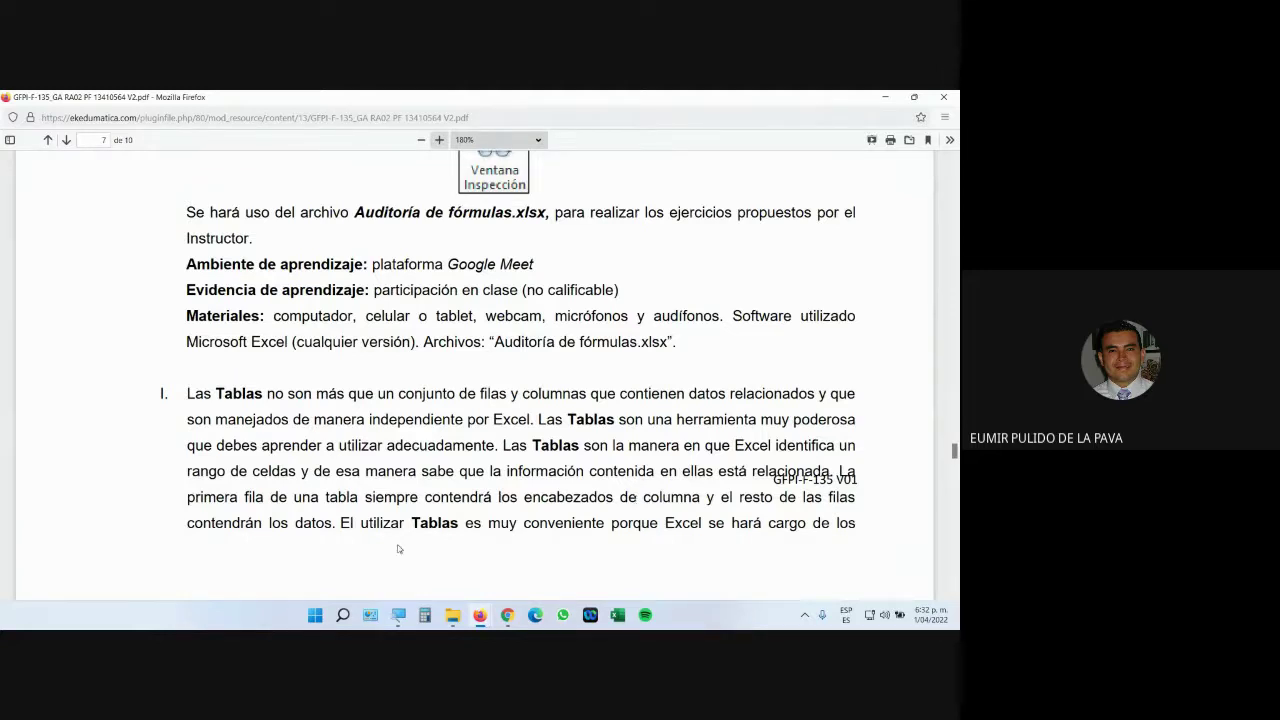
Open the RA-02 'Archivos para descargar' folder in the Moodle course.
{"action": "scroll", "coordinate": [420, 540], "scroll_direction": "down", "scroll_amount": 1}
{"action": "scroll", "coordinate": [455, 492], "scroll_direction": "down", "scroll_amount": 3}
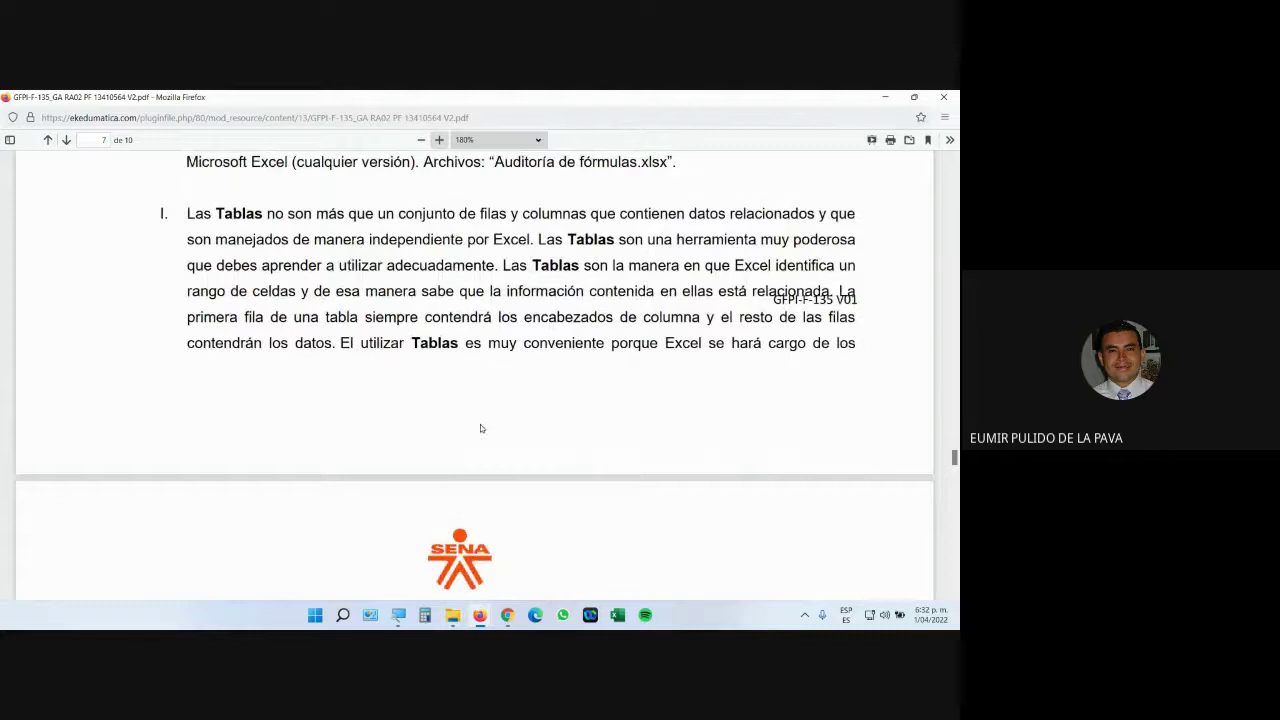
{"action": "scroll", "coordinate": [480, 428], "scroll_direction": "down", "scroll_amount": 5}
{"action": "scroll", "coordinate": [421, 556], "scroll_direction": "down", "scroll_amount": 4}
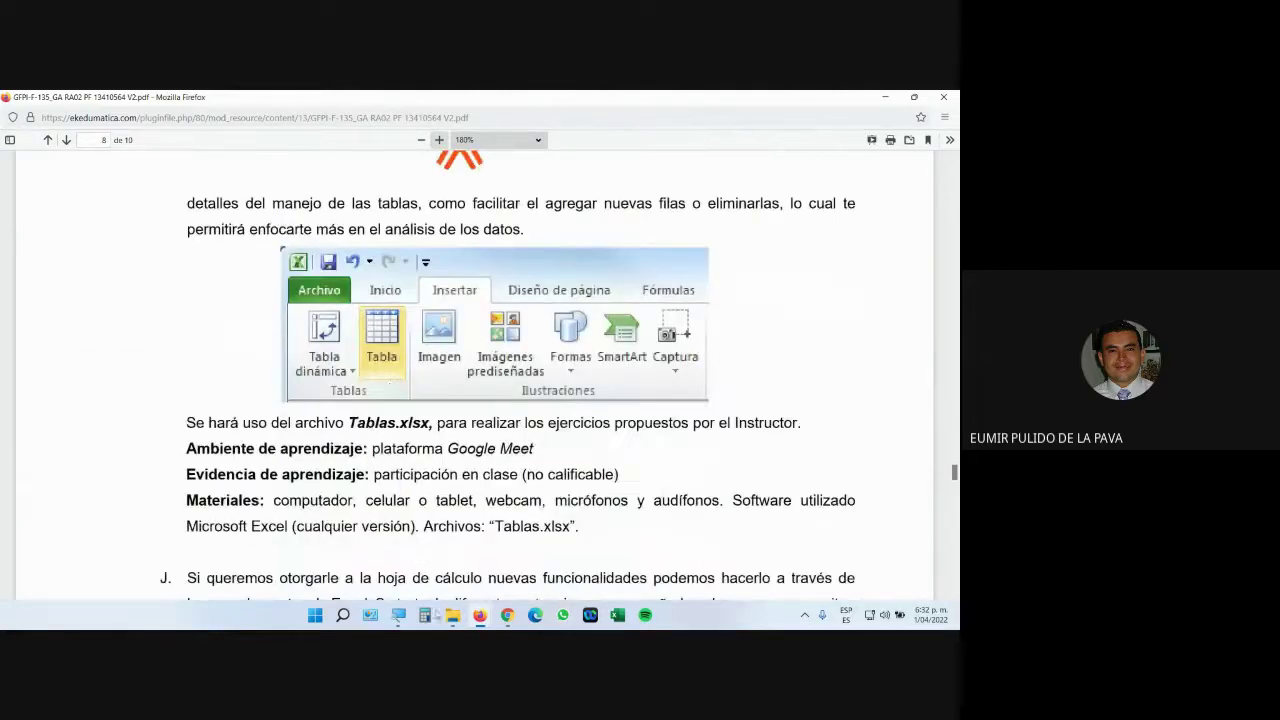
{"action": "mouse_move", "coordinate": [480, 615]}
{"action": "left_click", "coordinate": [395, 520]}
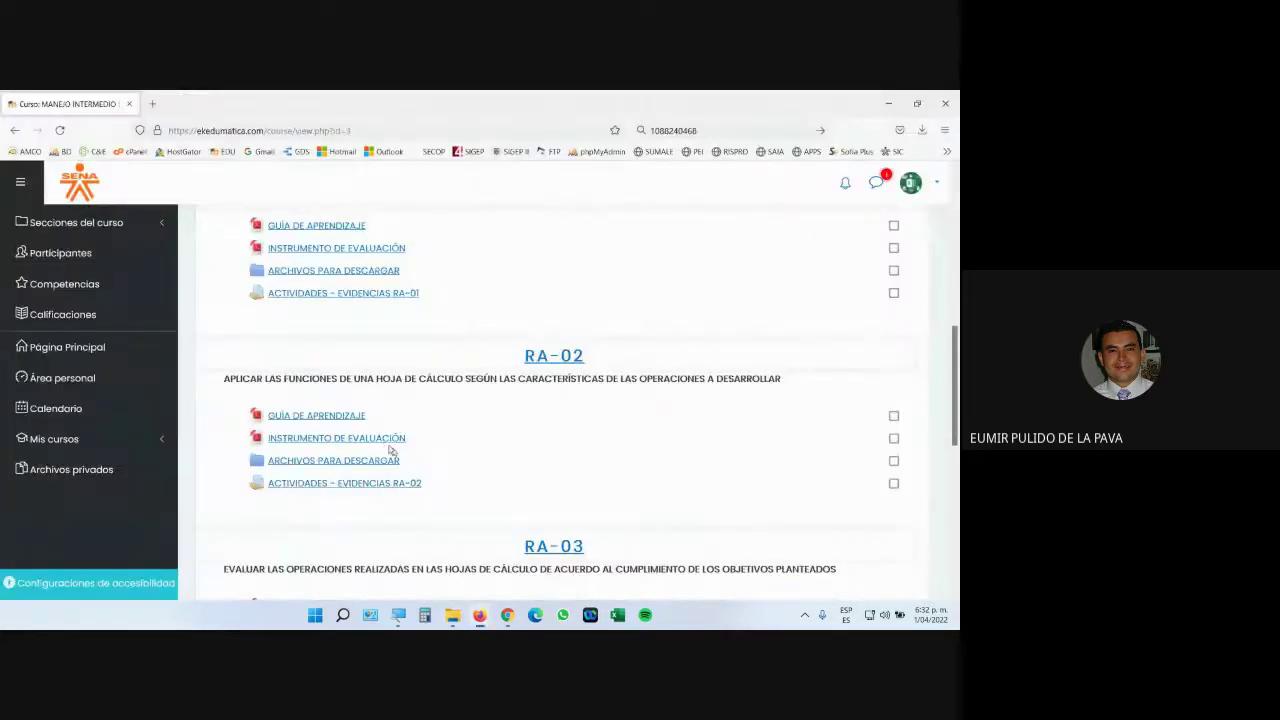
{"action": "left_click", "coordinate": [340, 463]}
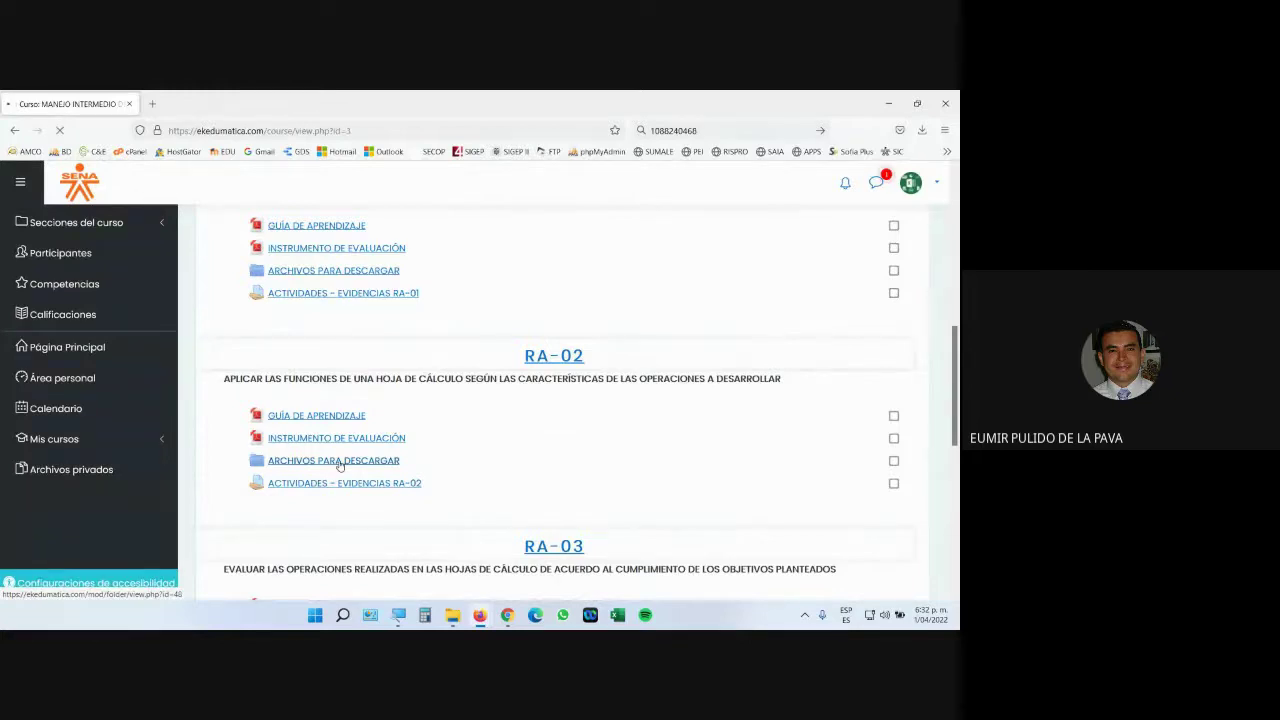
Download Tablas.xlsx to the desktop and open it in Excel.
{"action": "scroll", "coordinate": [429, 457], "scroll_direction": "down", "scroll_amount": 5}
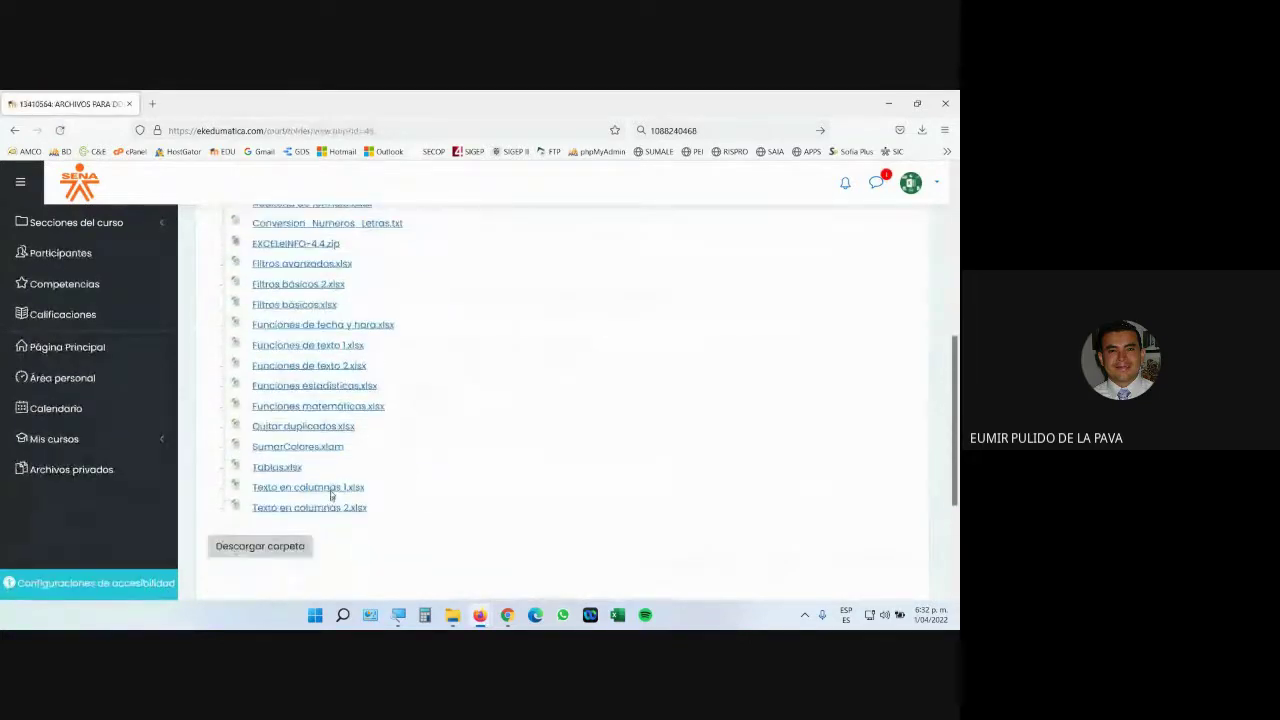
{"action": "left_click", "coordinate": [285, 467]}
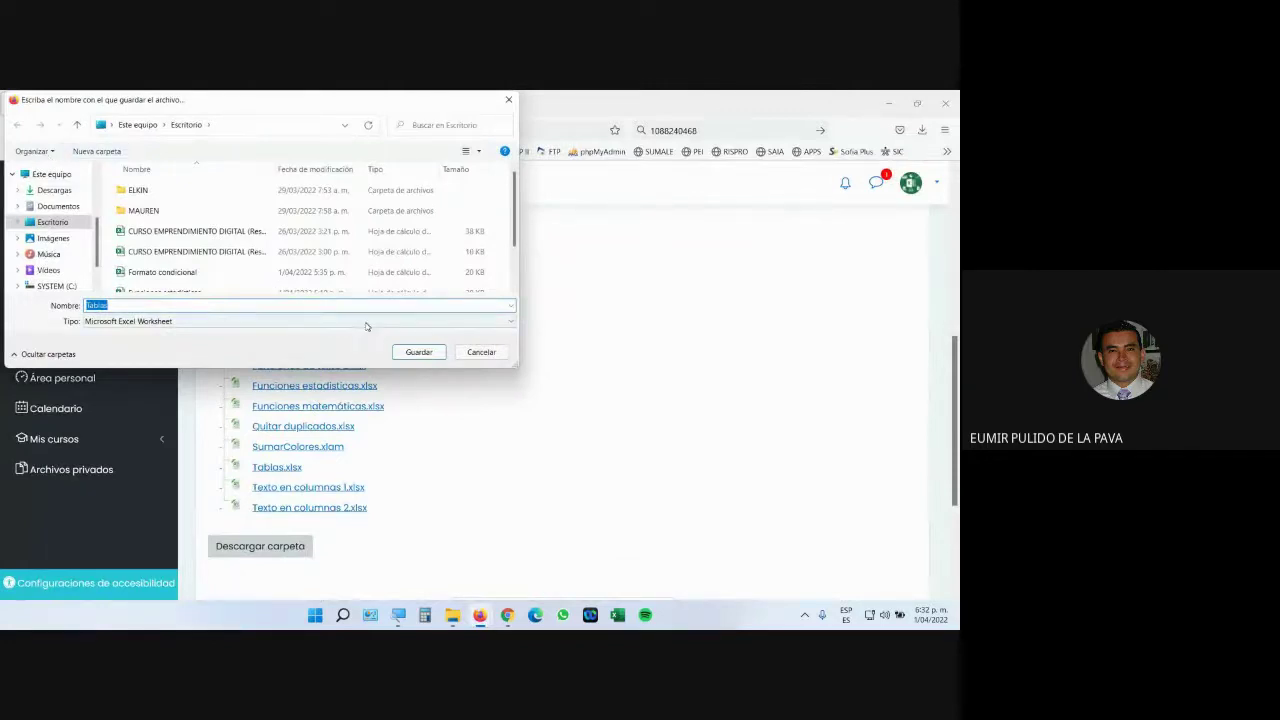
{"action": "left_click", "coordinate": [419, 352]}
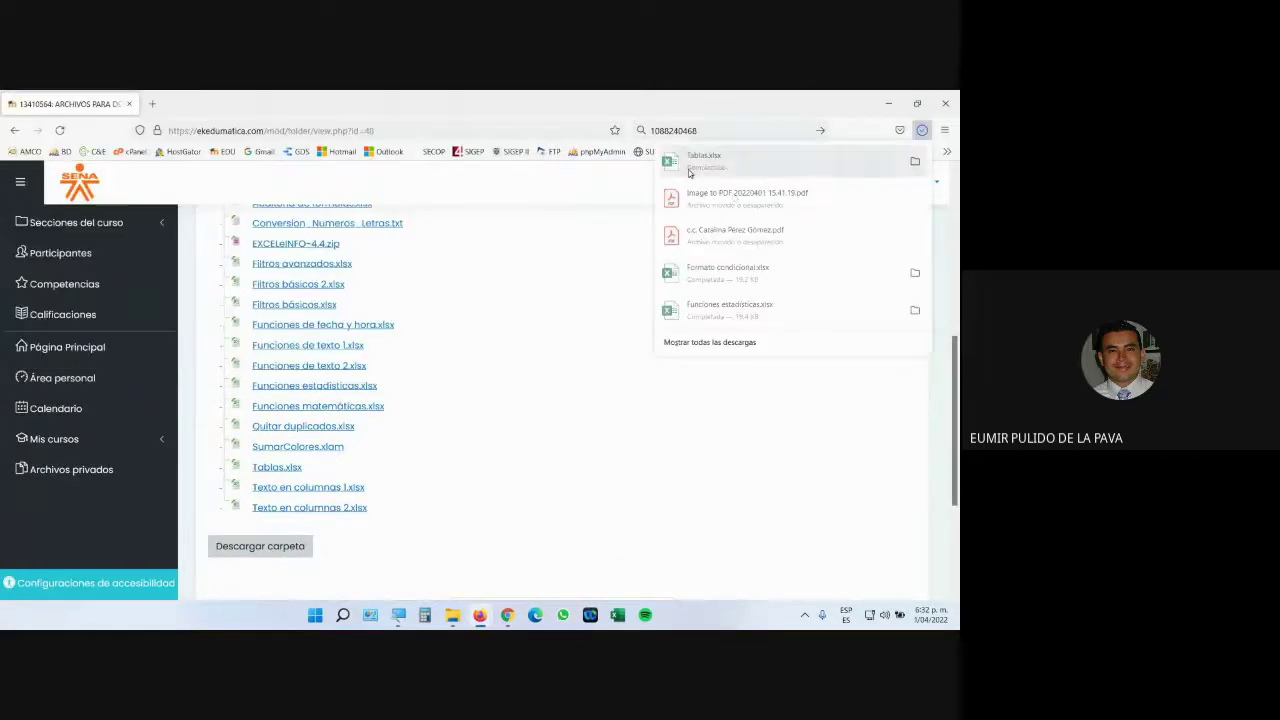
{"action": "left_click", "coordinate": [689, 165]}
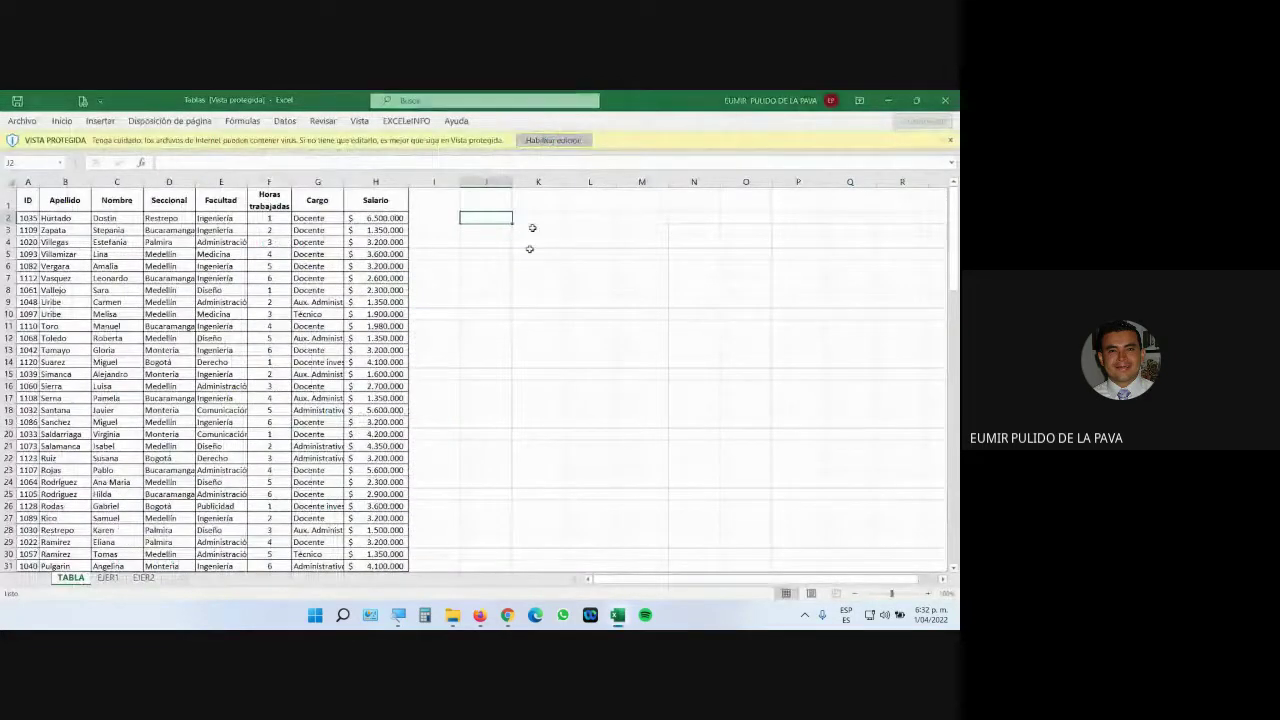
Merge the empty range J5:O22 beside the employee table with Combinar y centrar.
{"action": "mouse_move", "coordinate": [507, 615]}
{"action": "left_click", "coordinate": [481, 545]}
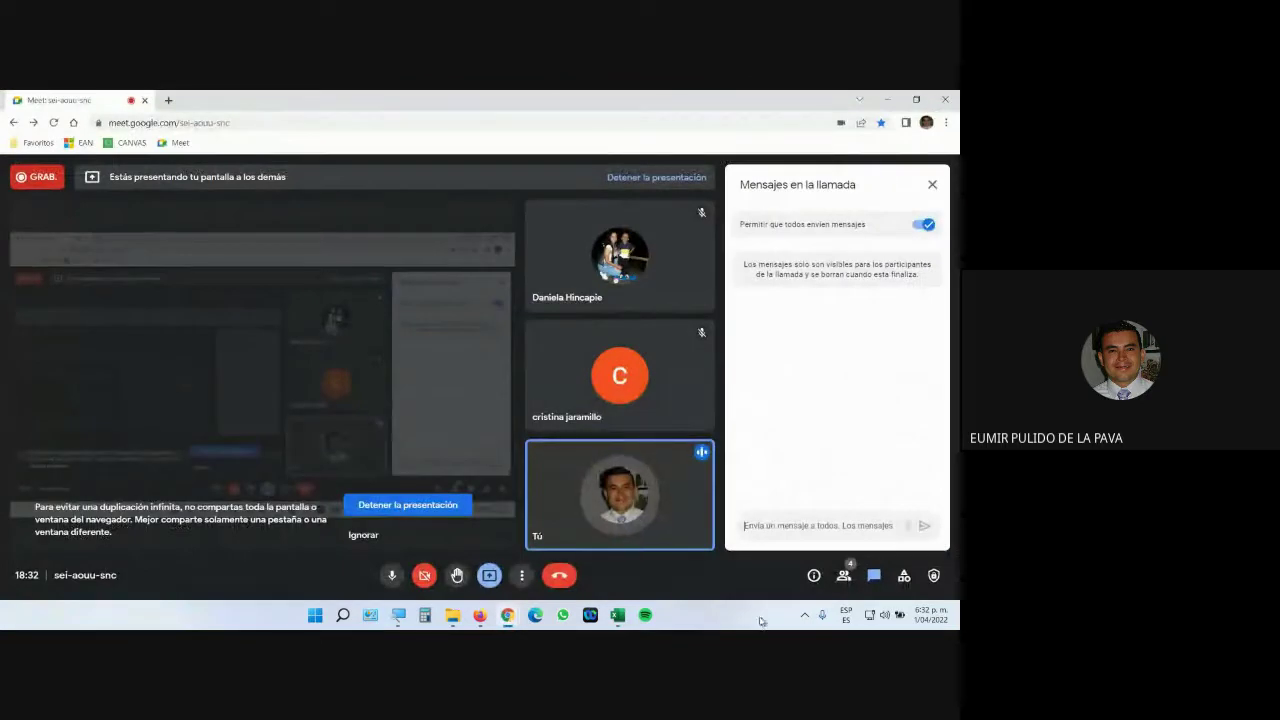
{"action": "key", "text": "alt+Tab"}
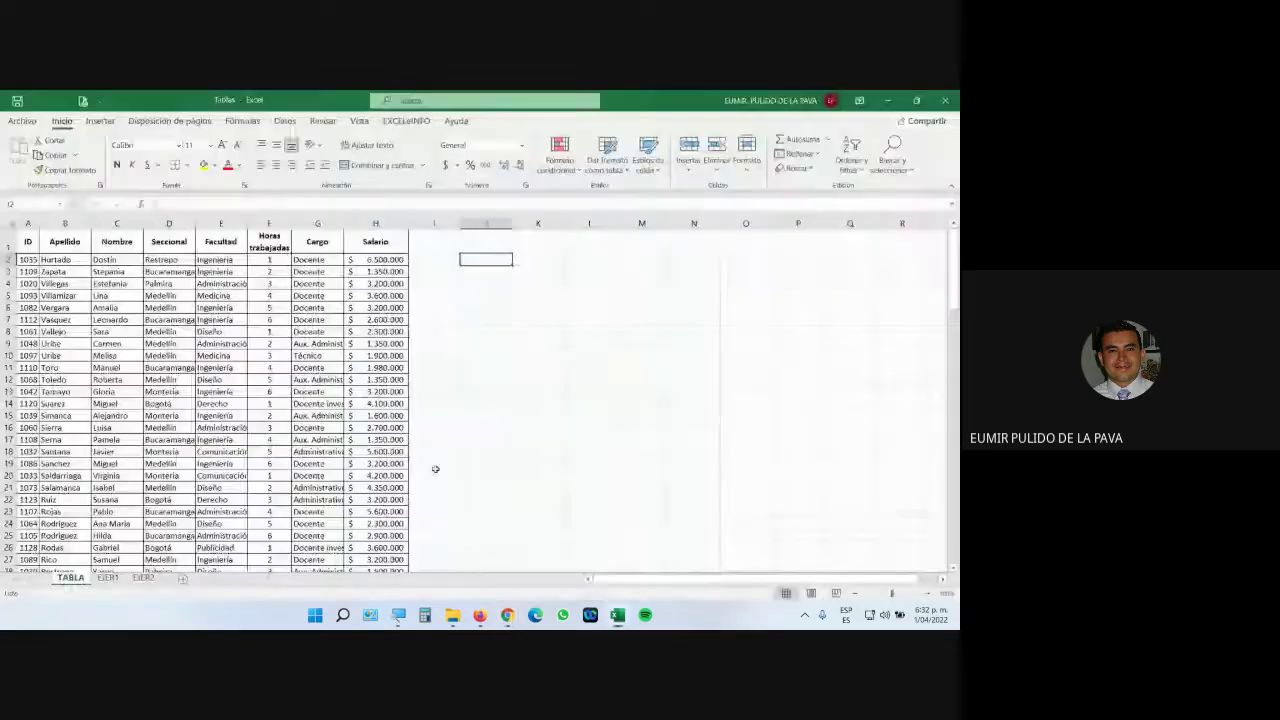
{"action": "left_click_drag", "start_coordinate": [477, 294], "coordinate": [740, 503]}
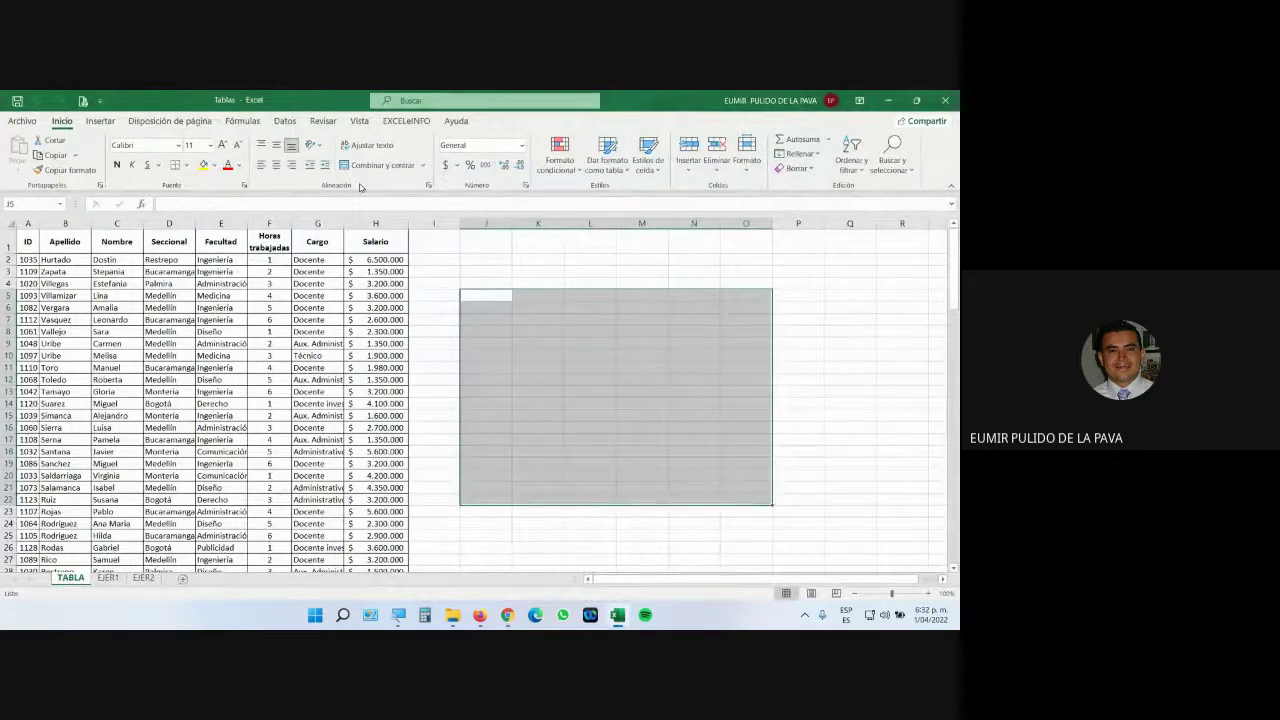
{"action": "left_click_drag", "start_coordinate": [490, 295], "coordinate": [766, 505]}
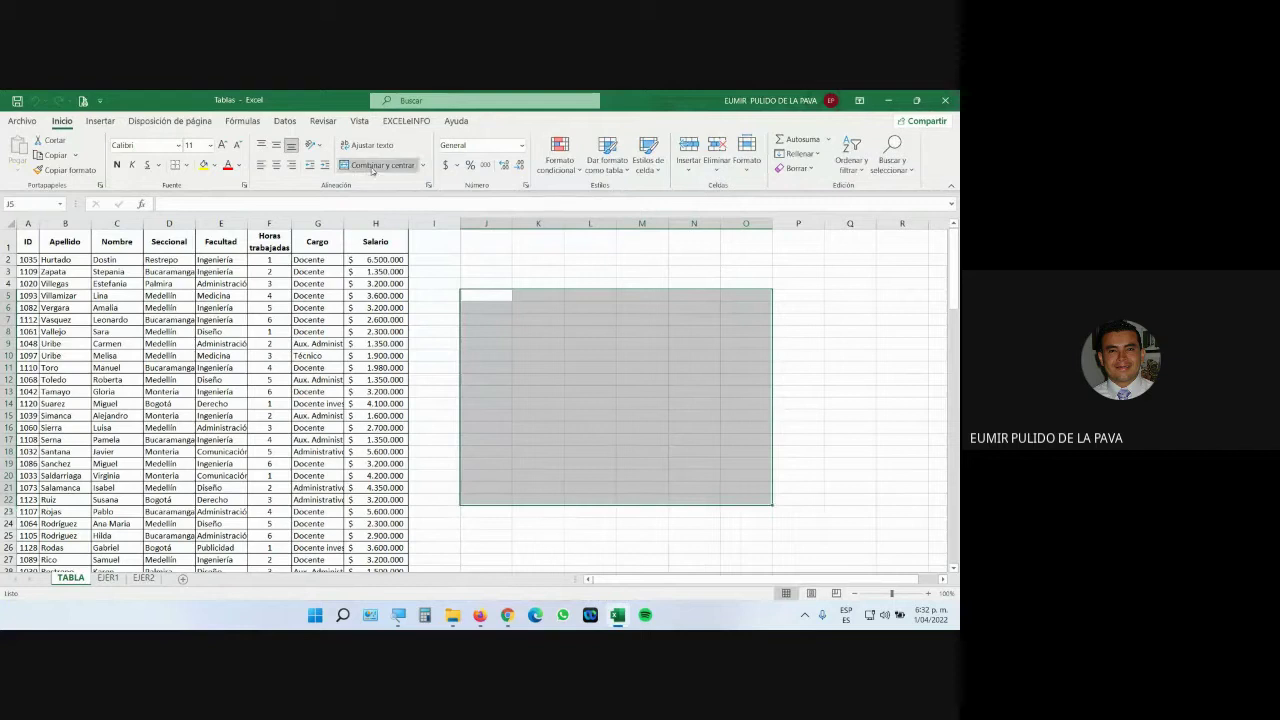
{"action": "left_click", "coordinate": [372, 166]}
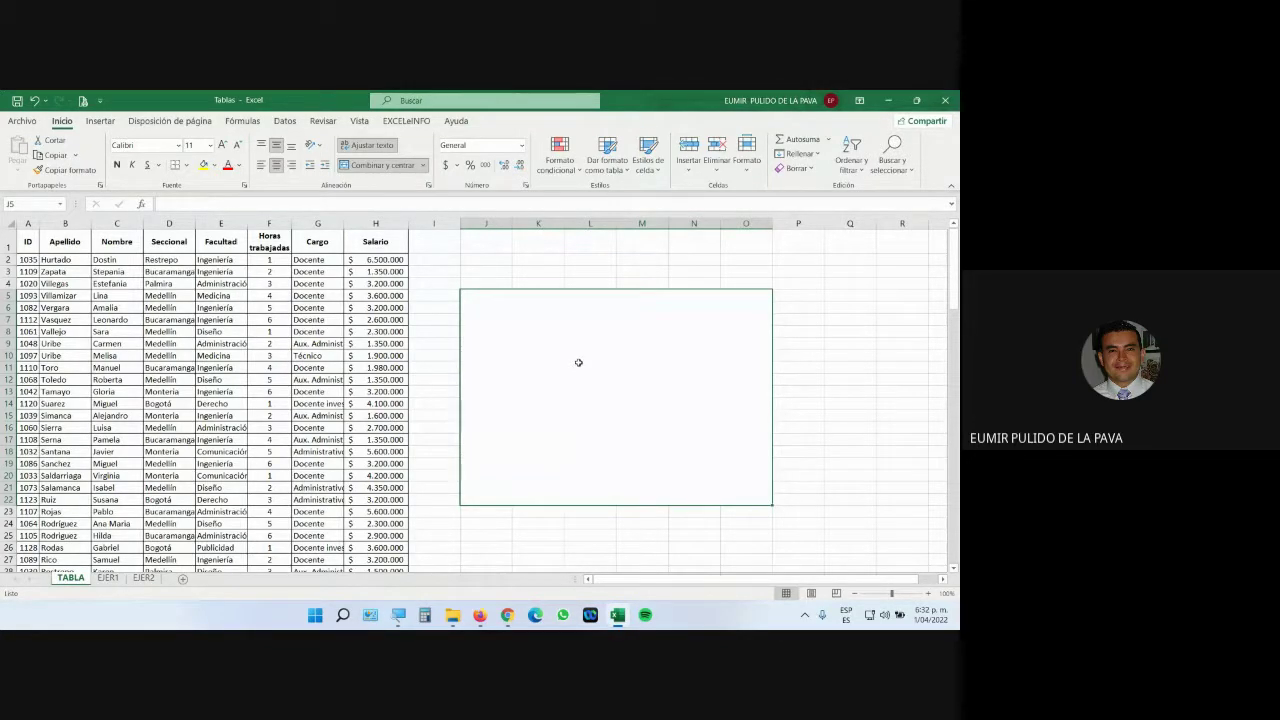
In J5, enter the heading 'Al siguiente rango de datos (matriz) por favor aplique:' with items 1–2.
{"action": "type", "text": "Al si"}
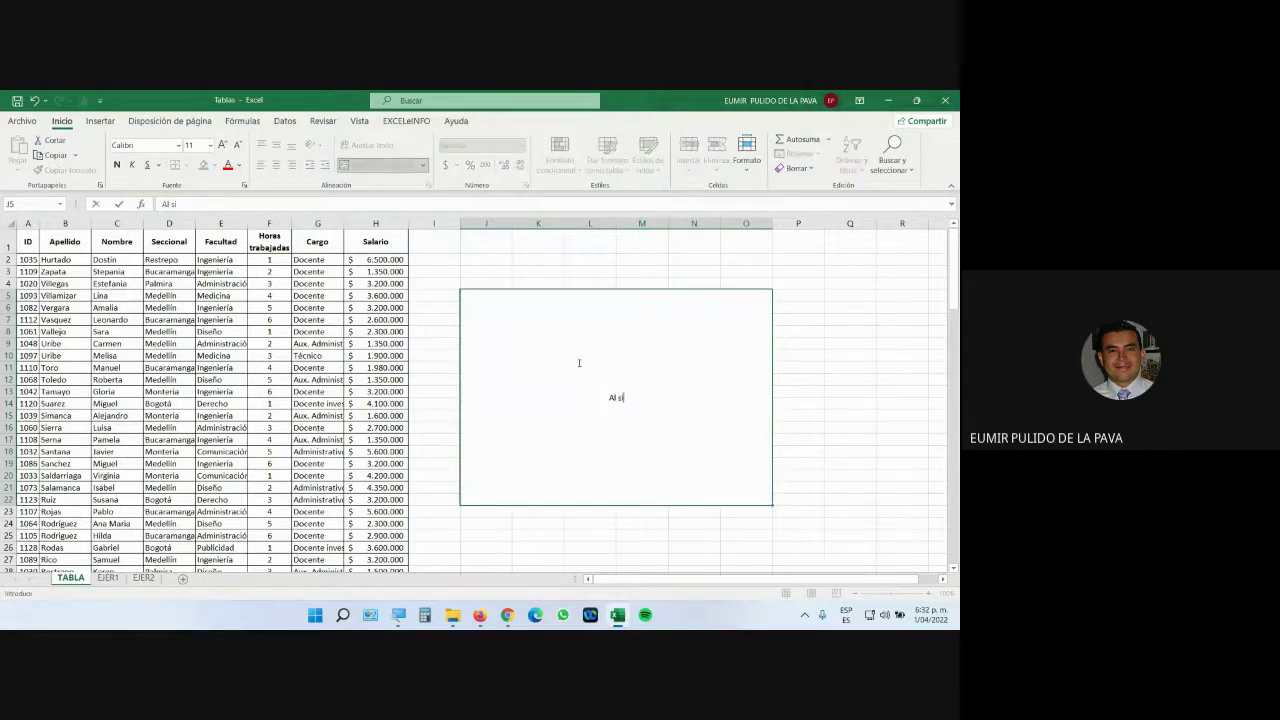
{"action": "type", "text": "guiente rango de datos (matriz)"}
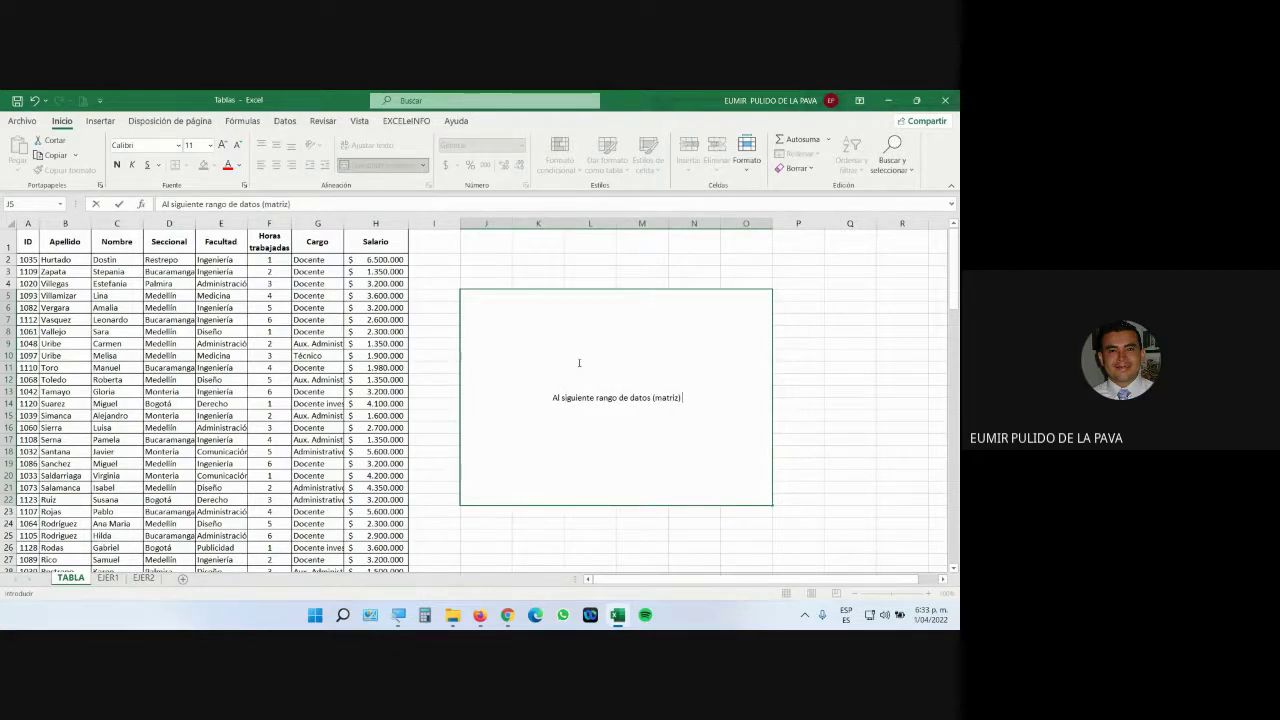
{"action": "type", "text": " por favor aplique:"}
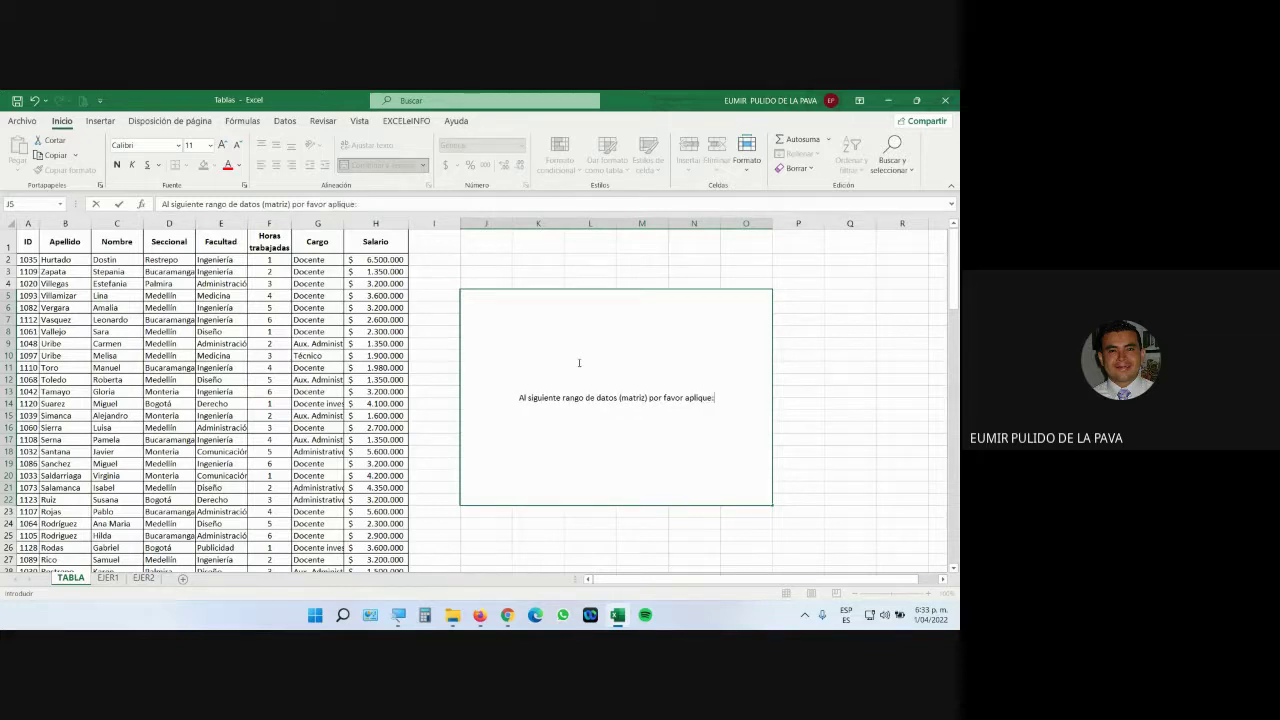
{"action": "key", "text": "alt+Return"}
{"action": "type", "text": "1. "}
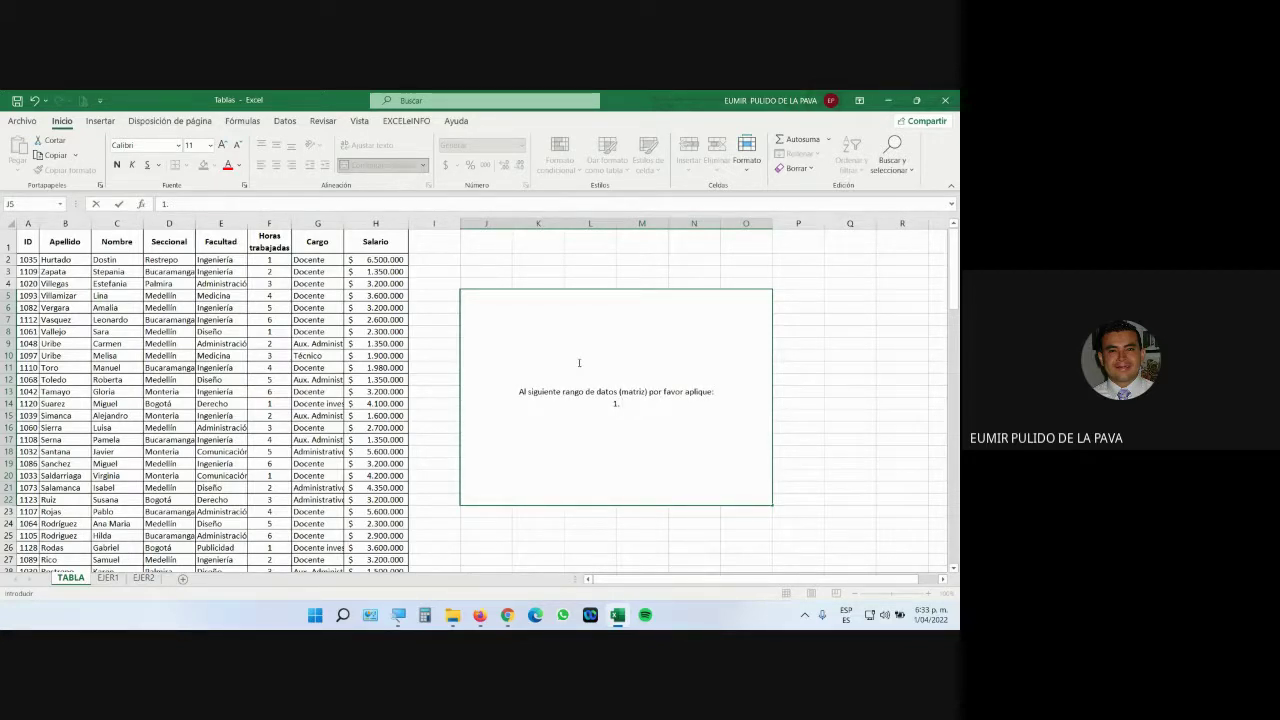
{"action": "type", "text": "Bordes y sombreados"}
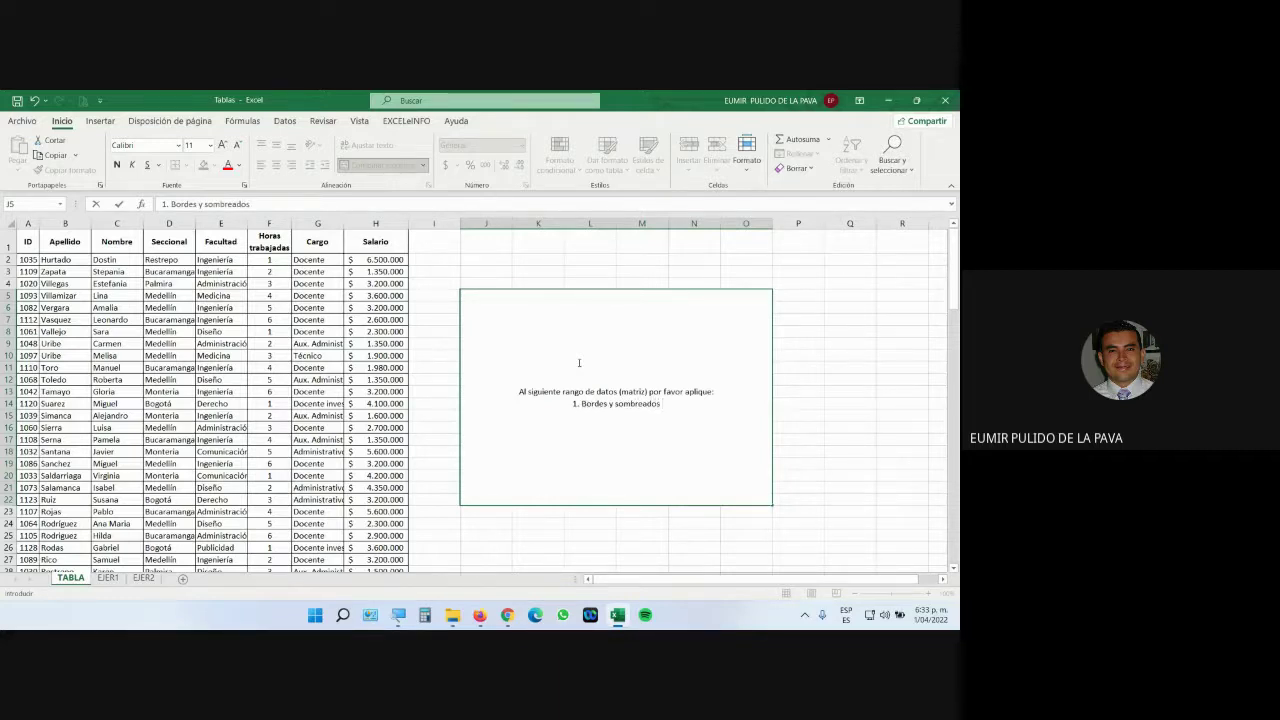
{"action": "type", "text": ", dar formato"}
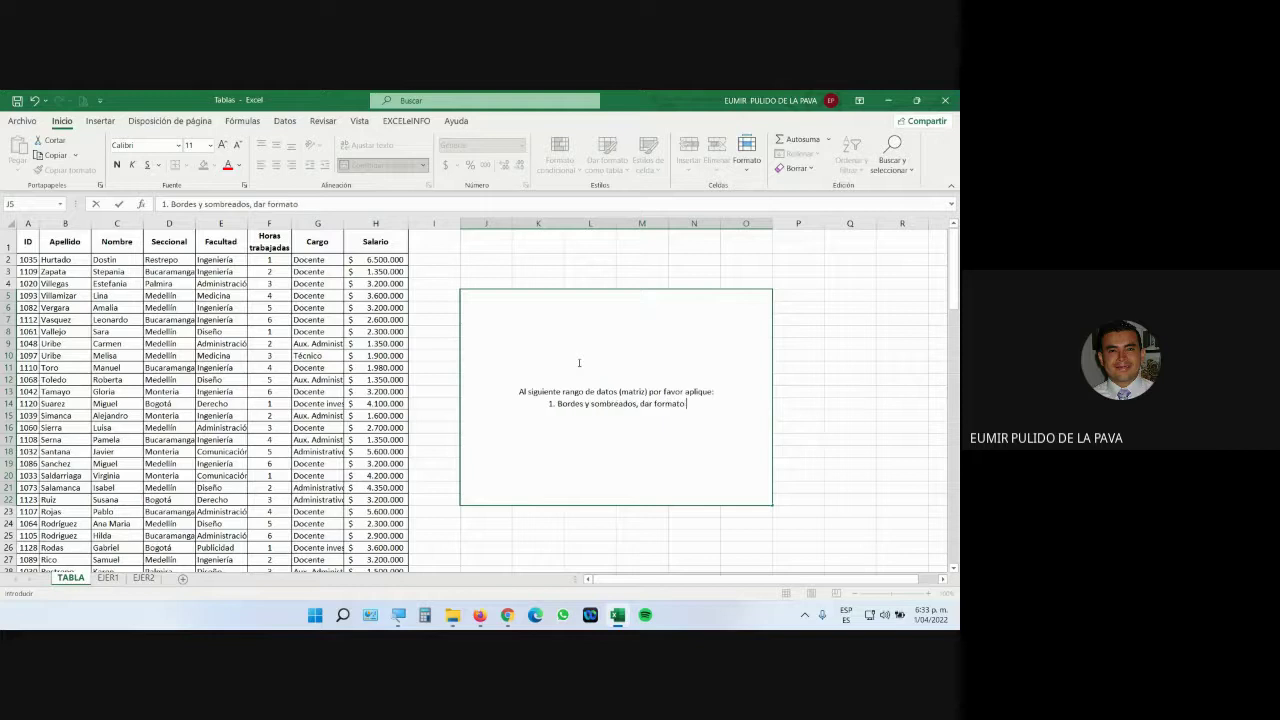
{"action": "type", "text": " ala"}
{"action": "key", "text": "BackSpace"}
{"action": "key", "text": "BackSpace"}
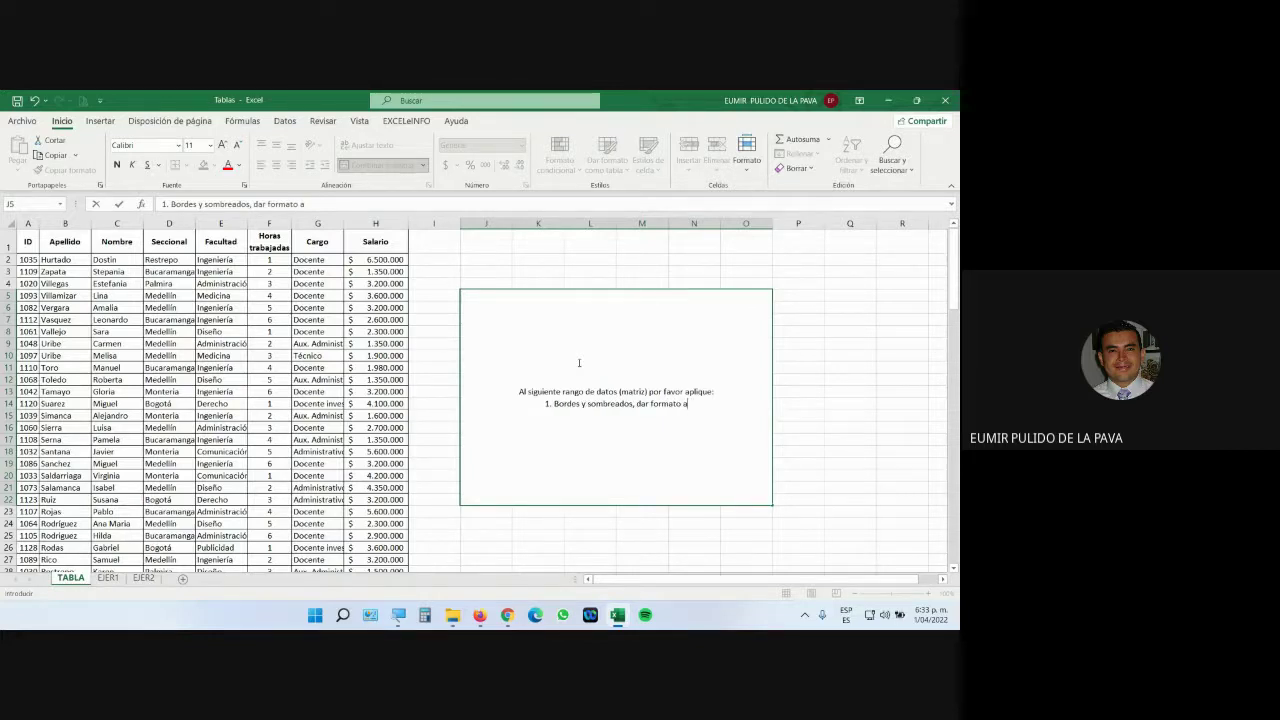
{"action": "type", "text": "la tabla"}
{"action": "key", "text": "alt+Return"}
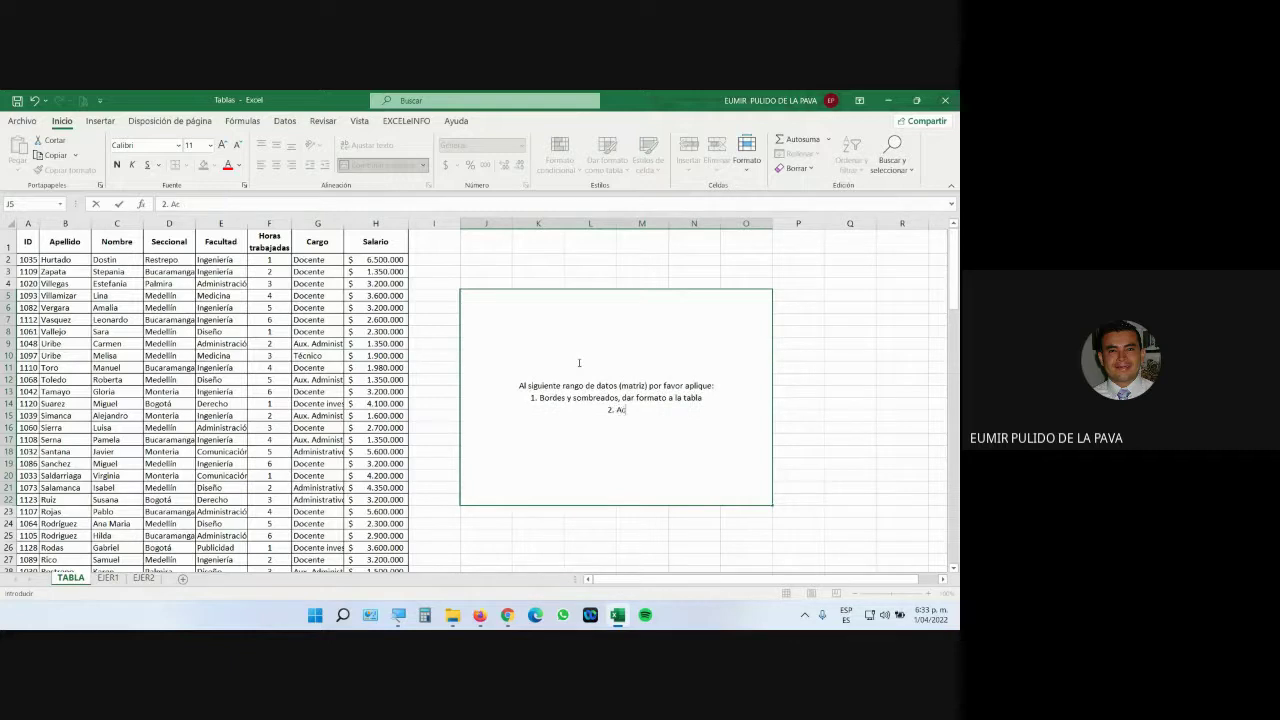
{"action": "type", "text": "2. Activar los filtros"}
{"action": "key", "text": "alt+Return"}
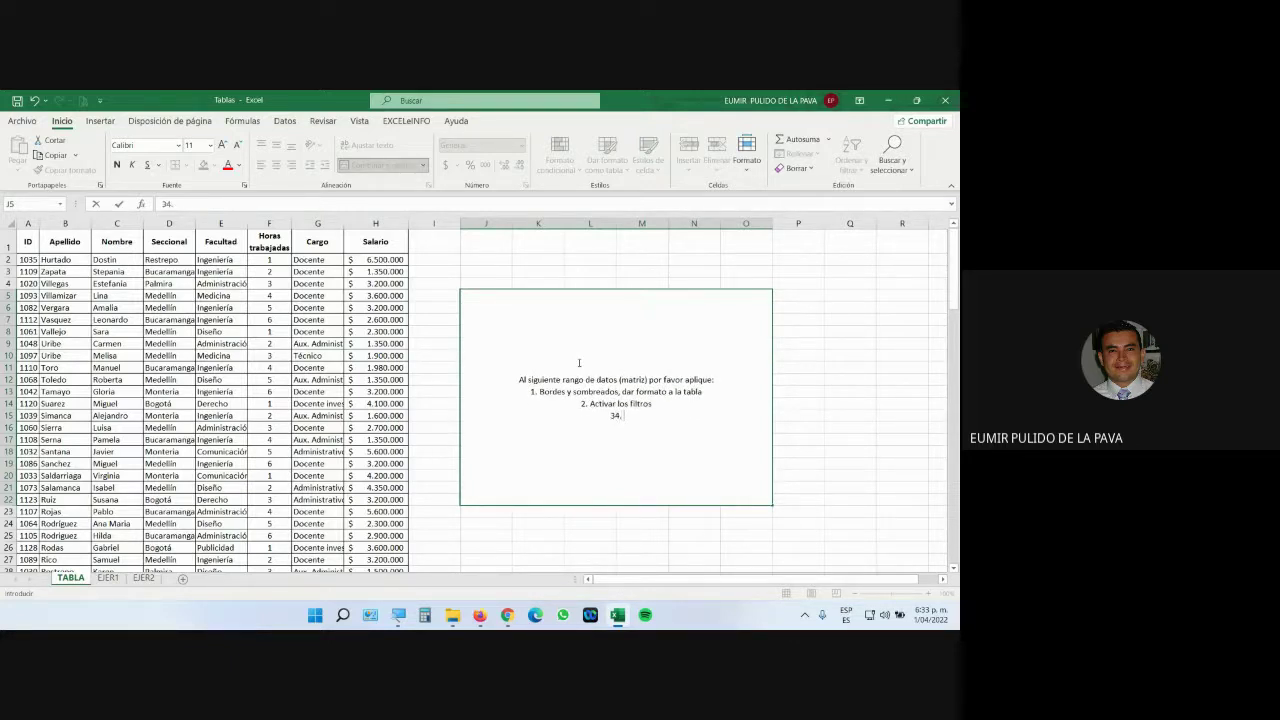
Add items 3–5: total of salaries, total of registered people, and 'Inserte un gráfico'.
{"action": "type", "text": "34."}
{"action": "key", "text": "BackSpace"}
{"action": "key", "text": "BackSpace"}
{"action": "type", "text": ". Una fila con e"}
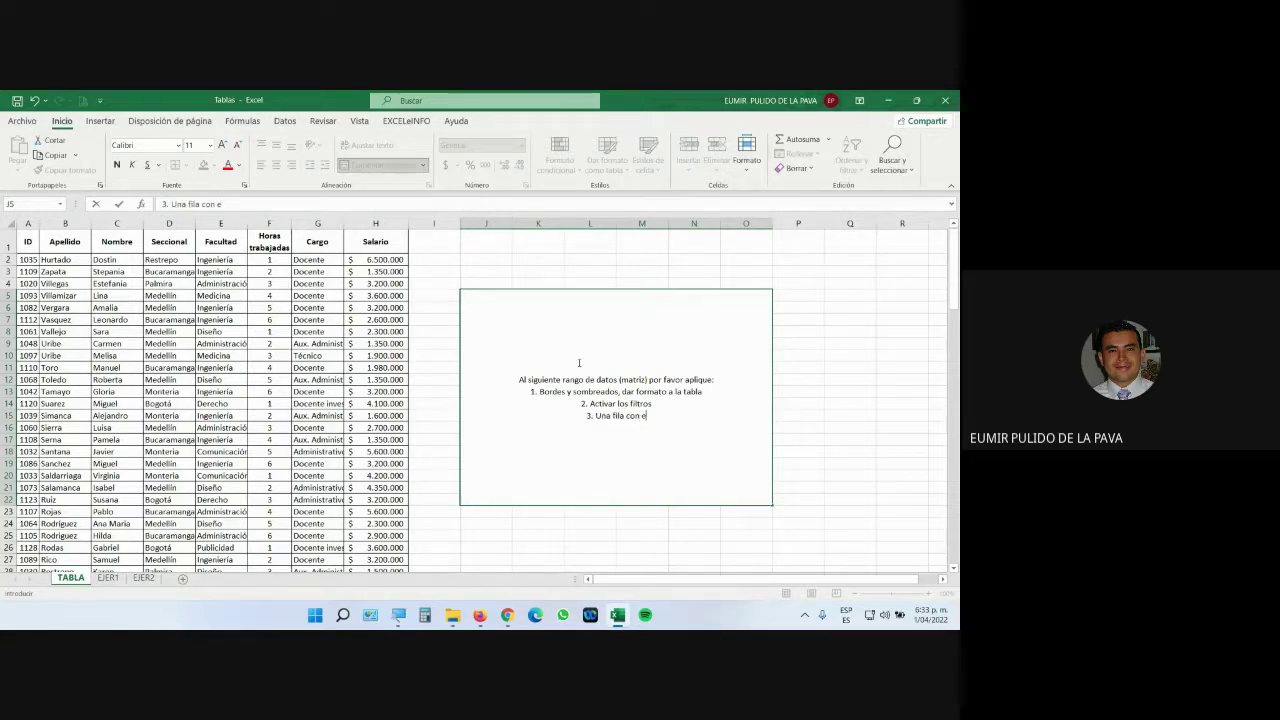
{"action": "type", "text": "l total de sueldos a pagar"}
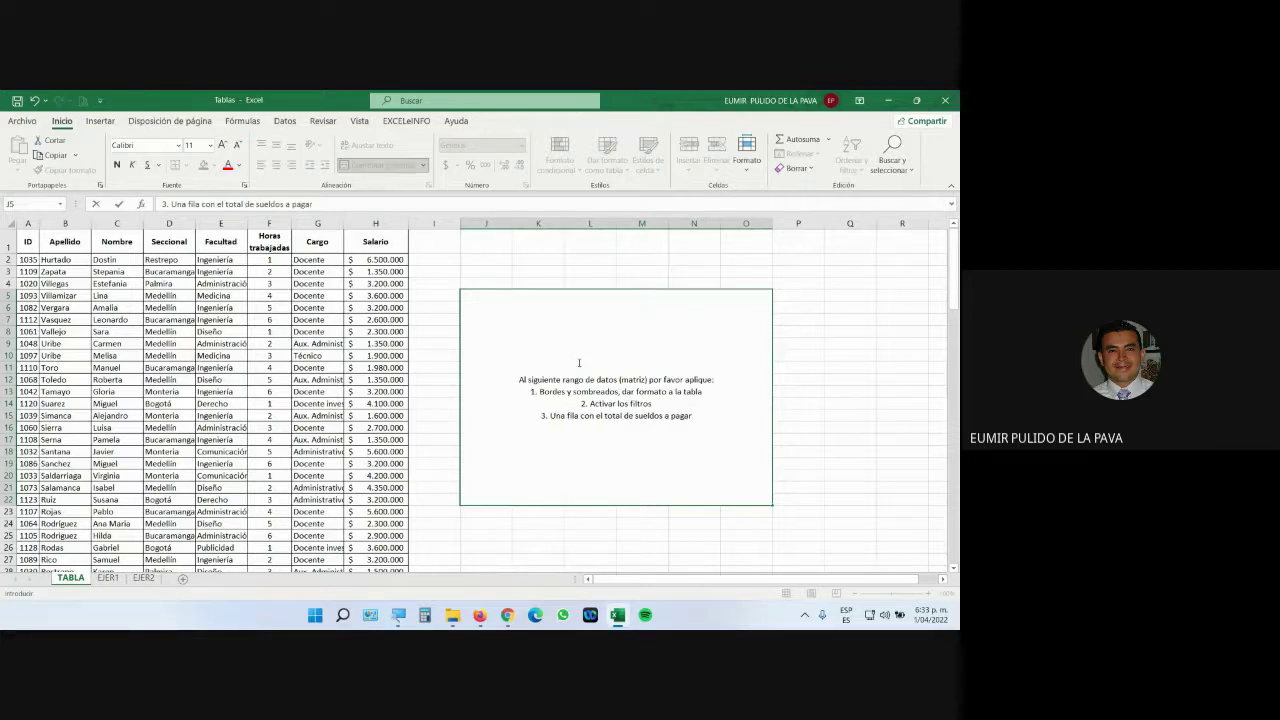
{"action": "key", "text": "alt+Return"}
{"action": "type", "text": "4. U"}
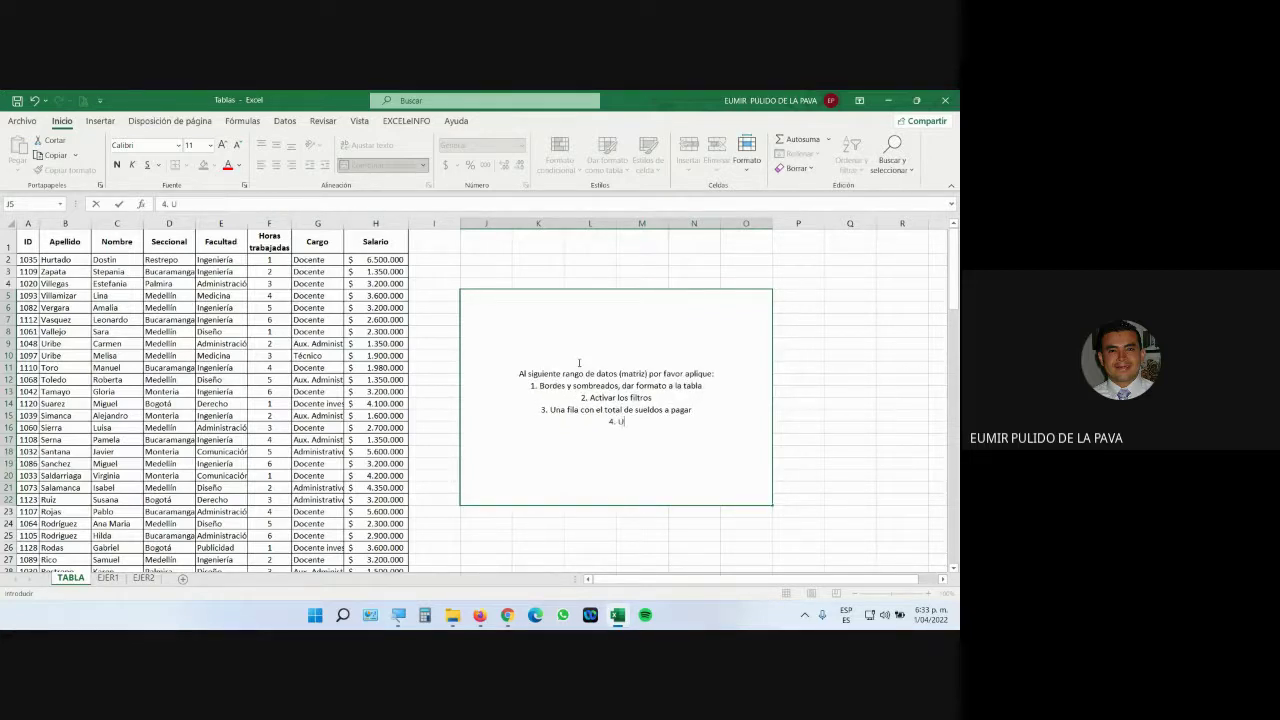
{"action": "type", "text": "na fila con el total de pers"}
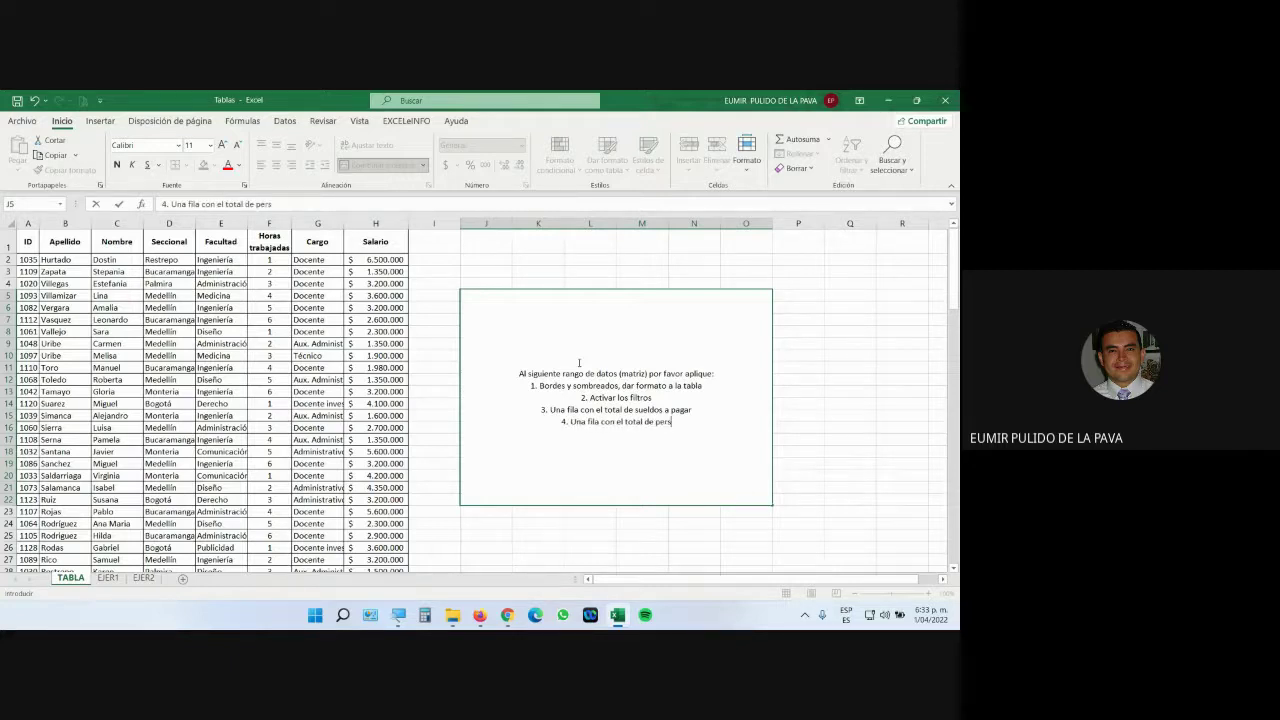
{"action": "type", "text": "onas registradas"}
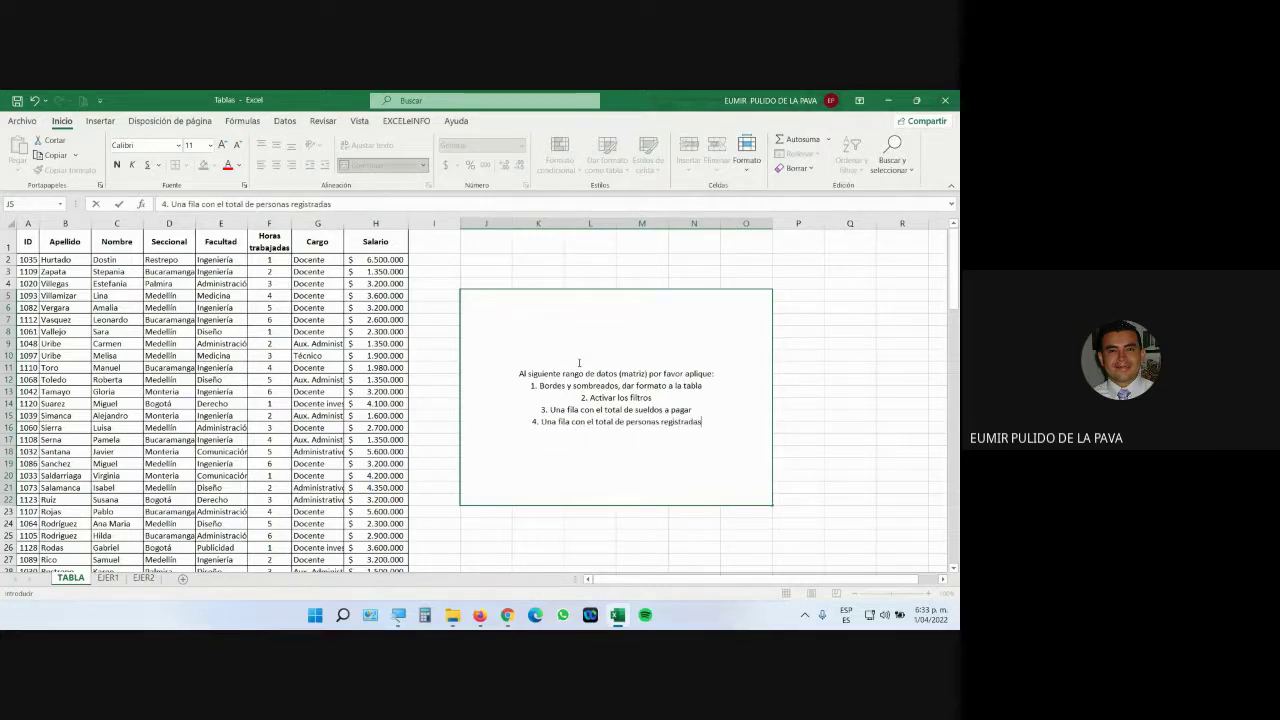
{"action": "key", "text": "alt+Return"}
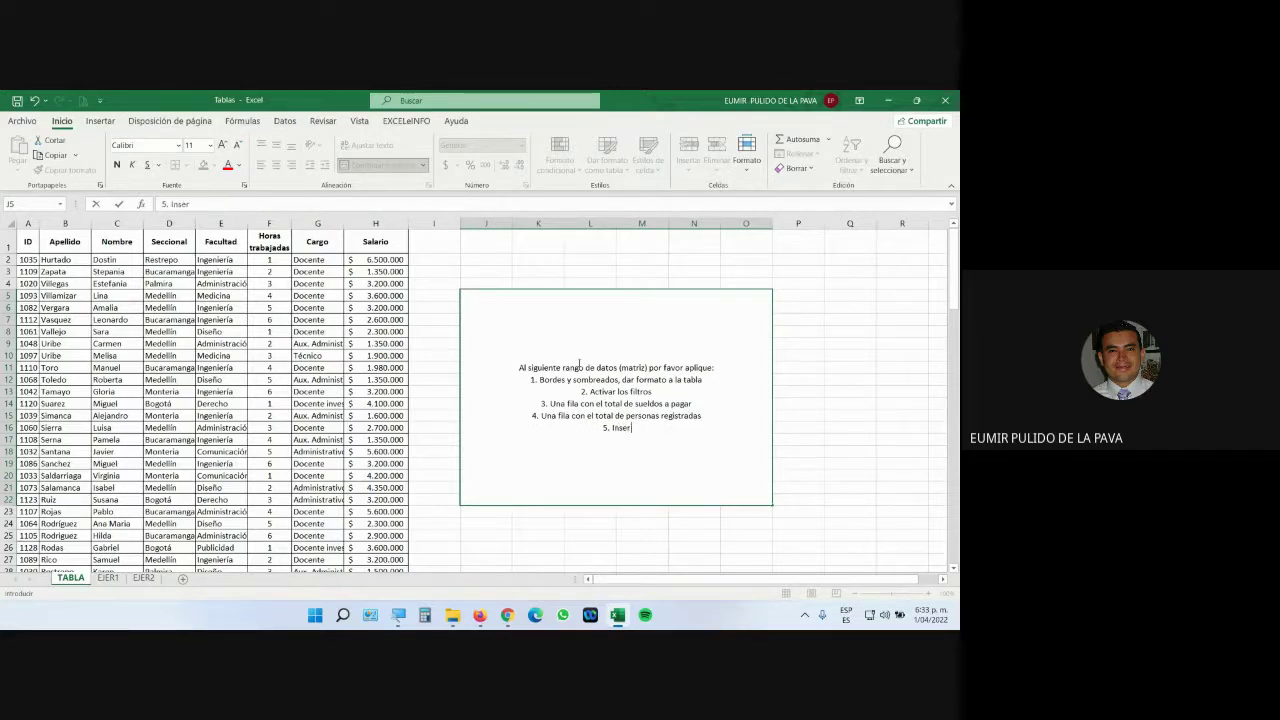
{"action": "type", "text": "5. Inserte un gráfico"}
{"action": "key", "text": "Return"}
Append the line 'TOTAL TIEMPO PRUEBA: _________________________' below the five items.
{"action": "left_click", "coordinate": [578, 363]}
{"action": "key", "text": "F2"}
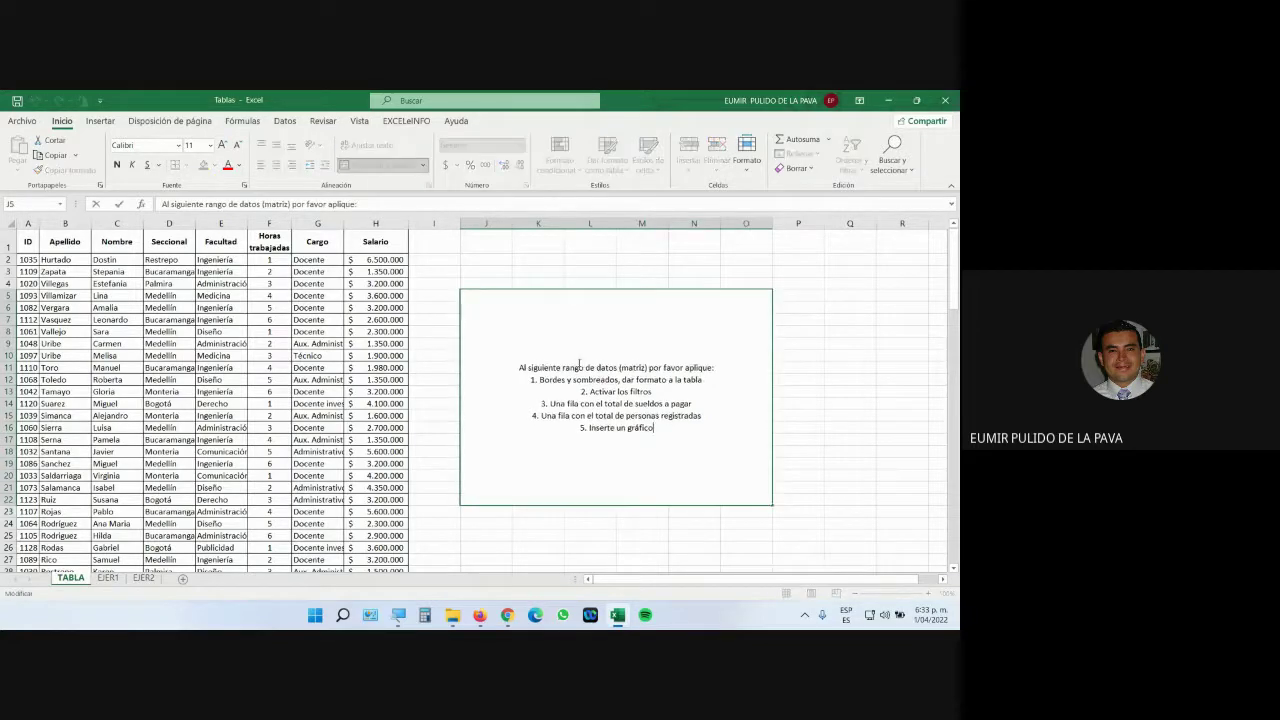
{"action": "key", "text": "alt+Return"}
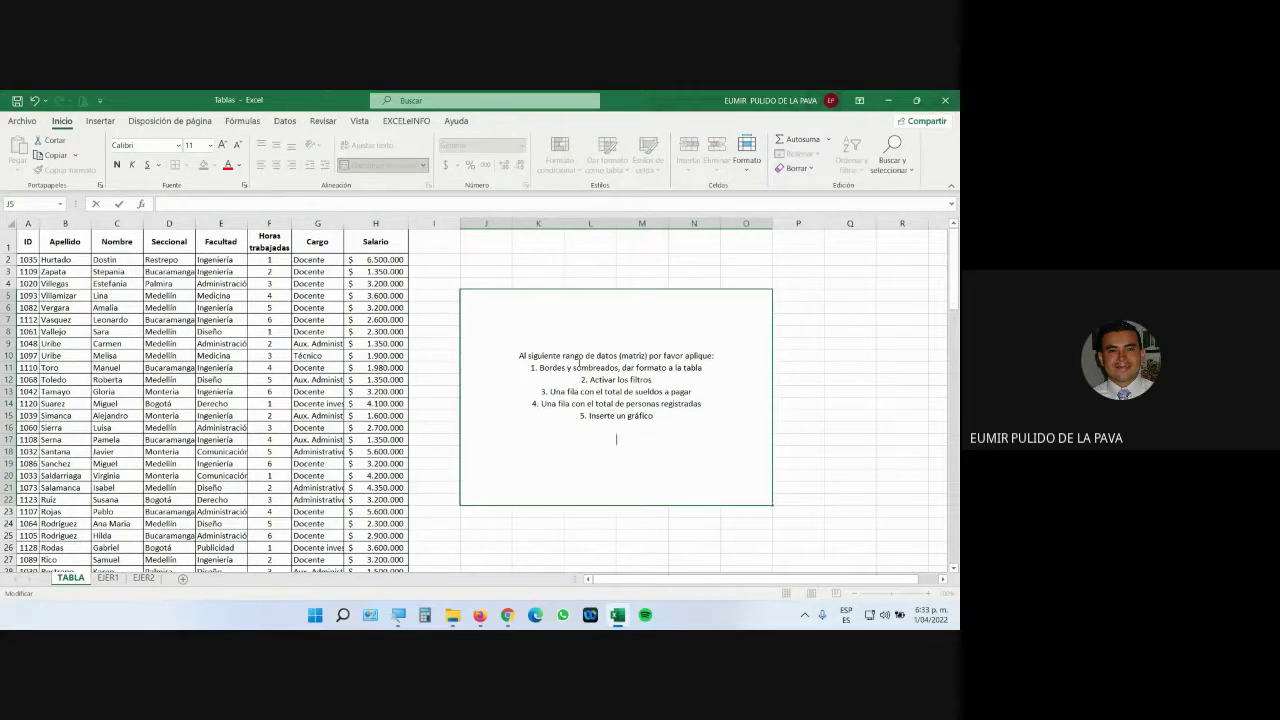
{"action": "type", "text": "TOTAL TIEMPO"}
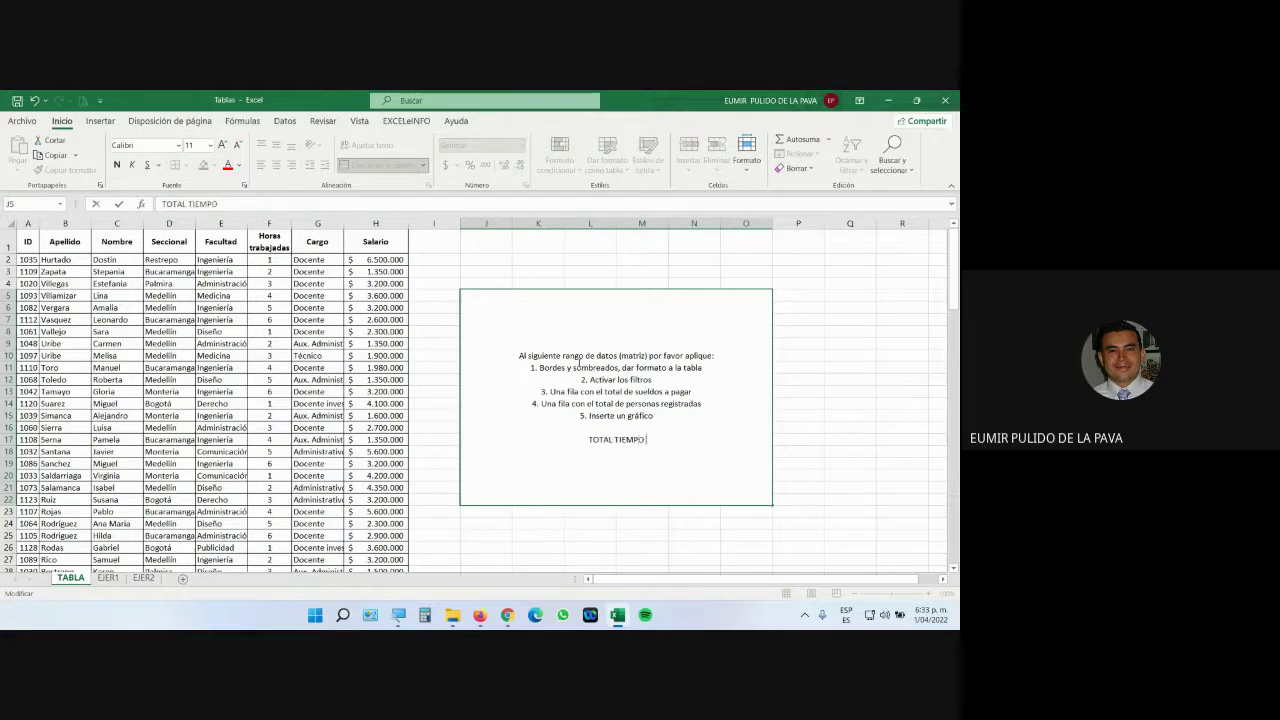
{"action": "type", "text": " PRUEBA:"}
{"action": "type", "text": " :"}
{"action": "key", "text": "BackSpace"}
{"action": "key", "text": "BackSpace"}
{"action": "type", "text": "_________________________"}
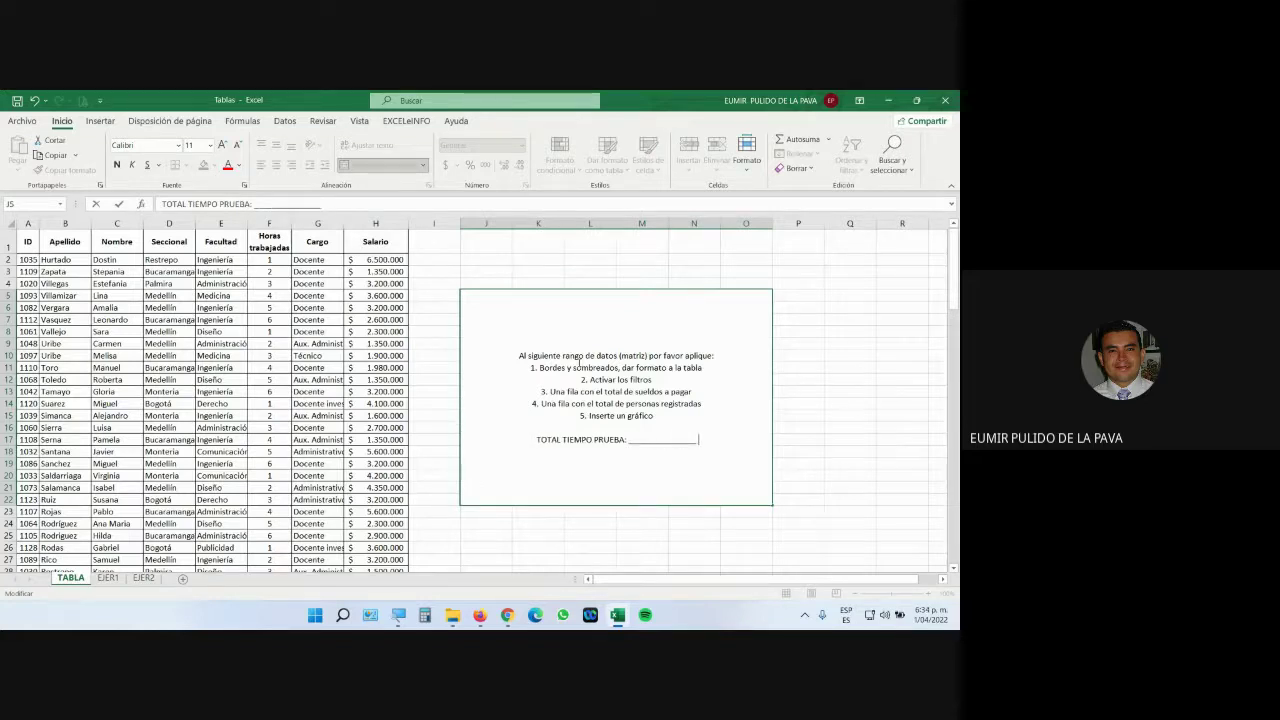
{"action": "key", "text": "Return"}
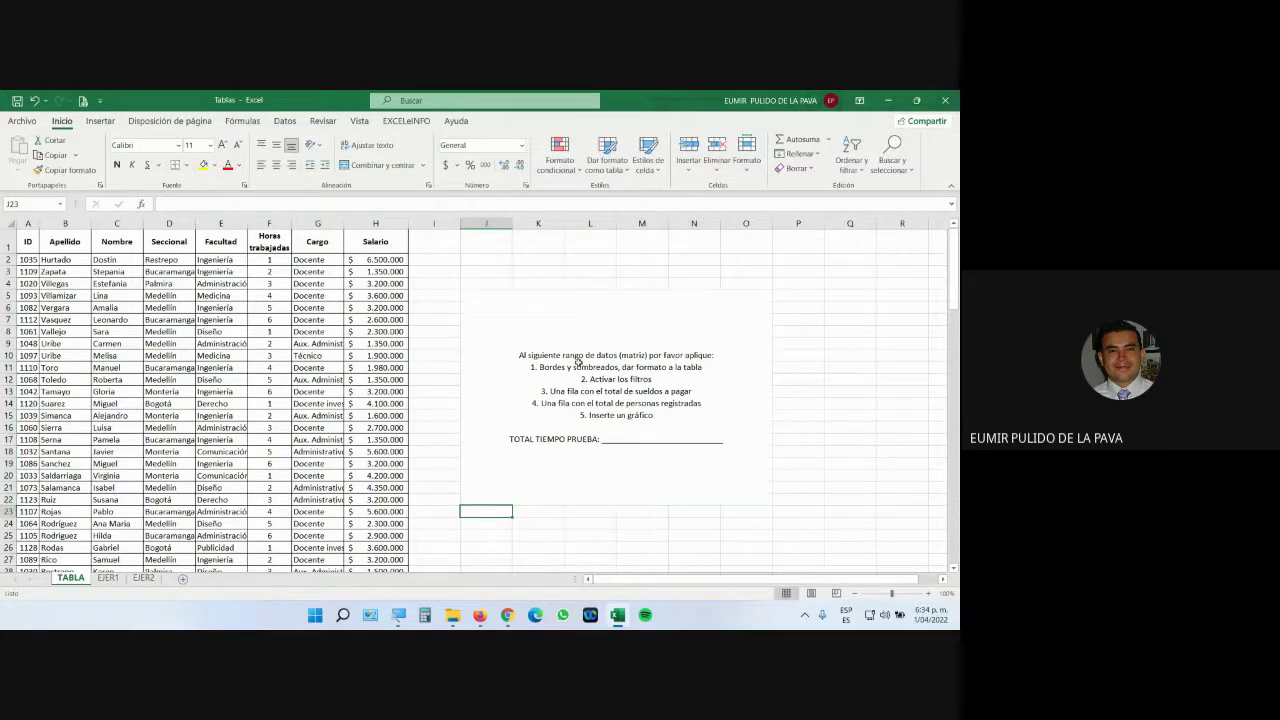
Set the J5 instructions text to font size 18, left-aligned.
{"action": "left_click", "coordinate": [577, 362]}
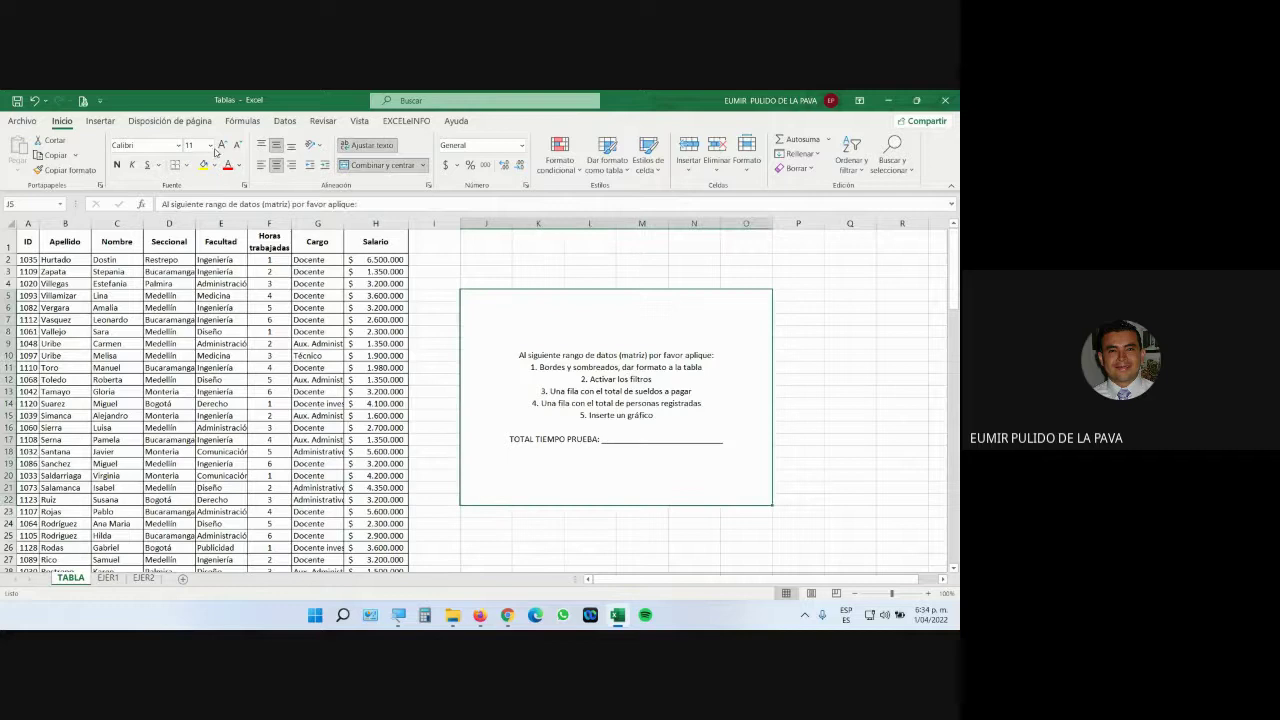
{"action": "left_click", "coordinate": [224, 145]}
{"action": "left_click", "coordinate": [224, 145]}
{"action": "left_click", "coordinate": [224, 145]}
{"action": "left_click", "coordinate": [224, 145]}
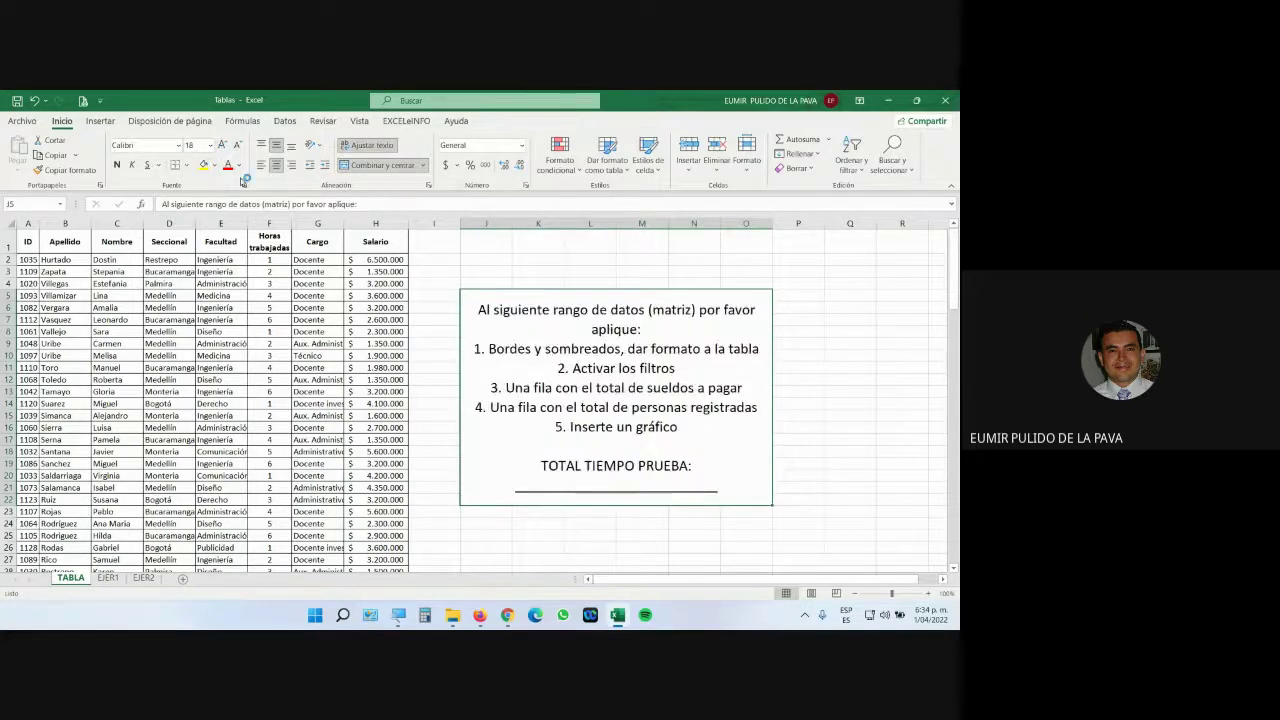
{"action": "left_click", "coordinate": [263, 166]}
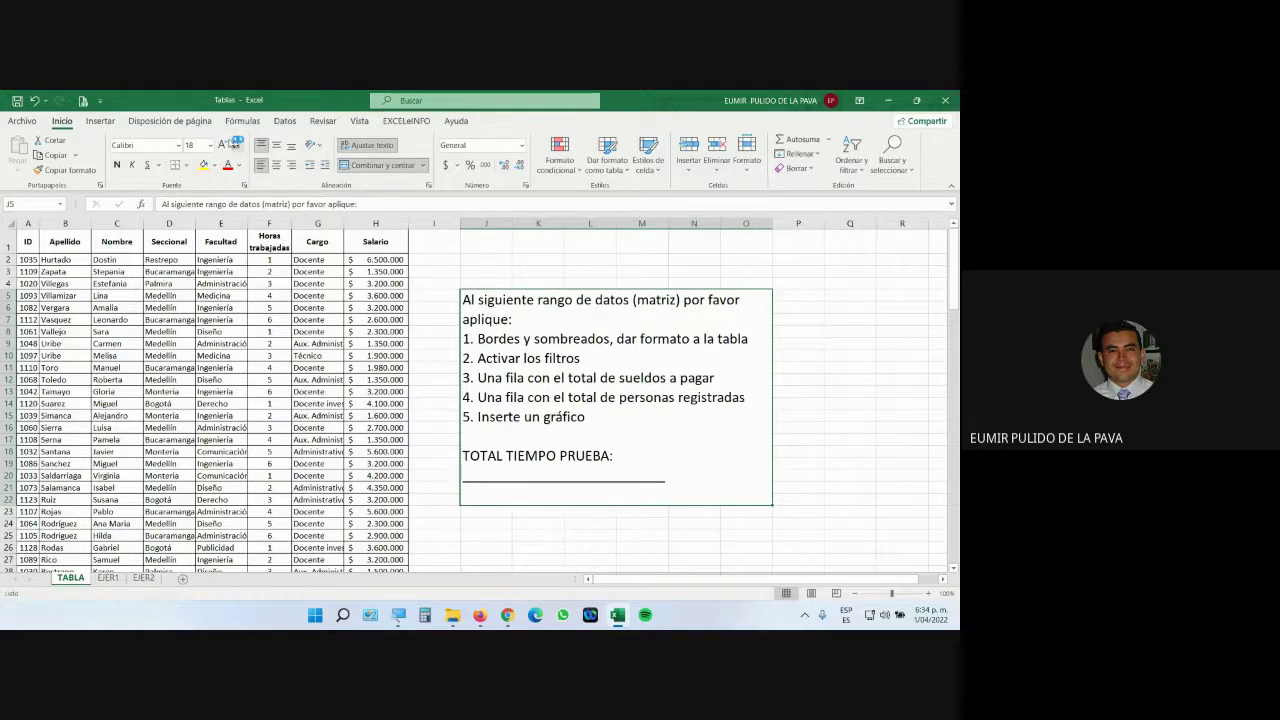
{"action": "left_click", "coordinate": [224, 145]}
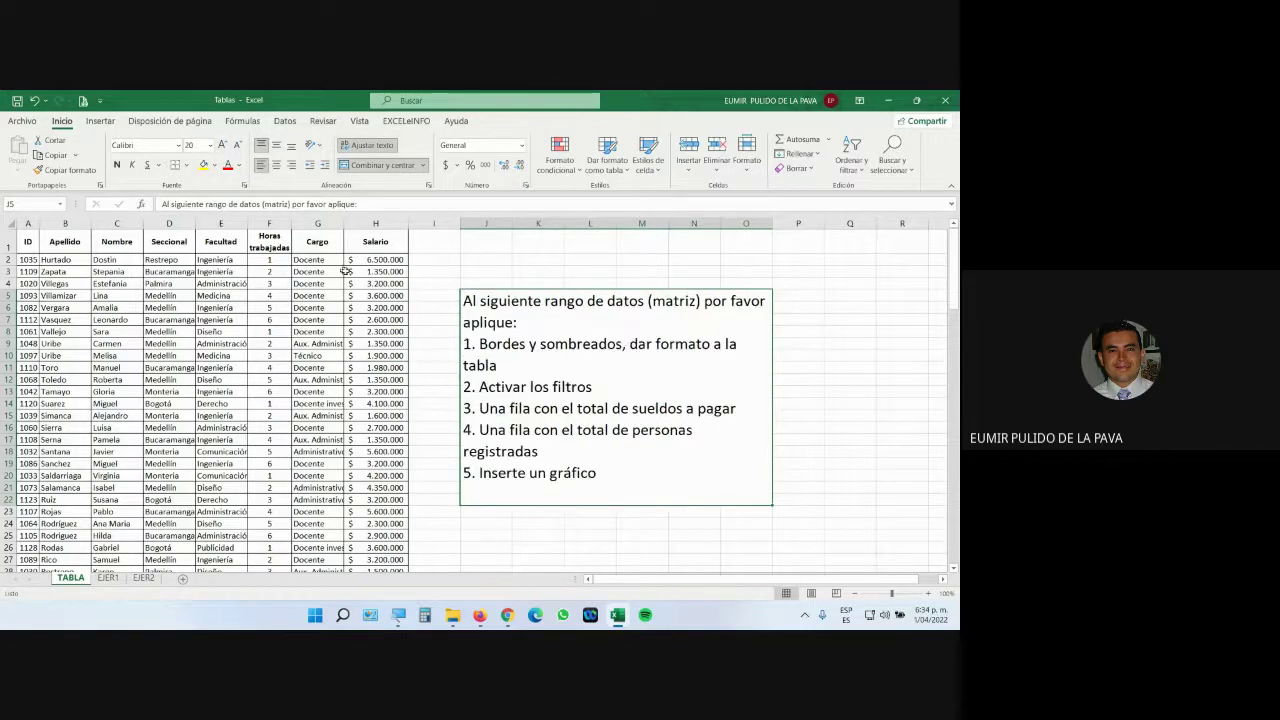
{"action": "left_click", "coordinate": [237, 146]}
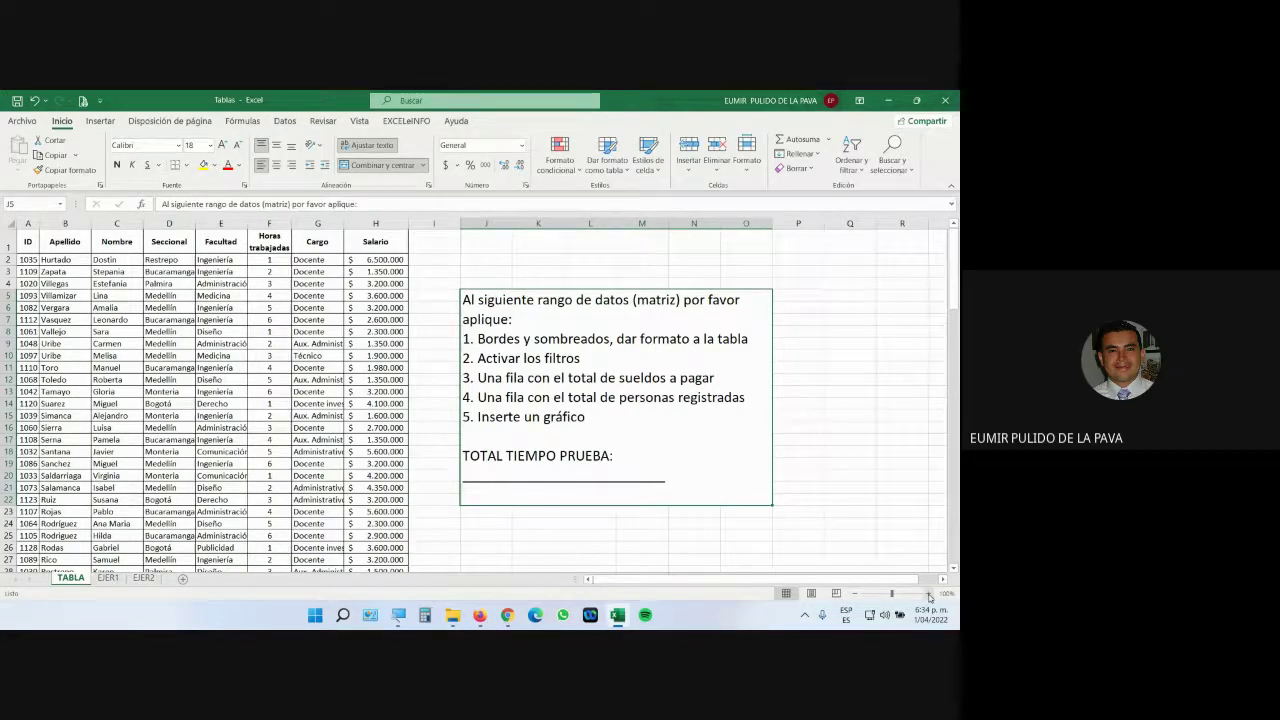
Zoom the sheet to about 120% and switch to the Google Meet call.
{"action": "left_click", "coordinate": [930, 597]}
{"action": "left_click", "coordinate": [930, 597]}
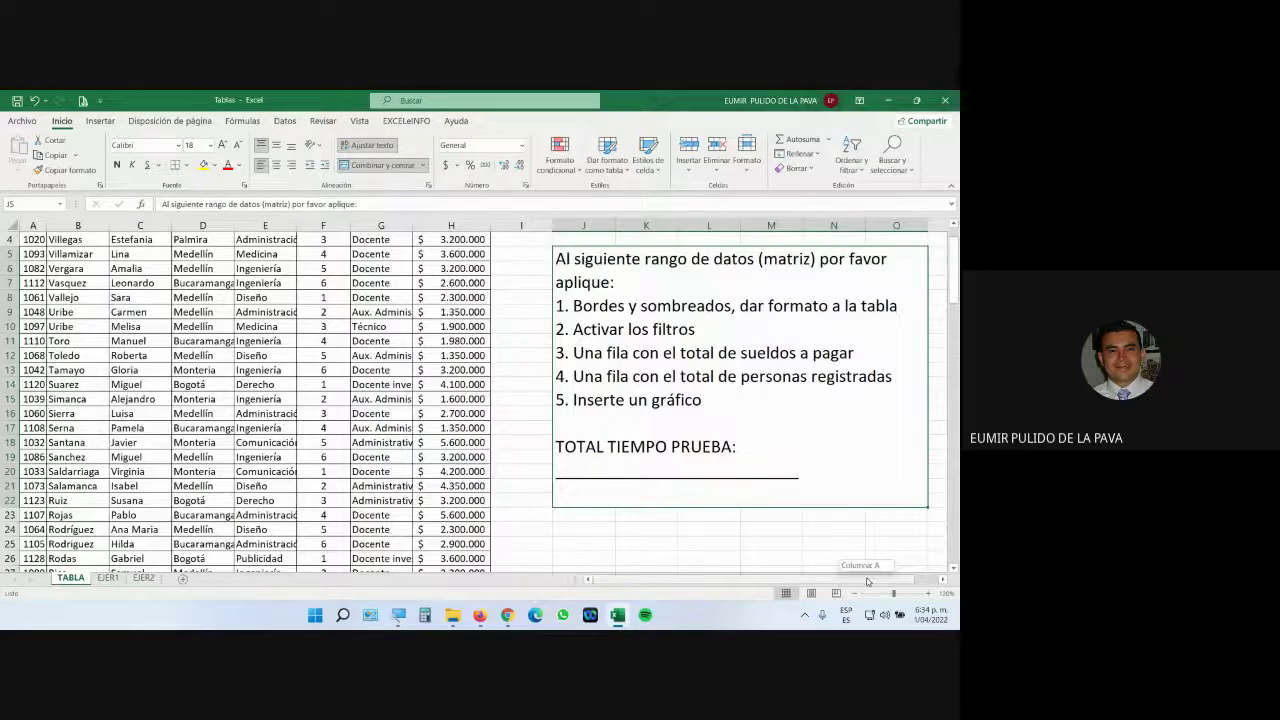
{"action": "left_click_drag", "start_coordinate": [867, 582], "coordinate": [872, 581]}
{"action": "scroll", "coordinate": [849, 477], "scroll_direction": "up", "scroll_amount": 1}
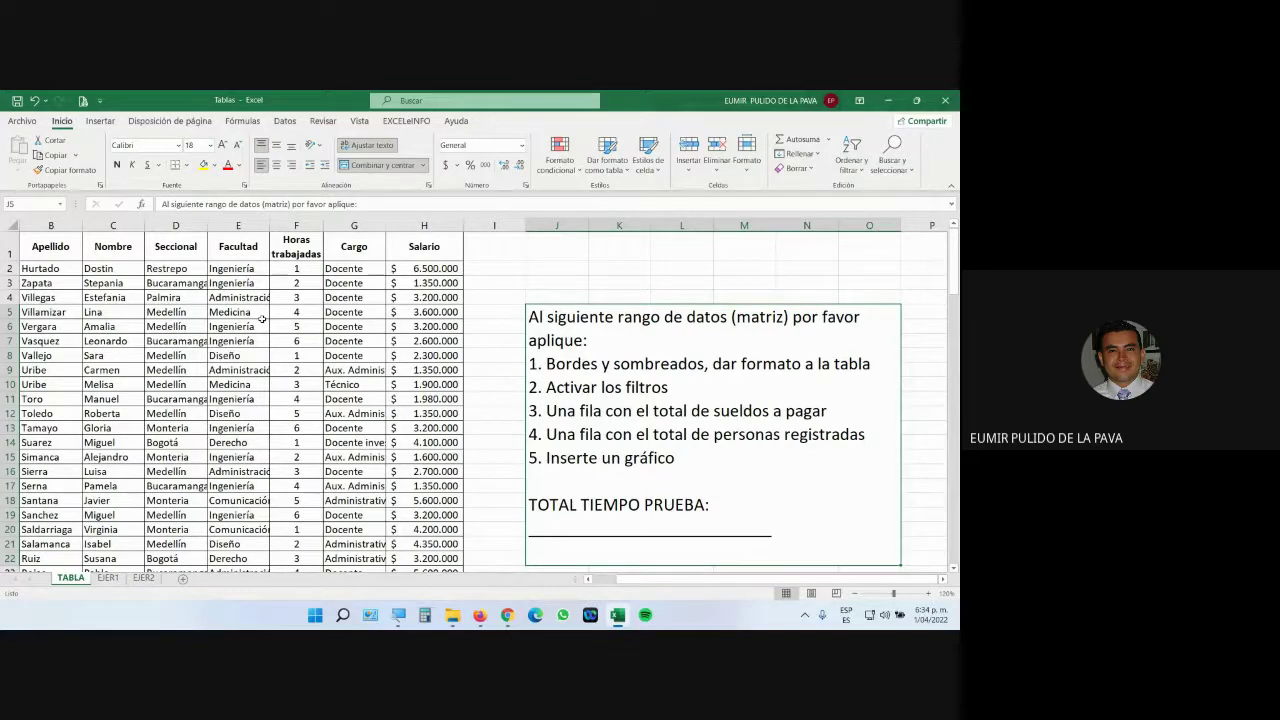
{"action": "left_click", "coordinate": [507, 615]}
{"action": "left_click", "coordinate": [466, 580]}
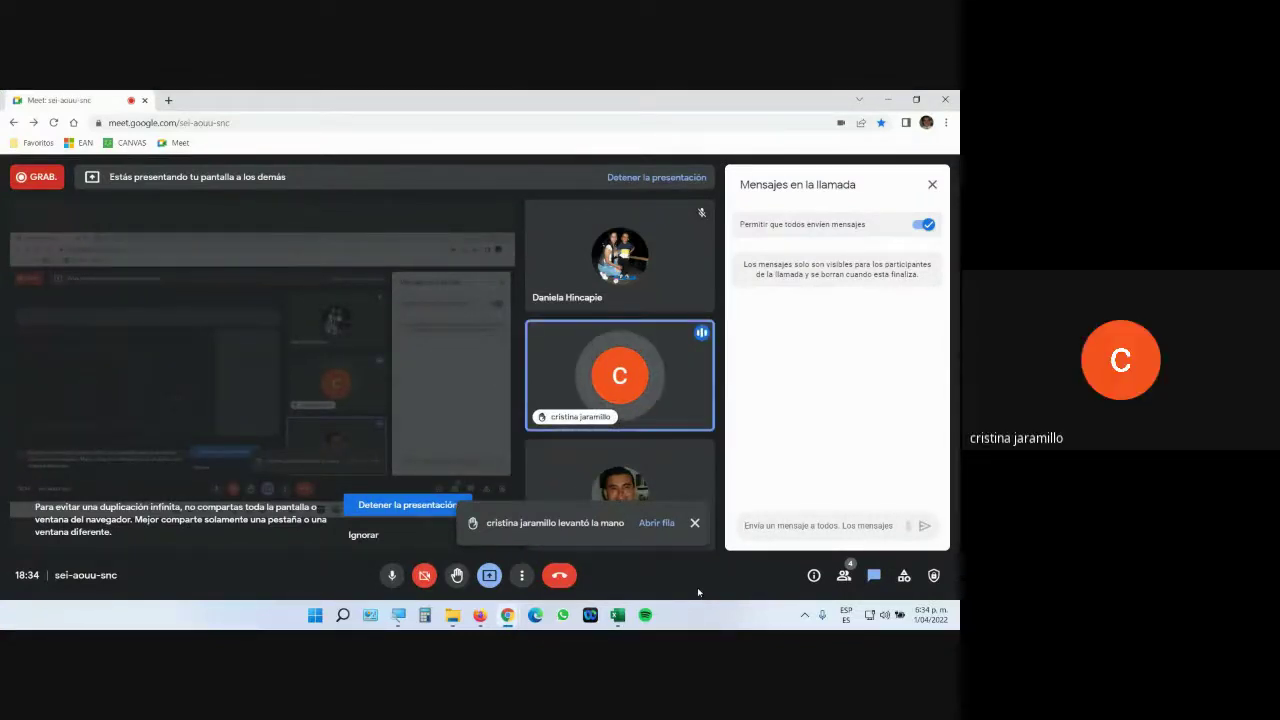
{"action": "mouse_move", "coordinate": [481, 619]}
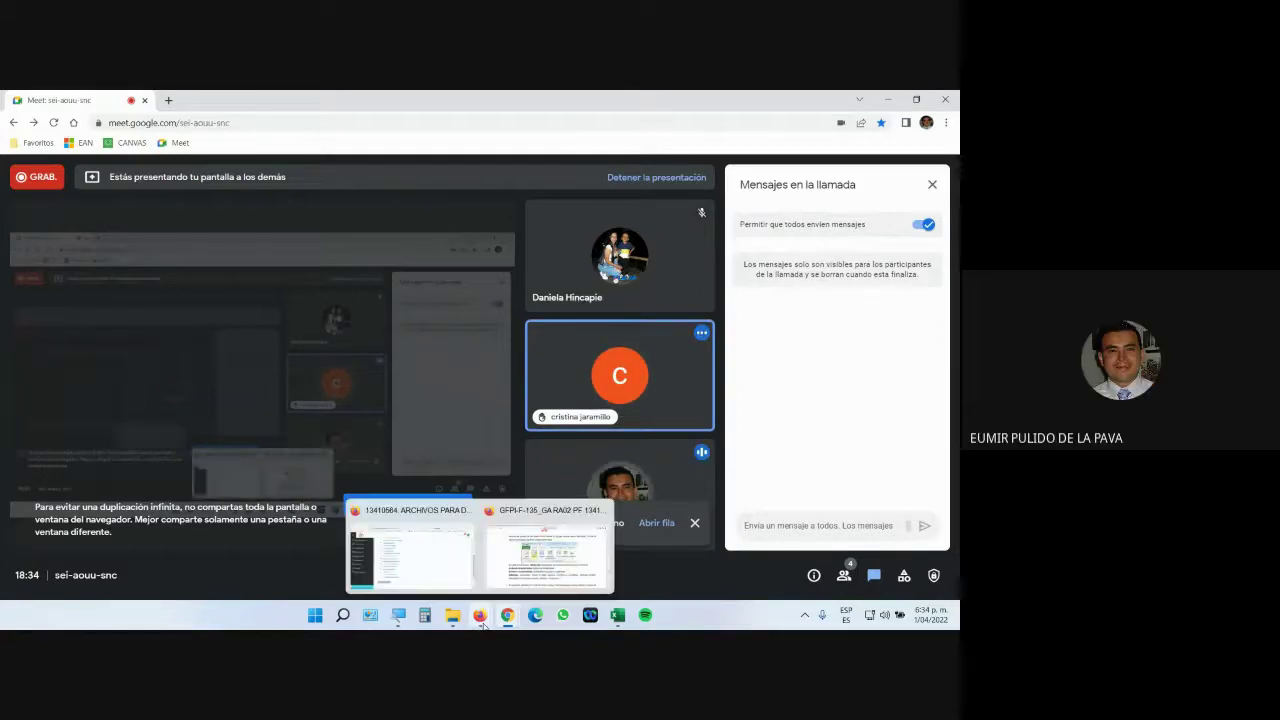
{"action": "left_click", "coordinate": [548, 550]}
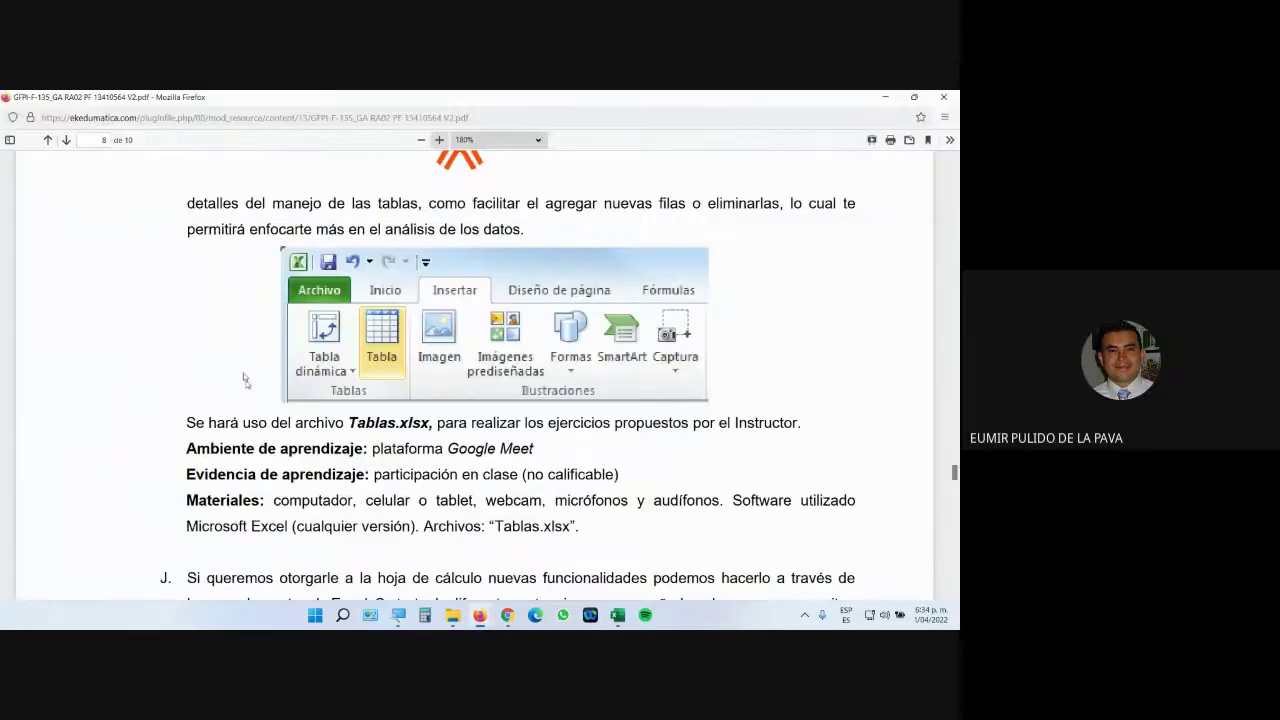
{"action": "scroll", "coordinate": [228, 353], "scroll_direction": "up", "scroll_amount": 10}
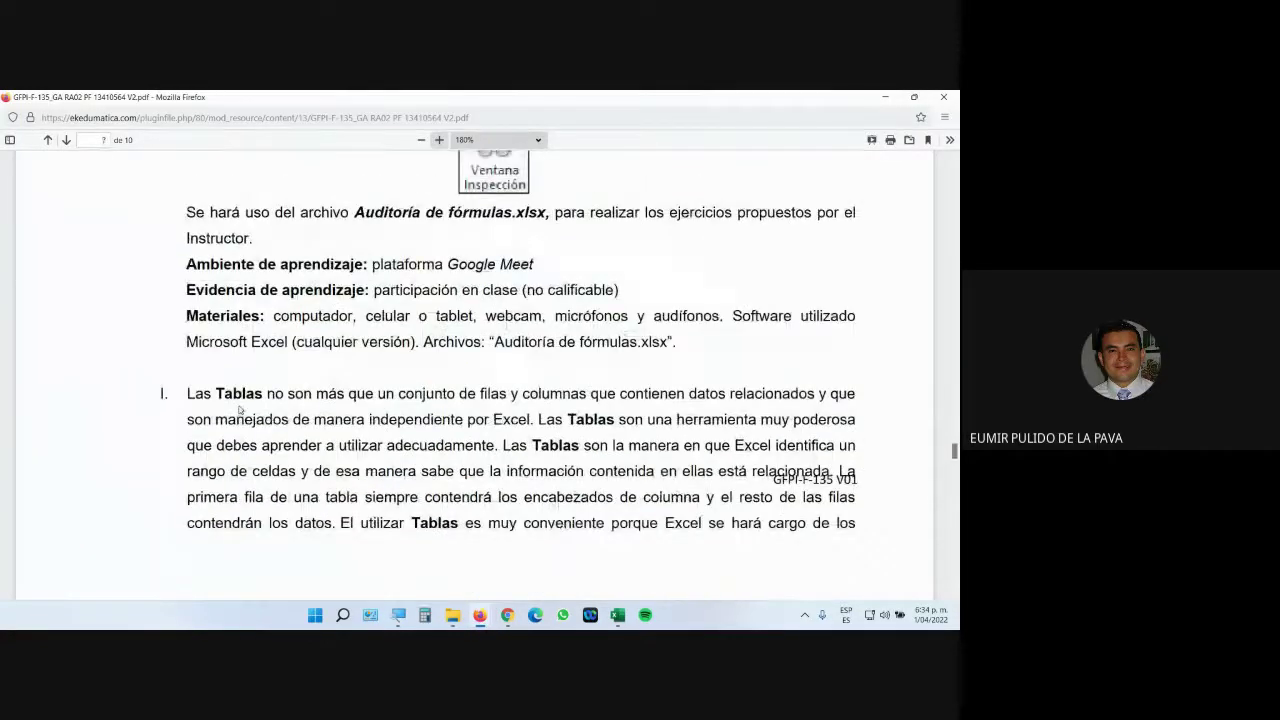
{"action": "scroll", "coordinate": [322, 458], "scroll_direction": "down", "scroll_amount": 6}
{"action": "scroll", "coordinate": [322, 460], "scroll_direction": "down", "scroll_amount": 3}
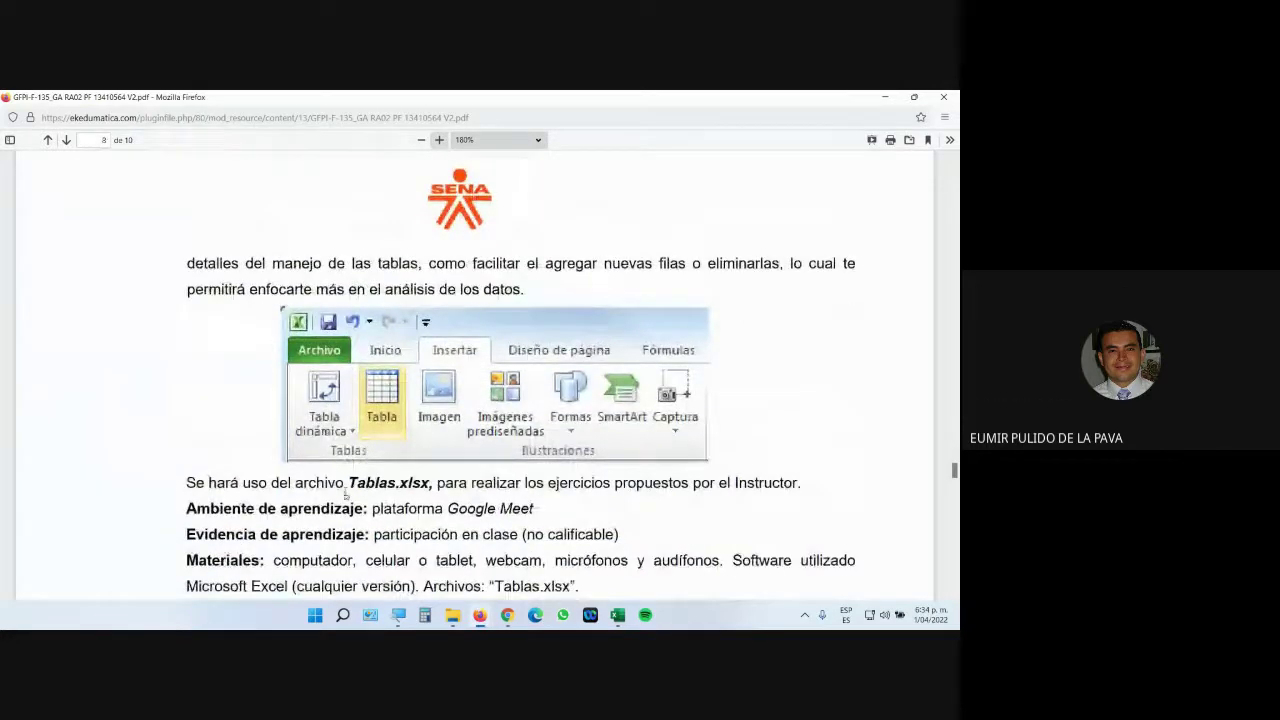
{"action": "mouse_move", "coordinate": [507, 615]}
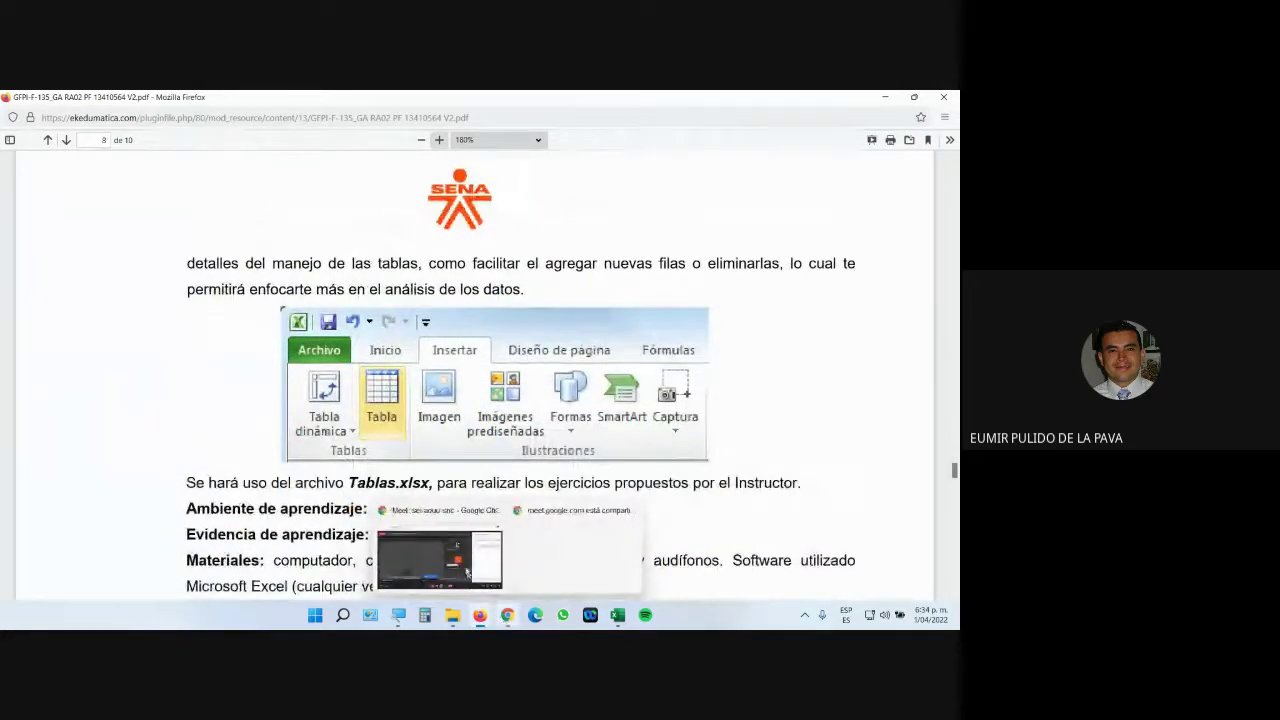
{"action": "left_click", "coordinate": [500, 565]}
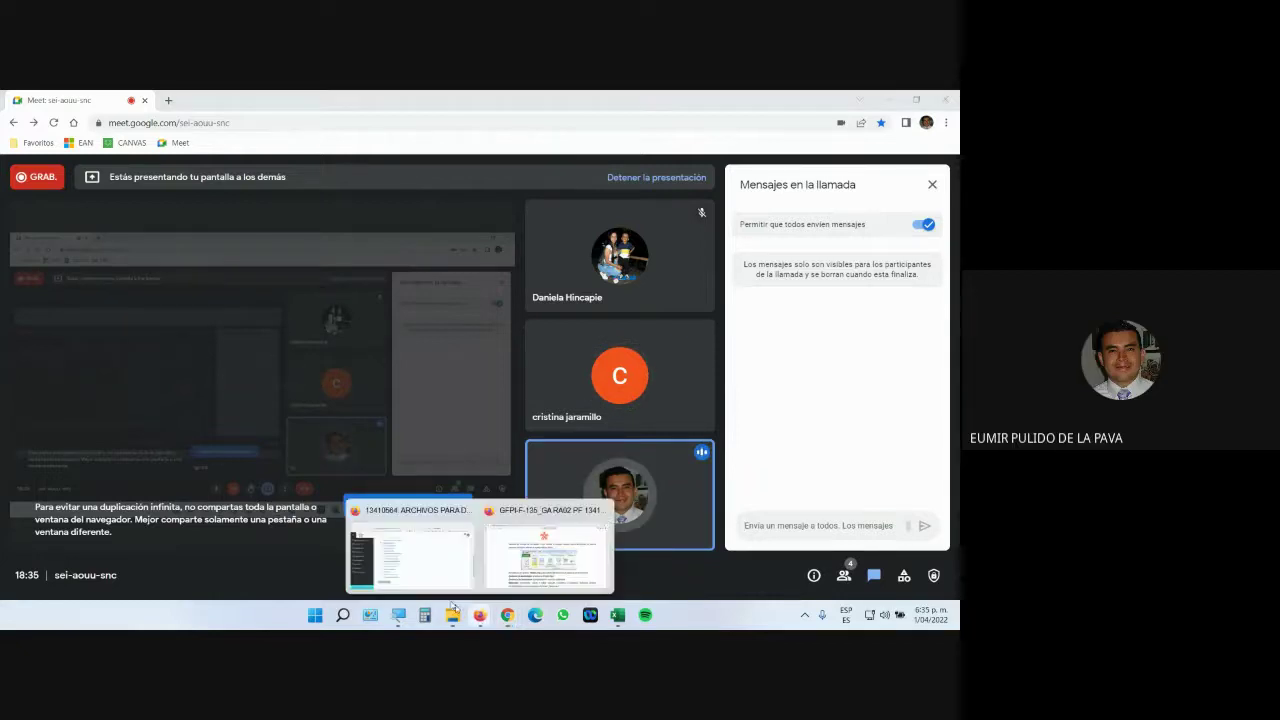
Show the Moodle course folder page magnified with Windows Magnifier, scrolled up to its instructions.
{"action": "left_click", "coordinate": [449, 567]}
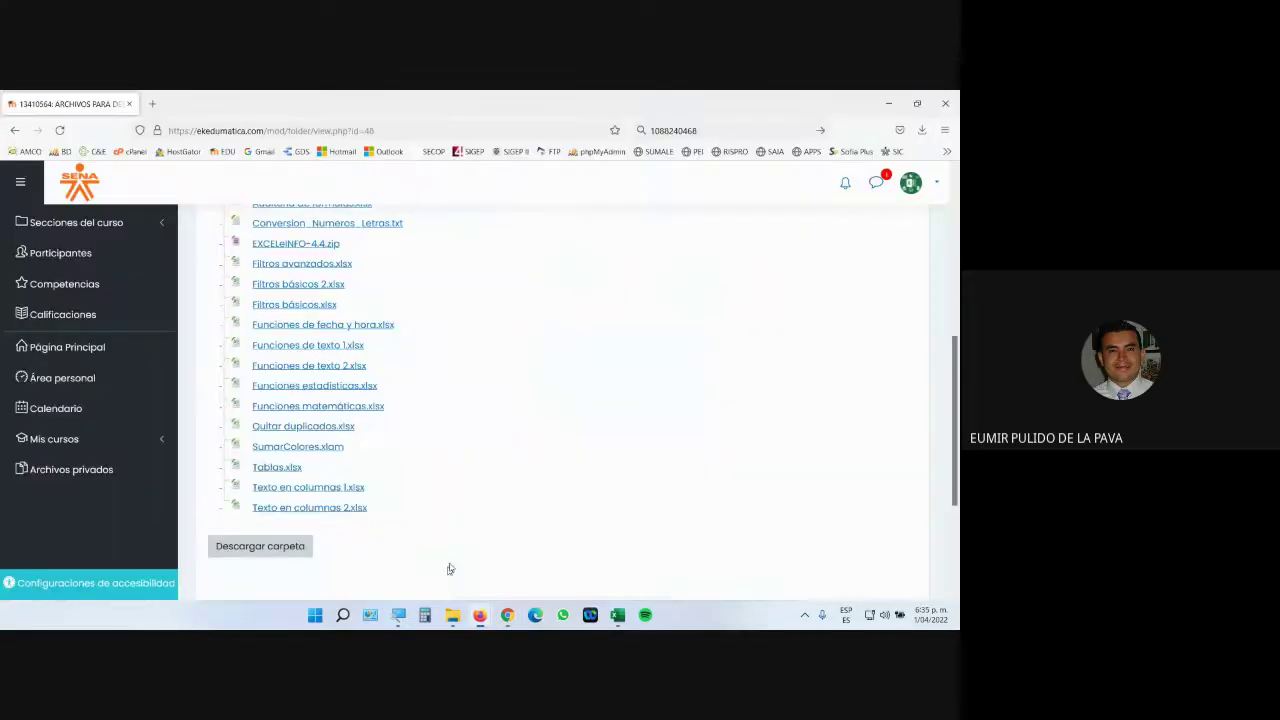
{"action": "left_click", "coordinate": [405, 618]}
{"action": "left_click", "coordinate": [774, 583]}
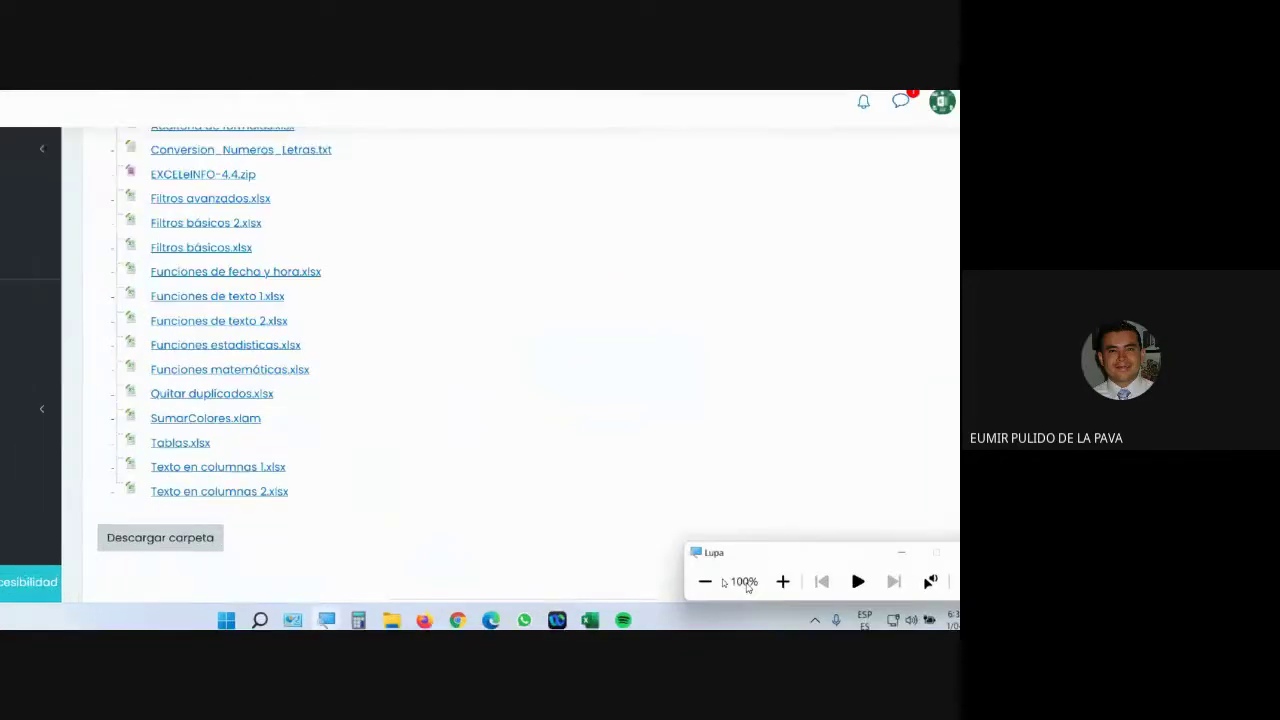
{"action": "left_click", "coordinate": [783, 581]}
{"action": "scroll", "coordinate": [893, 476], "scroll_direction": "up", "scroll_amount": 3}
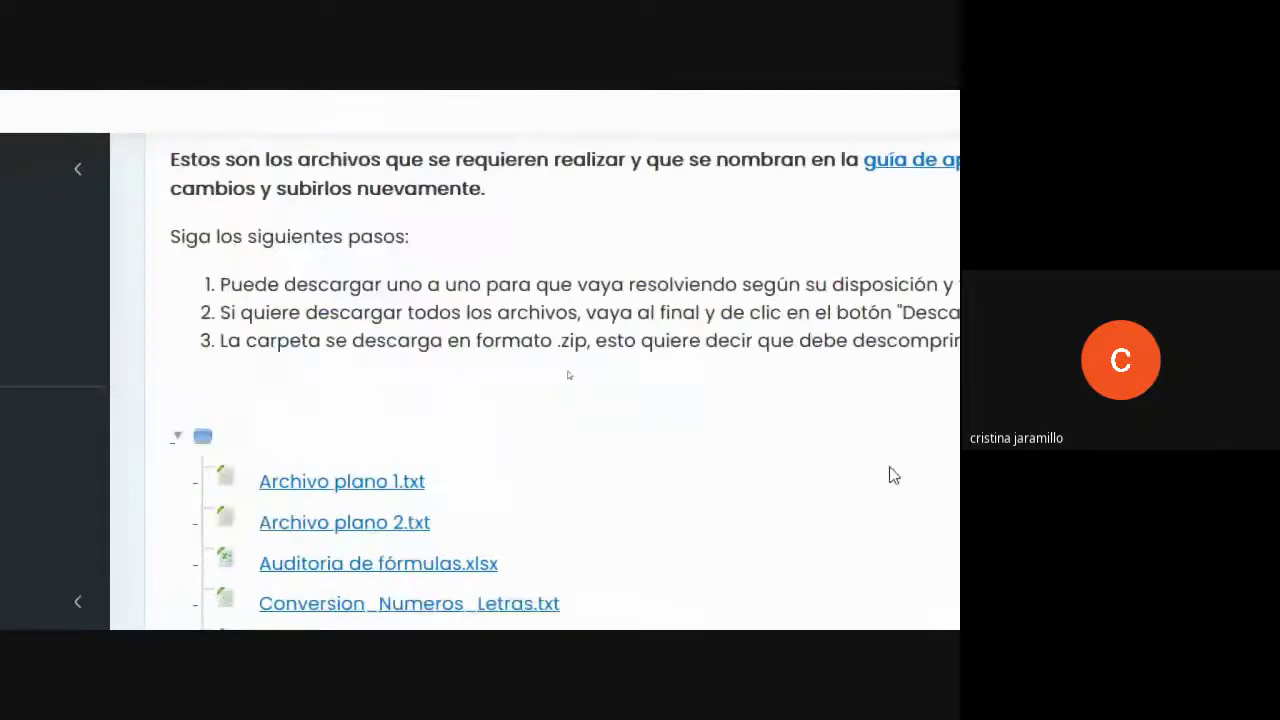
{"action": "scroll", "coordinate": [893, 476], "scroll_direction": "up", "scroll_amount": 3}
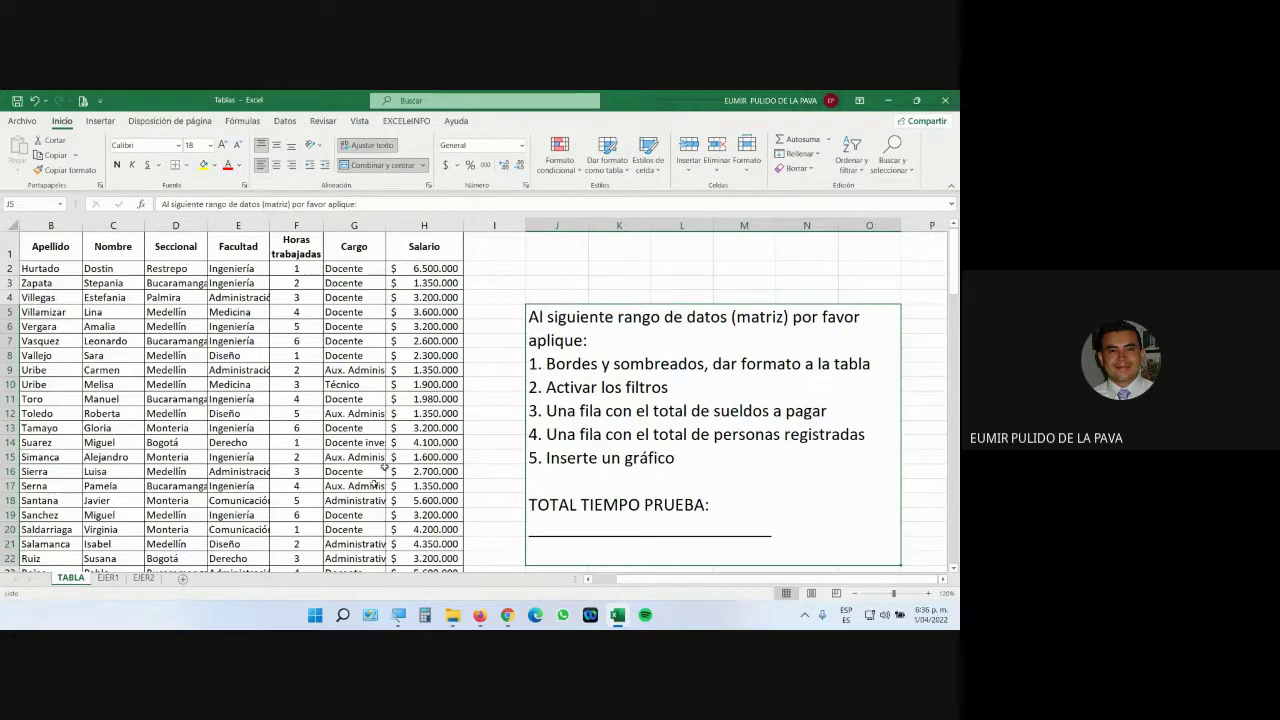
Bring the Google Meet call window to the front from the Chrome taskbar preview.
{"action": "mouse_move", "coordinate": [512, 624]}
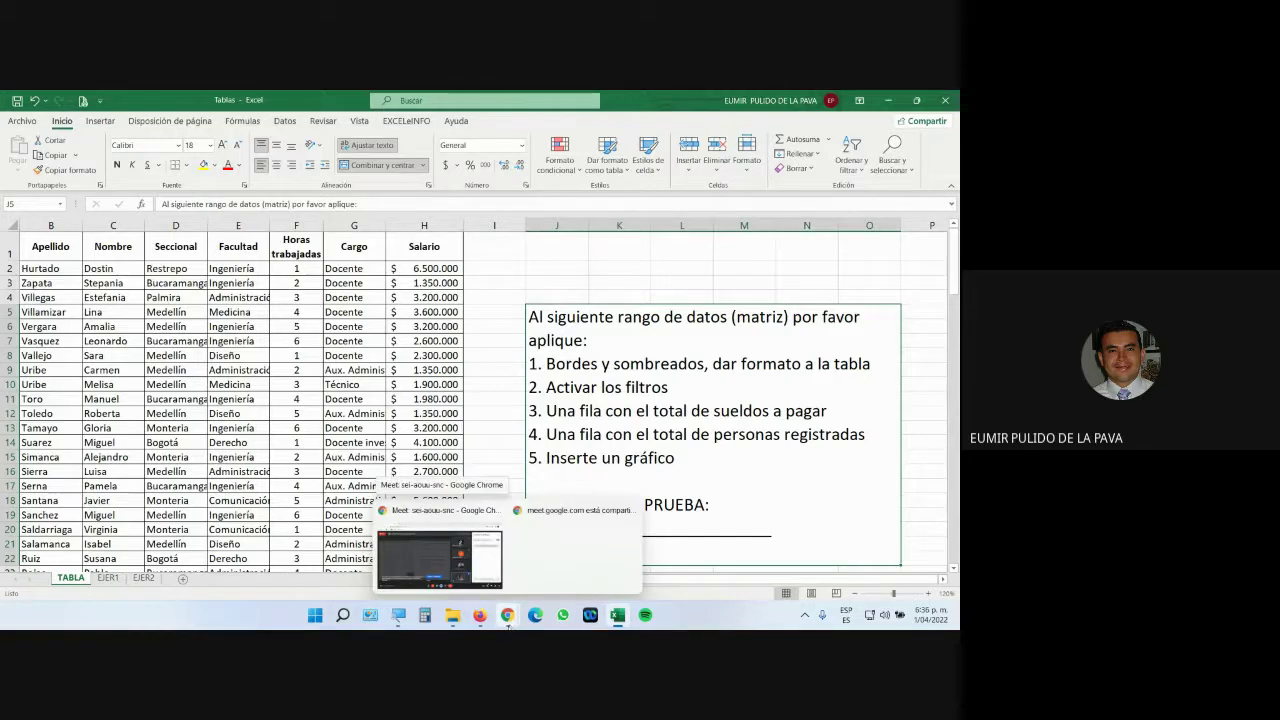
{"action": "left_click", "coordinate": [460, 567]}
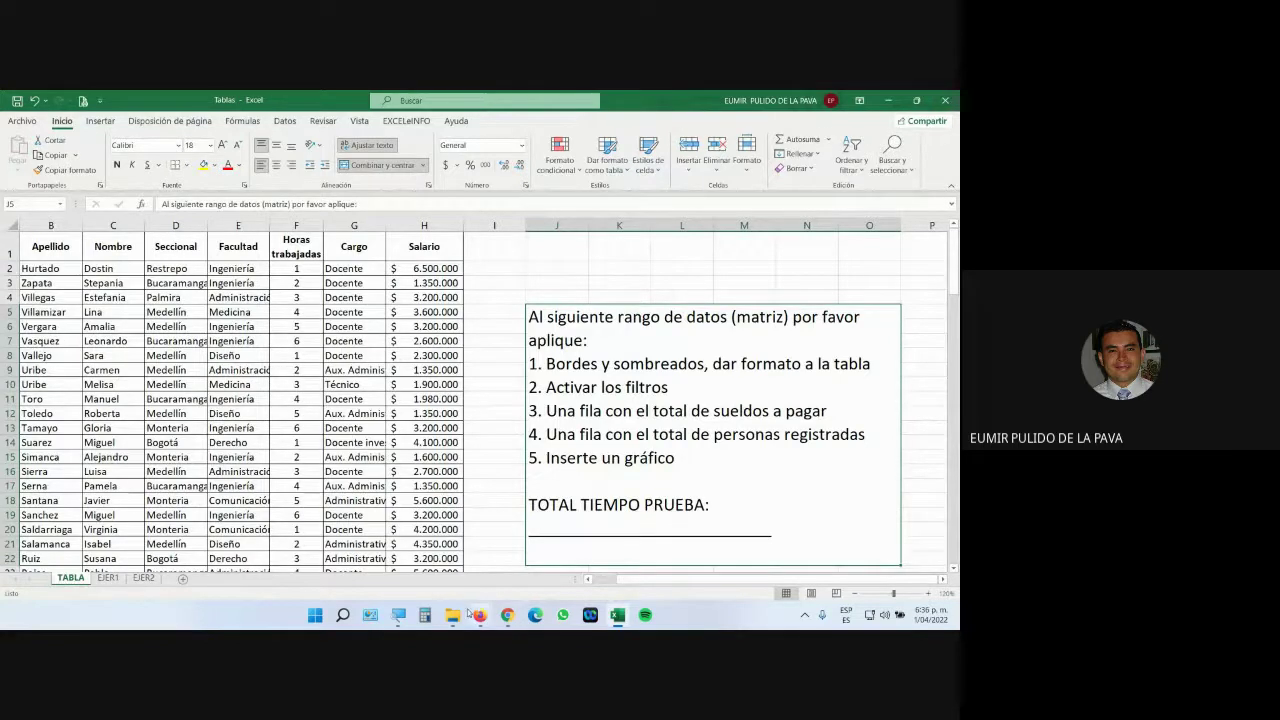
{"action": "mouse_move", "coordinate": [507, 615]}
{"action": "left_click", "coordinate": [440, 555]}
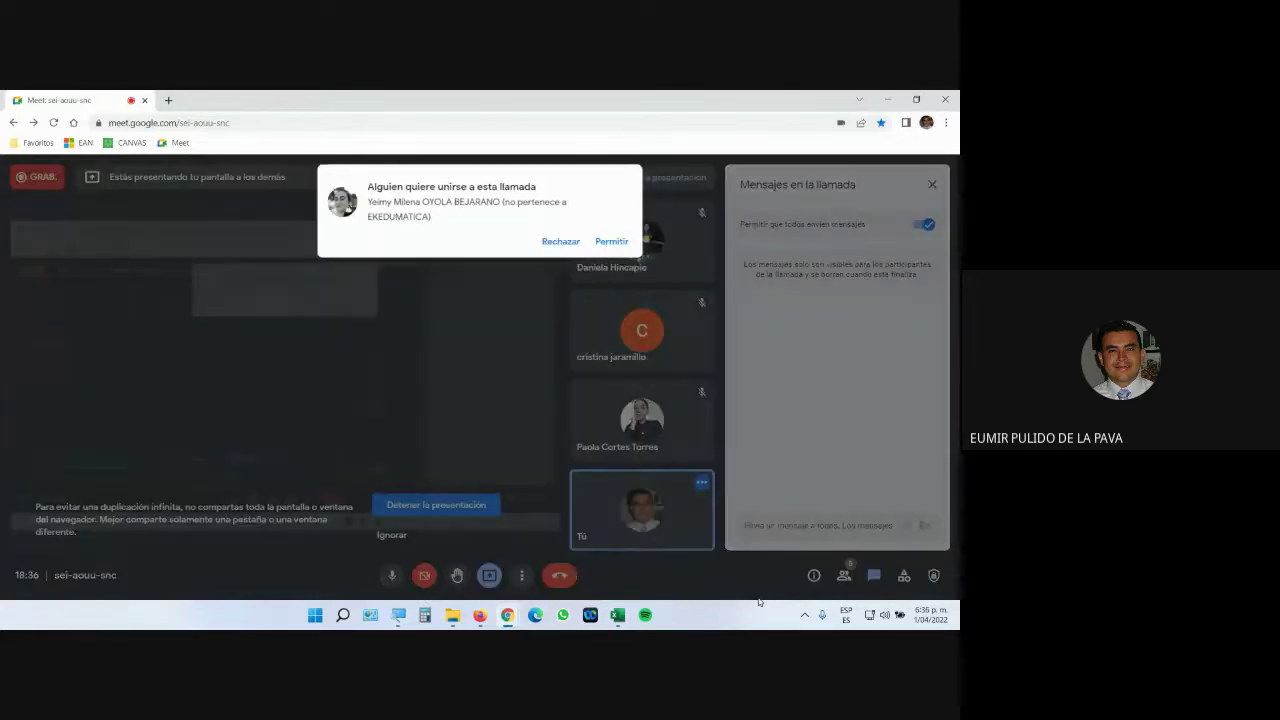
Admit the waiting participant, then check the call's participant list and chat messages.
{"action": "left_click", "coordinate": [612, 243]}
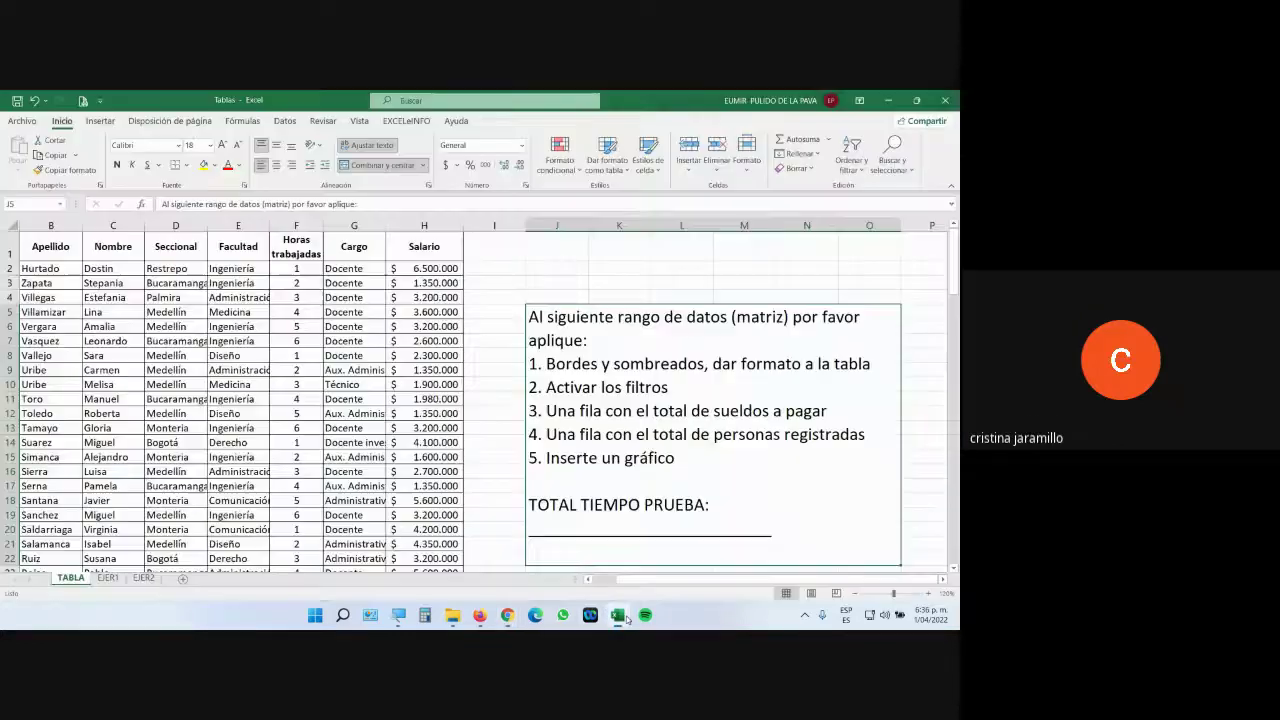
{"action": "left_click", "coordinate": [617, 614]}
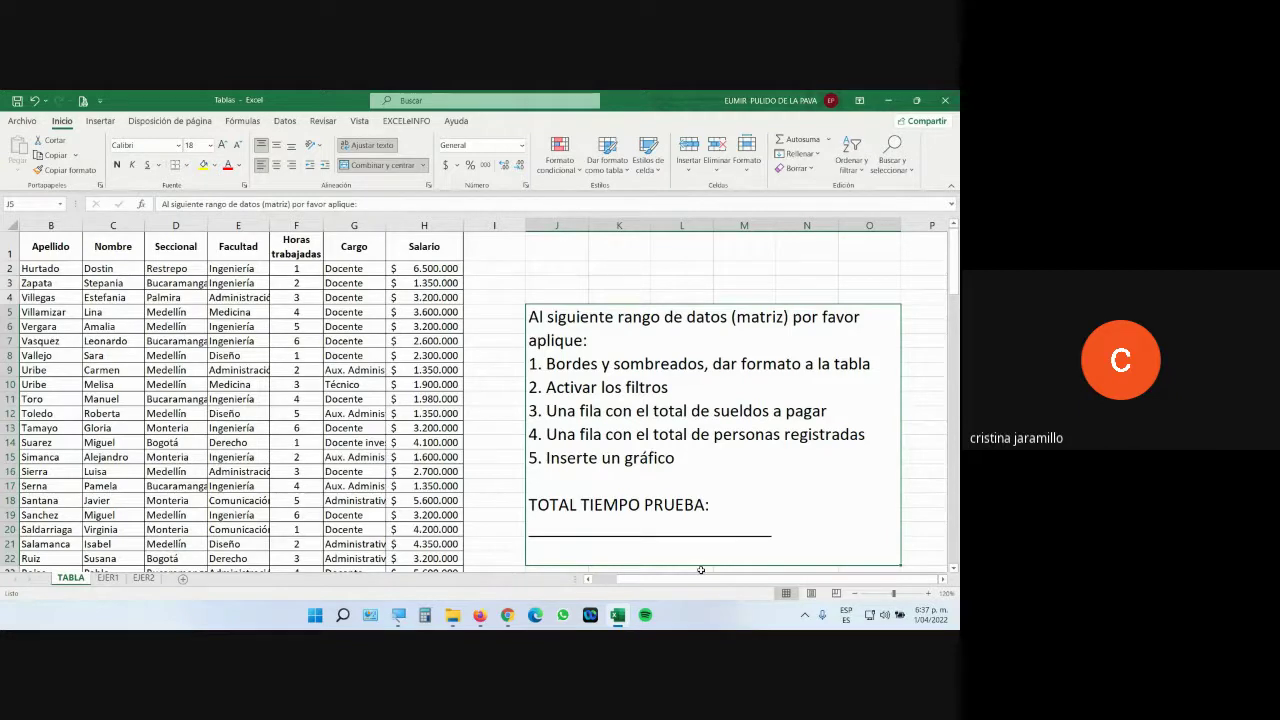
{"action": "left_click", "coordinate": [508, 617]}
{"action": "left_click", "coordinate": [440, 555]}
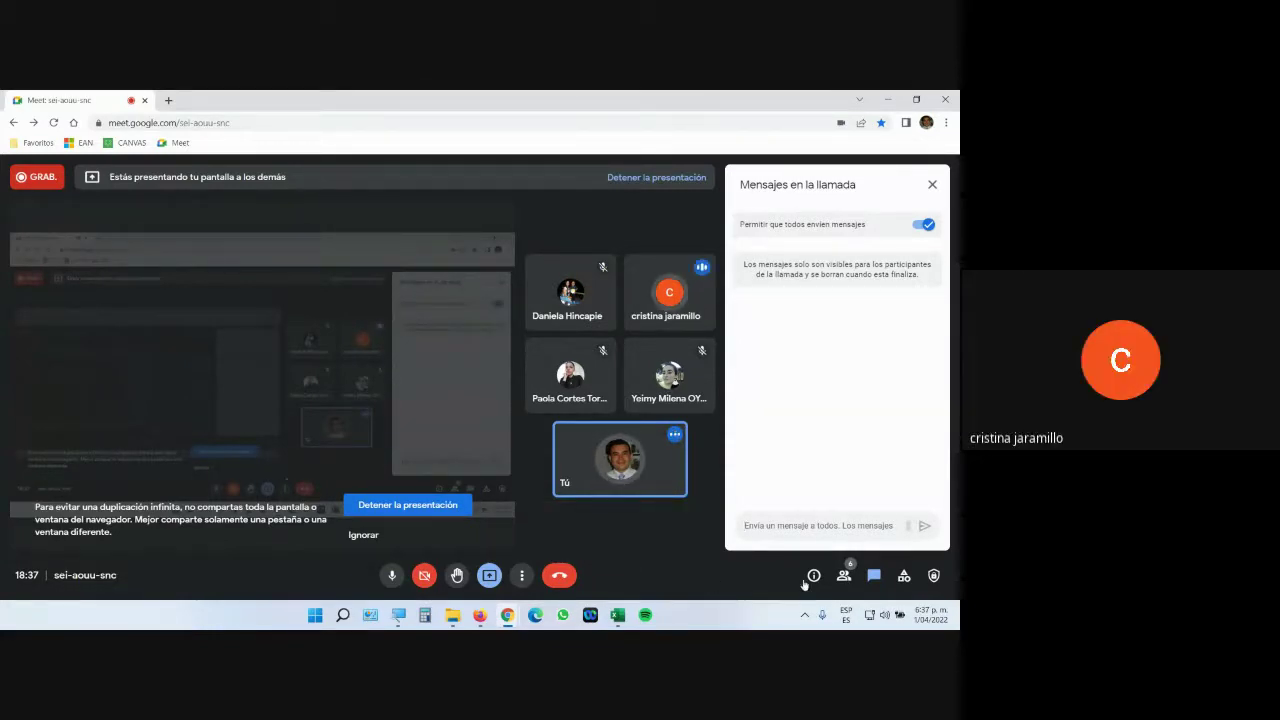
{"action": "left_click", "coordinate": [844, 575]}
{"action": "left_click", "coordinate": [874, 576]}
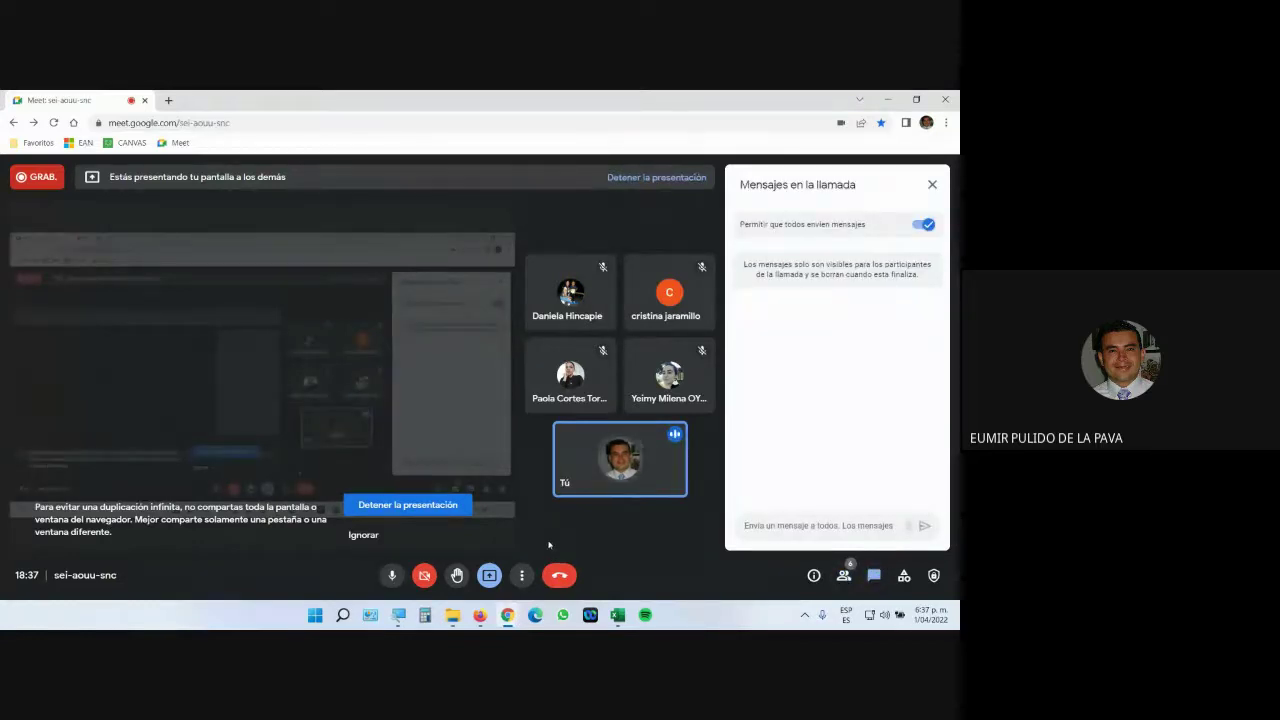
Bring the Tablas workbook back in front of the Meet window.
{"action": "left_click", "coordinate": [618, 615]}
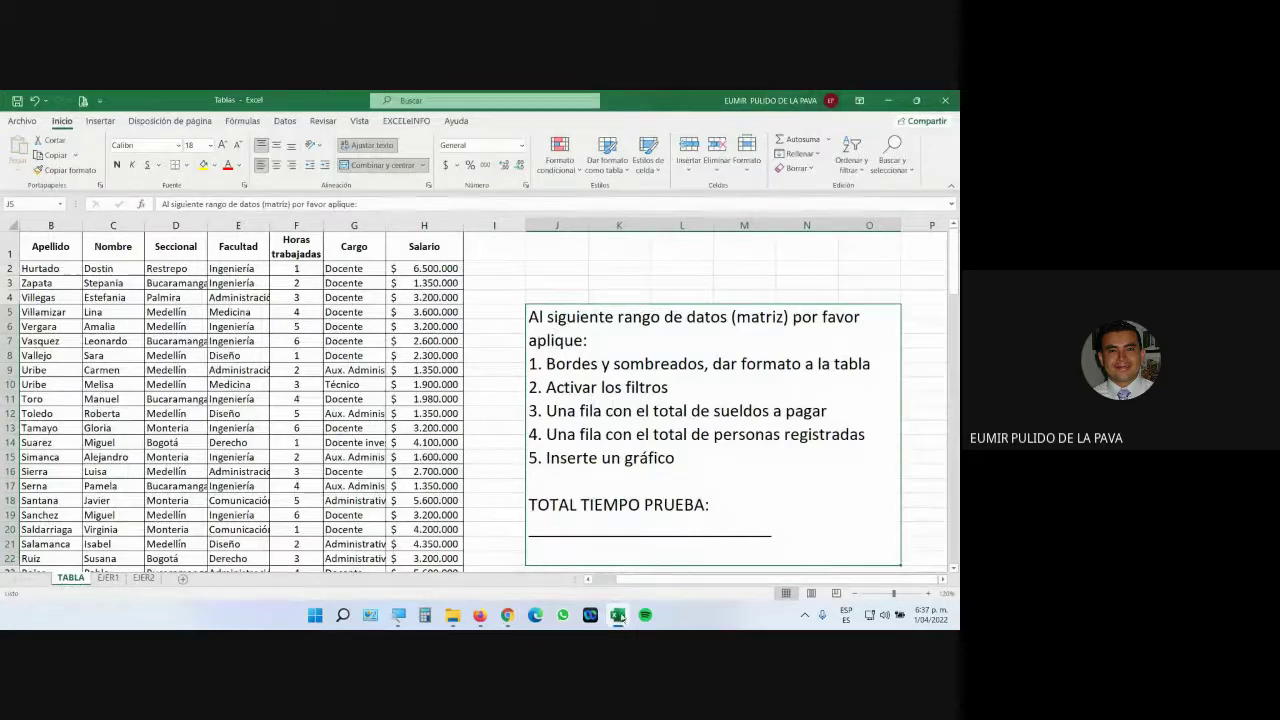
{"action": "mouse_move", "coordinate": [508, 617]}
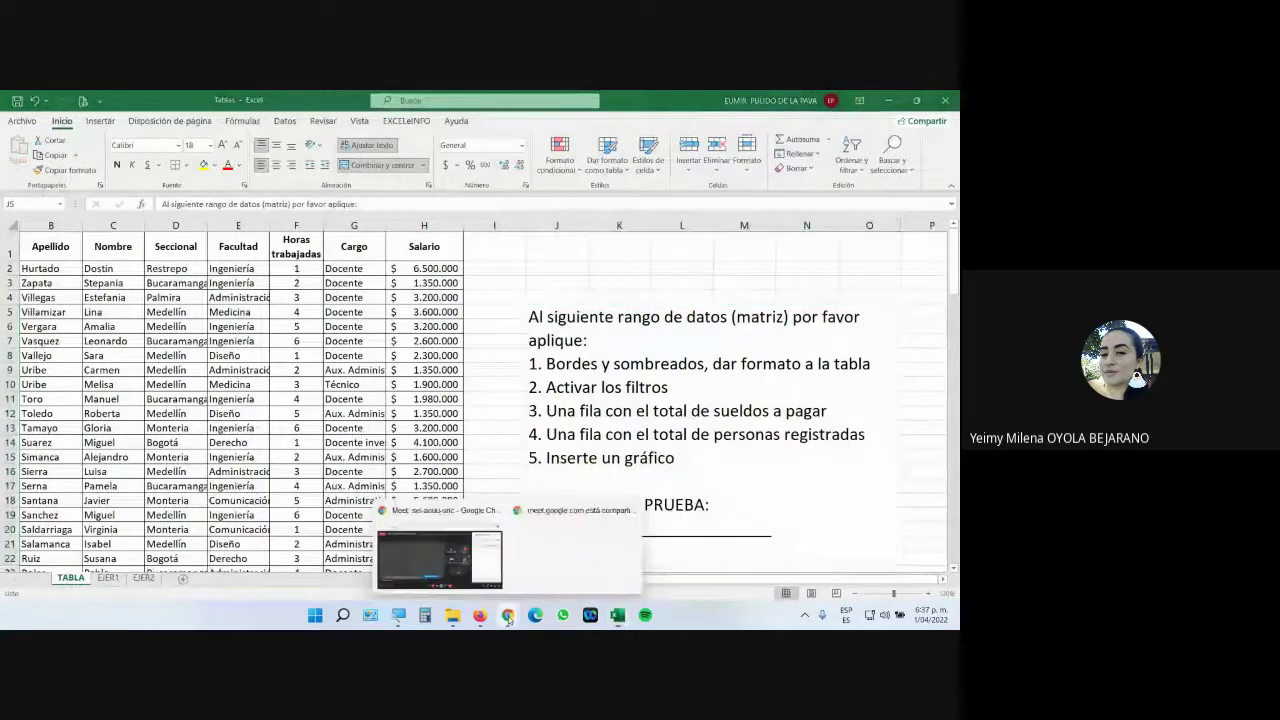
{"action": "left_click", "coordinate": [476, 515]}
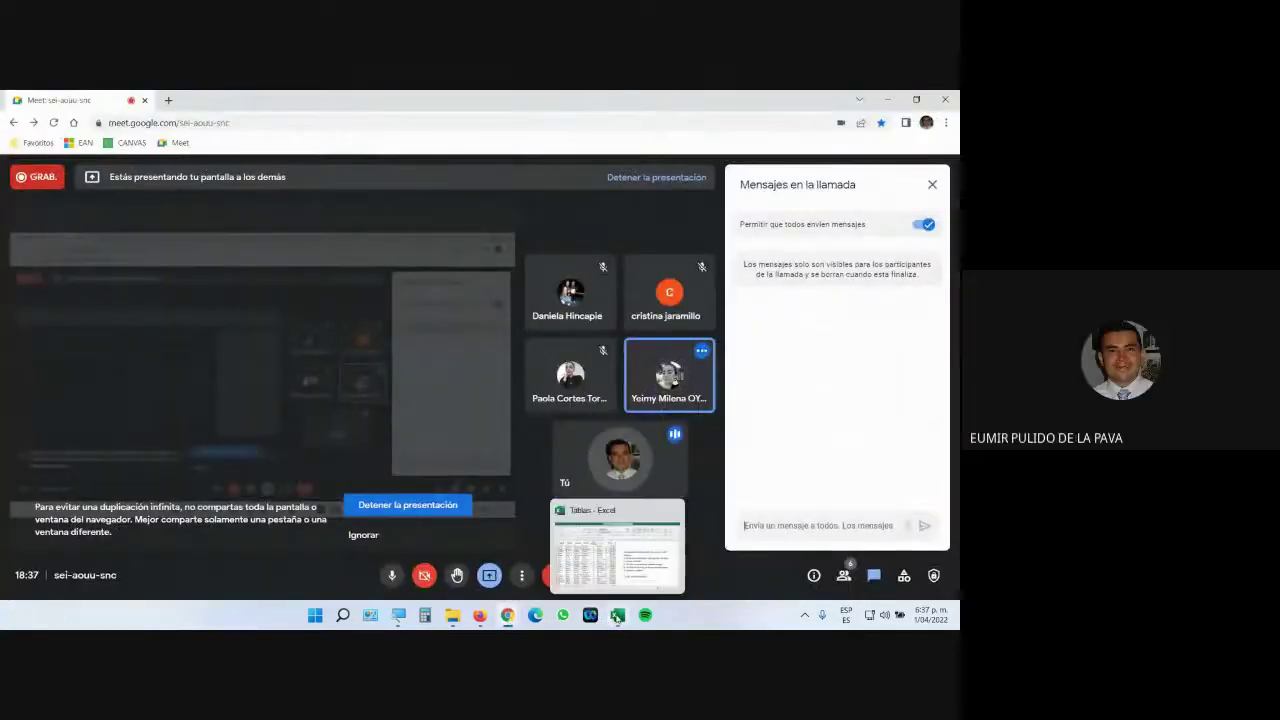
{"action": "left_click", "coordinate": [617, 617]}
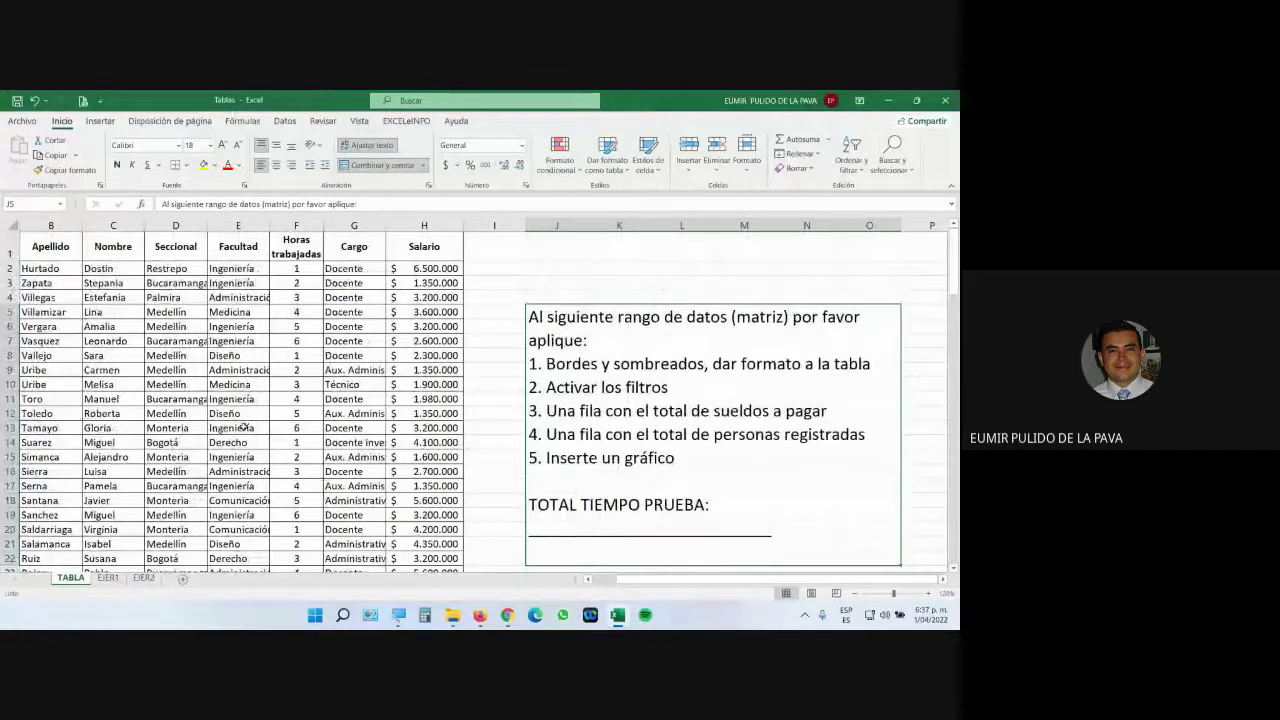
{"action": "scroll", "coordinate": [244, 427], "scroll_direction": "down", "scroll_amount": 20}
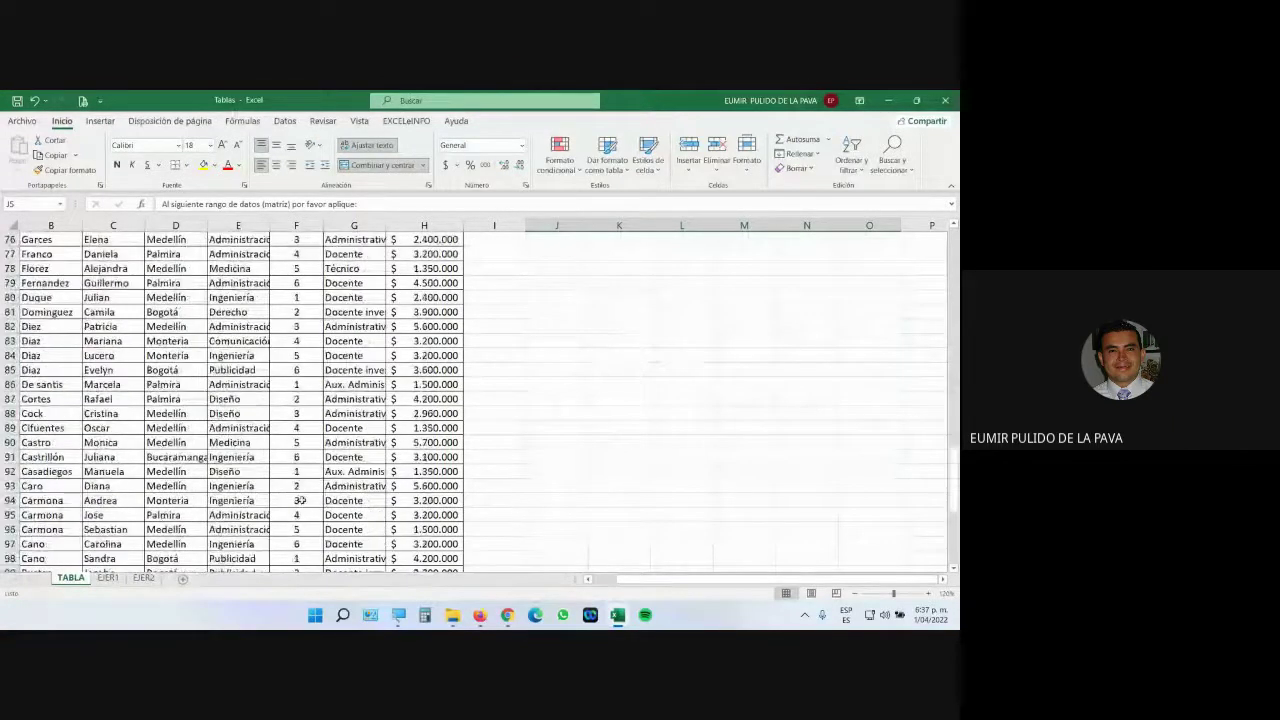
{"action": "scroll", "coordinate": [299, 500], "scroll_direction": "up", "scroll_amount": 20}
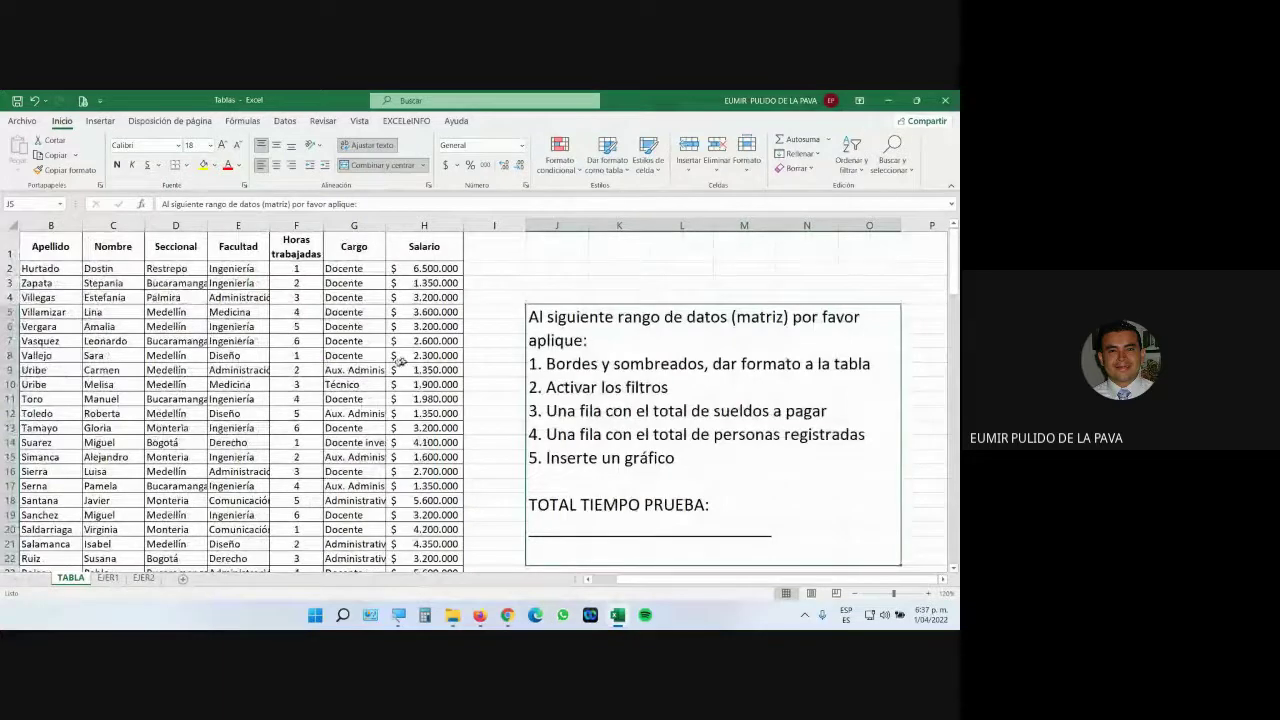
{"action": "left_click_drag", "start_coordinate": [43, 247], "coordinate": [420, 531]}
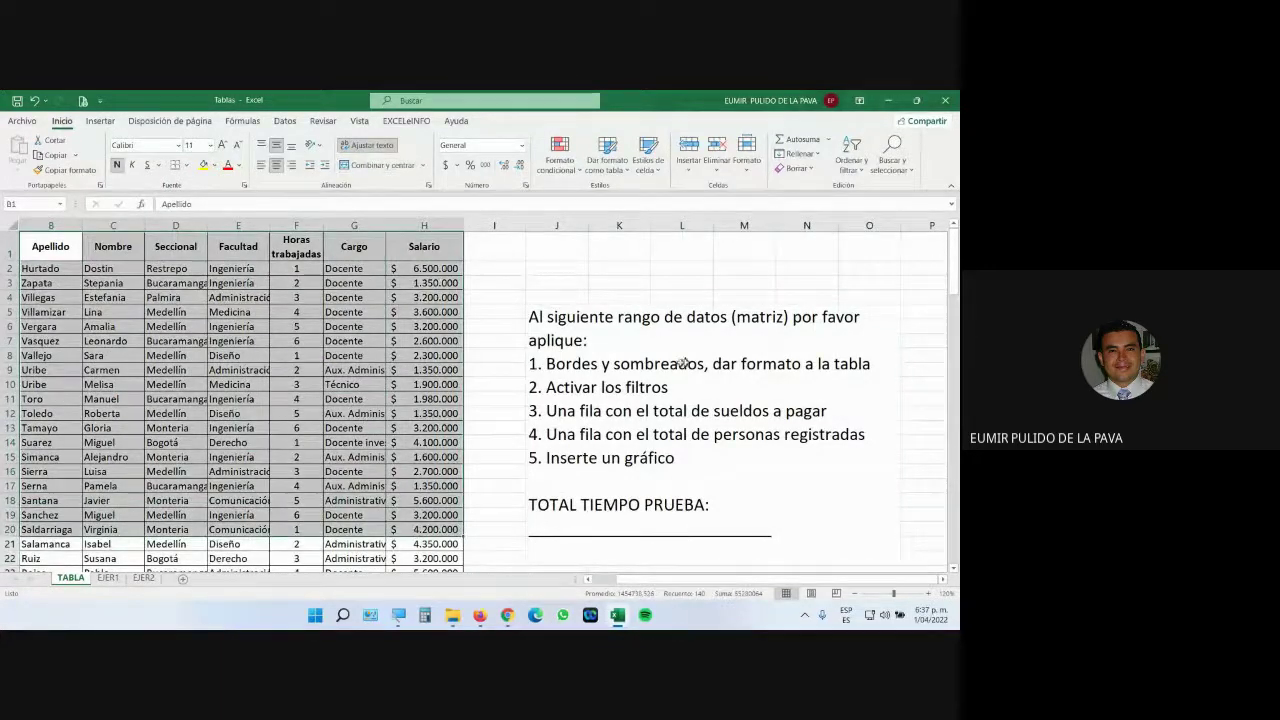
{"action": "left_click", "coordinate": [683, 363]}
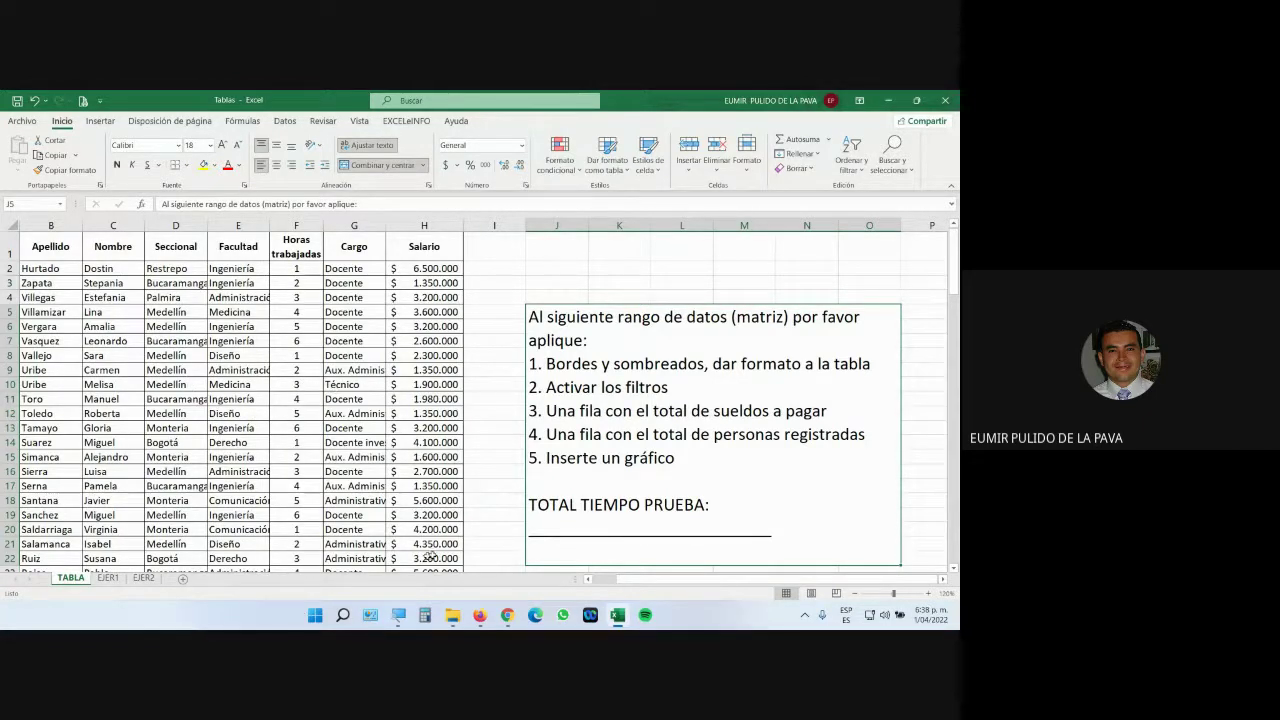
{"action": "mouse_move", "coordinate": [507, 619]}
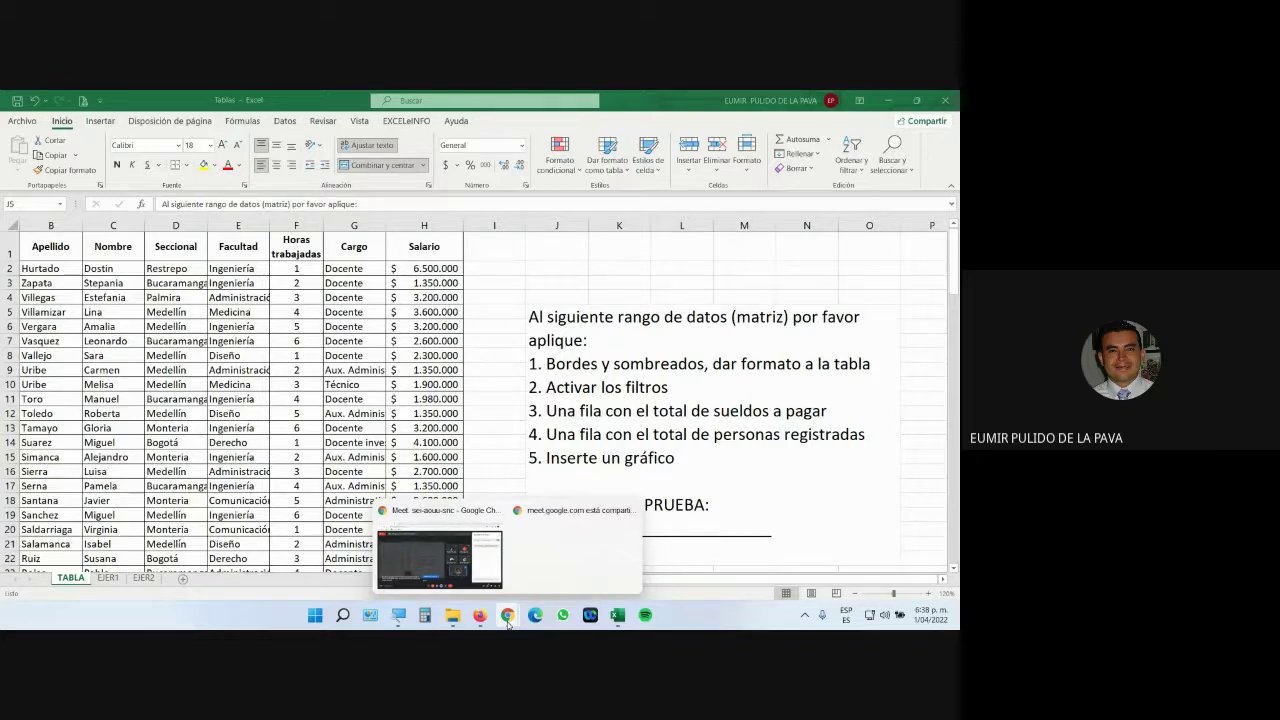
Add 30 and 35 in Windows Calculator for 65, then return to the Tablas workbook.
{"action": "left_click", "coordinate": [582, 448]}
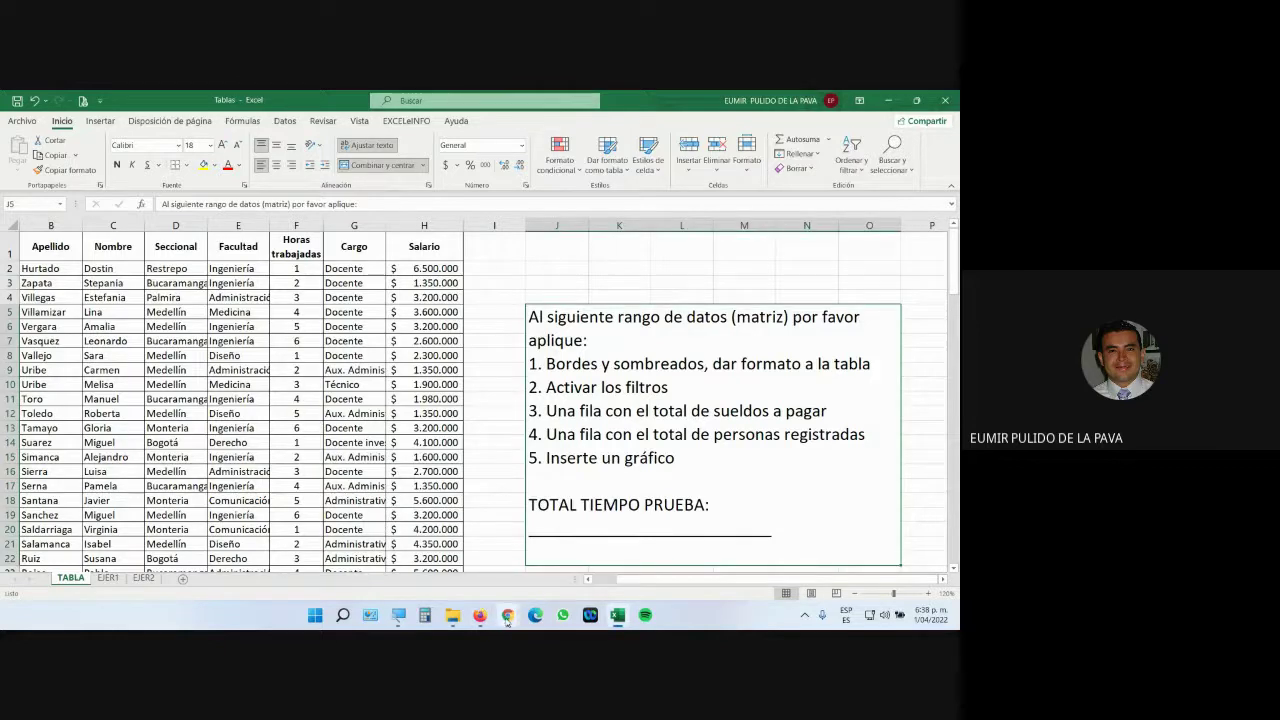
{"action": "left_click", "coordinate": [507, 615]}
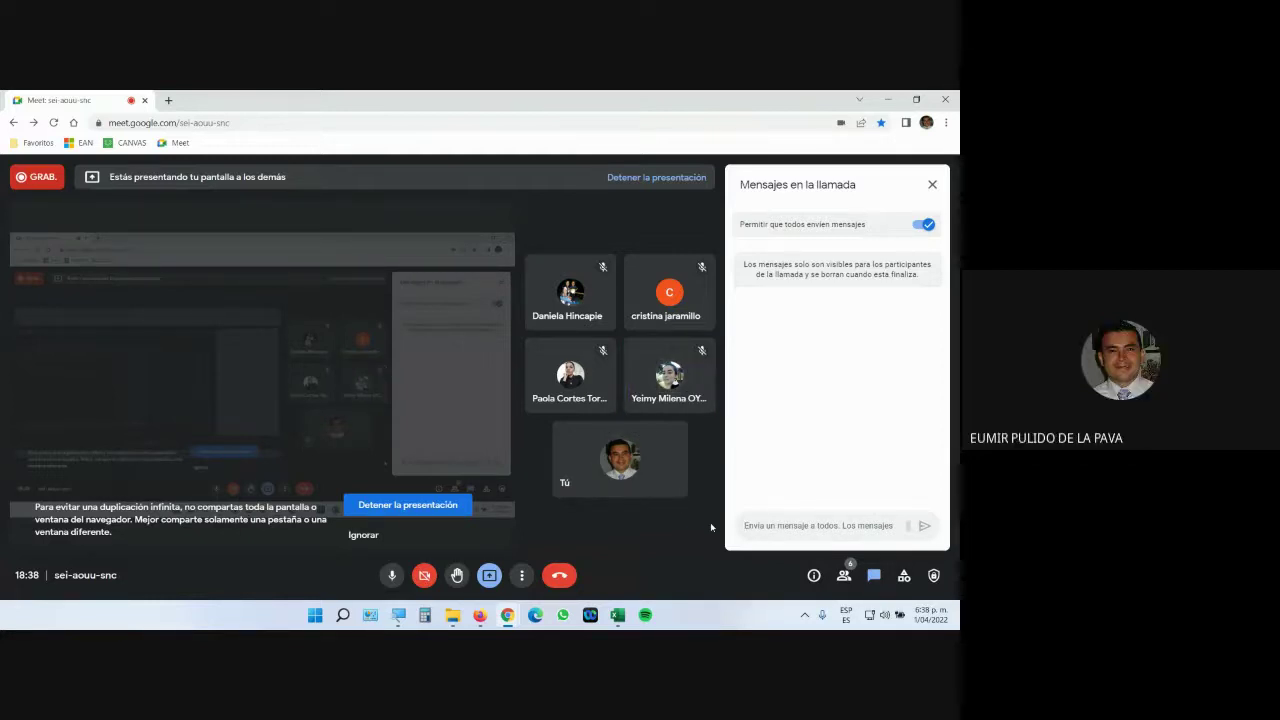
{"action": "left_click", "coordinate": [425, 615]}
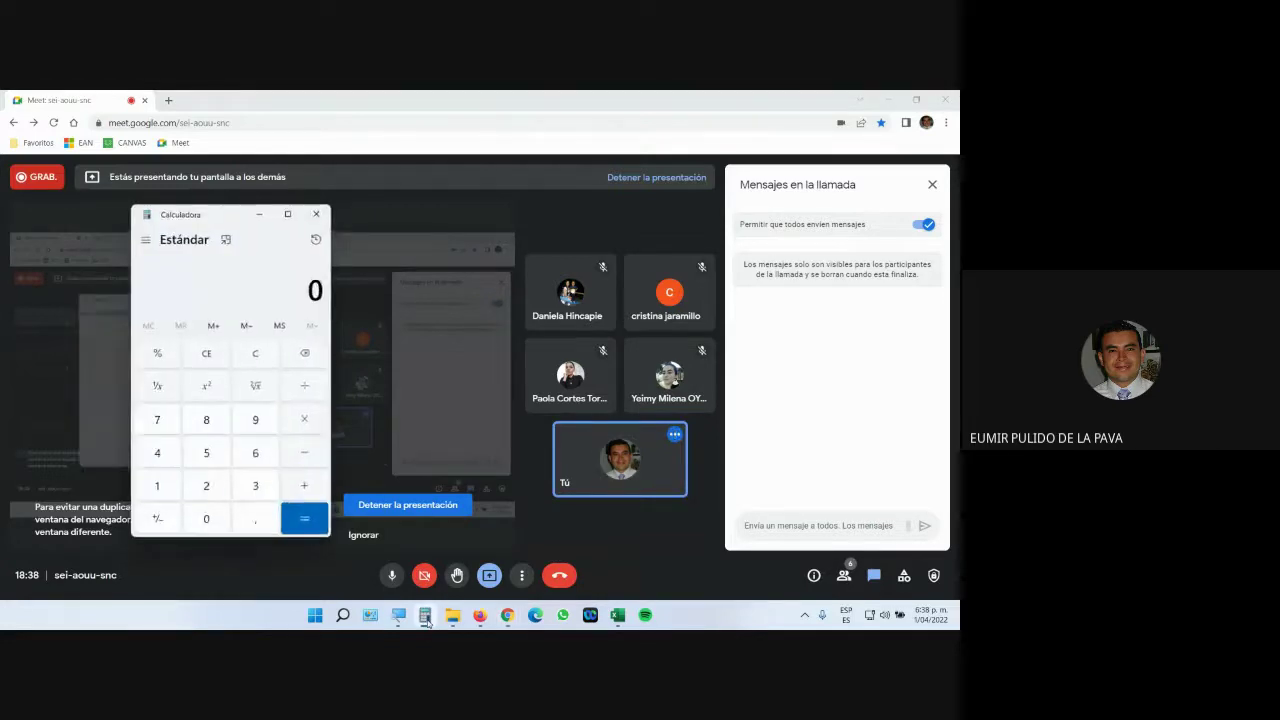
{"action": "type", "text": "30+35+"}
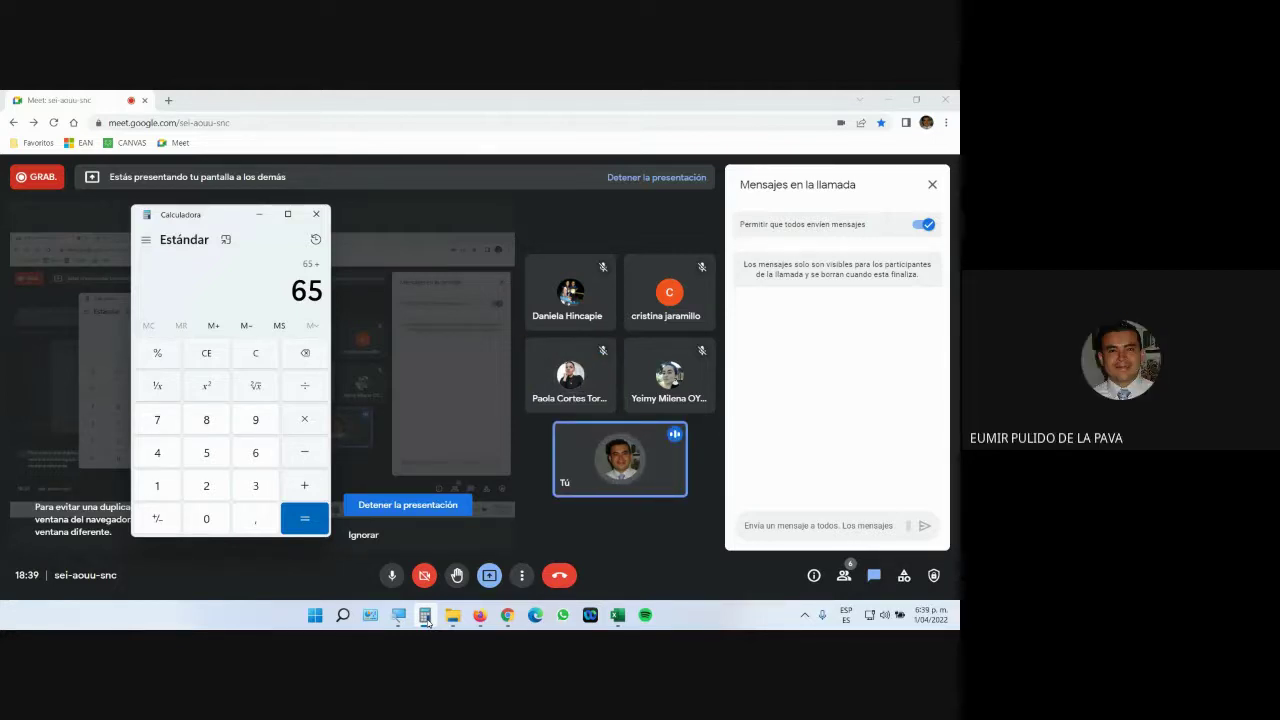
{"action": "left_click", "coordinate": [617, 615]}
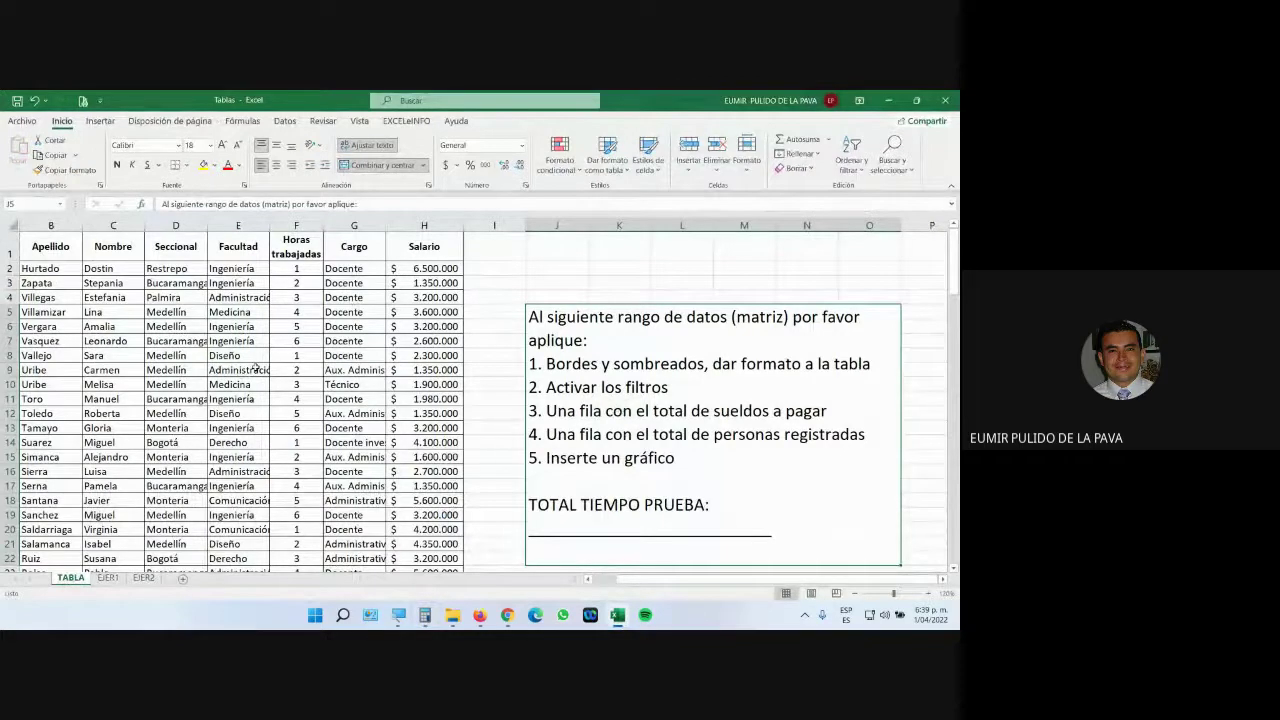
Admit the pending join request in Google Meet and return to the workbook.
{"action": "left_click", "coordinate": [507, 615]}
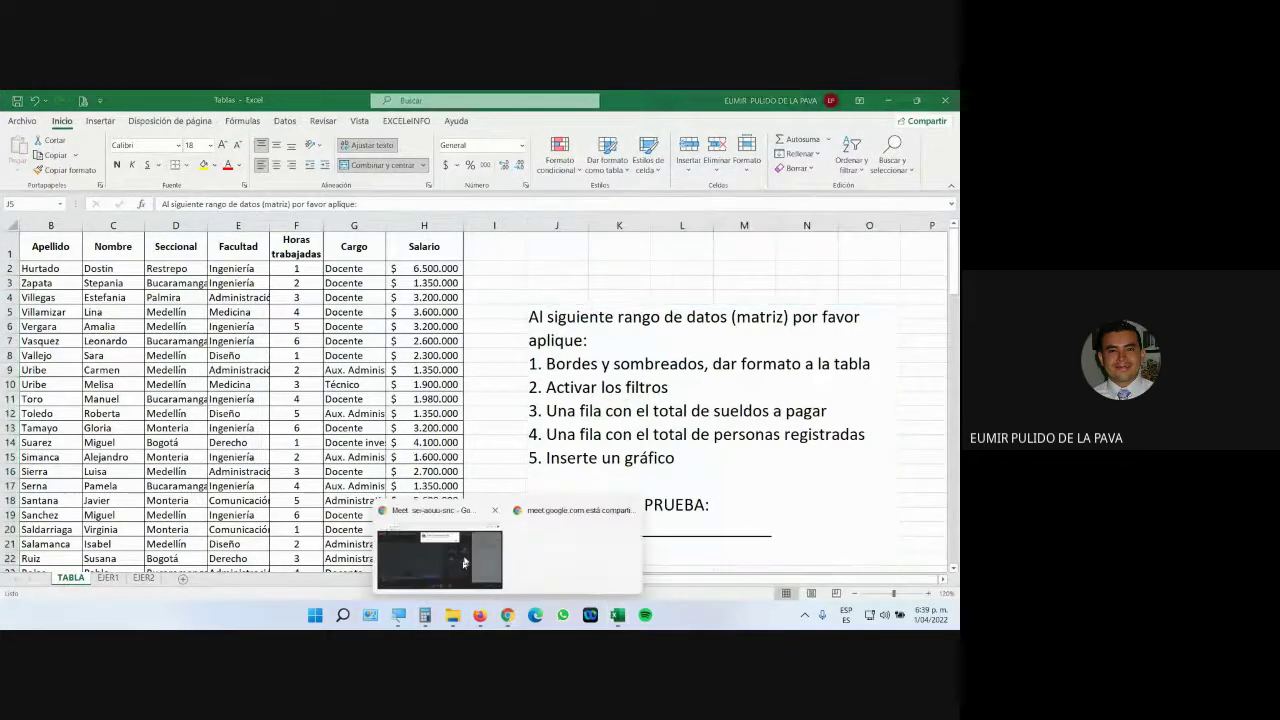
{"action": "left_click", "coordinate": [463, 563]}
{"action": "left_click", "coordinate": [603, 228]}
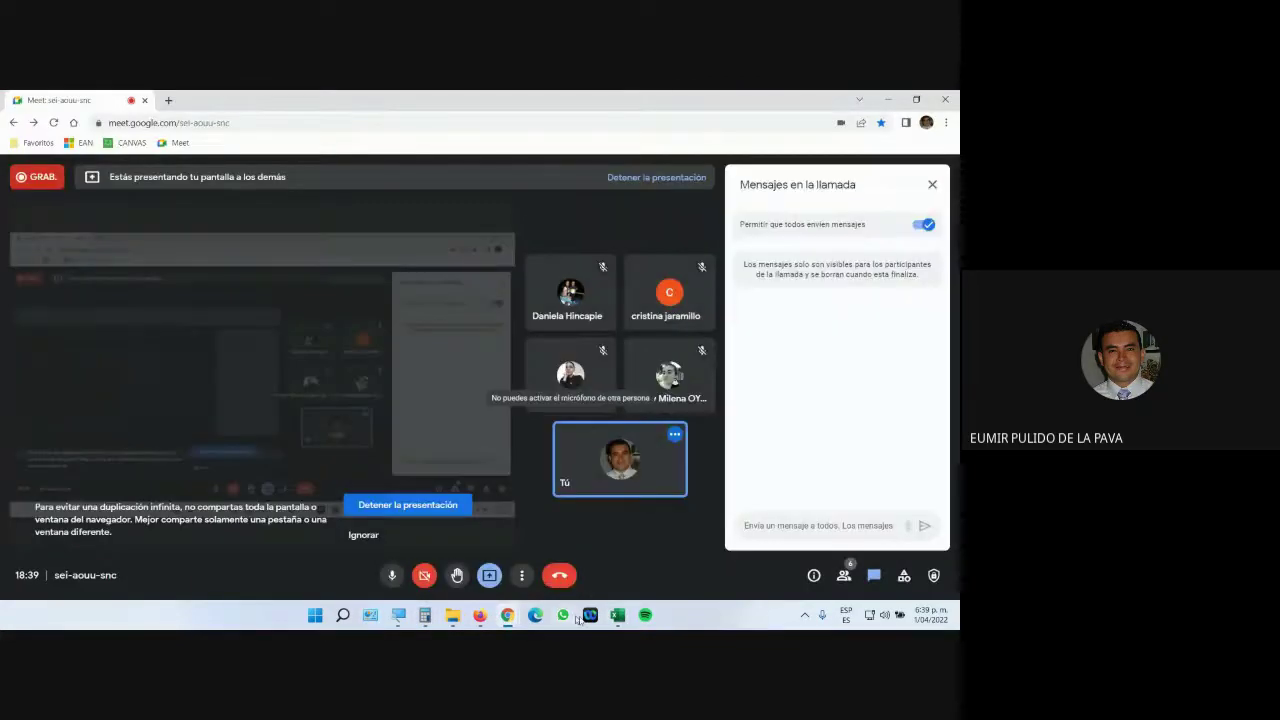
{"action": "left_click", "coordinate": [618, 615]}
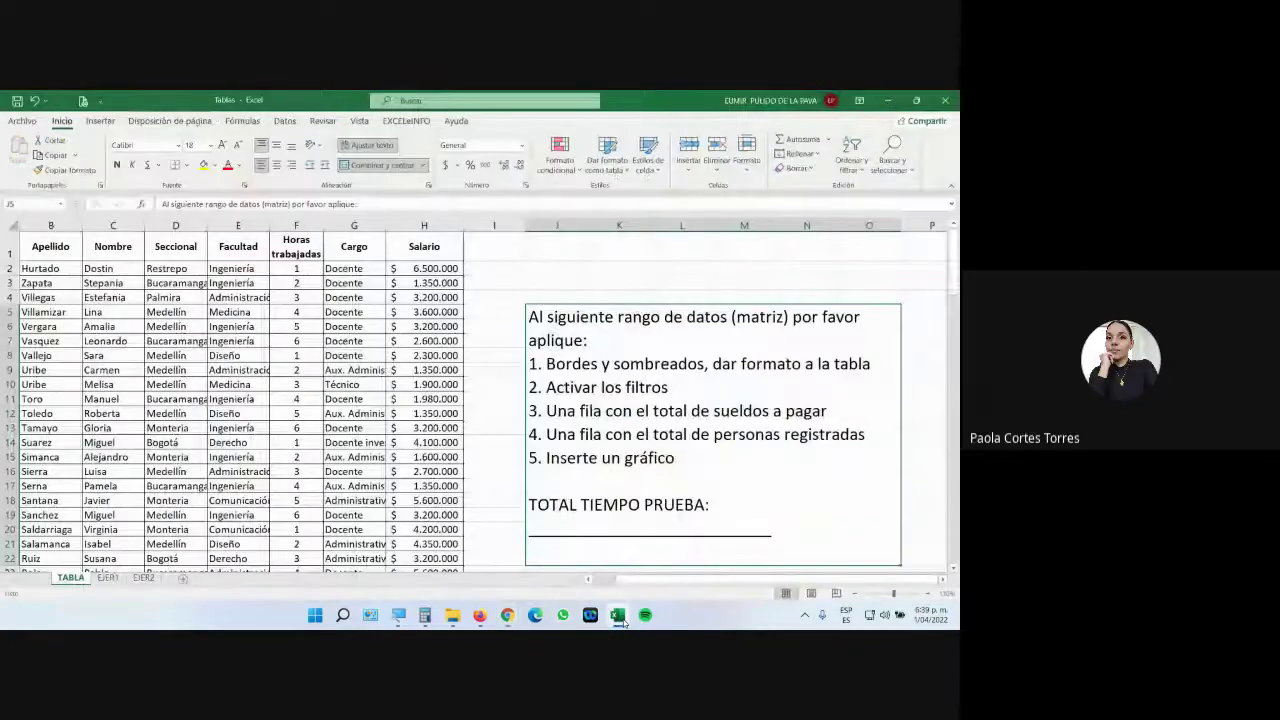
In Calculator, add 40 and 40 to 65 for 145, then divide by 4 for 36,25.
{"action": "left_click", "coordinate": [425, 615]}
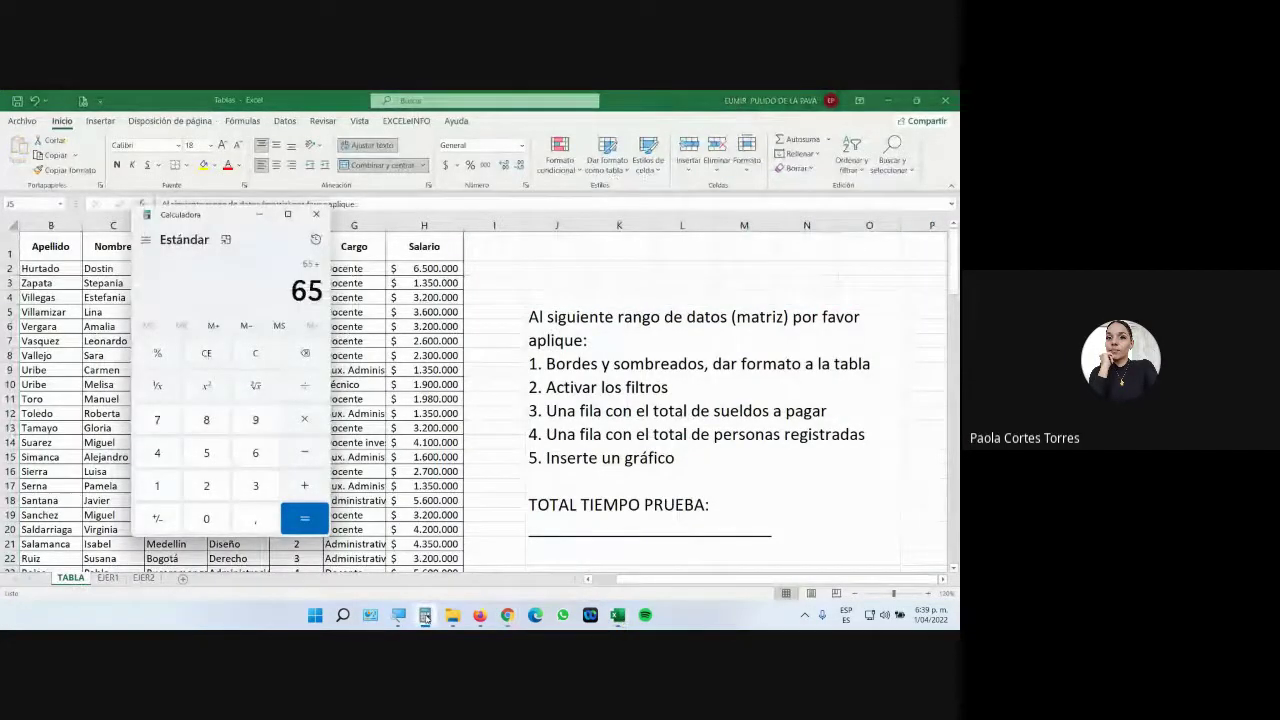
{"action": "key", "text": "4"}
{"action": "key", "text": "0"}
{"action": "key", "text": "plus"}
{"action": "key", "text": "4"}
{"action": "key", "text": "0"}
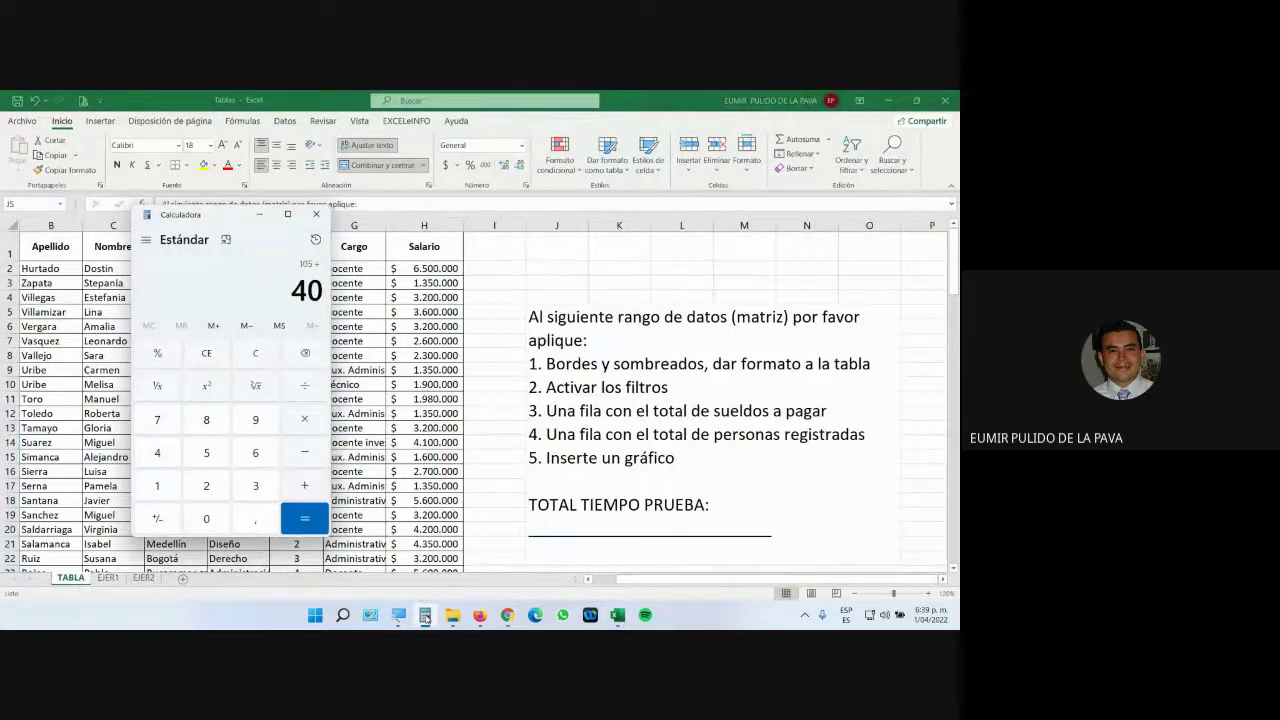
{"action": "key", "text": "plus"}
{"action": "key", "text": "4"}
{"action": "key", "text": "Return"}
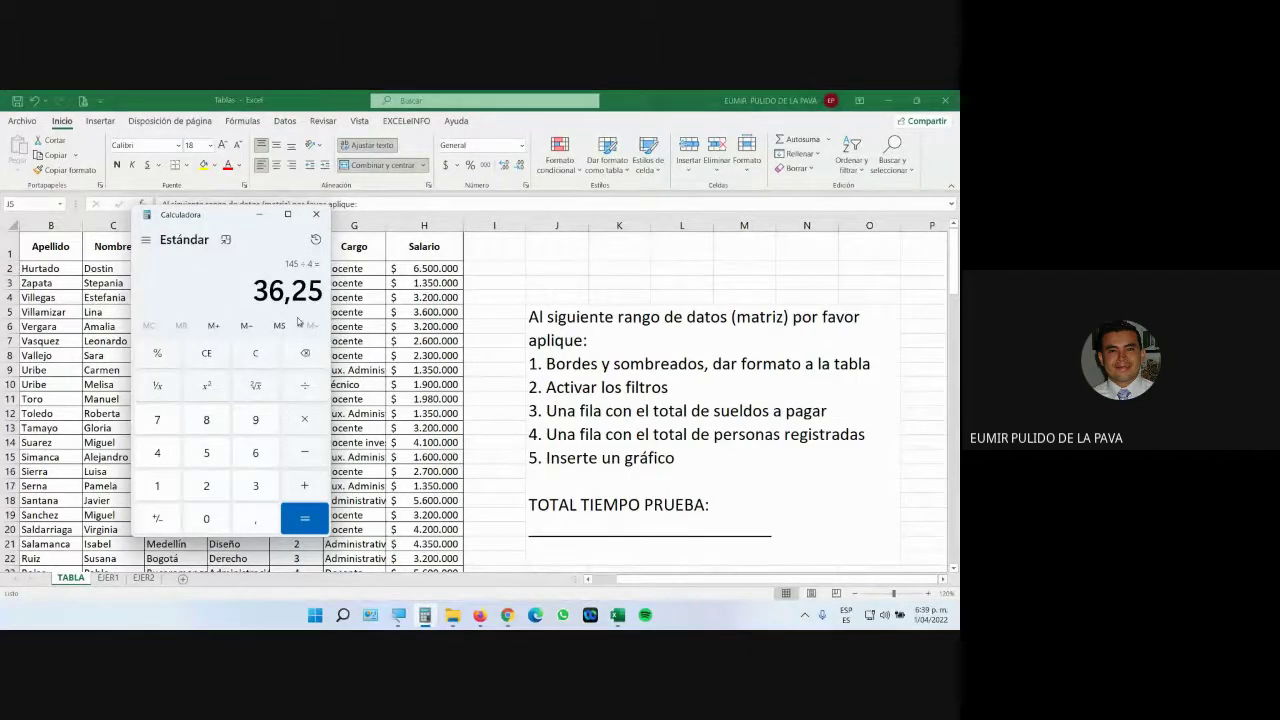
Replace the TOTAL TIEMPO PRUEBA underline with '30 SEGUNDOS'.
{"action": "left_click", "coordinate": [316, 215]}
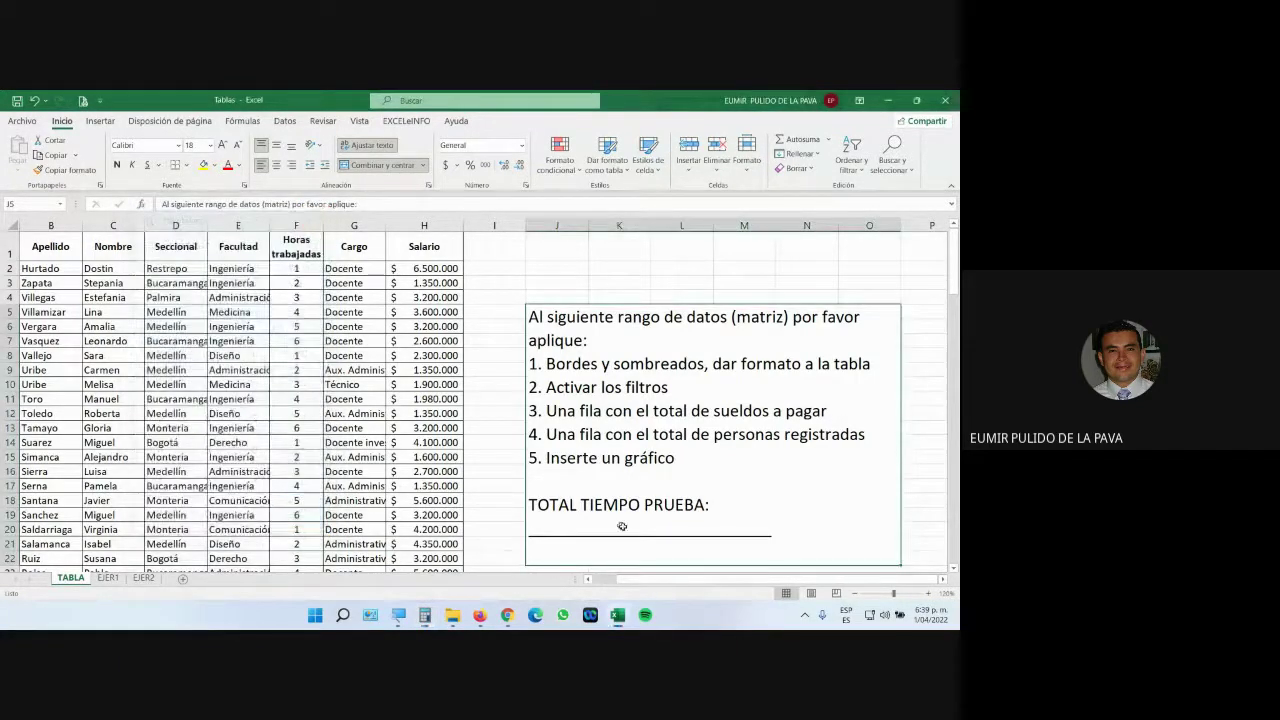
{"action": "double_click", "coordinate": [672, 531]}
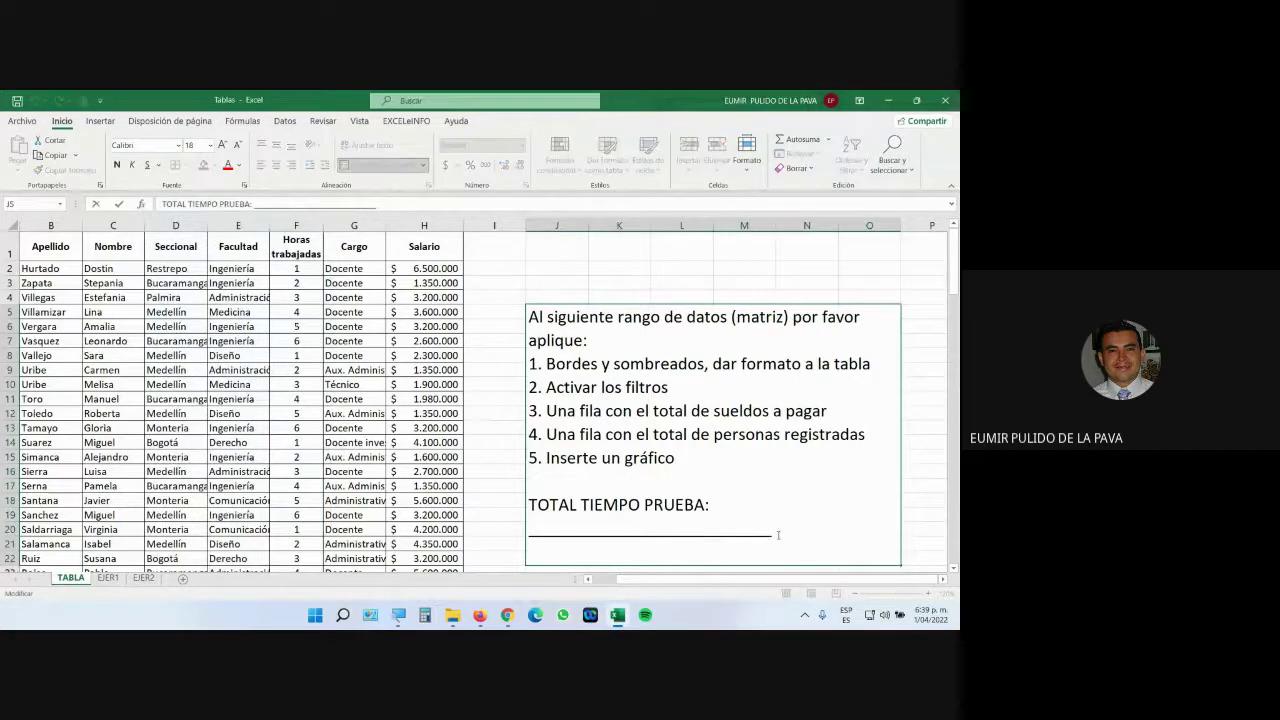
{"action": "left_click_drag", "start_coordinate": [774, 533], "coordinate": [528, 533]}
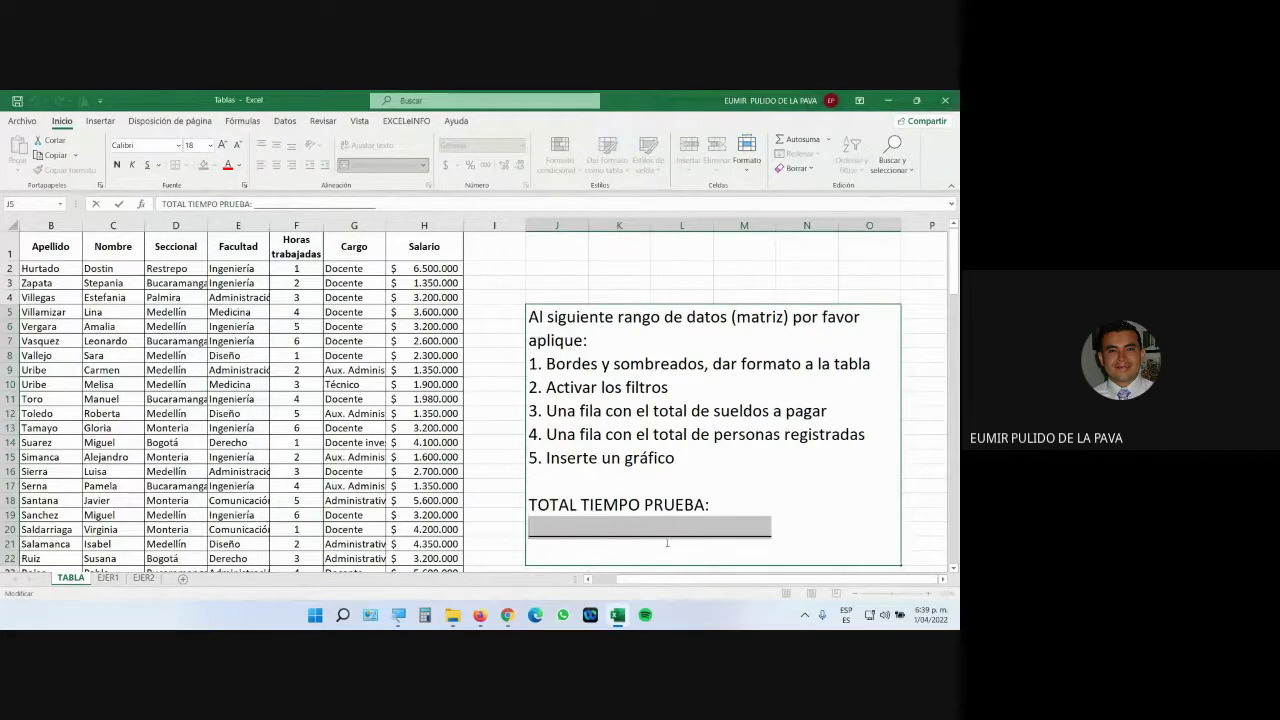
{"action": "key", "text": "Delete"}
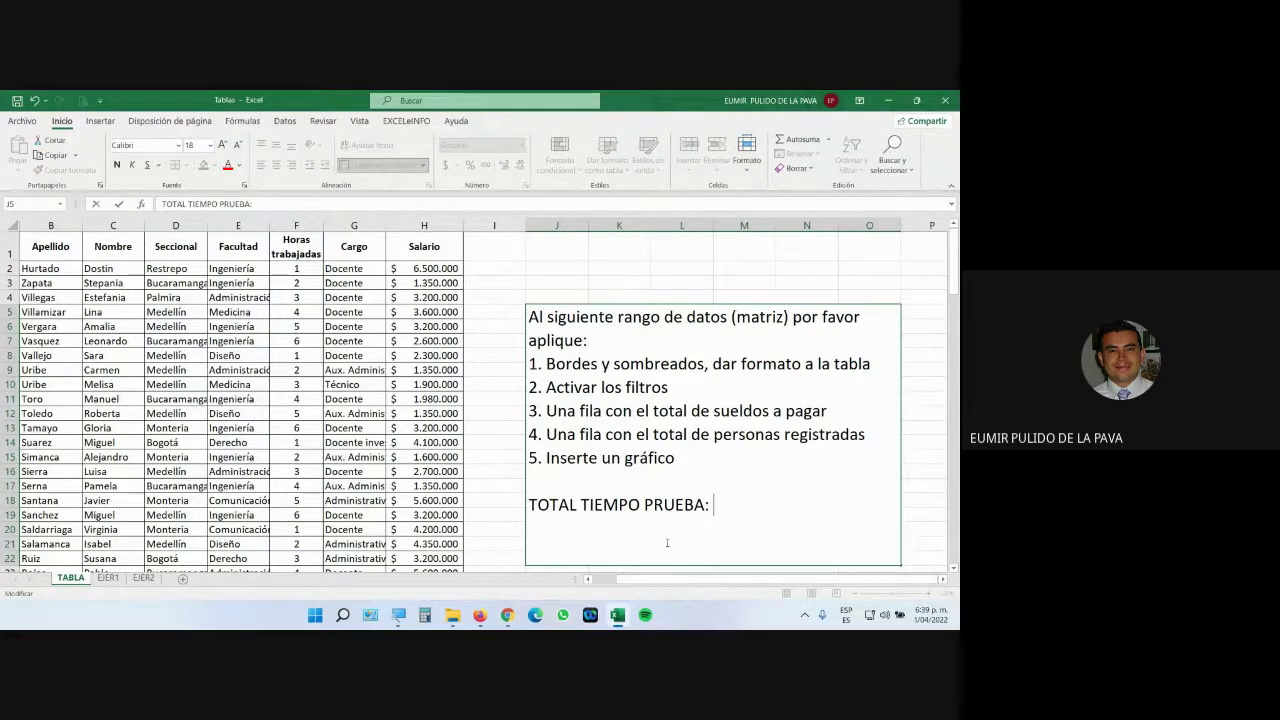
{"action": "type", "text": "30 SEGUNDOS"}
{"action": "key", "text": "Return"}
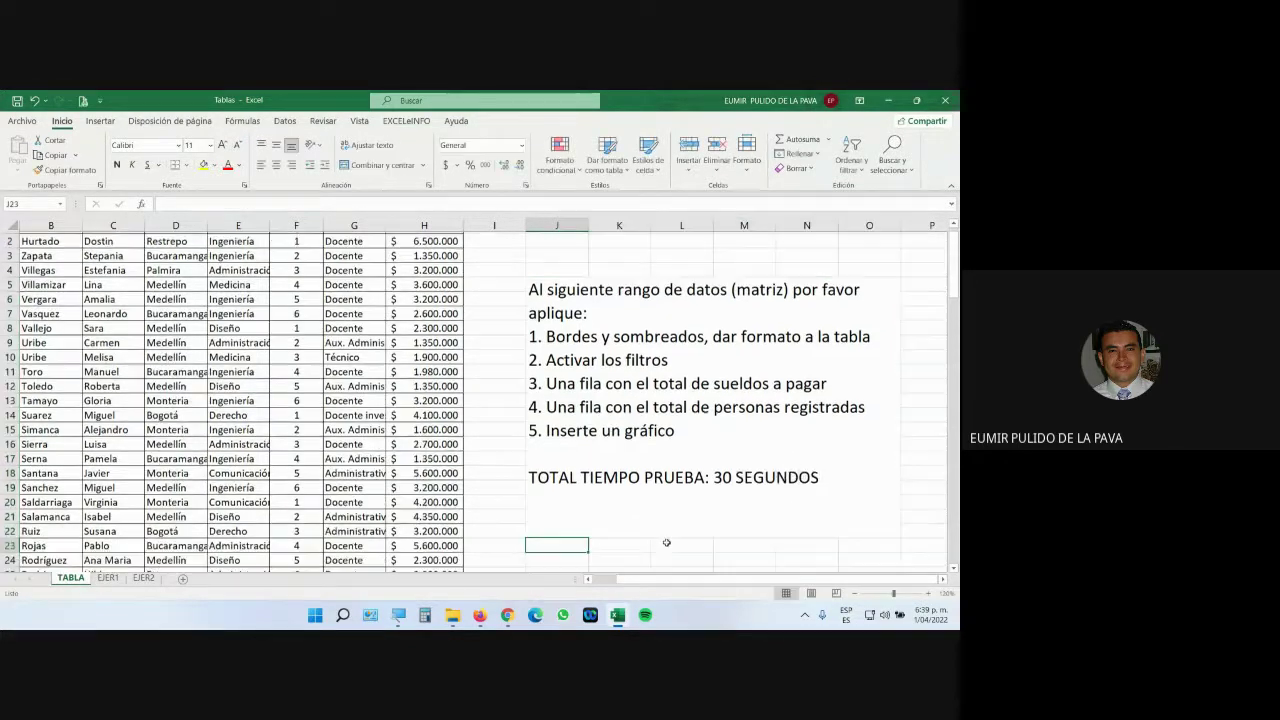
Make '30 SEGUNDOS' bold, then switch to the Google Meet call.
{"action": "double_click", "coordinate": [713, 477]}
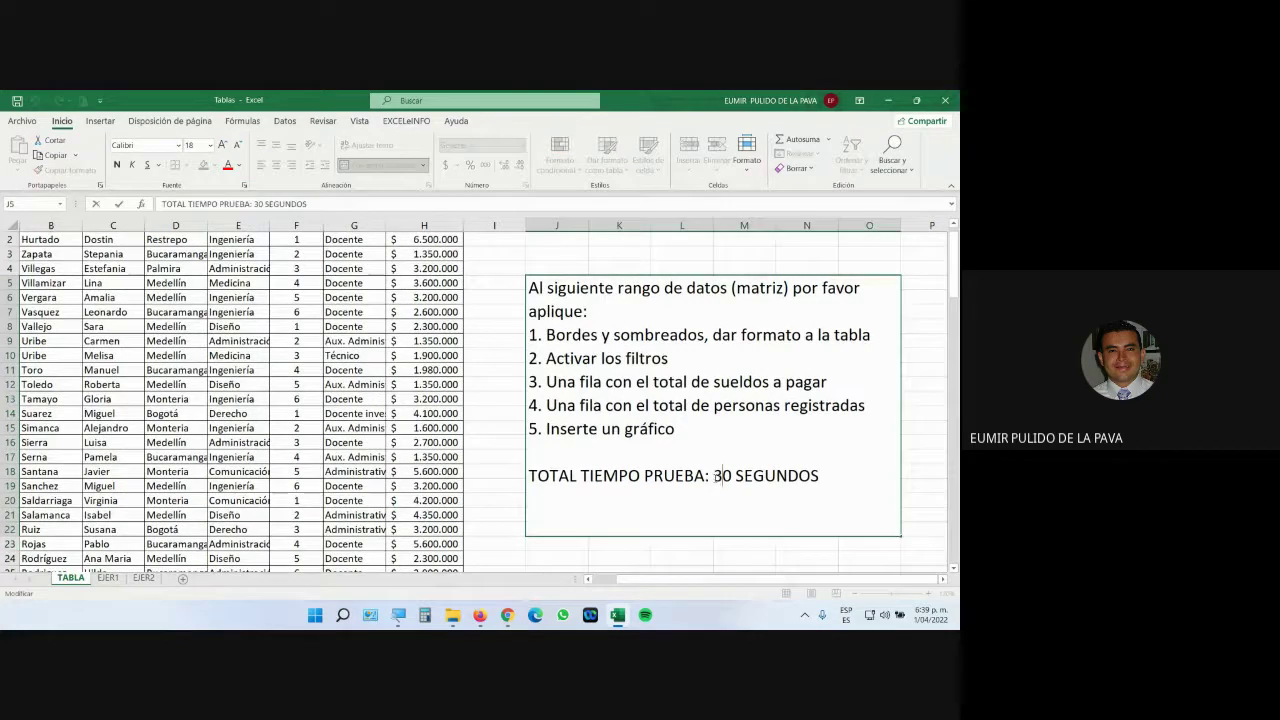
{"action": "left_click_drag", "start_coordinate": [713, 477], "coordinate": [820, 477]}
{"action": "left_click", "coordinate": [117, 164]}
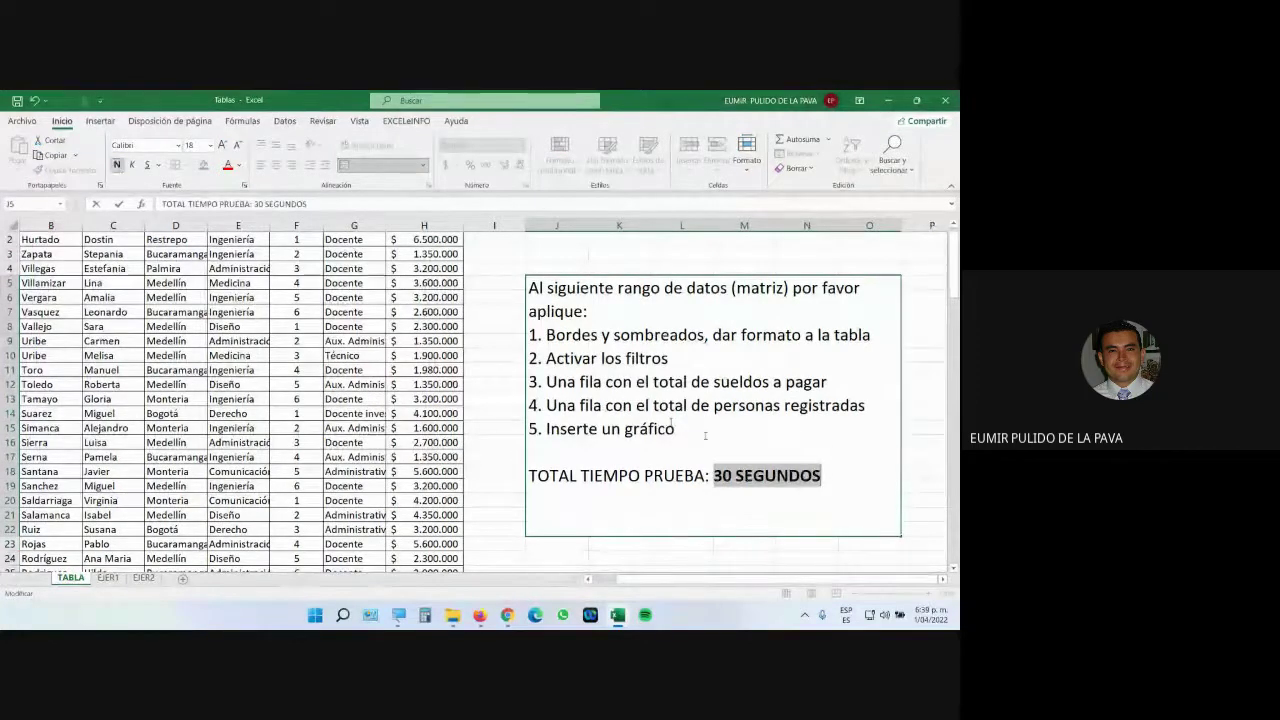
{"action": "left_click", "coordinate": [912, 486]}
{"action": "left_click", "coordinate": [840, 476]}
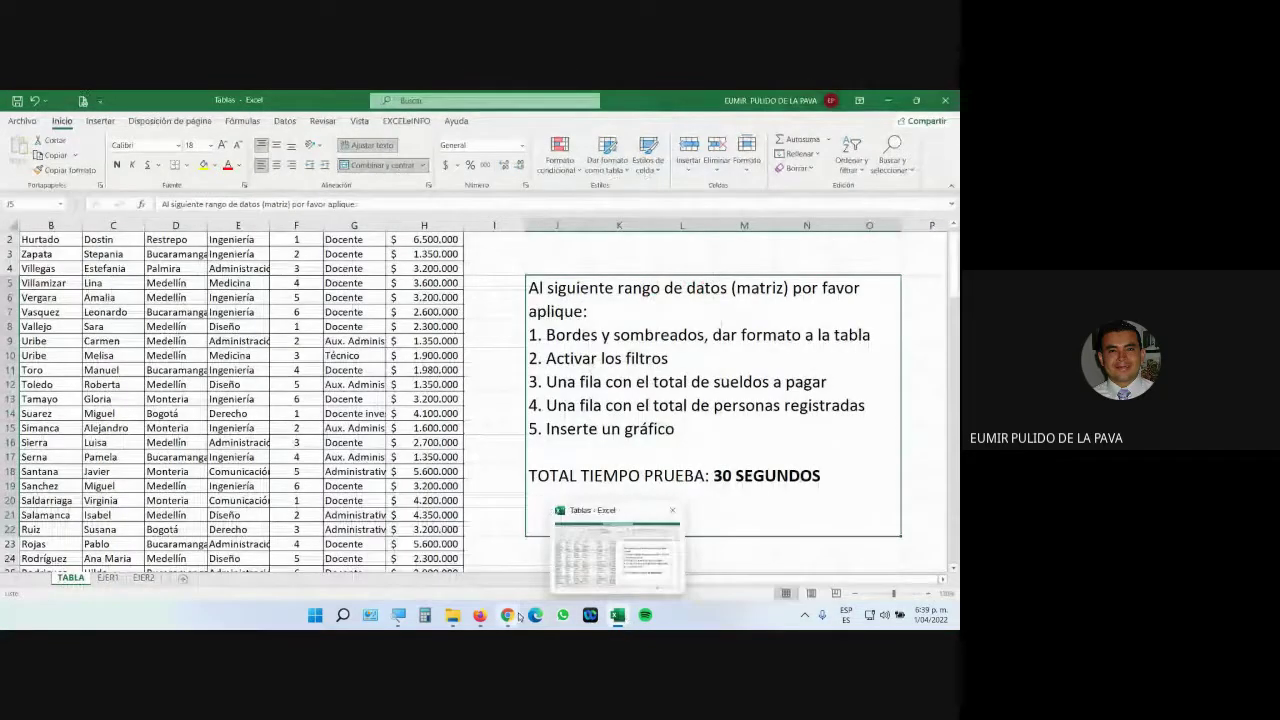
{"action": "mouse_move", "coordinate": [519, 617]}
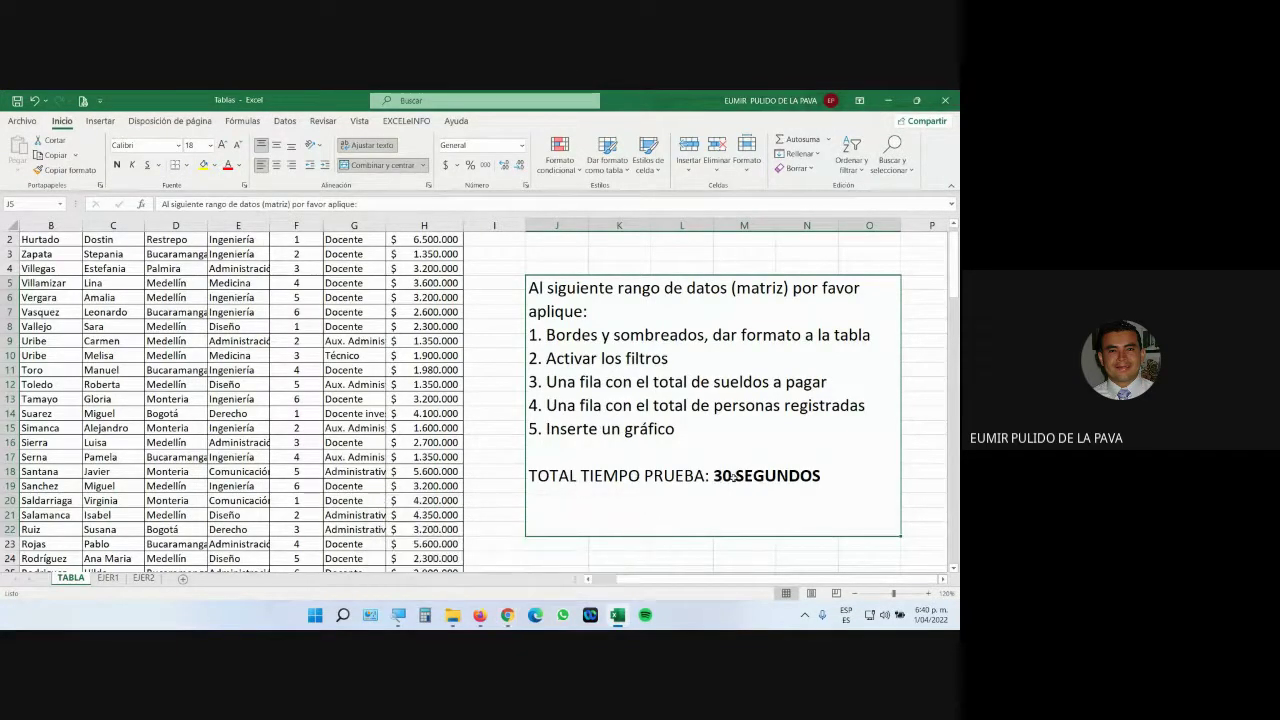
{"action": "left_click", "coordinate": [596, 530]}
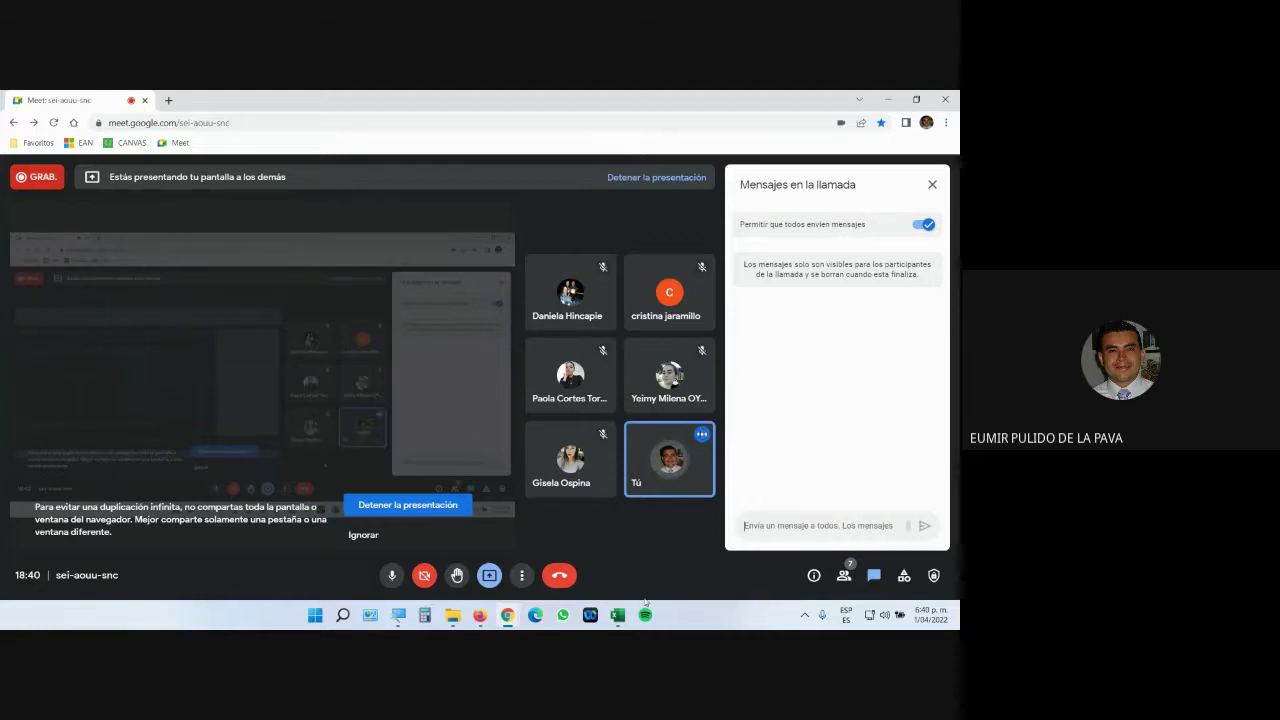
Bring the Excel workbook forward and scroll up to row 1.
{"action": "left_click", "coordinate": [618, 616]}
{"action": "scroll", "coordinate": [569, 486], "scroll_direction": "up", "scroll_amount": 1}
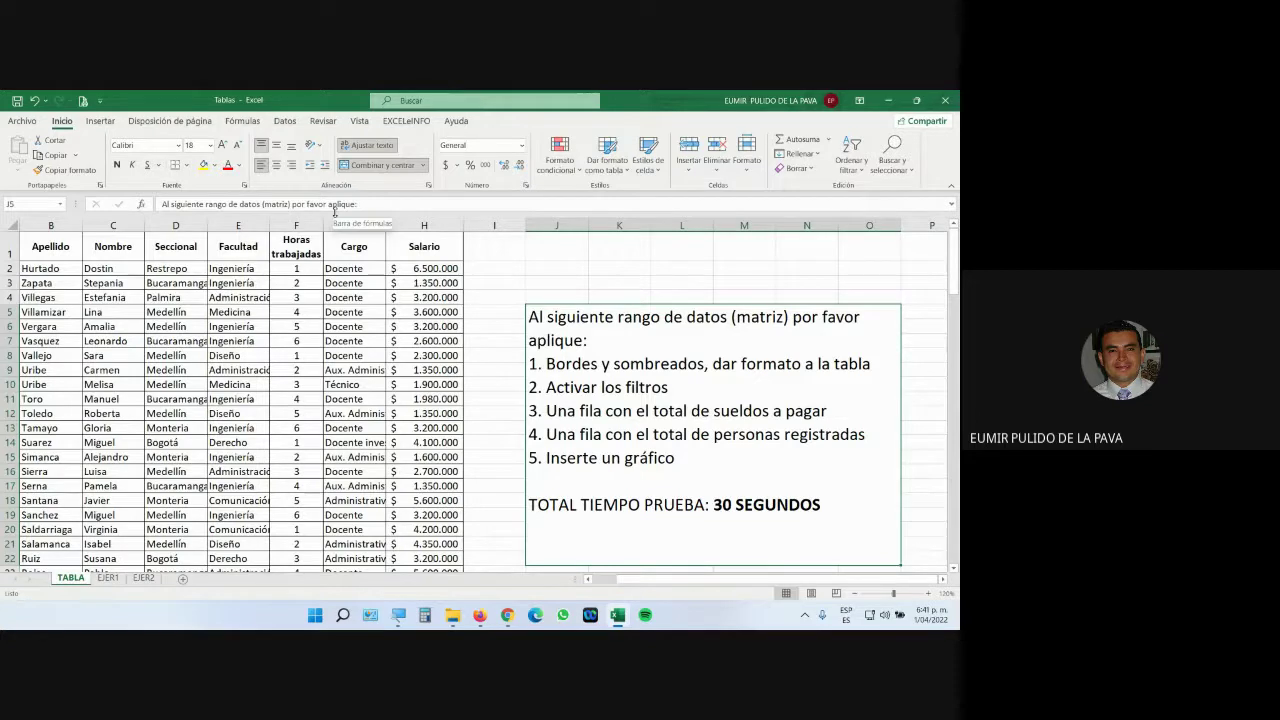
Edit the J5 instruction box and select SEGUNDOS in the TOTAL TIEMPO PRUEBA line.
{"action": "double_click", "coordinate": [549, 506]}
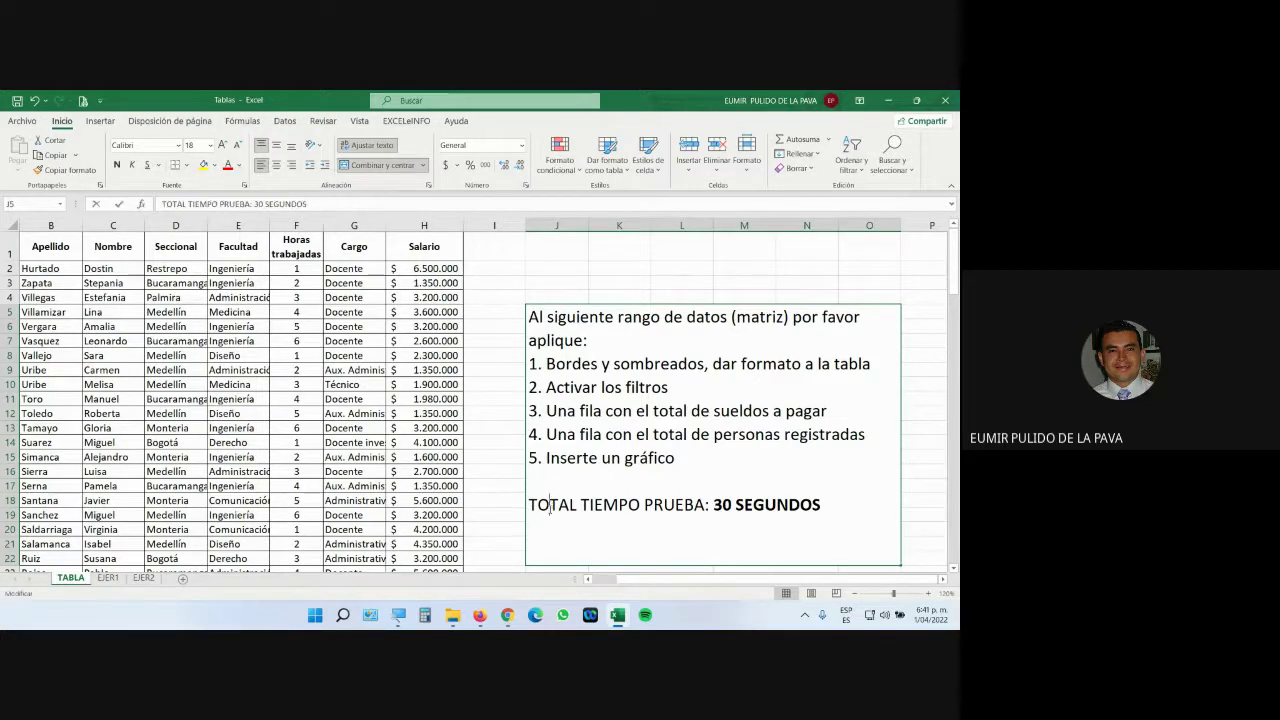
{"action": "left_click_drag", "start_coordinate": [529, 506], "coordinate": [860, 508]}
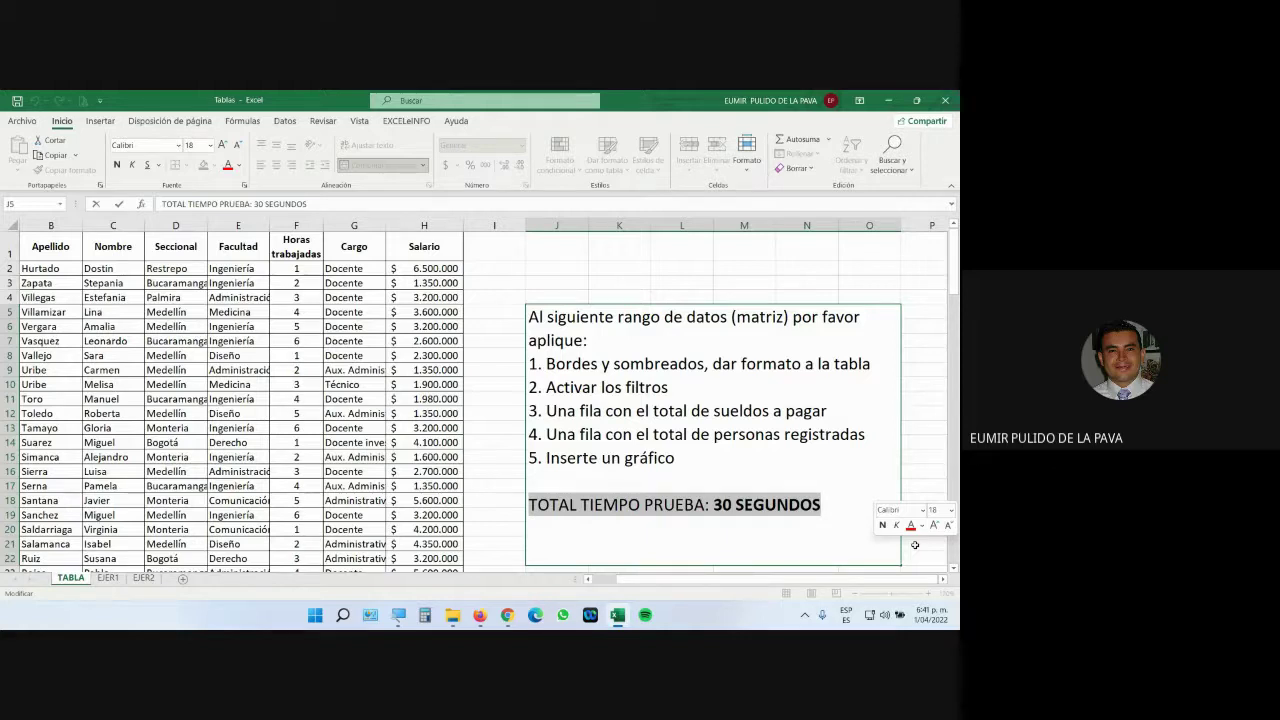
{"action": "left_click", "coordinate": [821, 505]}
{"action": "left_click_drag", "start_coordinate": [821, 505], "coordinate": [735, 505]}
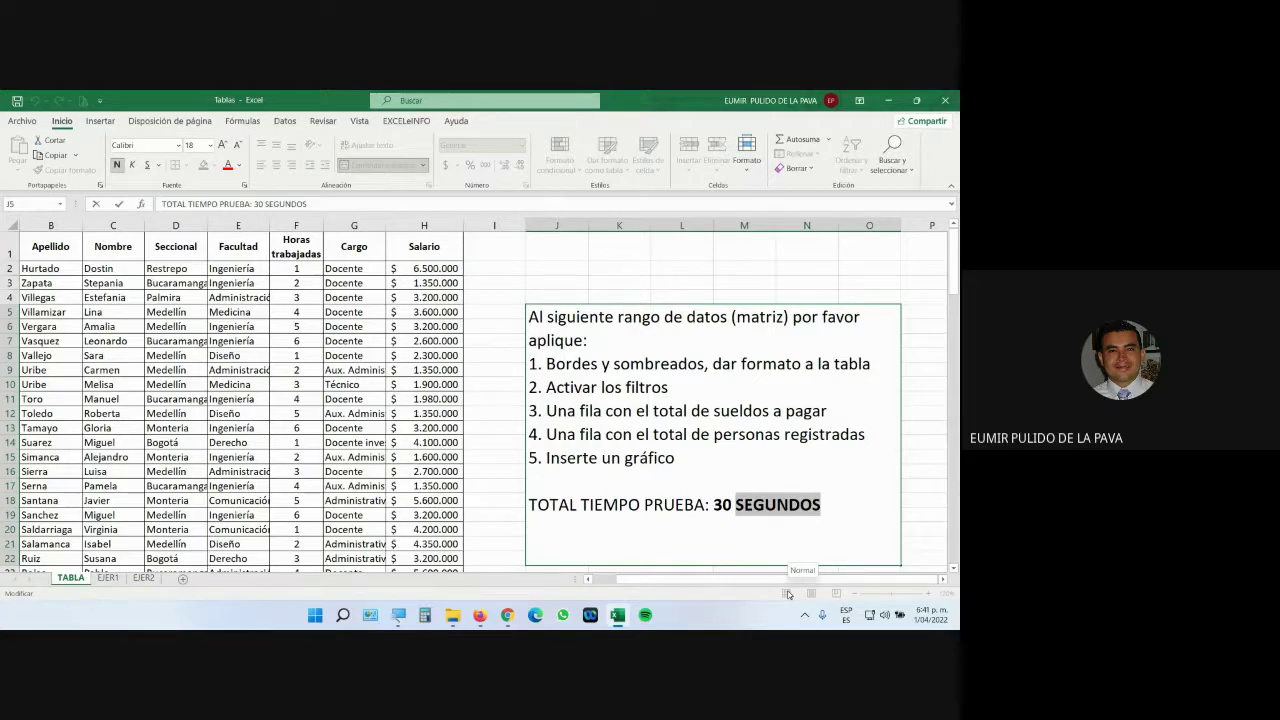
{"action": "left_click", "coordinate": [507, 615]}
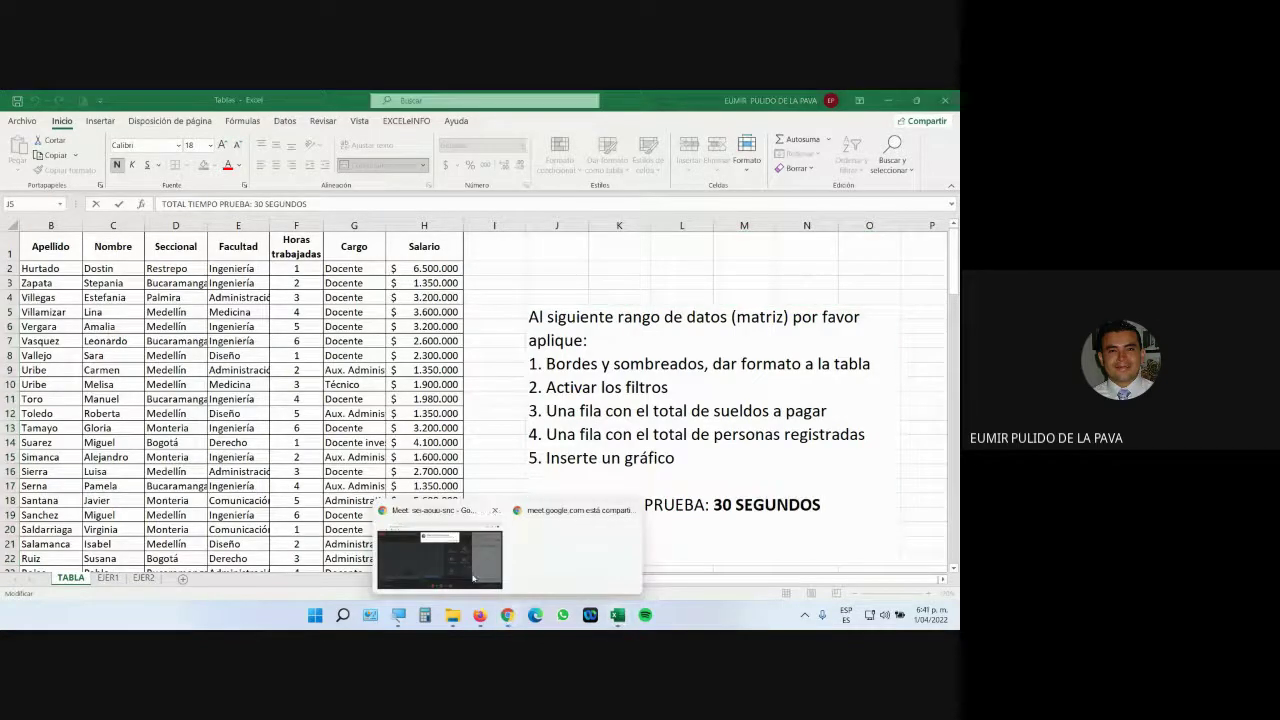
Glance at the Google Meet call, return to Excel, and exit the J5 instruction box unchanged.
{"action": "left_click", "coordinate": [473, 578]}
{"action": "left_click", "coordinate": [600, 228]}
{"action": "mouse_move", "coordinate": [617, 615]}
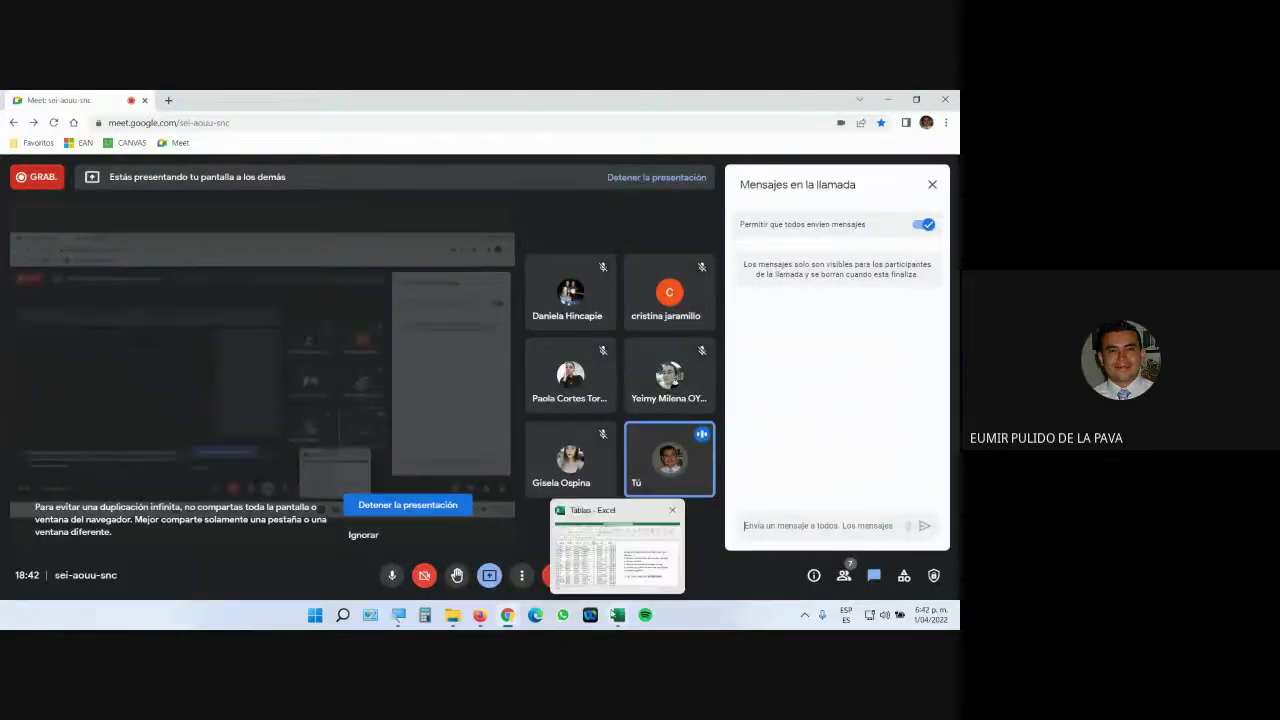
{"action": "left_click", "coordinate": [617, 548]}
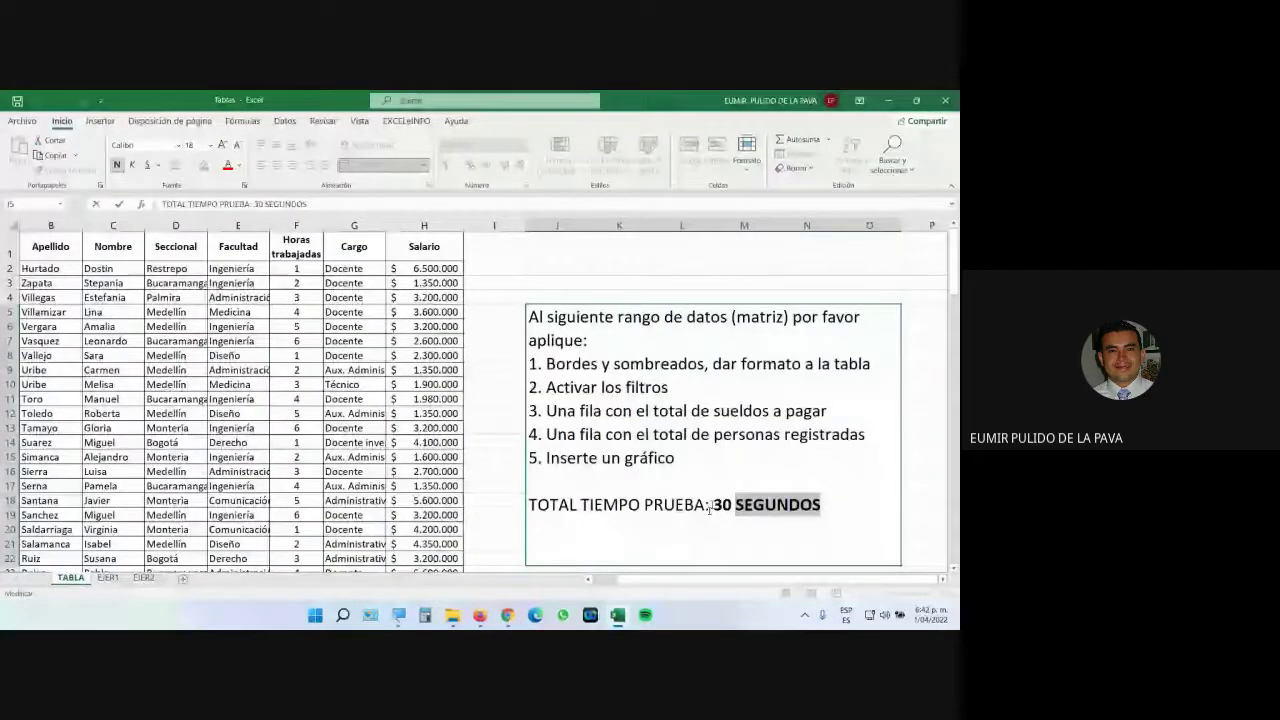
{"action": "left_click", "coordinate": [709, 508]}
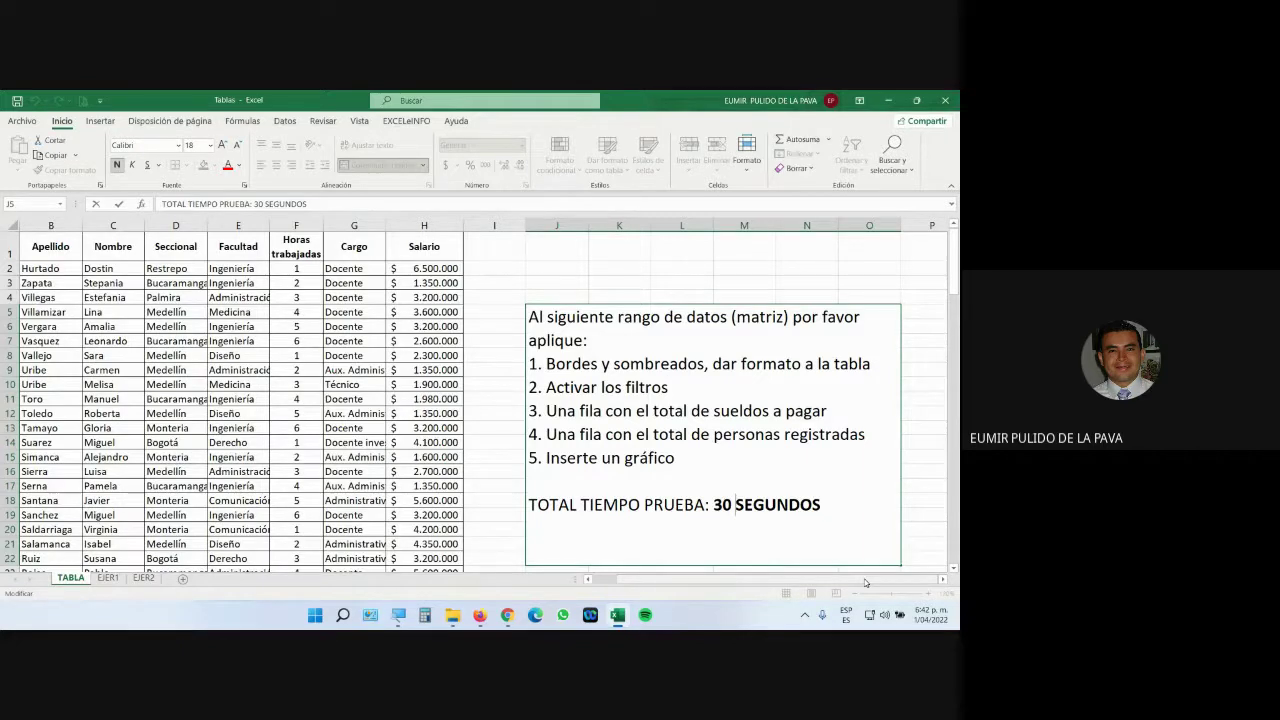
{"action": "left_click", "coordinate": [440, 384]}
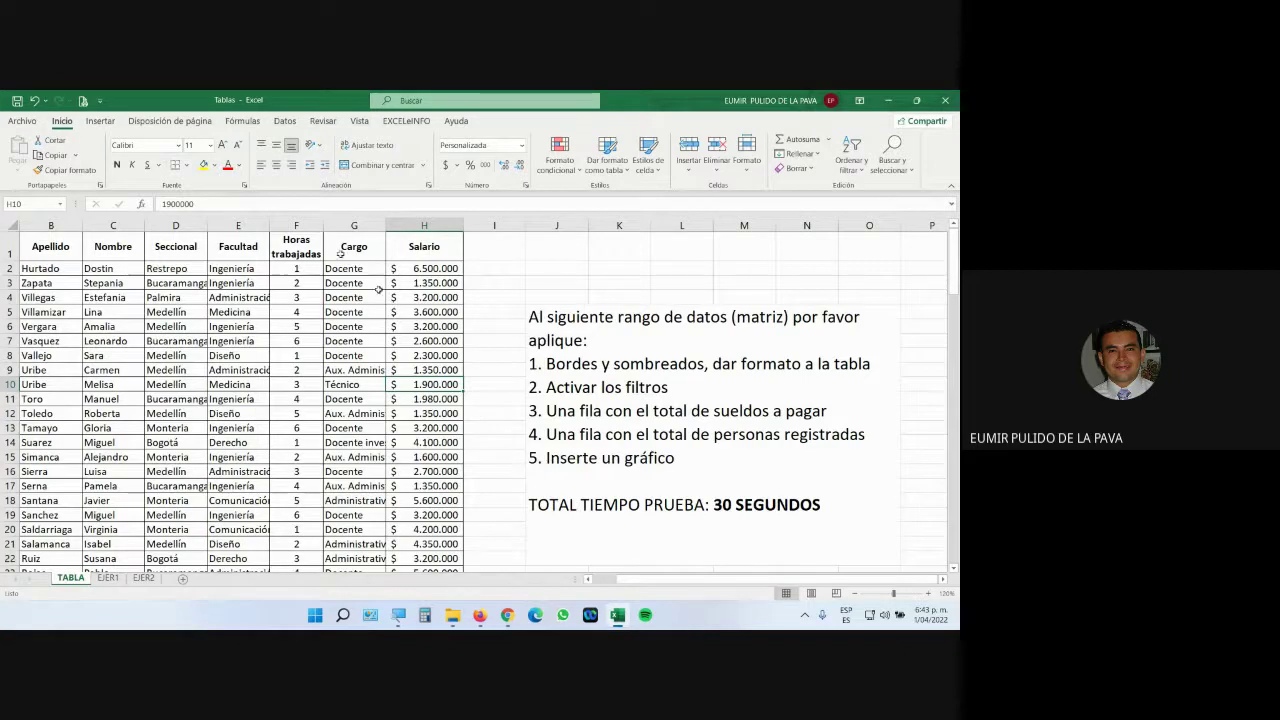
Admit the waiting guest into the Google Meet call.
{"action": "mouse_move", "coordinate": [507, 615]}
{"action": "left_click", "coordinate": [474, 576]}
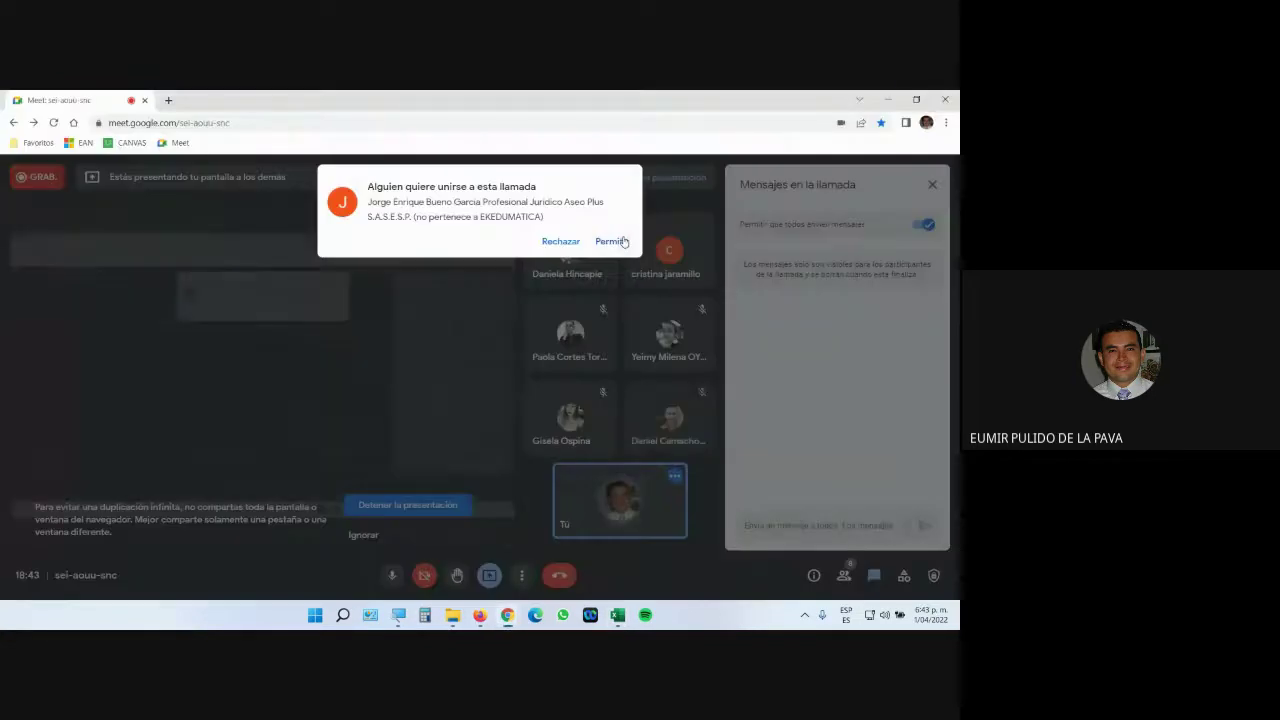
{"action": "left_click", "coordinate": [617, 243]}
Back in Excel, convert the employee range into a filtered table with Ctrl+T.
{"action": "left_click", "coordinate": [617, 615]}
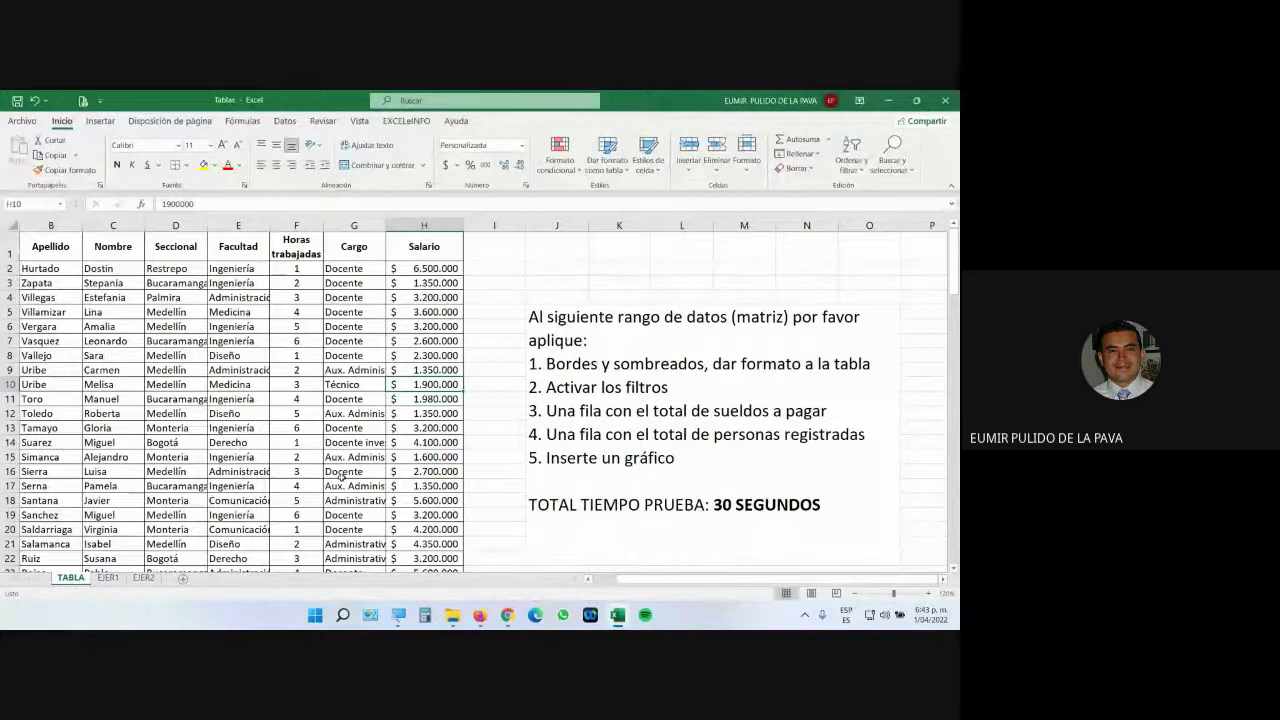
{"action": "key", "text": "ctrl+t"}
{"action": "key", "text": "Return"}
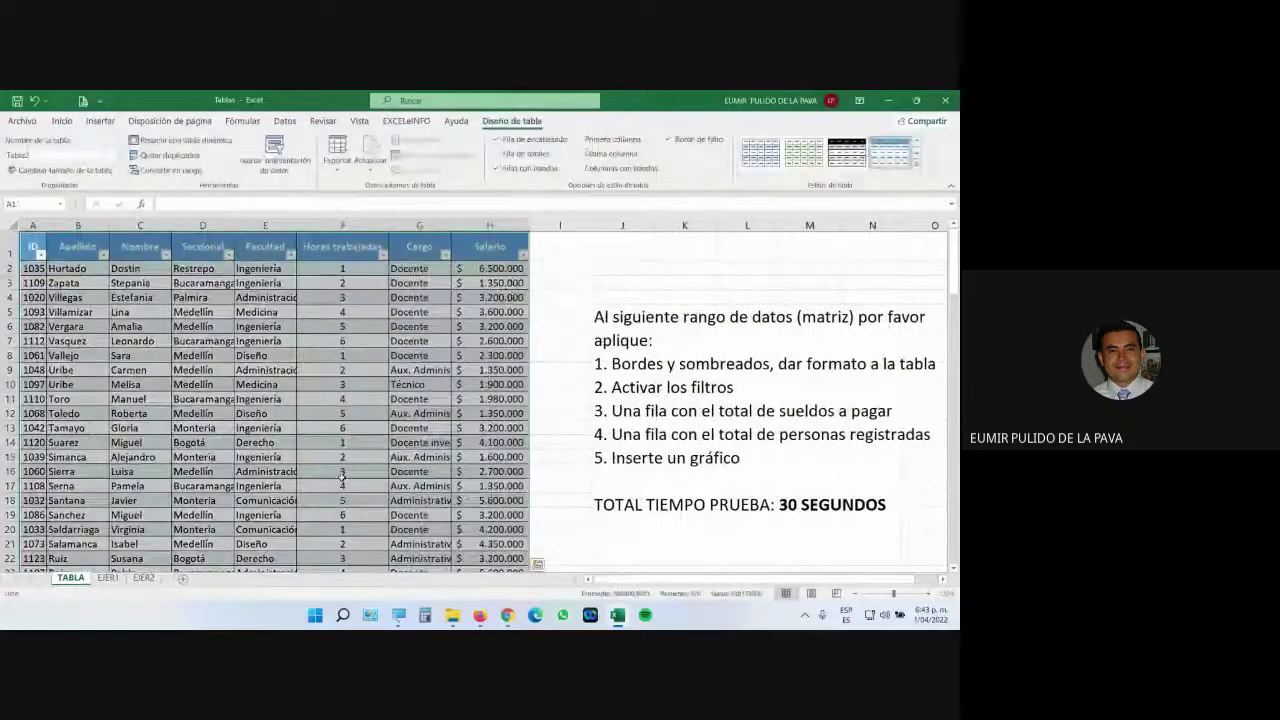
Apply the orange Medium table style to the employee table.
{"action": "left_click", "coordinate": [918, 168]}
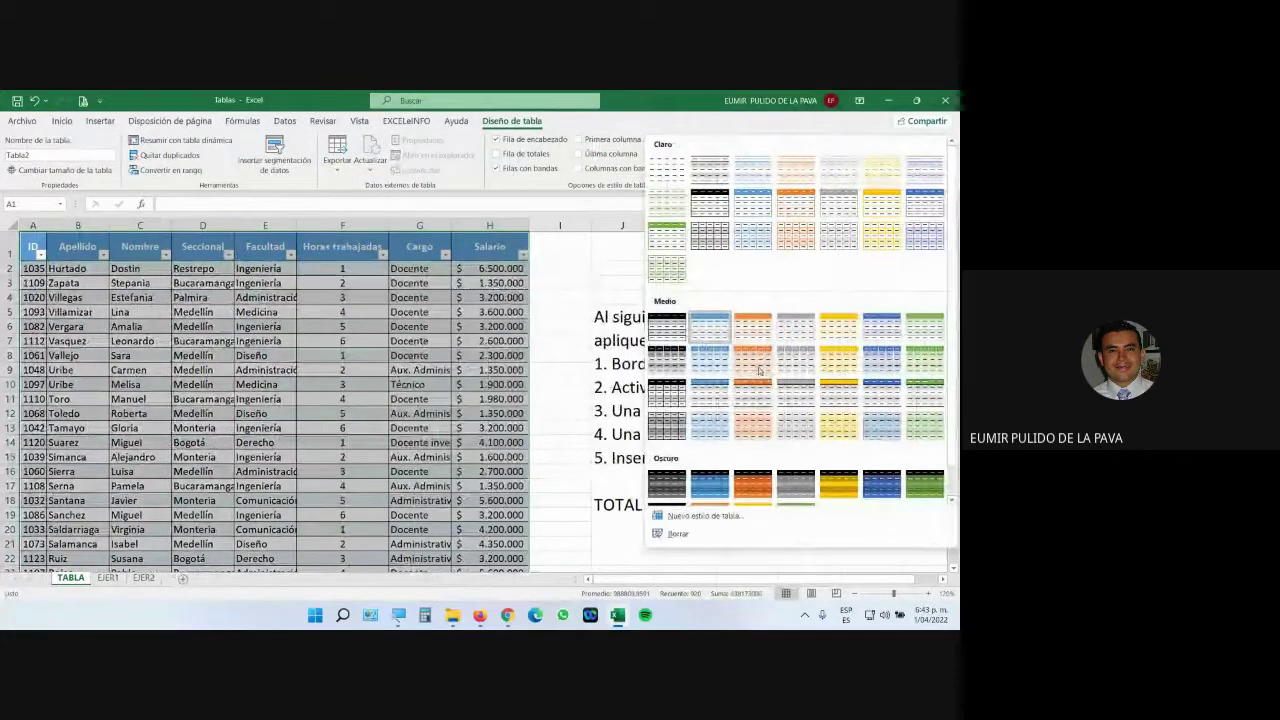
{"action": "left_click", "coordinate": [759, 370]}
{"action": "left_click", "coordinate": [312, 310]}
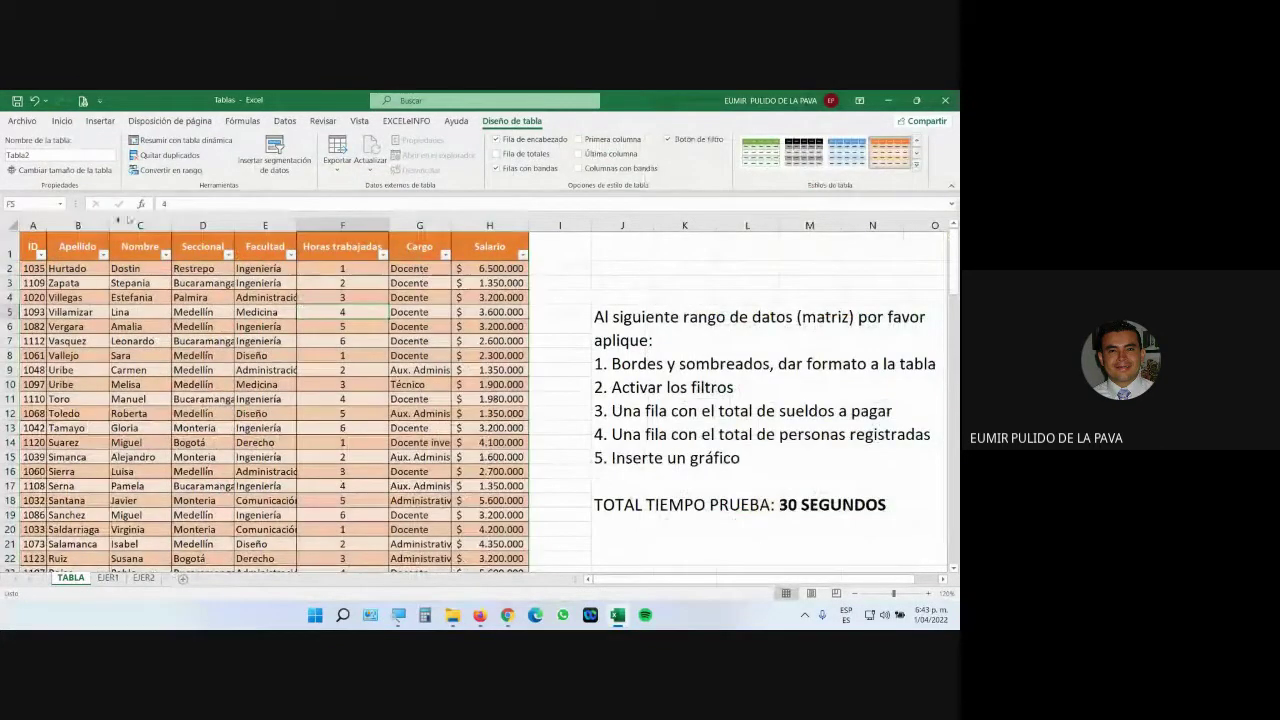
Add a total row and set the Apellido total to Recuento.
{"action": "left_click", "coordinate": [492, 153]}
{"action": "scroll", "coordinate": [140, 360], "scroll_direction": "down", "scroll_amount": 20}
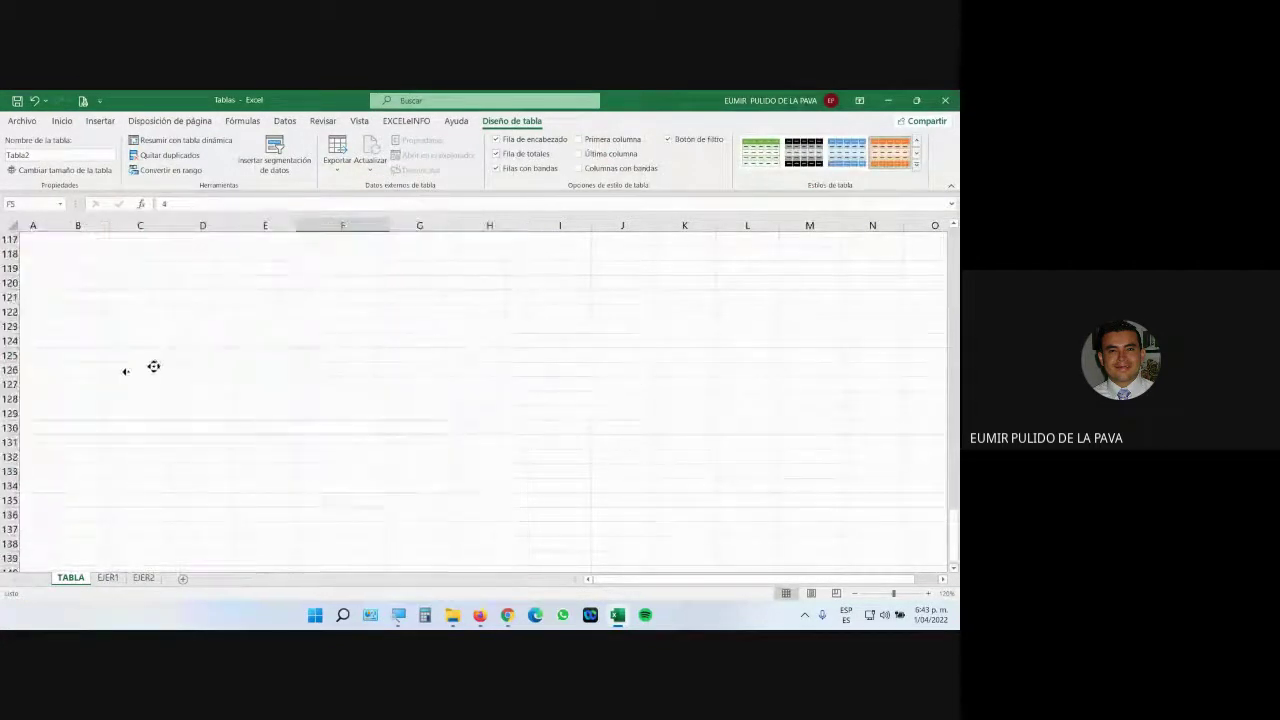
{"action": "scroll", "coordinate": [140, 370], "scroll_direction": "up", "scroll_amount": 5}
{"action": "left_click", "coordinate": [85, 442]}
{"action": "left_click", "coordinate": [115, 442]}
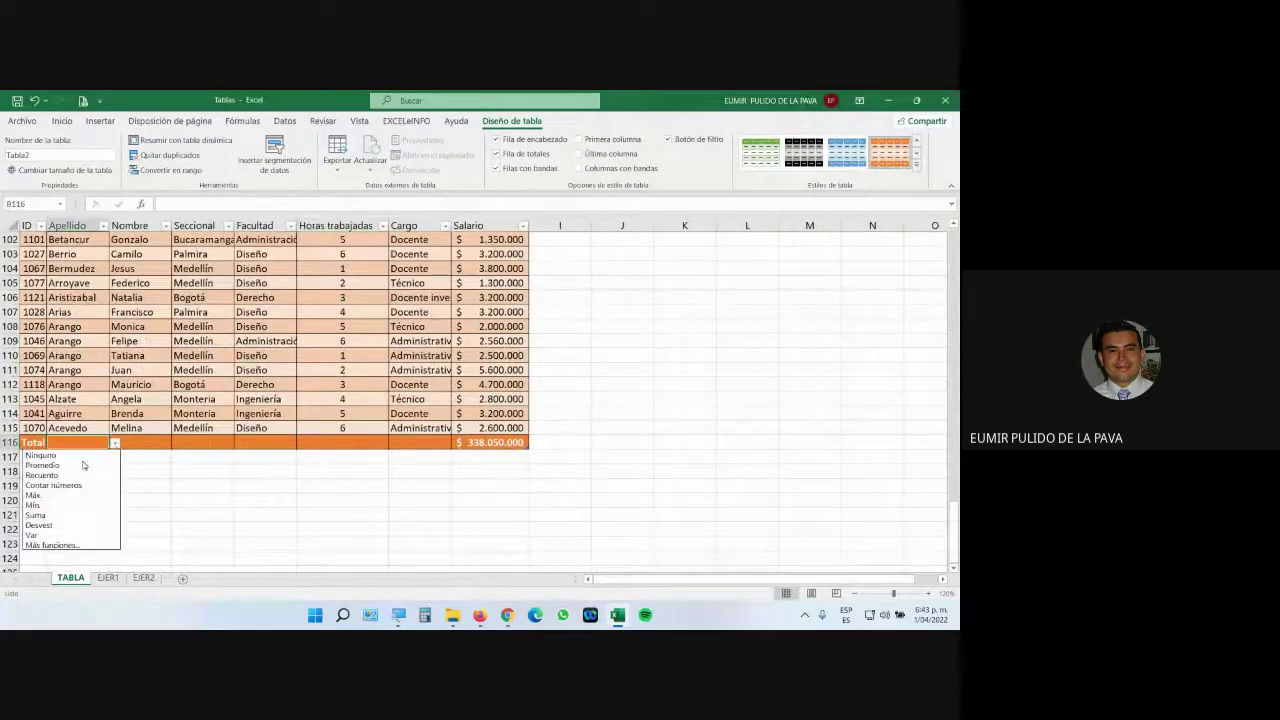
{"action": "left_click", "coordinate": [80, 475]}
Insert a chart of the table data with Alt+F1.
{"action": "left_click_drag", "start_coordinate": [955, 540], "coordinate": [955, 260]}
{"action": "left_click", "coordinate": [419, 268]}
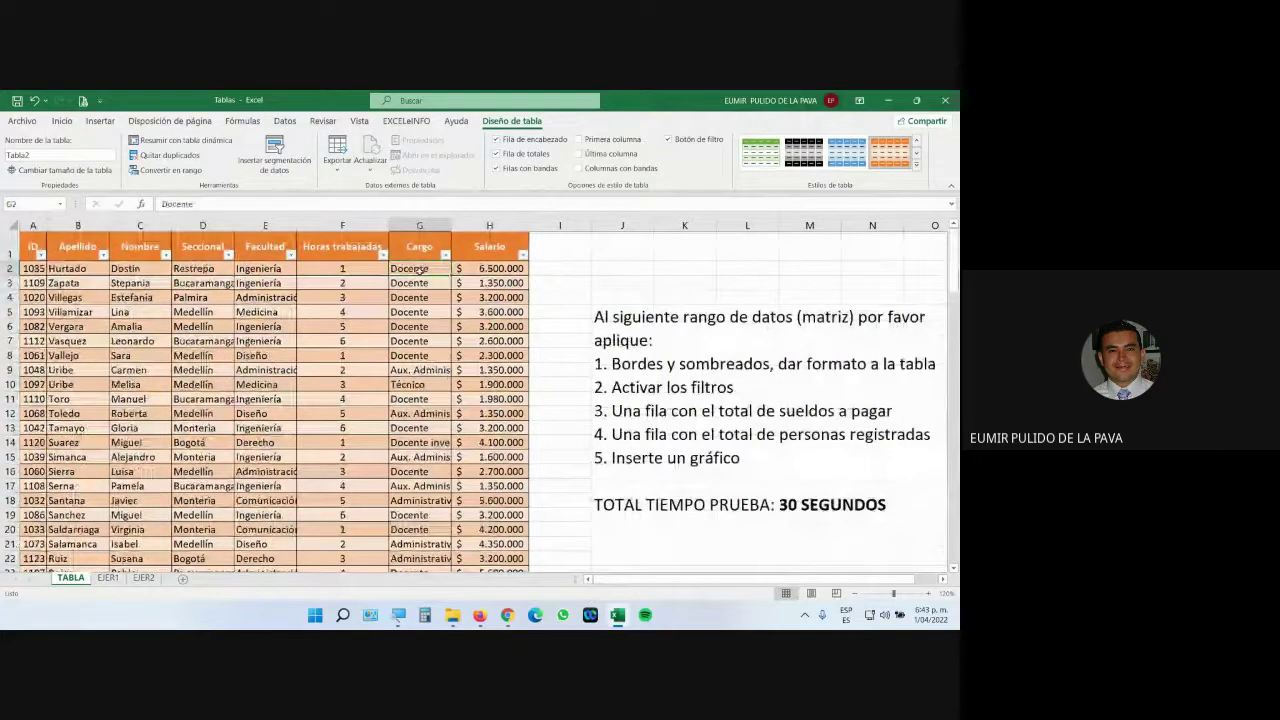
{"action": "key", "text": "alt+F1"}
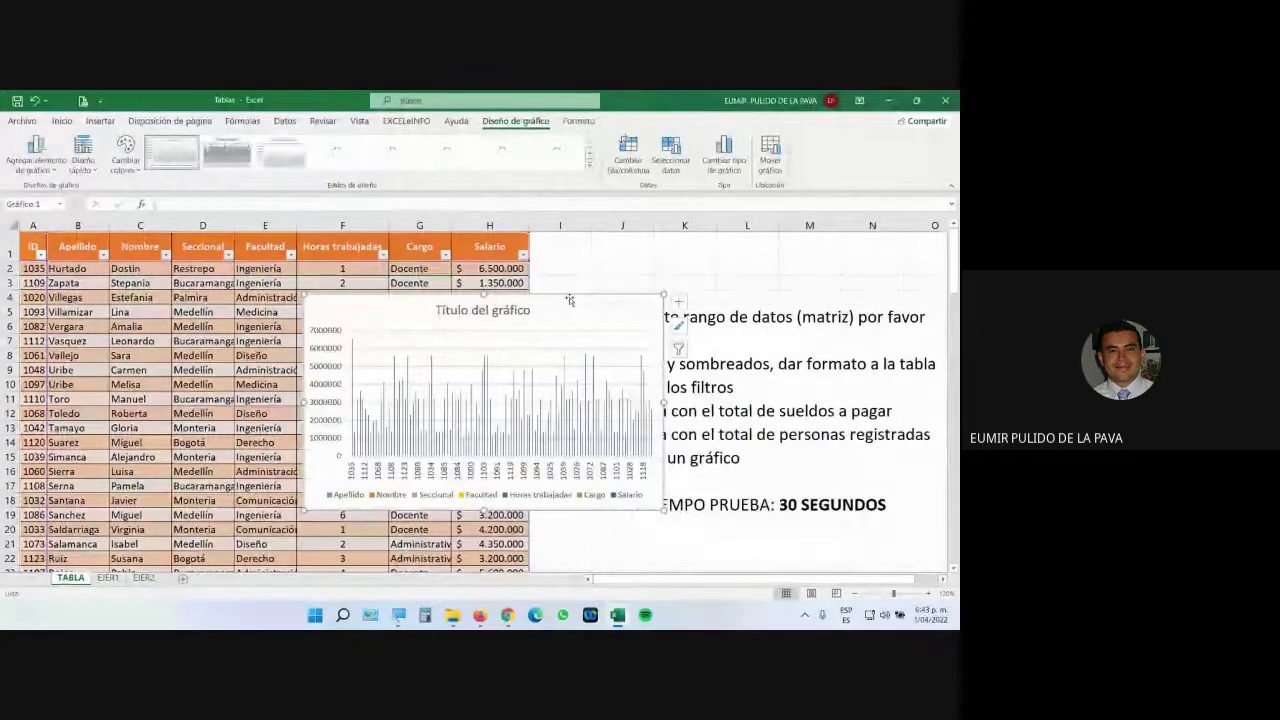
Drag the new column chart to sit just beneath the instructions box.
{"action": "left_click_drag", "start_coordinate": [569, 297], "coordinate": [836, 520]}
{"action": "scroll", "coordinate": [799, 490], "scroll_direction": "down", "scroll_amount": 2}
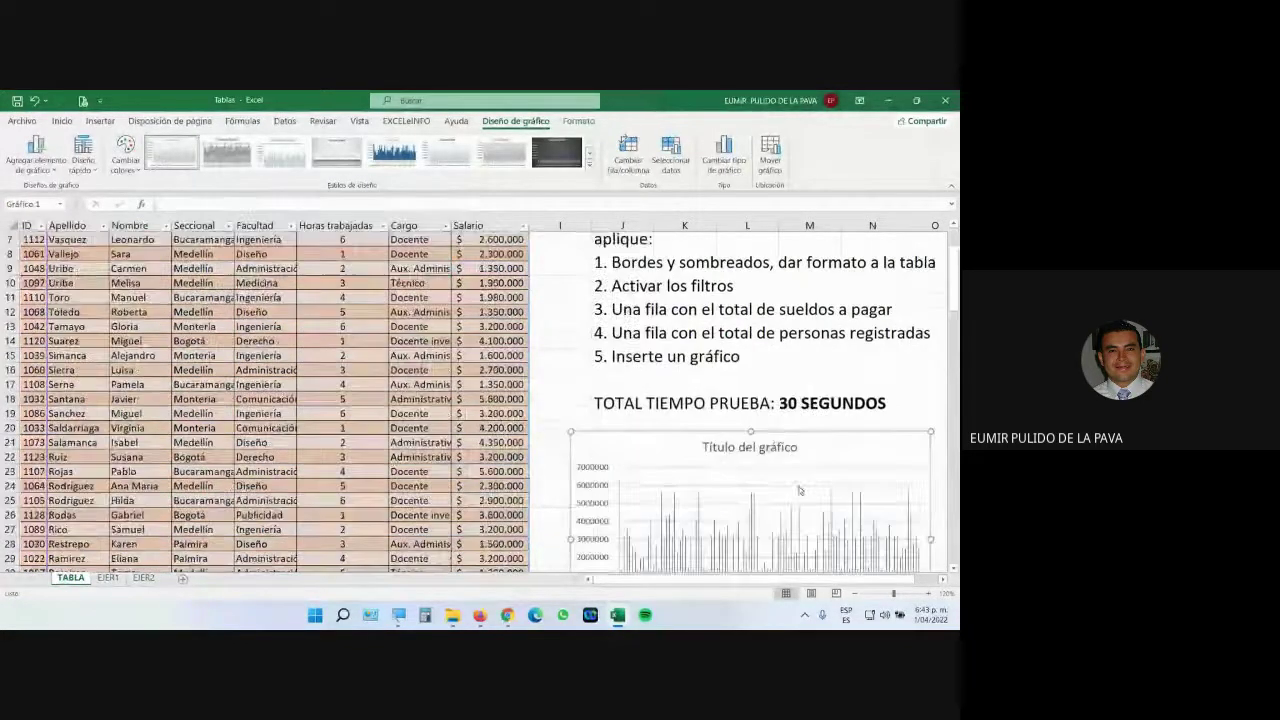
{"action": "left_click_drag", "start_coordinate": [730, 452], "coordinate": [718, 473]}
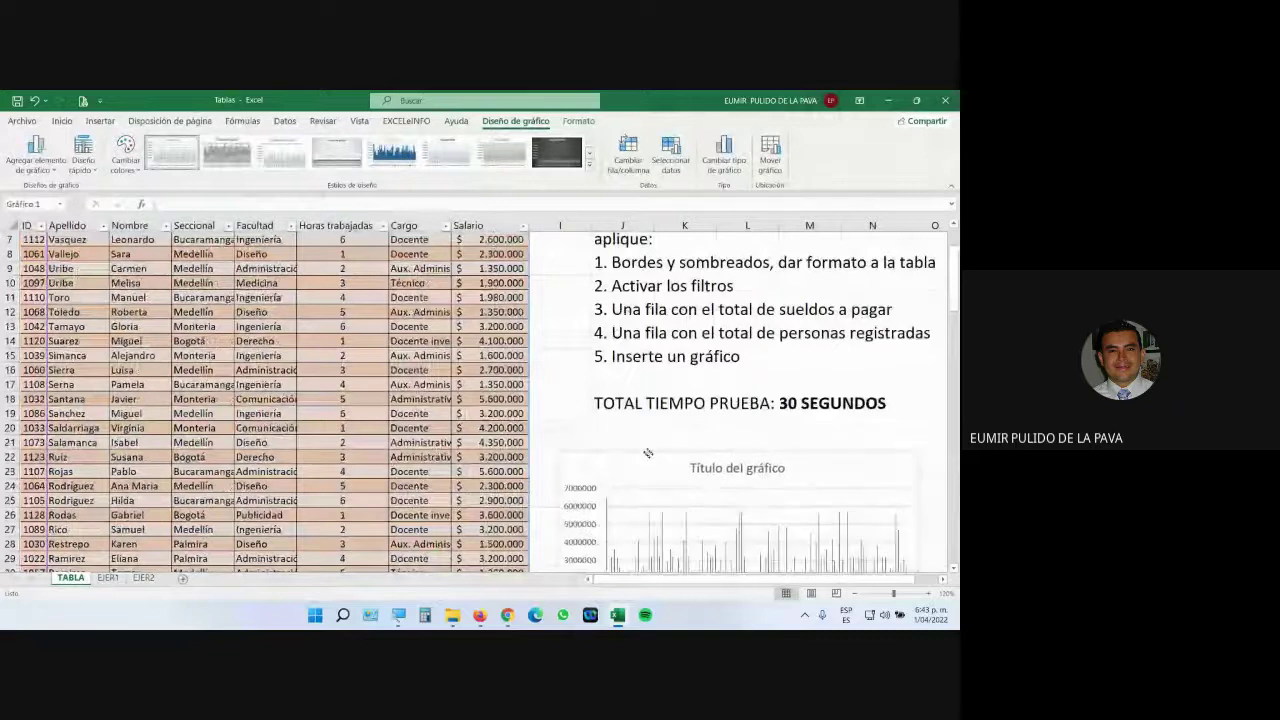
{"action": "left_click_drag", "start_coordinate": [648, 453], "coordinate": [643, 434]}
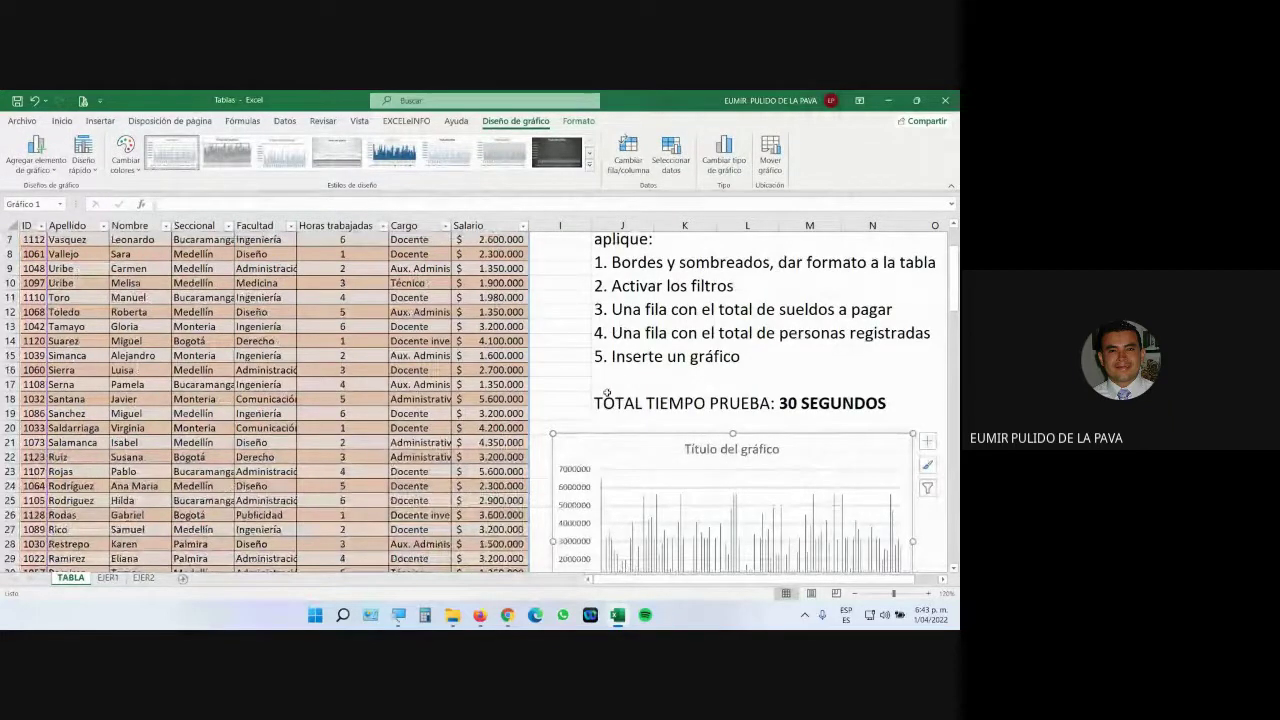
{"action": "left_click", "coordinate": [206, 385]}
{"action": "scroll", "coordinate": [211, 393], "scroll_direction": "up", "scroll_amount": 2}
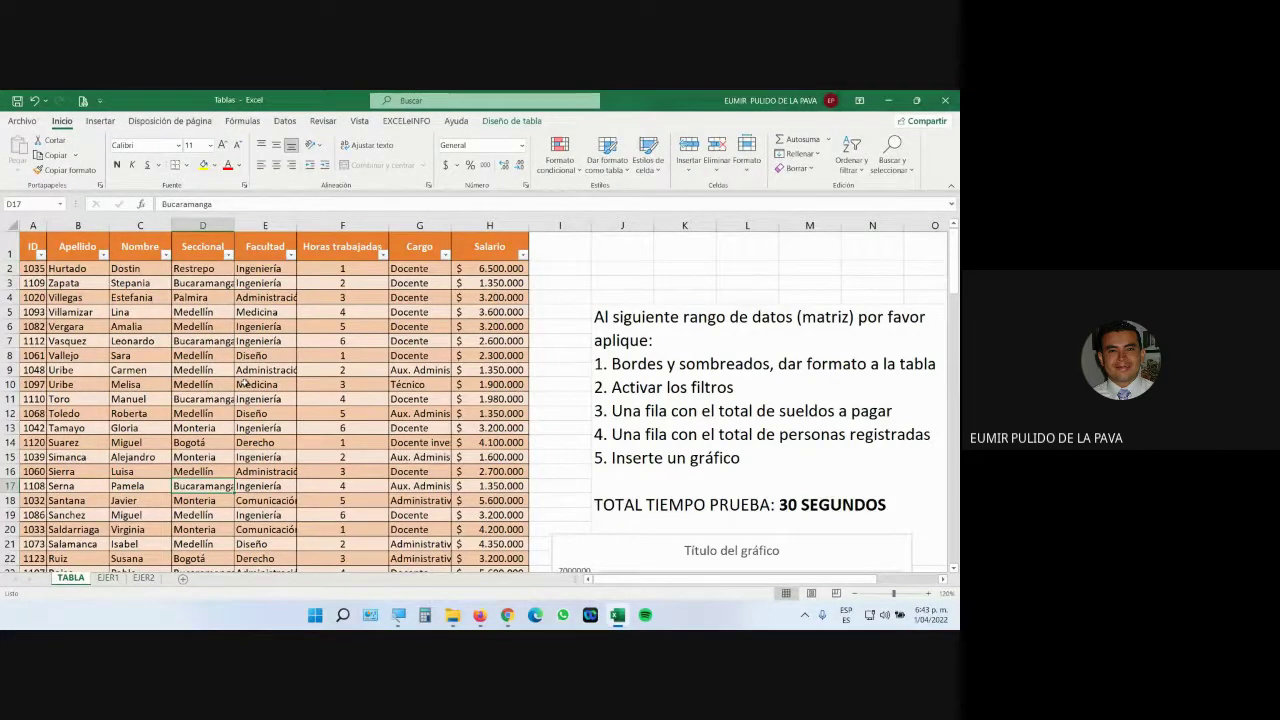
Edit the instructions box and highlight its first two instruction lines.
{"action": "left_click", "coordinate": [603, 366]}
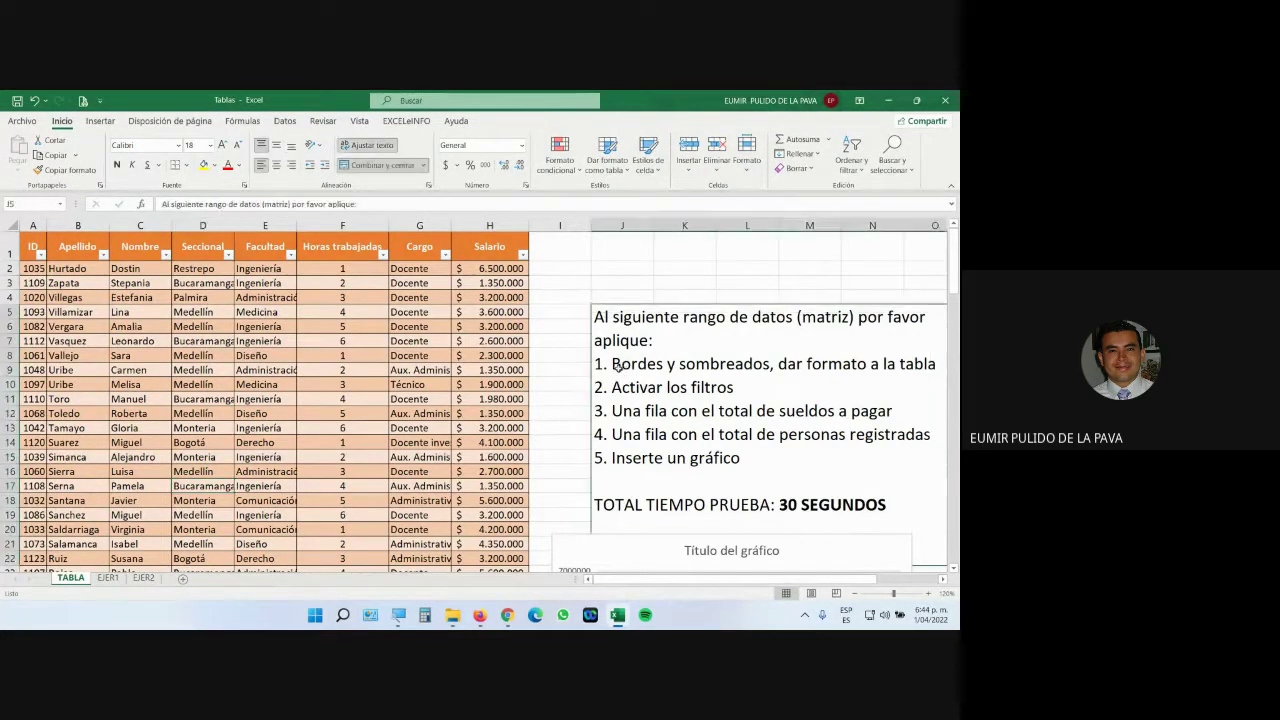
{"action": "double_click", "coordinate": [600, 366]}
{"action": "left_click_drag", "start_coordinate": [600, 366], "coordinate": [935, 364]}
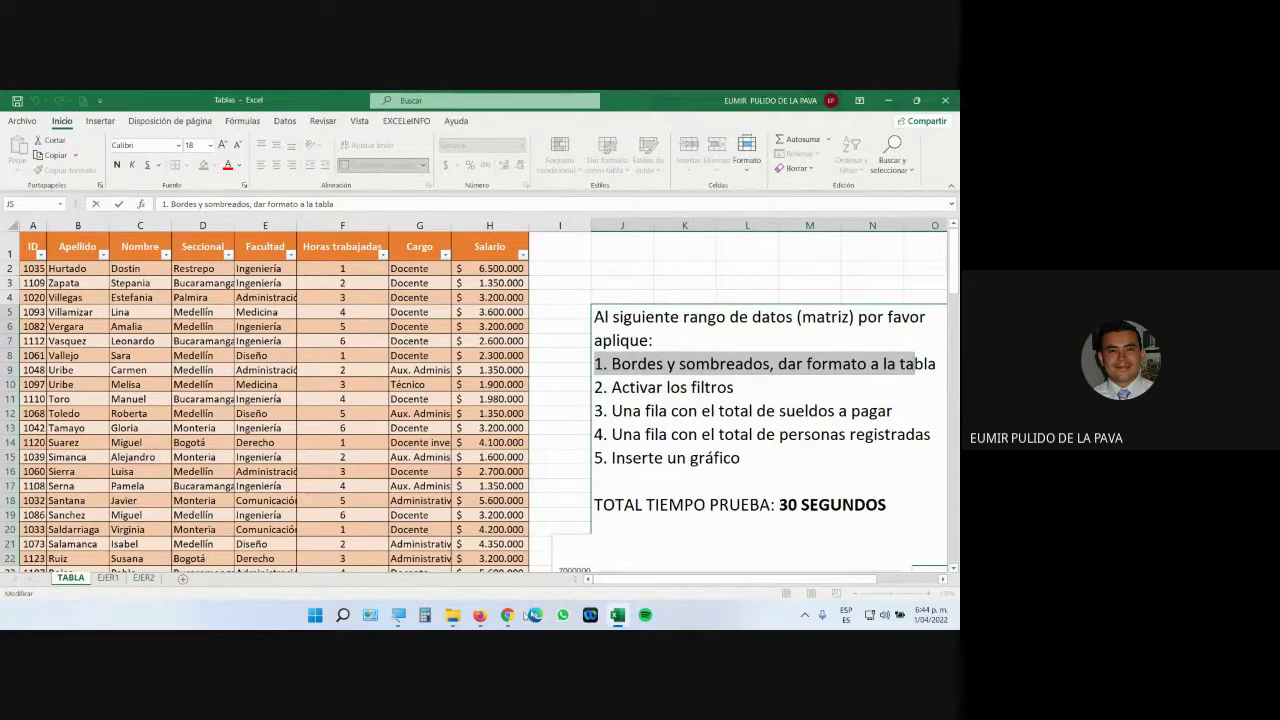
Check the Google Meet call and return to the Excel workbook.
{"action": "left_click", "coordinate": [506, 616]}
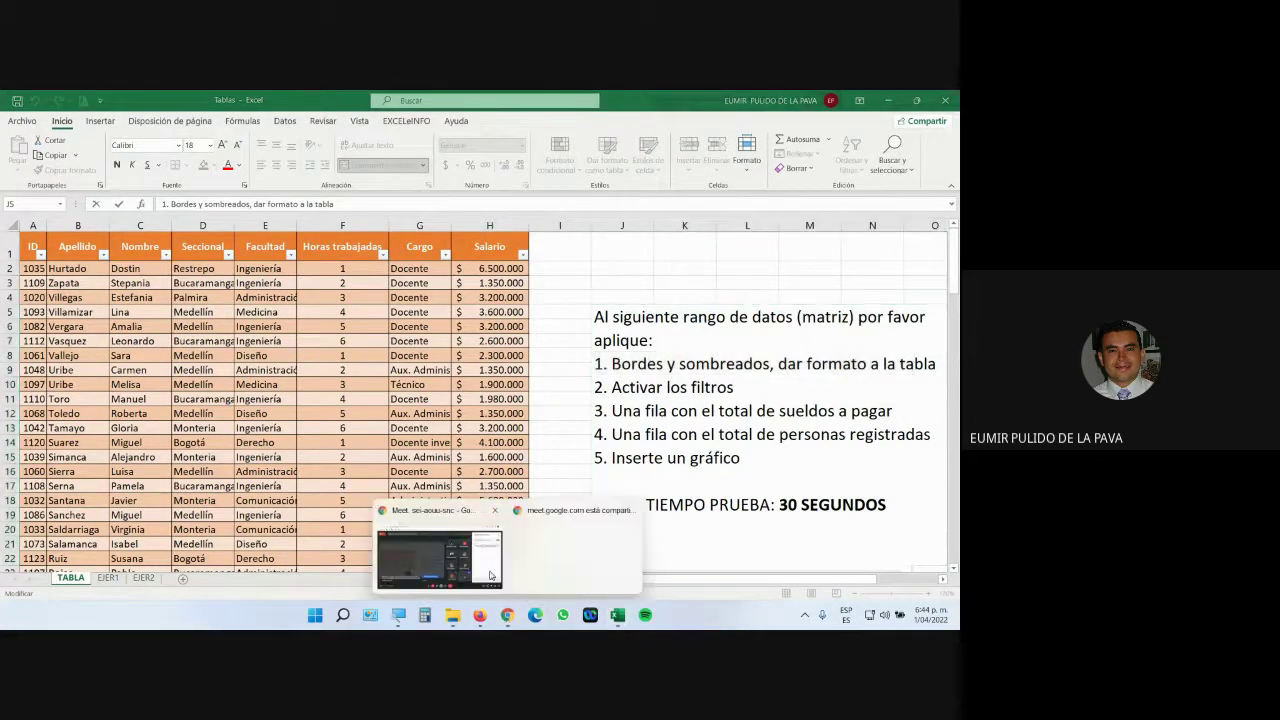
{"action": "left_click", "coordinate": [488, 575]}
{"action": "left_click", "coordinate": [617, 615]}
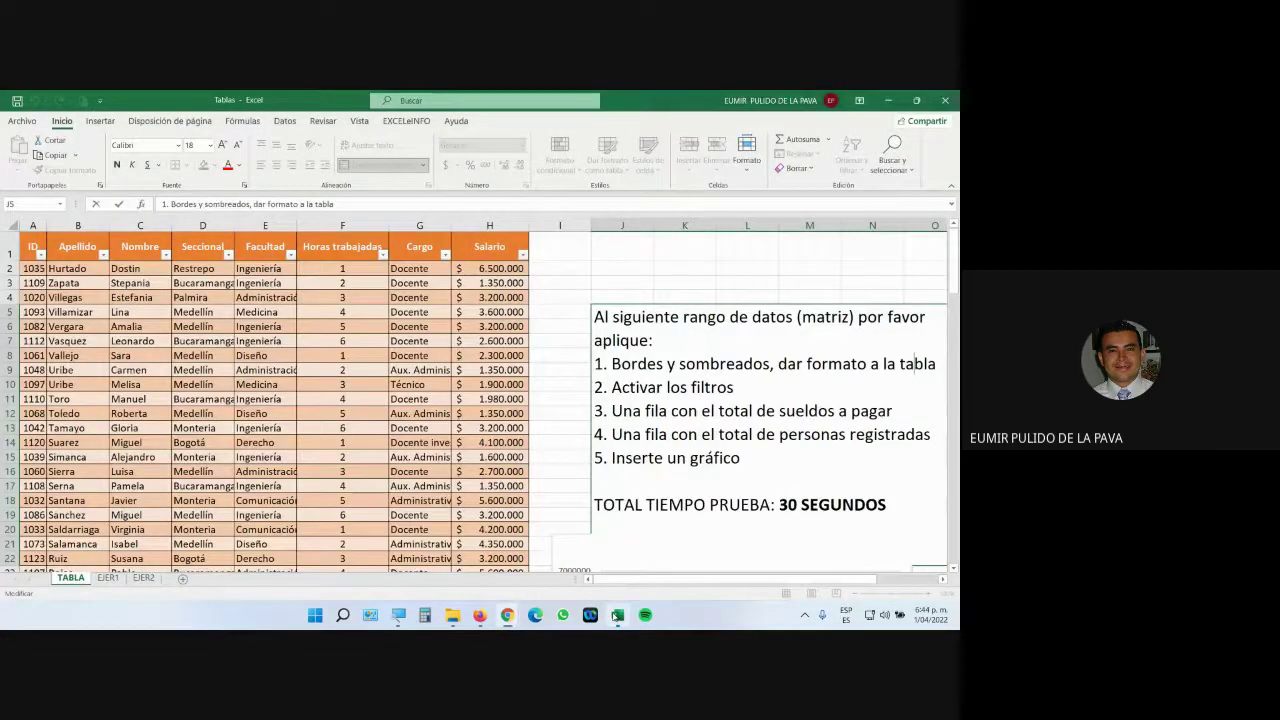
Highlight the Activar los filtros instruction and open then close the Seccional filter.
{"action": "left_click_drag", "start_coordinate": [737, 388], "coordinate": [593, 388]}
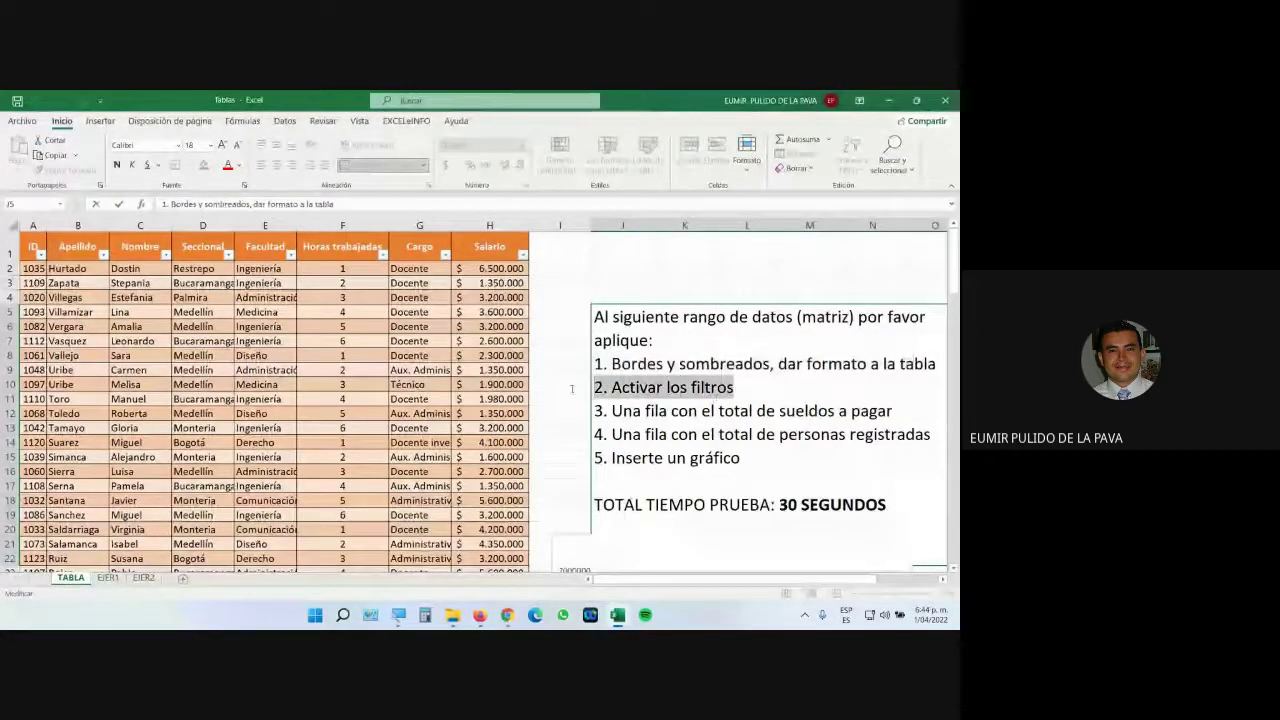
{"action": "left_click", "coordinate": [228, 255]}
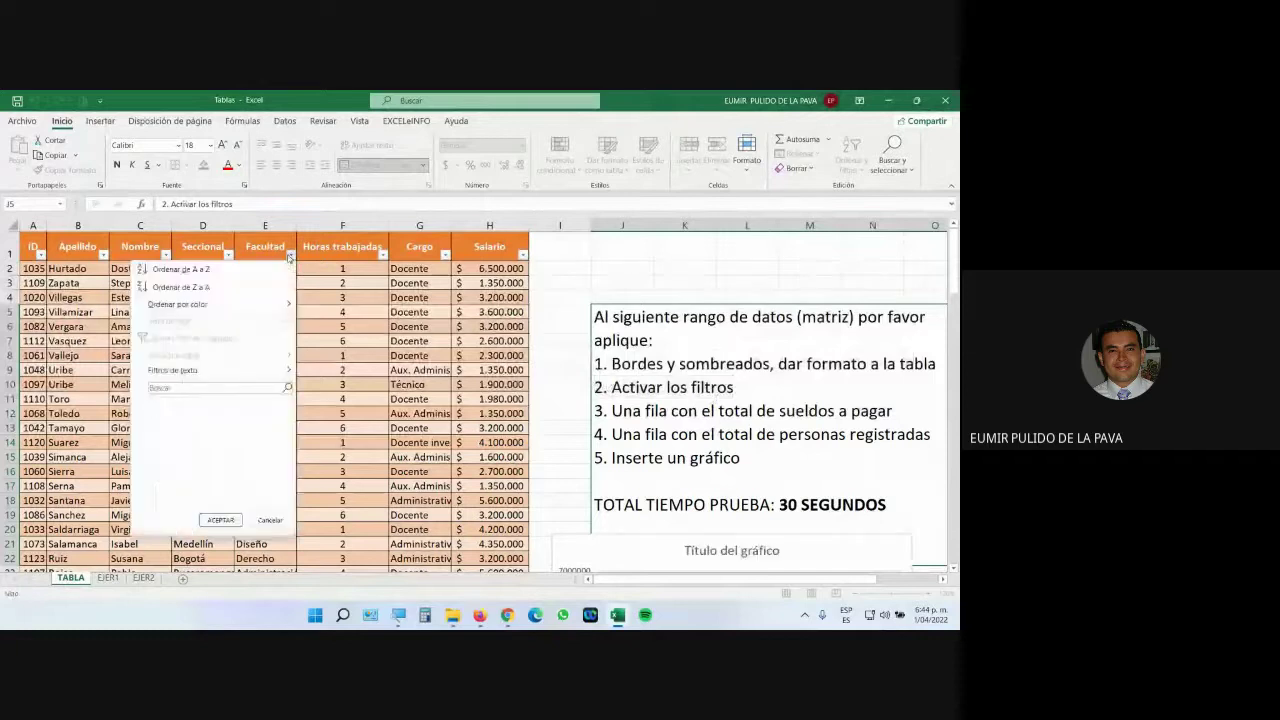
{"action": "left_click", "coordinate": [228, 256]}
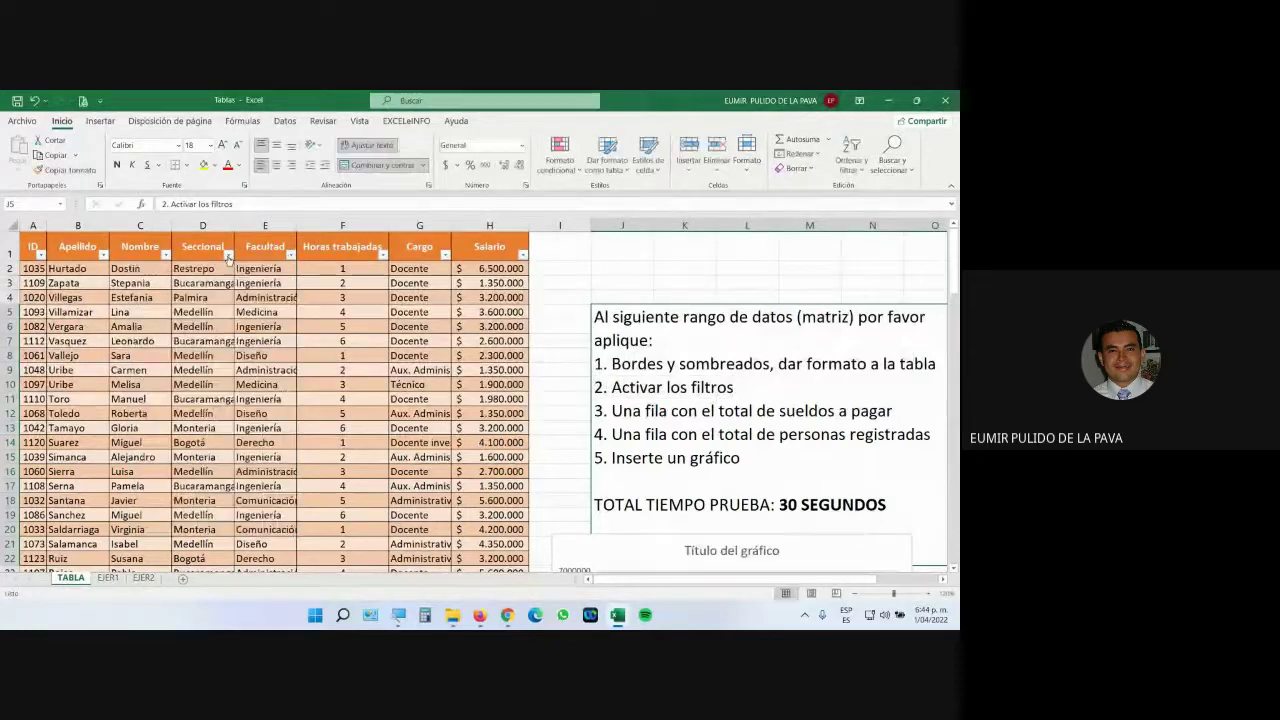
Highlight the total-row instructions and scroll down to the Total row at row 116.
{"action": "left_click", "coordinate": [734, 388]}
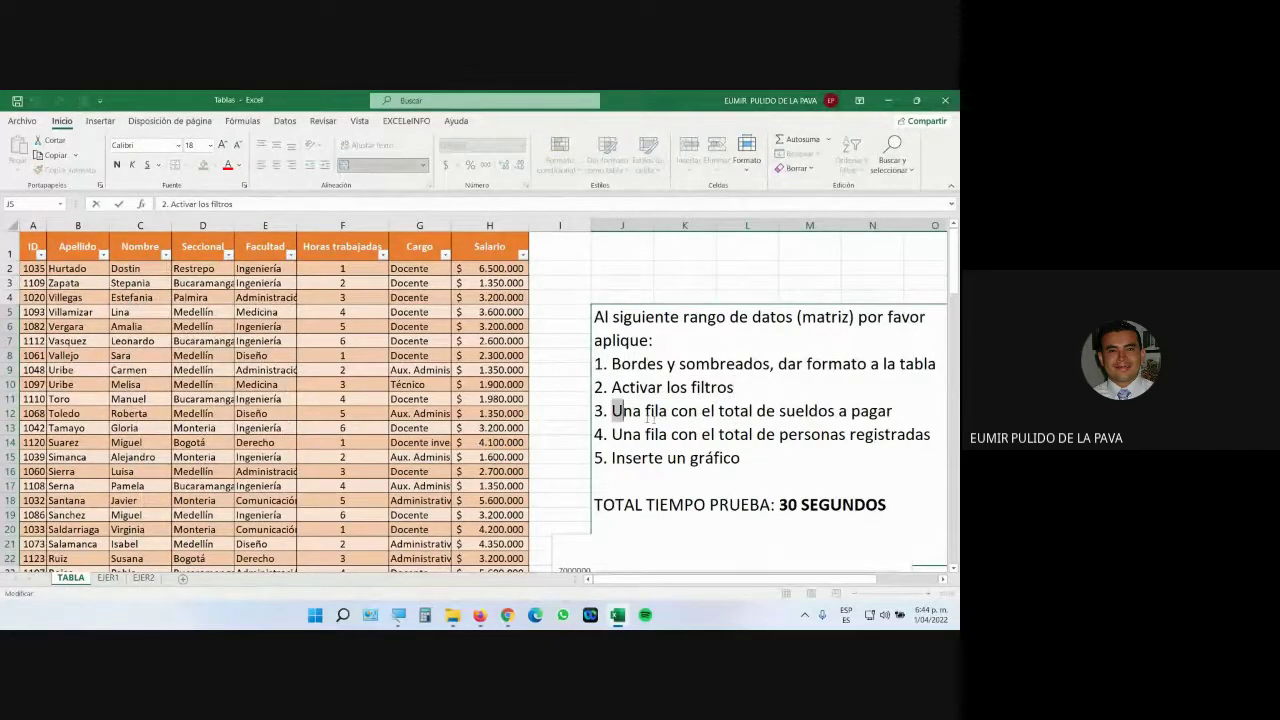
{"action": "left_click_drag", "start_coordinate": [612, 411], "coordinate": [736, 372]}
{"action": "left_click_drag", "start_coordinate": [955, 290], "coordinate": [948, 548]}
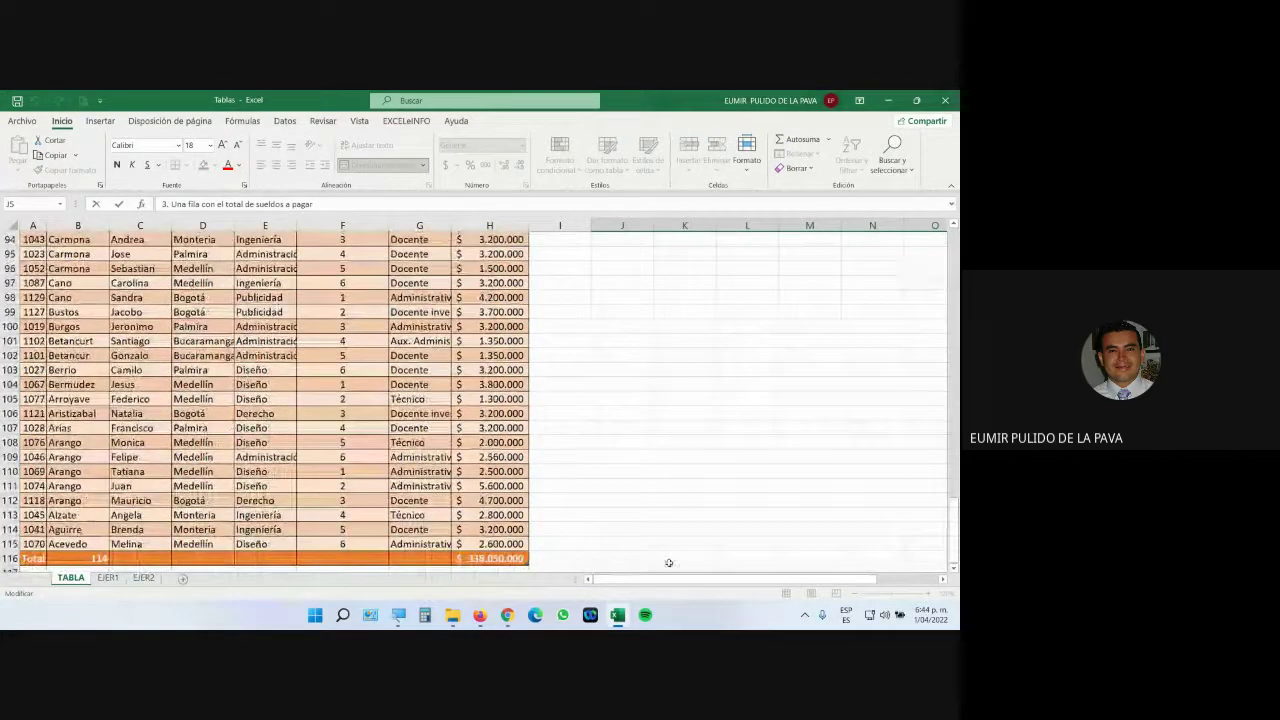
Inspect the SUBTOTALES formulas for the Salario sum in H116 and Apellido count in B116.
{"action": "left_click", "coordinate": [487, 558]}
{"action": "scroll", "coordinate": [609, 527], "scroll_direction": "down", "scroll_amount": 2}
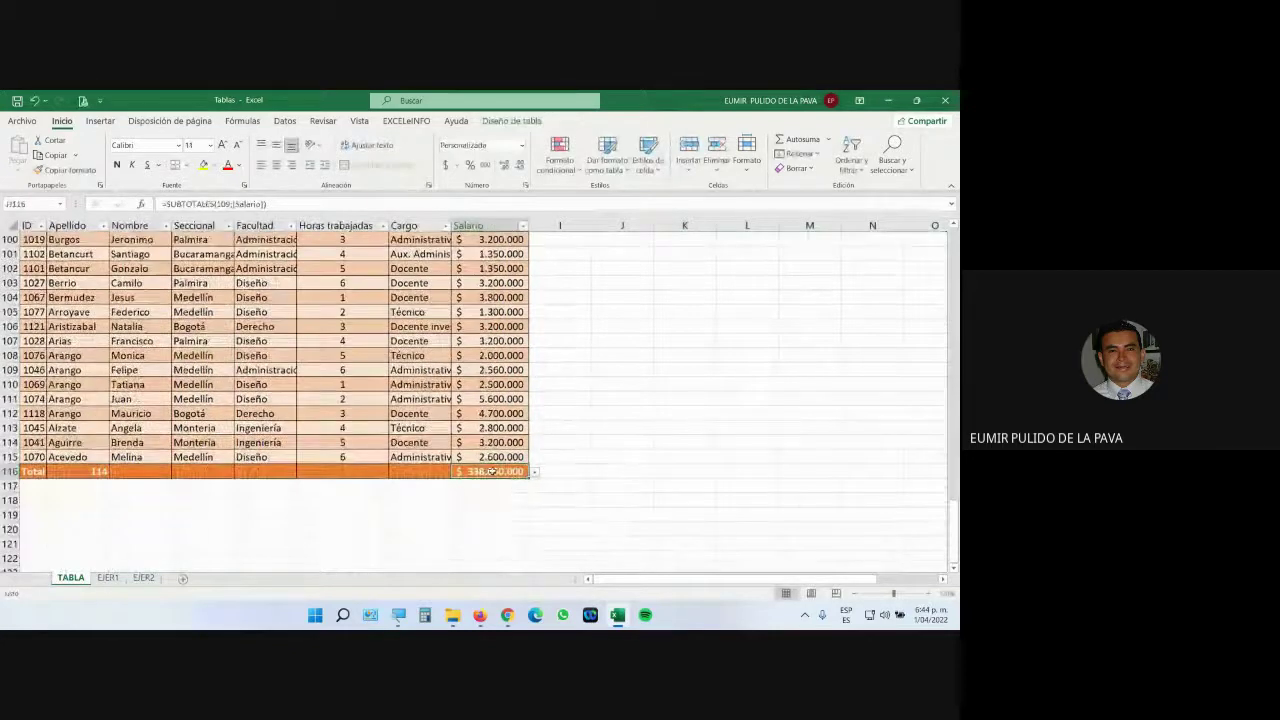
{"action": "left_click", "coordinate": [97, 470]}
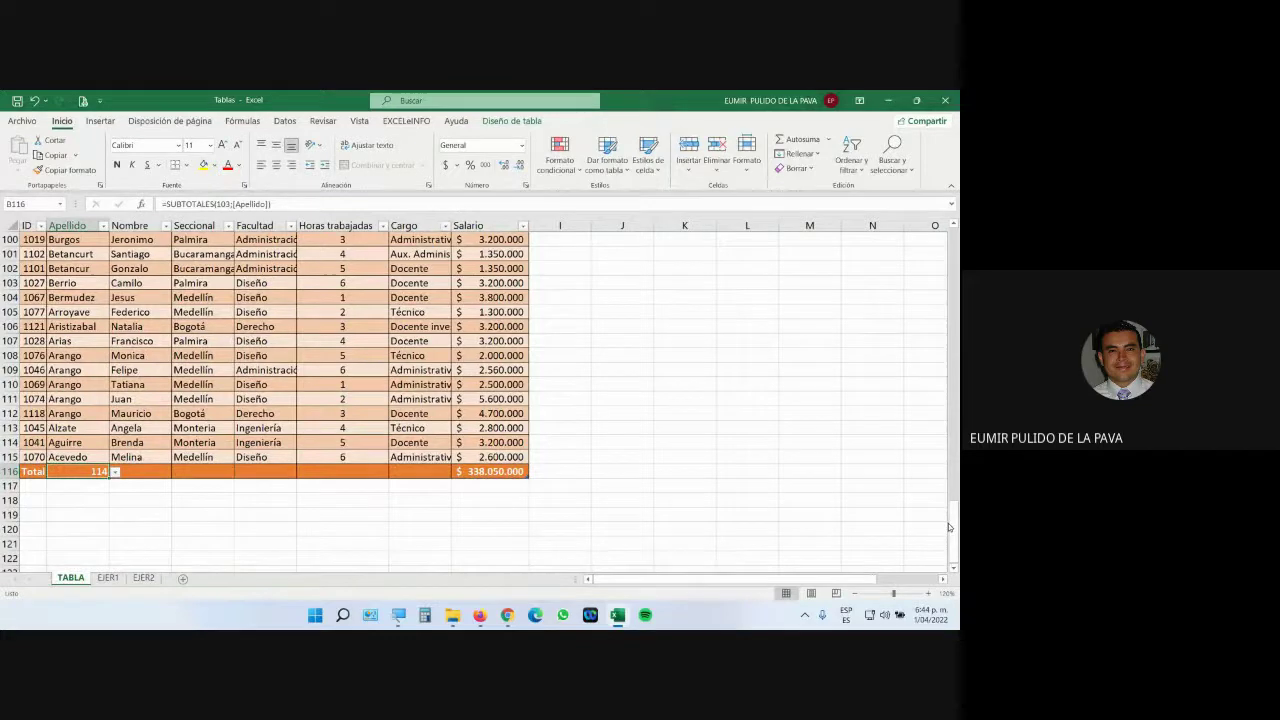
Nudge the salary chart upward so it sits directly under the instructions box.
{"action": "left_click_drag", "start_coordinate": [954, 548], "coordinate": [954, 235]}
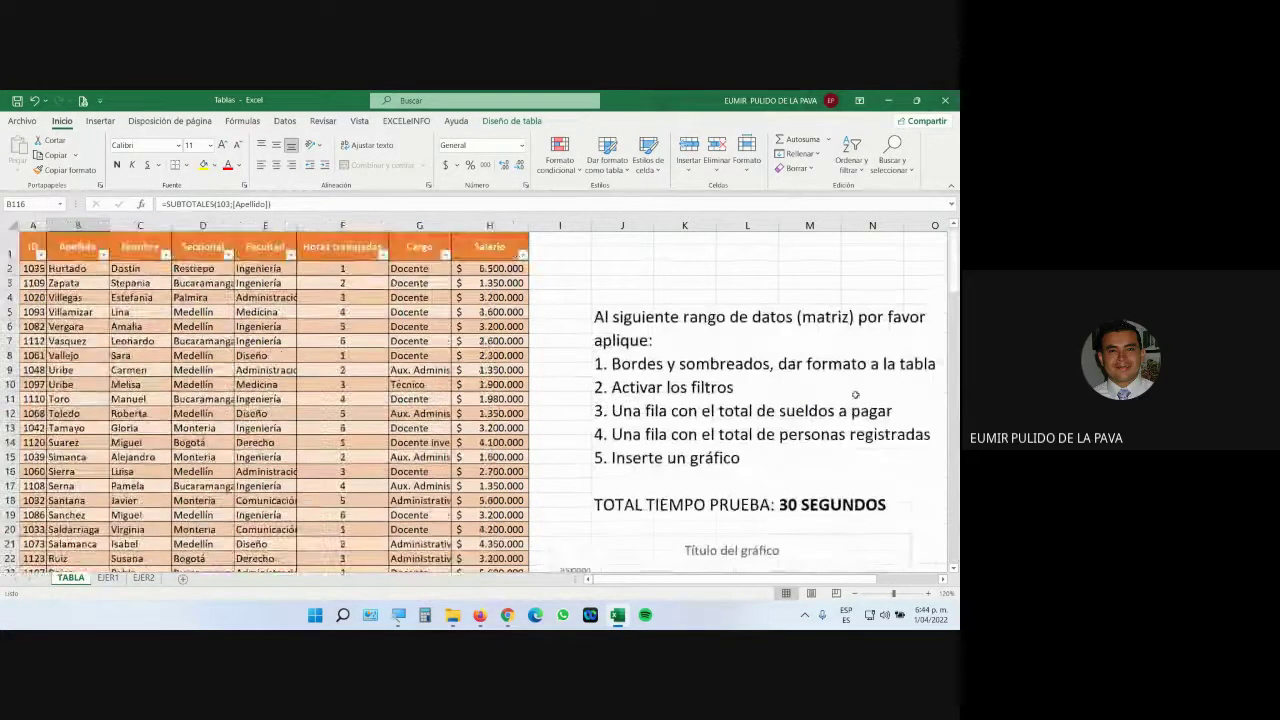
{"action": "scroll", "coordinate": [840, 443], "scroll_direction": "down", "scroll_amount": 2}
{"action": "scroll", "coordinate": [840, 443], "scroll_direction": "down", "scroll_amount": 1}
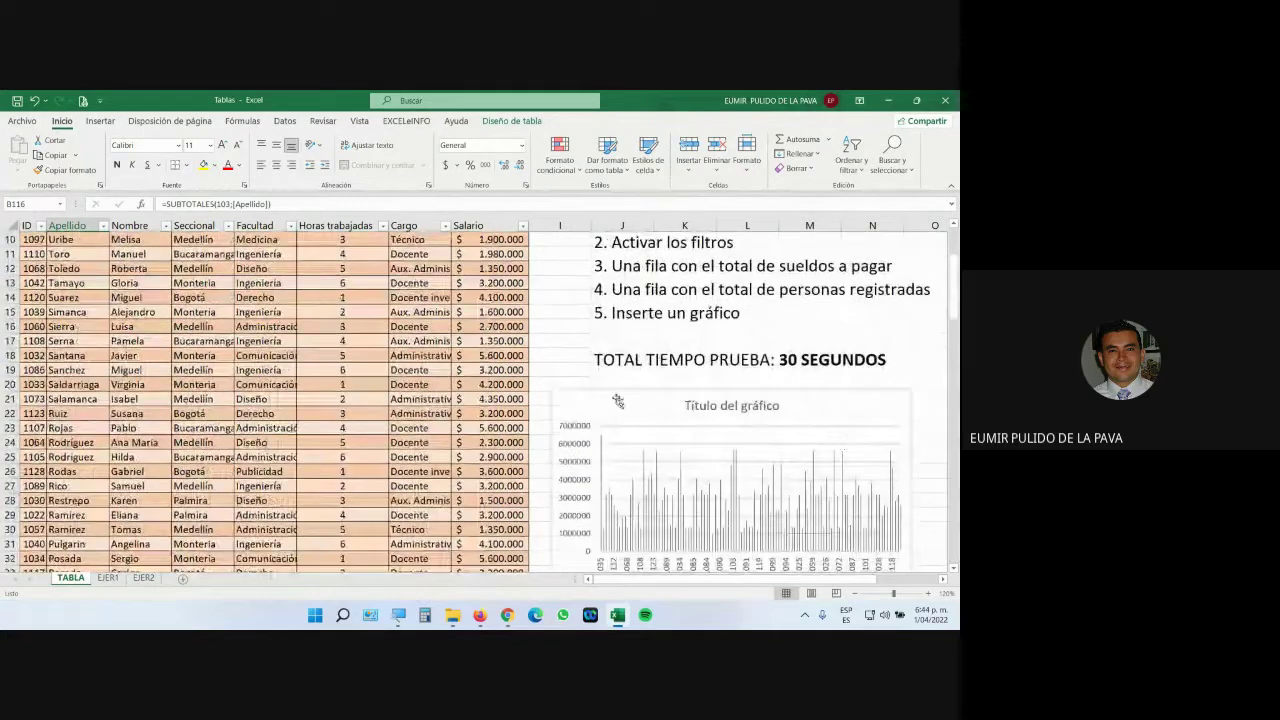
{"action": "left_click", "coordinate": [579, 404]}
{"action": "left_click_drag", "start_coordinate": [579, 404], "coordinate": [602, 368]}
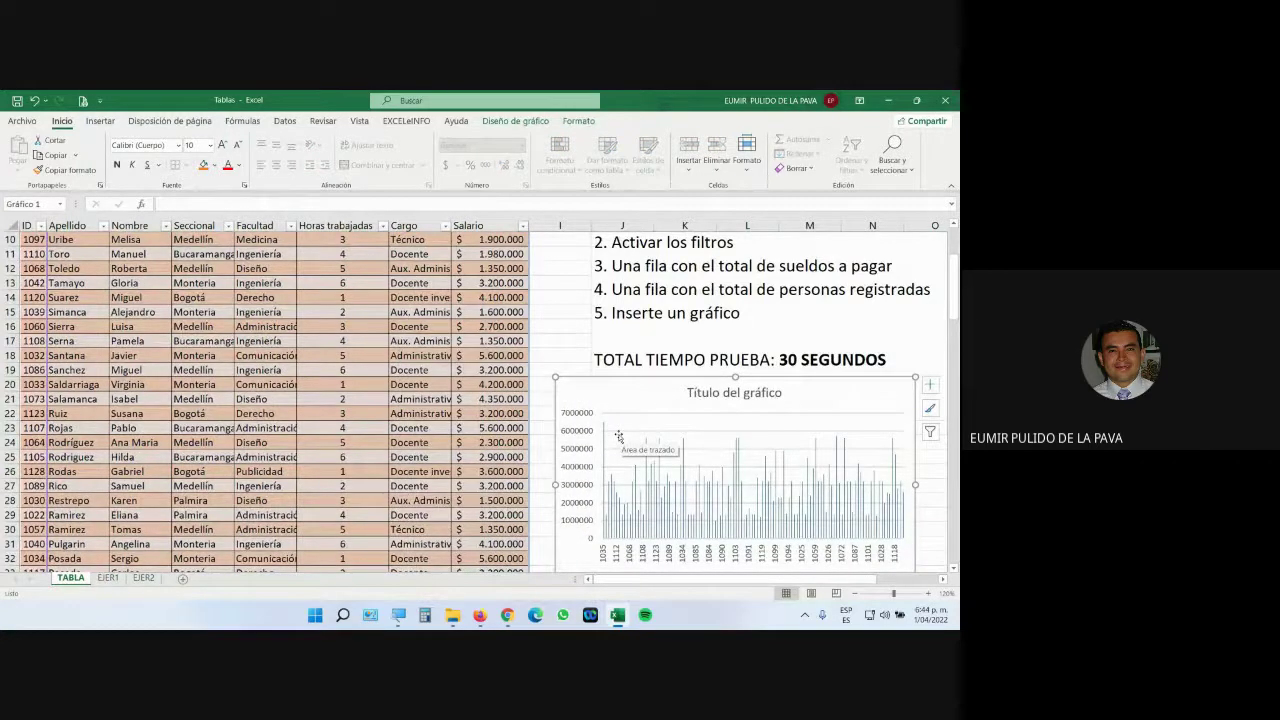
{"action": "scroll", "coordinate": [620, 436], "scroll_direction": "up", "scroll_amount": 3}
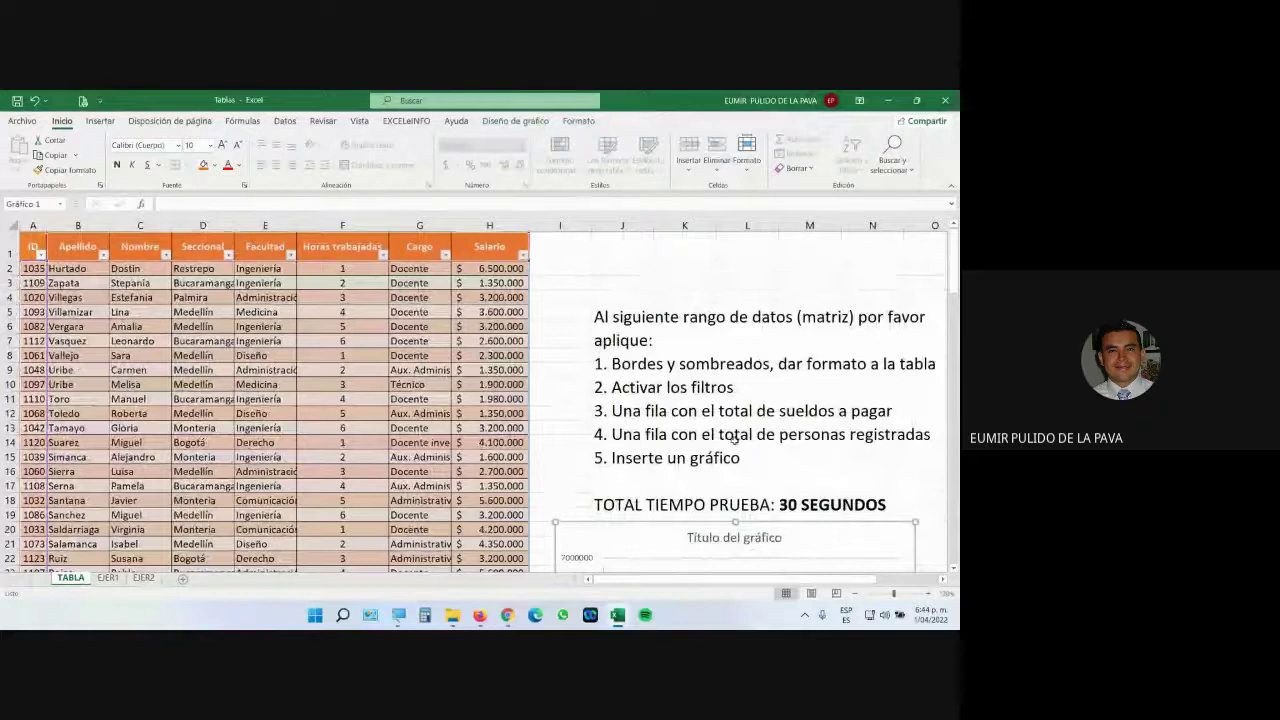
{"action": "left_click", "coordinate": [739, 448]}
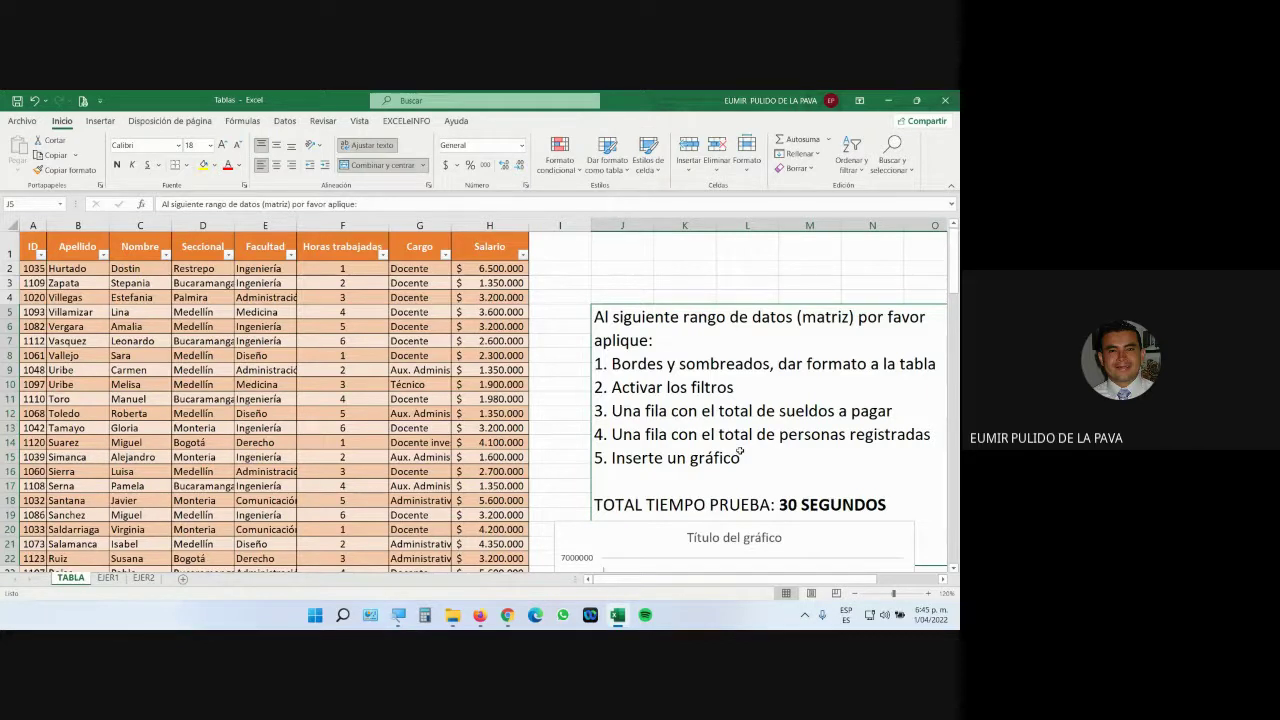
{"action": "left_click_drag", "start_coordinate": [740, 456], "coordinate": [600, 459]}
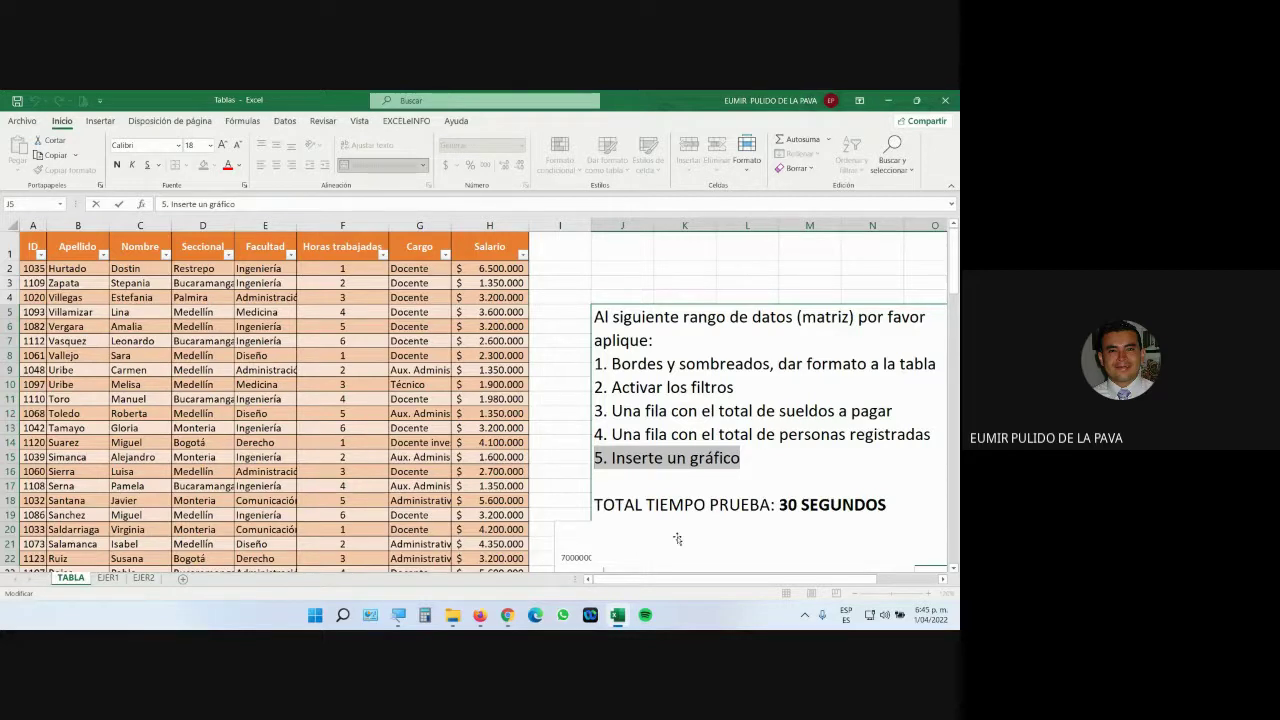
{"action": "scroll", "coordinate": [716, 413], "scroll_direction": "down", "scroll_amount": 5}
{"action": "left_click", "coordinate": [716, 413]}
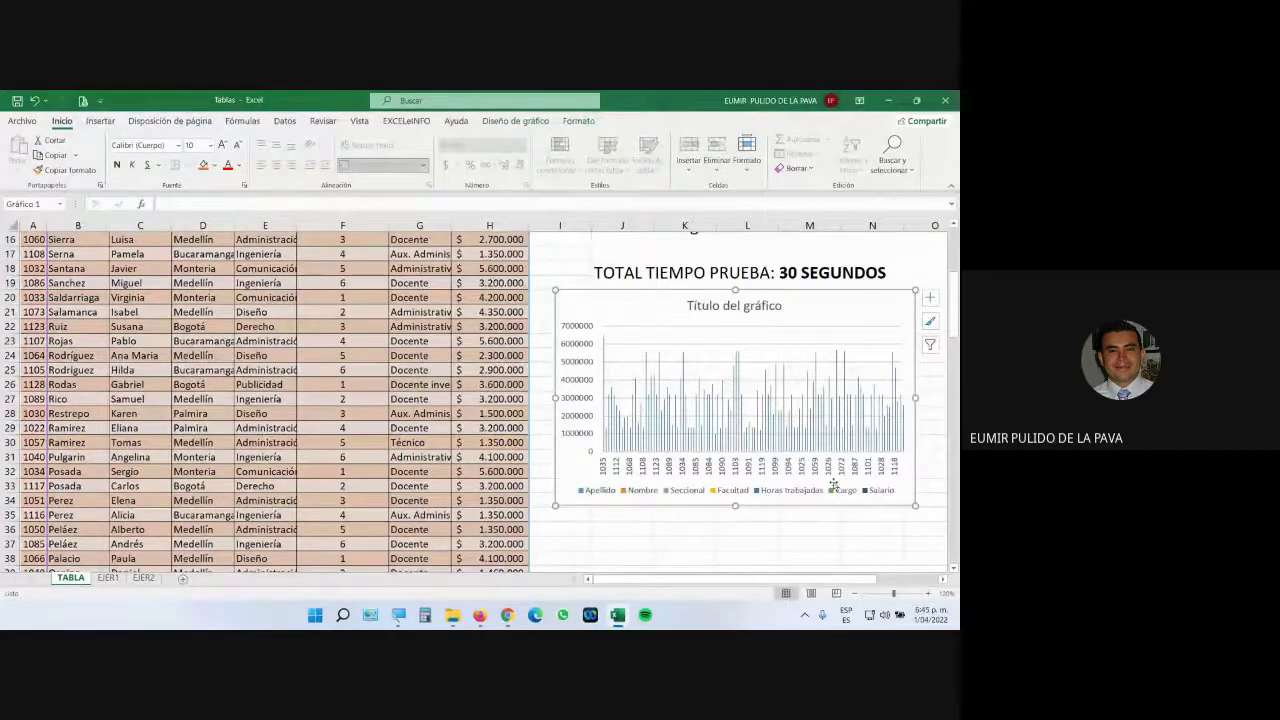
{"action": "scroll", "coordinate": [834, 484], "scroll_direction": "up", "scroll_amount": 3}
{"action": "scroll", "coordinate": [834, 484], "scroll_direction": "up", "scroll_amount": 1}
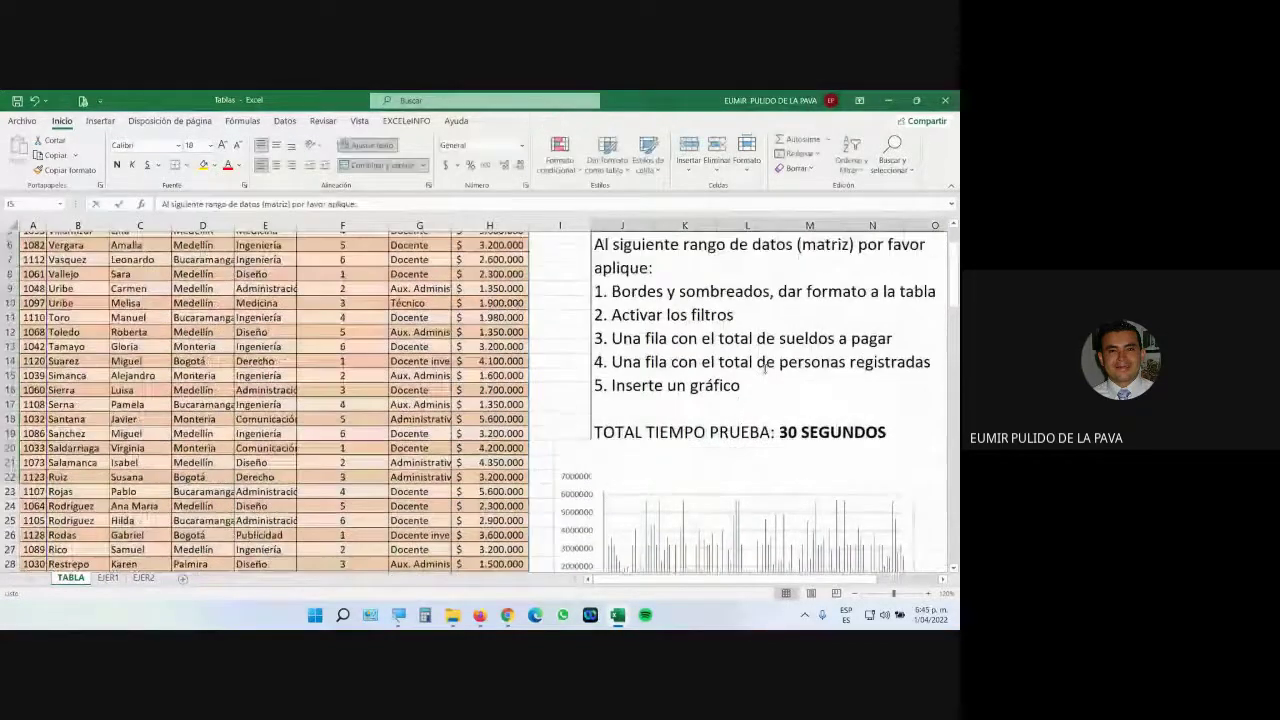
{"action": "double_click", "coordinate": [667, 385]}
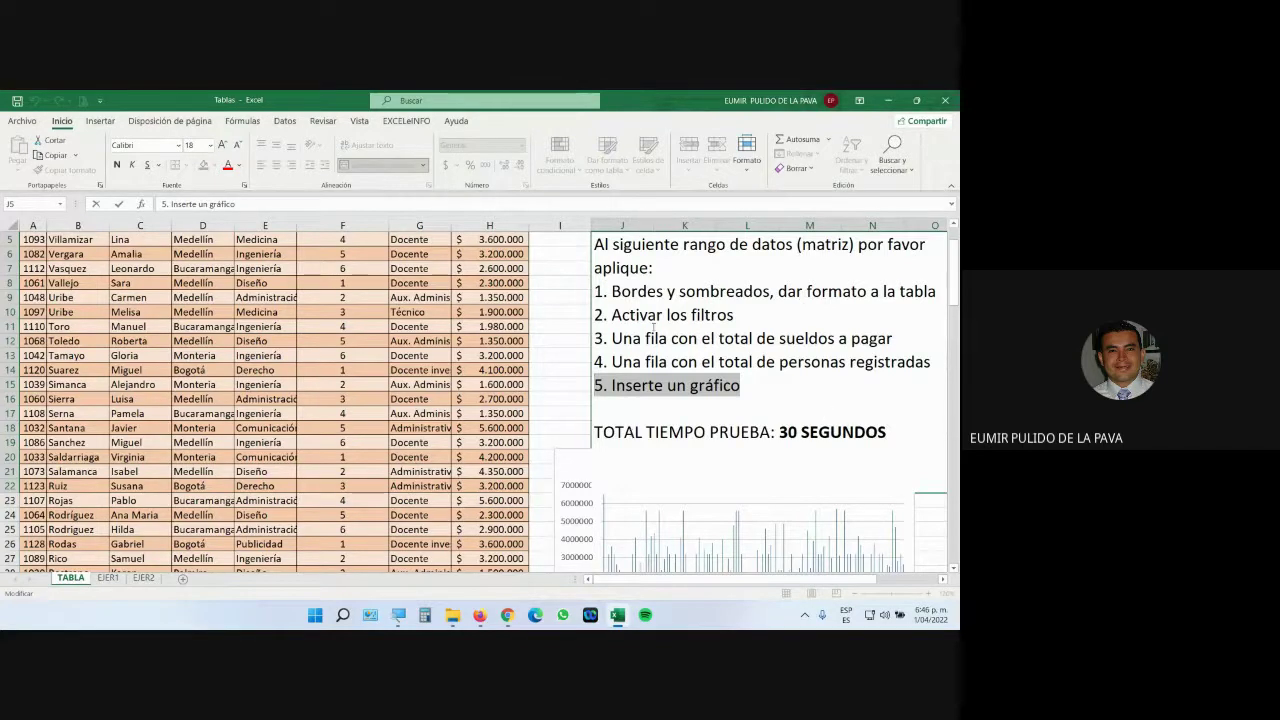
{"action": "left_click", "coordinate": [548, 386]}
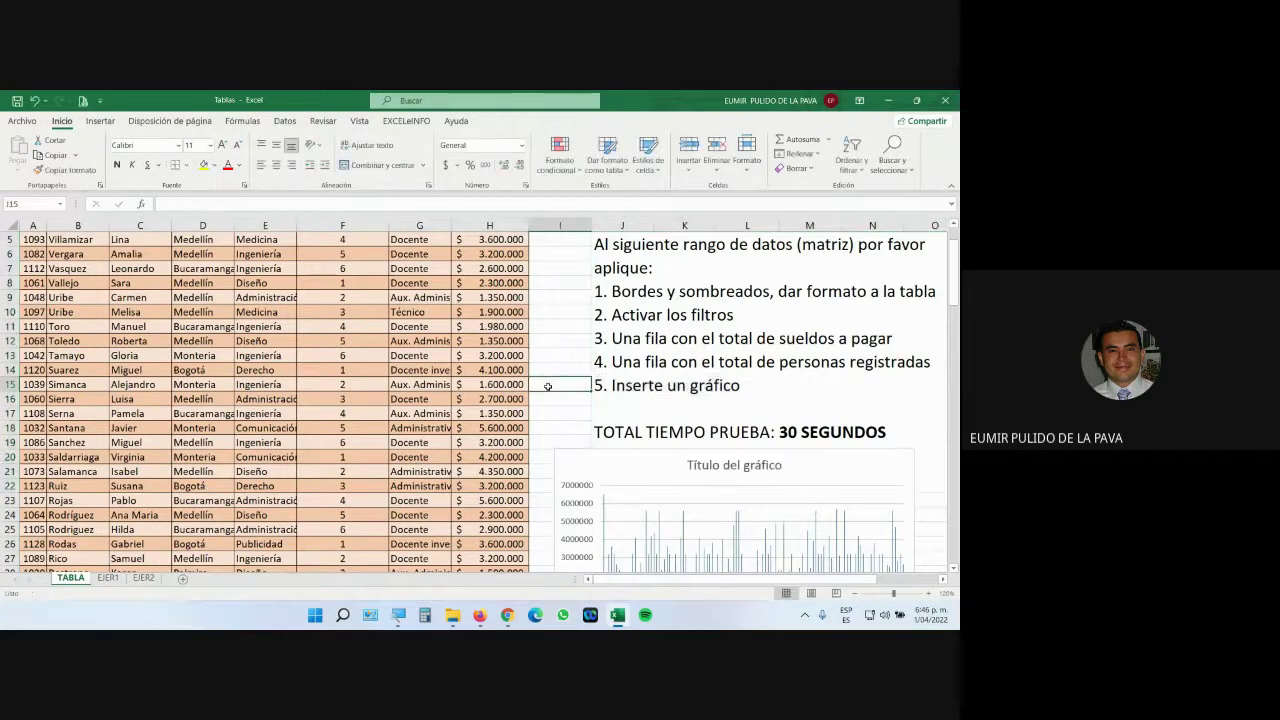
Close the workbook without saving and reopen the tablas file from the desktop.
{"action": "left_click", "coordinate": [944, 100]}
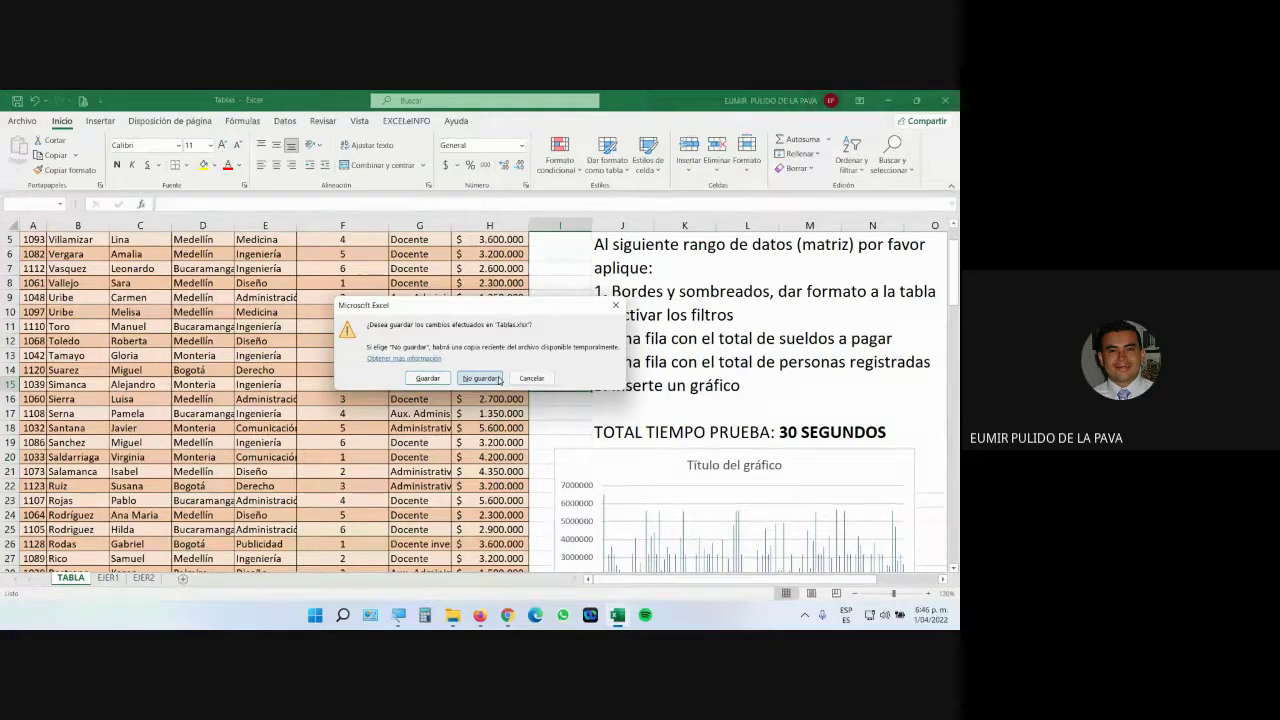
{"action": "left_click", "coordinate": [480, 378]}
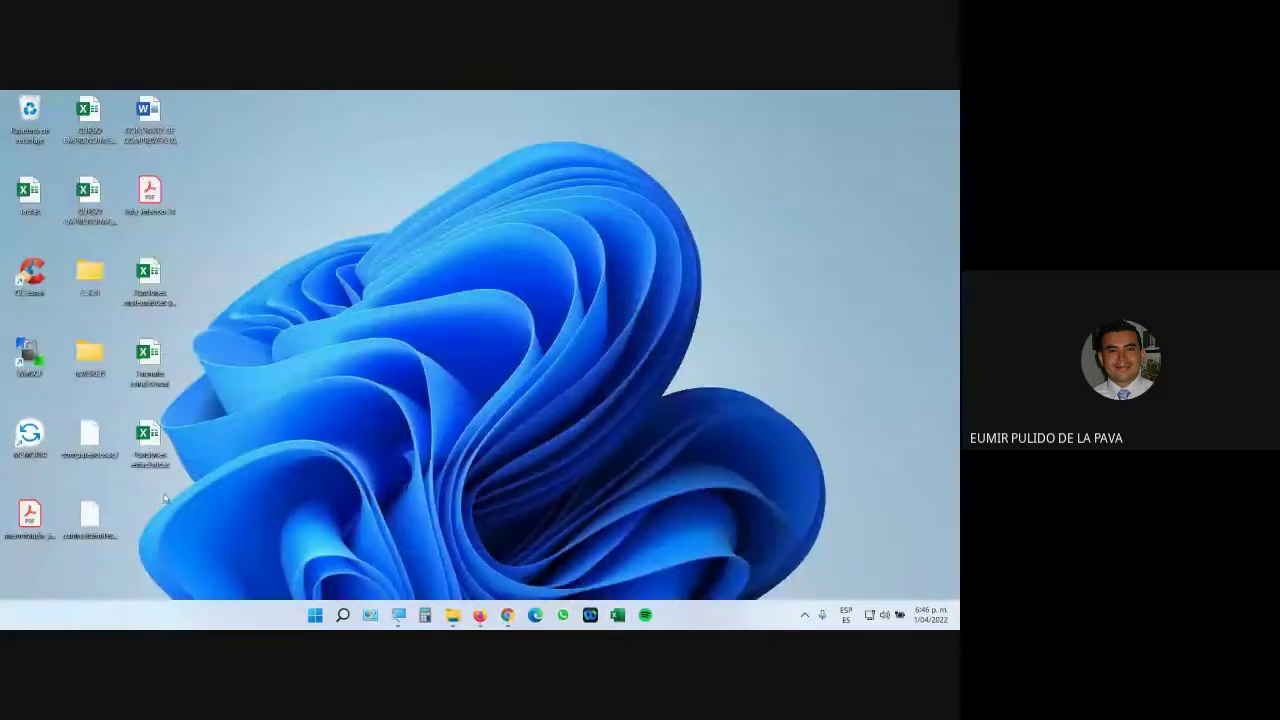
{"action": "double_click", "coordinate": [36, 196]}
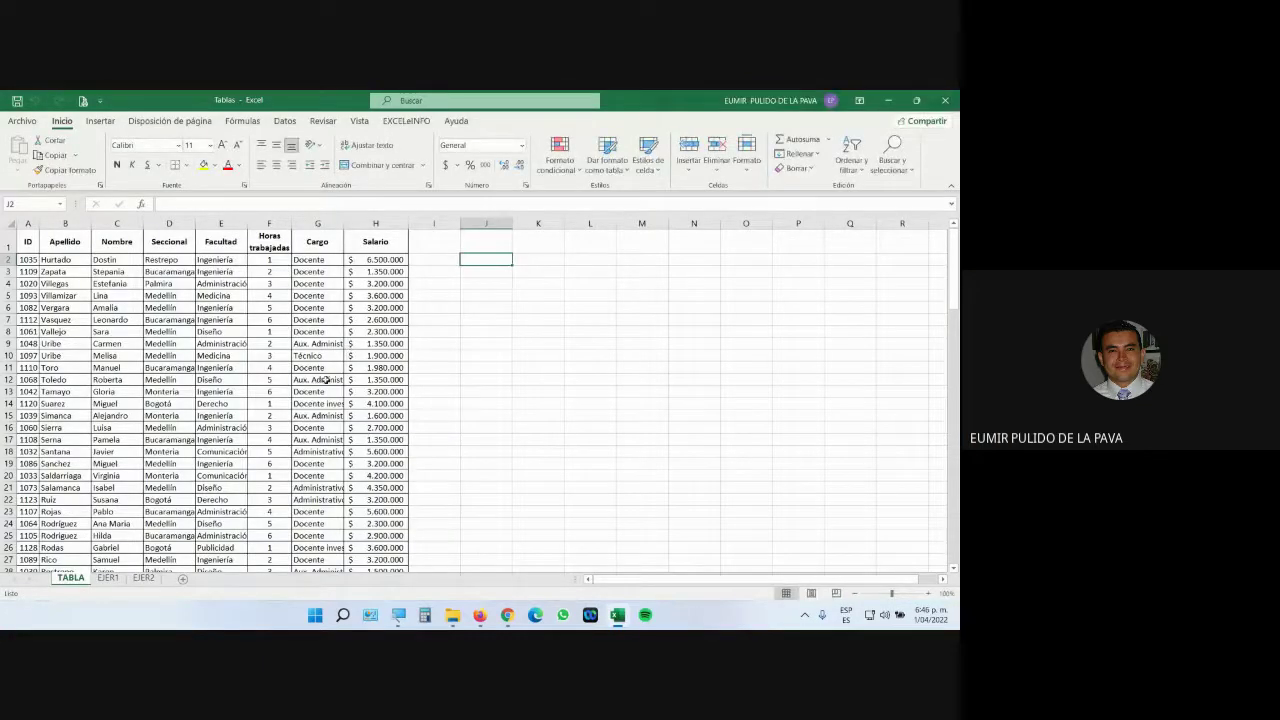
{"action": "left_click", "coordinate": [322, 380]}
{"action": "left_click", "coordinate": [480, 615]}
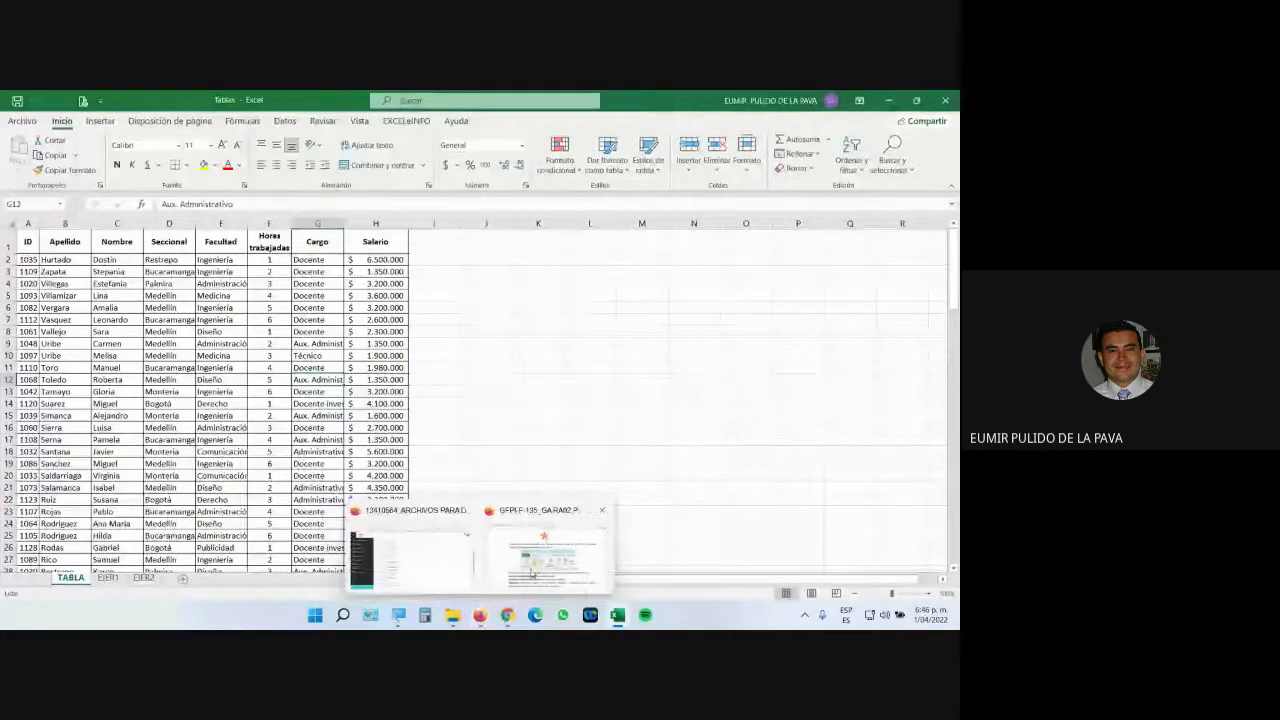
{"action": "left_click", "coordinate": [550, 540]}
{"action": "scroll", "coordinate": [546, 481], "scroll_direction": "up", "scroll_amount": 1}
{"action": "scroll", "coordinate": [546, 481], "scroll_direction": "up", "scroll_amount": 2}
{"action": "scroll", "coordinate": [546, 481], "scroll_direction": "down", "scroll_amount": 1}
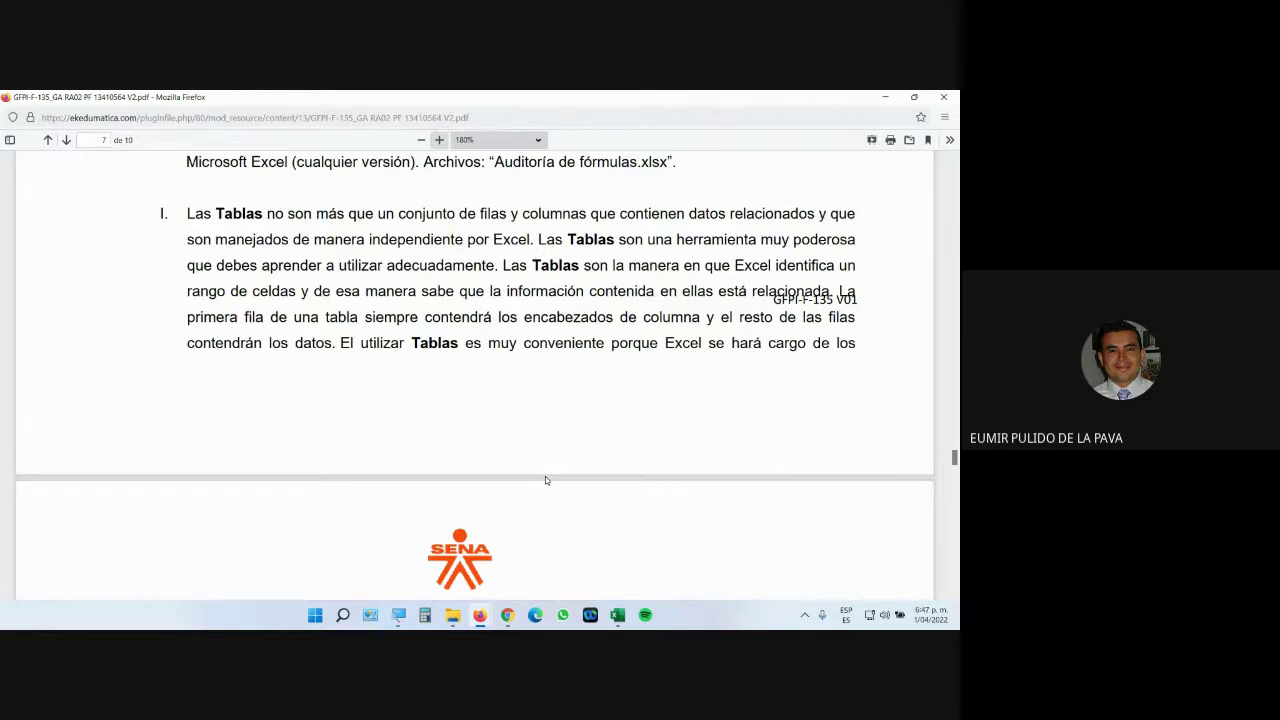
{"action": "scroll", "coordinate": [515, 480], "scroll_direction": "down", "scroll_amount": 10}
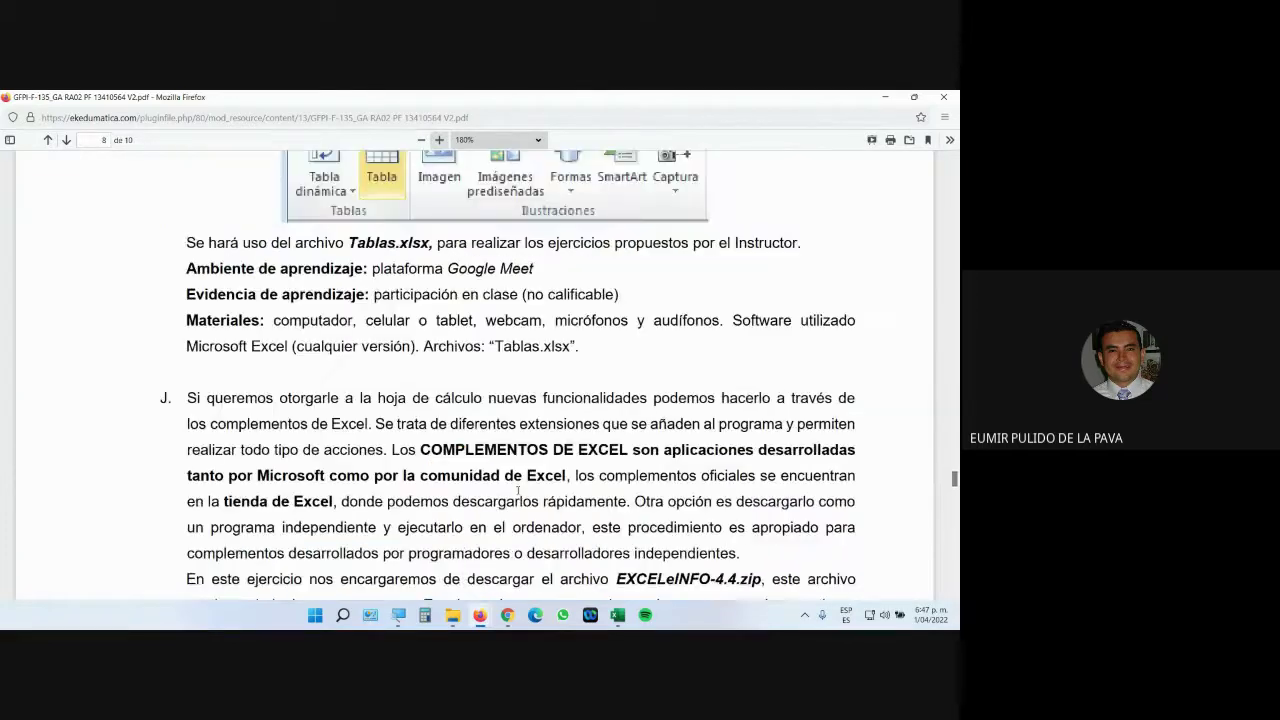
{"action": "left_click", "coordinate": [617, 615]}
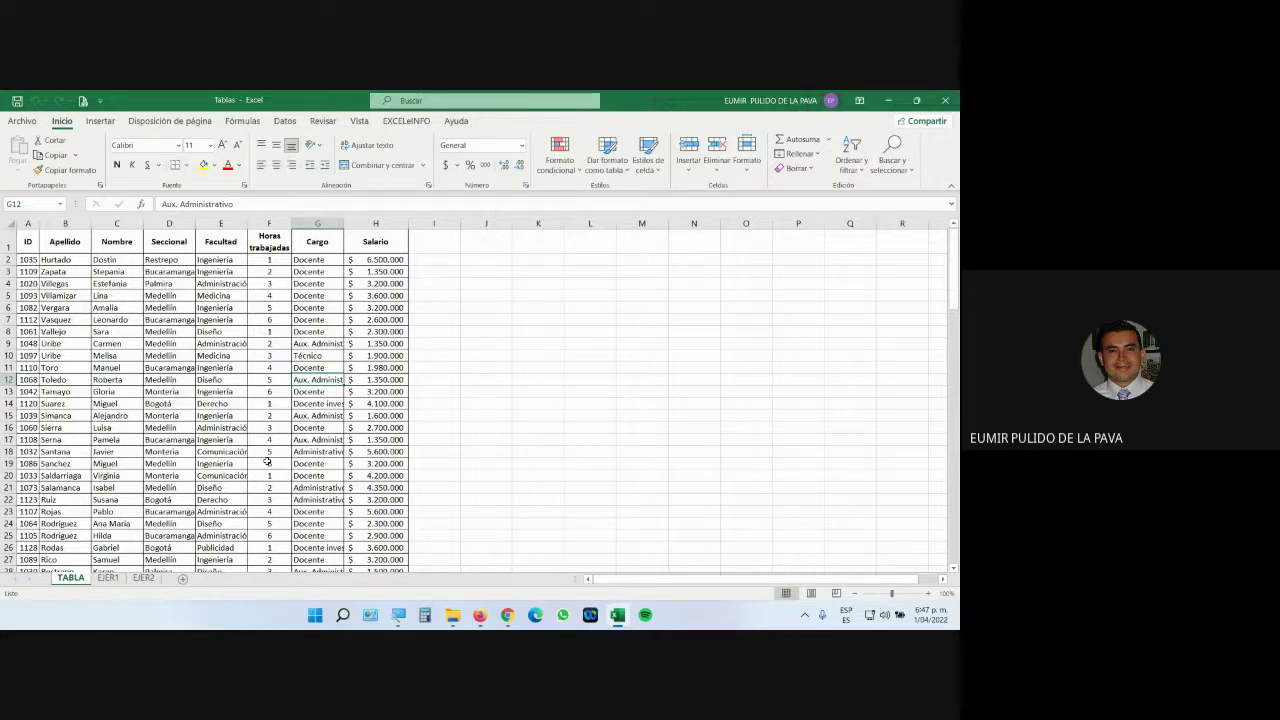
Admit the join request in Google Meet, then return to the Tablas workbook.
{"action": "left_click", "coordinate": [507, 615]}
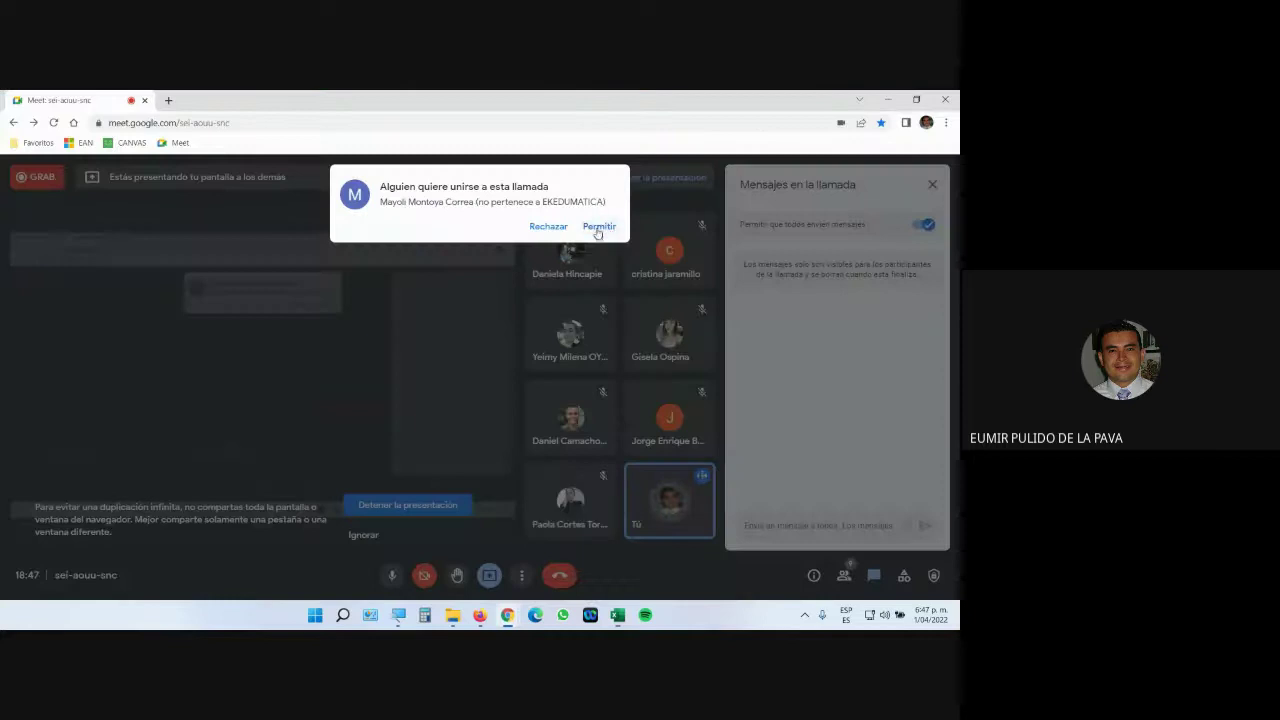
{"action": "left_click", "coordinate": [603, 228]}
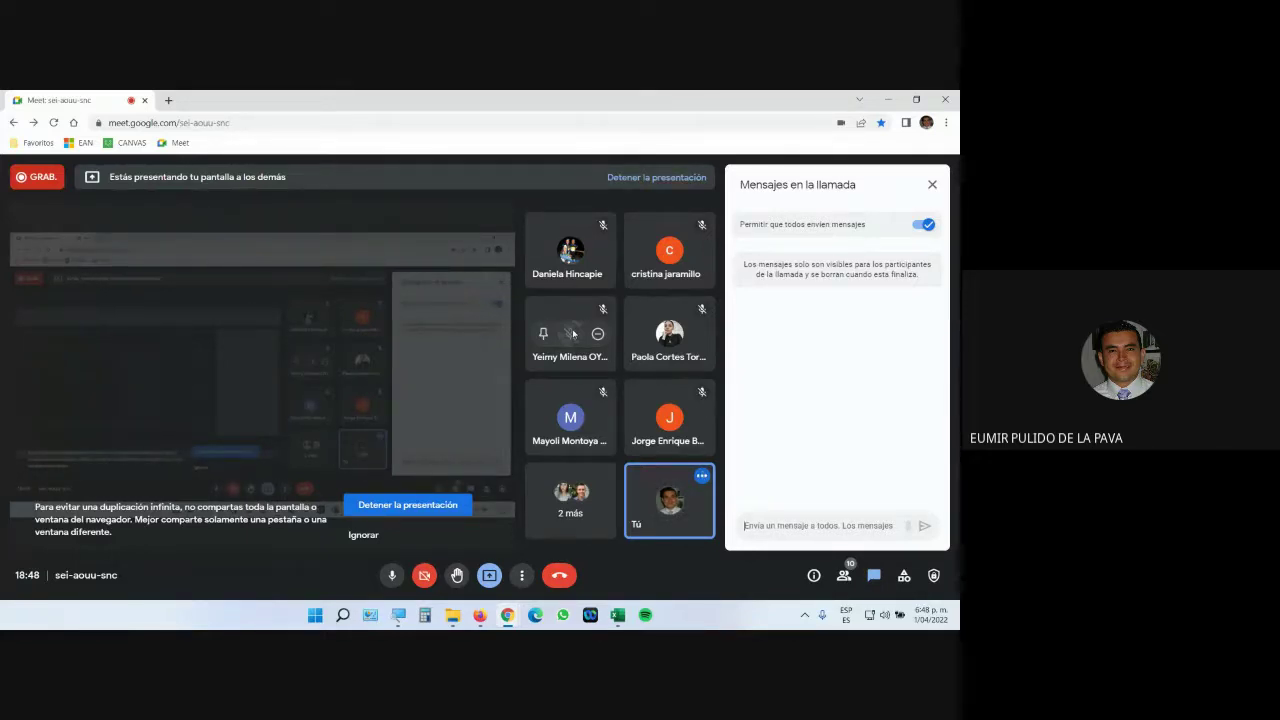
{"action": "left_click", "coordinate": [617, 615]}
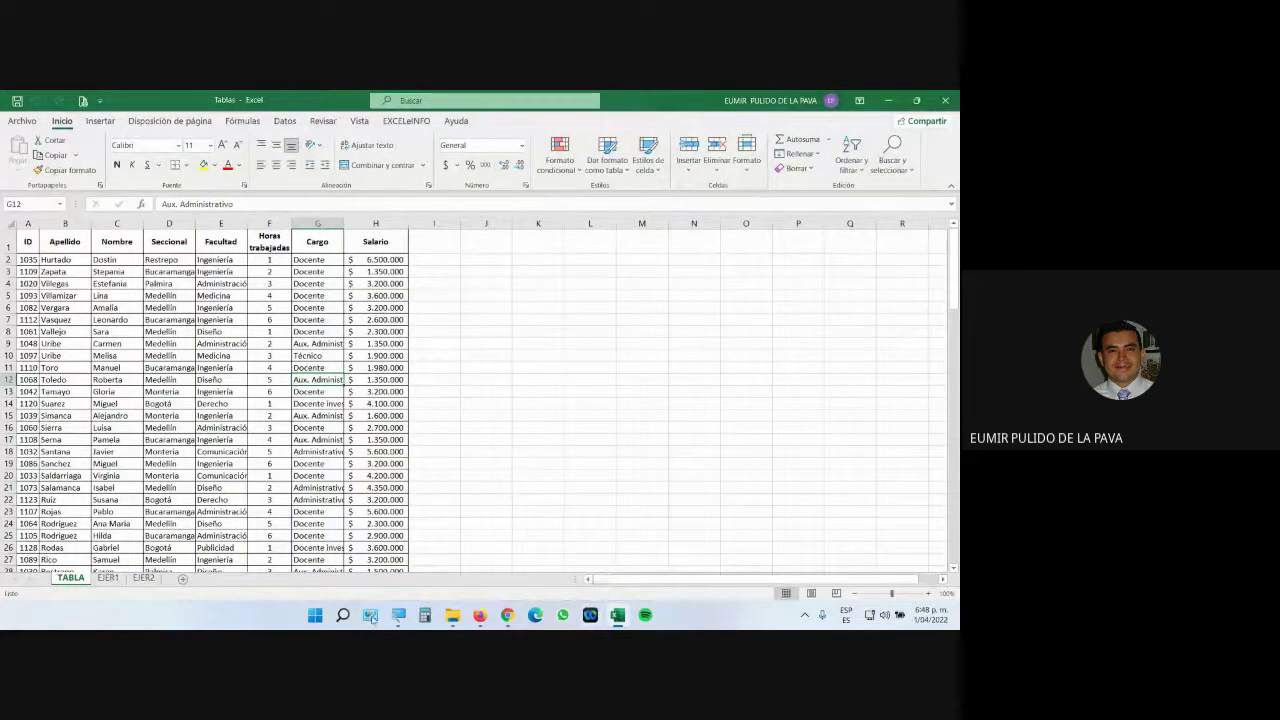
{"action": "left_click", "coordinate": [398, 614]}
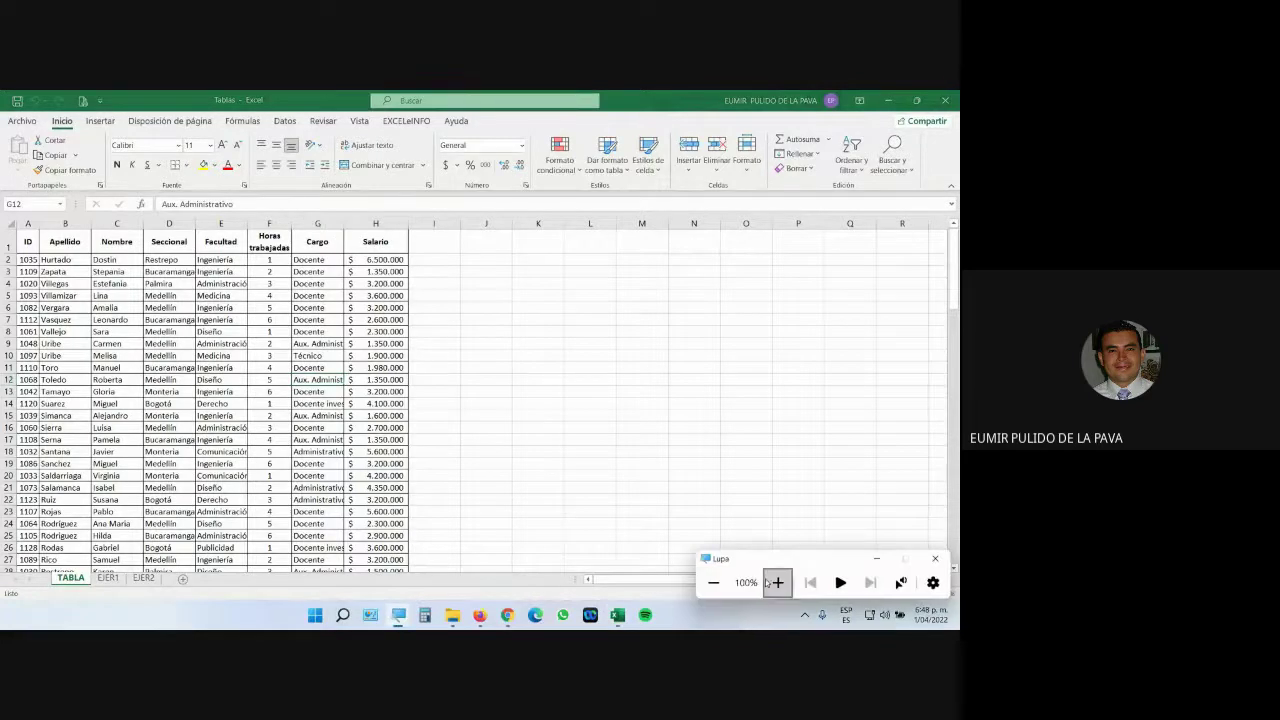
{"action": "left_click", "coordinate": [774, 582]}
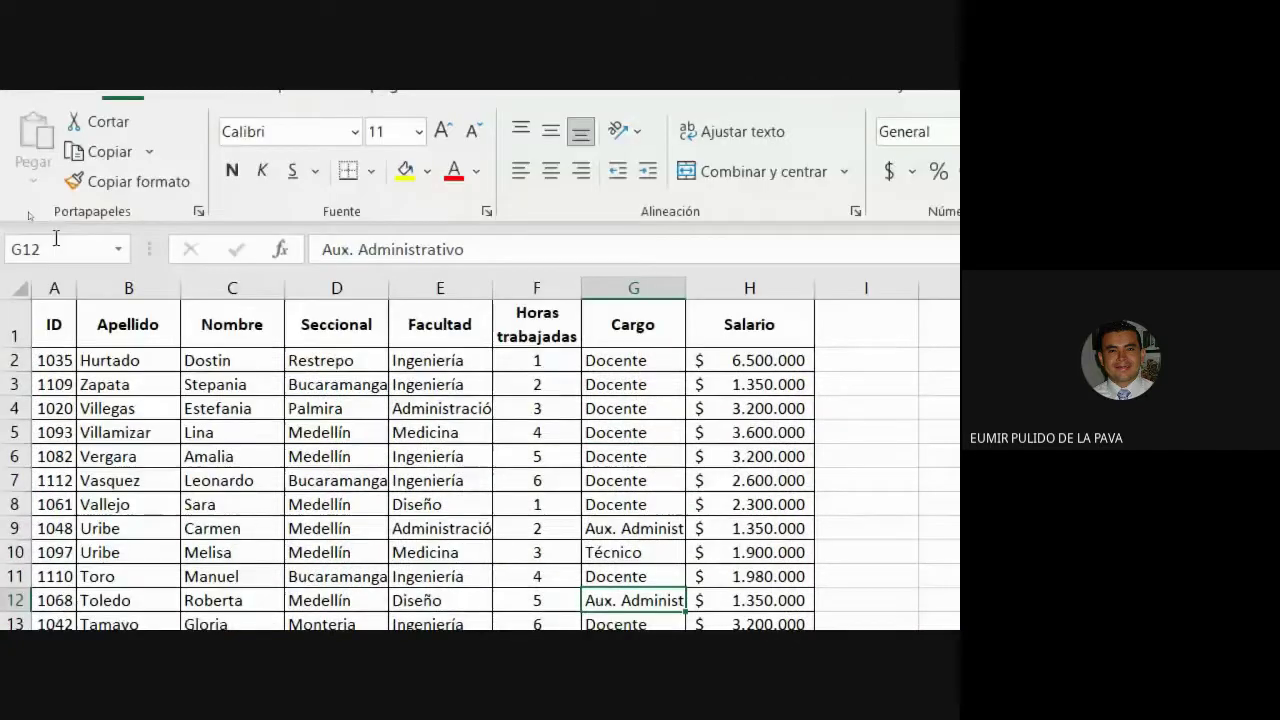
{"action": "left_click", "coordinate": [54, 288]}
{"action": "left_click", "coordinate": [110, 288]}
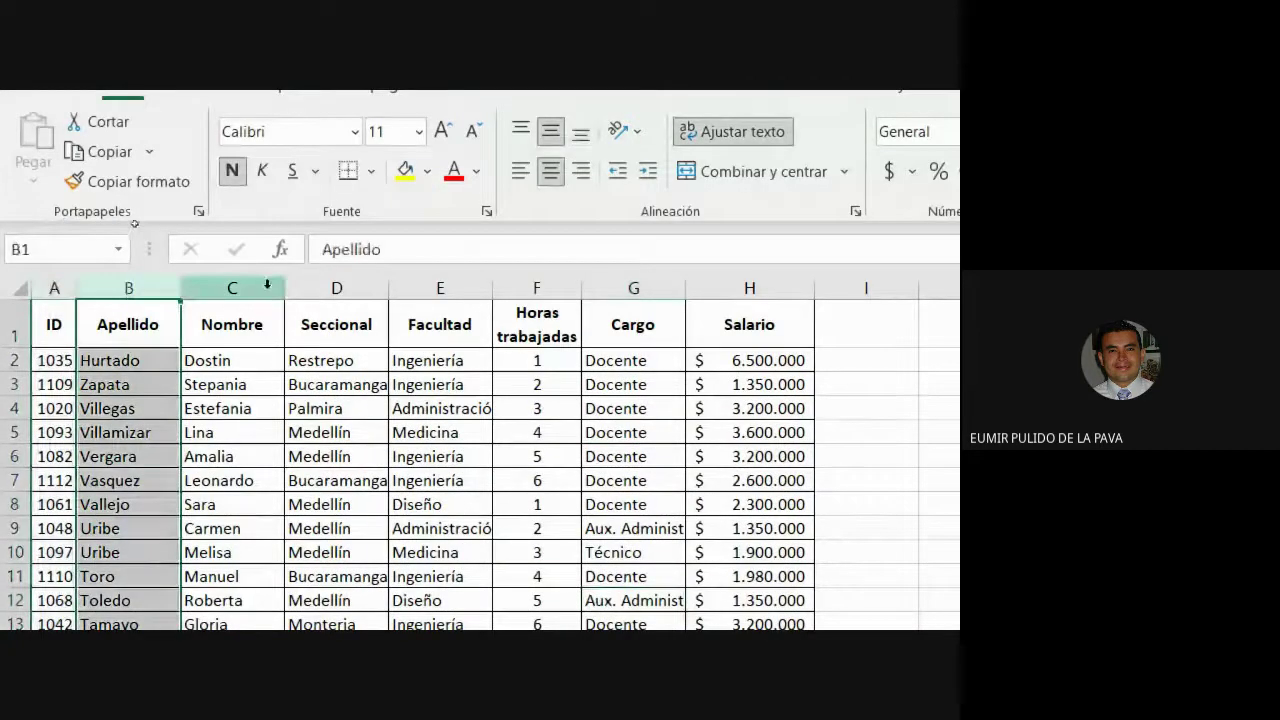
{"action": "left_click", "coordinate": [265, 288]}
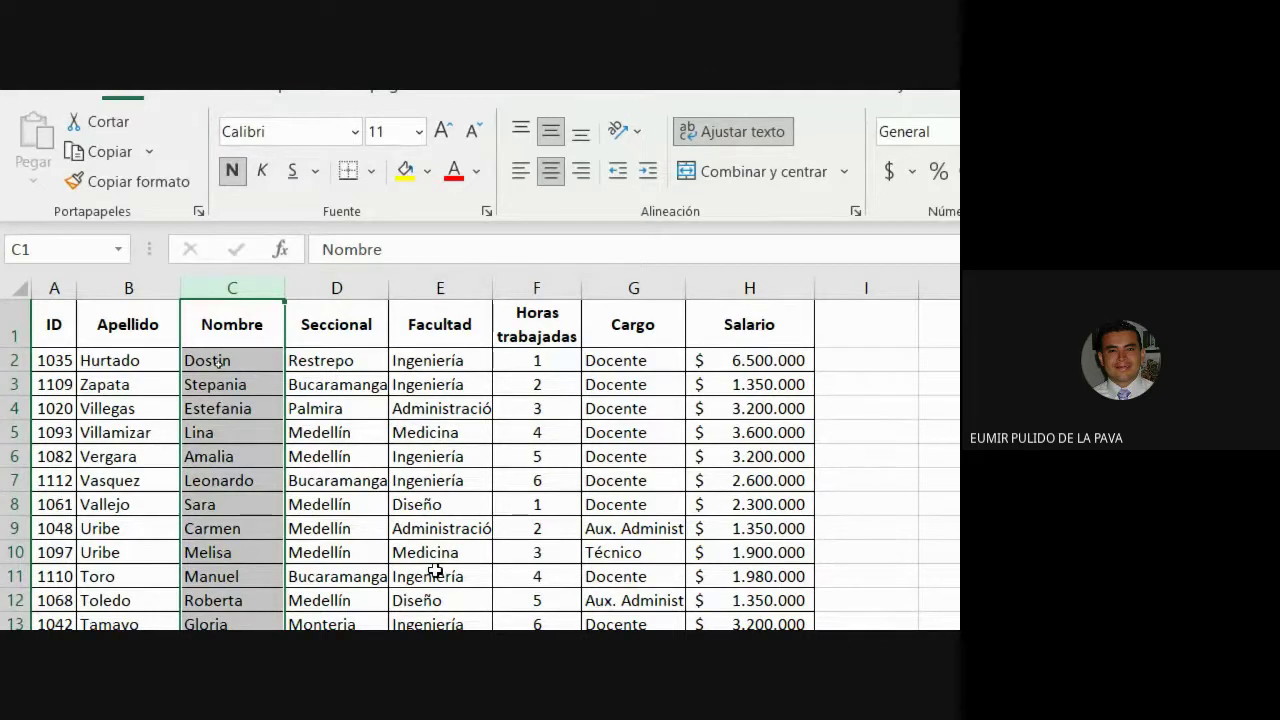
{"action": "scroll", "coordinate": [480, 360], "scroll_direction": "down", "scroll_amount": 1}
{"action": "left_click_drag", "start_coordinate": [45, 284], "coordinate": [762, 575]}
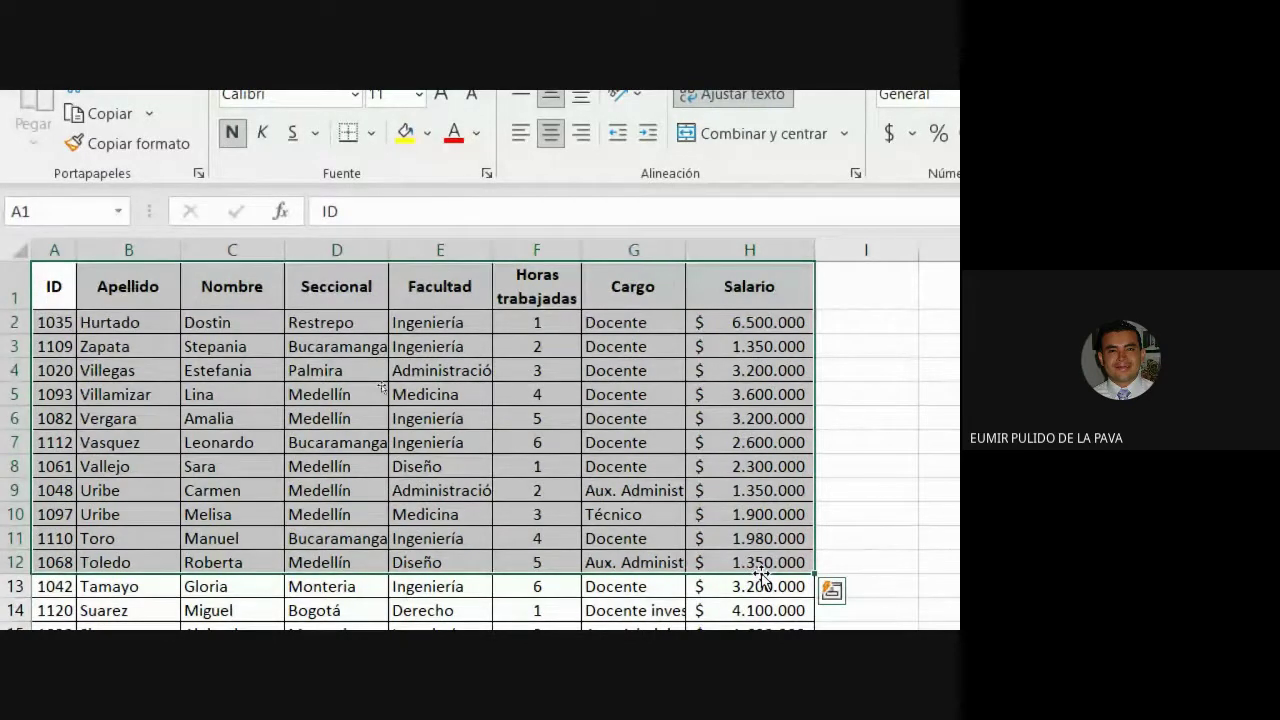
{"action": "scroll", "coordinate": [480, 360], "scroll_direction": "up", "scroll_amount": 3}
{"action": "scroll", "coordinate": [480, 360], "scroll_direction": "down", "scroll_amount": 5}
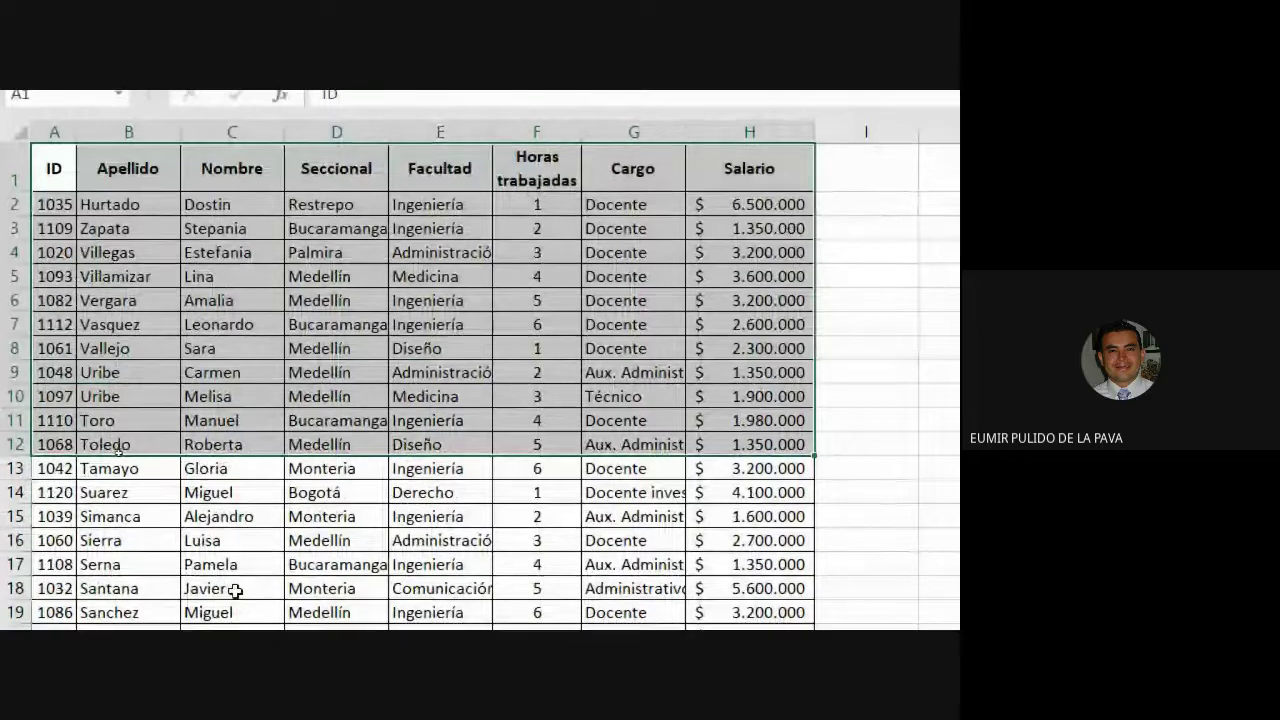
{"action": "left_click_drag", "start_coordinate": [57, 172], "coordinate": [727, 549]}
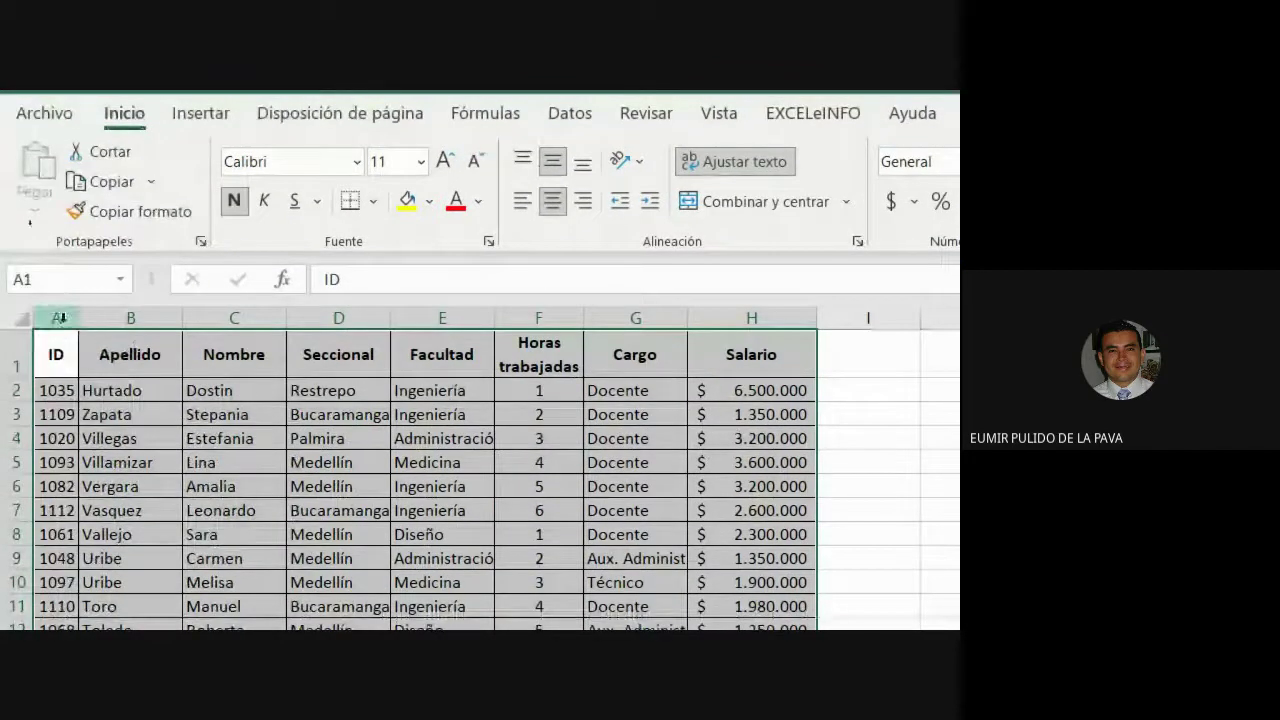
Select columns A–C, rows 1 and 3, and Horas trabajadas cells in rows 2 and 13.
{"action": "left_click", "coordinate": [58, 317]}
{"action": "left_click", "coordinate": [130, 317]}
{"action": "left_click", "coordinate": [234, 317]}
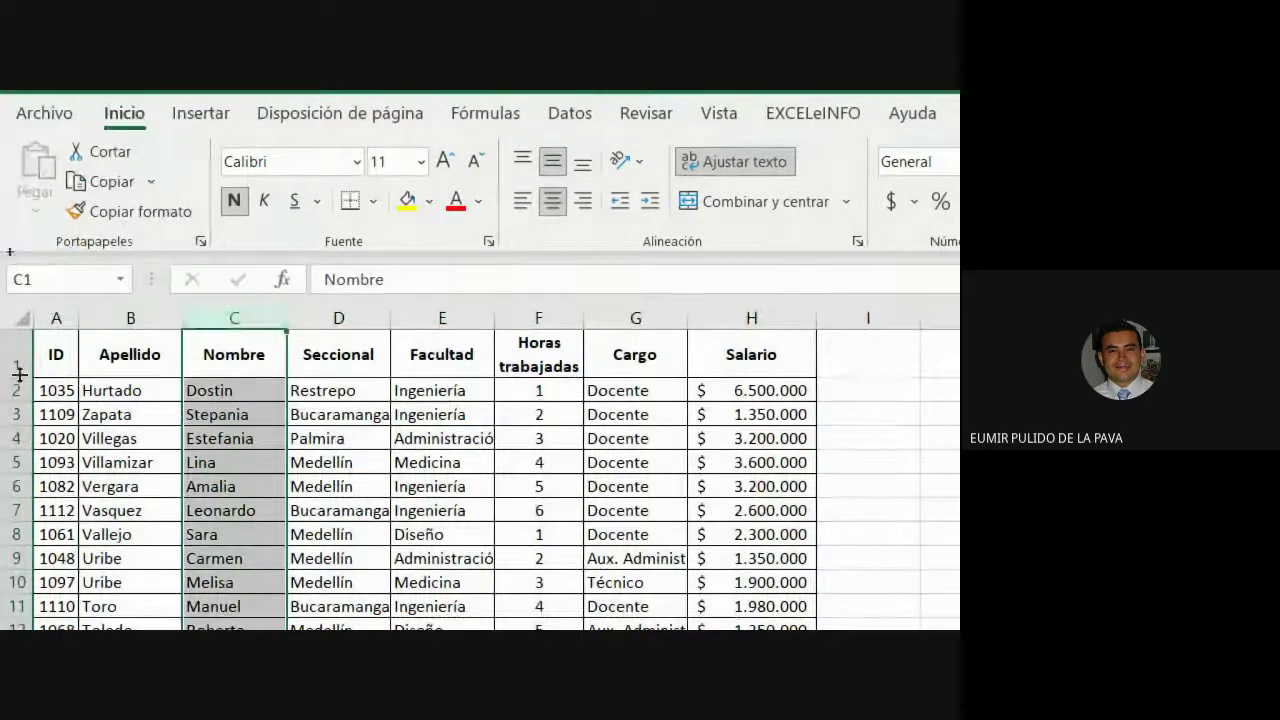
{"action": "left_click", "coordinate": [19, 368]}
{"action": "left_click", "coordinate": [17, 414]}
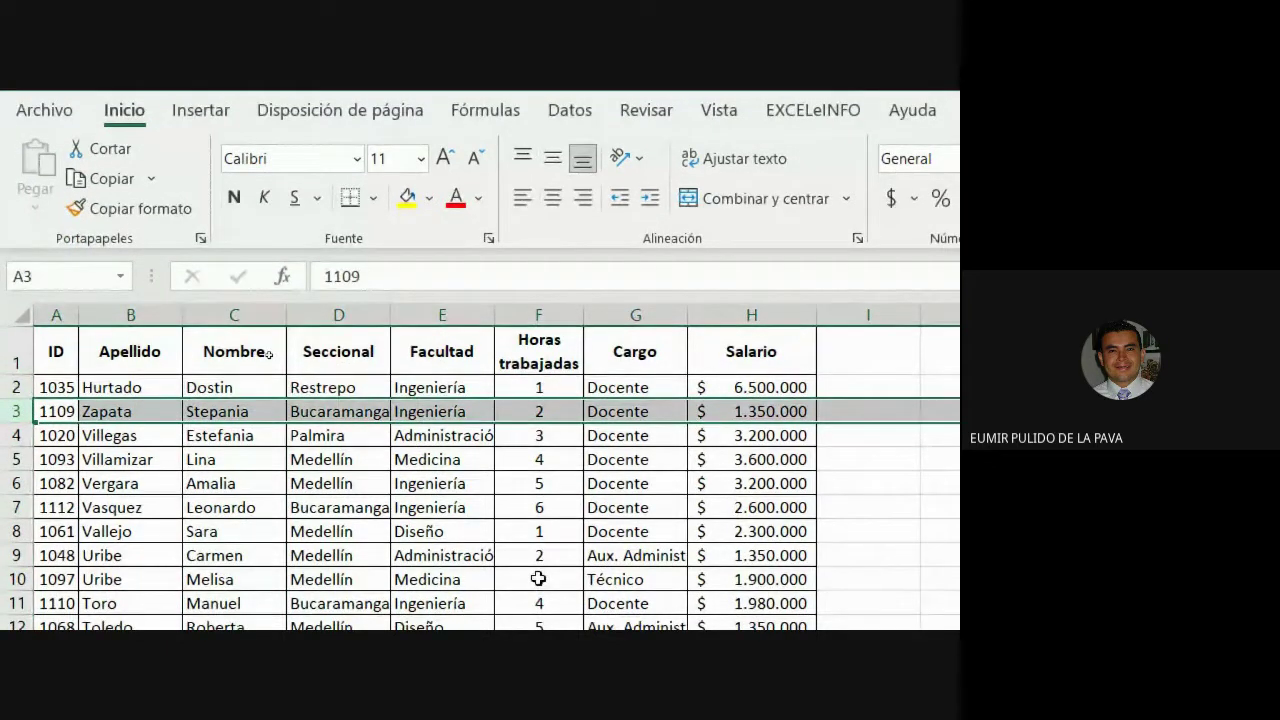
{"action": "left_click", "coordinate": [556, 387]}
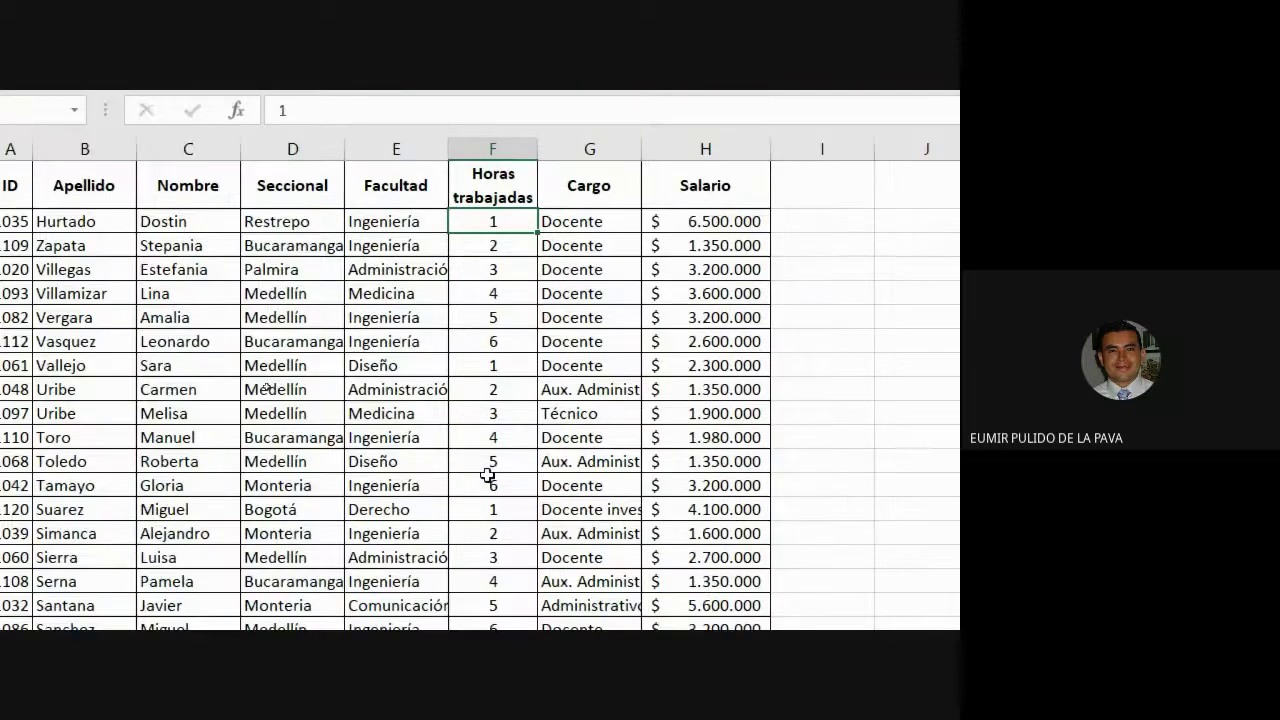
{"action": "left_click", "coordinate": [254, 531]}
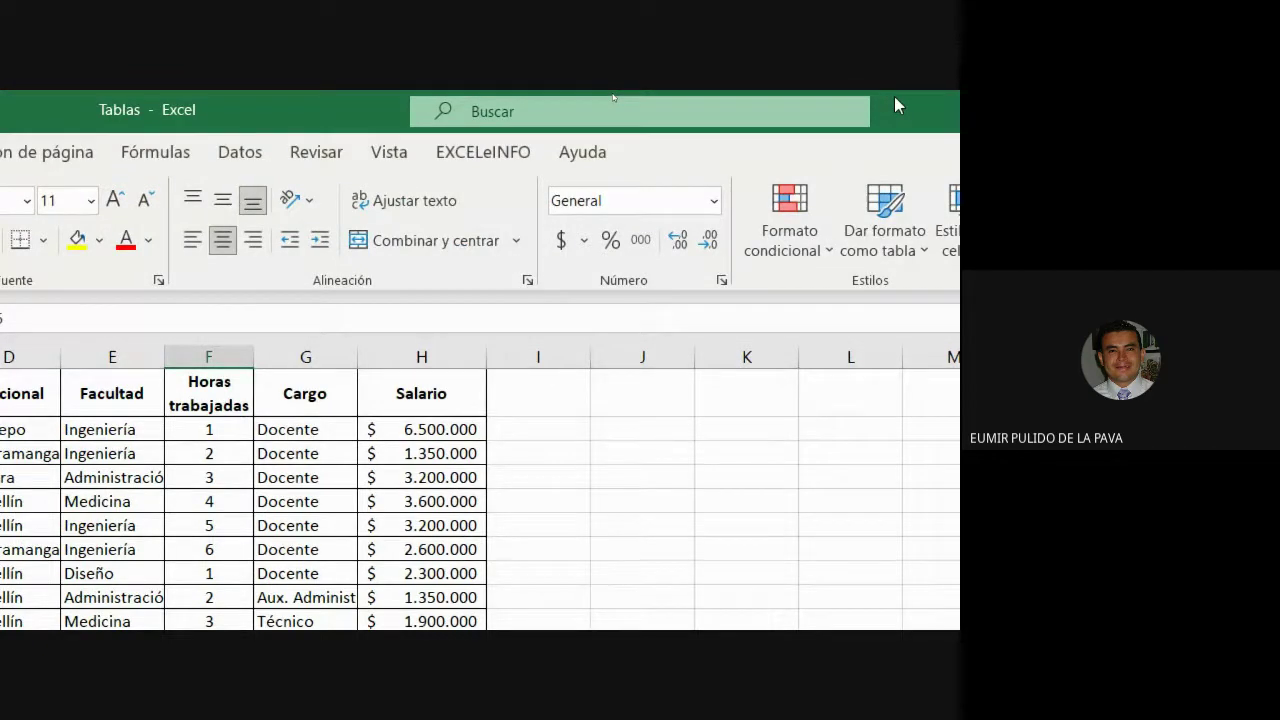
Select the header and first twelve employee rows, then a data cell, and show the Insertar commands.
{"action": "left_click_drag", "start_coordinate": [894, 96], "coordinate": [1157, 96]}
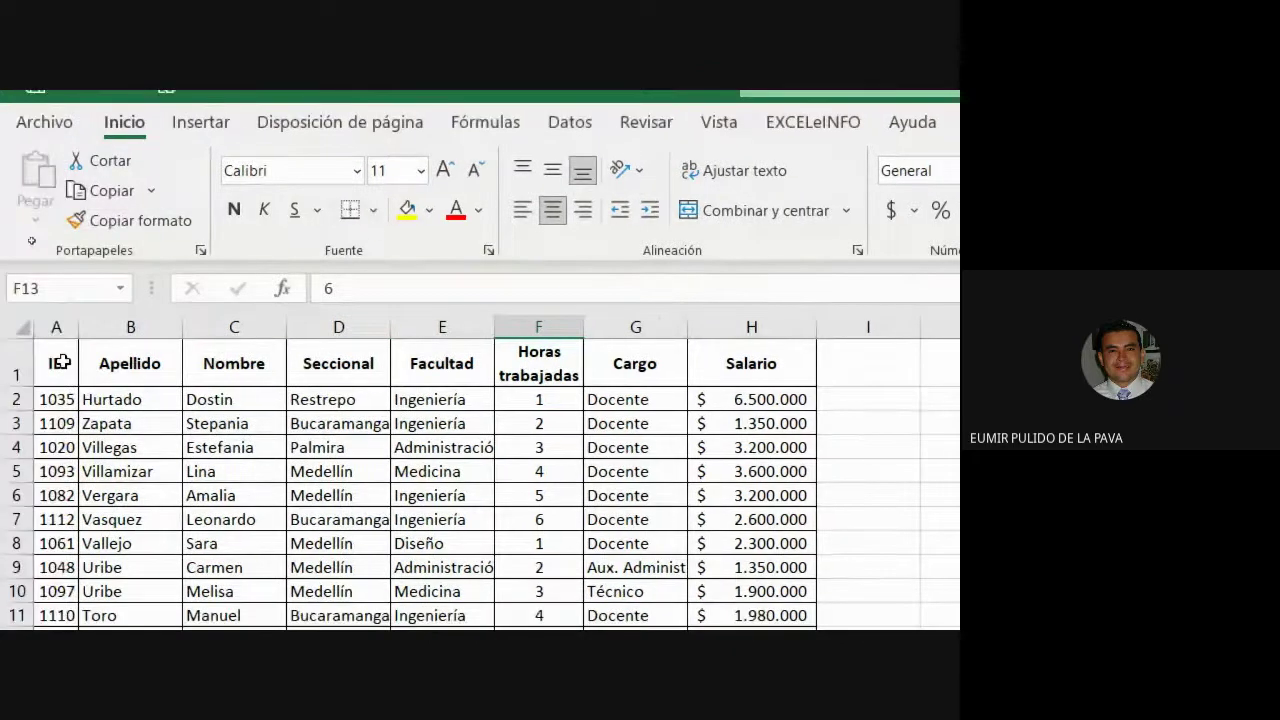
{"action": "left_click_drag", "start_coordinate": [54, 360], "coordinate": [625, 547]}
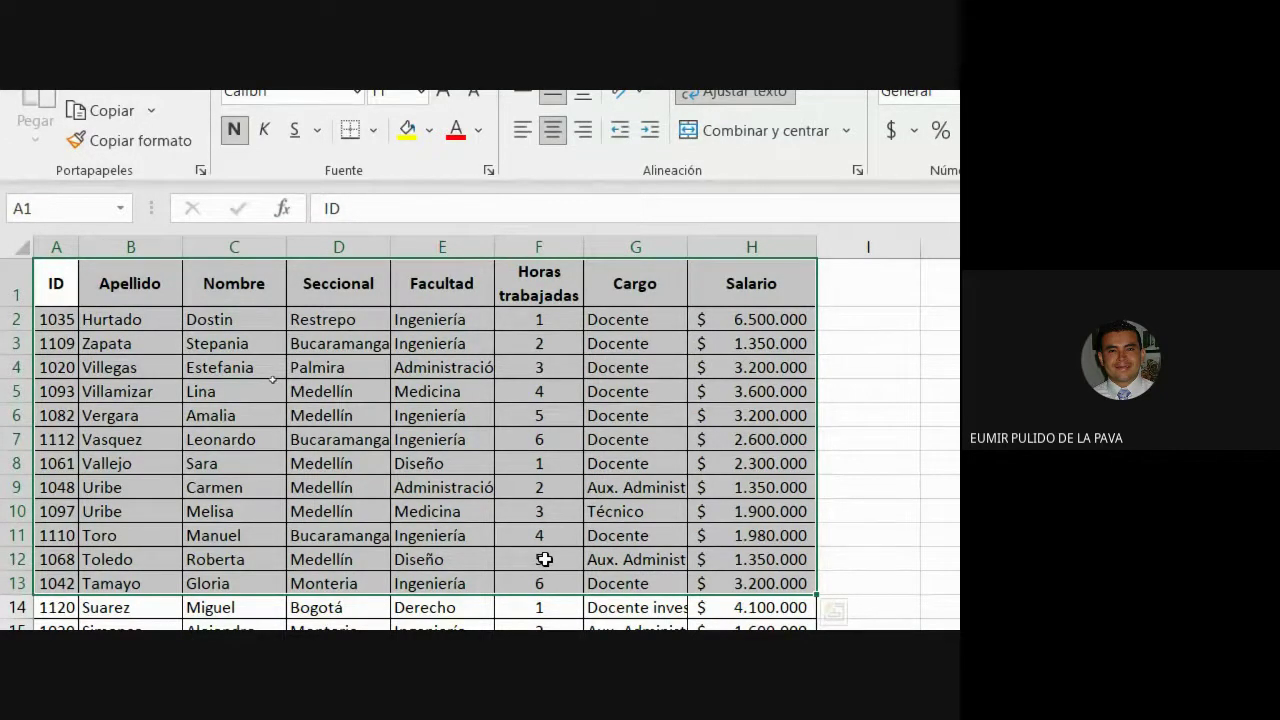
{"action": "left_click", "coordinate": [544, 559]}
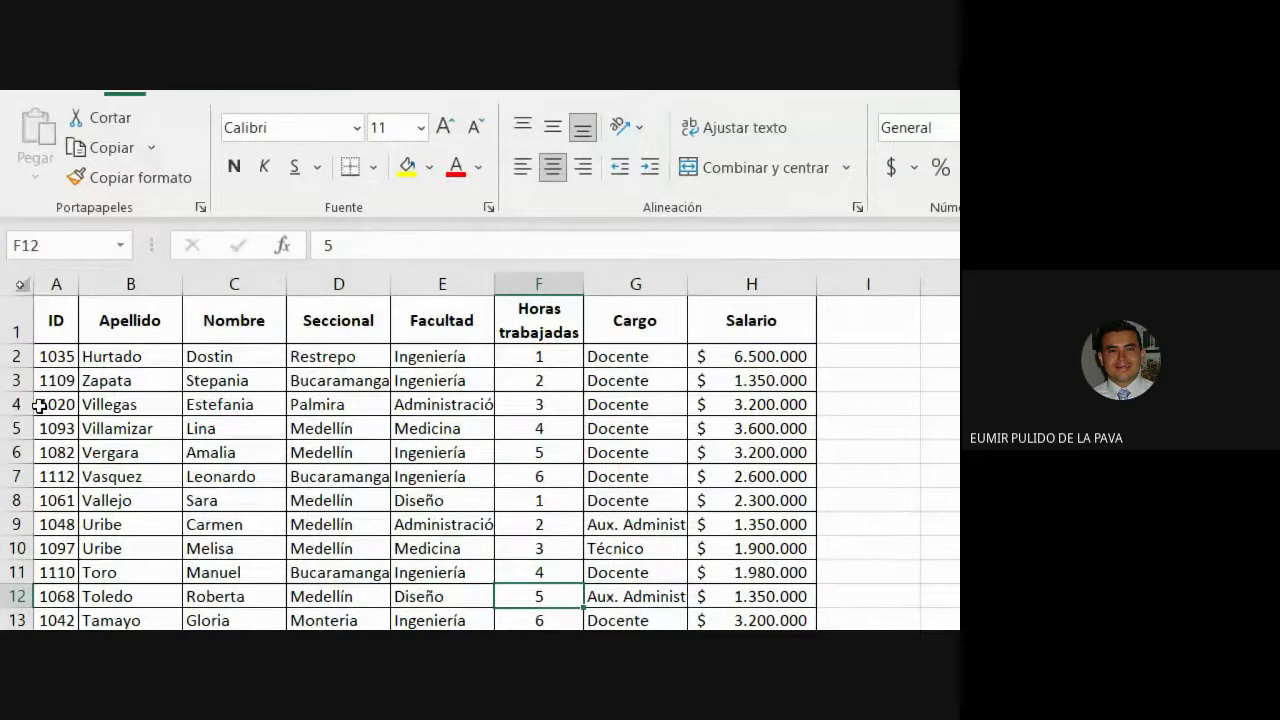
{"action": "left_click", "coordinate": [468, 479]}
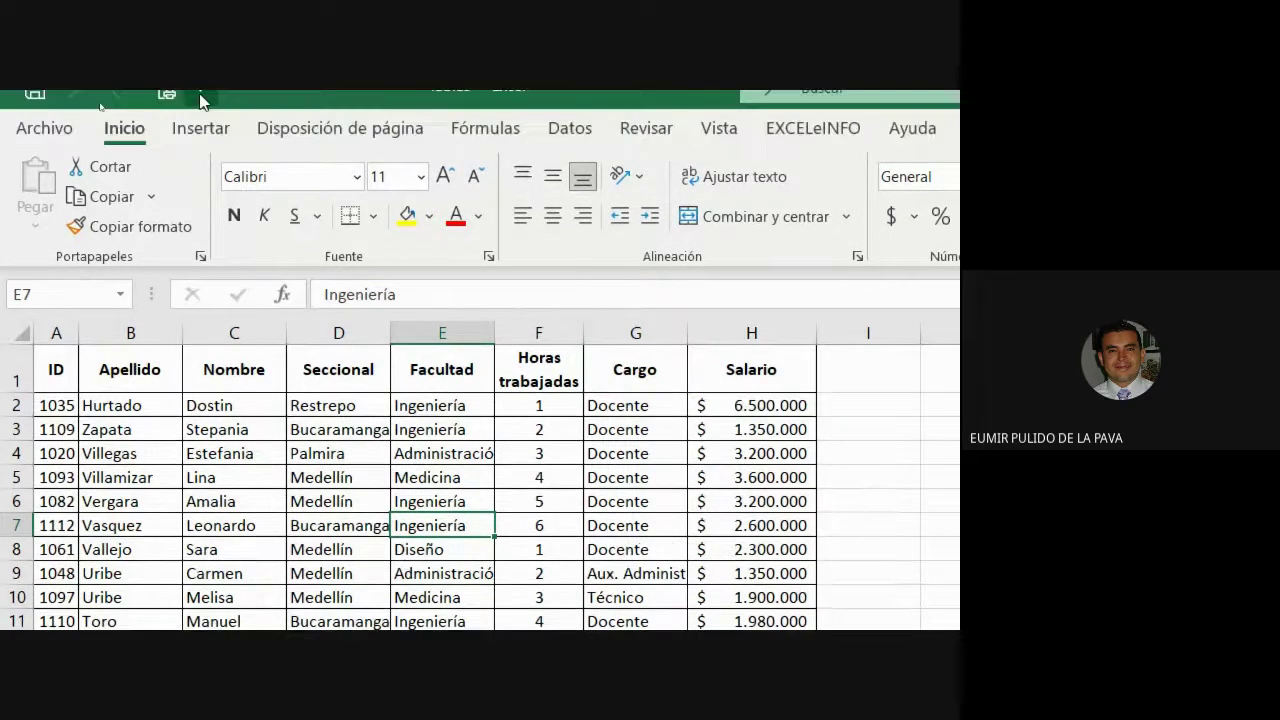
{"action": "left_click", "coordinate": [201, 150]}
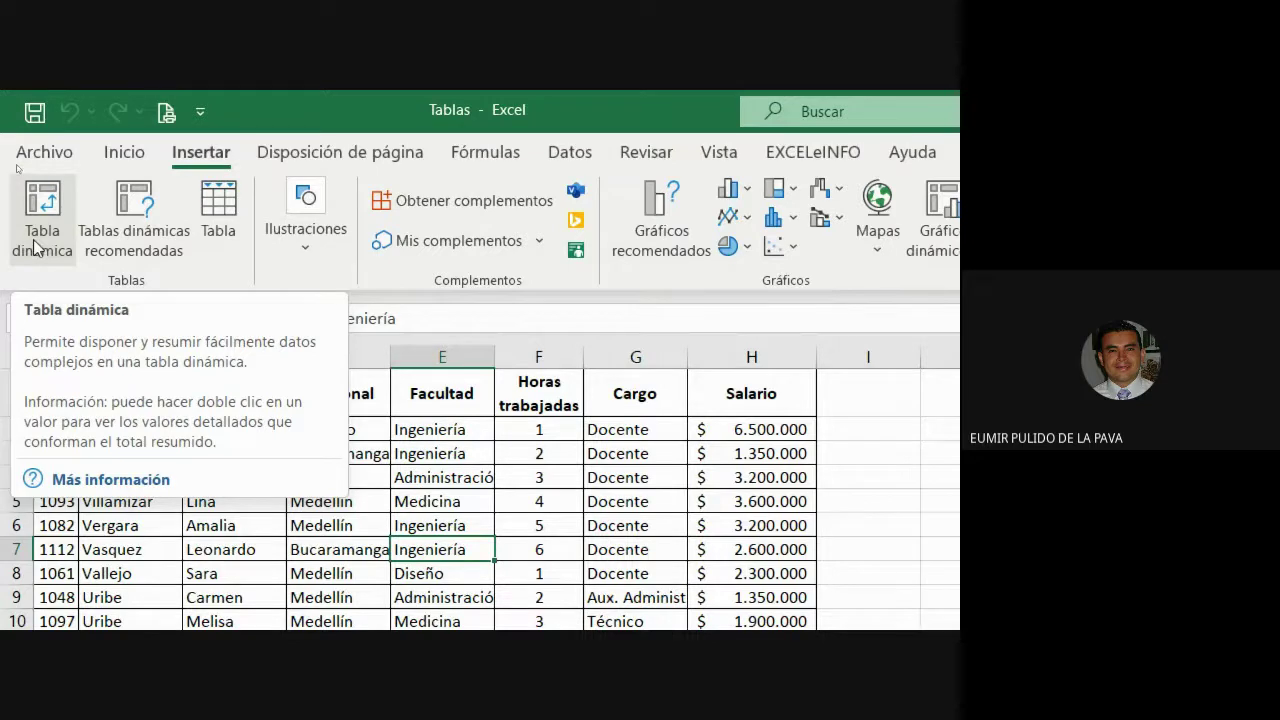
Start a table from the employee data range $A$1:$H$115 with headers, via Insertar > Tabla.
{"action": "left_click", "coordinate": [229, 238]}
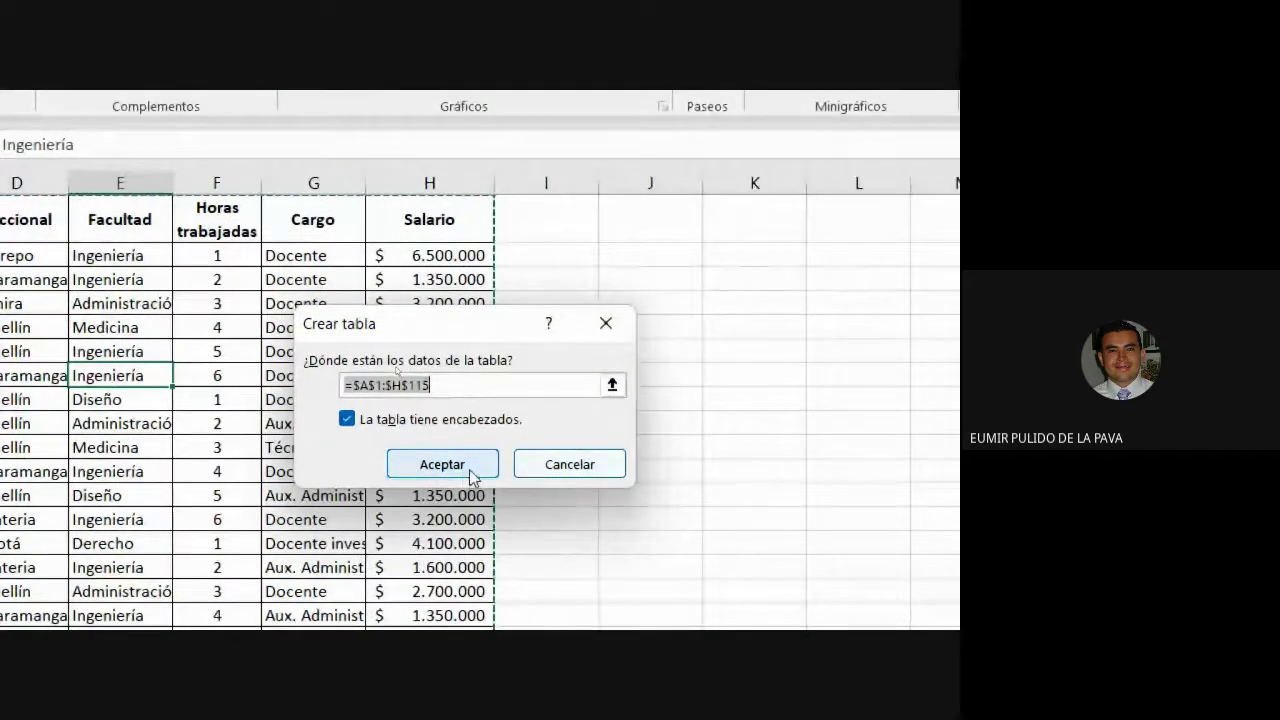
Confirm the table creation and select a cell in the Horas column.
{"action": "left_click", "coordinate": [469, 469]}
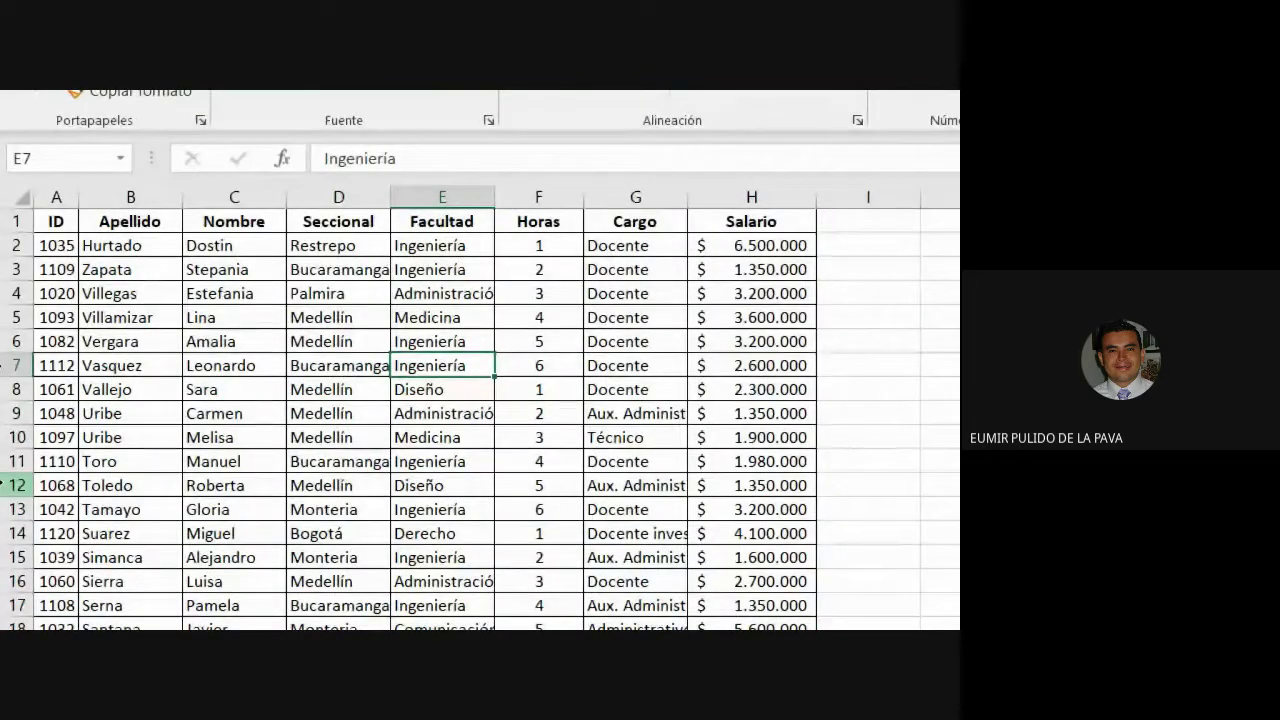
{"action": "left_click", "coordinate": [547, 418]}
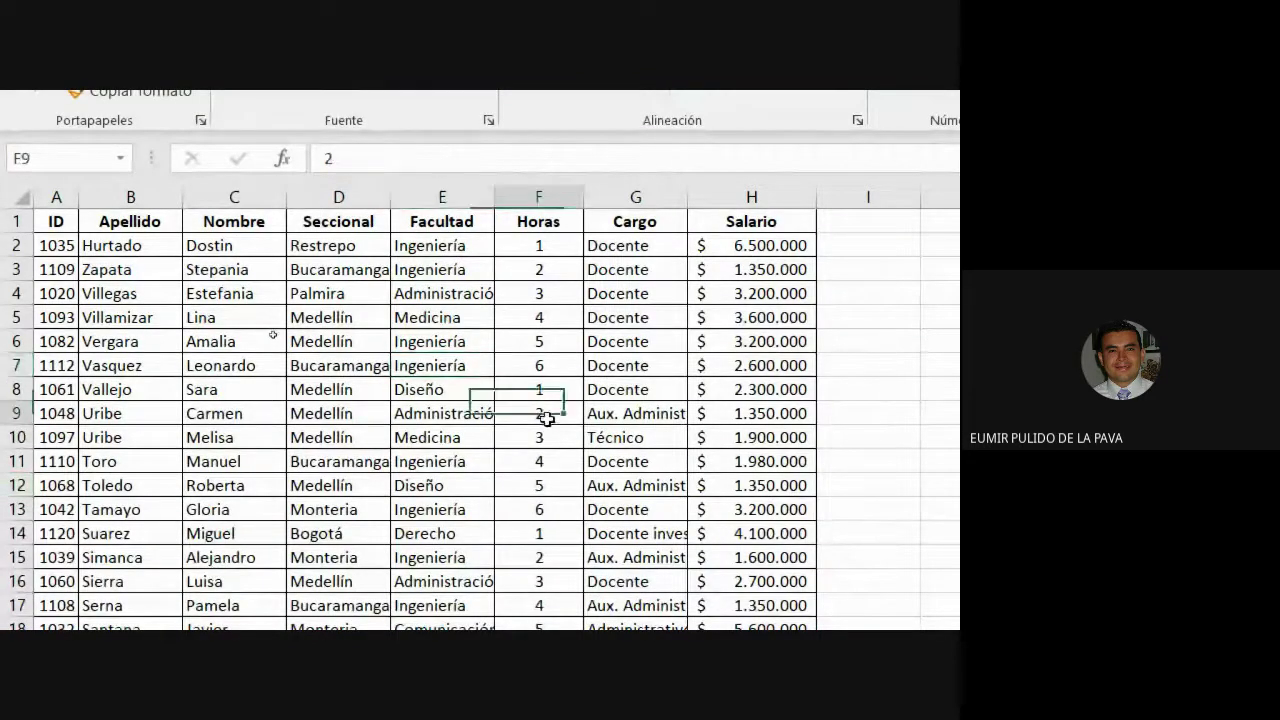
{"action": "left_click_drag", "start_coordinate": [547, 418], "coordinate": [547, 418]}
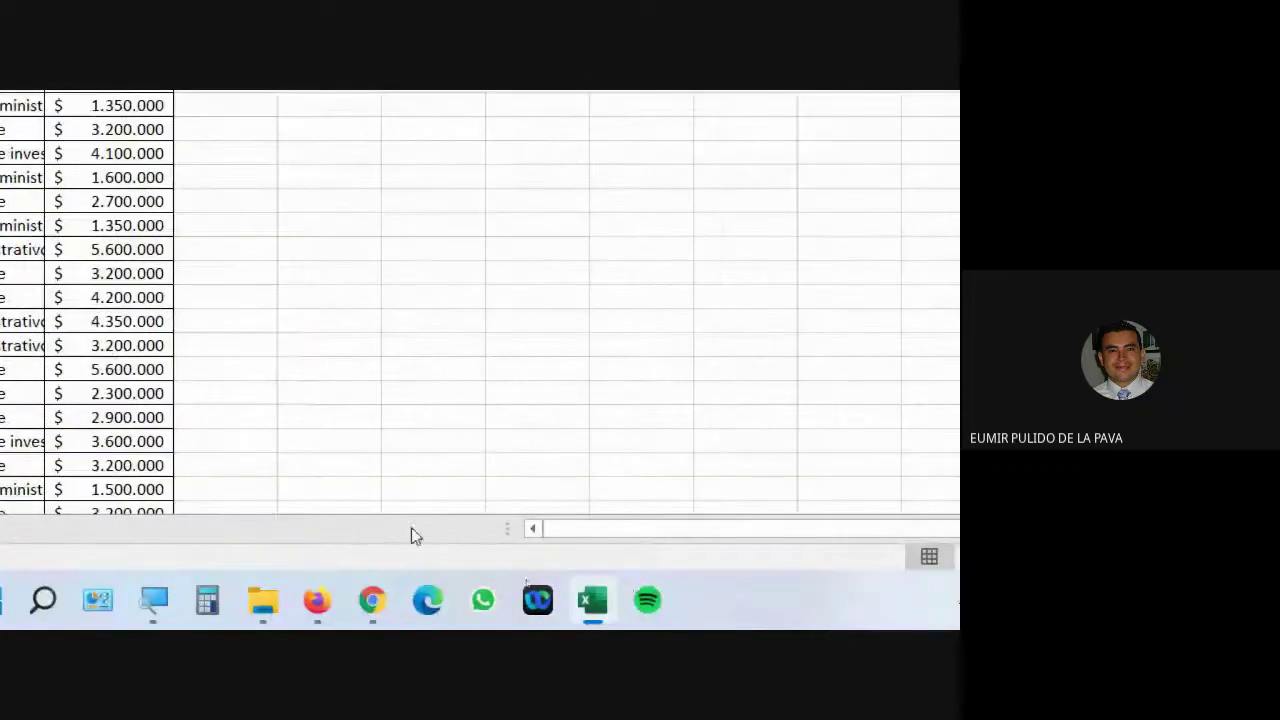
Admit the waiting caller in Google Meet, then reopen Crear tabla for $A$1:$H$115 in Excel.
{"action": "mouse_move", "coordinate": [372, 612]}
{"action": "left_click", "coordinate": [287, 501]}
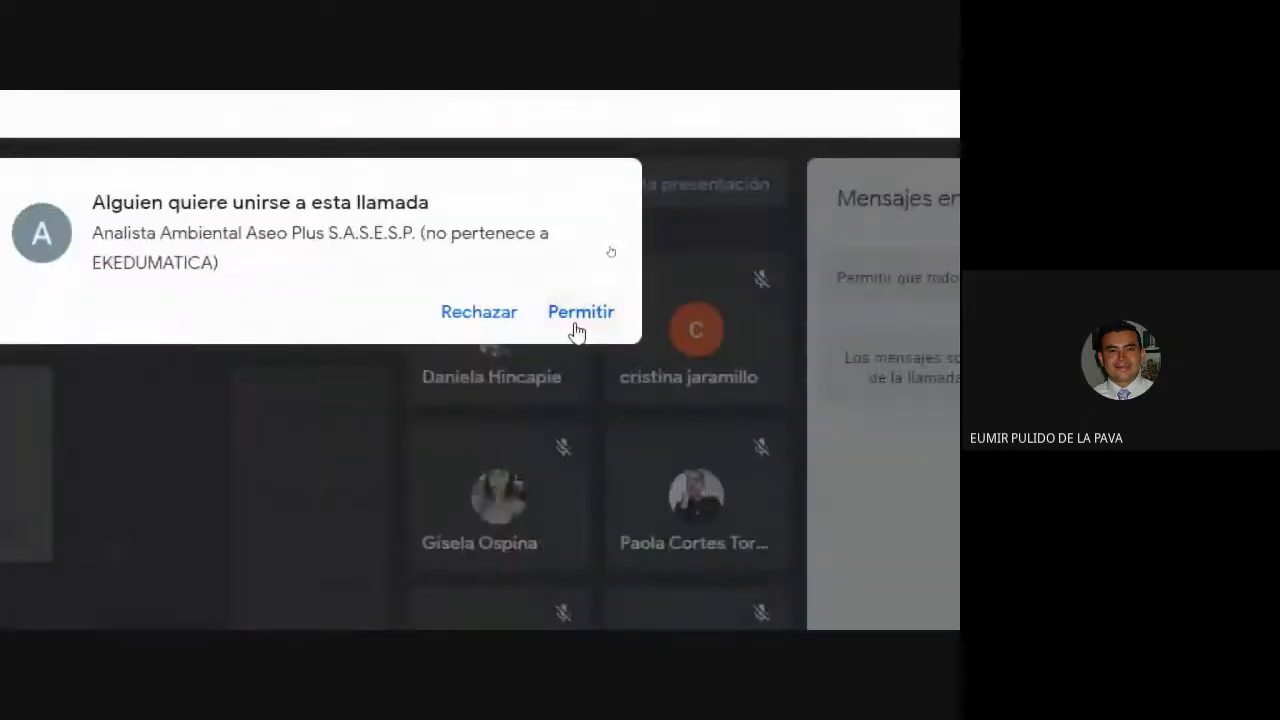
{"action": "left_click", "coordinate": [575, 315]}
{"action": "left_click", "coordinate": [309, 603]}
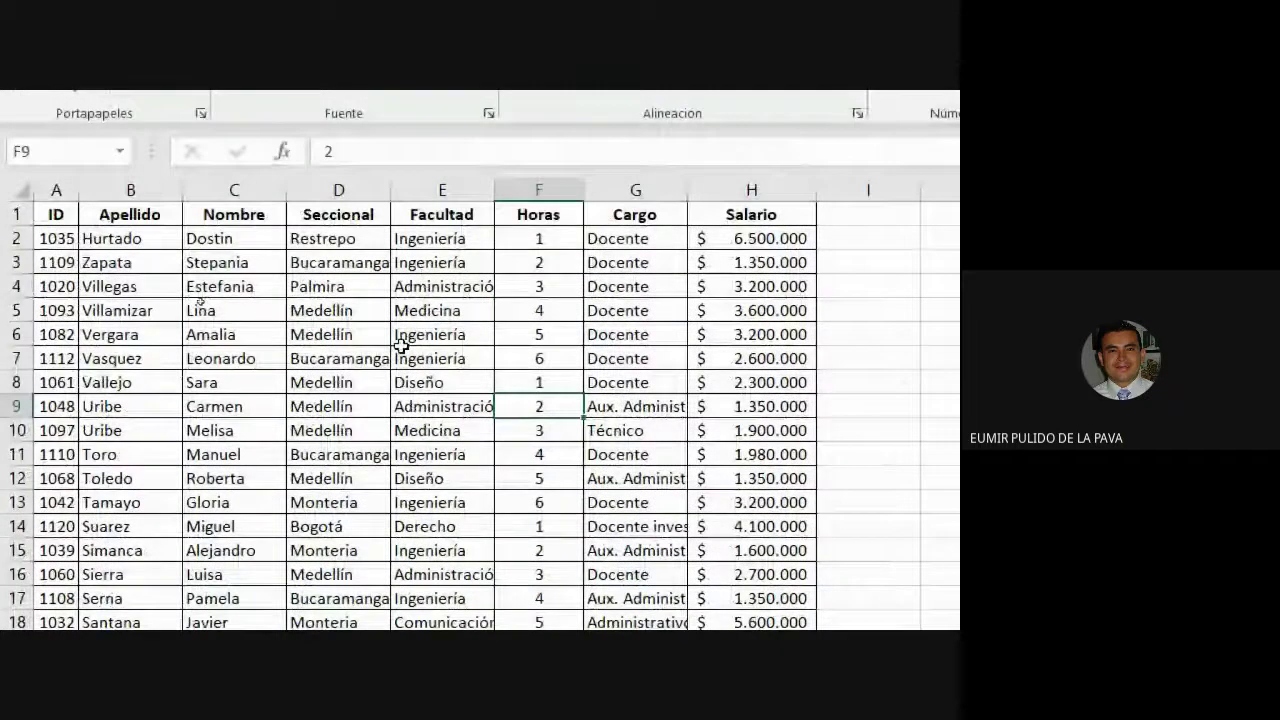
{"action": "key", "text": "ctrl+t"}
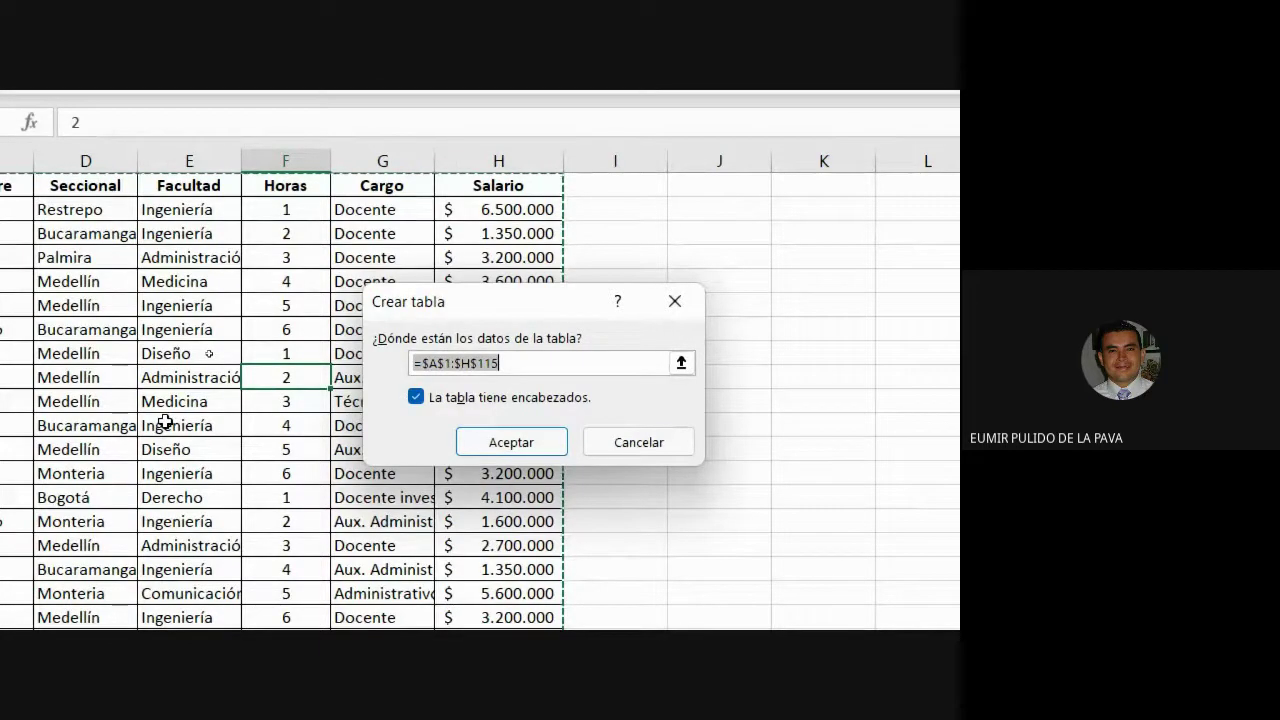
Accept the table for $A$1:$H$115, select cell E11, then revert it to a plain range.
{"action": "key", "text": "Return"}
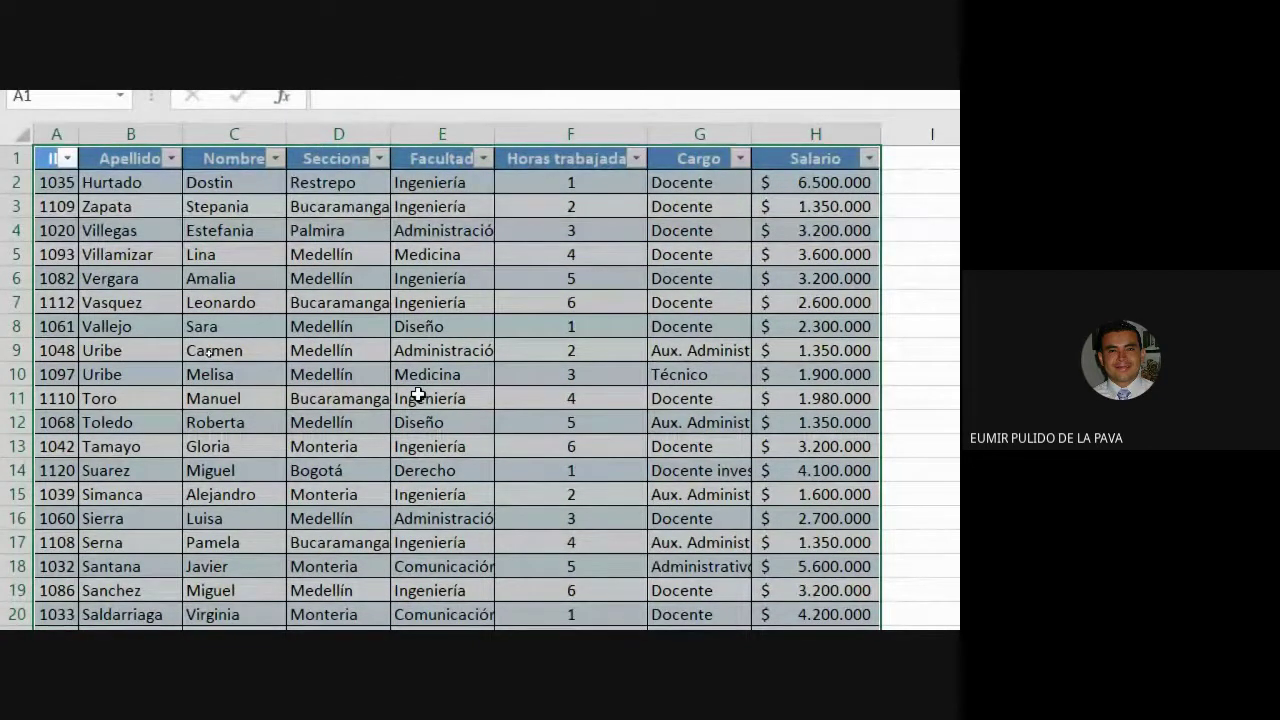
{"action": "left_click", "coordinate": [418, 396]}
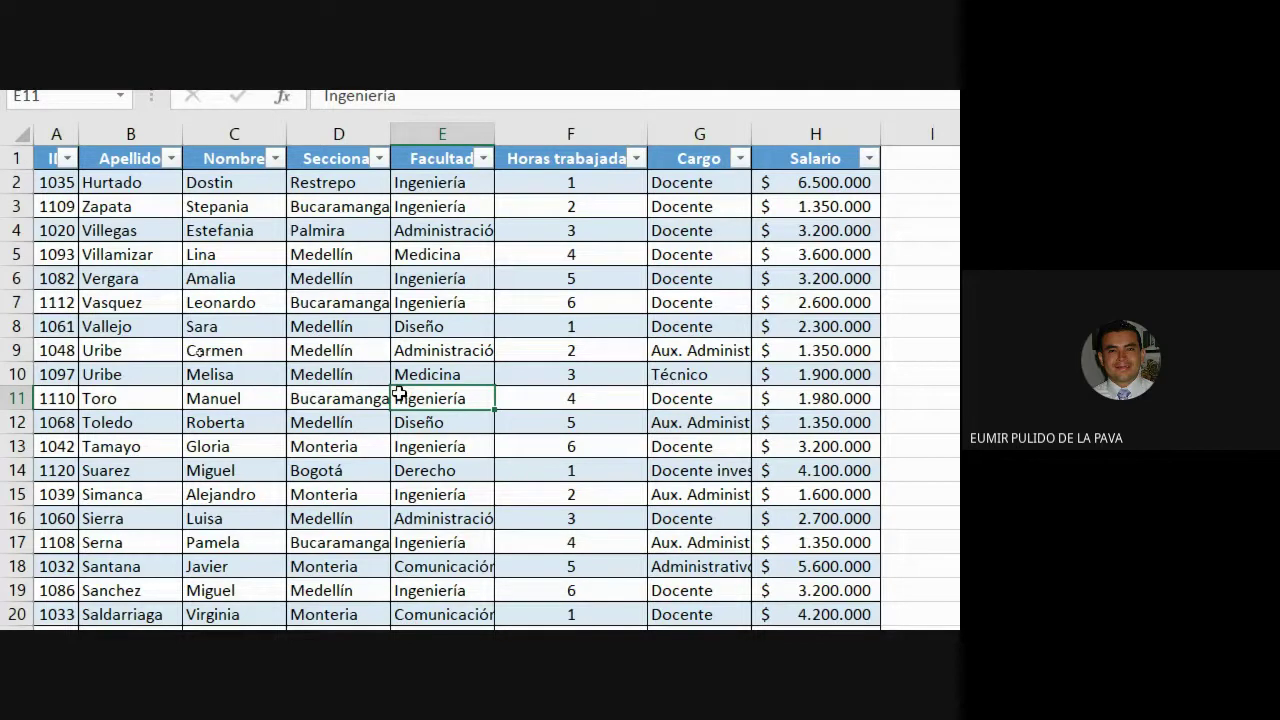
{"action": "key", "text": "ctrl+a"}
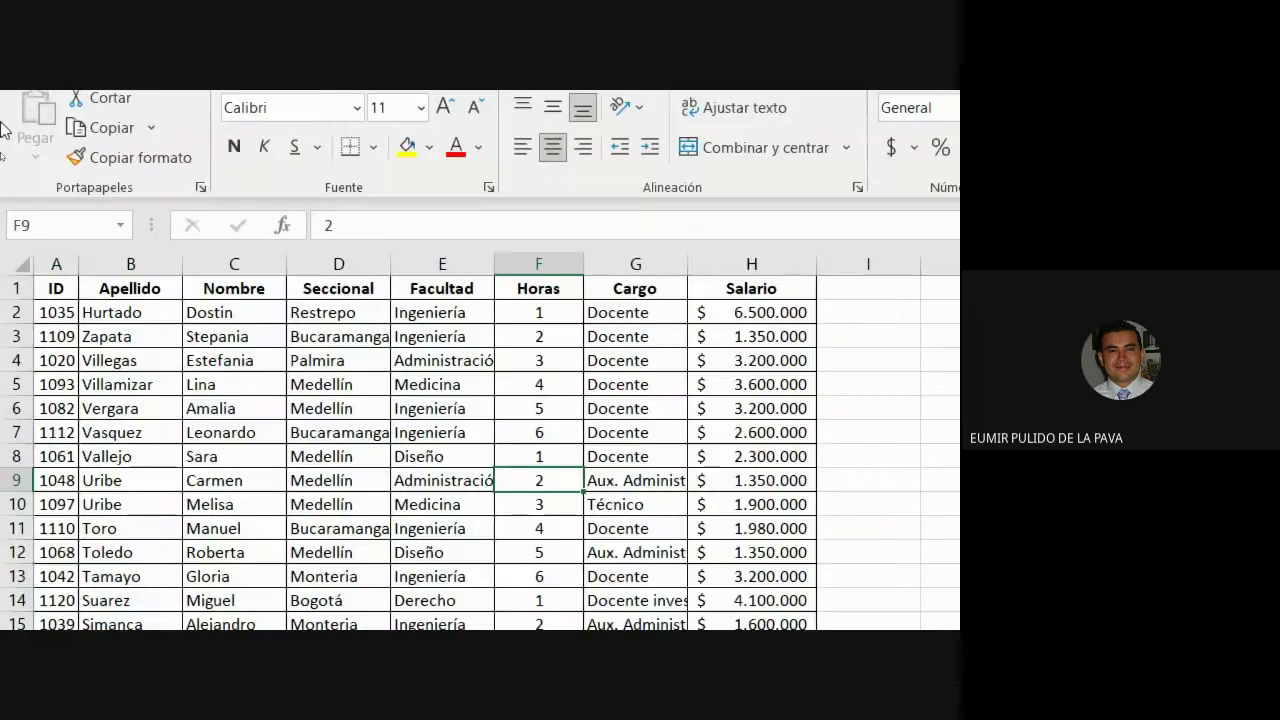
Show the Insertar ribbon and reset the screen Magnifier to 100%.
{"action": "left_click", "coordinate": [201, 59]}
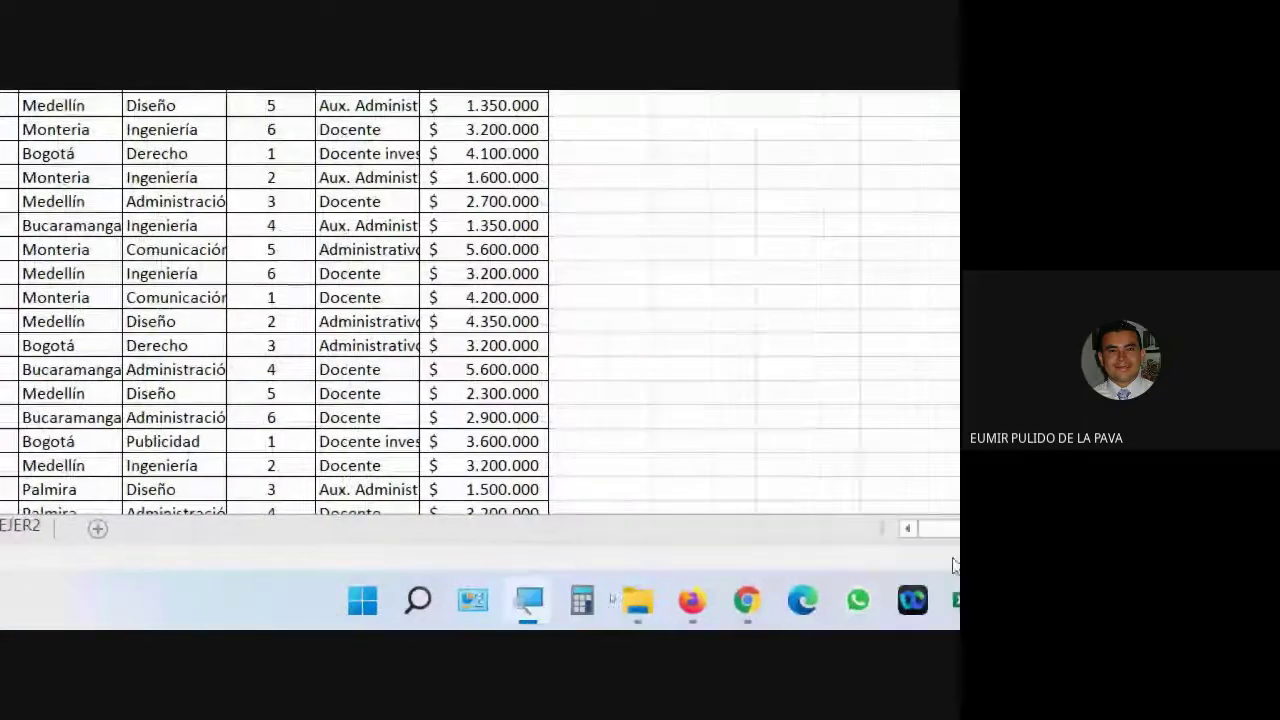
{"action": "left_click", "coordinate": [597, 600]}
{"action": "left_click", "coordinate": [573, 562]}
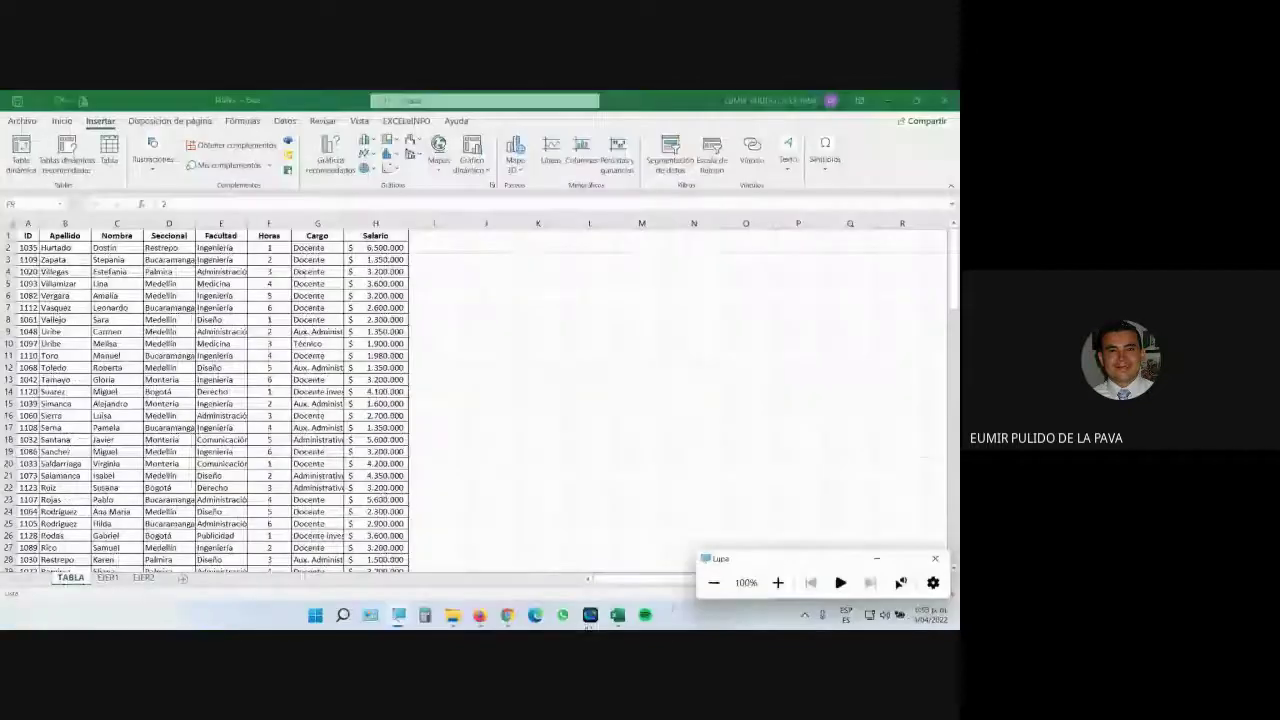
Check the Google Meet call, then return to the Tablas workbook in Excel.
{"action": "mouse_move", "coordinate": [507, 613]}
{"action": "left_click", "coordinate": [486, 563]}
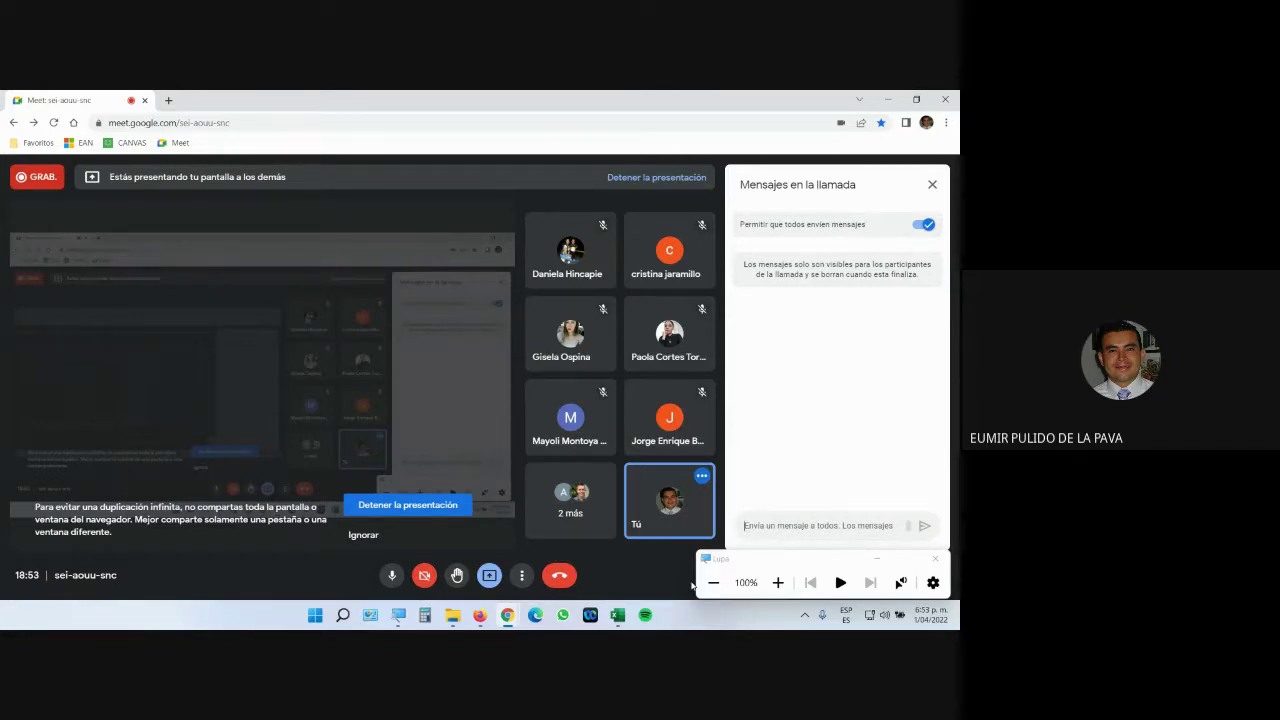
{"action": "left_click", "coordinate": [617, 615]}
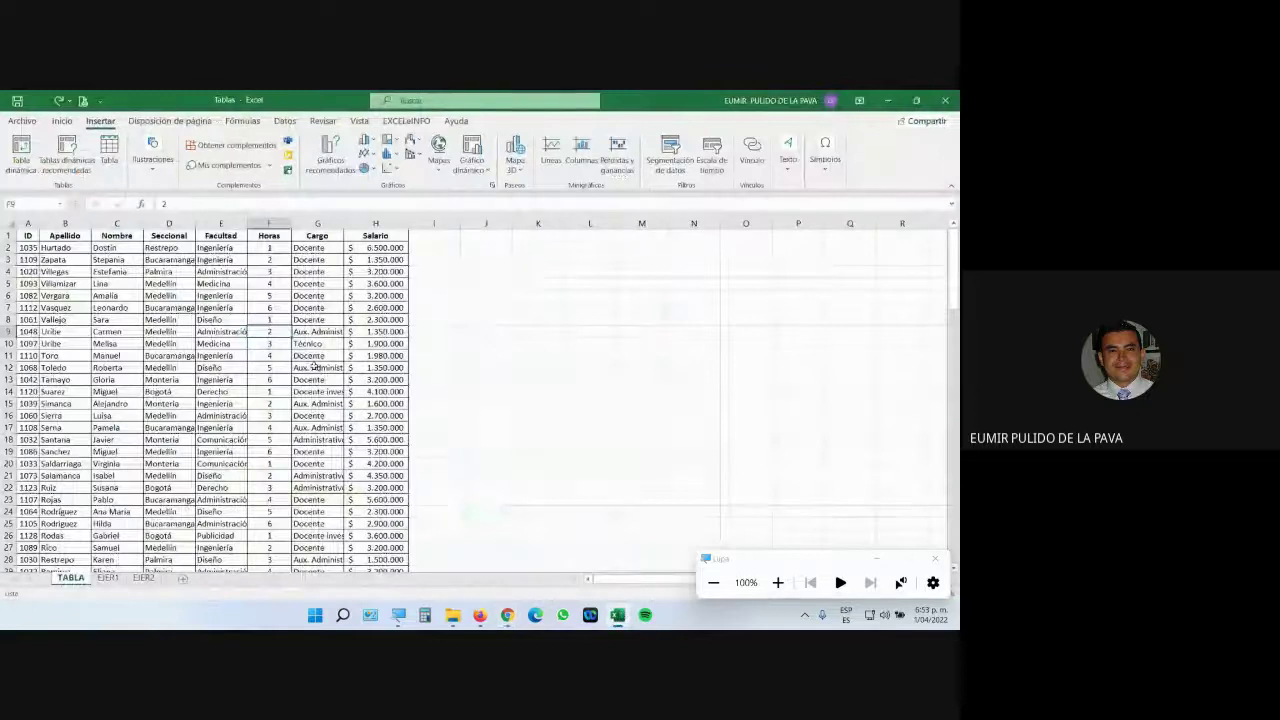
Recreate the employee table with Ctrl+T and select a cell in Horas trabajadas.
{"action": "key", "text": "ctrl+t"}
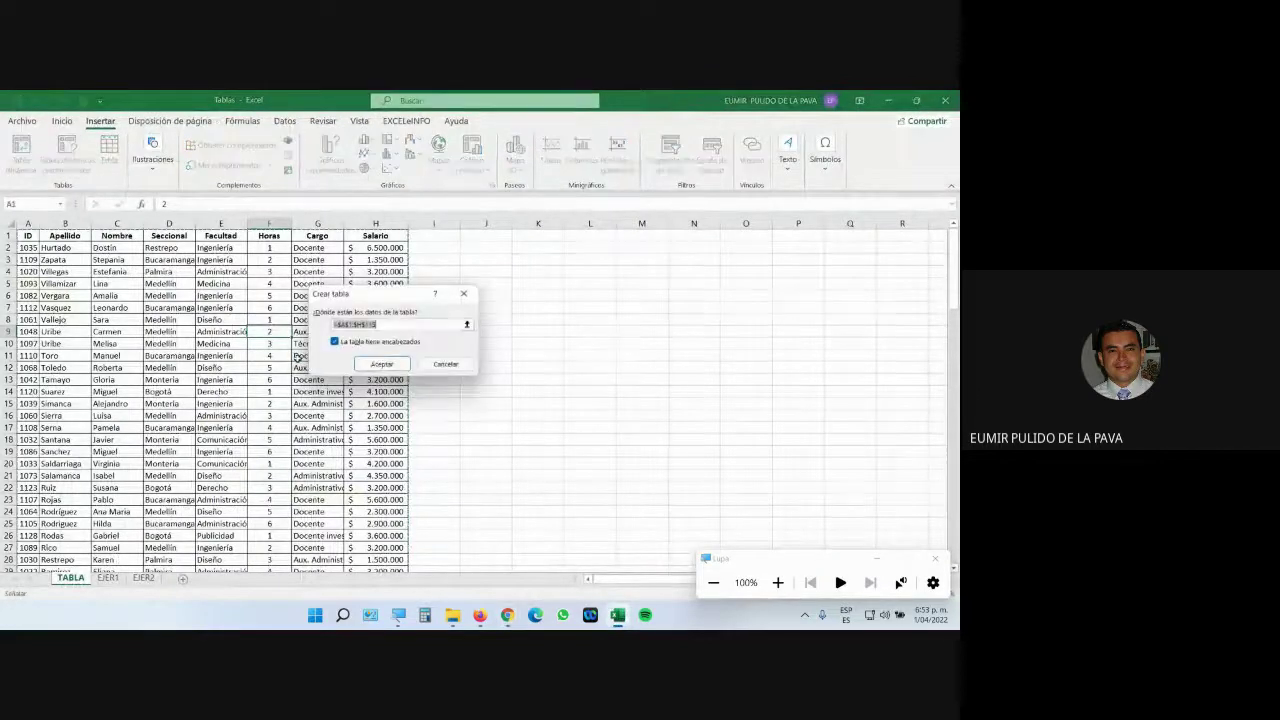
{"action": "key", "text": "Return"}
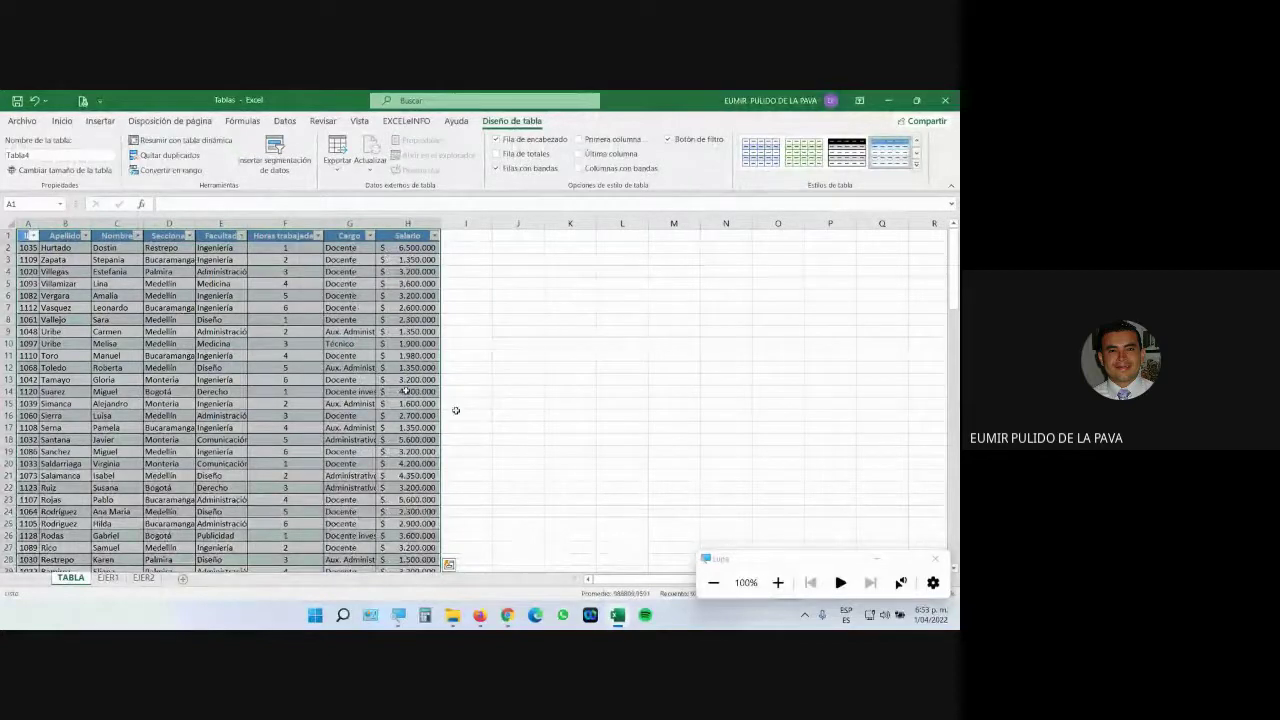
{"action": "left_click", "coordinate": [778, 582]}
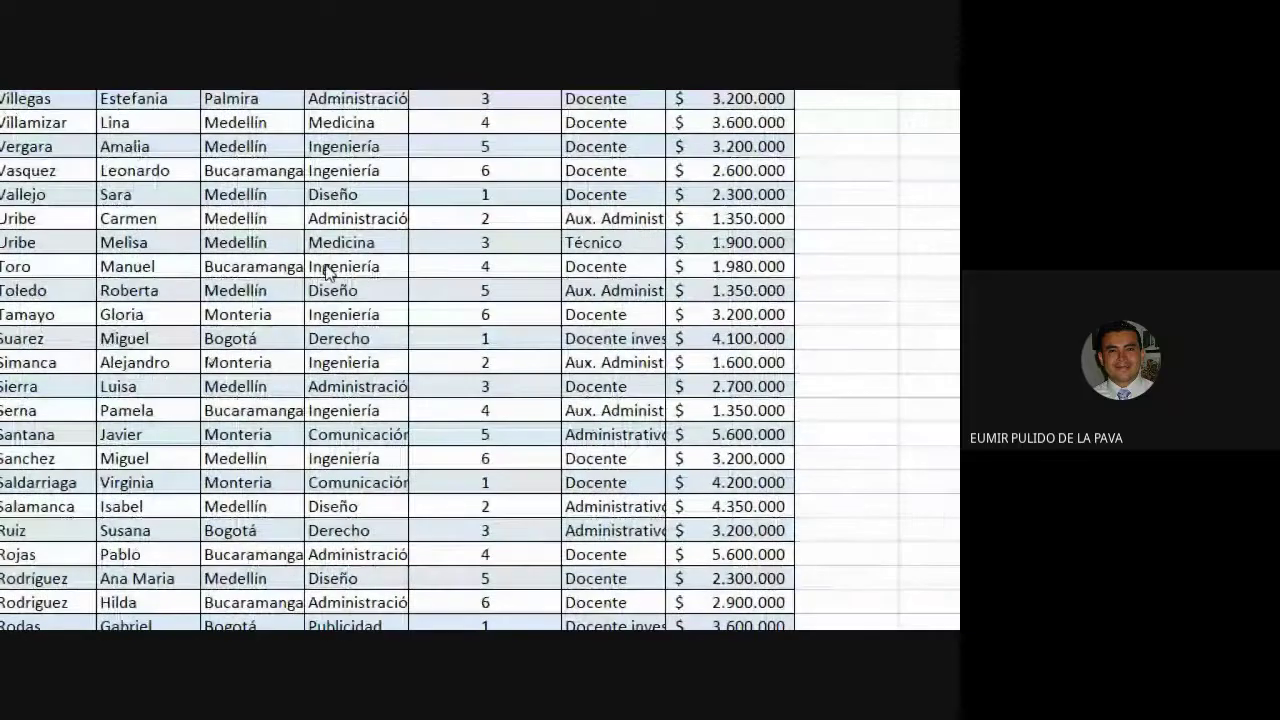
{"action": "left_click", "coordinate": [331, 266]}
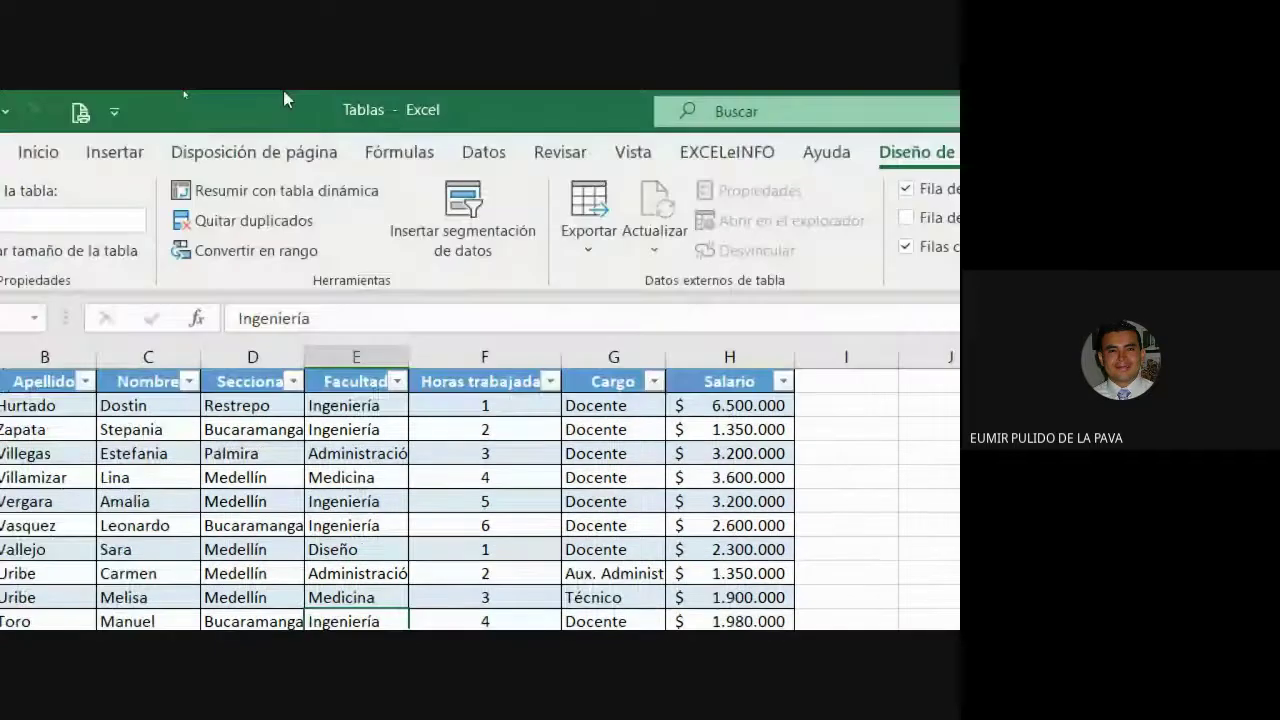
{"action": "left_click", "coordinate": [445, 421]}
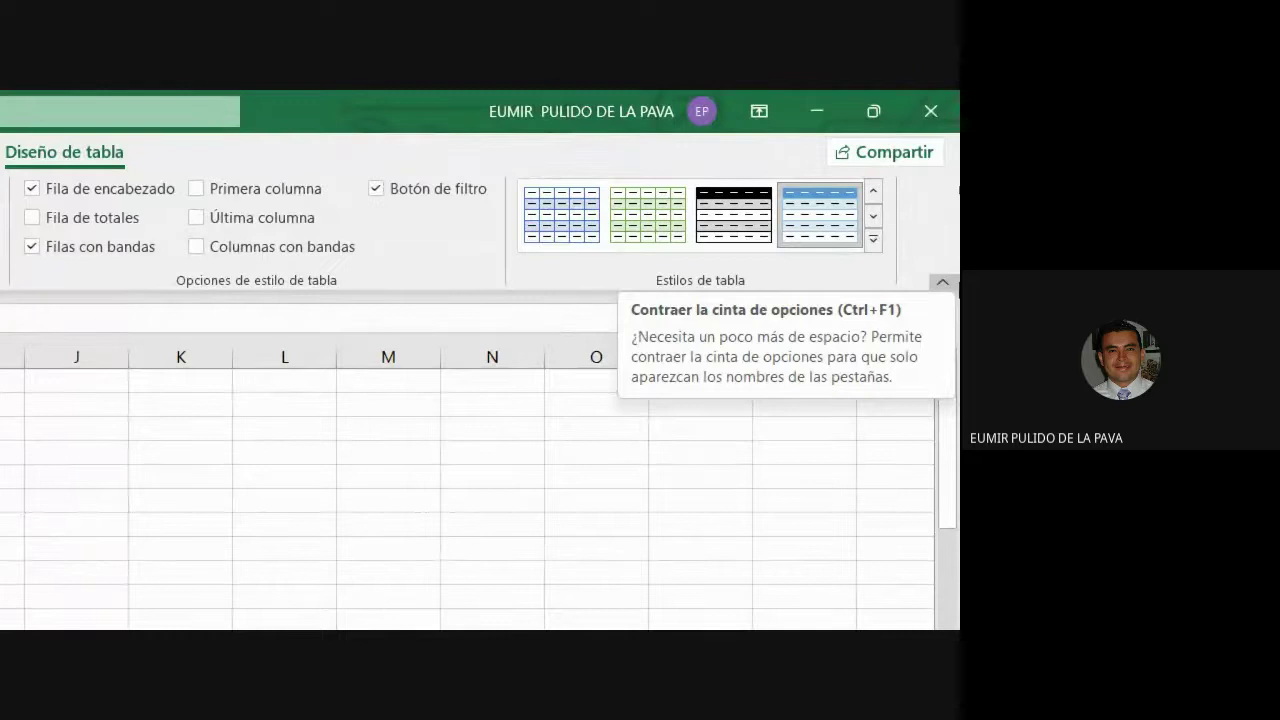
Apply the orange Medio style from the expanded Estilos de tabla gallery.
{"action": "left_click", "coordinate": [876, 242]}
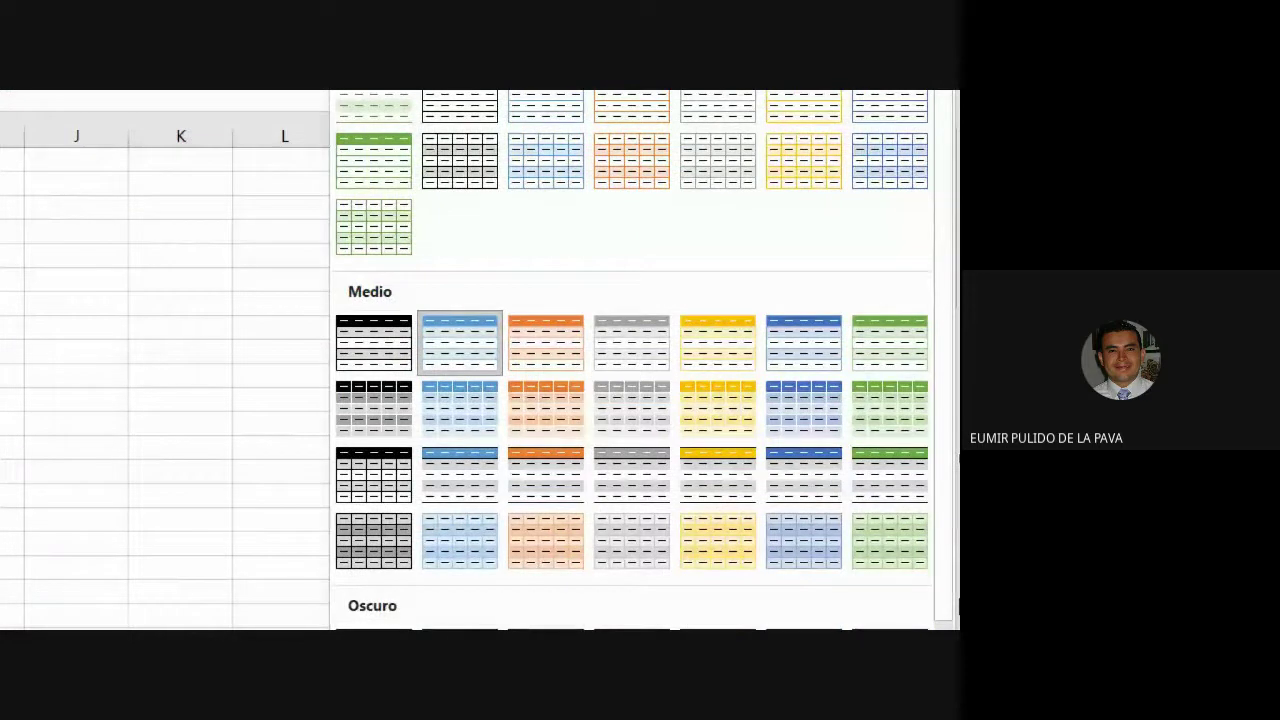
{"action": "left_click", "coordinate": [566, 417]}
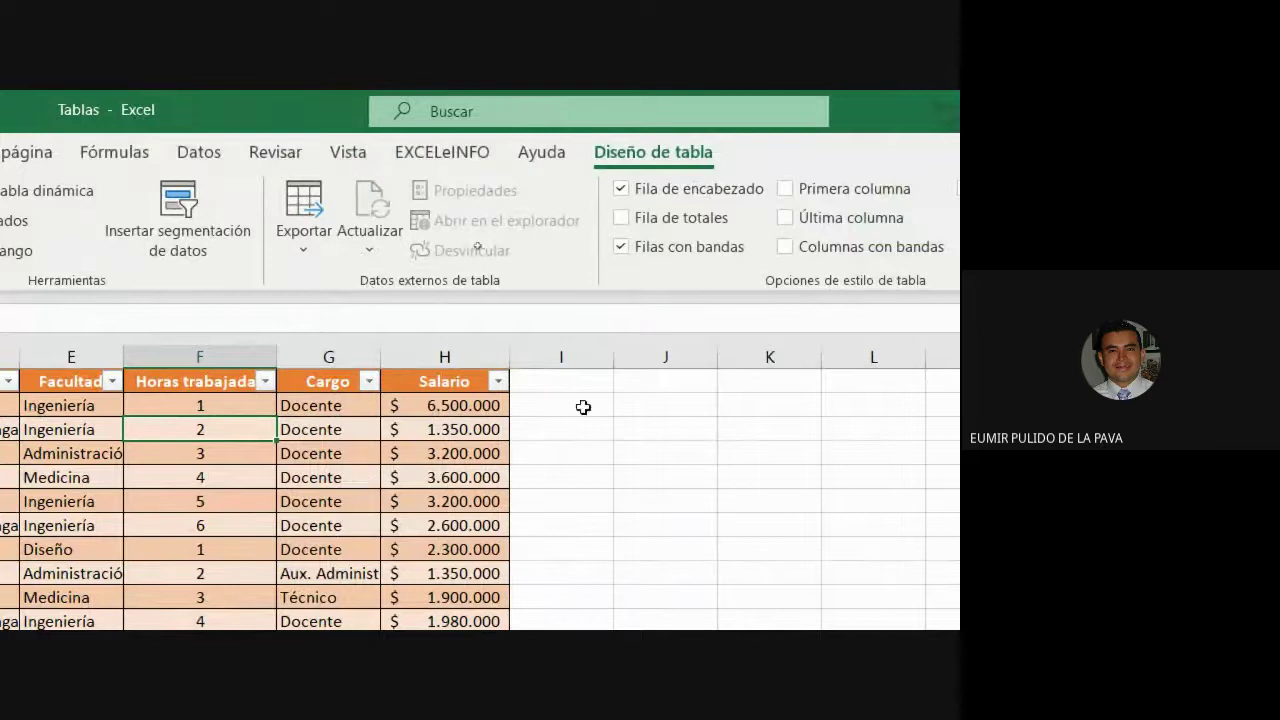
{"action": "left_click", "coordinate": [621, 190]}
{"action": "left_click", "coordinate": [621, 190]}
{"action": "left_click", "coordinate": [623, 192]}
{"action": "left_click", "coordinate": [623, 192]}
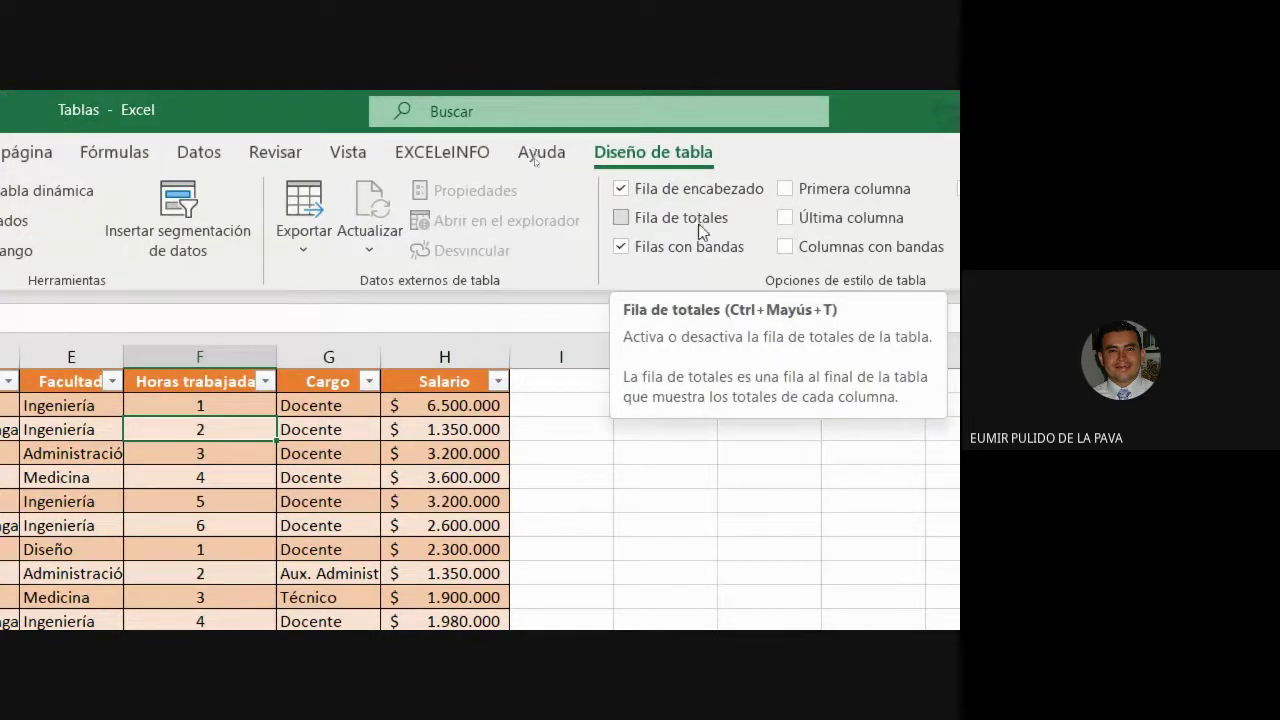
{"action": "left_click", "coordinate": [621, 247]}
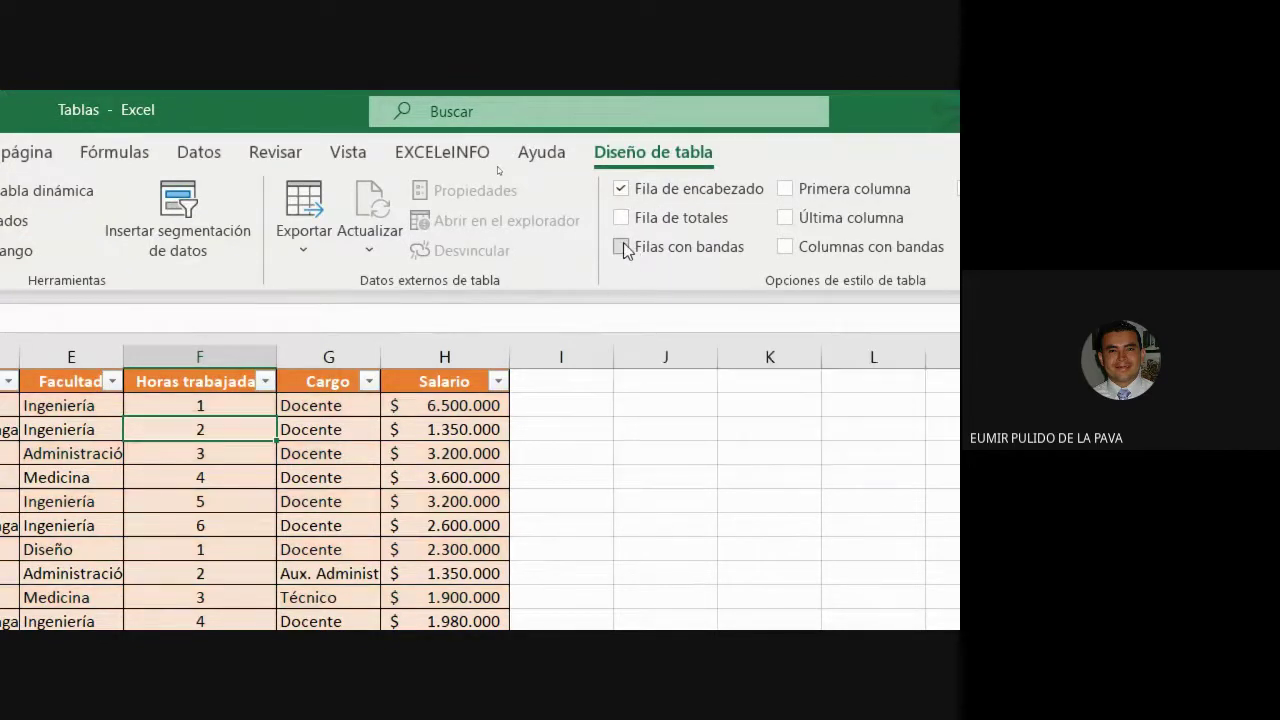
{"action": "left_click", "coordinate": [622, 247]}
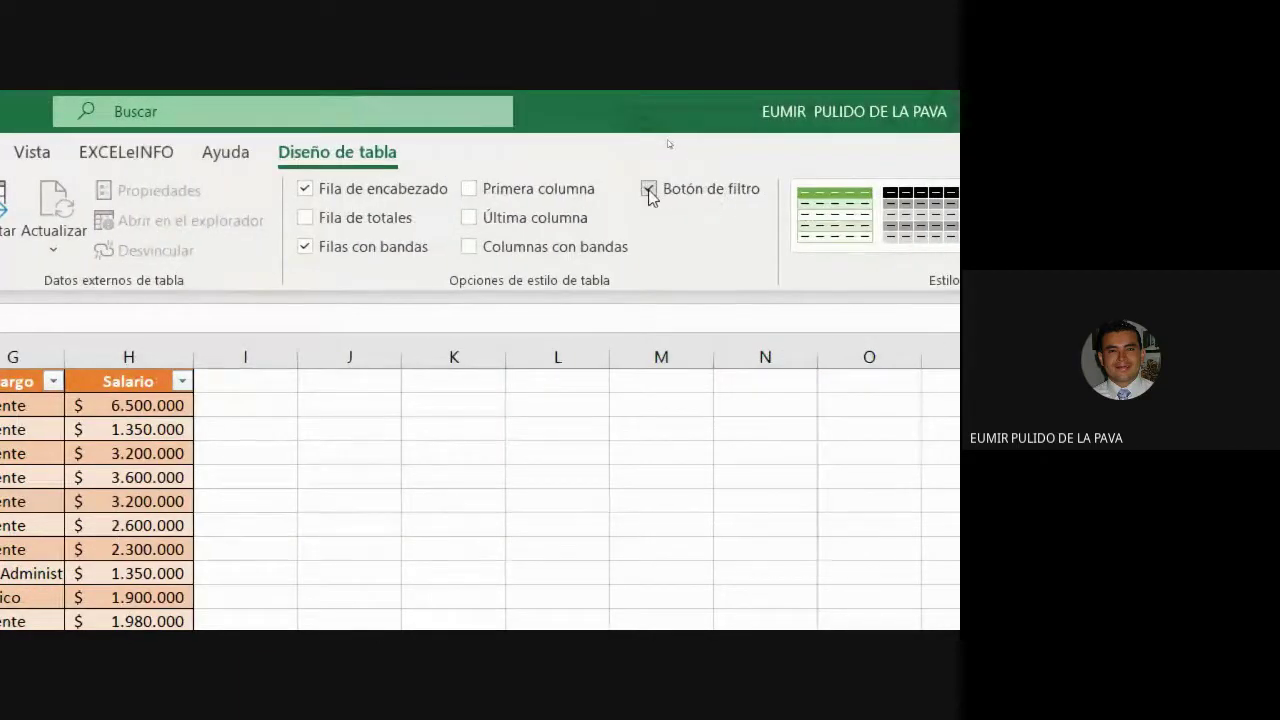
{"action": "left_click", "coordinate": [649, 190]}
{"action": "left_click", "coordinate": [649, 190]}
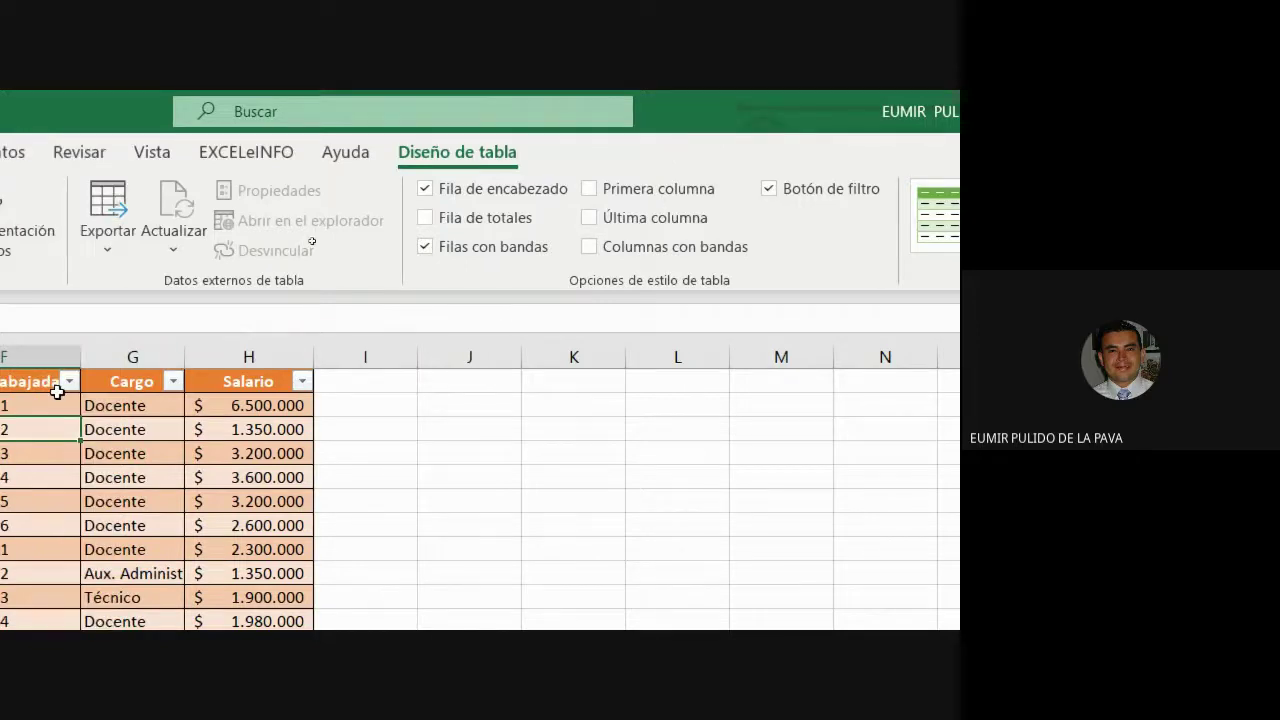
Turn on Fila de totales and set a Recuento in the Apellido total cell.
{"action": "left_click", "coordinate": [425, 219]}
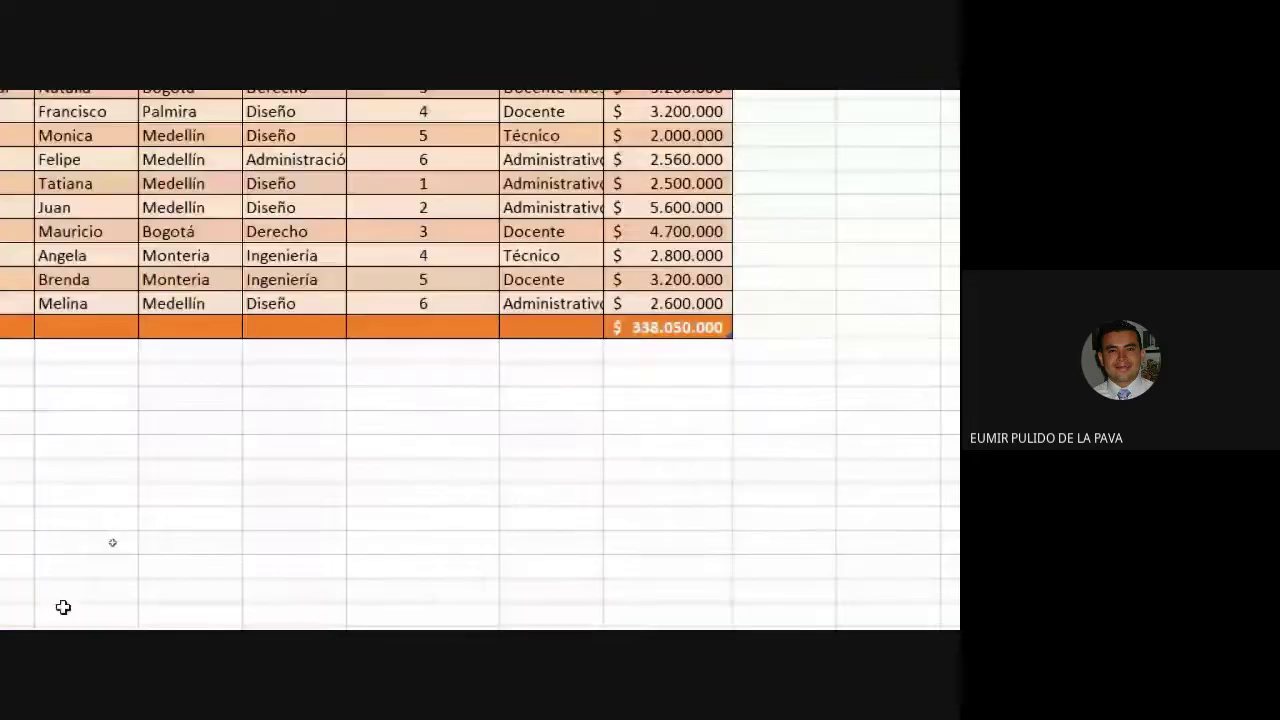
{"action": "left_click", "coordinate": [675, 330]}
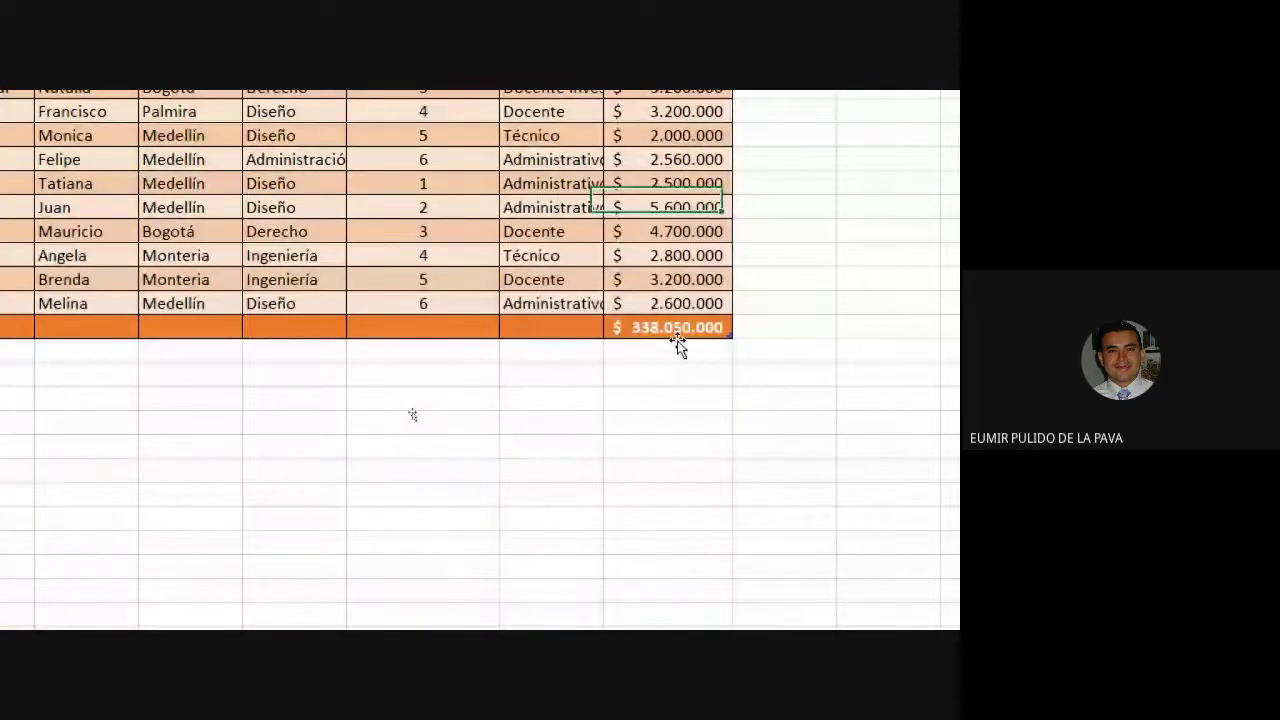
{"action": "left_click", "coordinate": [676, 332]}
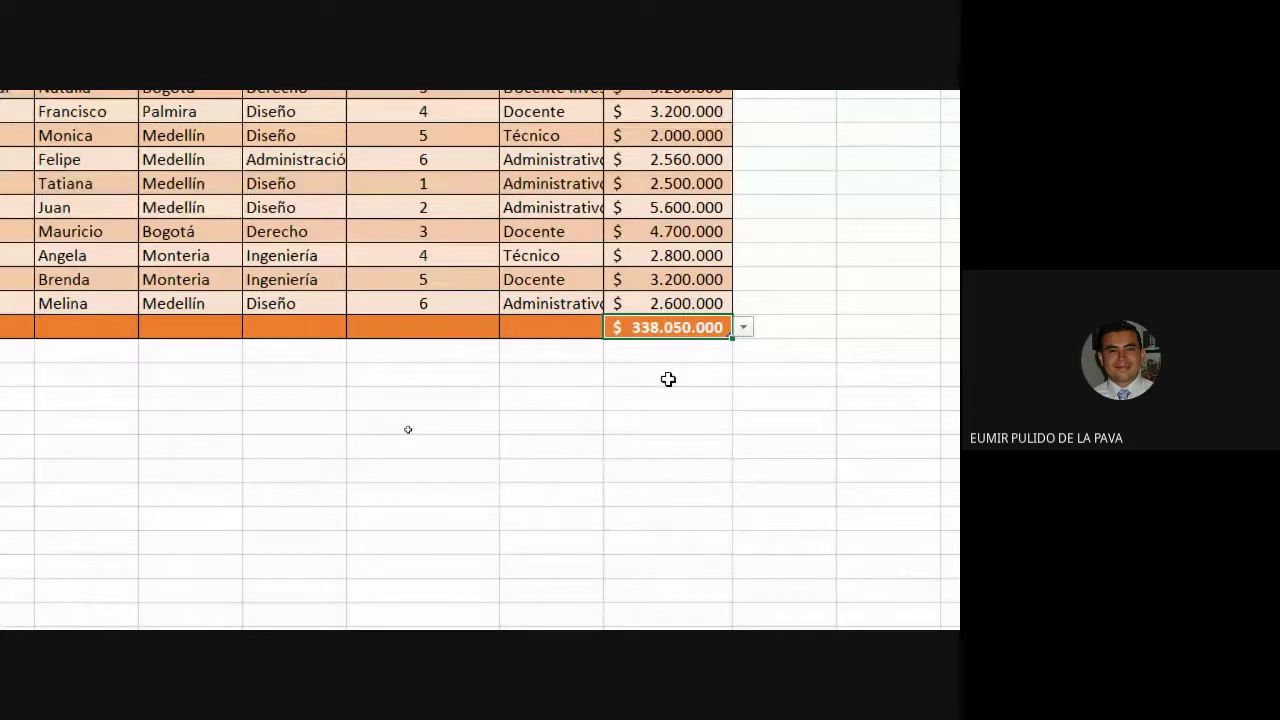
{"action": "scroll", "coordinate": [393, 384], "scroll_direction": "left", "scroll_amount": 2}
{"action": "left_click", "coordinate": [135, 327]}
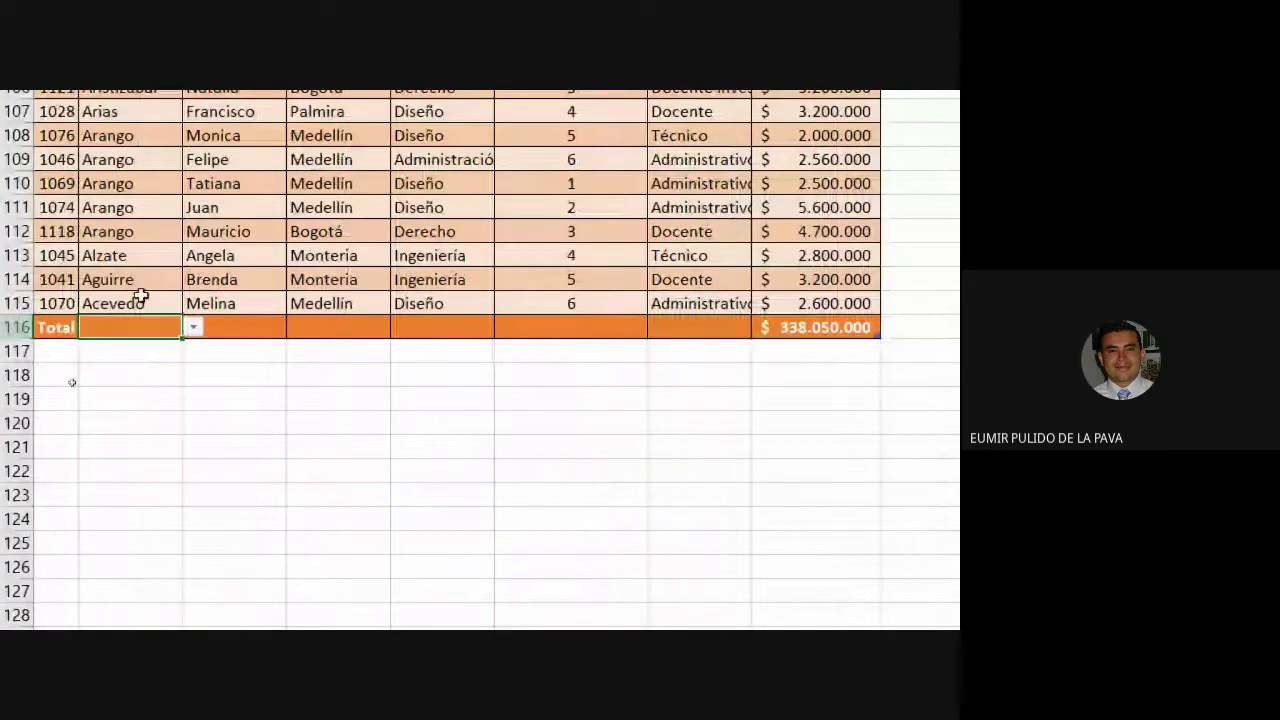
{"action": "left_click", "coordinate": [190, 329]}
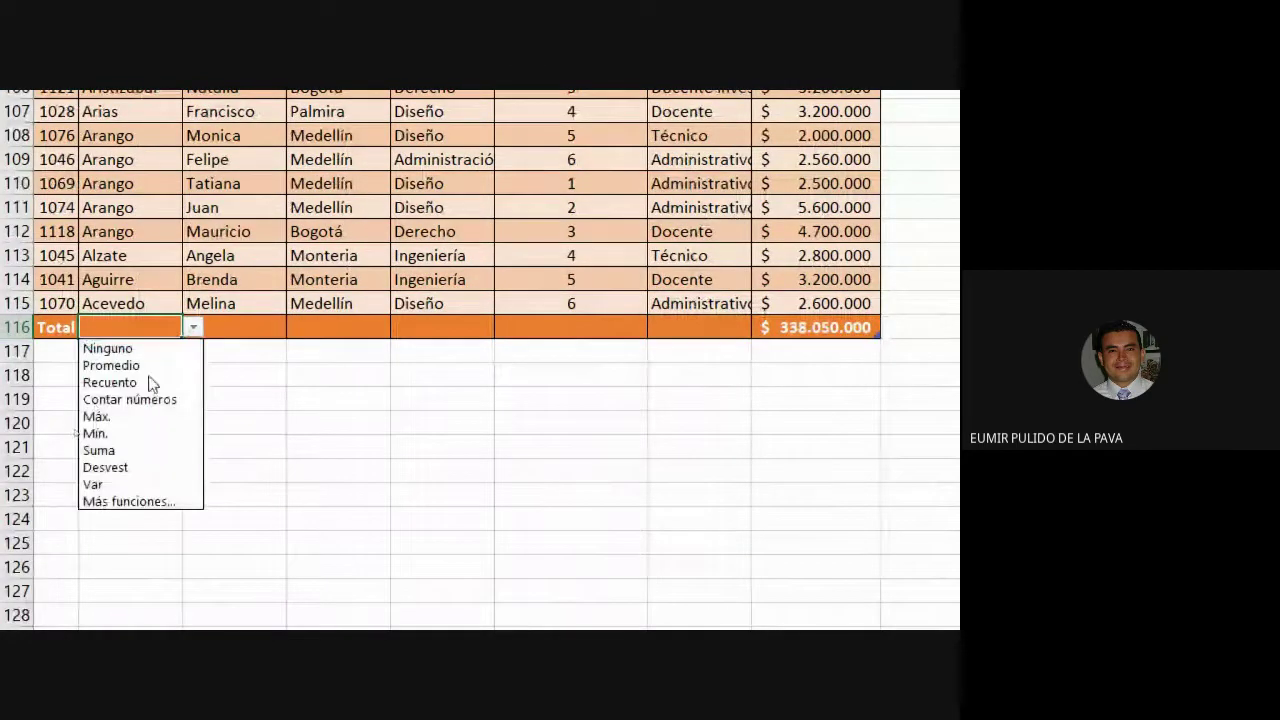
{"action": "left_click", "coordinate": [151, 380]}
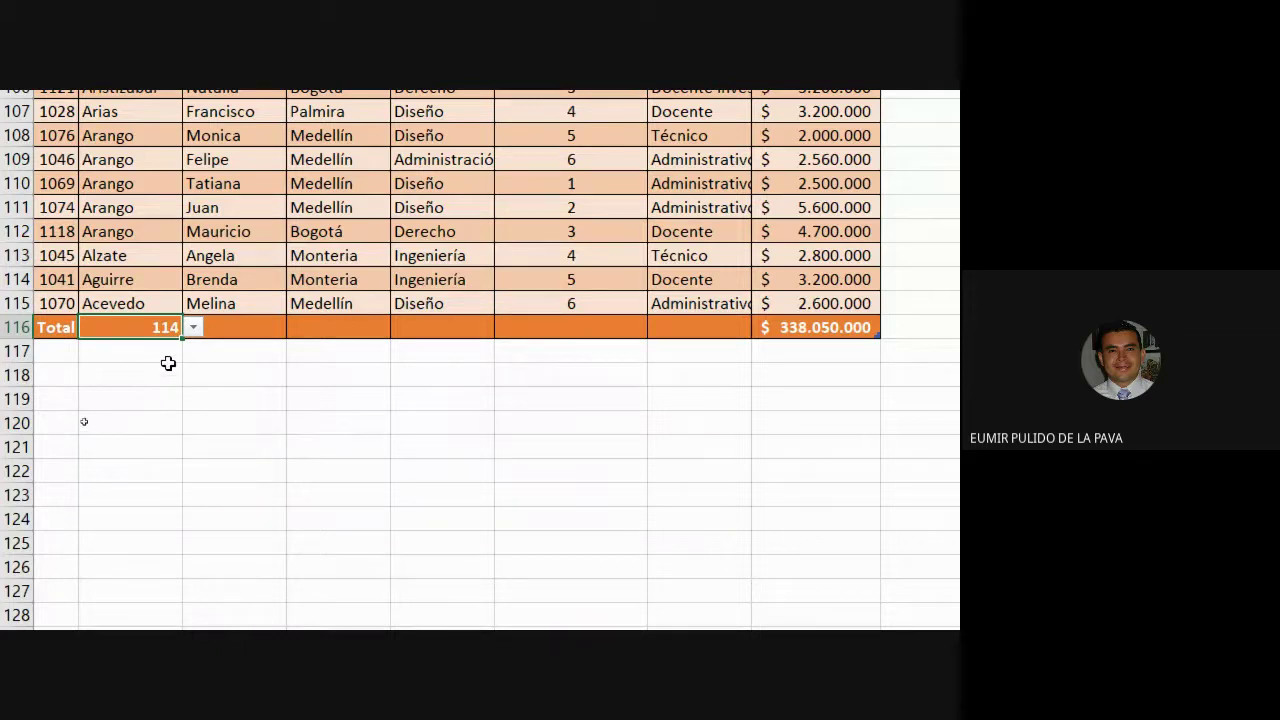
Count names under Nombre (114) and clear the Apellido total.
{"action": "left_click", "coordinate": [307, 327]}
{"action": "left_click", "coordinate": [268, 326]}
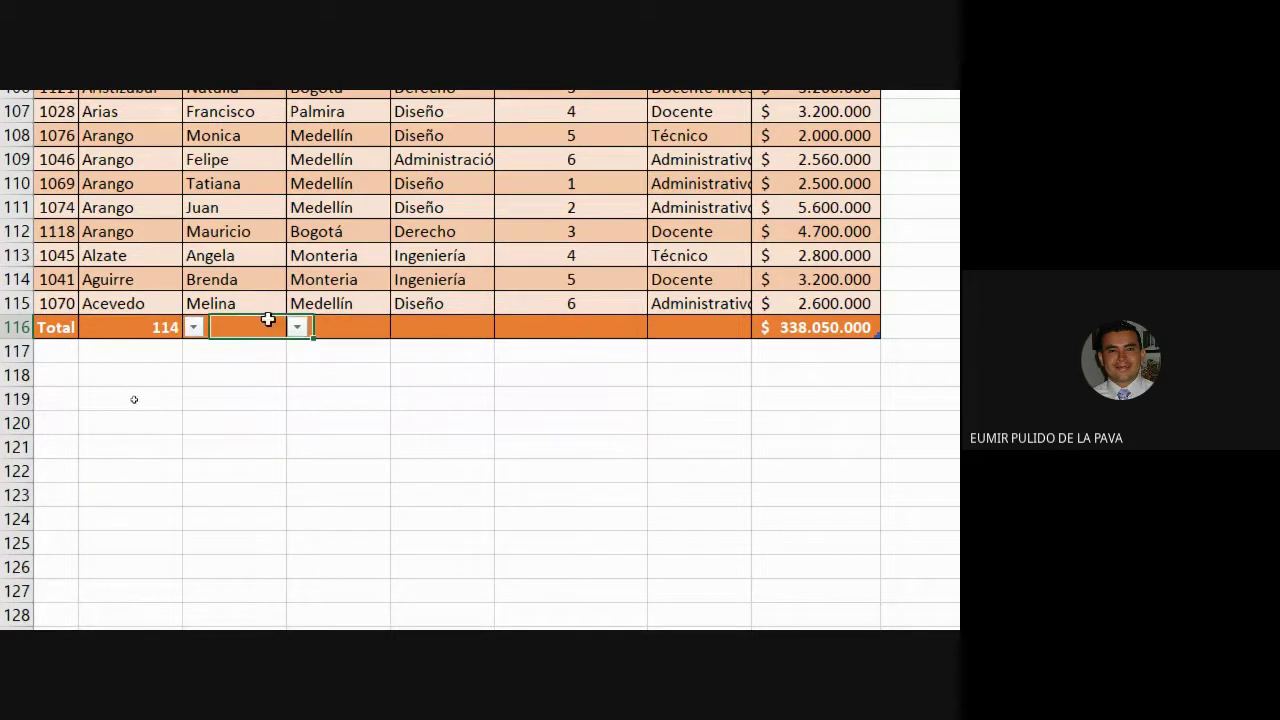
{"action": "left_click", "coordinate": [296, 328]}
{"action": "left_click", "coordinate": [243, 388]}
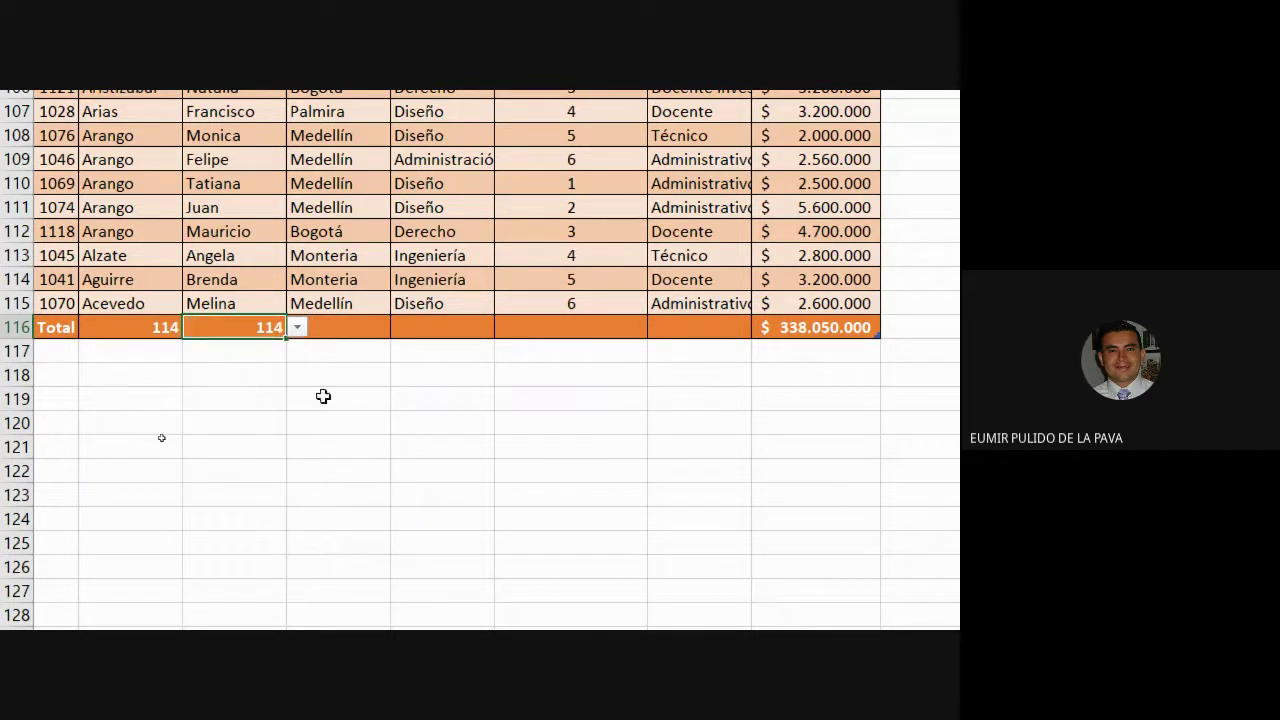
{"action": "left_click", "coordinate": [128, 329]}
{"action": "key", "text": "Delete"}
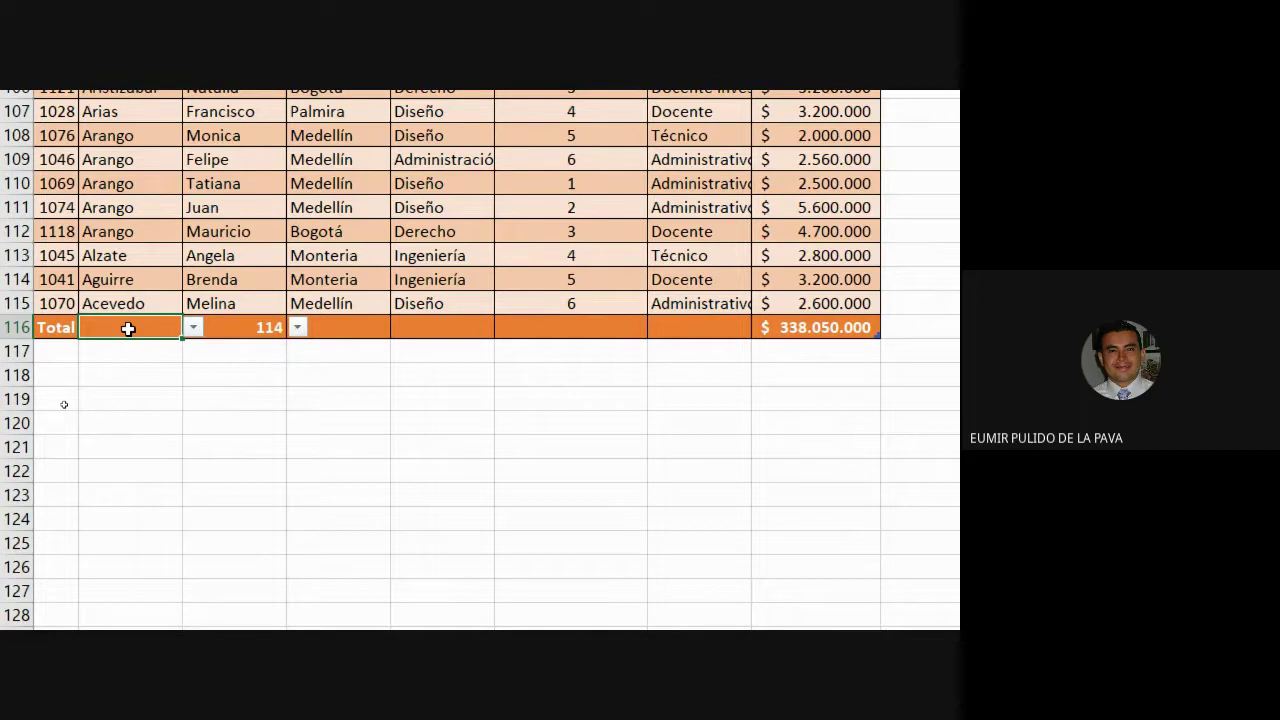
Sum Horas trabajadas (399) and average Salario (2.965.351) in the total row.
{"action": "left_click", "coordinate": [565, 326]}
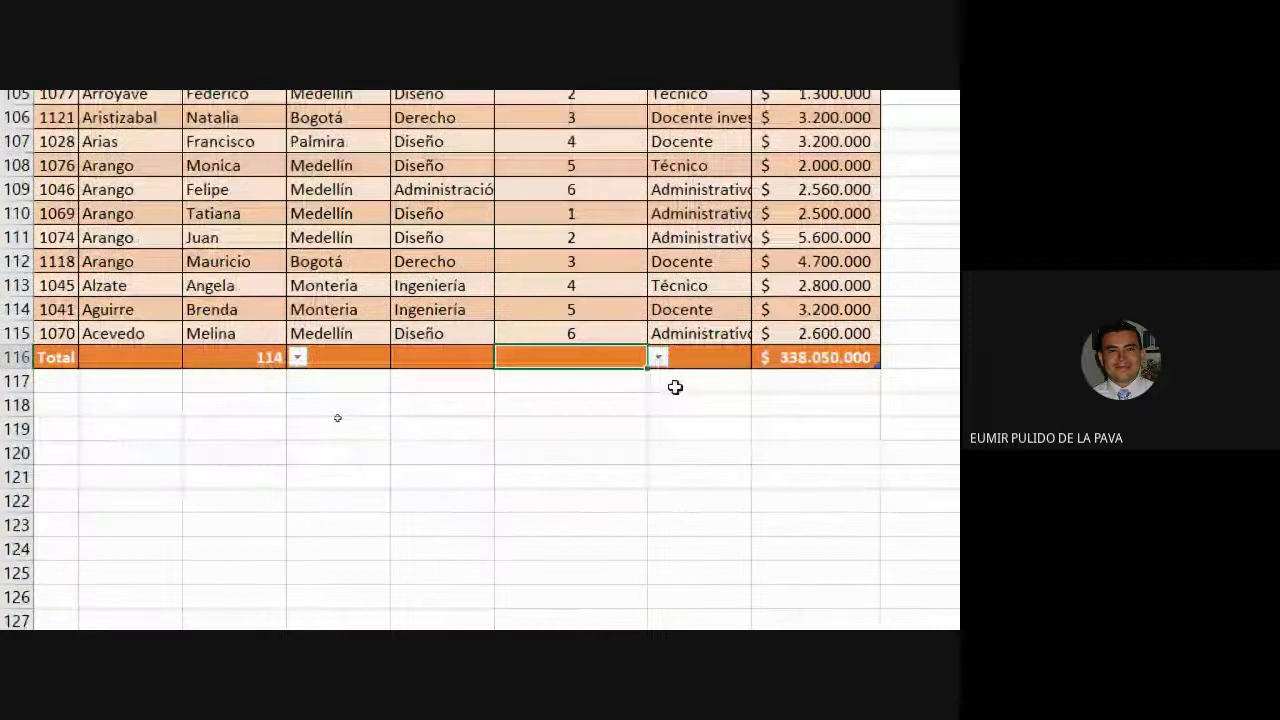
{"action": "left_click", "coordinate": [658, 596]}
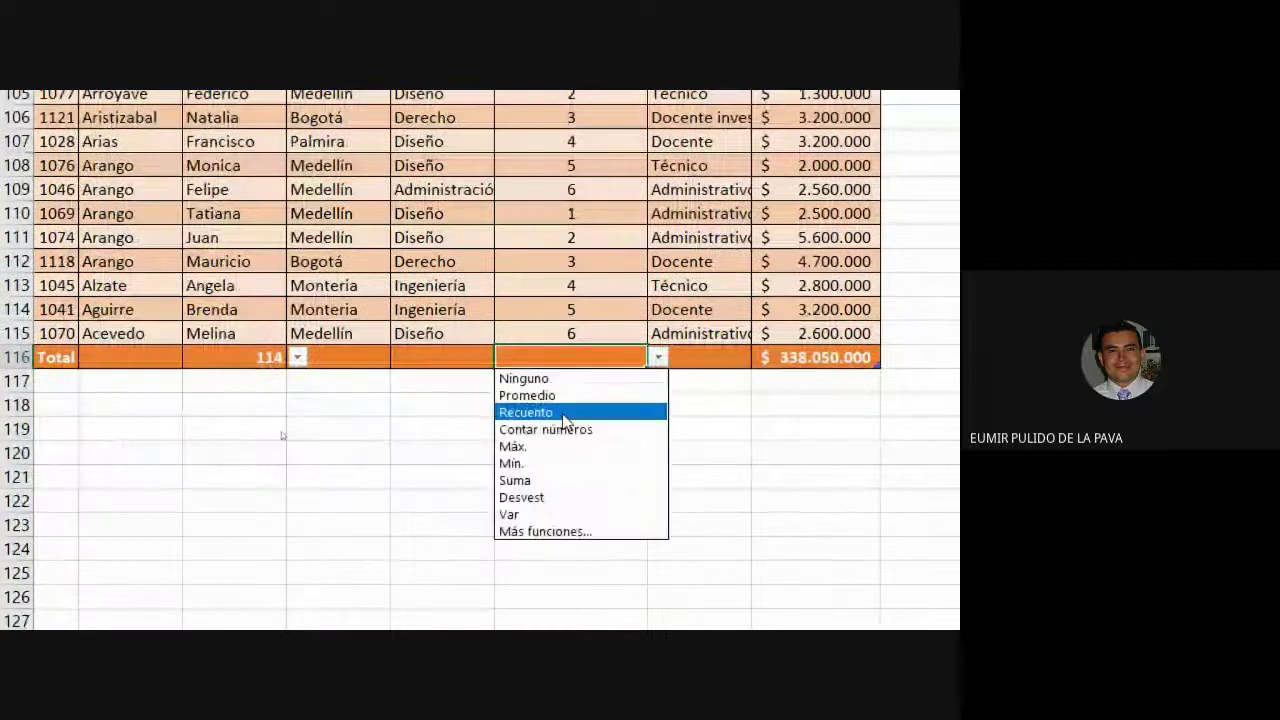
{"action": "left_click", "coordinate": [563, 480]}
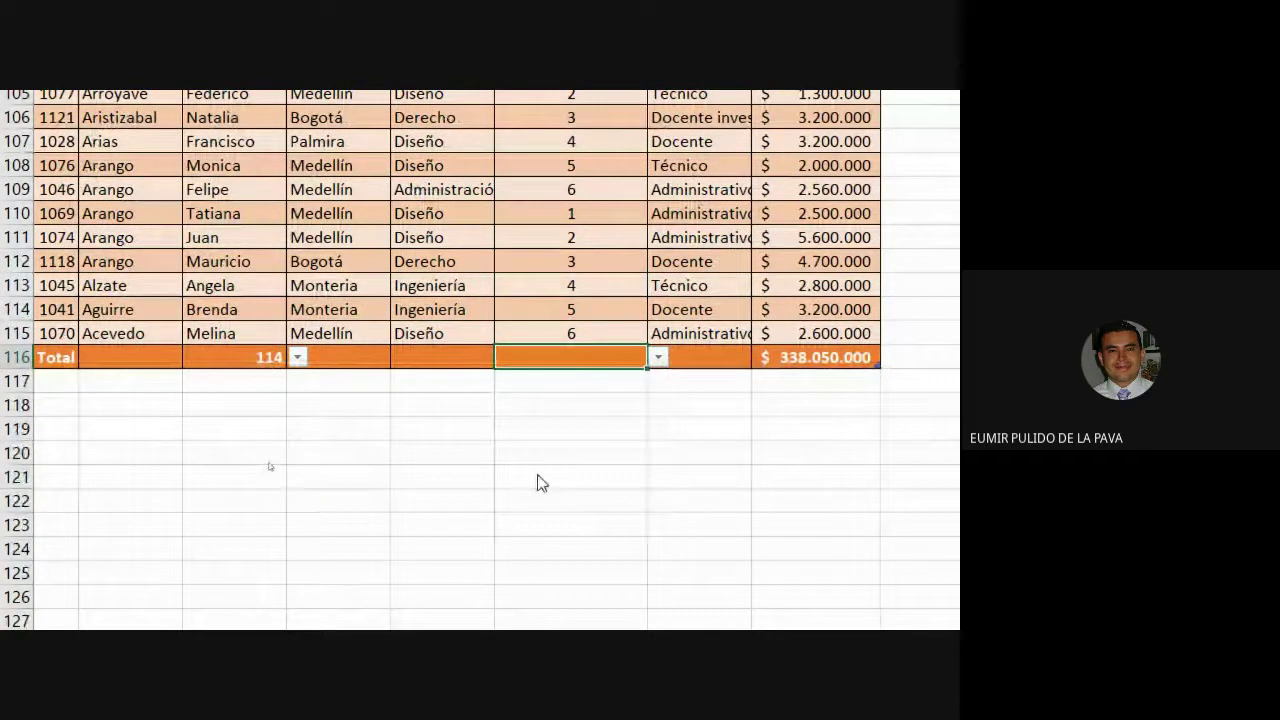
{"action": "left_click", "coordinate": [815, 357]}
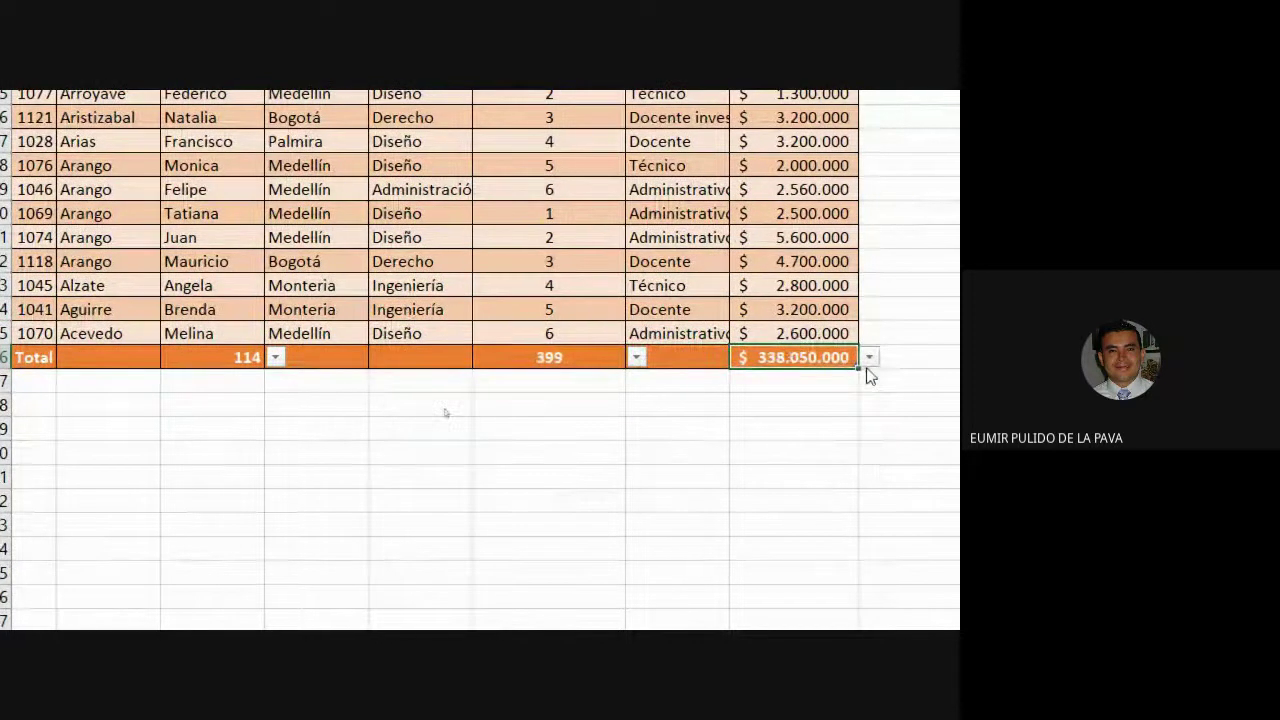
{"action": "left_click", "coordinate": [892, 360]}
{"action": "left_click", "coordinate": [808, 392]}
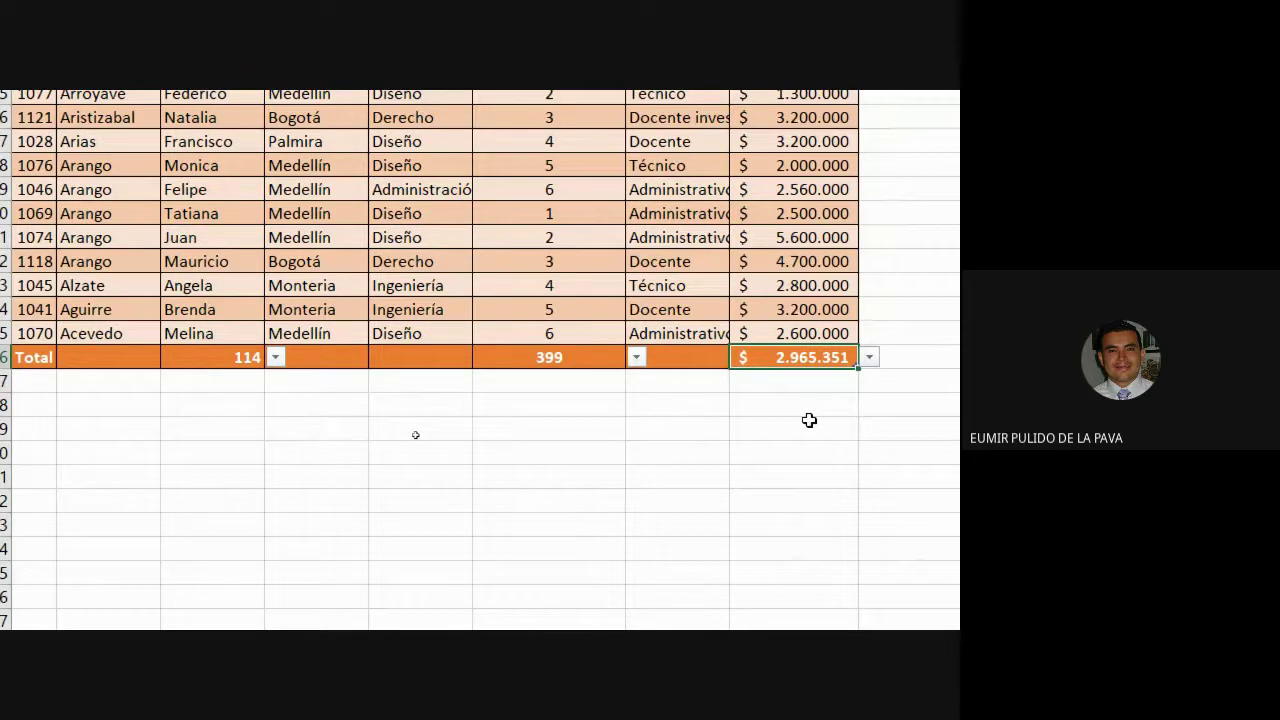
{"action": "left_click", "coordinate": [509, 263]}
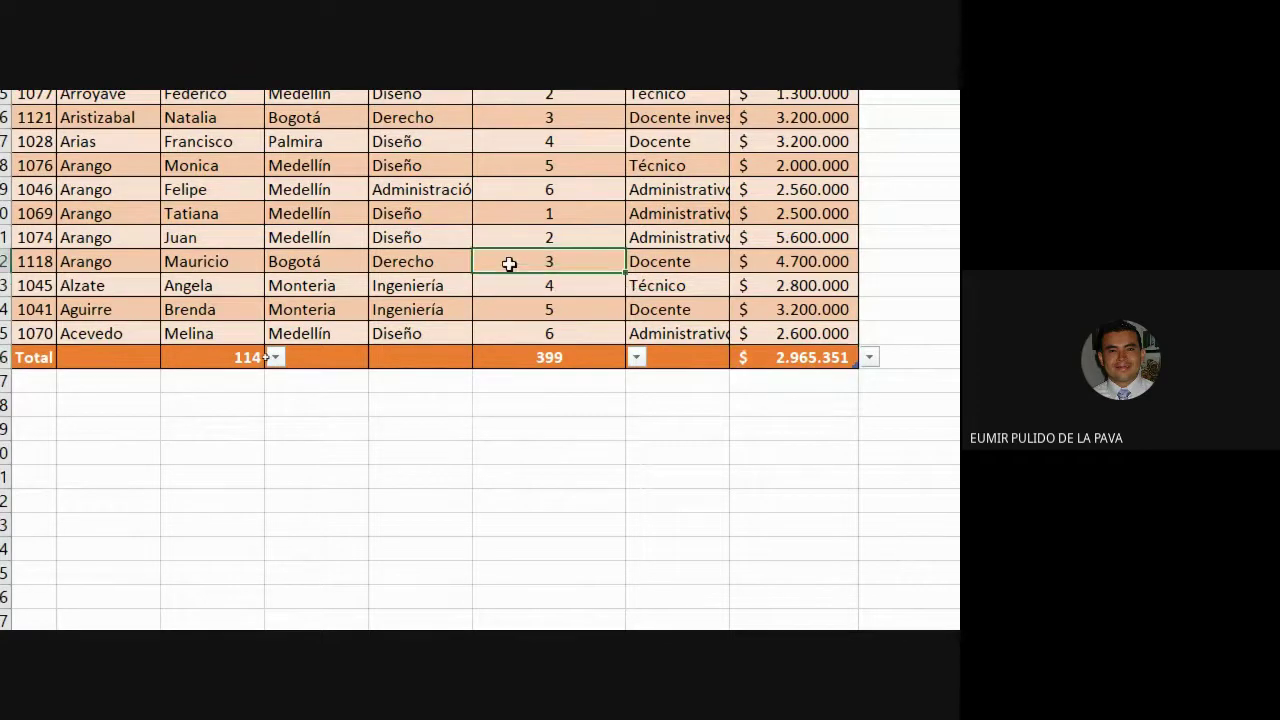
{"action": "key", "text": "ctrl+Up"}
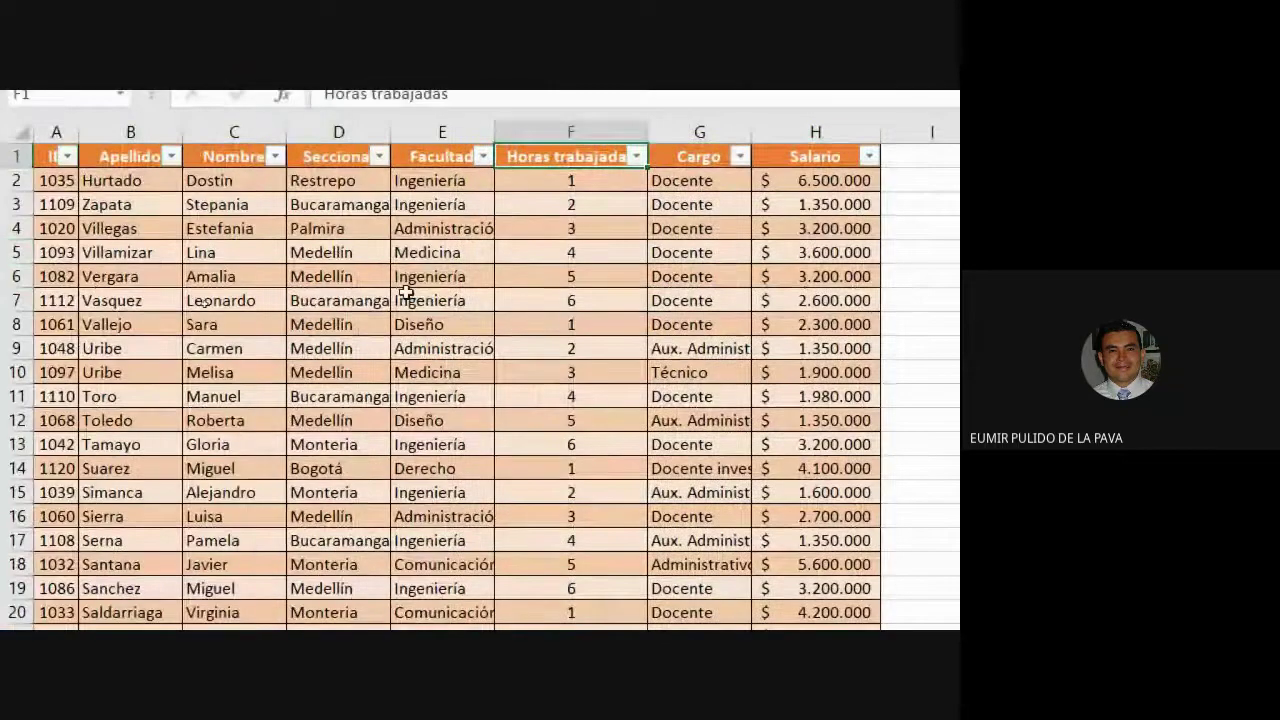
Insert a default clustered column chart of the TABLA data with Alt+F1.
{"action": "left_click", "coordinate": [416, 299]}
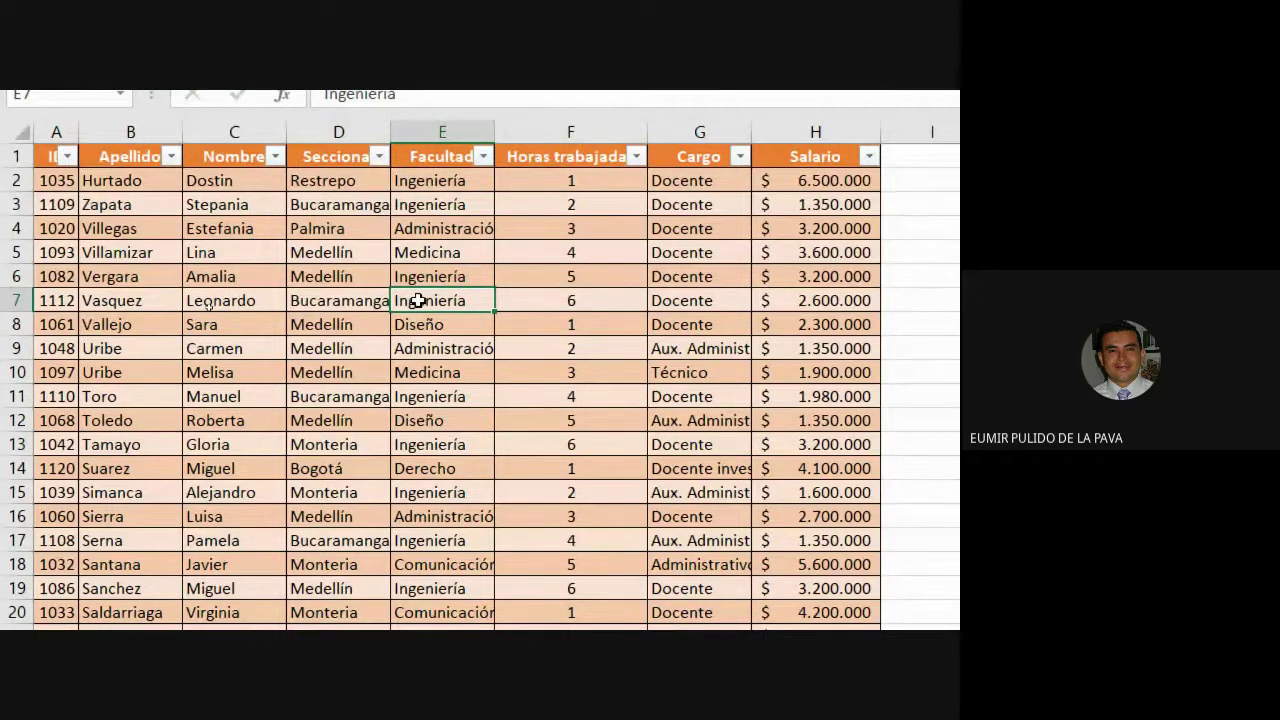
{"action": "key", "text": "alt+F1"}
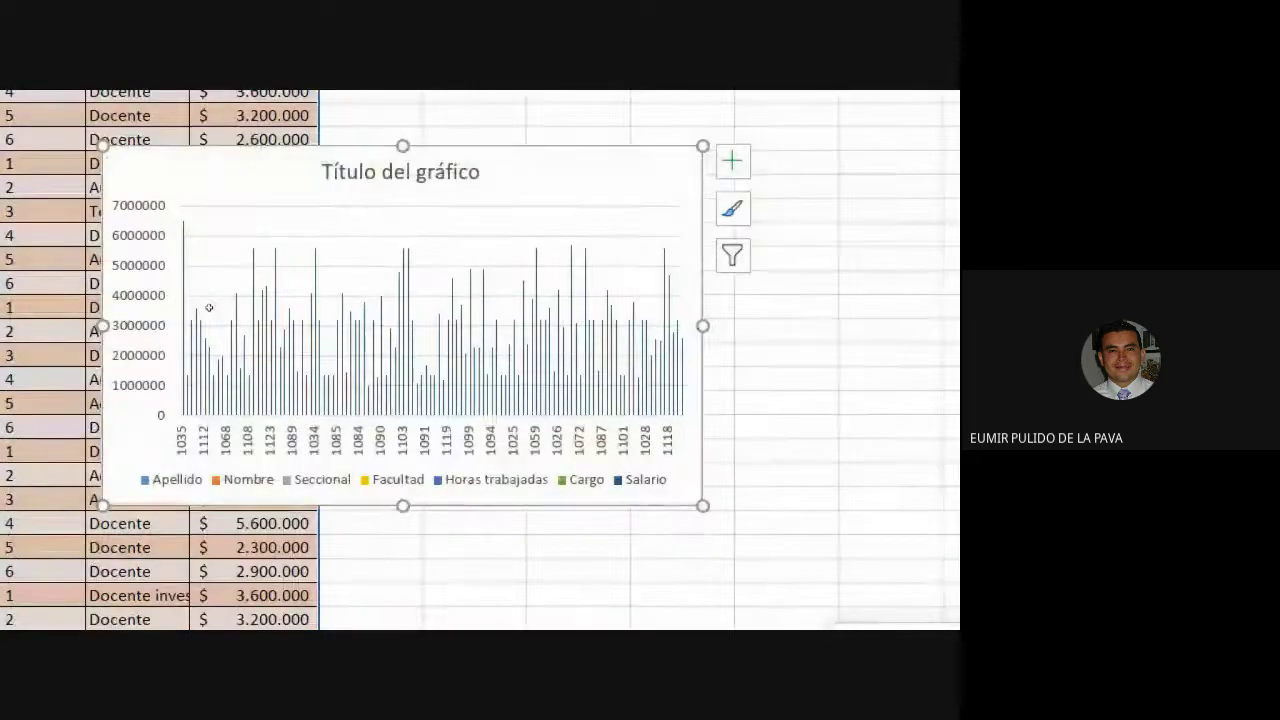
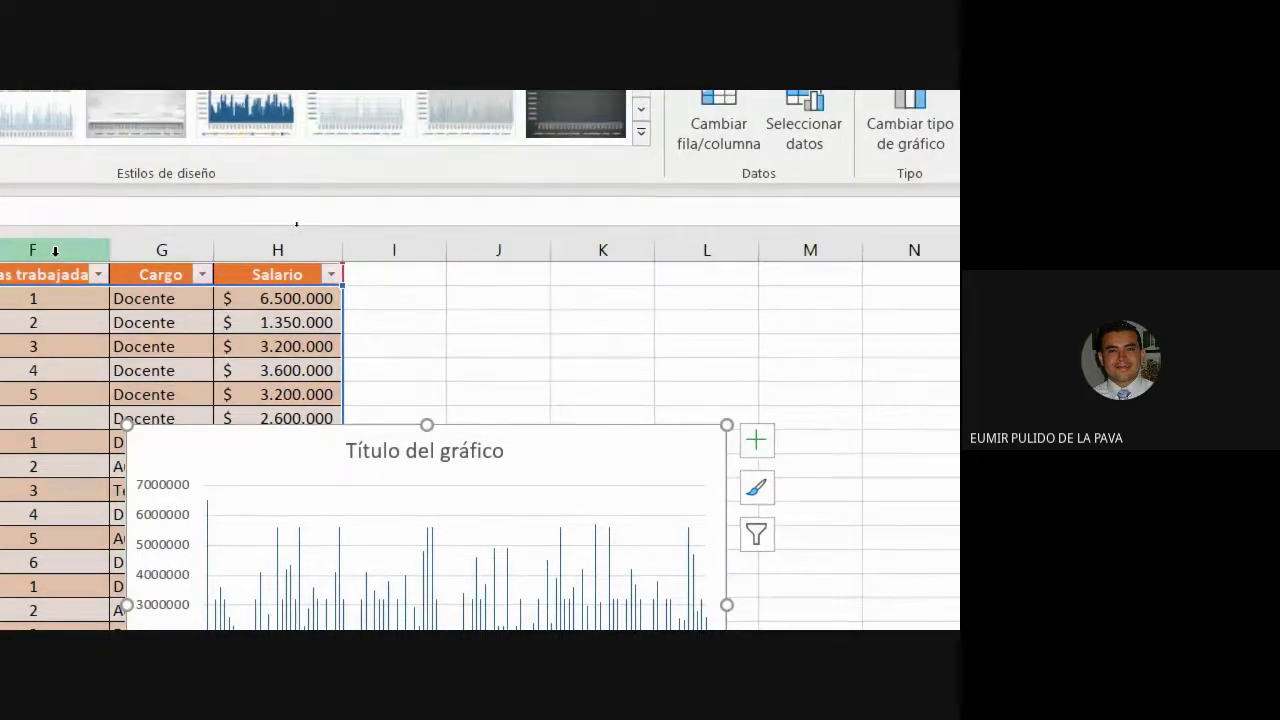
Delete the chart from the TABLA sheet and come back to Excel from the video call.
{"action": "key", "text": "Delete"}
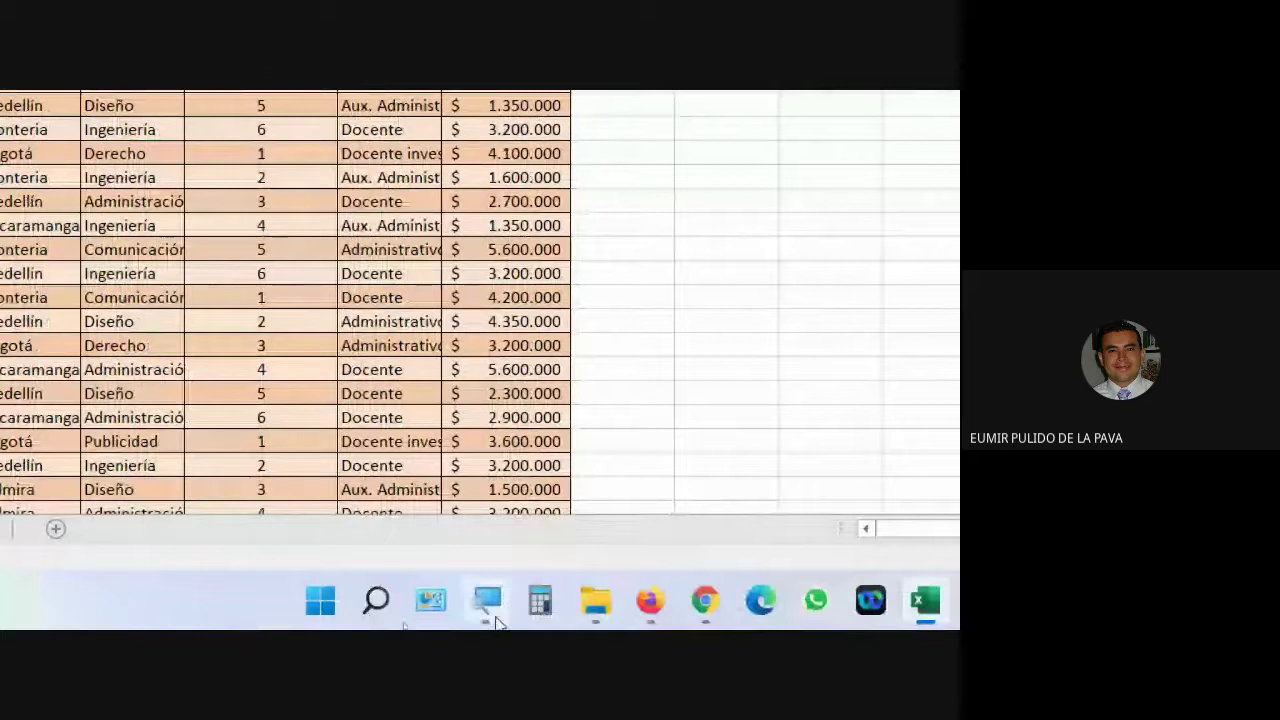
{"action": "left_click", "coordinate": [488, 604]}
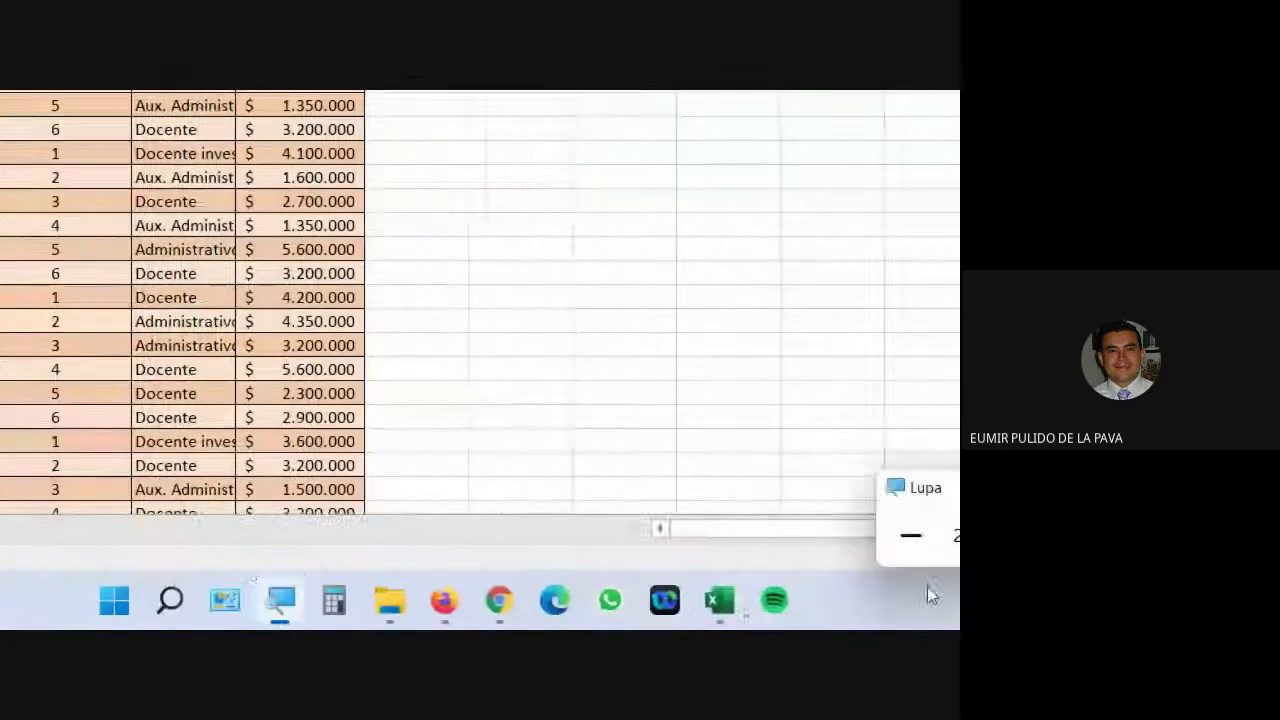
{"action": "left_click", "coordinate": [620, 550]}
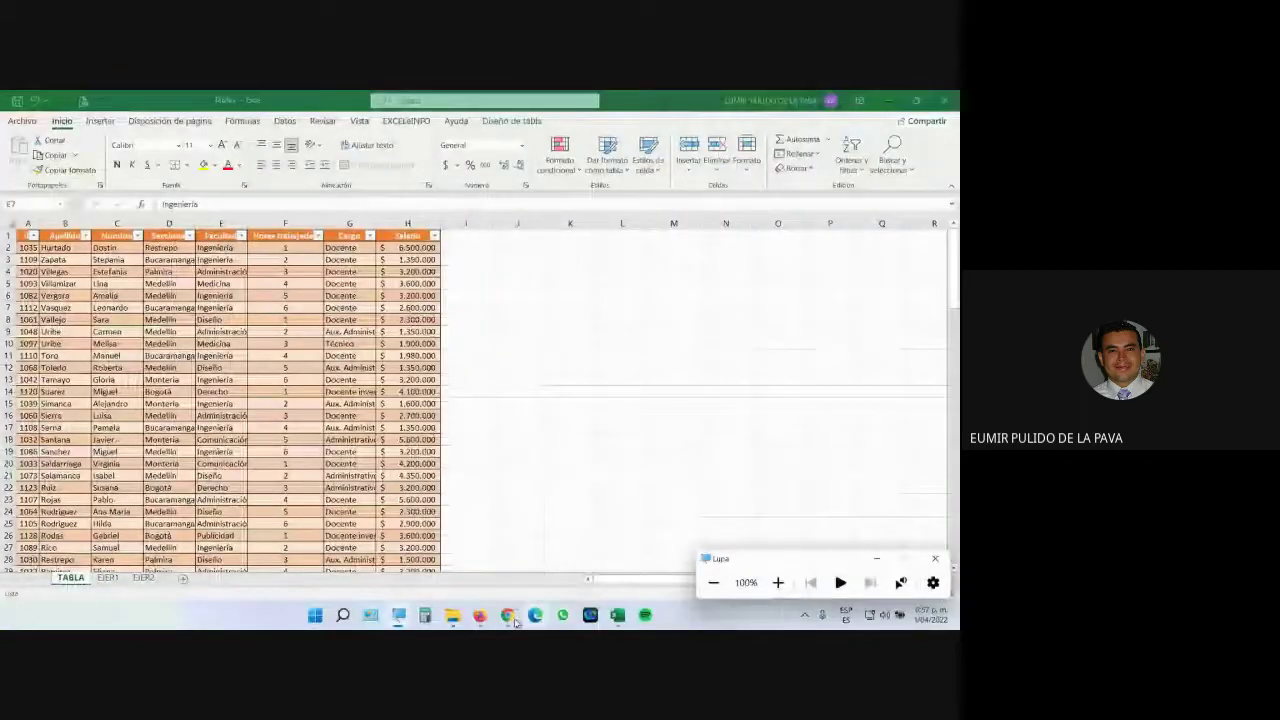
{"action": "left_click", "coordinate": [617, 500]}
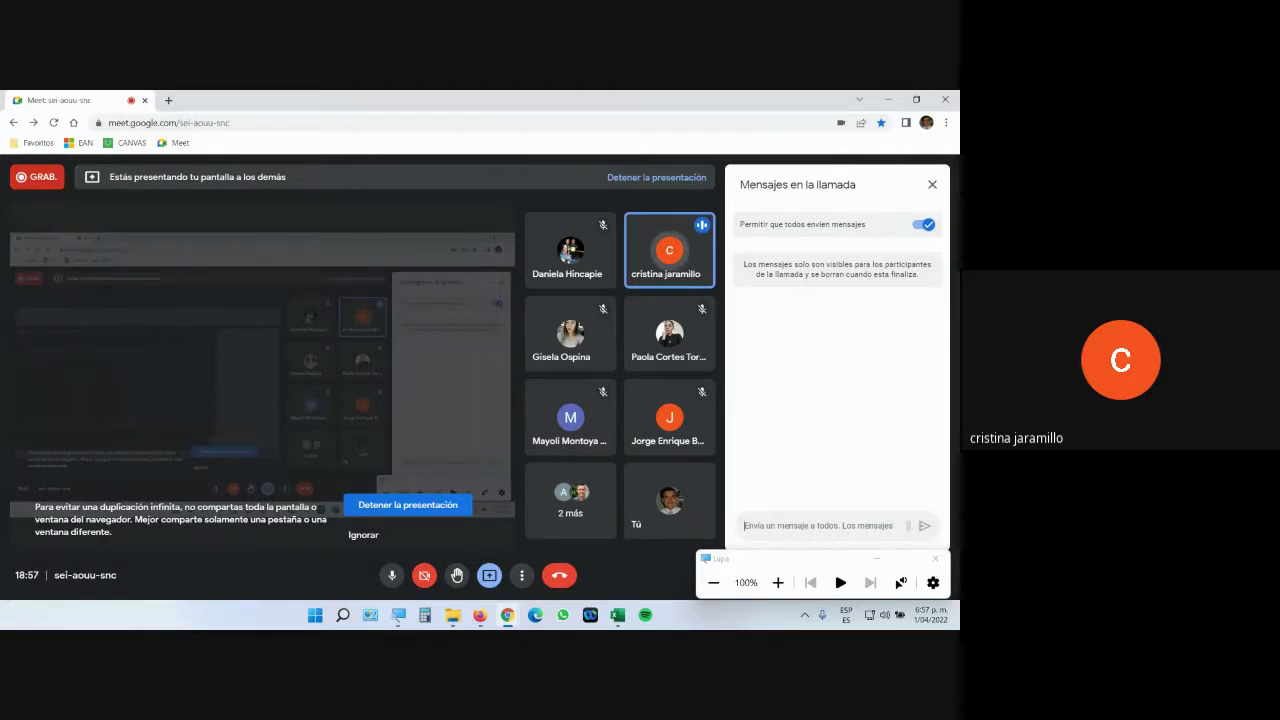
{"action": "left_click", "coordinate": [617, 614]}
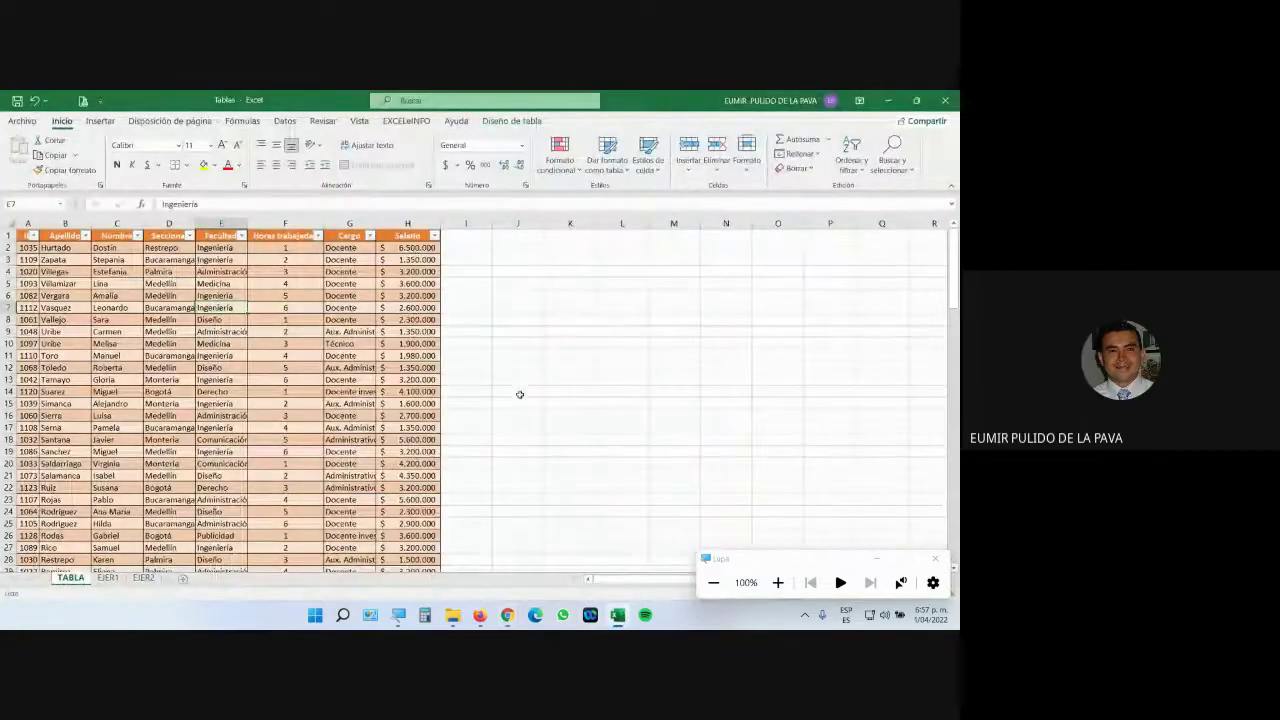
Insert Alt+F1 quick charts from empty cell J10 and from the table, deleting each one.
{"action": "left_click", "coordinate": [548, 342]}
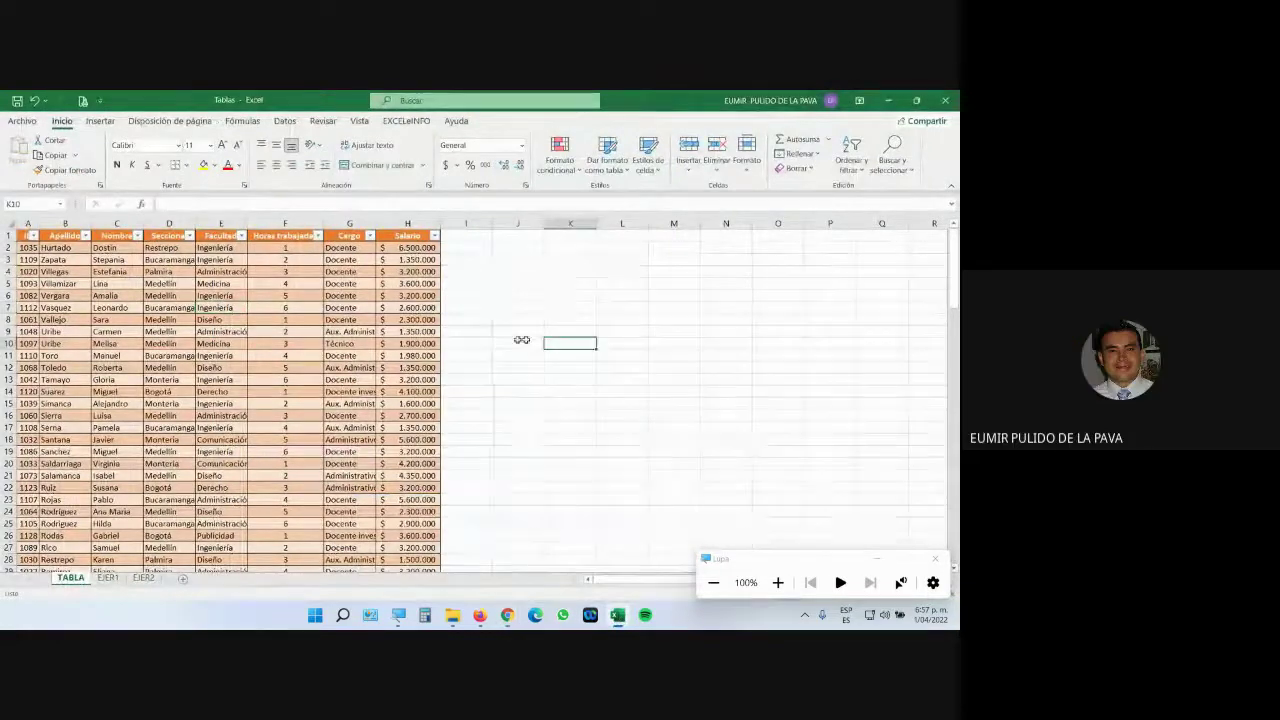
{"action": "left_click", "coordinate": [515, 344]}
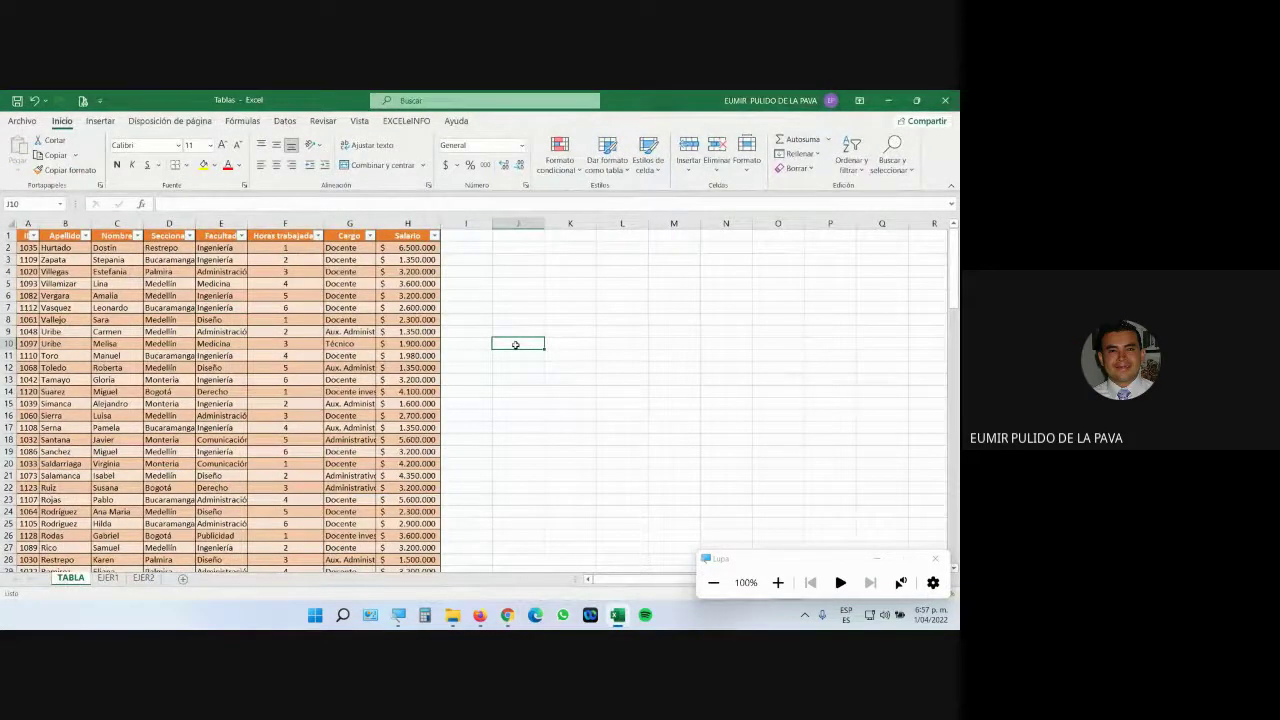
{"action": "key", "text": "alt+F1"}
{"action": "left_click_drag", "start_coordinate": [545, 318], "coordinate": [631, 318]}
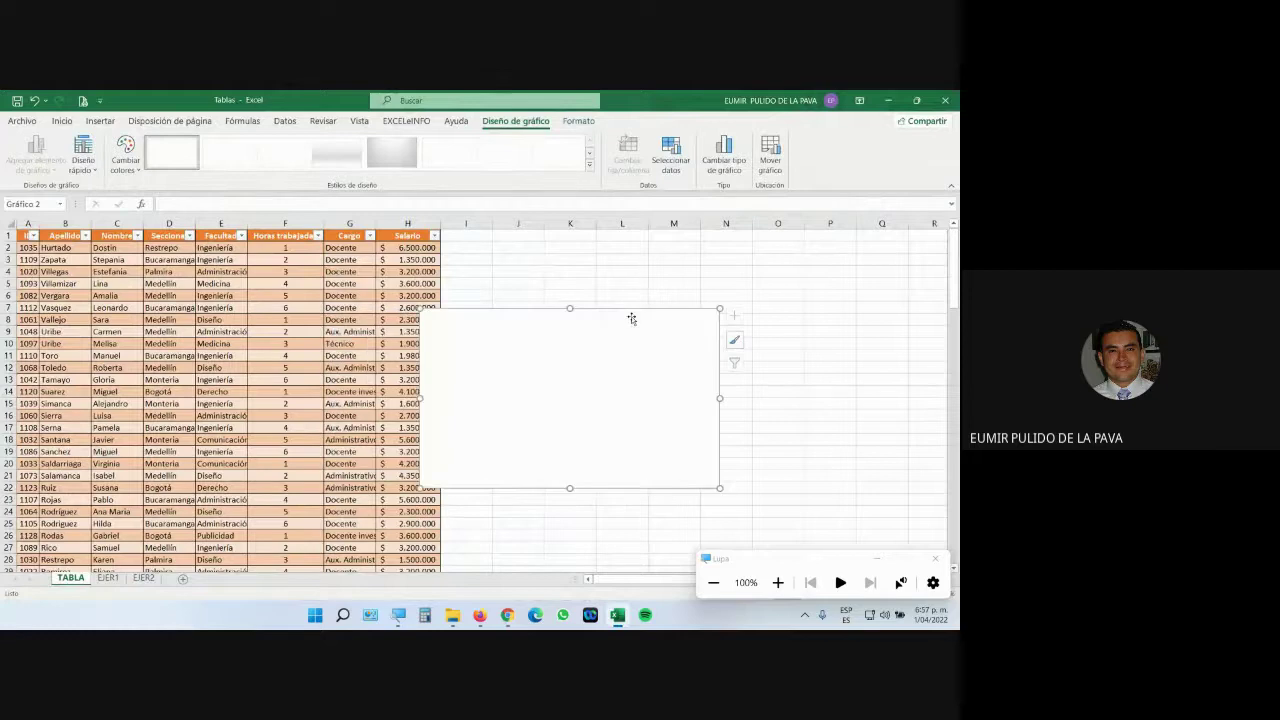
{"action": "key", "text": "Delete"}
{"action": "left_click", "coordinate": [289, 391]}
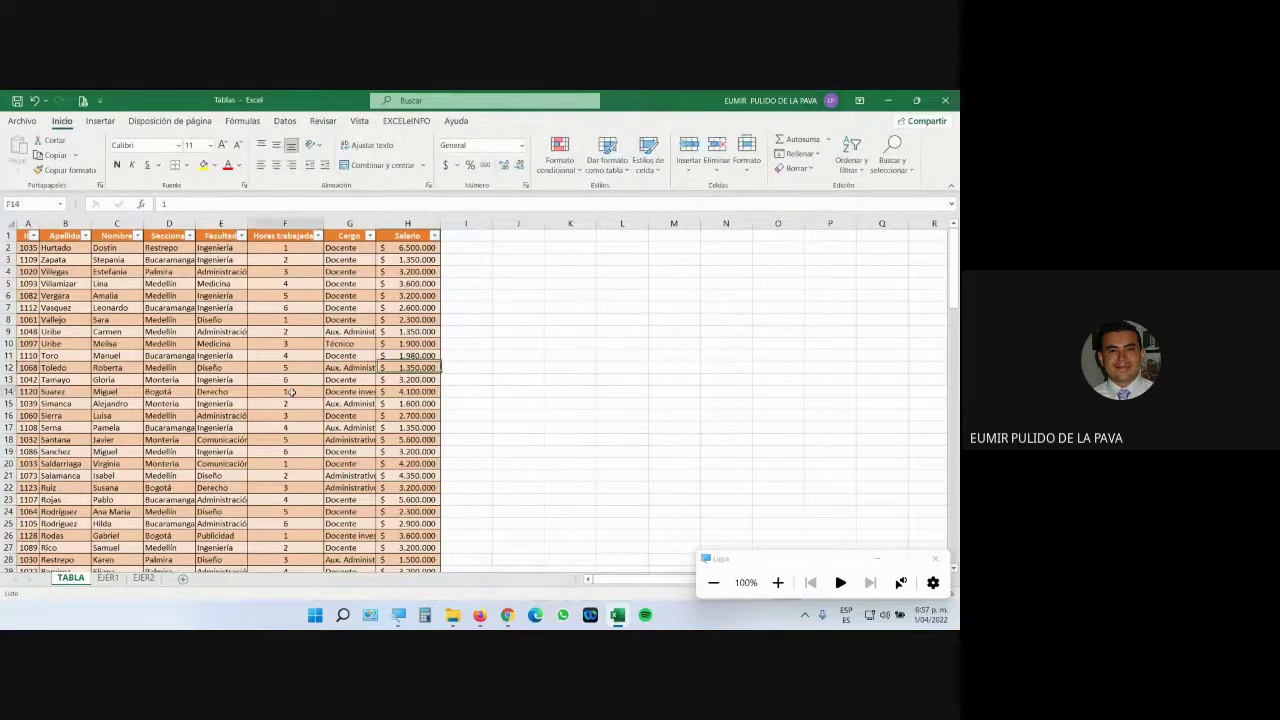
{"action": "key", "text": "alt+F1"}
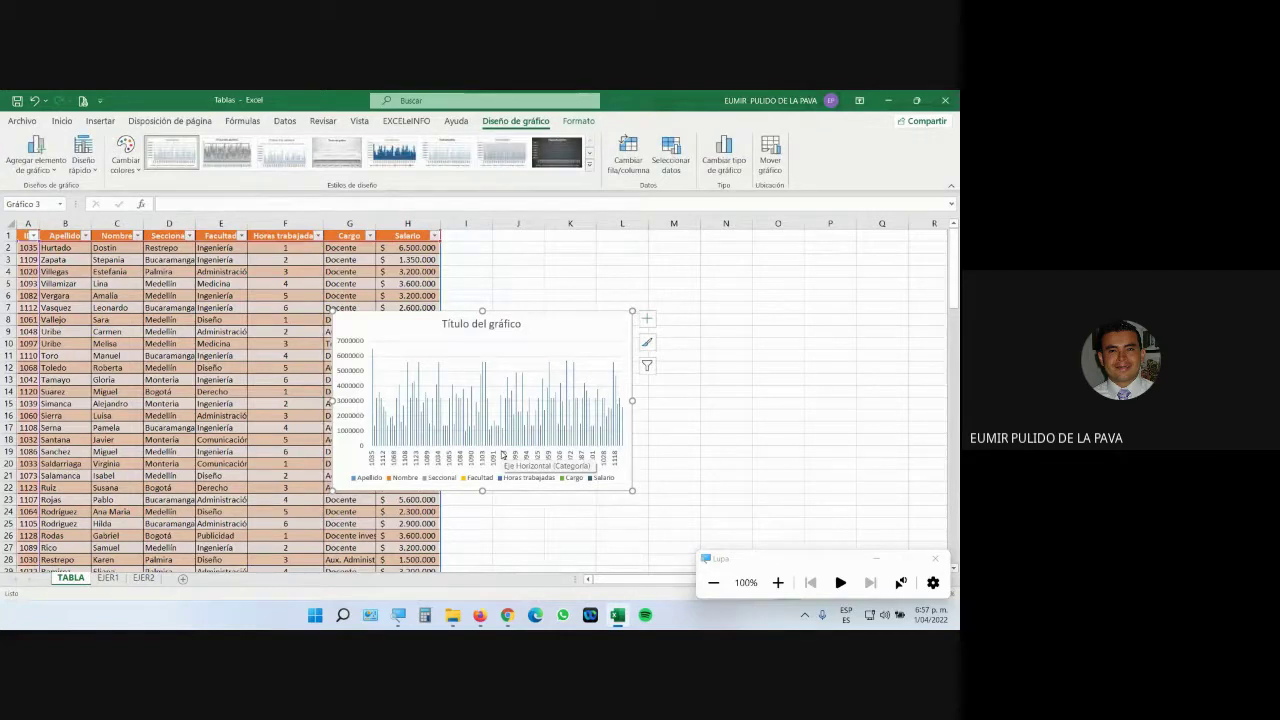
{"action": "key", "text": "Delete"}
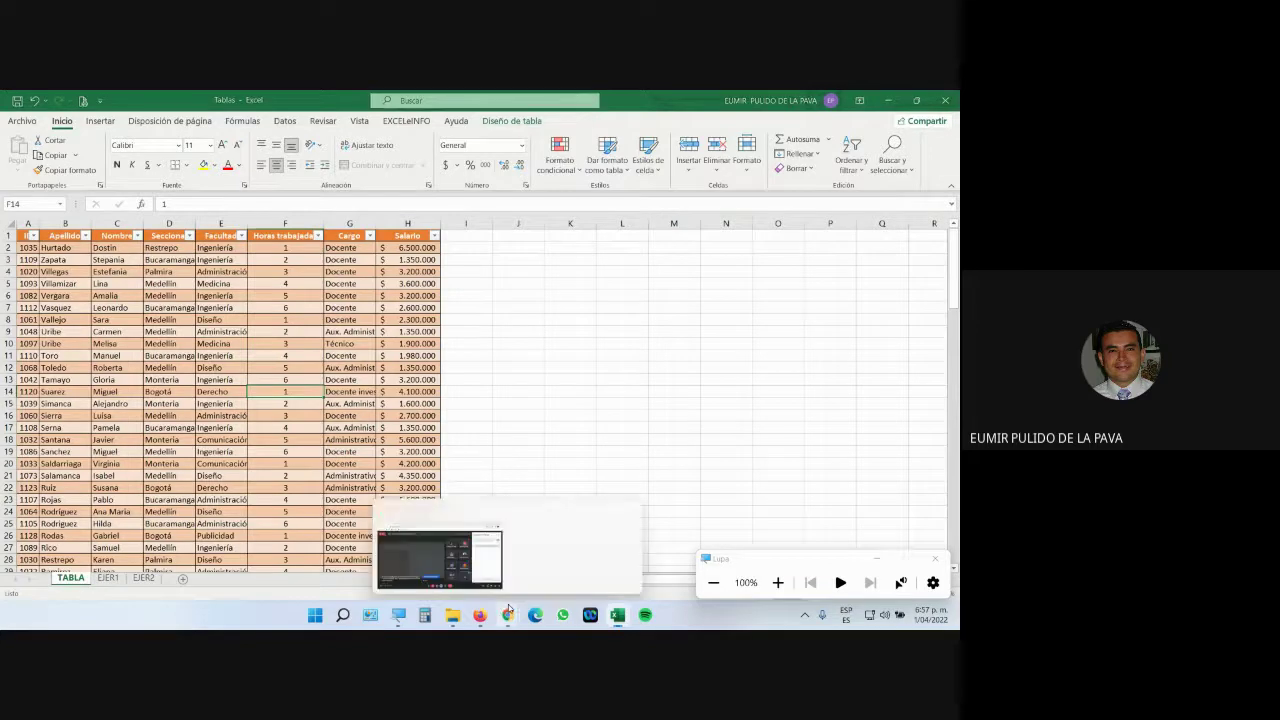
{"action": "left_click", "coordinate": [438, 557]}
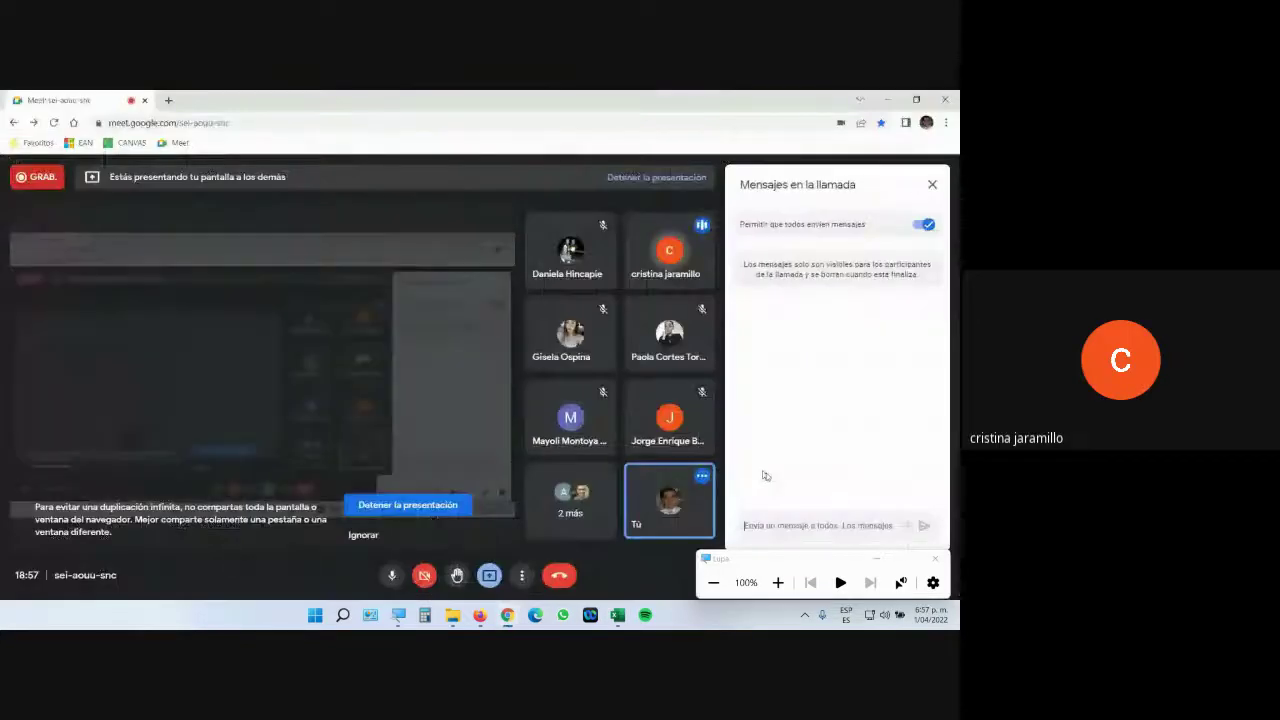
{"action": "left_click", "coordinate": [617, 616]}
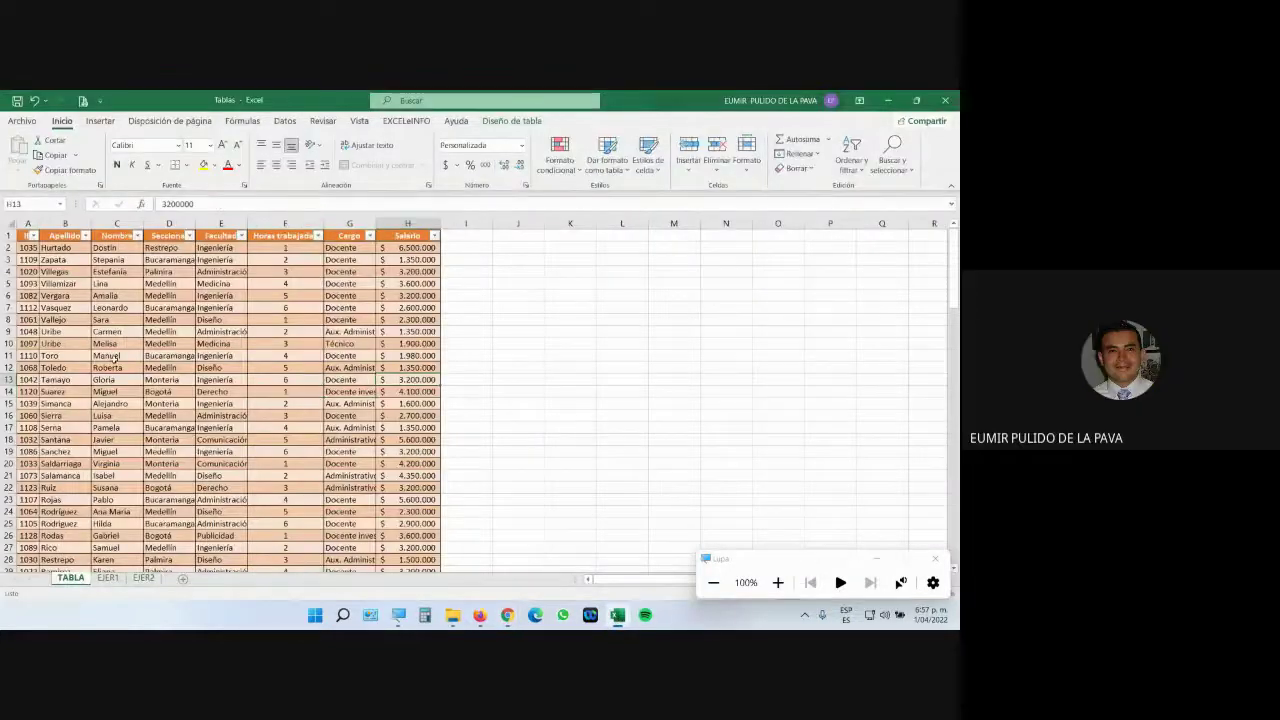
{"action": "left_click", "coordinate": [569, 450]}
{"action": "left_click", "coordinate": [634, 331]}
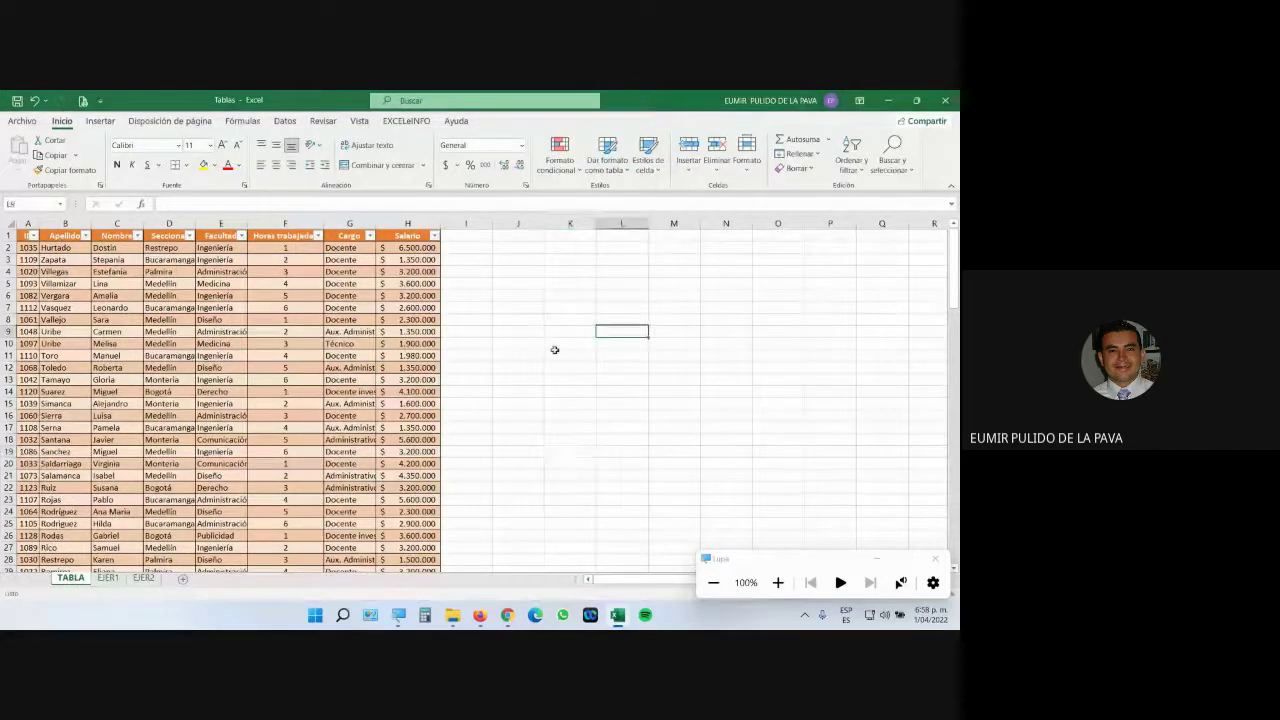
{"action": "left_click", "coordinate": [578, 343]}
{"action": "left_click", "coordinate": [674, 345]}
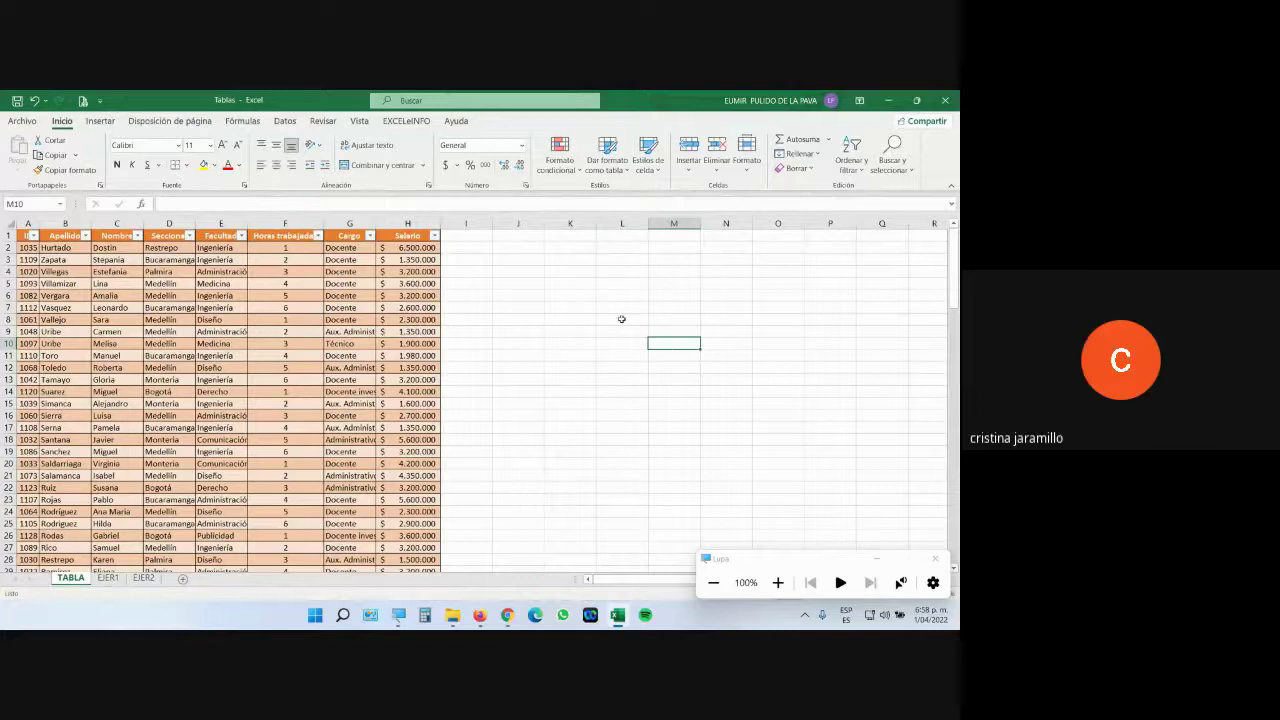
{"action": "left_click", "coordinate": [620, 318]}
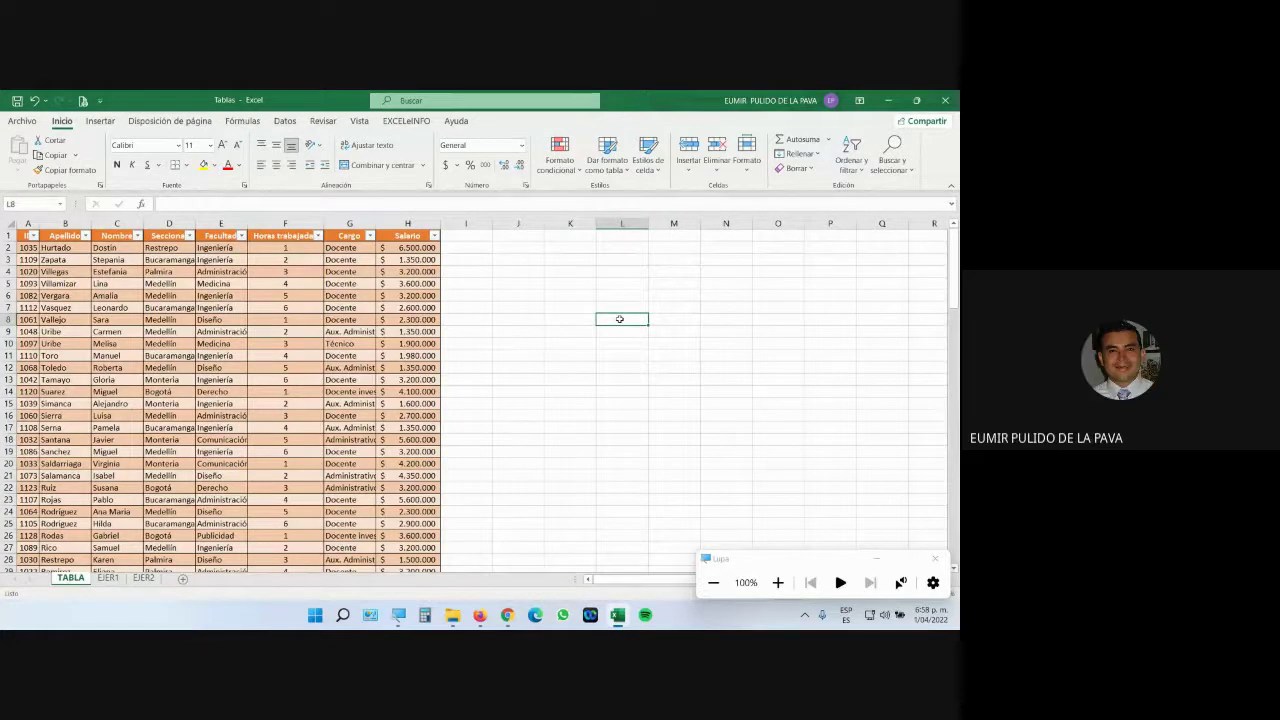
{"action": "key", "text": "alt+F1"}
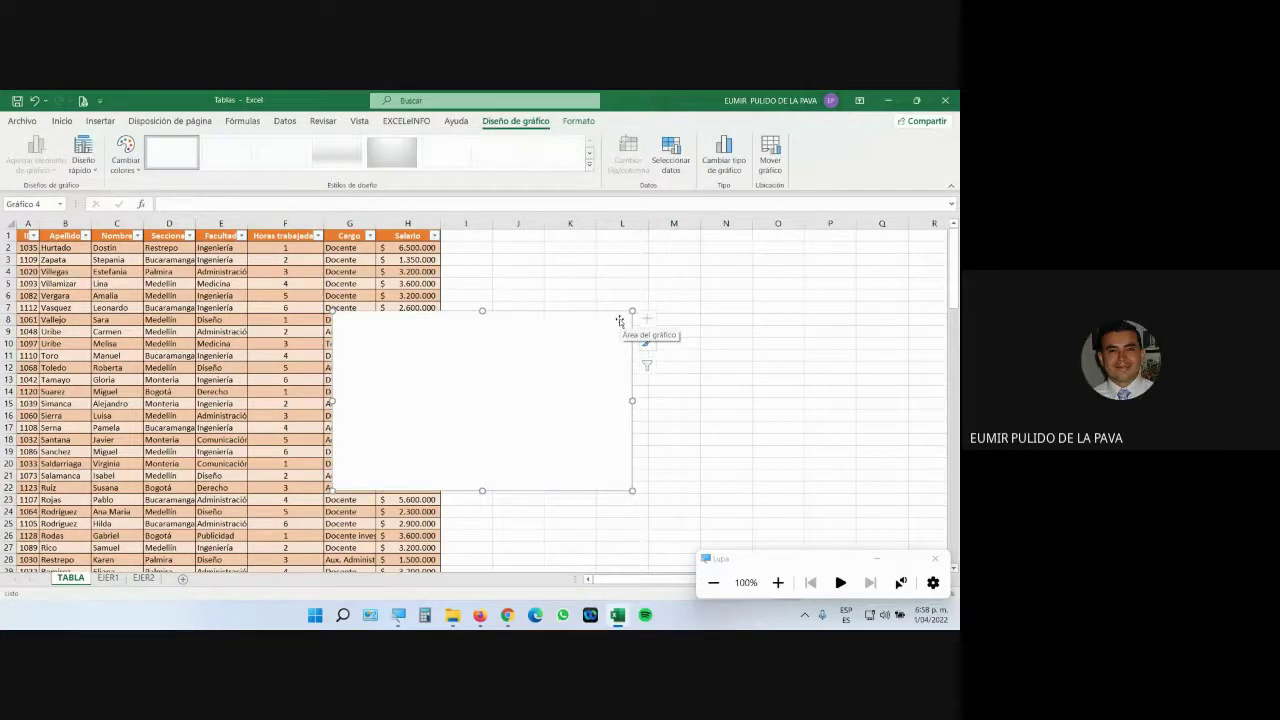
{"action": "key", "text": "Delete"}
{"action": "left_click", "coordinate": [221, 368]}
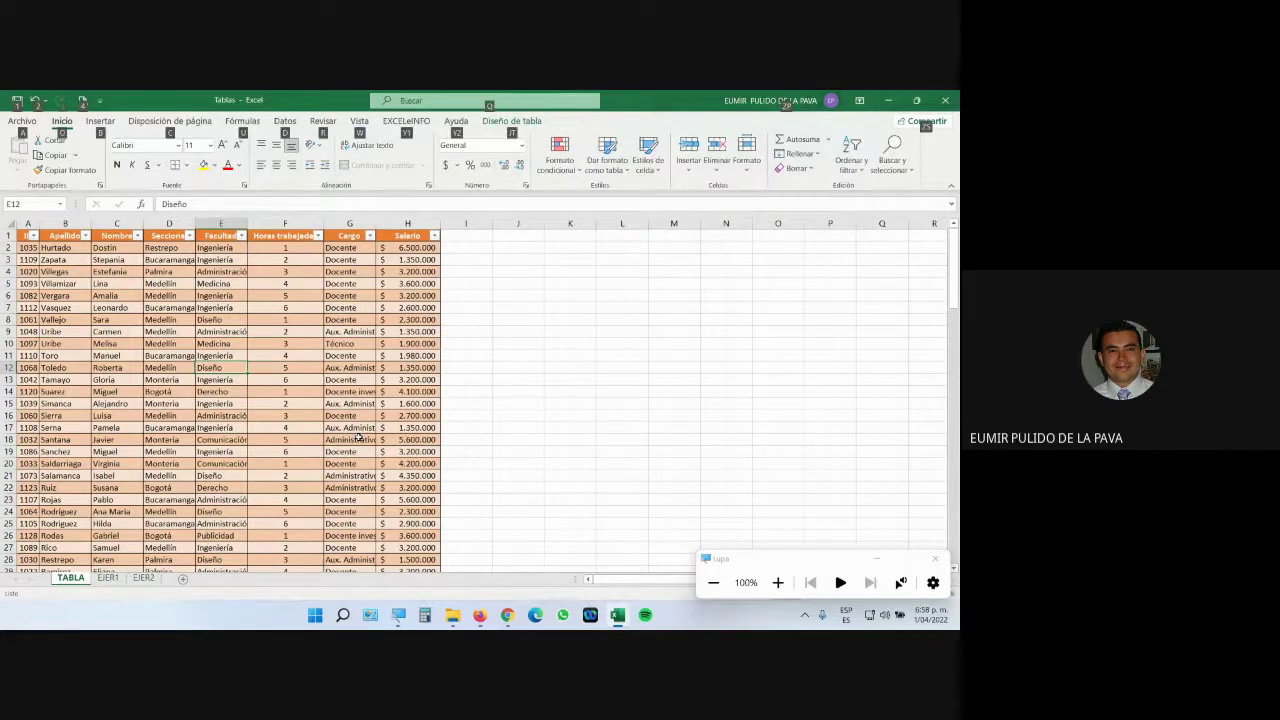
{"action": "key", "text": "alt+F1"}
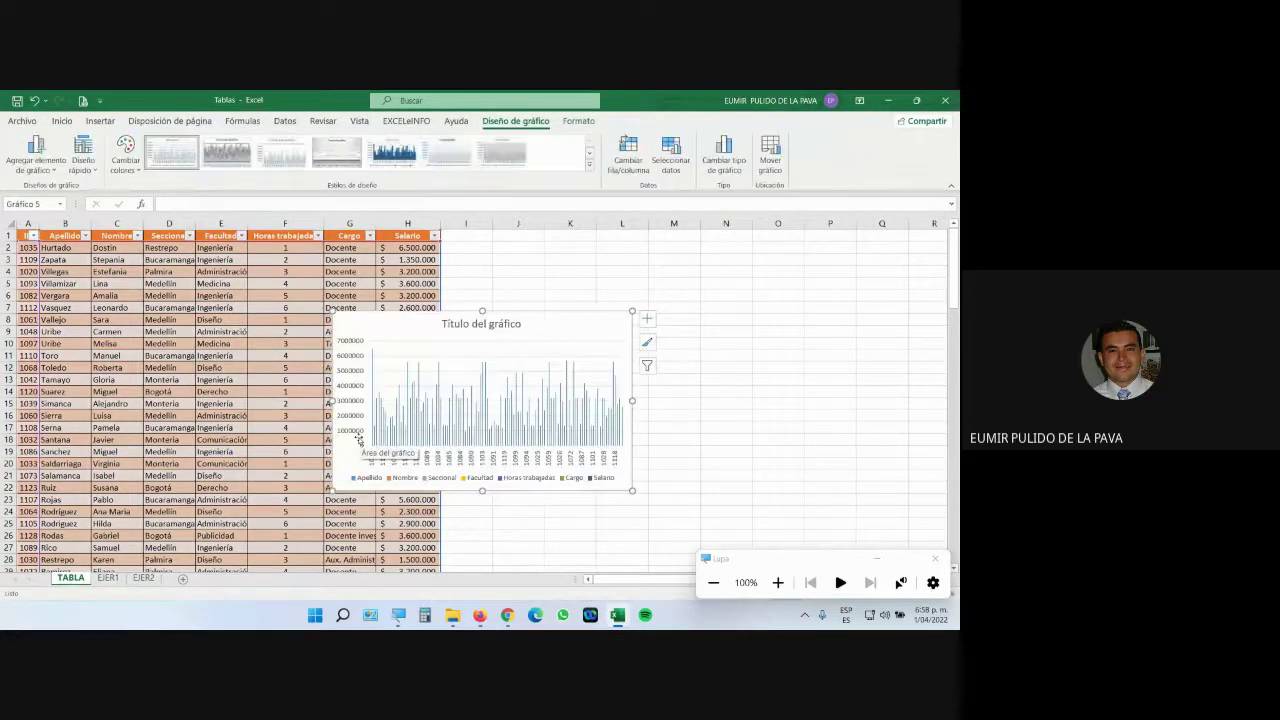
{"action": "key", "text": "Delete"}
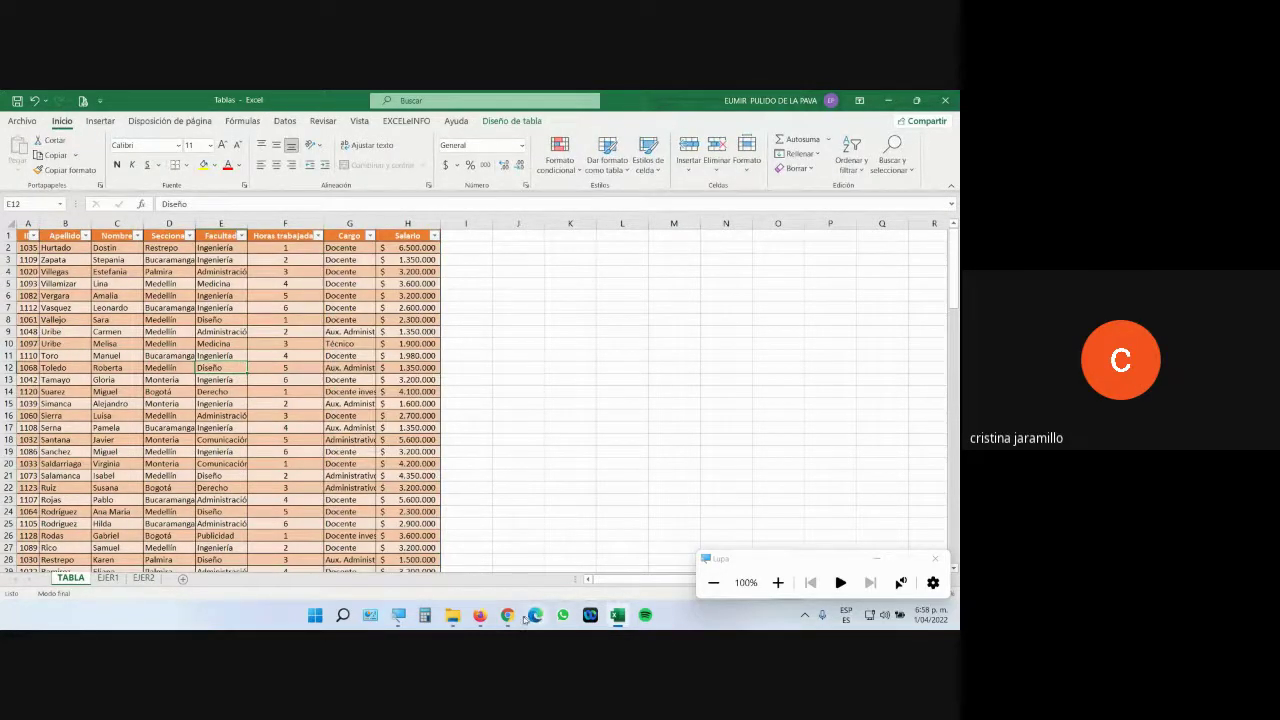
{"action": "left_click", "coordinate": [513, 528]}
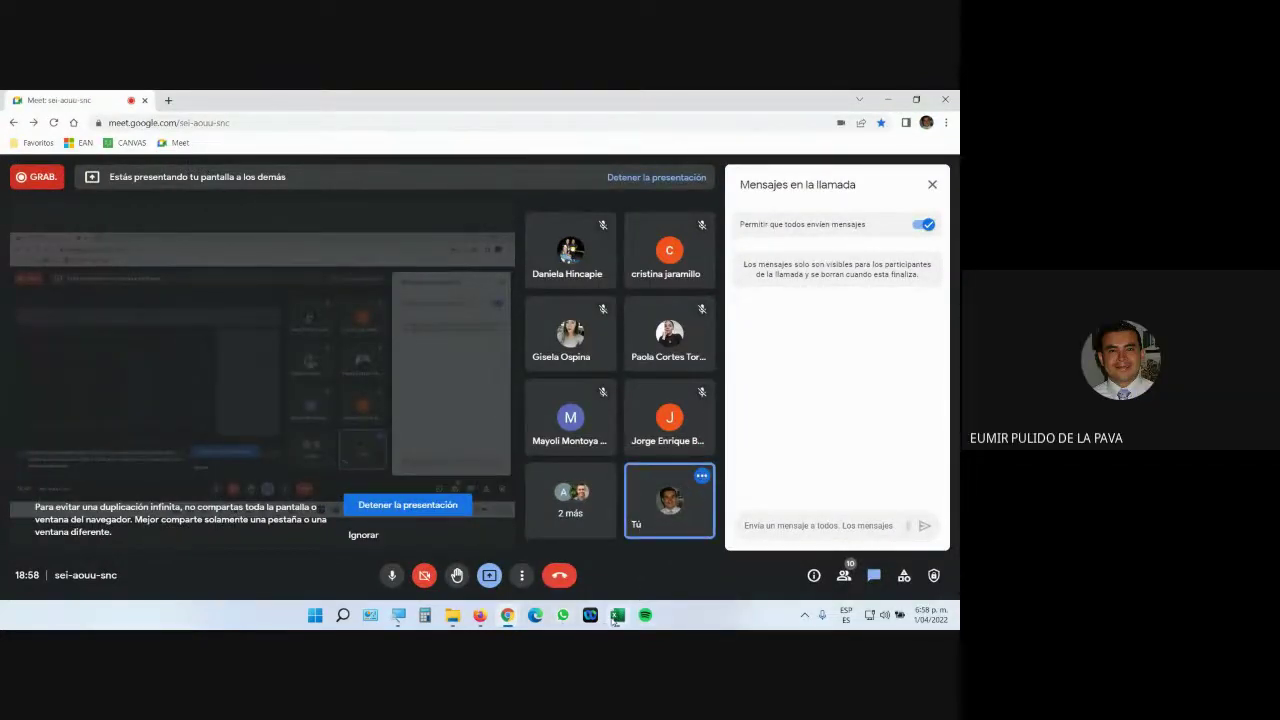
{"action": "left_click", "coordinate": [619, 615]}
{"action": "left_click", "coordinate": [360, 319]}
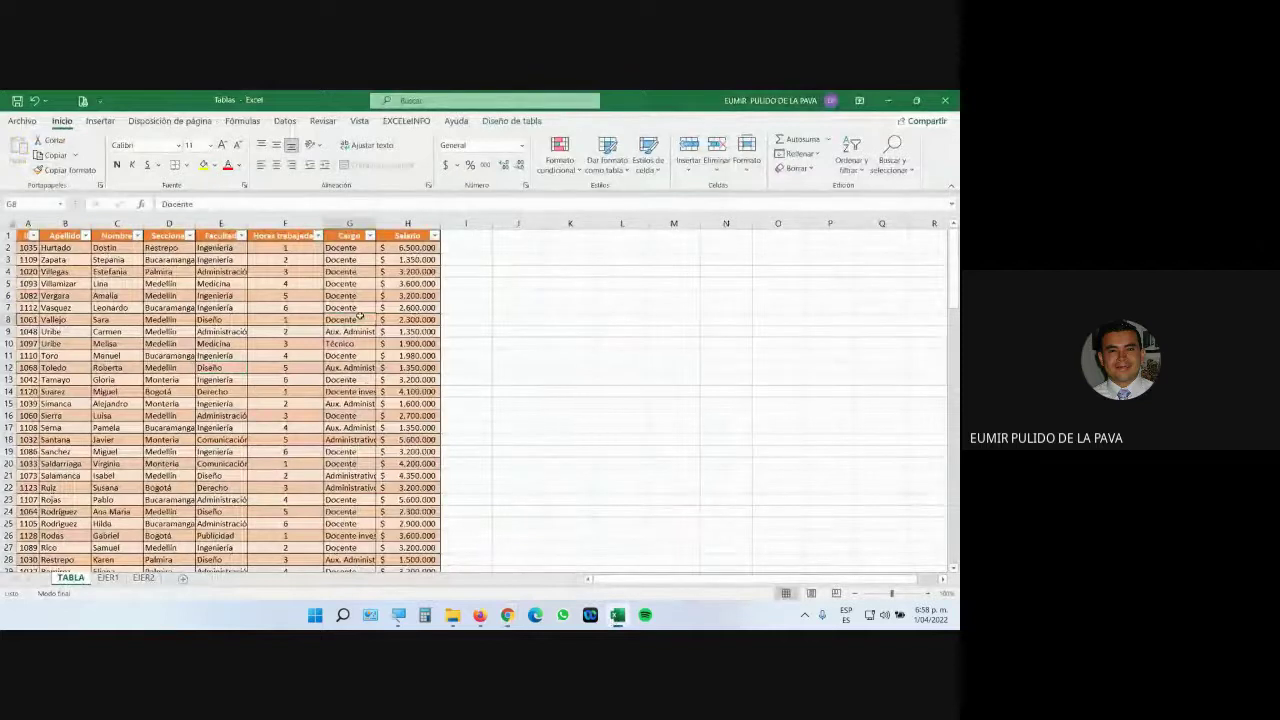
Turn on First Column and Last Column emphasis for the employee table.
{"action": "left_click", "coordinate": [512, 121]}
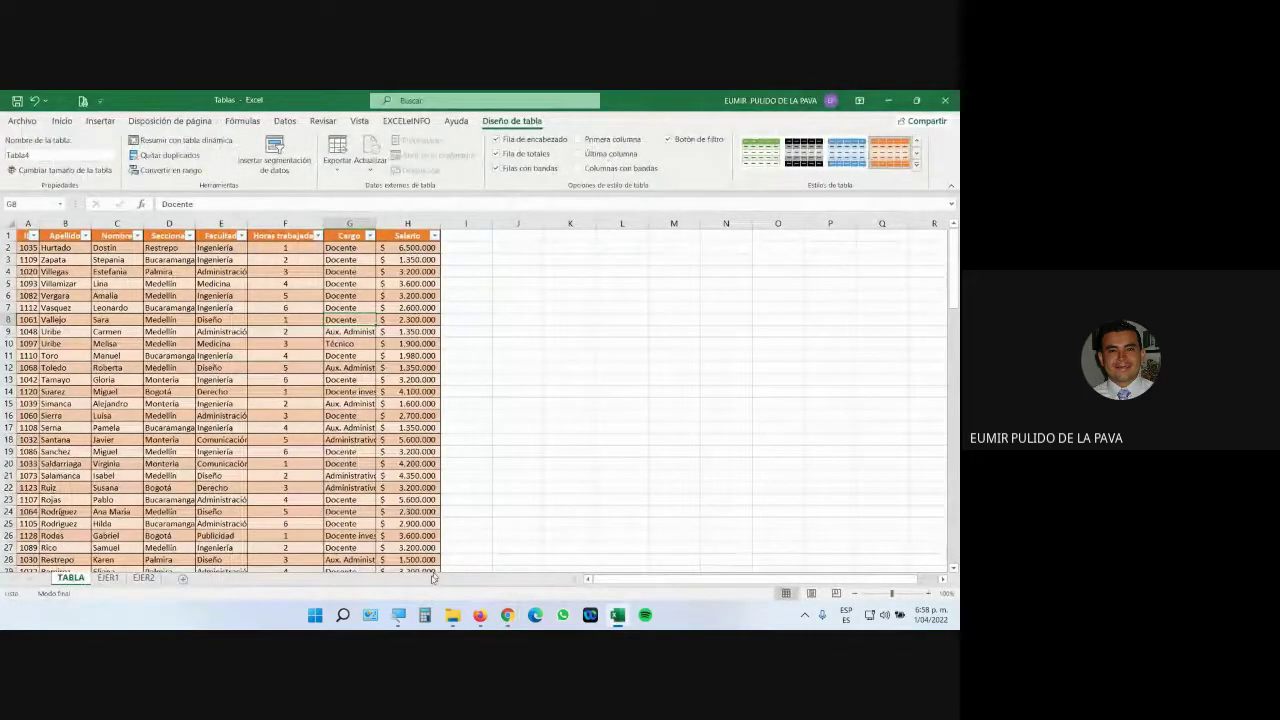
{"action": "left_click", "coordinate": [398, 615]}
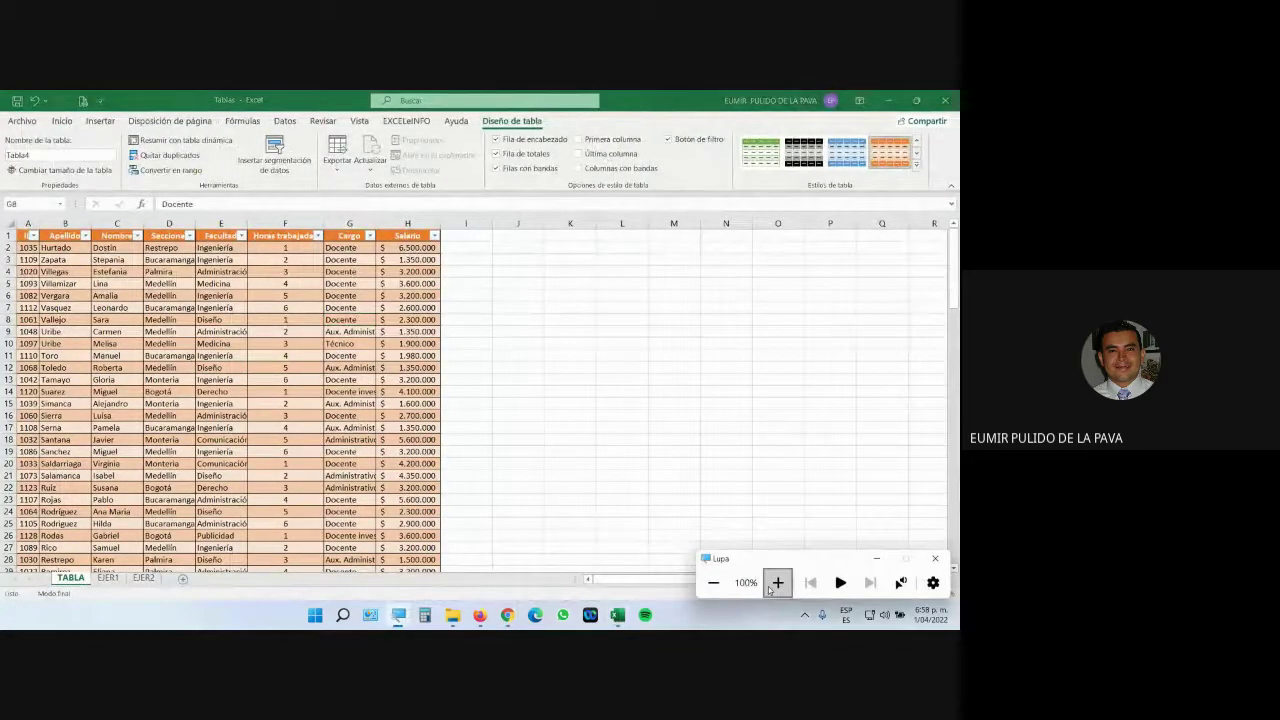
{"action": "left_click", "coordinate": [778, 582]}
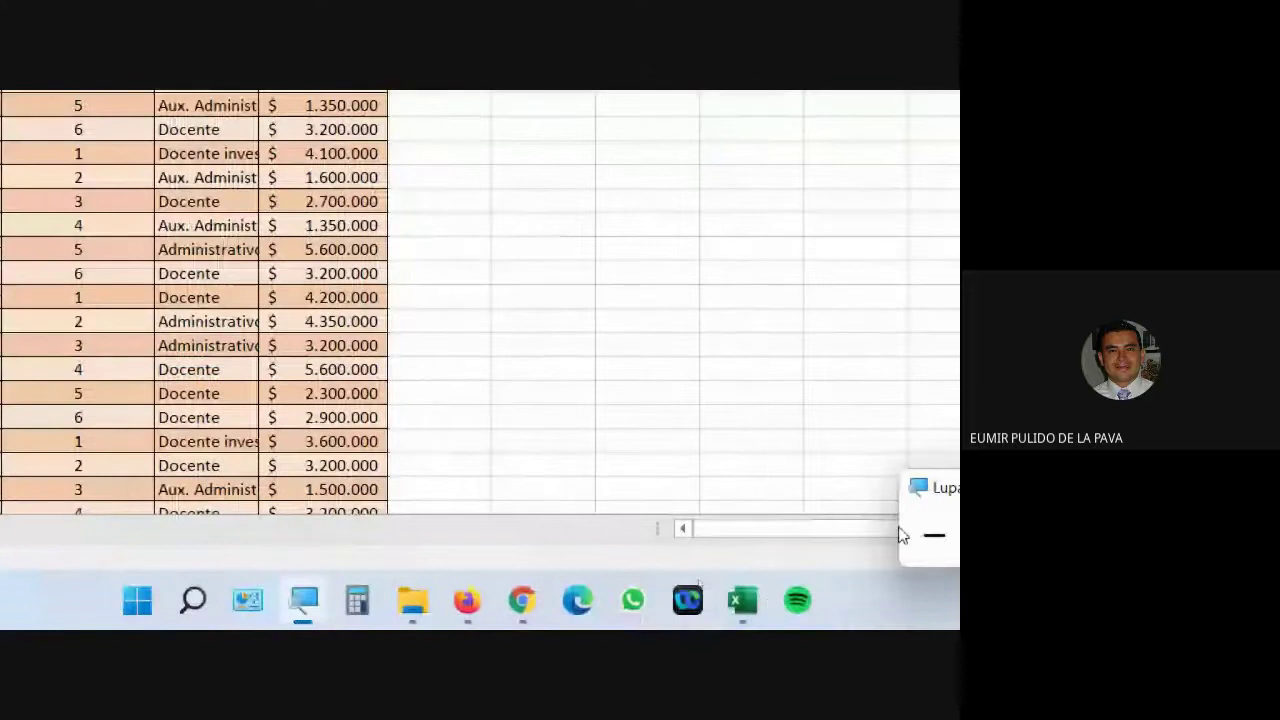
{"action": "left_click", "coordinate": [933, 535]}
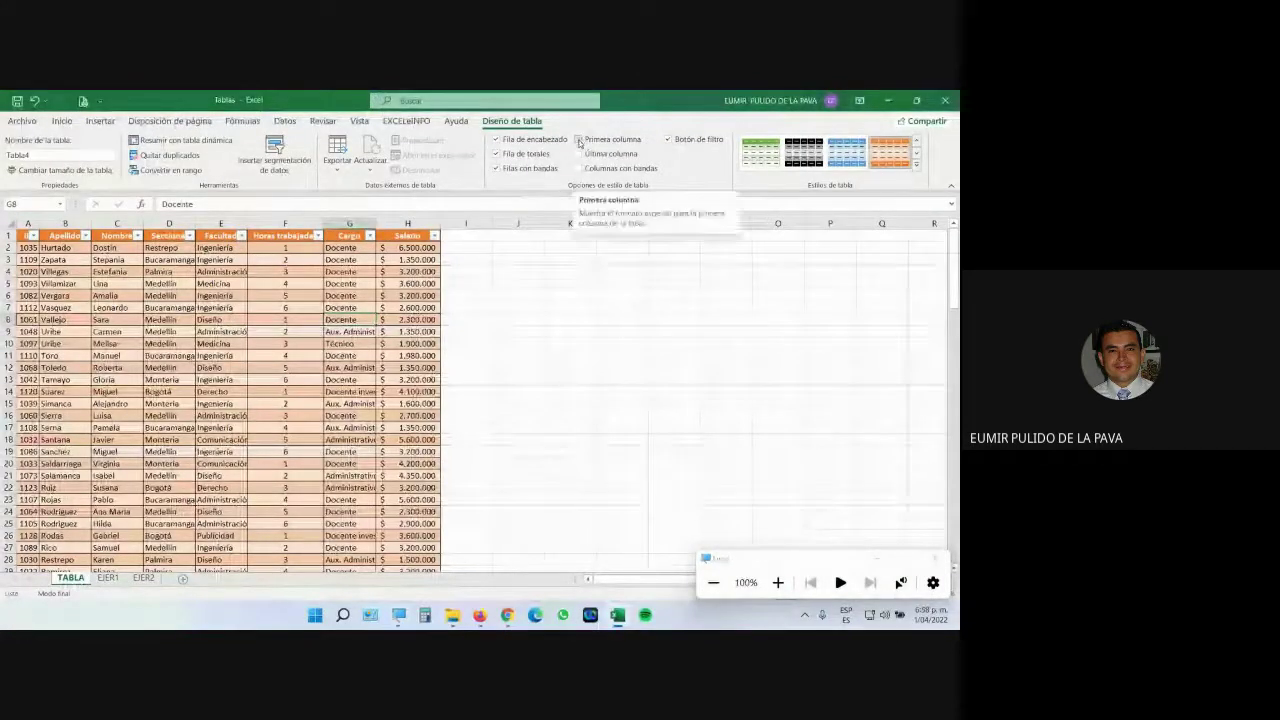
{"action": "left_click", "coordinate": [578, 140]}
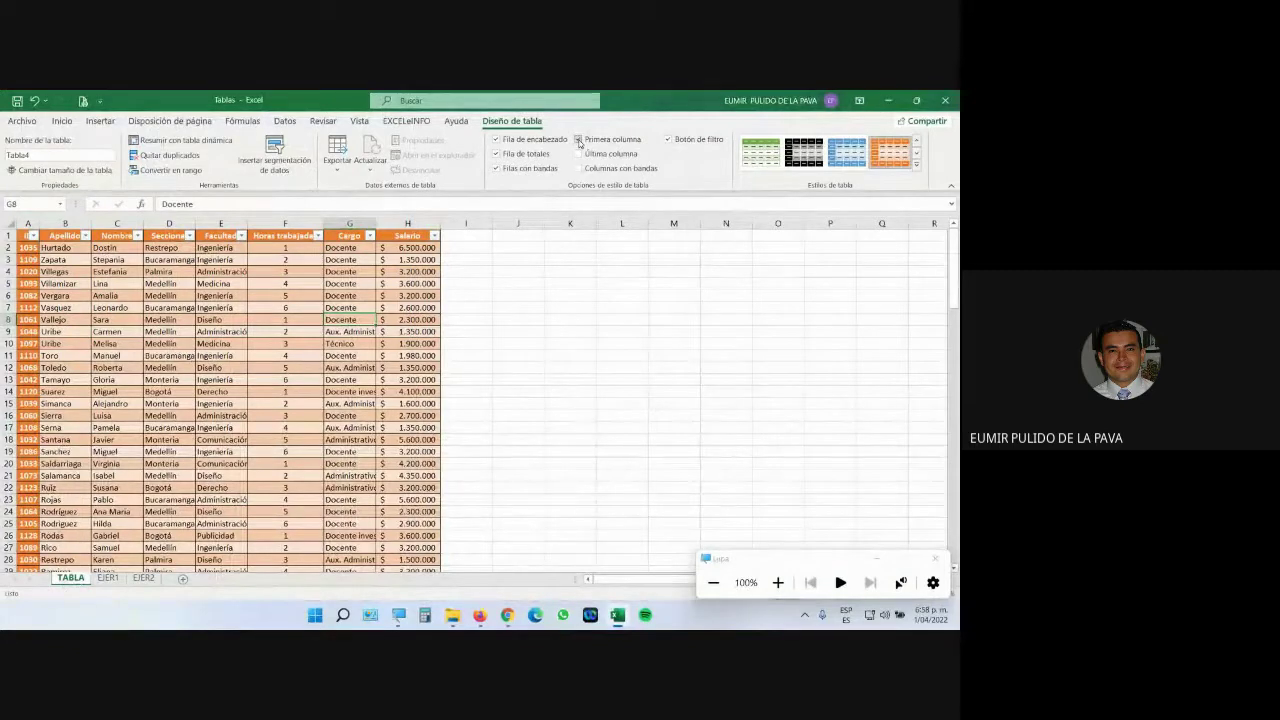
{"action": "left_click", "coordinate": [578, 154]}
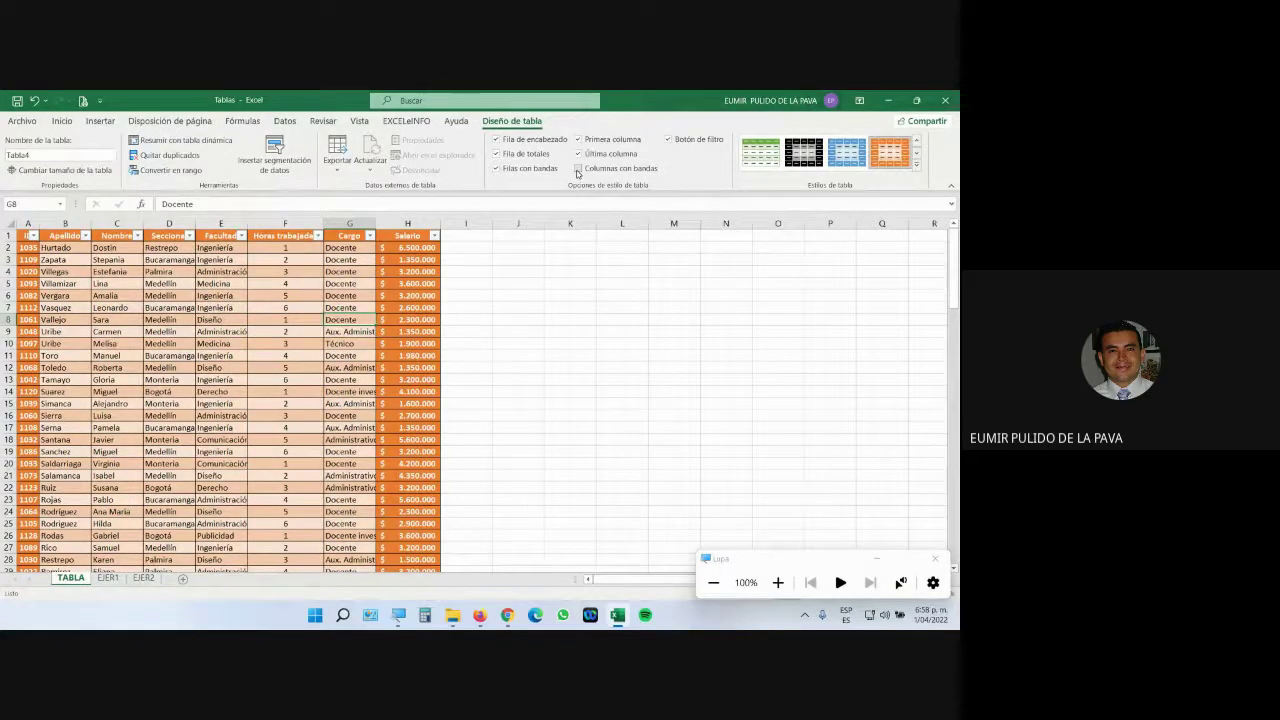
Apply the green Medium table style and uncheck Last Column, Banded Columns and First Column.
{"action": "left_click", "coordinate": [916, 166]}
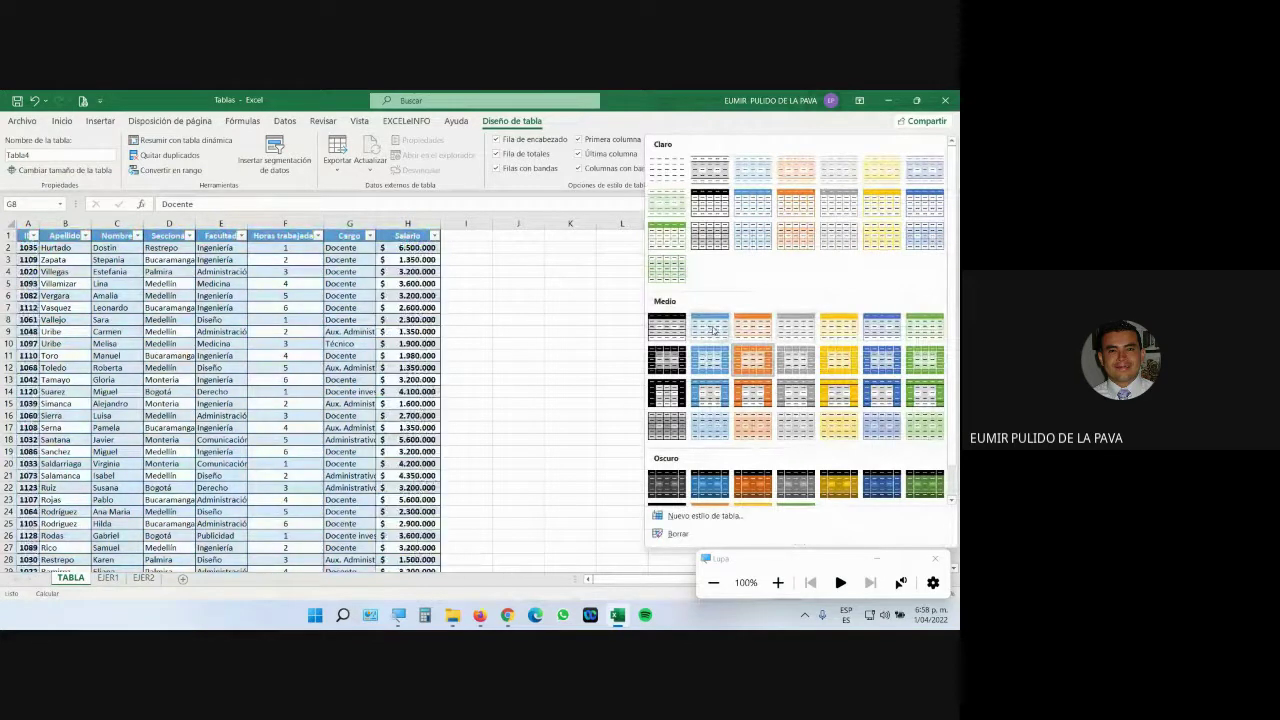
{"action": "left_click", "coordinate": [924, 370]}
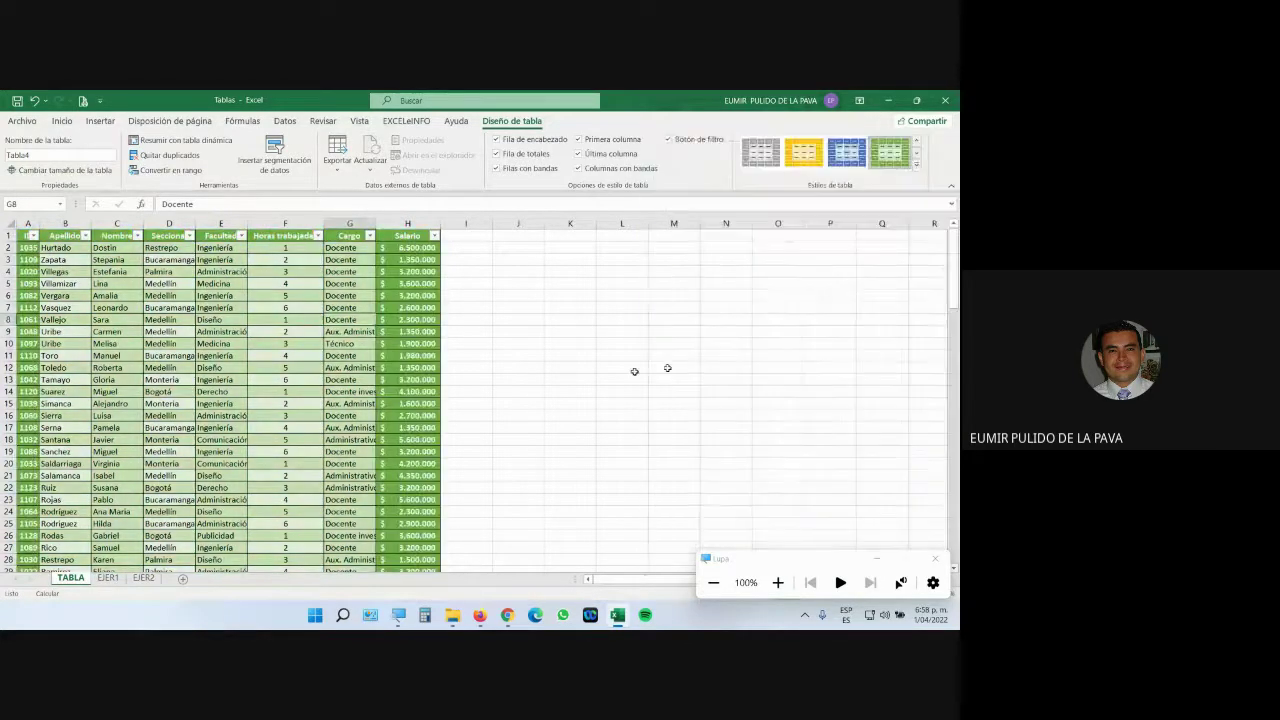
{"action": "left_click", "coordinate": [578, 154]}
{"action": "left_click", "coordinate": [578, 168]}
{"action": "left_click", "coordinate": [578, 139]}
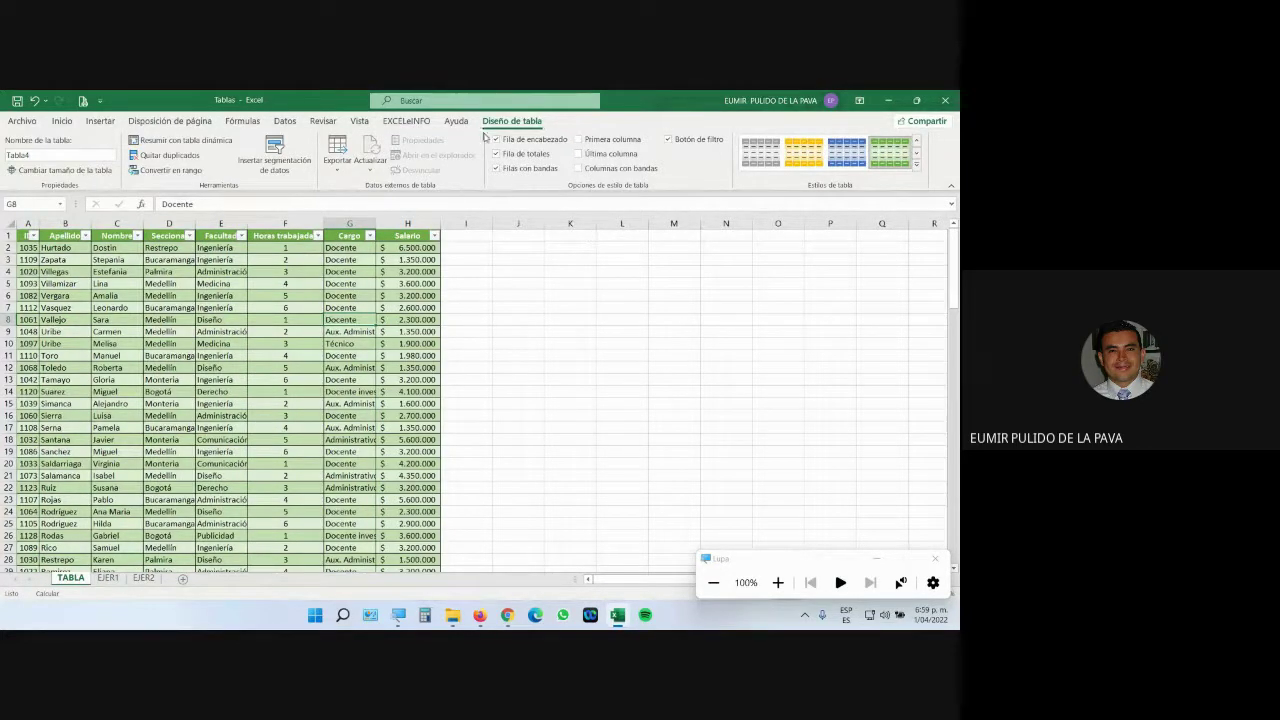
{"action": "scroll", "coordinate": [326, 394], "scroll_direction": "down", "scroll_amount": 12}
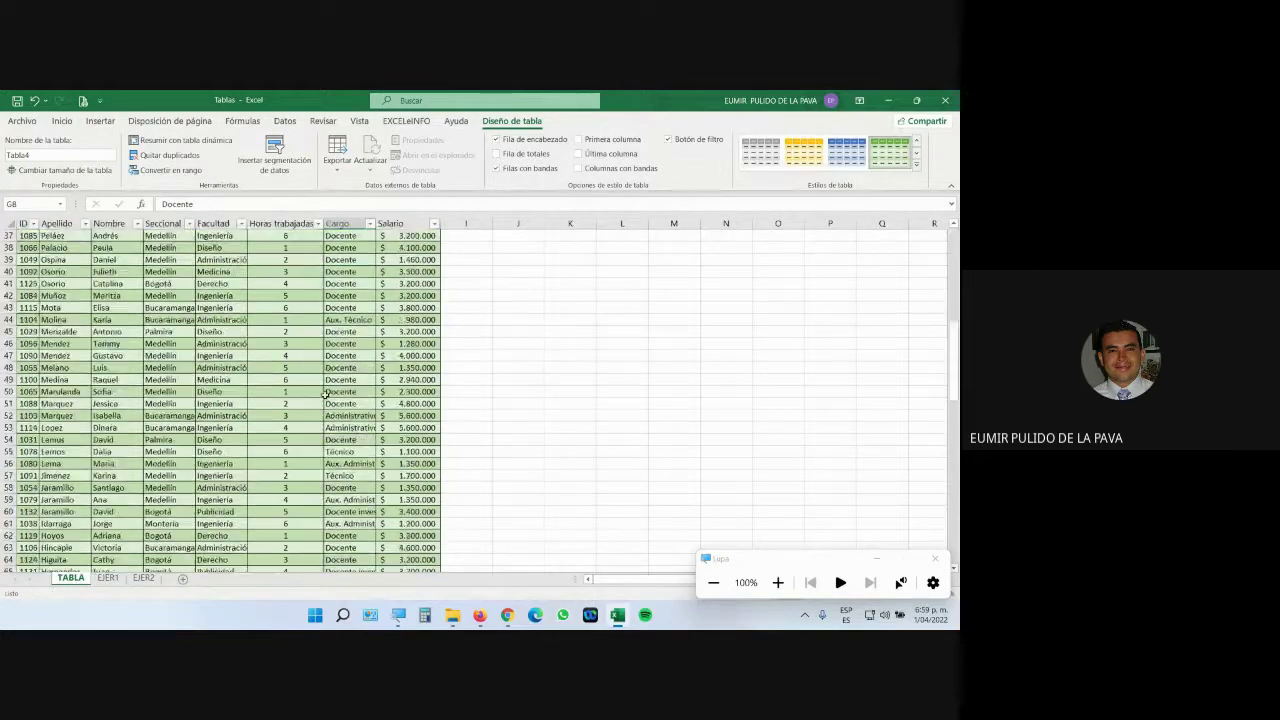
{"action": "scroll", "coordinate": [326, 394], "scroll_direction": "up", "scroll_amount": 12}
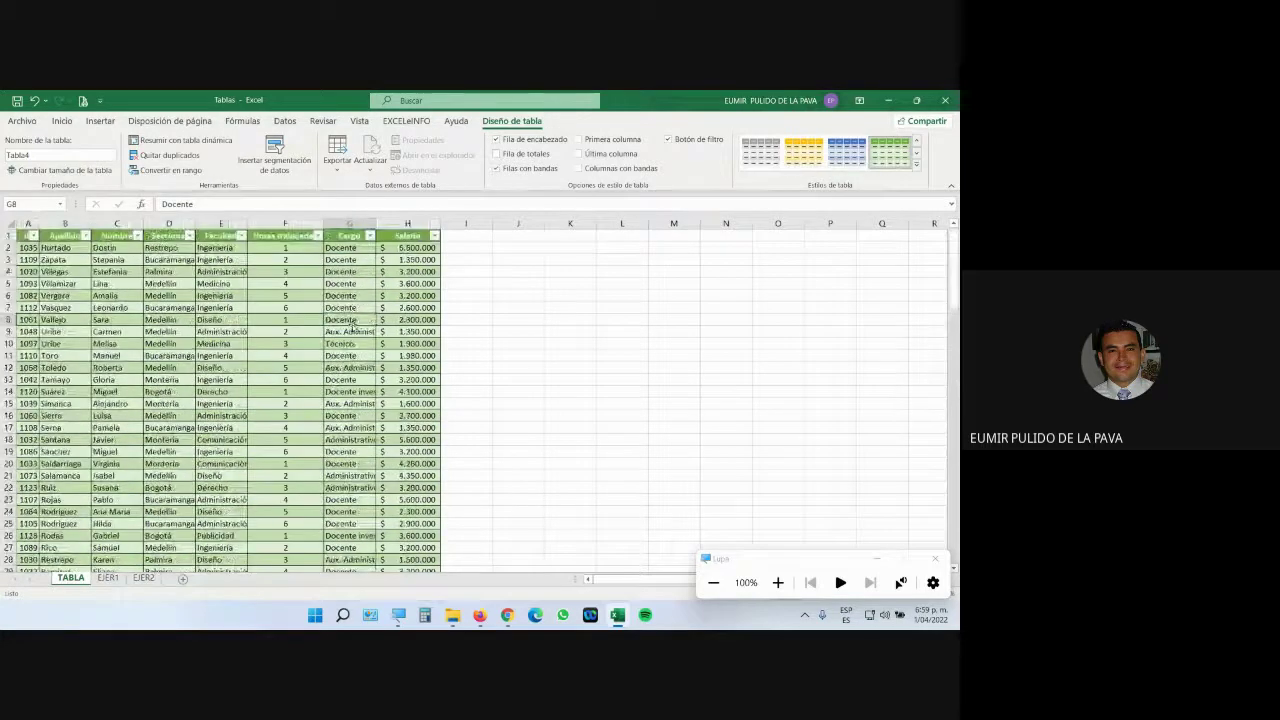
{"action": "left_click", "coordinate": [778, 583]}
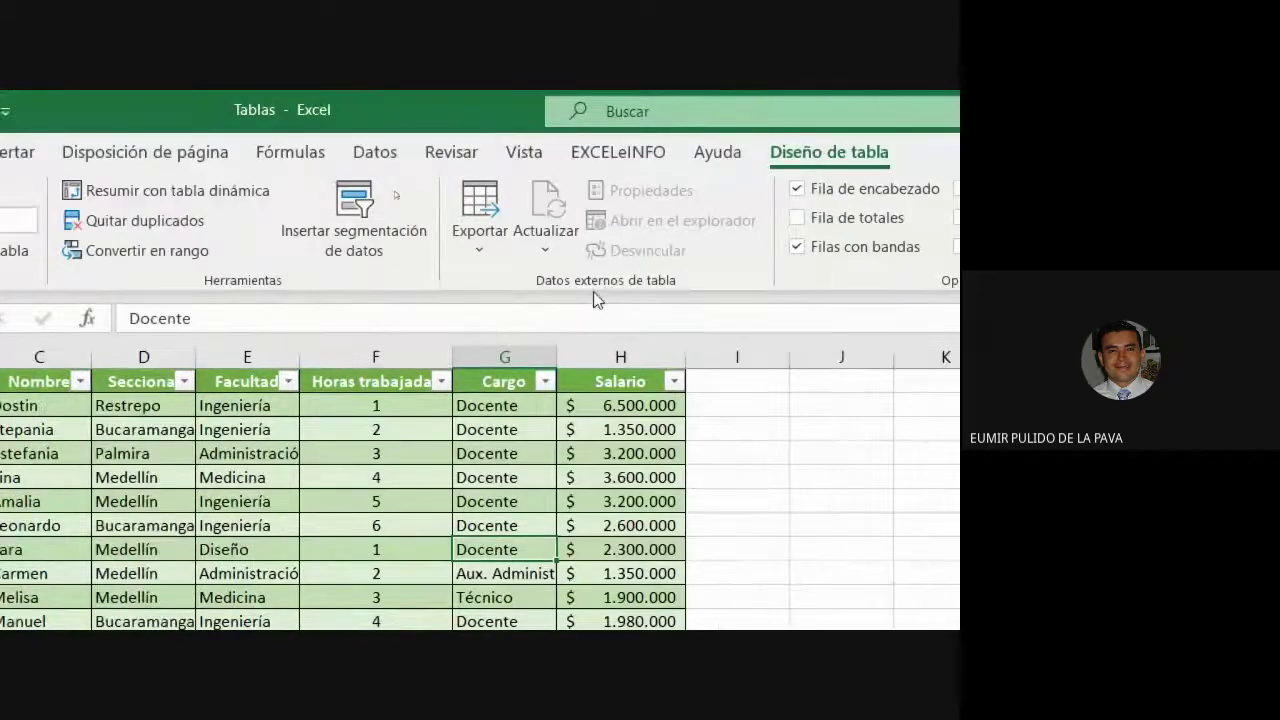
{"action": "left_click", "coordinate": [500, 240]}
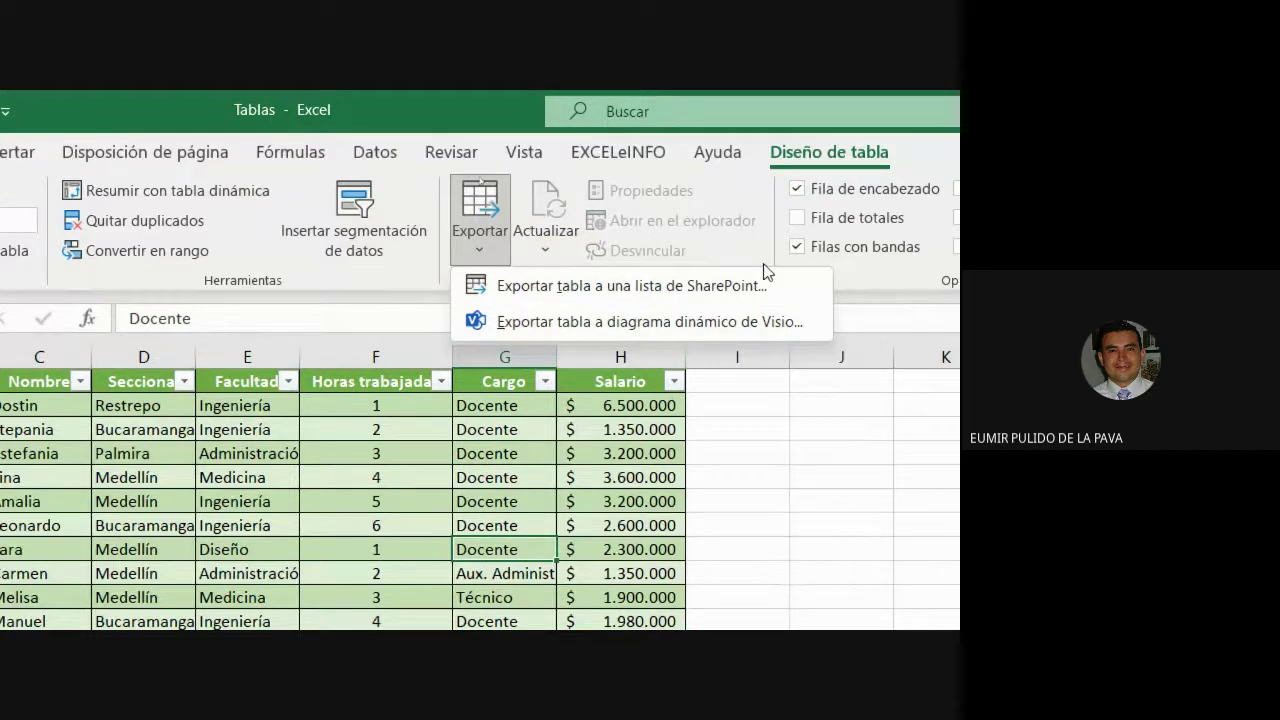
{"action": "left_click", "coordinate": [758, 232]}
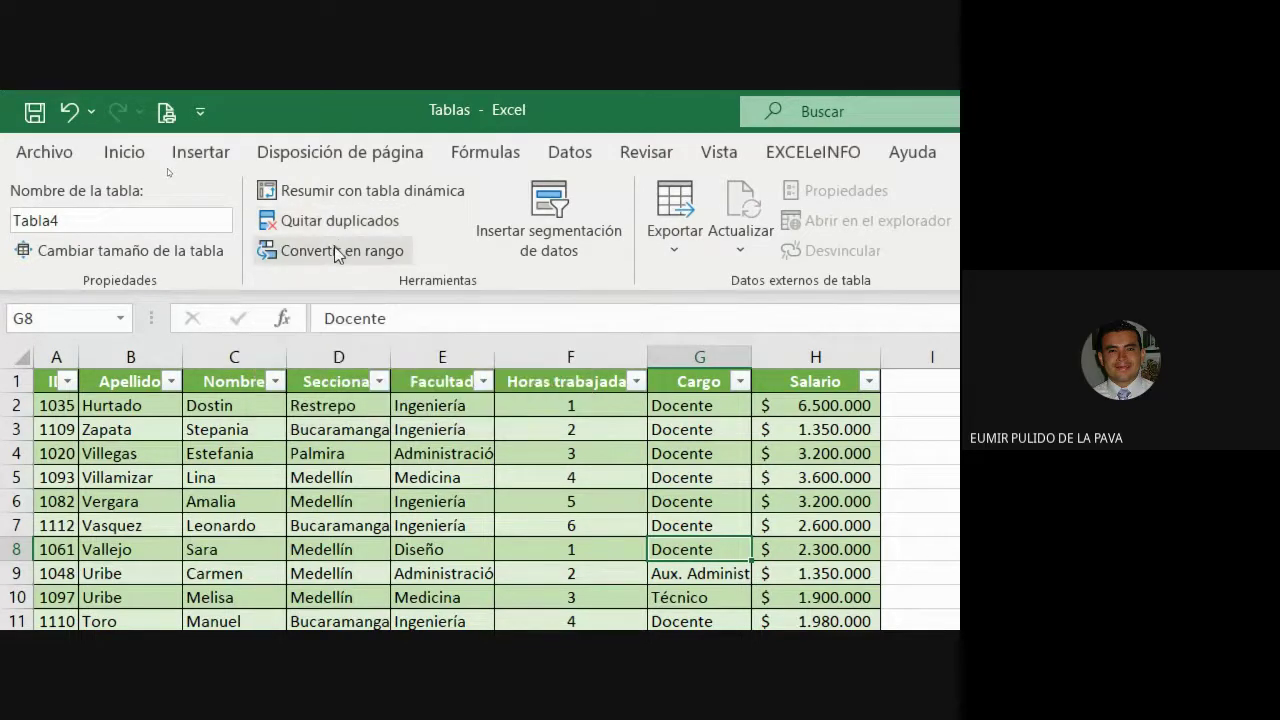
Convert the employee table to a normal range with Convertir en rango, confirming with Sí.
{"action": "left_click", "coordinate": [323, 545]}
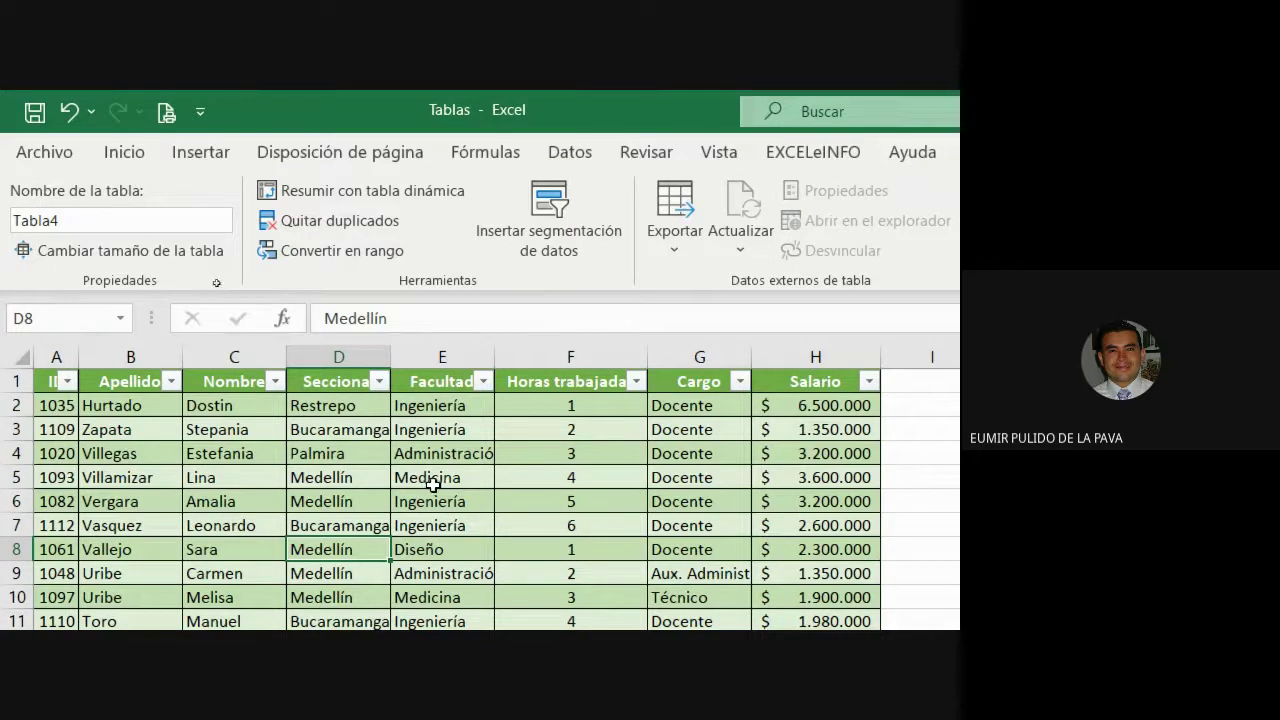
{"action": "left_click", "coordinate": [378, 251]}
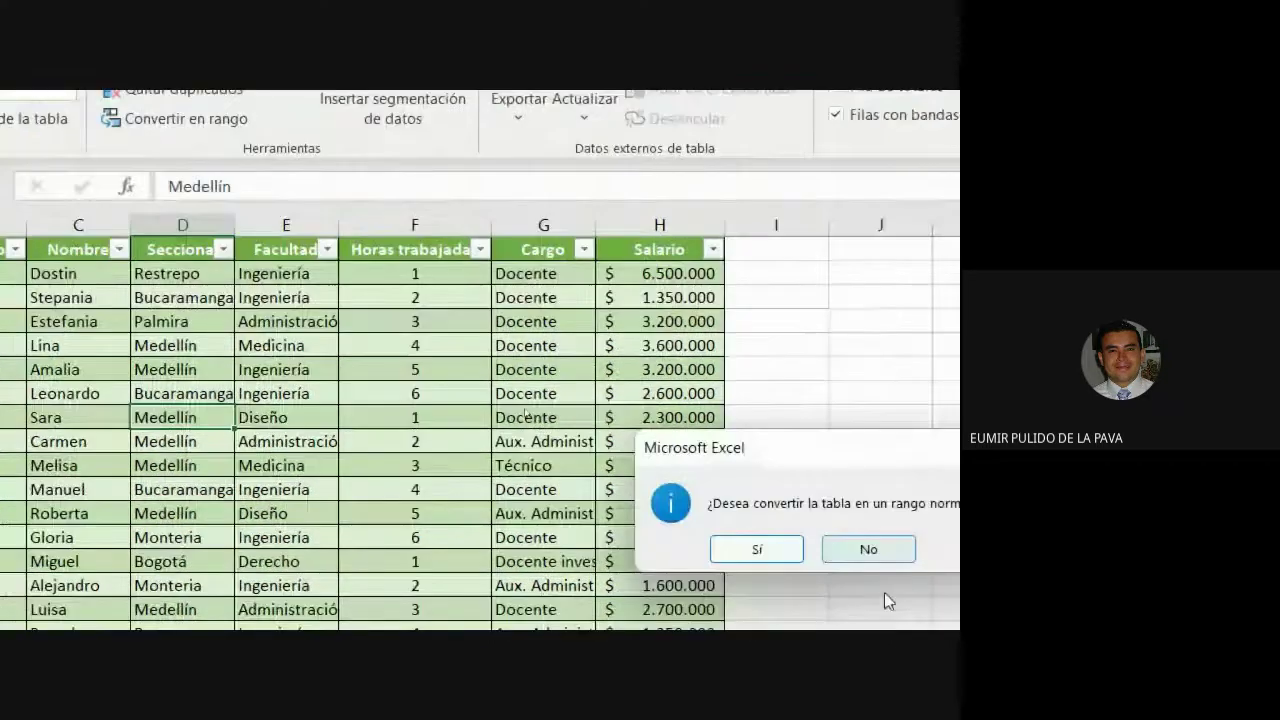
{"action": "left_click_drag", "start_coordinate": [735, 448], "coordinate": [420, 309]}
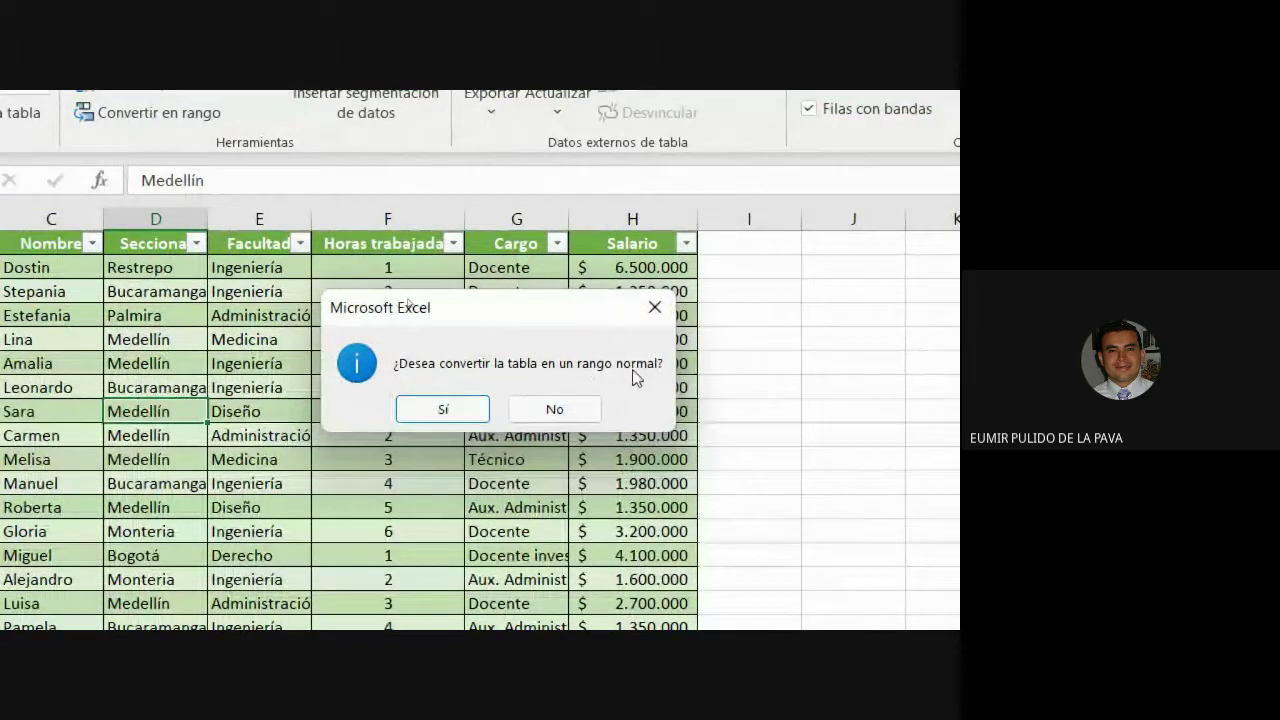
{"action": "left_click", "coordinate": [425, 410]}
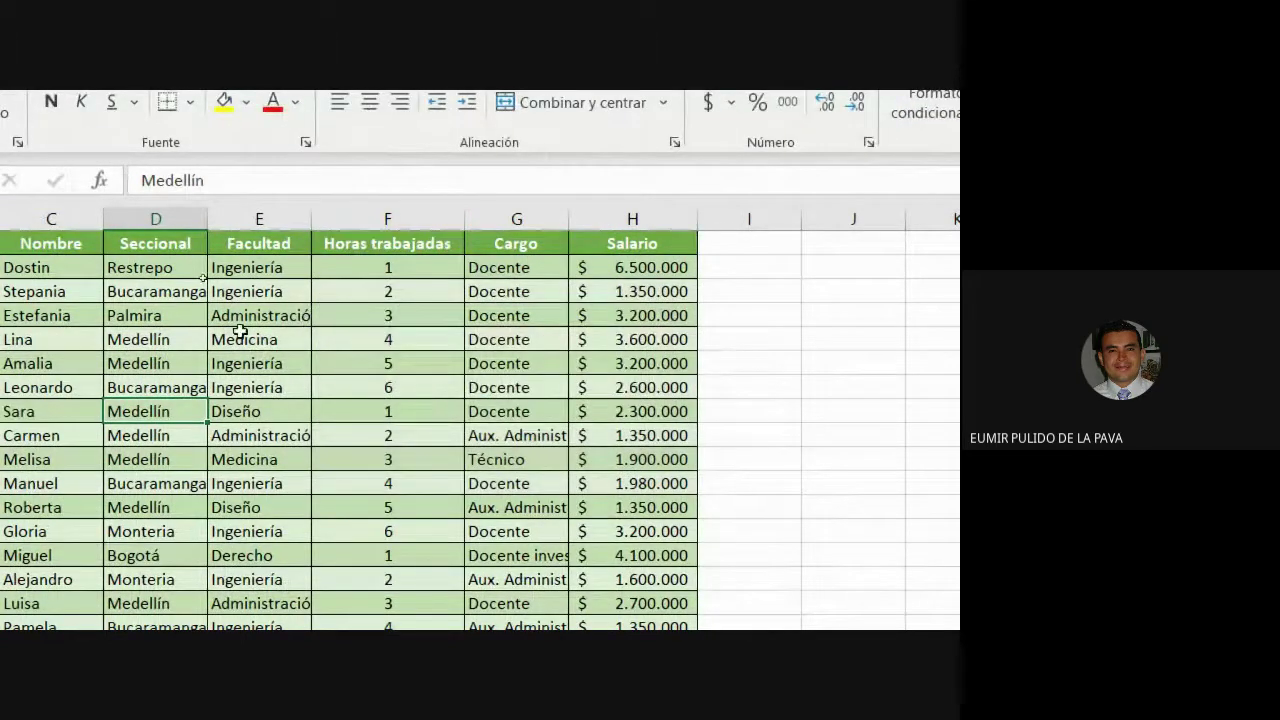
Make the employee data a table again through Insertar > Tabla, accepting the range.
{"action": "left_click", "coordinate": [195, 320]}
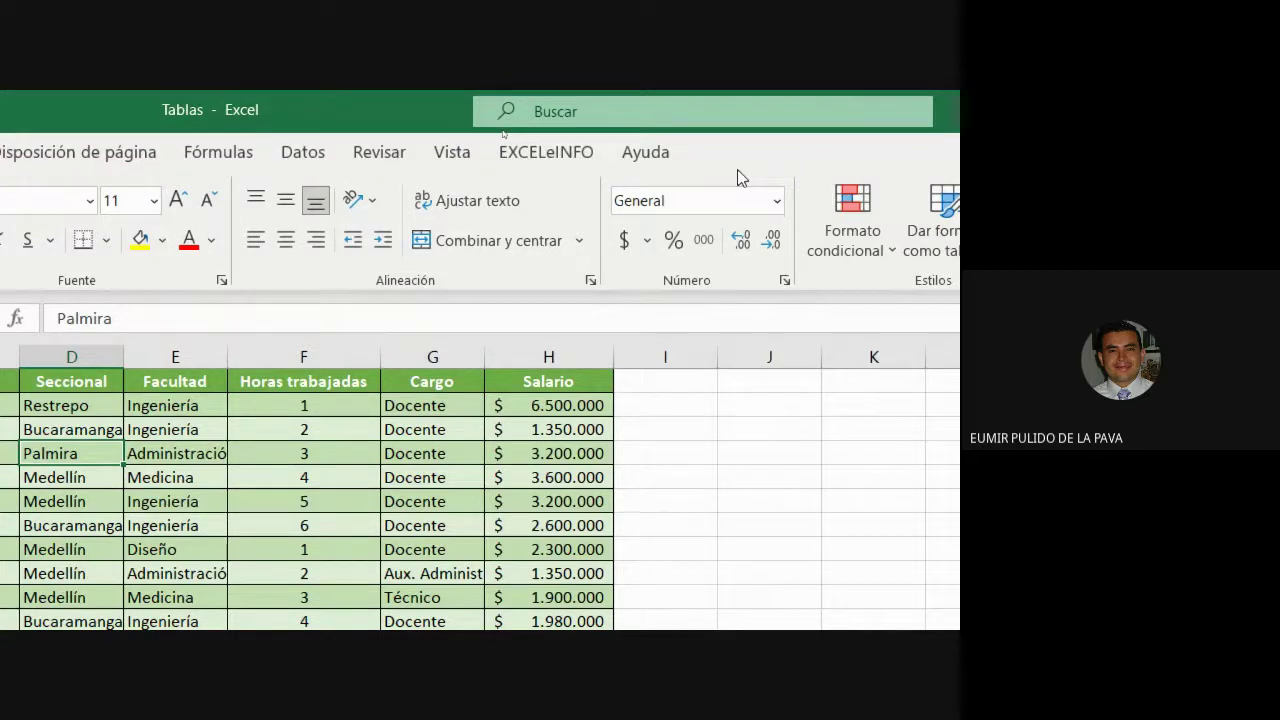
{"action": "left_click", "coordinate": [189, 152]}
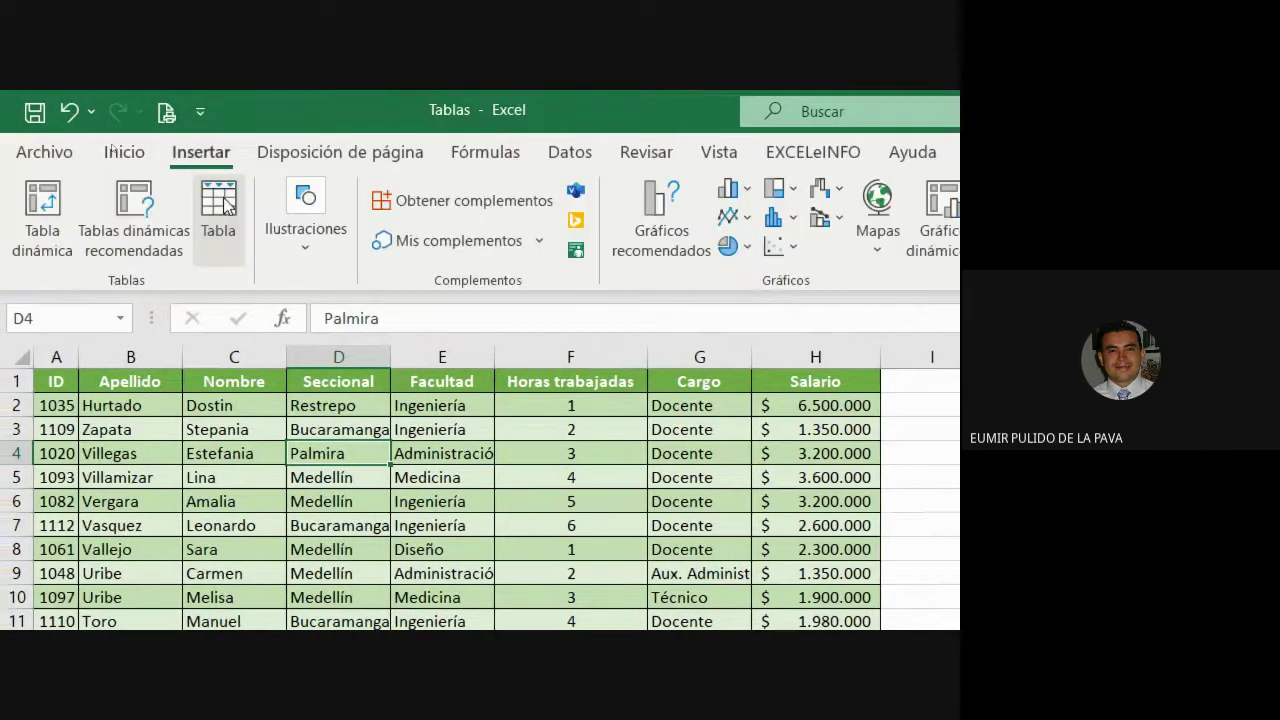
{"action": "left_click", "coordinate": [226, 205]}
{"action": "left_click", "coordinate": [643, 357]}
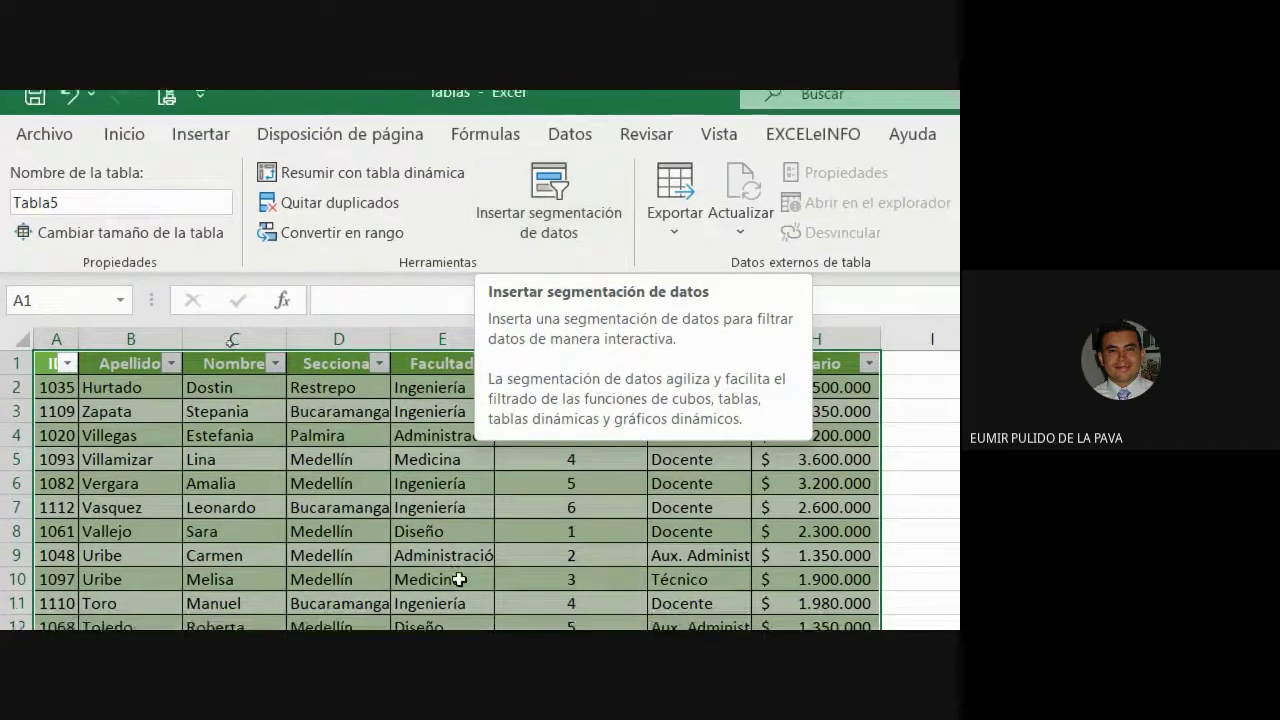
Select the Seccional, Facultad and Cargo columns of the table.
{"action": "left_click_drag", "start_coordinate": [338, 597], "coordinate": [442, 597]}
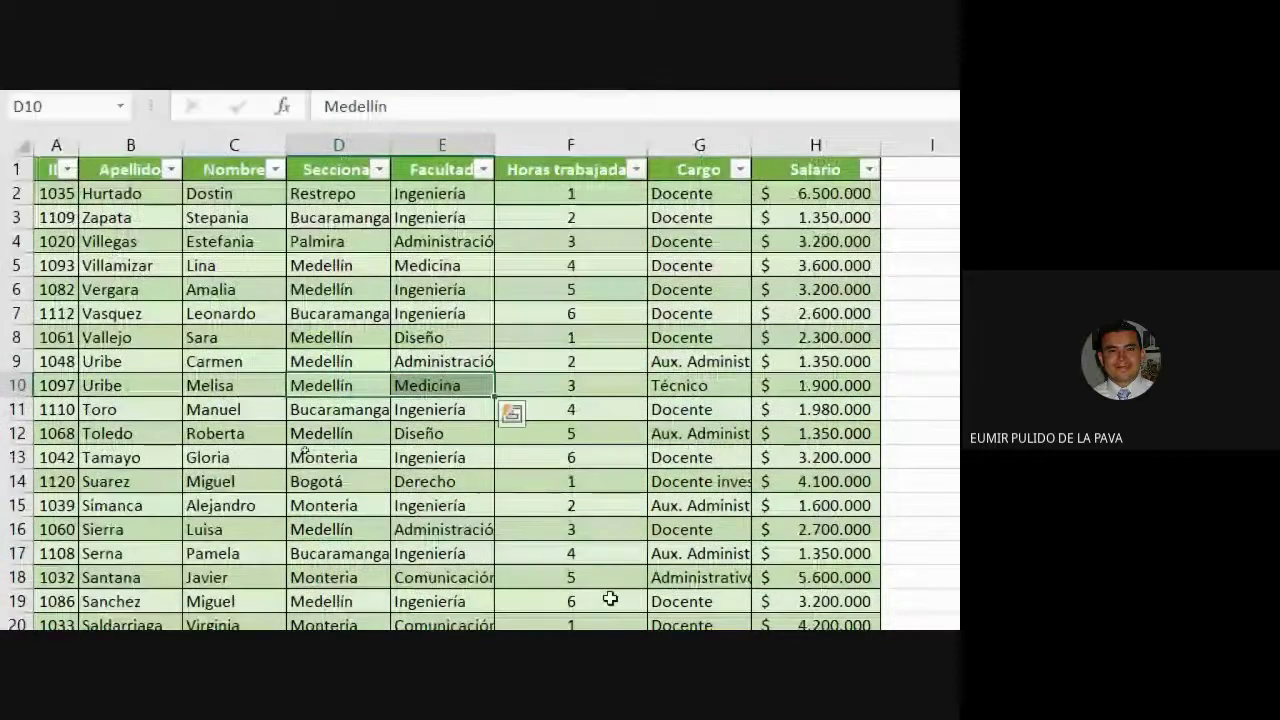
{"action": "left_click", "coordinate": [337, 137]}
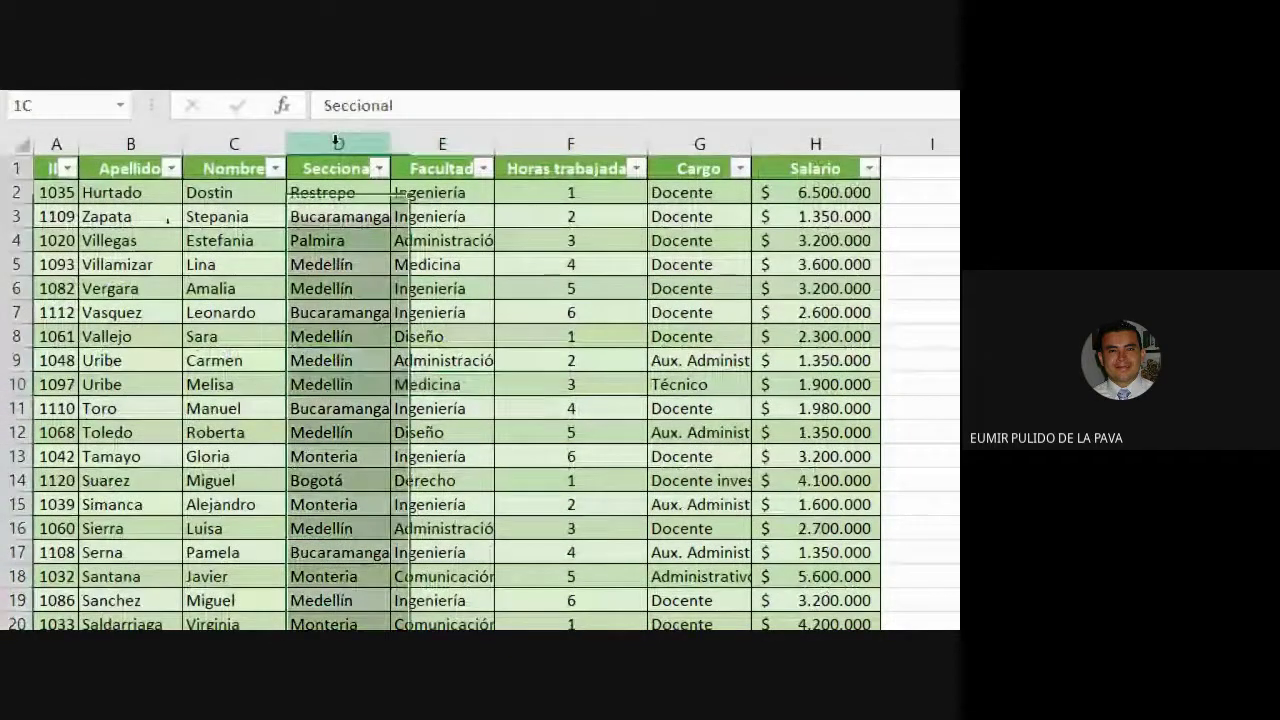
{"action": "left_click", "coordinate": [437, 136]}
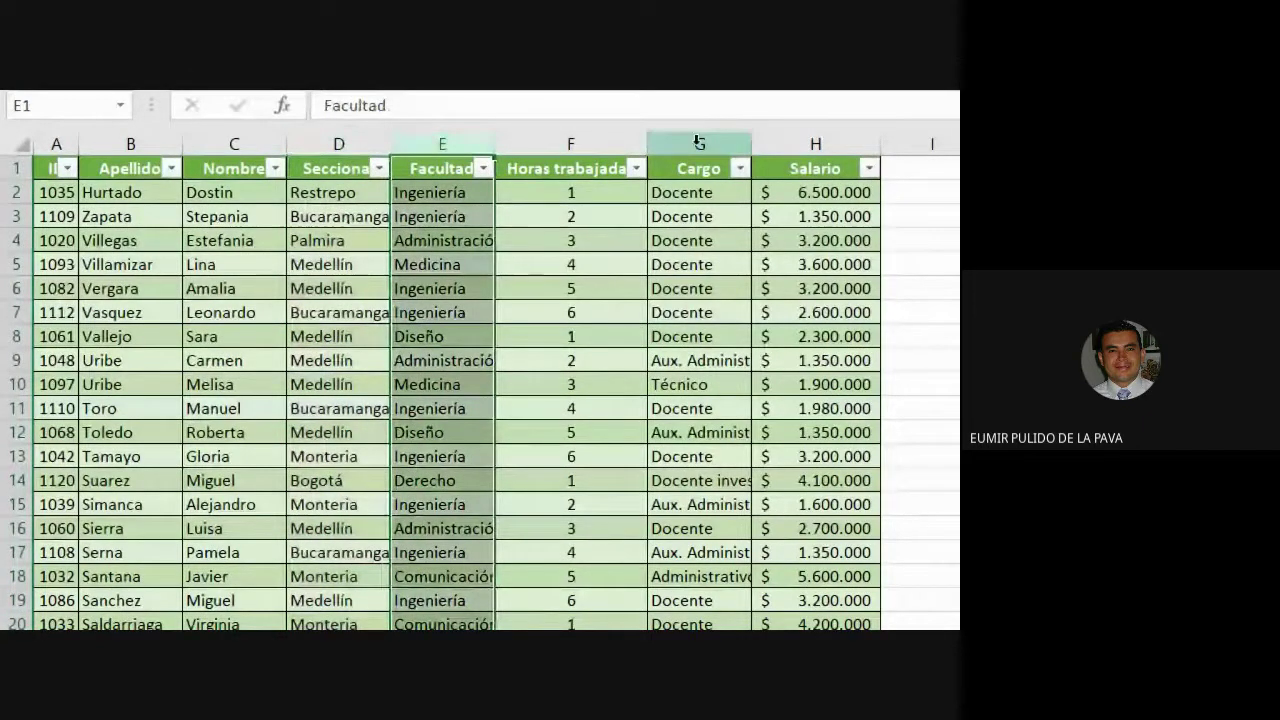
{"action": "left_click", "coordinate": [700, 143]}
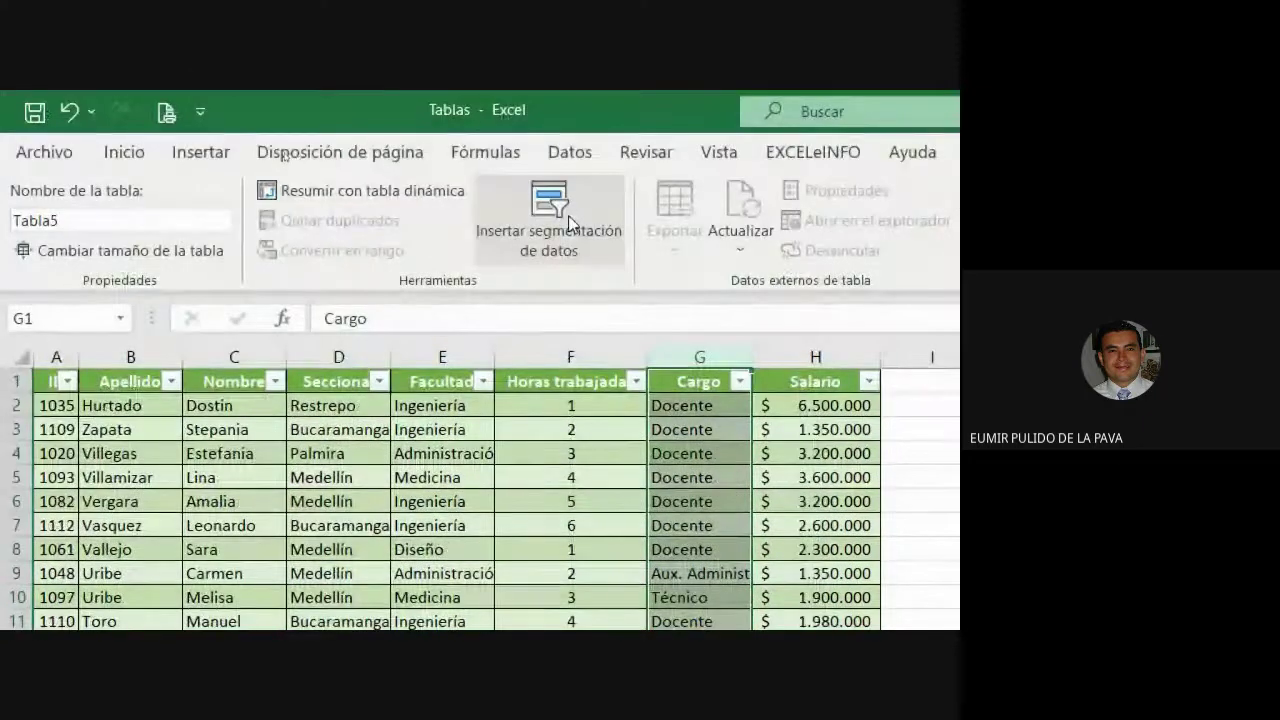
Insert slicers for the Cargo and Facultad fields.
{"action": "left_click", "coordinate": [568, 218]}
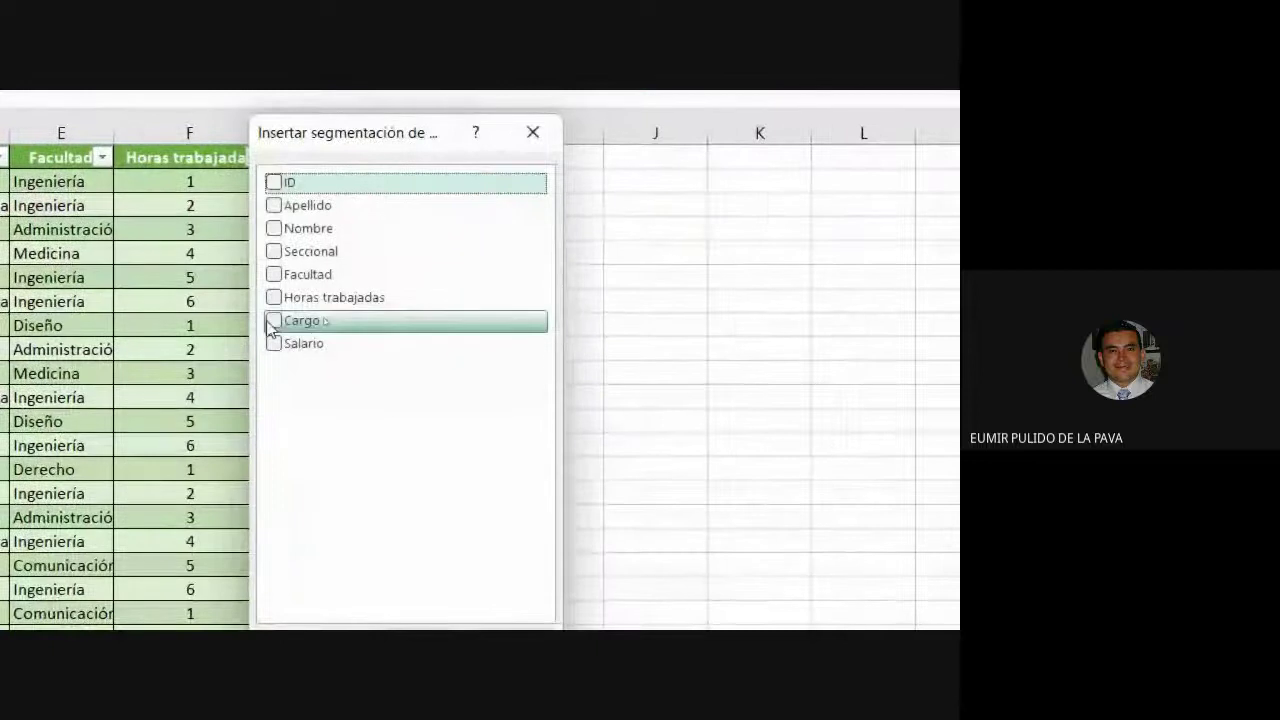
{"action": "left_click", "coordinate": [654, 544]}
{"action": "left_click", "coordinate": [274, 274]}
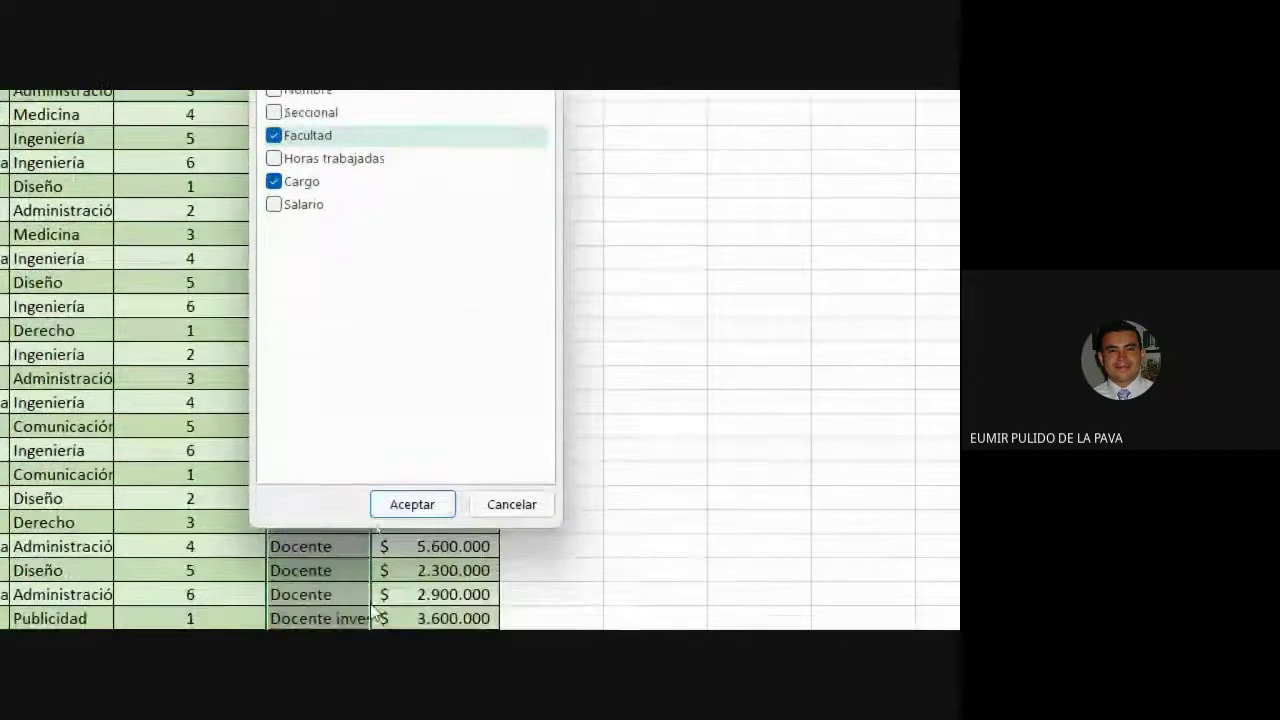
{"action": "left_click", "coordinate": [412, 504]}
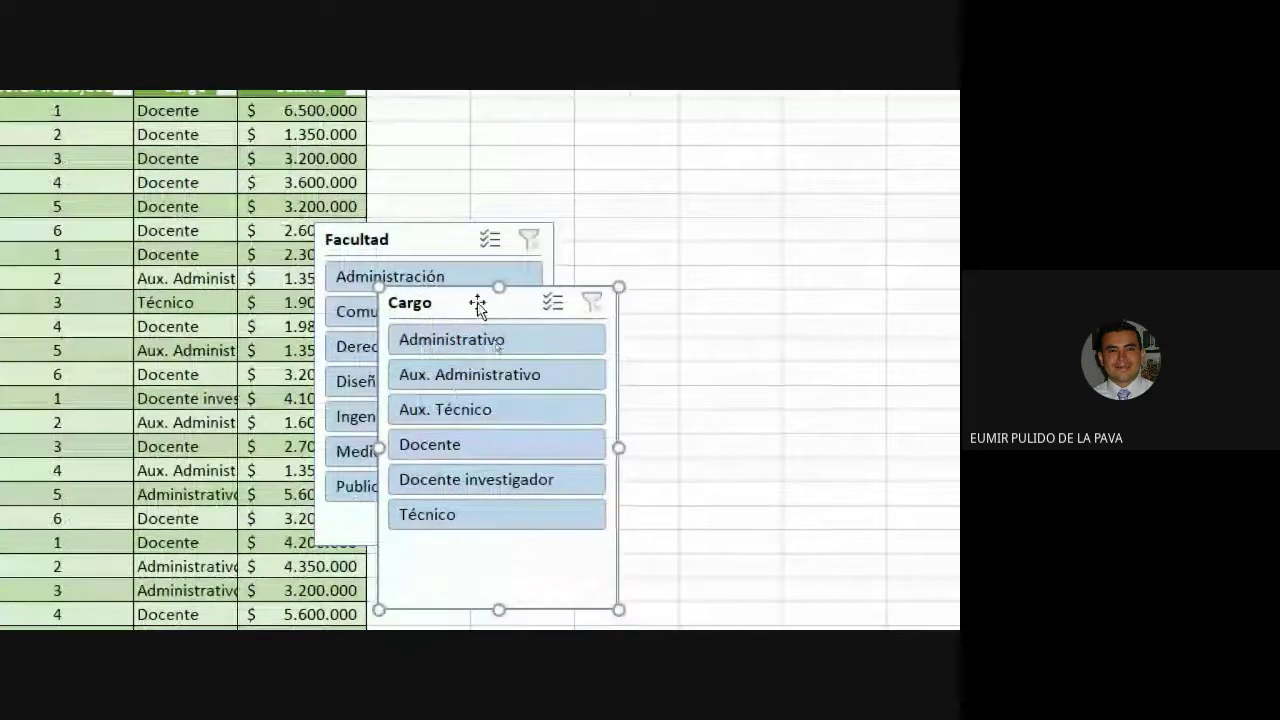
Move both slicers right of the table, with Facultad at the top of column I.
{"action": "left_click_drag", "start_coordinate": [477, 303], "coordinate": [744, 275]}
{"action": "left_click_drag", "start_coordinate": [426, 234], "coordinate": [474, 234]}
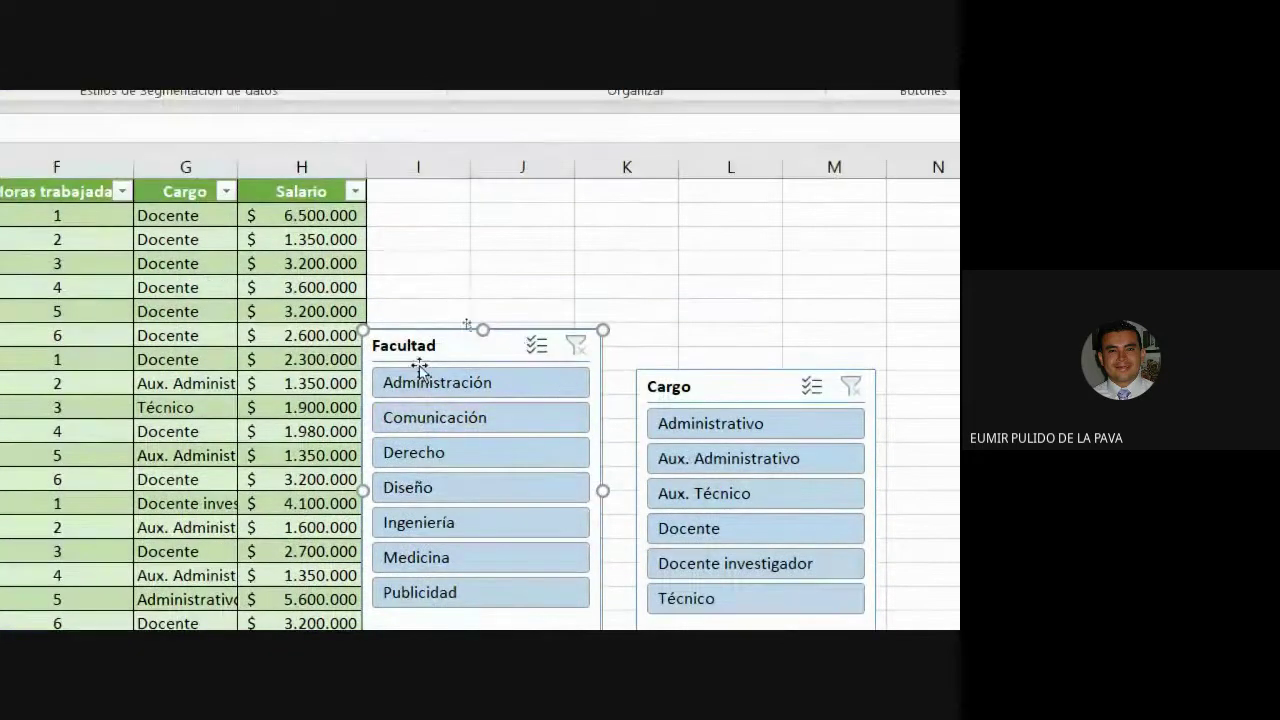
{"action": "left_click_drag", "start_coordinate": [420, 240], "coordinate": [461, 178]}
{"action": "left_click_drag", "start_coordinate": [460, 289], "coordinate": [437, 209]}
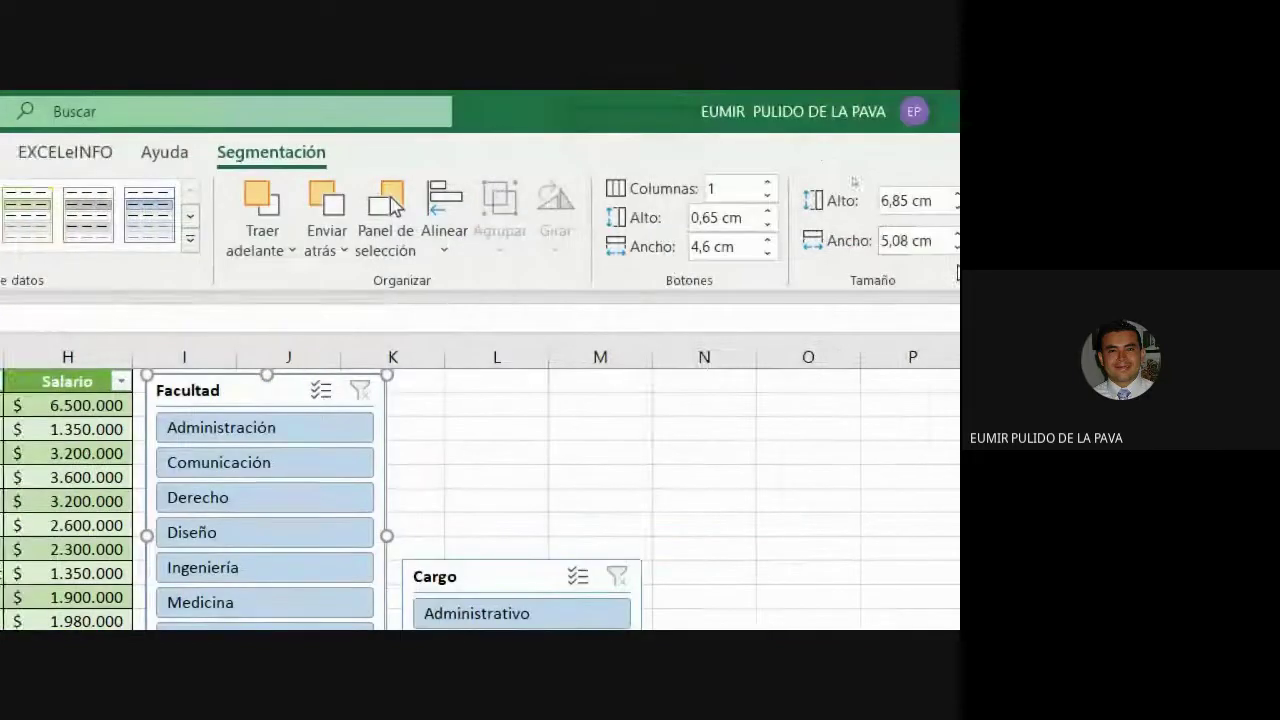
Give the Facultad slicer 2 button columns and a dark yellow style, and resize it to fit.
{"action": "left_click", "coordinate": [731, 183]}
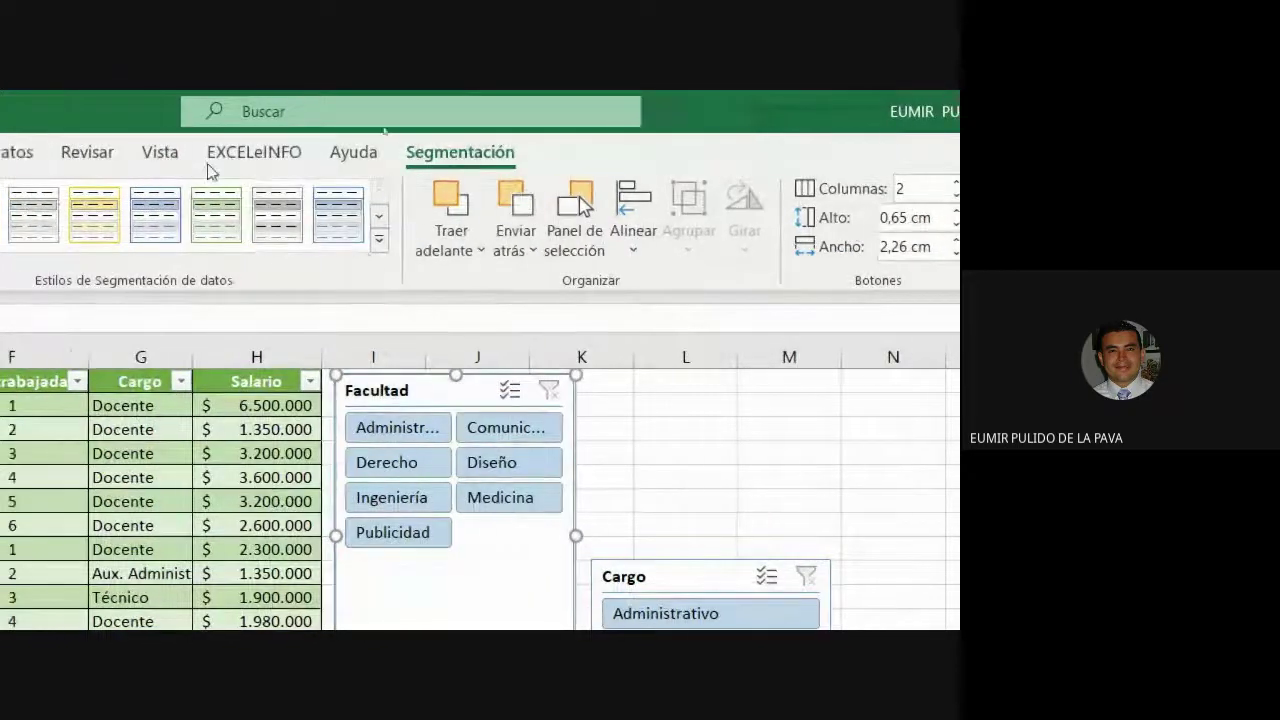
{"action": "left_click", "coordinate": [379, 239]}
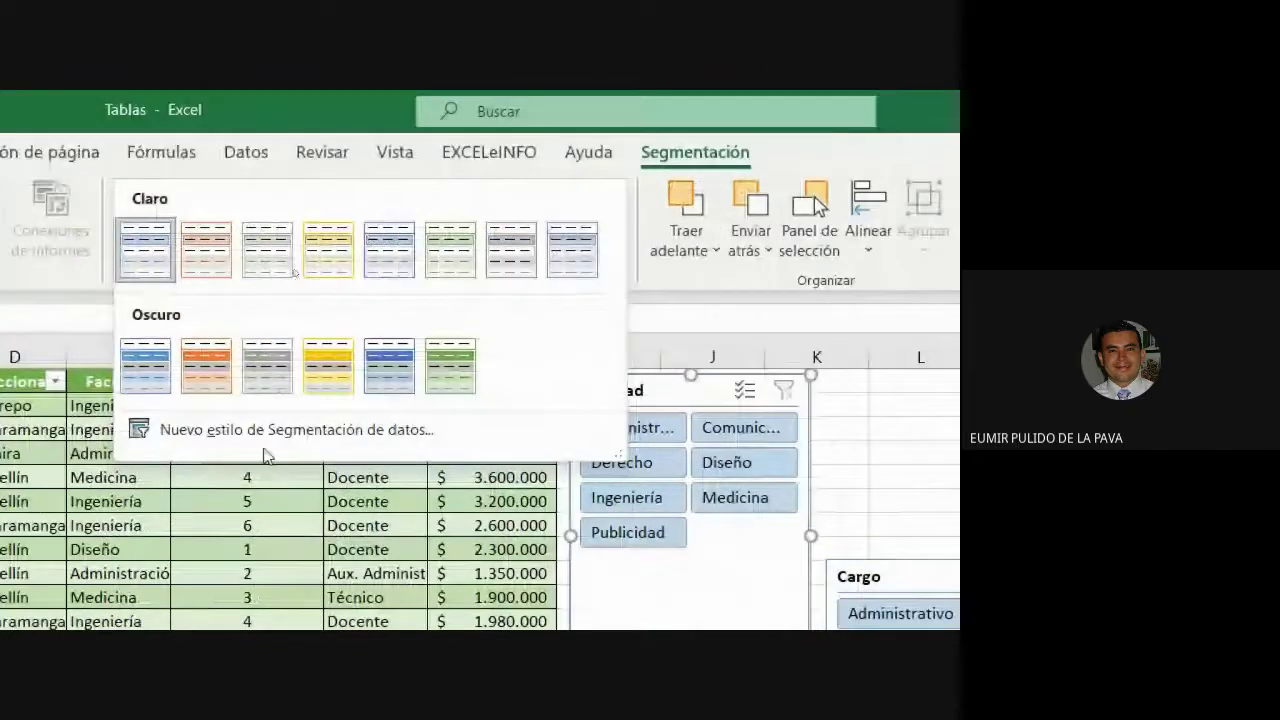
{"action": "left_click", "coordinate": [337, 382]}
{"action": "left_click_drag", "start_coordinate": [832, 514], "coordinate": [985, 555]}
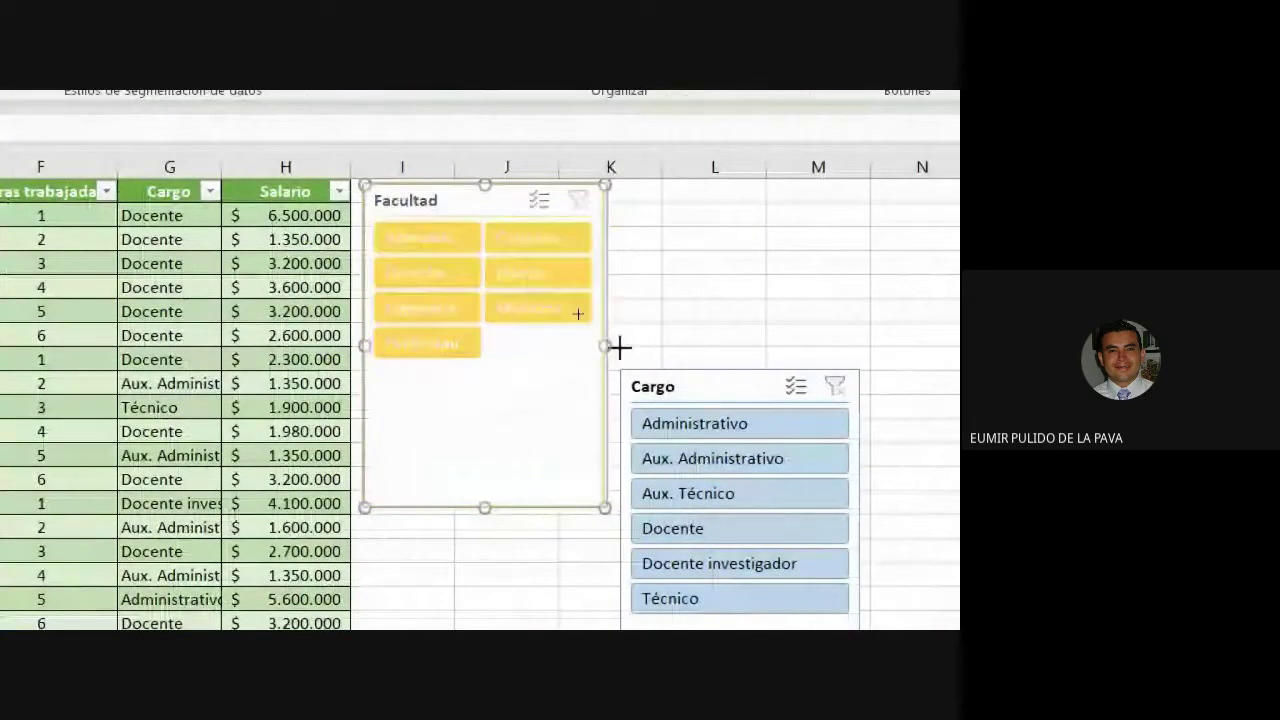
{"action": "left_click_drag", "start_coordinate": [779, 364], "coordinate": [778, 364]}
{"action": "left_click_drag", "start_coordinate": [570, 507], "coordinate": [571, 370]}
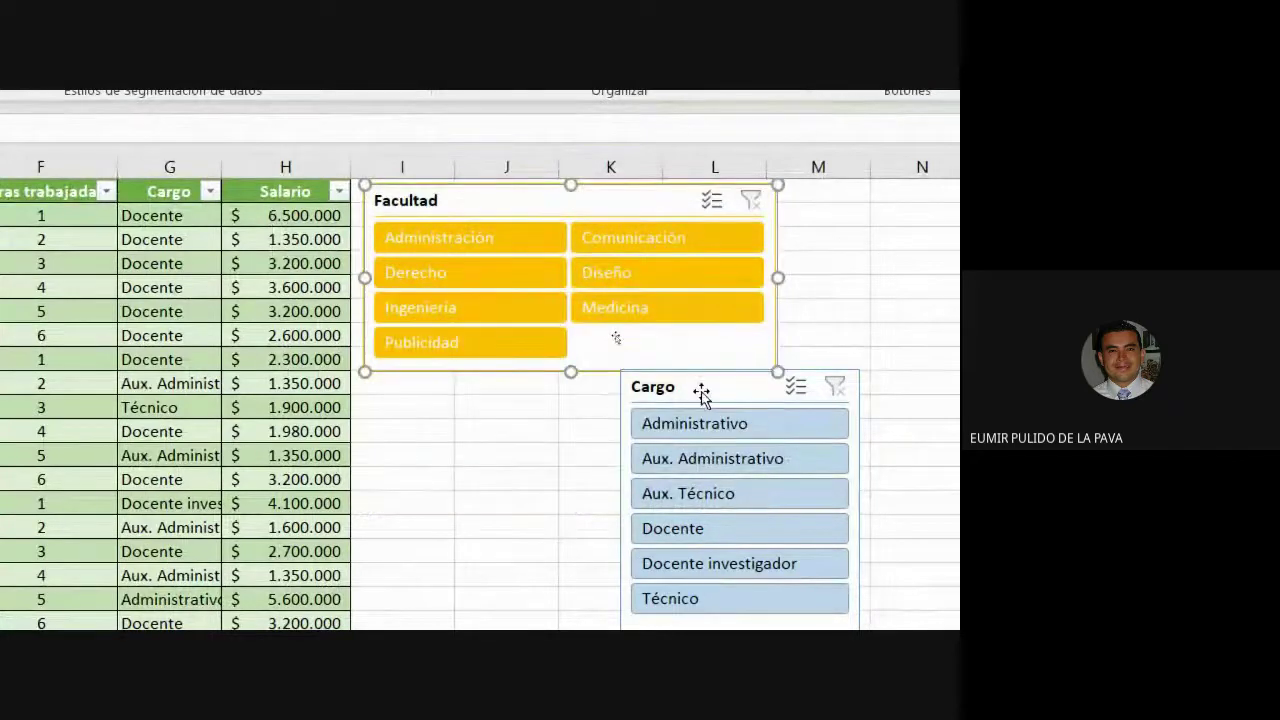
Place the Cargo slicer under Facultad with 2 columns, a dark blue style and matching size.
{"action": "left_click_drag", "start_coordinate": [700, 394], "coordinate": [436, 392]}
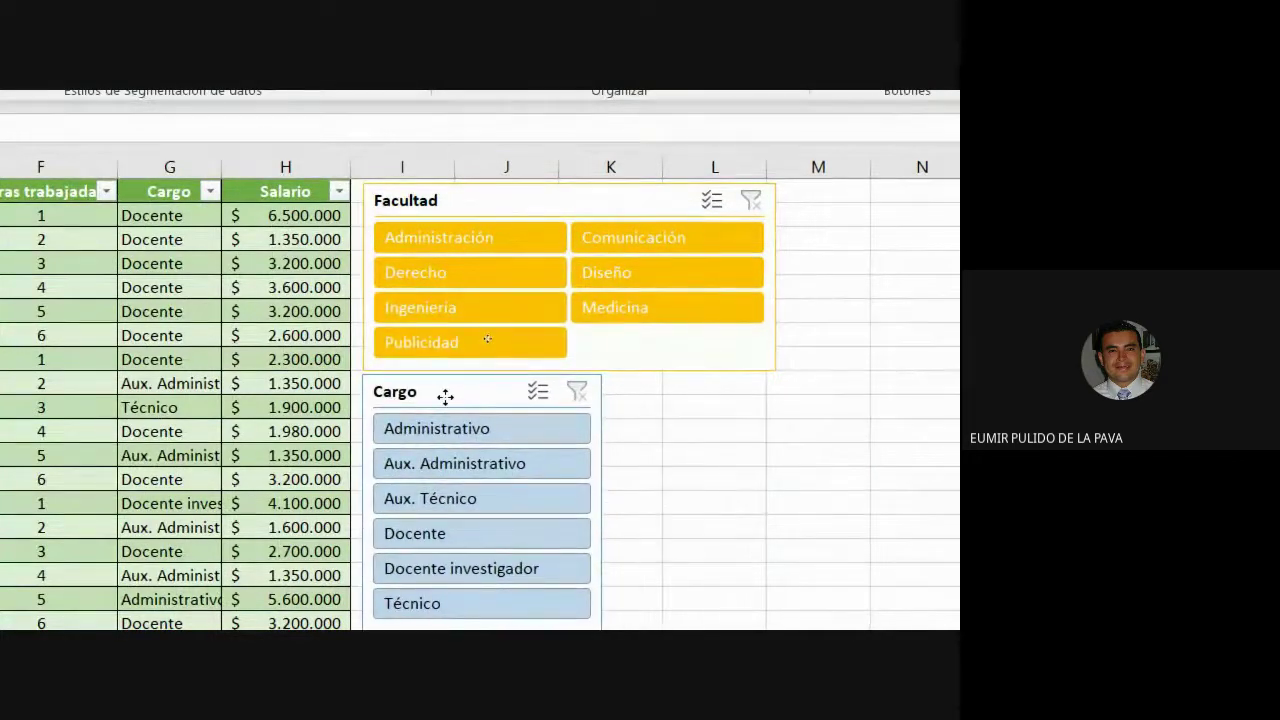
{"action": "left_click_drag", "start_coordinate": [604, 537], "coordinate": [777, 530]}
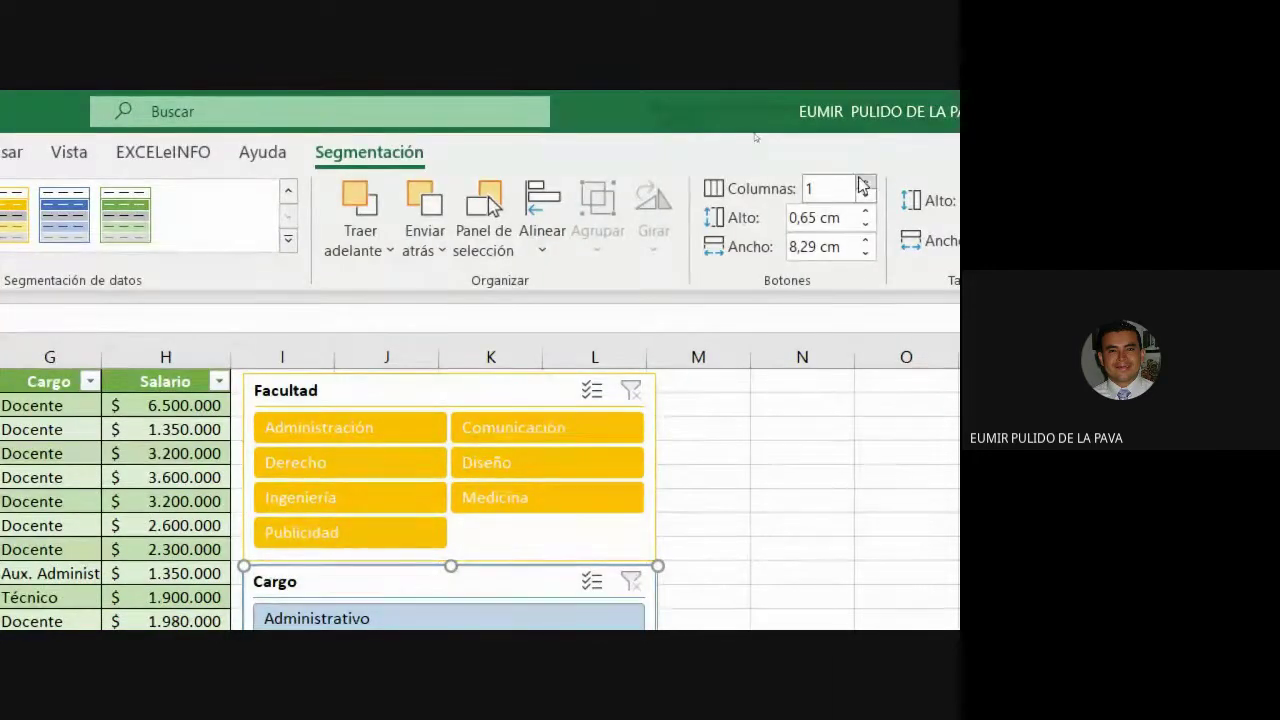
{"action": "left_click", "coordinate": [866, 185]}
{"action": "left_click", "coordinate": [503, 244]}
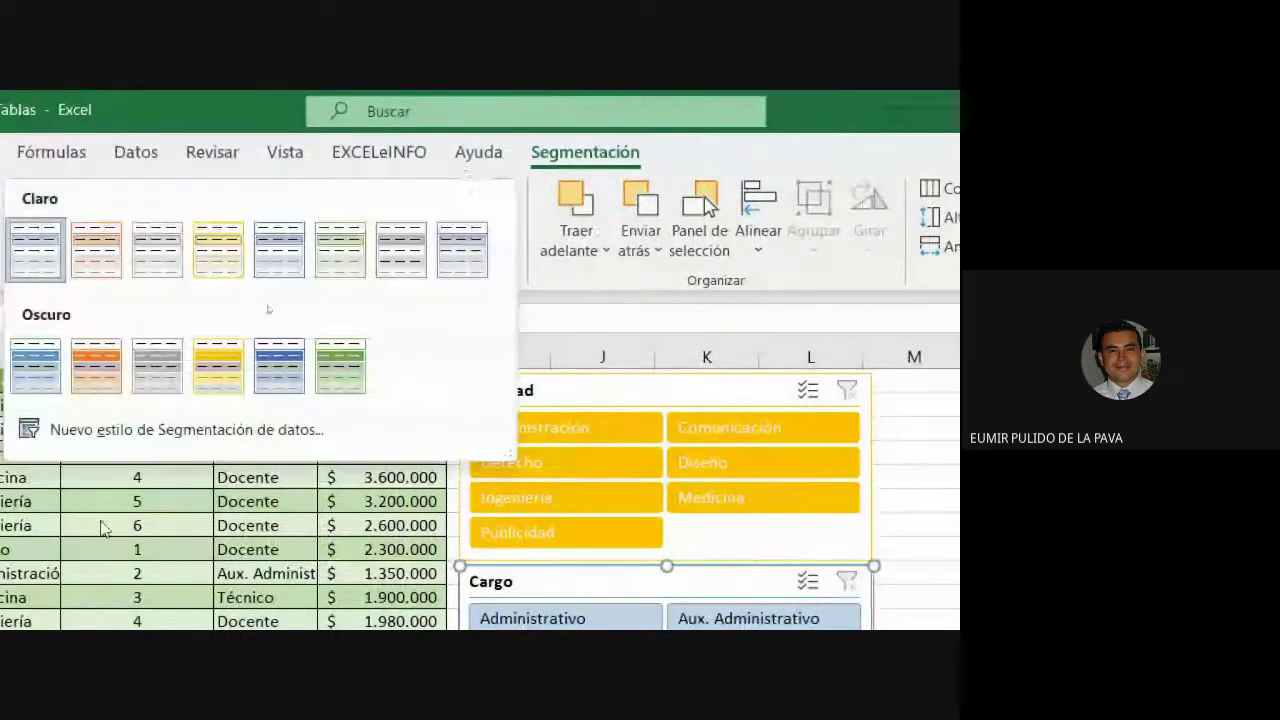
{"action": "left_click", "coordinate": [505, 328]}
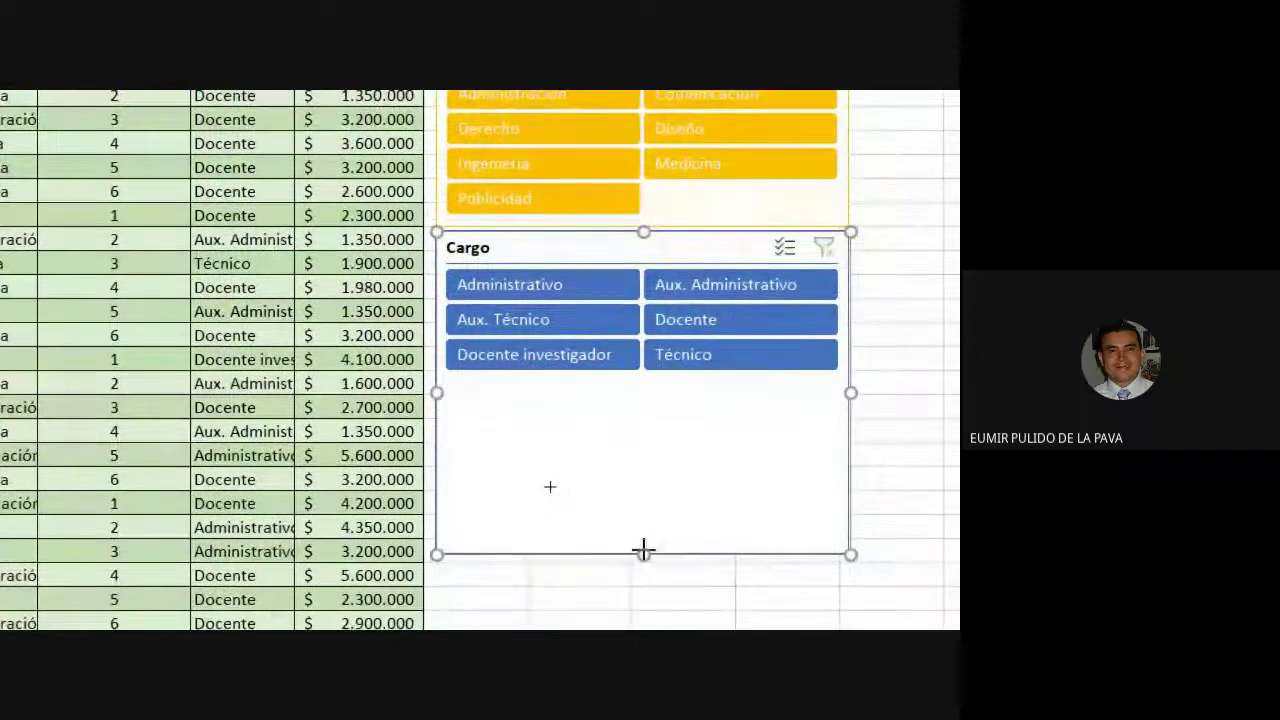
{"action": "left_click_drag", "start_coordinate": [643, 550], "coordinate": [677, 388]}
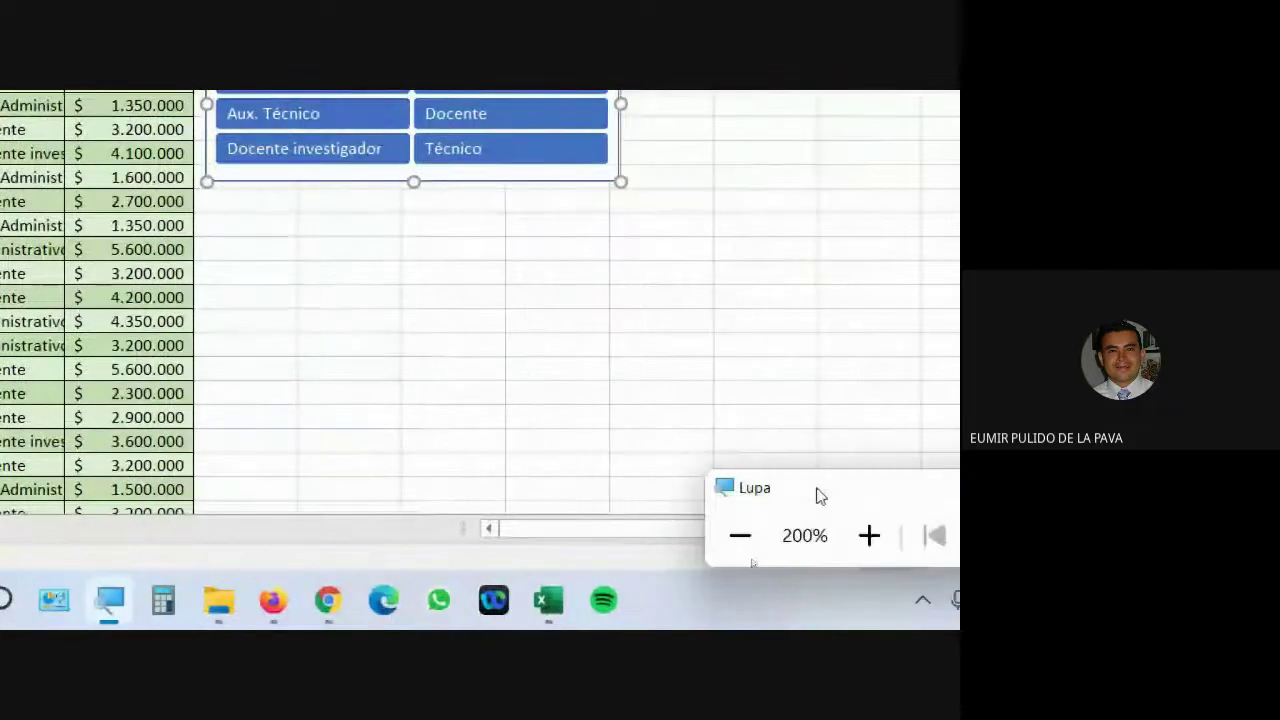
Filter by Cargo for Docente, Aux. Técnico and Docente investigador, then clear the Cargo filter.
{"action": "left_click", "coordinate": [743, 534]}
{"action": "left_click", "coordinate": [877, 562]}
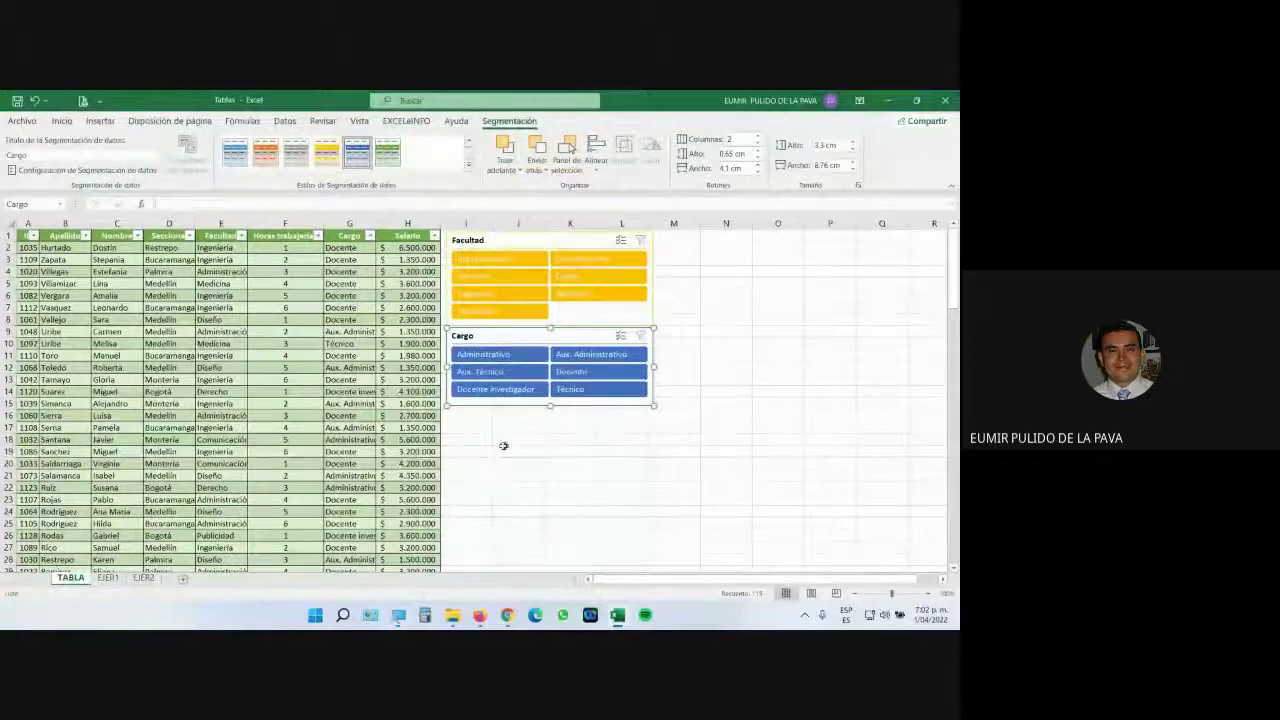
{"action": "left_click", "coordinate": [497, 475]}
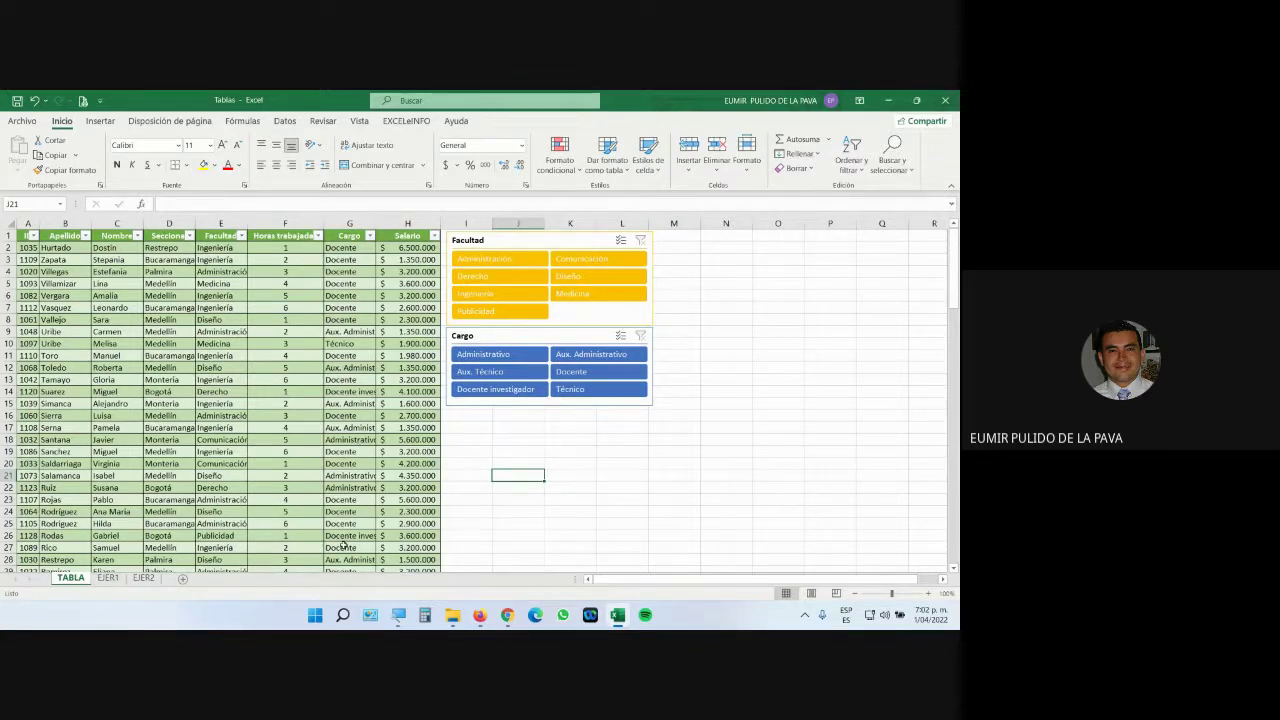
{"action": "left_click", "coordinate": [580, 380]}
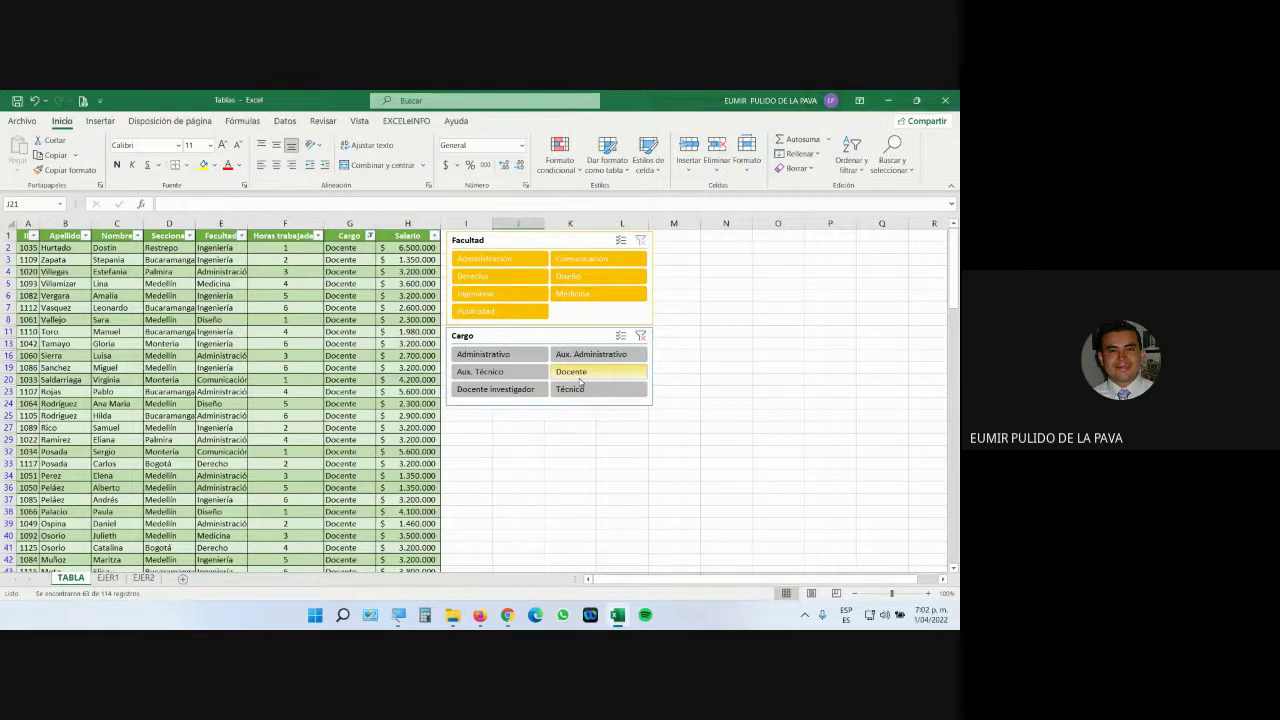
{"action": "left_click", "coordinate": [540, 376]}
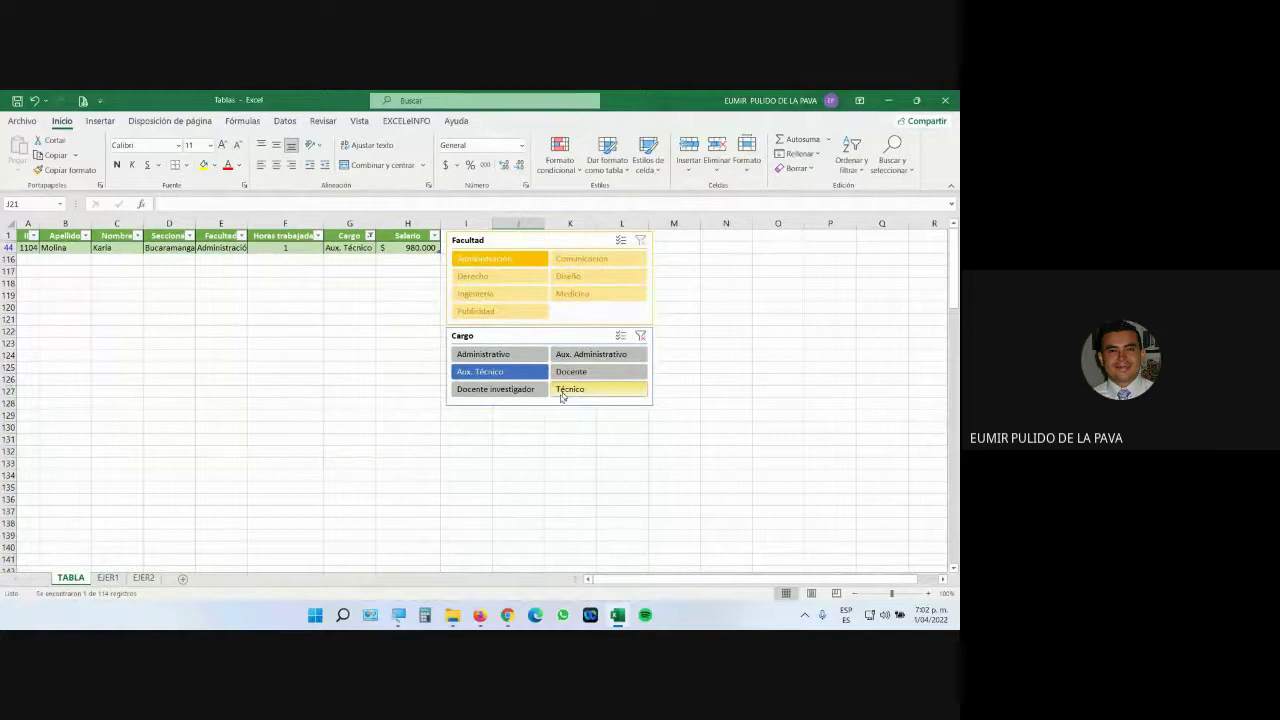
{"action": "left_click", "coordinate": [523, 392]}
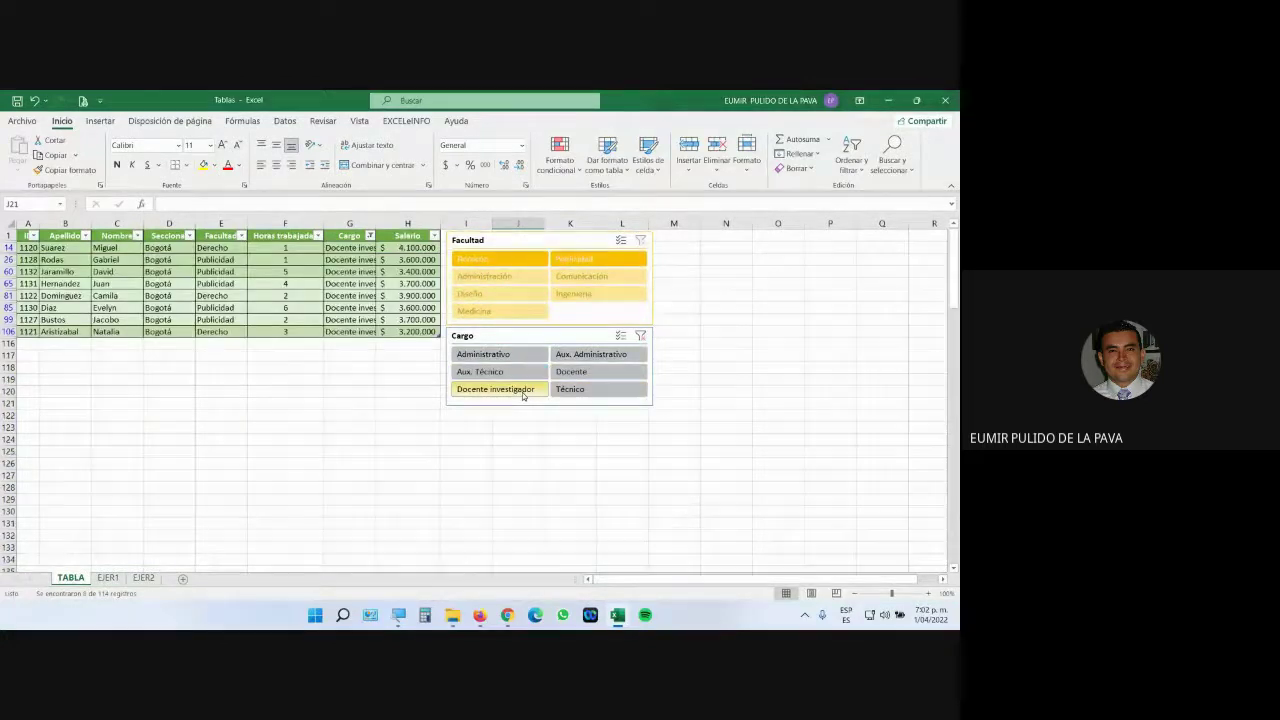
{"action": "left_click", "coordinate": [640, 337]}
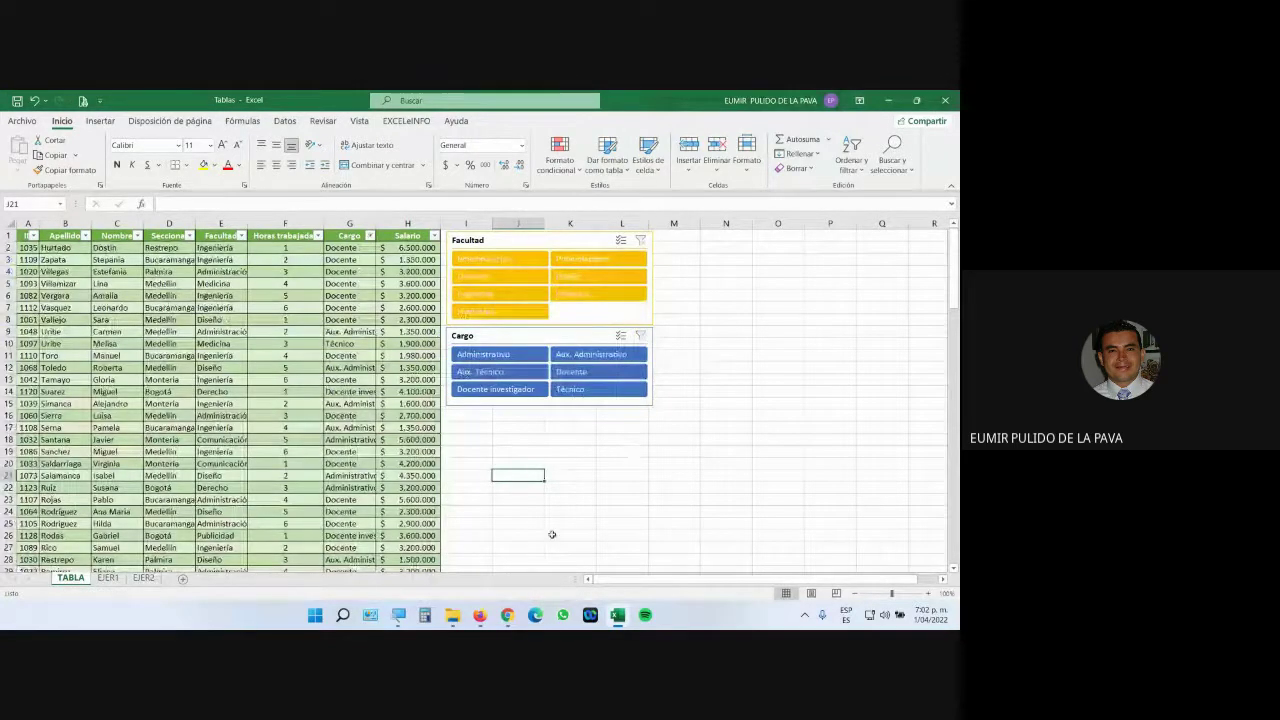
Filter by Facultad for Medicina, Administración and Publicidad, clear it, and switch to Google Meet.
{"action": "left_click", "coordinate": [576, 295]}
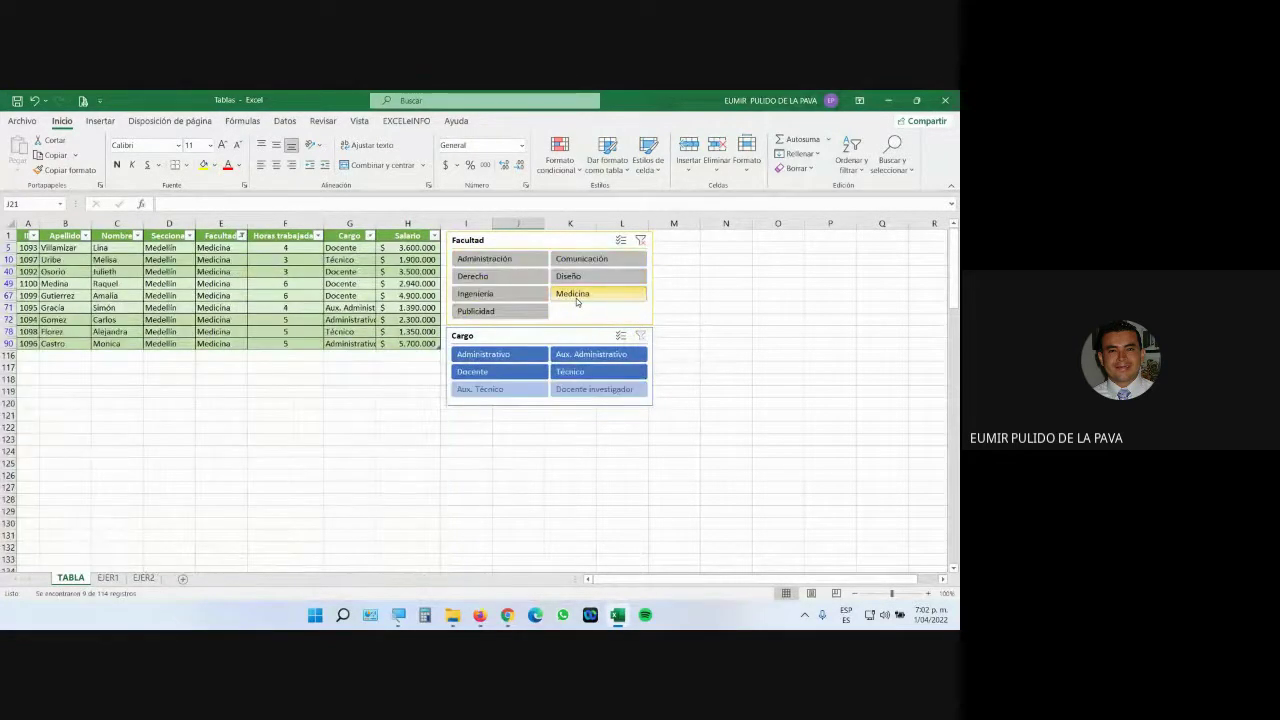
{"action": "left_click", "coordinate": [503, 260]}
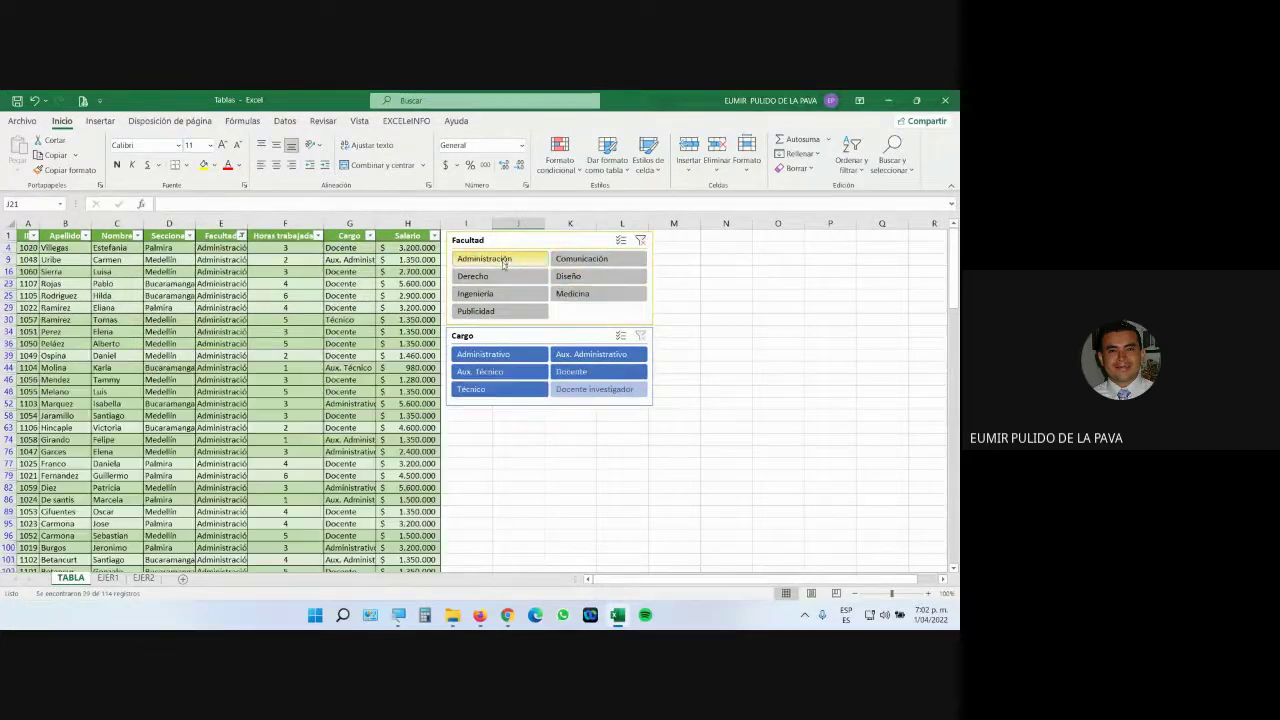
{"action": "left_click", "coordinate": [499, 311]}
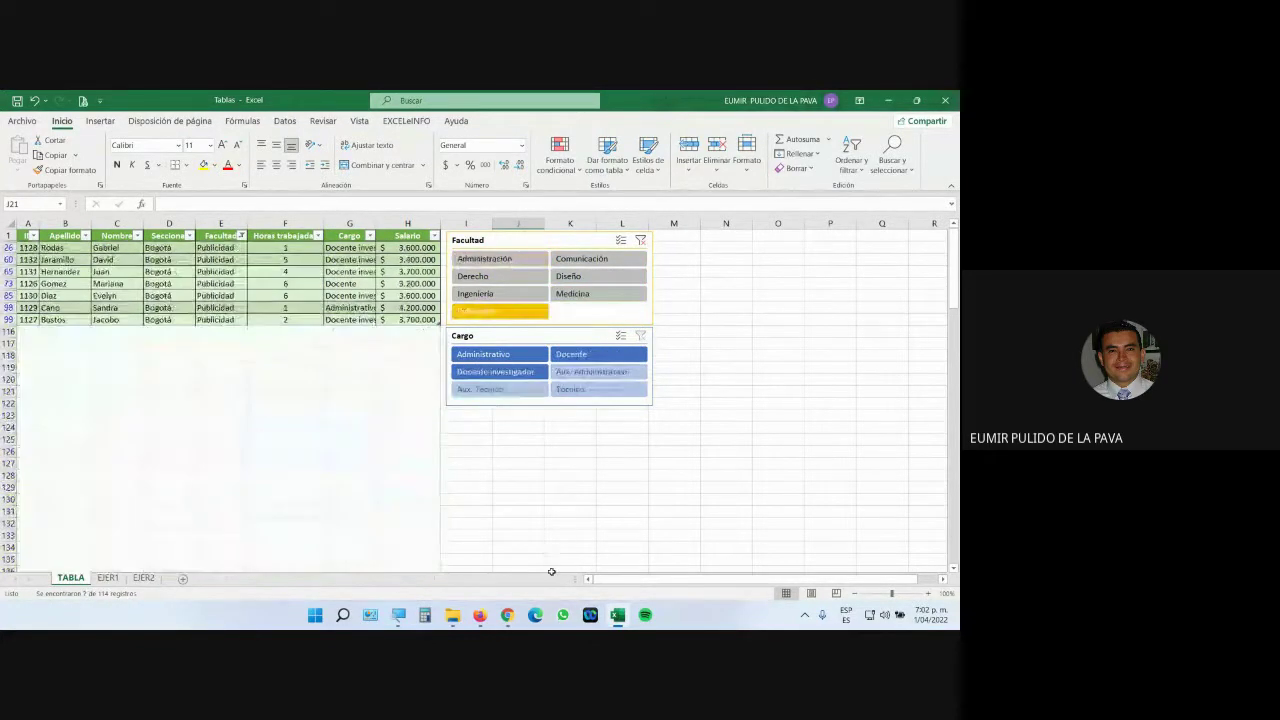
{"action": "left_click", "coordinate": [641, 241]}
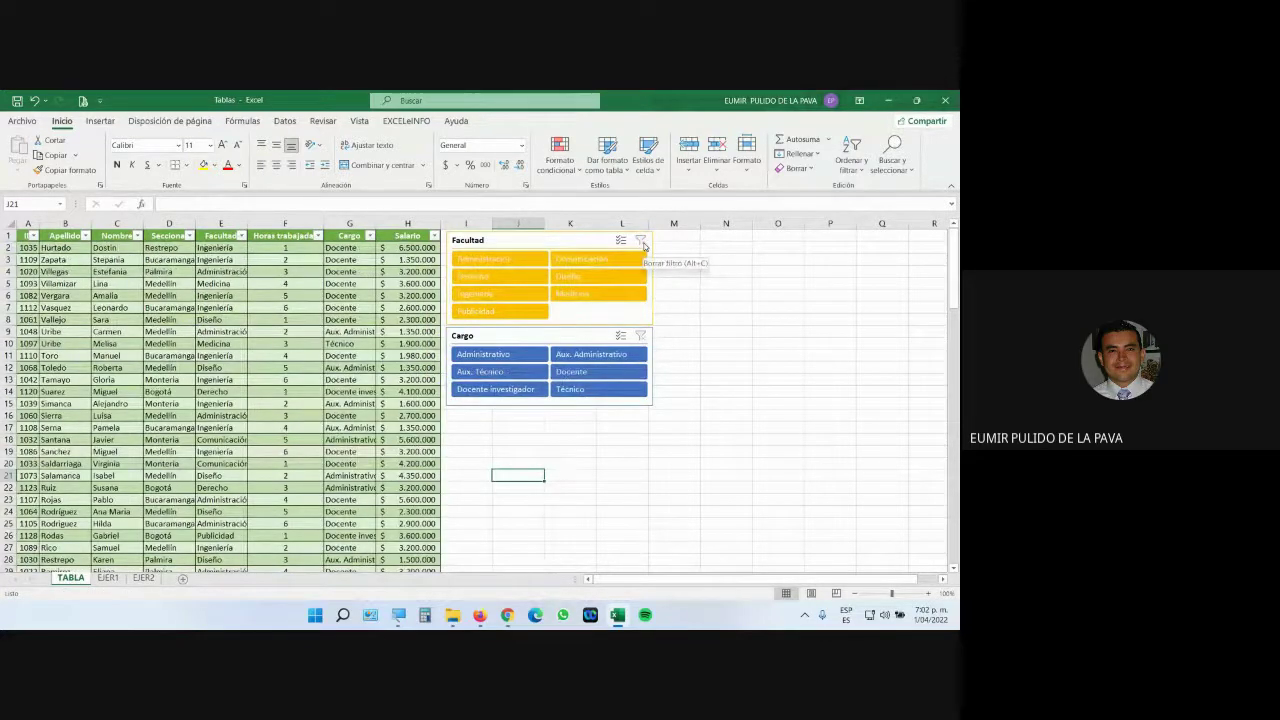
{"action": "left_click", "coordinate": [490, 560]}
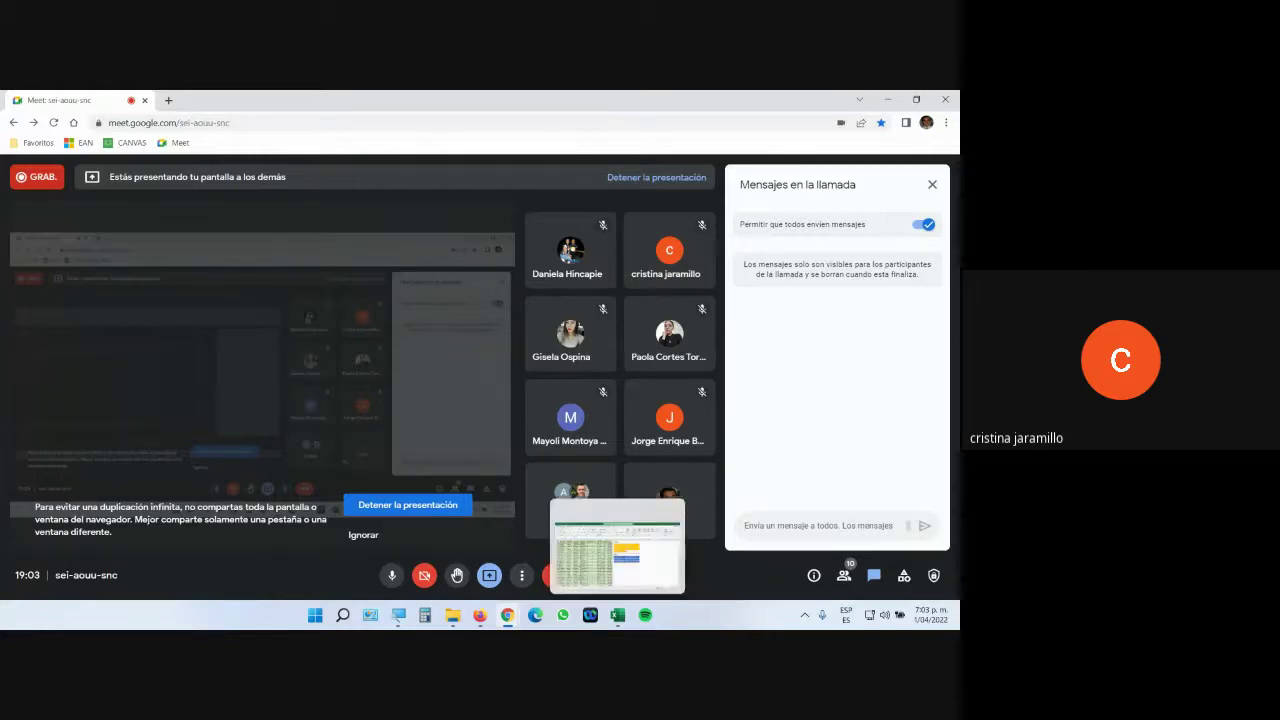
Back in Excel, show the employee table's Table Design settings and select its name Tabla5.
{"action": "left_click", "coordinate": [616, 620]}
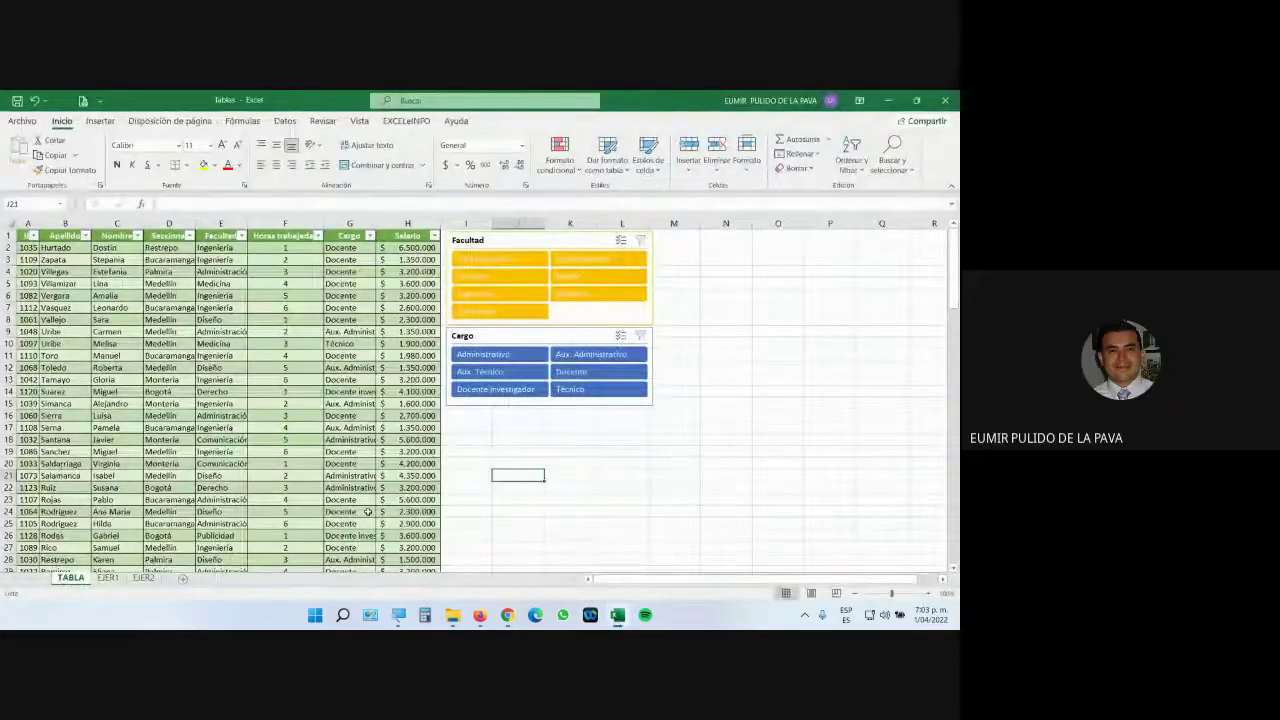
{"action": "left_click", "coordinate": [390, 311]}
{"action": "left_click", "coordinate": [398, 615]}
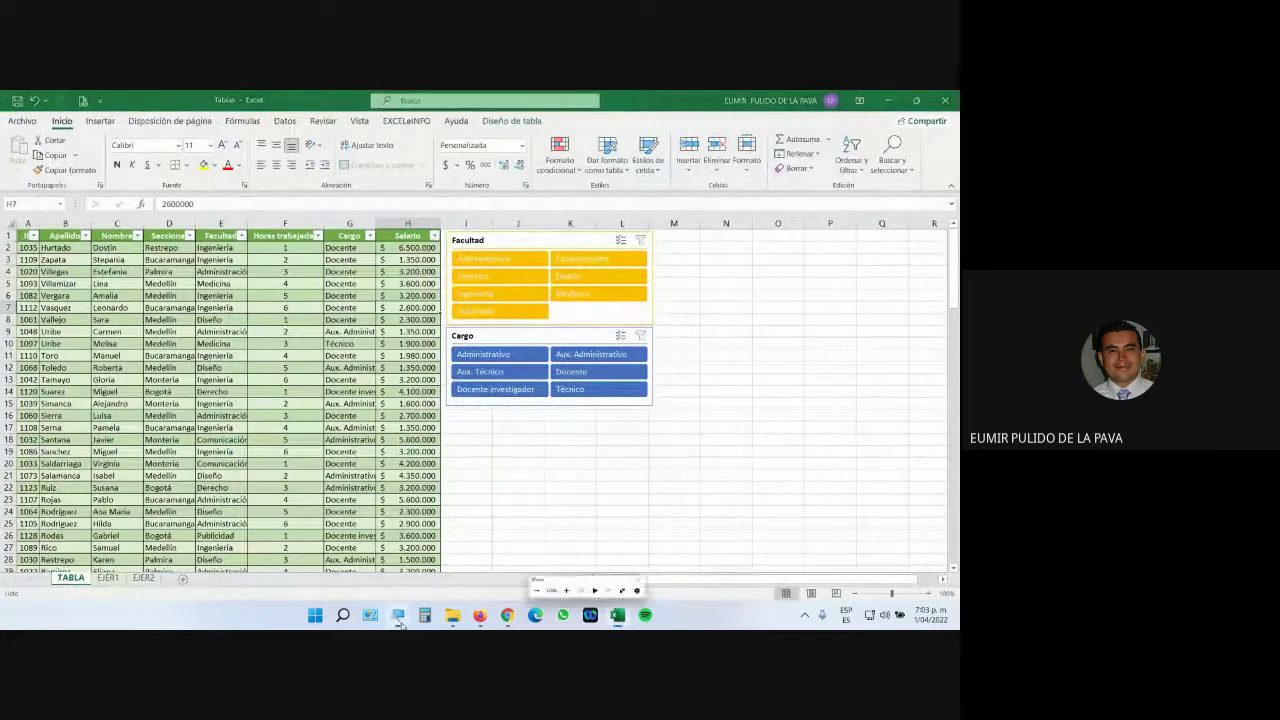
{"action": "left_click", "coordinate": [778, 583]}
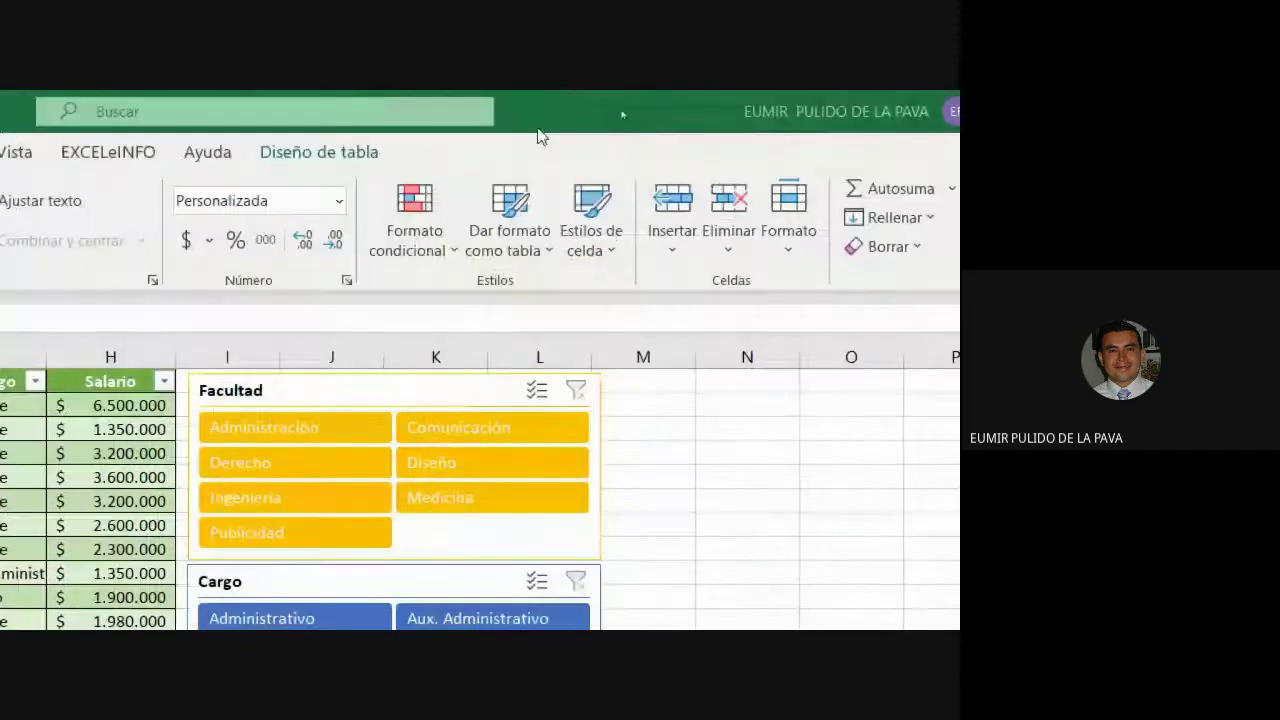
{"action": "left_click", "coordinate": [345, 156]}
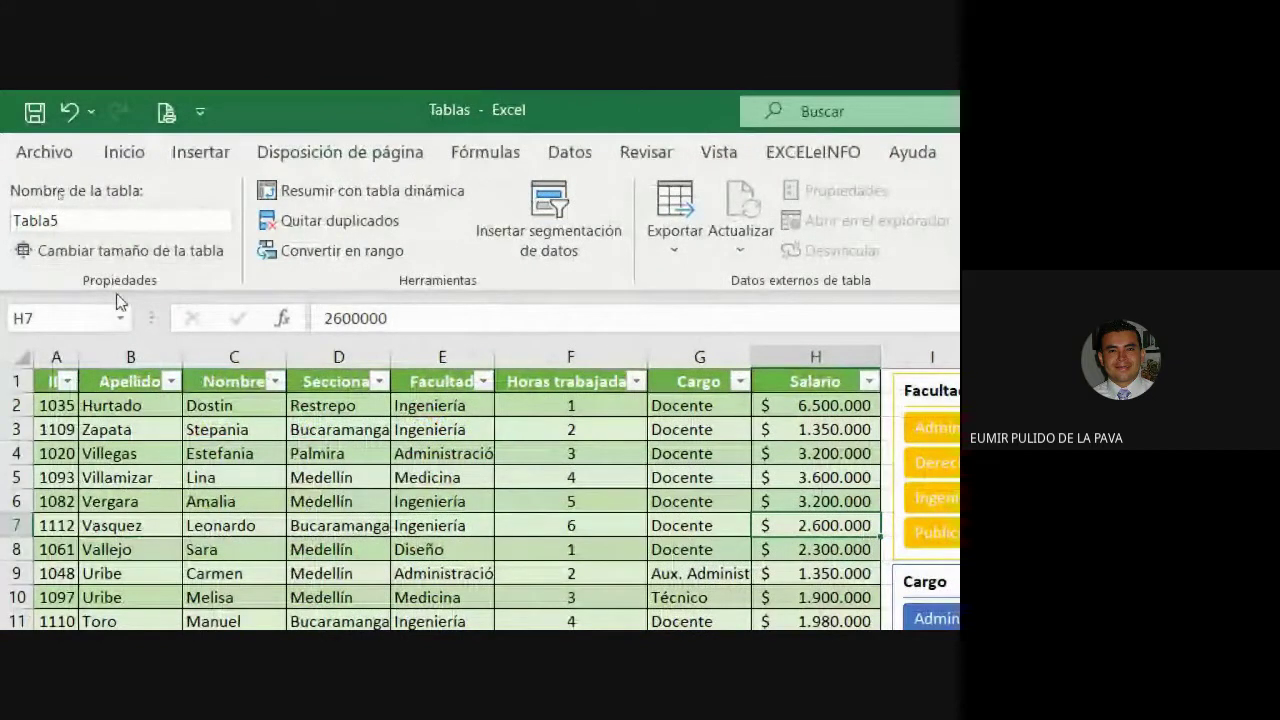
{"action": "left_click", "coordinate": [148, 482]}
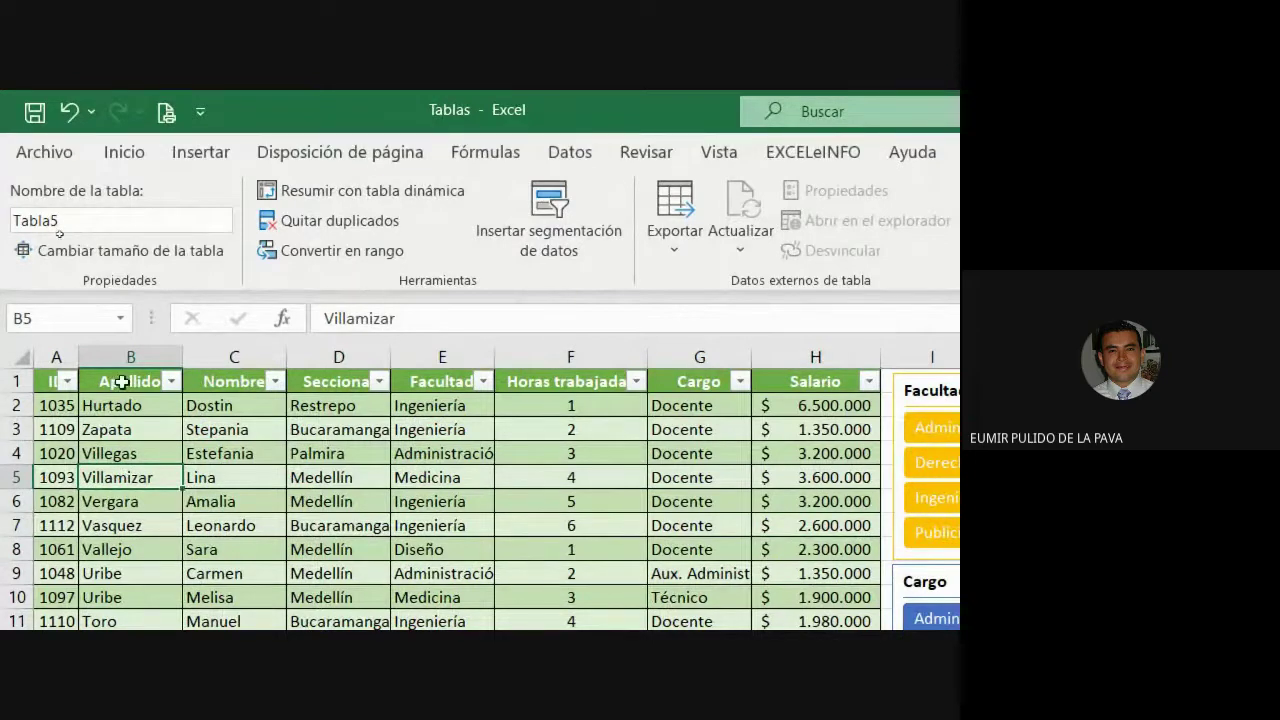
{"action": "left_click", "coordinate": [110, 222]}
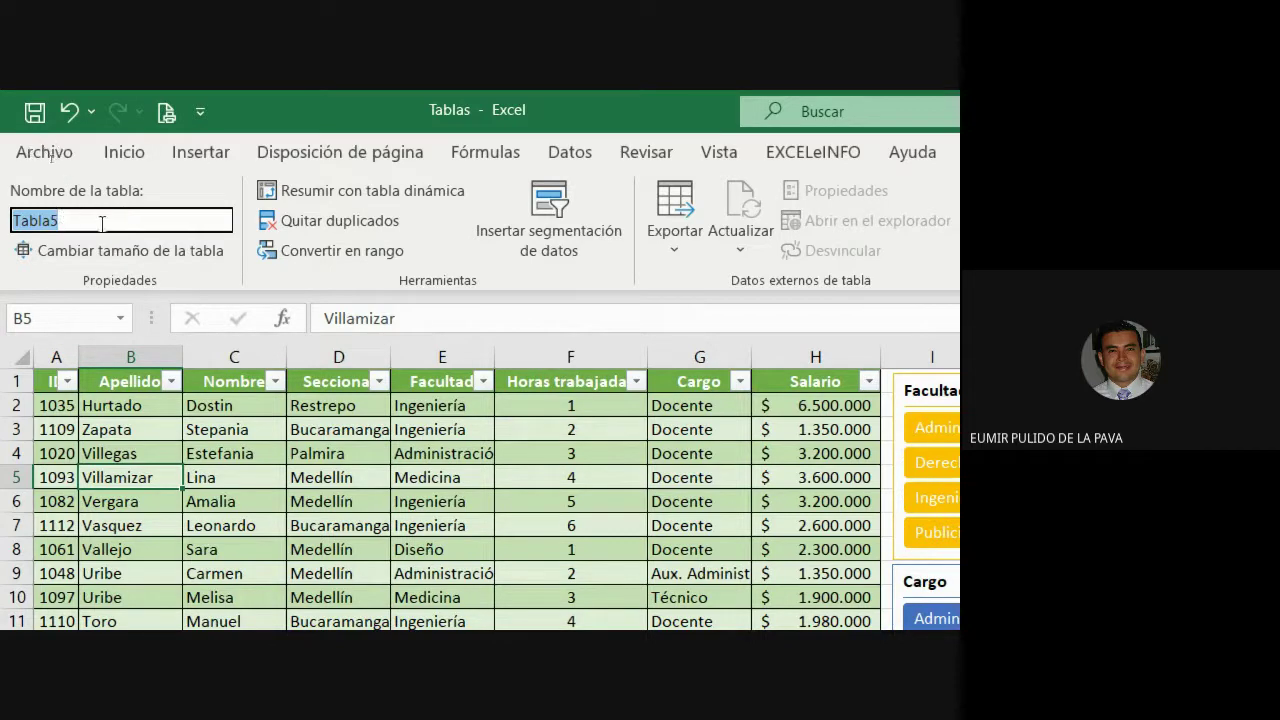
Try renaming the table to a two-word name with a space, and dismiss the invalid-name error.
{"action": "key", "text": "ctrl+shift+F1"}
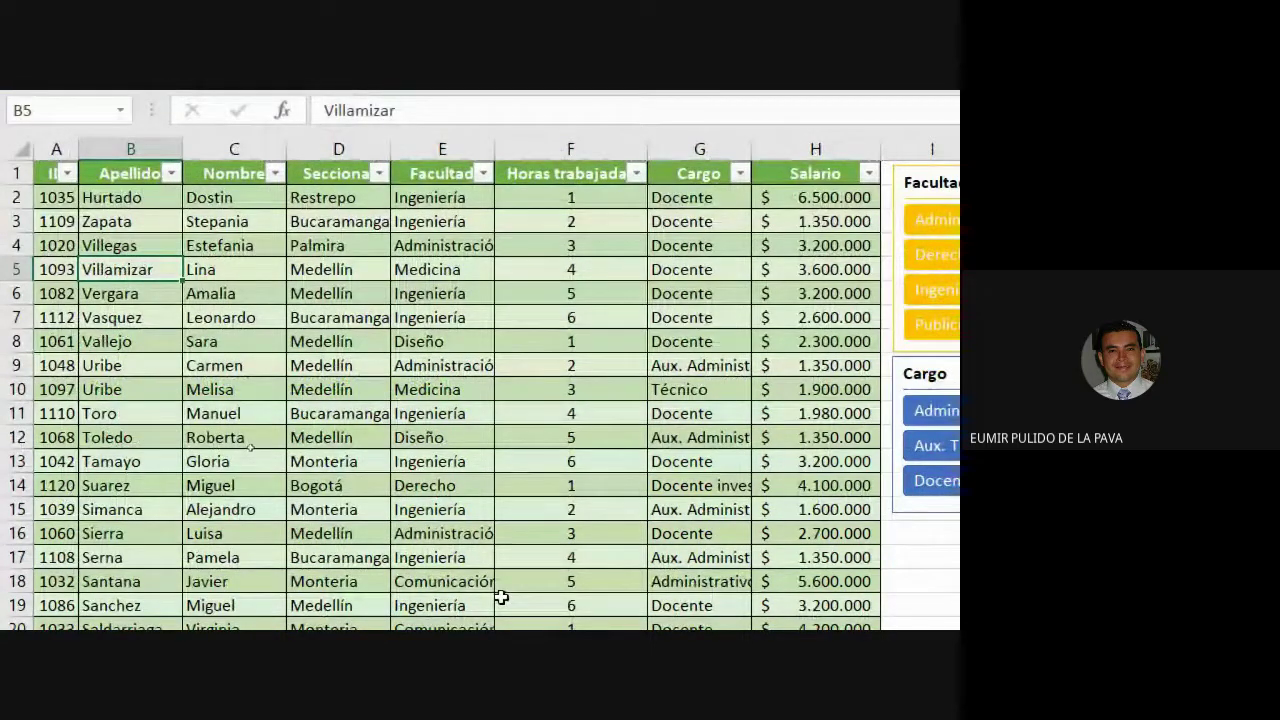
{"action": "key", "text": "ctrl+shift+F1"}
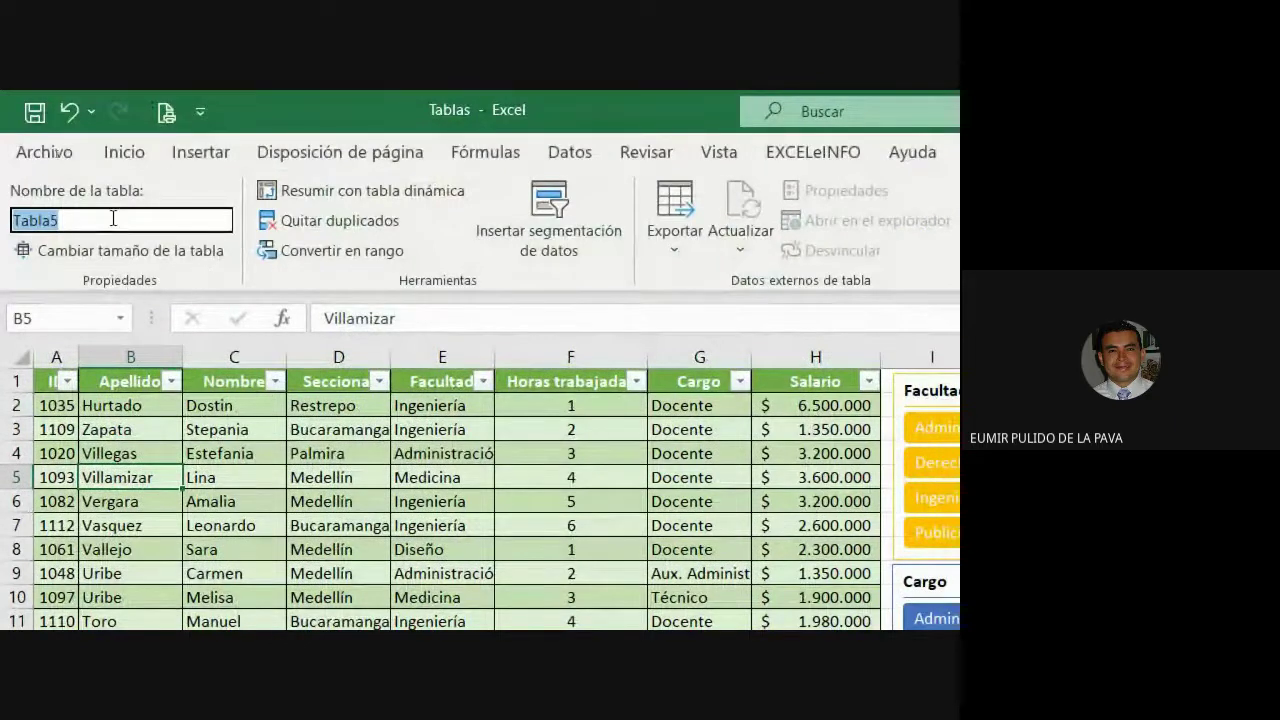
{"action": "type", "text": "EMPL"}
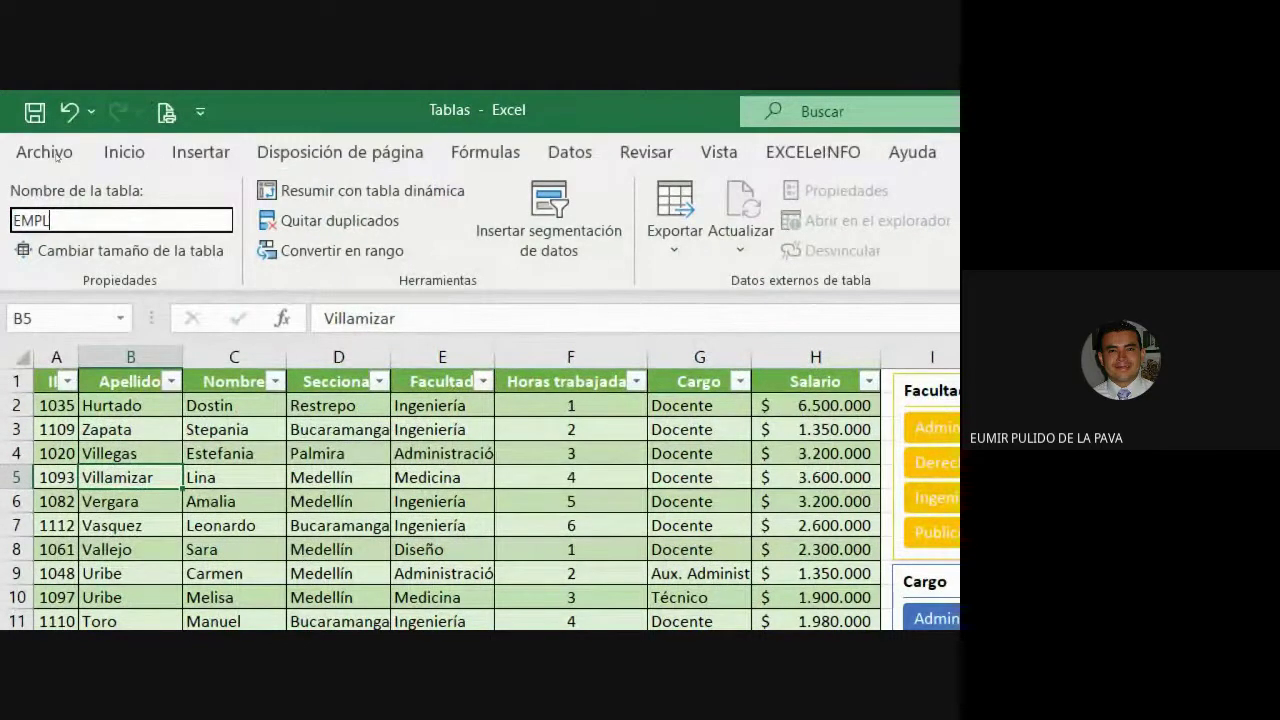
{"action": "type", "text": "EADOS NOMINA"}
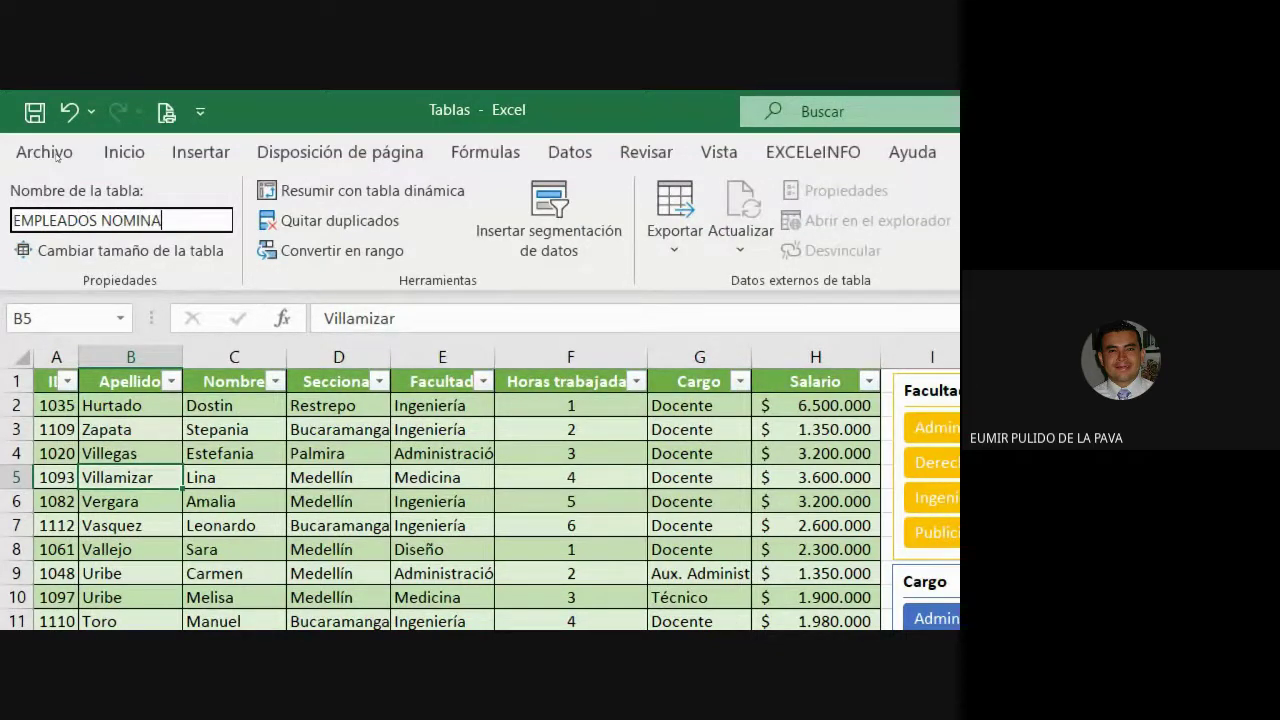
{"action": "key", "text": "Return"}
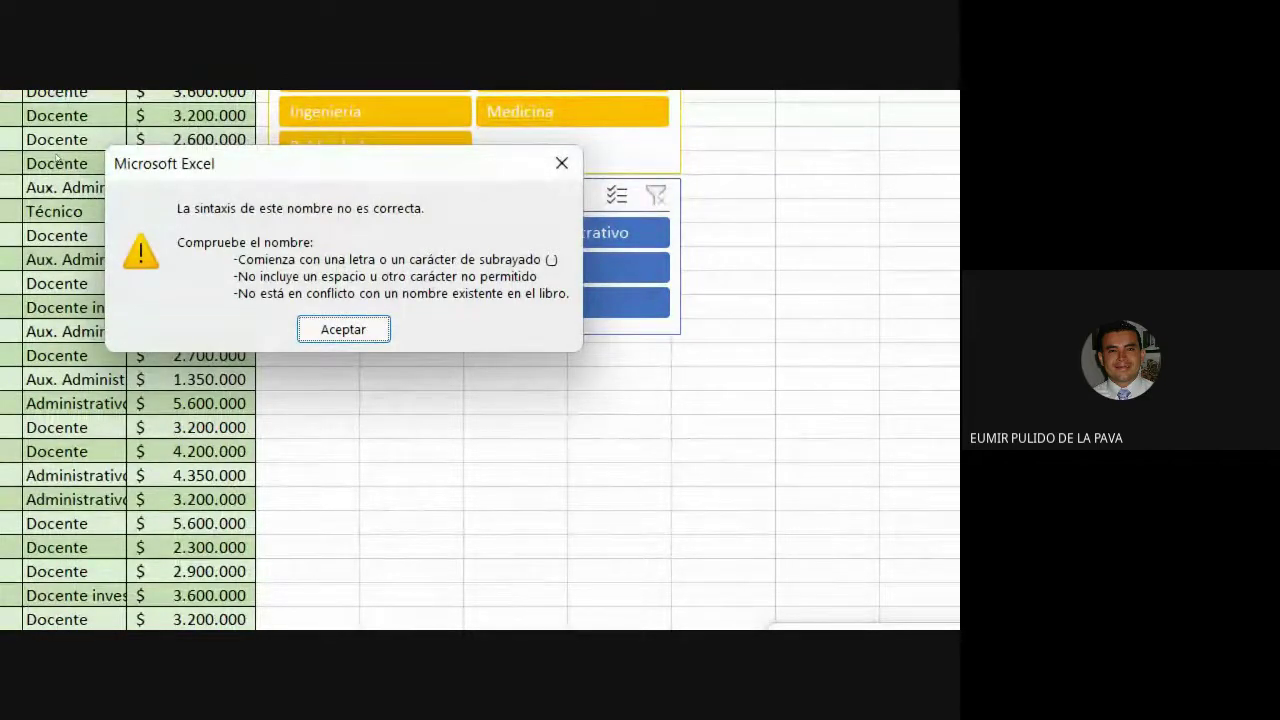
{"action": "left_click", "coordinate": [350, 330]}
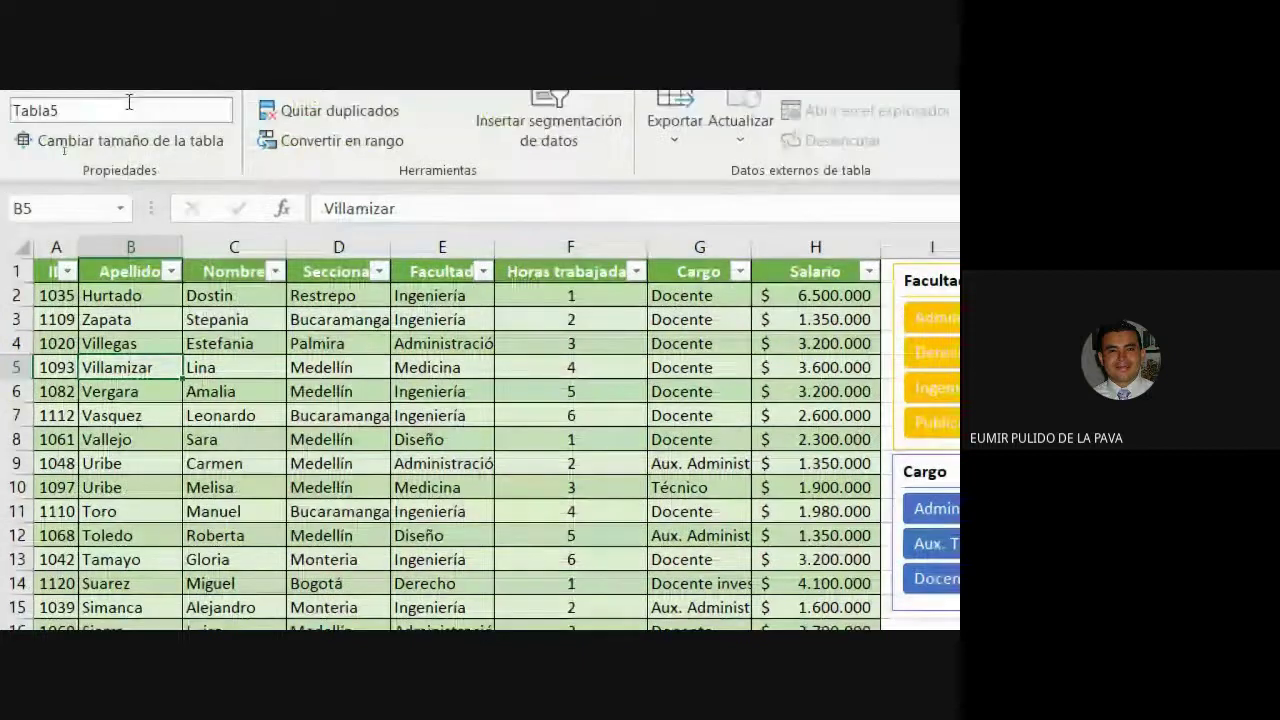
Rename the table to UNIVERSIDAD instead.
{"action": "left_click", "coordinate": [117, 109]}
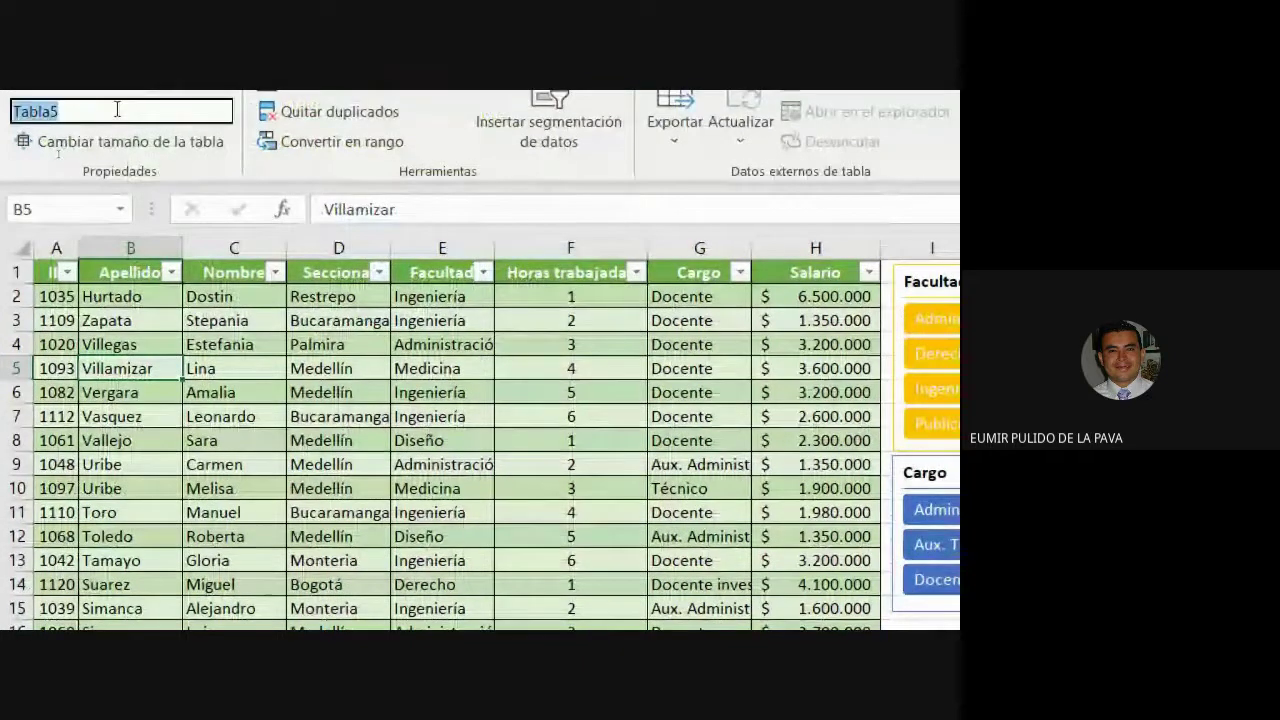
{"action": "type", "text": "BINF"}
{"action": "key", "text": "BackSpace"}
{"action": "key", "text": "BackSpace"}
{"action": "key", "text": "BackSpace"}
{"action": "key", "text": "BackSpace"}
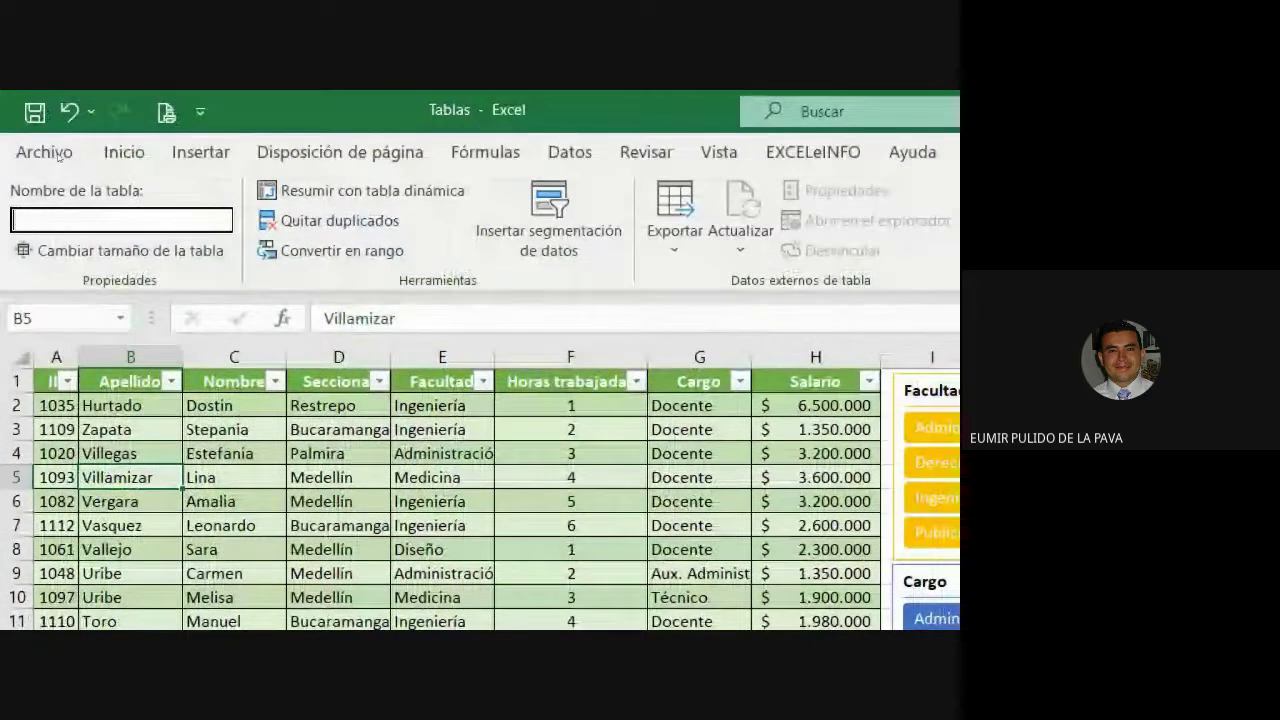
{"action": "type", "text": "EMPLE_NOMI"}
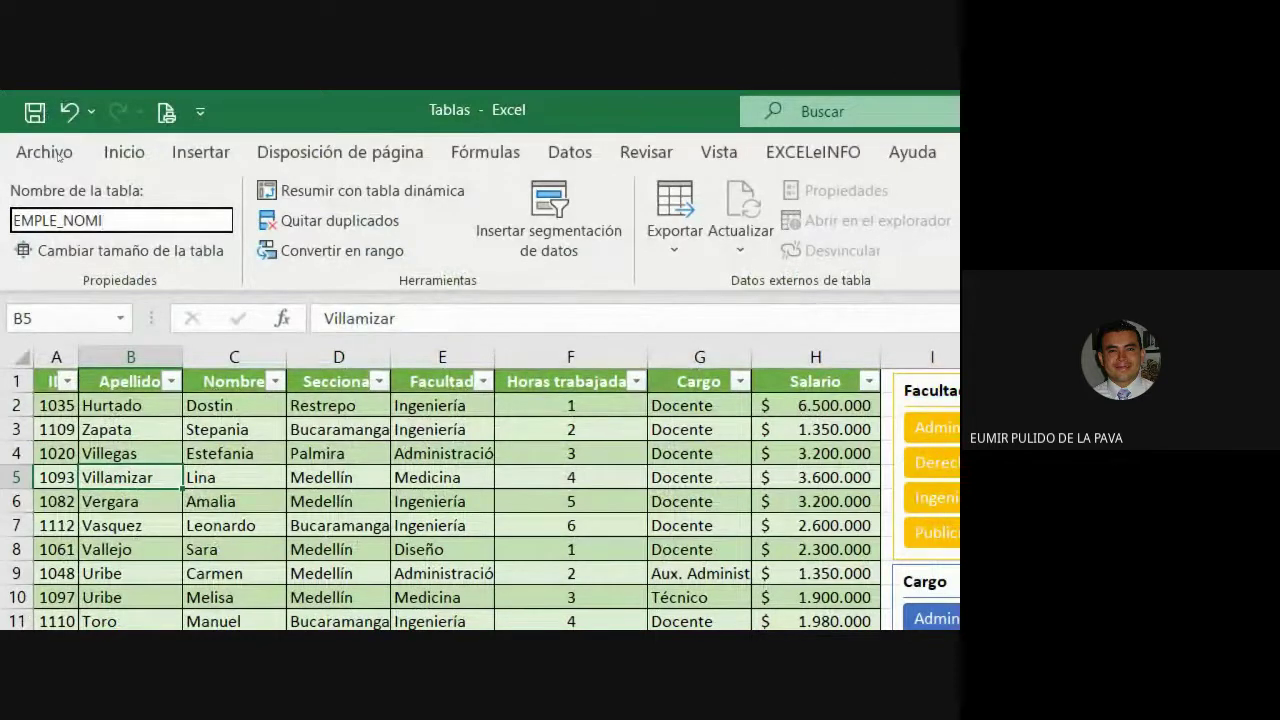
{"action": "key", "text": "BackSpace"}
{"action": "key", "text": "BackSpace"}
{"action": "key", "text": "BackSpace"}
{"action": "key", "text": "BackSpace"}
{"action": "key", "text": "BackSpace"}
{"action": "key", "text": "BackSpace"}
{"action": "key", "text": "BackSpace"}
{"action": "key", "text": "BackSpace"}
{"action": "key", "text": "BackSpace"}
{"action": "key", "text": "BackSpace"}
{"action": "type", "text": "UNIVERSIDAD"}
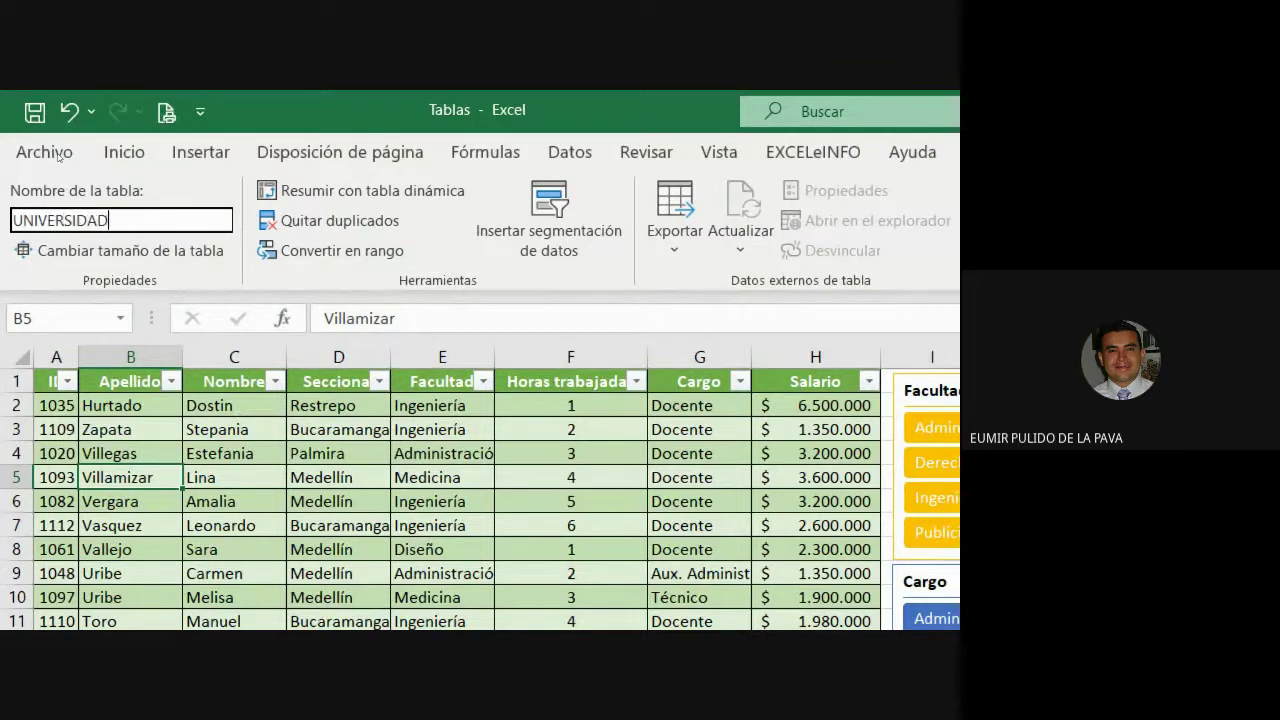
{"action": "key", "text": "Return"}
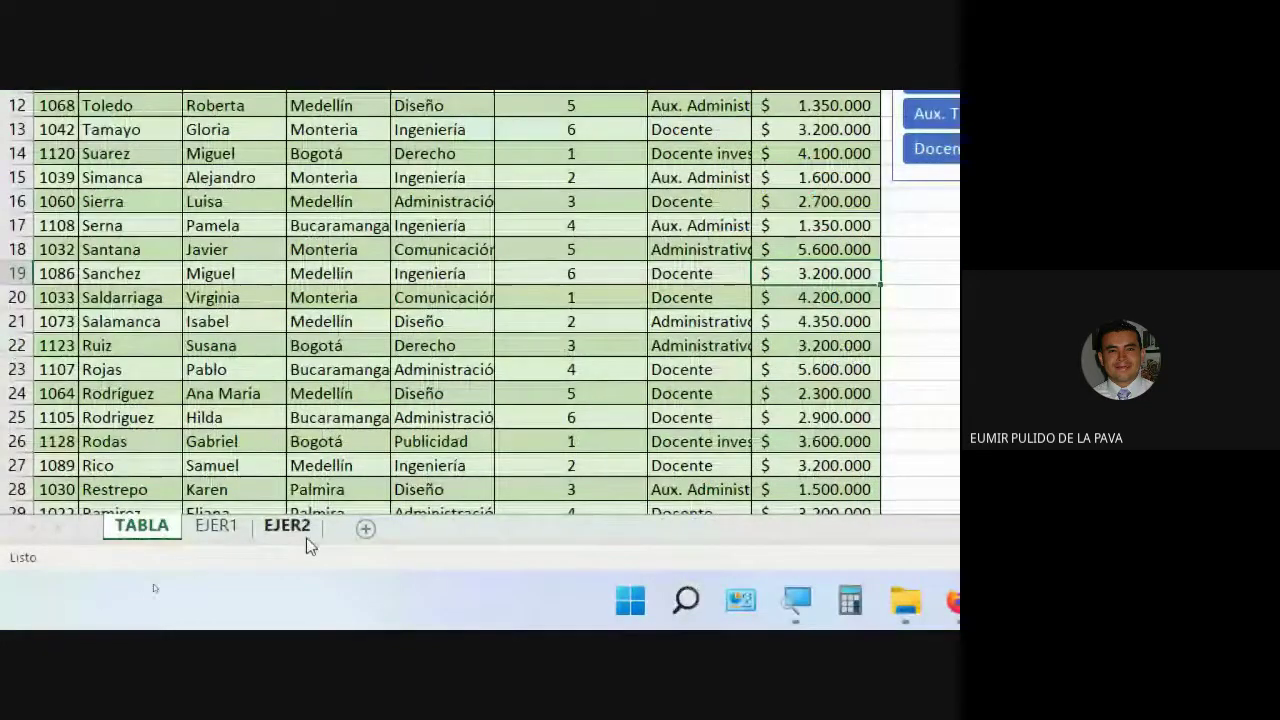
Look over the EJER2 and EJER1 sheets, then return to TABLA.
{"action": "left_click", "coordinate": [306, 535]}
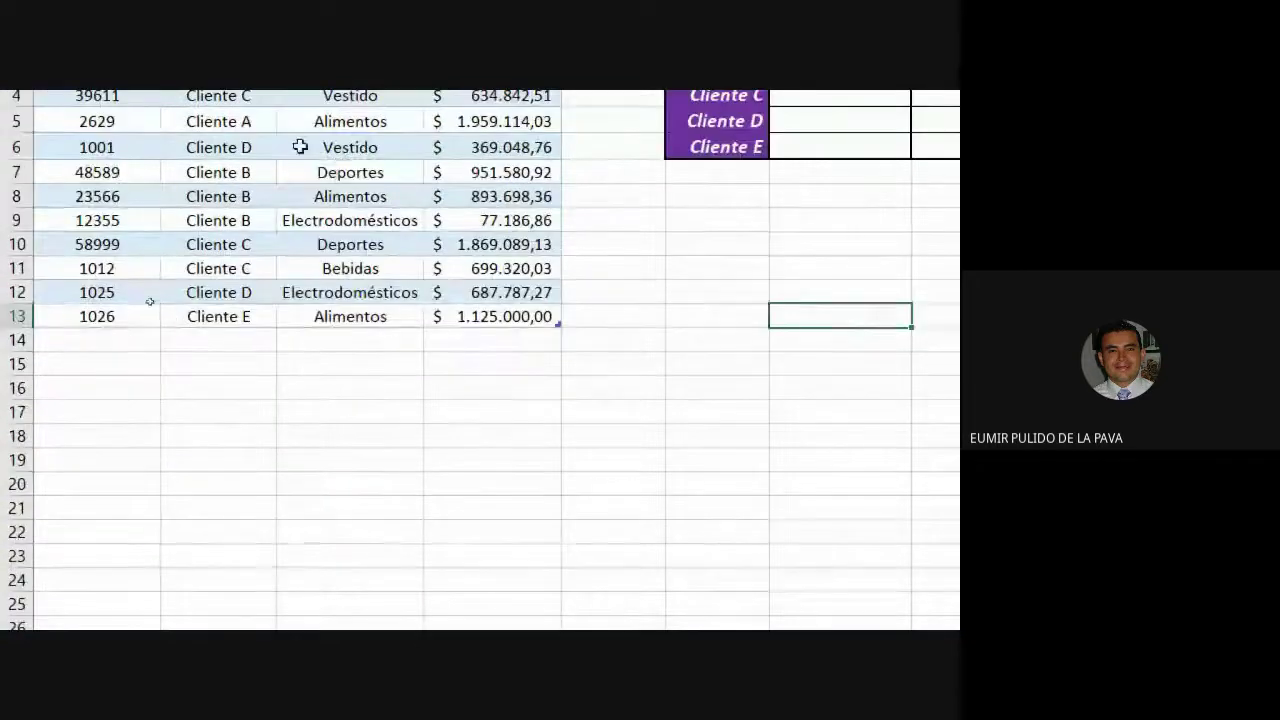
{"action": "left_click_drag", "start_coordinate": [297, 147], "coordinate": [606, 383]}
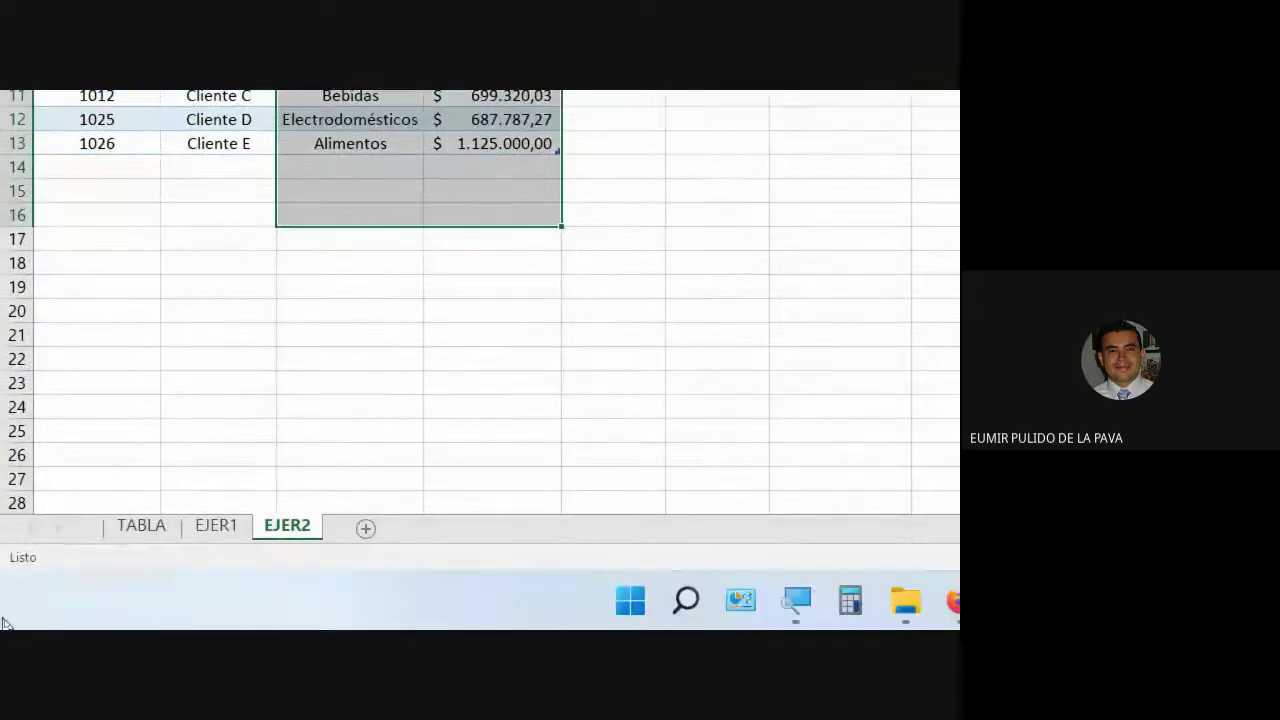
{"action": "left_click", "coordinate": [216, 526]}
{"action": "left_click", "coordinate": [141, 527]}
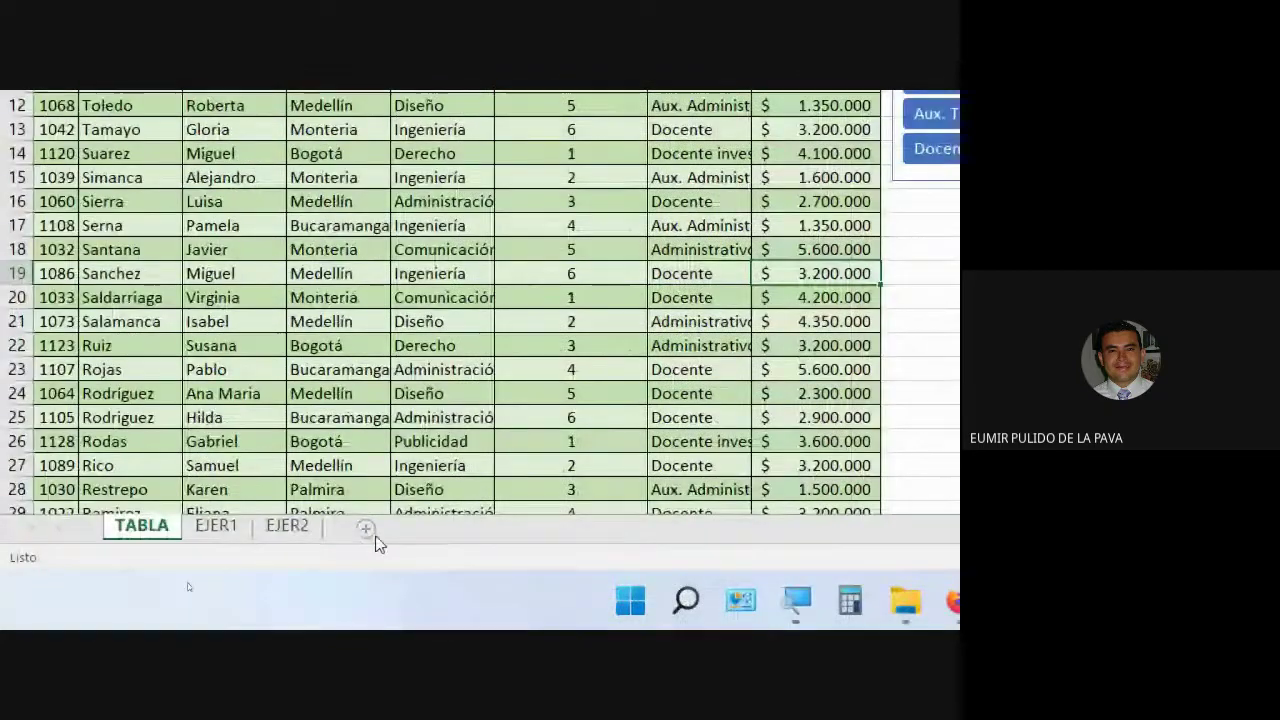
Add a new worksheet and start the formula =SUMA(UNI in cell C4.
{"action": "left_click", "coordinate": [365, 530]}
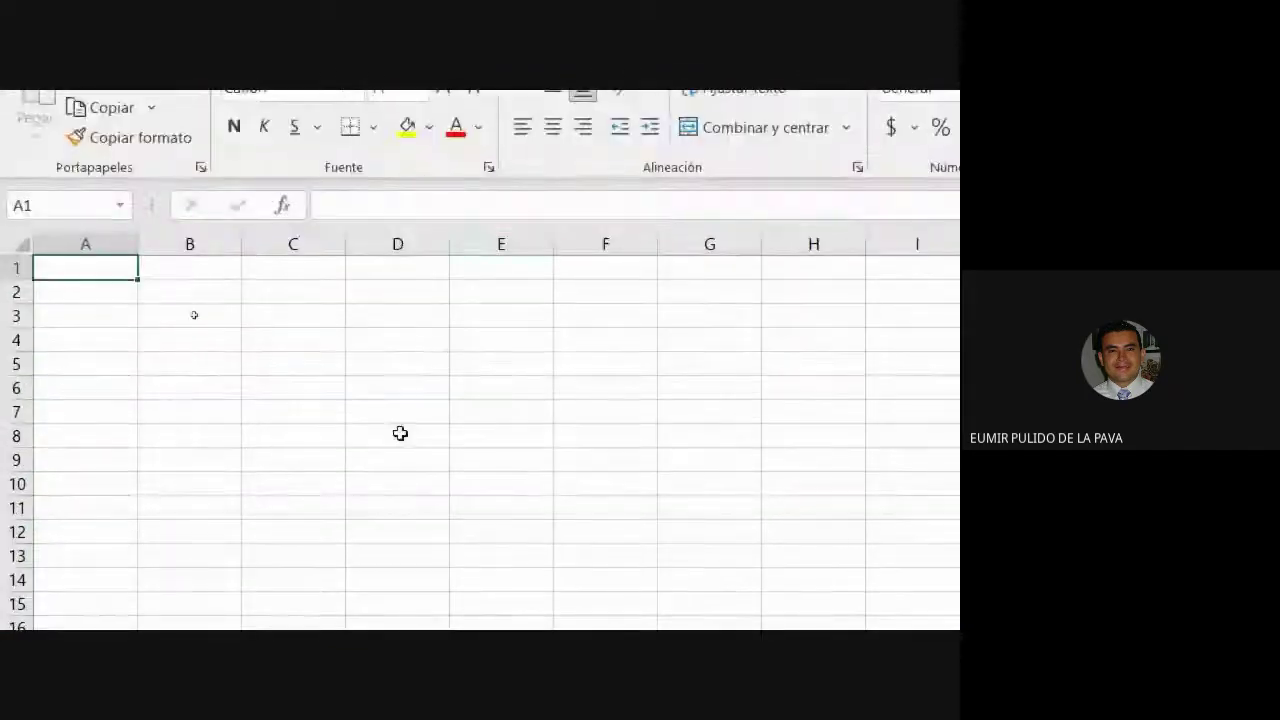
{"action": "left_click", "coordinate": [340, 343]}
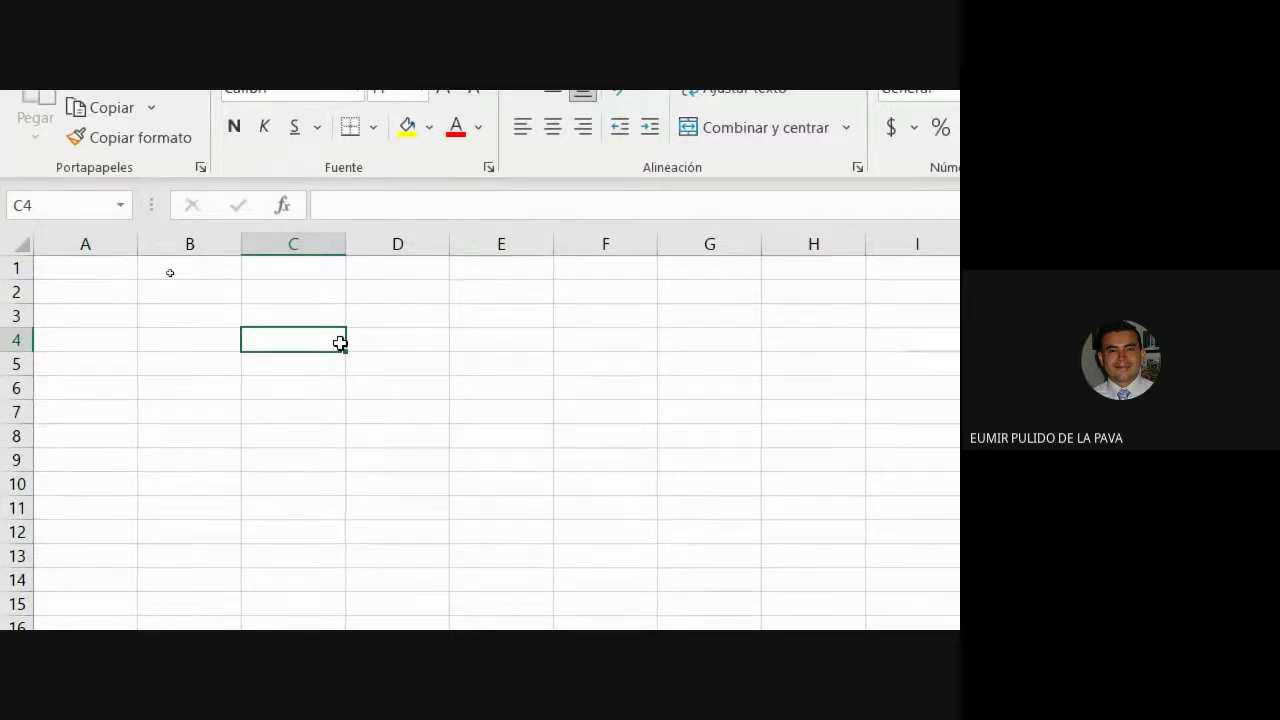
{"action": "type", "text": "=SUMA("}
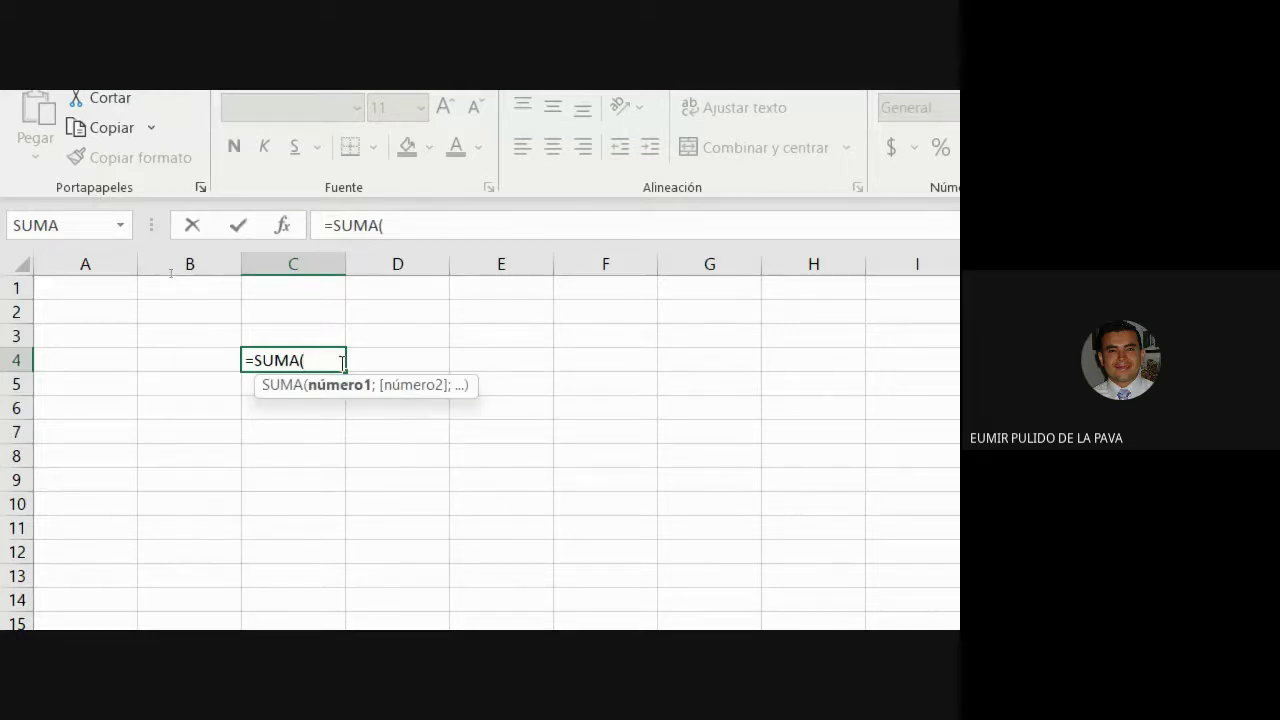
{"action": "type", "text": "UNI"}
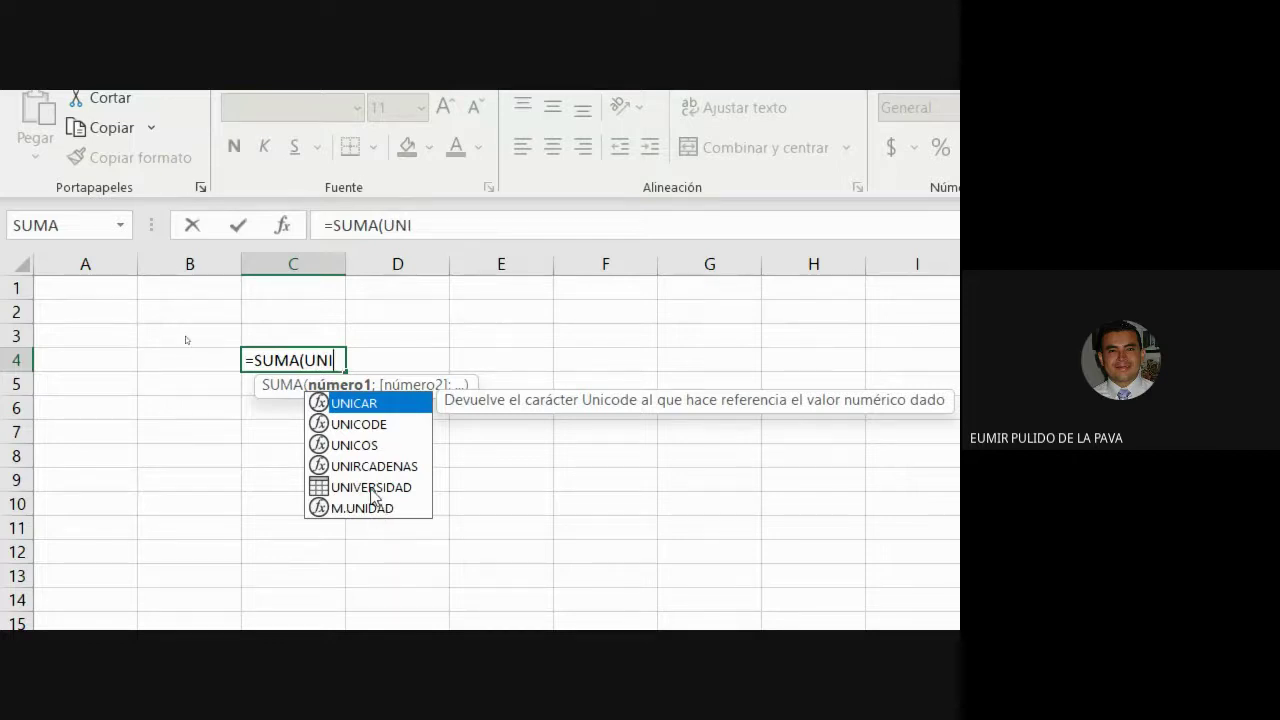
{"action": "double_click", "coordinate": [370, 489]}
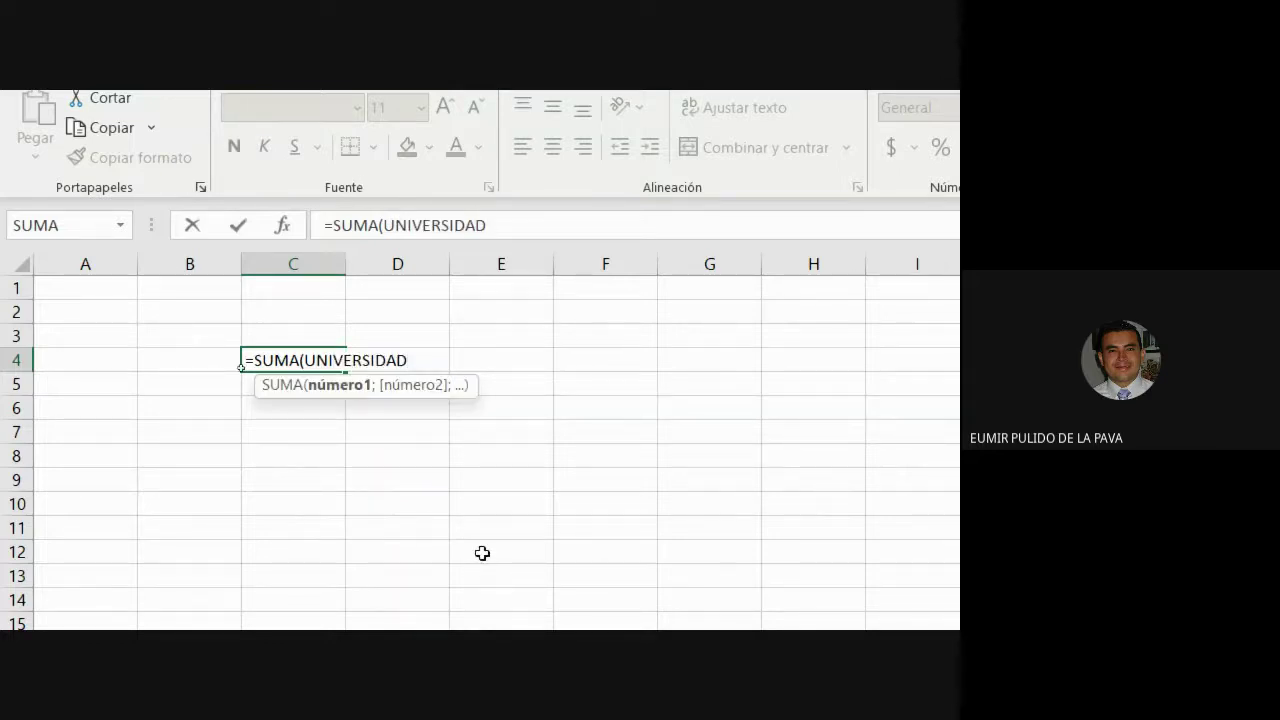
{"action": "type", "text": "["}
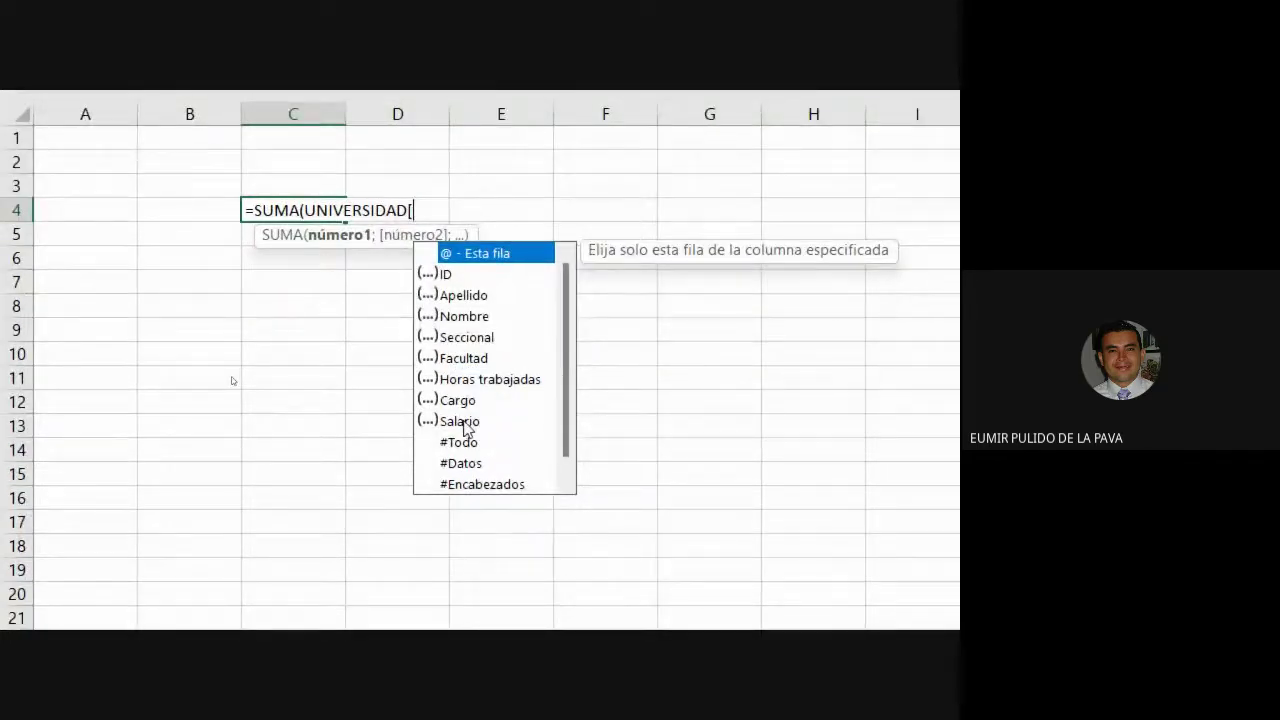
{"action": "double_click", "coordinate": [463, 421]}
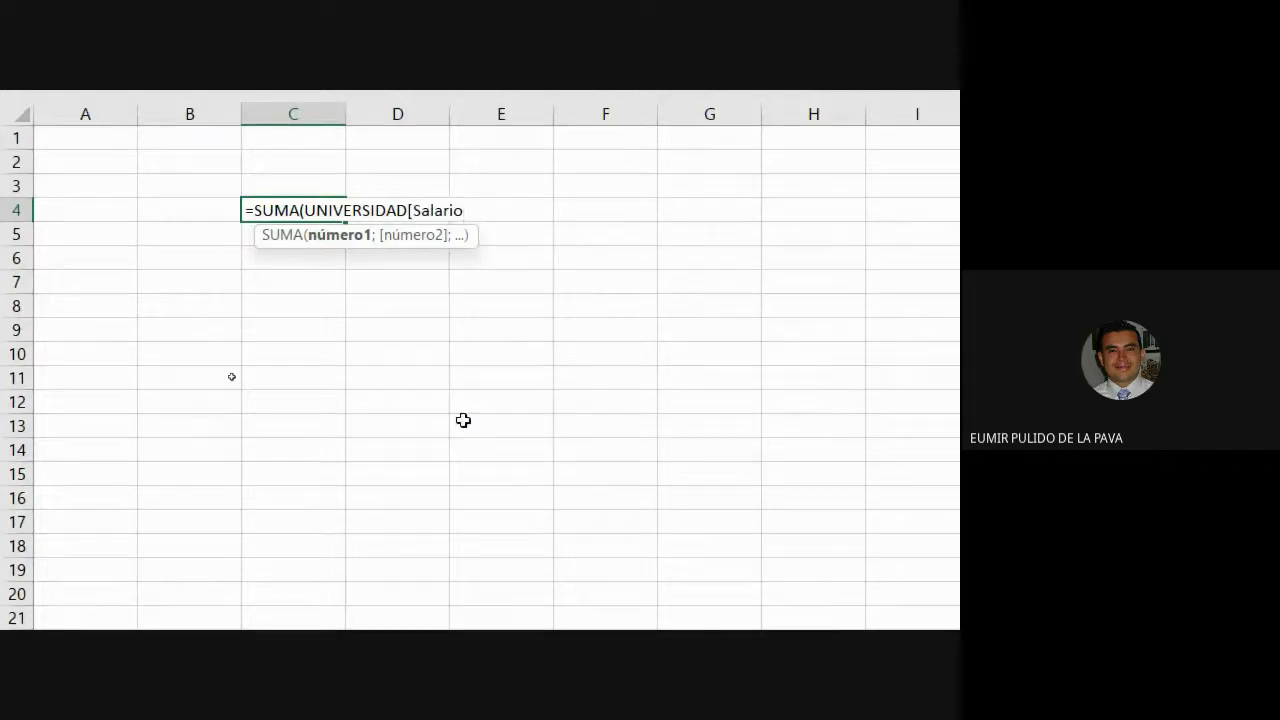
{"action": "type", "text": "]"}
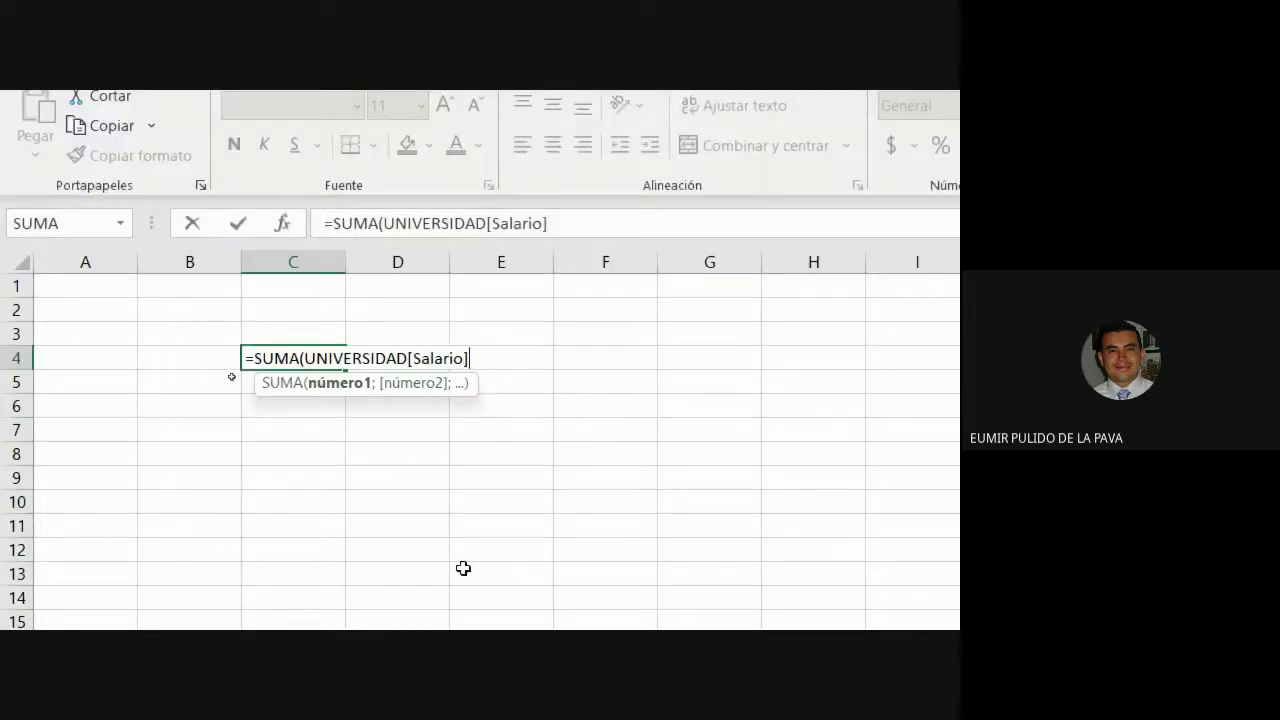
{"action": "type", "text": ")"}
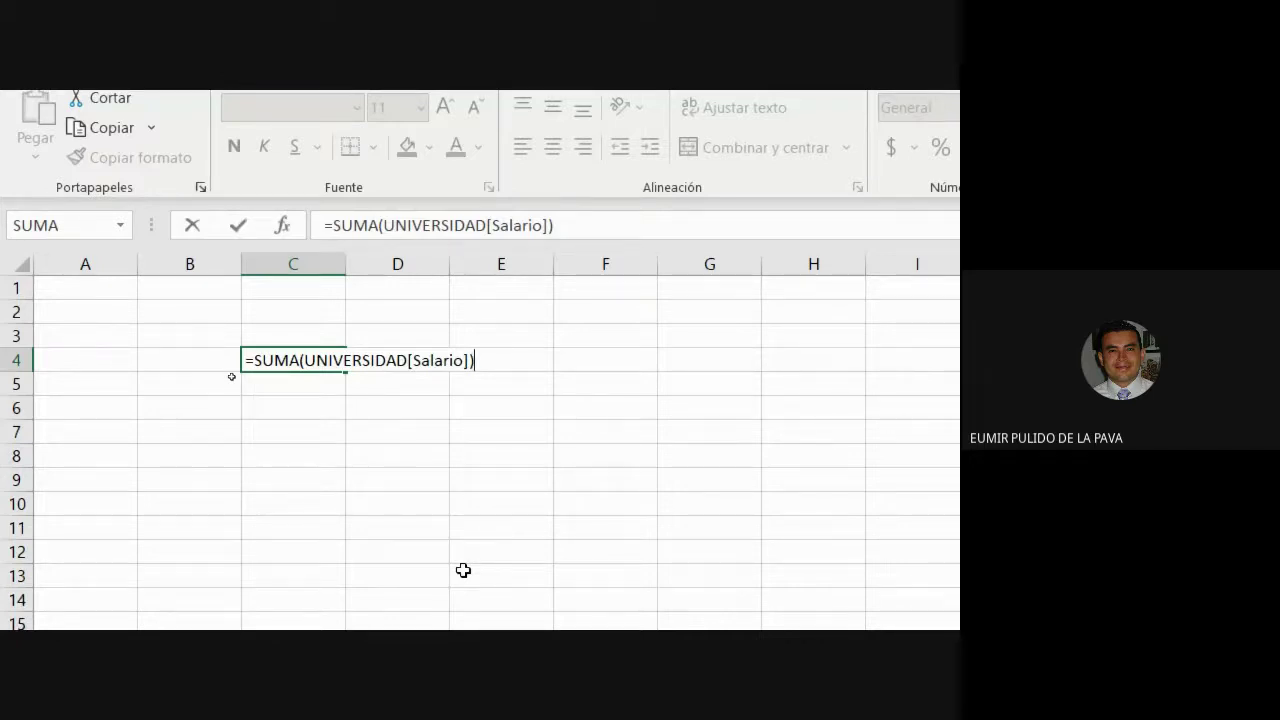
{"action": "key", "text": "Return"}
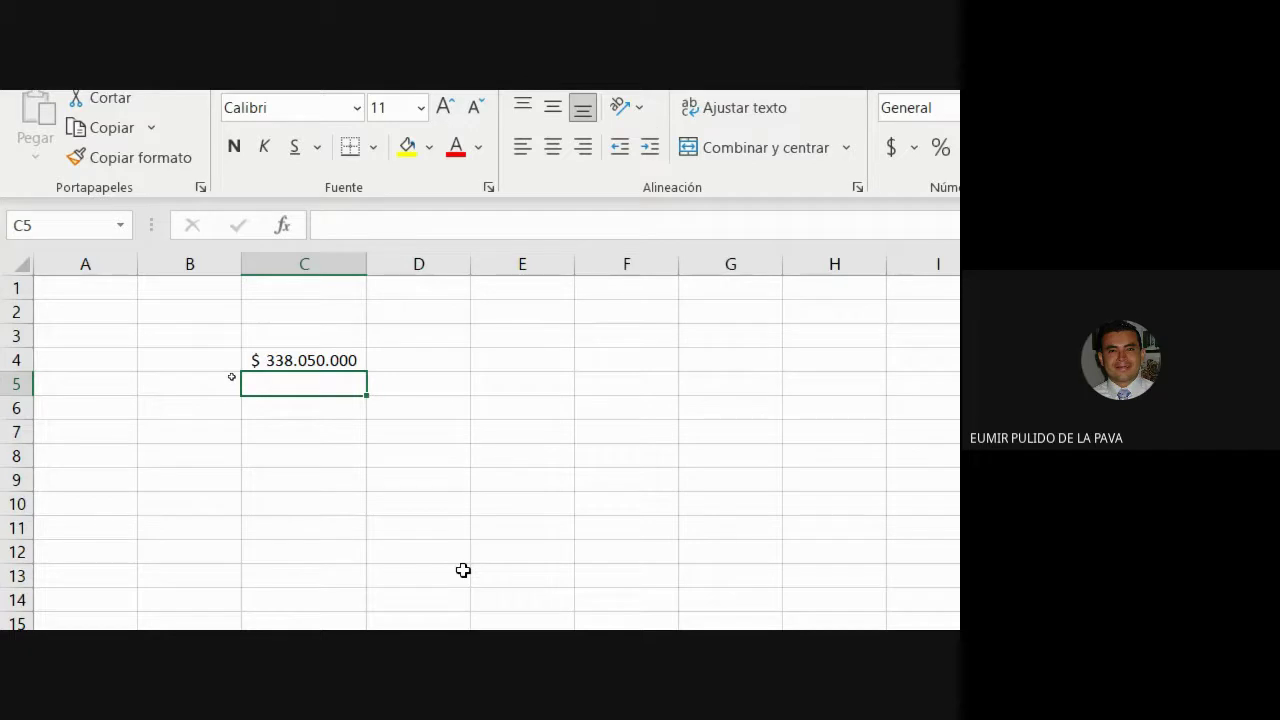
{"action": "key", "text": "Up"}
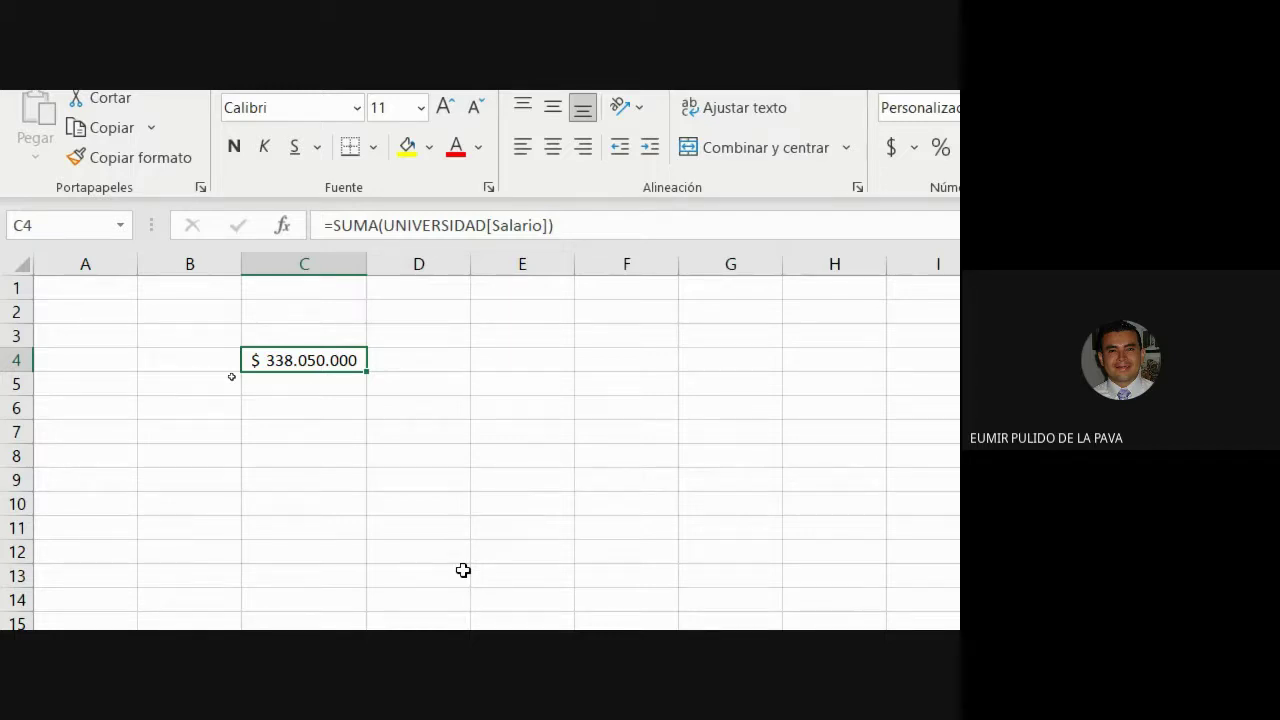
{"action": "key", "text": "Delete"}
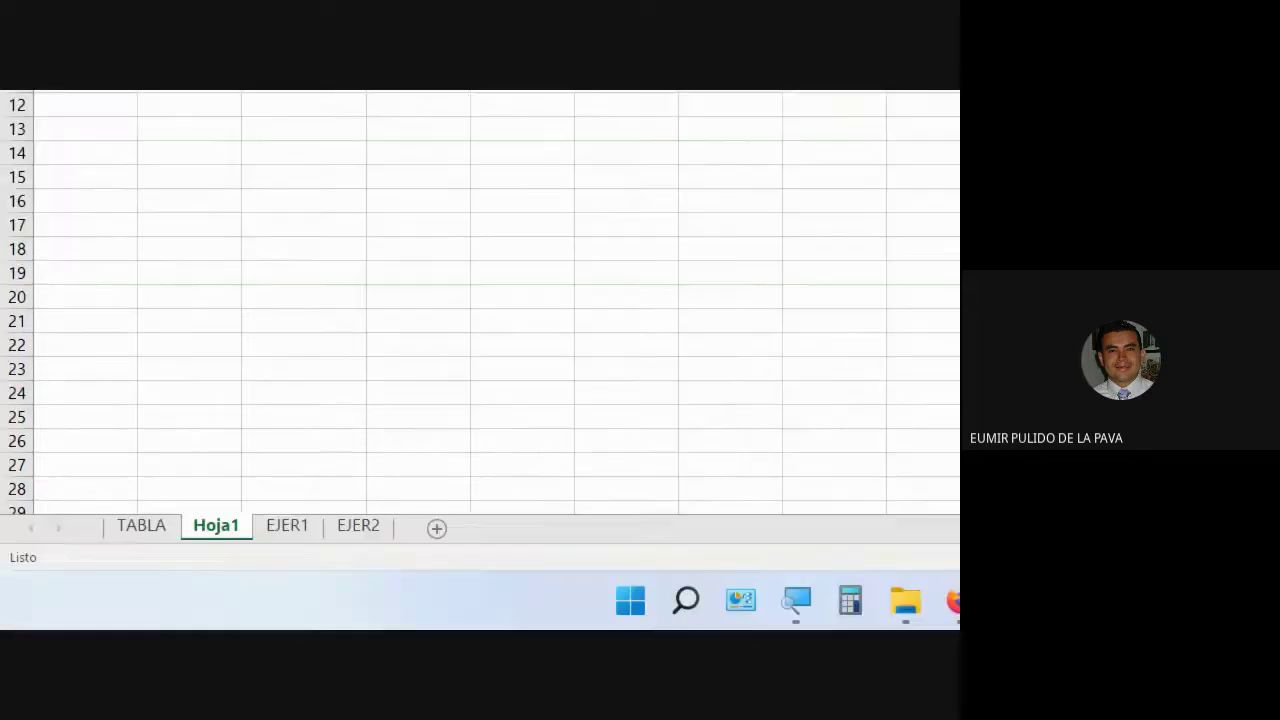
Go to the EJER1 sheet and select its whole data table, starting from FECHAS in A1.
{"action": "left_click", "coordinate": [121, 534]}
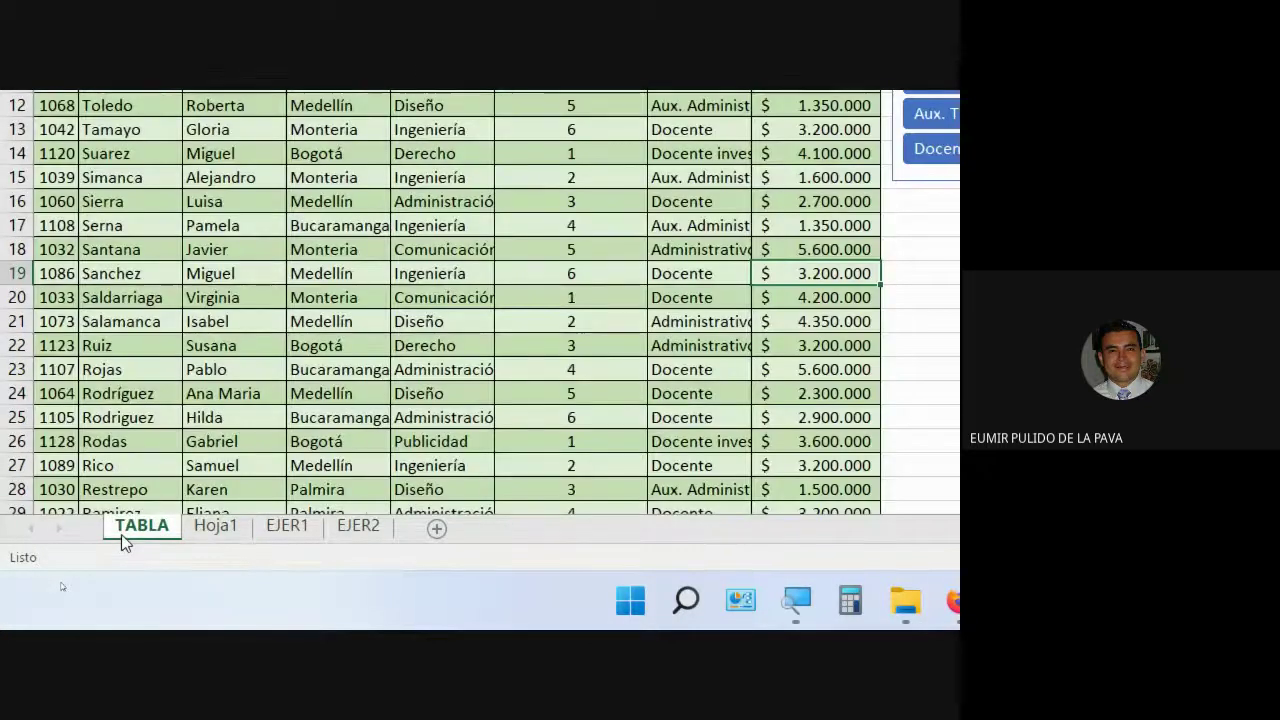
{"action": "left_click", "coordinate": [489, 325]}
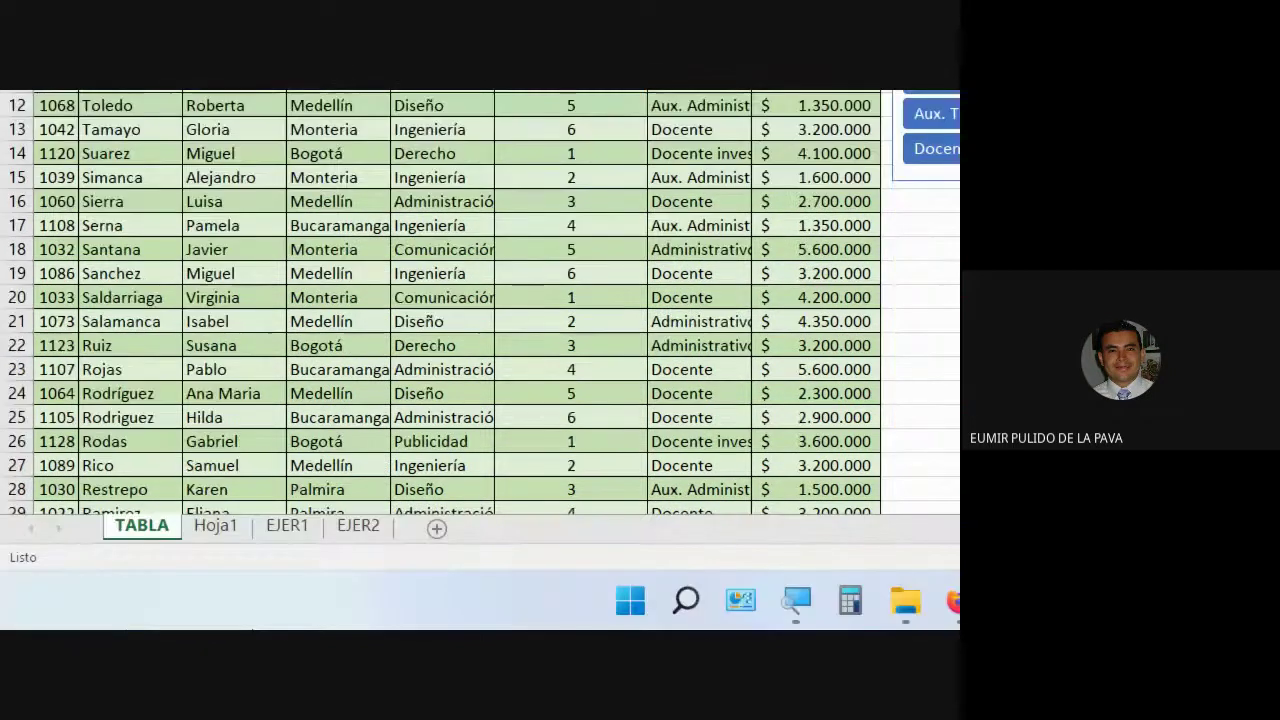
{"action": "left_click", "coordinate": [290, 527]}
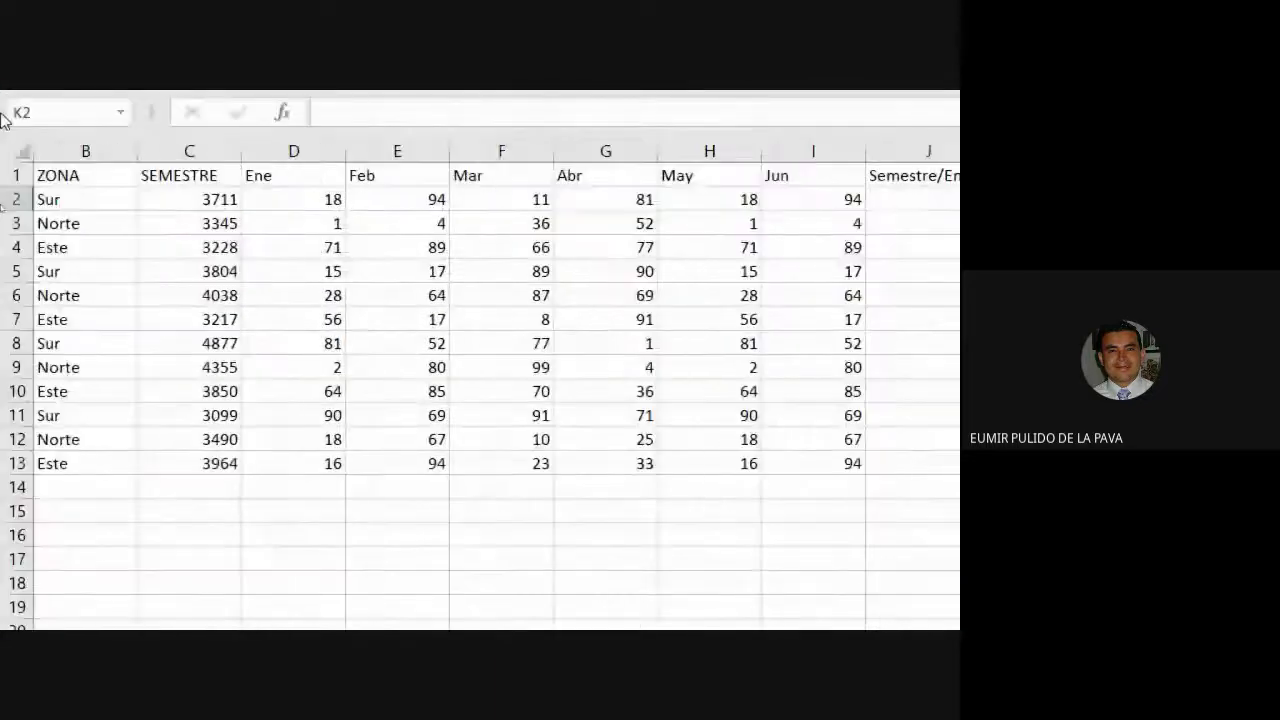
{"action": "left_click", "coordinate": [100, 175]}
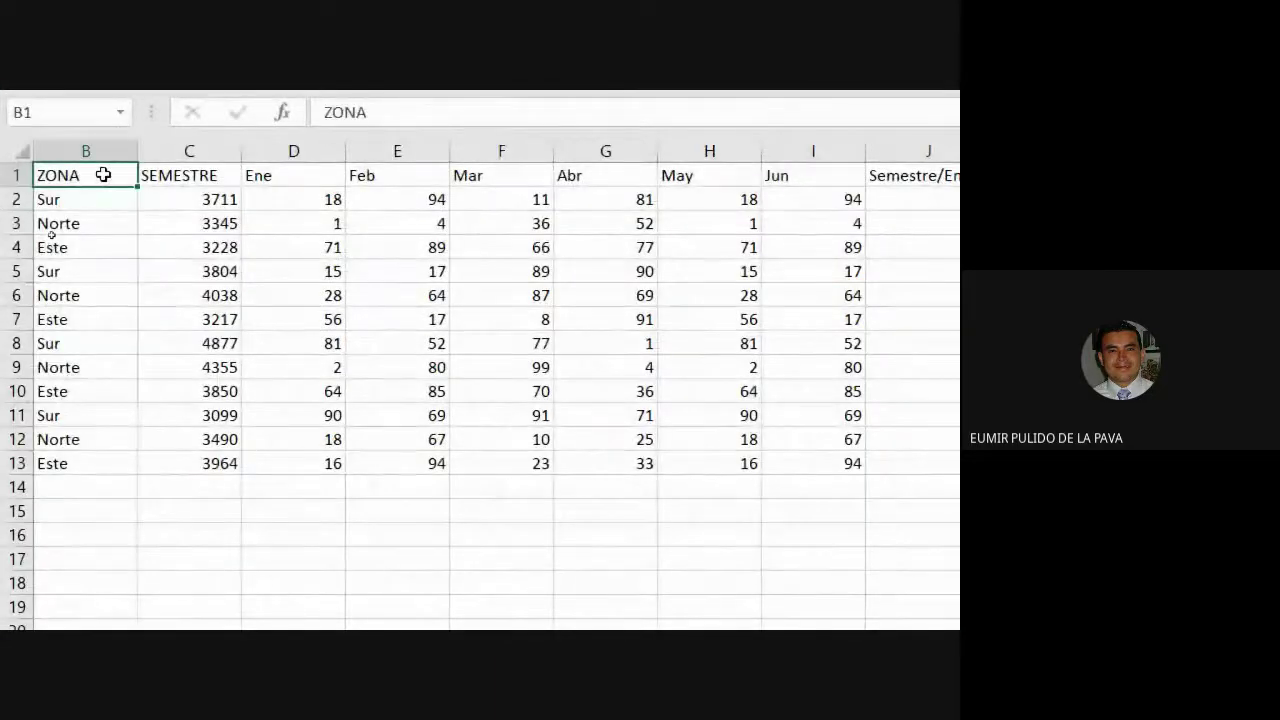
{"action": "key", "text": "Left"}
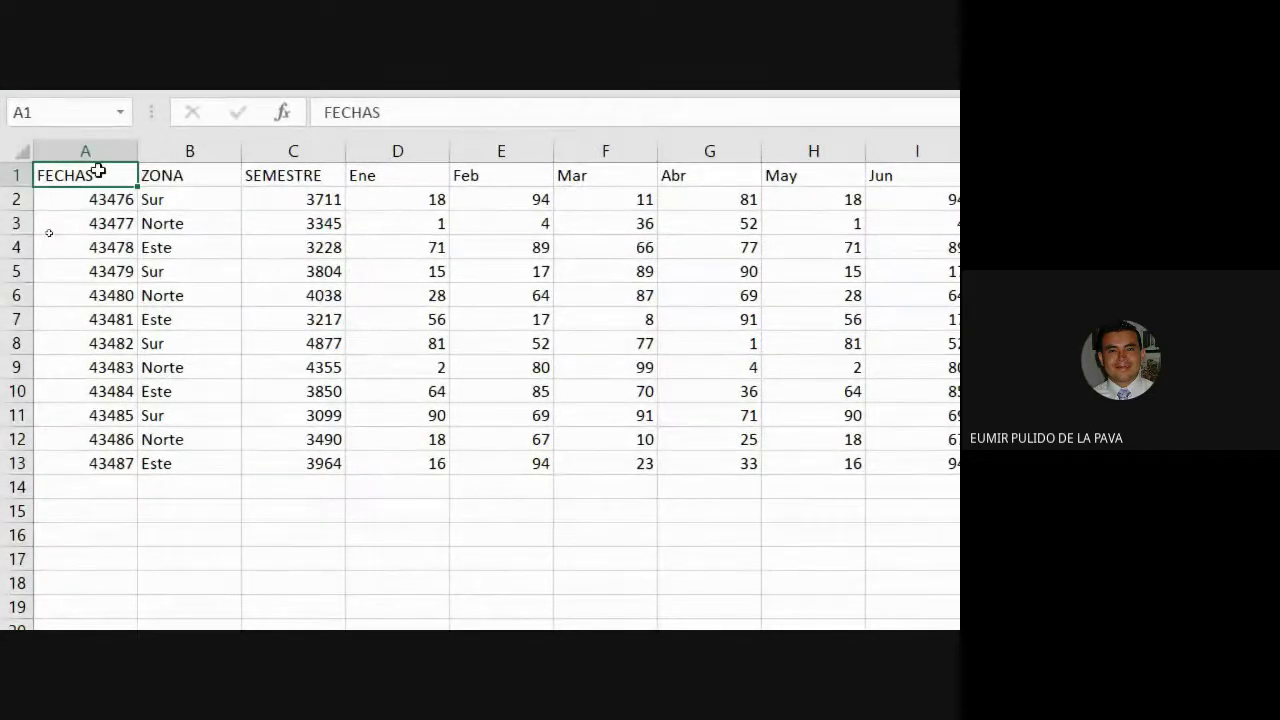
{"action": "left_click_drag", "start_coordinate": [100, 172], "coordinate": [1071, 268]}
{"action": "left_click_drag", "start_coordinate": [891, 268], "coordinate": [886, 471]}
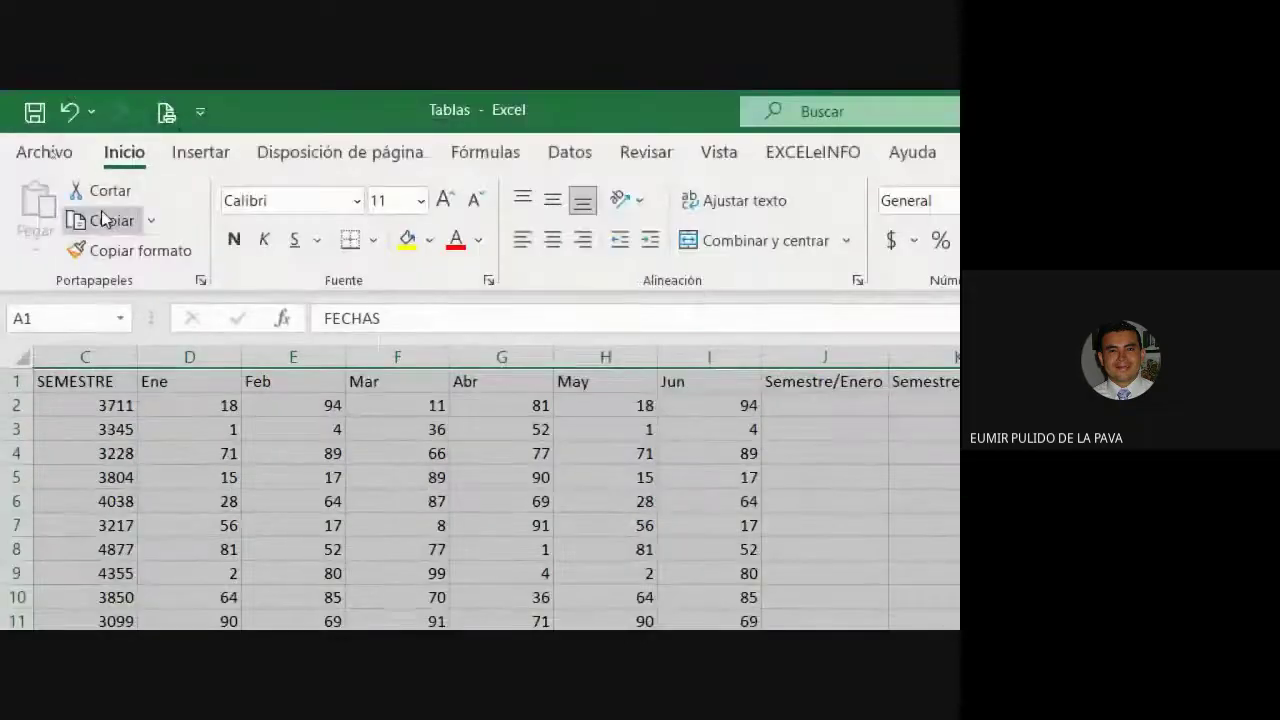
Copy the selected data table and paste it starting at A16.
{"action": "left_click", "coordinate": [104, 218]}
{"action": "left_click", "coordinate": [83, 390]}
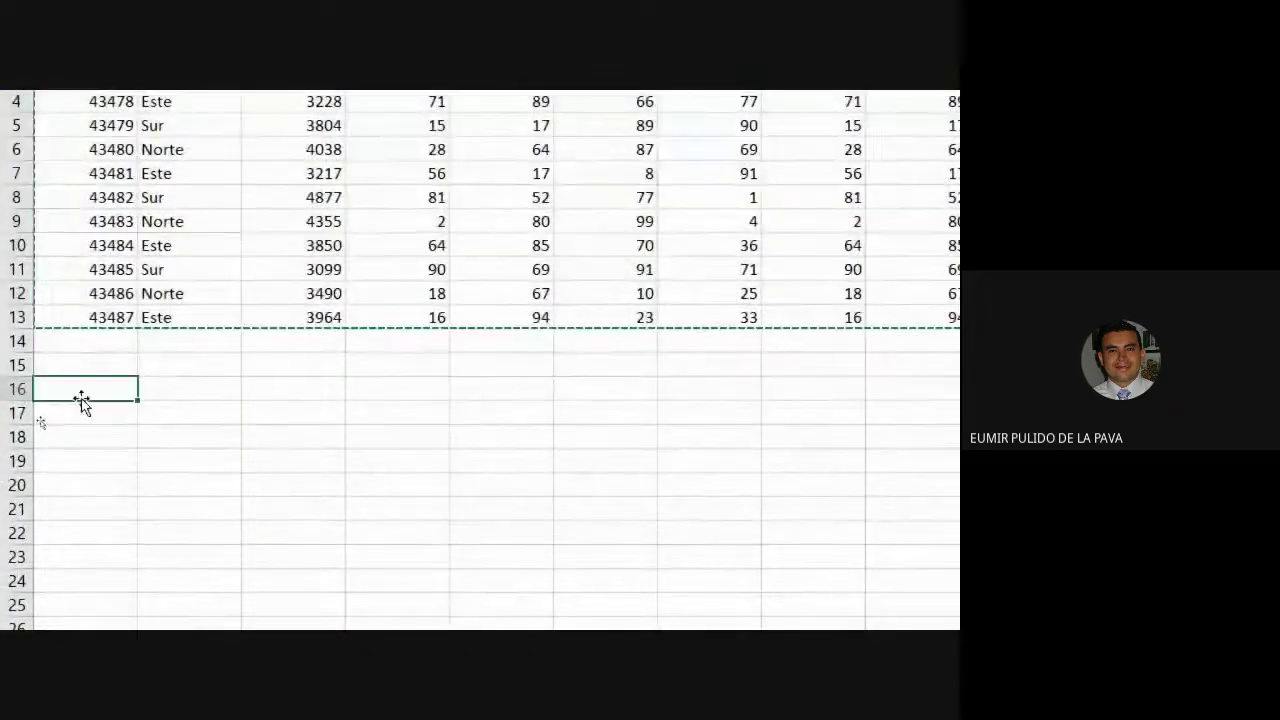
{"action": "left_click", "coordinate": [35, 205]}
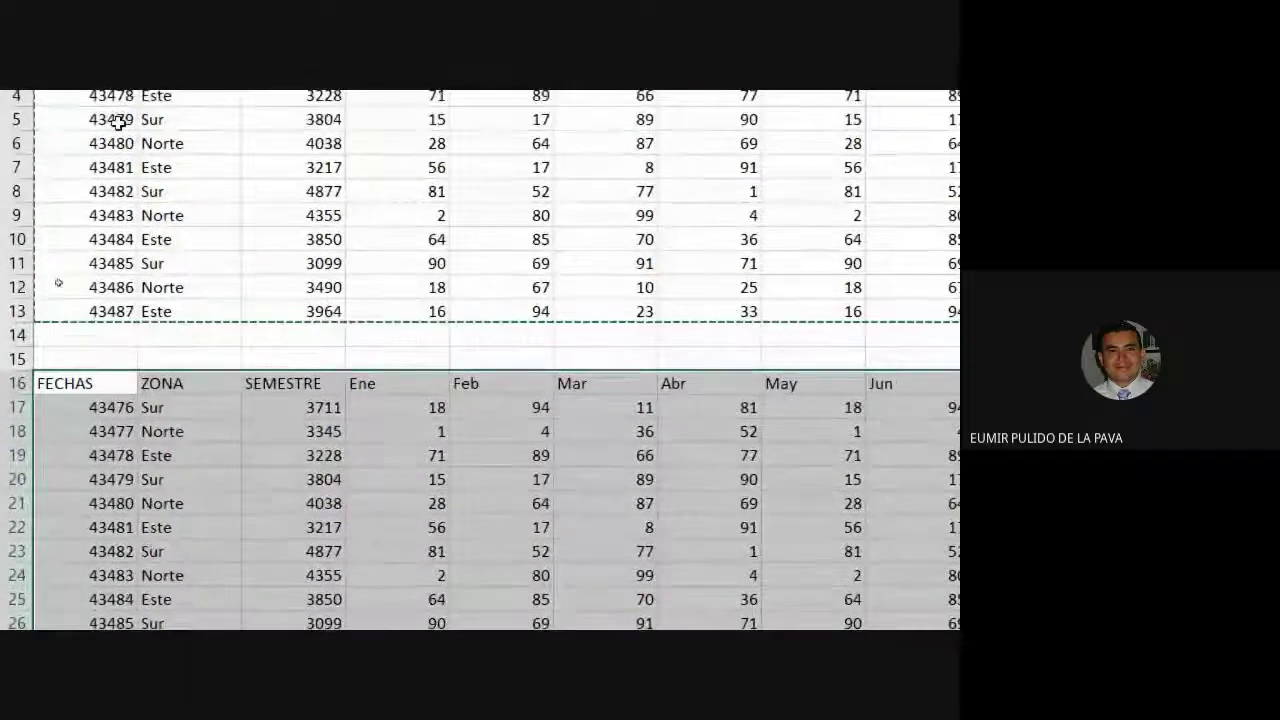
Format both FECHAS date ranges, A2:A13 and A17:A28, as Fecha corta short dates.
{"action": "left_click_drag", "start_coordinate": [74, 202], "coordinate": [74, 466]}
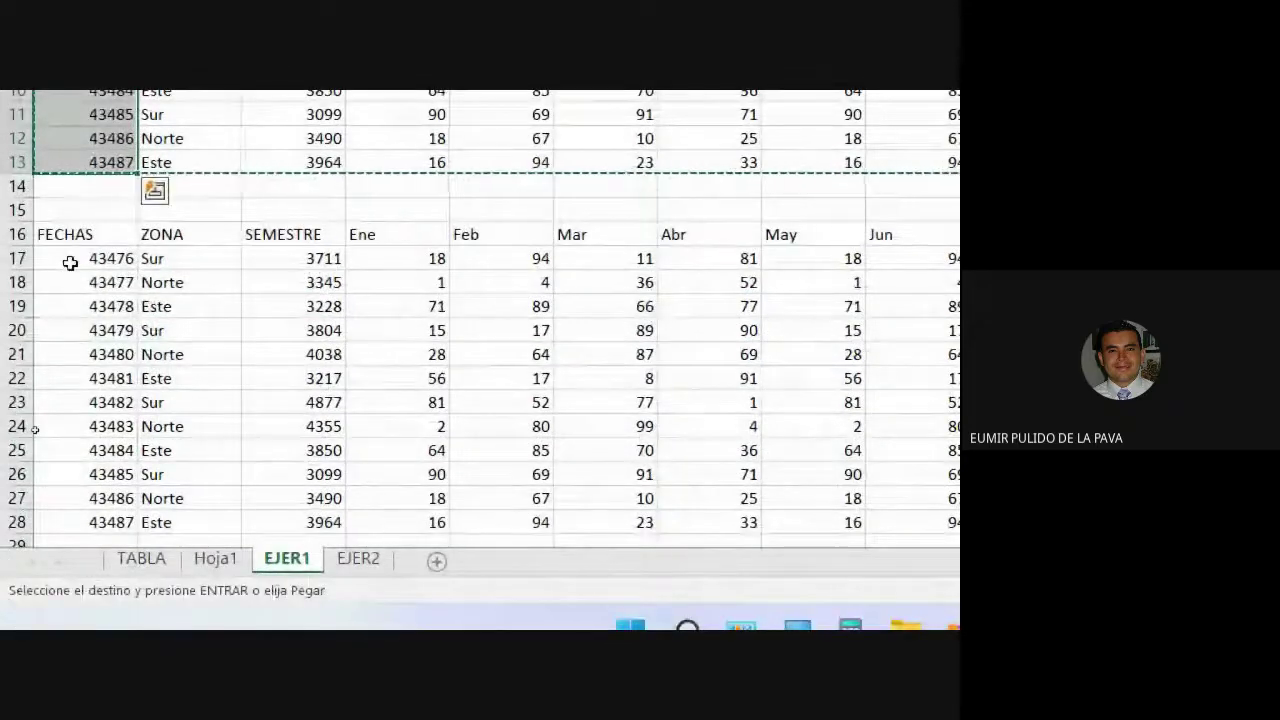
{"action": "left_click_drag", "start_coordinate": [69, 258], "coordinate": [58, 518]}
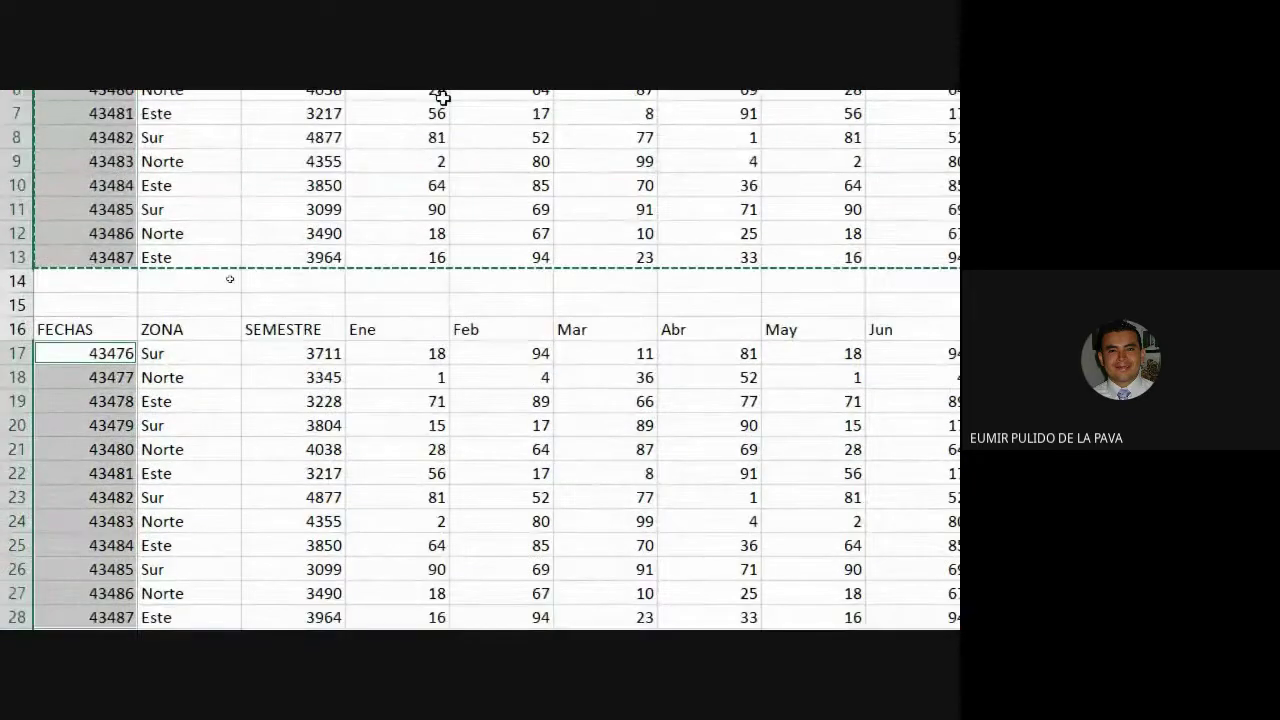
{"action": "scroll", "coordinate": [58, 518], "scroll_direction": "up", "scroll_amount": 3}
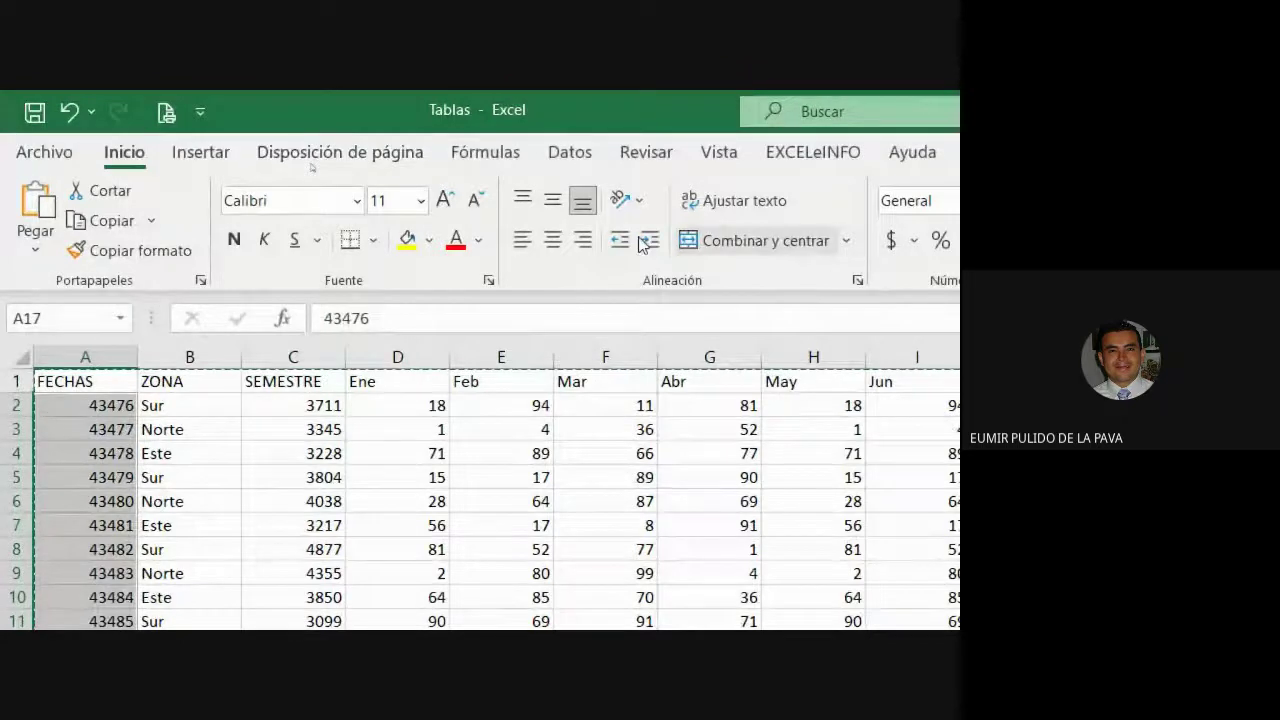
{"action": "left_click", "coordinate": [698, 196]}
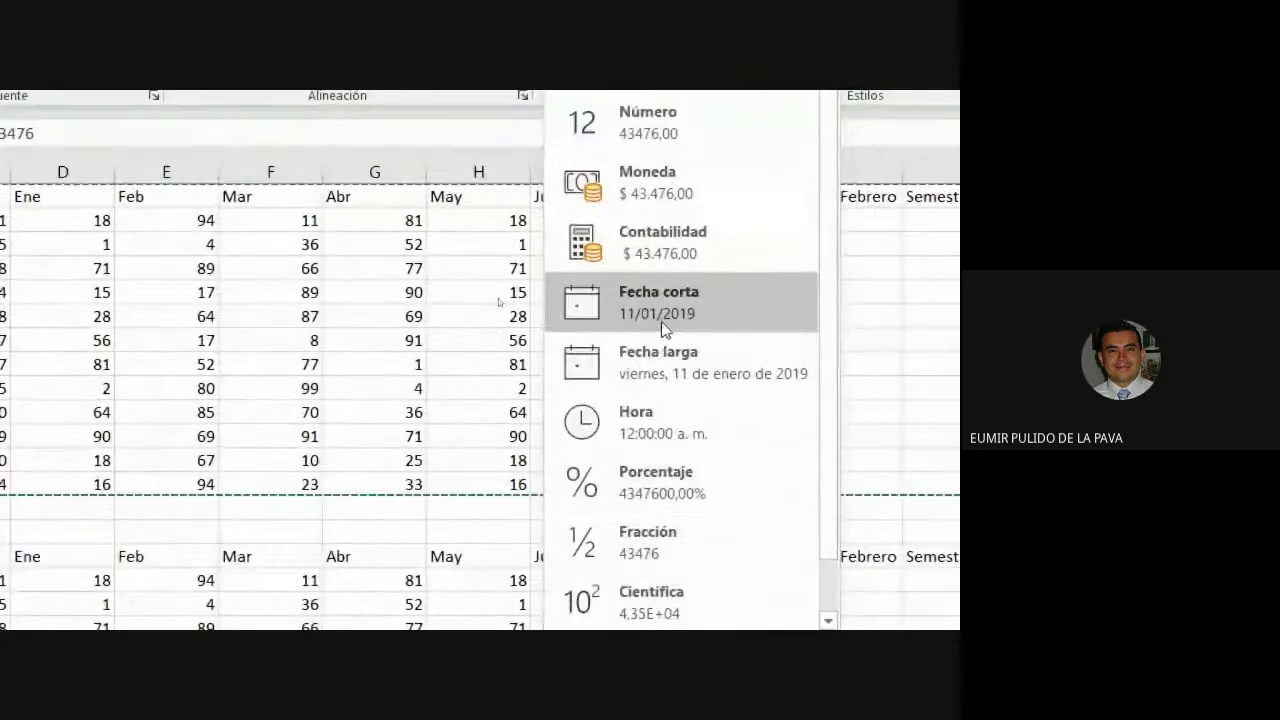
{"action": "left_click", "coordinate": [661, 321]}
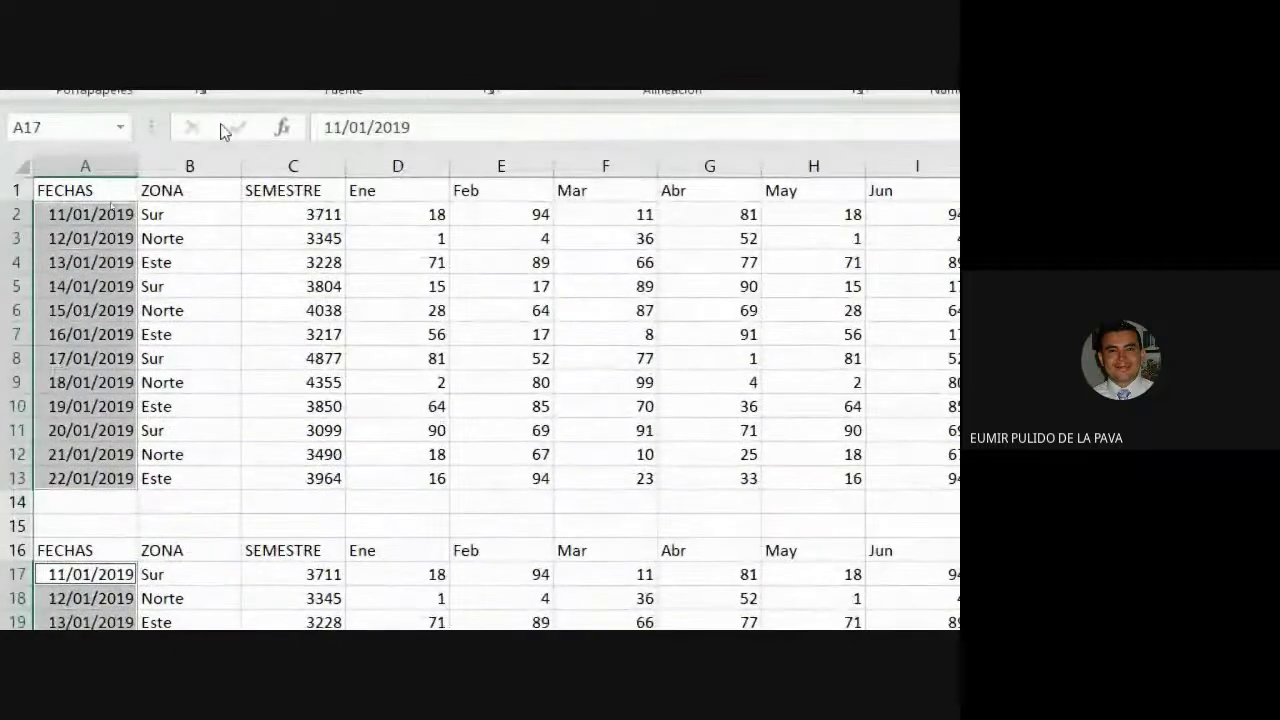
{"action": "left_click", "coordinate": [357, 111]}
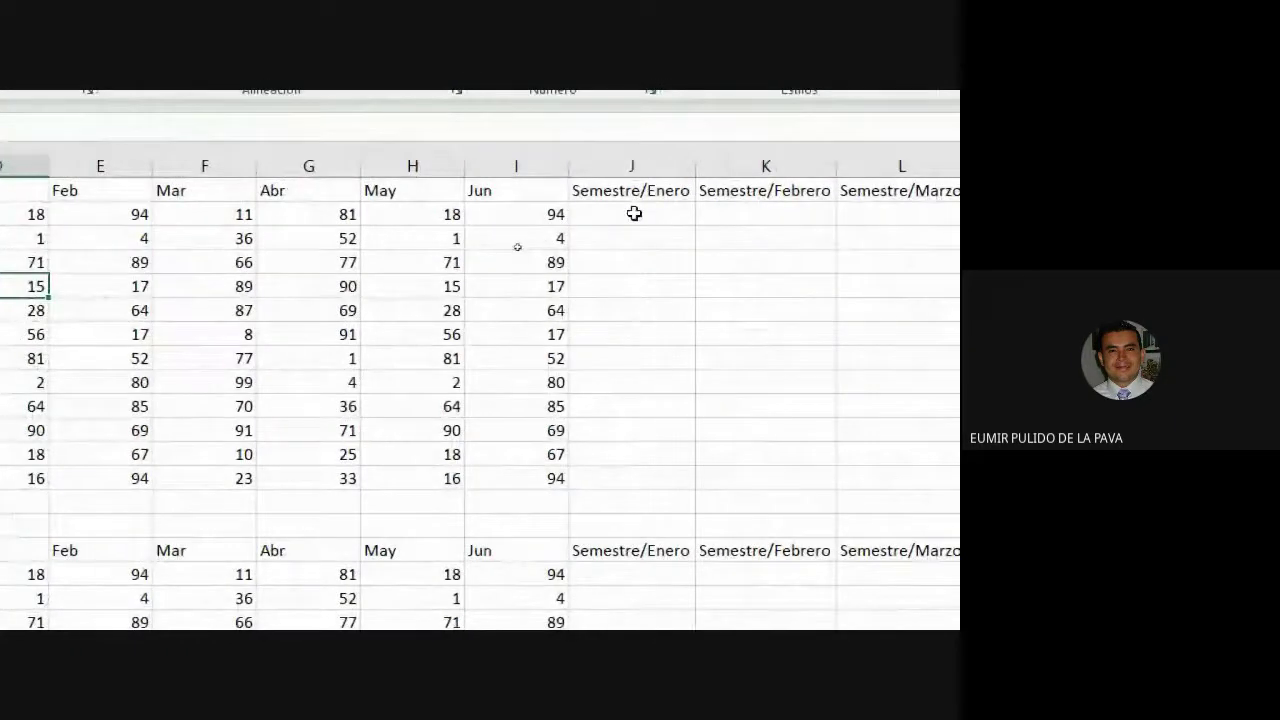
{"action": "left_click", "coordinate": [634, 212]}
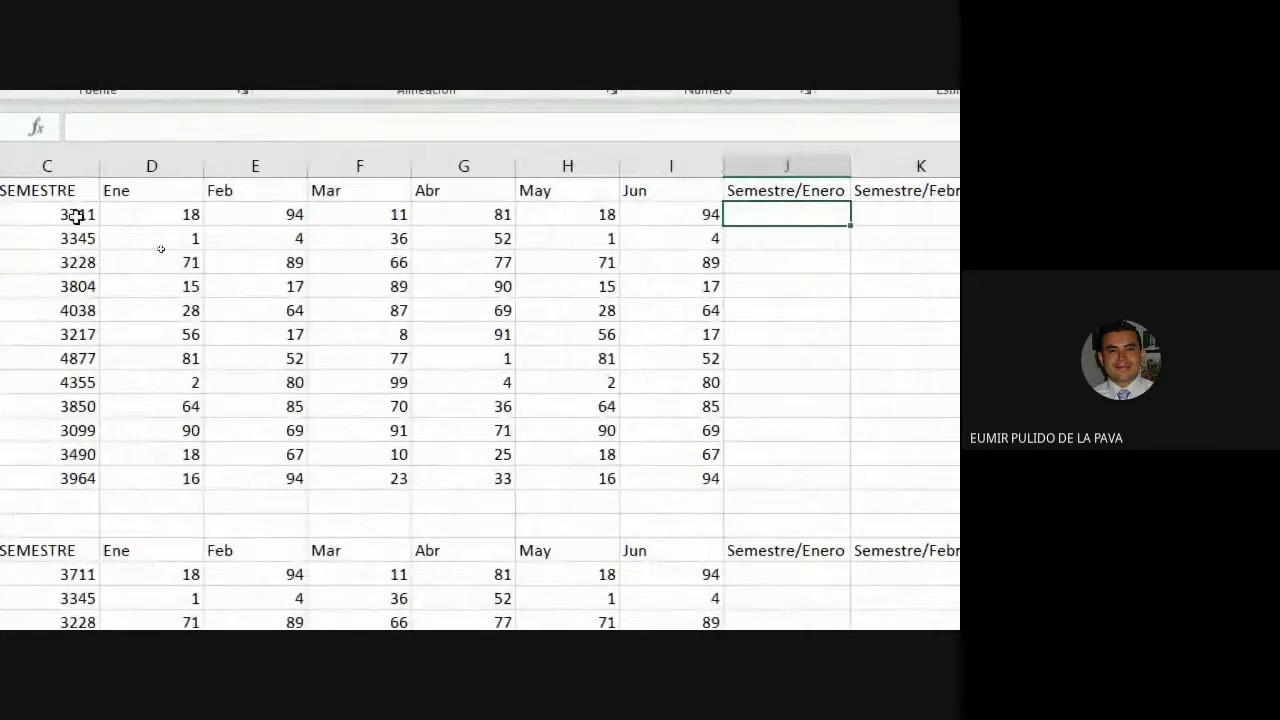
{"action": "left_click", "coordinate": [157, 217]}
{"action": "left_click", "coordinate": [228, 212]}
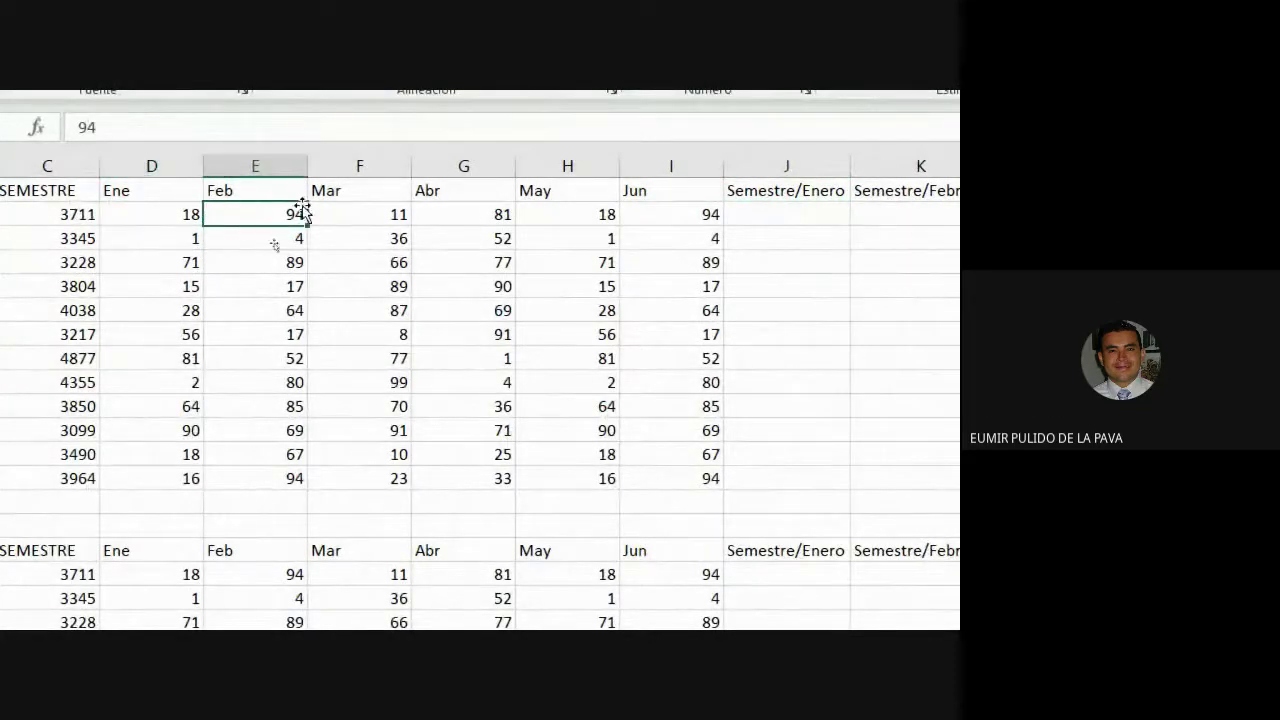
{"action": "left_click", "coordinate": [390, 212]}
{"action": "left_click", "coordinate": [490, 212]}
{"action": "left_click", "coordinate": [590, 214]}
{"action": "left_click", "coordinate": [686, 218]}
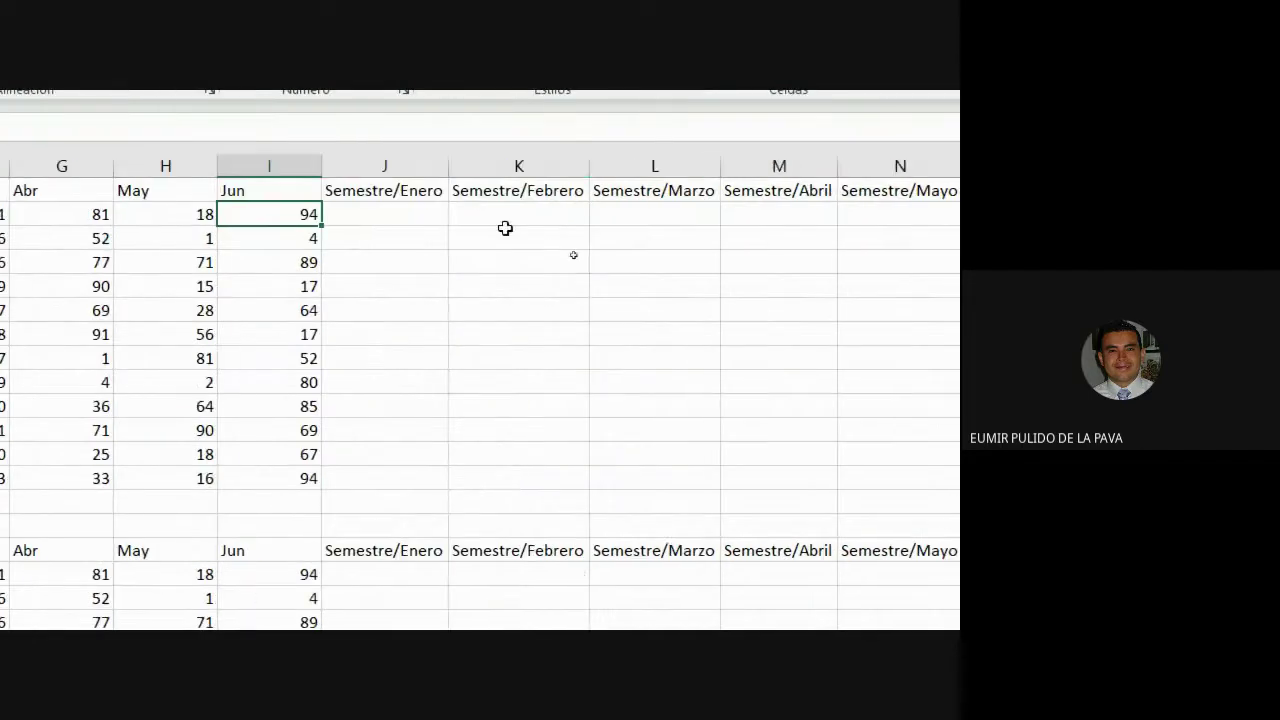
{"action": "left_click", "coordinate": [381, 218]}
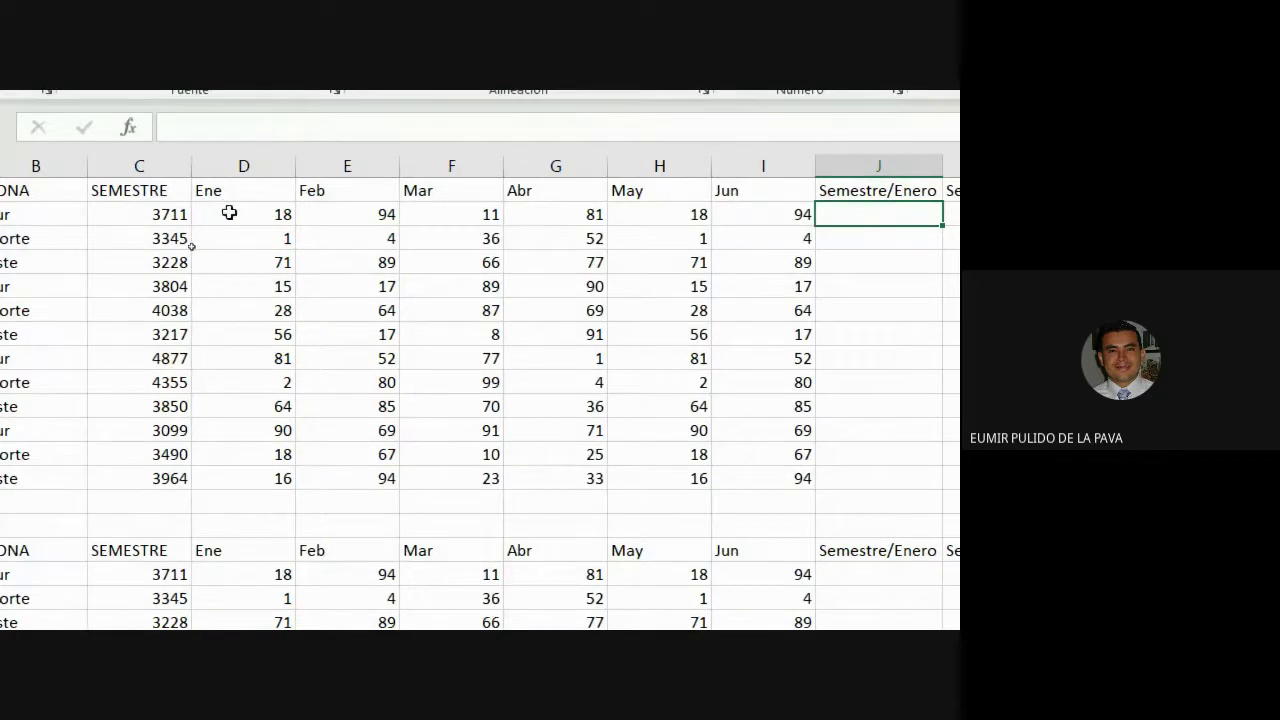
{"action": "left_click", "coordinate": [815, 214]}
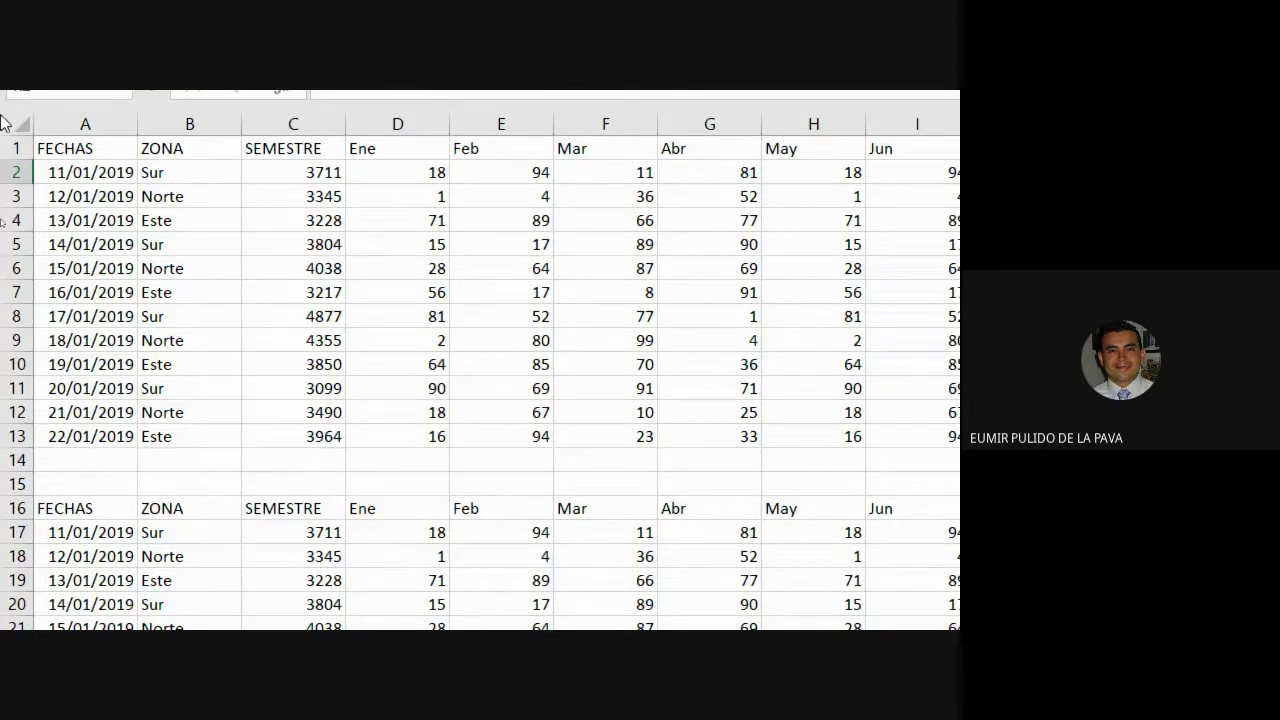
{"action": "scroll", "coordinate": [480, 380], "scroll_direction": "right", "scroll_amount": 5}
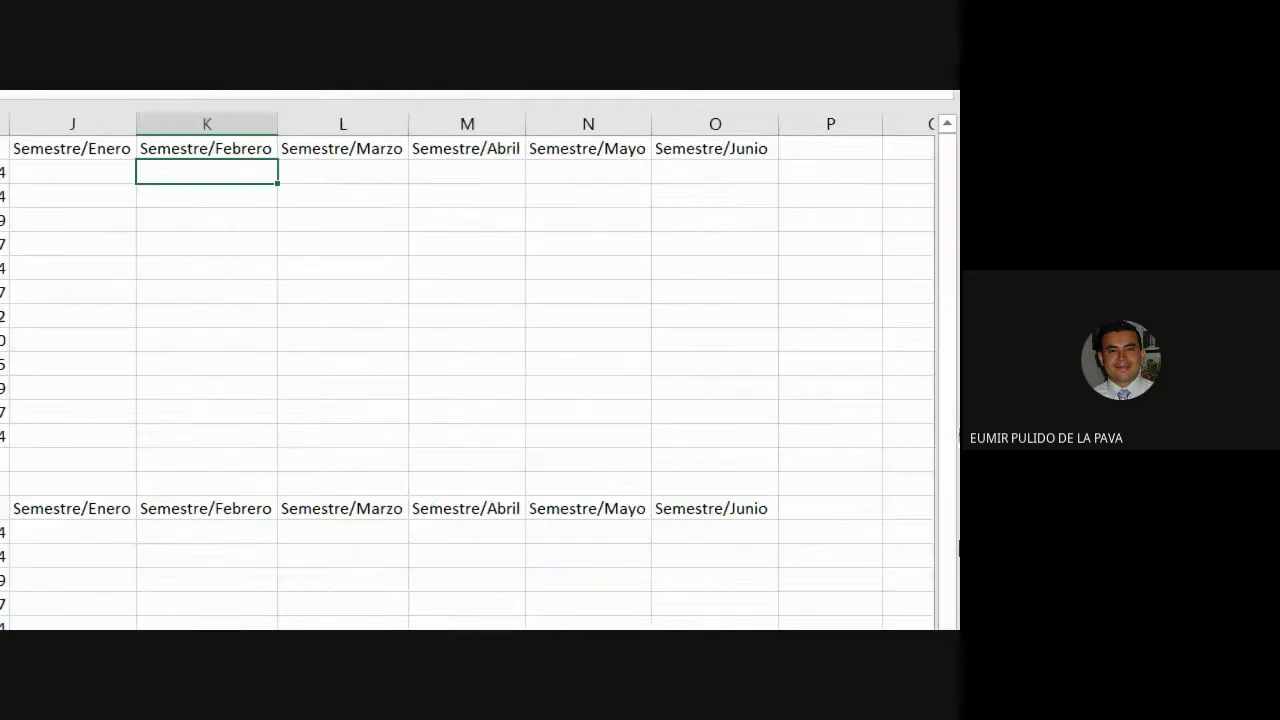
{"action": "scroll", "coordinate": [429, 437], "scroll_direction": "left", "scroll_amount": 5}
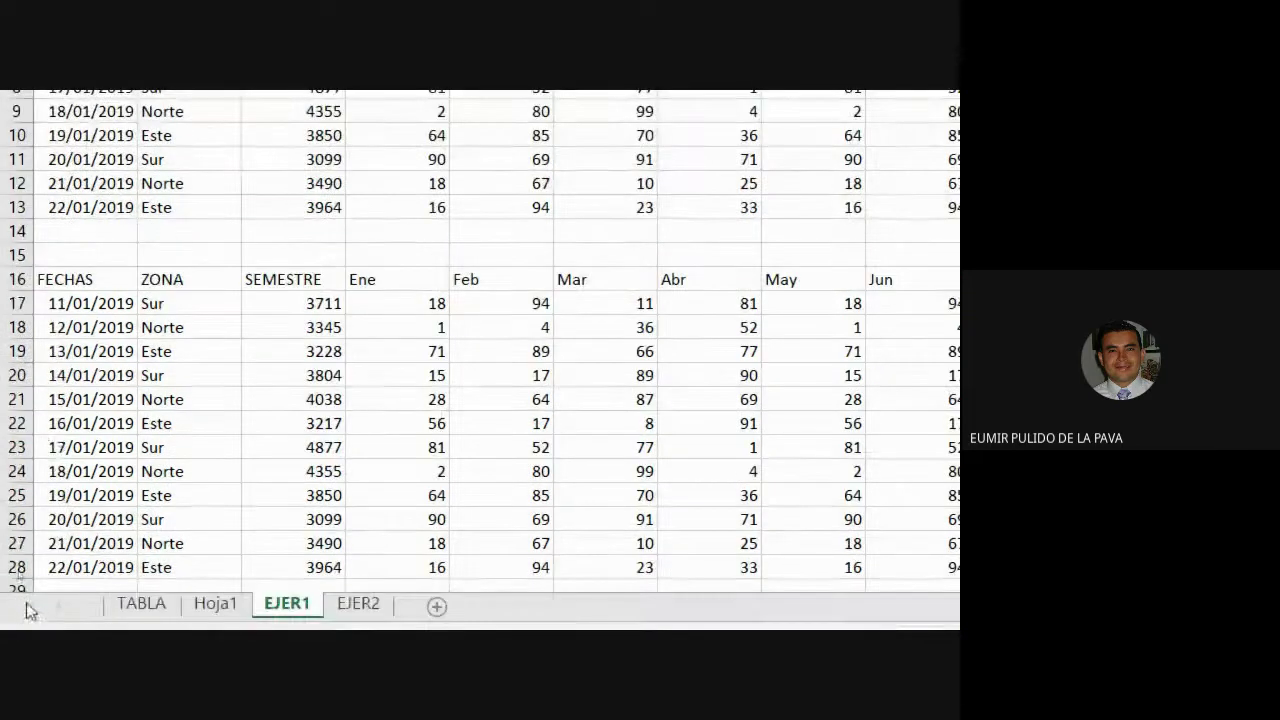
Convert the lower copy from A16 into a table with Ctrl+T, then select E7.
{"action": "left_click", "coordinate": [95, 564]}
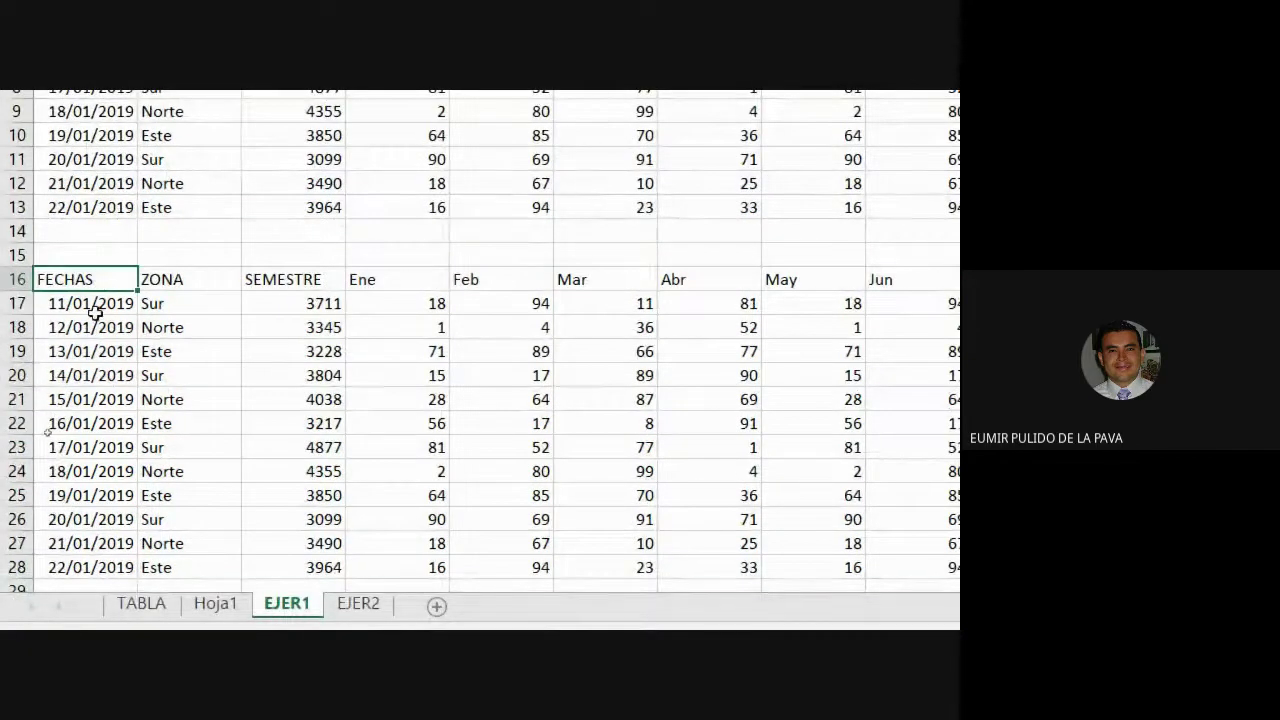
{"action": "key", "text": "ctrl+t"}
{"action": "key", "text": "Return"}
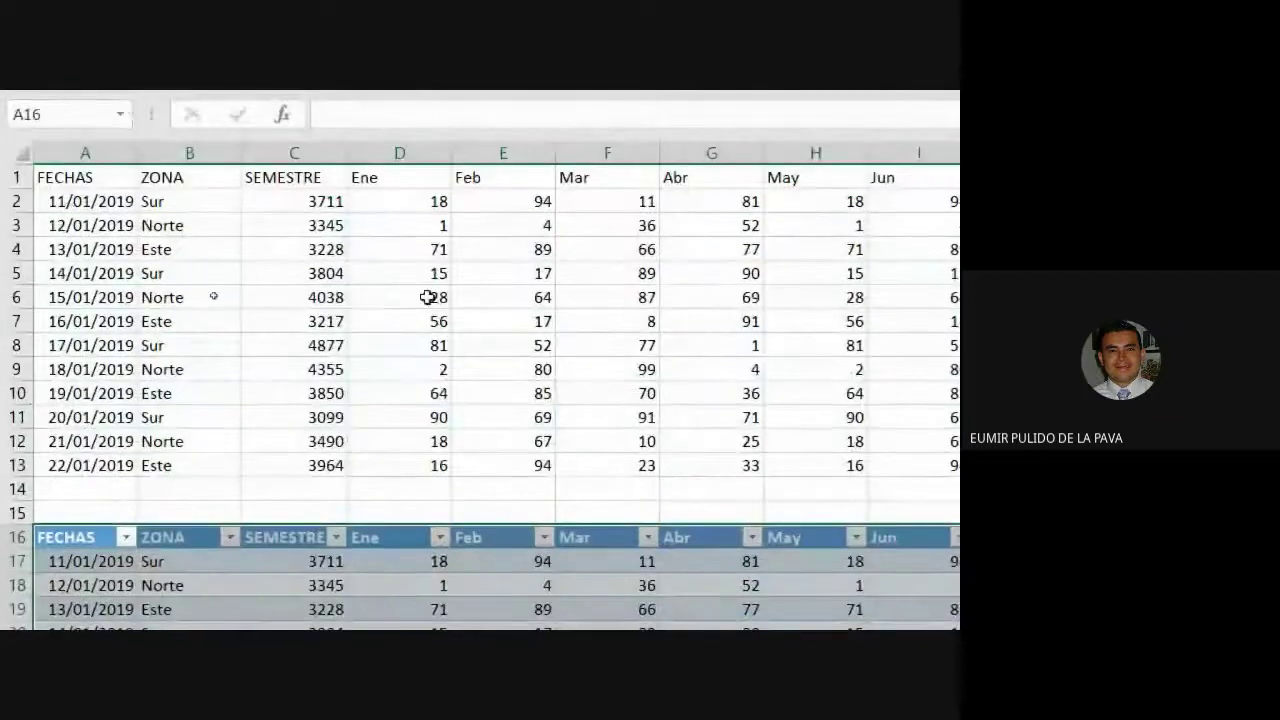
{"action": "left_click", "coordinate": [455, 320]}
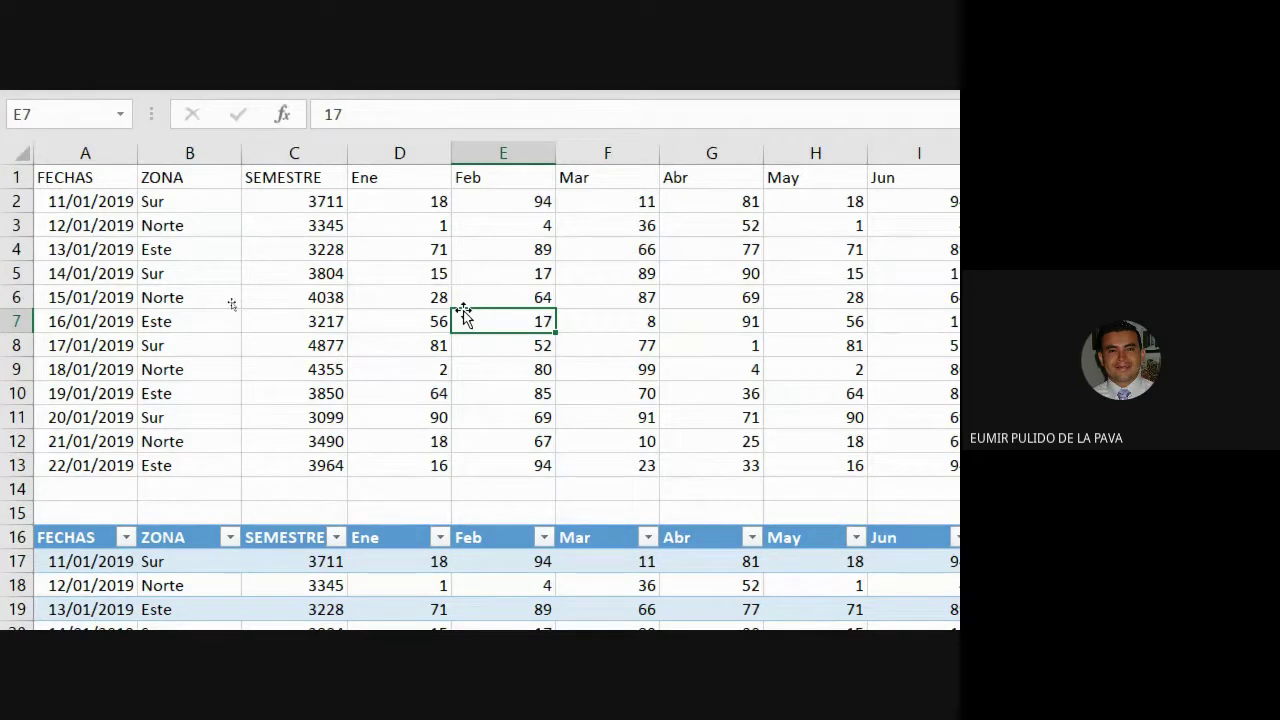
{"action": "scroll", "coordinate": [711, 211], "scroll_direction": "right", "scroll_amount": 3}
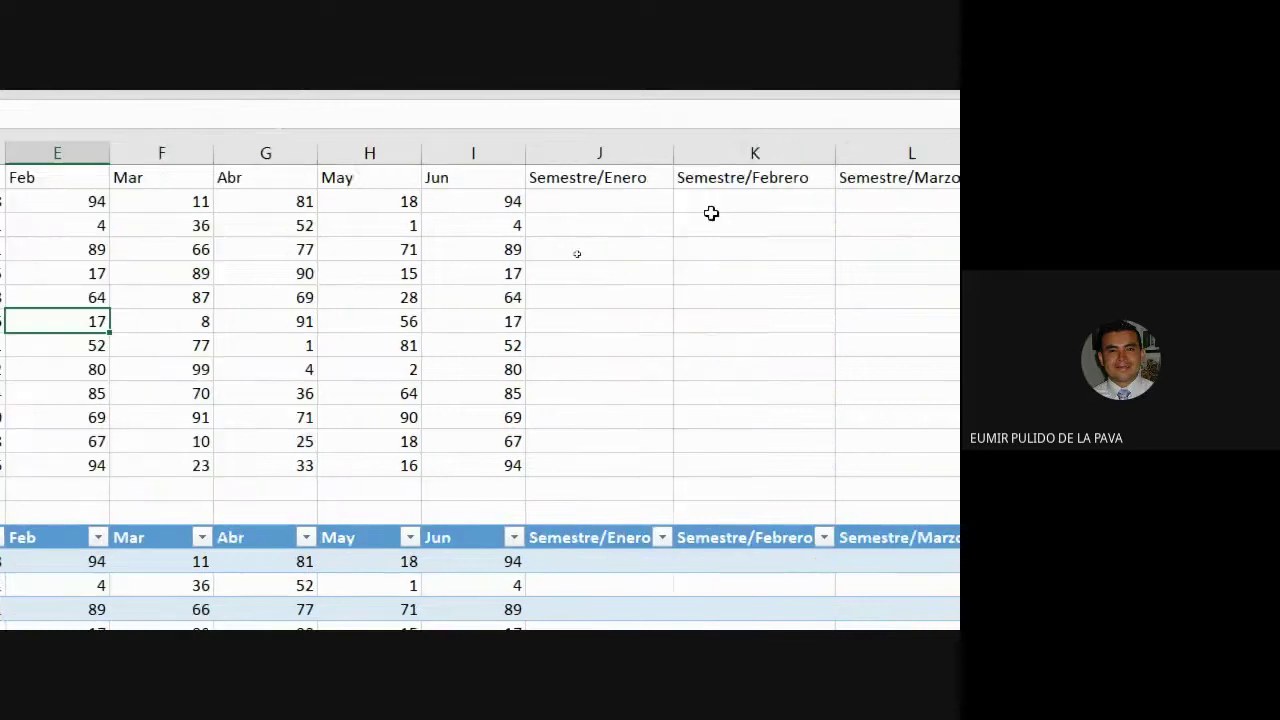
Enter the formula =C2/D2 in the Semestre/Enero cell J2.
{"action": "left_click", "coordinate": [649, 203]}
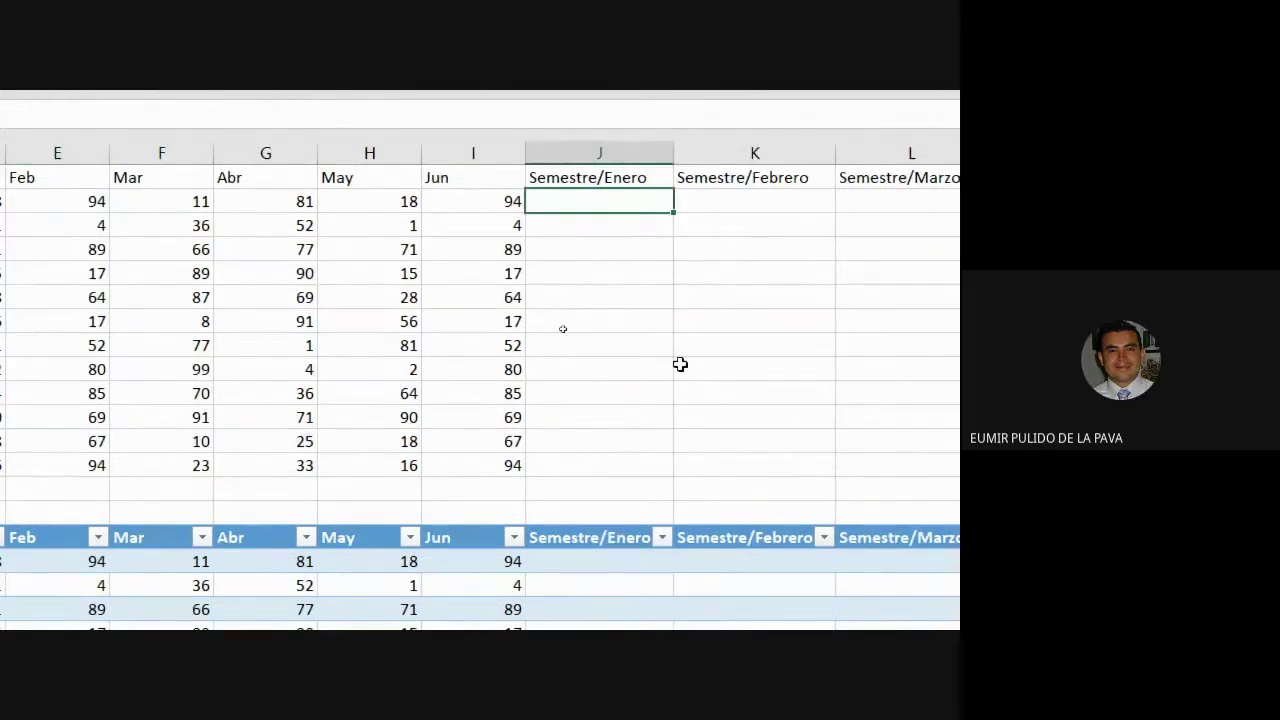
{"action": "type", "text": "="}
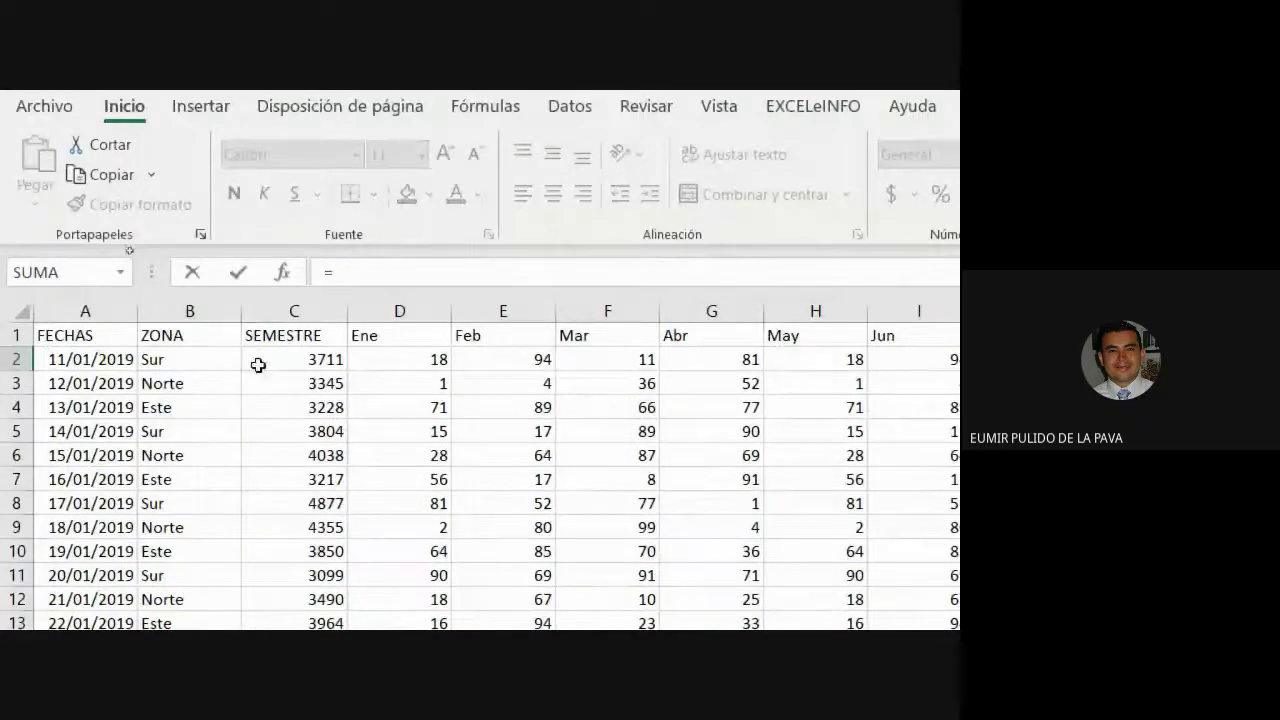
{"action": "left_click", "coordinate": [284, 358]}
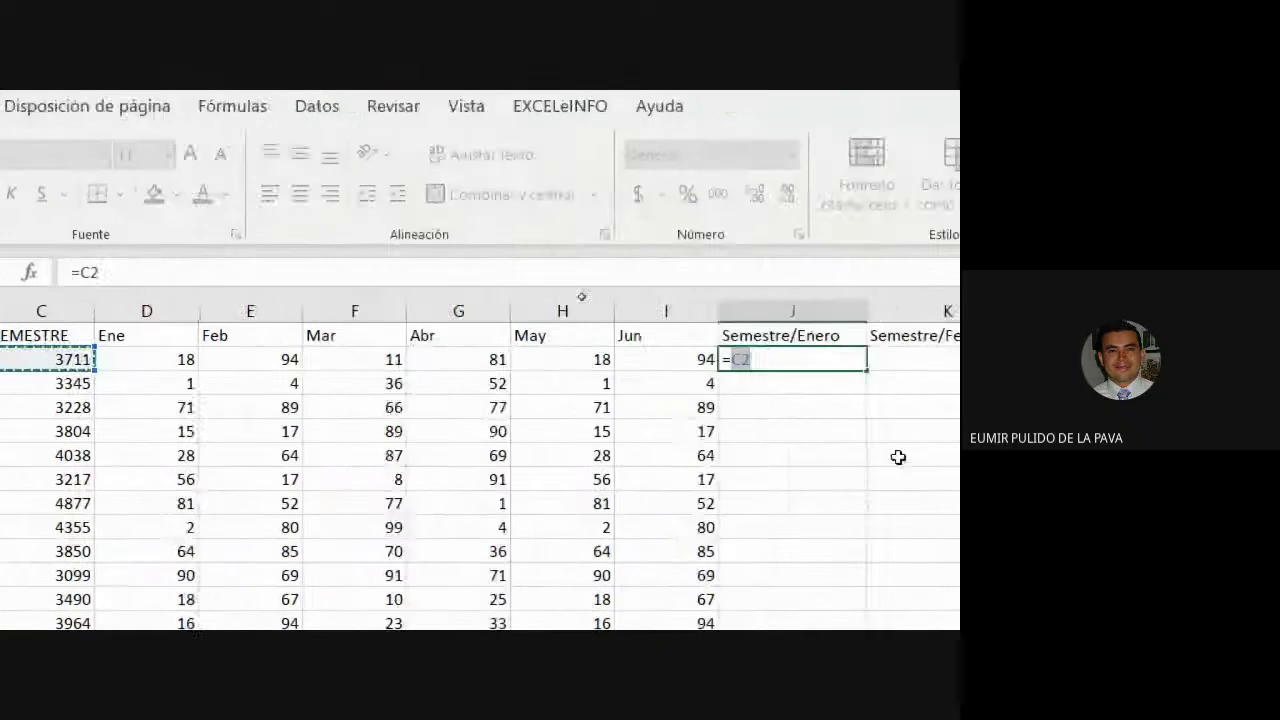
{"action": "type", "text": "/"}
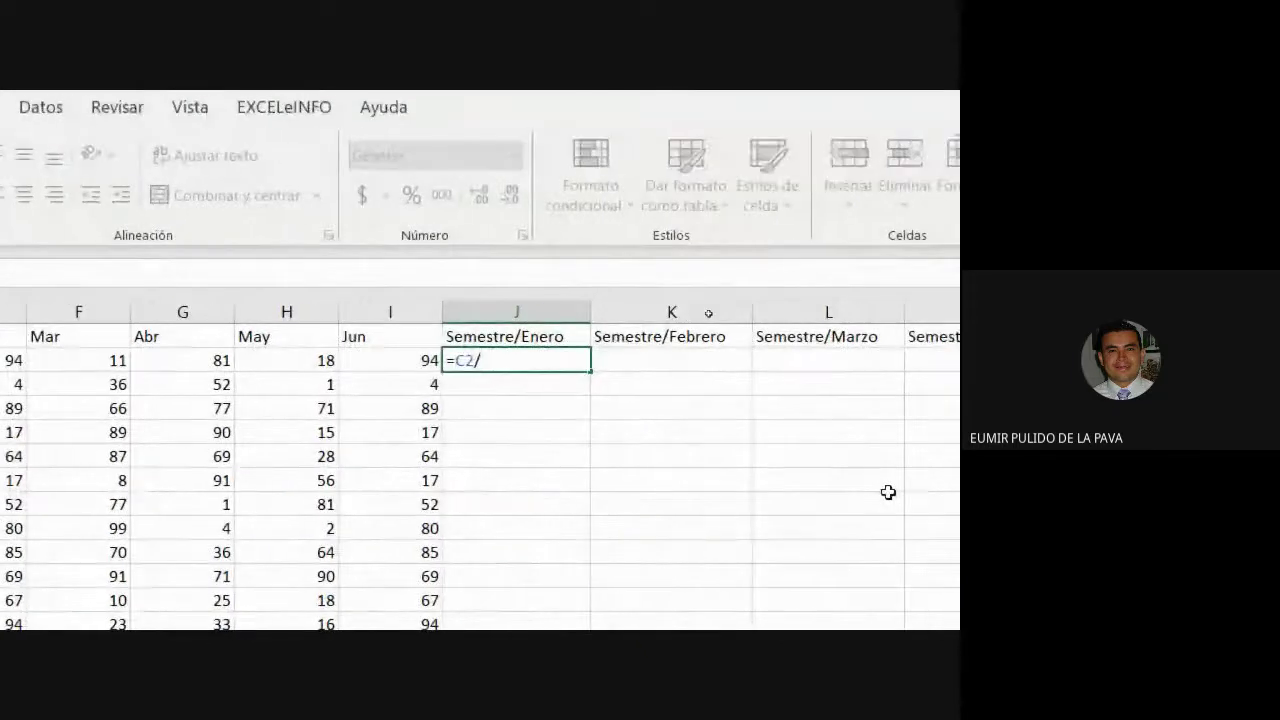
{"action": "left_click", "coordinate": [380, 355]}
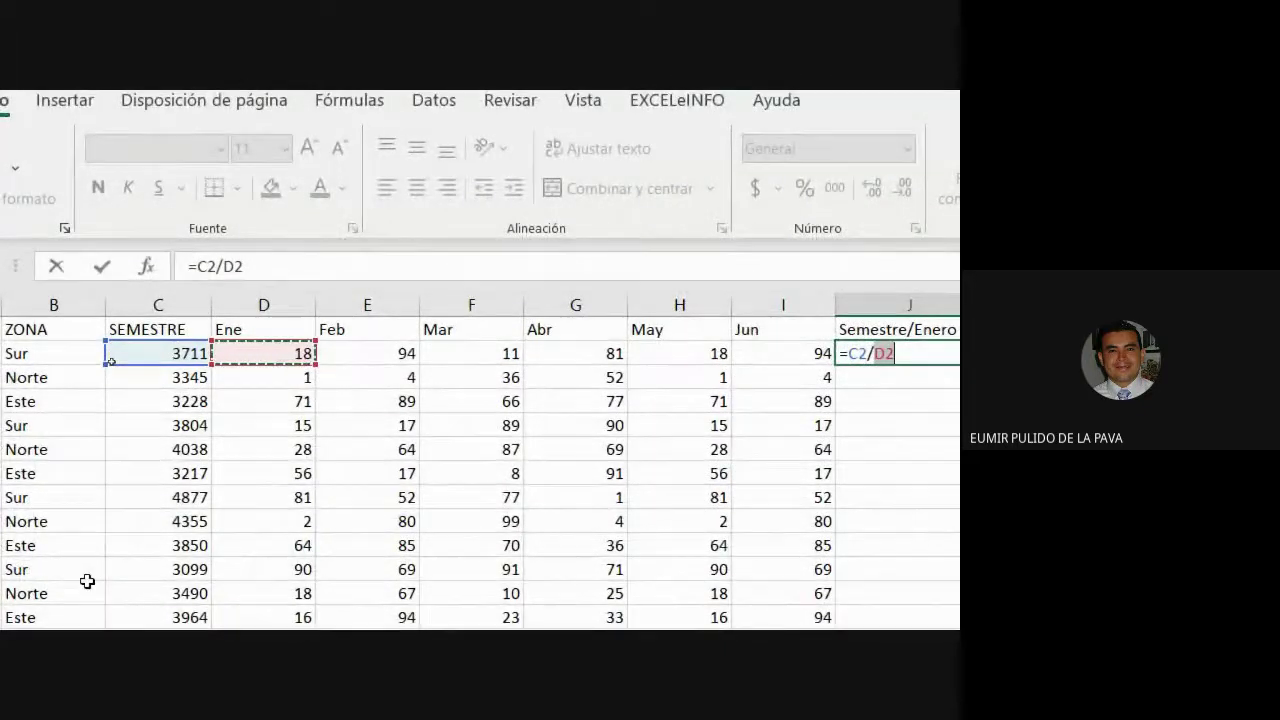
{"action": "key", "text": "Return"}
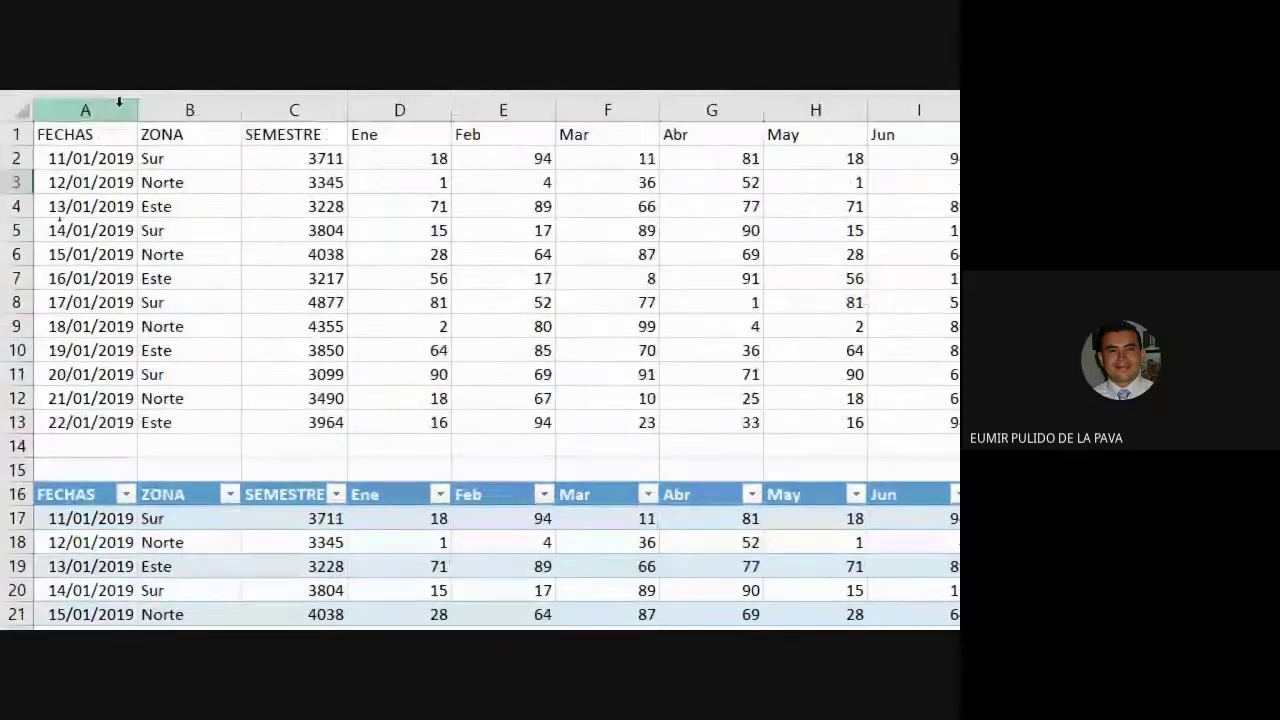
Reduce J2 to two decimals and fill its ratio formula down to J13.
{"action": "key", "text": "Up"}
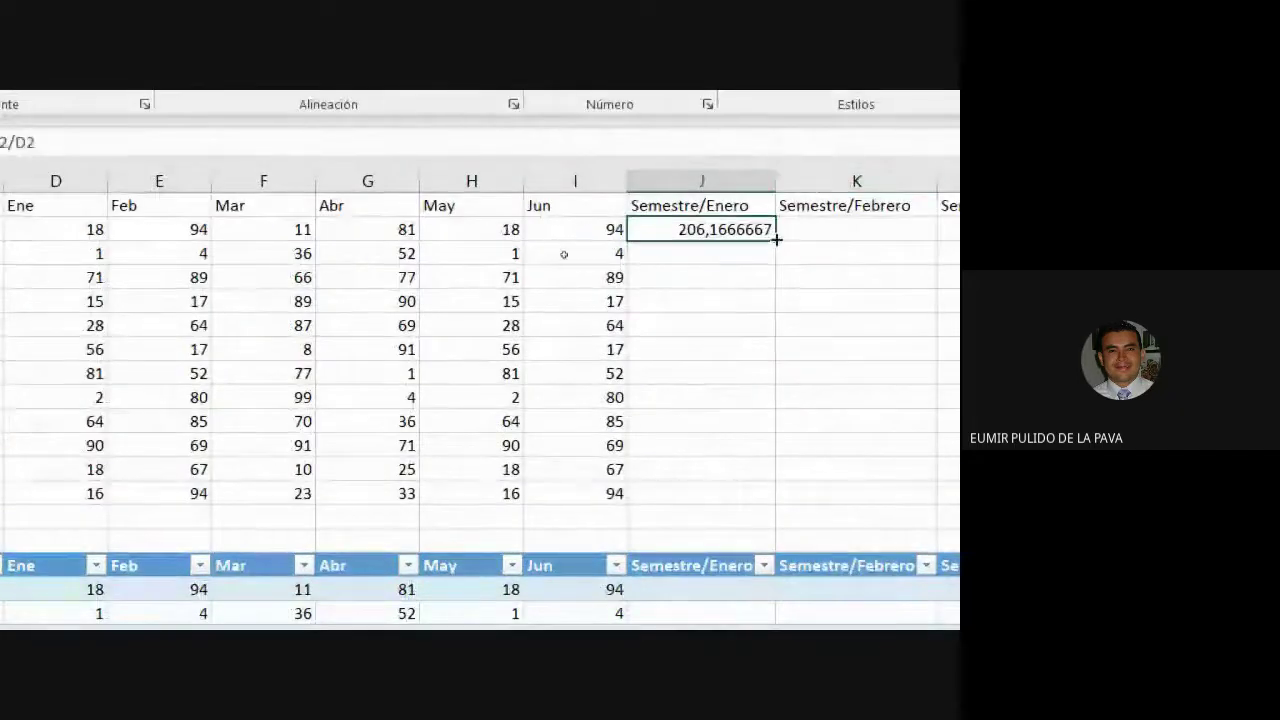
{"action": "left_click", "coordinate": [695, 189]}
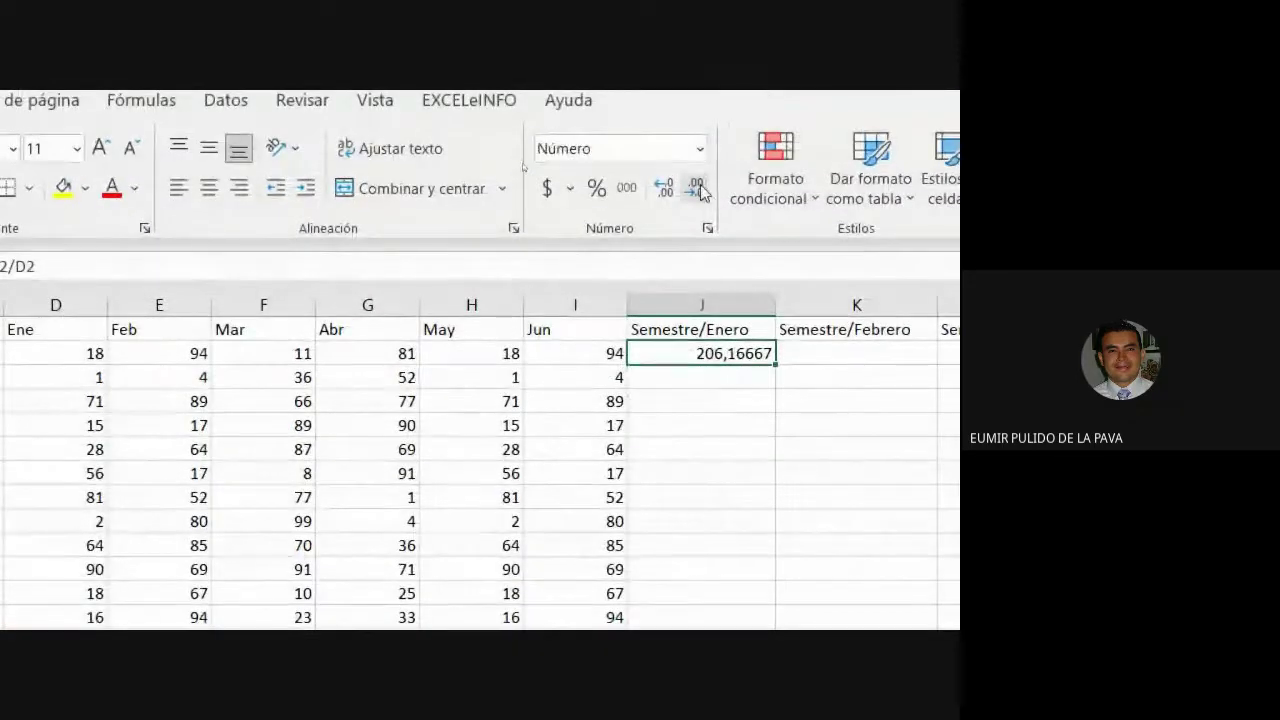
{"action": "left_click", "coordinate": [695, 189]}
{"action": "left_click", "coordinate": [695, 189]}
{"action": "left_click", "coordinate": [695, 189]}
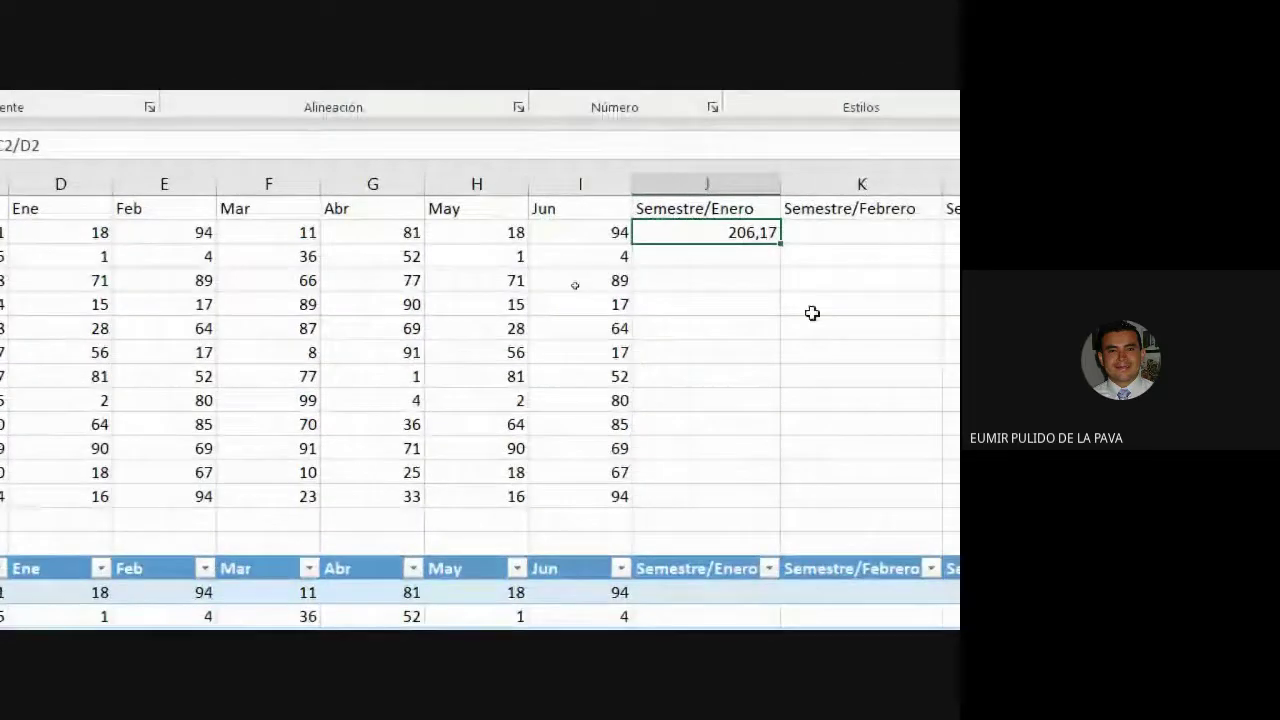
{"action": "left_click_drag", "start_coordinate": [781, 260], "coordinate": [771, 512]}
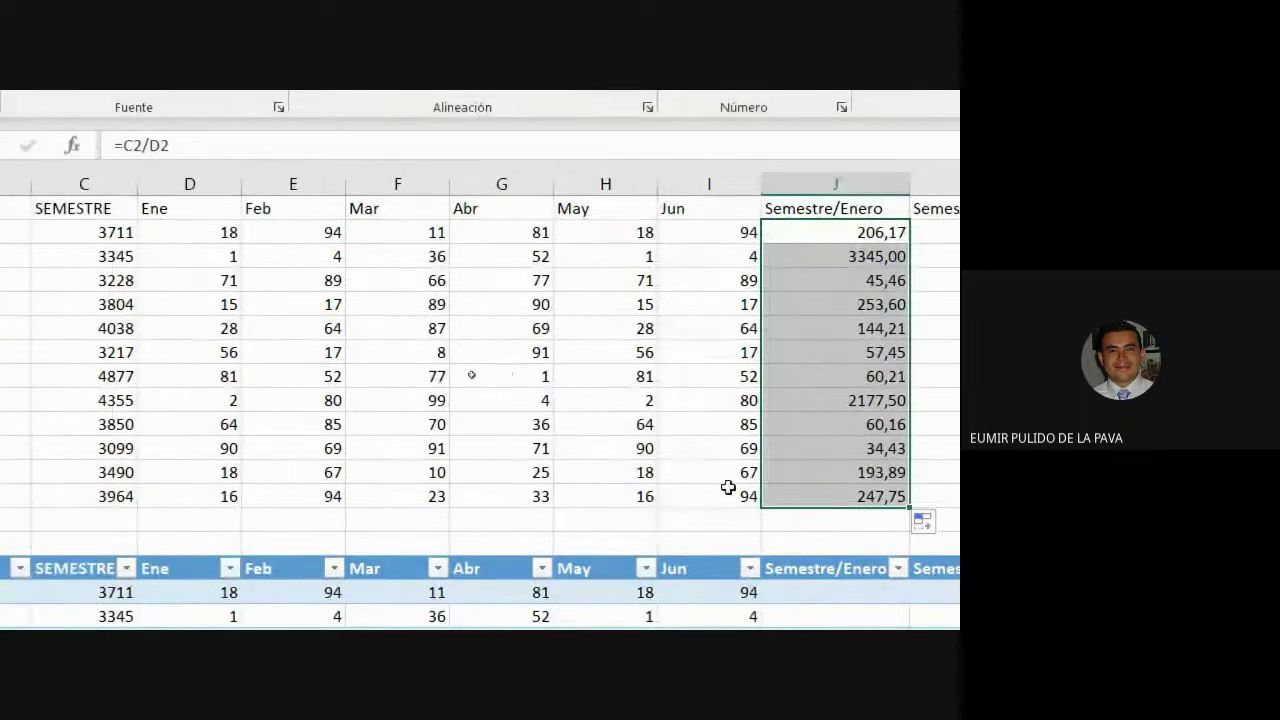
Inspect the copied ratio formulas in J12, J9, J5 and J7 without changing them.
{"action": "double_click", "coordinate": [814, 475]}
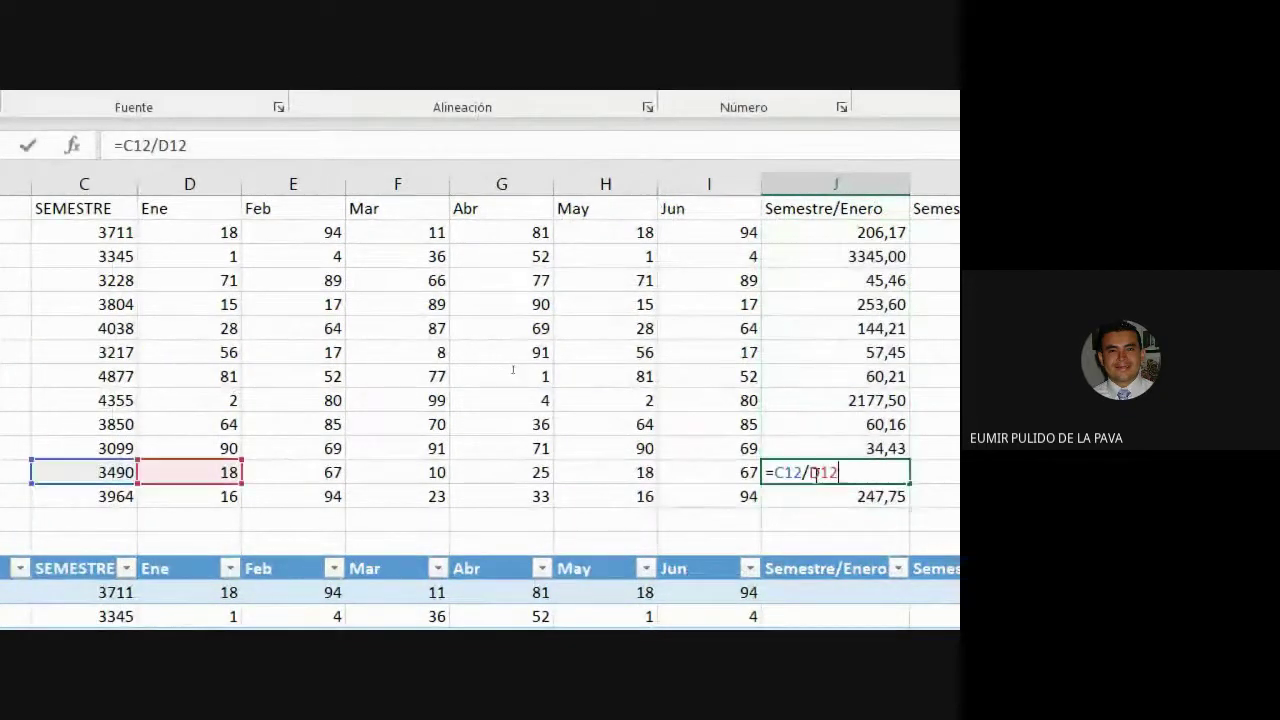
{"action": "left_click", "coordinate": [811, 392]}
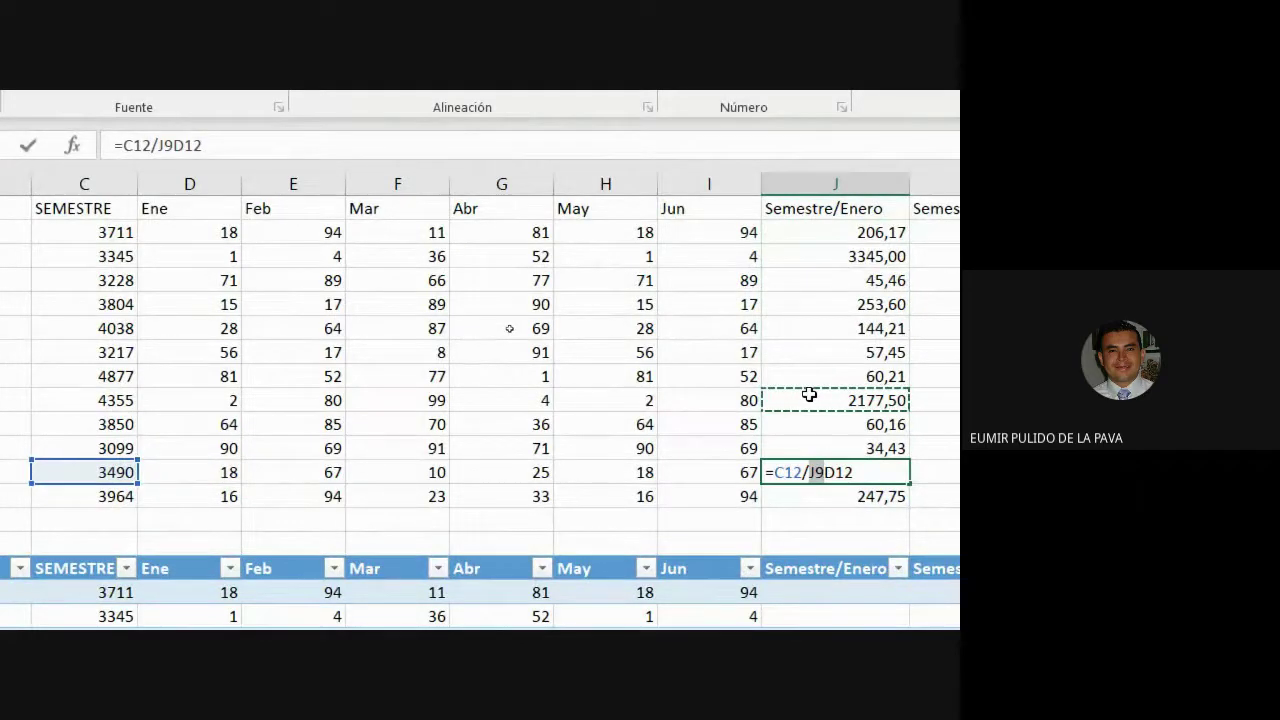
{"action": "key", "text": "Escape"}
{"action": "double_click", "coordinate": [809, 394]}
{"action": "key", "text": "Escape"}
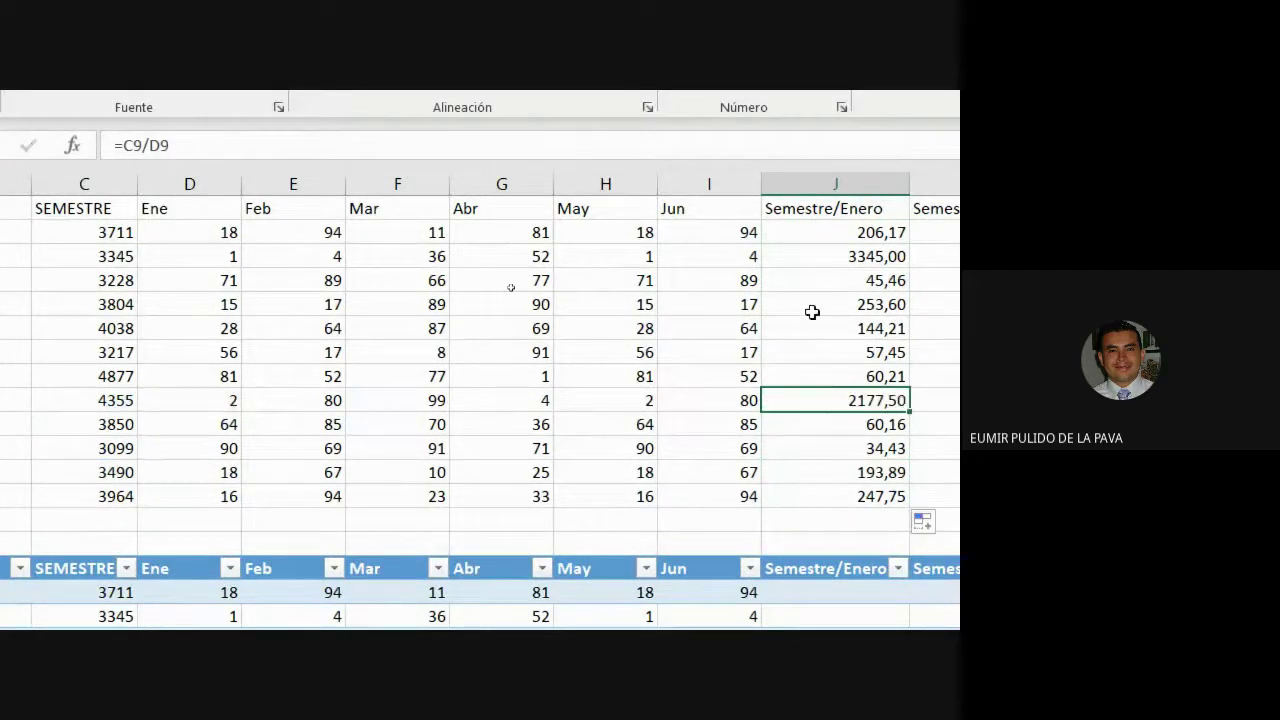
{"action": "key", "text": "ctrl+Down"}
{"action": "key", "text": "ctrl+Up"}
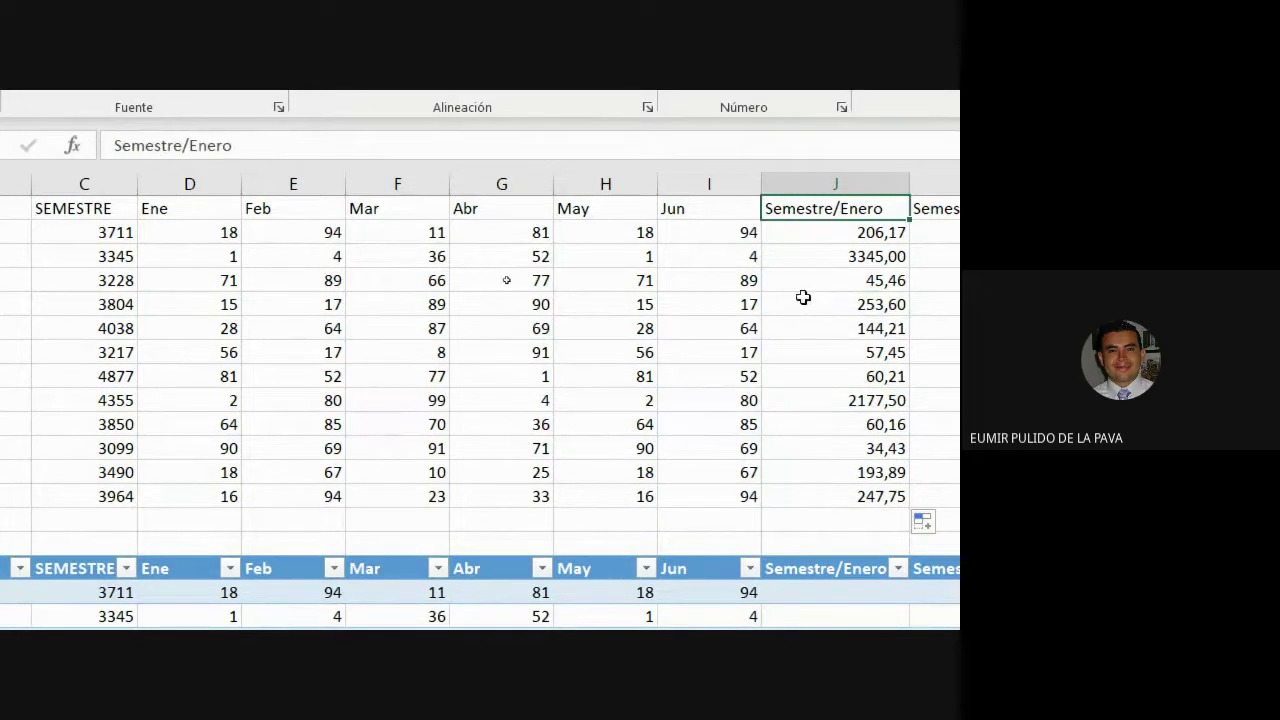
{"action": "double_click", "coordinate": [805, 298]}
{"action": "key", "text": "Escape"}
{"action": "key", "text": "ctrl+Up"}
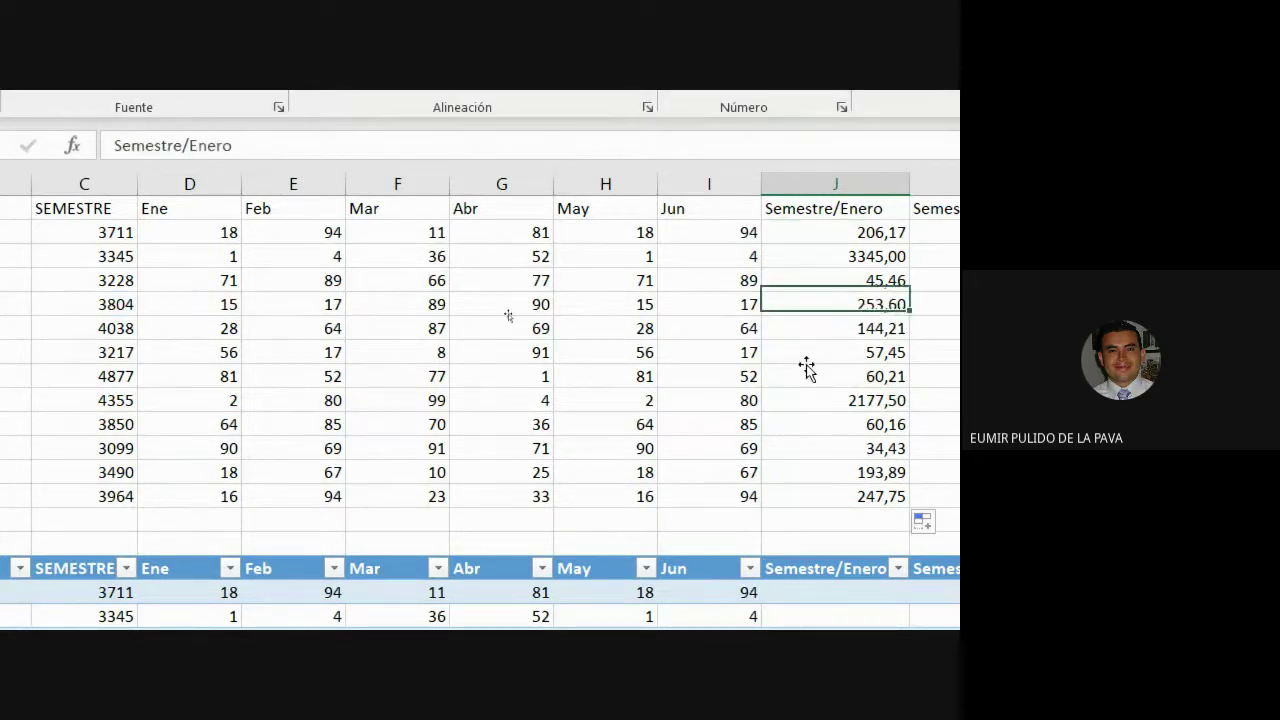
{"action": "double_click", "coordinate": [806, 358]}
{"action": "key", "text": "Escape"}
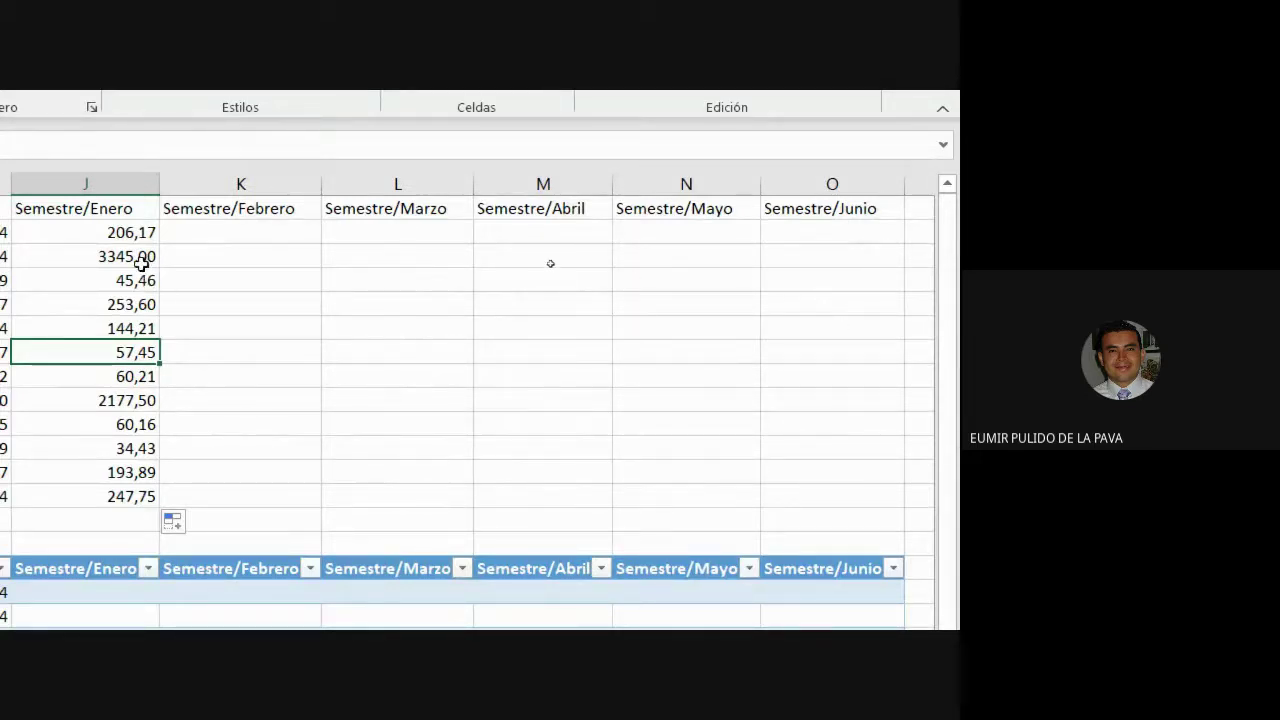
Clear the ratios in J3:J13, keeping only the =C2/D2 formula in J2.
{"action": "left_click_drag", "start_coordinate": [145, 257], "coordinate": [142, 496]}
{"action": "key", "text": "Delete"}
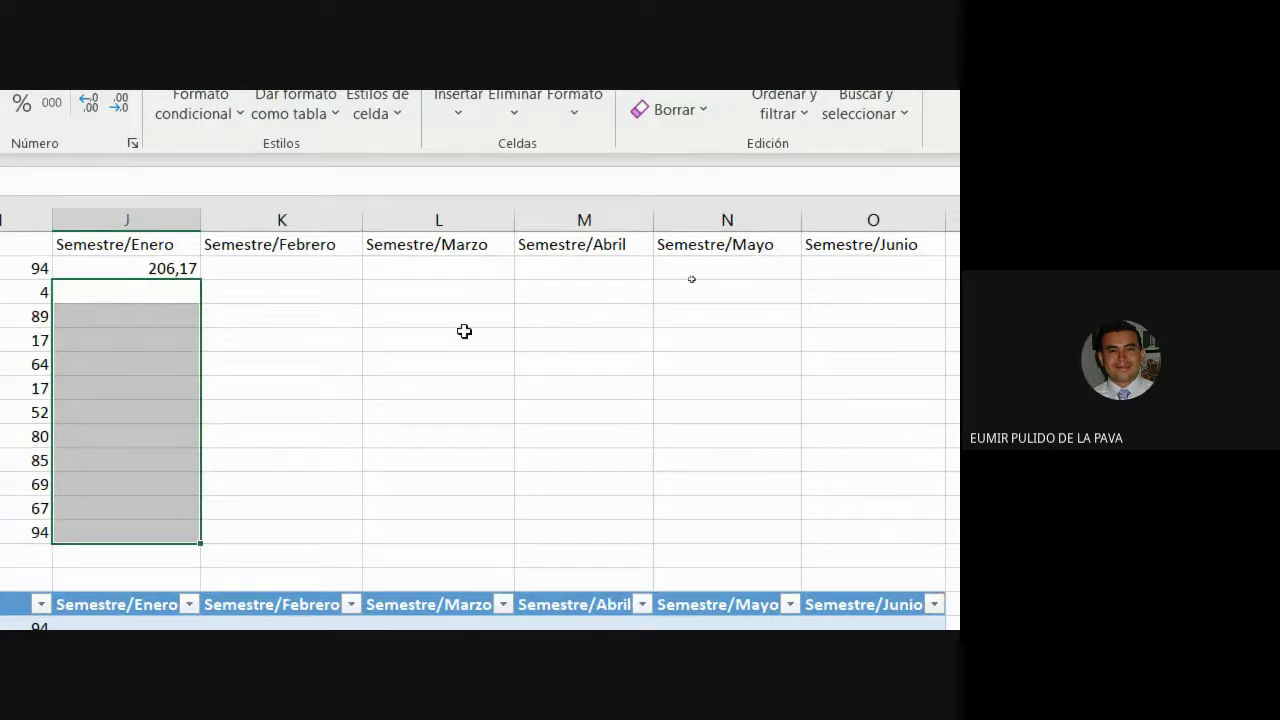
{"action": "left_click", "coordinate": [185, 270]}
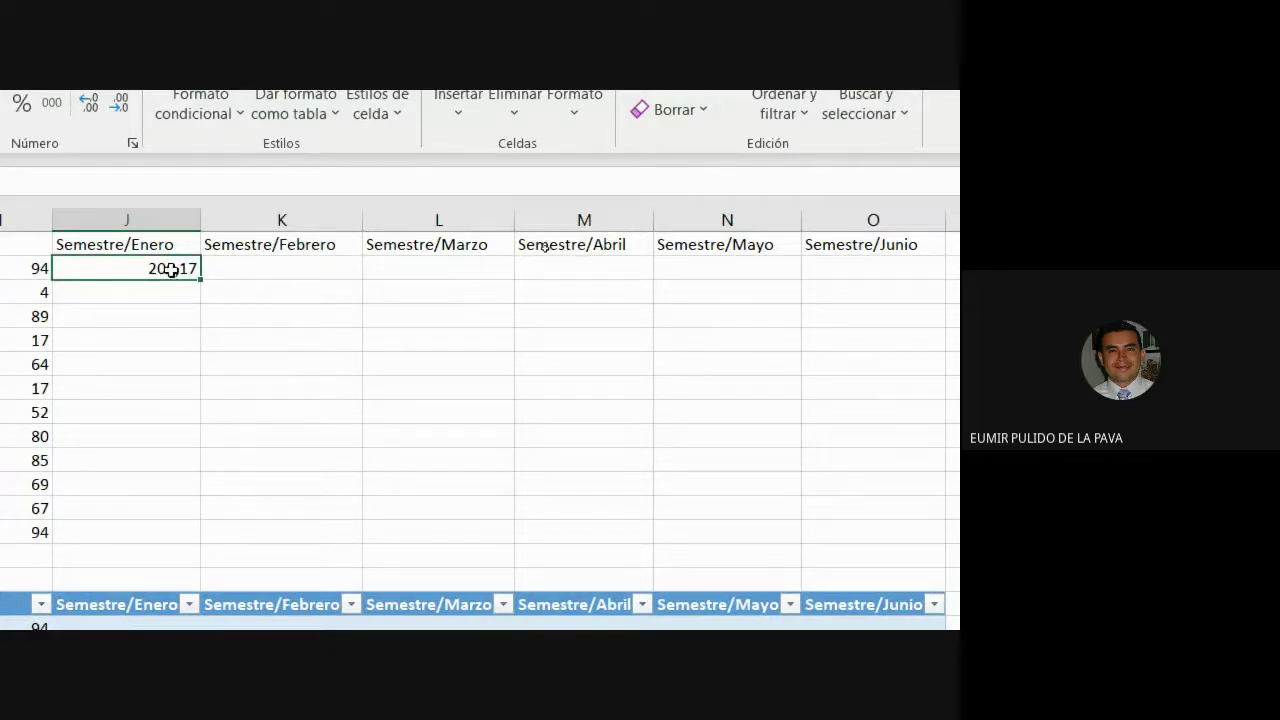
{"action": "double_click", "coordinate": [171, 268]}
Fill J2's ratio formula right across to Semestre/Junio in O2.
{"action": "scroll", "coordinate": [80, 269], "scroll_direction": "left", "scroll_amount": 6}
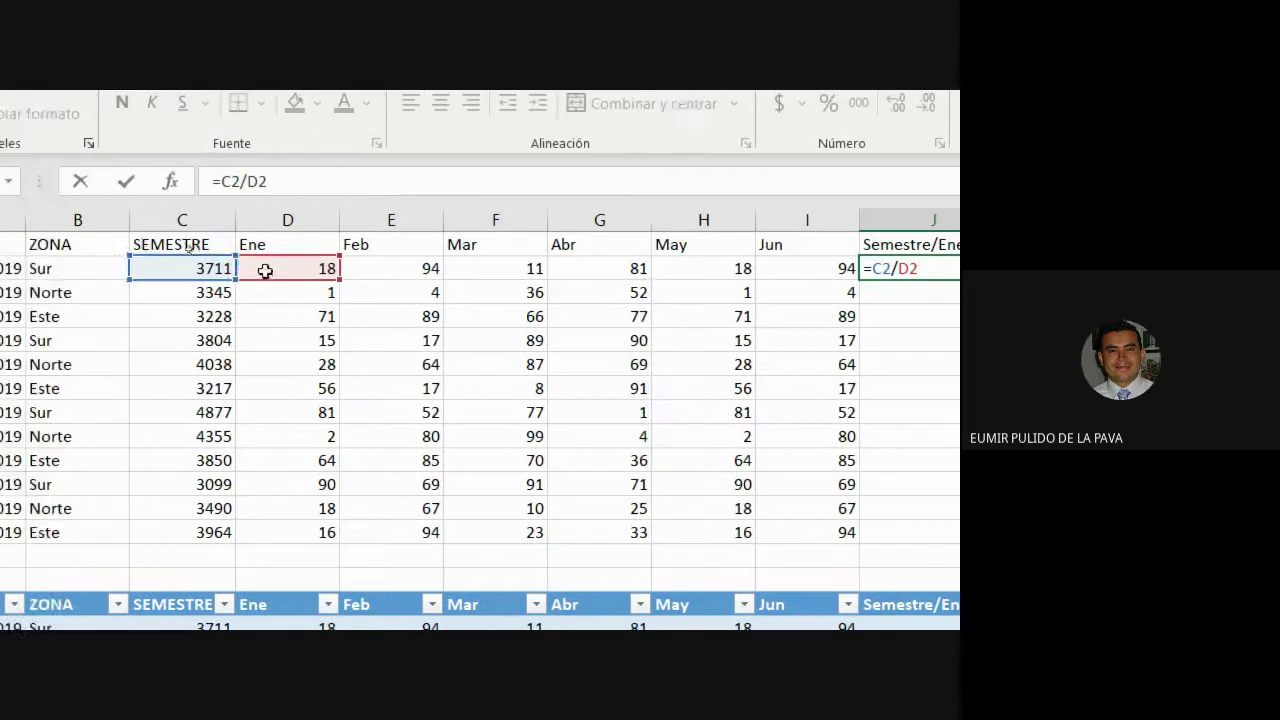
{"action": "scroll", "coordinate": [951, 380], "scroll_direction": "right", "scroll_amount": 5}
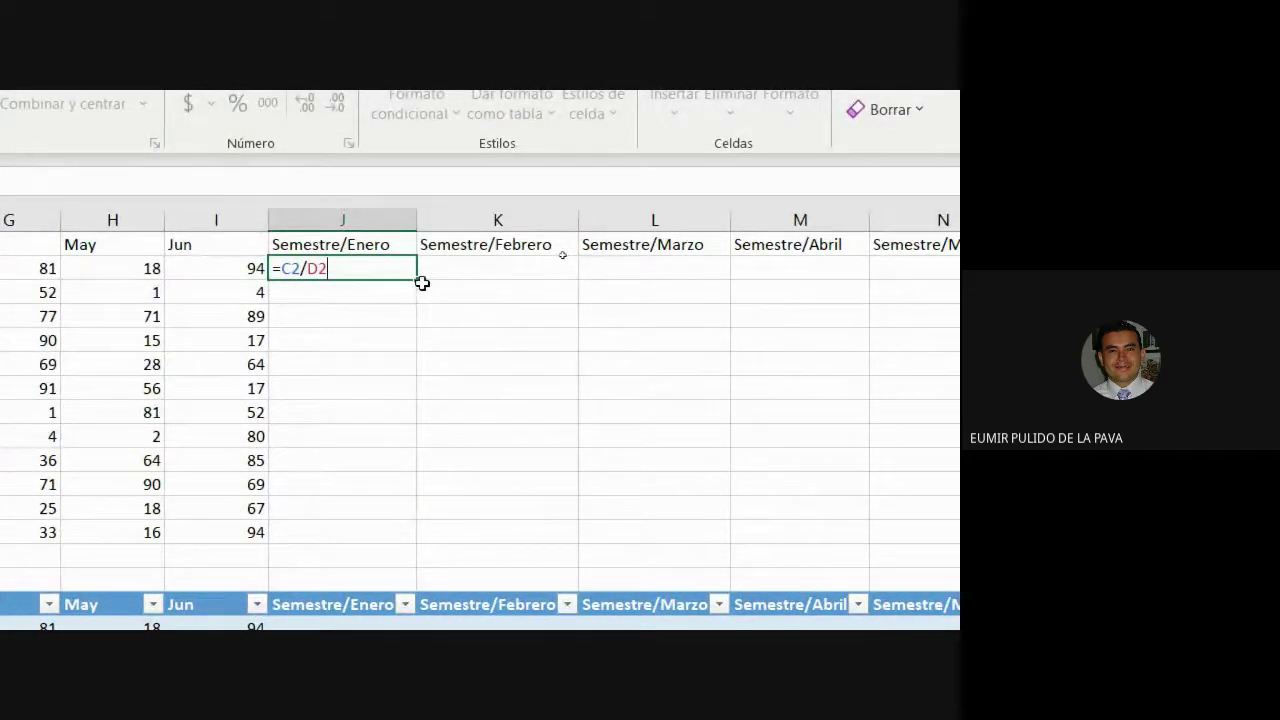
{"action": "left_click_drag", "start_coordinate": [420, 283], "coordinate": [946, 280]}
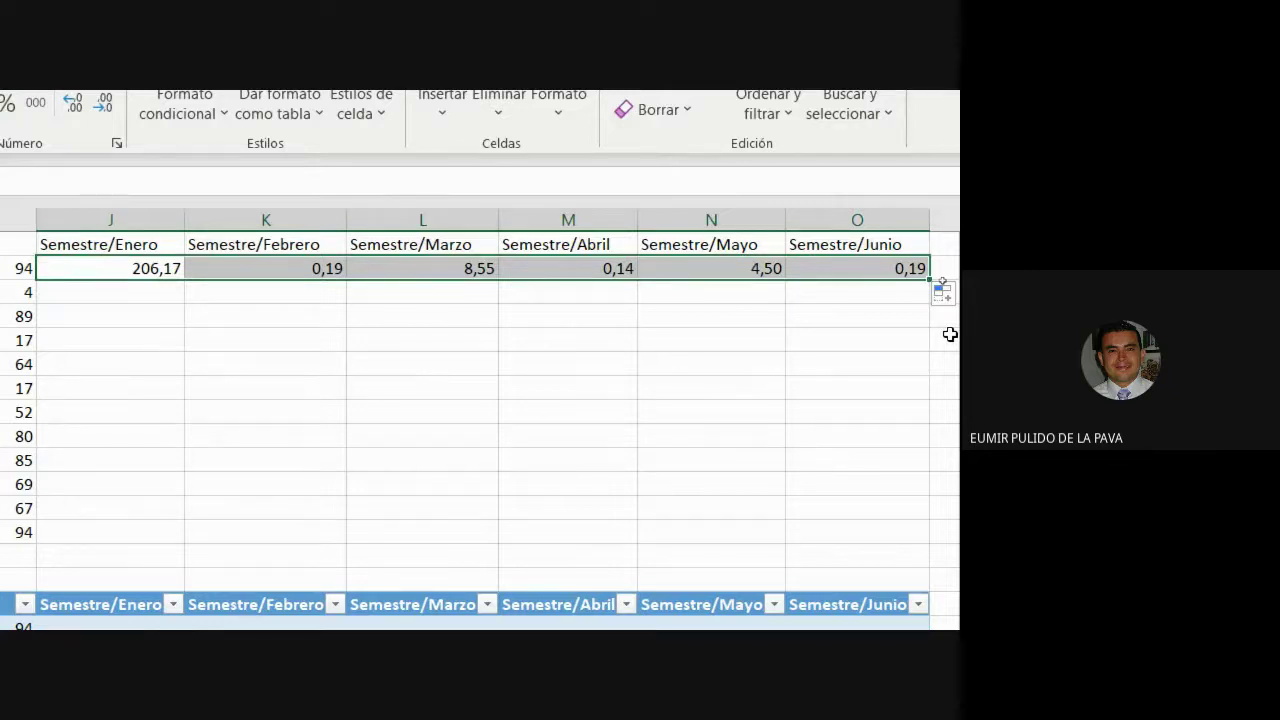
{"action": "scroll", "coordinate": [237, 257], "scroll_direction": "left", "scroll_amount": 7}
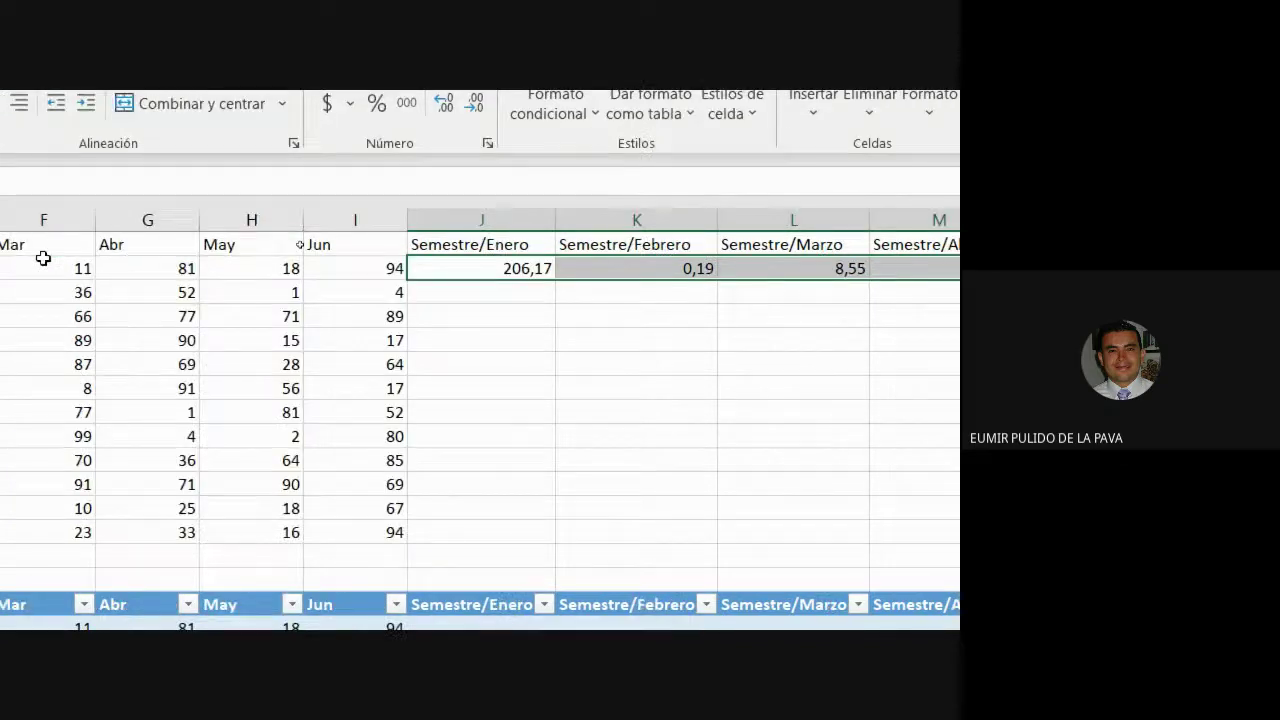
Check the shifted copied formulas in K2, L2 and O2, such as =D2/E2 and =H2/I2.
{"action": "key", "text": "ctrl+z"}
{"action": "double_click", "coordinate": [883, 267]}
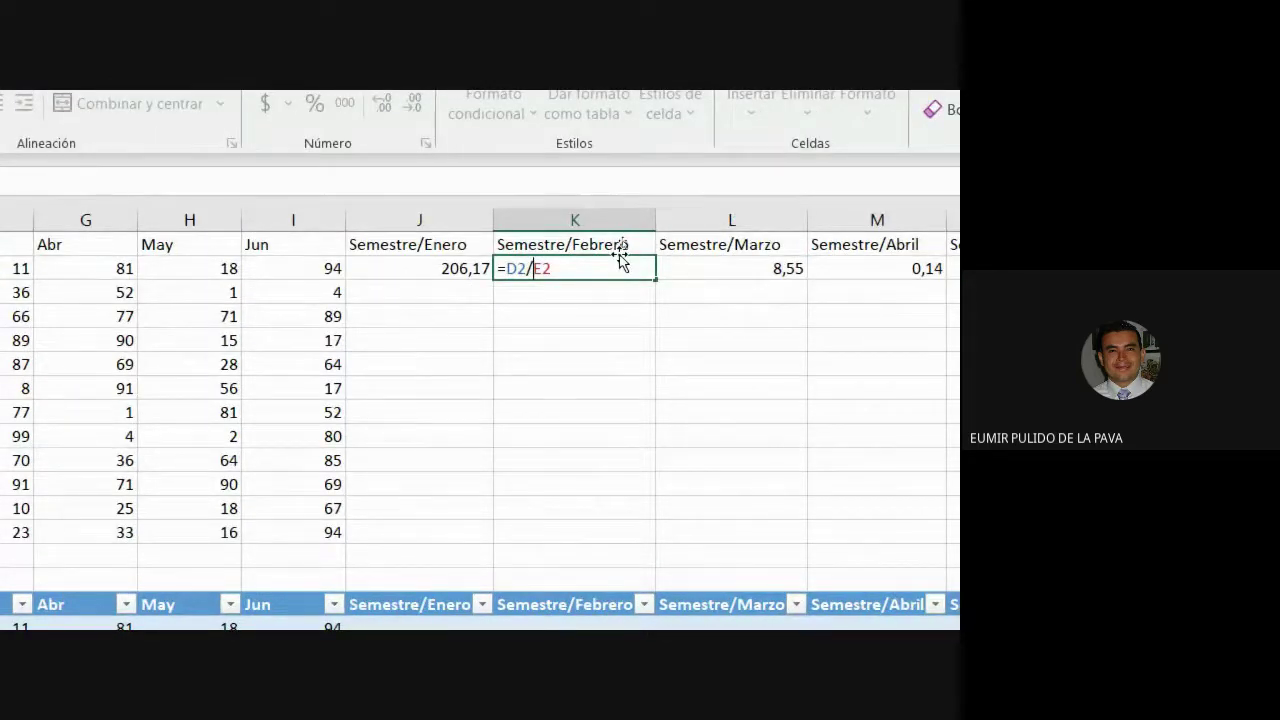
{"action": "key", "text": "ctrl+Return"}
{"action": "double_click", "coordinate": [716, 268]}
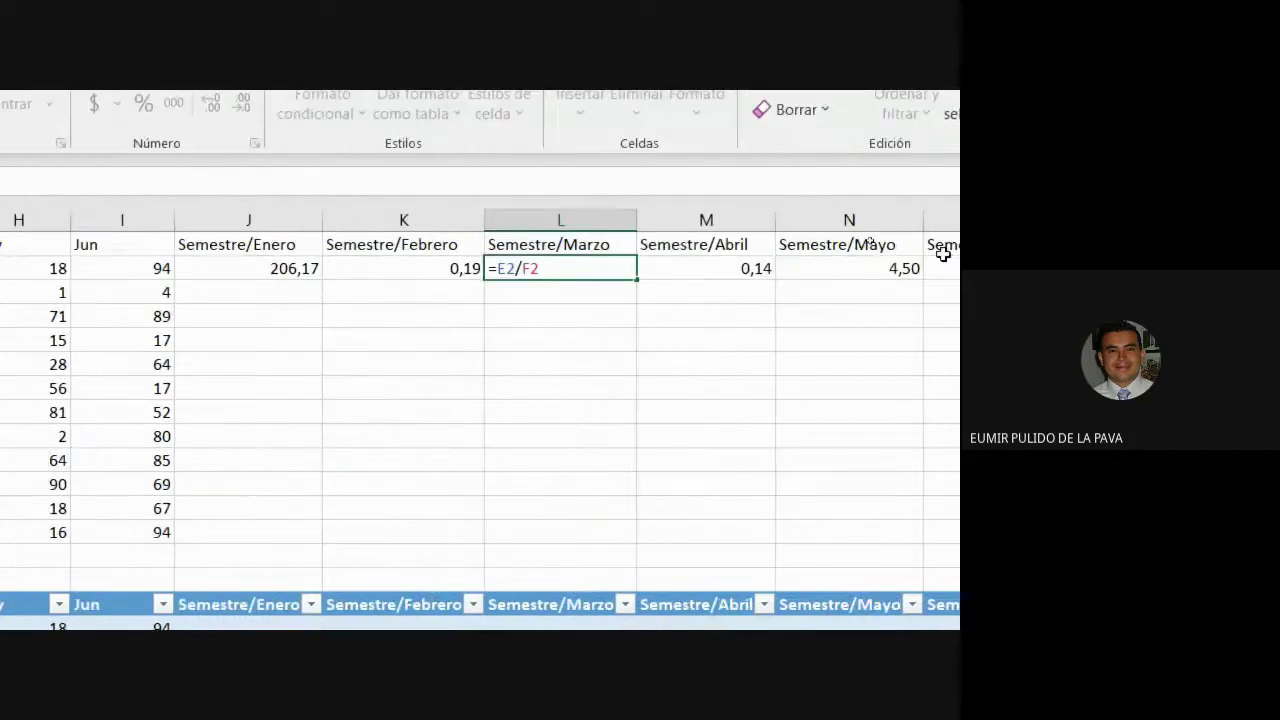
{"action": "double_click", "coordinate": [872, 268]}
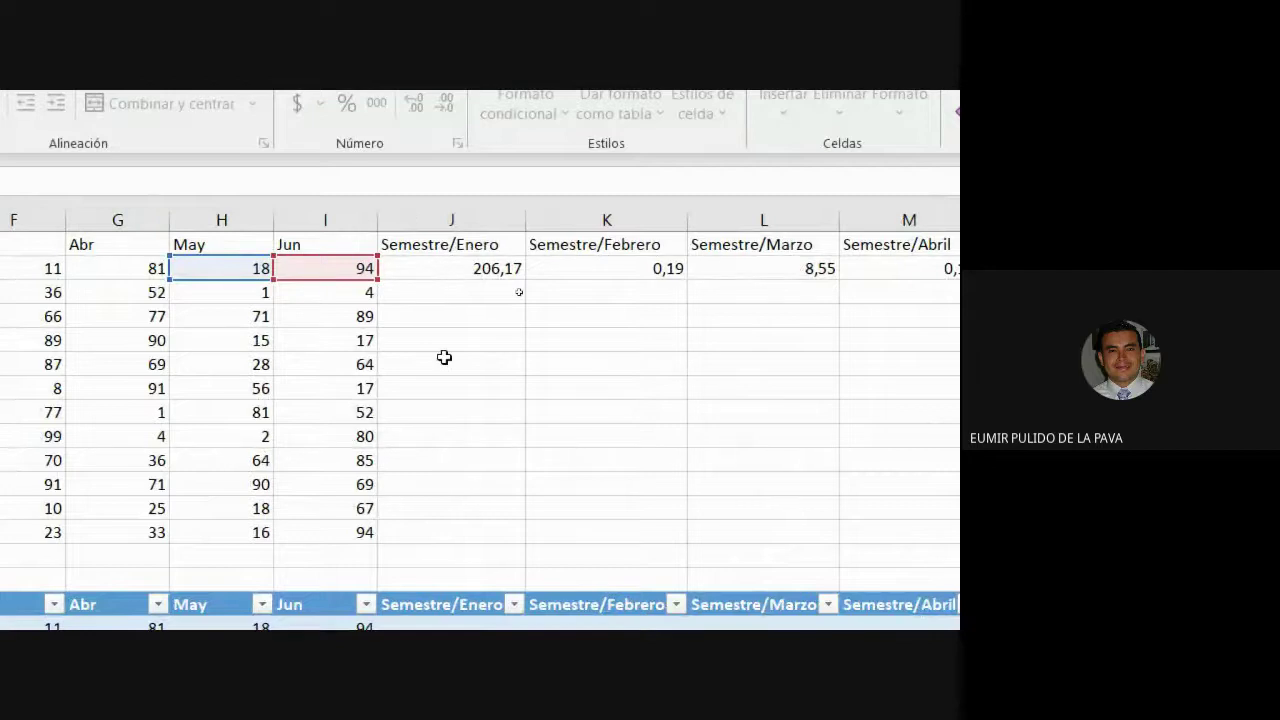
{"action": "key", "text": "ctrl+Return"}
Clear the wrongly copied ratios in K2 through O2.
{"action": "left_click", "coordinate": [601, 271]}
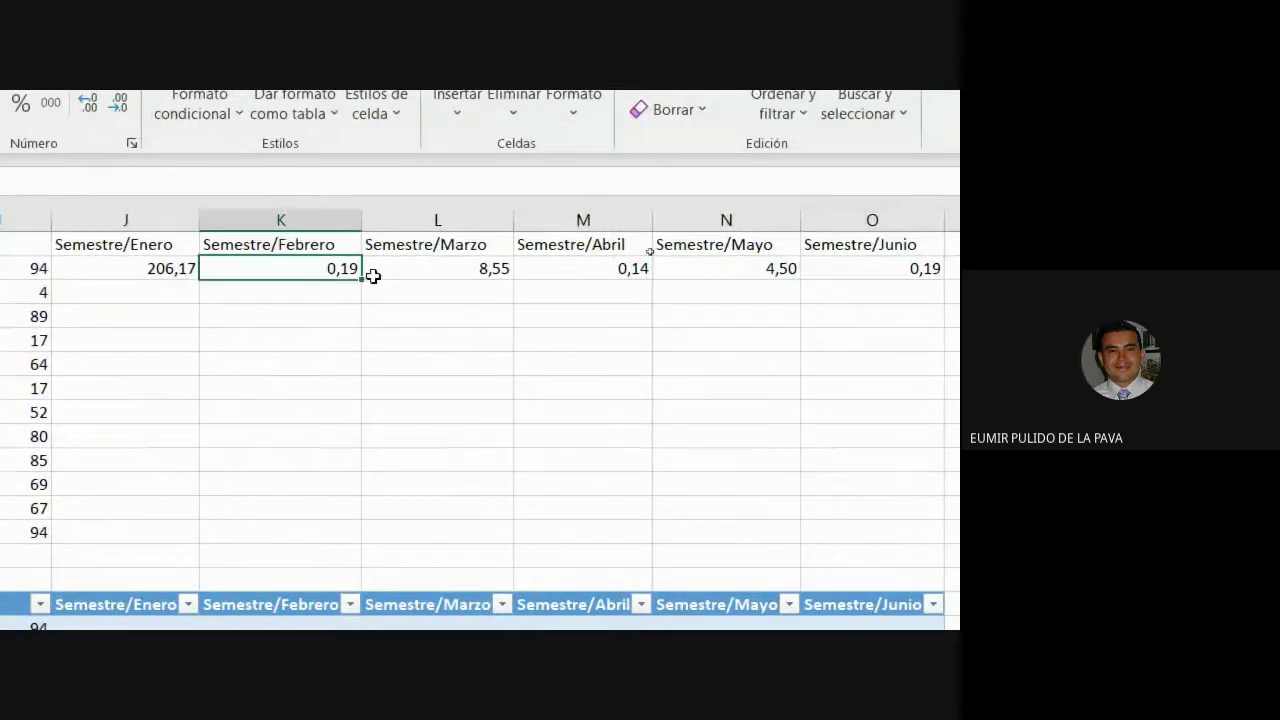
{"action": "left_click_drag", "start_coordinate": [372, 276], "coordinate": [843, 267]}
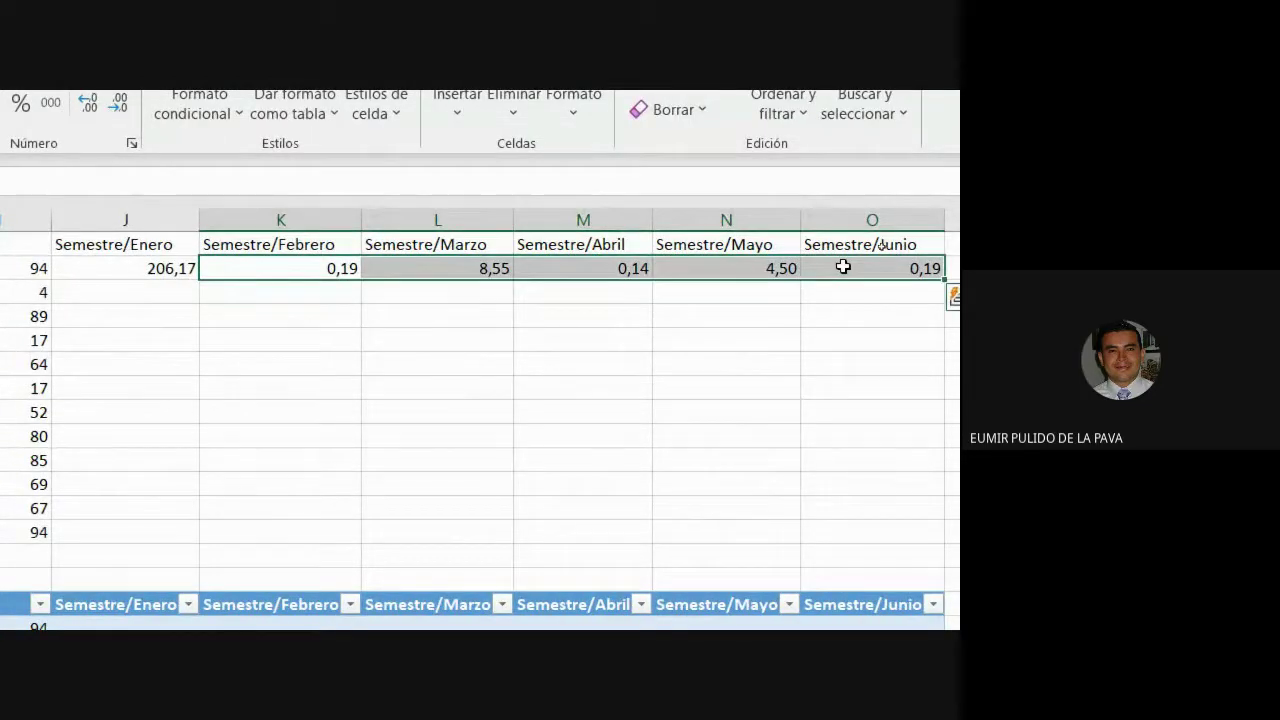
{"action": "key", "text": "Delete"}
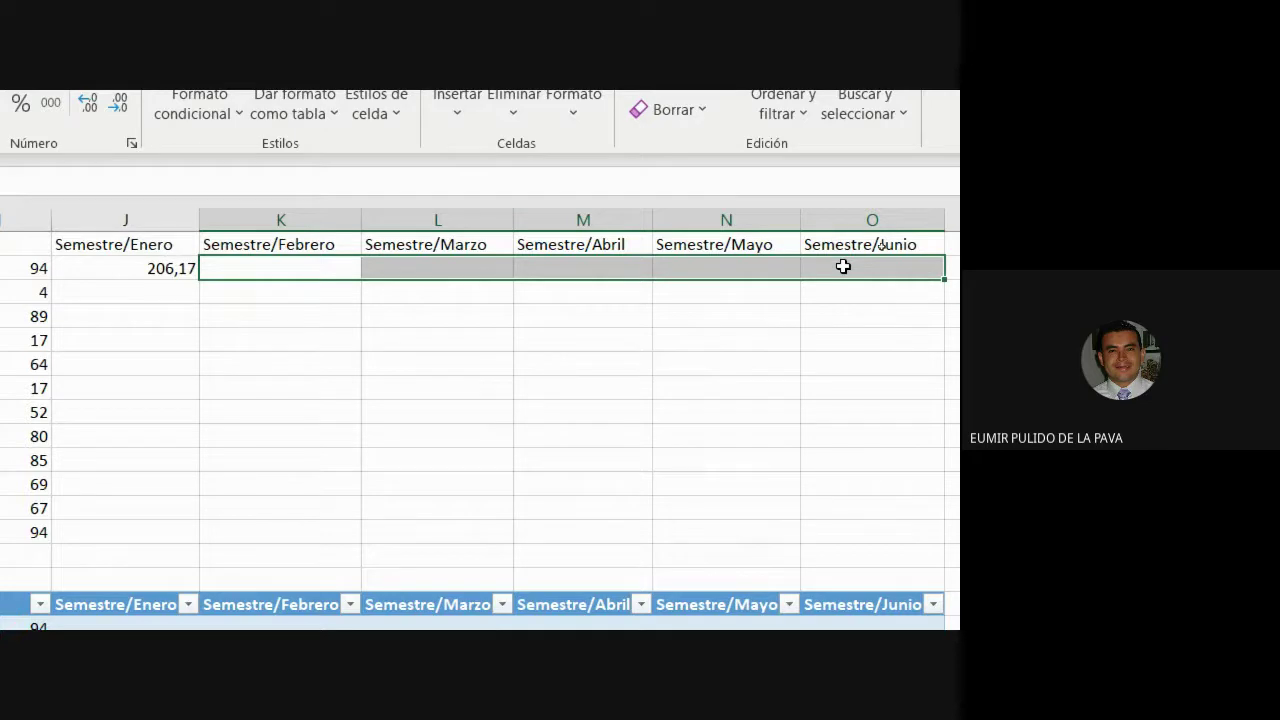
Enter =C2/E2 in the Semestre/Febrero cell K2, giving 39,48.
{"action": "left_click", "coordinate": [311, 266]}
{"action": "type", "text": "="}
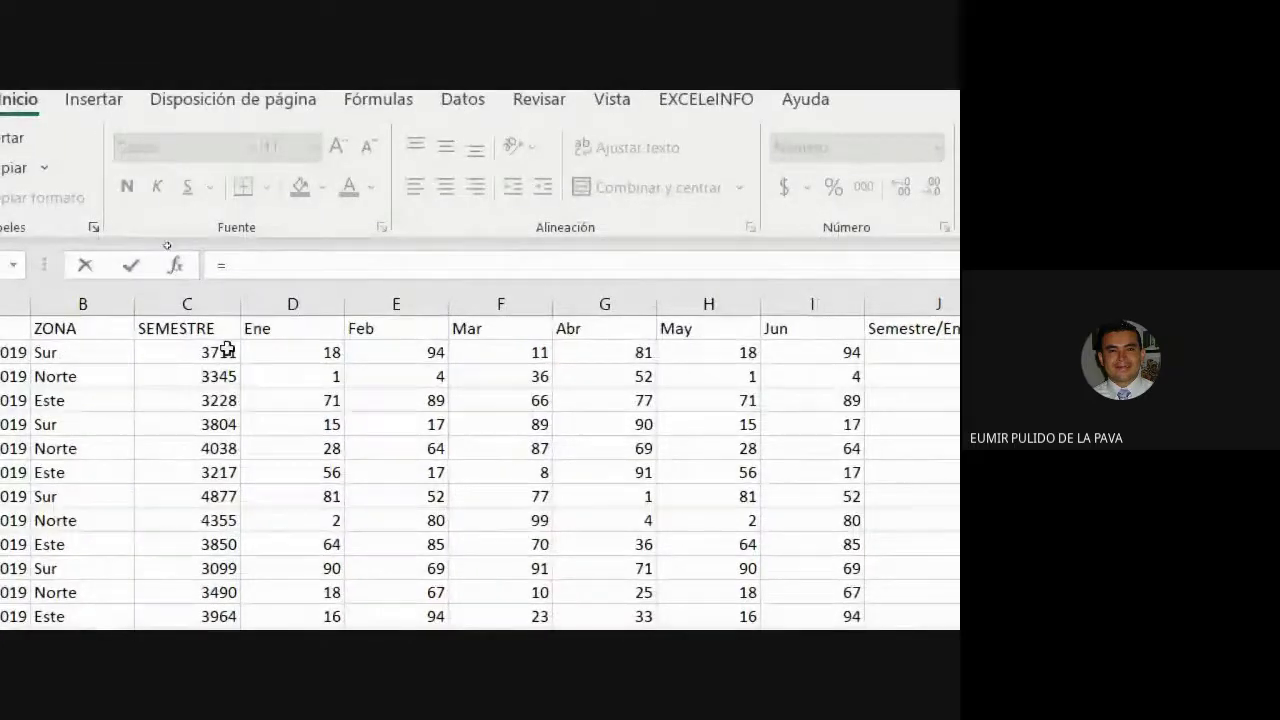
{"action": "left_click", "coordinate": [220, 352]}
{"action": "type", "text": "/"}
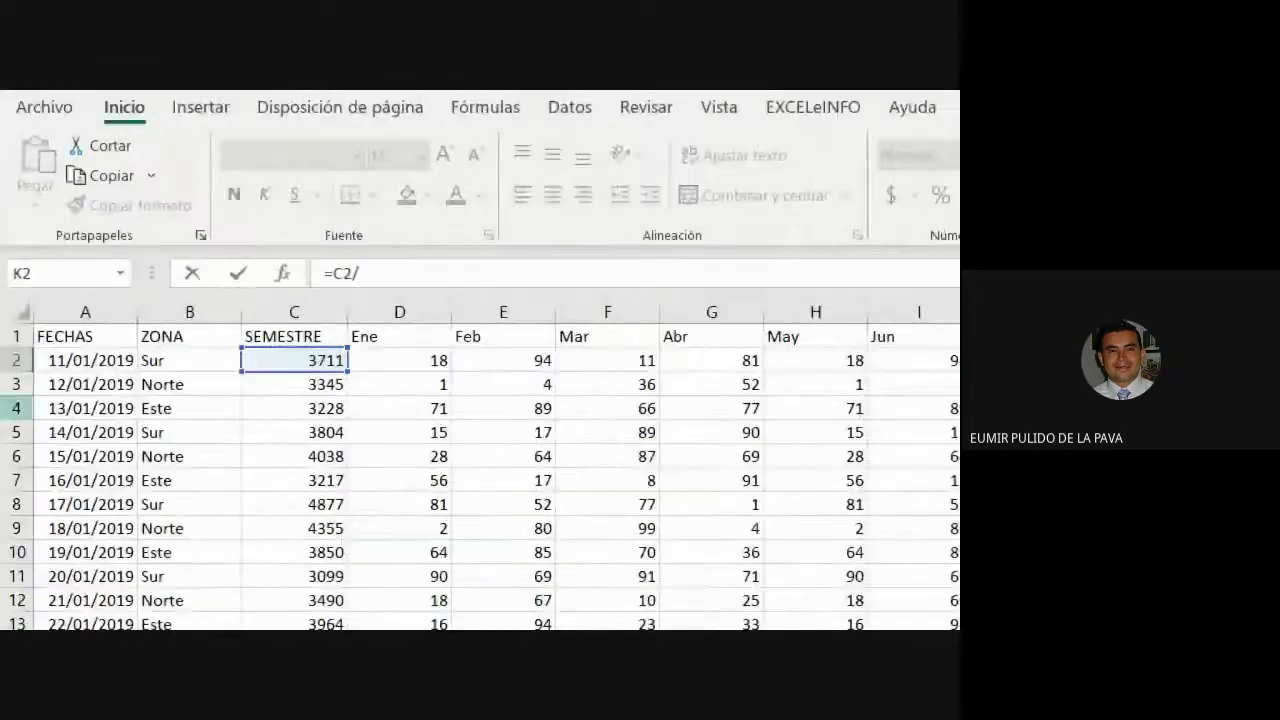
{"action": "left_click", "coordinate": [237, 360]}
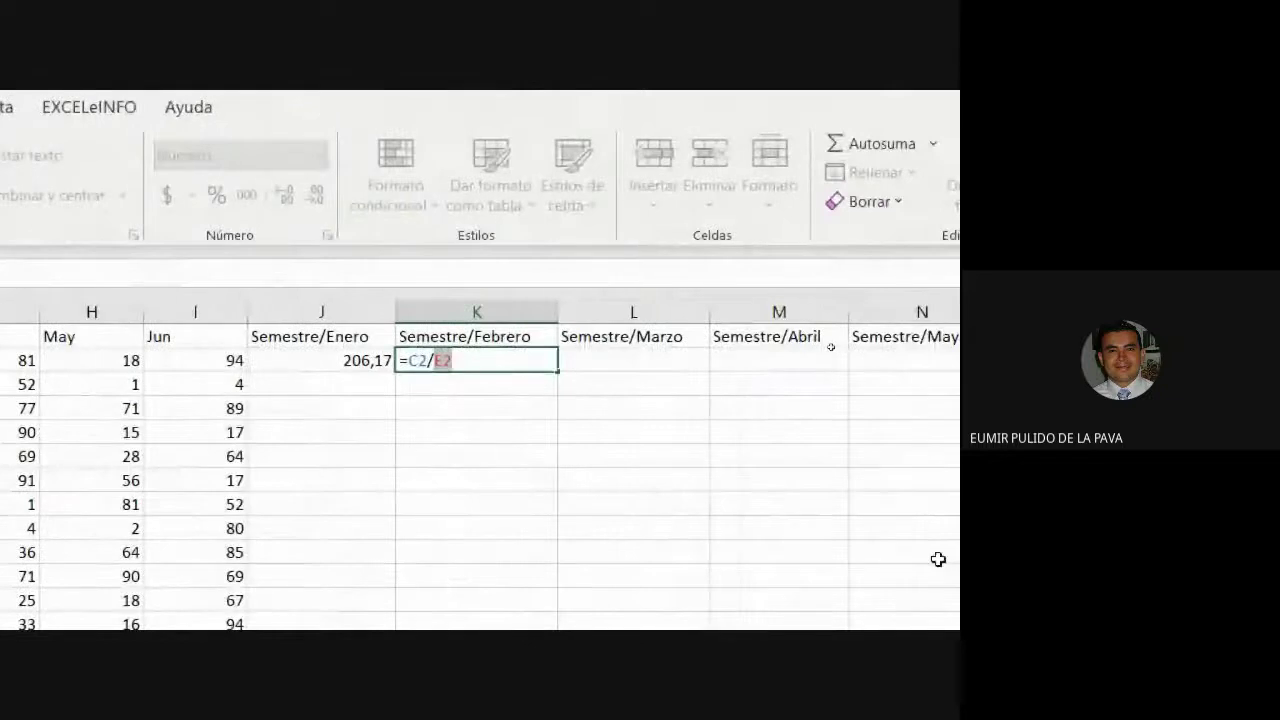
{"action": "key", "text": "Return"}
Enter =C2/F2 in the Semestre/Marzo cell L2, giving 337,36.
{"action": "left_click", "coordinate": [650, 363]}
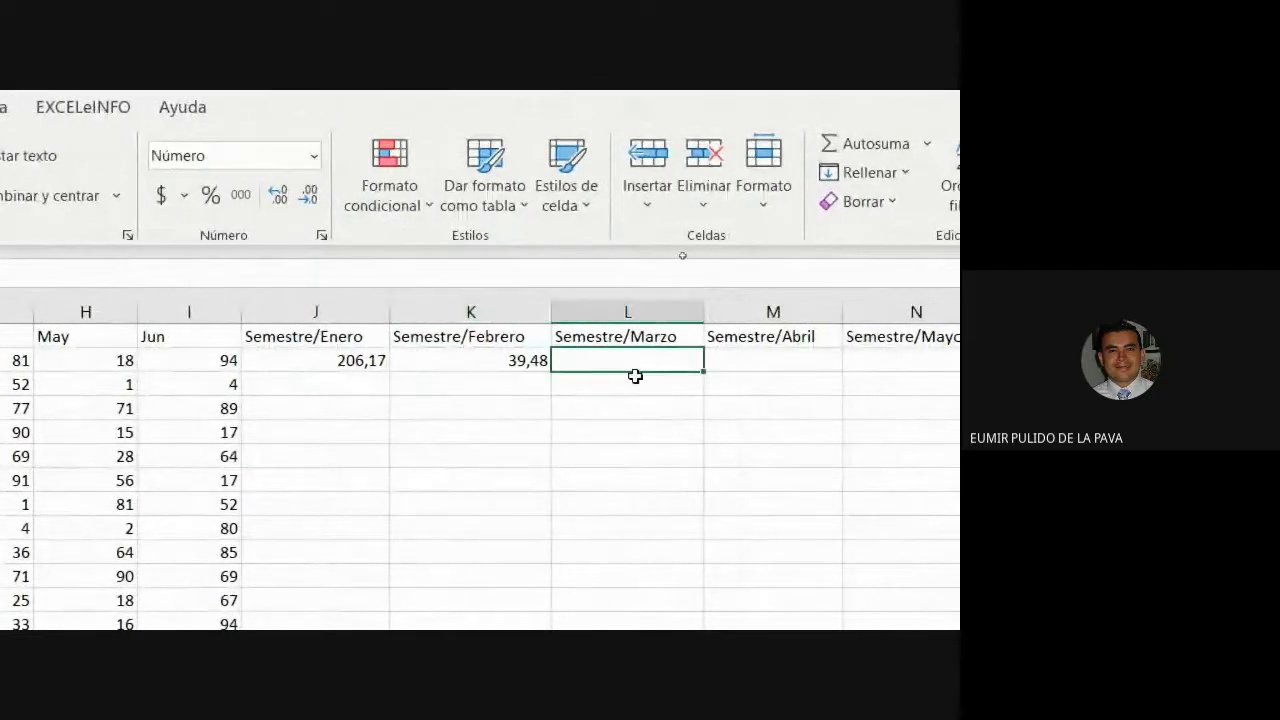
{"action": "type", "text": "="}
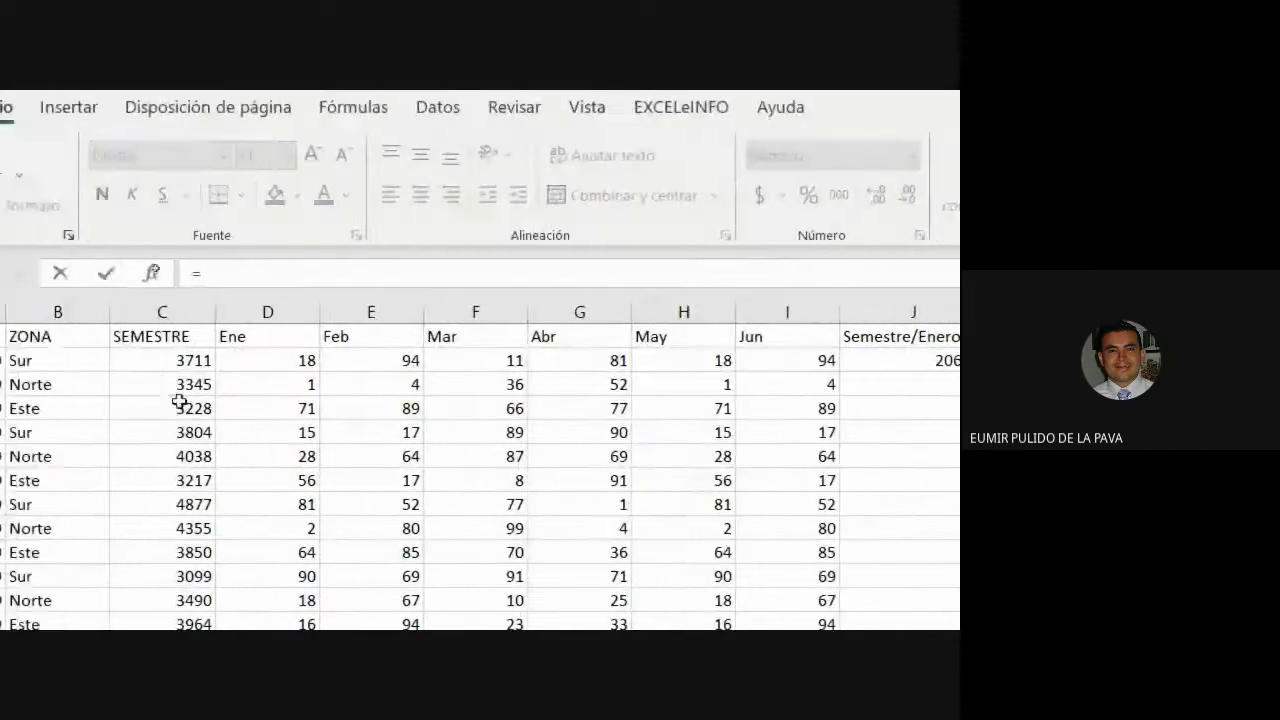
{"action": "left_click", "coordinate": [164, 356]}
{"action": "type", "text": "/"}
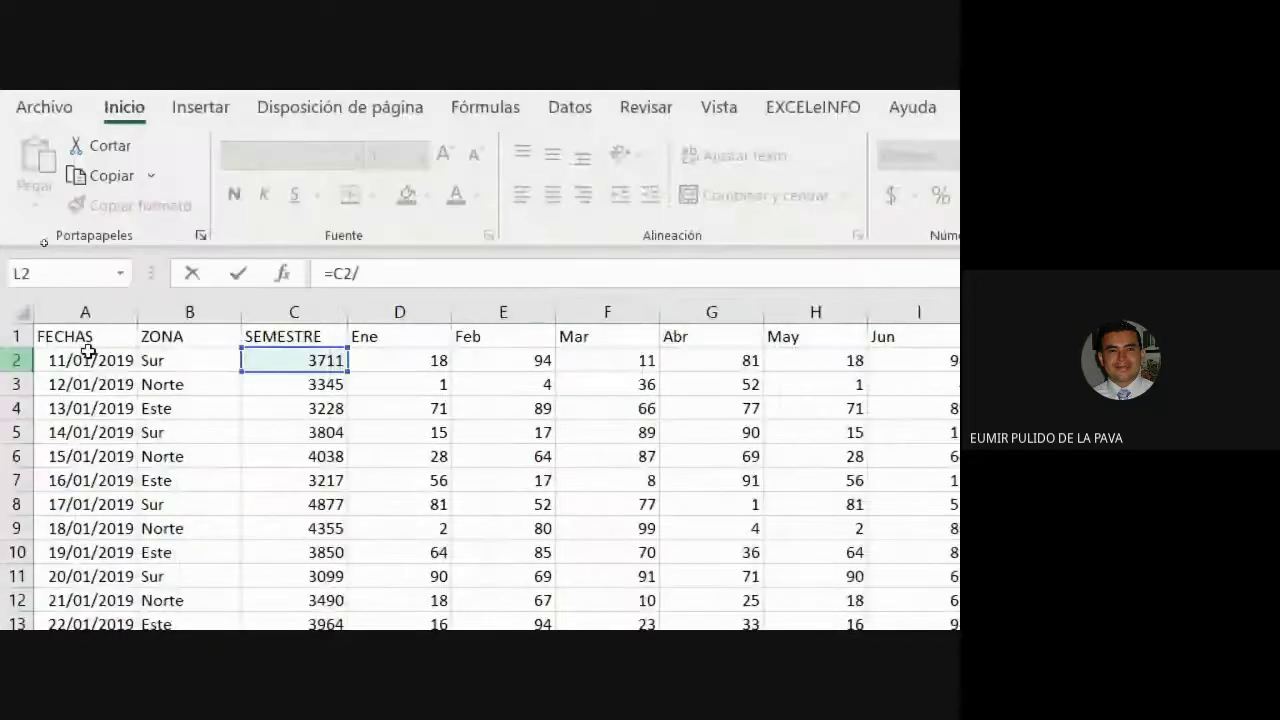
{"action": "left_click", "coordinate": [617, 357]}
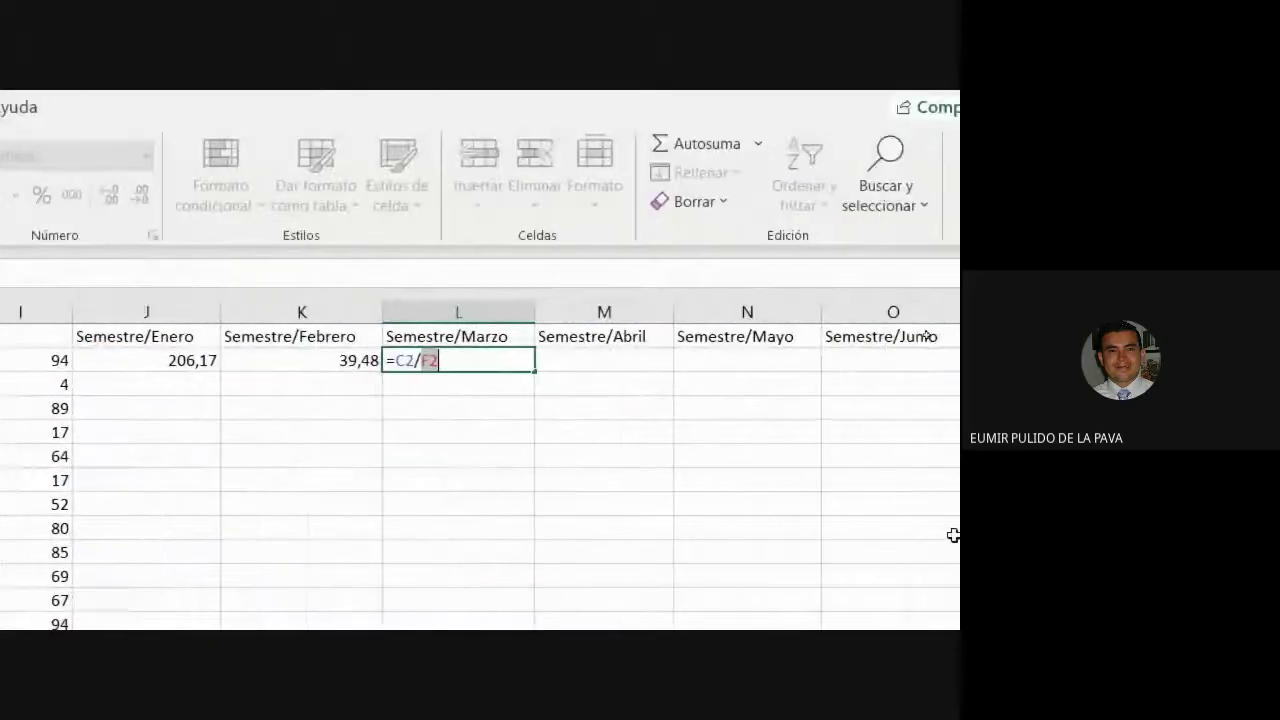
{"action": "key", "text": "Return"}
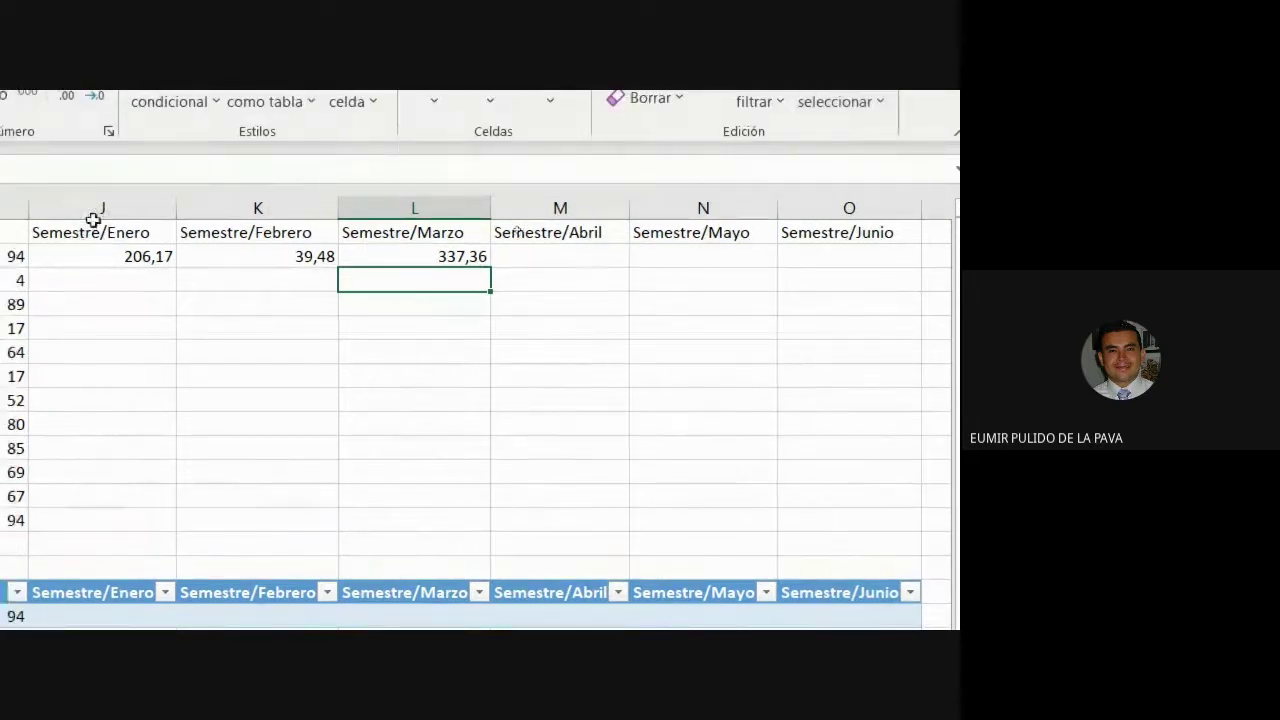
Review the J2, K2 and L2 ratio formulas, then delete K2:L2, leaving 206,17 in J2.
{"action": "left_click_drag", "start_coordinate": [154, 255], "coordinate": [846, 266]}
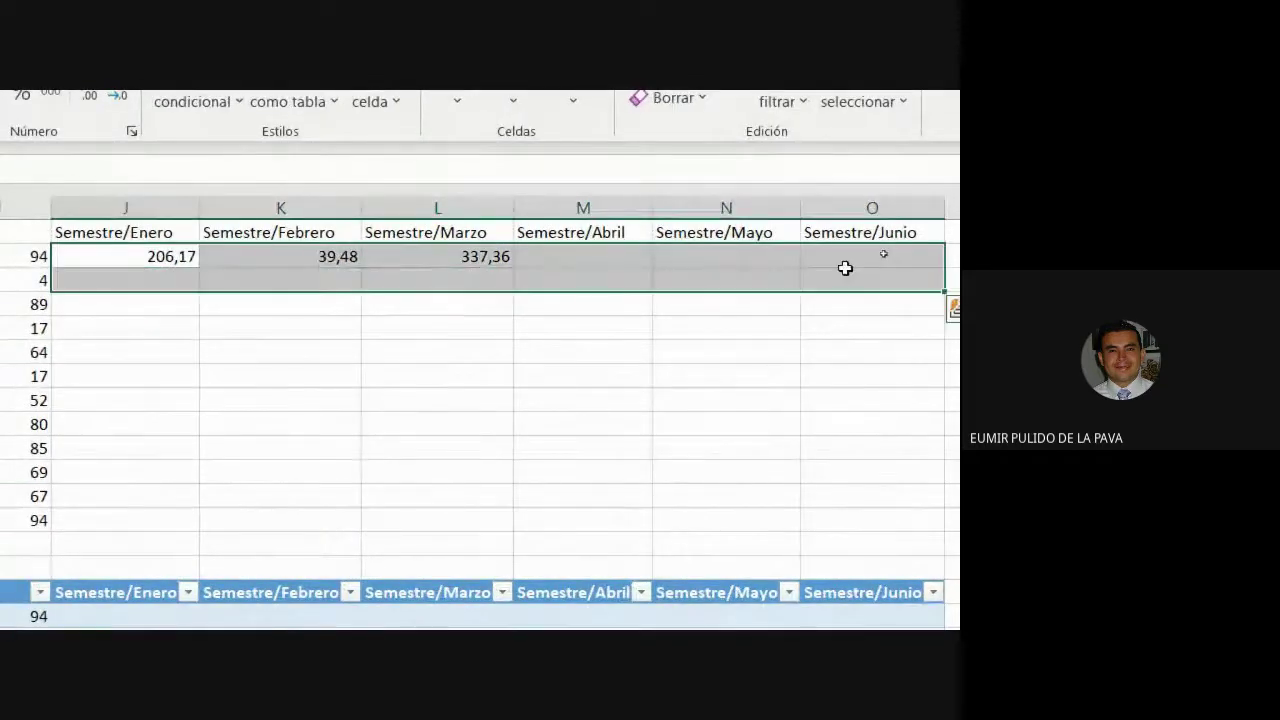
{"action": "left_click", "coordinate": [850, 261]}
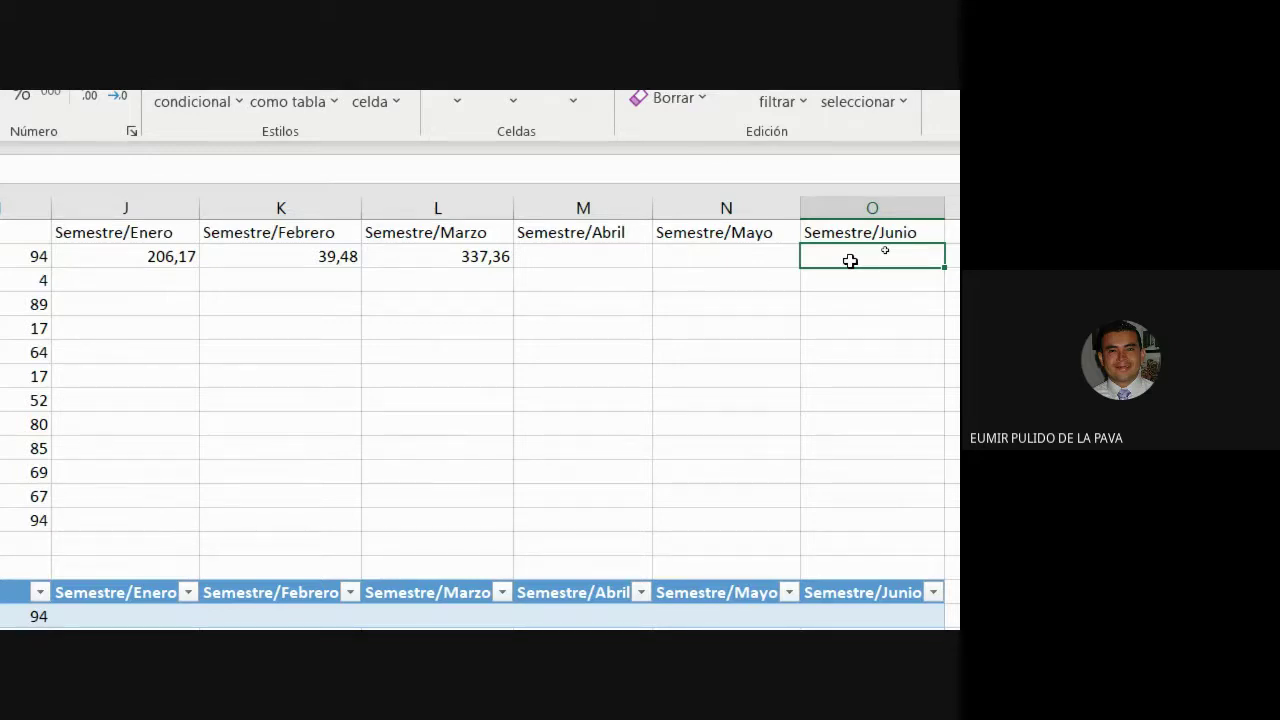
{"action": "double_click", "coordinate": [186, 256]}
{"action": "double_click", "coordinate": [270, 253]}
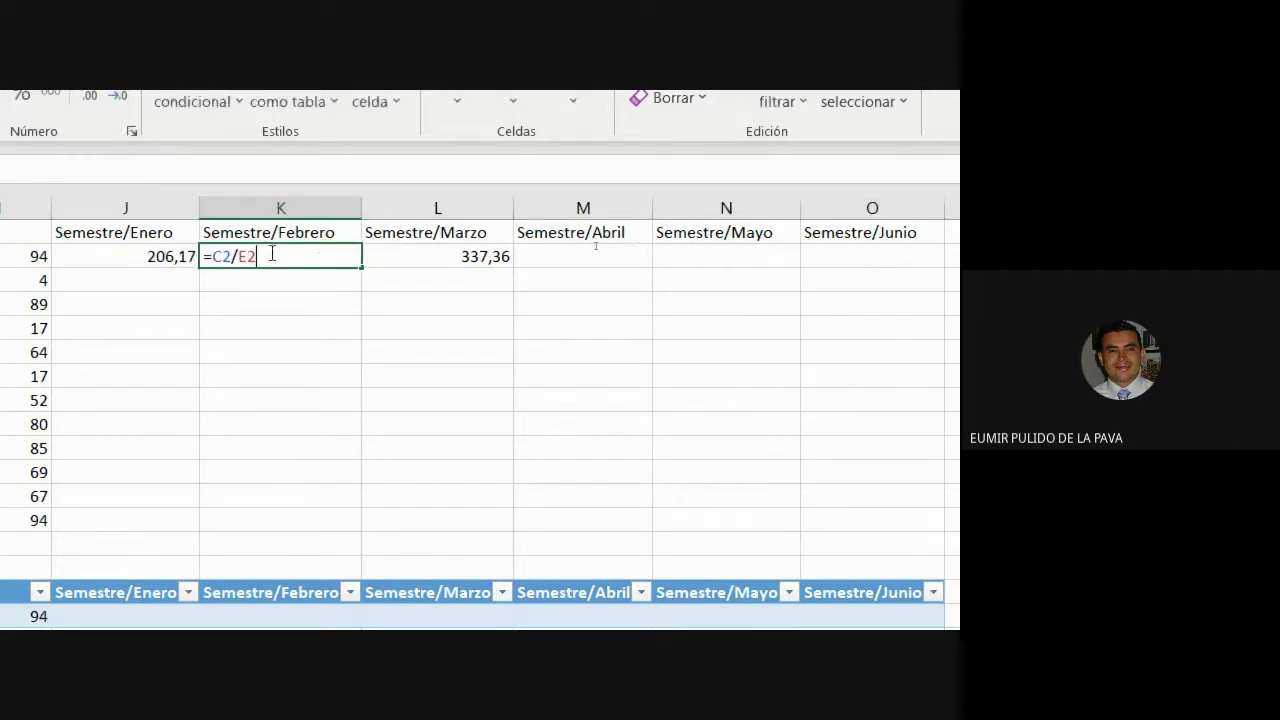
{"action": "double_click", "coordinate": [399, 251]}
{"action": "left_click", "coordinate": [566, 252]}
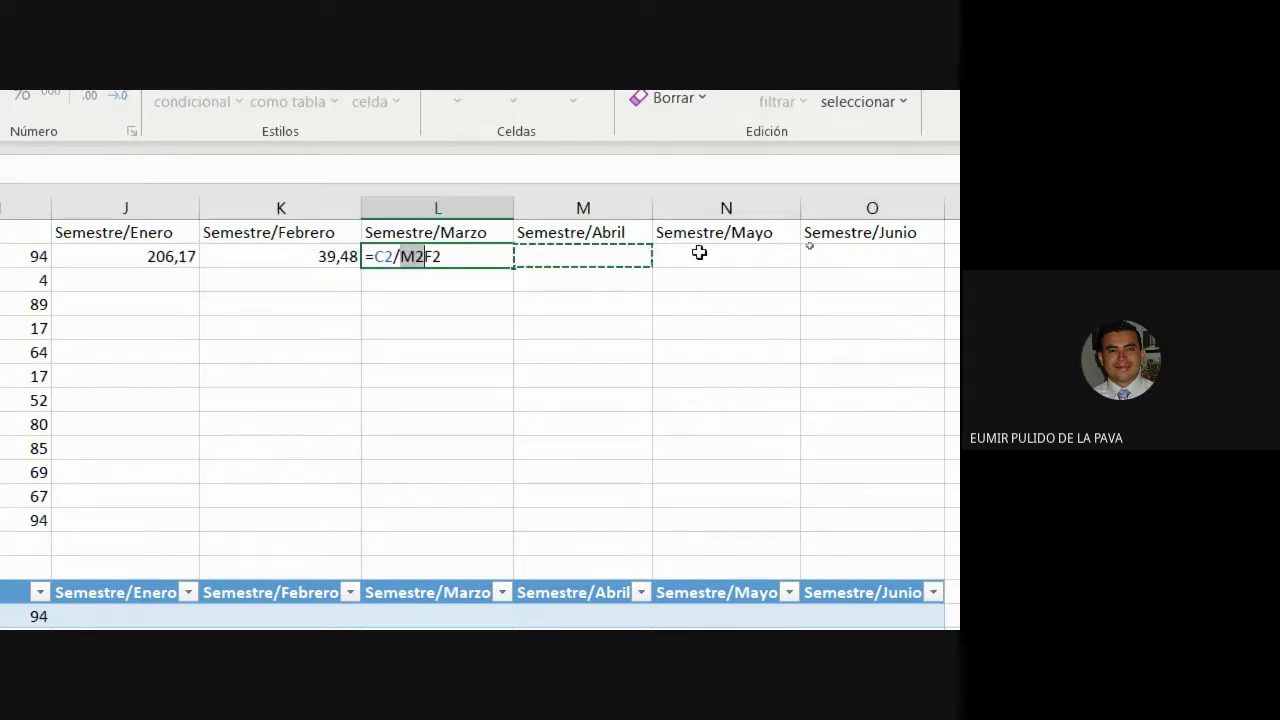
{"action": "key", "text": "Escape"}
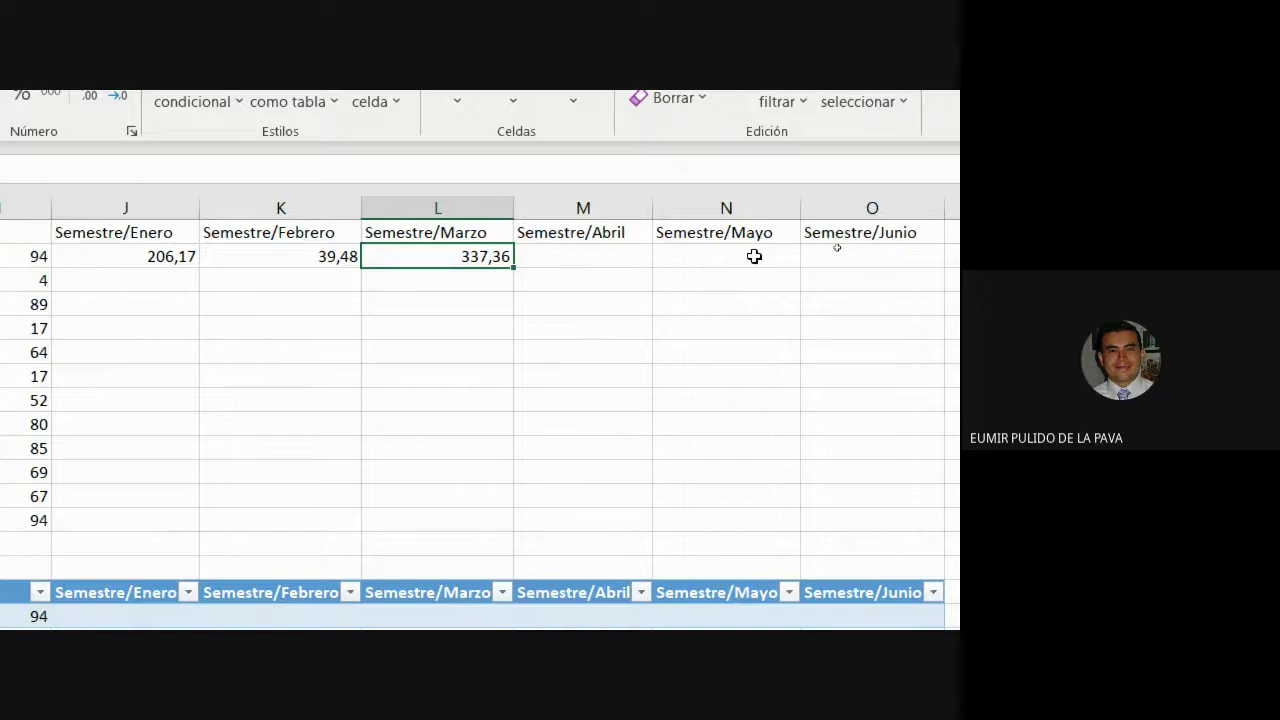
{"action": "left_click_drag", "start_coordinate": [288, 256], "coordinate": [415, 255]}
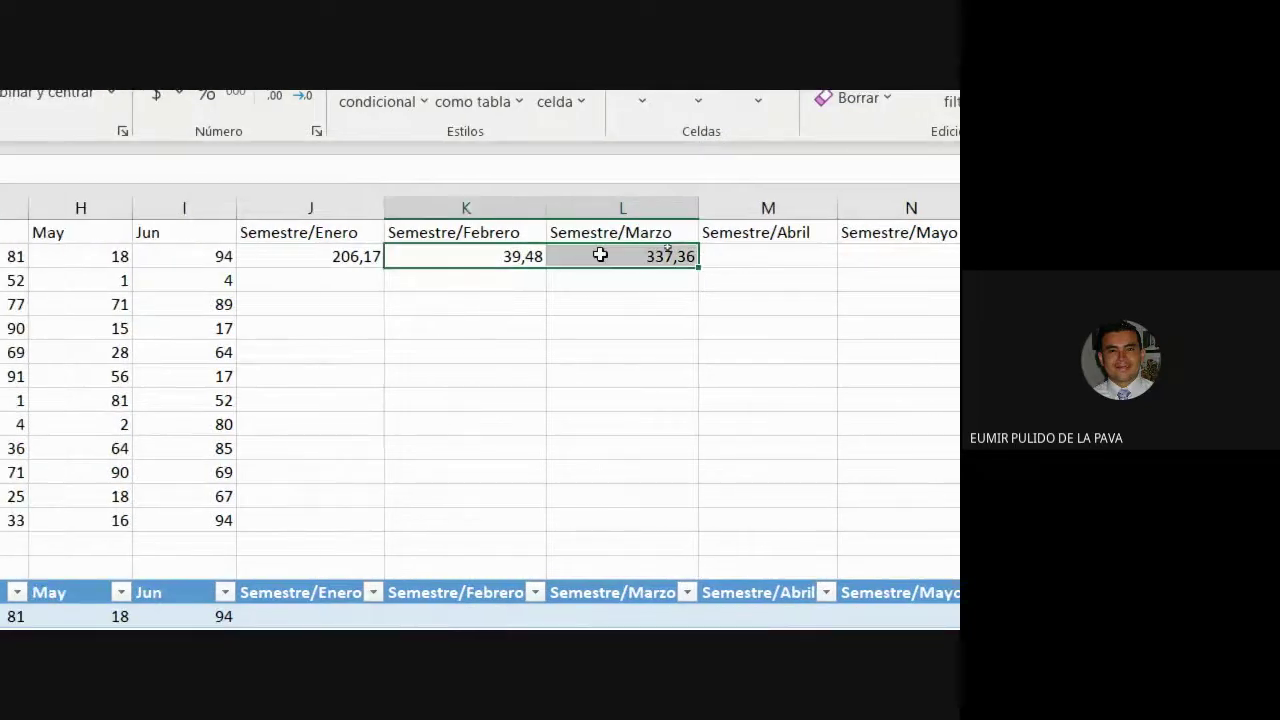
{"action": "key", "text": "Delete"}
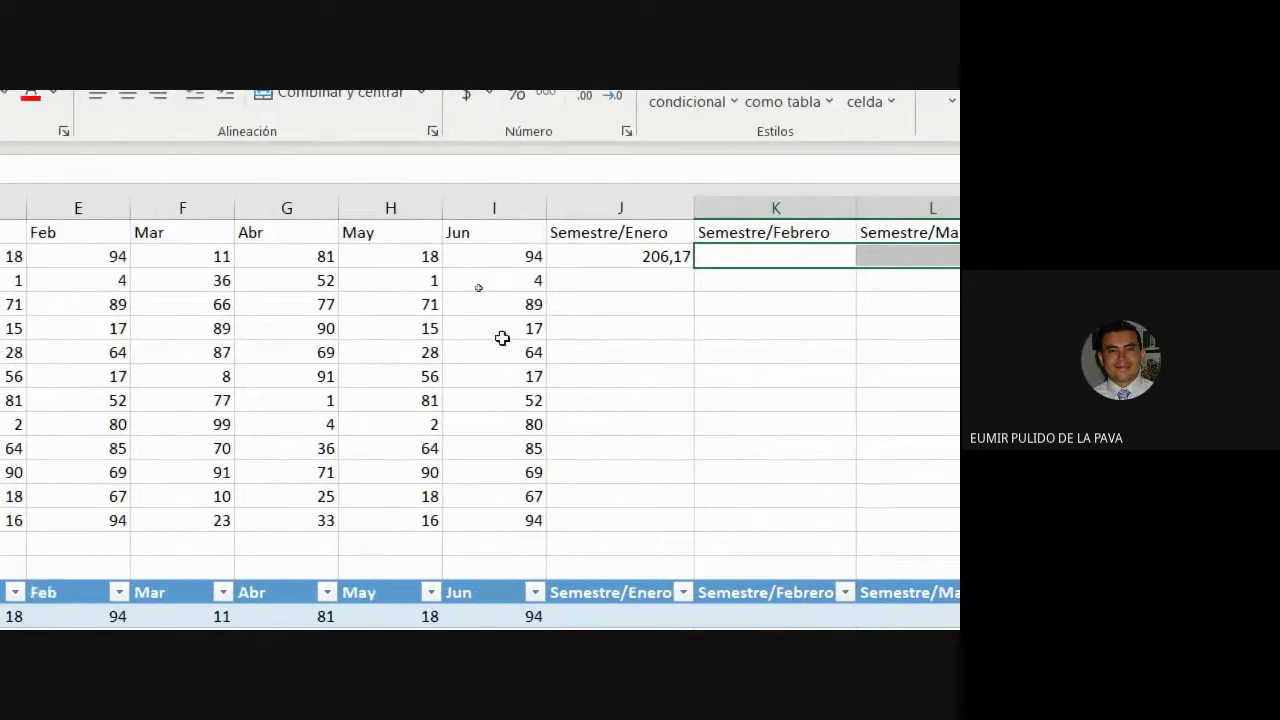
Show J2's formula =C2/D2 in edit mode.
{"action": "left_click", "coordinate": [594, 253]}
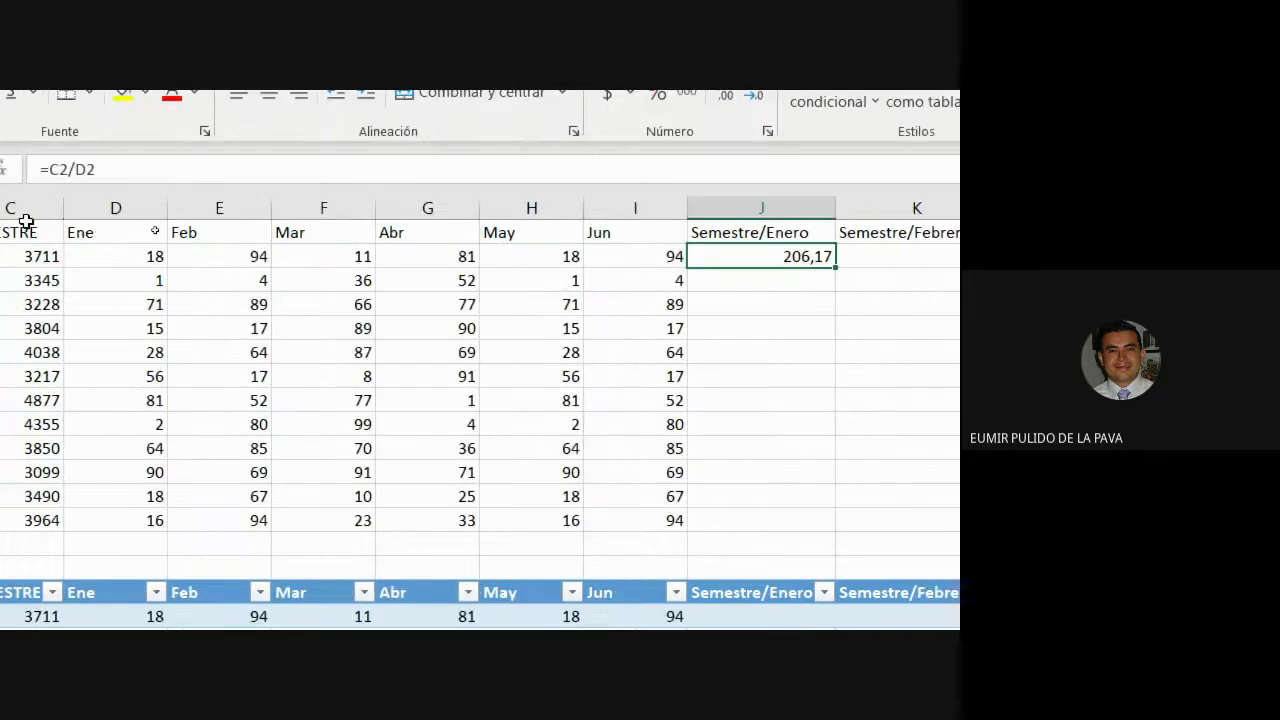
{"action": "double_click", "coordinate": [735, 257]}
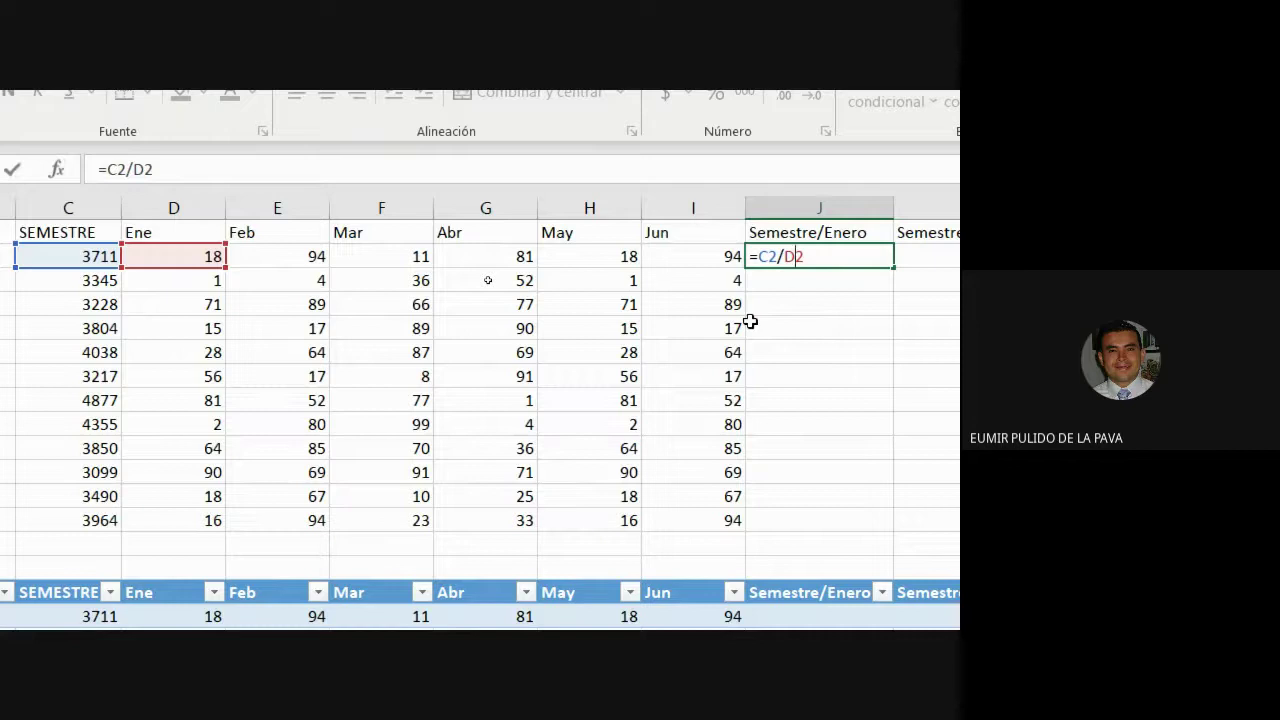
{"action": "scroll", "coordinate": [489, 604], "scroll_direction": "down", "scroll_amount": 3}
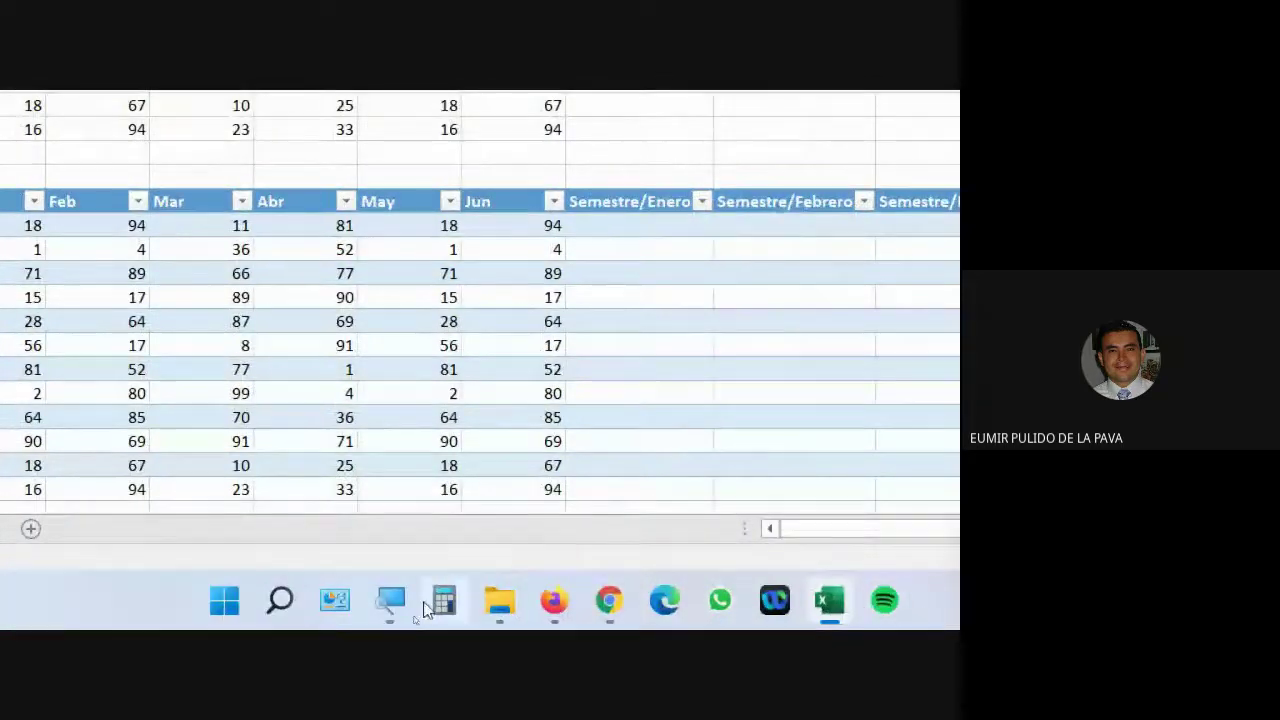
{"action": "left_click", "coordinate": [408, 612]}
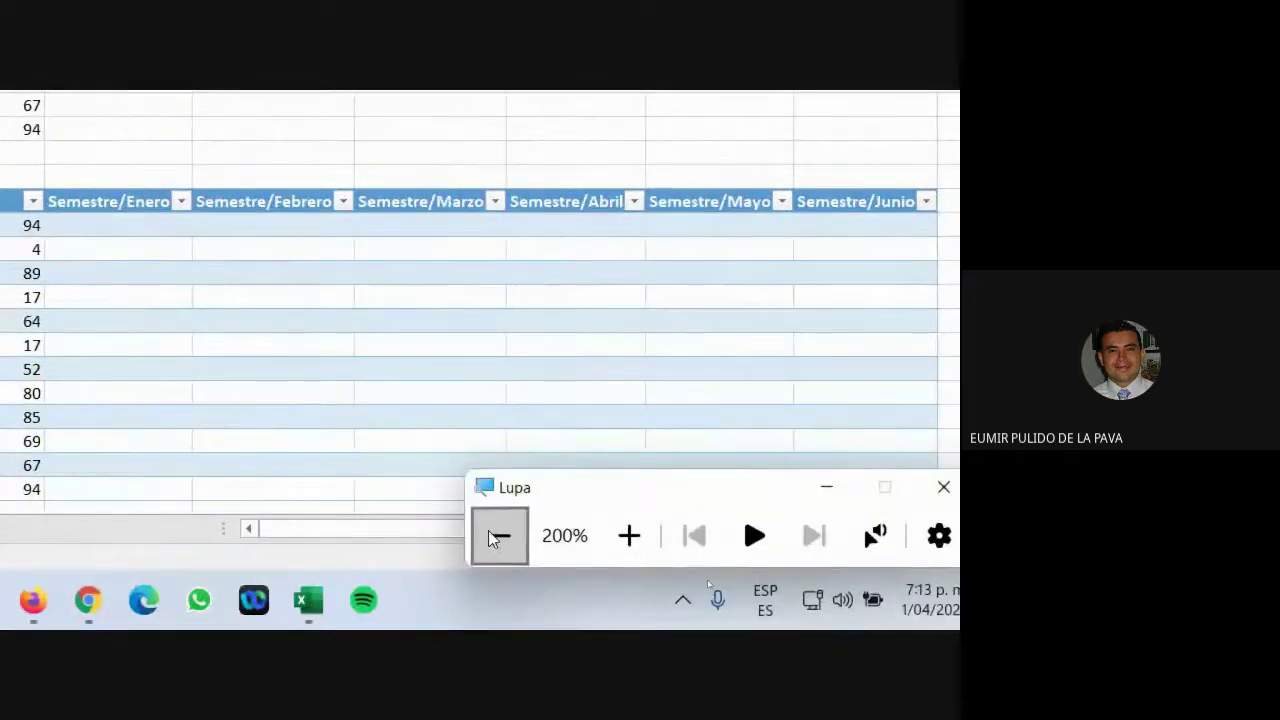
{"action": "left_click", "coordinate": [500, 534]}
{"action": "left_click", "coordinate": [702, 582]}
{"action": "mouse_move", "coordinate": [508, 615]}
{"action": "left_click", "coordinate": [600, 555]}
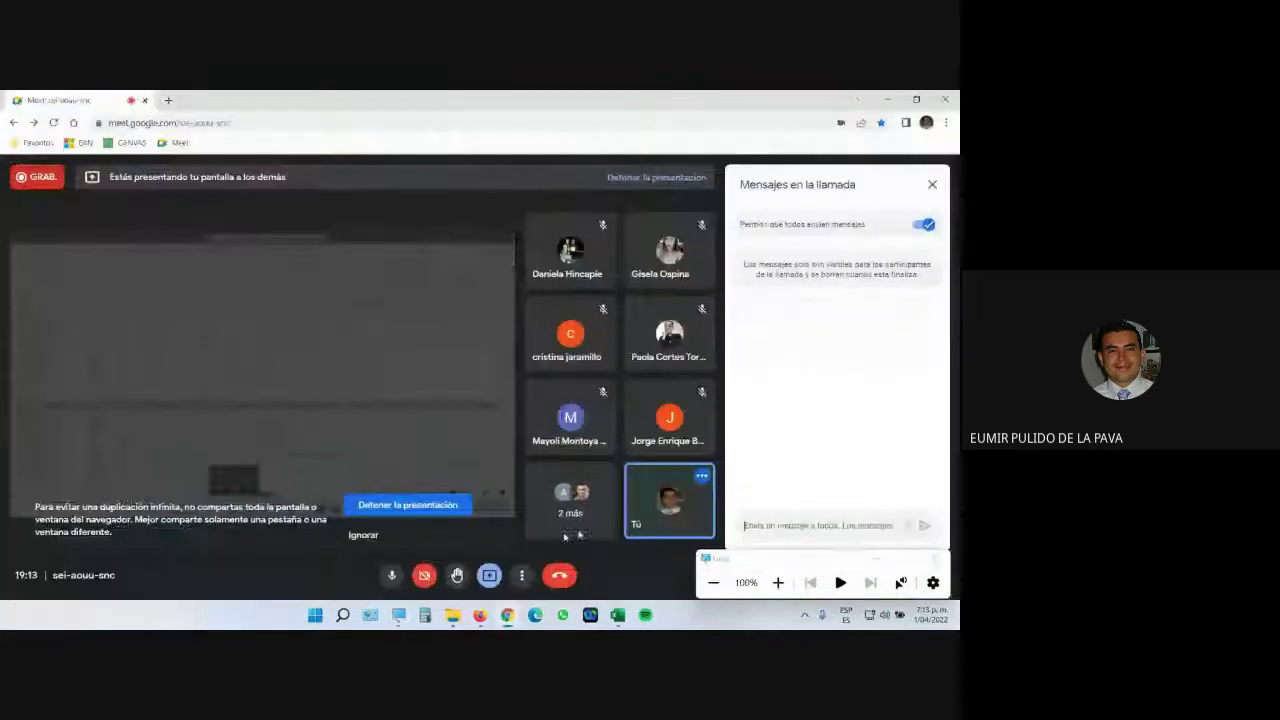
{"action": "left_click", "coordinate": [883, 561]}
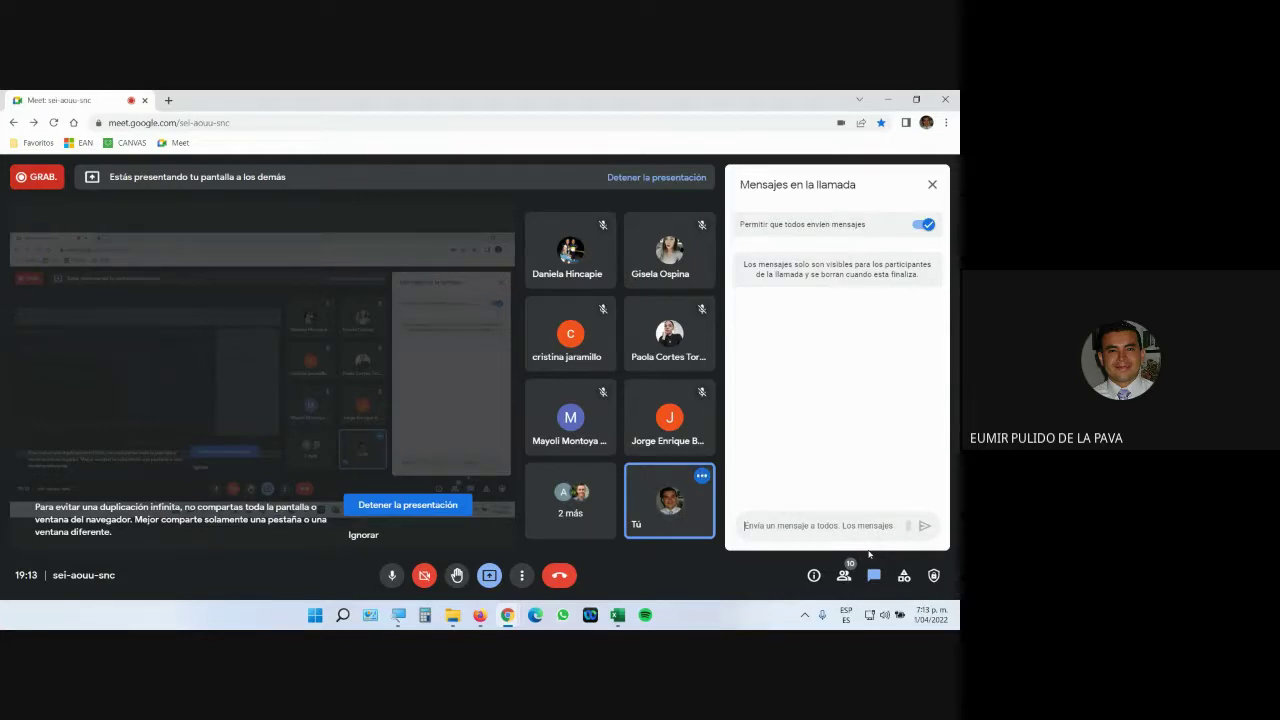
{"action": "key", "text": "super+plus"}
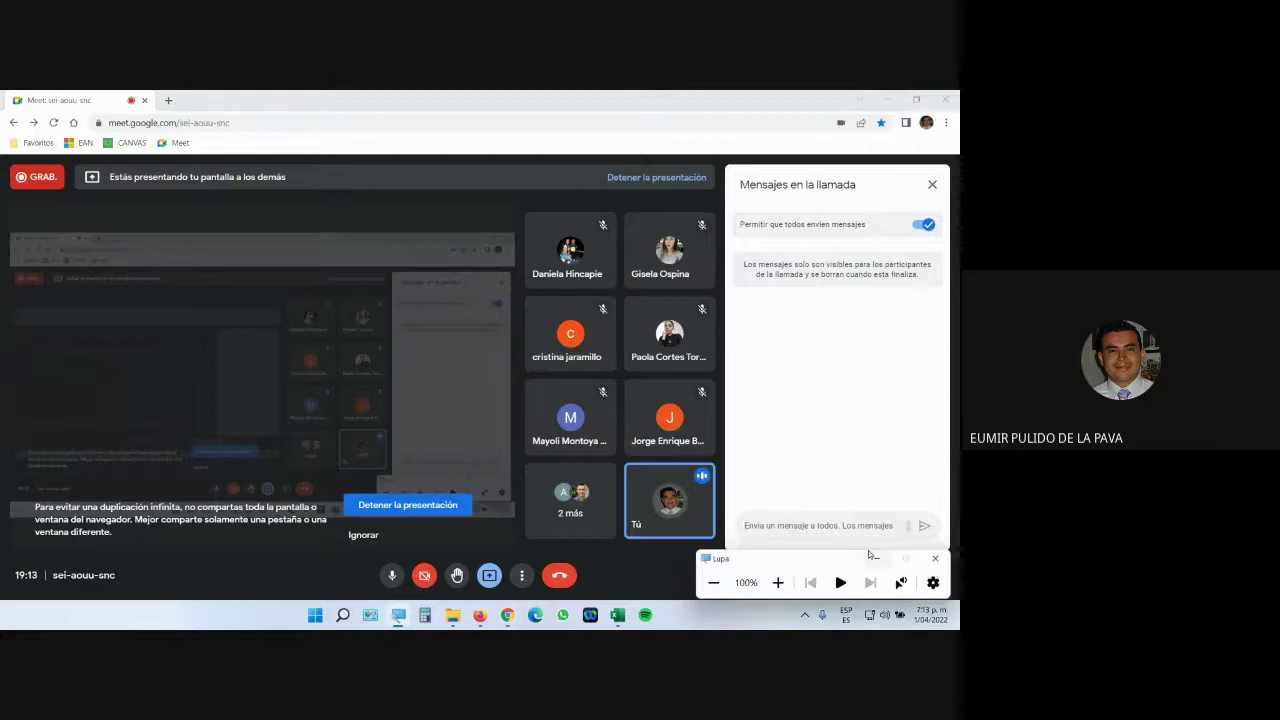
{"action": "key", "text": "alt+Tab"}
{"action": "key", "text": "alt+Tab"}
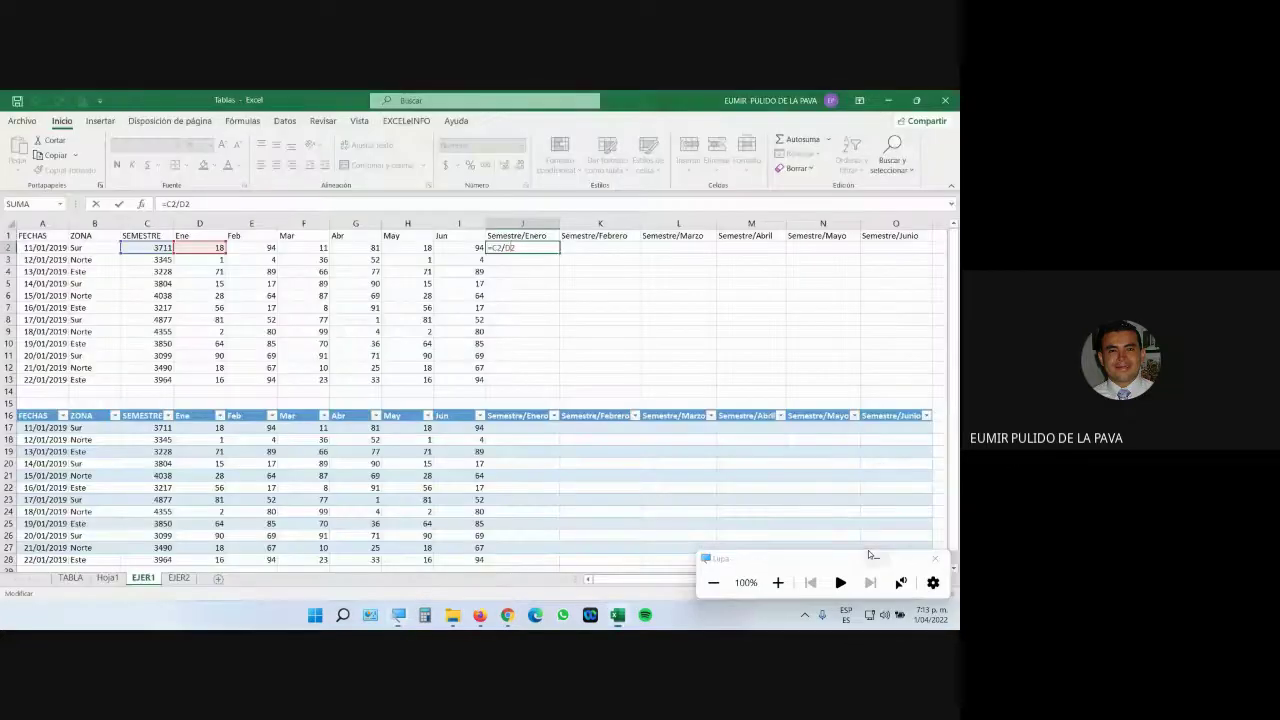
Zoom to 200%, fill J2's formula across to Semestre/Abril, and enter =E2/F2 in L2.
{"action": "left_click", "coordinate": [778, 582]}
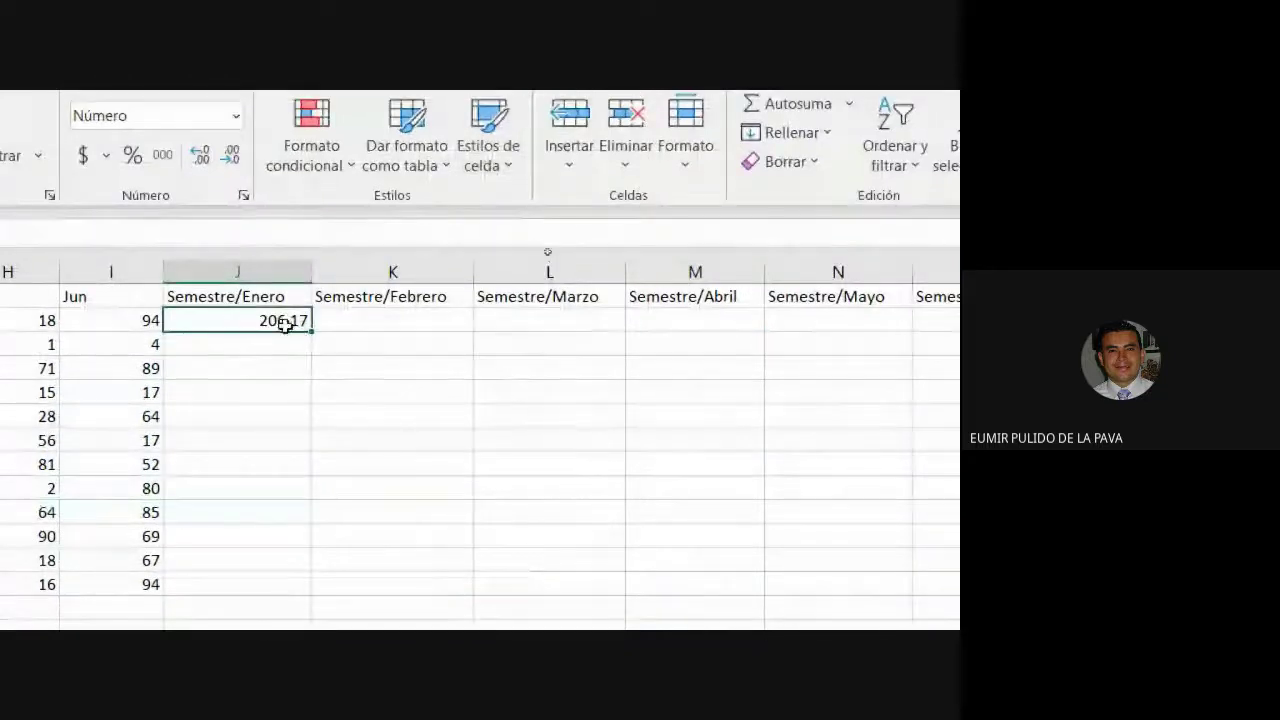
{"action": "left_click_drag", "start_coordinate": [311, 331], "coordinate": [725, 350]}
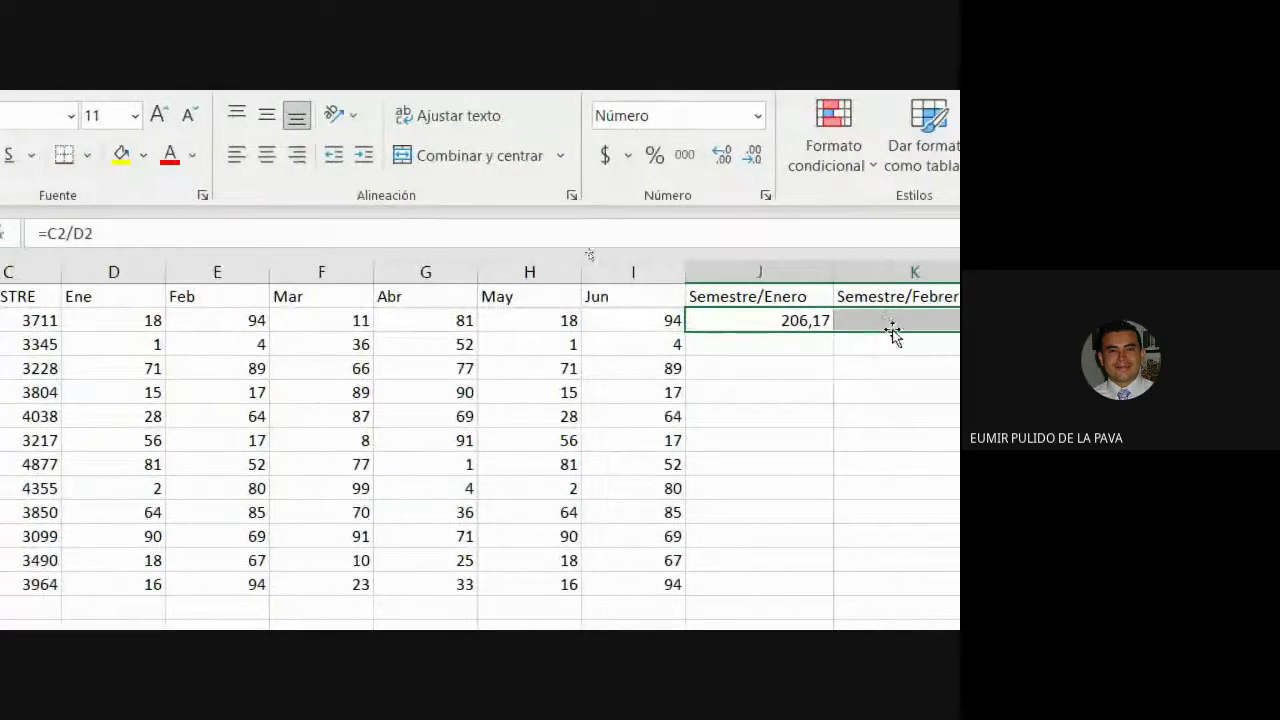
{"action": "double_click", "coordinate": [892, 333]}
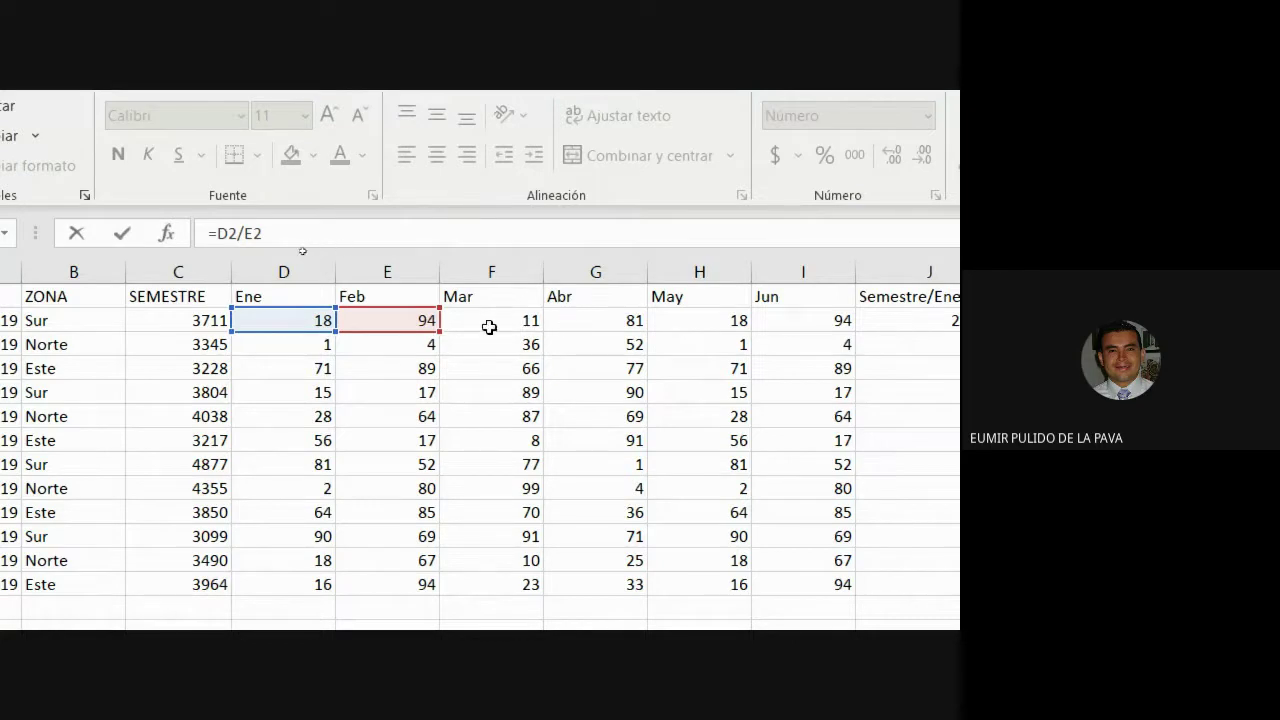
{"action": "scroll", "coordinate": [620, 337], "scroll_direction": "right", "scroll_amount": 6}
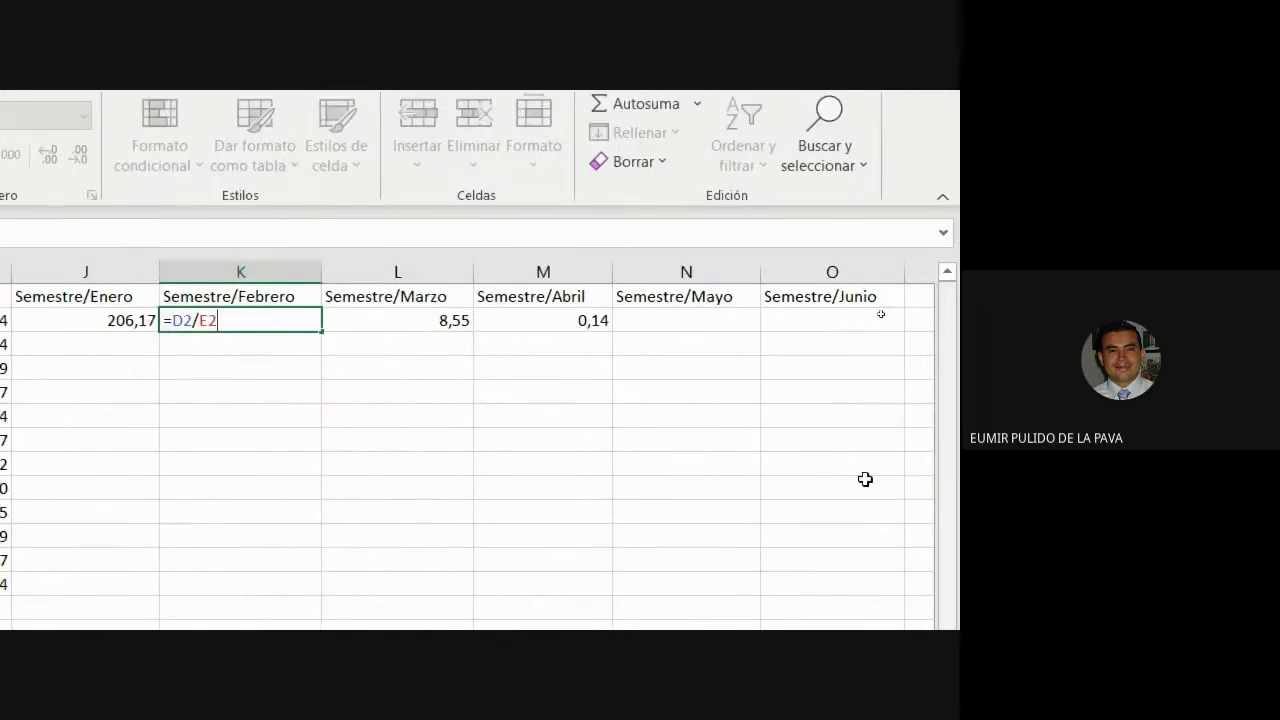
{"action": "left_click", "coordinate": [428, 311]}
{"action": "type", "text": "=E2/F2"}
{"action": "scroll", "coordinate": [106, 275], "scroll_direction": "left", "scroll_amount": 6}
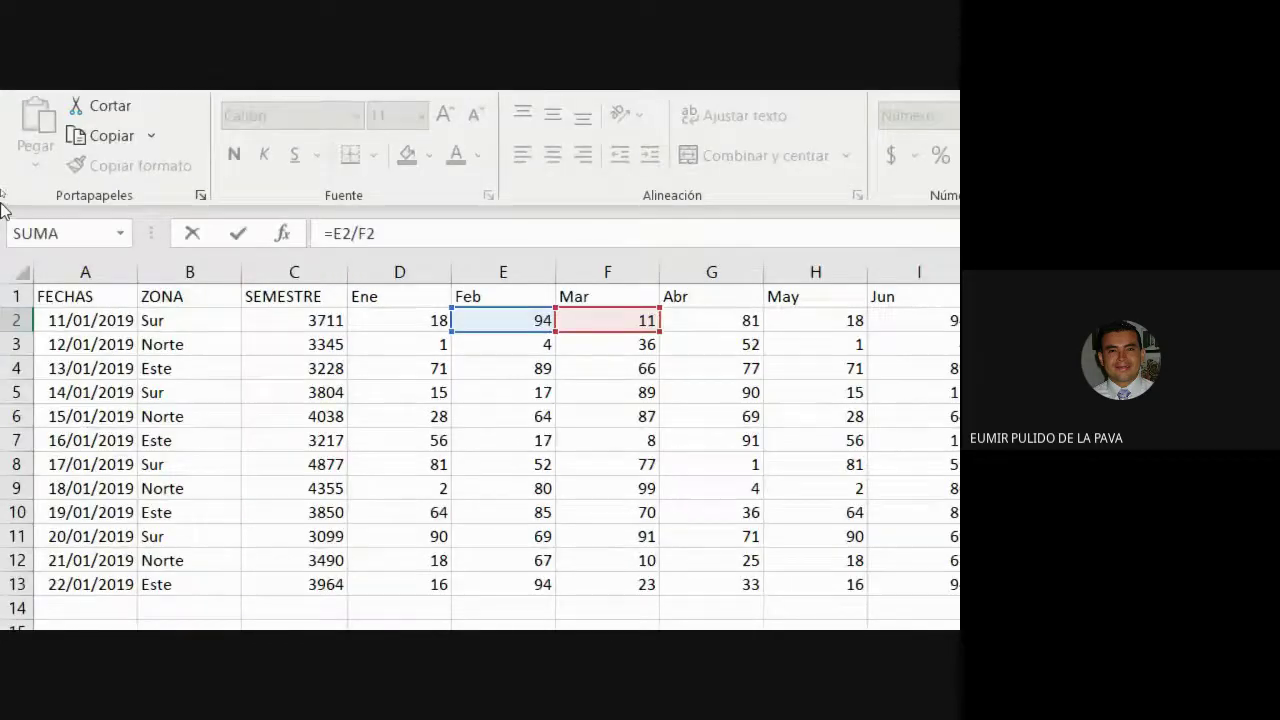
{"action": "key", "text": "ctrl+Return"}
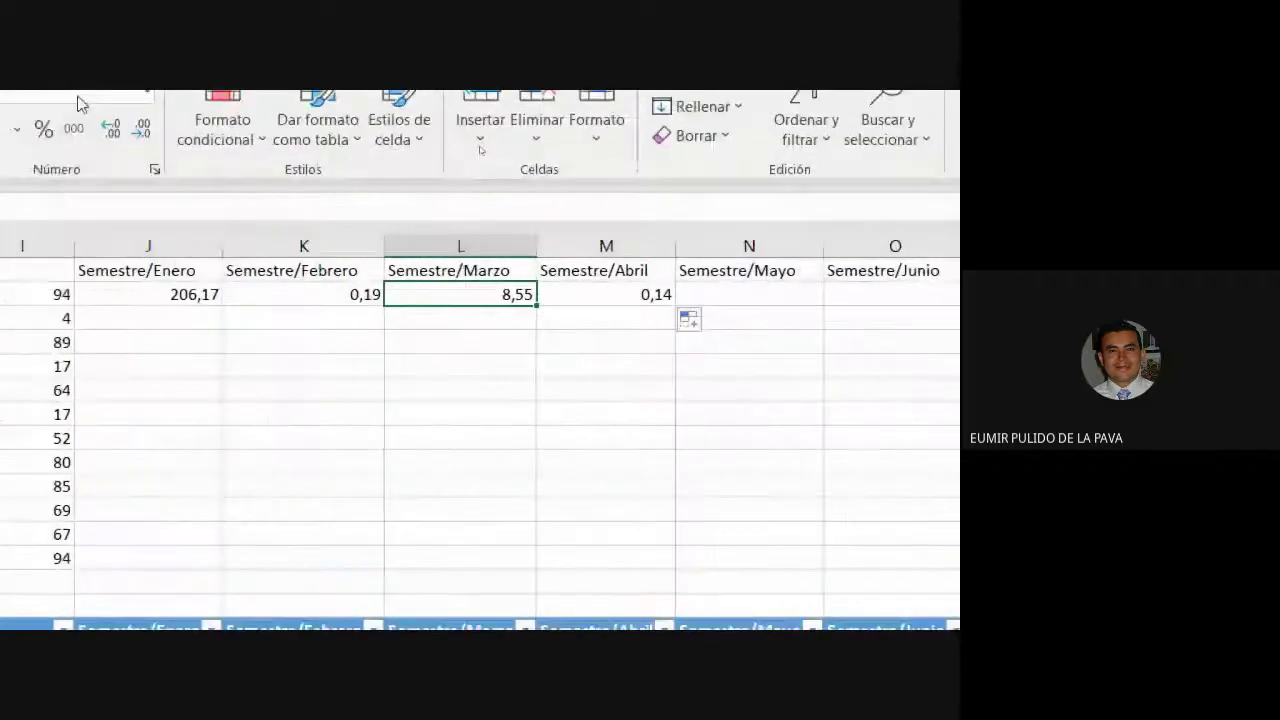
Fill J2's ratio down the column and inspect the relative D references in J3–J5.
{"action": "left_click", "coordinate": [666, 311]}
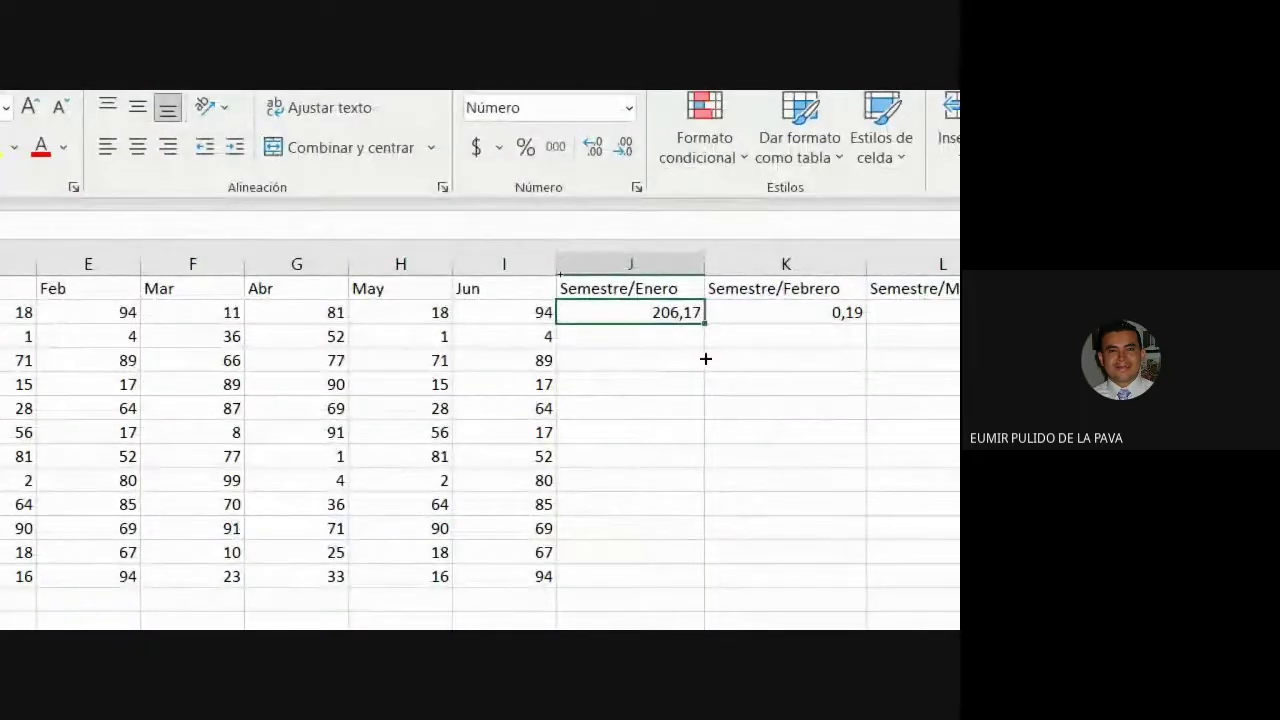
{"action": "left_click_drag", "start_coordinate": [704, 324], "coordinate": [694, 591]}
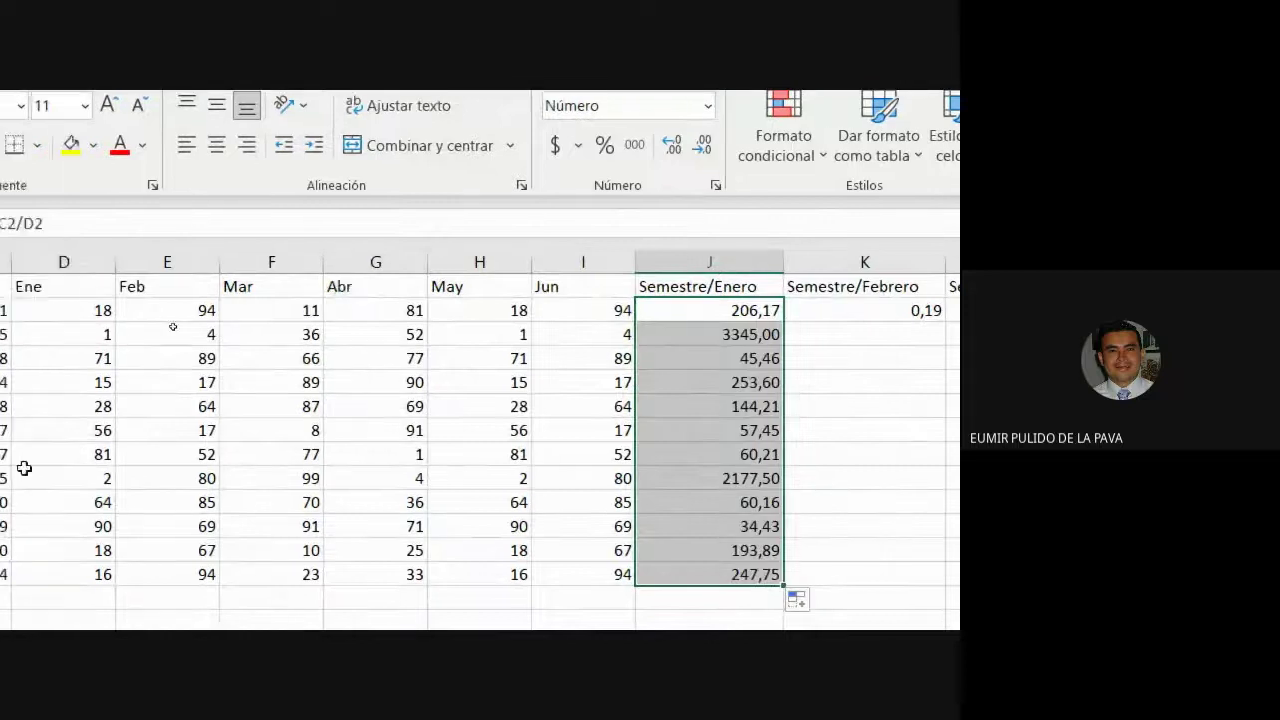
{"action": "double_click", "coordinate": [723, 333]}
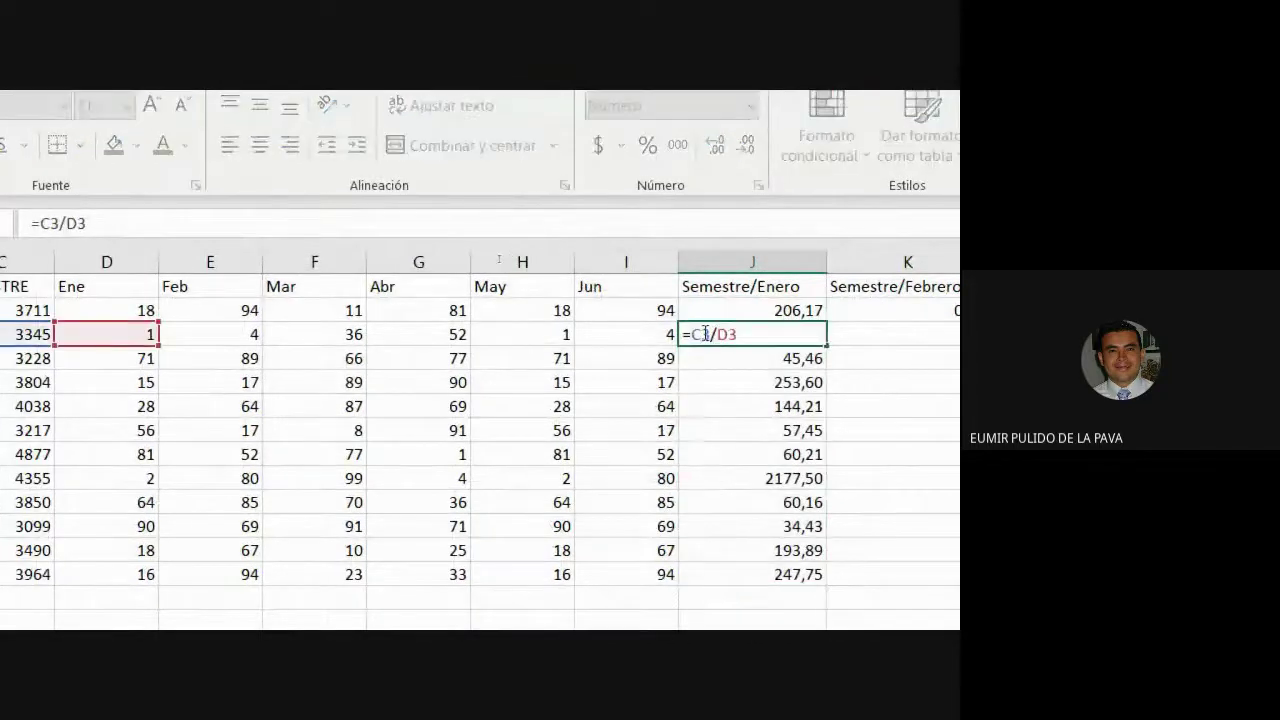
{"action": "double_click", "coordinate": [727, 334]}
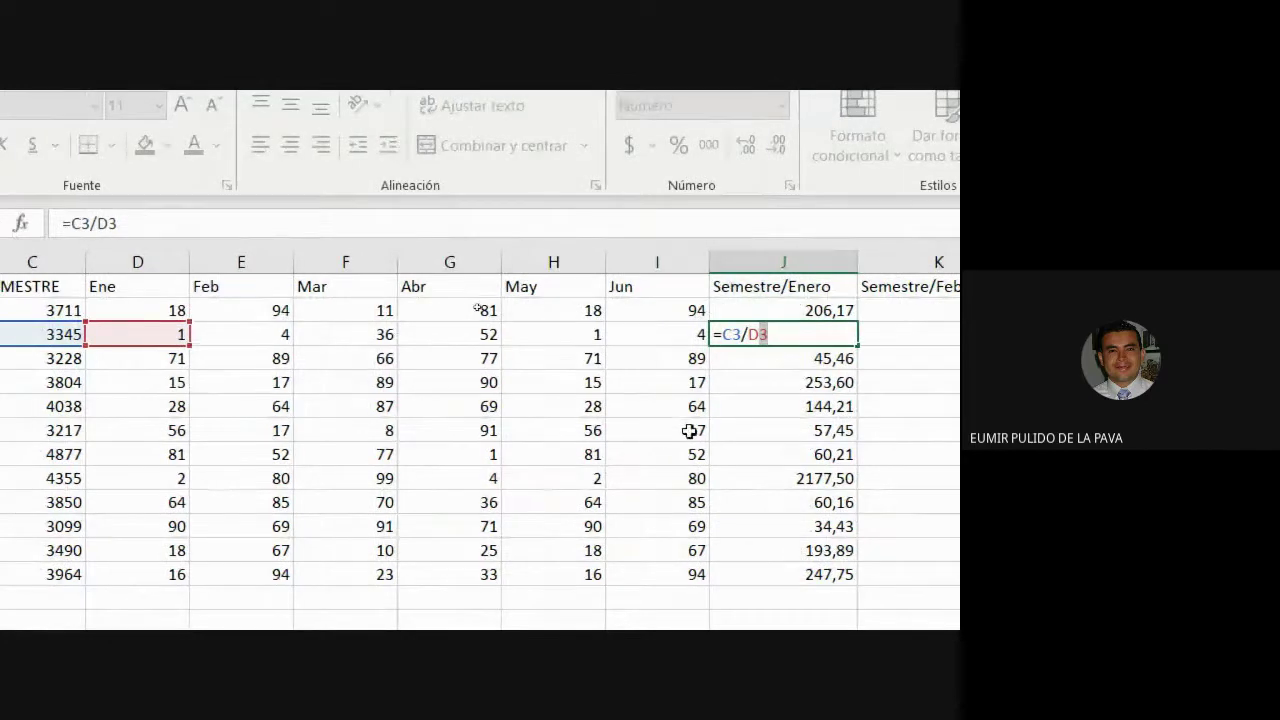
{"action": "key", "text": "Escape"}
{"action": "left_click", "coordinate": [737, 354]}
{"action": "double_click", "coordinate": [737, 356]}
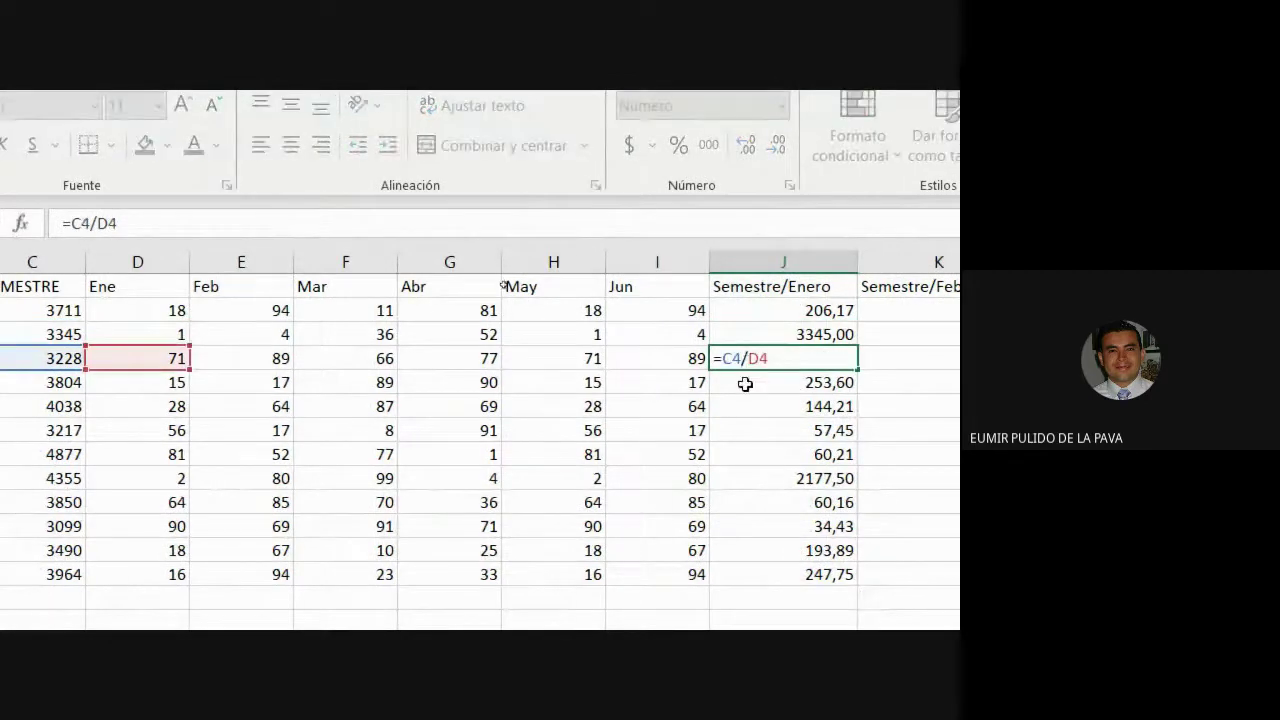
{"action": "left_click", "coordinate": [745, 383]}
{"action": "double_click", "coordinate": [745, 384]}
{"action": "key", "text": "F4"}
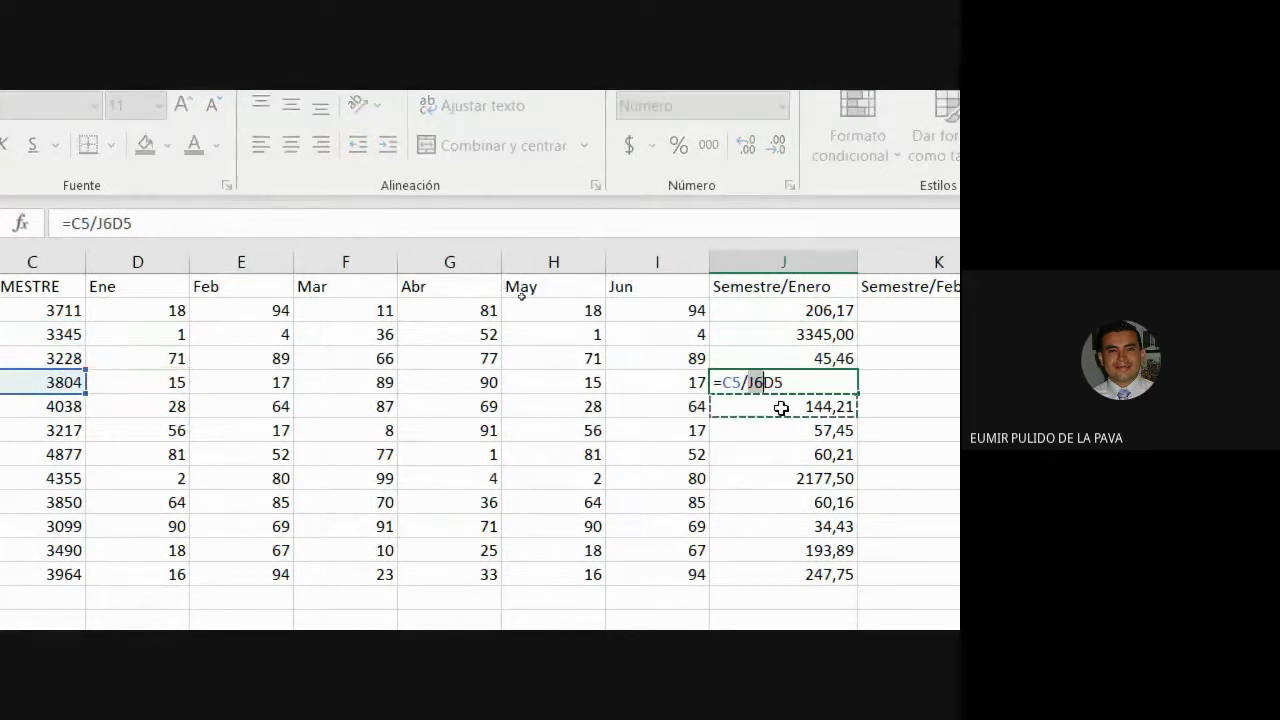
{"action": "key", "text": "Escape"}
Clear the copied ratios from J3 downward, then select the SEMESTRE column C.
{"action": "left_click", "coordinate": [781, 407]}
{"action": "left_click_drag", "start_coordinate": [770, 357], "coordinate": [760, 585]}
{"action": "key", "text": "Delete"}
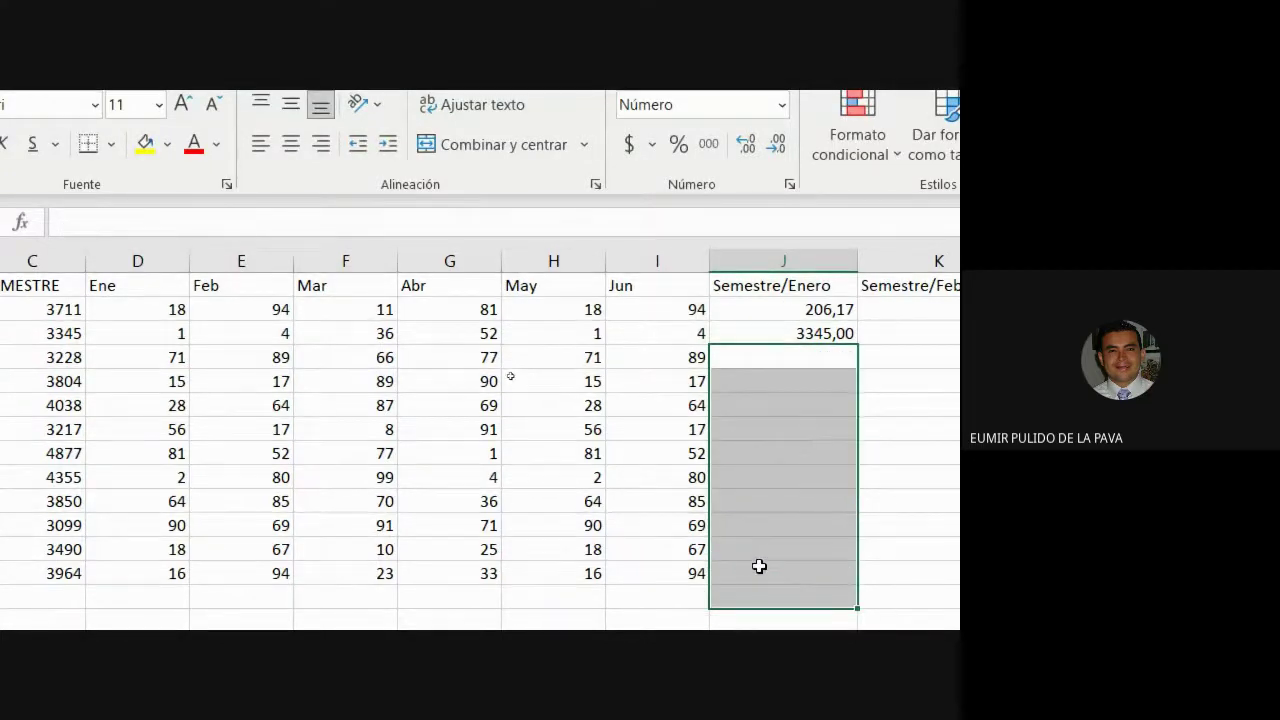
{"action": "left_click", "coordinate": [777, 329]}
{"action": "key", "text": "BackSpace"}
{"action": "scroll", "coordinate": [920, 300], "scroll_direction": "right", "scroll_amount": 5}
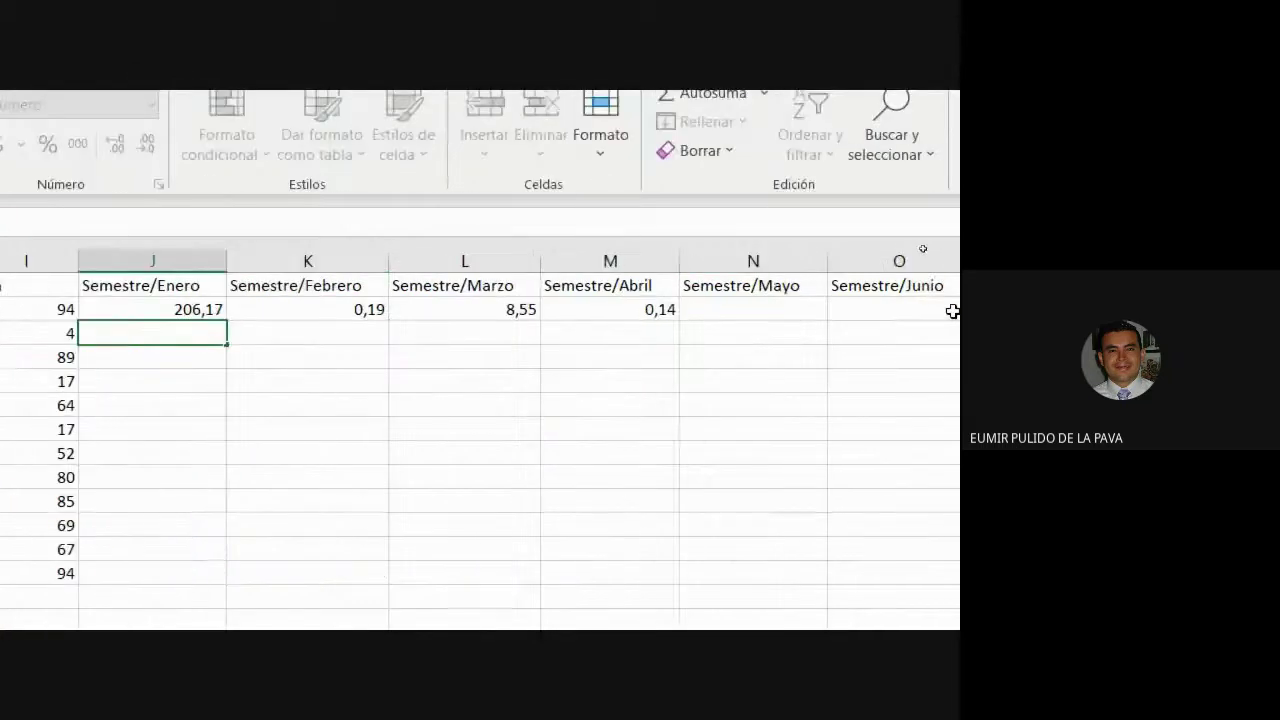
{"action": "scroll", "coordinate": [37, 290], "scroll_direction": "left", "scroll_amount": 5}
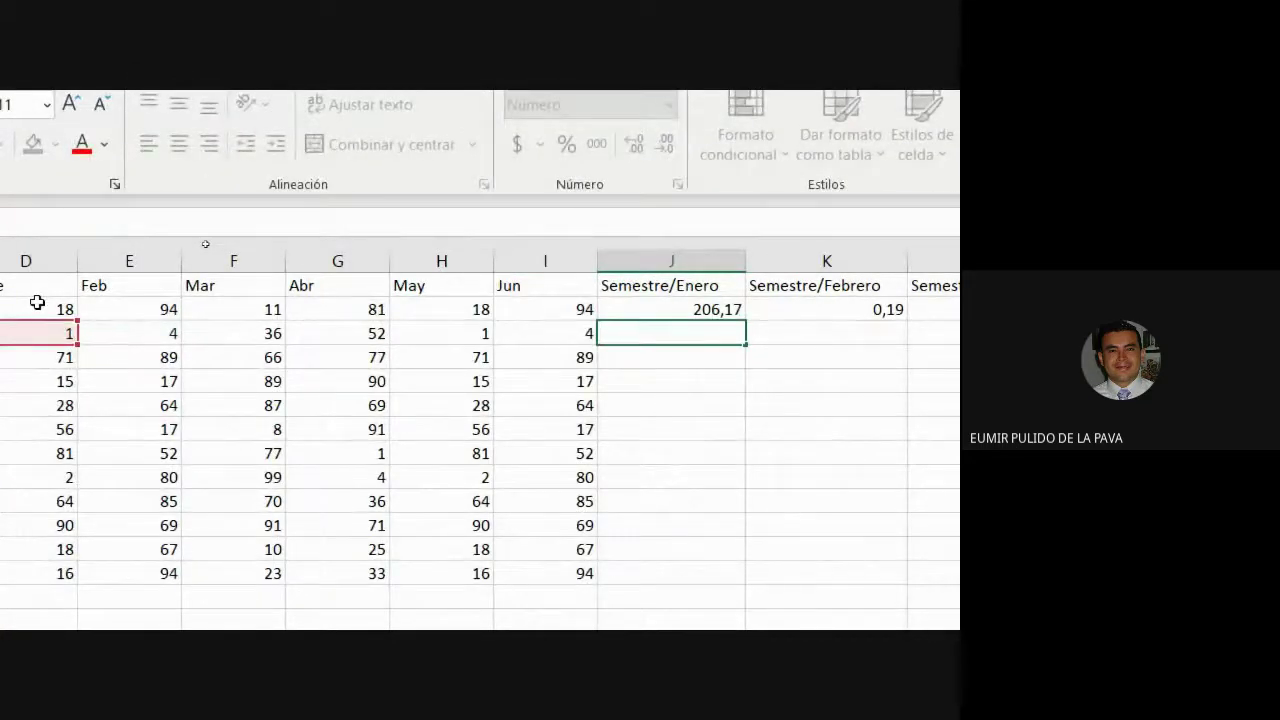
{"action": "left_click", "coordinate": [80, 261]}
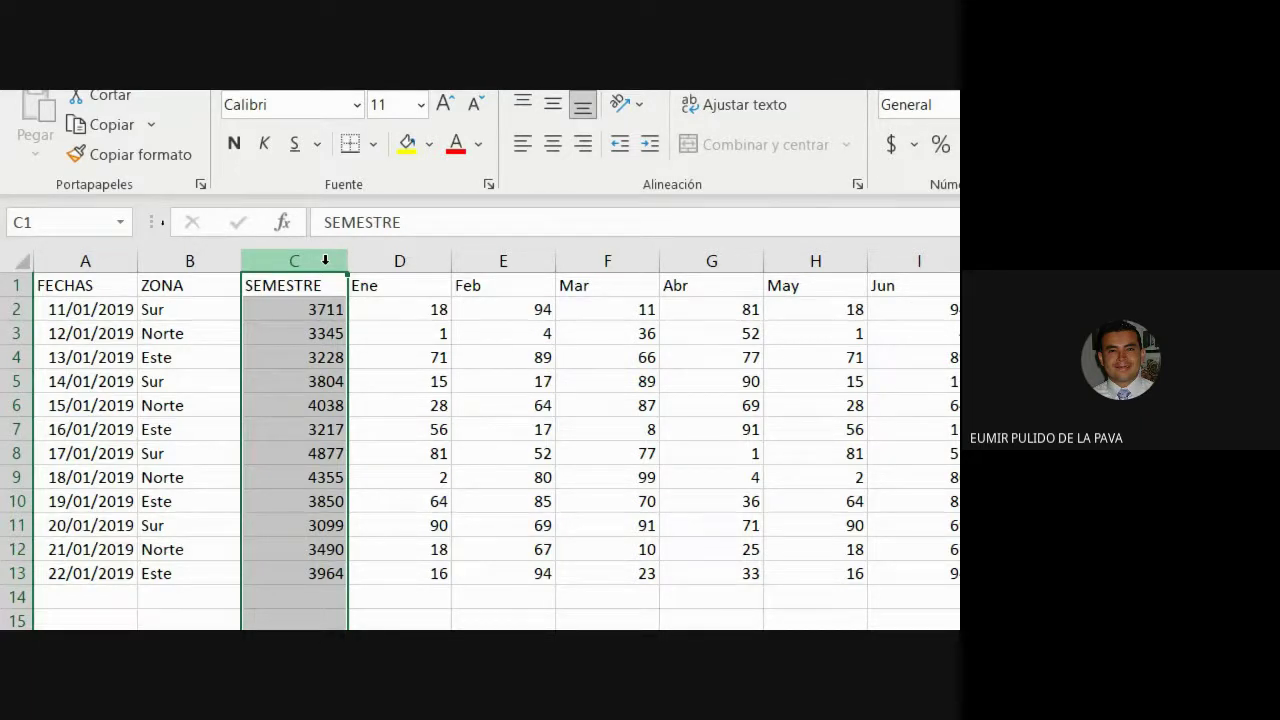
{"action": "left_click", "coordinate": [320, 309]}
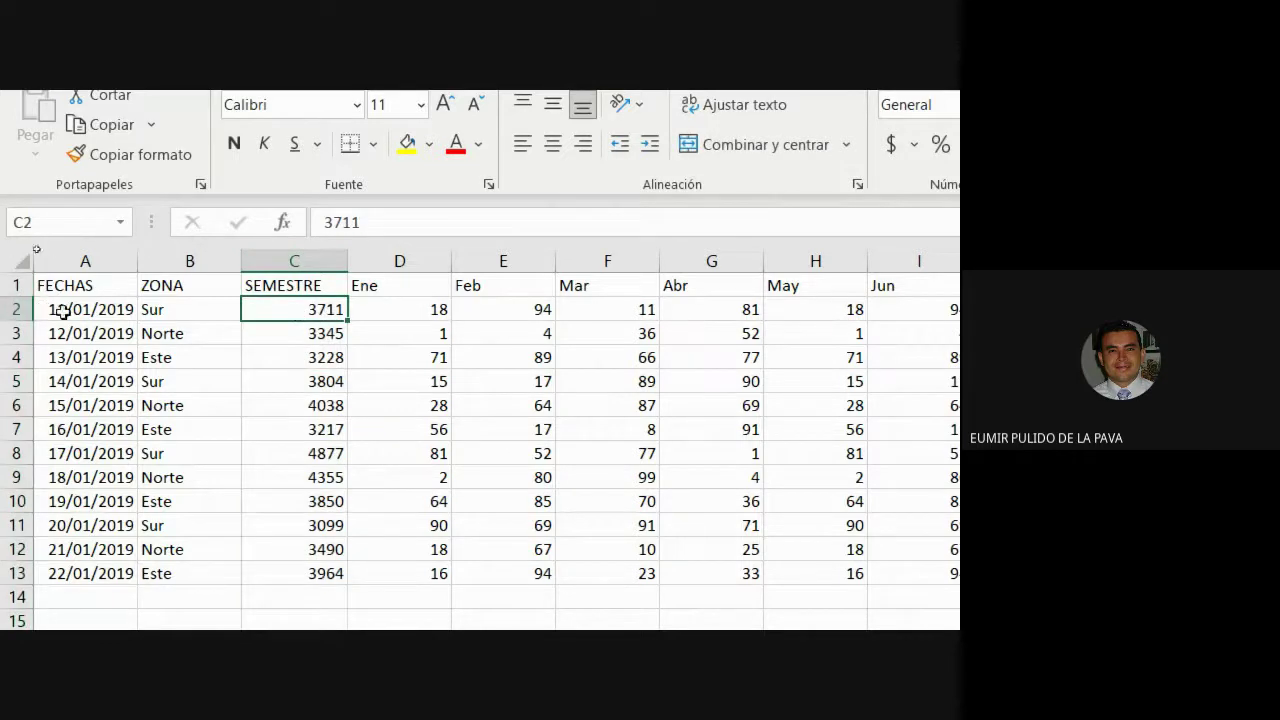
{"action": "left_click", "coordinate": [298, 337]}
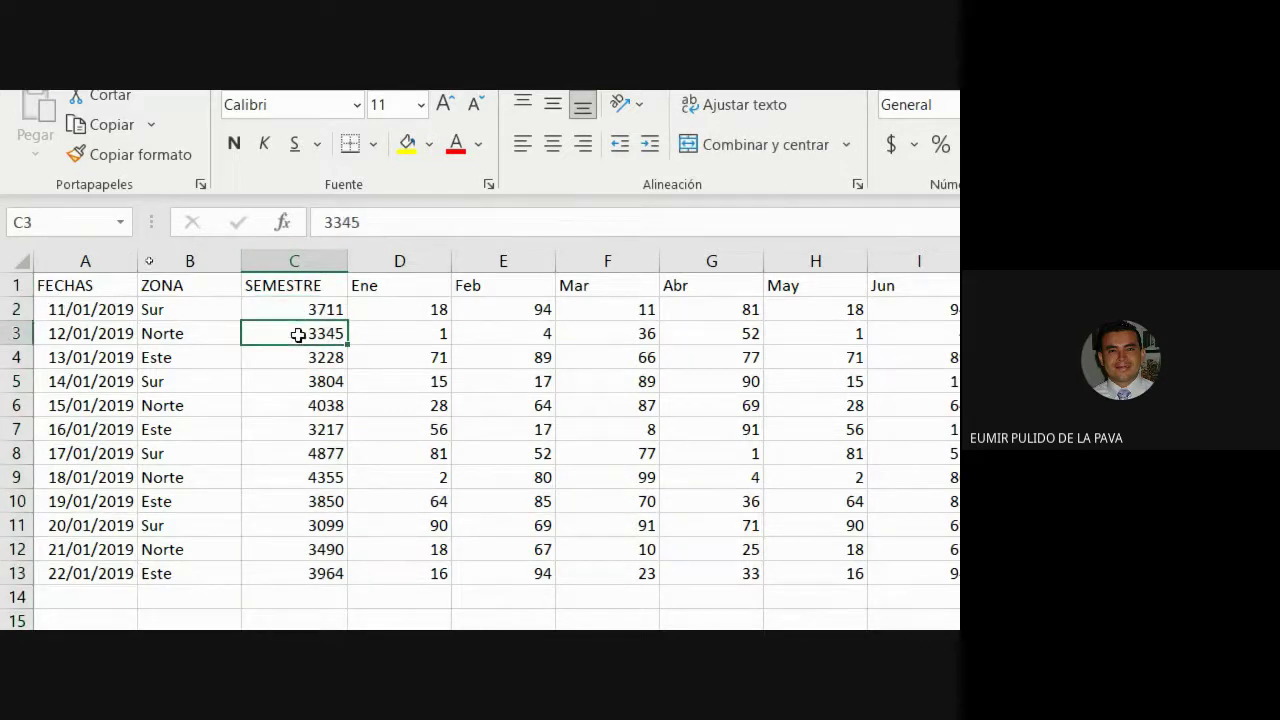
{"action": "left_click", "coordinate": [303, 256]}
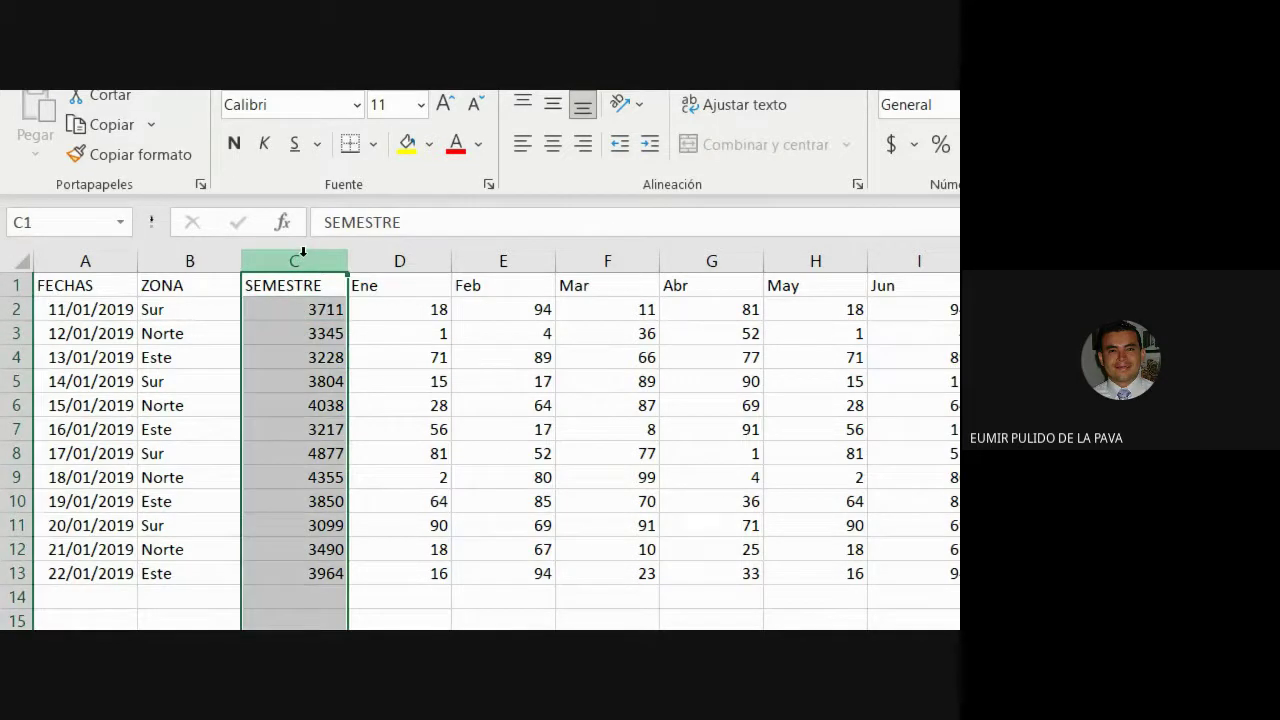
{"action": "scroll", "coordinate": [880, 260], "scroll_direction": "right", "scroll_amount": 1}
{"action": "scroll", "coordinate": [880, 260], "scroll_direction": "right", "scroll_amount": 4}
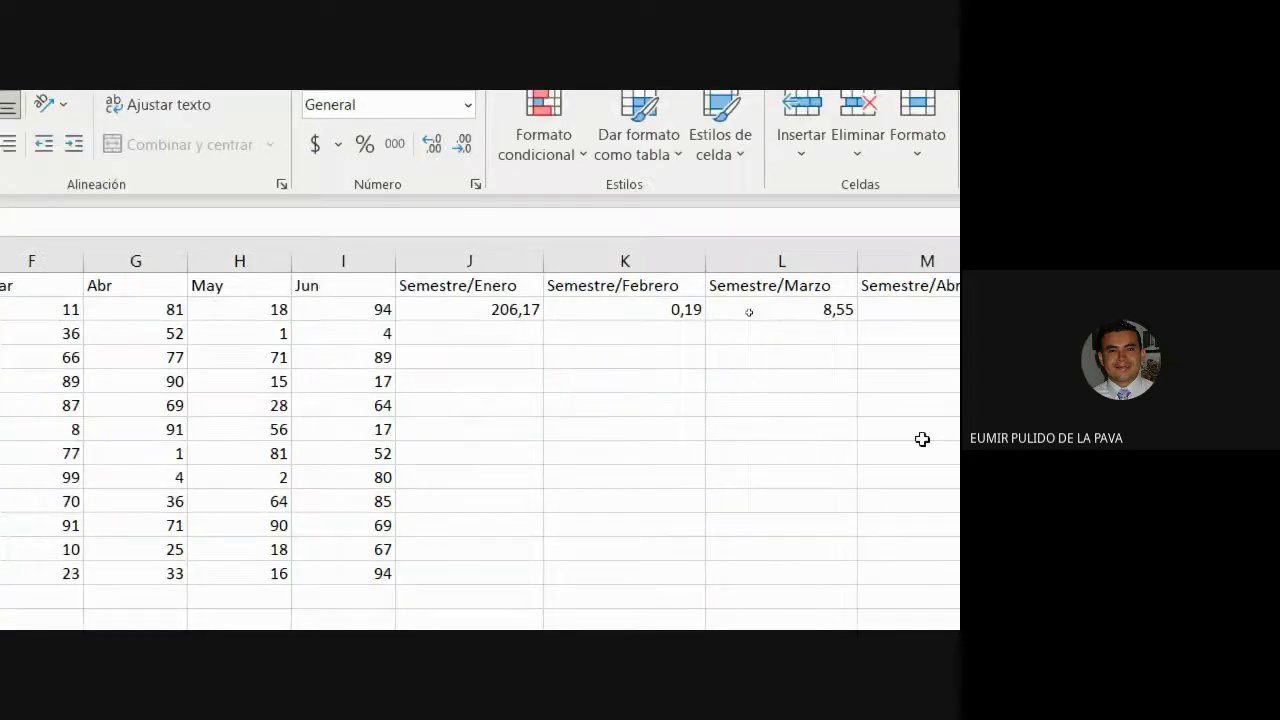
Open J2's Semestre/Enero formula for editing, briefly checking the Google Meet call before returning to Excel.
{"action": "double_click", "coordinate": [477, 309]}
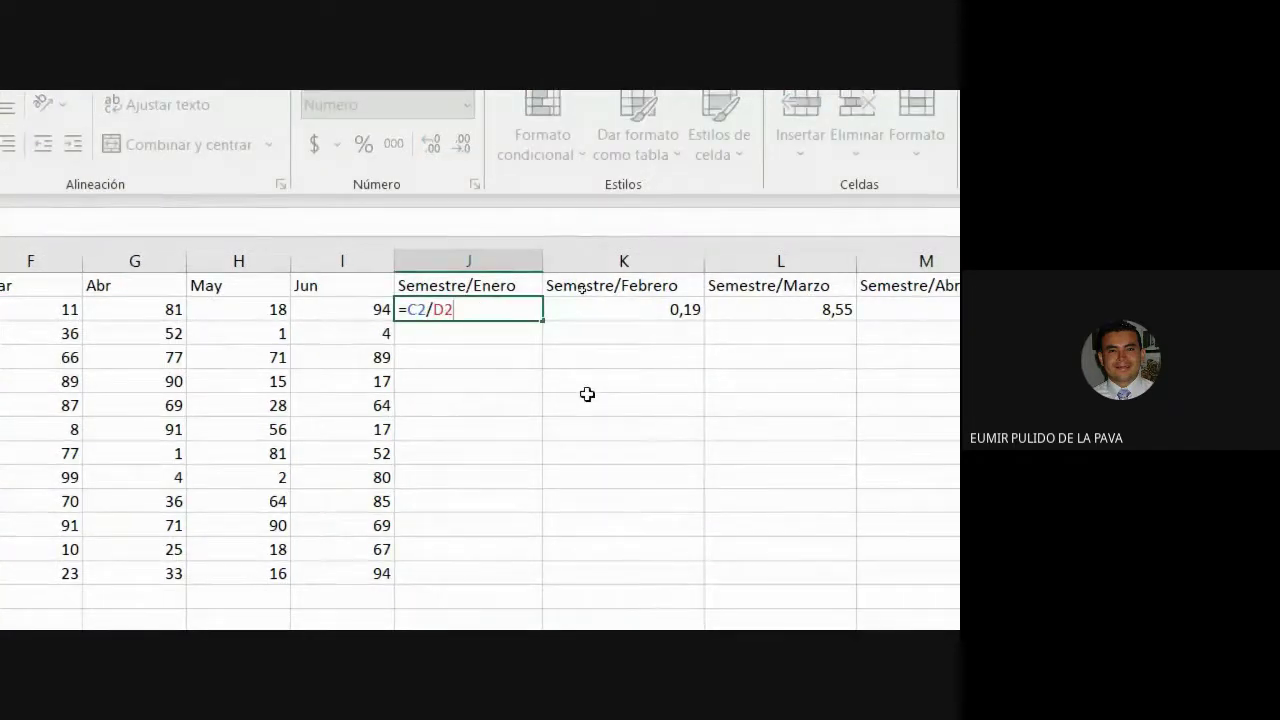
{"action": "scroll", "coordinate": [622, 107], "scroll_direction": "down", "scroll_amount": 5}
{"action": "scroll", "coordinate": [622, 107], "scroll_direction": "up", "scroll_amount": 4}
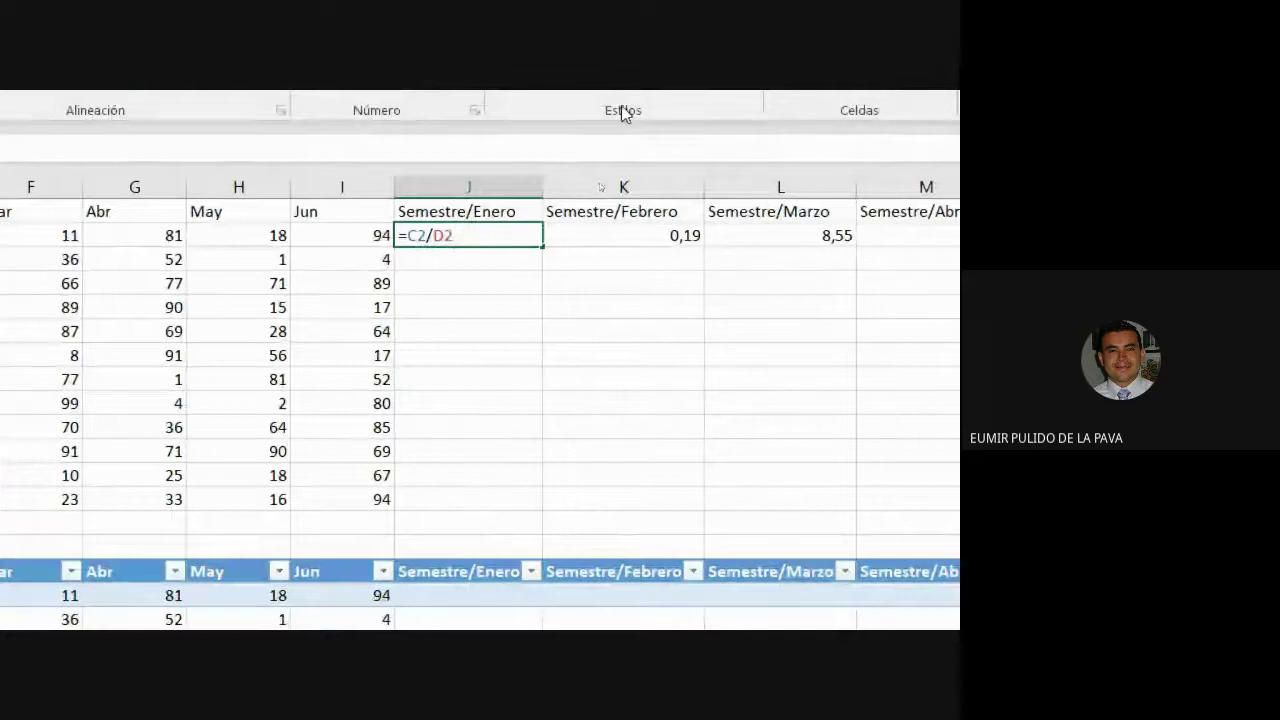
{"action": "scroll", "coordinate": [621, 110], "scroll_direction": "down", "scroll_amount": 5}
{"action": "mouse_move", "coordinate": [432, 605]}
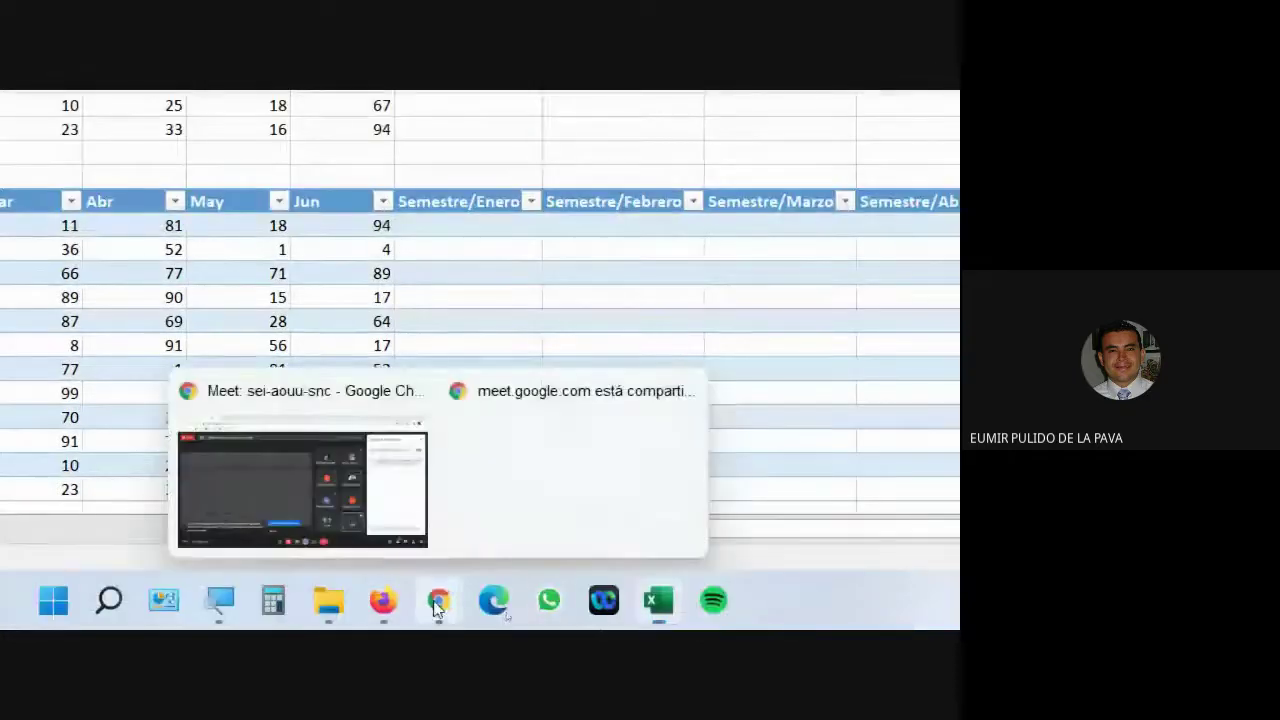
{"action": "left_click", "coordinate": [403, 514]}
{"action": "scroll", "coordinate": [770, 560], "scroll_direction": "down", "scroll_amount": 3}
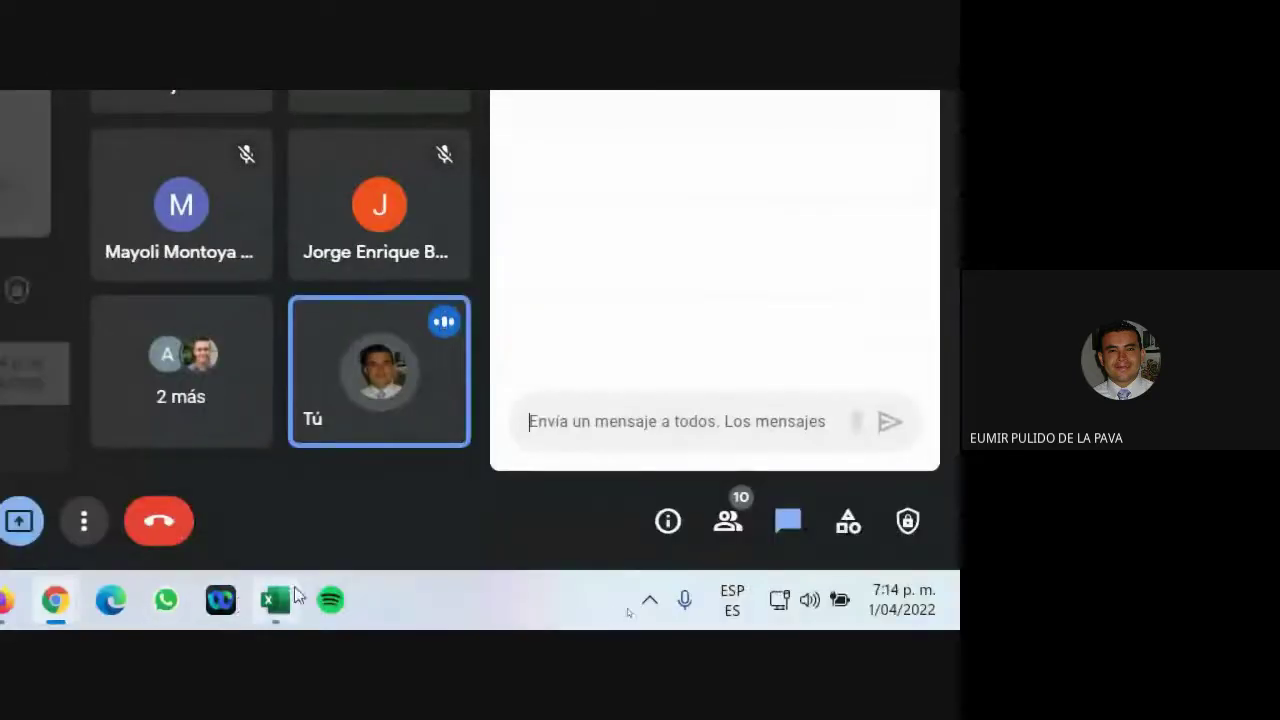
{"action": "left_click", "coordinate": [277, 603]}
{"action": "scroll", "coordinate": [127, 110], "scroll_direction": "up", "scroll_amount": 5}
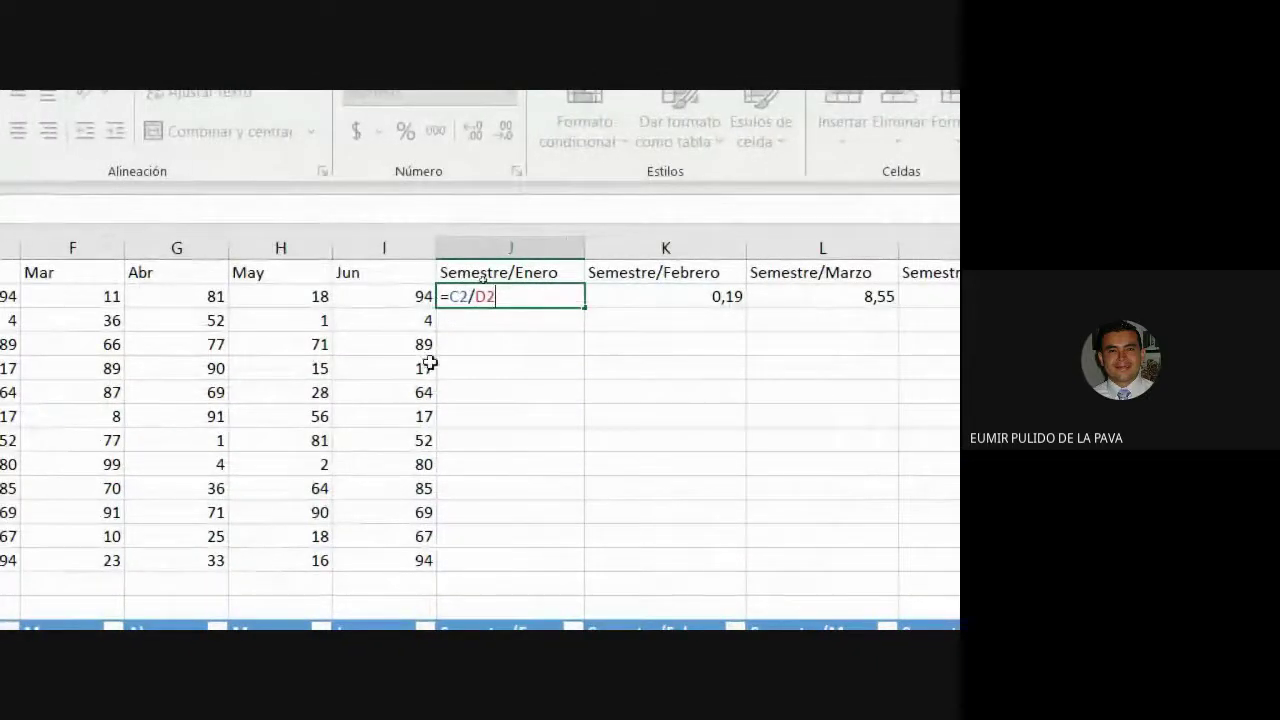
Lock the column of the C2 reference so J2 reads =$C2/D2.
{"action": "left_click", "coordinate": [460, 296]}
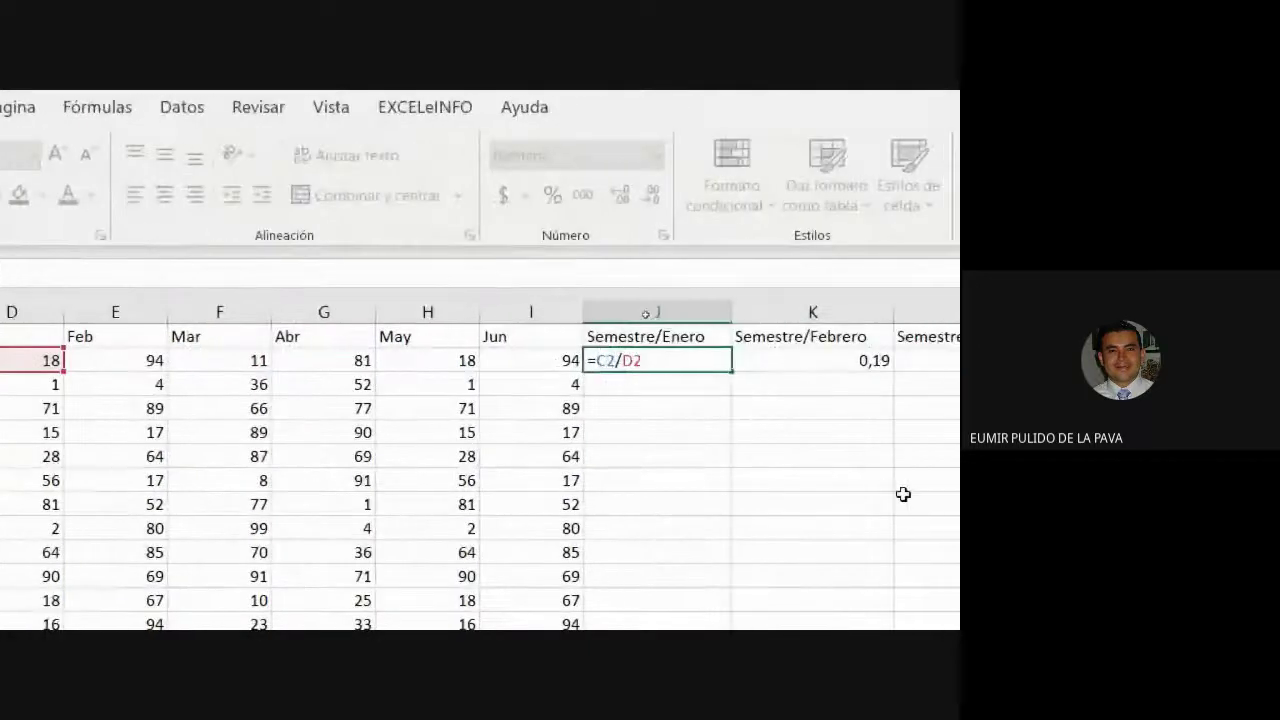
{"action": "key", "text": "F4"}
{"action": "key", "text": "F4"}
{"action": "key", "text": "F4"}
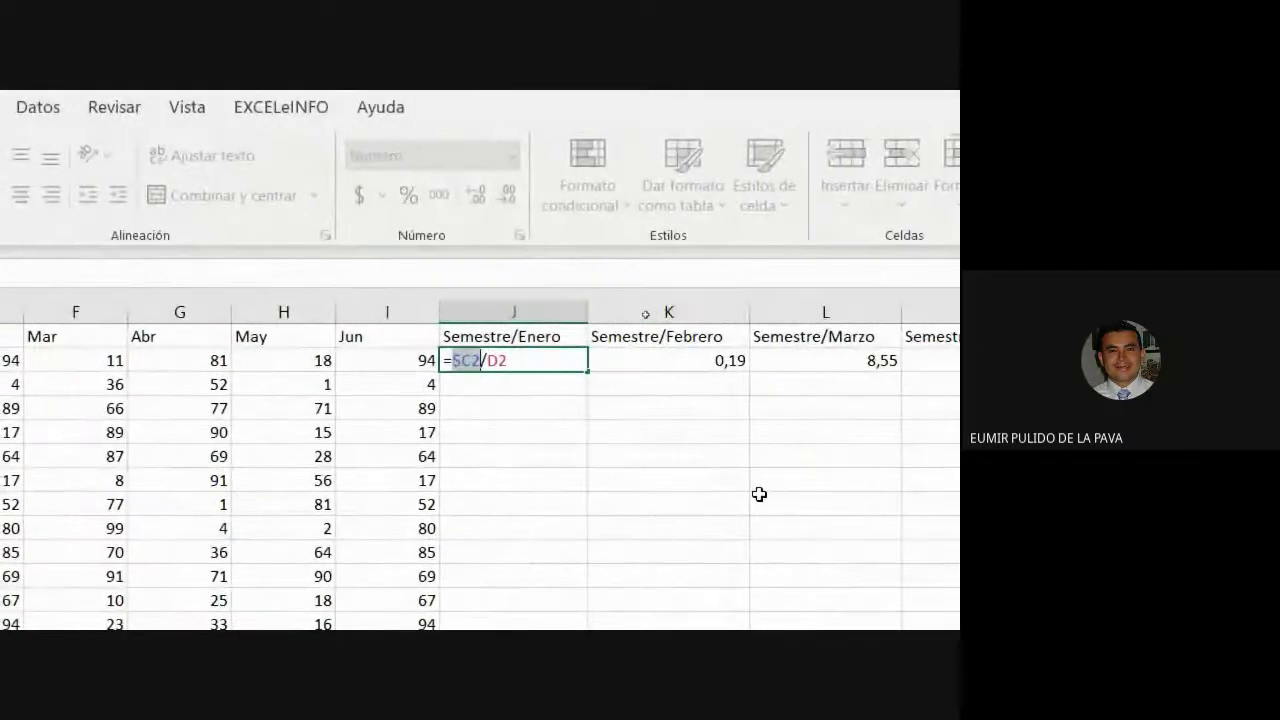
{"action": "left_click", "coordinate": [552, 360]}
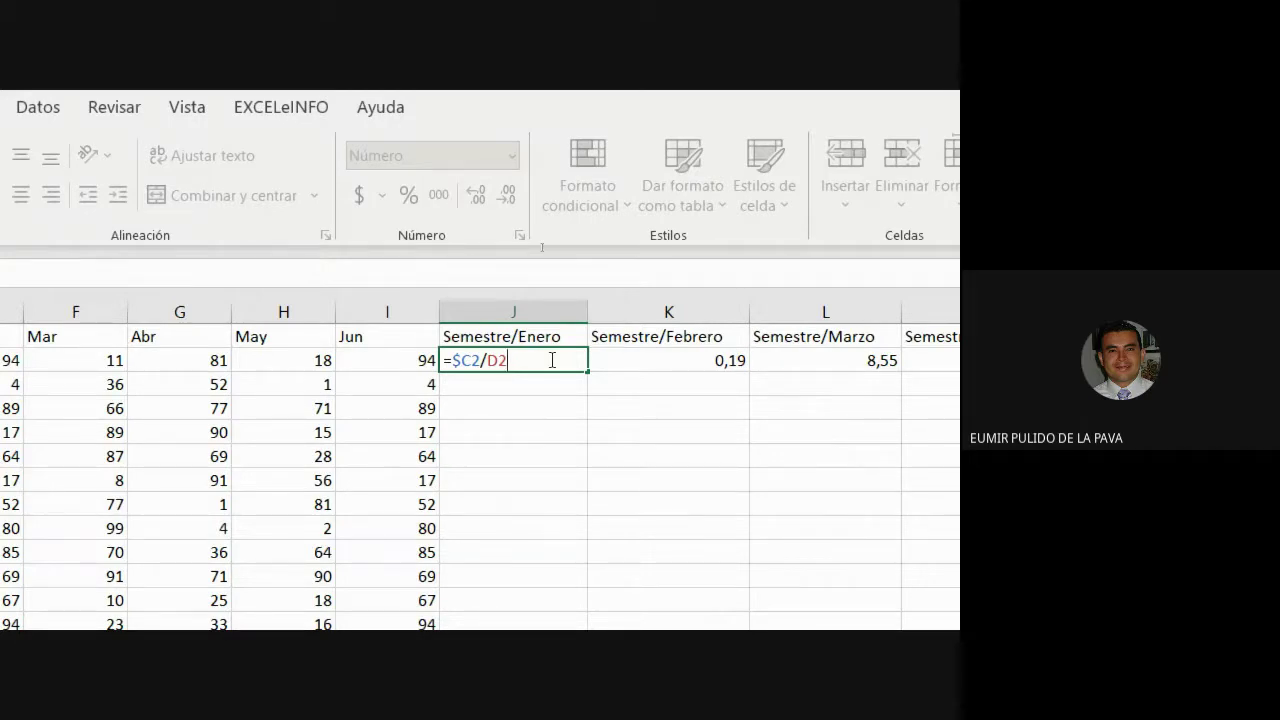
{"action": "key", "text": "Return"}
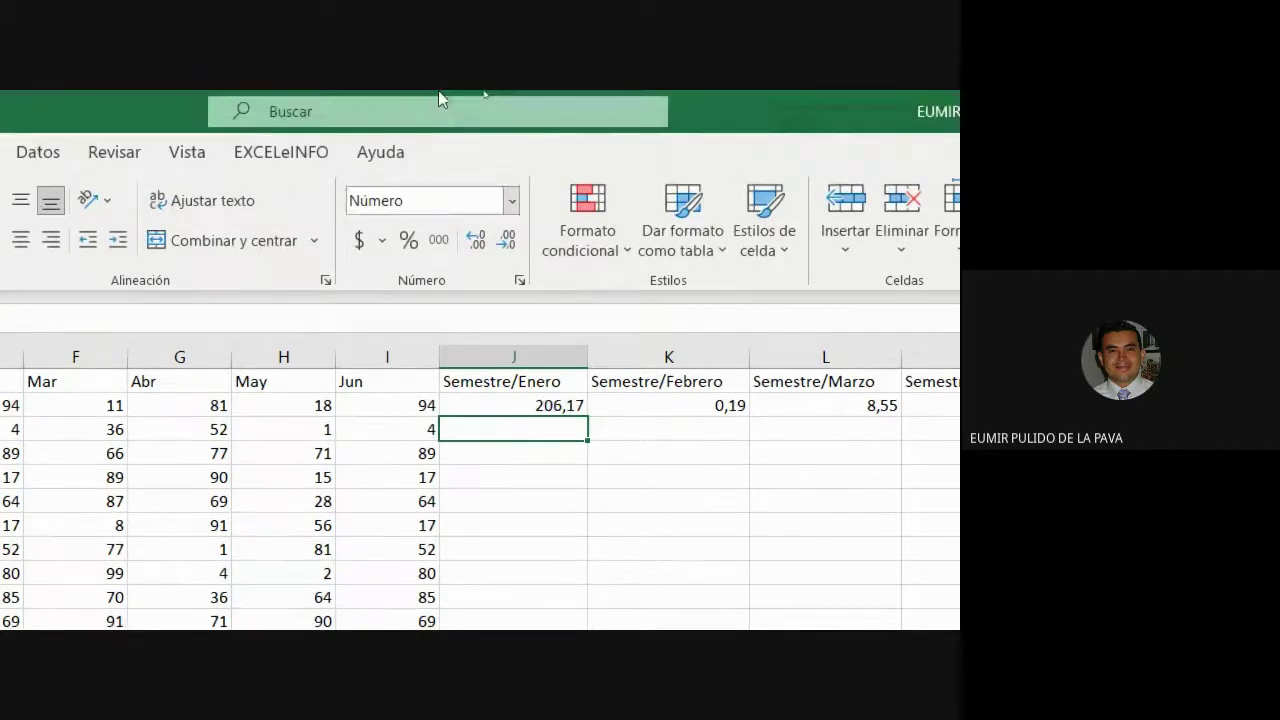
Fill J2's ratio formula across to O2 and down through row 13, checking K2's formula.
{"action": "left_click_drag", "start_coordinate": [441, 404], "coordinate": [1242, 420]}
{"action": "left_click_drag", "start_coordinate": [957, 420], "coordinate": [957, 420]}
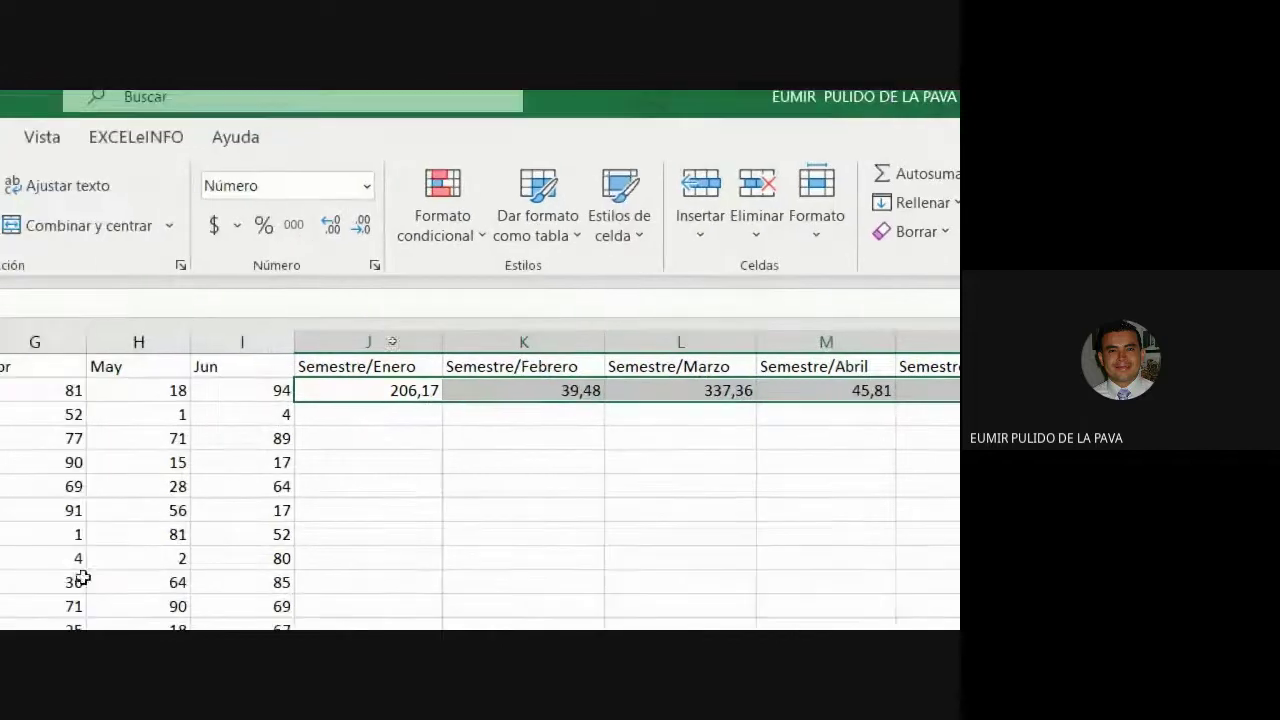
{"action": "double_click", "coordinate": [548, 388]}
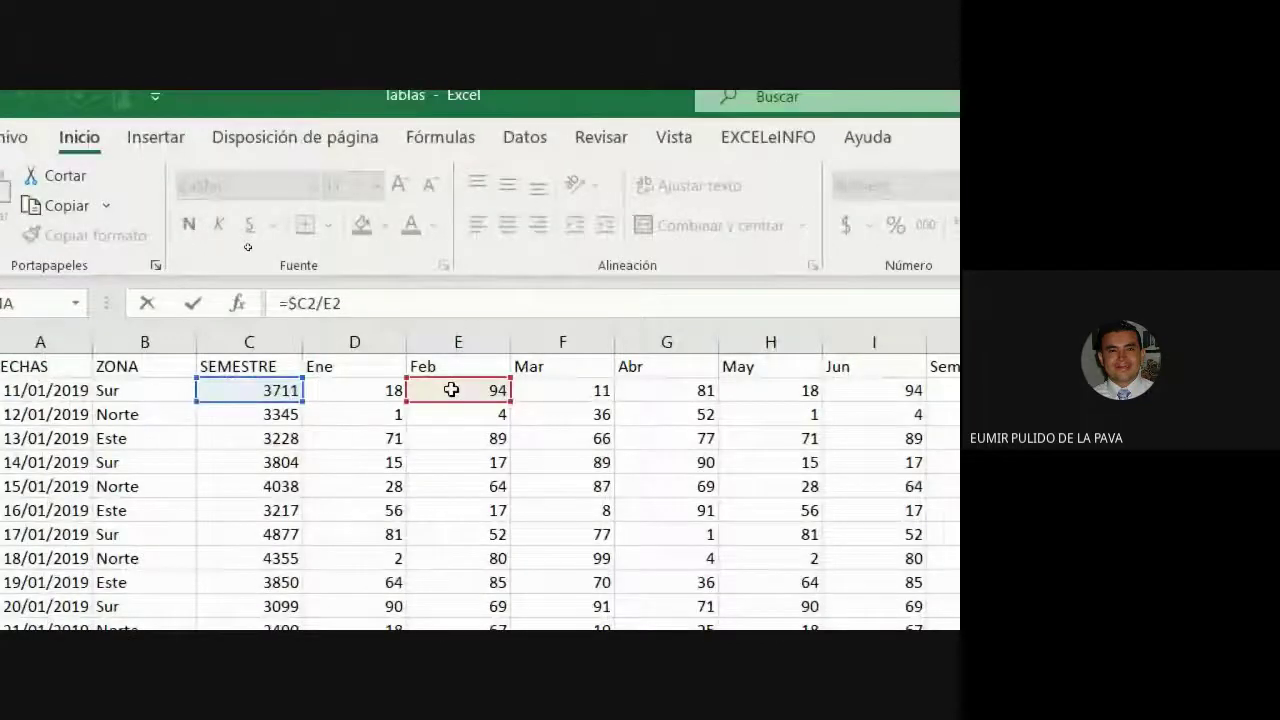
{"action": "key", "text": "ctrl+Return"}
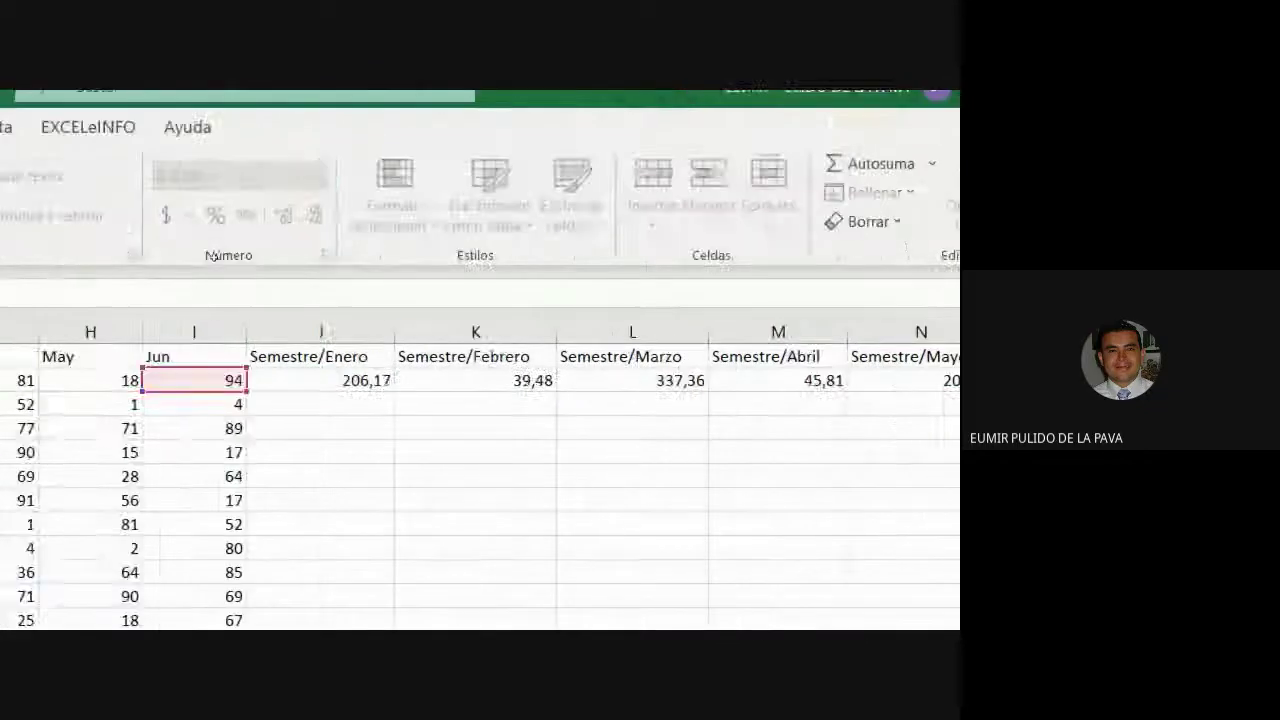
{"action": "key", "text": "ctrl+Return"}
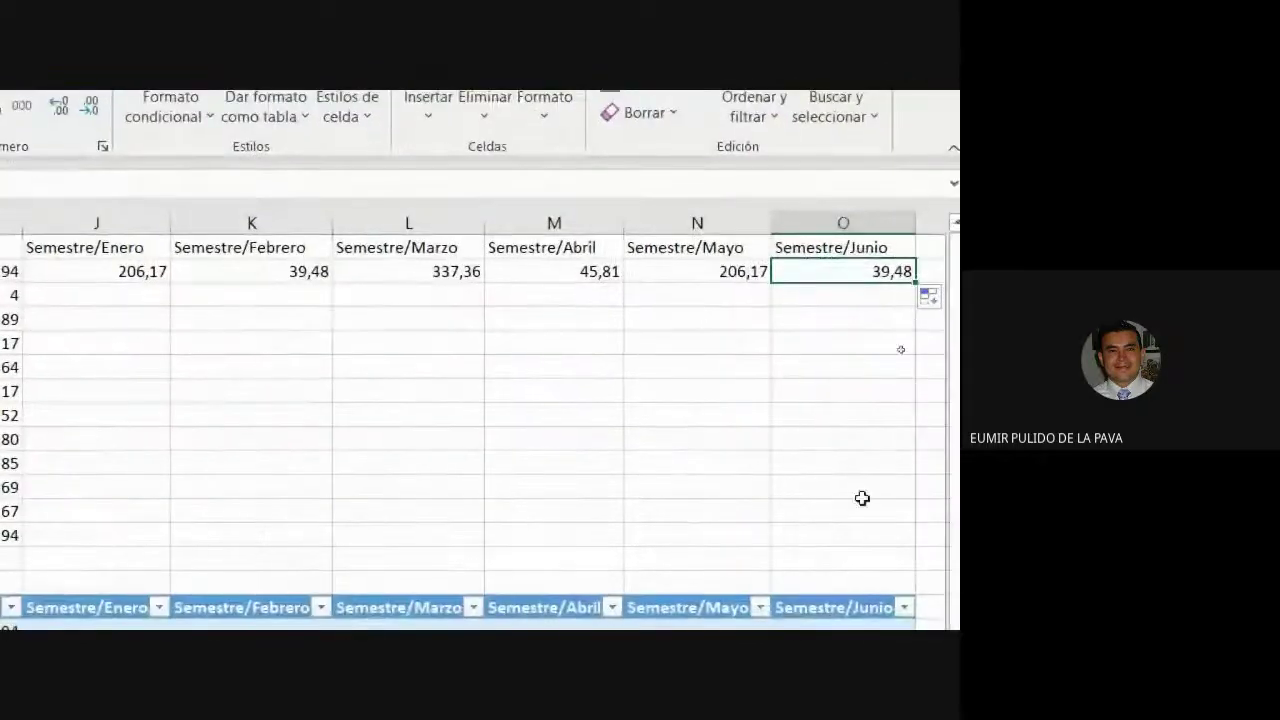
{"action": "left_click_drag", "start_coordinate": [128, 268], "coordinate": [916, 548]}
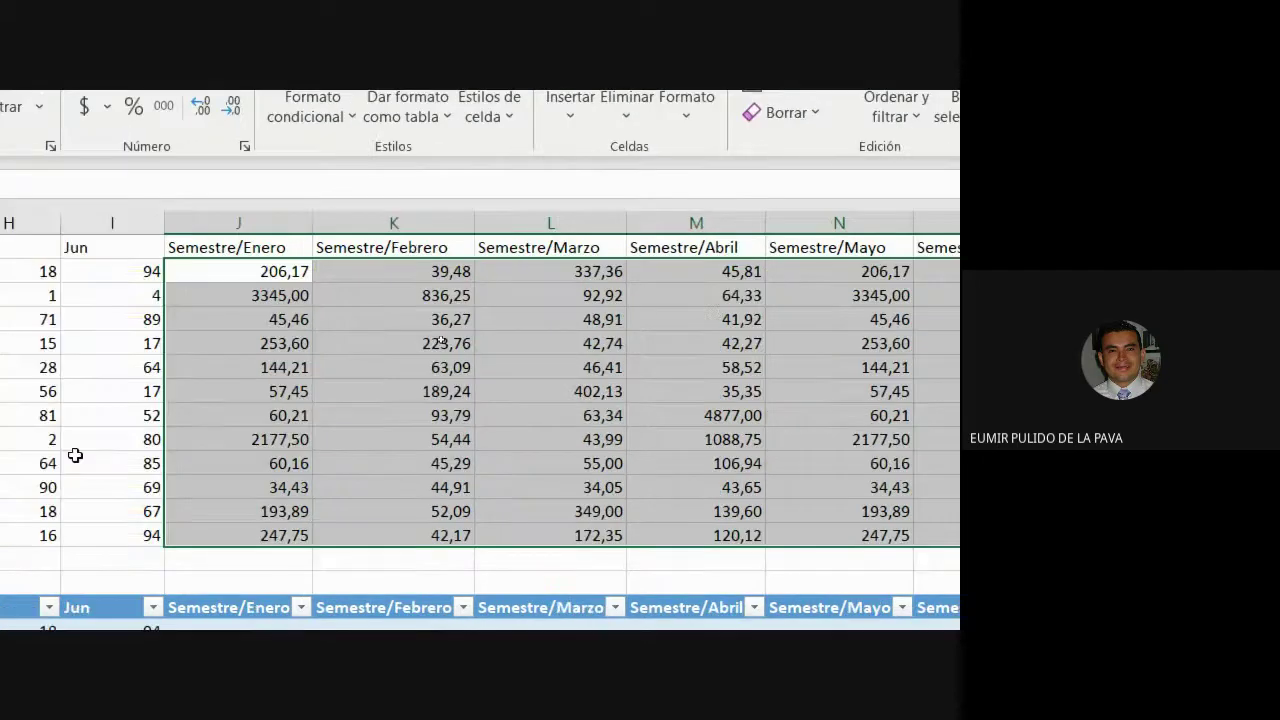
{"action": "left_click", "coordinate": [317, 272]}
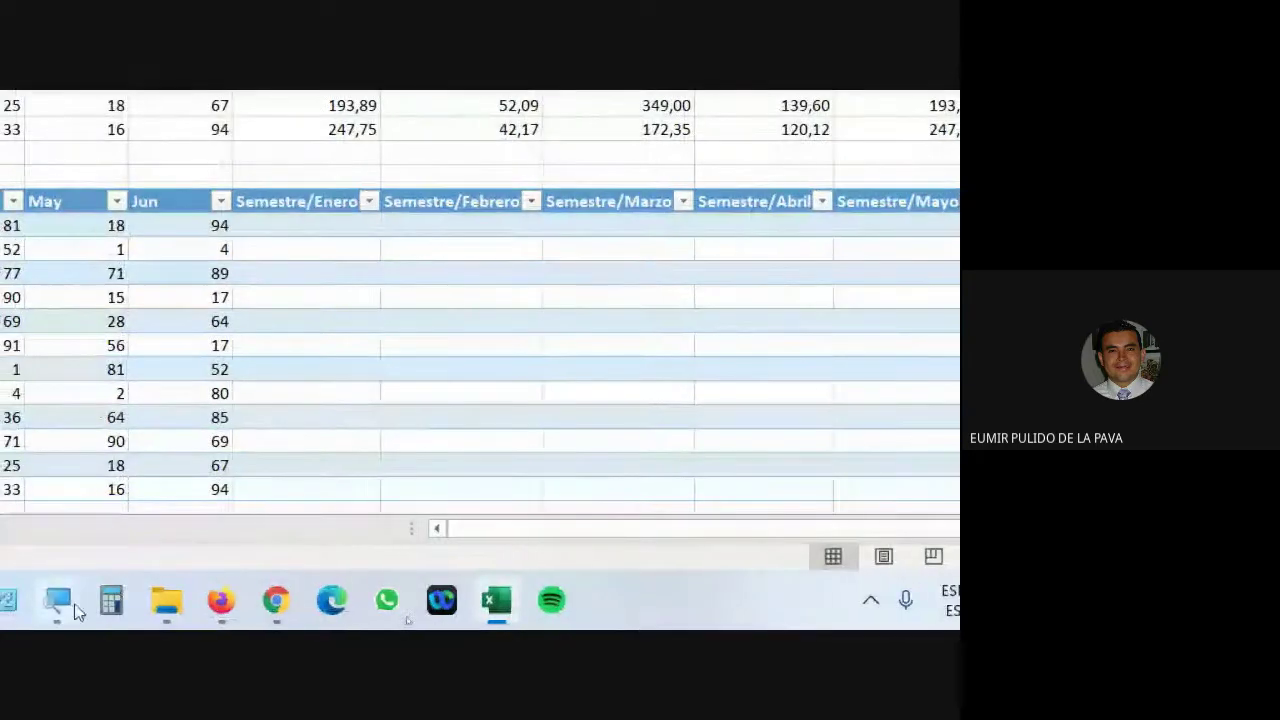
{"action": "left_click", "coordinate": [687, 537]}
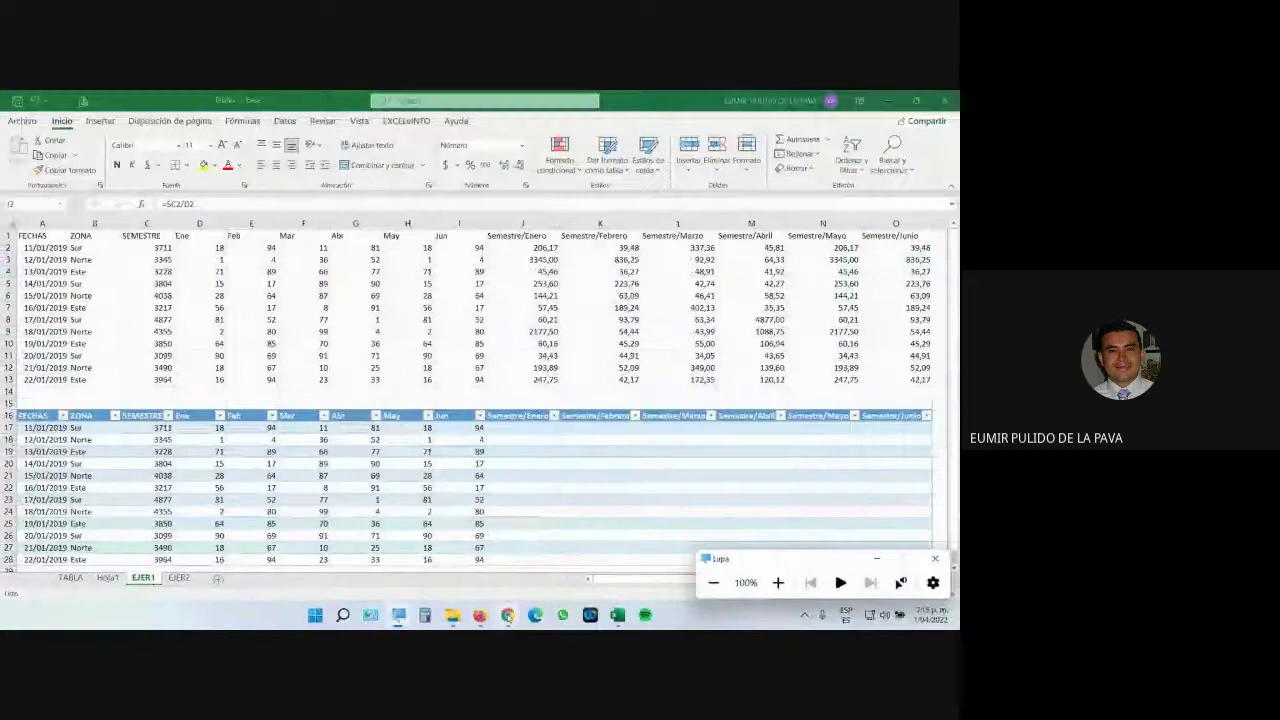
{"action": "mouse_move", "coordinate": [507, 614]}
{"action": "left_click", "coordinate": [485, 511]}
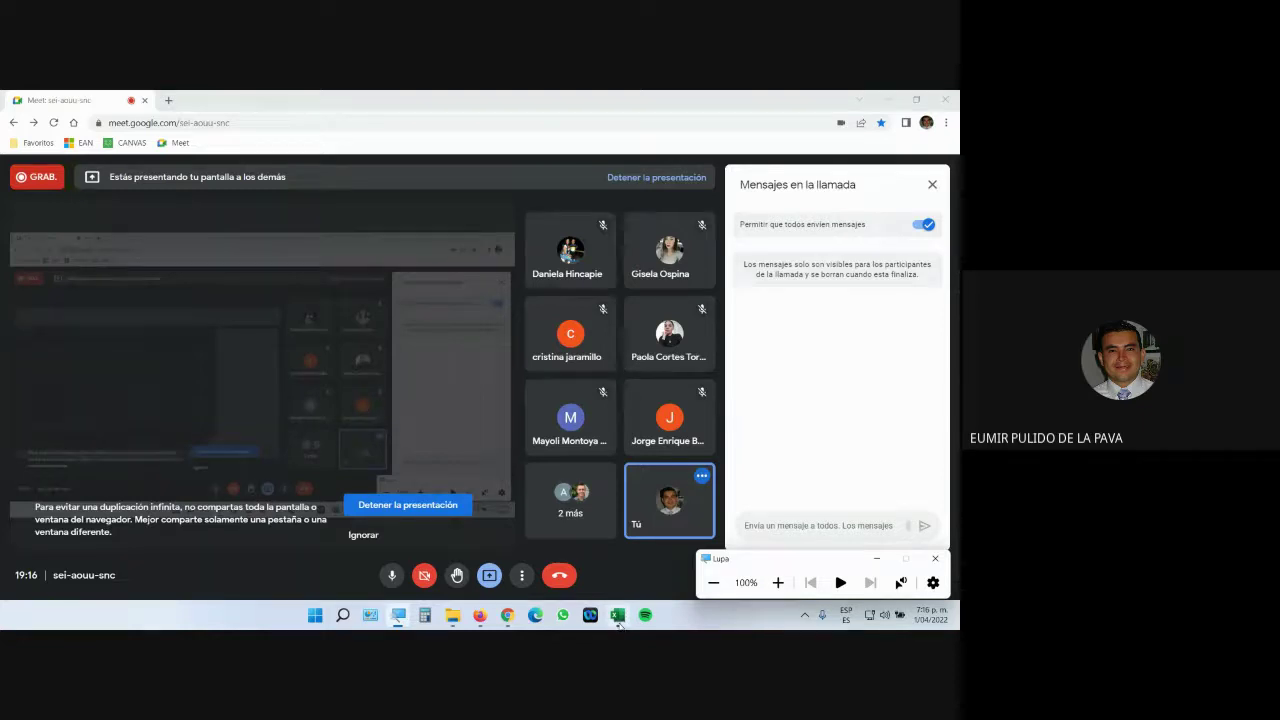
{"action": "left_click", "coordinate": [618, 614]}
{"action": "left_click", "coordinate": [779, 584]}
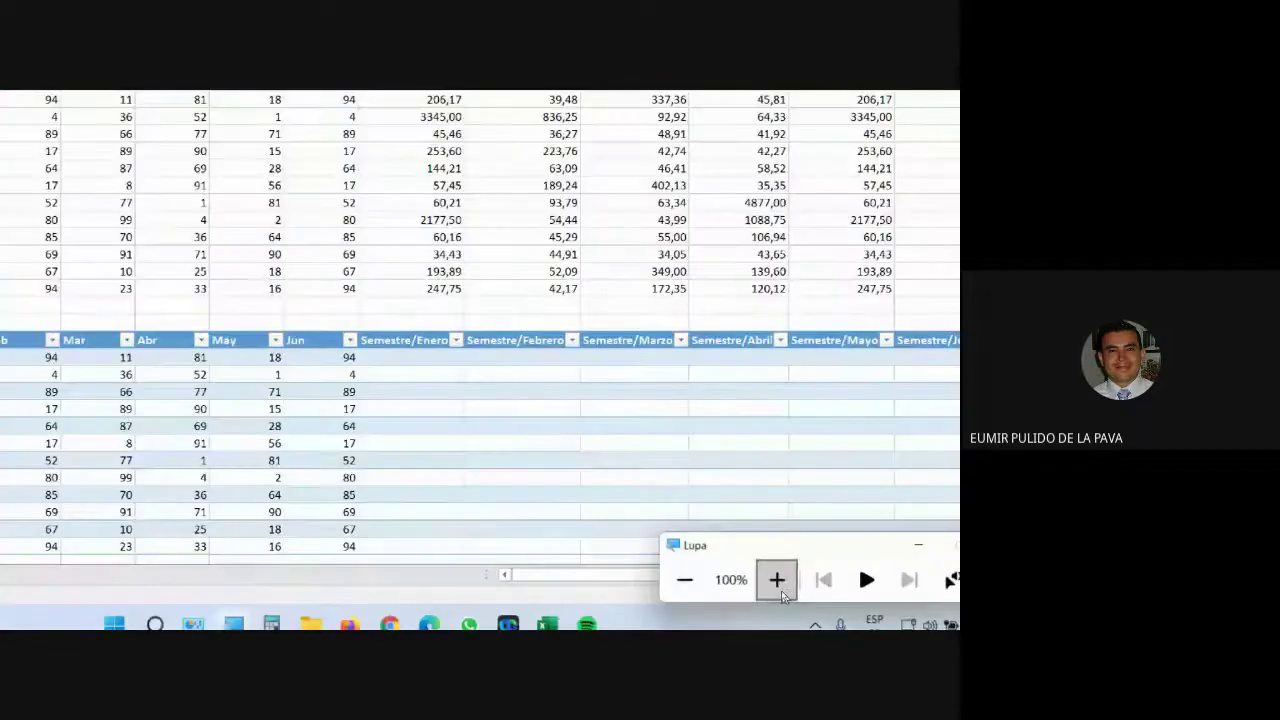
Make J2's SEMESTRE reference fully absolute so the formula reads =$C$2/D2.
{"action": "double_click", "coordinate": [267, 247]}
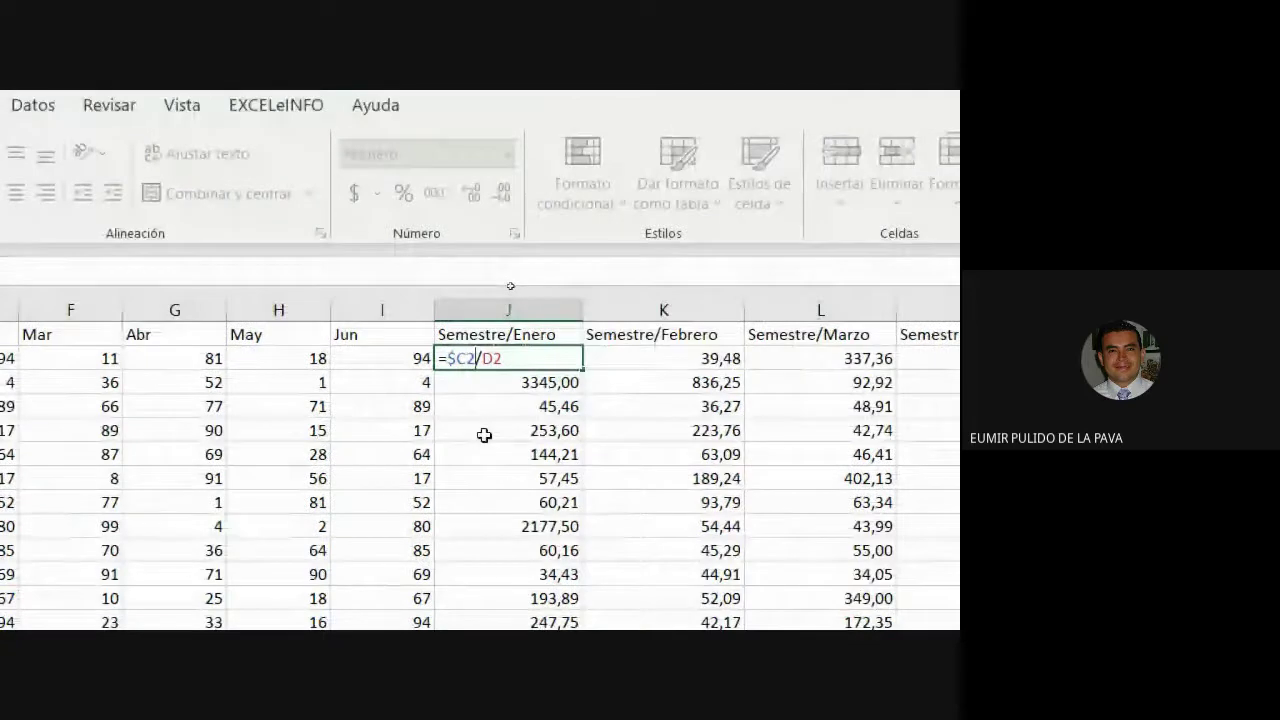
{"action": "left_click", "coordinate": [483, 435]}
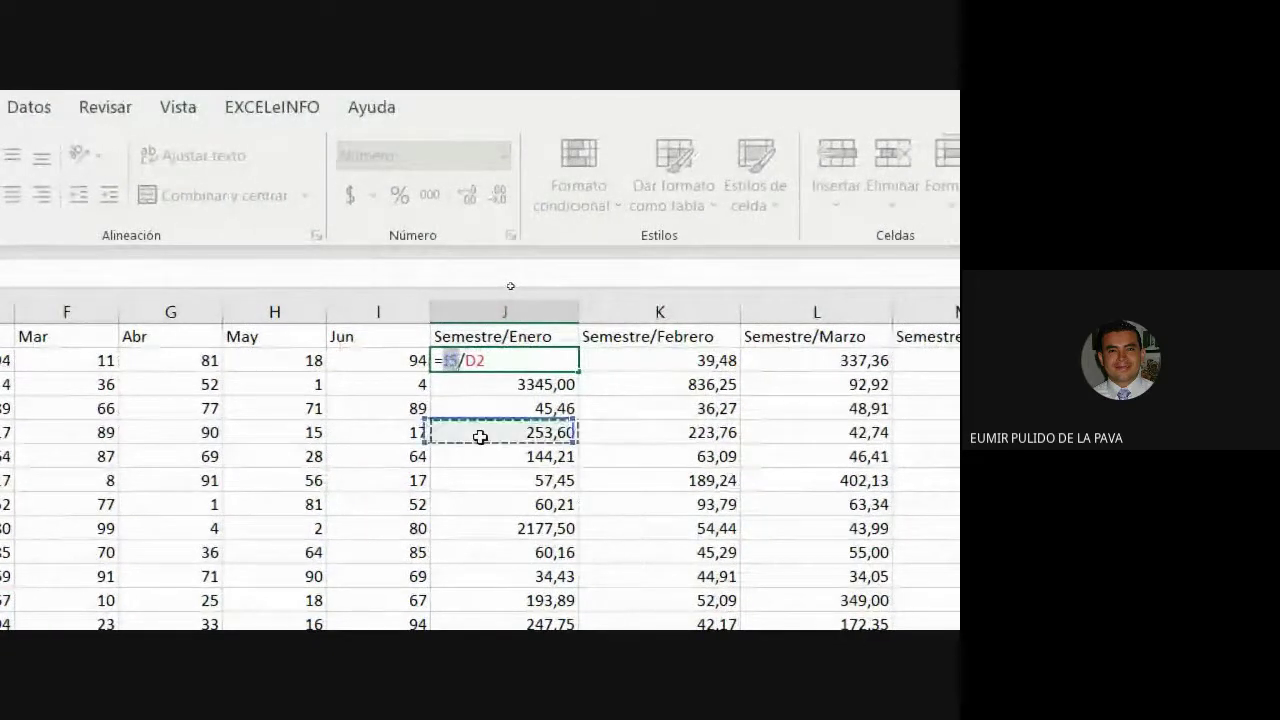
{"action": "key", "text": "Escape"}
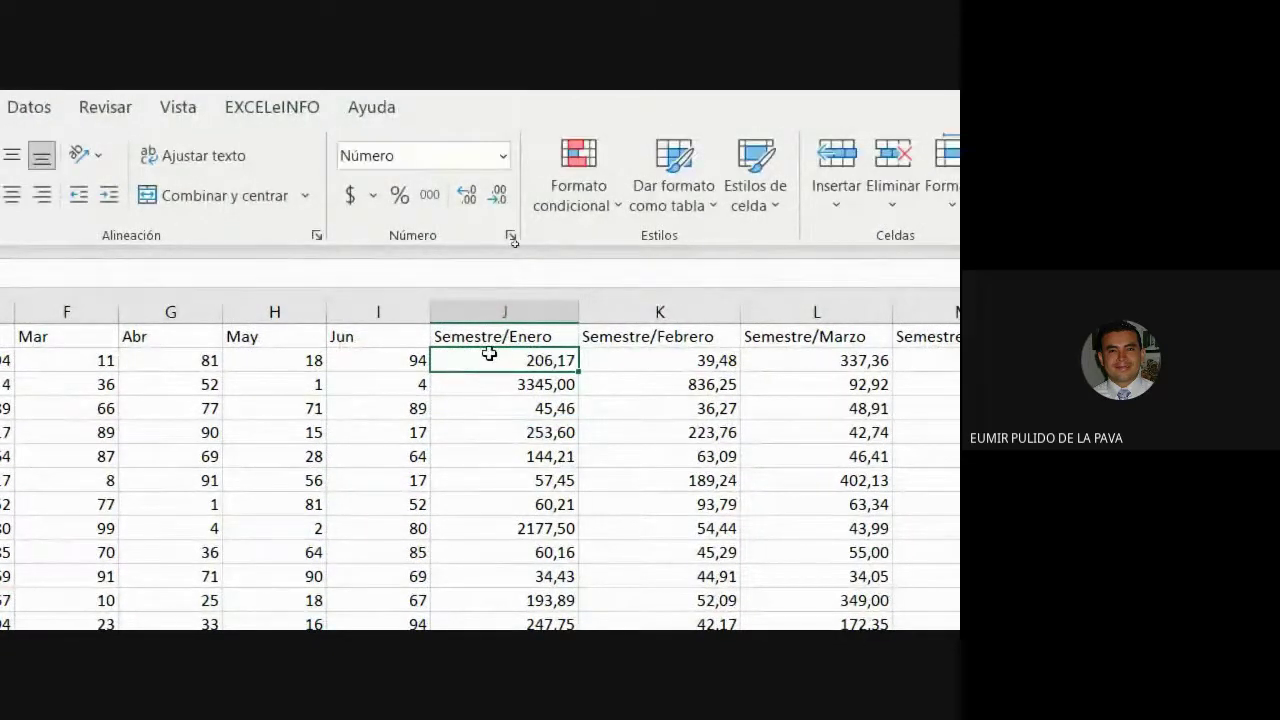
{"action": "double_click", "coordinate": [471, 360]}
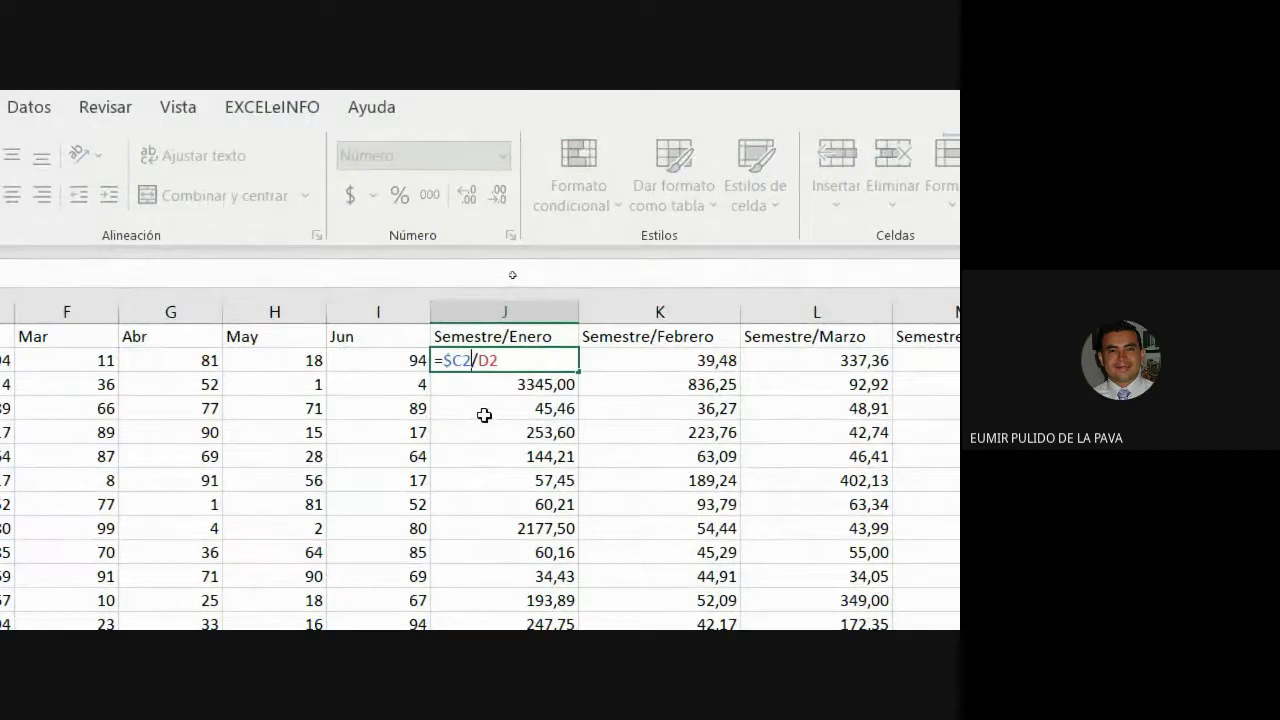
{"action": "key", "text": "F4"}
{"action": "key", "text": "F4"}
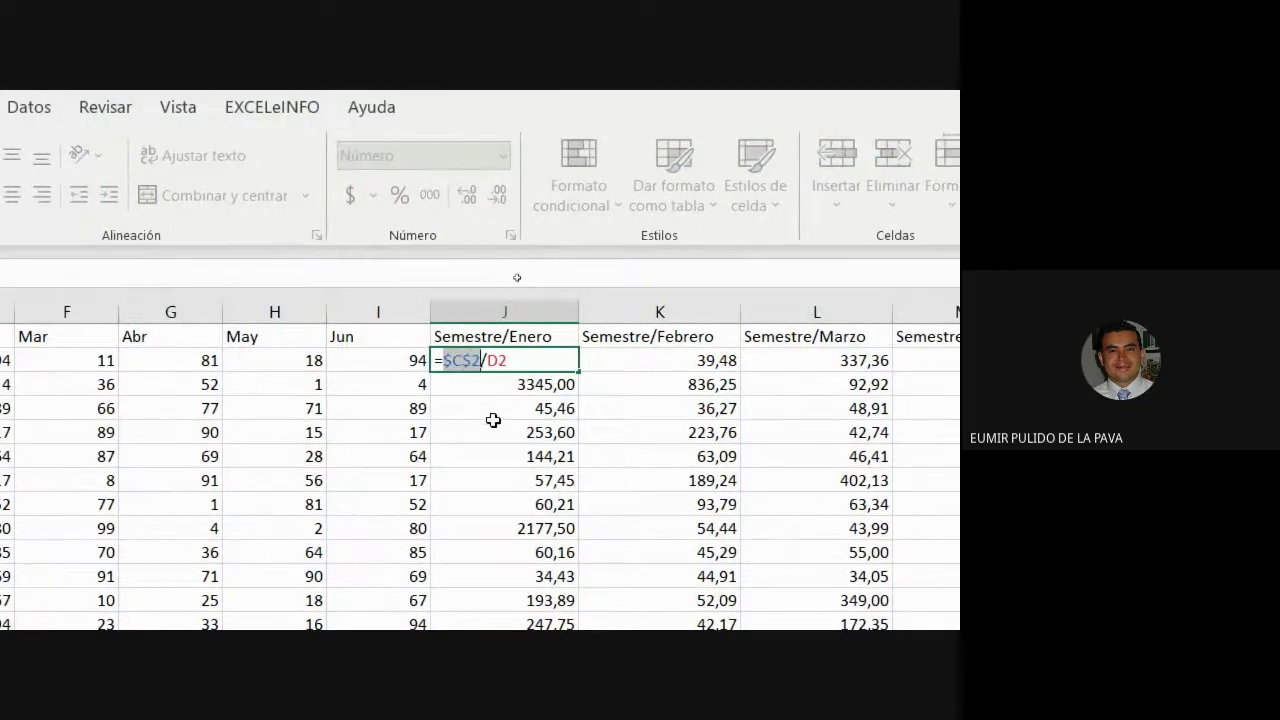
{"action": "key", "text": "Return"}
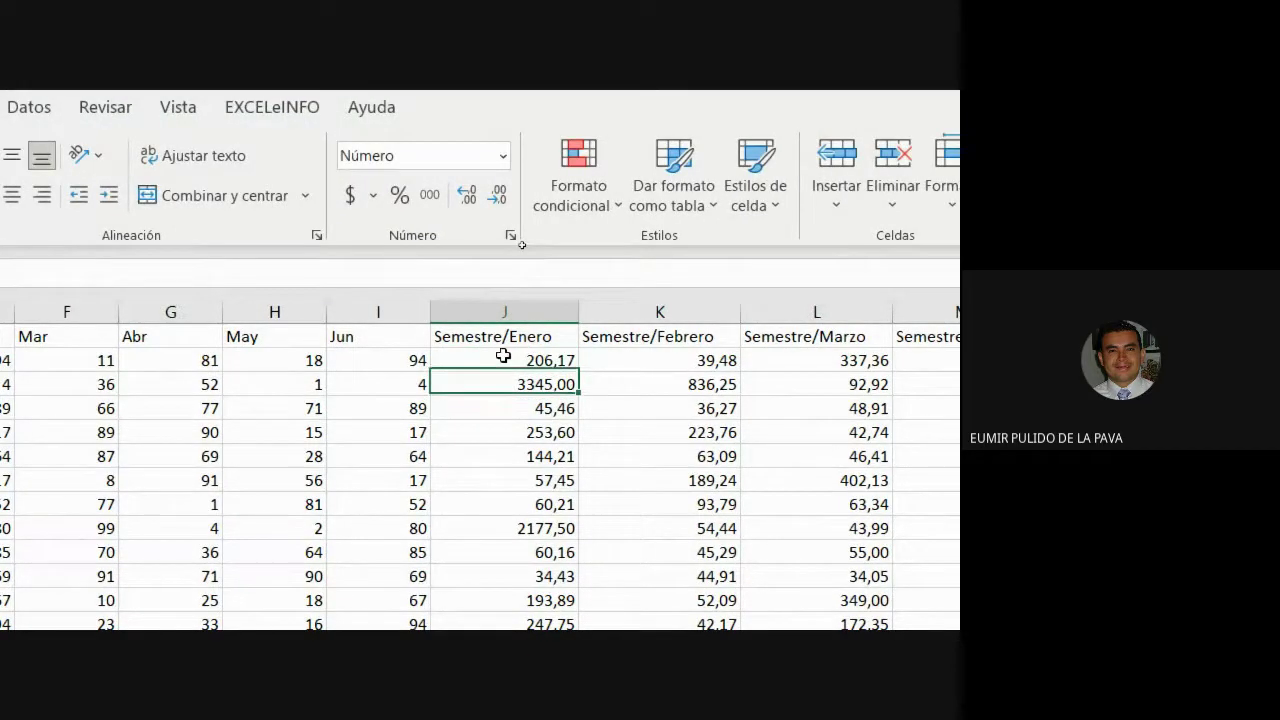
Recheck J2's =$C$2/D2 formula and copy it through the Semestre/month ratio columns.
{"action": "double_click", "coordinate": [503, 357]}
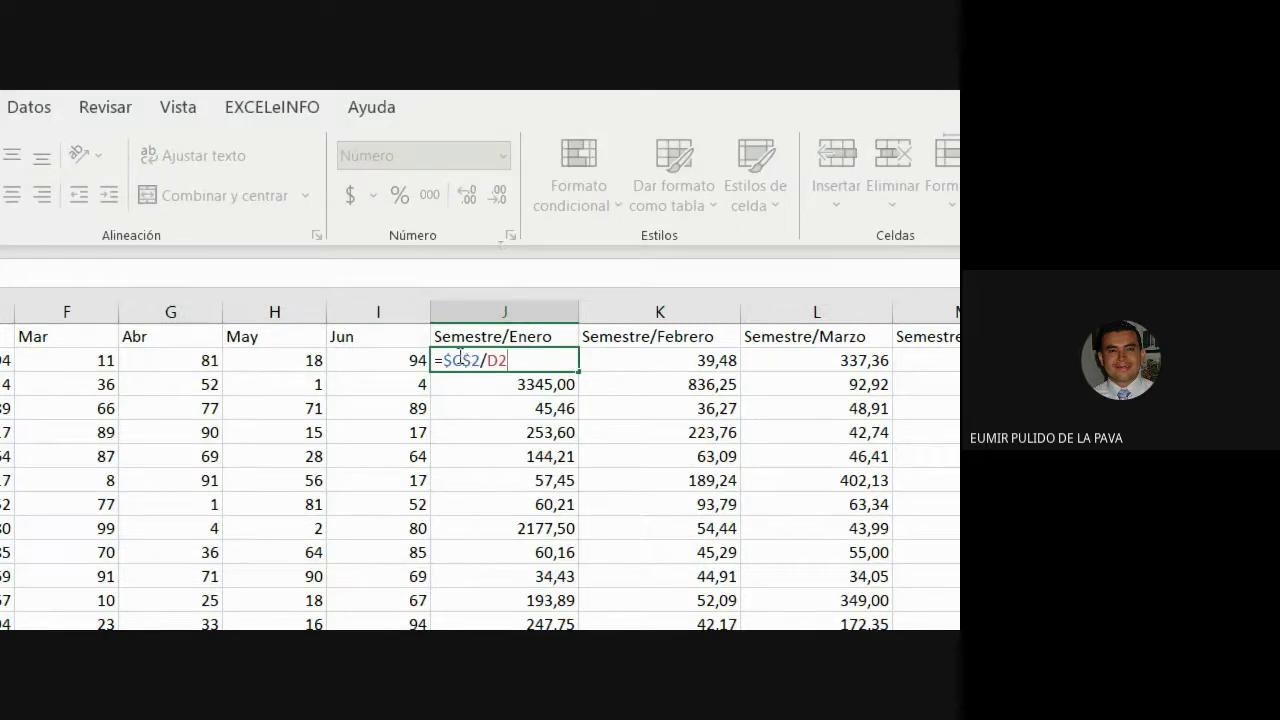
{"action": "left_click_drag", "start_coordinate": [460, 357], "coordinate": [482, 360]}
{"action": "key", "text": "Escape"}
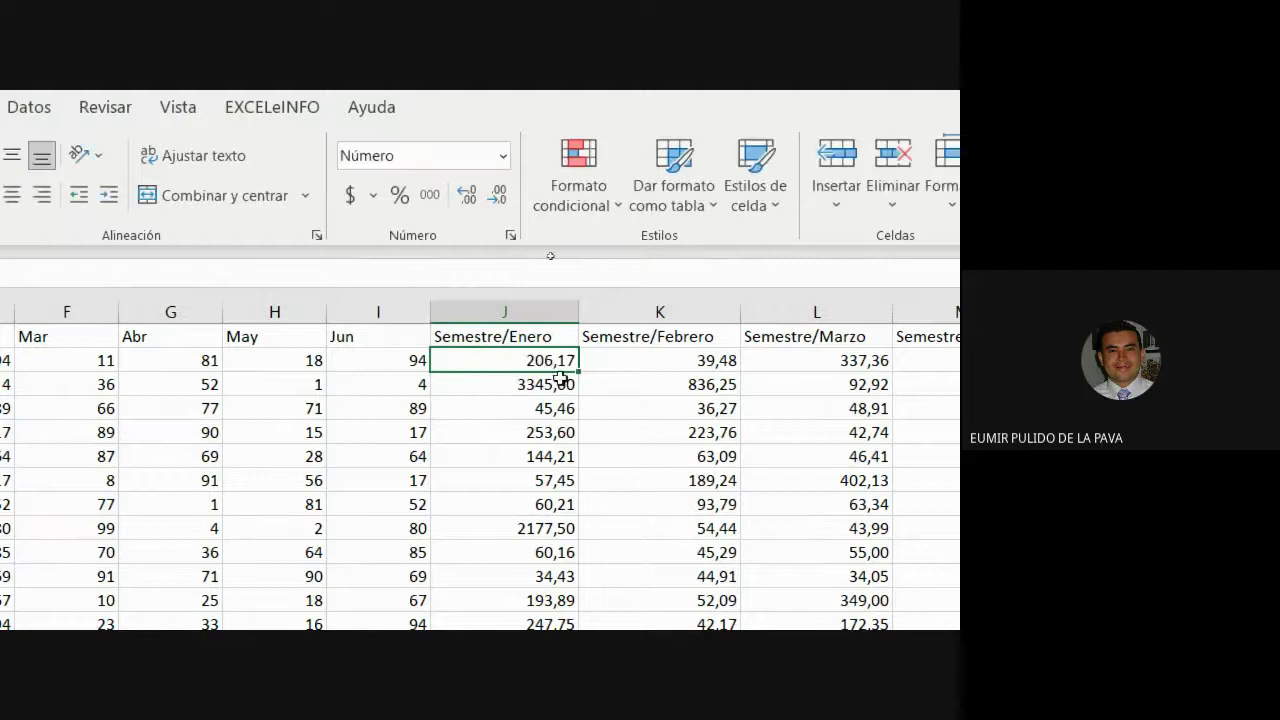
{"action": "mouse_move", "coordinate": [578, 372]}
{"action": "left_mouse_down"}
{"action": "mouse_move", "coordinate": [914, 362]}
{"action": "mouse_move", "coordinate": [567, 369]}
{"action": "mouse_move", "coordinate": [586, 430]}
{"action": "mouse_move", "coordinate": [584, 600]}
{"action": "mouse_move", "coordinate": [567, 449]}
{"action": "left_mouse_up"}
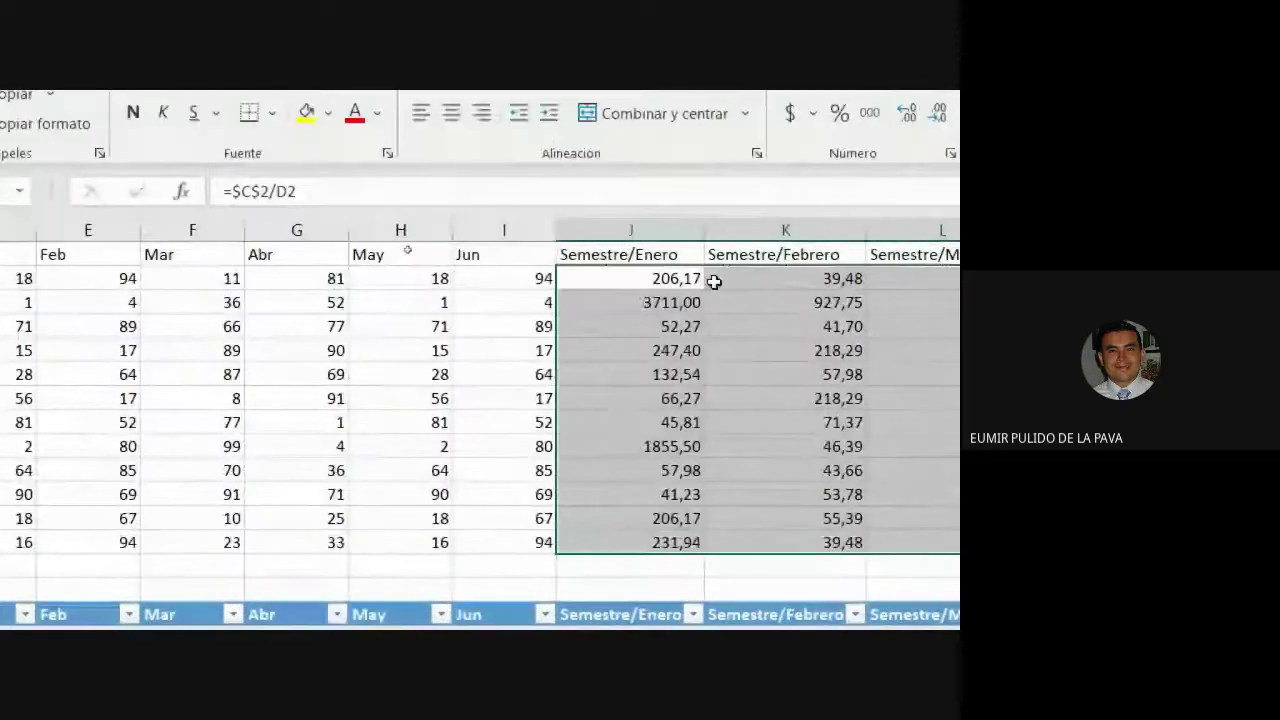
Check that the J9 and M13 ratios divide $C$2 by their month cells, then reopen J2.
{"action": "double_click", "coordinate": [668, 446]}
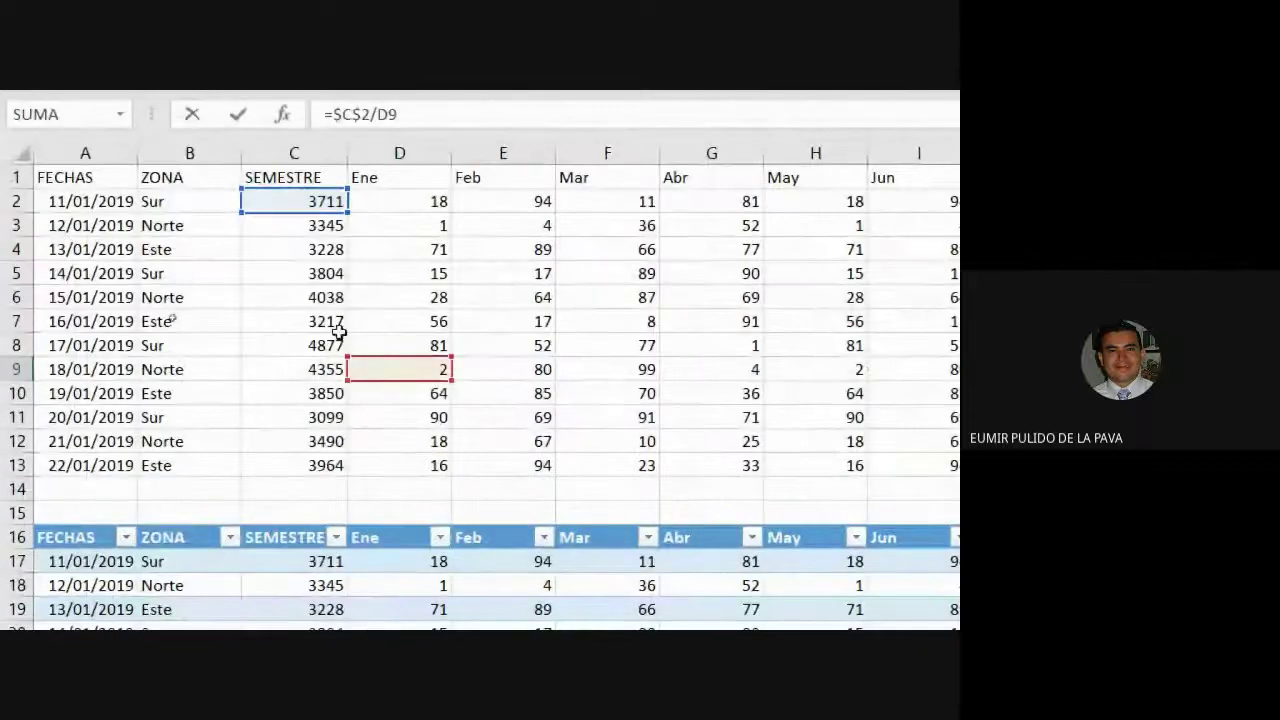
{"action": "key", "text": "ctrl+Return"}
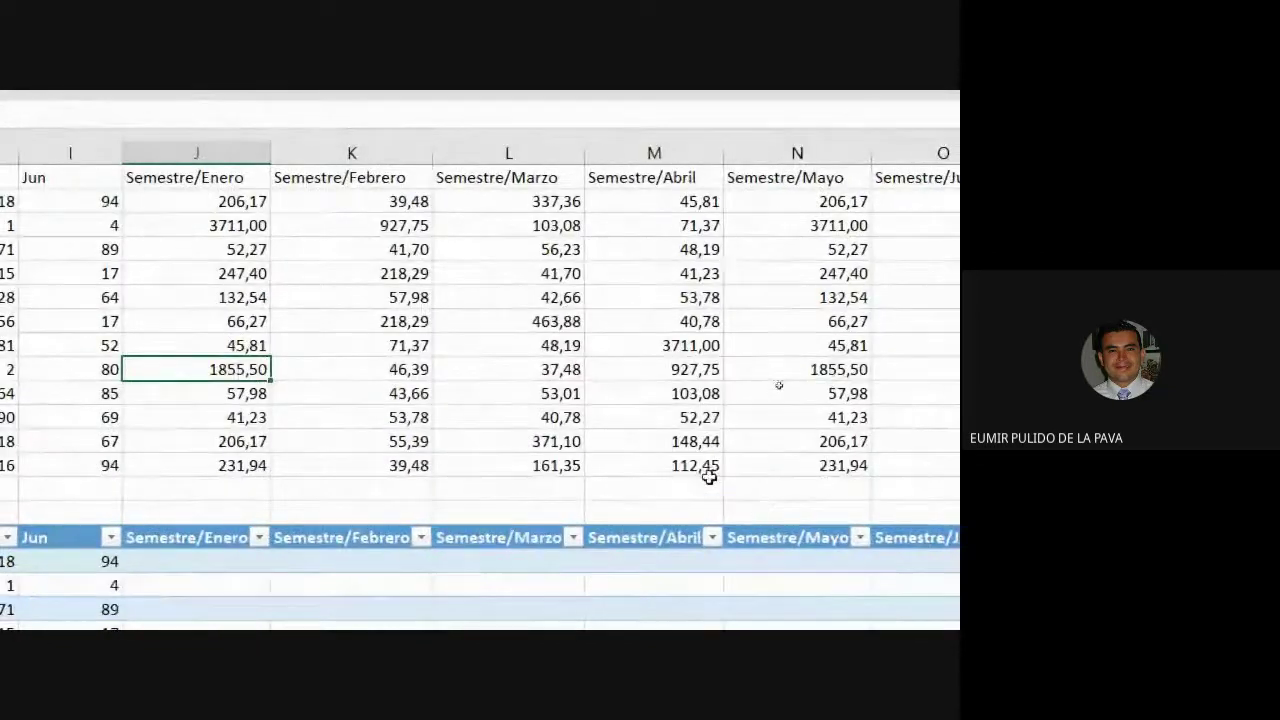
{"action": "left_click", "coordinate": [706, 466]}
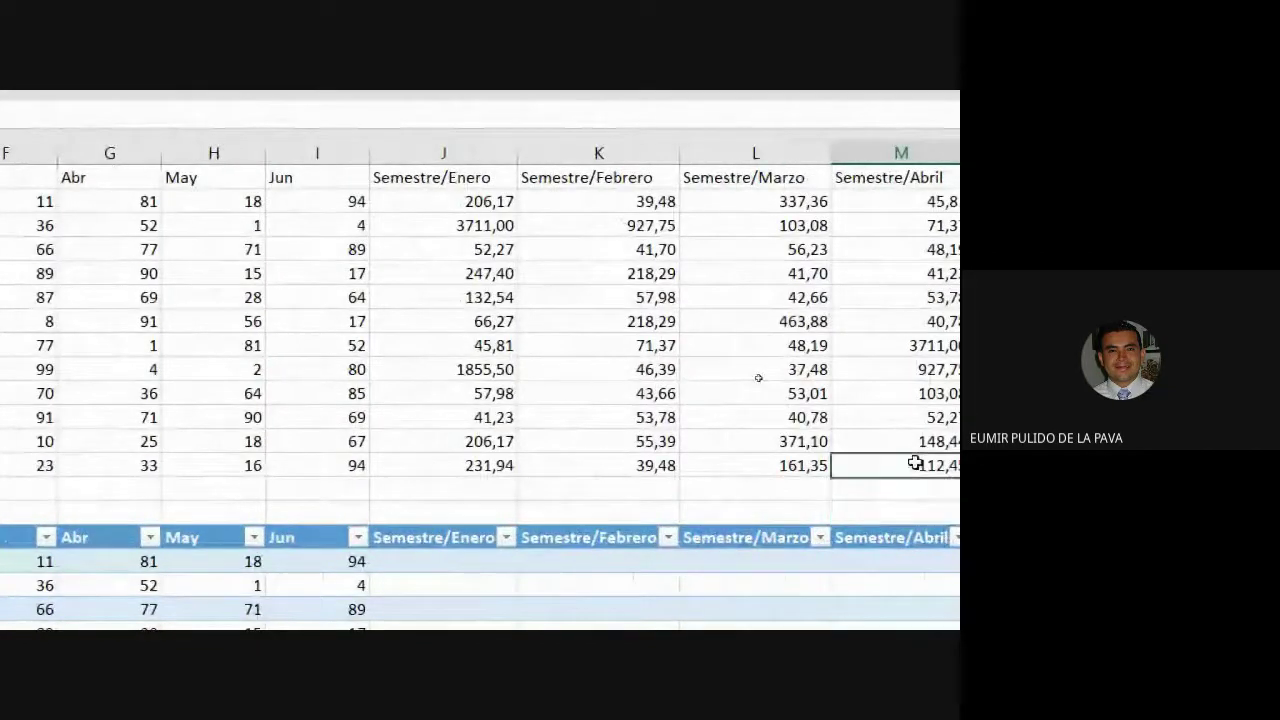
{"action": "double_click", "coordinate": [915, 462]}
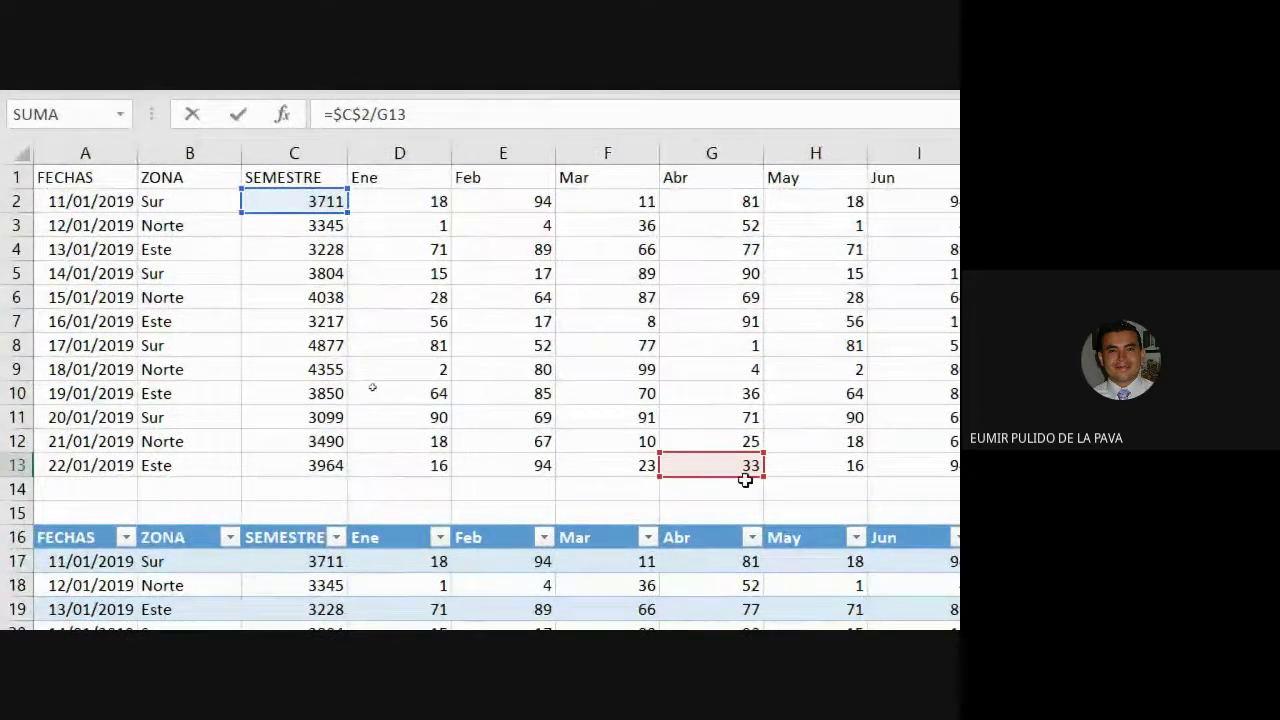
{"action": "key", "text": "Return"}
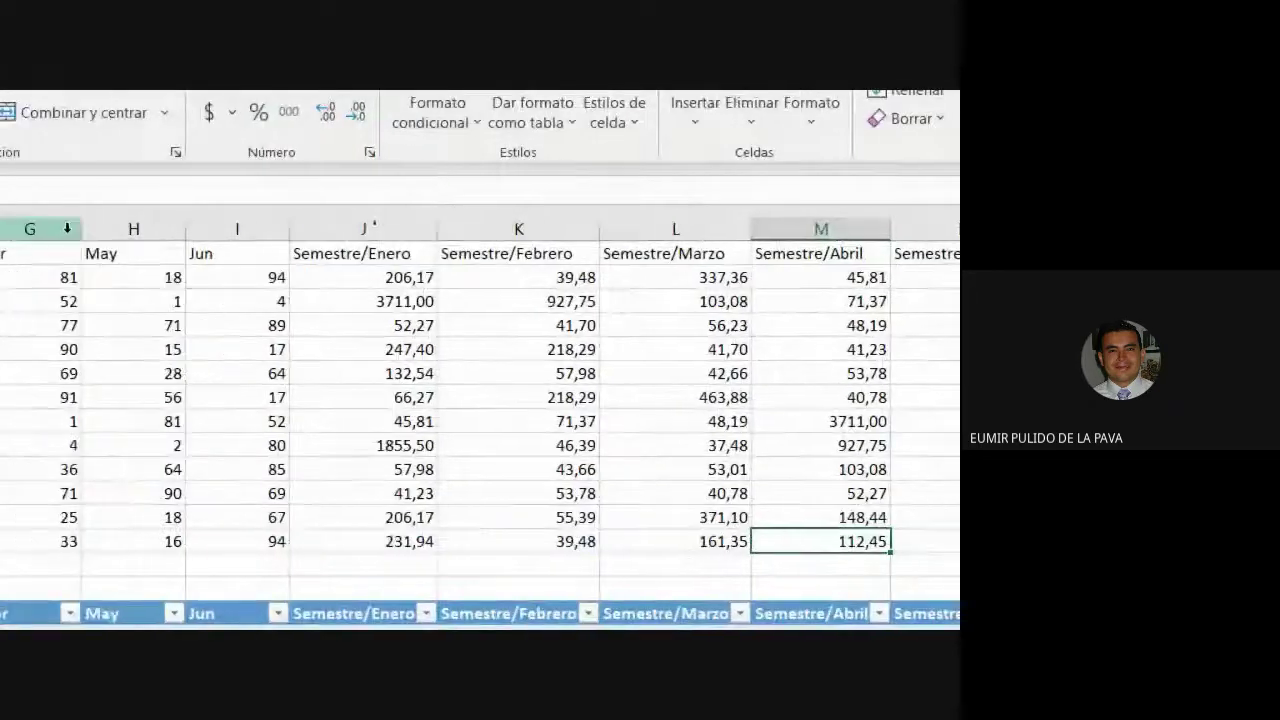
{"action": "left_click", "coordinate": [51, 196]}
{"action": "double_click", "coordinate": [331, 274]}
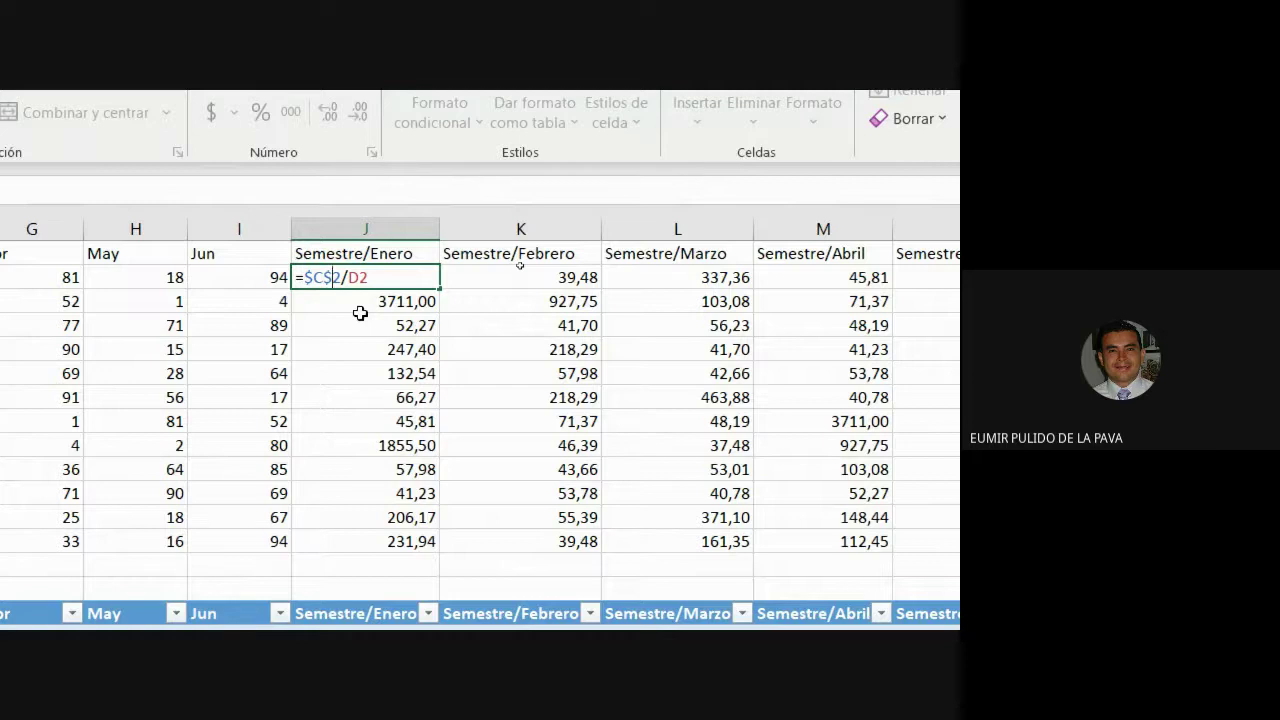
Switch J2 to =$C2/D2, then start a formula in the lower table's first Semestre/Enero cell.
{"action": "key", "text": "F4"}
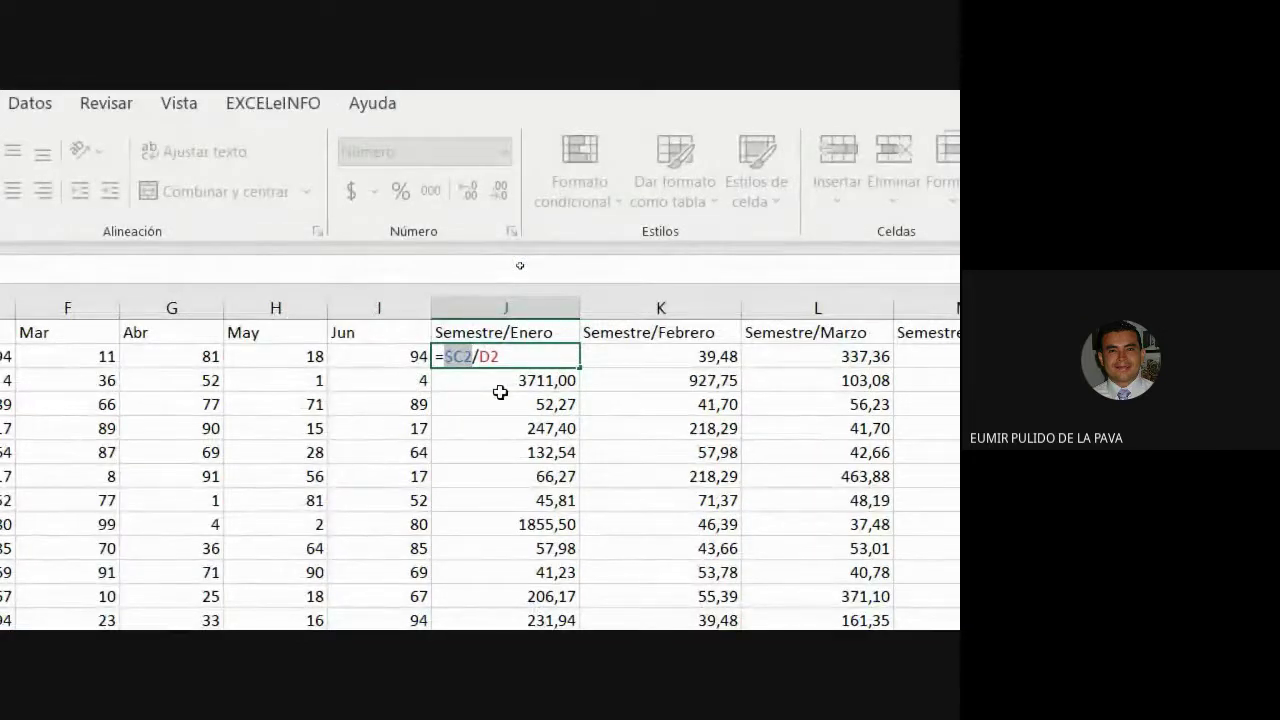
{"action": "key", "text": "Return"}
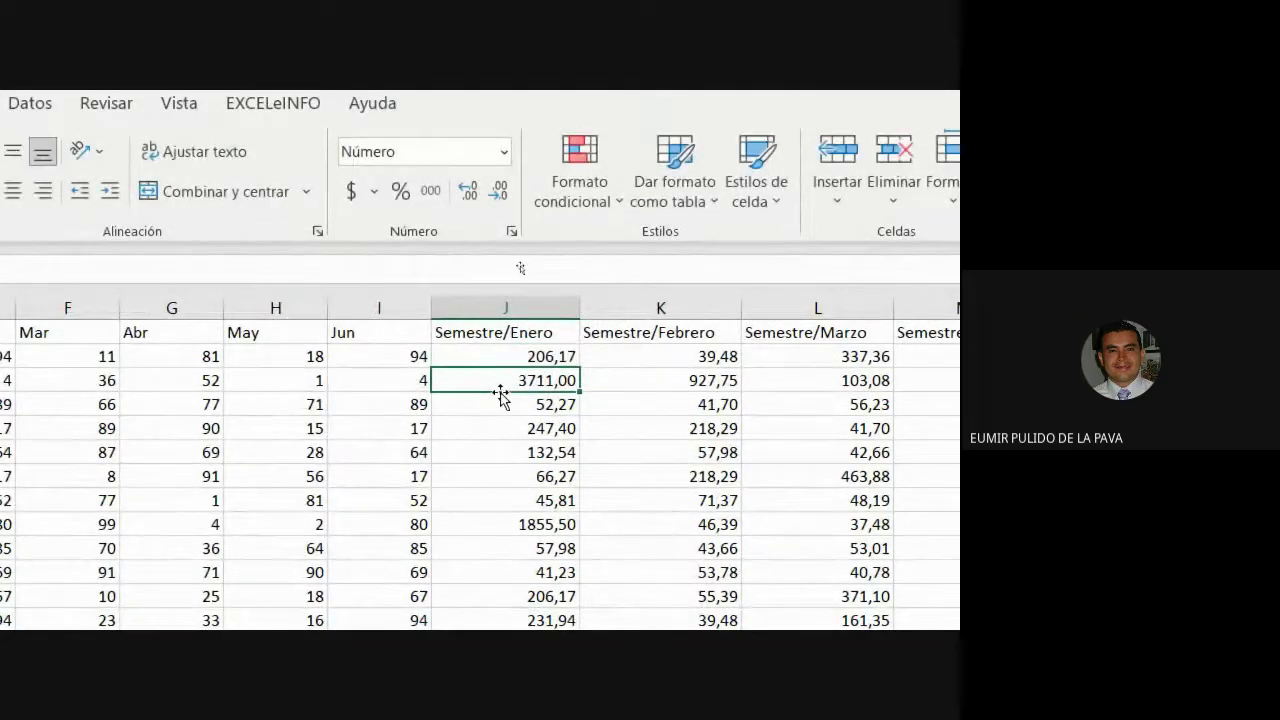
{"action": "double_click", "coordinate": [503, 355]}
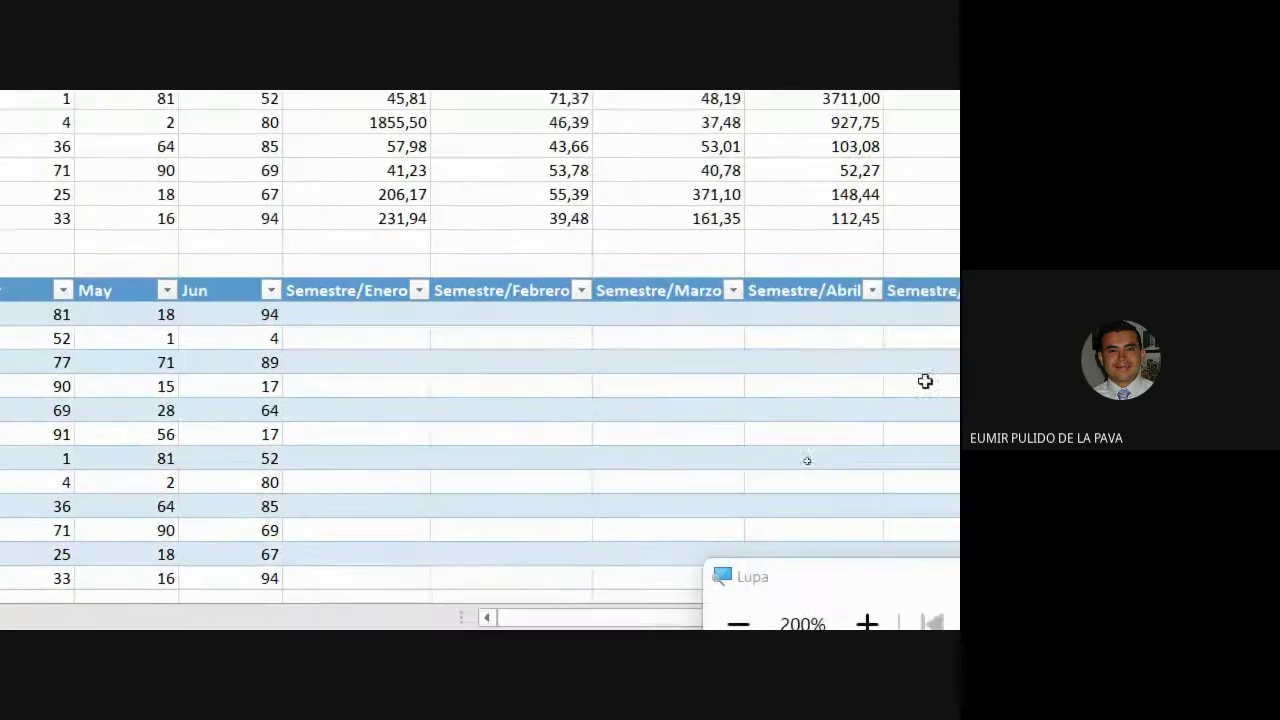
{"action": "left_click", "coordinate": [400, 312]}
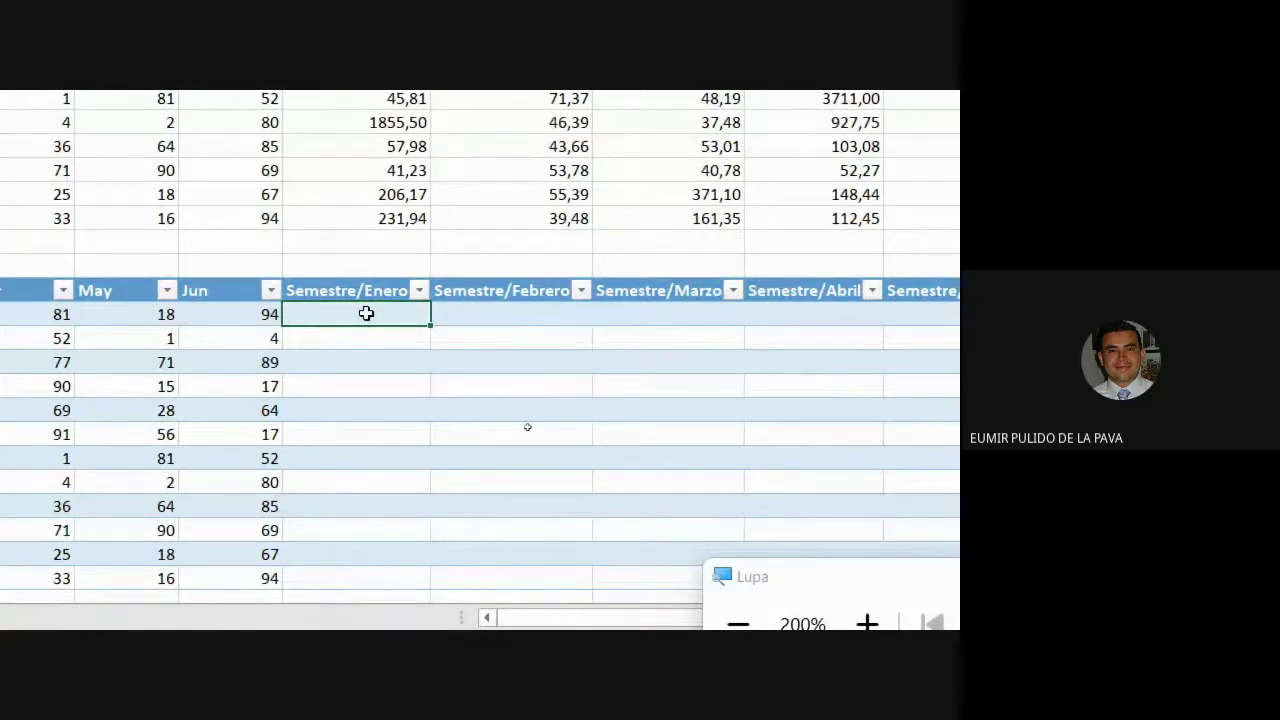
{"action": "type", "text": "="}
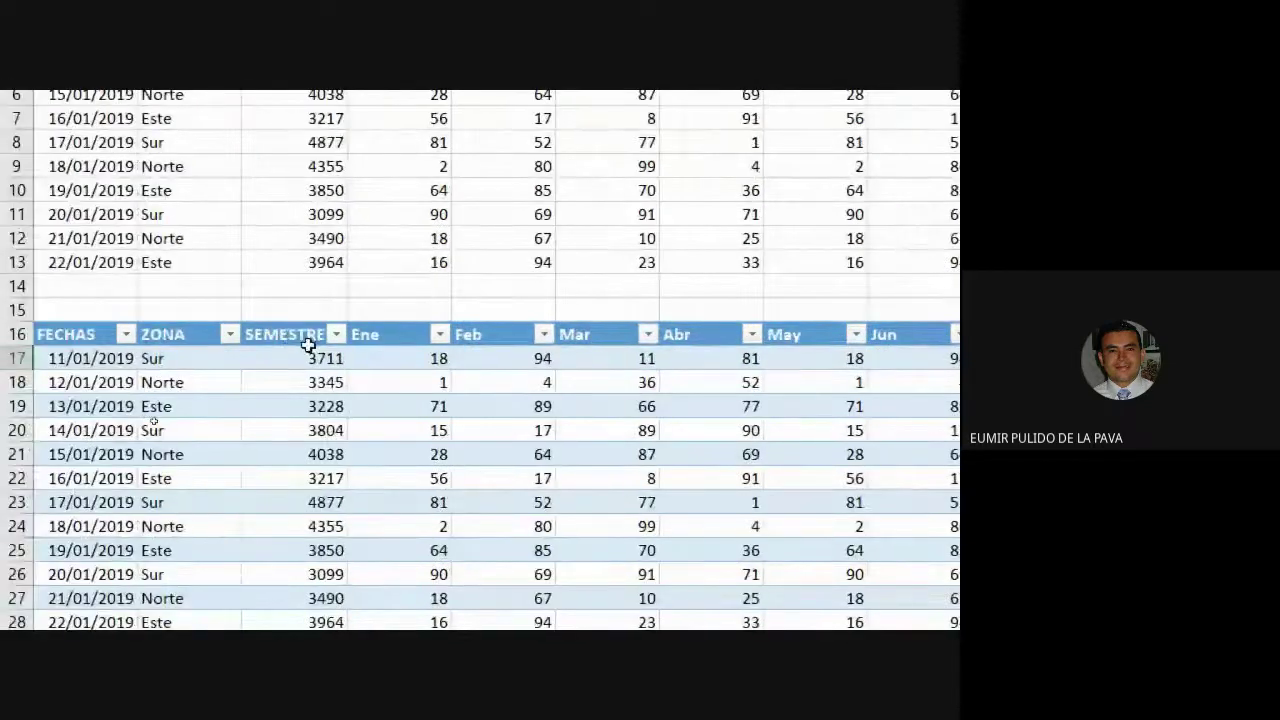
{"action": "left_click", "coordinate": [303, 356]}
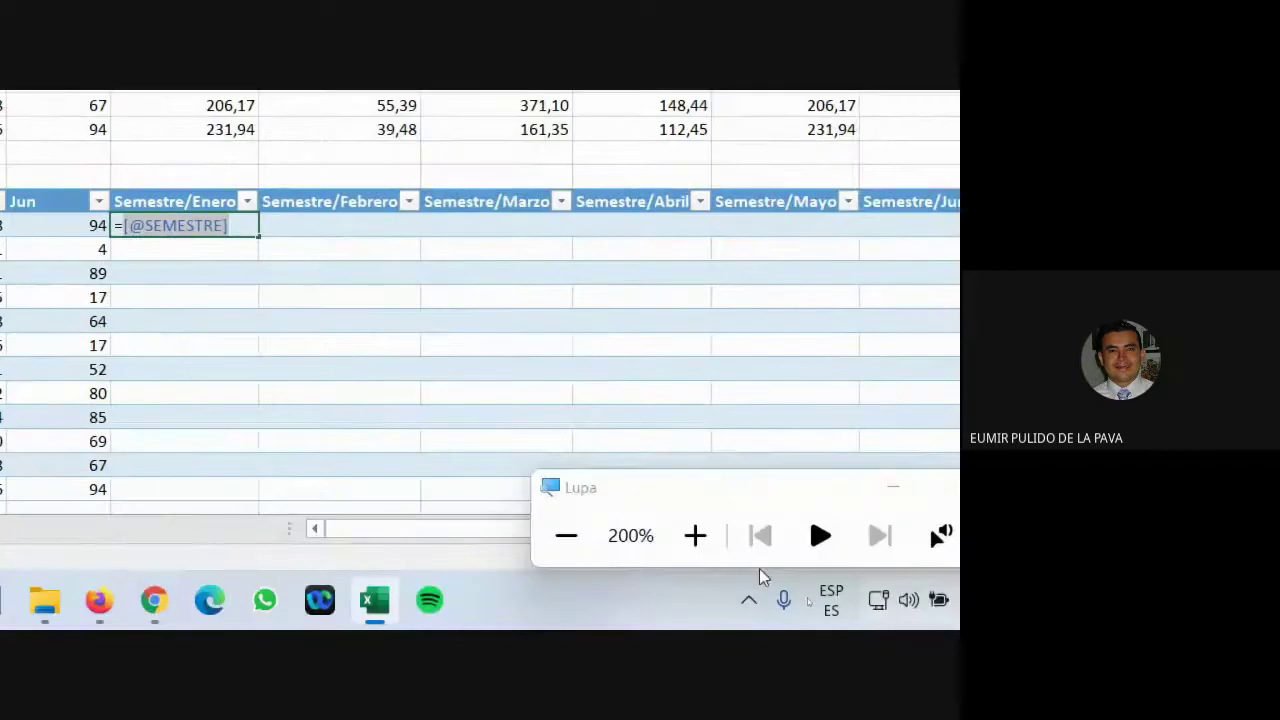
{"action": "left_click", "coordinate": [694, 534]}
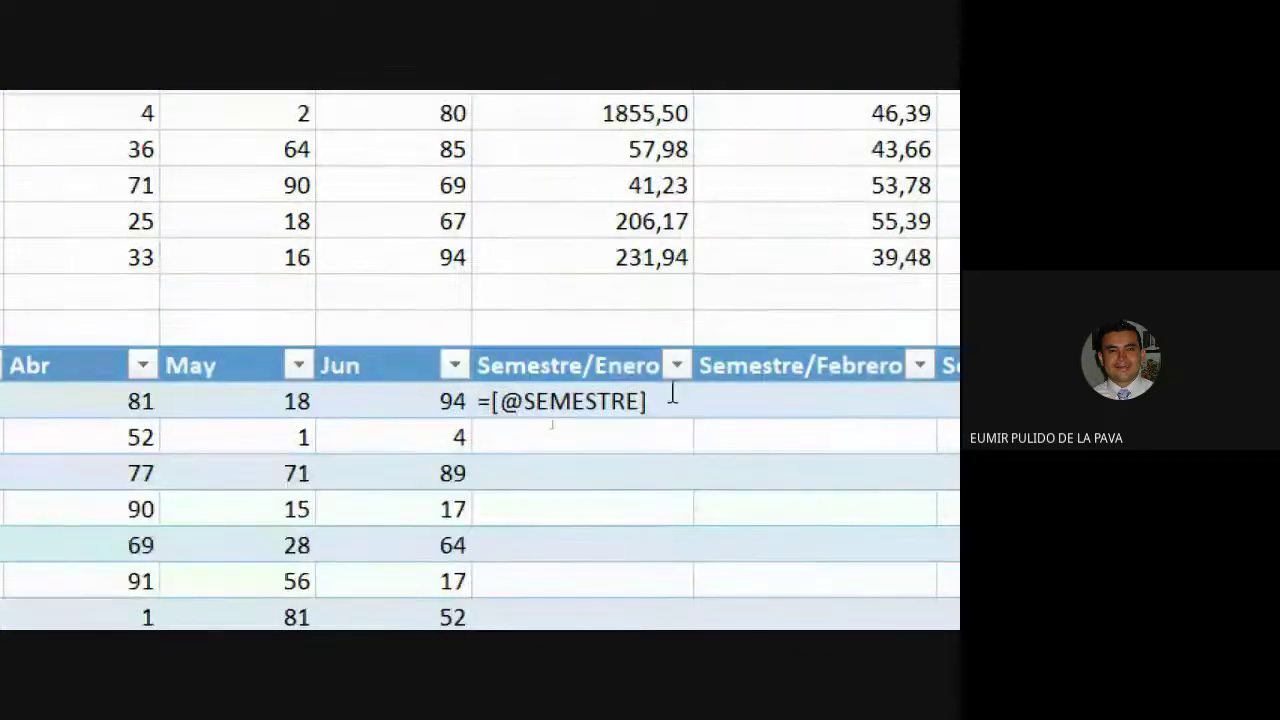
{"action": "left_click", "coordinate": [674, 398]}
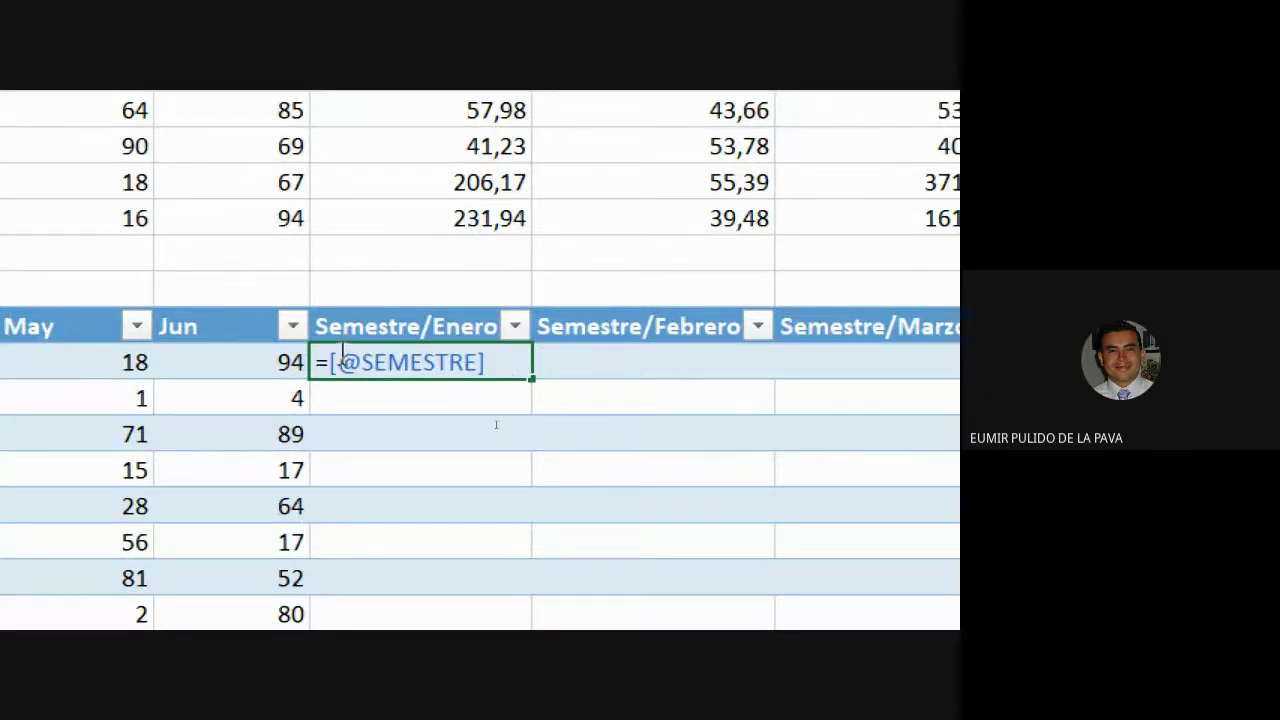
{"action": "left_click_drag", "start_coordinate": [336, 362], "coordinate": [468, 362]}
{"action": "scroll", "coordinate": [468, 362], "scroll_direction": "left", "scroll_amount": 3}
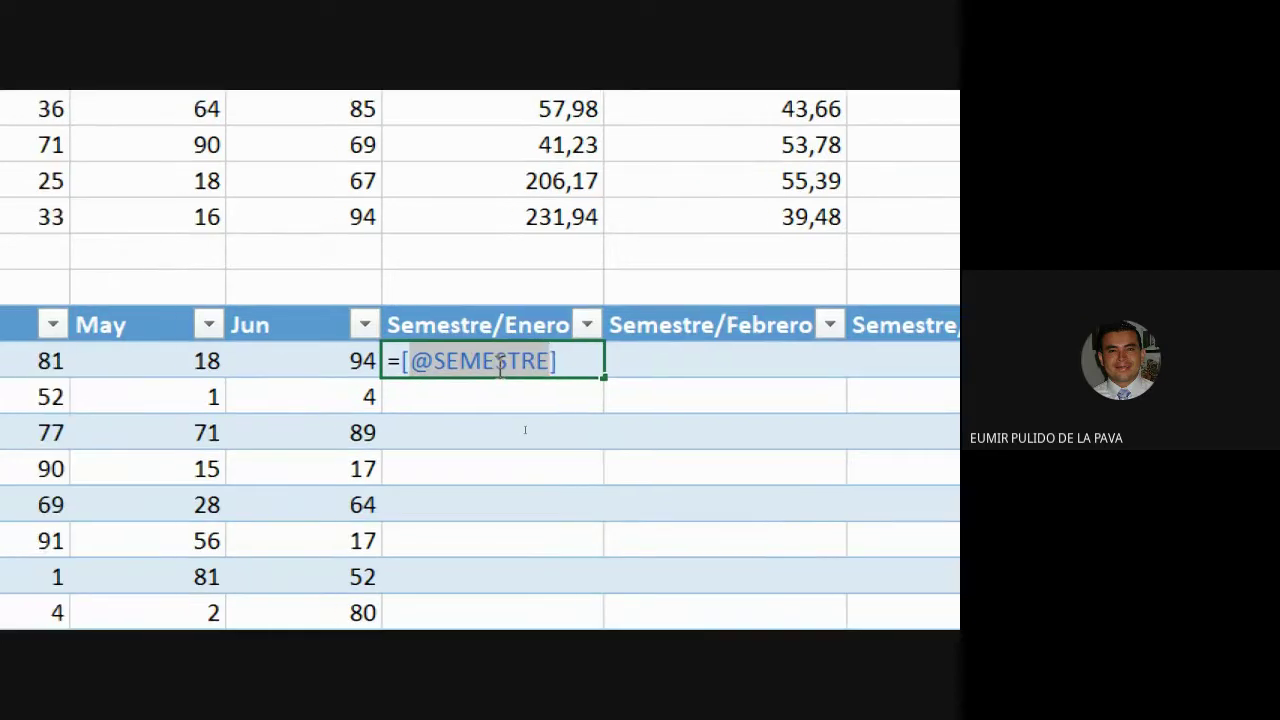
{"action": "scroll", "coordinate": [60, 371], "scroll_direction": "left", "scroll_amount": 10}
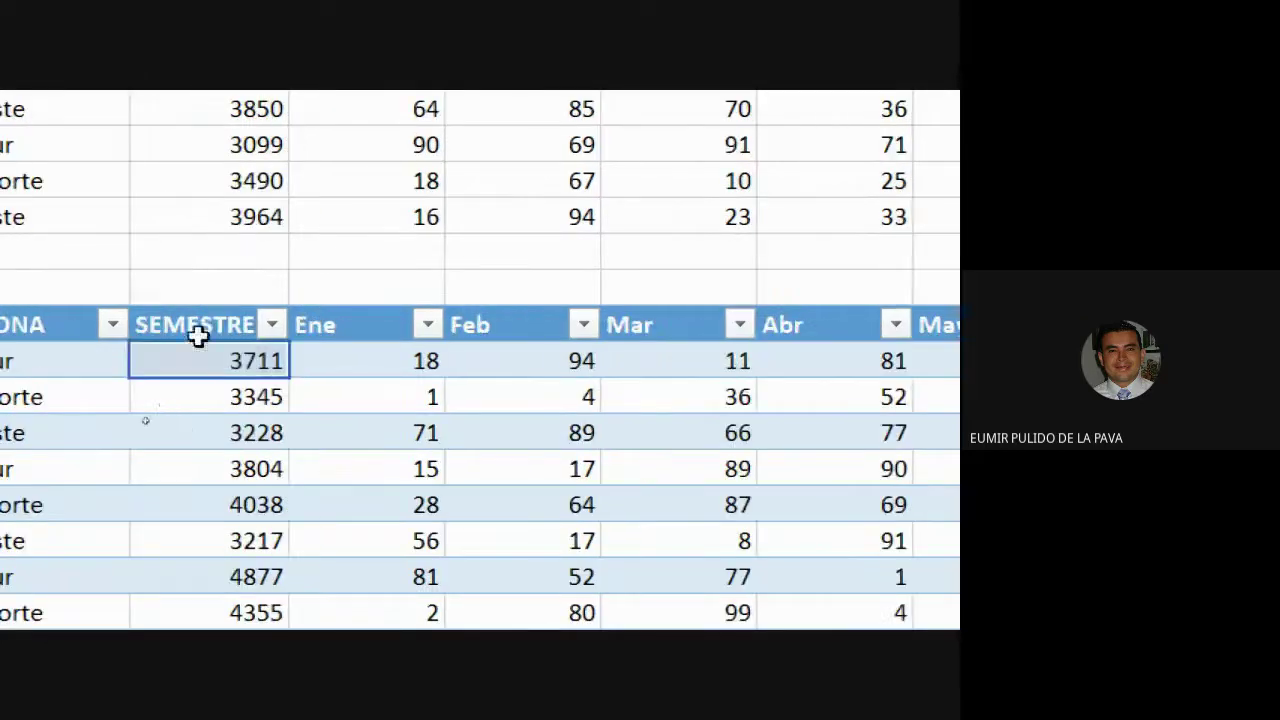
{"action": "scroll", "coordinate": [847, 345], "scroll_direction": "right", "scroll_amount": 3}
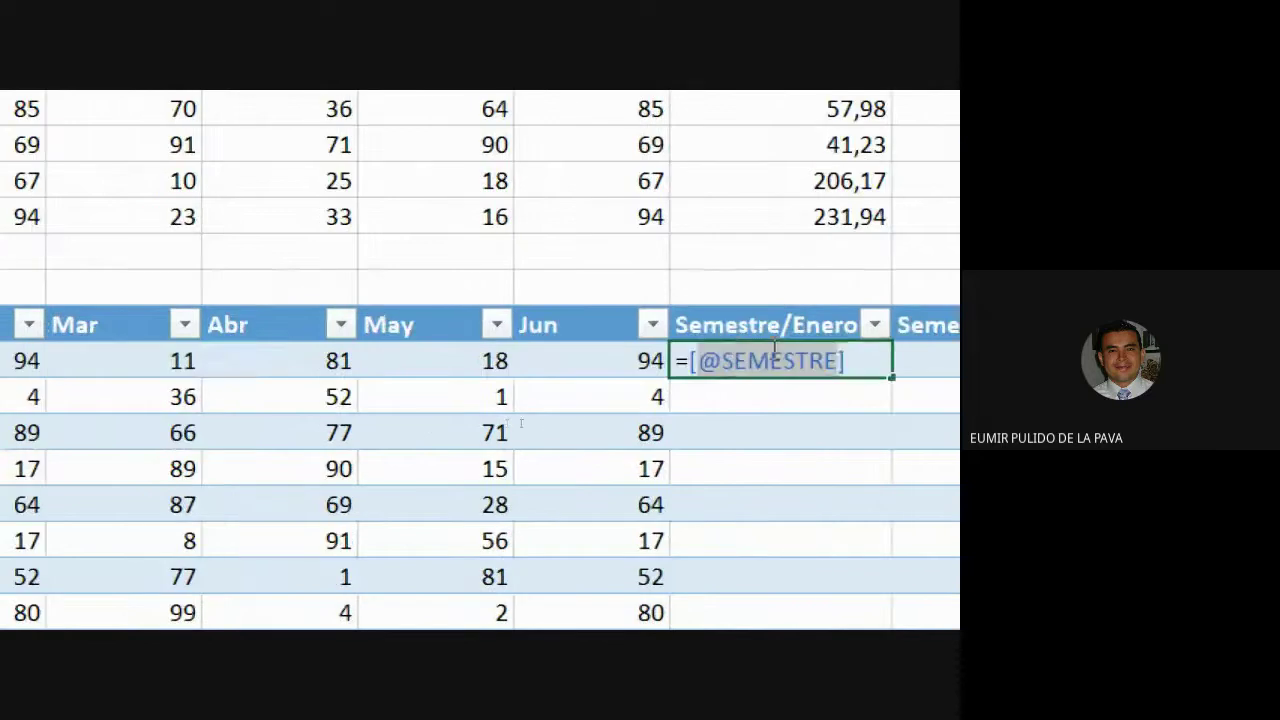
{"action": "type", "text": "/"}
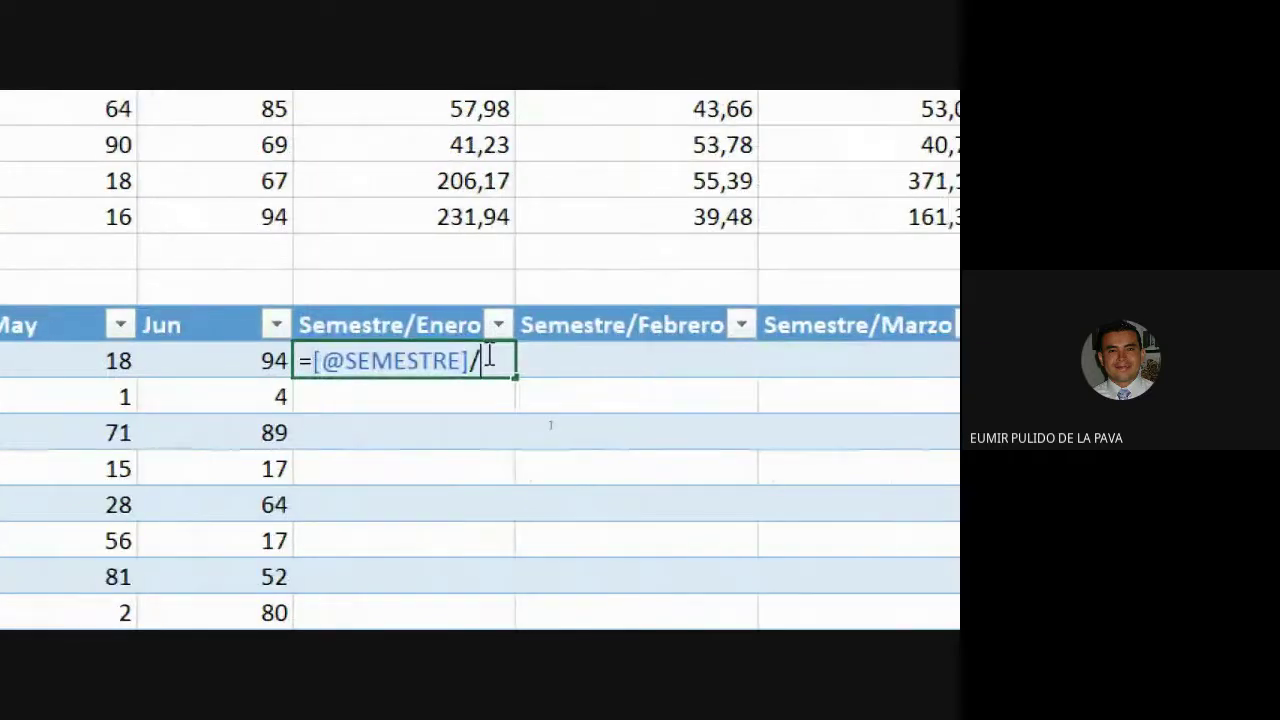
{"action": "scroll", "coordinate": [536, 424], "scroll_direction": "left", "scroll_amount": 5}
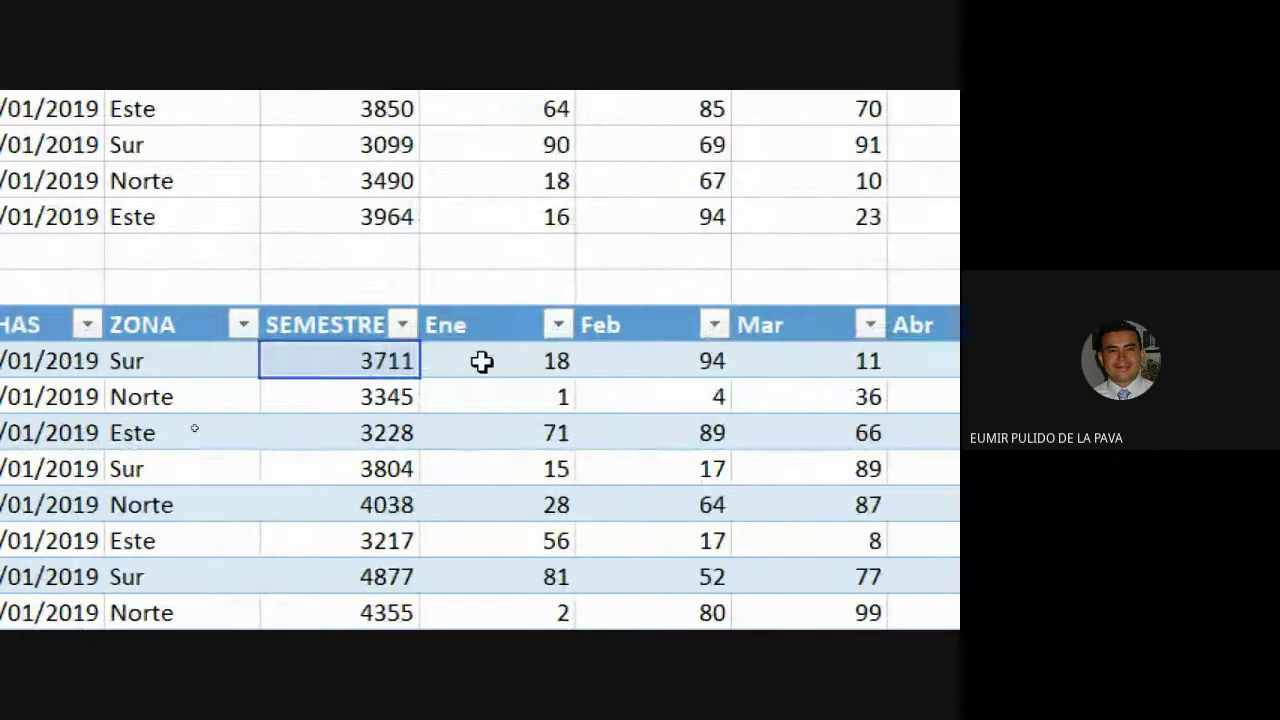
{"action": "left_click", "coordinate": [480, 362]}
{"action": "scroll", "coordinate": [920, 497], "scroll_direction": "right", "scroll_amount": 5}
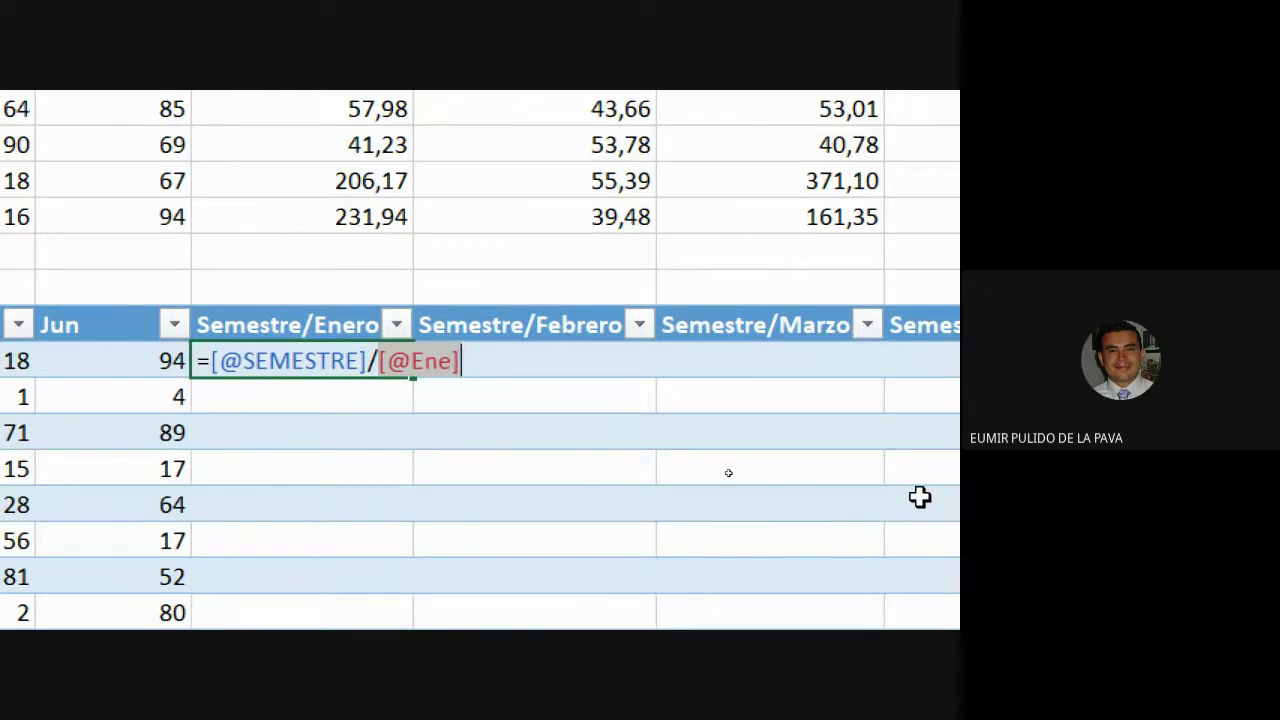
{"action": "scroll", "coordinate": [920, 497], "scroll_direction": "left", "scroll_amount": 6}
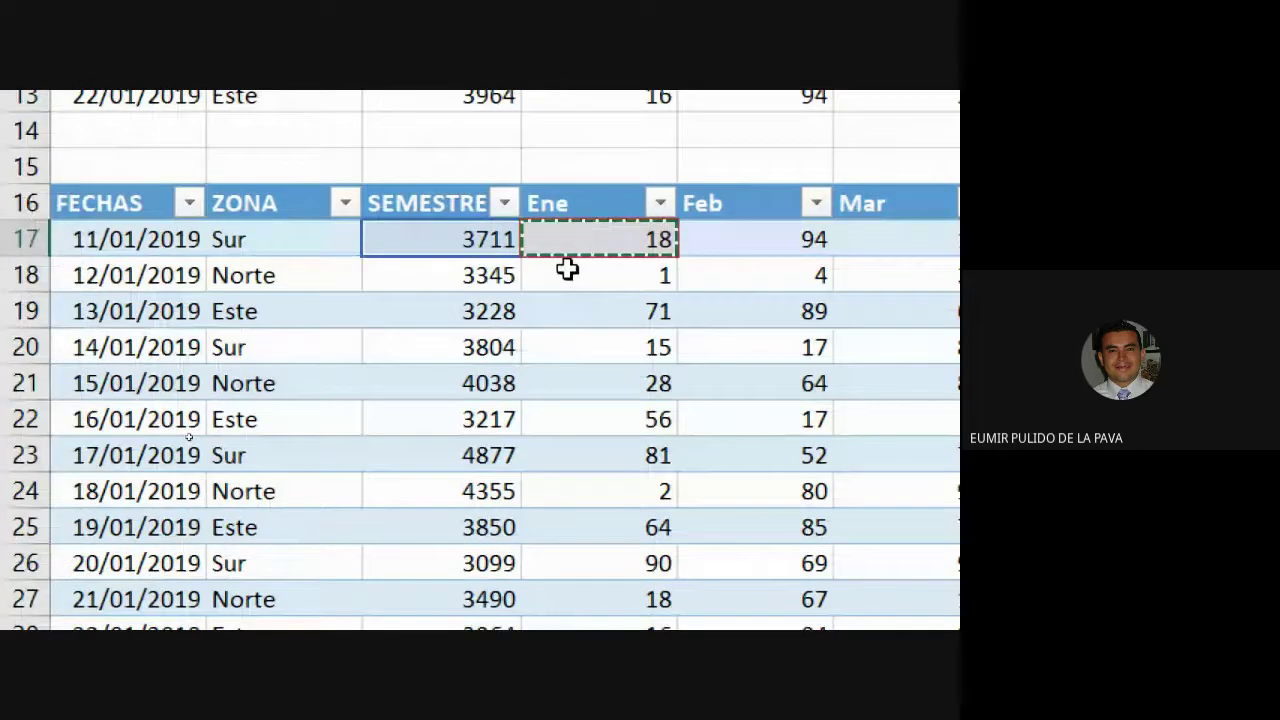
{"action": "scroll", "coordinate": [857, 226], "scroll_direction": "right", "scroll_amount": 6}
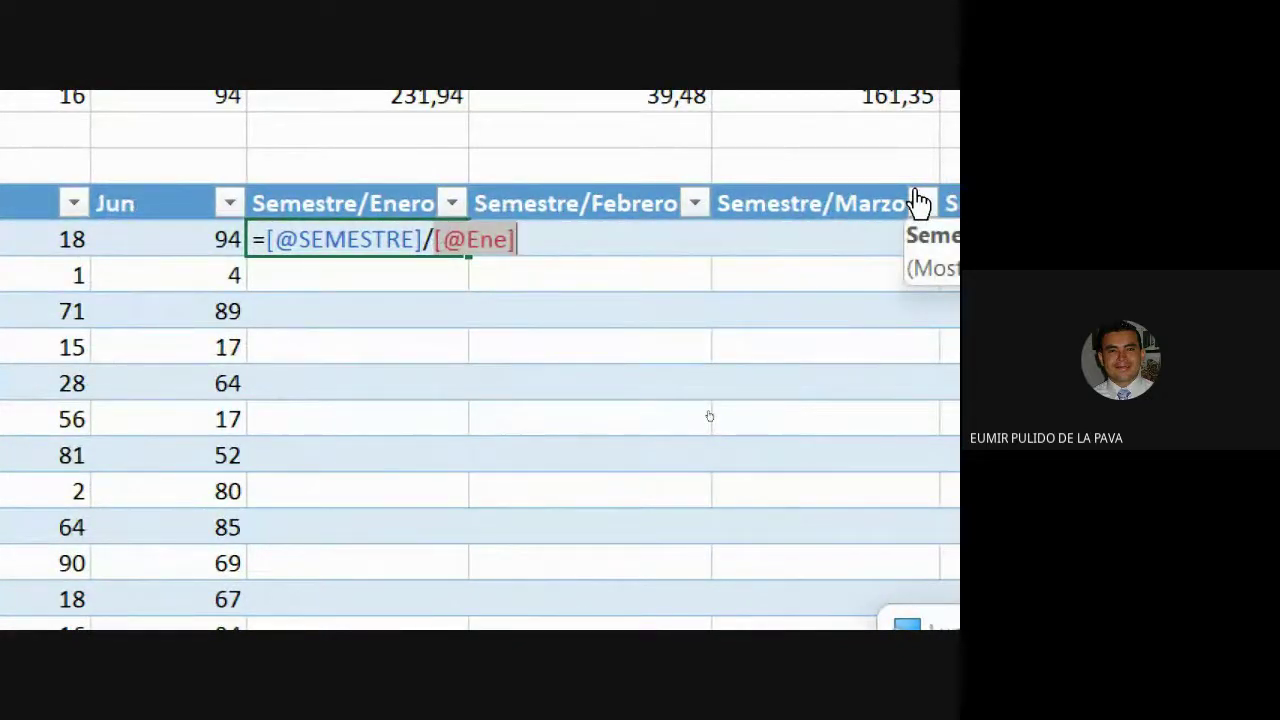
{"action": "key", "text": "Return"}
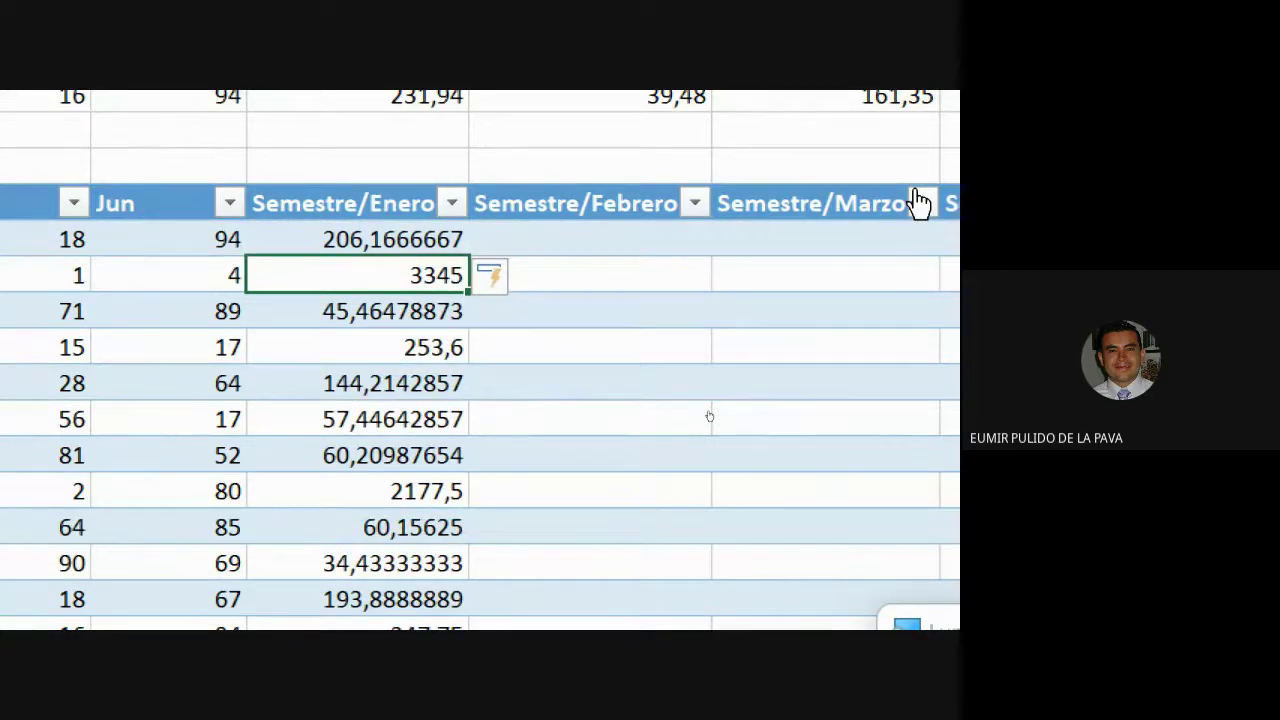
Format the lower table's Semestre/Enero results to two decimals.
{"action": "scroll", "coordinate": [794, 600], "scroll_direction": "down", "scroll_amount": 1}
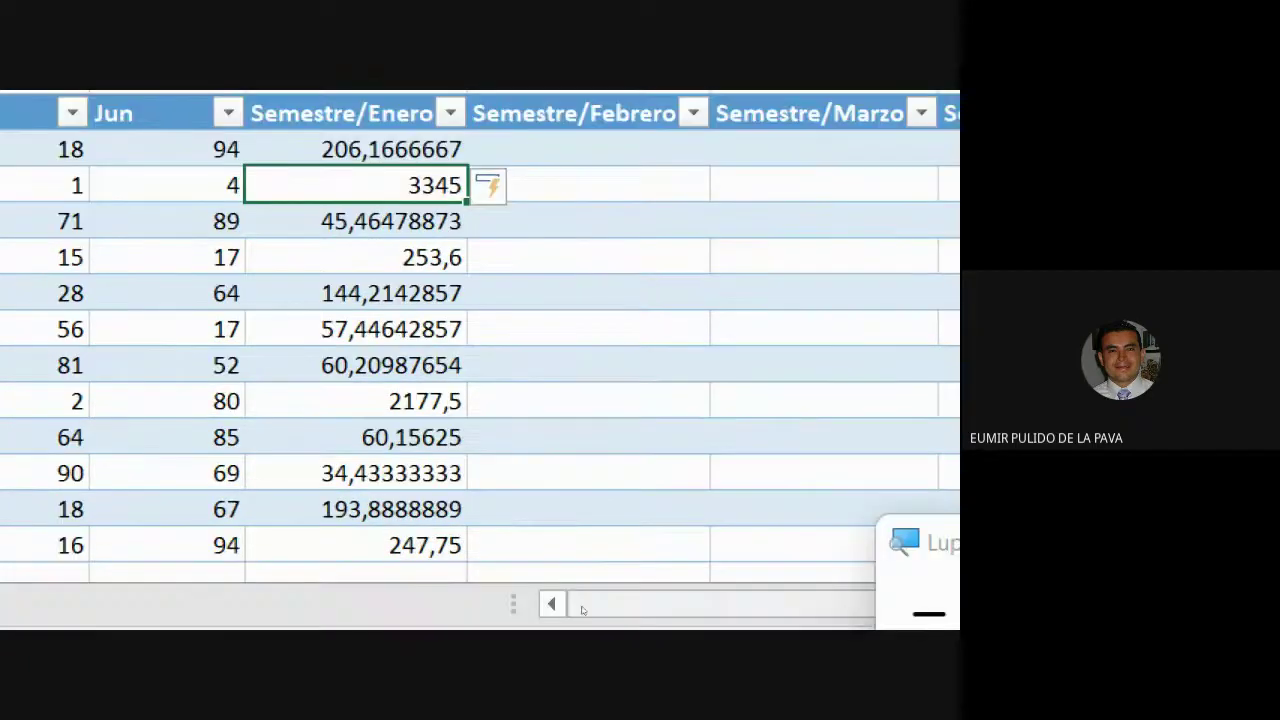
{"action": "left_click_drag", "start_coordinate": [380, 225], "coordinate": [369, 340]}
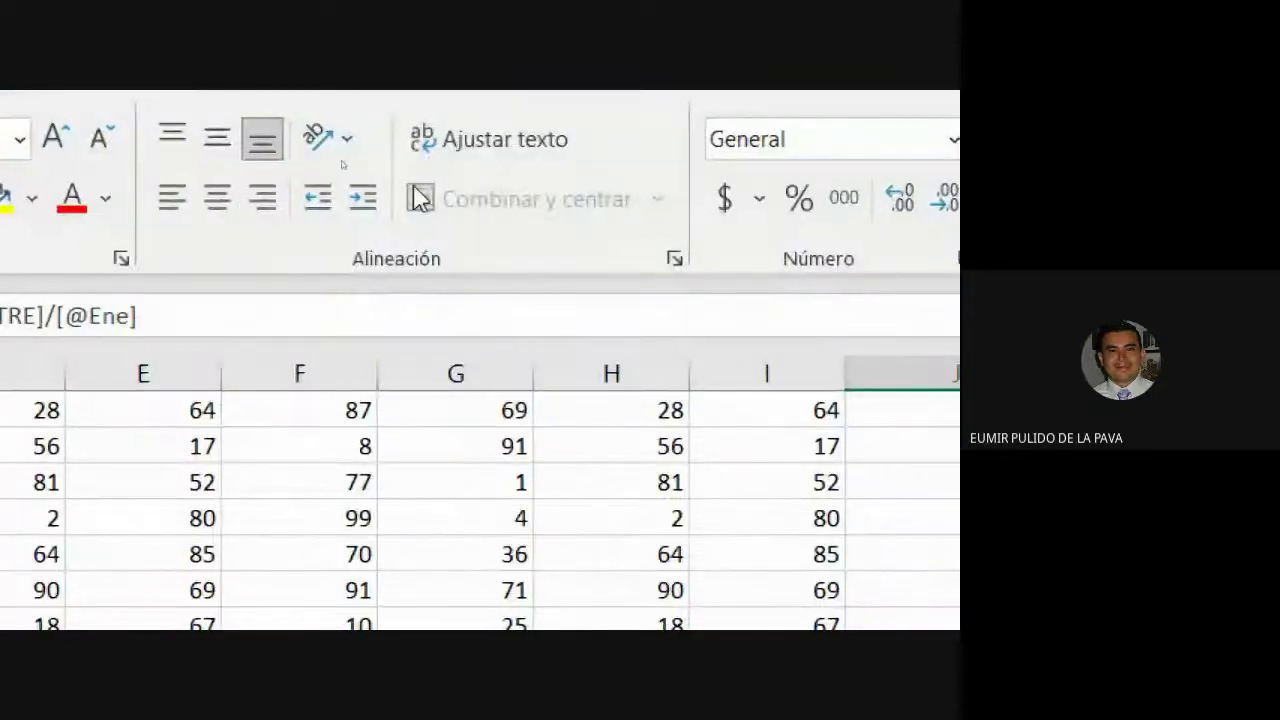
{"action": "left_click", "coordinate": [364, 206]}
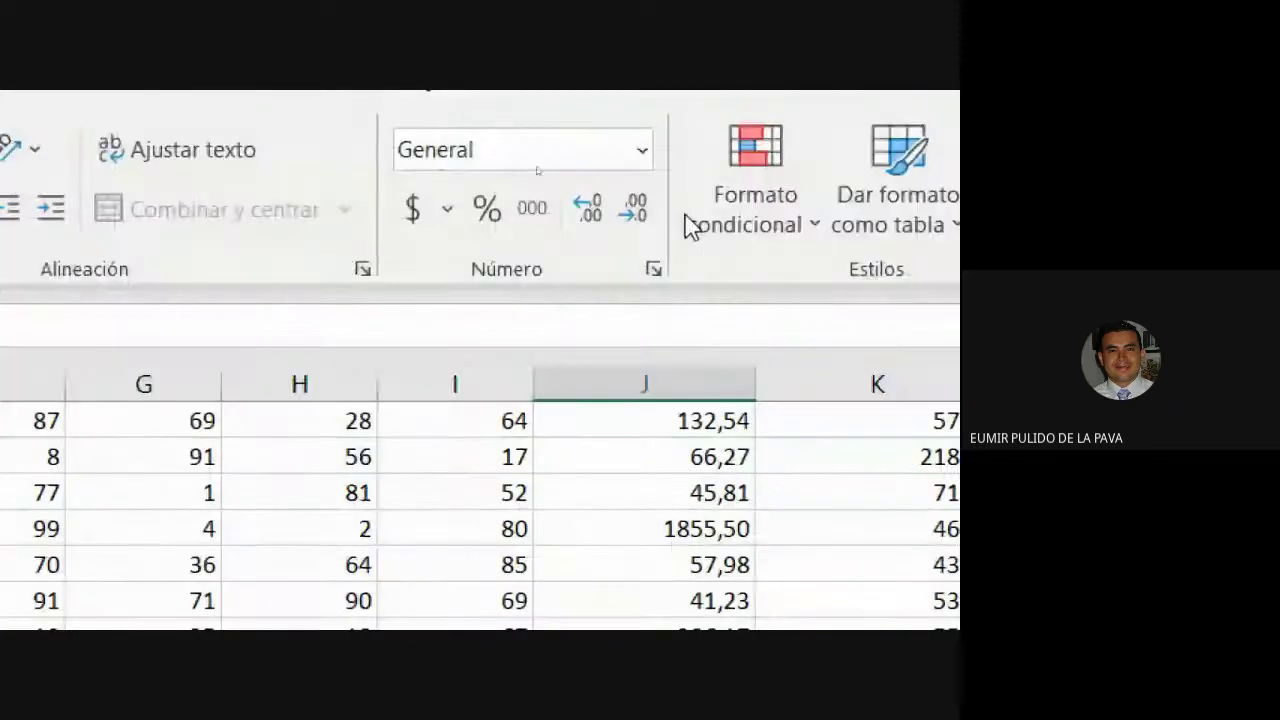
{"action": "left_click", "coordinate": [634, 210]}
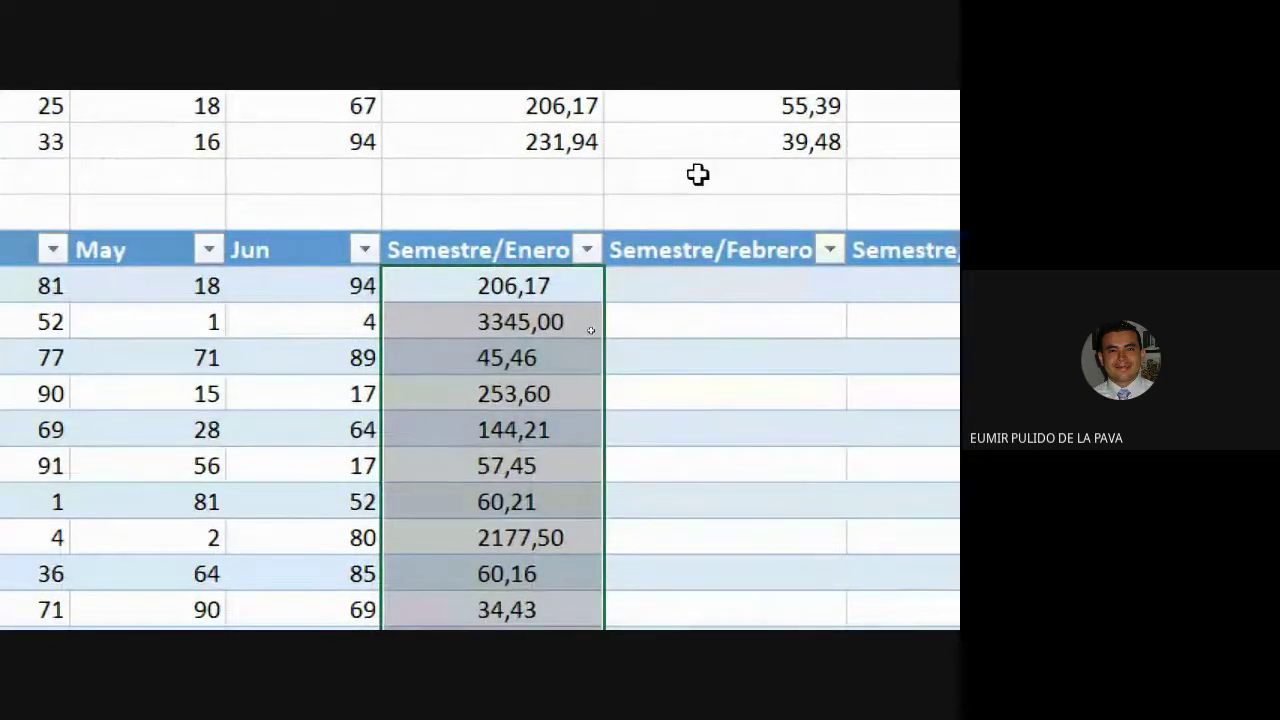
{"action": "left_click", "coordinate": [783, 471]}
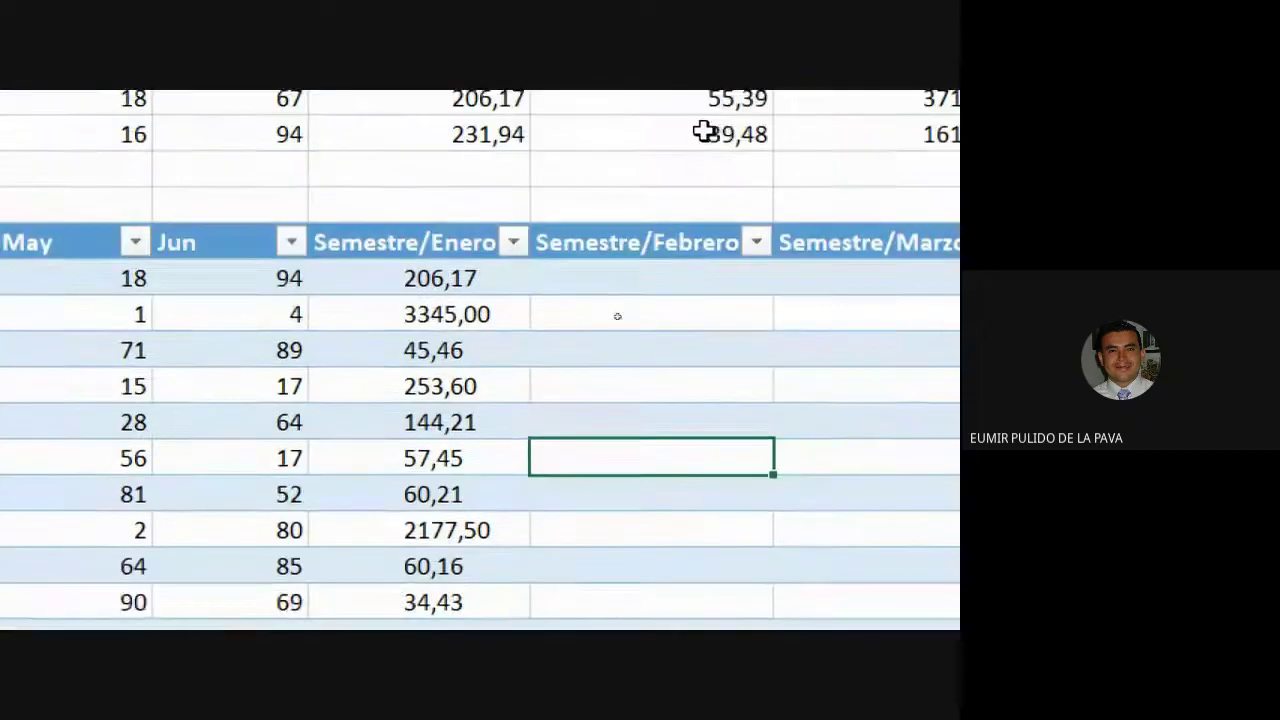
Inspect the formula behind the 3345,00 Semestre/Enero result.
{"action": "left_click", "coordinate": [460, 278]}
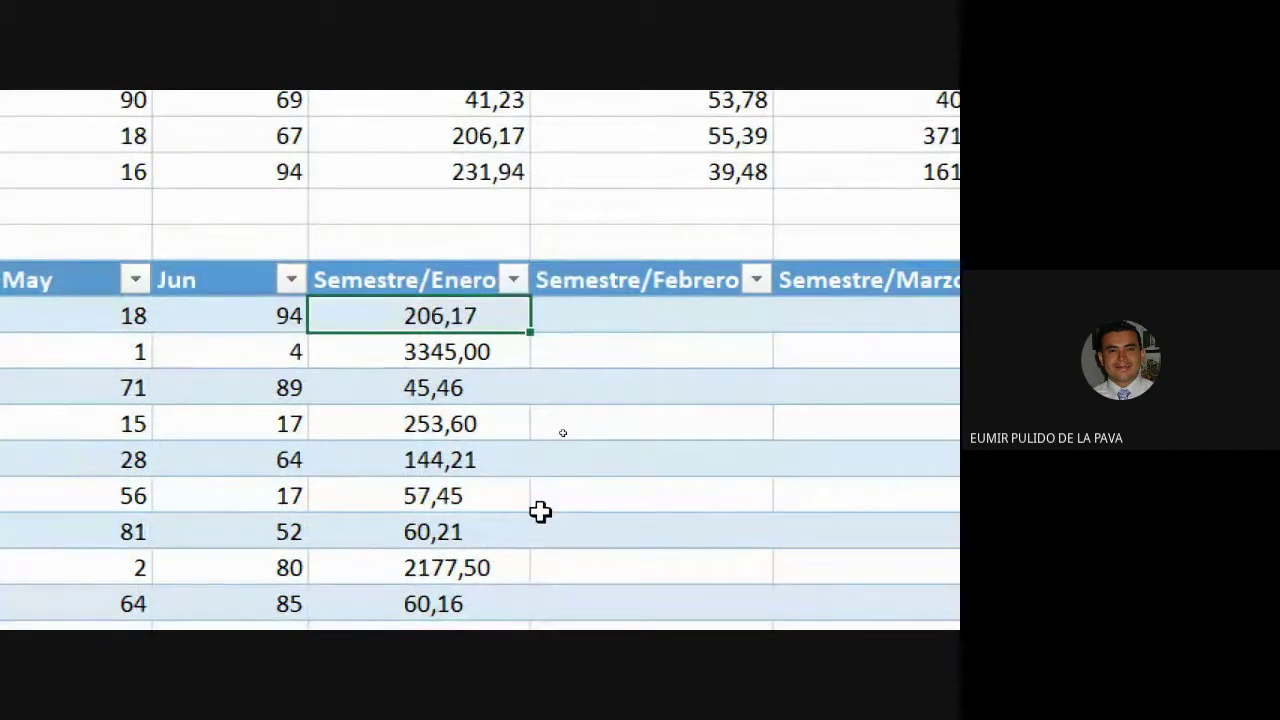
{"action": "scroll", "coordinate": [540, 512], "scroll_direction": "up", "scroll_amount": 2}
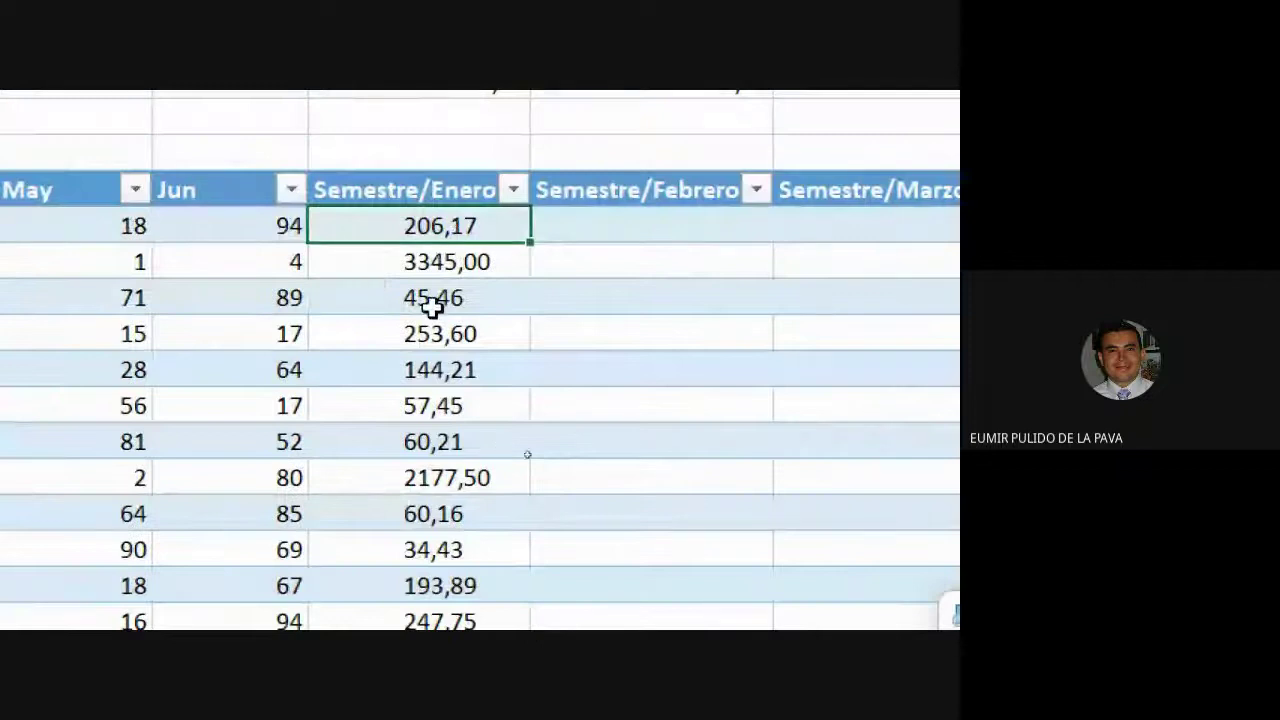
{"action": "left_click", "coordinate": [471, 264]}
{"action": "double_click", "coordinate": [471, 264]}
{"action": "key", "text": "Escape"}
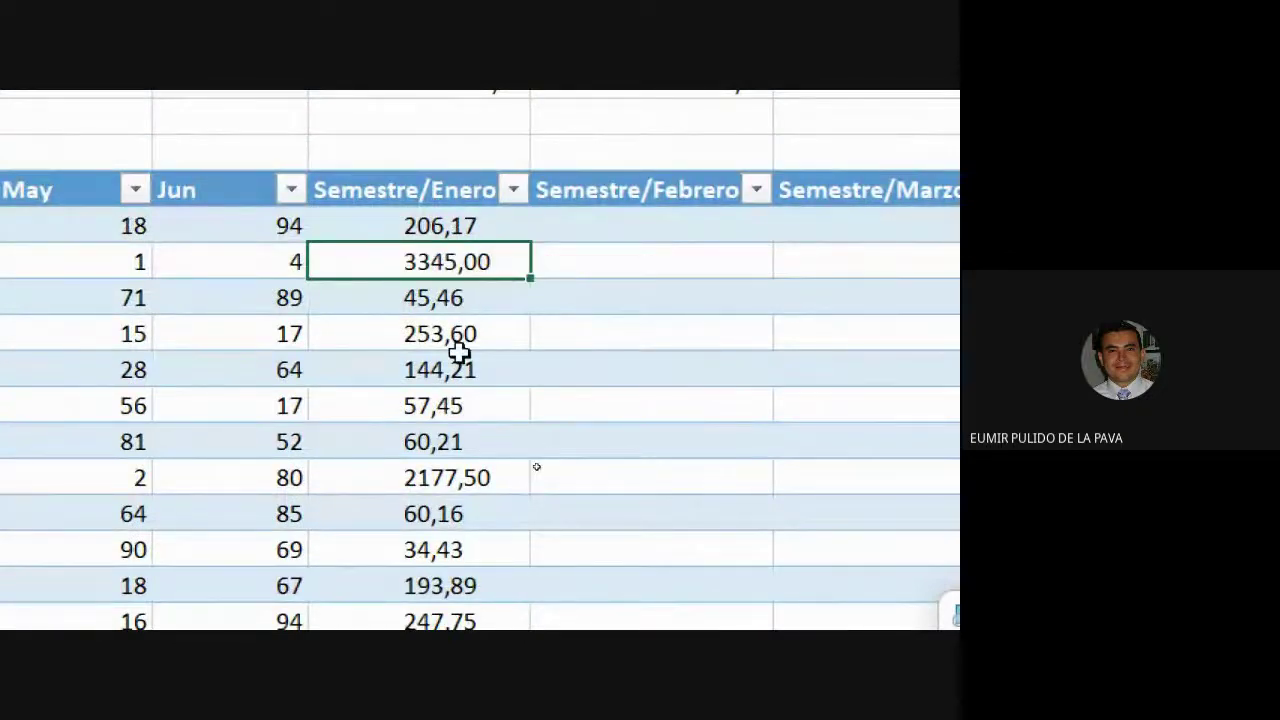
{"action": "left_click_drag", "start_coordinate": [443, 222], "coordinate": [420, 354]}
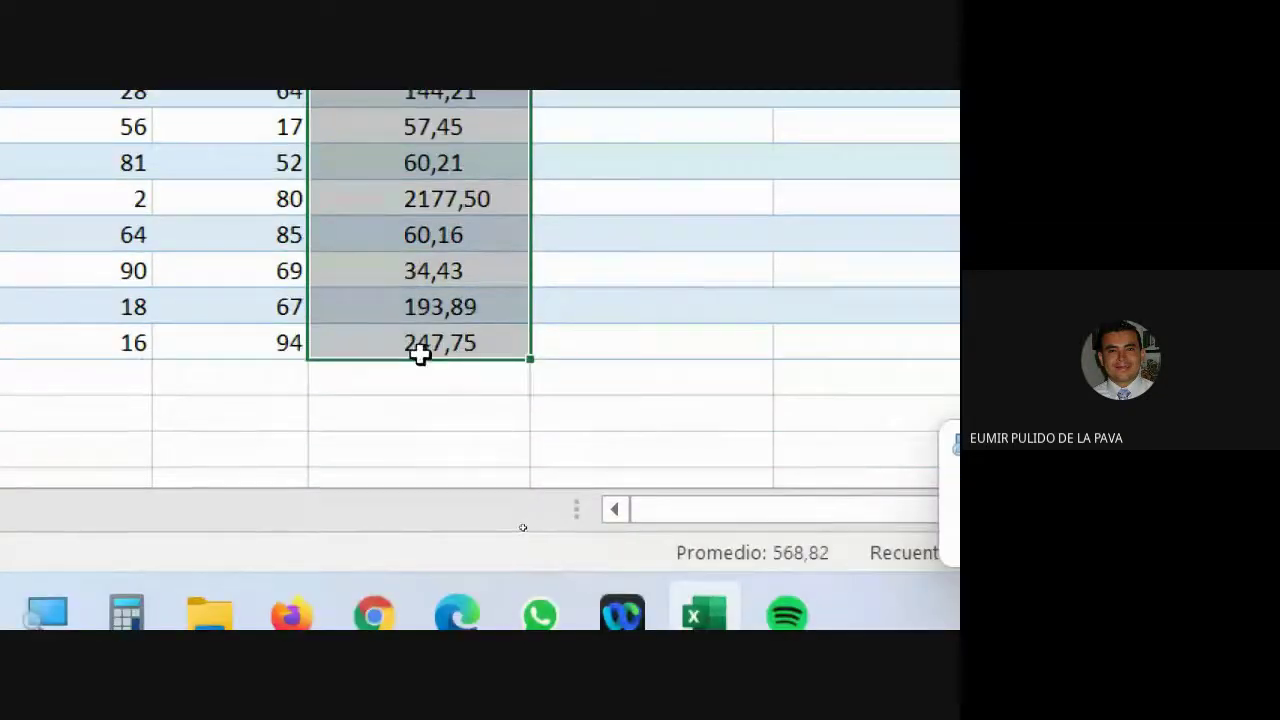
{"action": "key", "text": "Delete"}
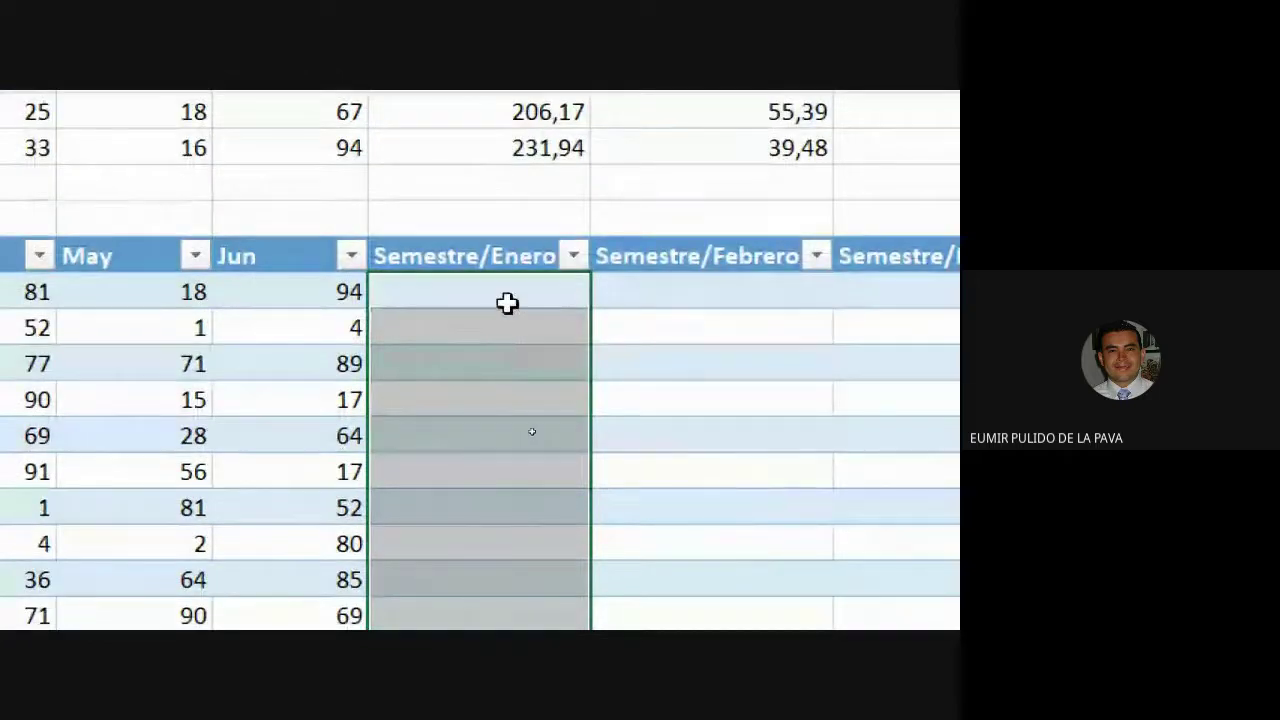
{"action": "left_click", "coordinate": [506, 302]}
{"action": "type", "text": "="}
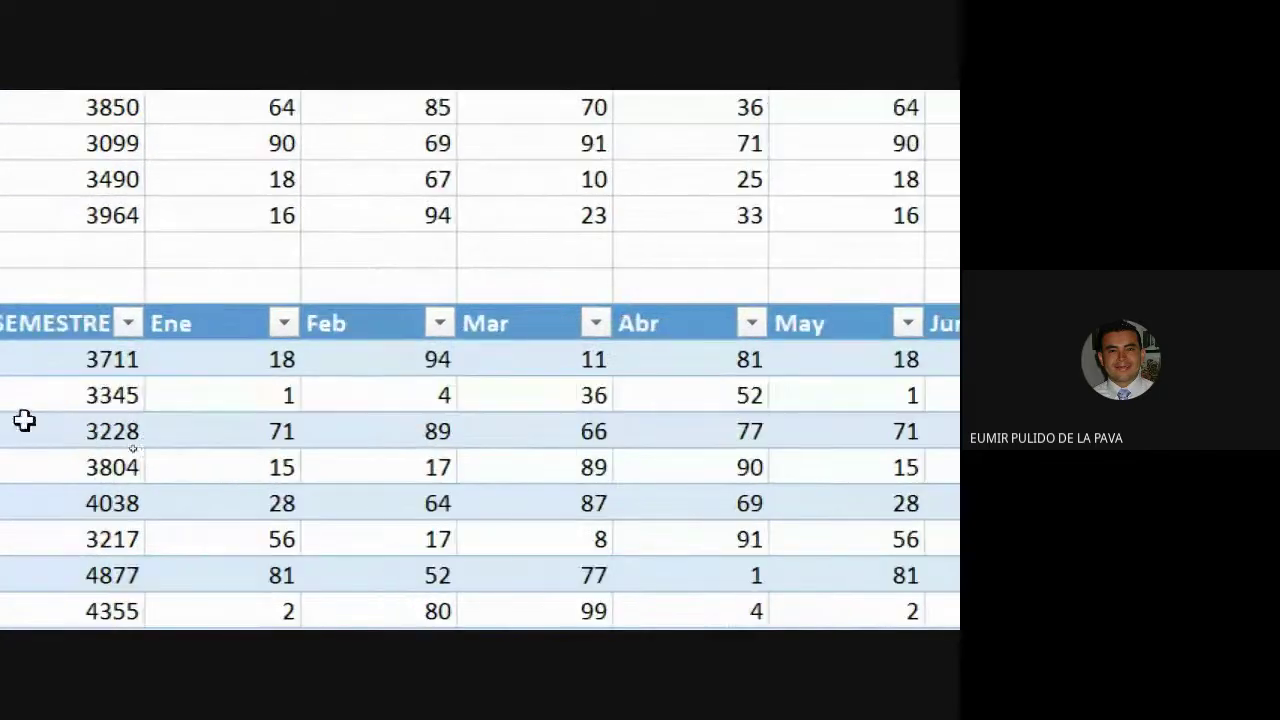
{"action": "left_click", "coordinate": [326, 352]}
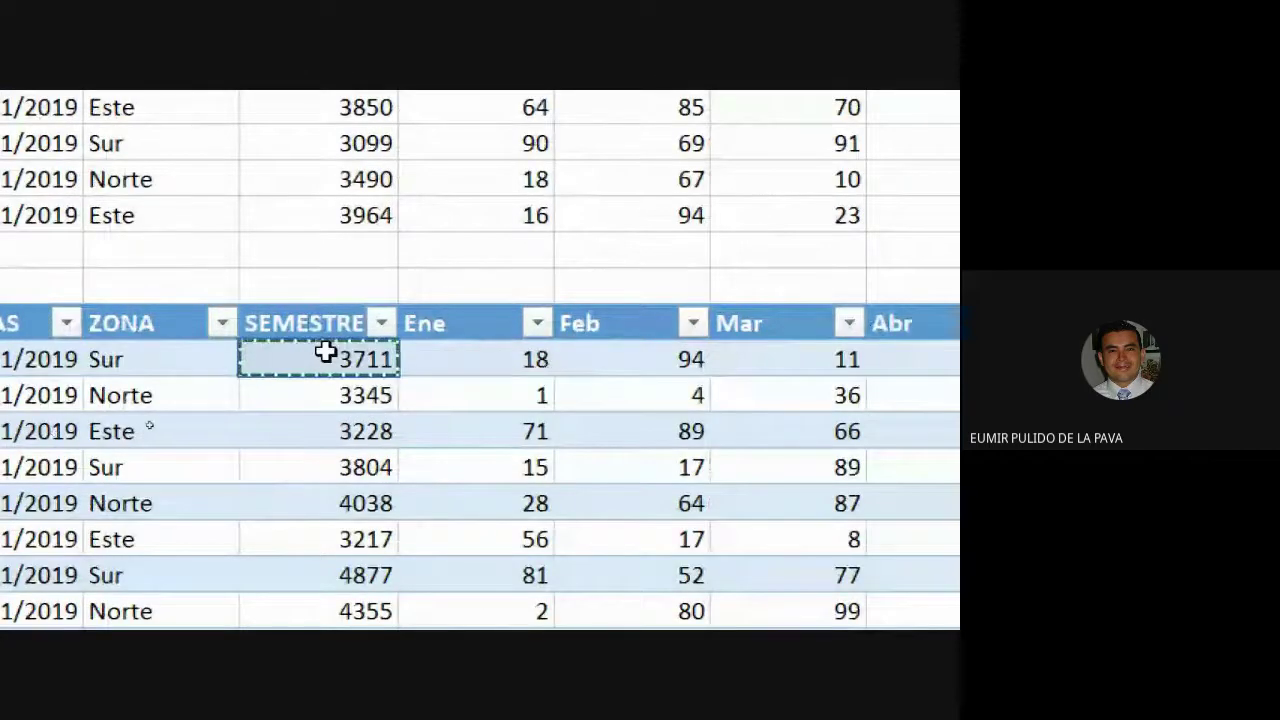
{"action": "type", "text": "/"}
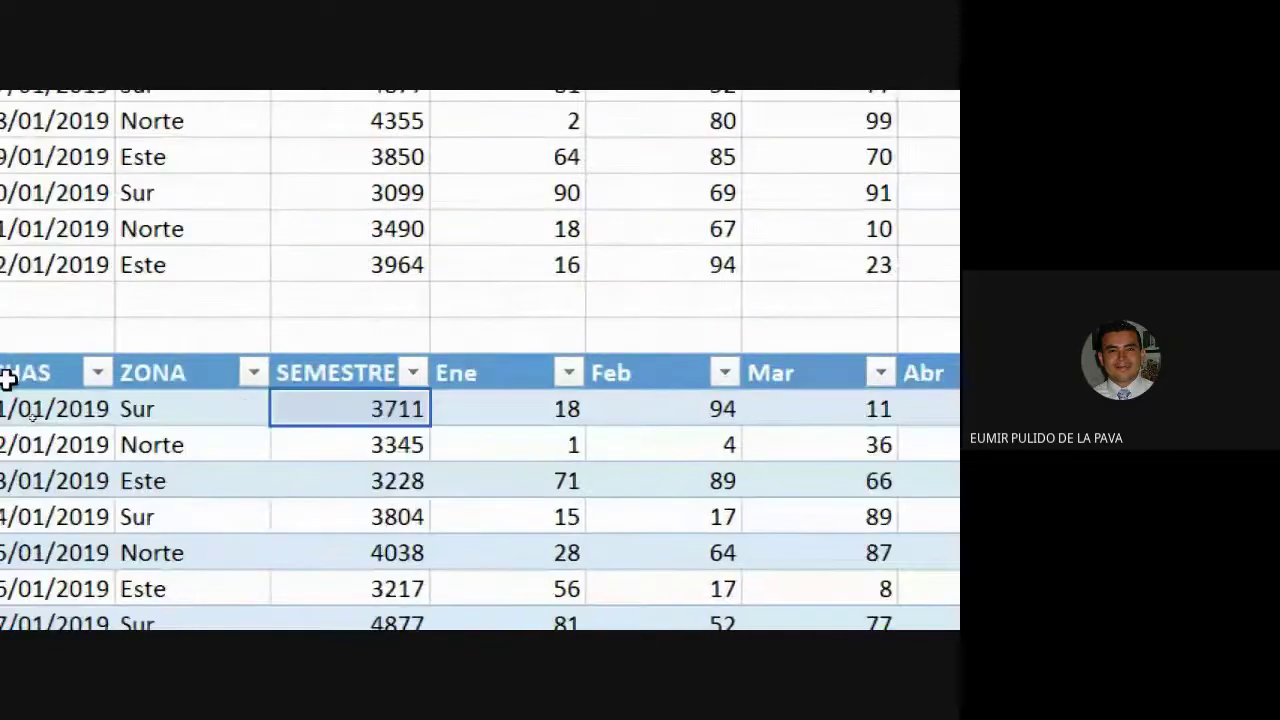
{"action": "left_click", "coordinate": [528, 401]}
{"action": "key", "text": "Return"}
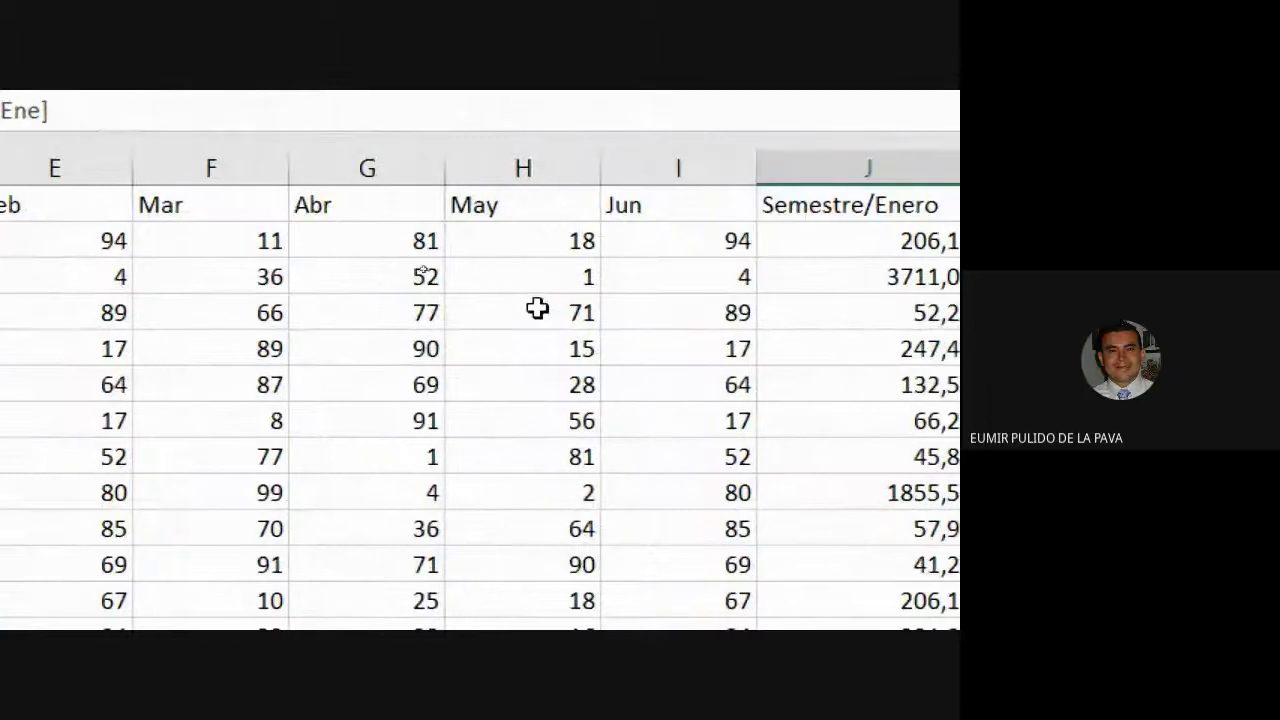
Check the upper ratio formulas and refill J2:O2 across and down the upper table.
{"action": "left_click", "coordinate": [893, 247]}
{"action": "double_click", "coordinate": [362, 272]}
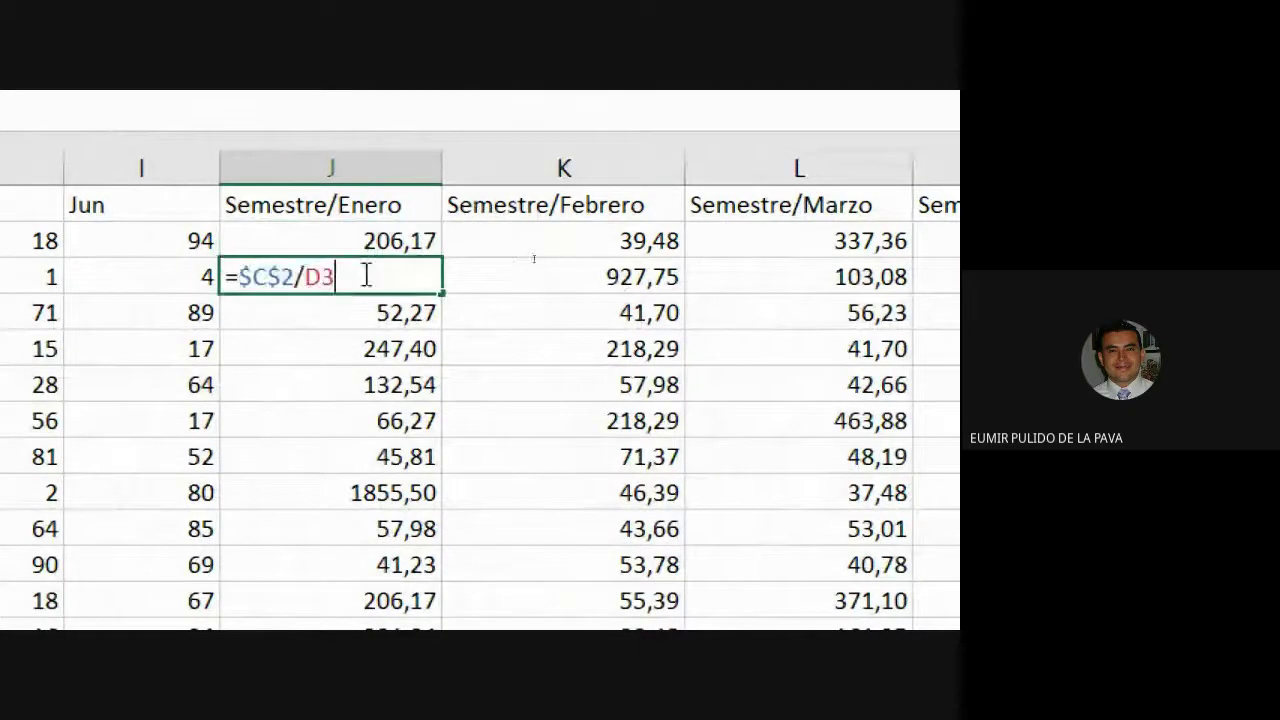
{"action": "key", "text": "Escape"}
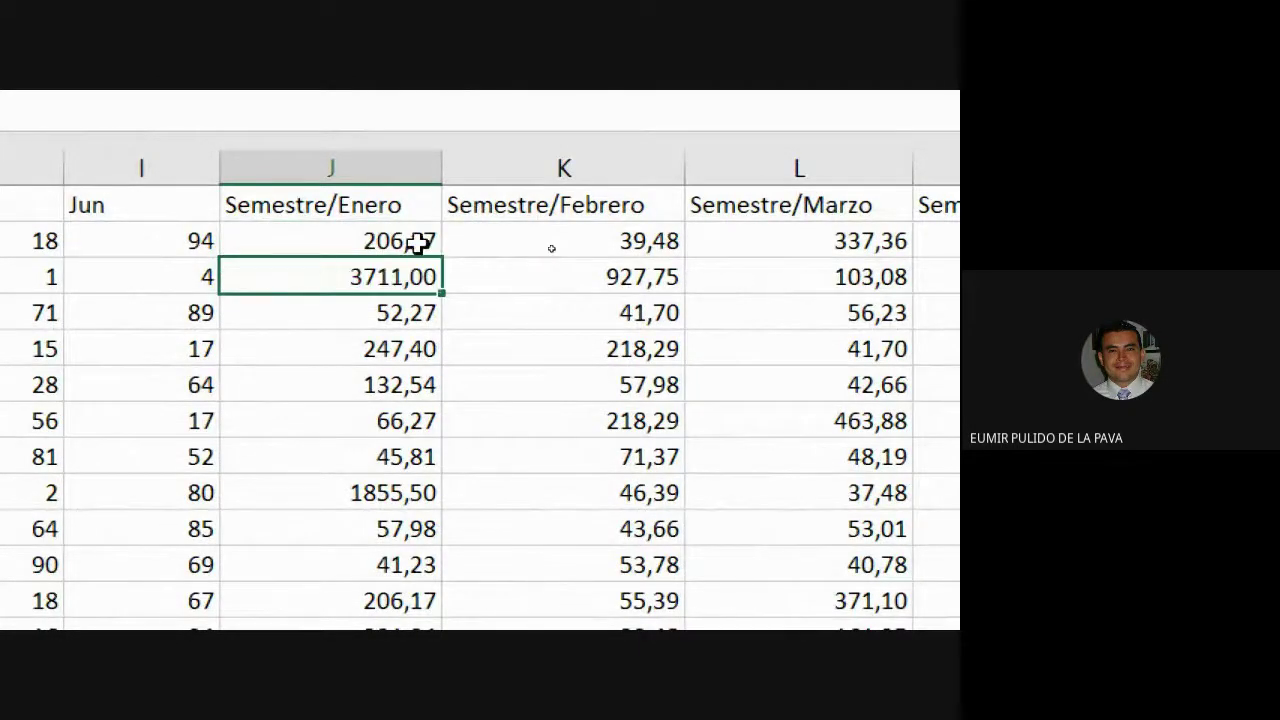
{"action": "left_click", "coordinate": [418, 240]}
{"action": "double_click", "coordinate": [406, 240]}
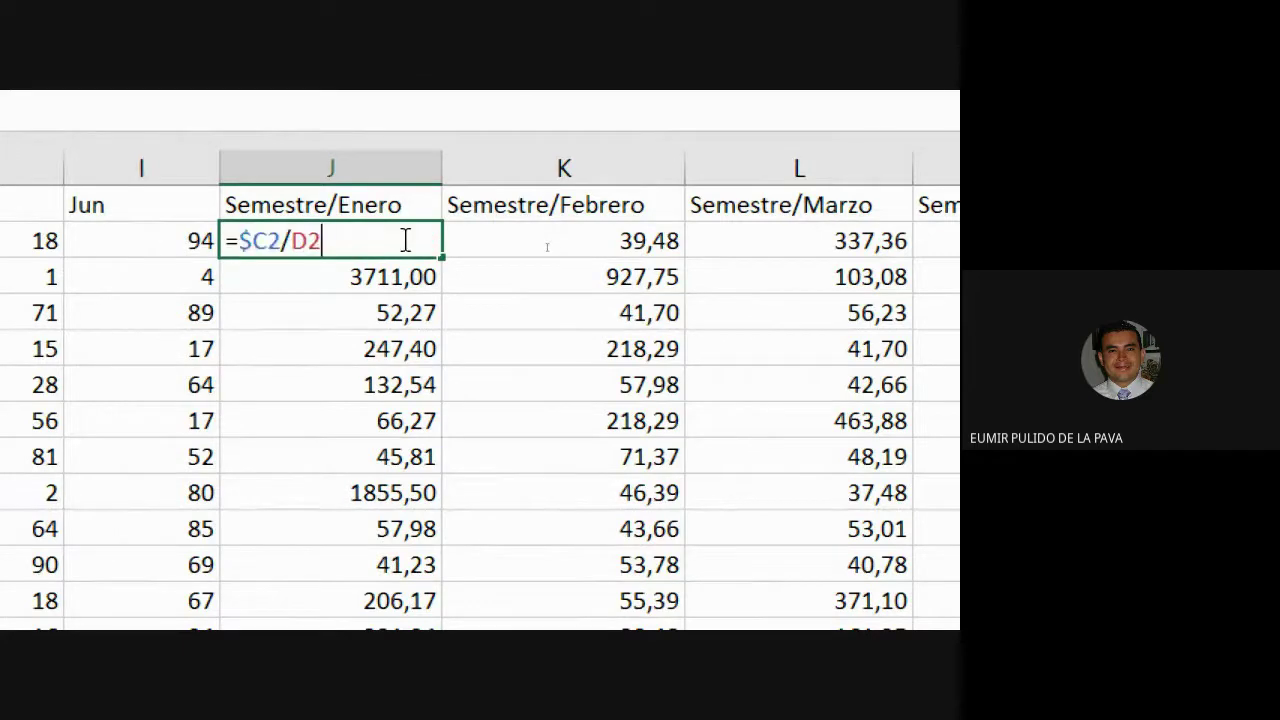
{"action": "key", "text": "Escape"}
{"action": "left_click_drag", "start_coordinate": [441, 258], "coordinate": [955, 310]}
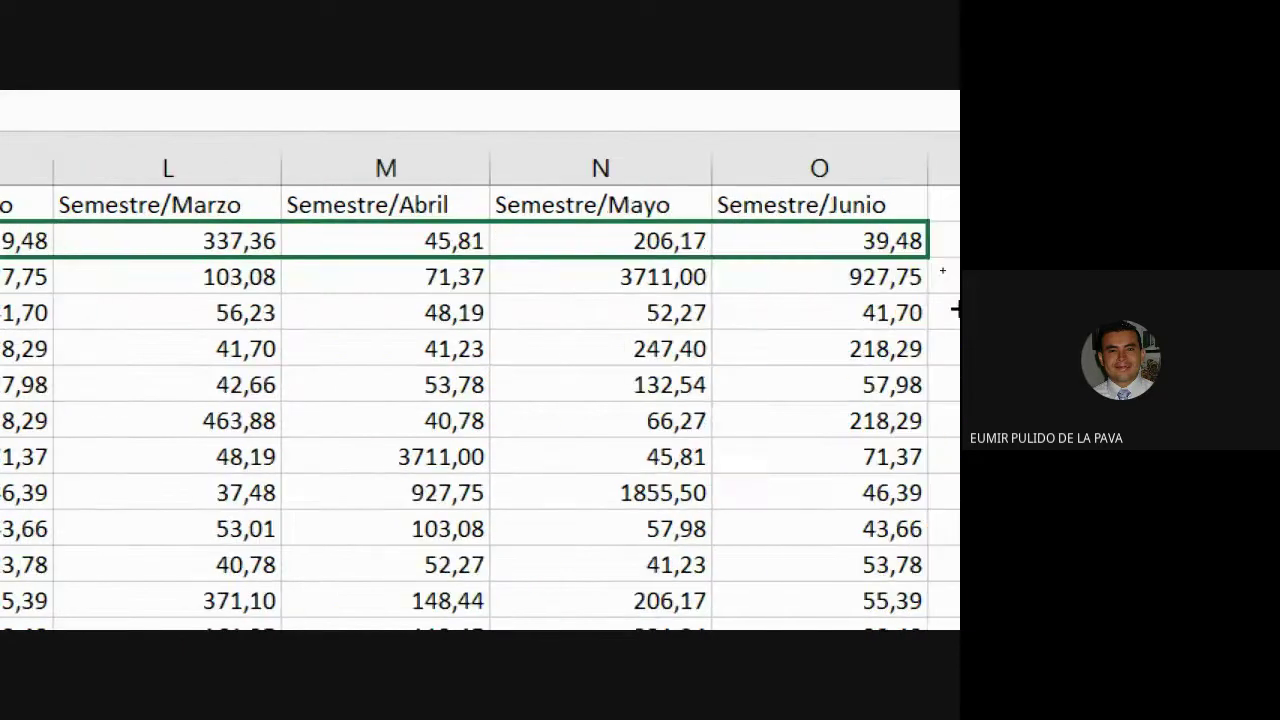
{"action": "left_click_drag", "start_coordinate": [928, 258], "coordinate": [914, 480]}
{"action": "left_click", "coordinate": [343, 406]}
{"action": "scroll", "coordinate": [335, 500], "scroll_direction": "down", "scroll_amount": 4}
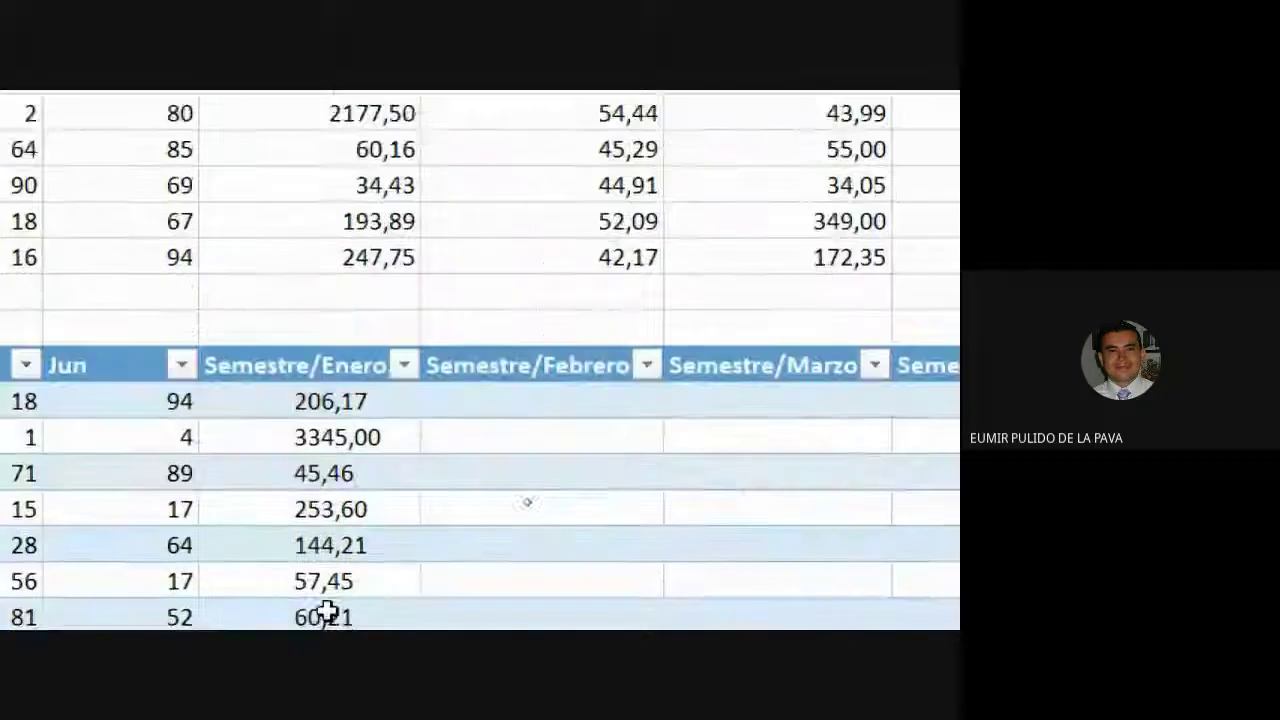
{"action": "left_click", "coordinate": [346, 398]}
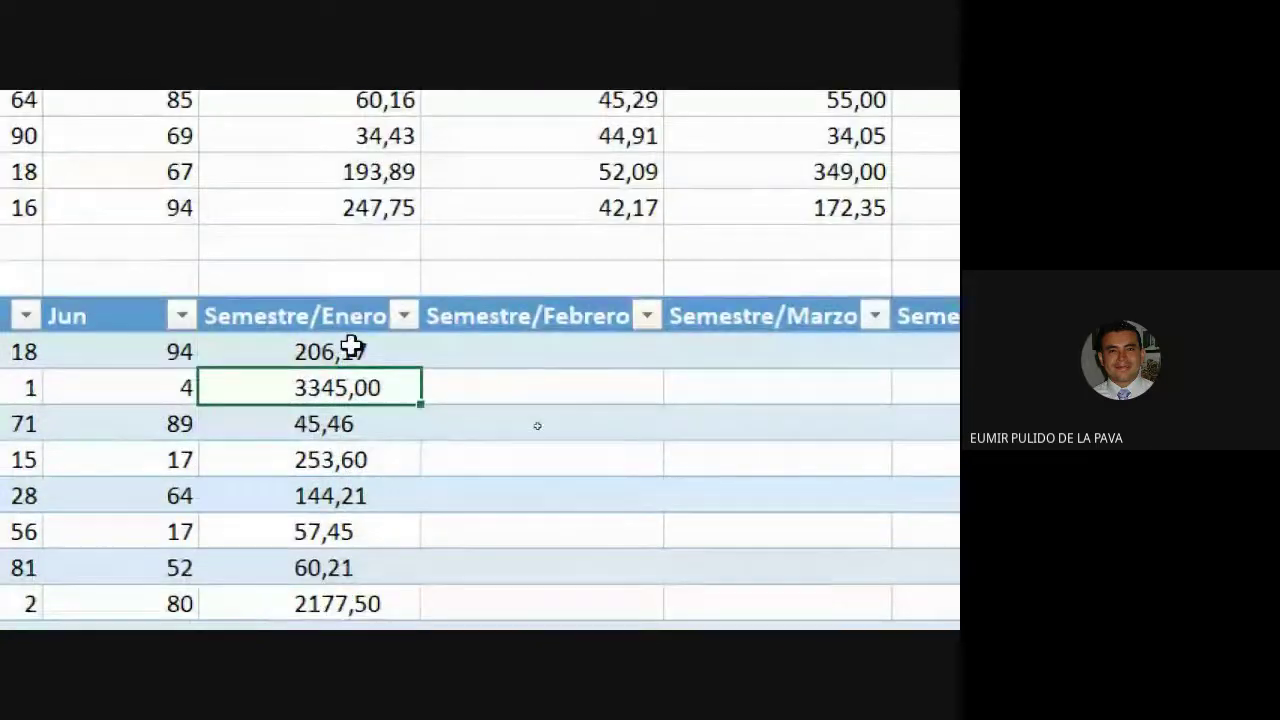
{"action": "double_click", "coordinate": [397, 352]}
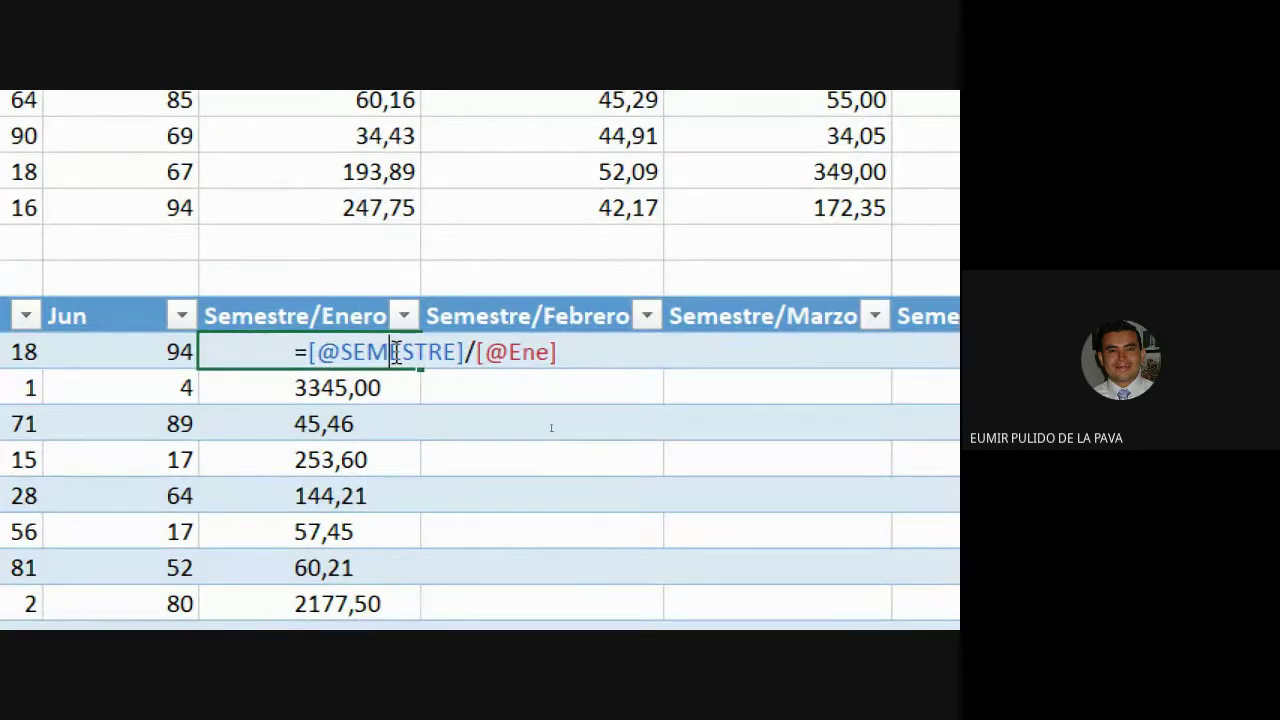
{"action": "scroll", "coordinate": [551, 428], "scroll_direction": "up", "scroll_amount": 3}
{"action": "scroll", "coordinate": [550, 427], "scroll_direction": "down", "scroll_amount": 4}
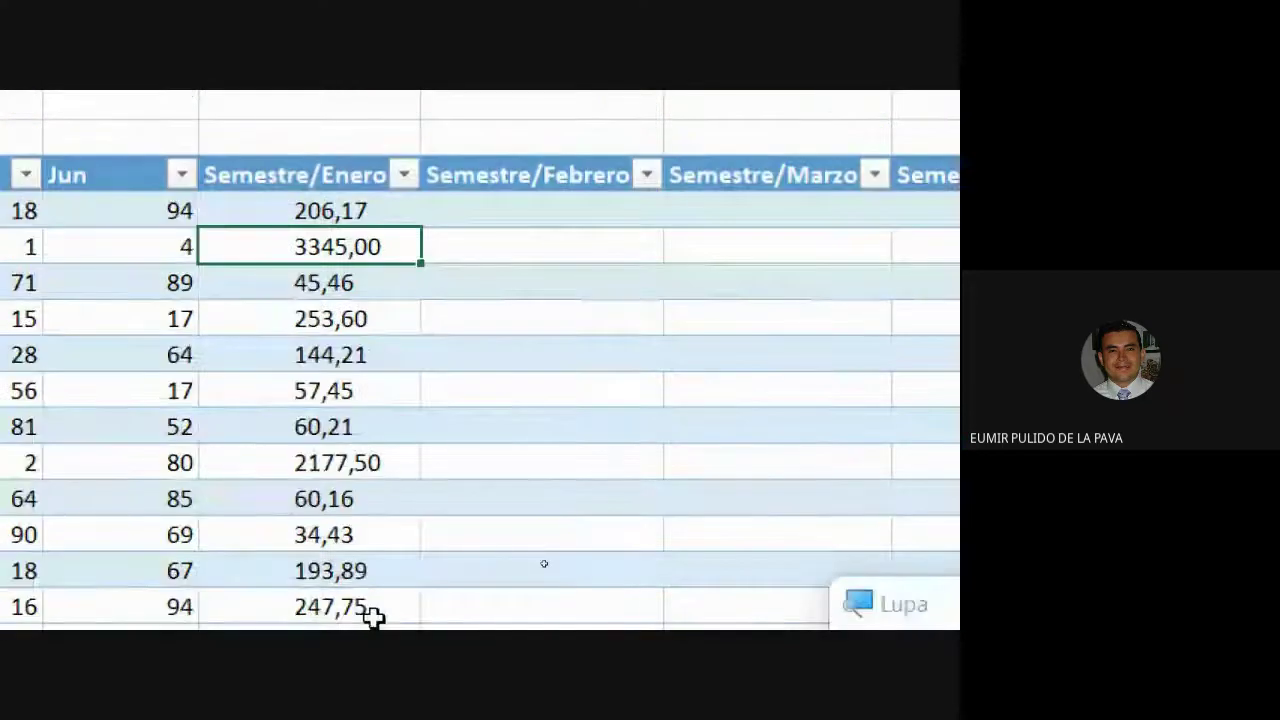
{"action": "left_click", "coordinate": [373, 215]}
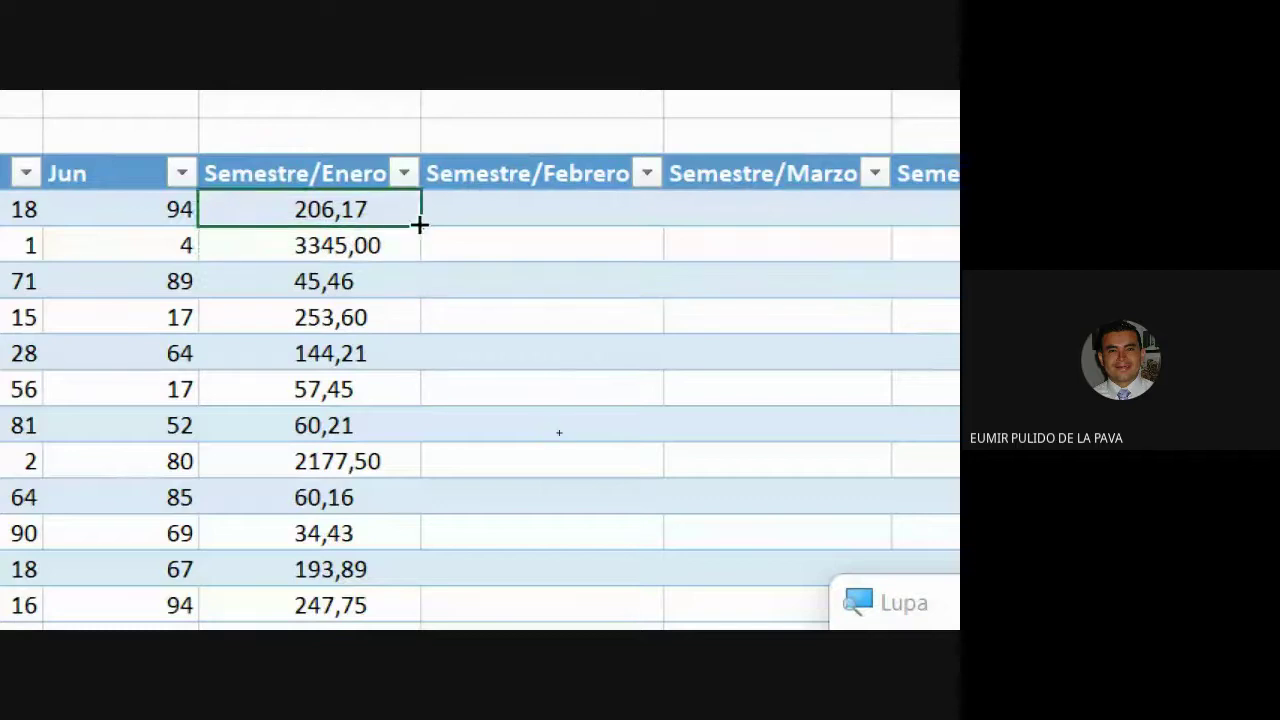
{"action": "left_click_drag", "start_coordinate": [419, 225], "coordinate": [955, 245]}
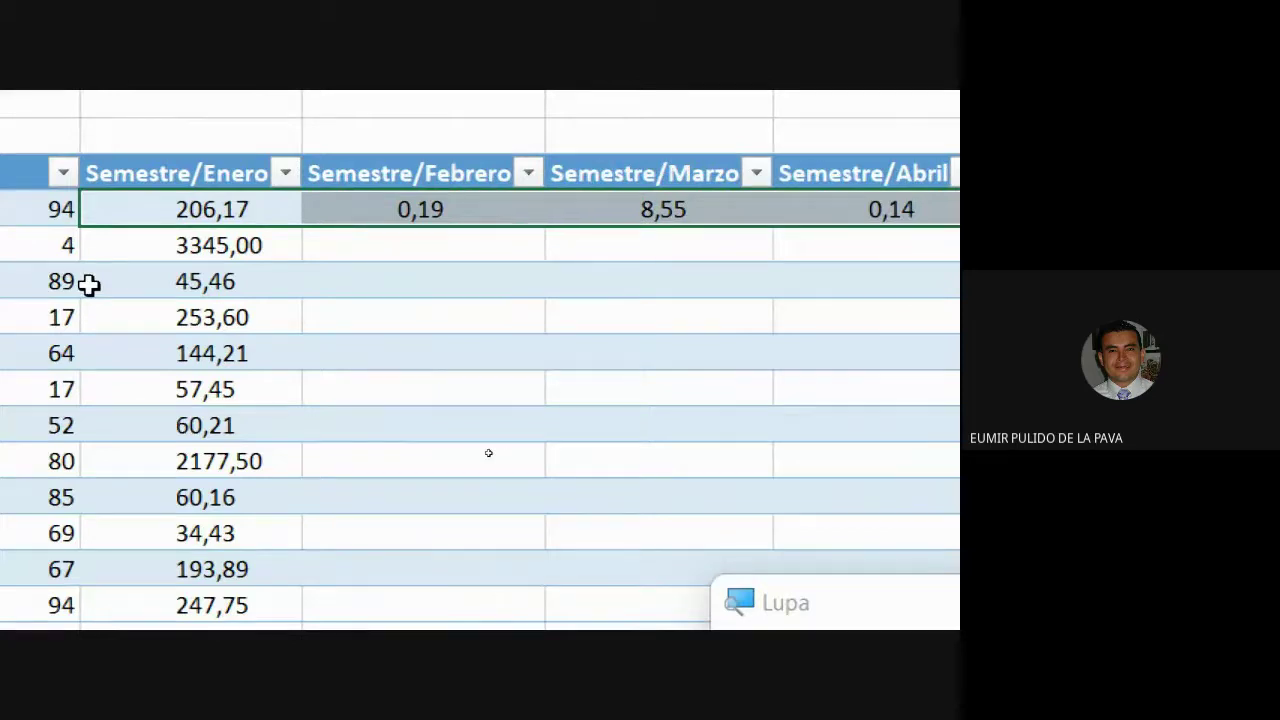
{"action": "double_click", "coordinate": [352, 205]}
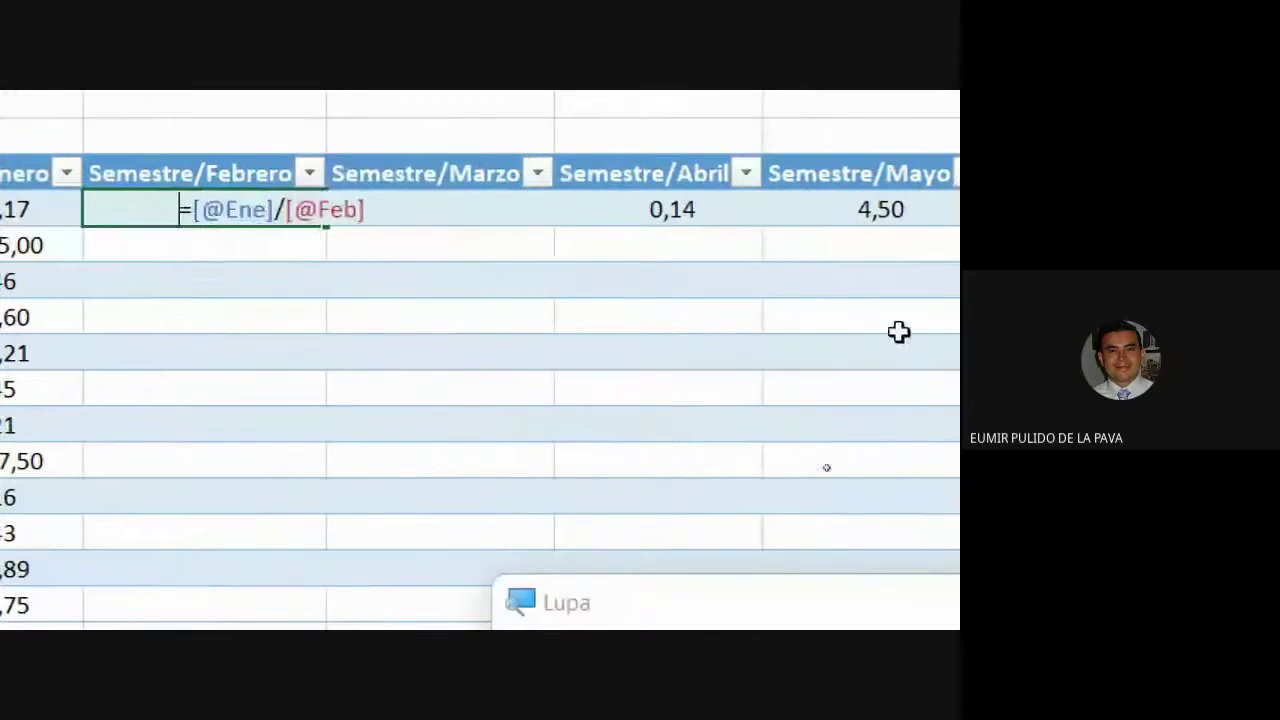
{"action": "key", "text": "Return"}
{"action": "double_click", "coordinate": [400, 209]}
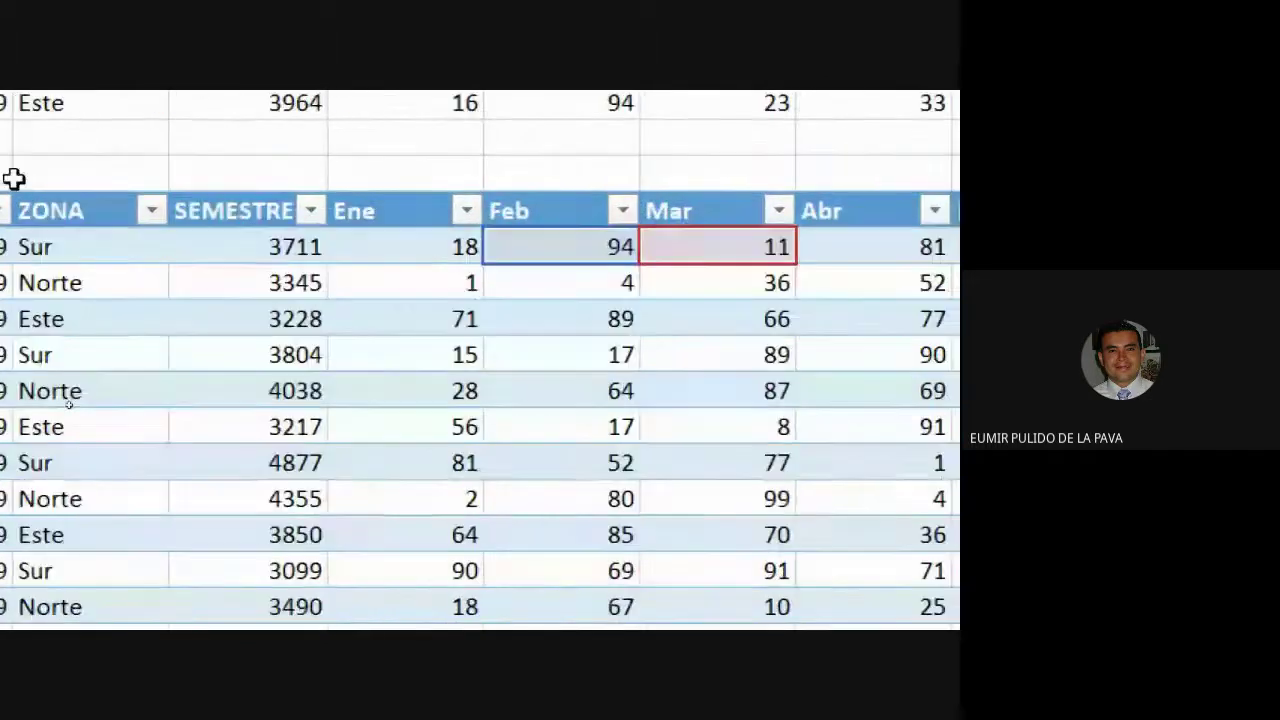
{"action": "key", "text": "Return"}
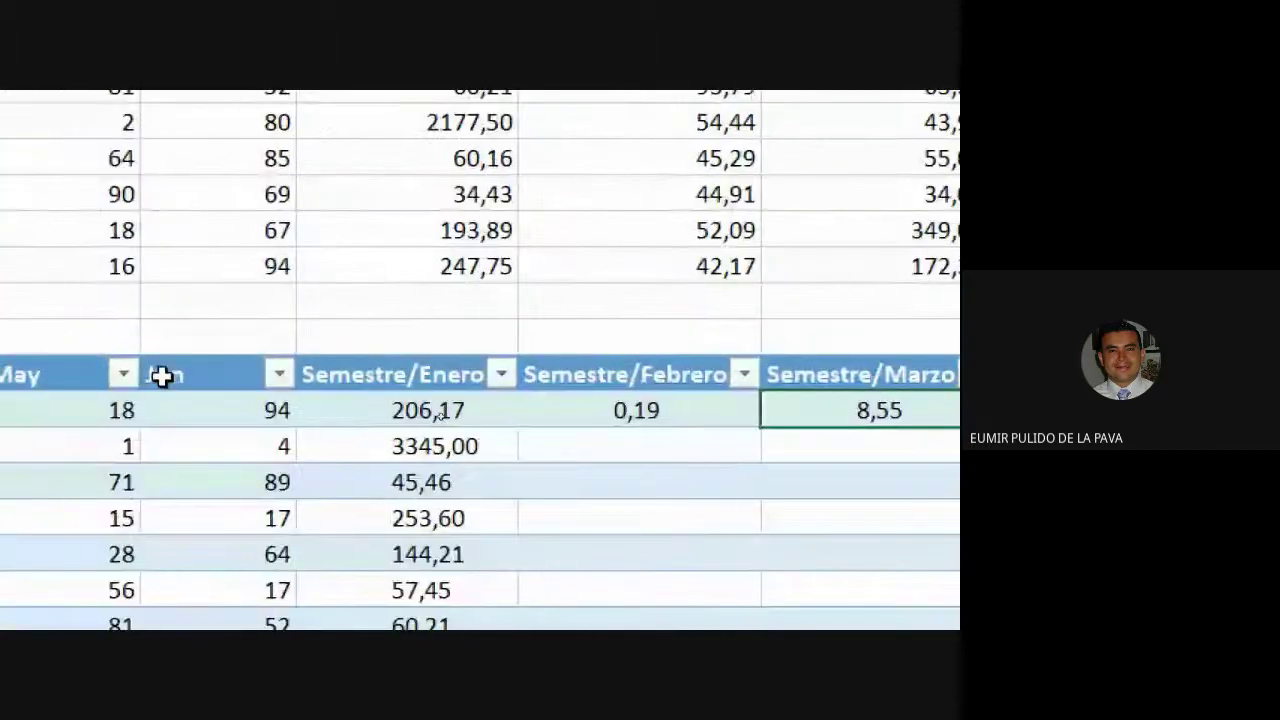
{"action": "double_click", "coordinate": [440, 412]}
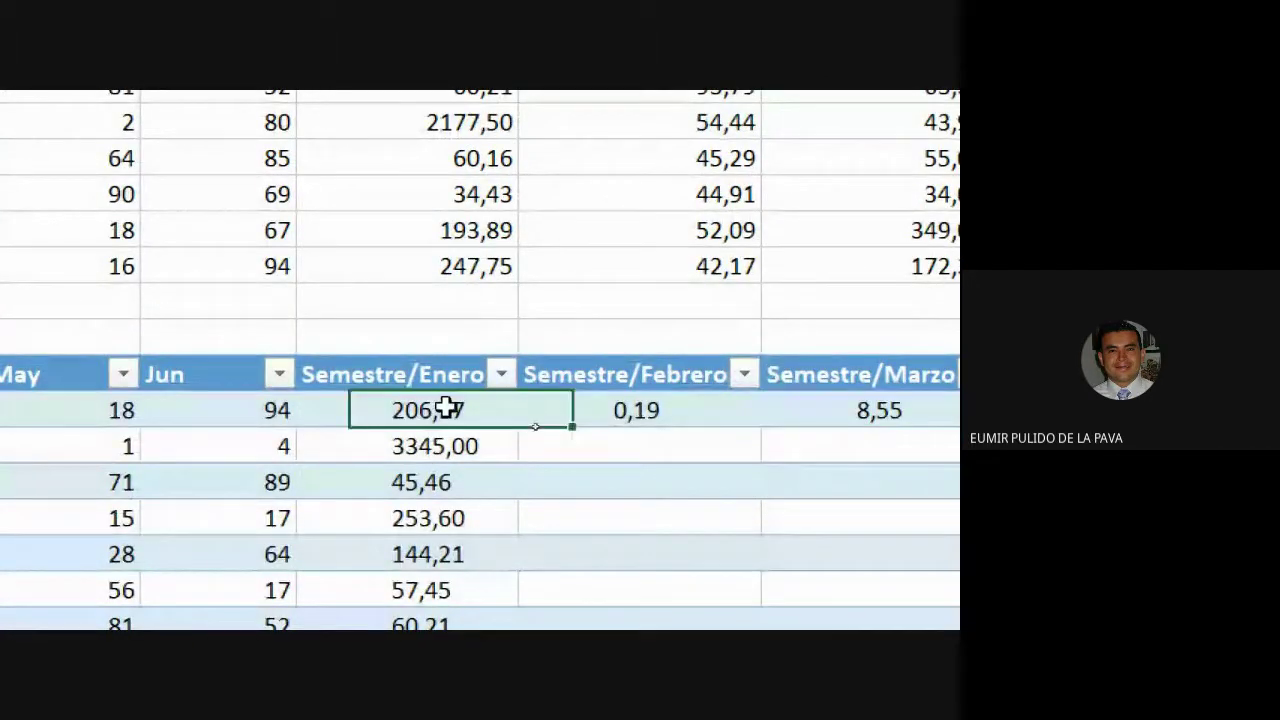
{"action": "left_click_drag", "start_coordinate": [409, 410], "coordinate": [557, 374]}
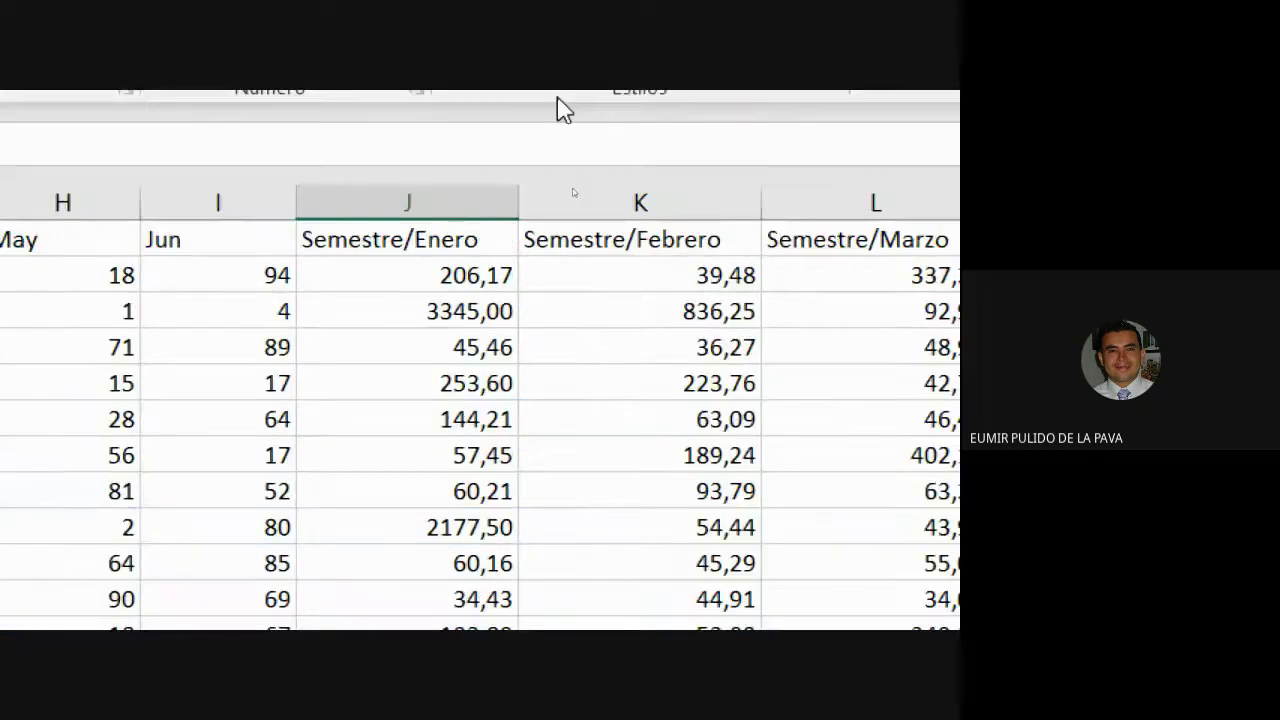
{"action": "double_click", "coordinate": [486, 380]}
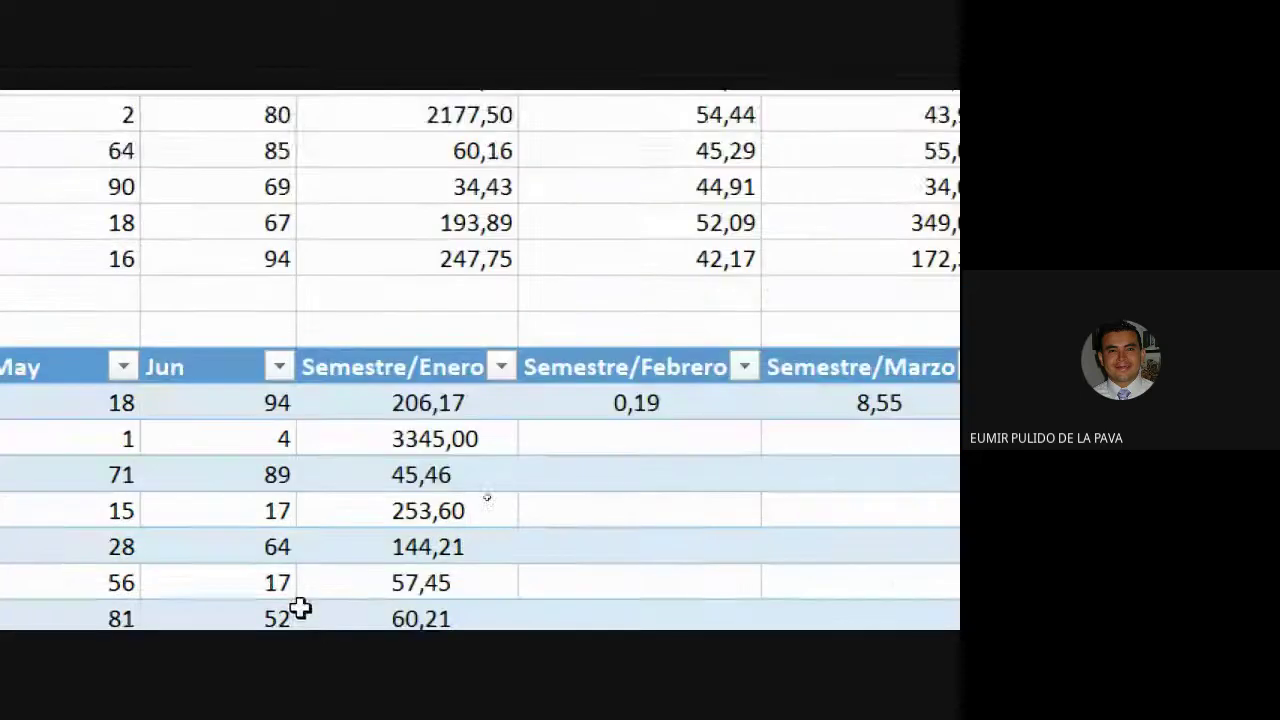
{"action": "double_click", "coordinate": [432, 343]}
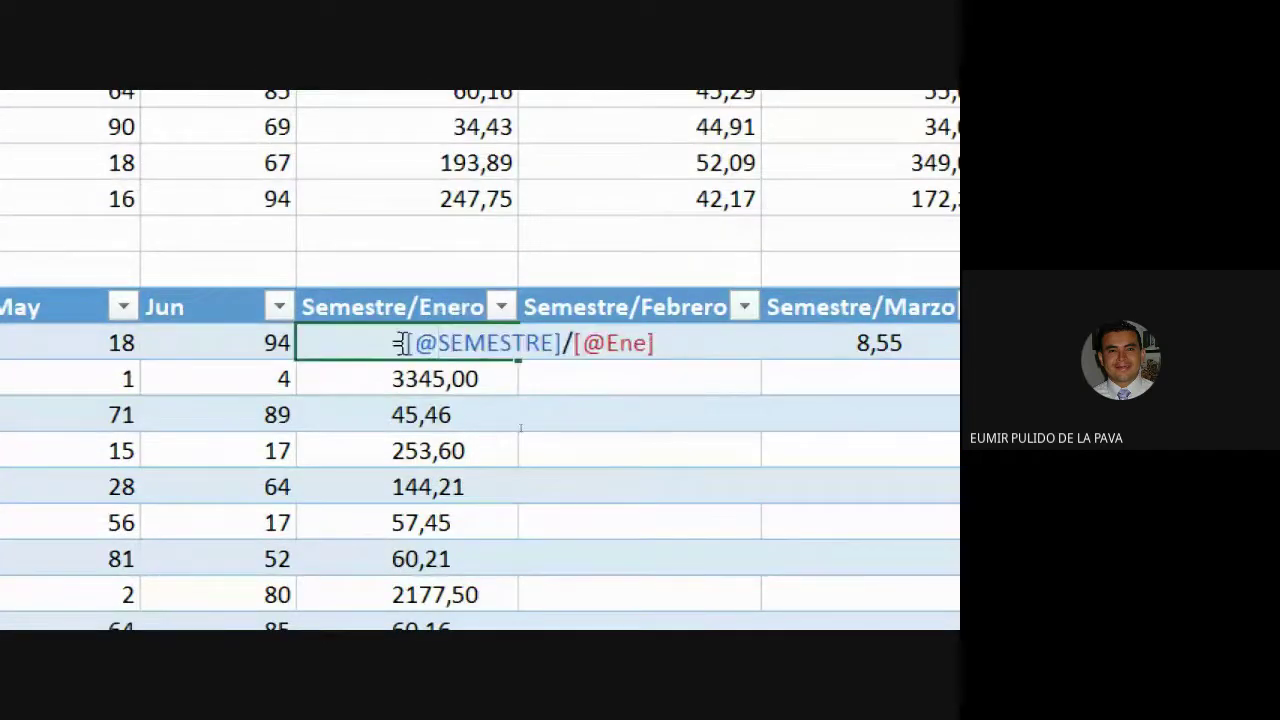
{"action": "left_click_drag", "start_coordinate": [401, 343], "coordinate": [557, 343]}
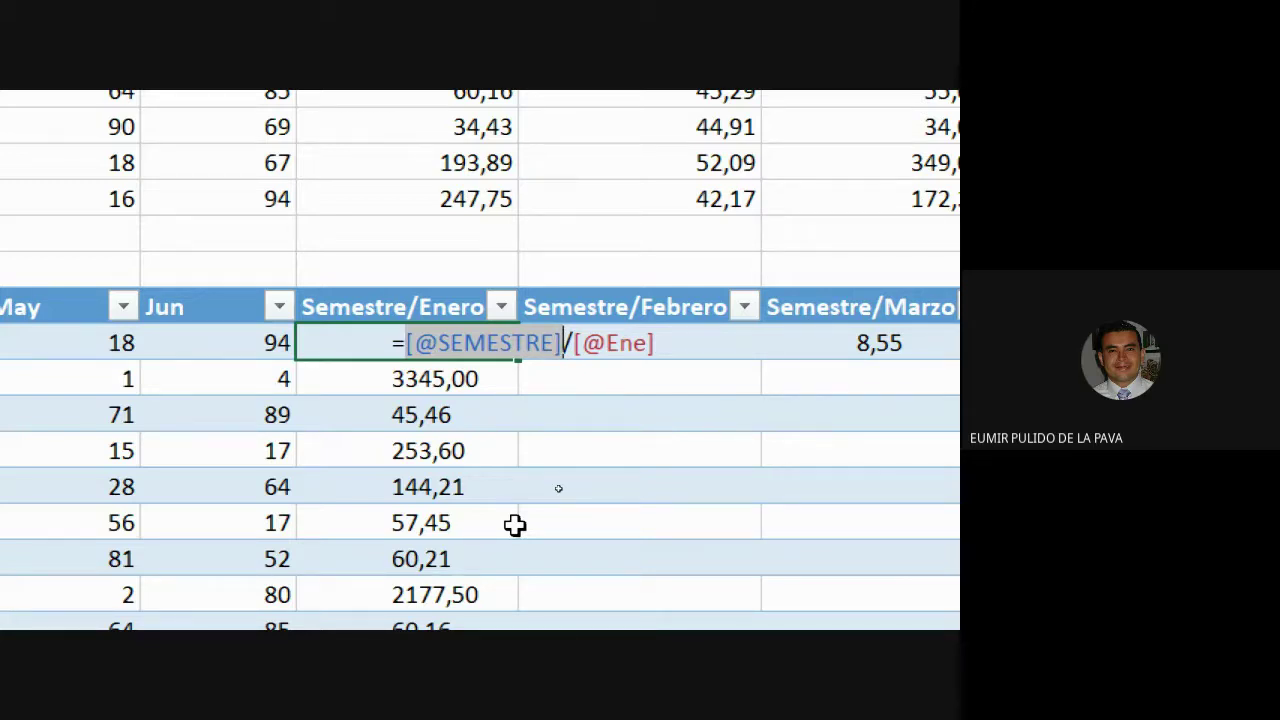
{"action": "key", "text": "ctrl+Return"}
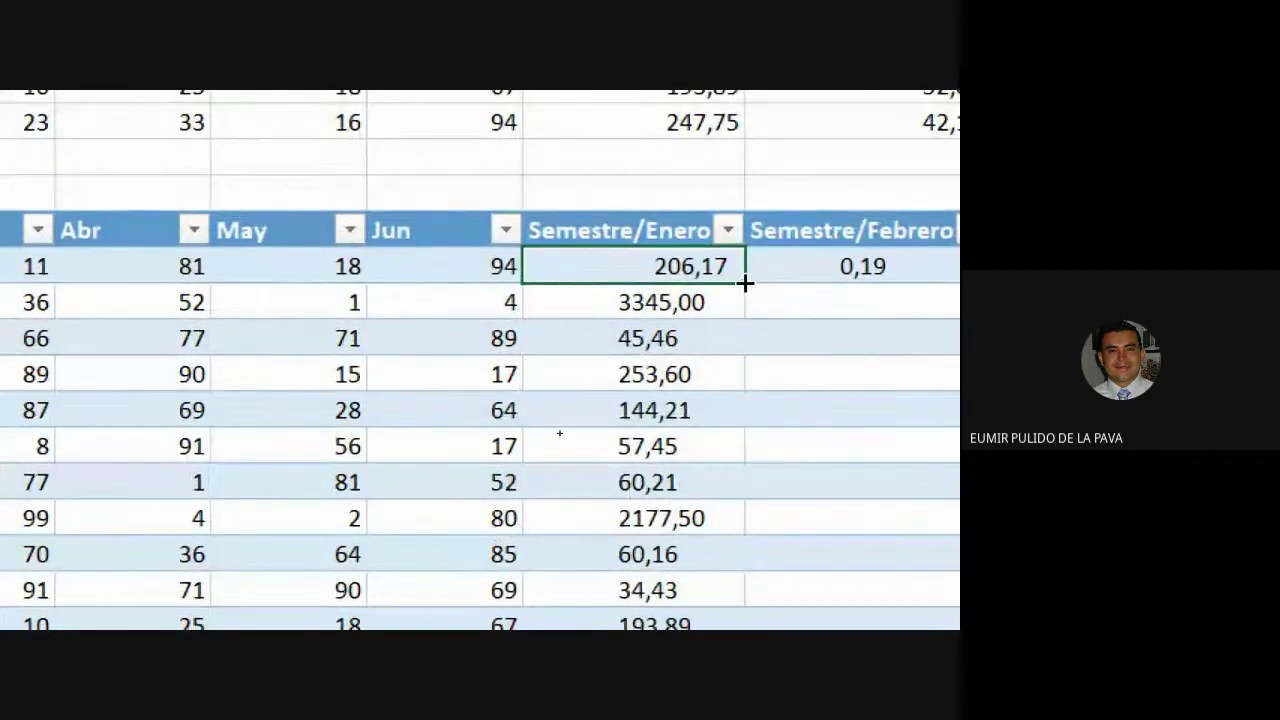
{"action": "double_click", "coordinate": [745, 284]}
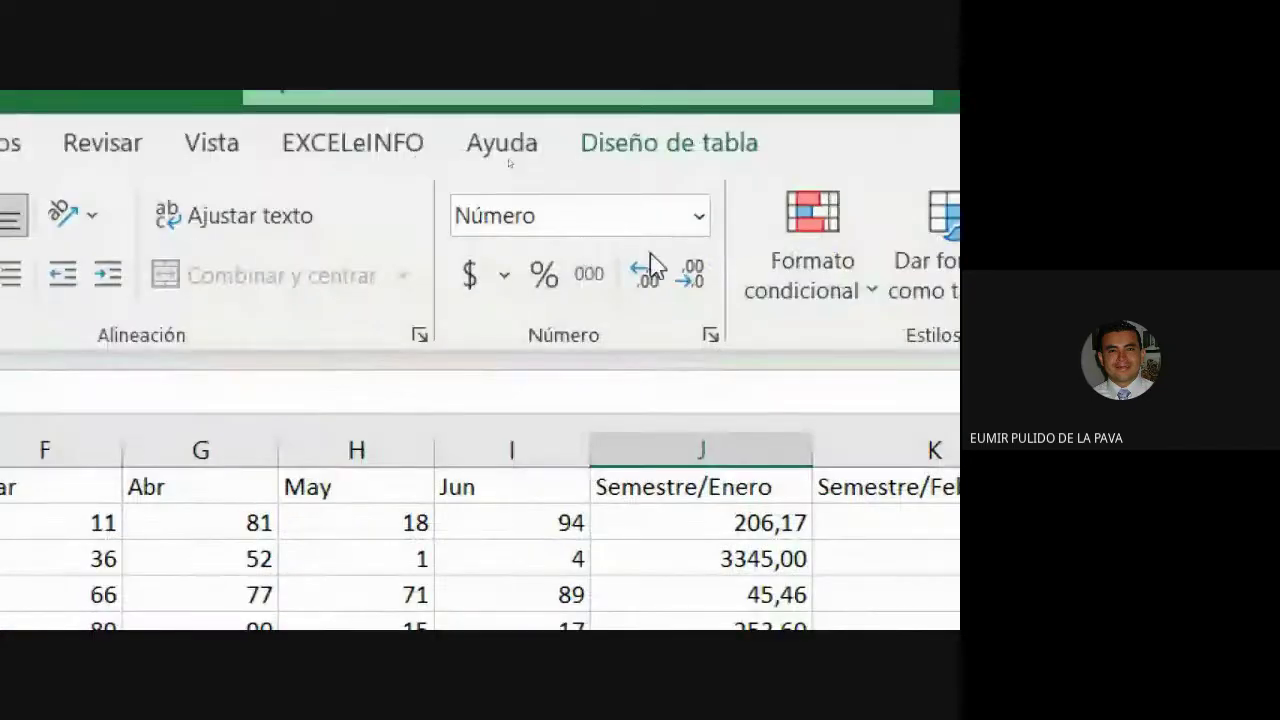
{"action": "left_click", "coordinate": [208, 274]}
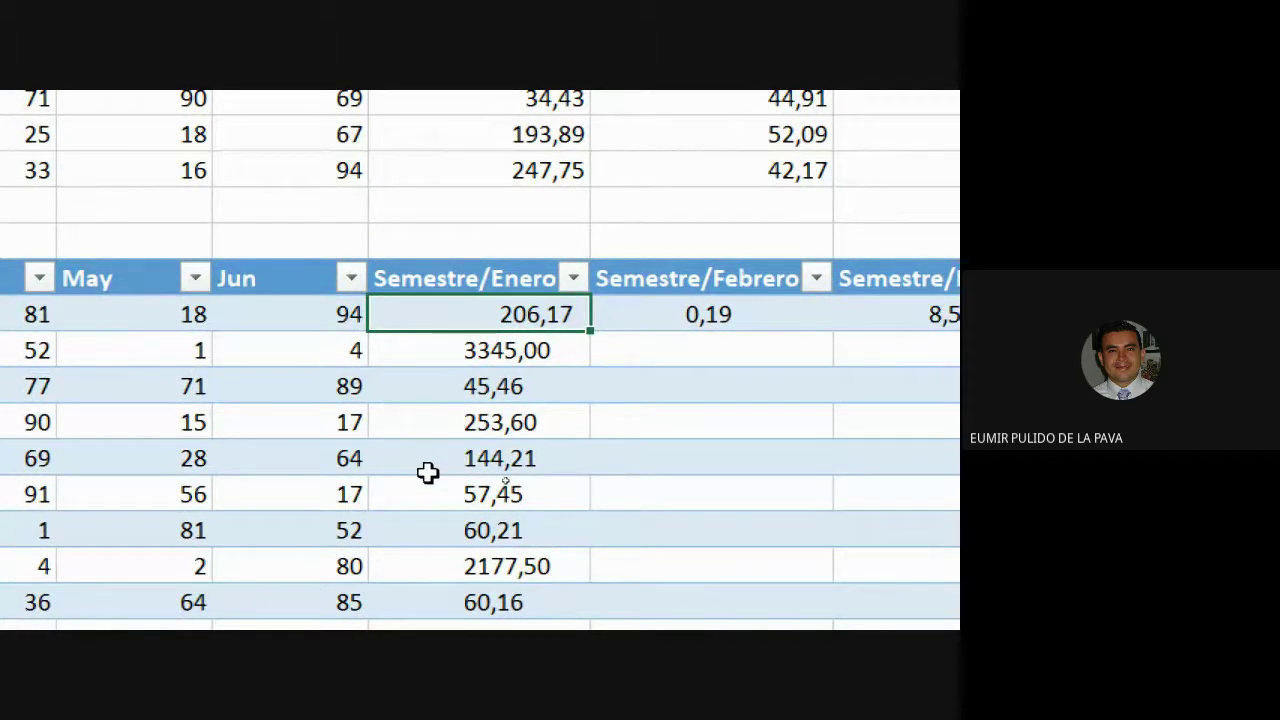
Start a new formula in the first Semestre/Enero cell that references the SEMESTRE value 3711.
{"action": "scroll", "coordinate": [426, 471], "scroll_direction": "left", "scroll_amount": 10}
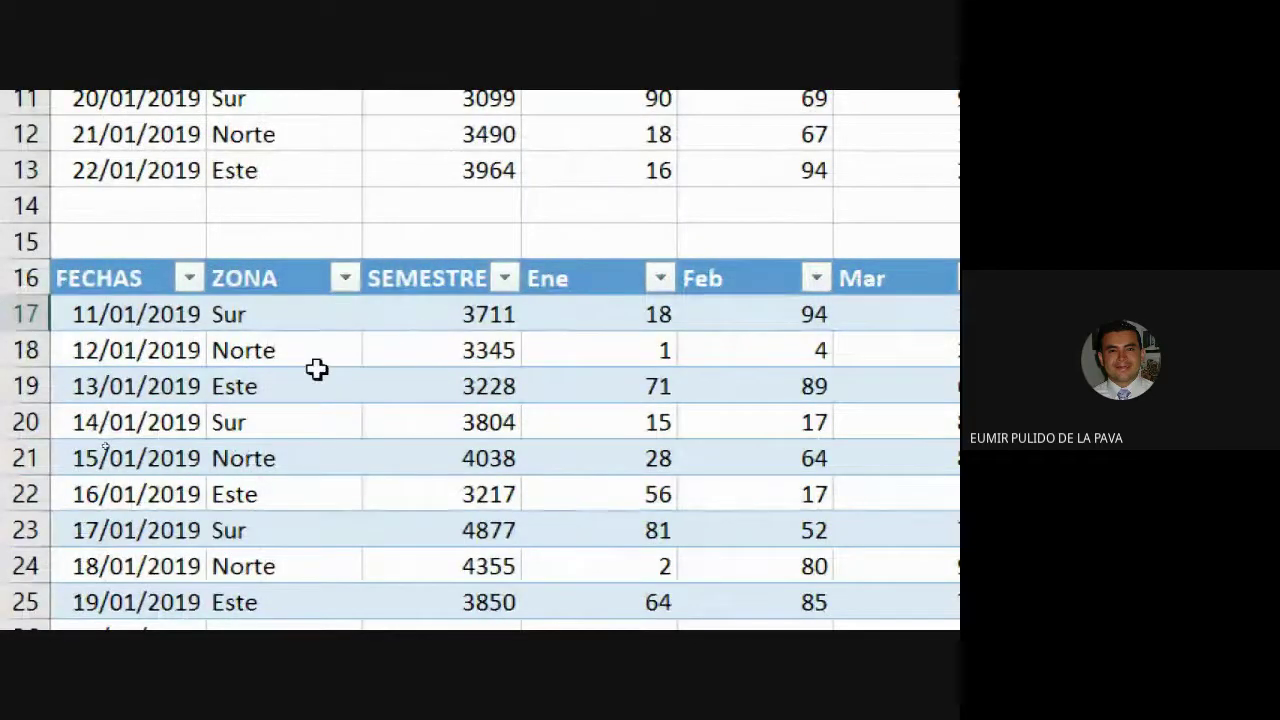
{"action": "scroll", "coordinate": [314, 369], "scroll_direction": "right", "scroll_amount": 2}
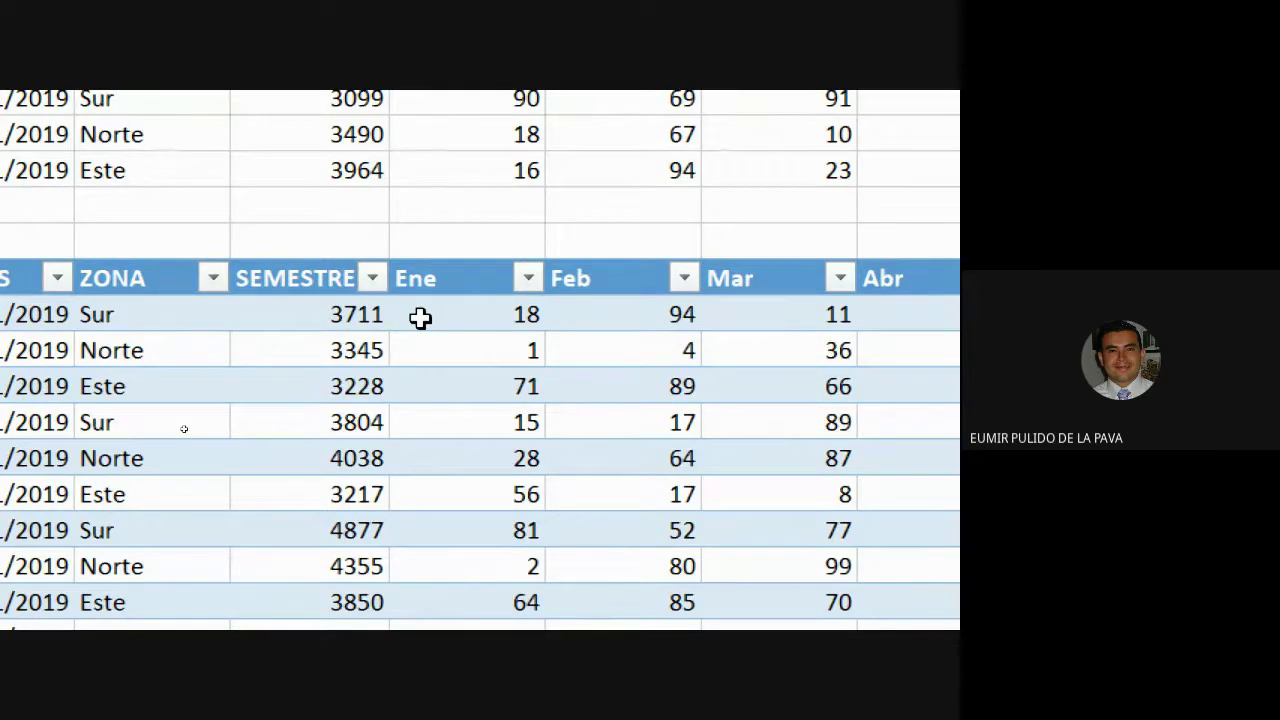
{"action": "scroll", "coordinate": [873, 361], "scroll_direction": "right", "scroll_amount": 1}
{"action": "scroll", "coordinate": [873, 361], "scroll_direction": "right", "scroll_amount": 4}
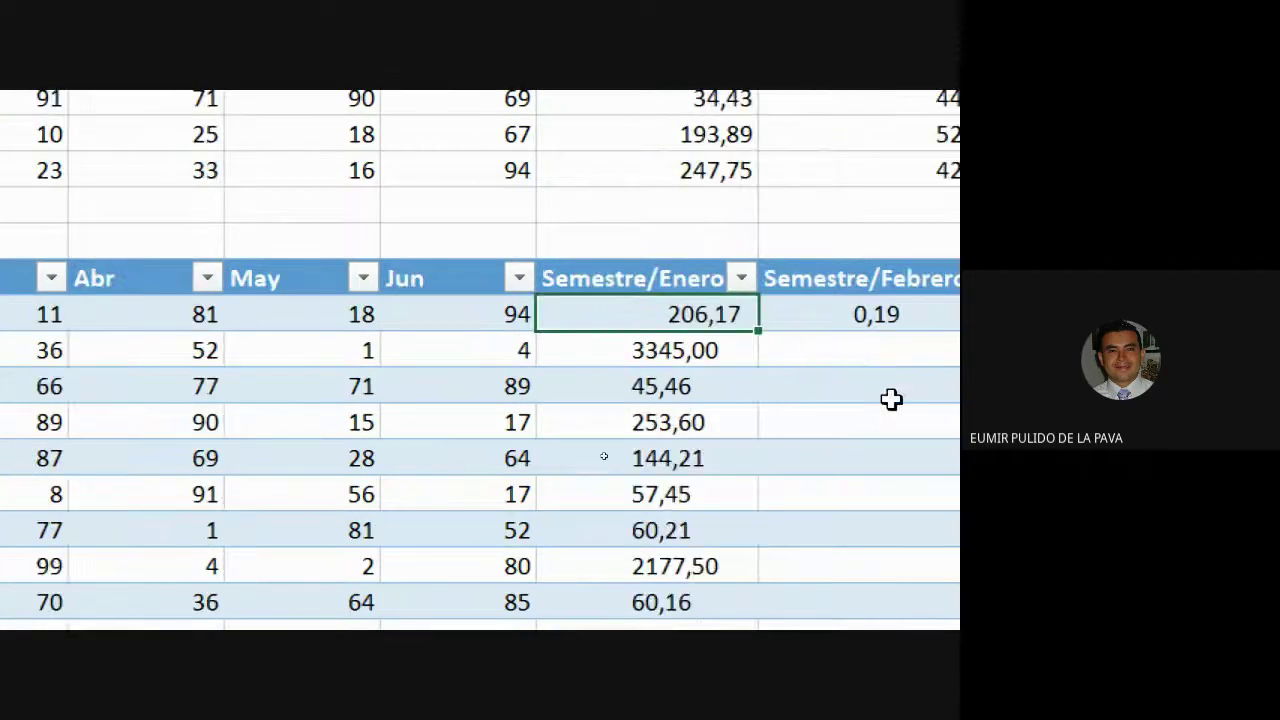
{"action": "type", "text": "="}
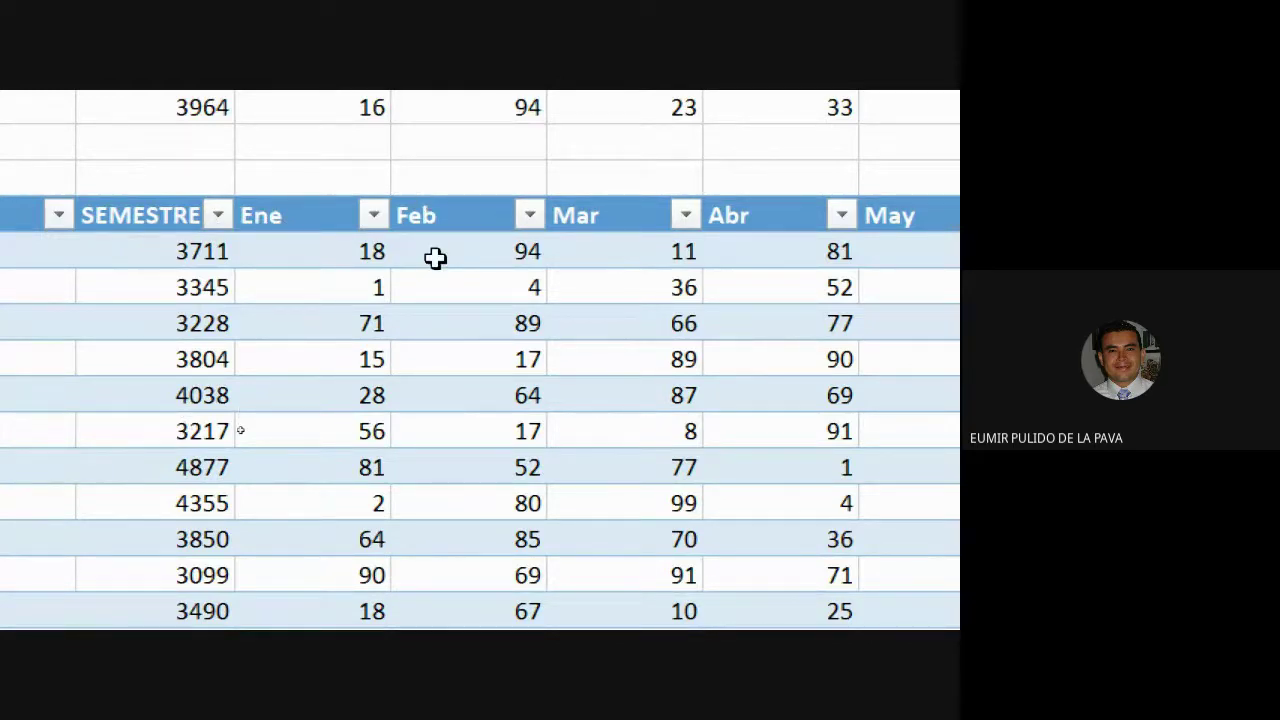
{"action": "left_click", "coordinate": [190, 249]}
{"action": "key", "text": "ctrl+c"}
{"action": "scroll", "coordinate": [868, 292], "scroll_direction": "right", "scroll_amount": 1}
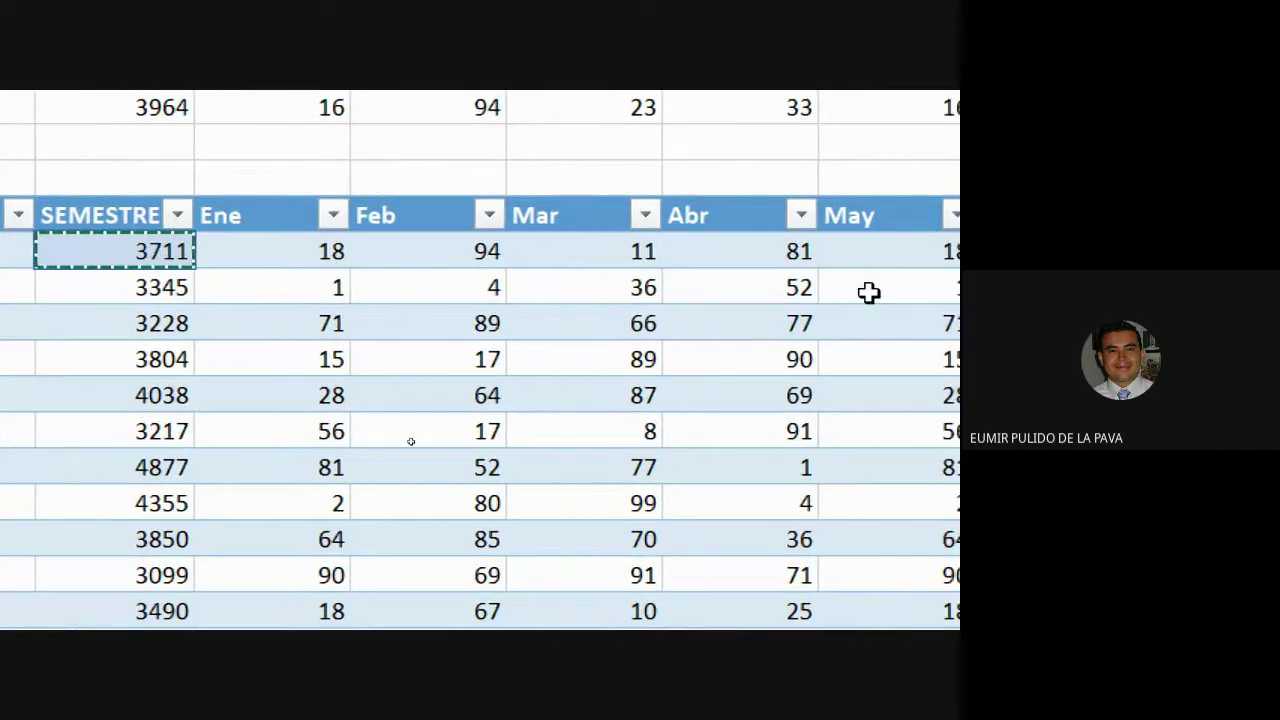
{"action": "scroll", "coordinate": [868, 292], "scroll_direction": "right", "scroll_amount": 5}
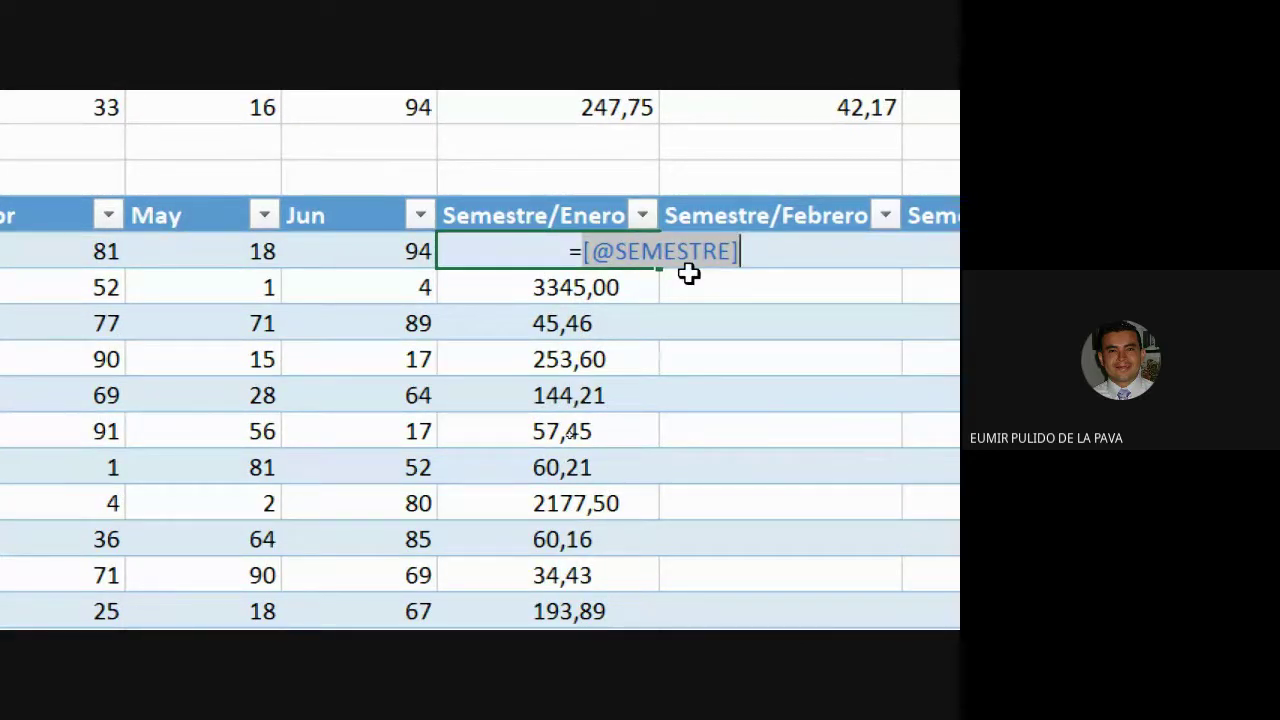
{"action": "key", "text": "BackSpace"}
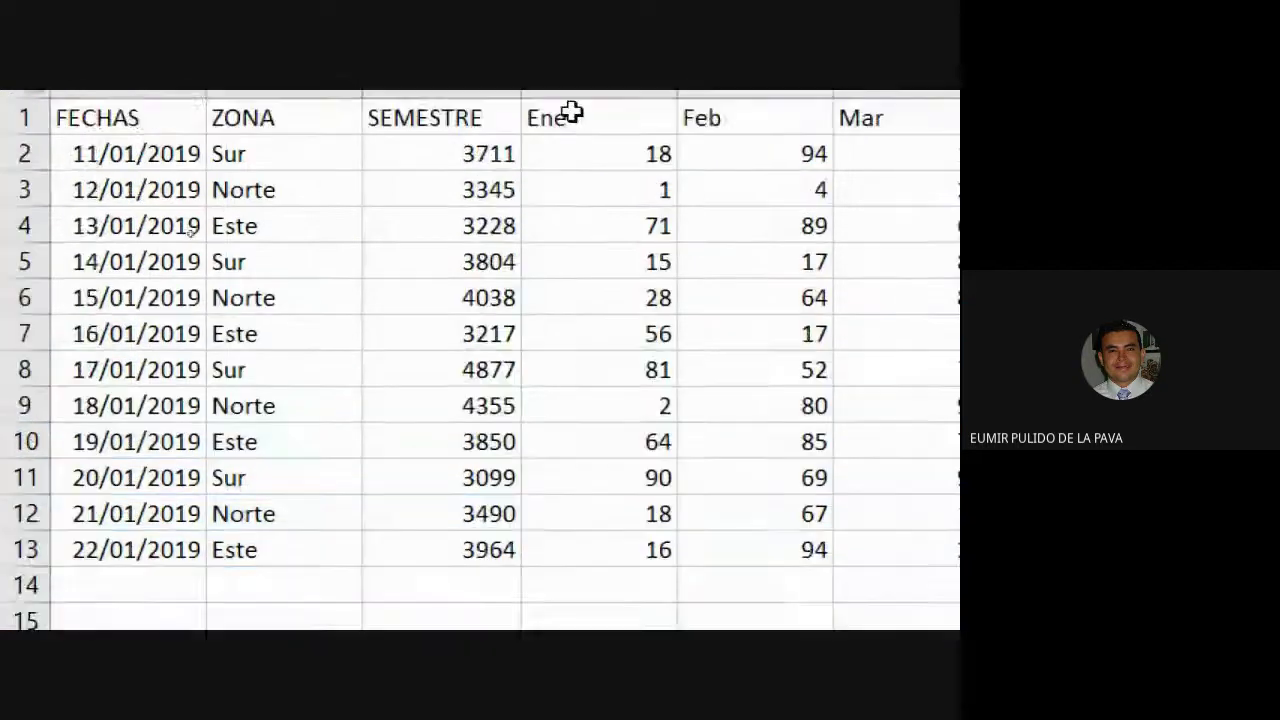
{"action": "left_click", "coordinate": [486, 237]}
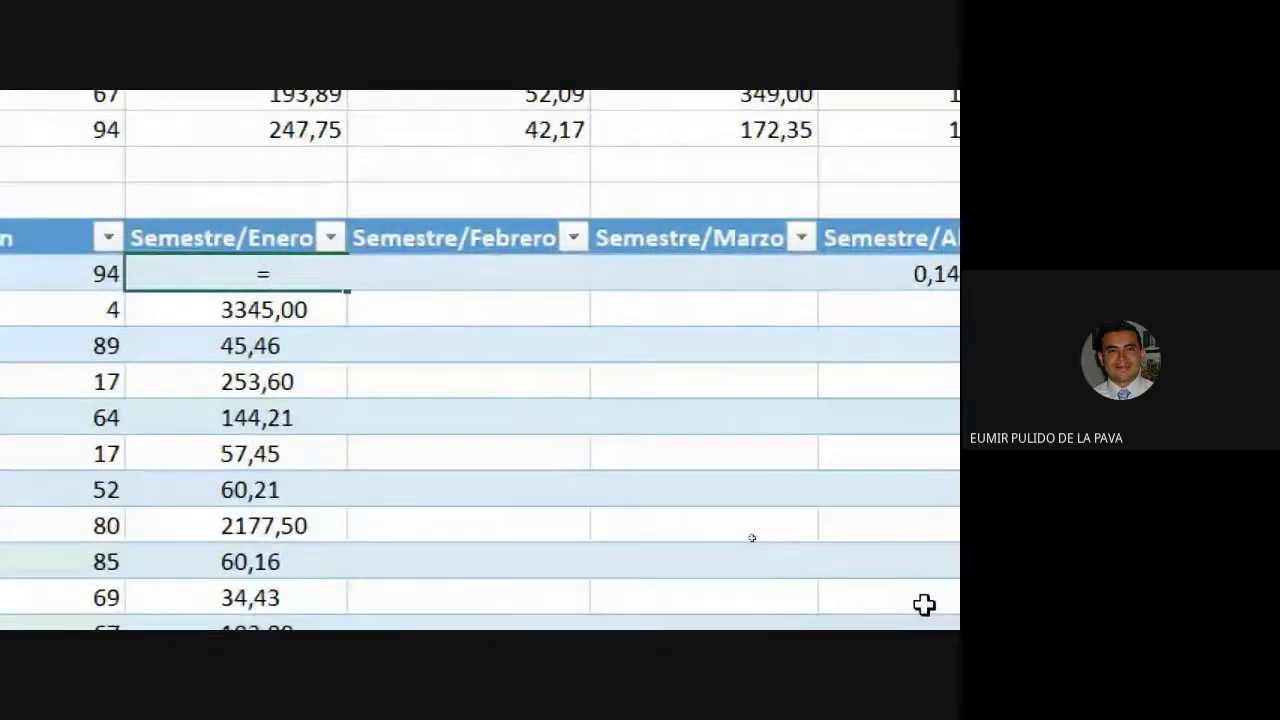
{"action": "type", "text": "C17"}
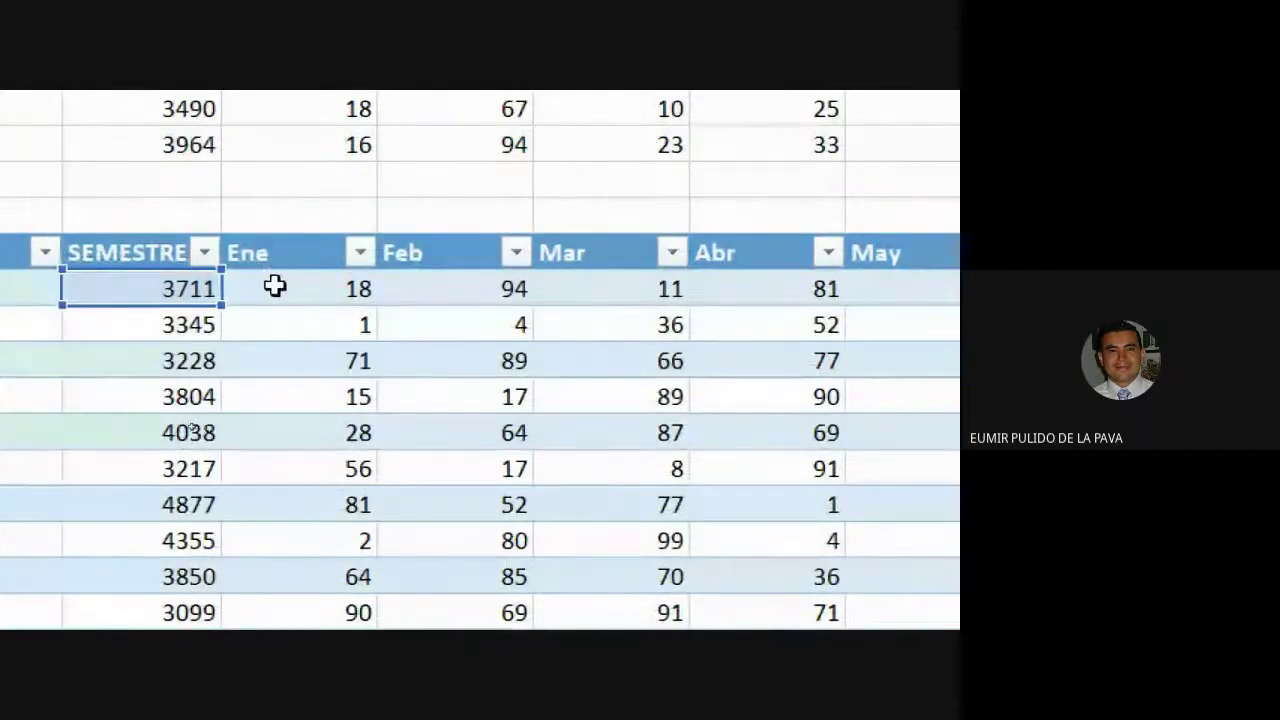
{"action": "left_click", "coordinate": [310, 287]}
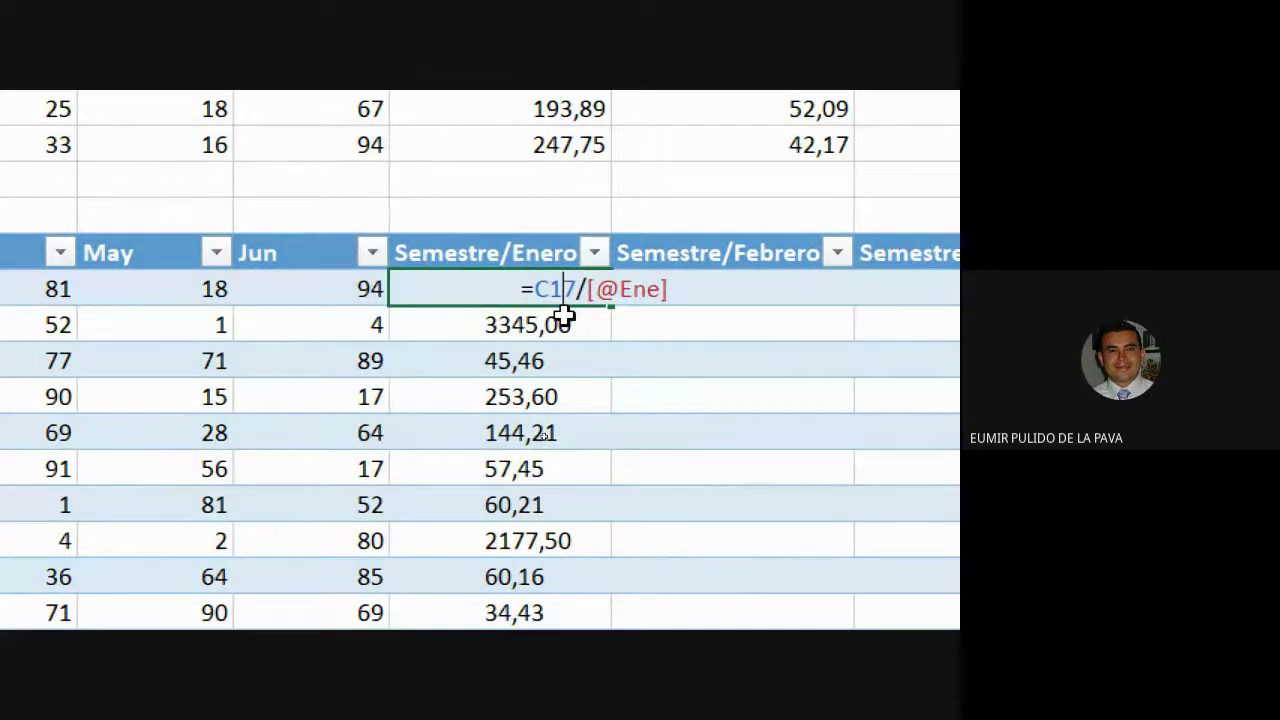
{"action": "key", "text": "F4"}
{"action": "key", "text": "F4"}
{"action": "key", "text": "F4"}
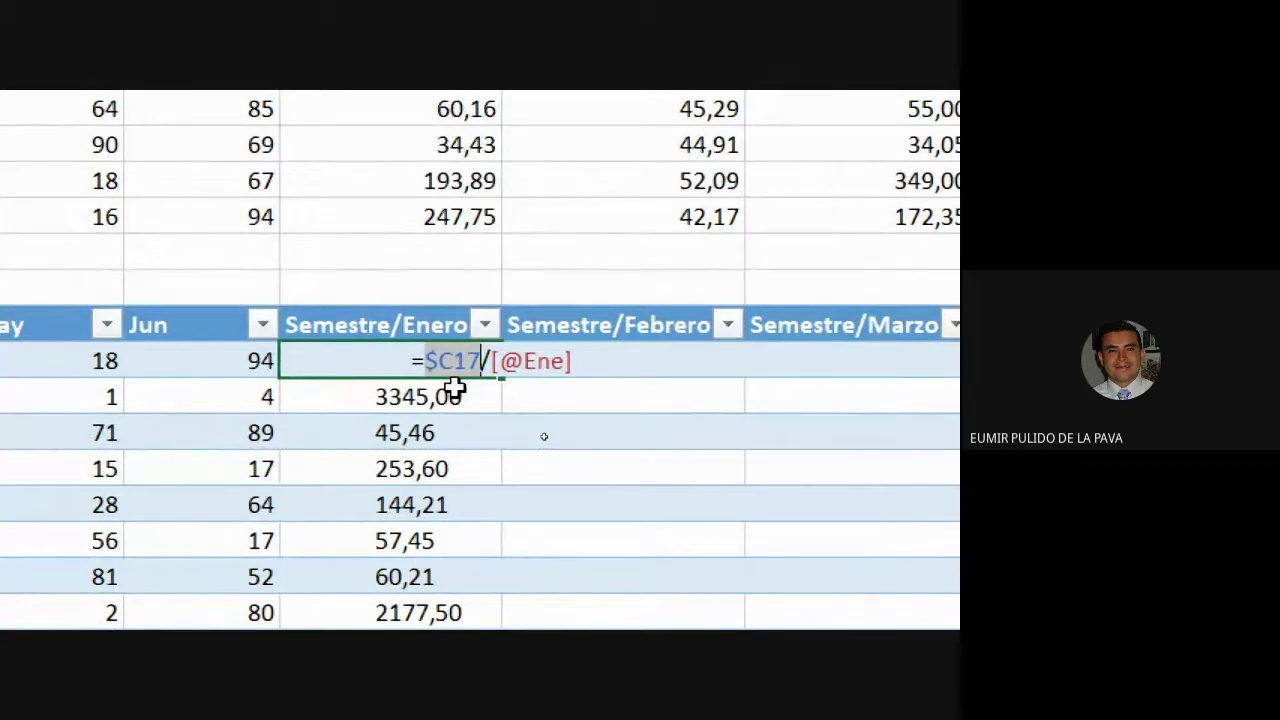
{"action": "left_click", "coordinate": [585, 360]}
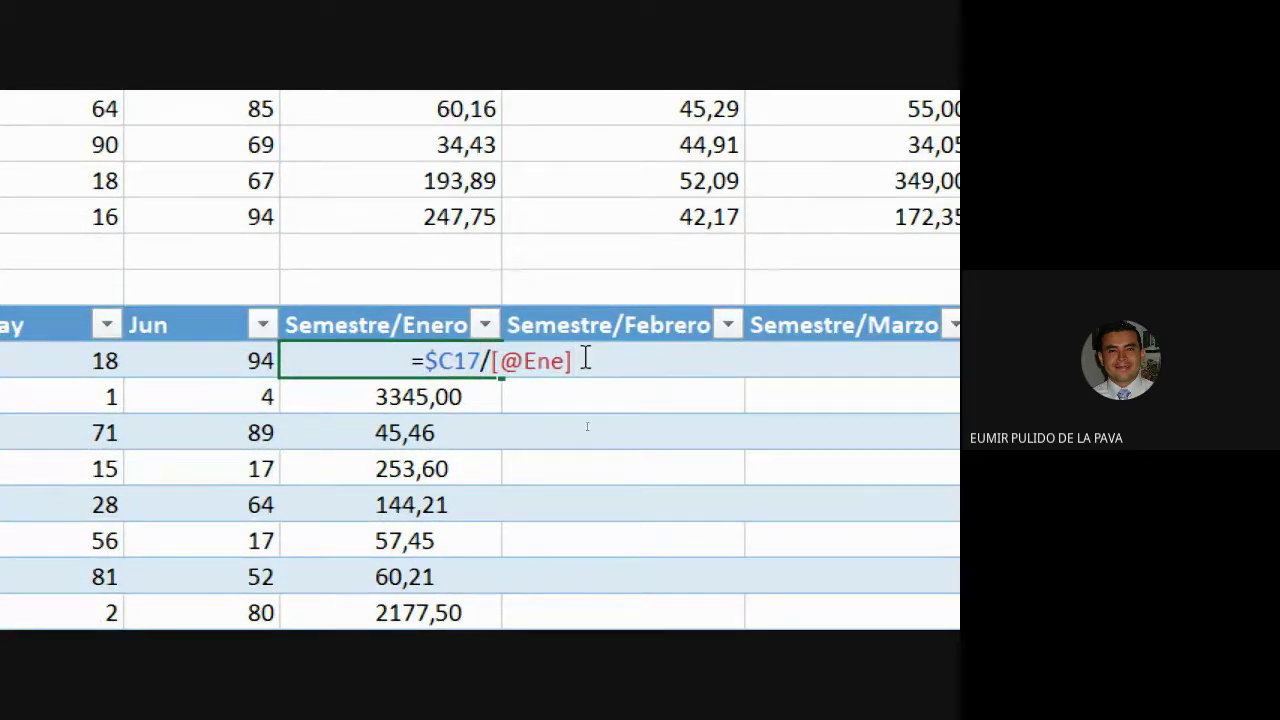
{"action": "key", "text": "Return"}
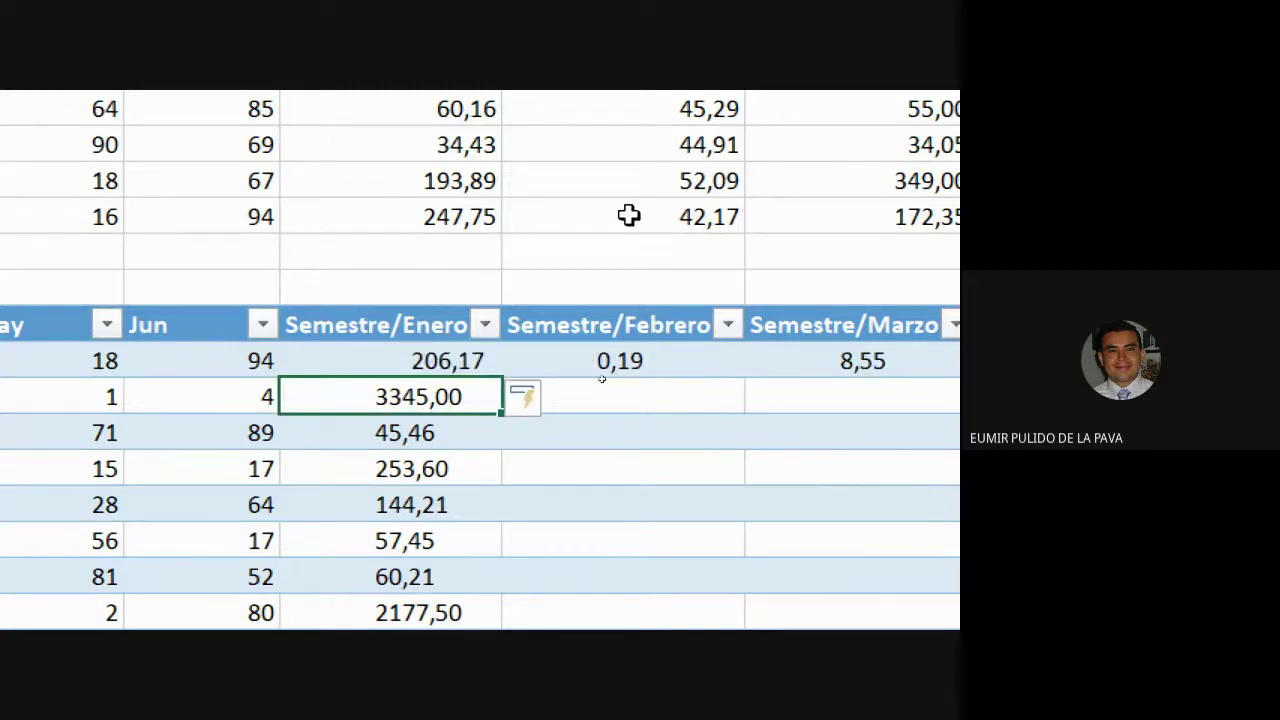
Fill the 206,17 ratio formula down the Semestre/Enero column.
{"action": "left_click", "coordinate": [448, 352]}
{"action": "left_click", "coordinate": [498, 386]}
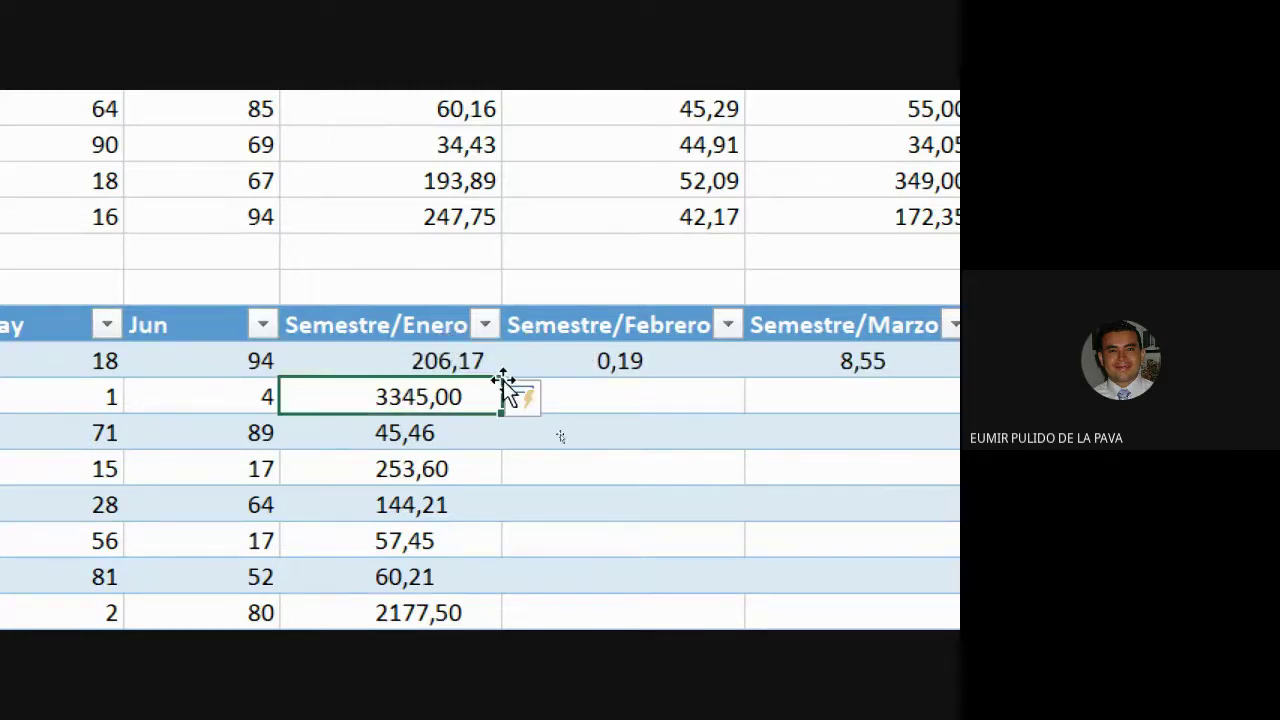
{"action": "left_click", "coordinate": [489, 360]}
{"action": "double_click", "coordinate": [500, 372]}
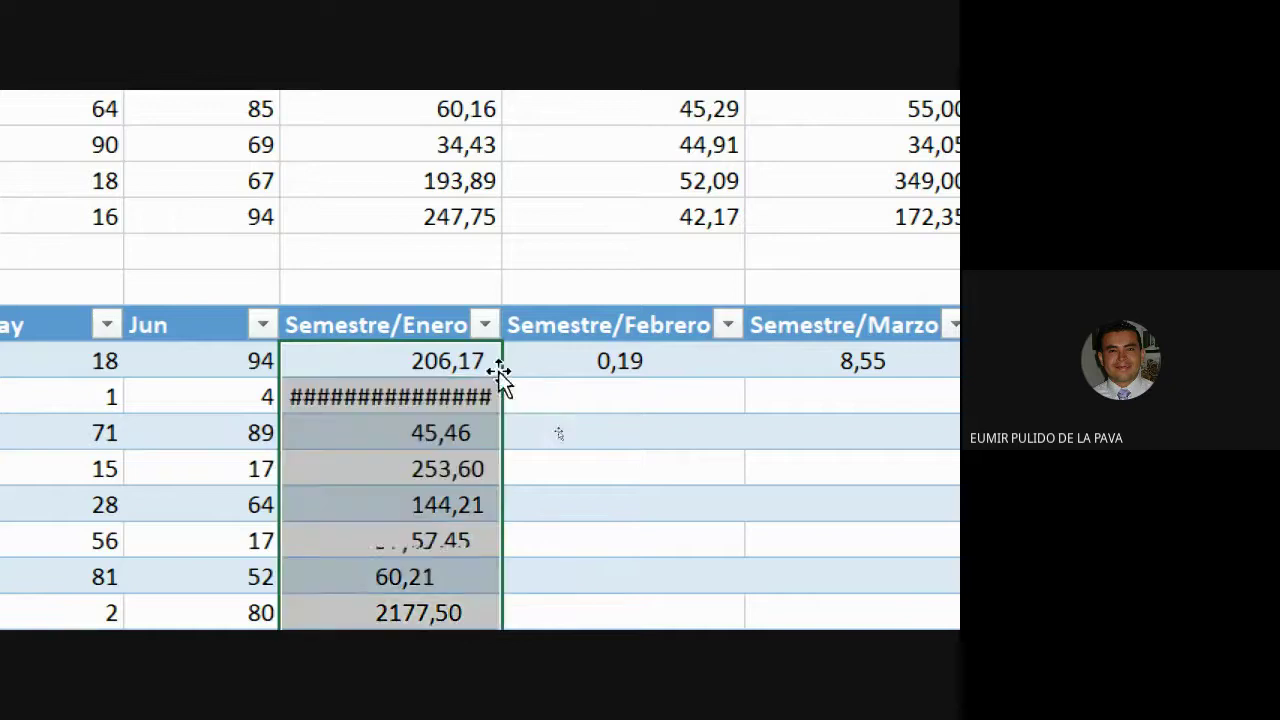
{"action": "scroll", "coordinate": [429, 614], "scroll_direction": "down", "scroll_amount": 1}
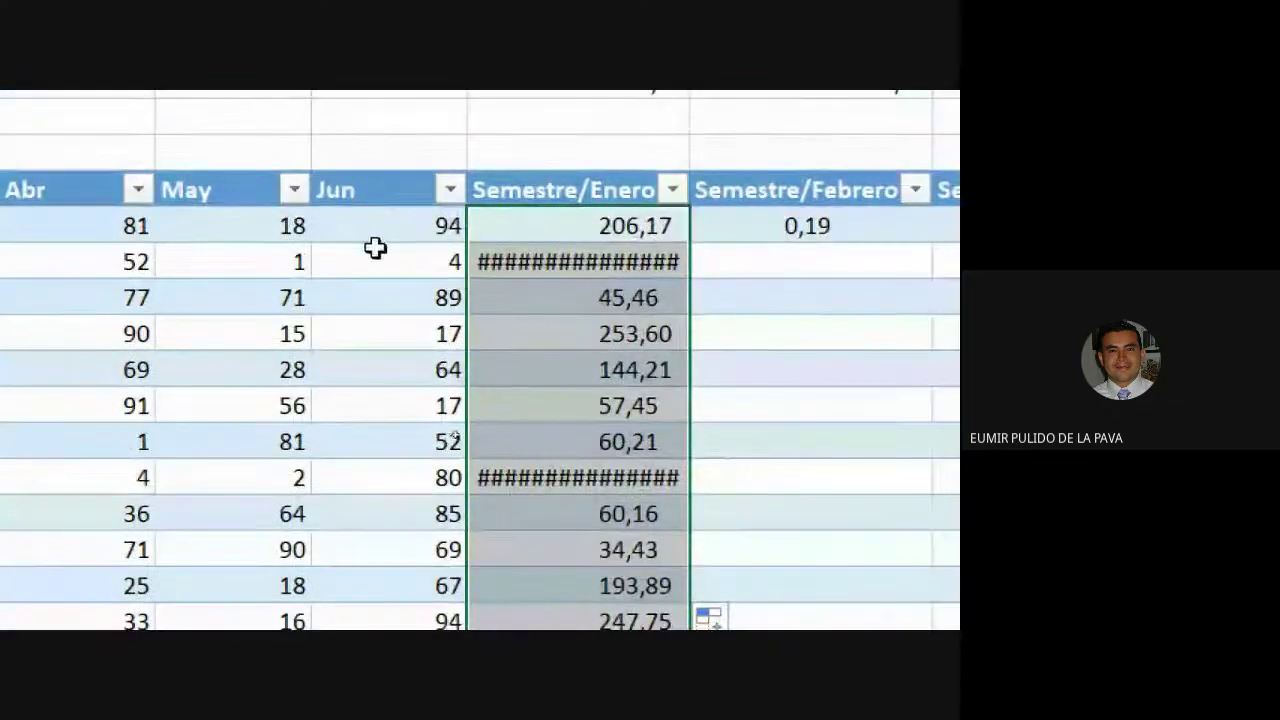
Copy the Jun column's formatting onto the Semestre/Enero ratios and show two decimals.
{"action": "left_click_drag", "start_coordinate": [375, 240], "coordinate": [394, 480]}
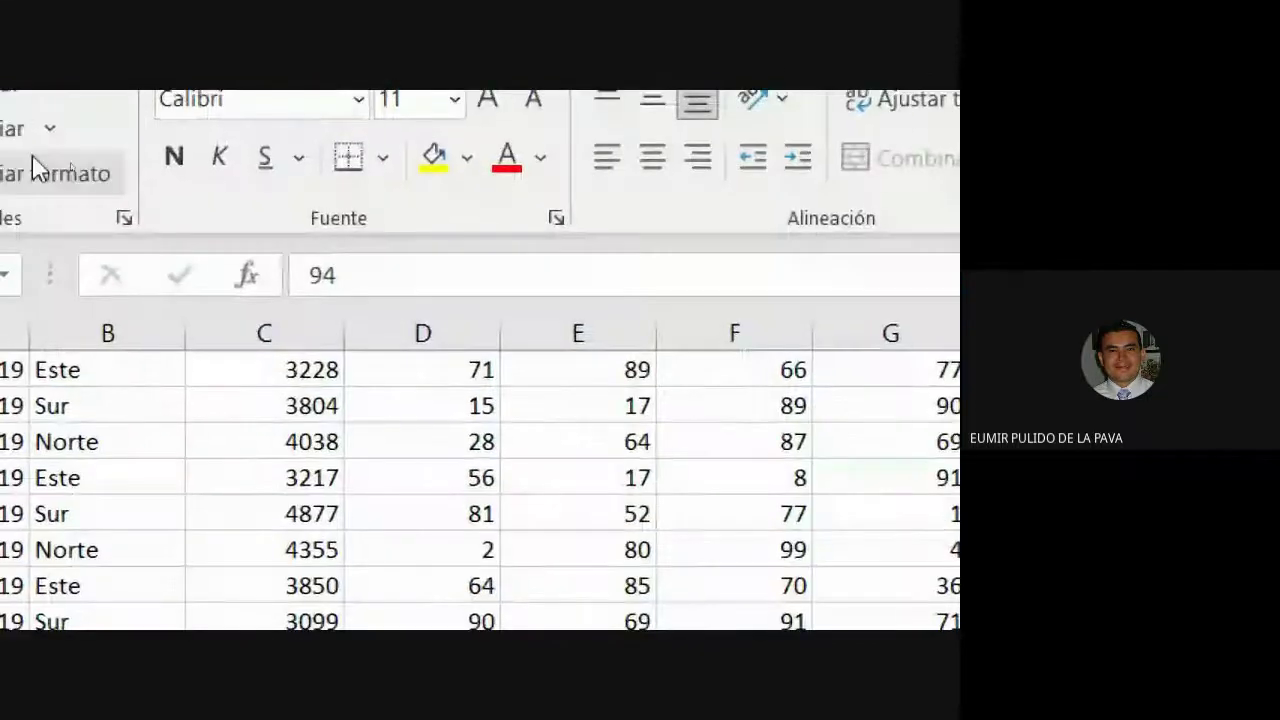
{"action": "left_click", "coordinate": [44, 277]}
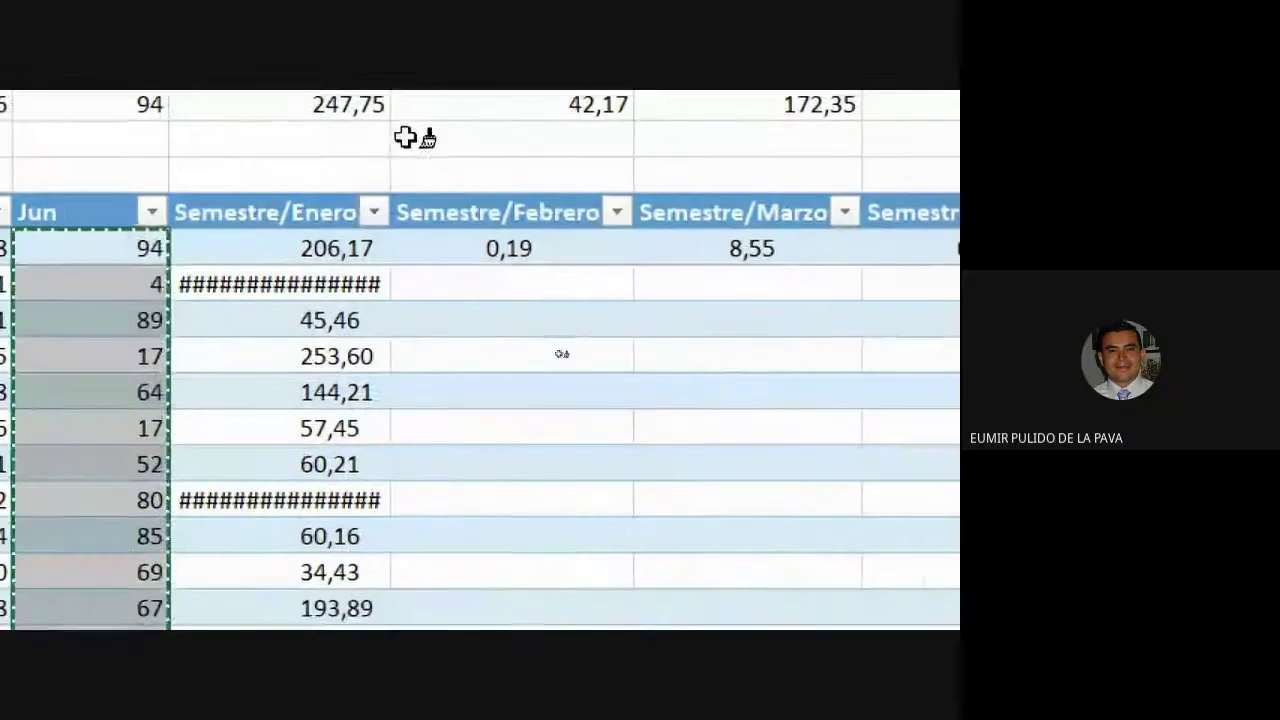
{"action": "left_click", "coordinate": [337, 246]}
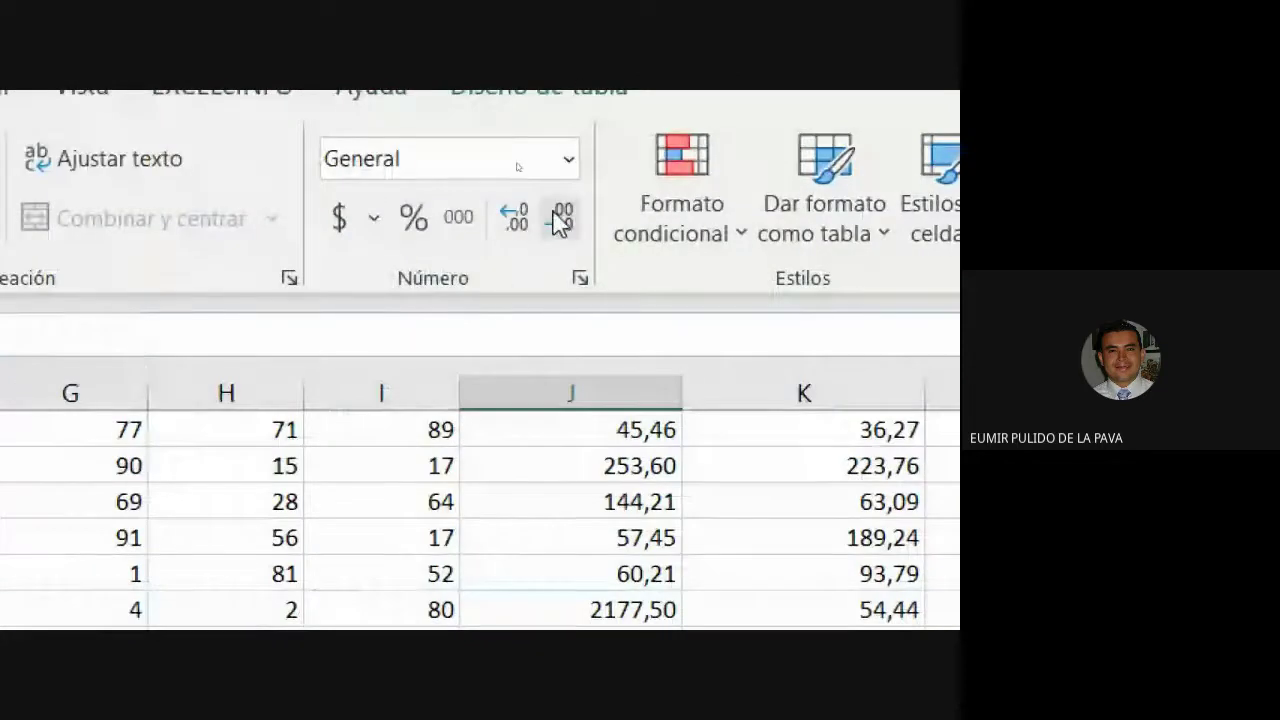
{"action": "left_click", "coordinate": [555, 215]}
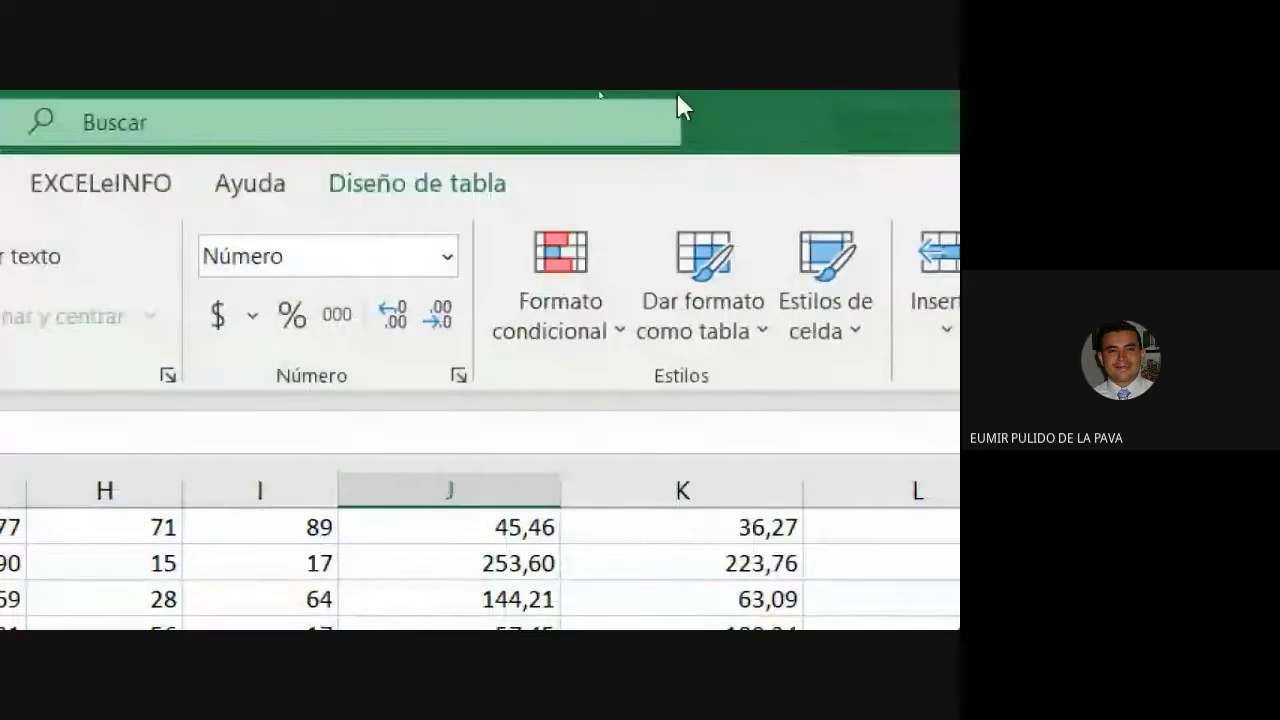
{"action": "left_click", "coordinate": [434, 323]}
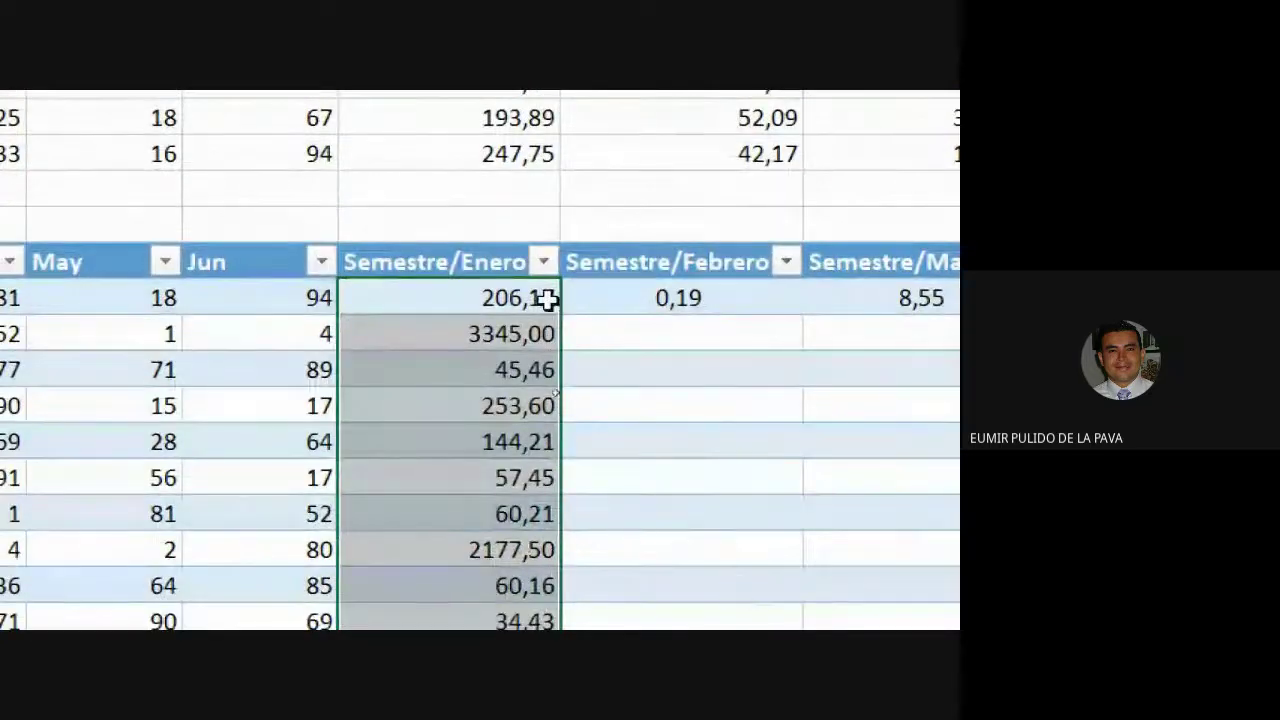
Extend the ratio formula right to Semestre/Junio and down to the last table row.
{"action": "left_click", "coordinate": [543, 521]}
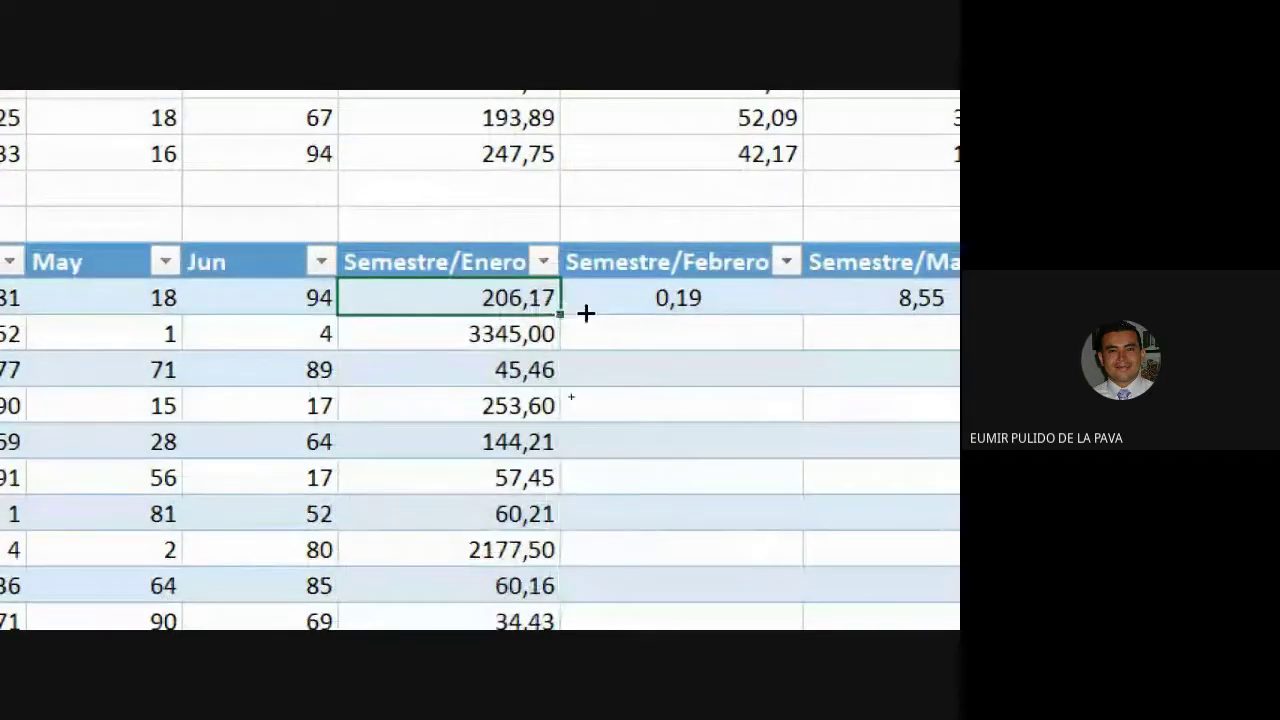
{"action": "left_click_drag", "start_coordinate": [560, 314], "coordinate": [956, 318]}
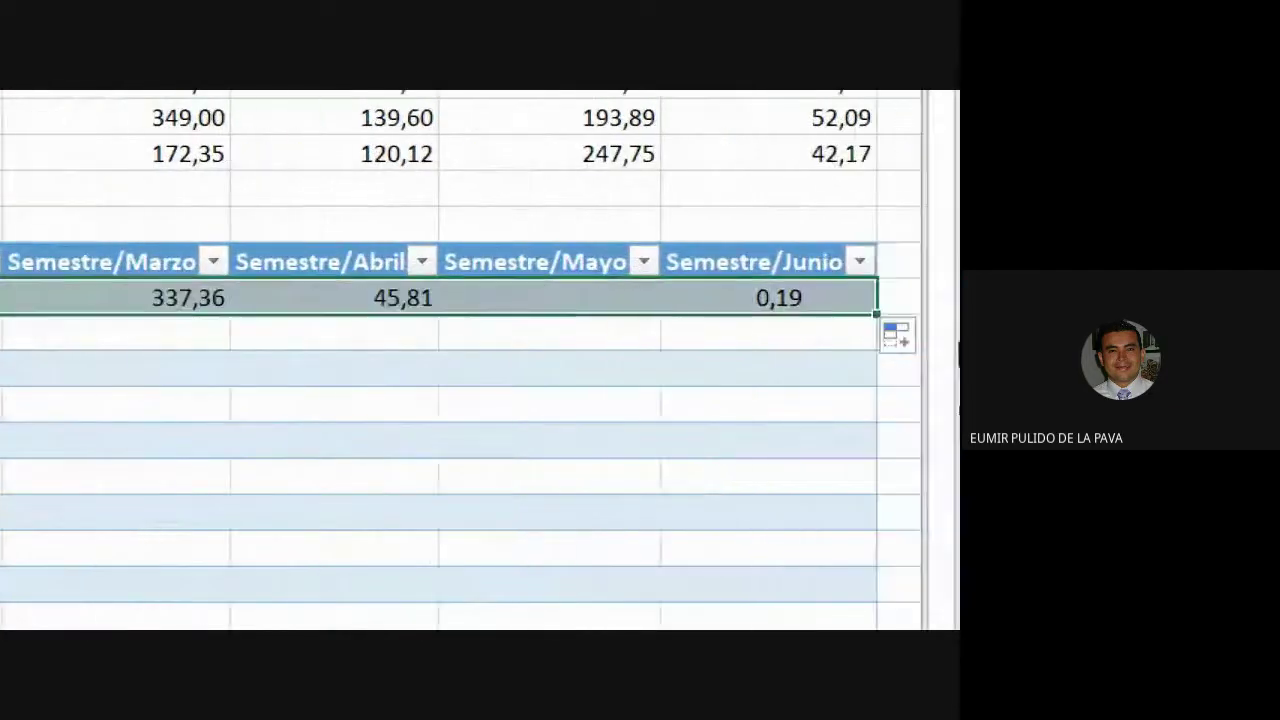
{"action": "left_click_drag", "start_coordinate": [877, 313], "coordinate": [857, 317]}
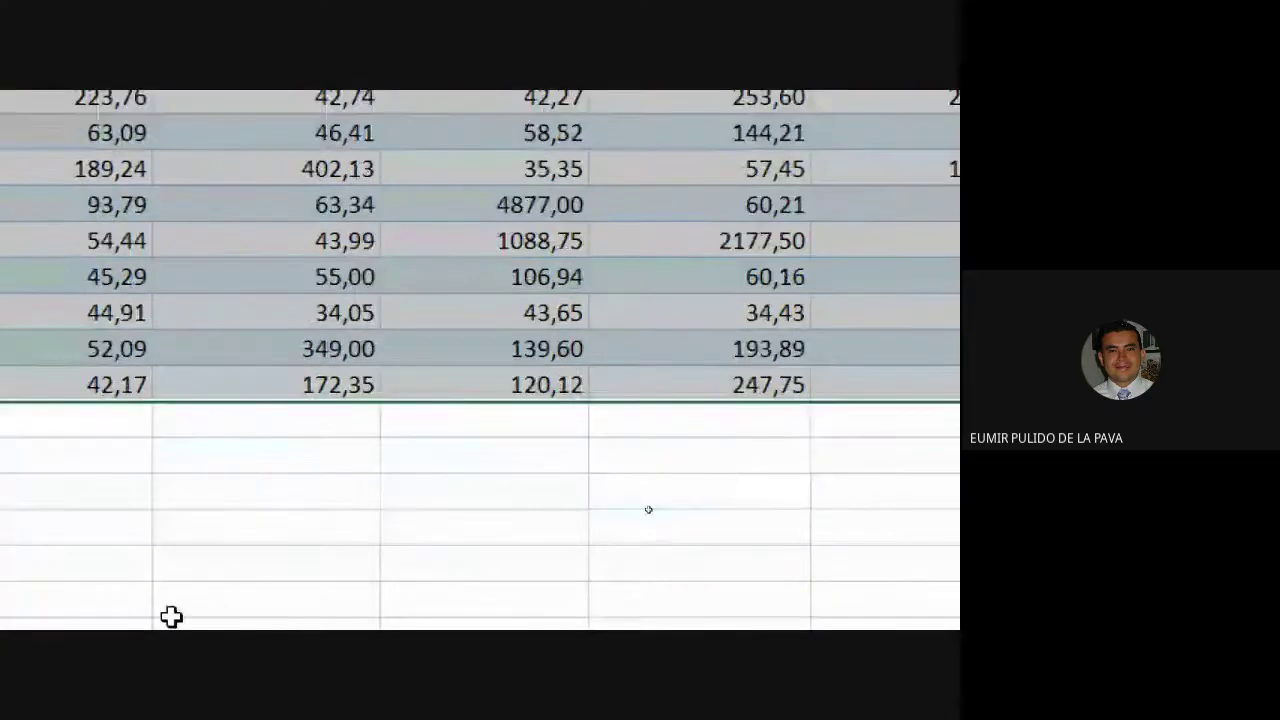
{"action": "left_click", "coordinate": [394, 540]}
{"action": "left_click", "coordinate": [534, 546]}
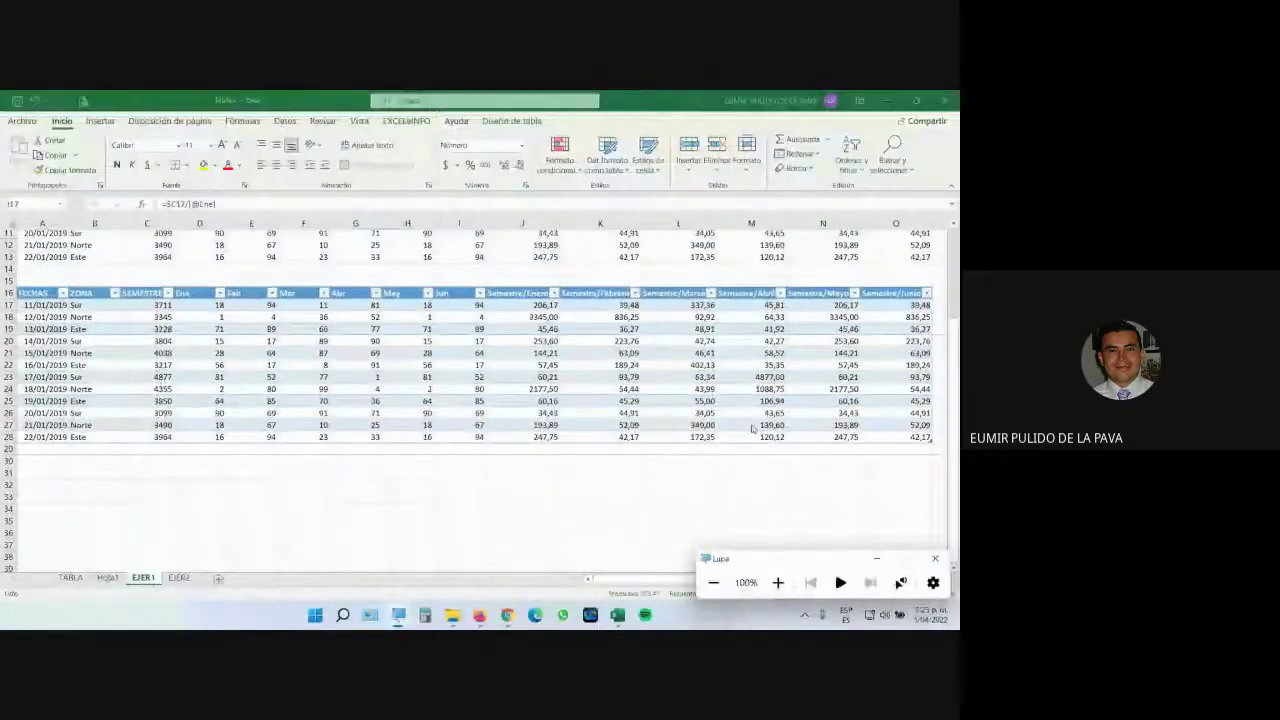
{"action": "scroll", "coordinate": [752, 428], "scroll_direction": "up", "scroll_amount": 3}
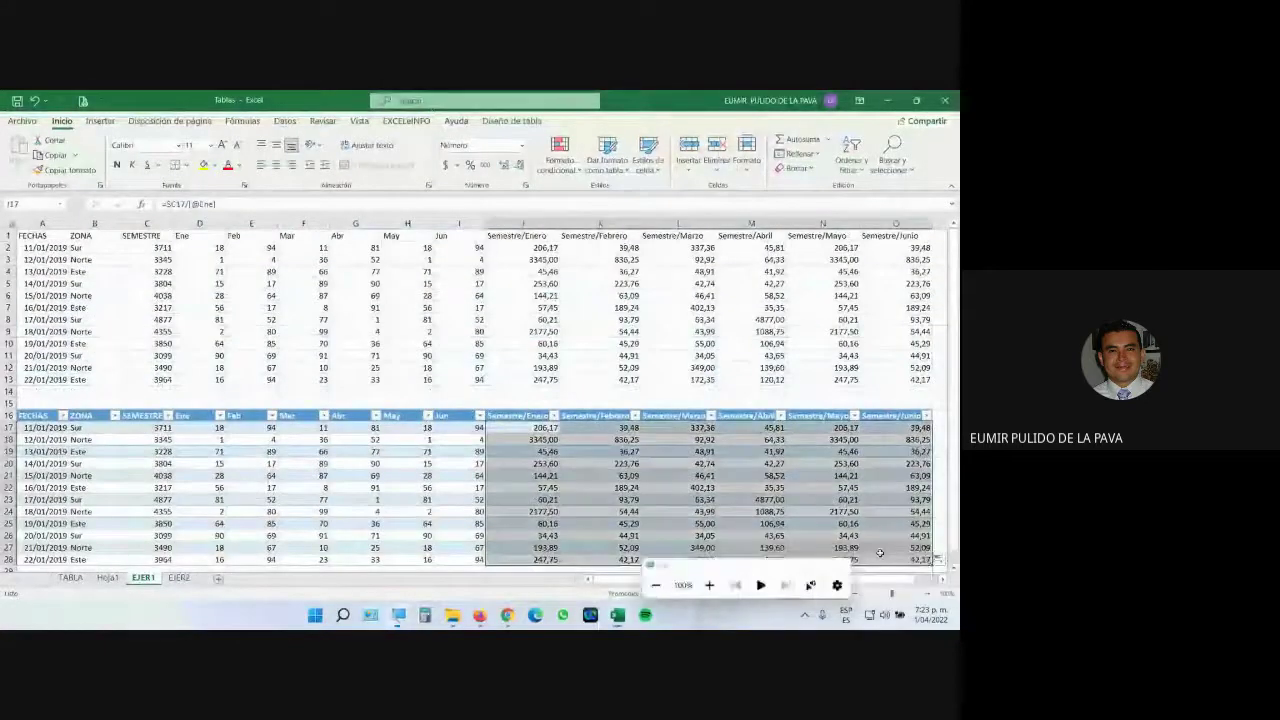
{"action": "left_click", "coordinate": [676, 475]}
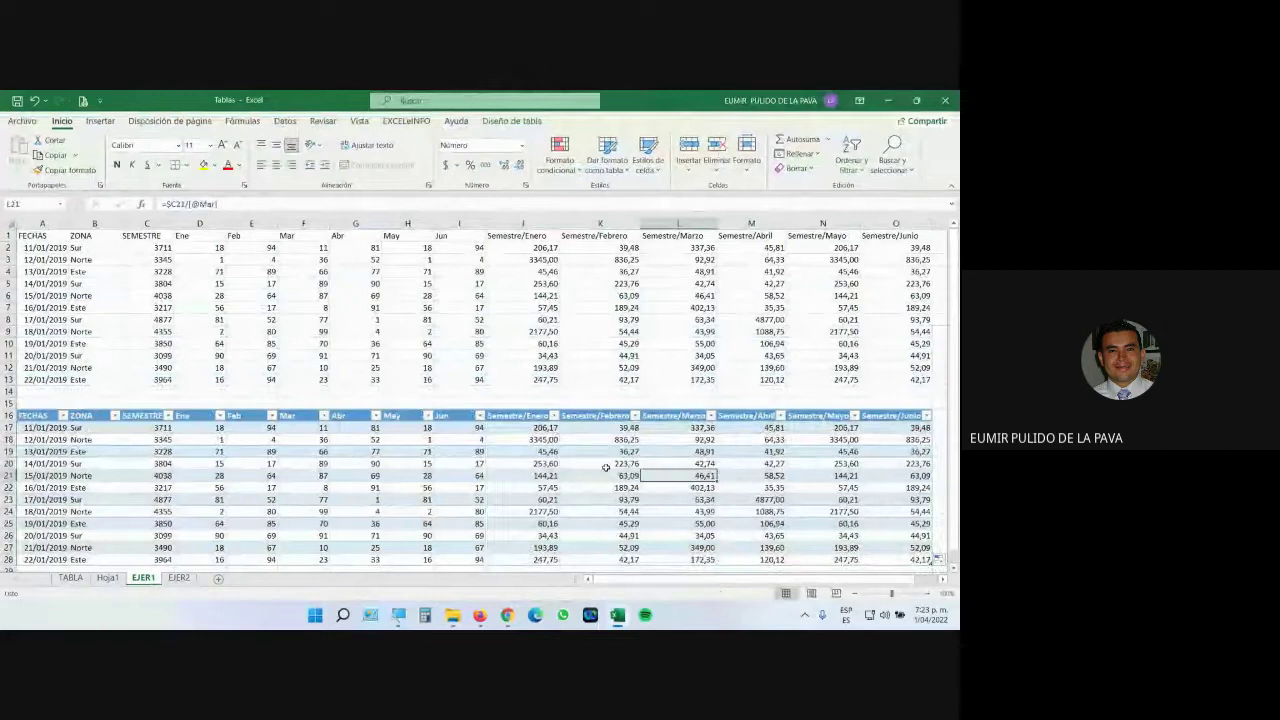
{"action": "key", "text": "Left"}
{"action": "key", "text": "Left"}
{"action": "key", "text": "Up"}
{"action": "key", "text": "Up"}
{"action": "key", "text": "Up"}
{"action": "key", "text": "Up"}
{"action": "key", "text": "F2"}
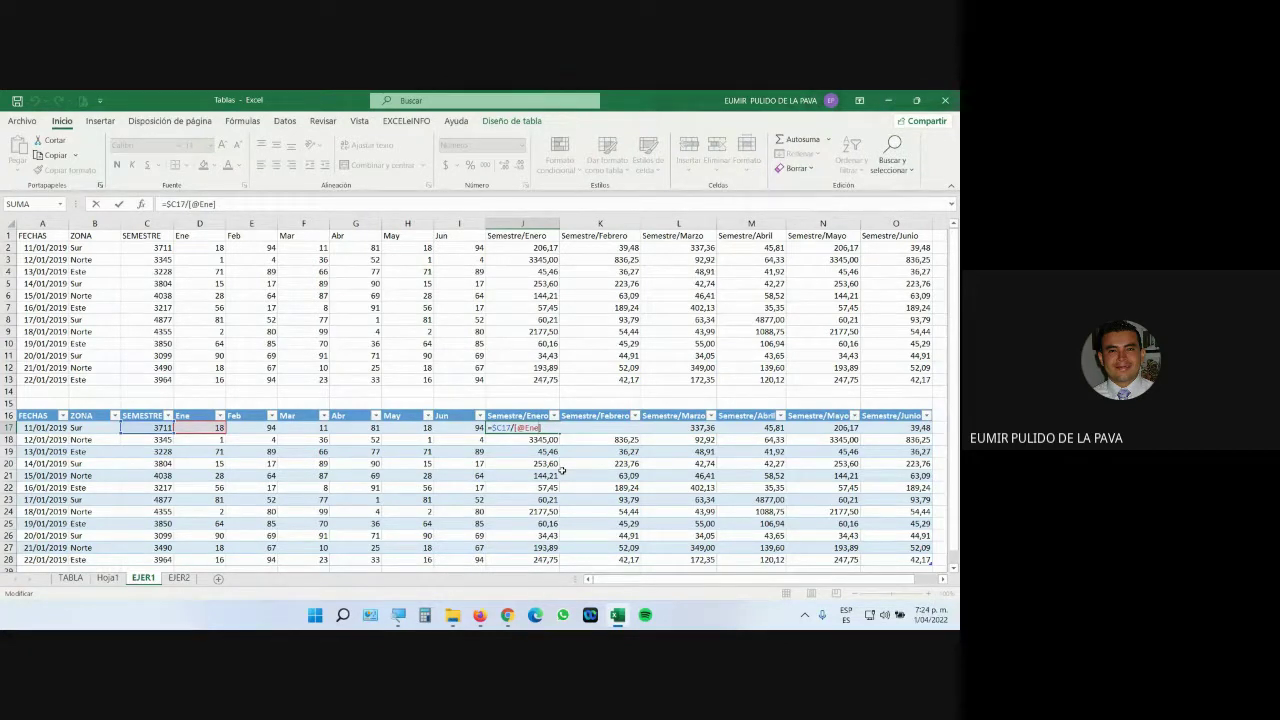
Briefly switch to the Google Meet call and return to the Excel workbook.
{"action": "mouse_move", "coordinate": [507, 615]}
{"action": "left_click", "coordinate": [472, 560]}
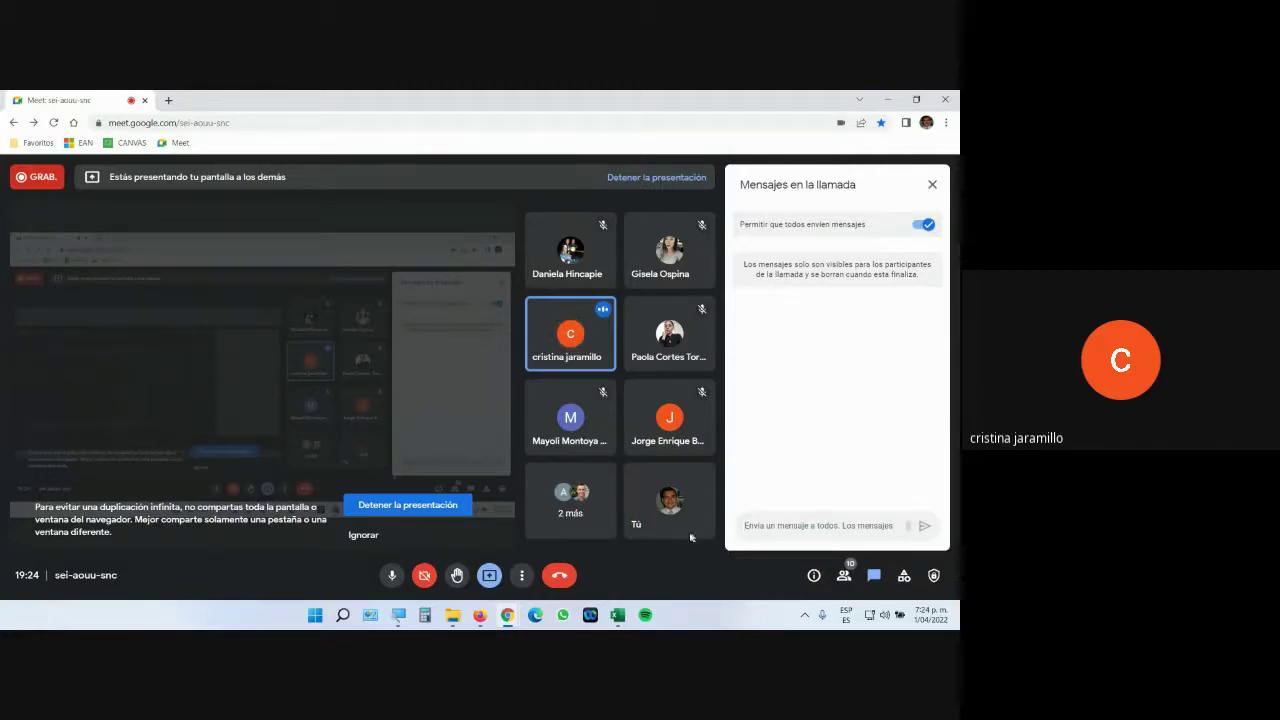
{"action": "left_click", "coordinate": [627, 620]}
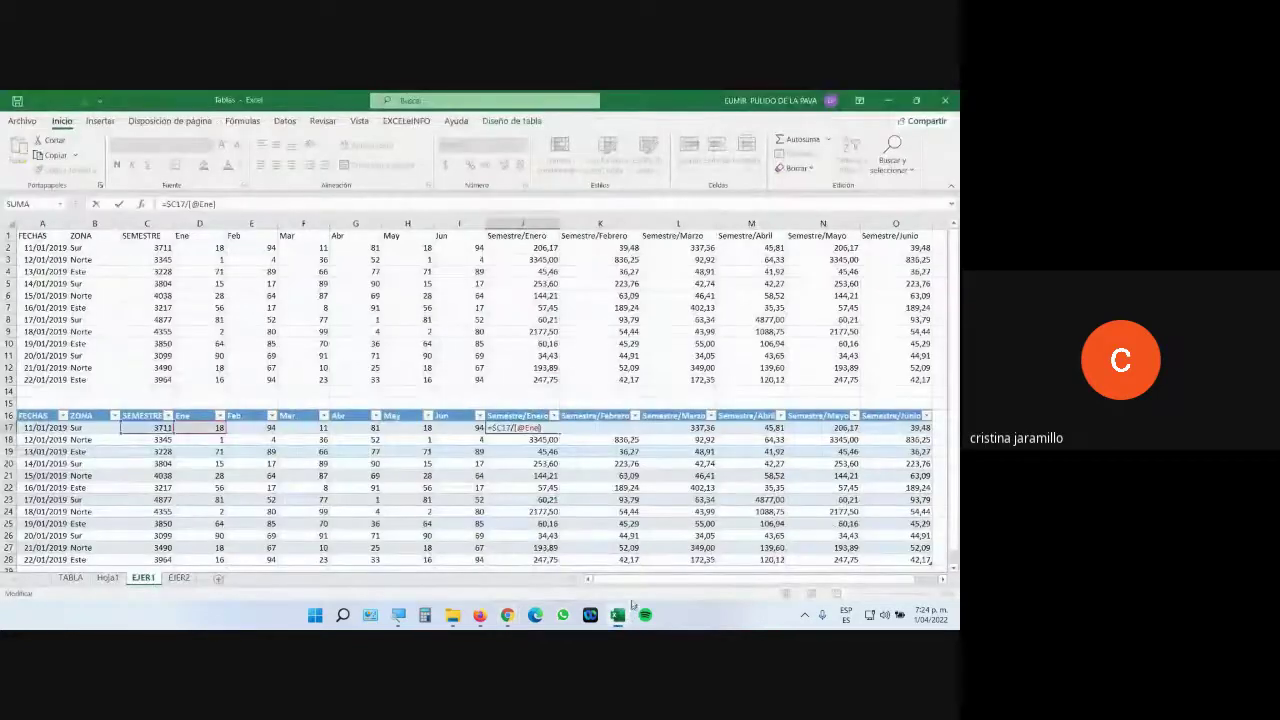
{"action": "left_click", "coordinate": [398, 614]}
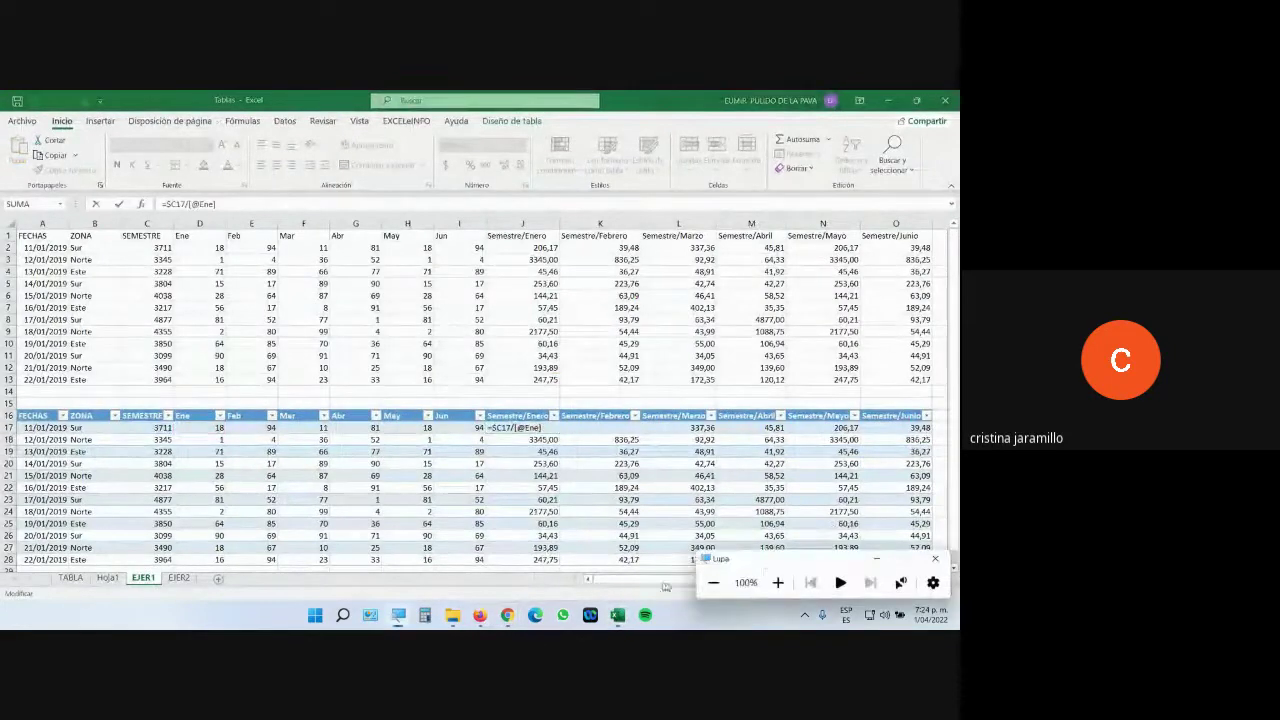
{"action": "left_click", "coordinate": [777, 582]}
{"action": "left_click", "coordinate": [777, 590]}
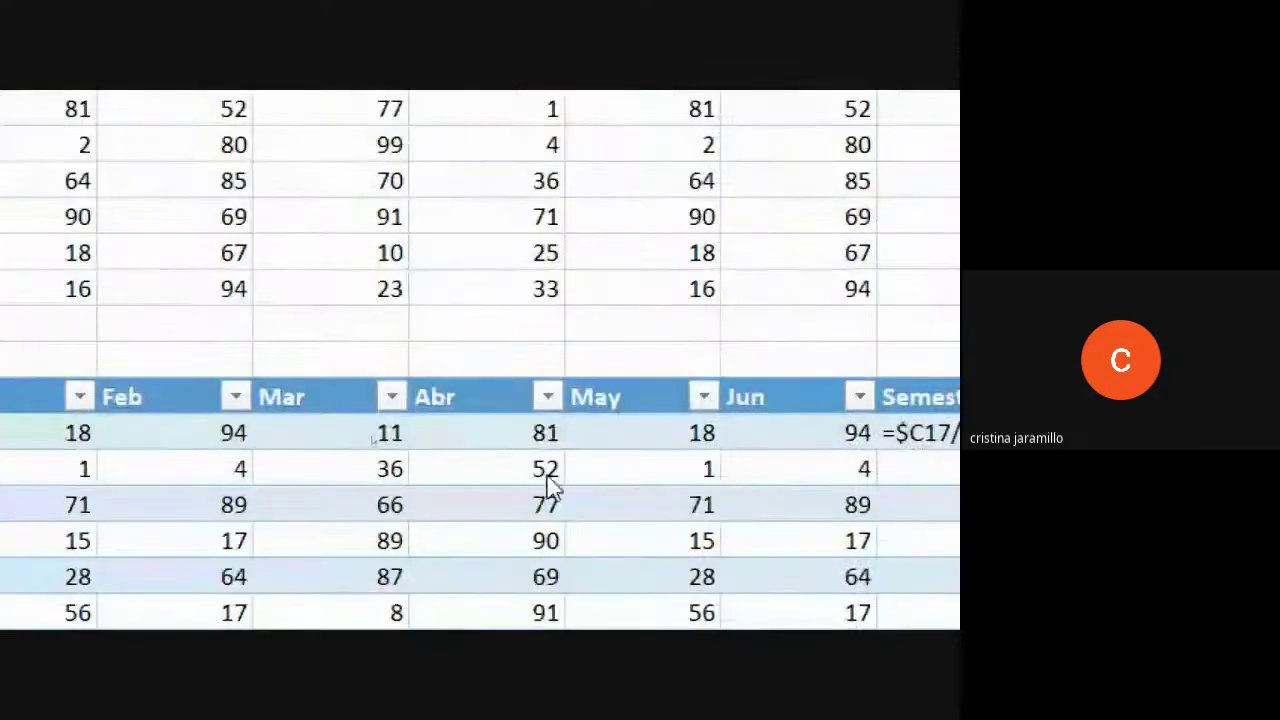
{"action": "type", "text": "]"}
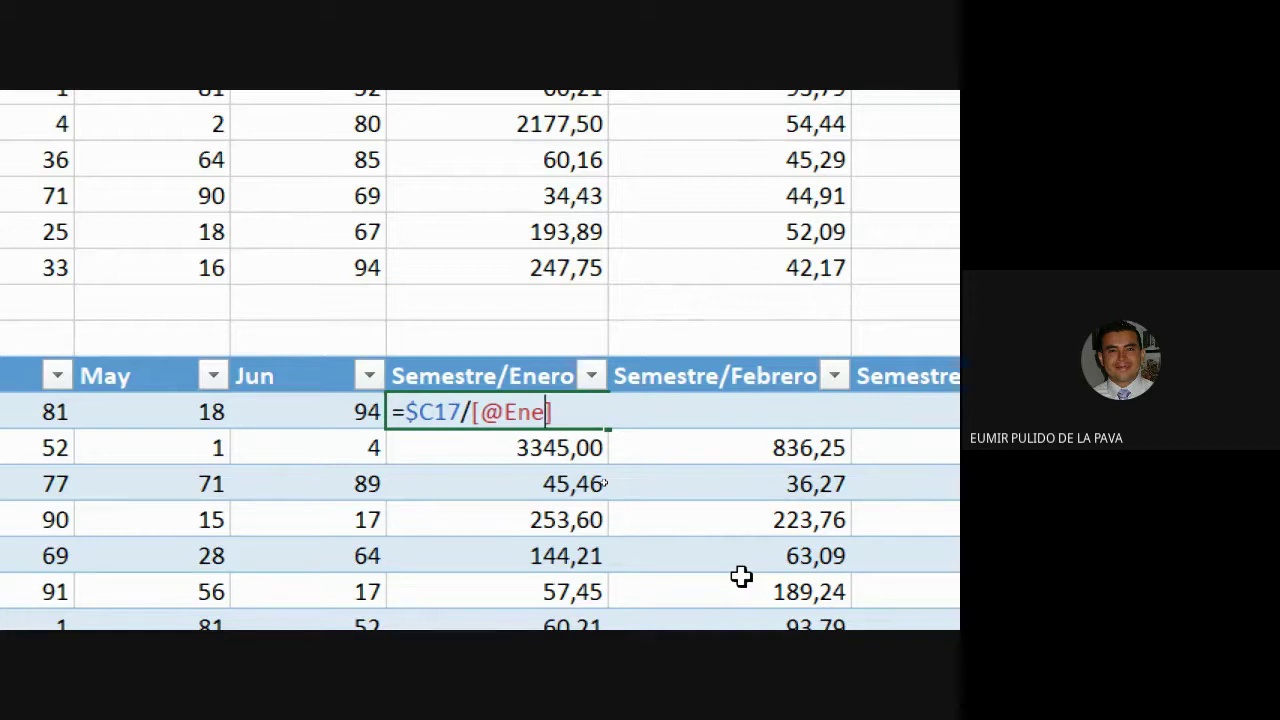
{"action": "scroll", "coordinate": [741, 576], "scroll_direction": "up", "scroll_amount": 1}
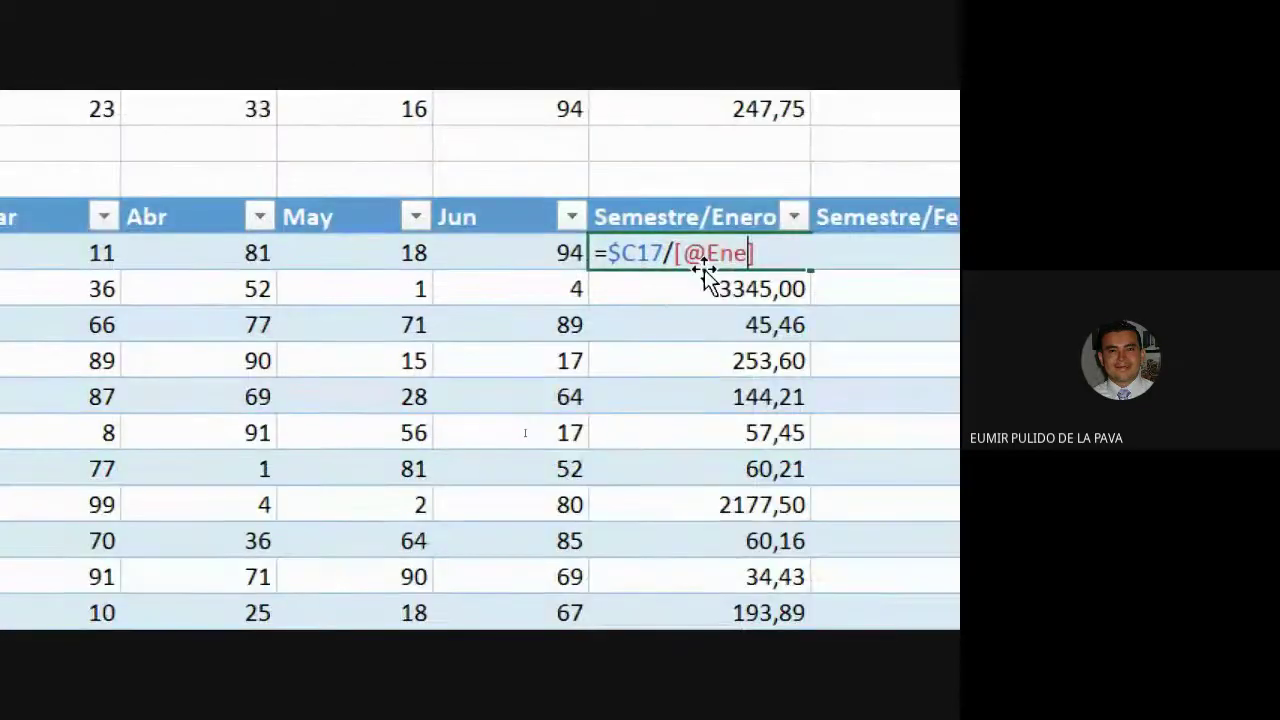
{"action": "left_click_drag", "start_coordinate": [612, 253], "coordinate": [662, 253]}
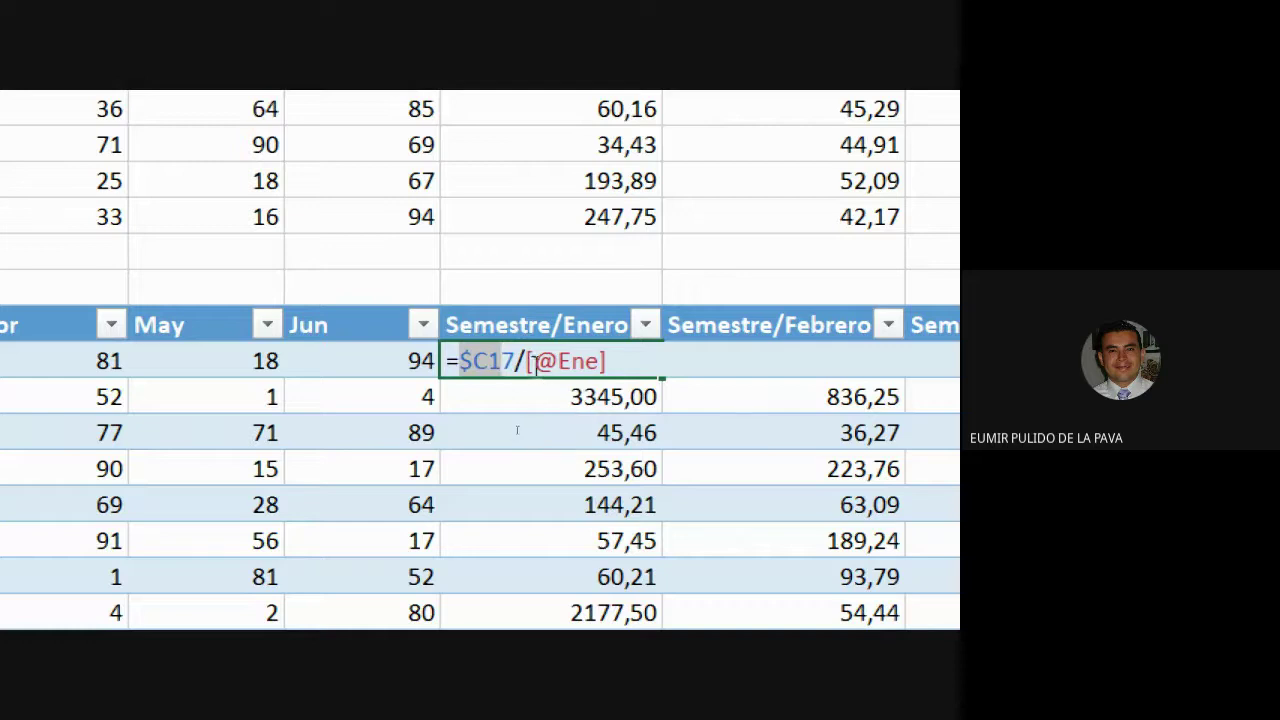
{"action": "left_click_drag", "start_coordinate": [526, 362], "coordinate": [537, 372]}
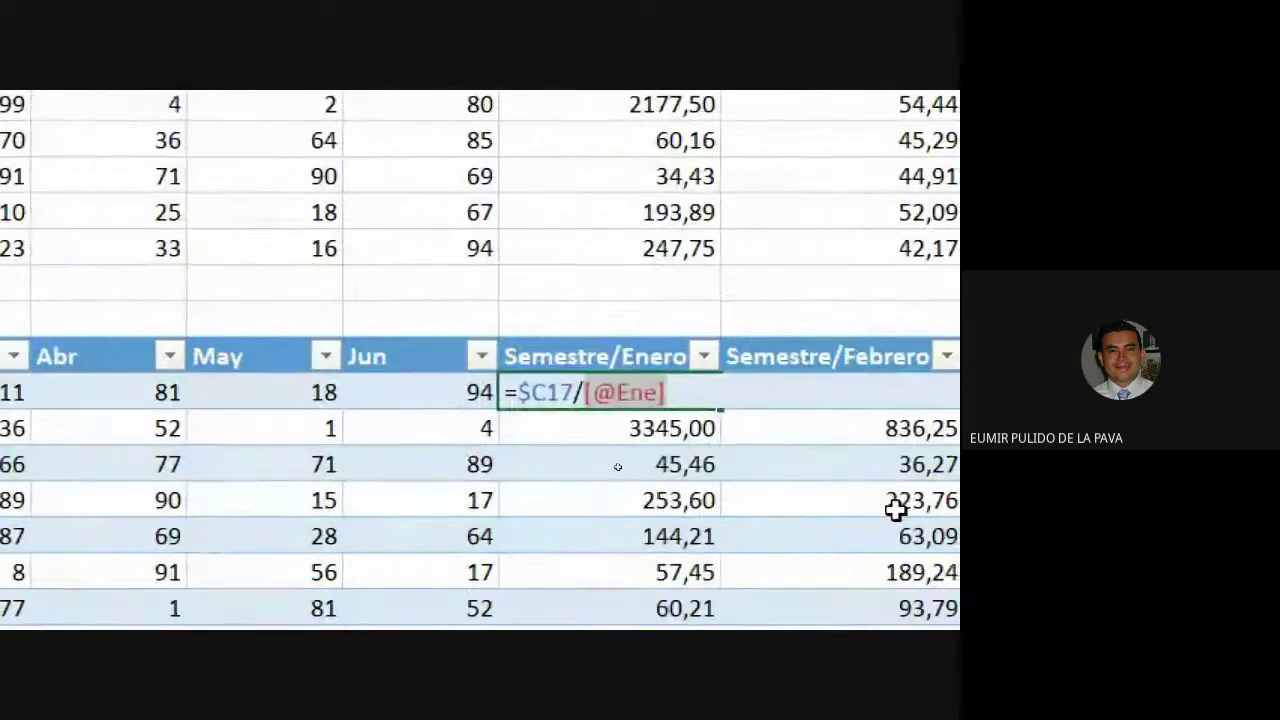
{"action": "type", "text": "D17"}
{"action": "key", "text": "Return"}
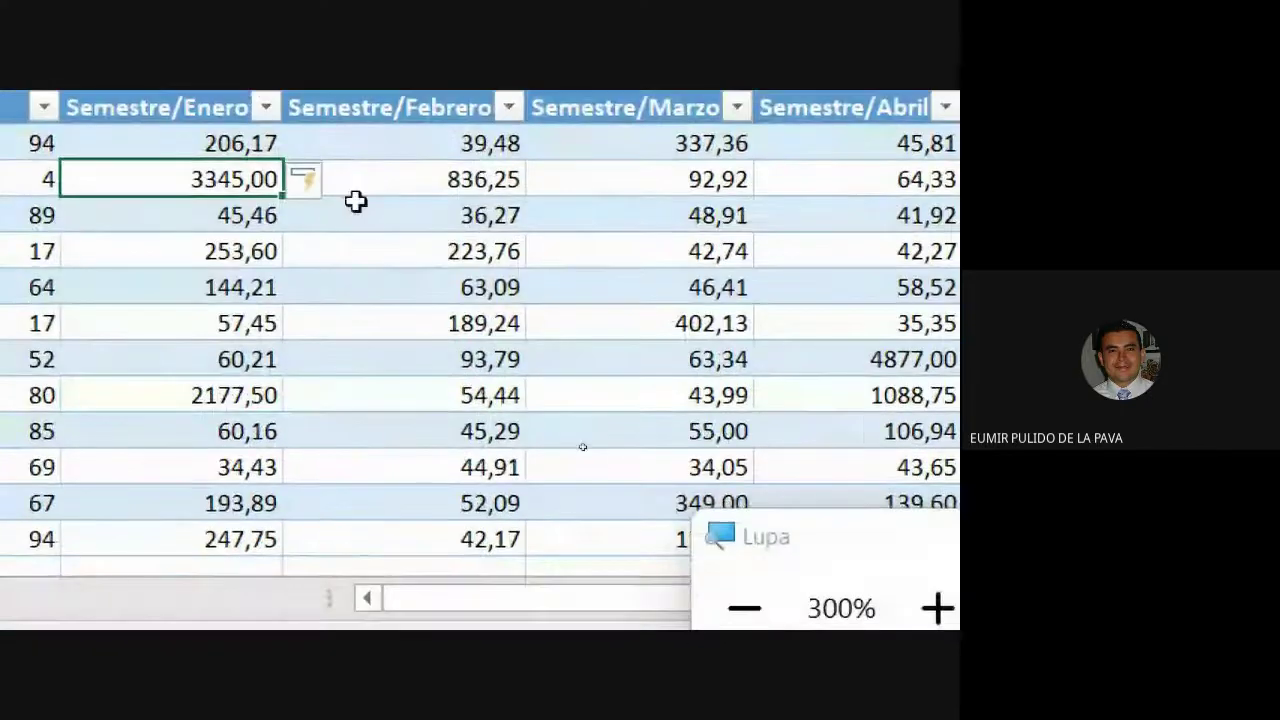
Check the row 22 Semestre/Marzo formula =$C22/F22 and confirm it.
{"action": "mouse_move", "coordinate": [215, 143]}
{"action": "left_mouse_down"}
{"action": "mouse_move", "coordinate": [291, 172]}
{"action": "mouse_move", "coordinate": [810, 158]}
{"action": "mouse_move", "coordinate": [443, 194]}
{"action": "mouse_move", "coordinate": [358, 500]}
{"action": "mouse_move", "coordinate": [369, 277]}
{"action": "mouse_move", "coordinate": [369, 289]}
{"action": "left_mouse_up"}
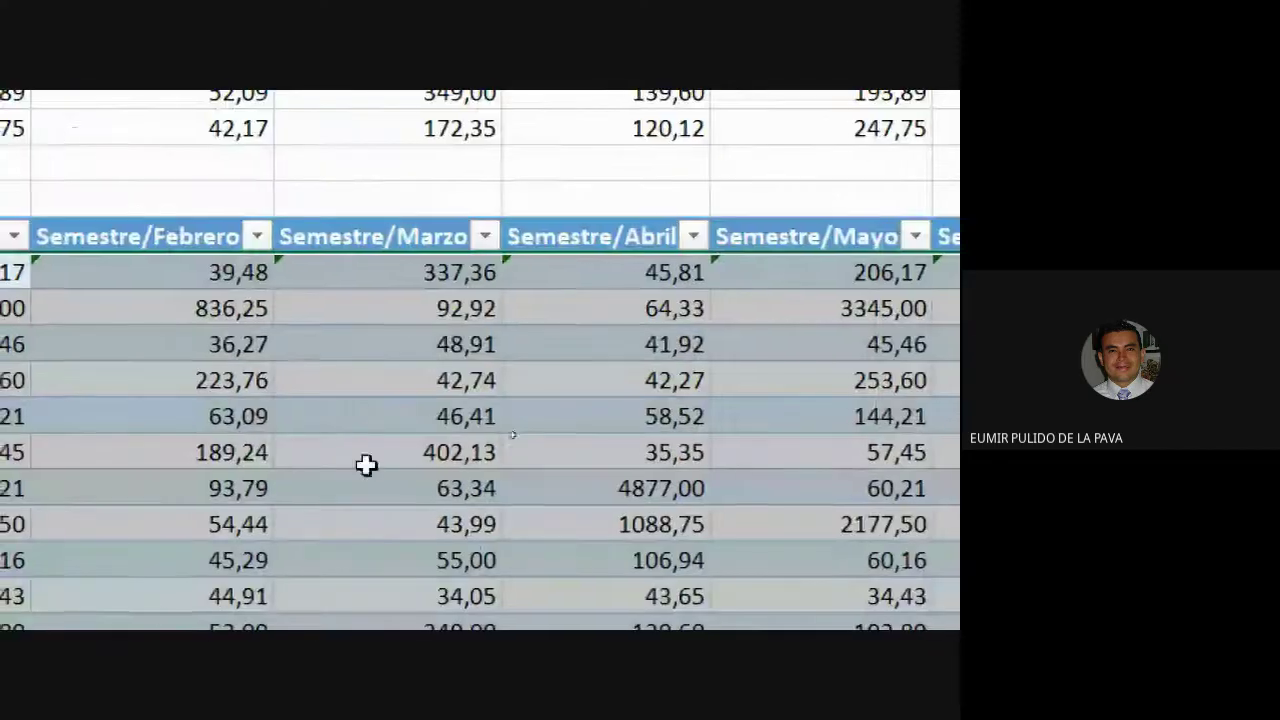
{"action": "scroll", "coordinate": [366, 463], "scroll_direction": "down", "scroll_amount": 1}
{"action": "double_click", "coordinate": [349, 376]}
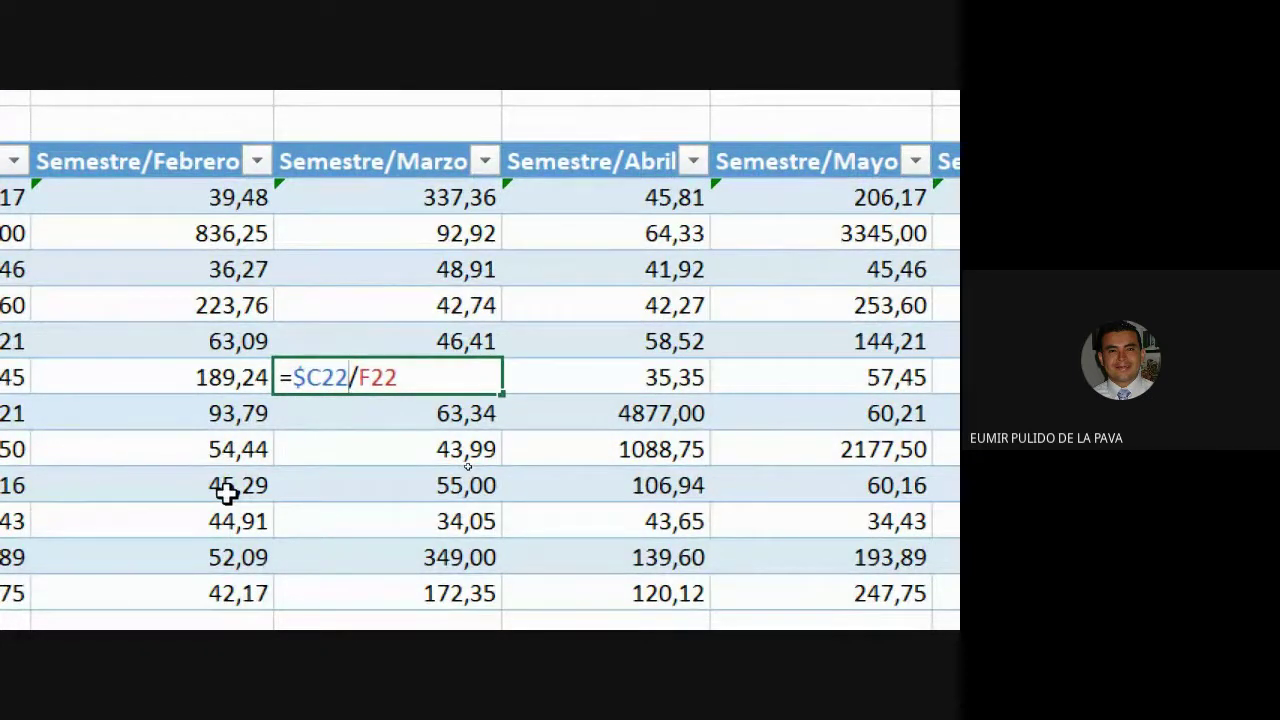
{"action": "key", "text": "Return"}
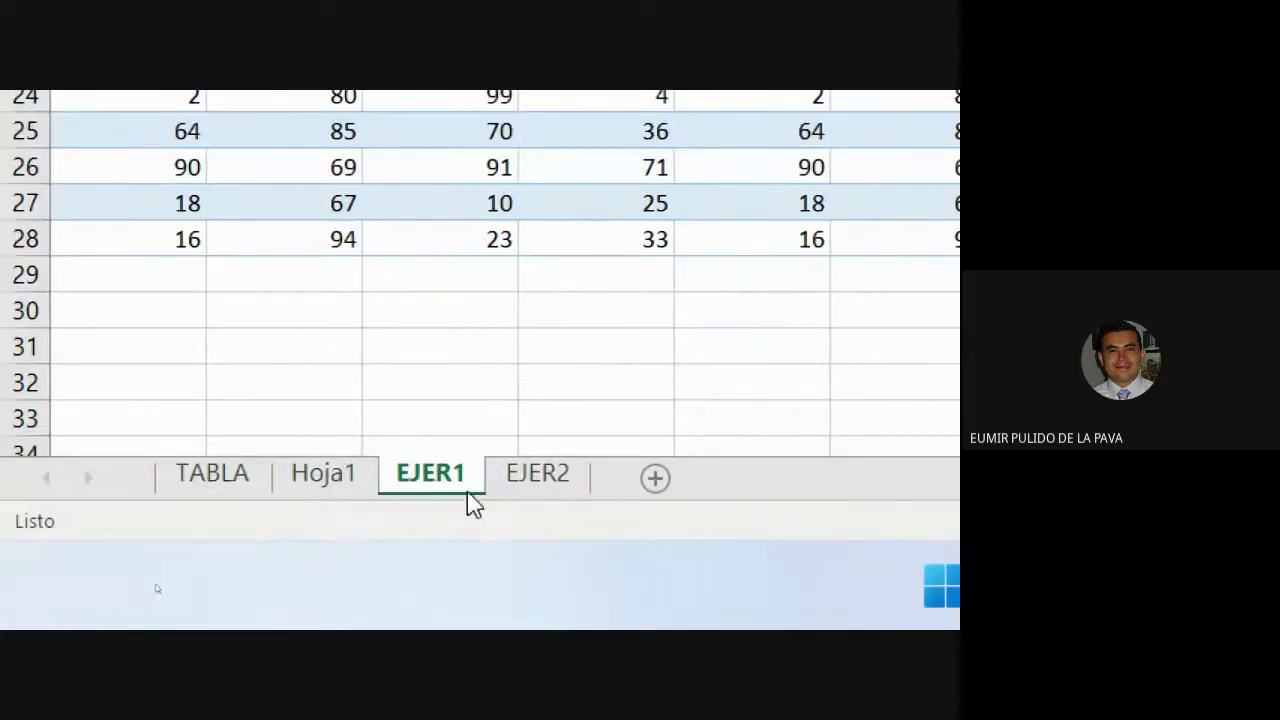
Switch to the EJER2 sheet and return the screen magnification to normal.
{"action": "left_click", "coordinate": [503, 478]}
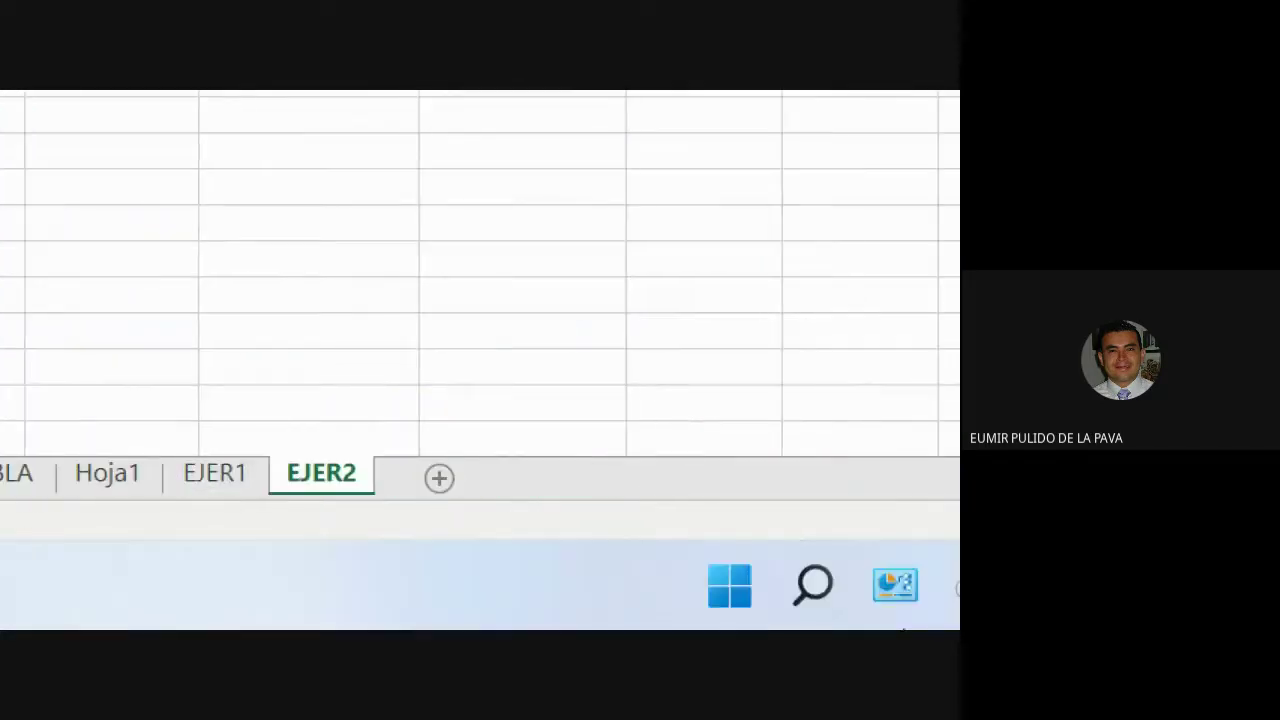
{"action": "left_click", "coordinate": [666, 514]}
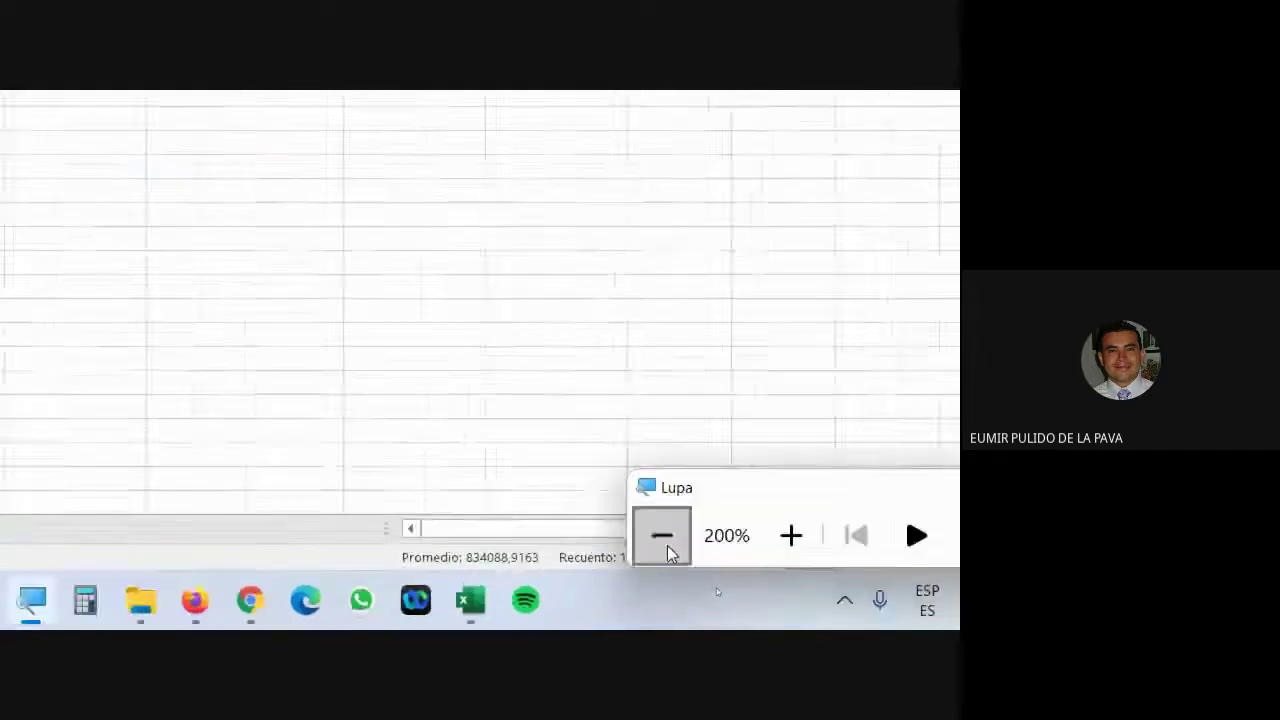
{"action": "key", "text": "super+minus"}
{"action": "left_click_drag", "start_coordinate": [175, 301], "coordinate": [250, 422]}
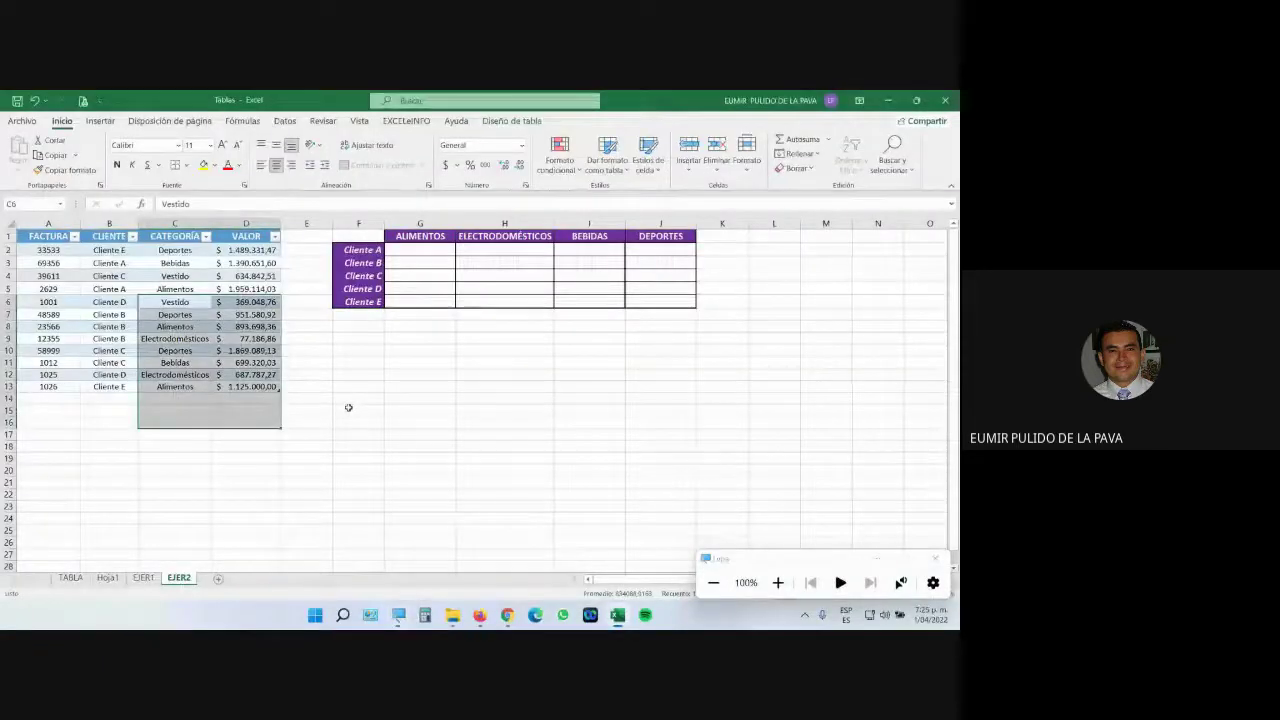
{"action": "left_click", "coordinate": [348, 407]}
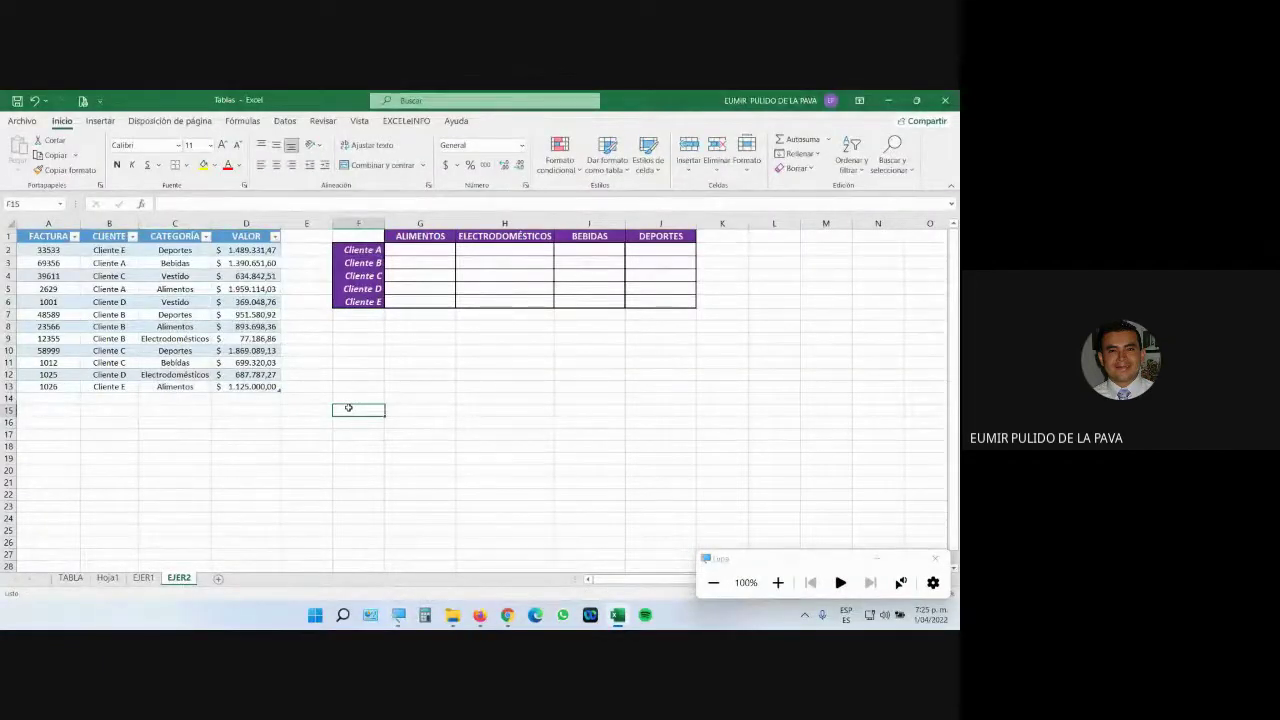
{"action": "left_click", "coordinate": [153, 259]}
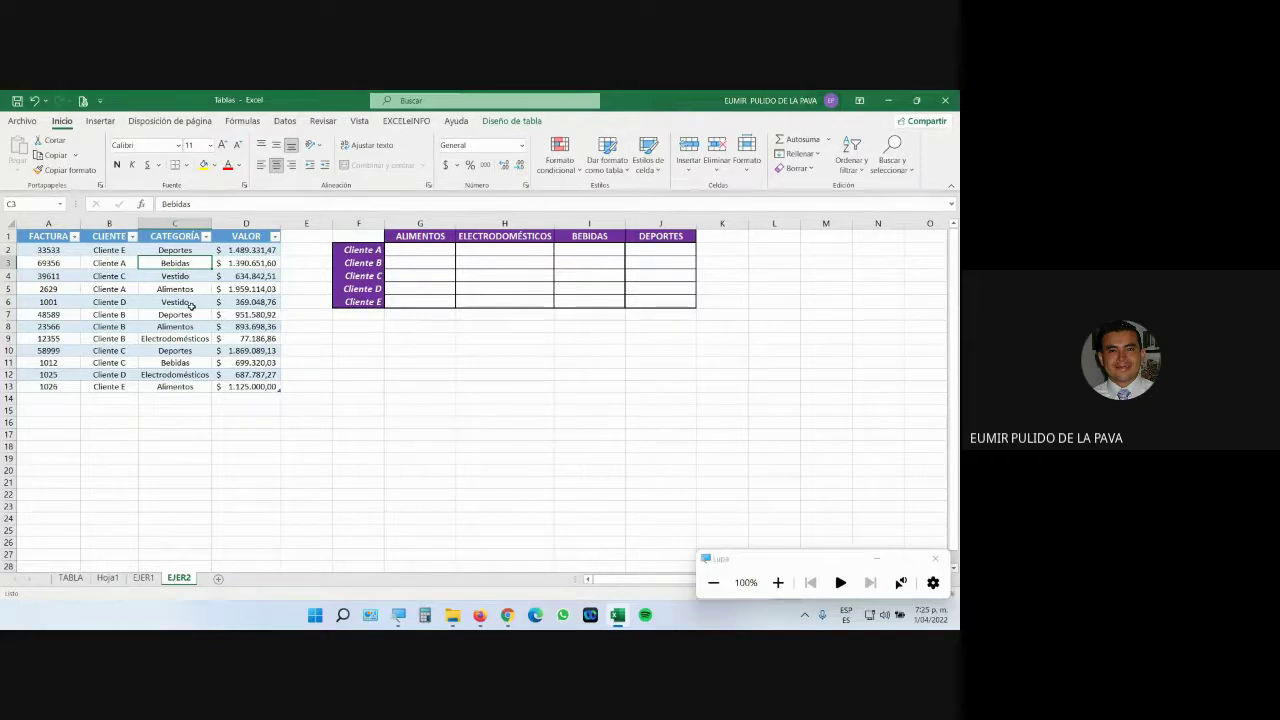
Inspect the client-by-category summary grid's Contabilidad format and the invoice table's Diseño de tabla options.
{"action": "left_click", "coordinate": [399, 238]}
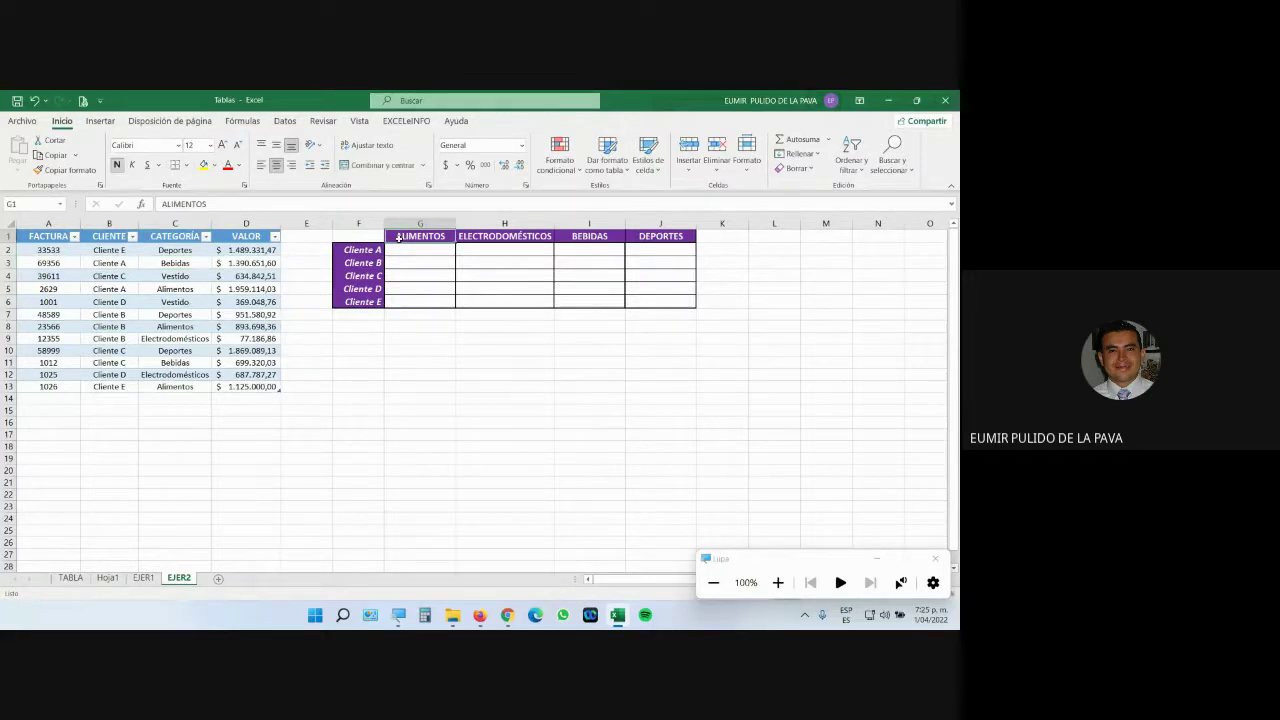
{"action": "left_click", "coordinate": [778, 582]}
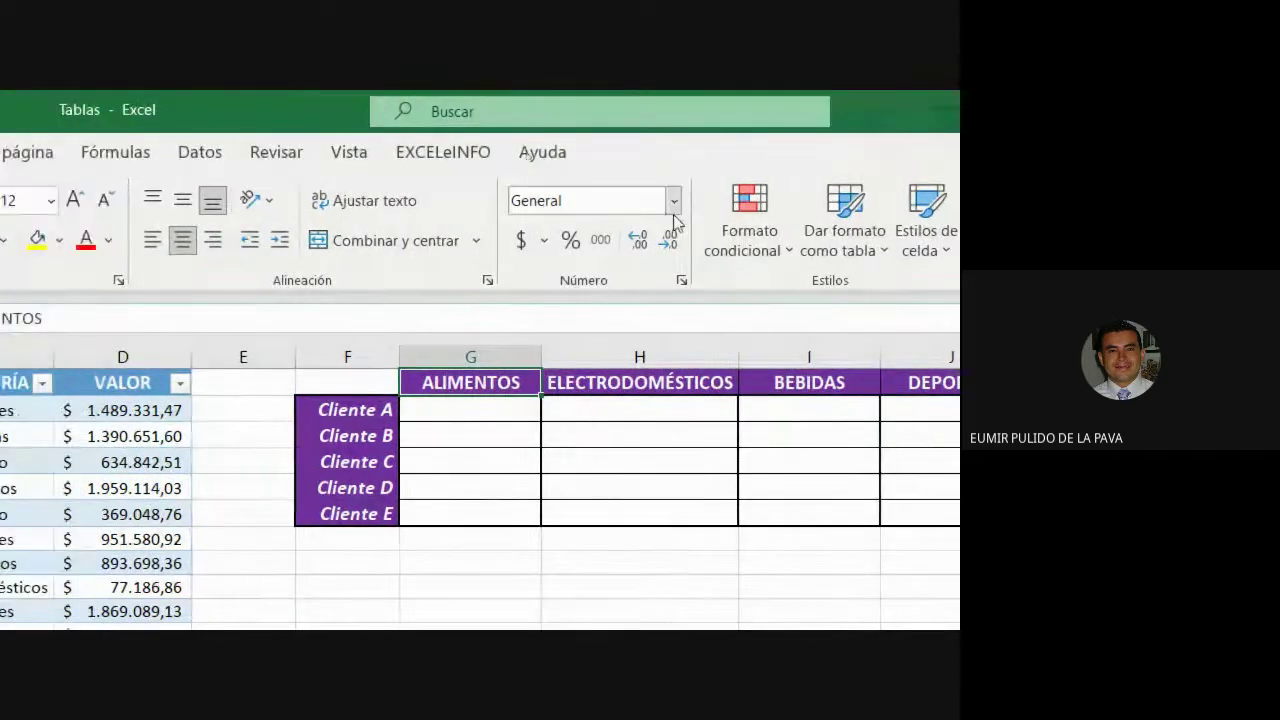
{"action": "left_click_drag", "start_coordinate": [388, 390], "coordinate": [952, 514]}
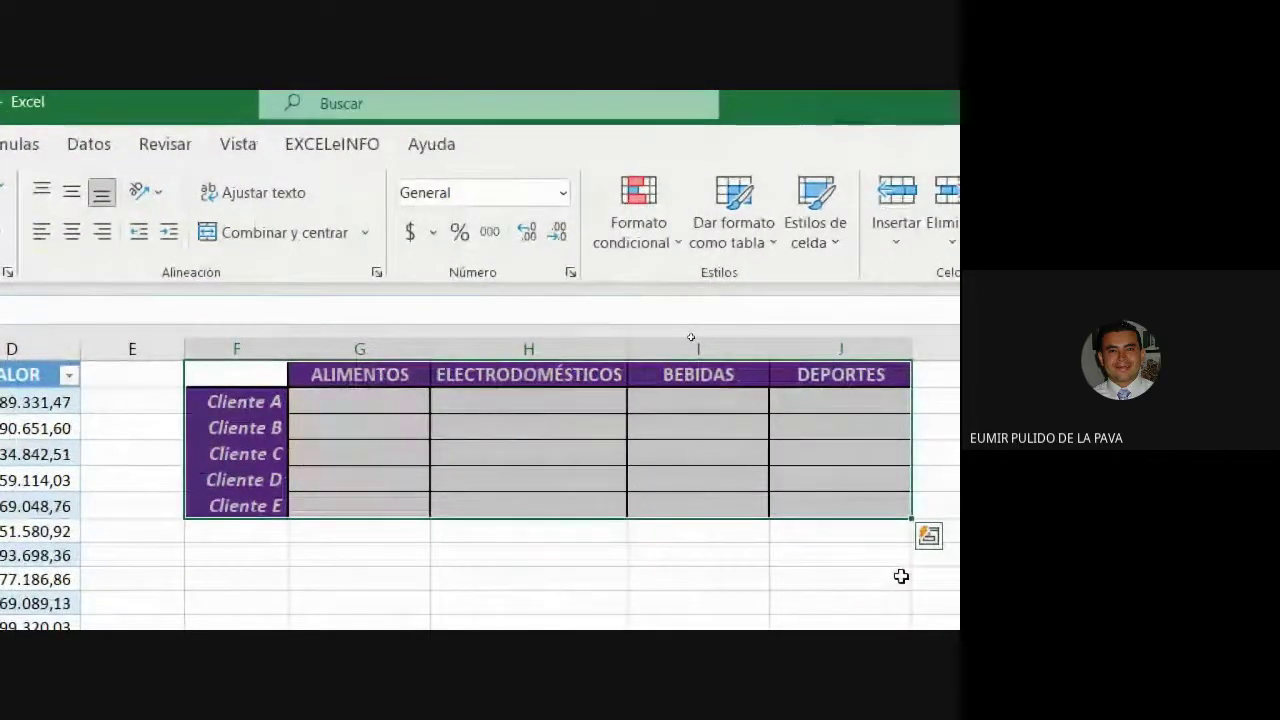
{"action": "left_click", "coordinate": [581, 446]}
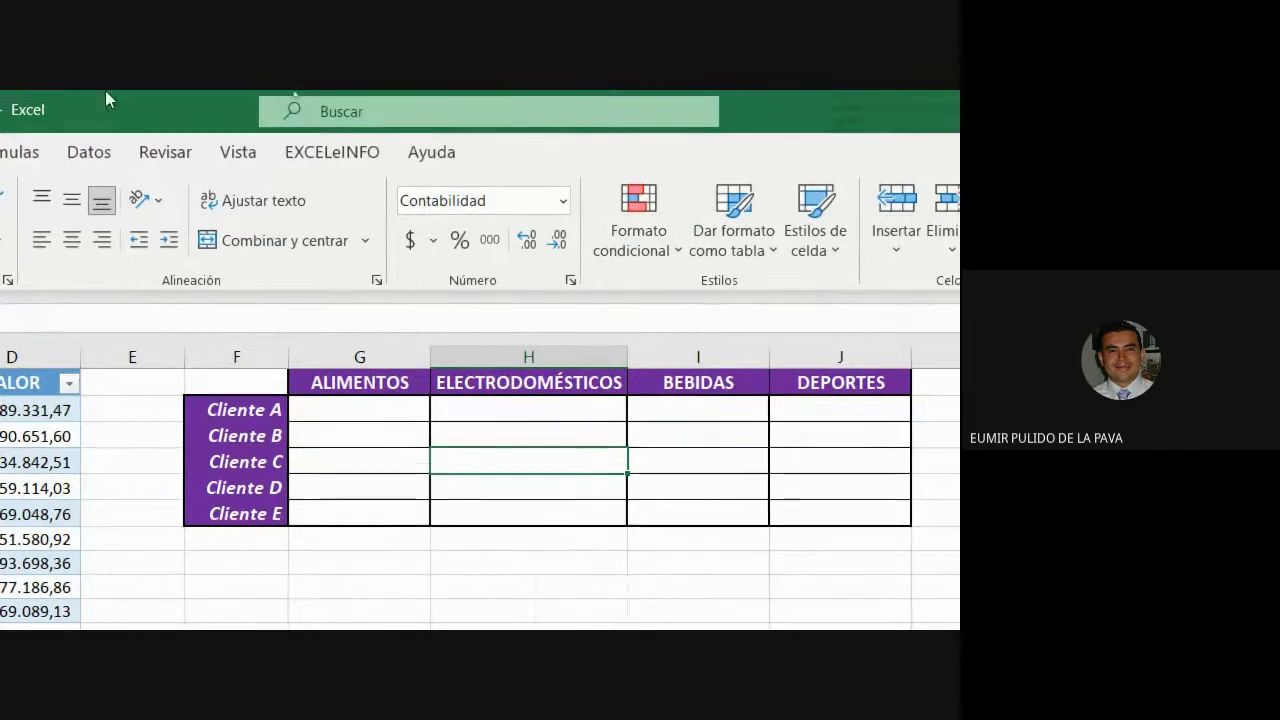
{"action": "left_click", "coordinate": [203, 436]}
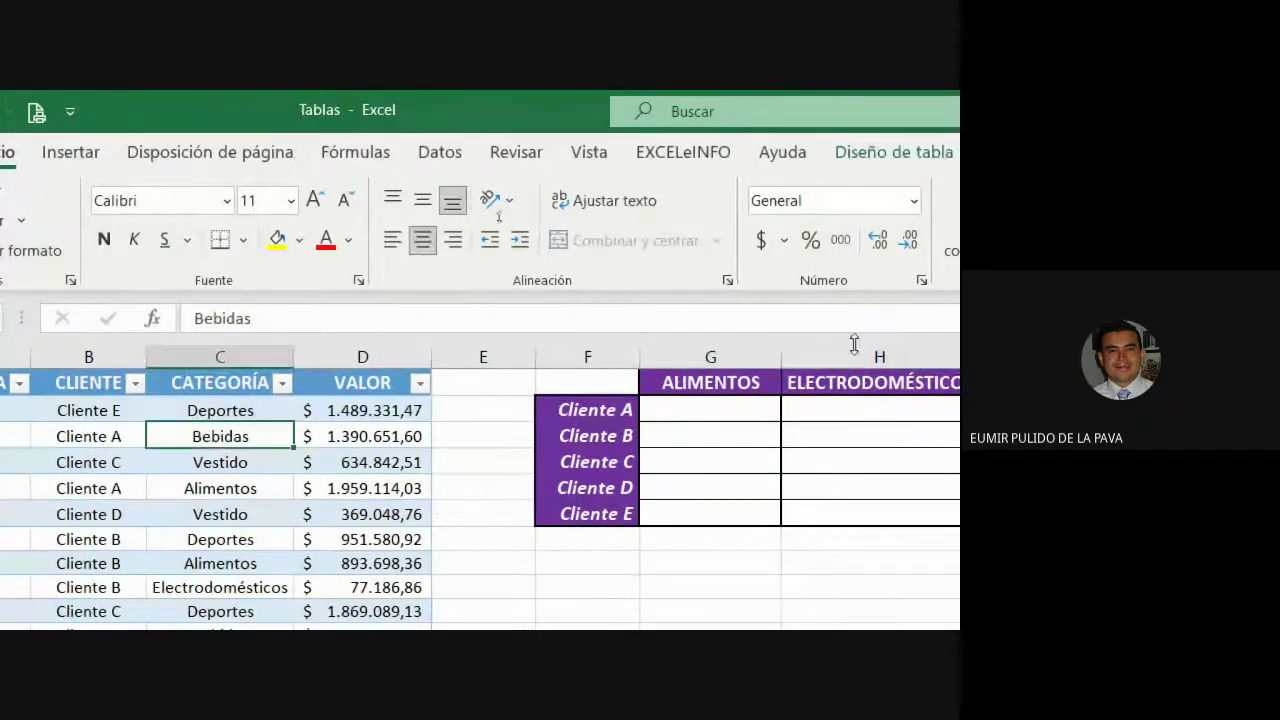
{"action": "left_click", "coordinate": [893, 152]}
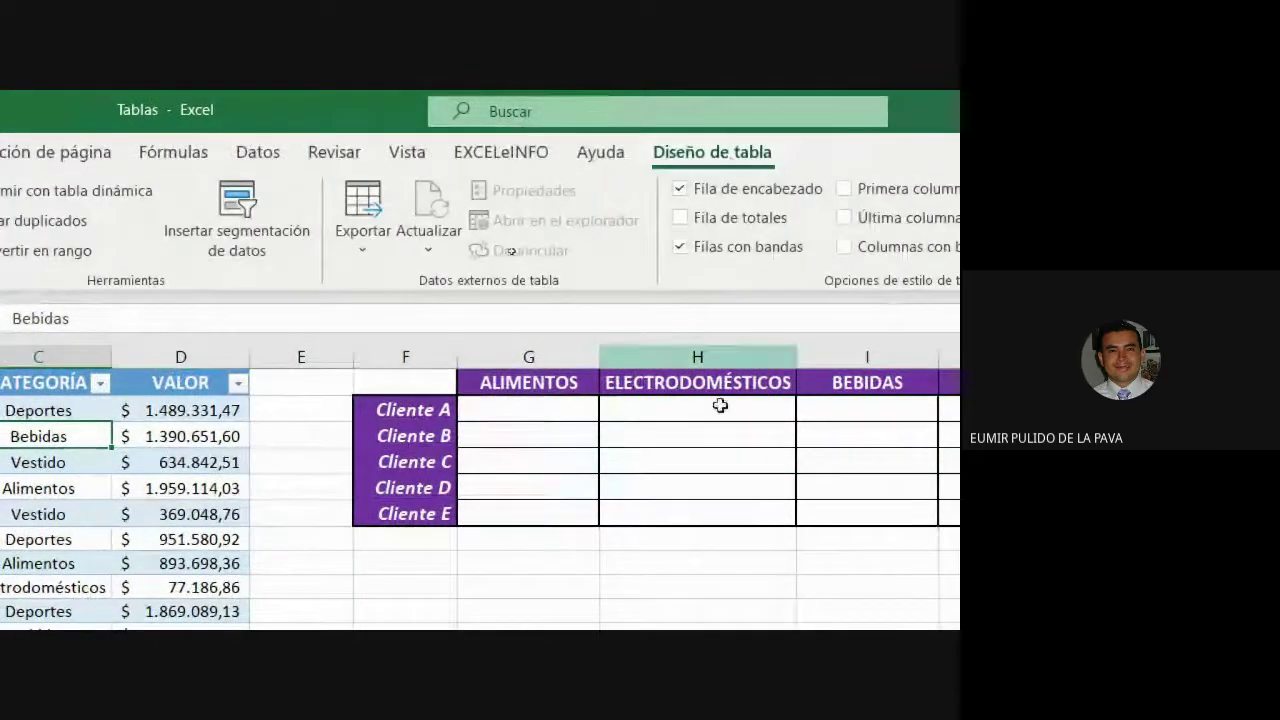
{"action": "left_click", "coordinate": [694, 430]}
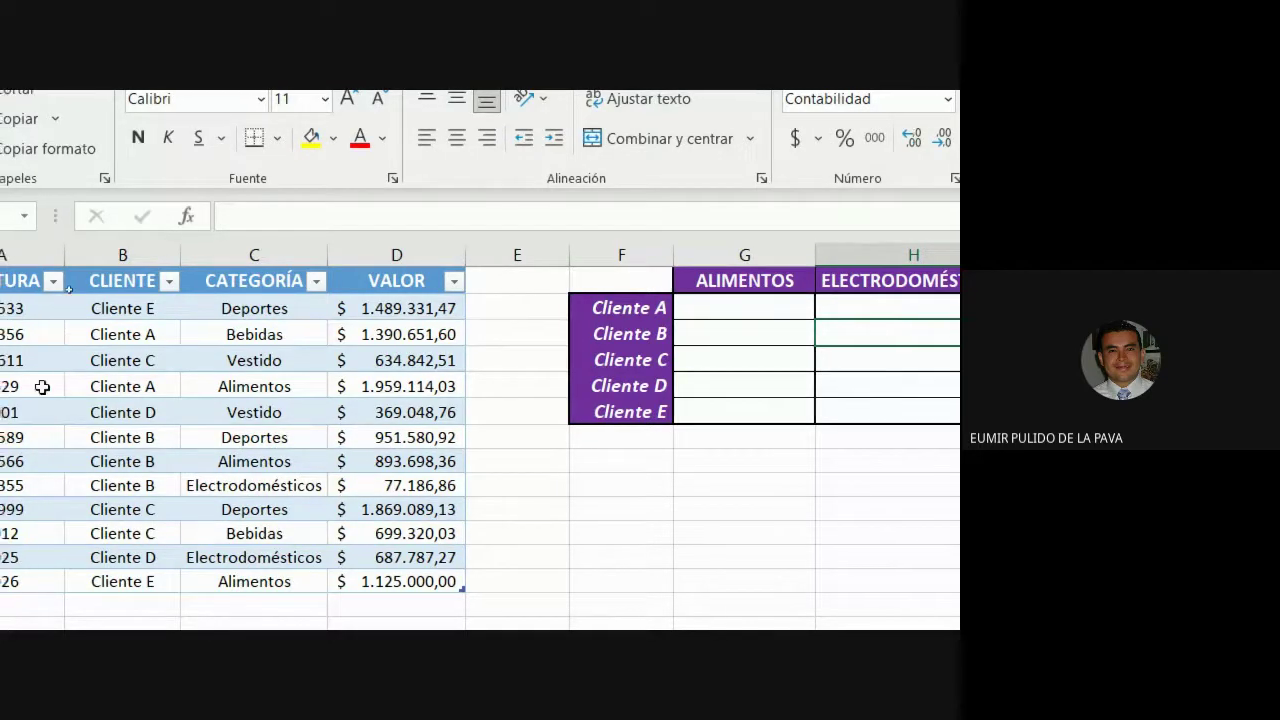
{"action": "left_click", "coordinate": [718, 302]}
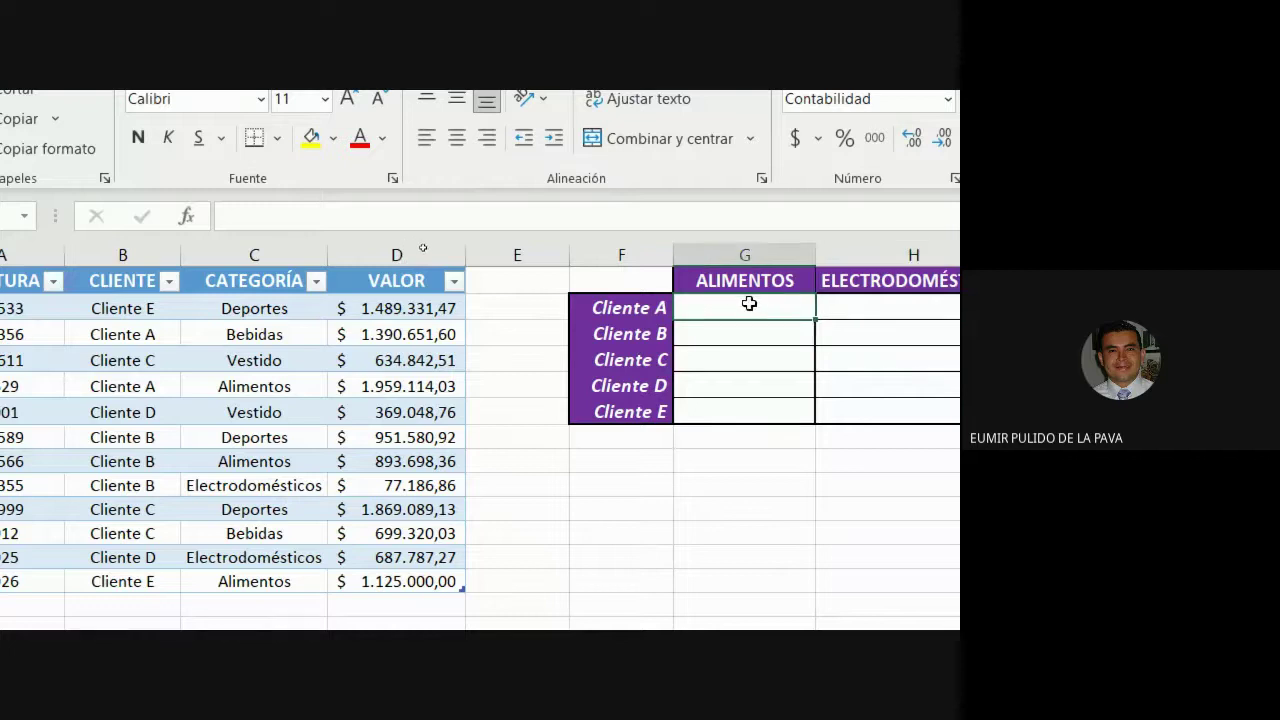
{"action": "left_click", "coordinate": [660, 310]}
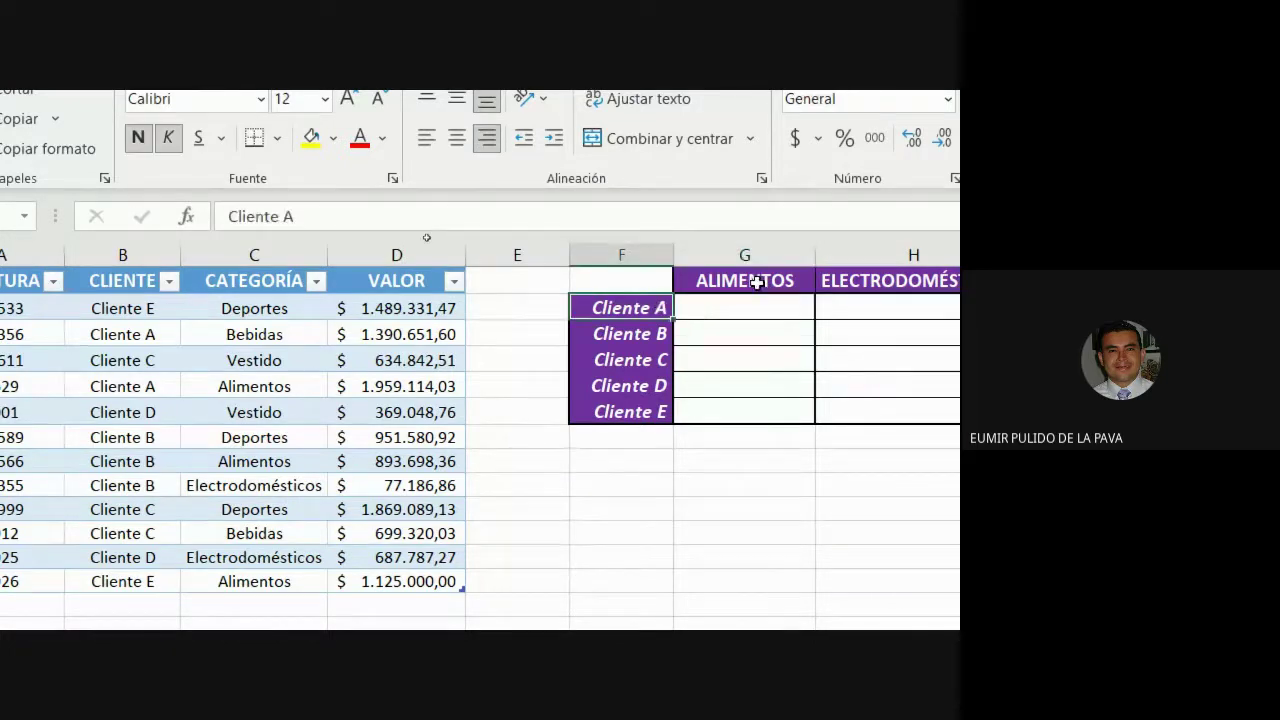
{"action": "left_click", "coordinate": [758, 279]}
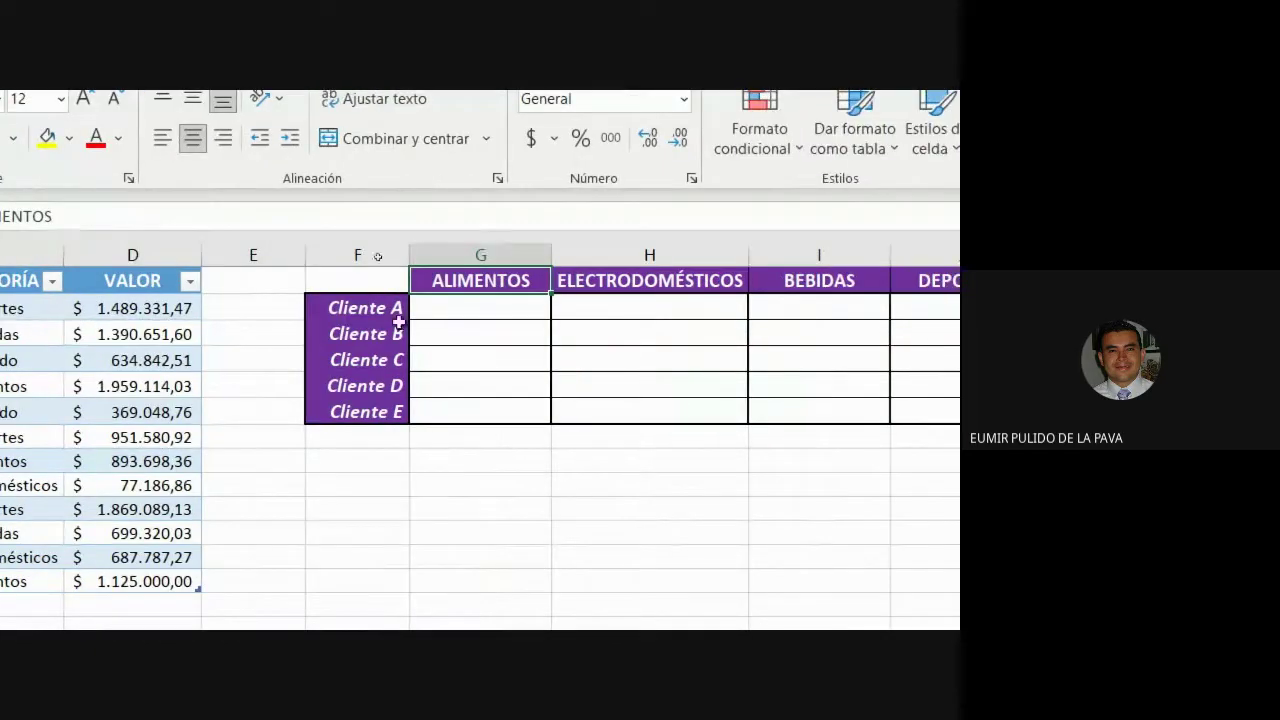
{"action": "left_click", "coordinate": [379, 304]}
{"action": "left_click", "coordinate": [668, 281]}
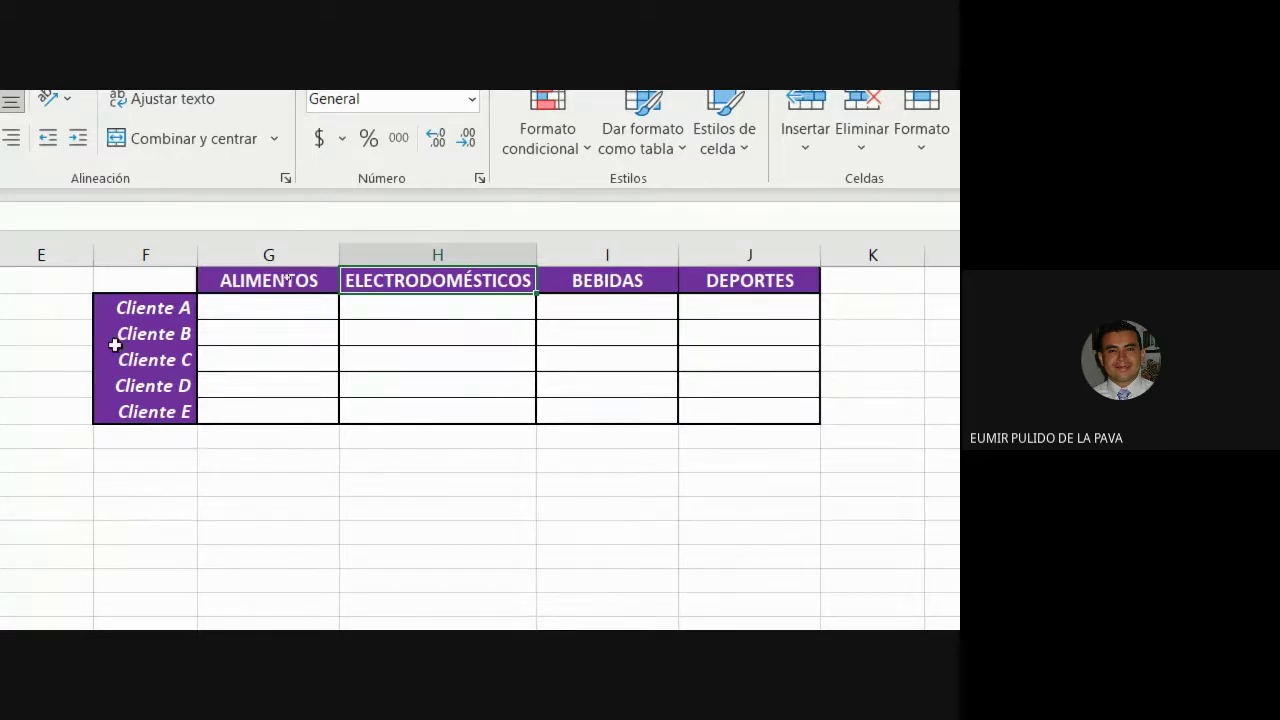
{"action": "left_click_drag", "start_coordinate": [586, 309], "coordinate": [589, 406]}
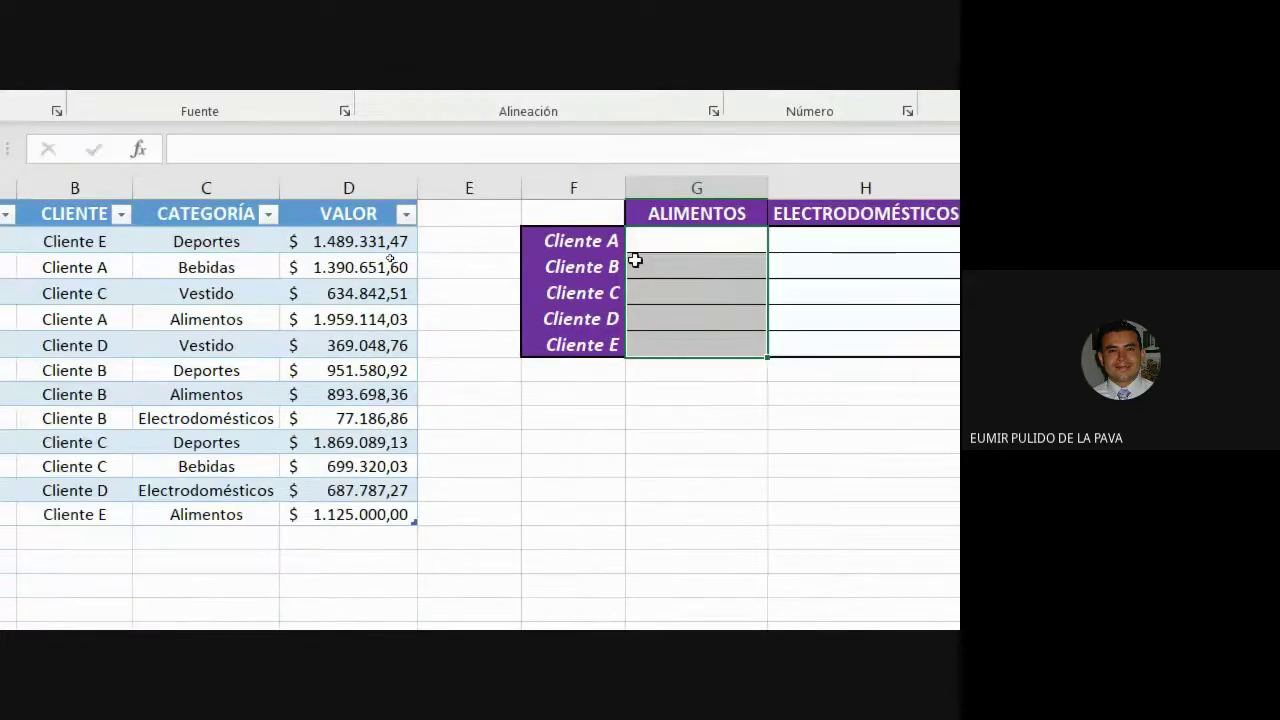
{"action": "left_click", "coordinate": [260, 314]}
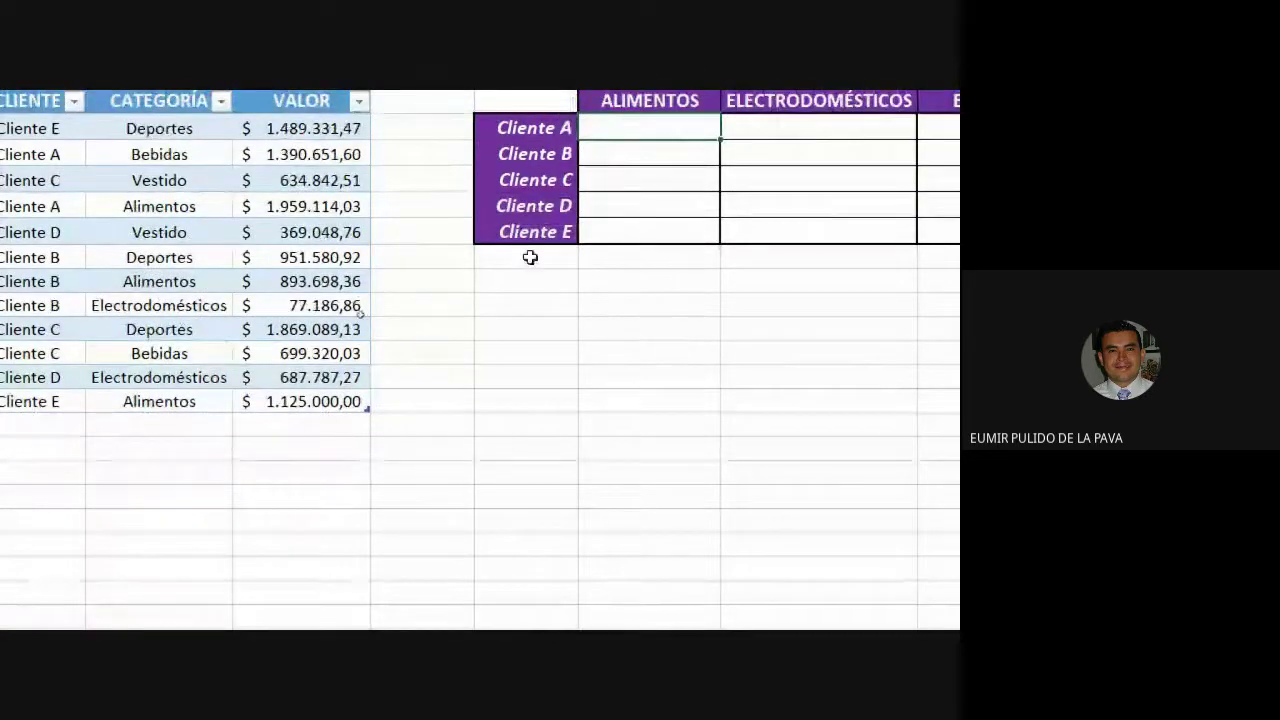
{"action": "left_click_drag", "start_coordinate": [530, 257], "coordinate": [512, 496]}
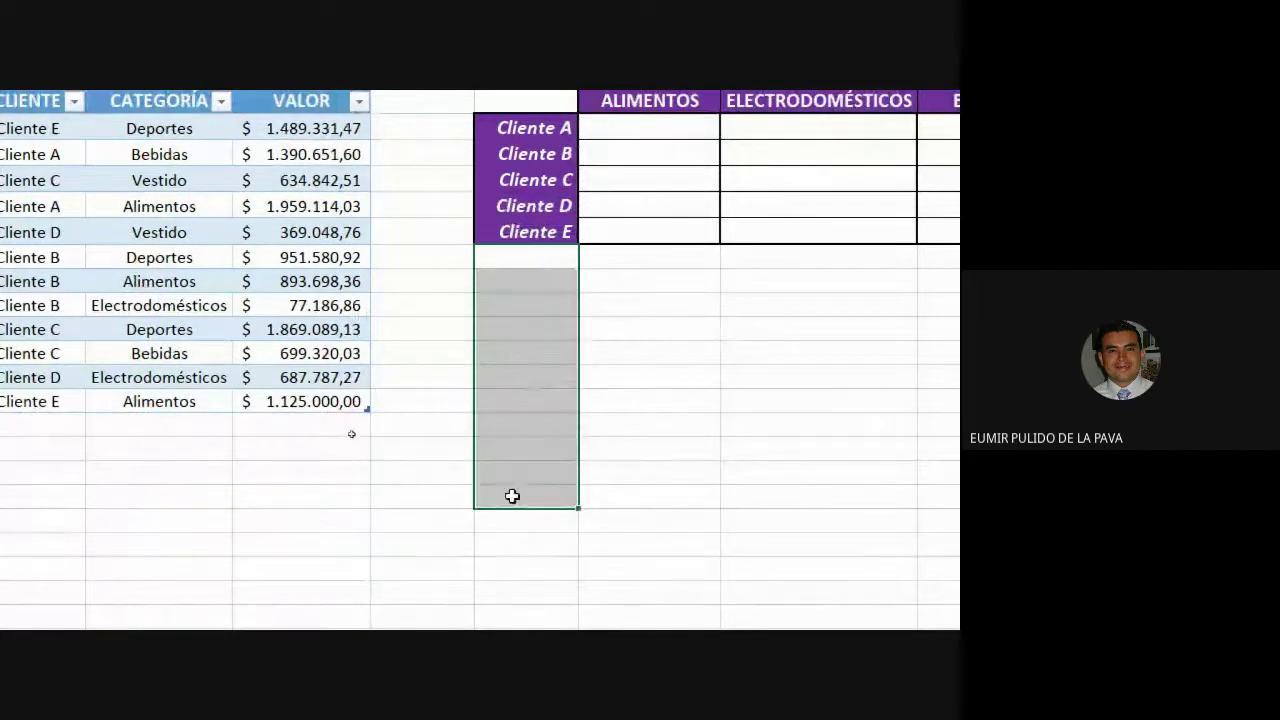
{"action": "left_click_drag", "start_coordinate": [669, 191], "coordinate": [930, 186]}
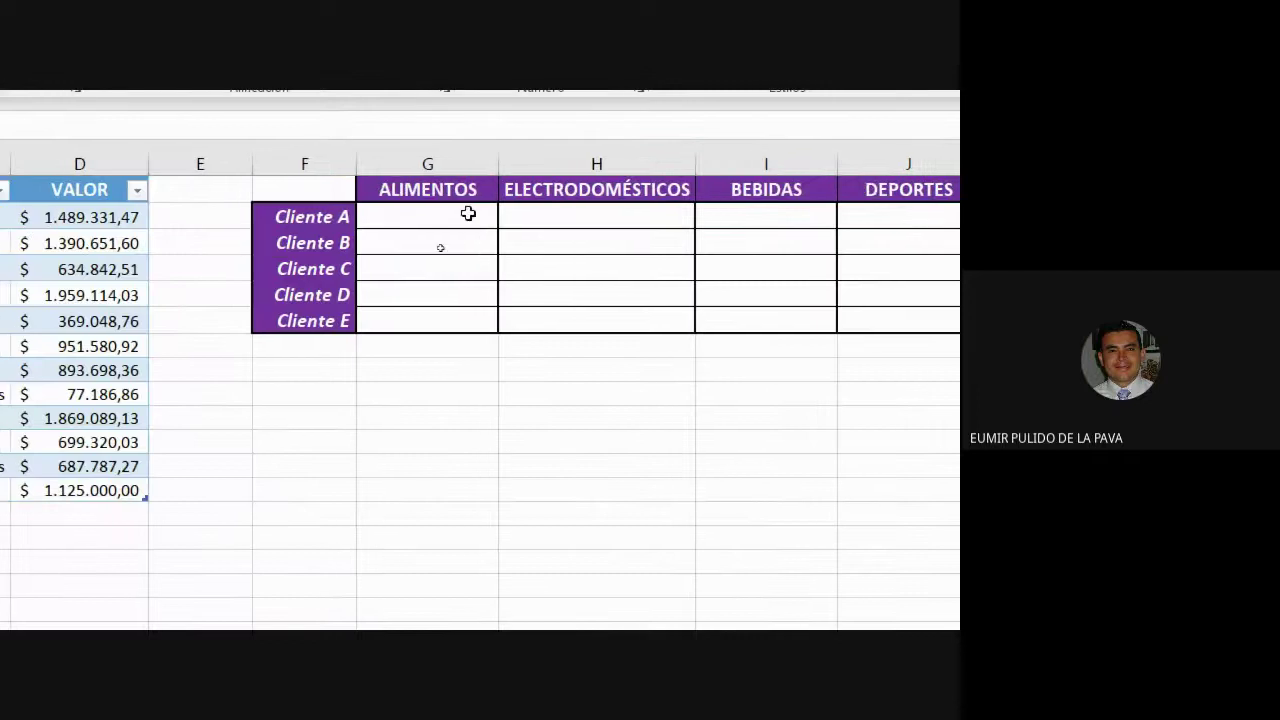
{"action": "left_click", "coordinate": [454, 218]}
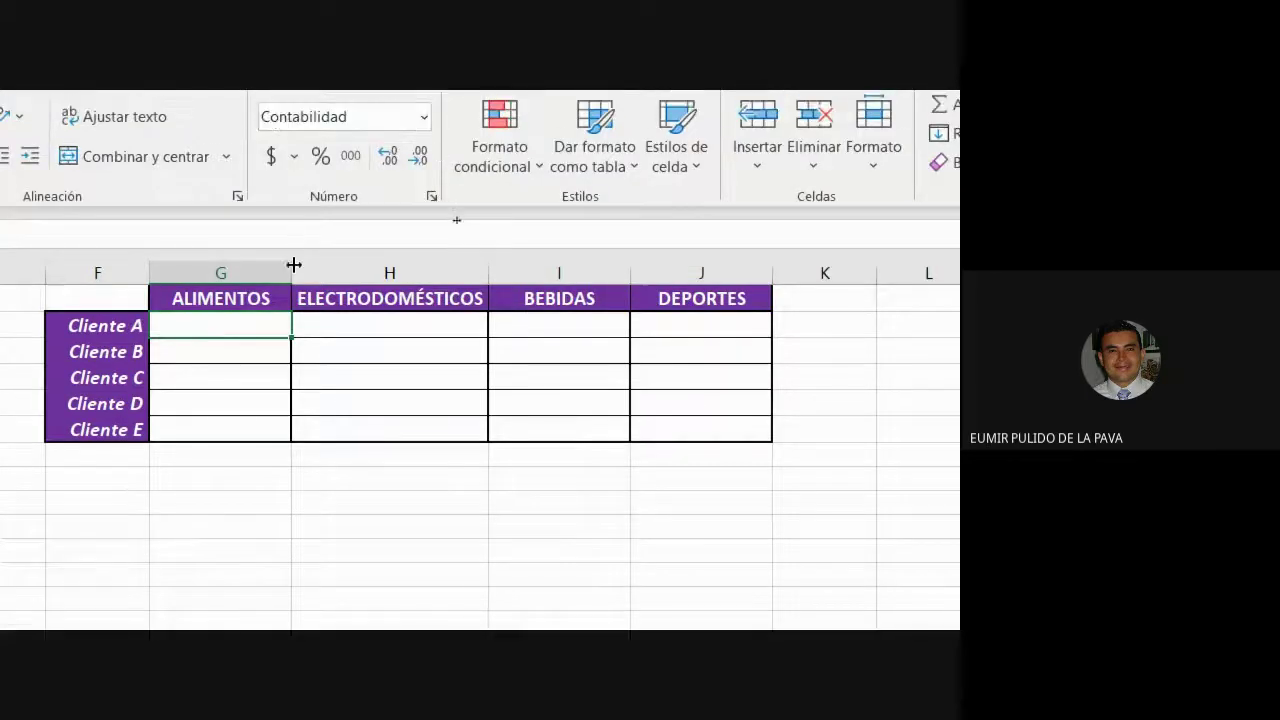
Widen column G for the ALIMENTOS totals, then bring the Google Meet call forward.
{"action": "left_click_drag", "start_coordinate": [293, 266], "coordinate": [546, 271]}
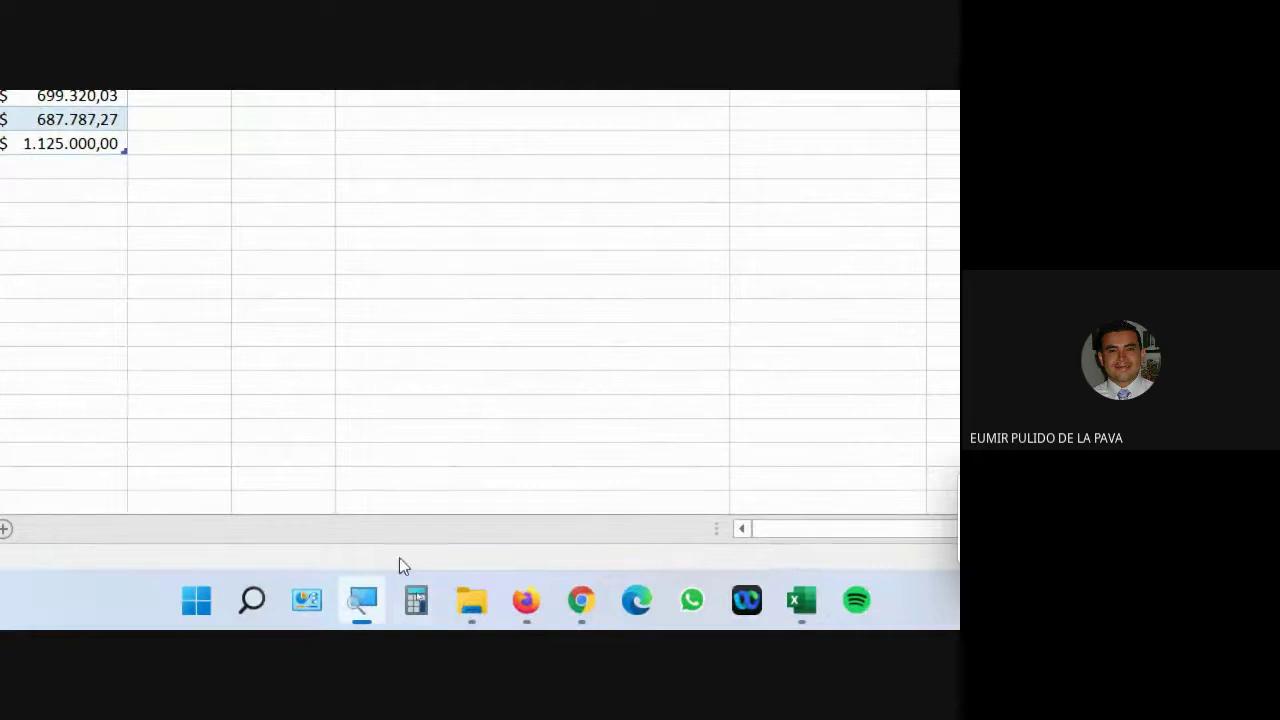
{"action": "left_click", "coordinate": [363, 606]}
{"action": "left_click", "coordinate": [597, 537]}
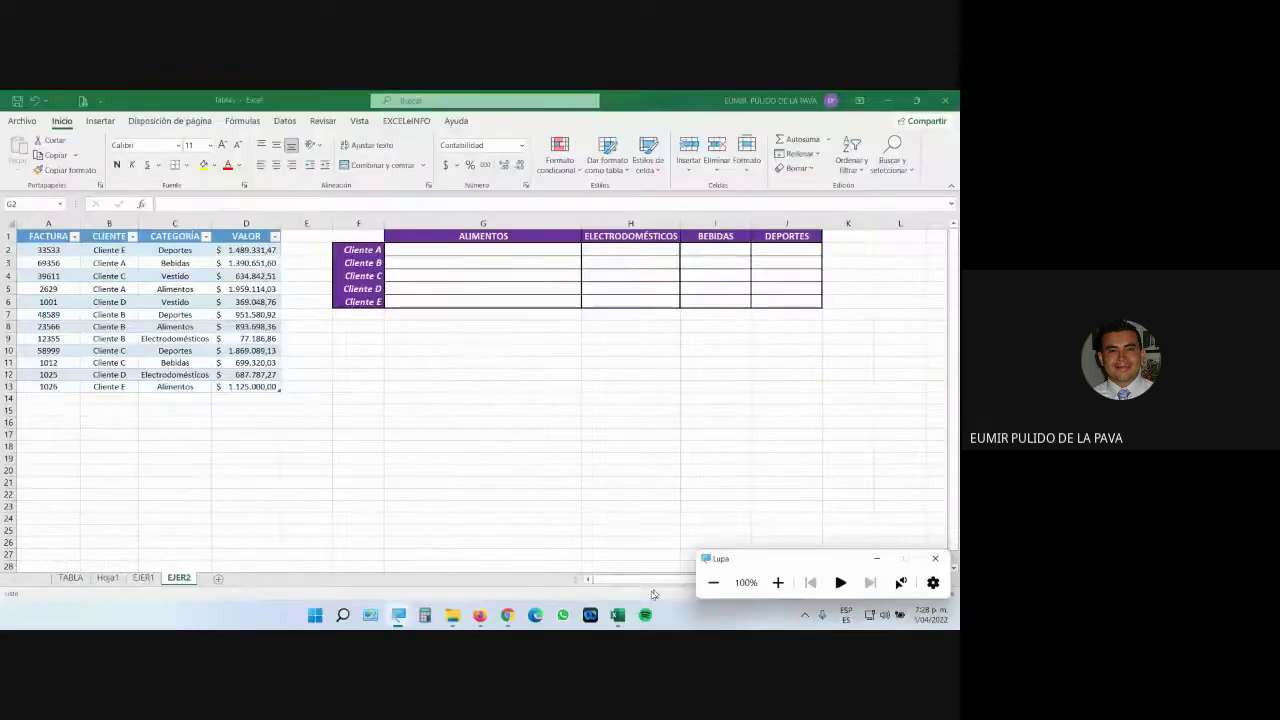
{"action": "mouse_move", "coordinate": [507, 614]}
{"action": "left_click", "coordinate": [490, 569]}
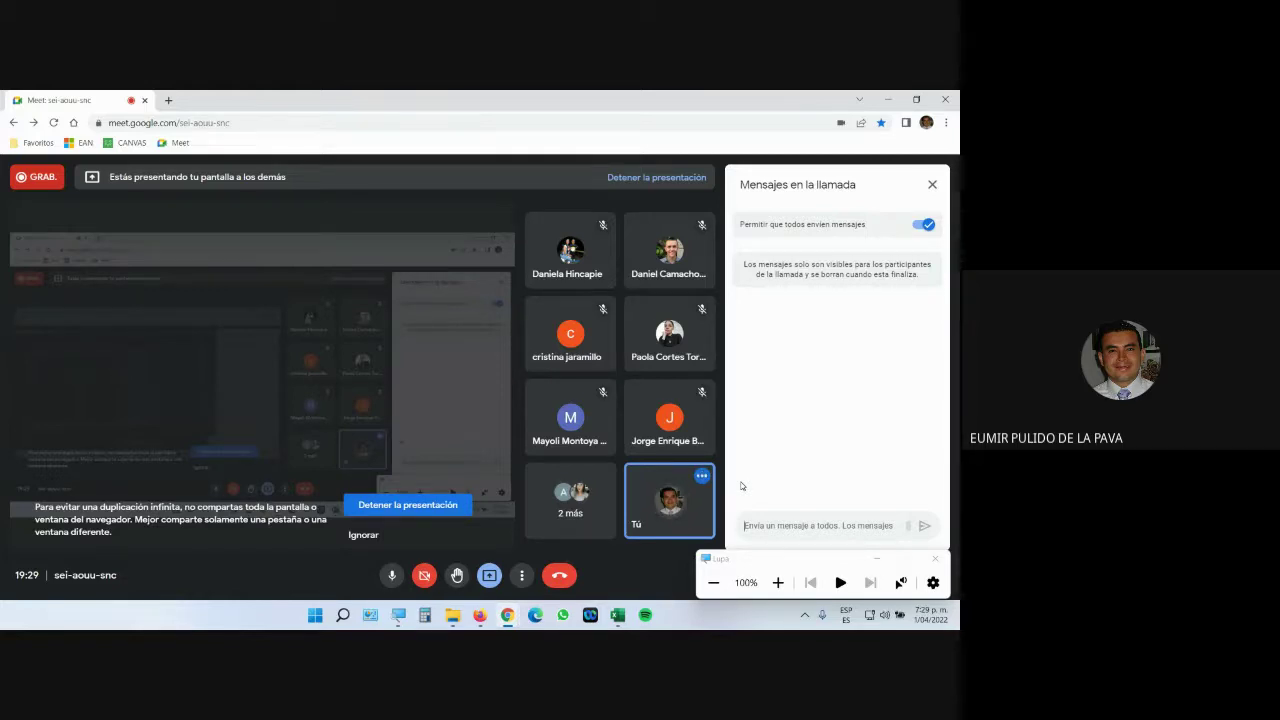
Bring the Excel workbook back in front of the Meet call.
{"action": "left_click", "coordinate": [617, 615]}
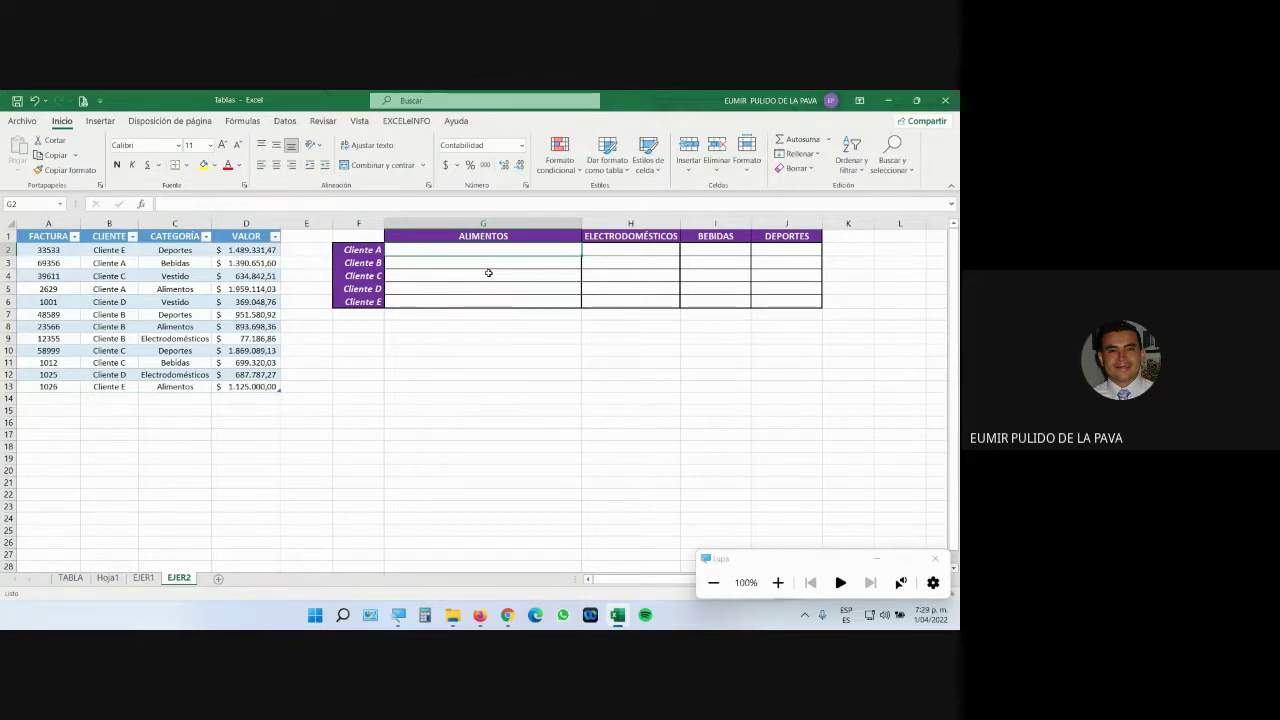
Widen column G further, start SUMAR.SI.CONJUNTO over the VALOR cells in G2, then cancel it.
{"action": "left_click_drag", "start_coordinate": [581, 224], "coordinate": [634, 224]}
{"action": "left_click", "coordinate": [778, 582]}
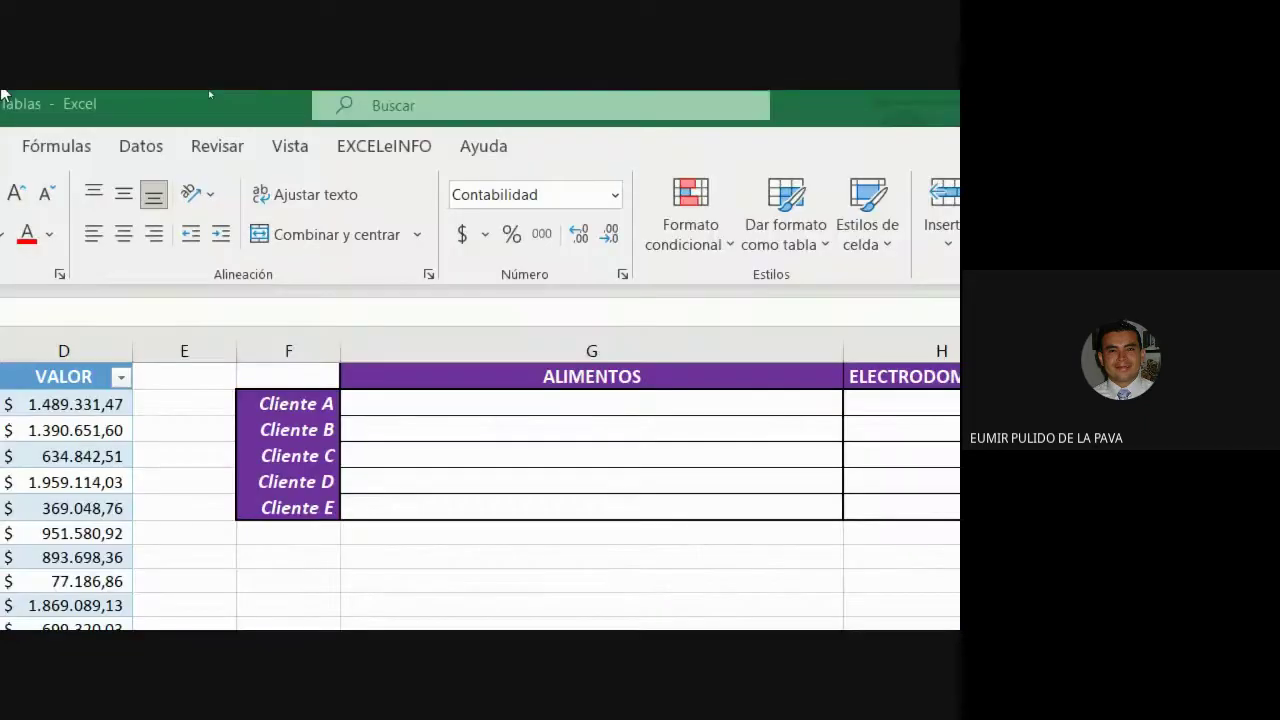
{"action": "left_click", "coordinate": [446, 408]}
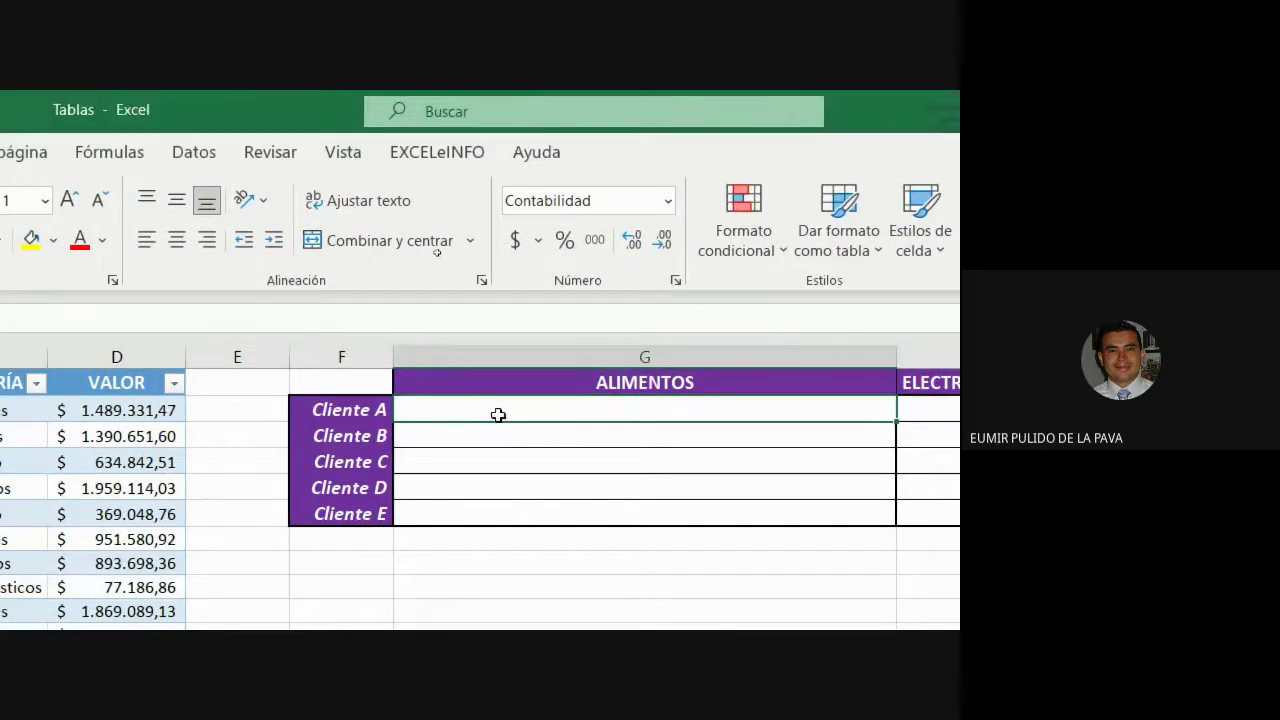
{"action": "type", "text": "=SUMA"}
{"action": "key", "text": "Down"}
{"action": "key", "text": "Down"}
{"action": "key", "text": "Down"}
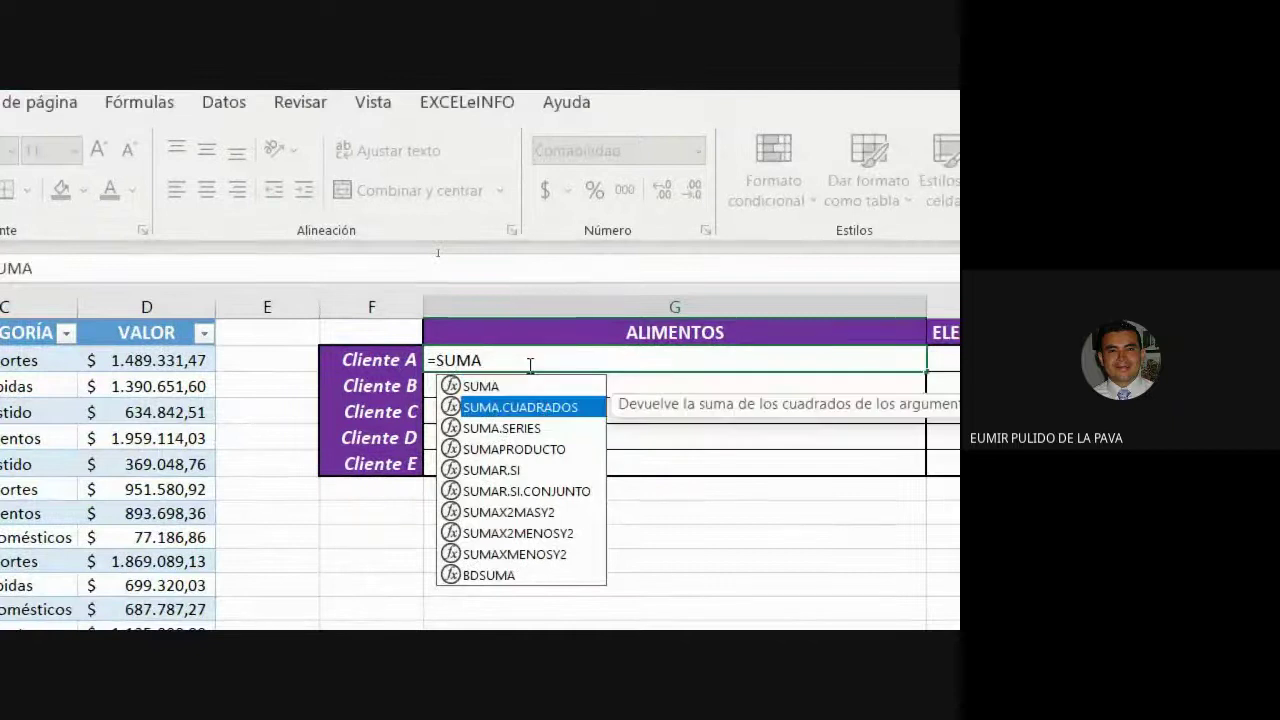
{"action": "key", "text": "Down"}
{"action": "key", "text": "Down"}
{"action": "key", "text": "Tab"}
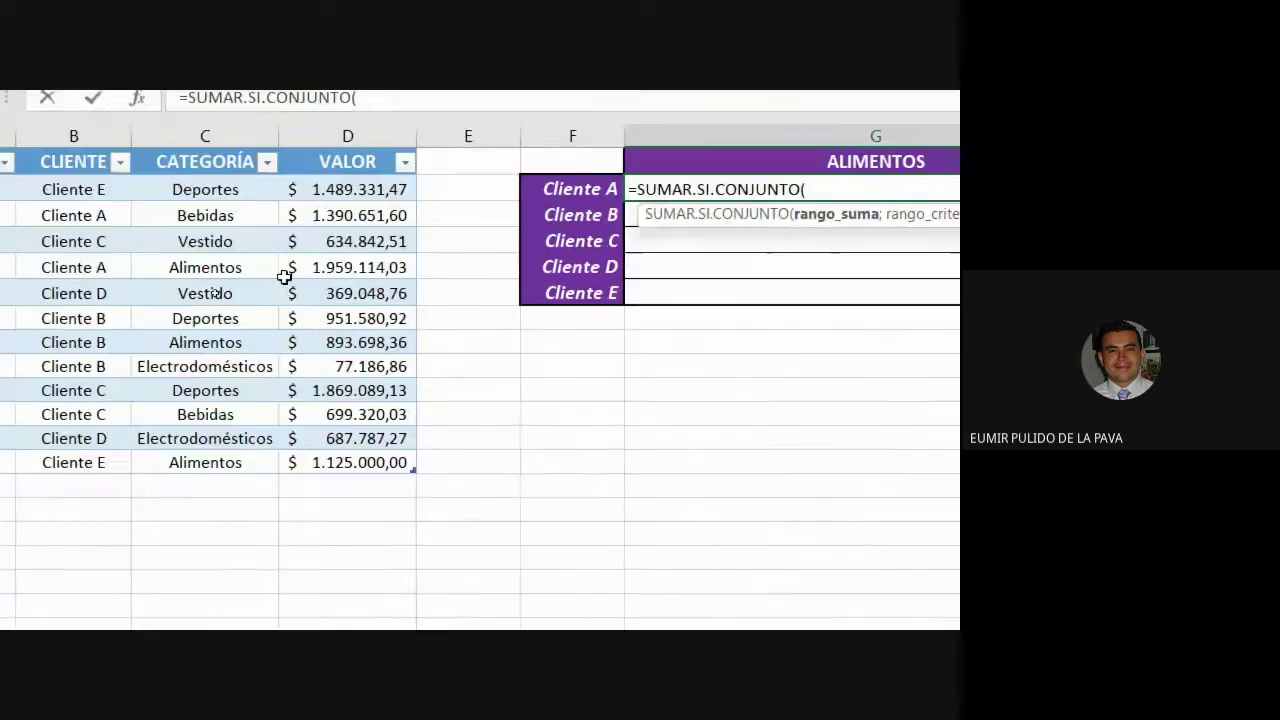
{"action": "left_click_drag", "start_coordinate": [320, 189], "coordinate": [320, 451]}
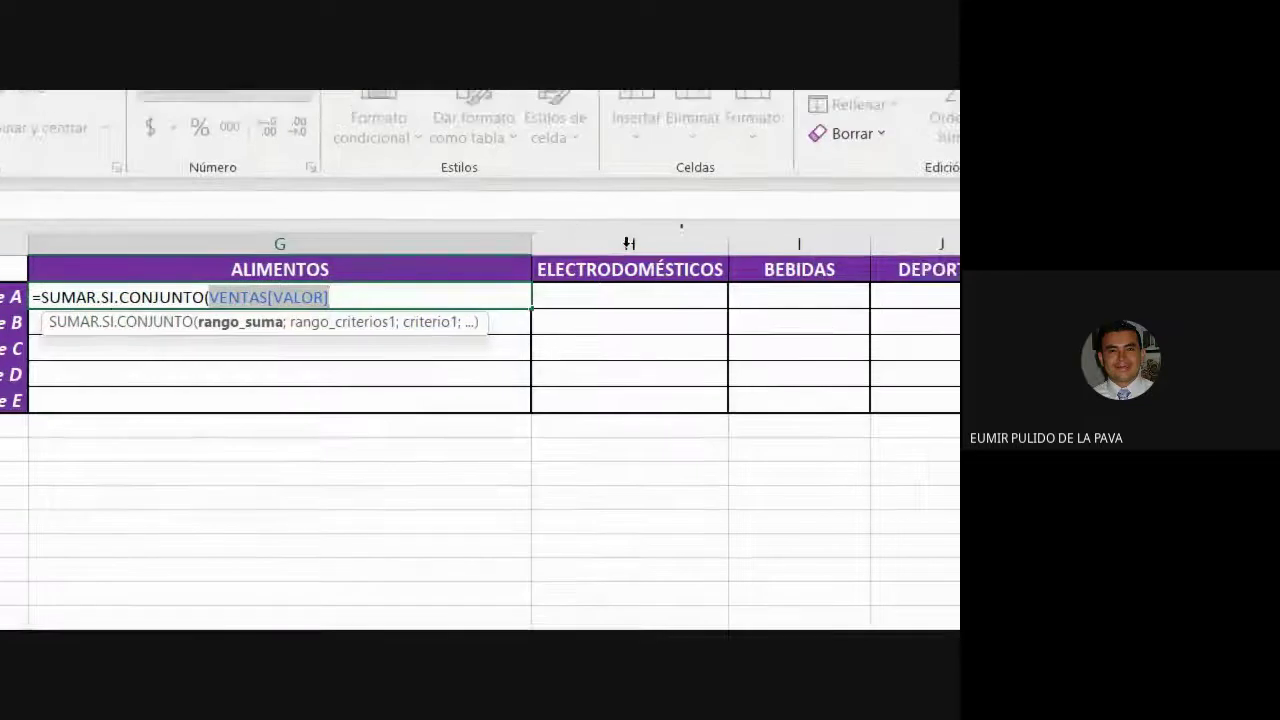
{"action": "left_click", "coordinate": [339, 296]}
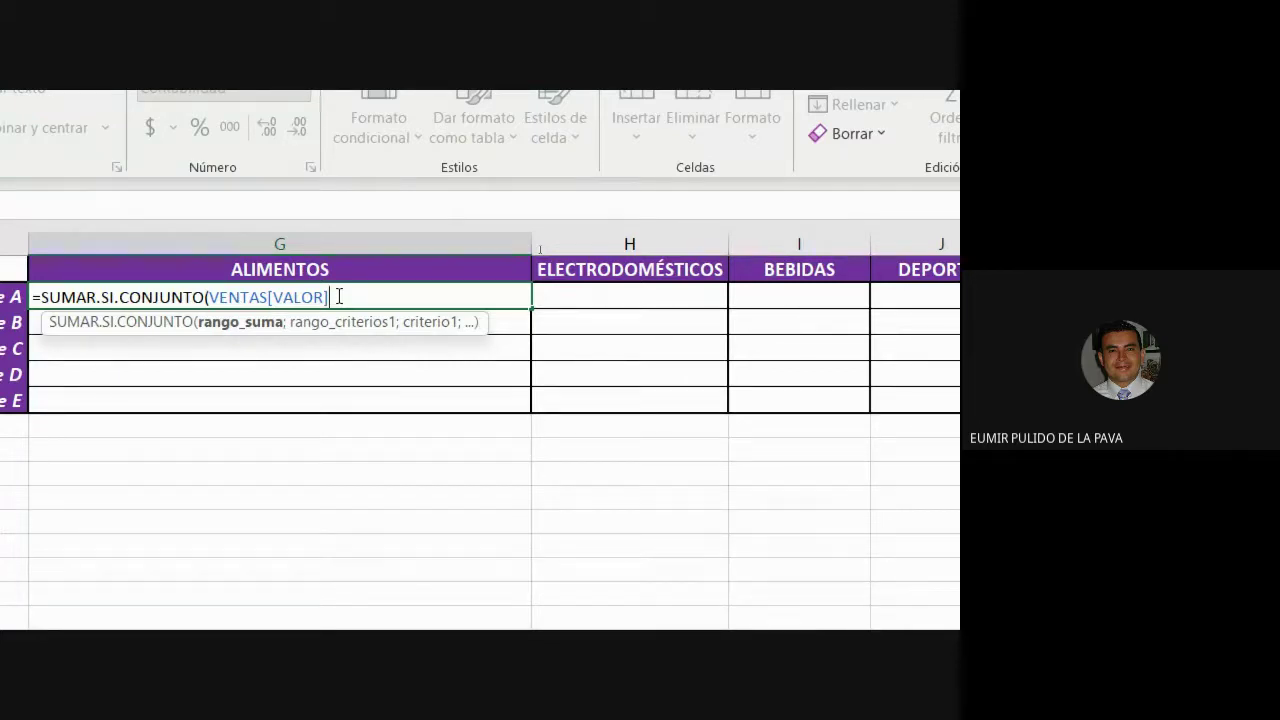
{"action": "key", "text": "Escape"}
{"action": "scroll", "coordinate": [4, 287], "scroll_direction": "left", "scroll_amount": 2}
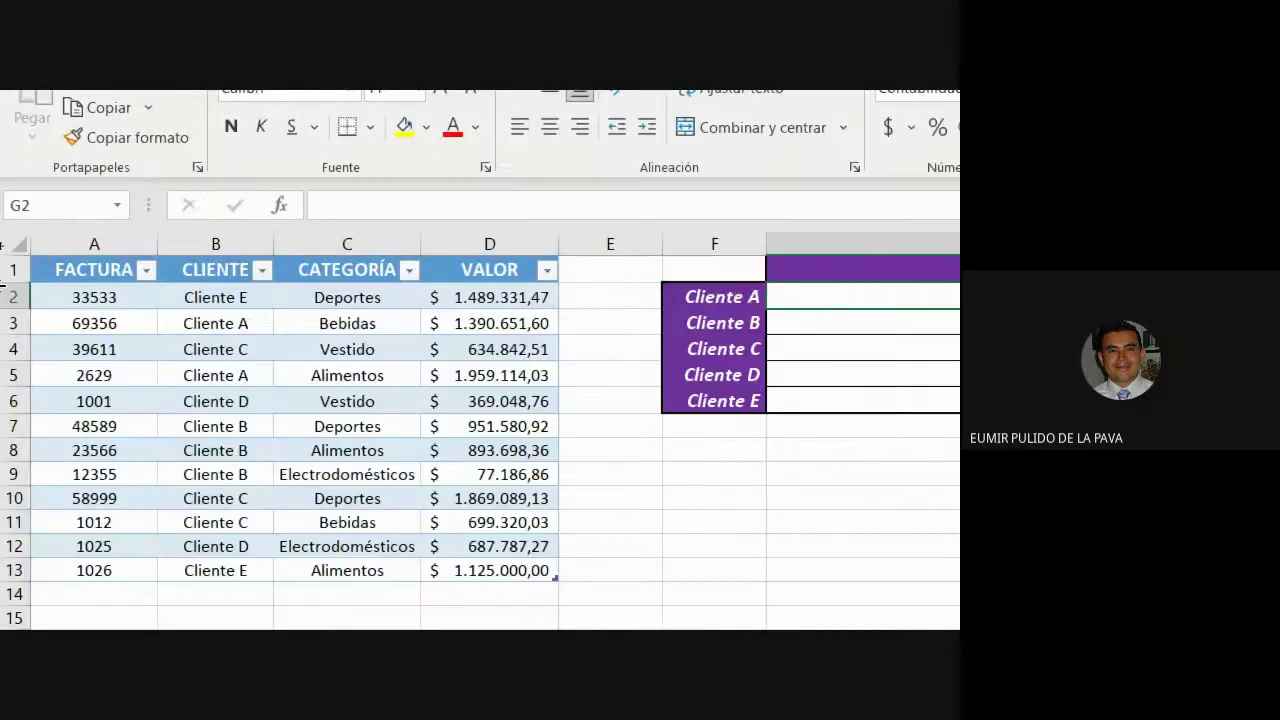
{"action": "left_click", "coordinate": [365, 304]}
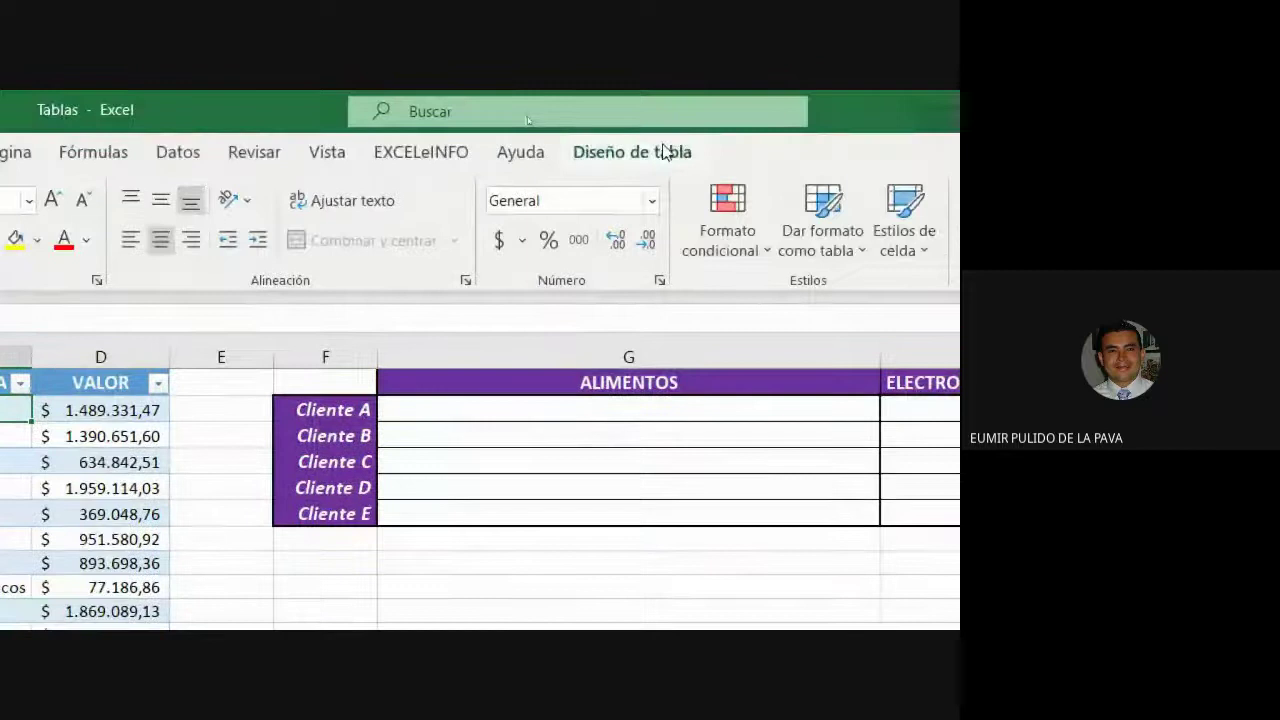
{"action": "left_click", "coordinate": [1056, 39]}
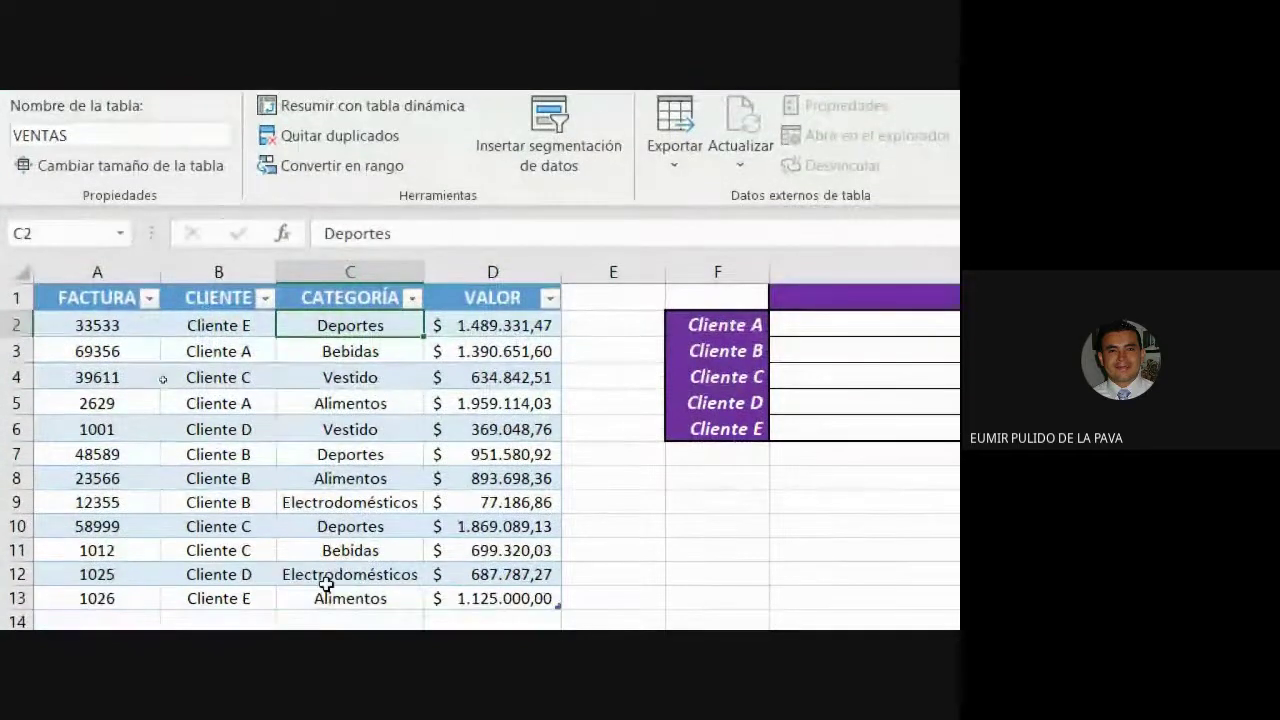
{"action": "left_click", "coordinate": [494, 264]}
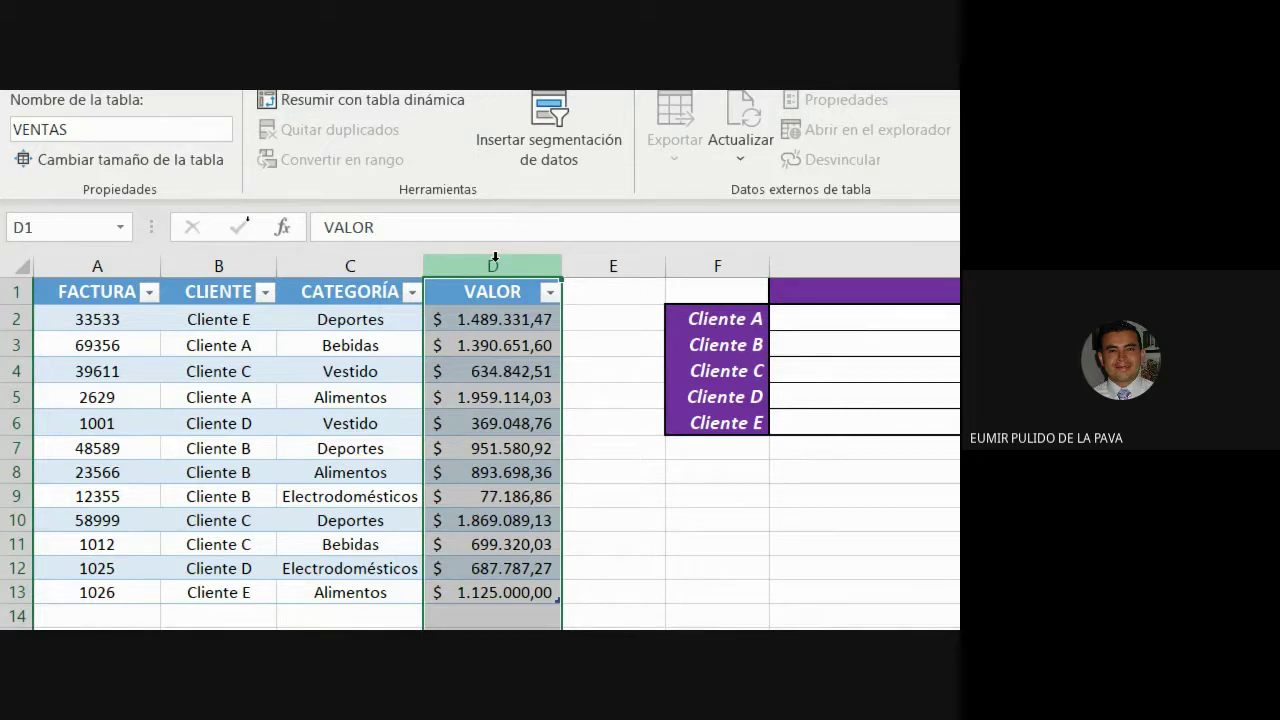
{"action": "left_click", "coordinate": [921, 320]}
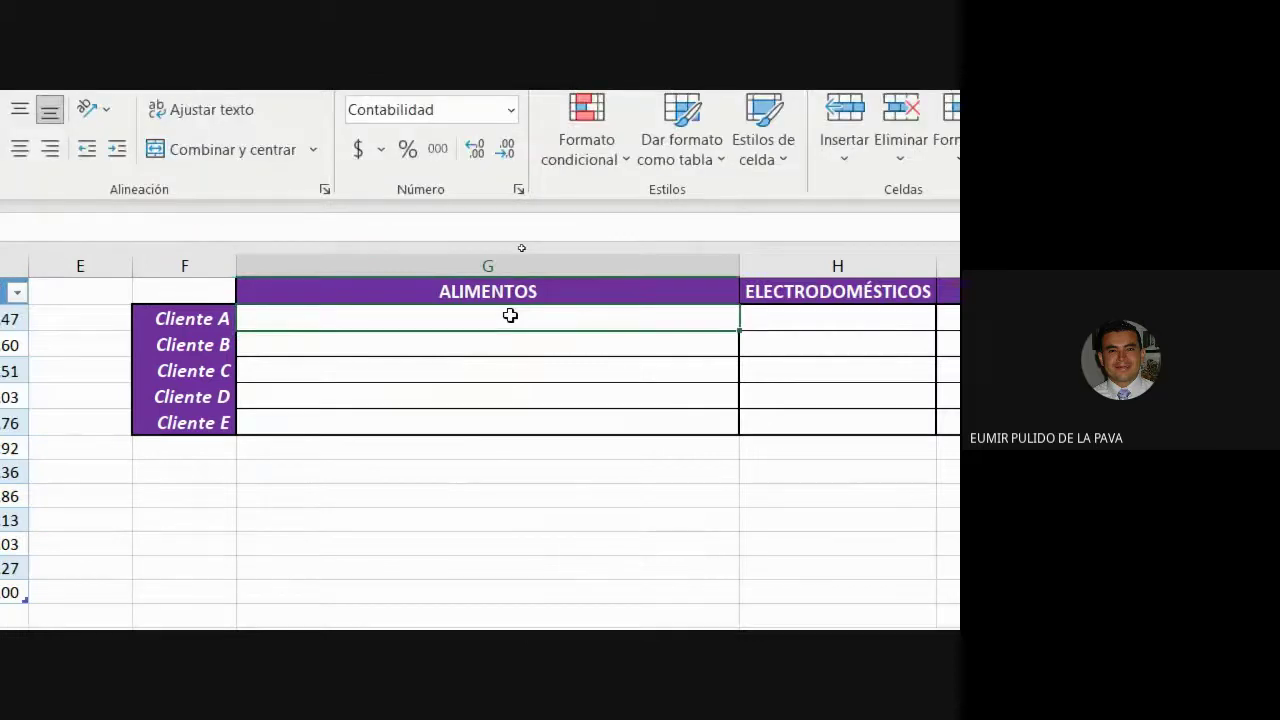
Start G2's SUMAR.SI.CONJUNTO with VENTAS[VALOR] as the sum range.
{"action": "type", "text": "=SUMAR"}
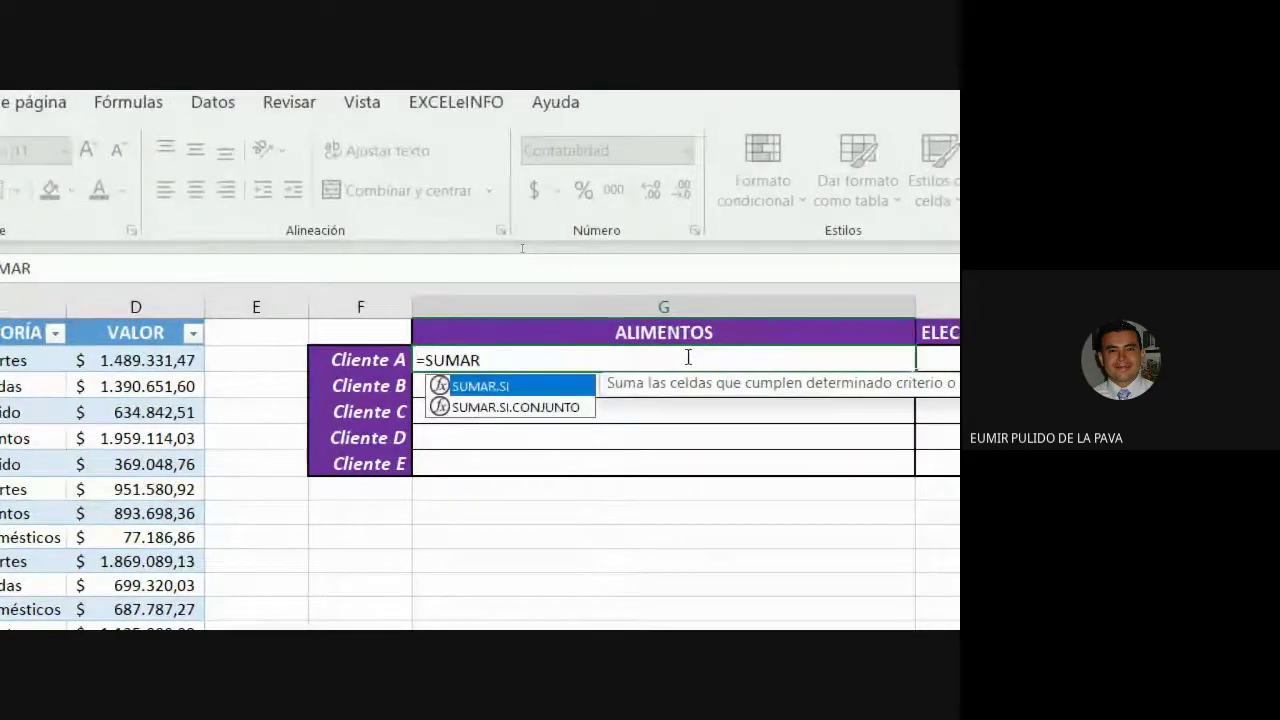
{"action": "key", "text": "Down"}
{"action": "key", "text": "Tab"}
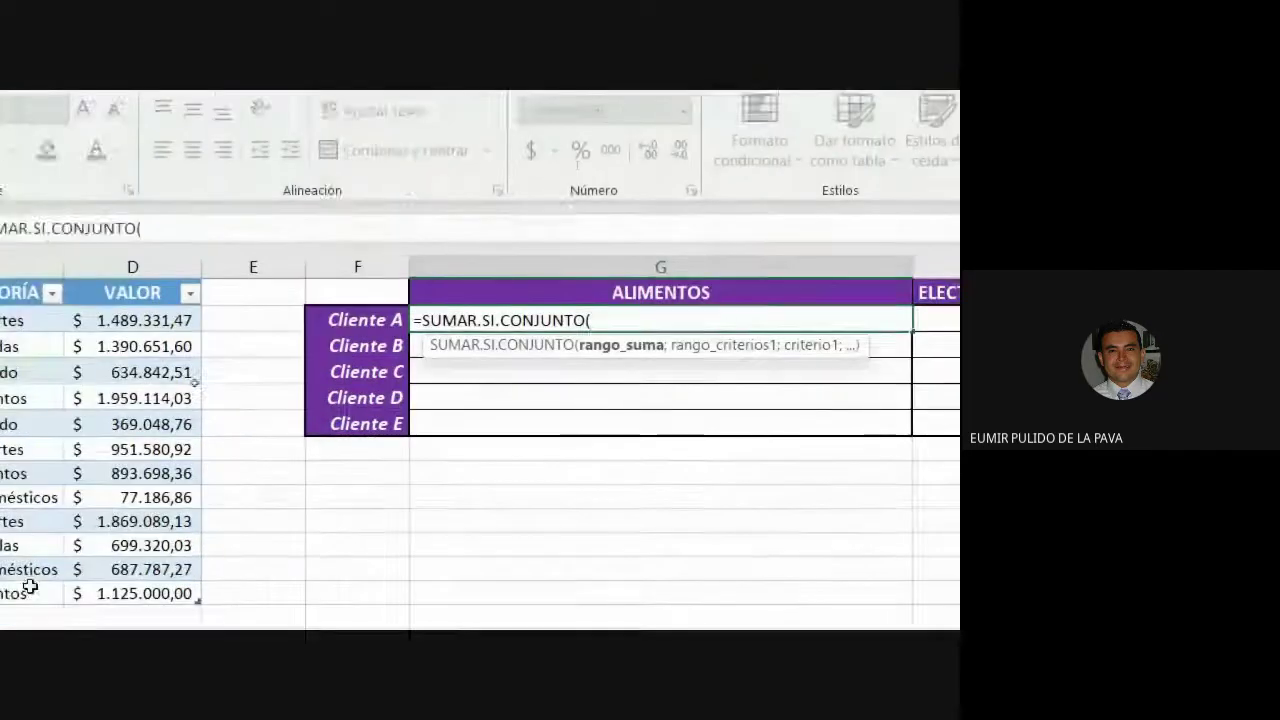
{"action": "left_click", "coordinate": [5, 420]}
{"action": "left_click_drag", "start_coordinate": [192, 332], "coordinate": [189, 583]}
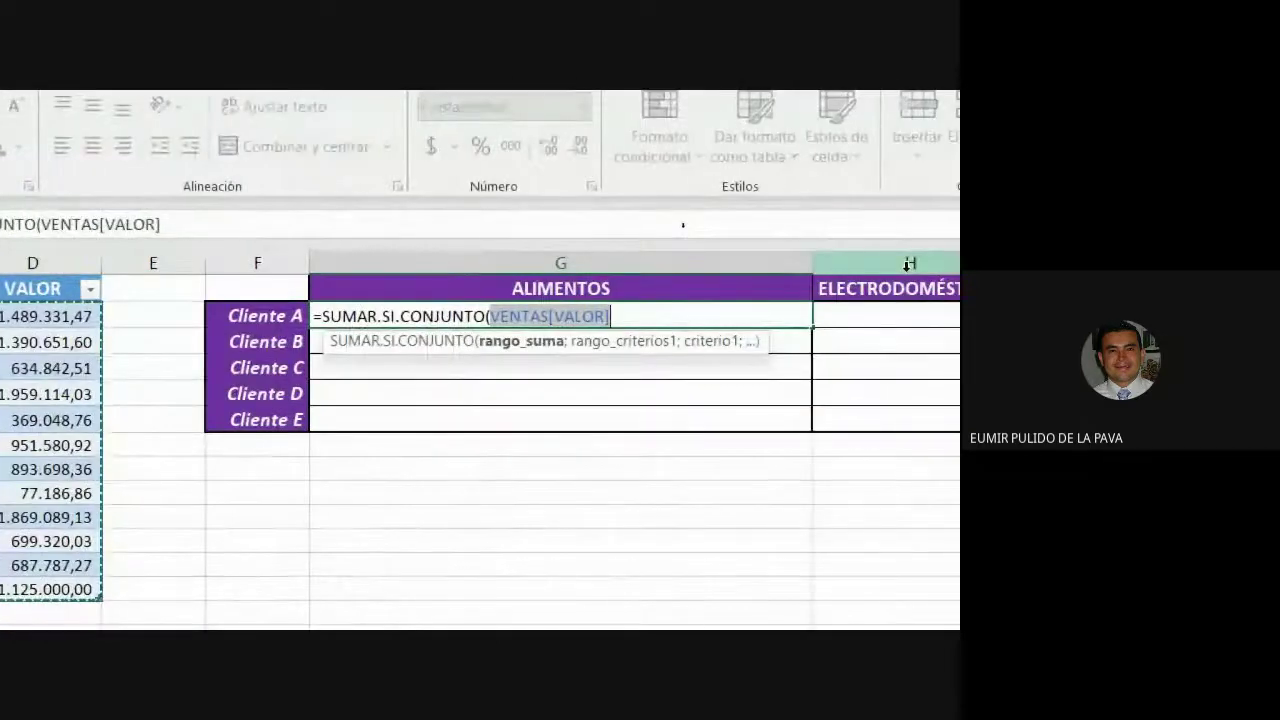
{"action": "type", "text": ";"}
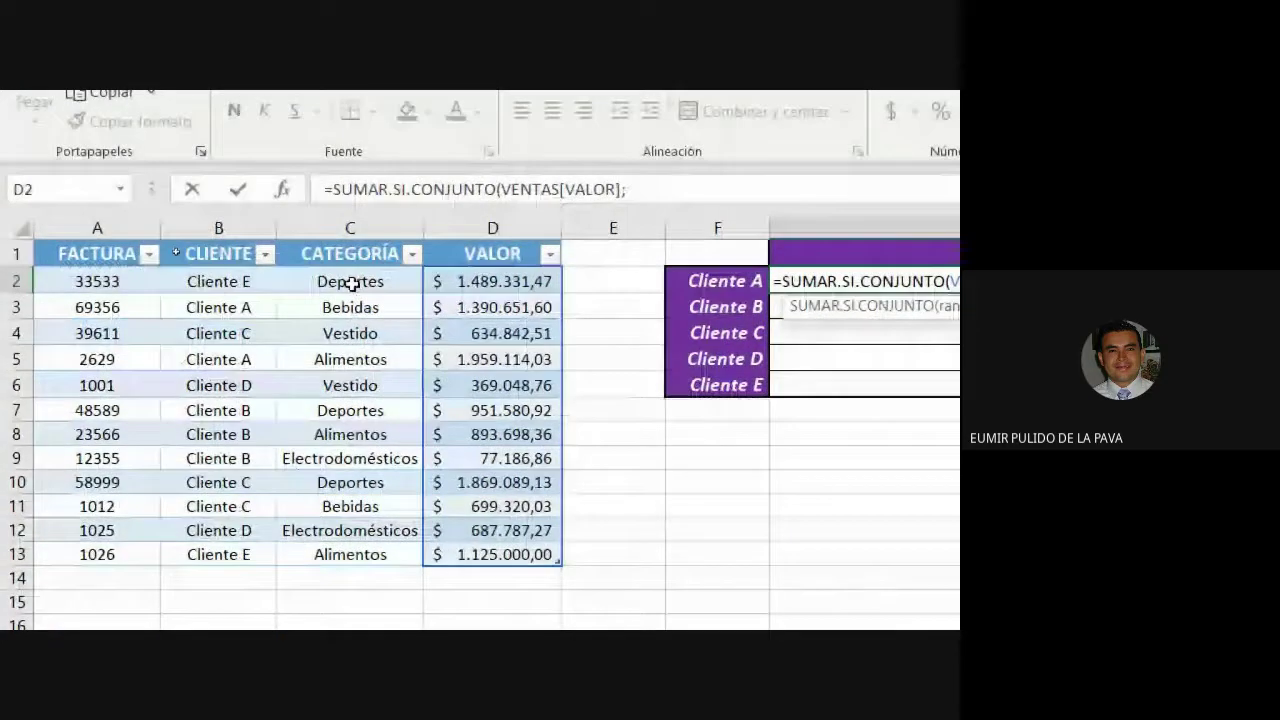
Add VENTAS[CATEGORÍA] matching row-locked G$1 as the first criterion, ready for another.
{"action": "left_click_drag", "start_coordinate": [352, 284], "coordinate": [348, 554]}
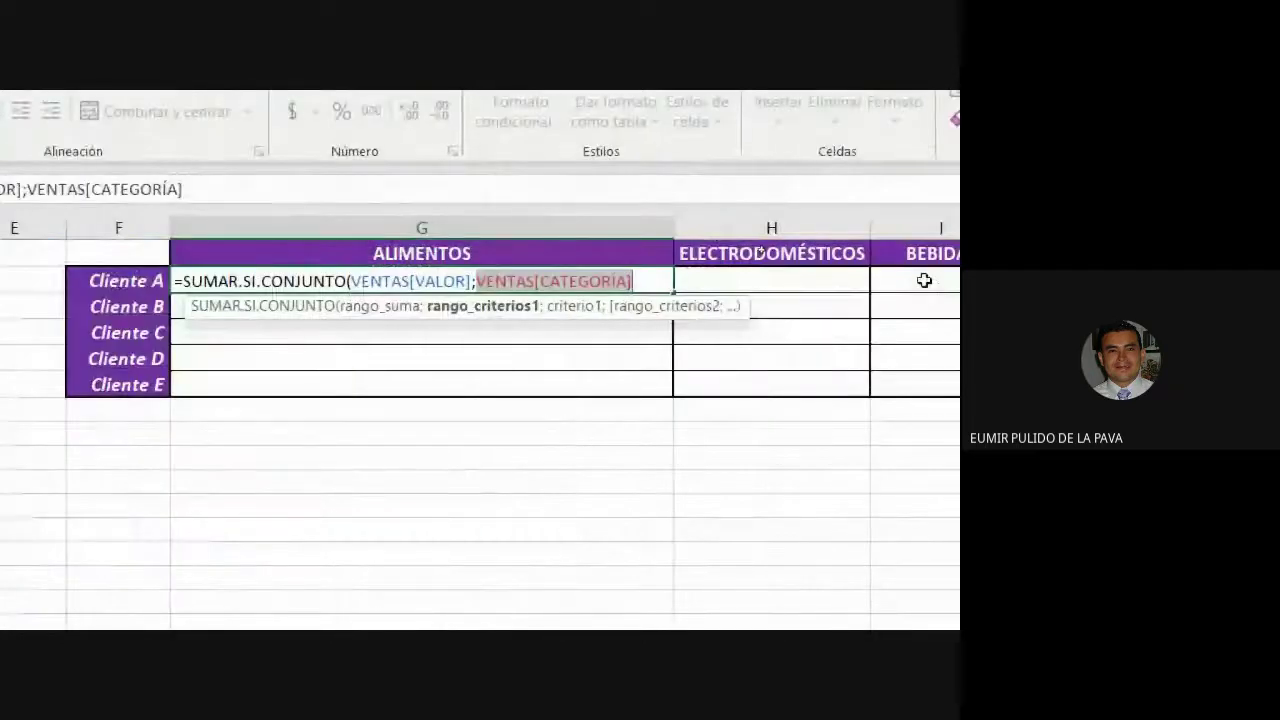
{"action": "type", "text": ";"}
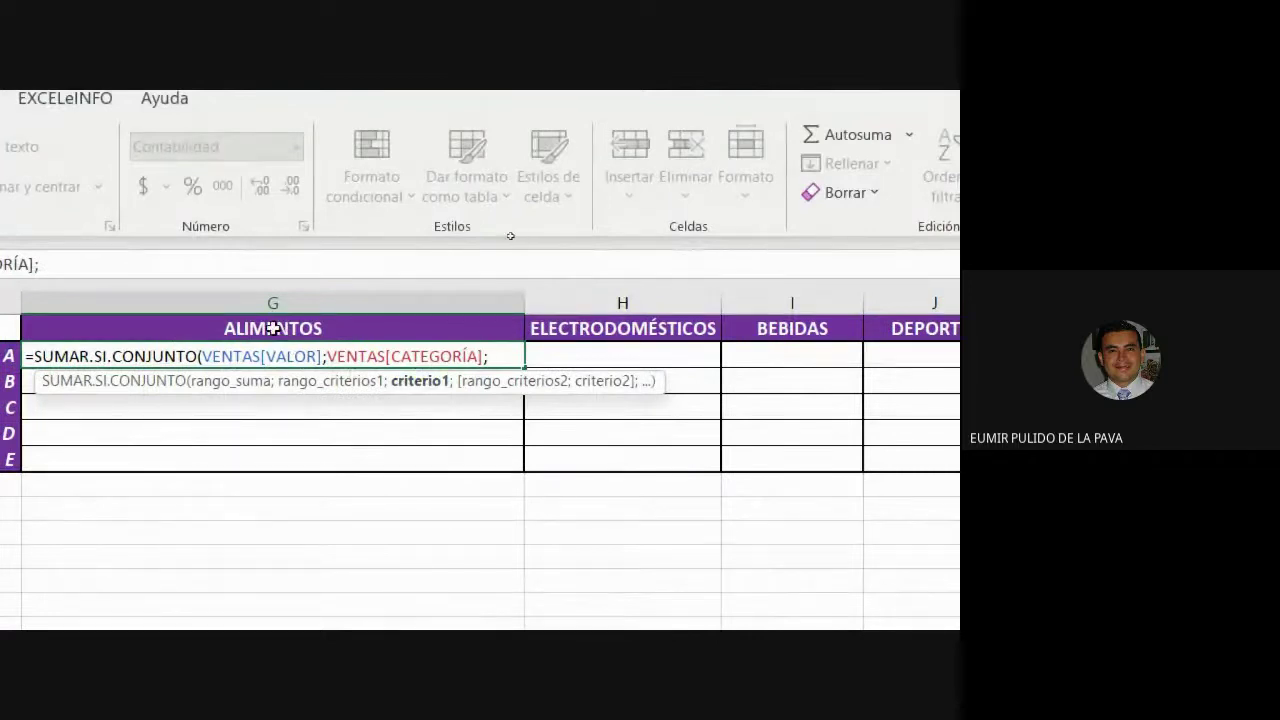
{"action": "left_click", "coordinate": [273, 328]}
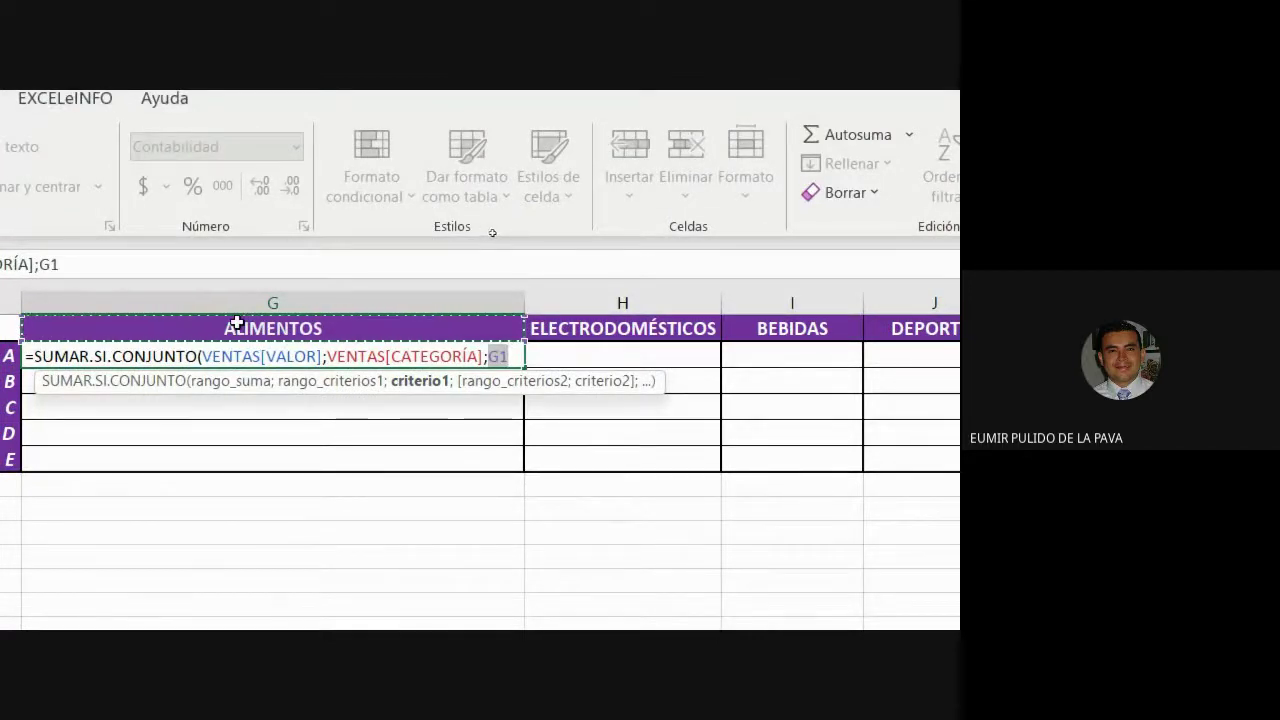
{"action": "key", "text": "F4"}
{"action": "key", "text": "F4"}
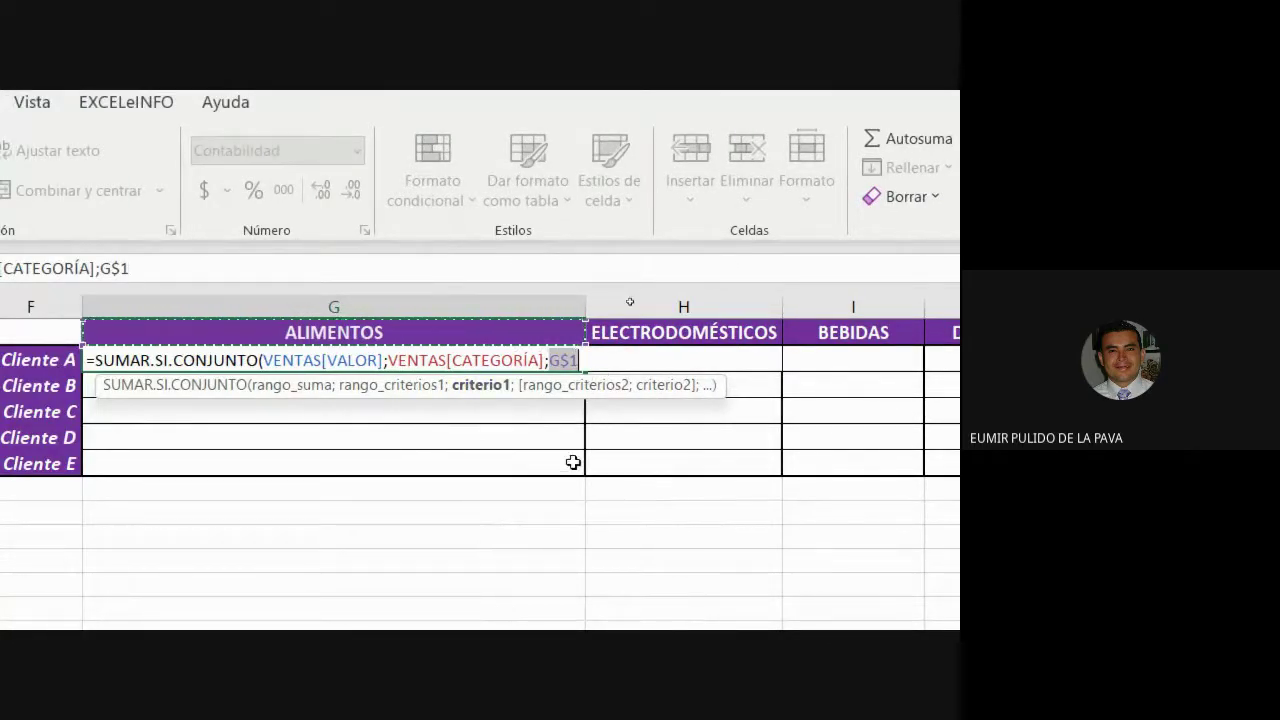
{"action": "left_click", "coordinate": [572, 362]}
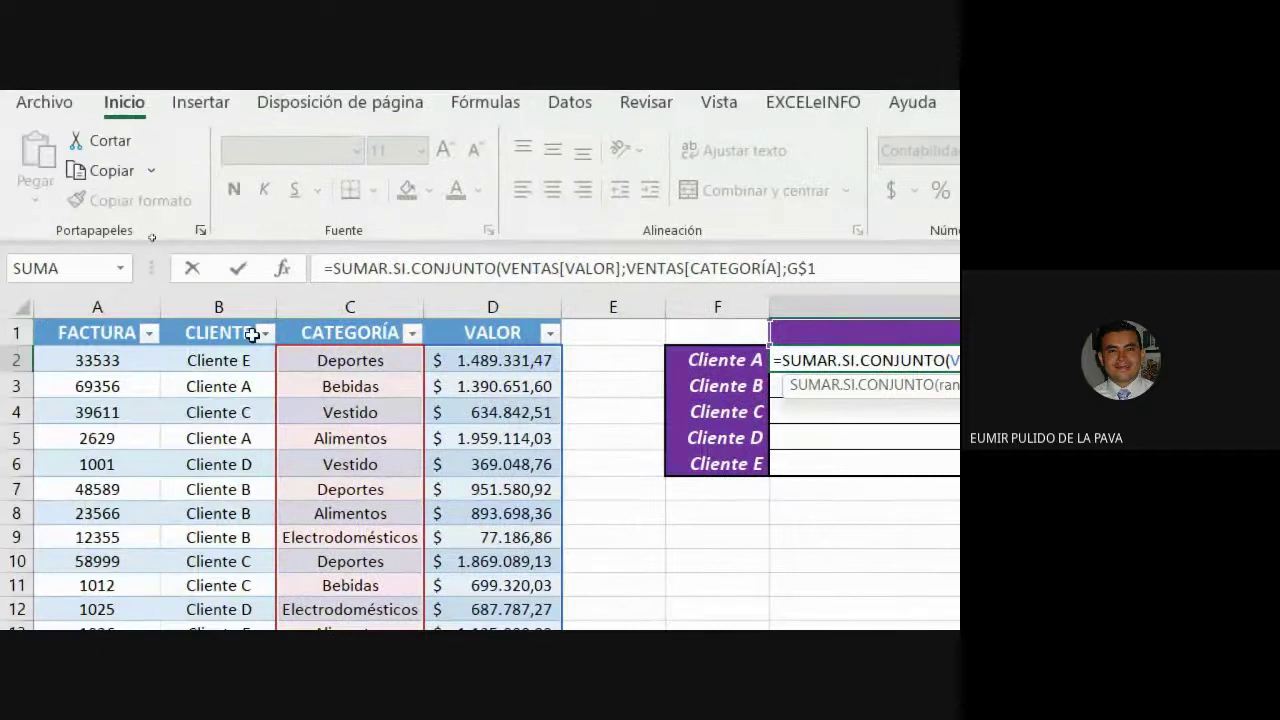
{"action": "scroll", "coordinate": [900, 409], "scroll_direction": "right", "scroll_amount": 2}
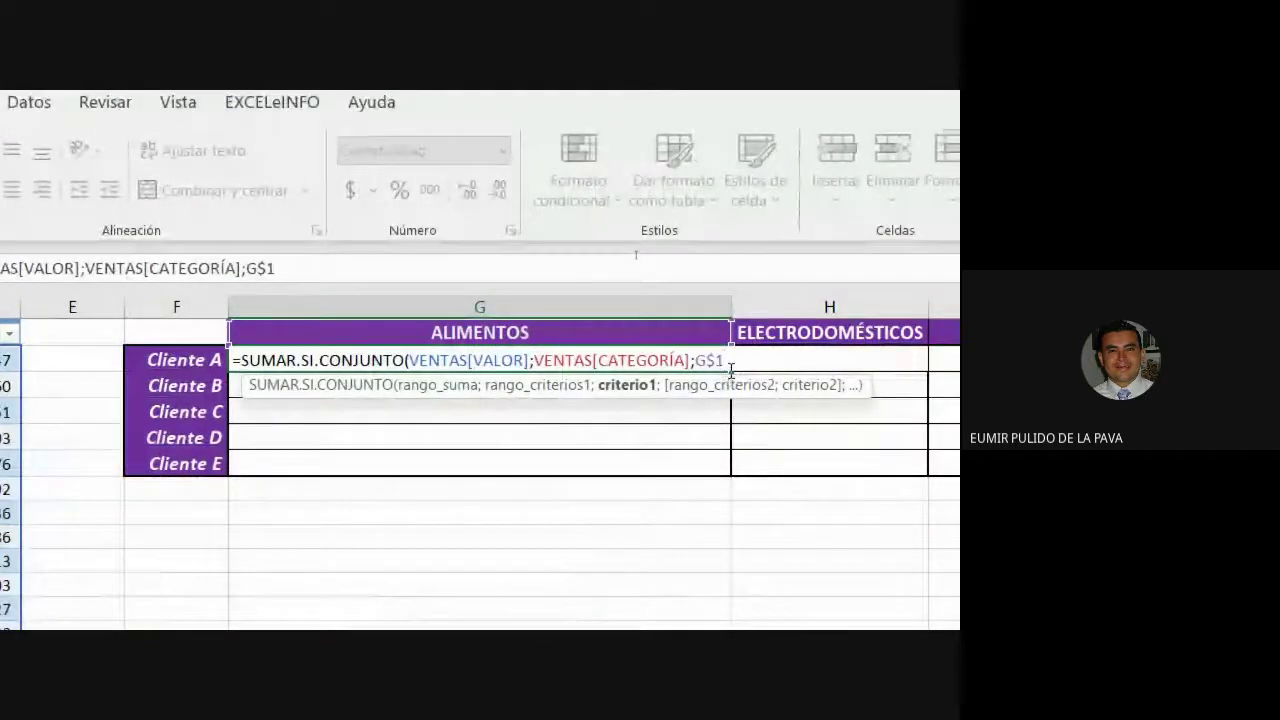
{"action": "left_click", "coordinate": [700, 362]}
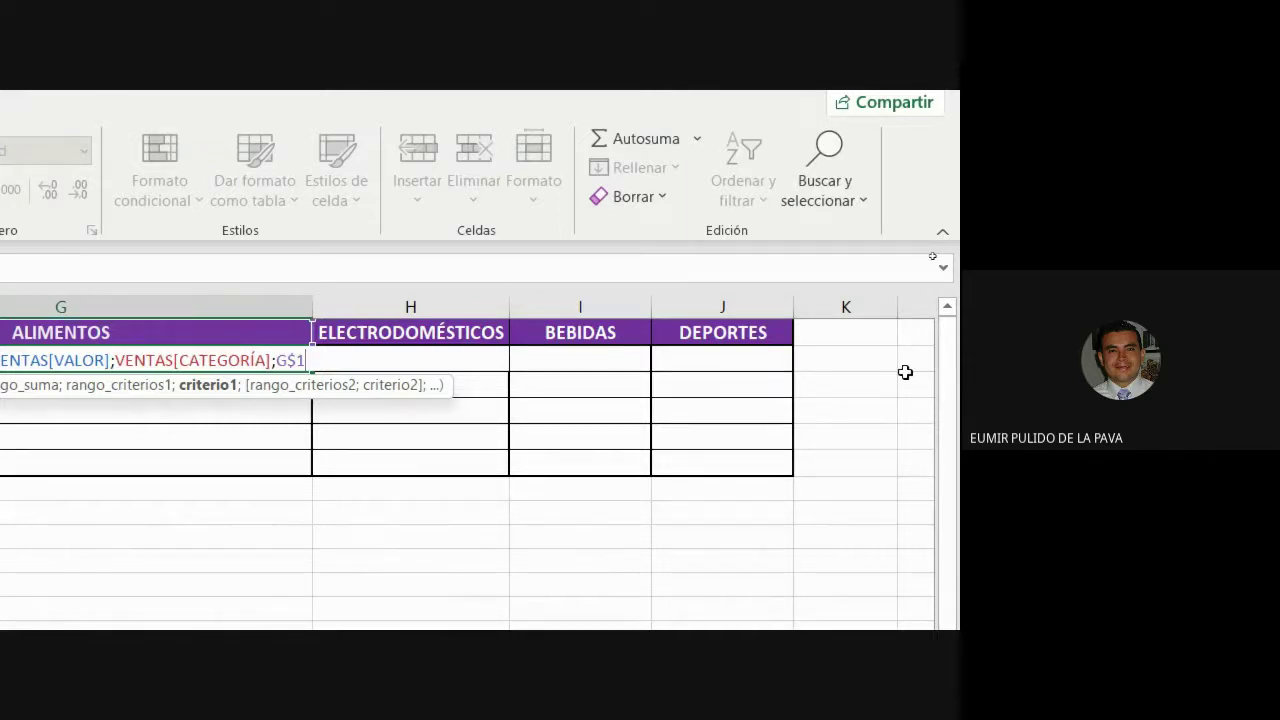
{"action": "type", "text": ";"}
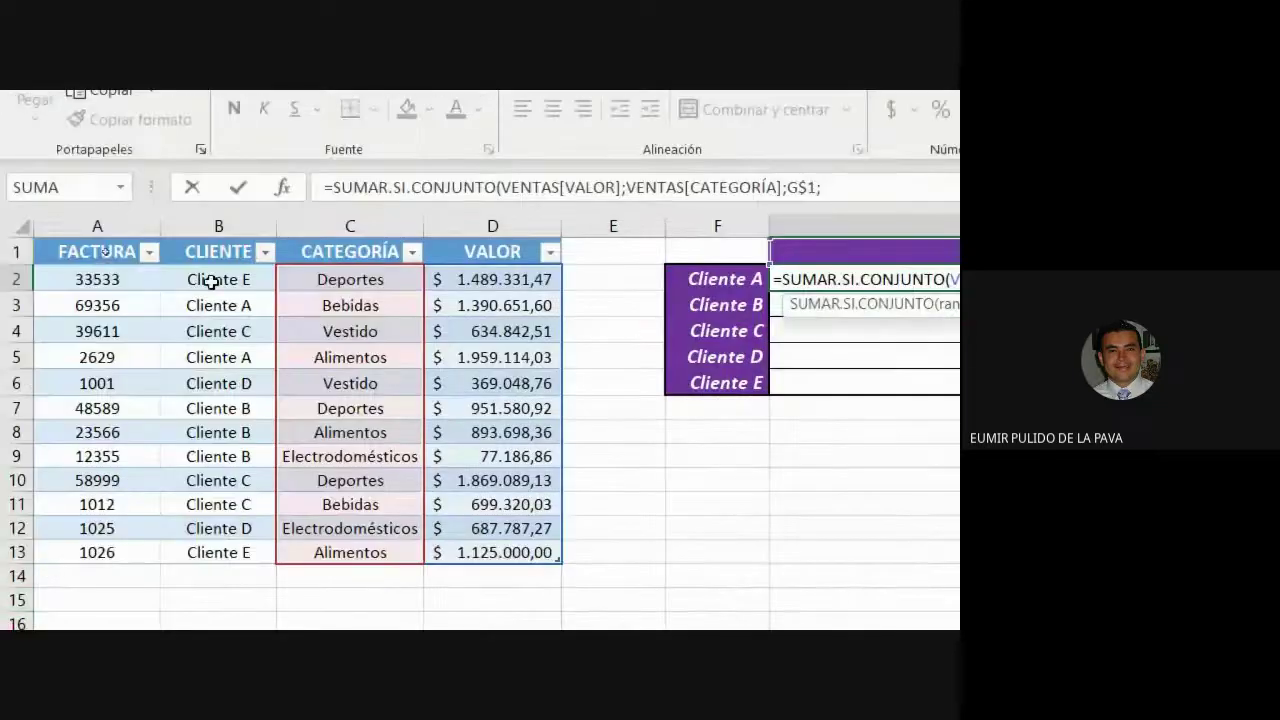
Add VENTAS[CLIENTE] as the second criteria range, with the Cliente A label as its criterion.
{"action": "left_click_drag", "start_coordinate": [209, 280], "coordinate": [257, 543]}
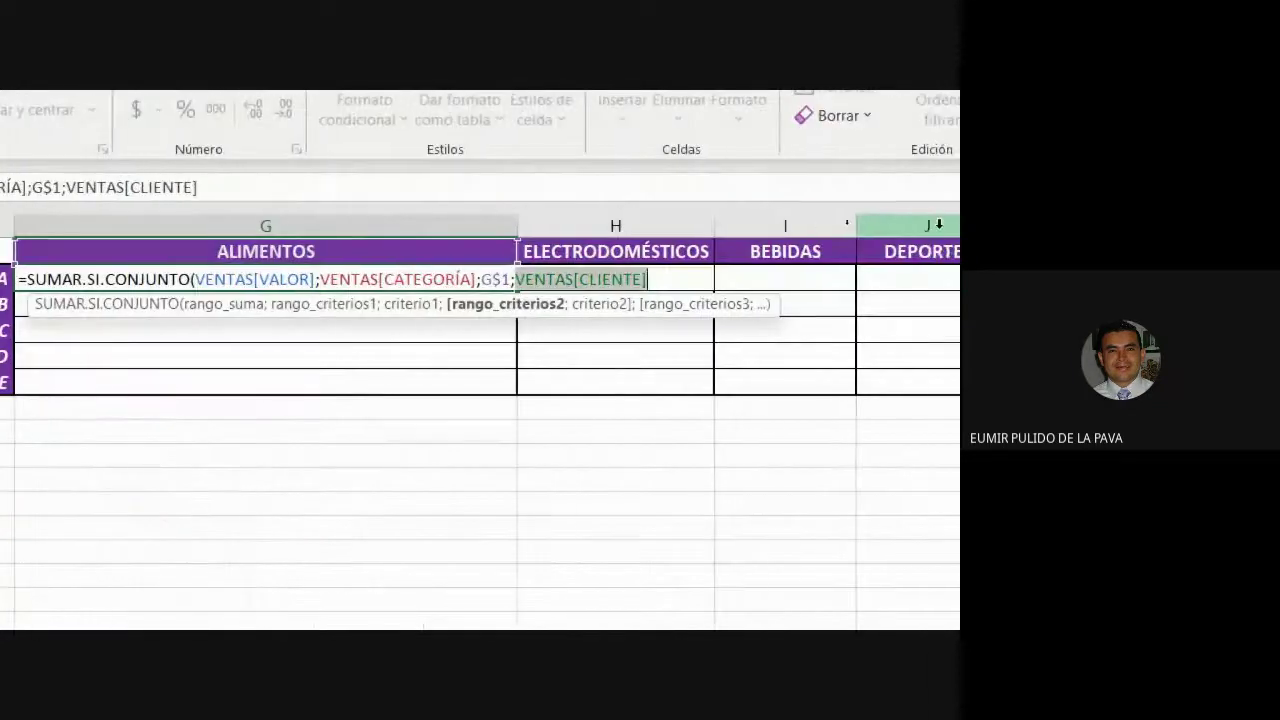
{"action": "type", "text": ";"}
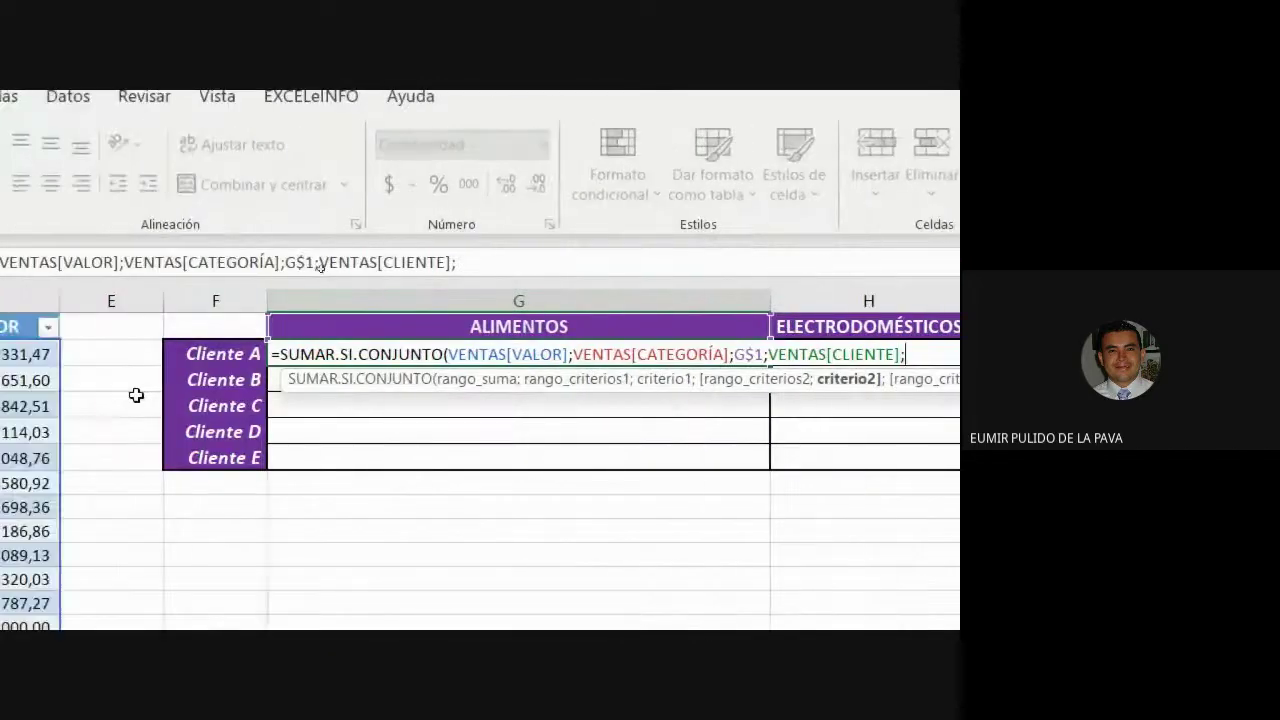
{"action": "left_click", "coordinate": [213, 356]}
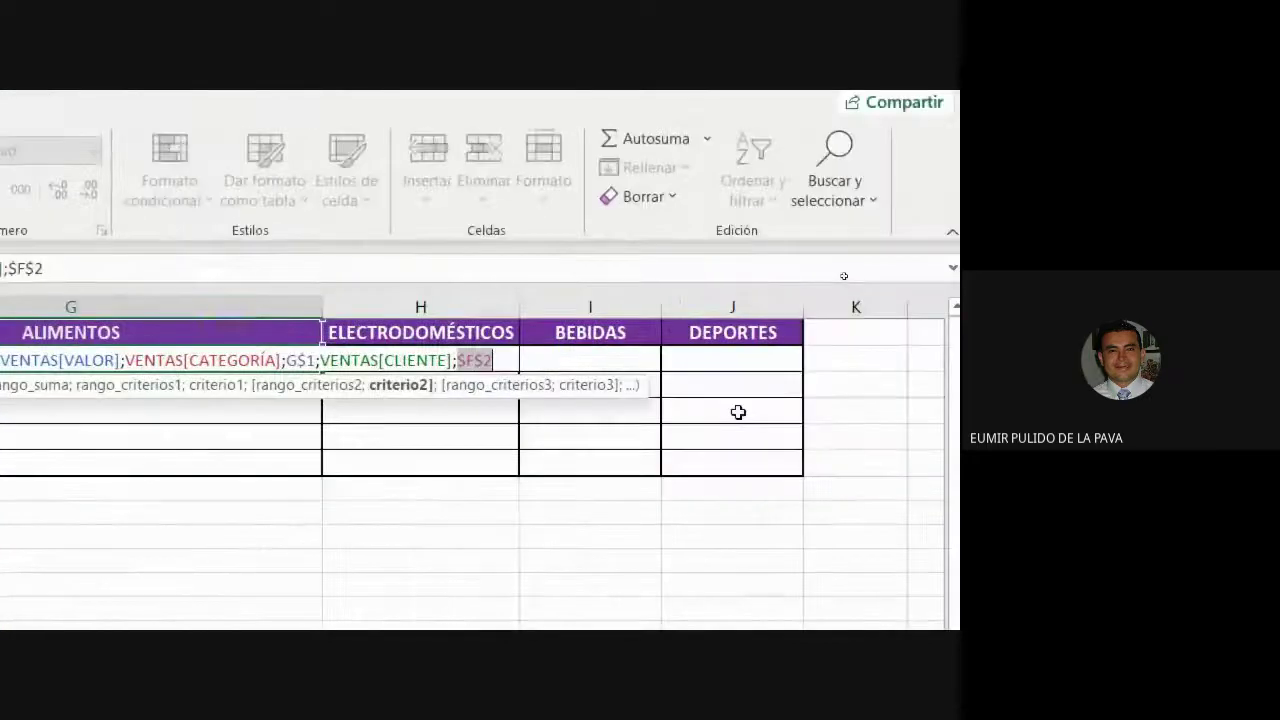
{"action": "key", "text": "F4"}
{"action": "key", "text": "F4"}
{"action": "key", "text": "F4"}
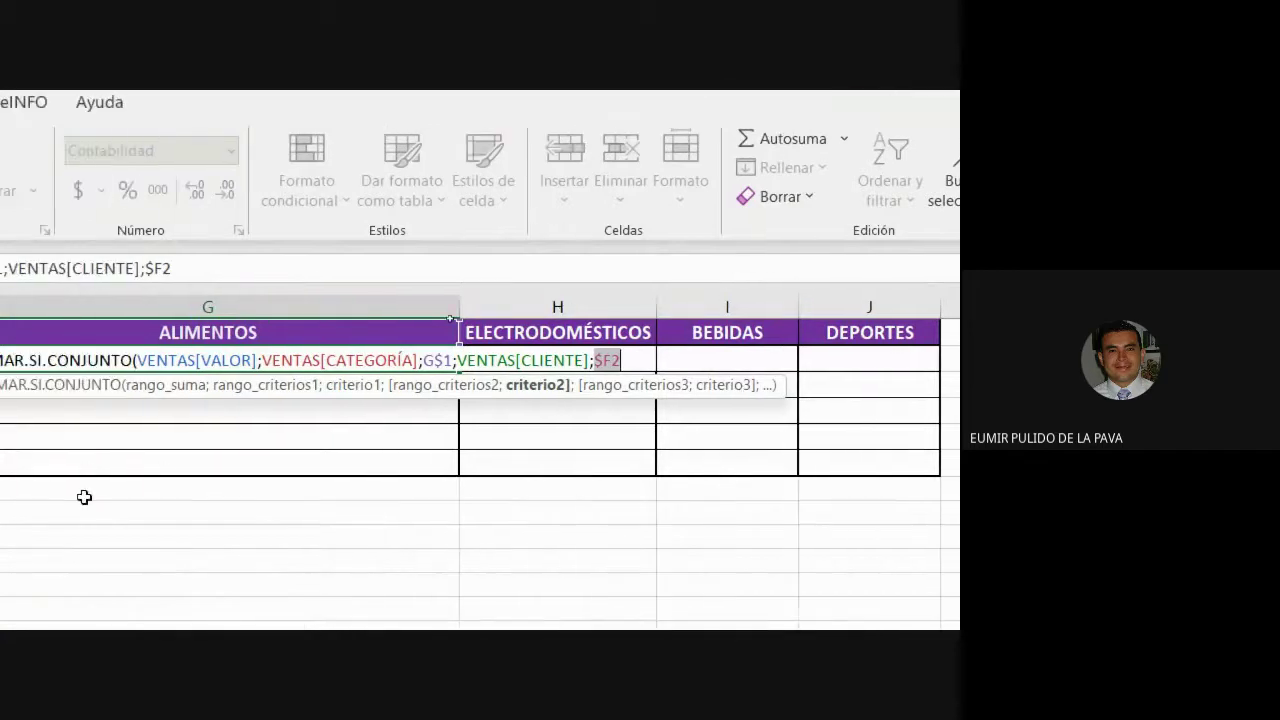
{"action": "double_click", "coordinate": [436, 360]}
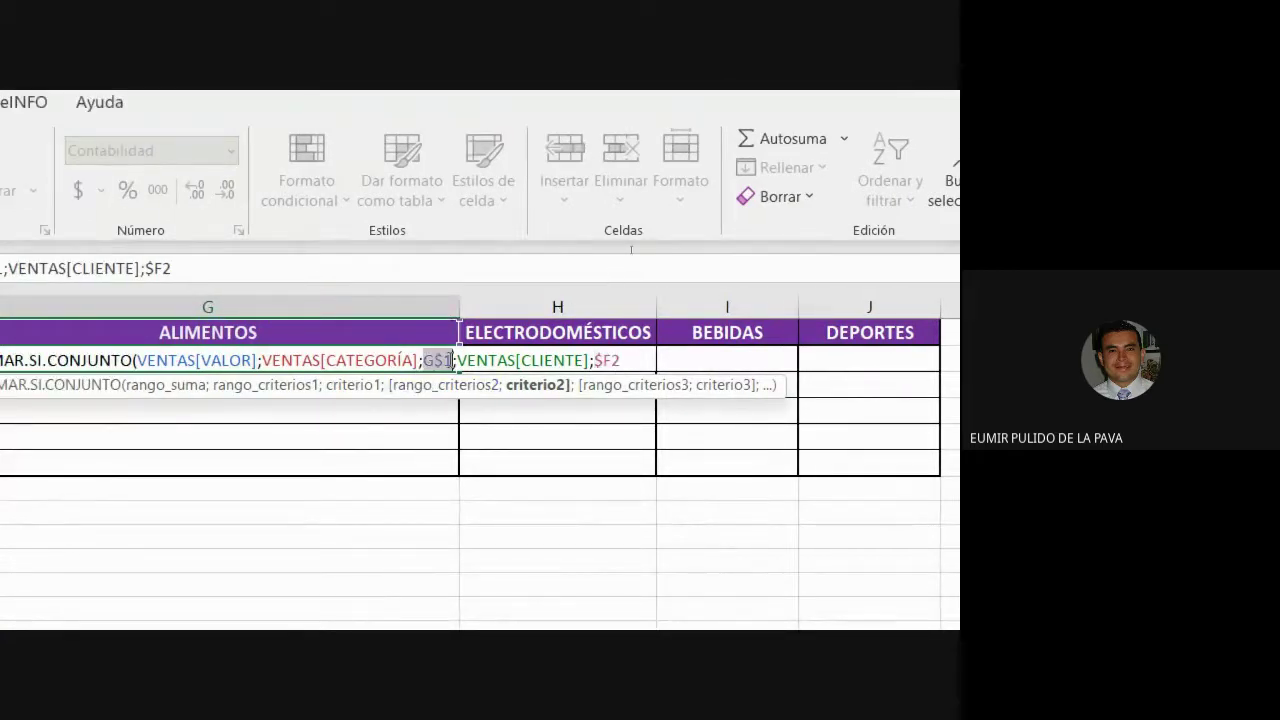
{"action": "double_click", "coordinate": [607, 360]}
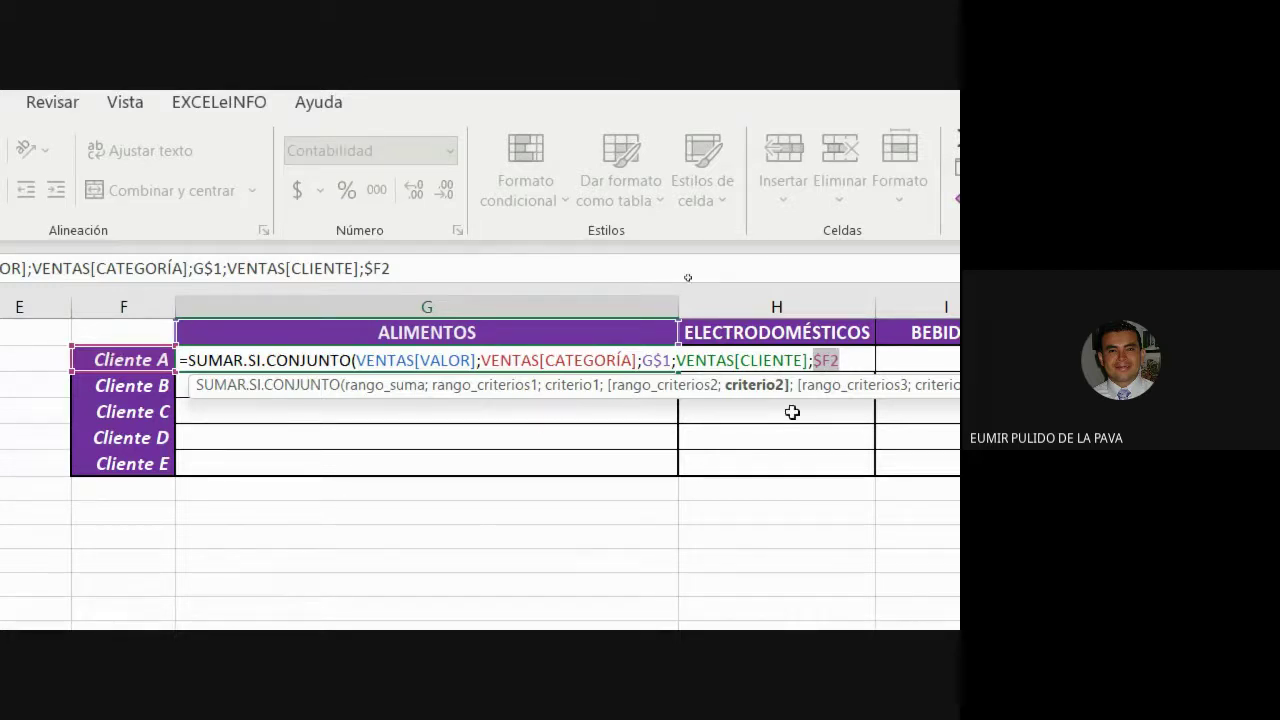
{"action": "scroll", "coordinate": [32, 450], "scroll_direction": "left", "scroll_amount": 2}
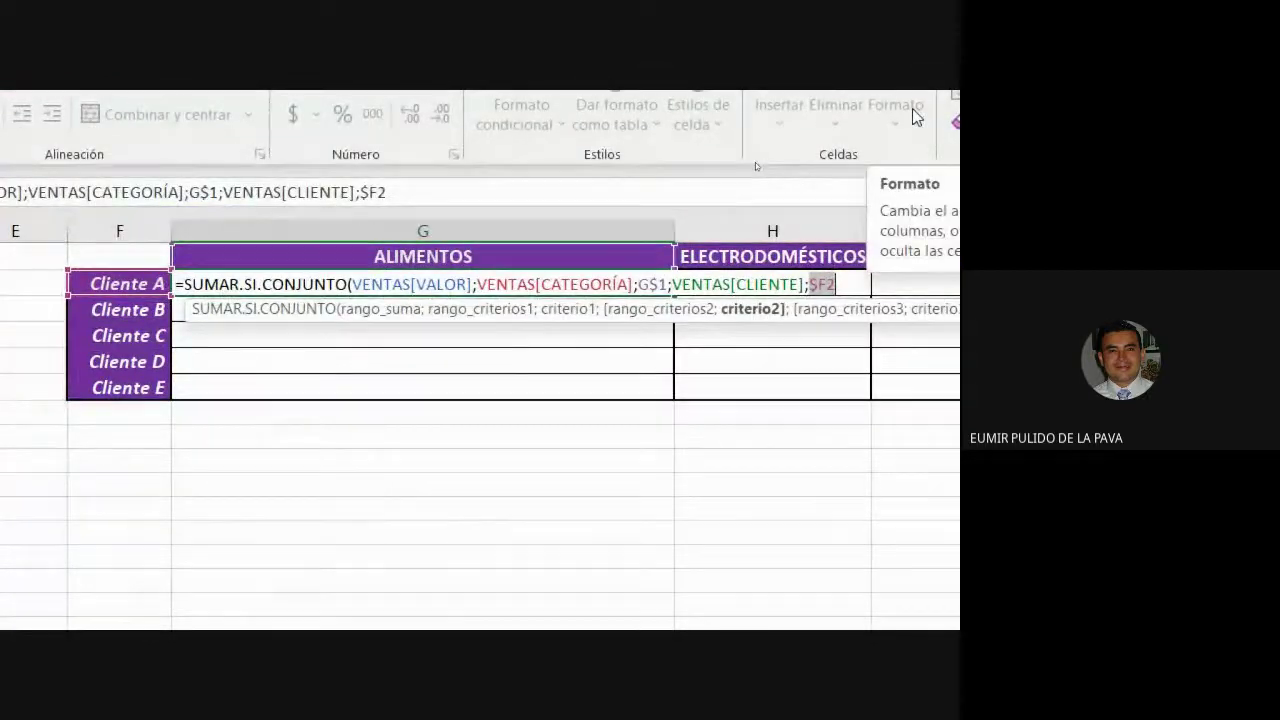
Anchor the Cliente A criterion as $F2, close the parenthesis and commit the formula.
{"action": "type", "text": ")"}
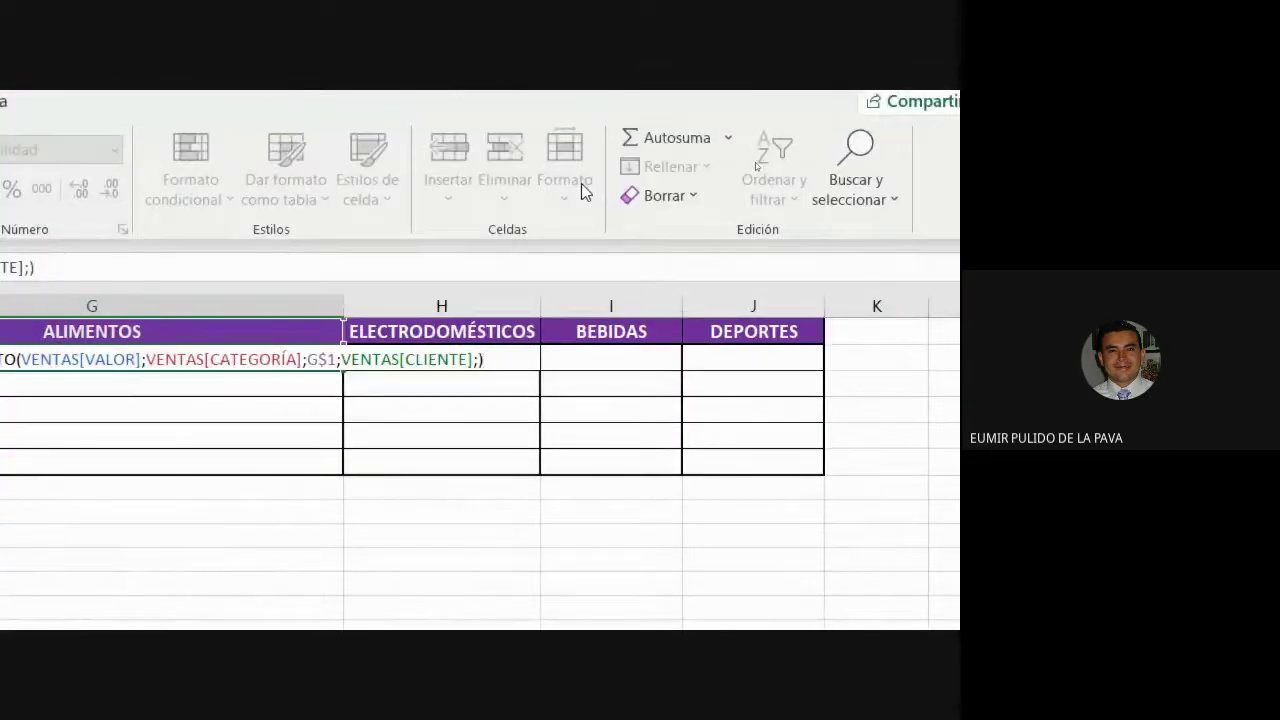
{"action": "key", "text": "BackSpace"}
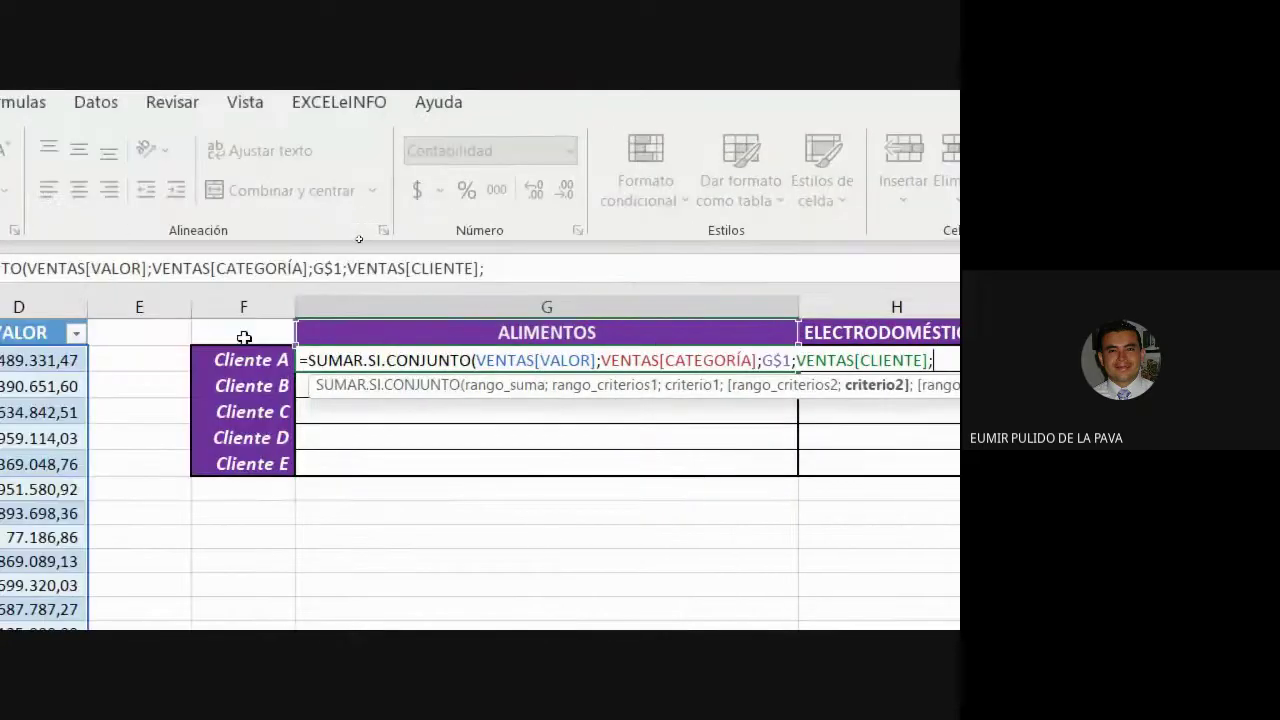
{"action": "left_click", "coordinate": [249, 360]}
{"action": "key", "text": "F4"}
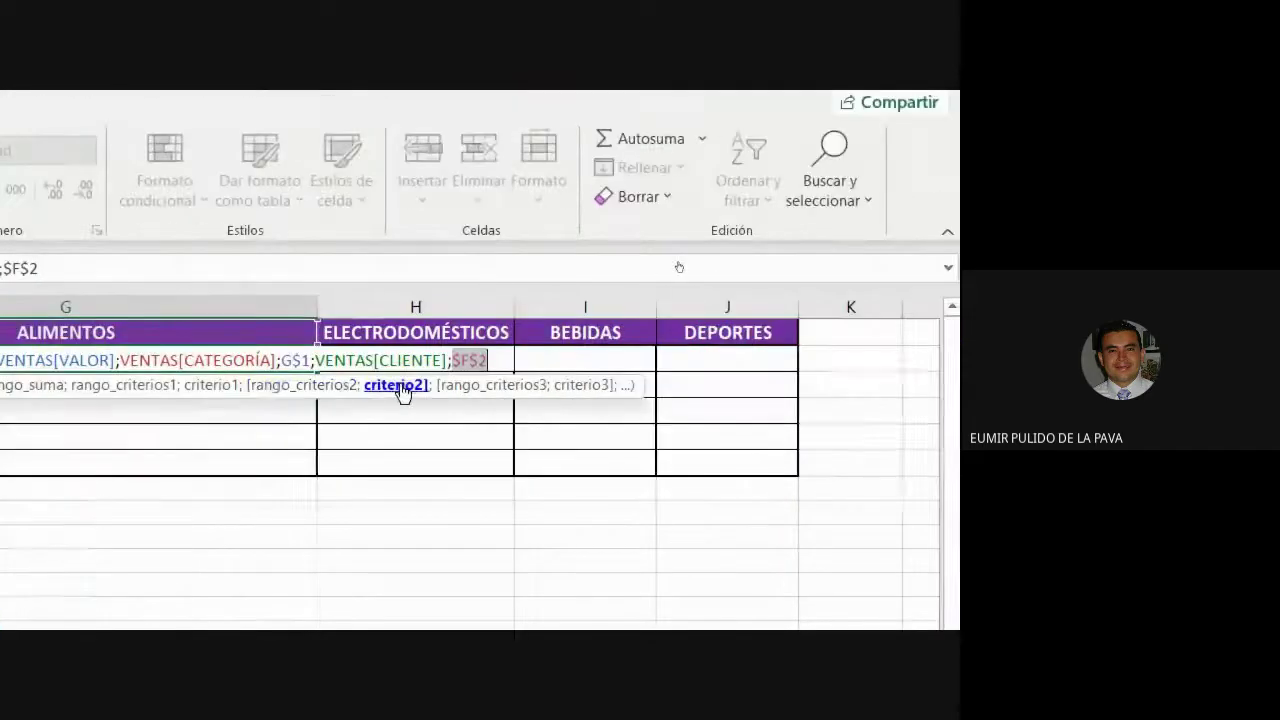
{"action": "key", "text": "F4"}
{"action": "key", "text": "F4"}
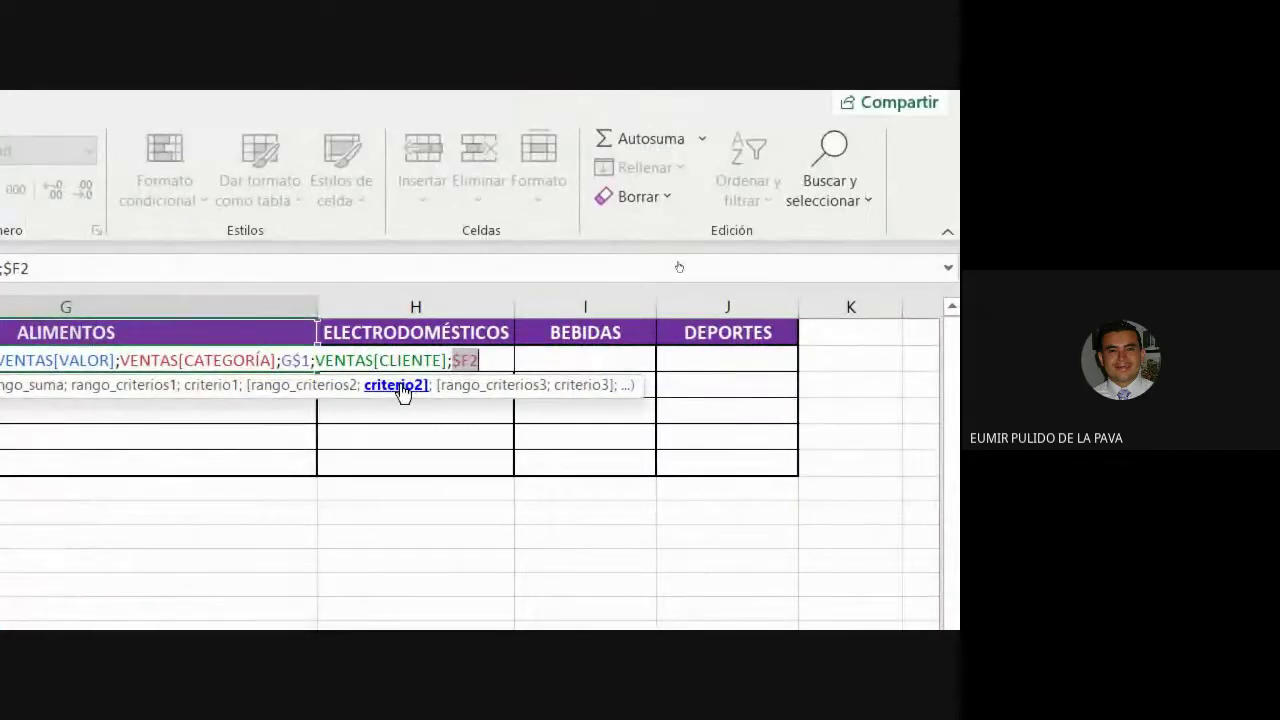
{"action": "type", "text": ")"}
{"action": "key", "text": "Return"}
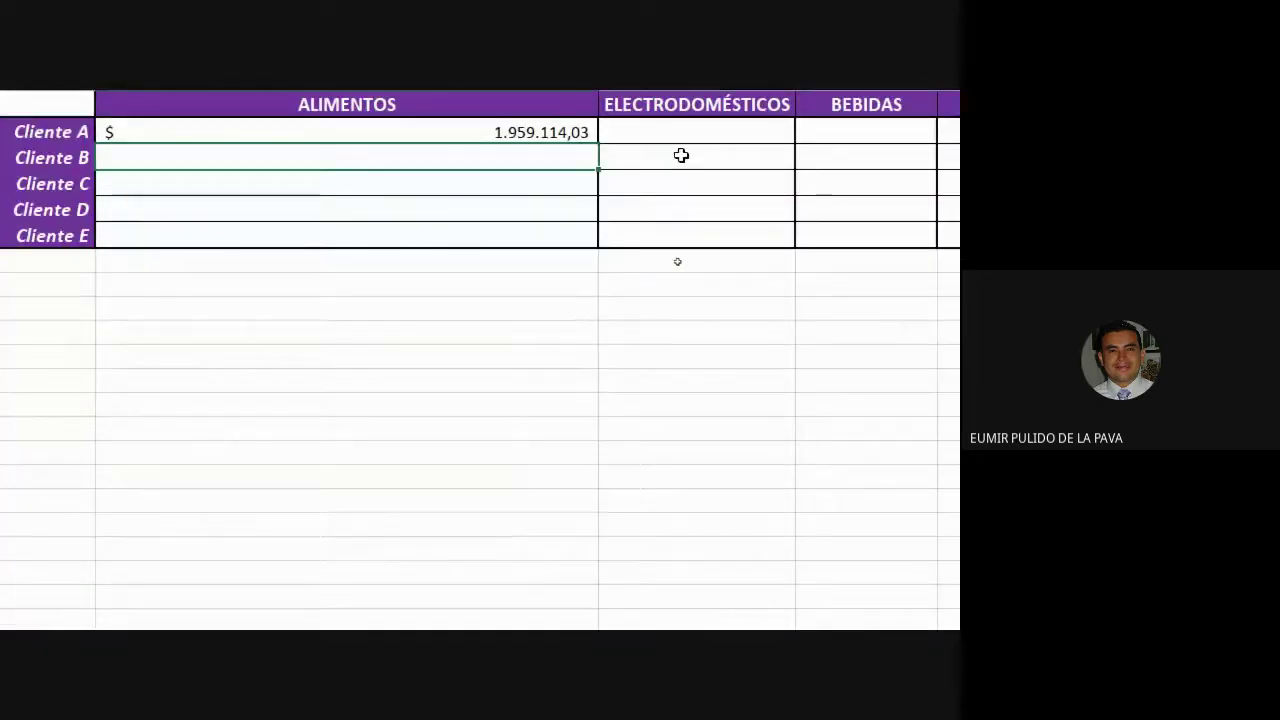
Fill G2's formula down to G6, giving Cliente B 893.698,36 and Cliente E 1.125.000,00.
{"action": "left_click", "coordinate": [550, 131]}
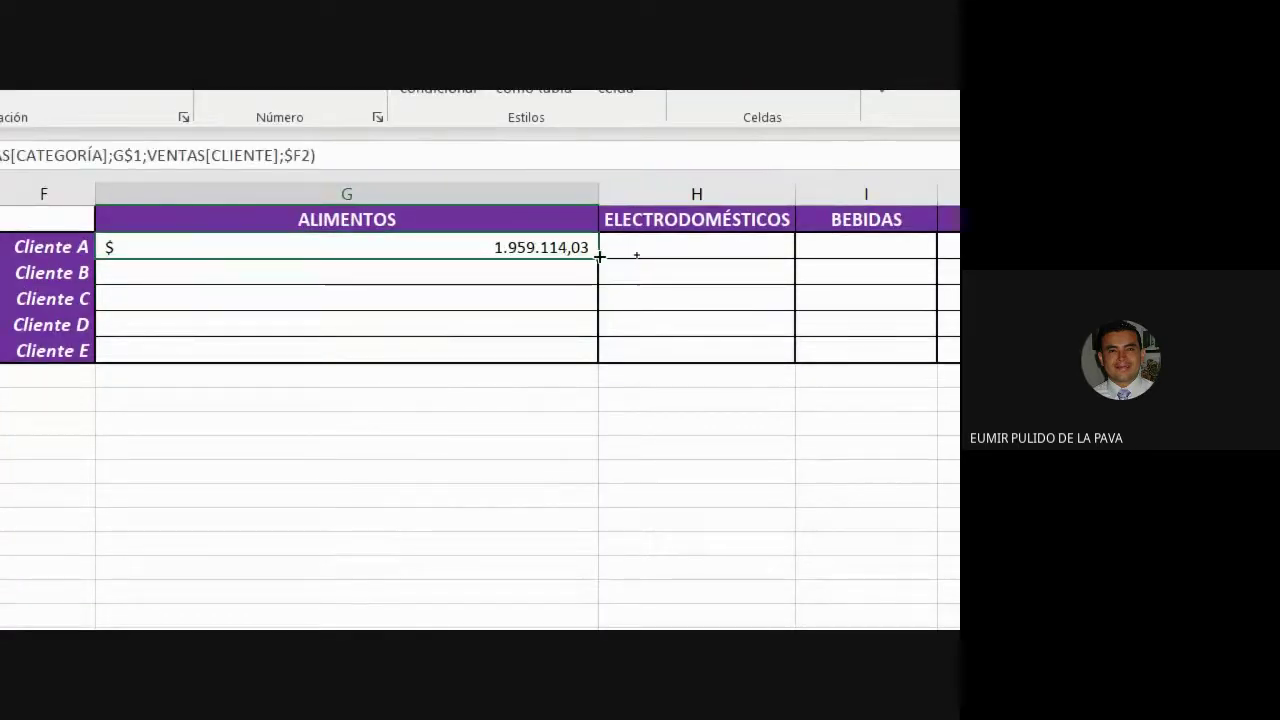
{"action": "left_click_drag", "start_coordinate": [598, 257], "coordinate": [597, 357]}
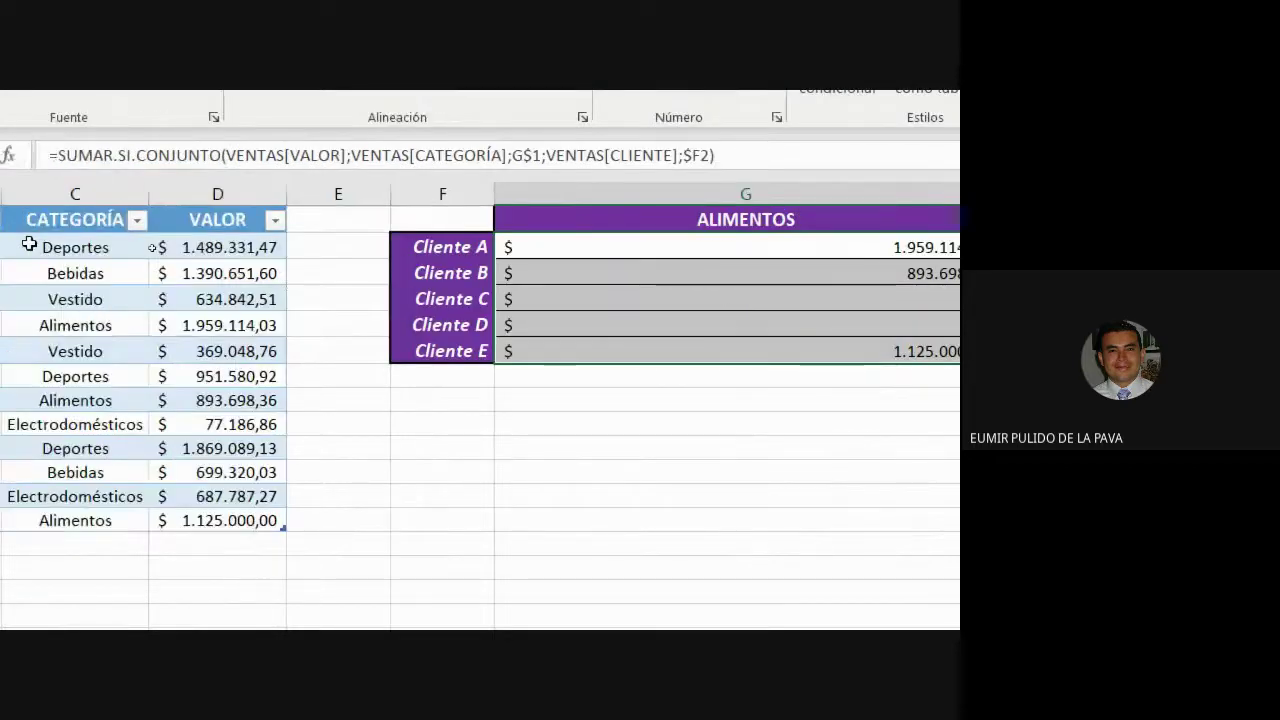
{"action": "left_click_drag", "start_coordinate": [123, 274], "coordinate": [431, 274]}
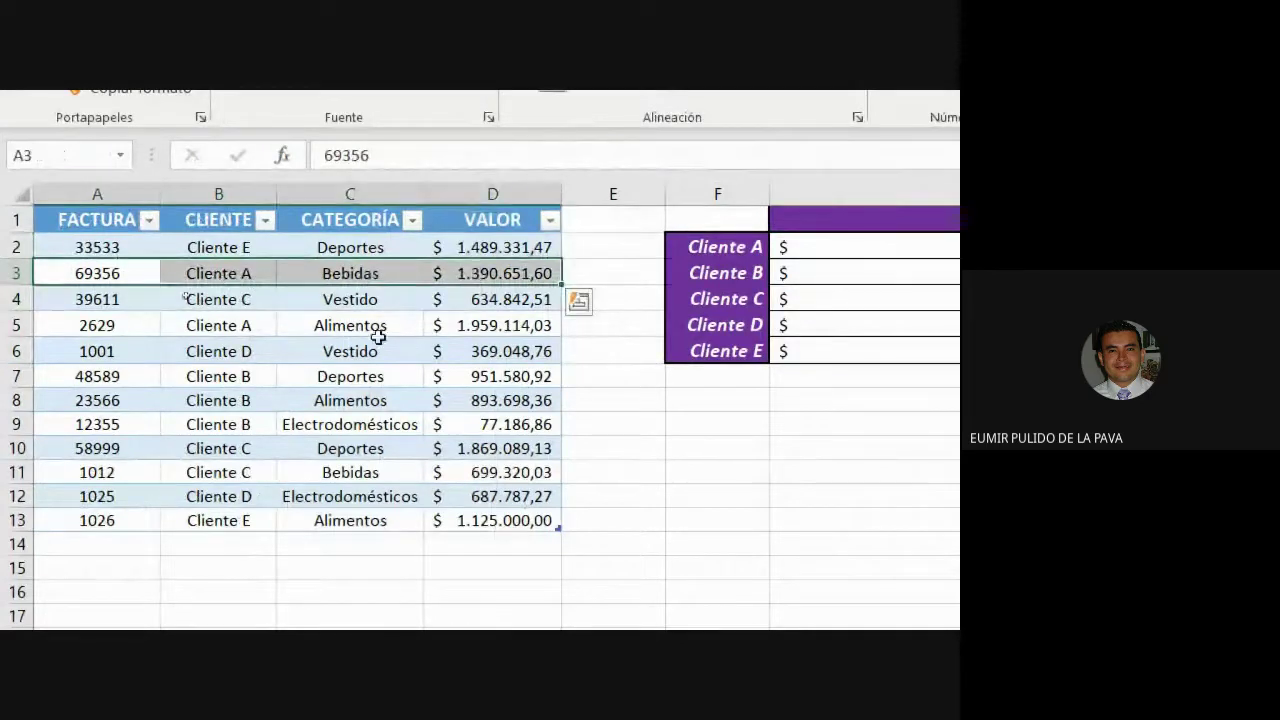
{"action": "left_click_drag", "start_coordinate": [107, 322], "coordinate": [497, 325]}
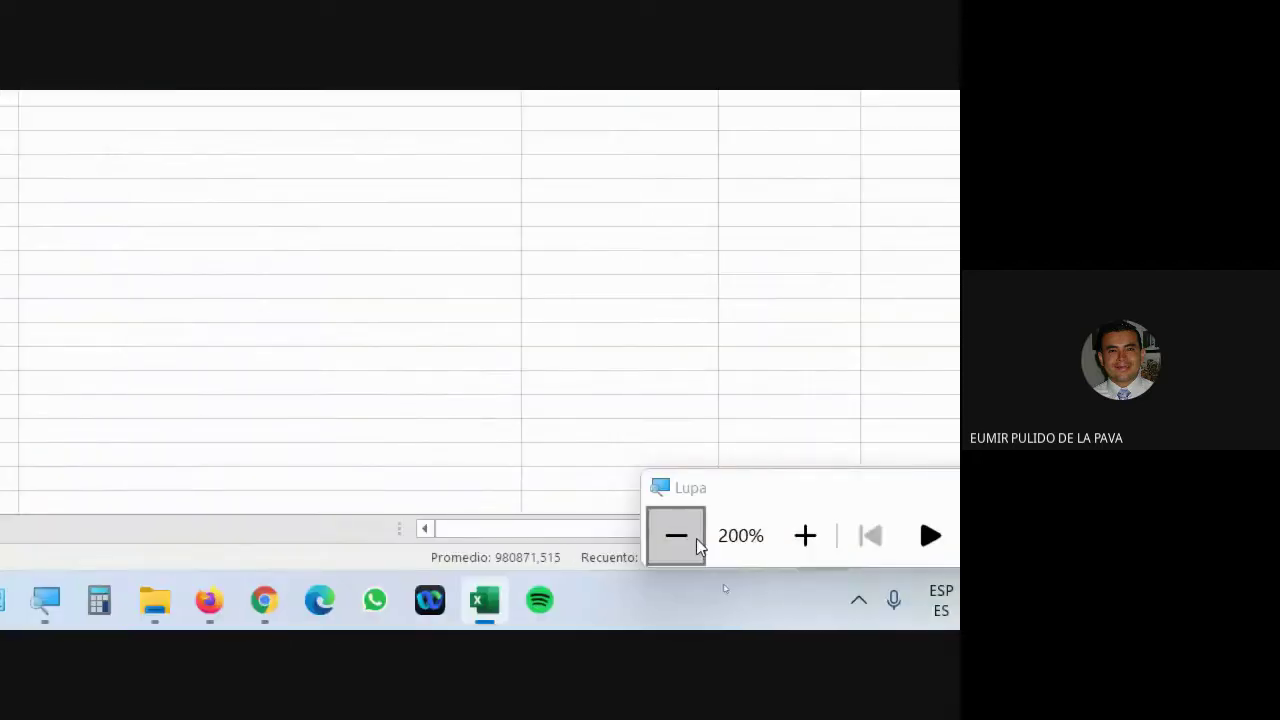
Add sale row 64654 for Cliente A, Alimentos, raising Cliente A's total to 2.959.114,03.
{"action": "left_click", "coordinate": [688, 538]}
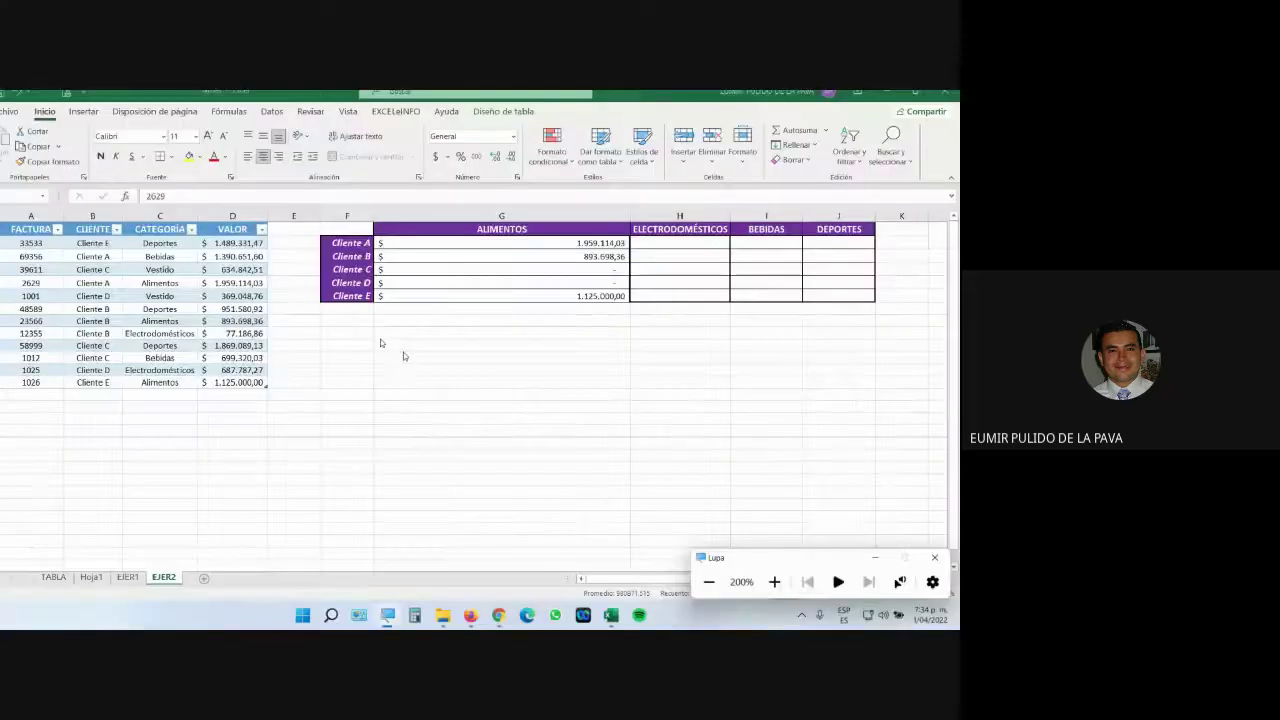
{"action": "left_click", "coordinate": [49, 395]}
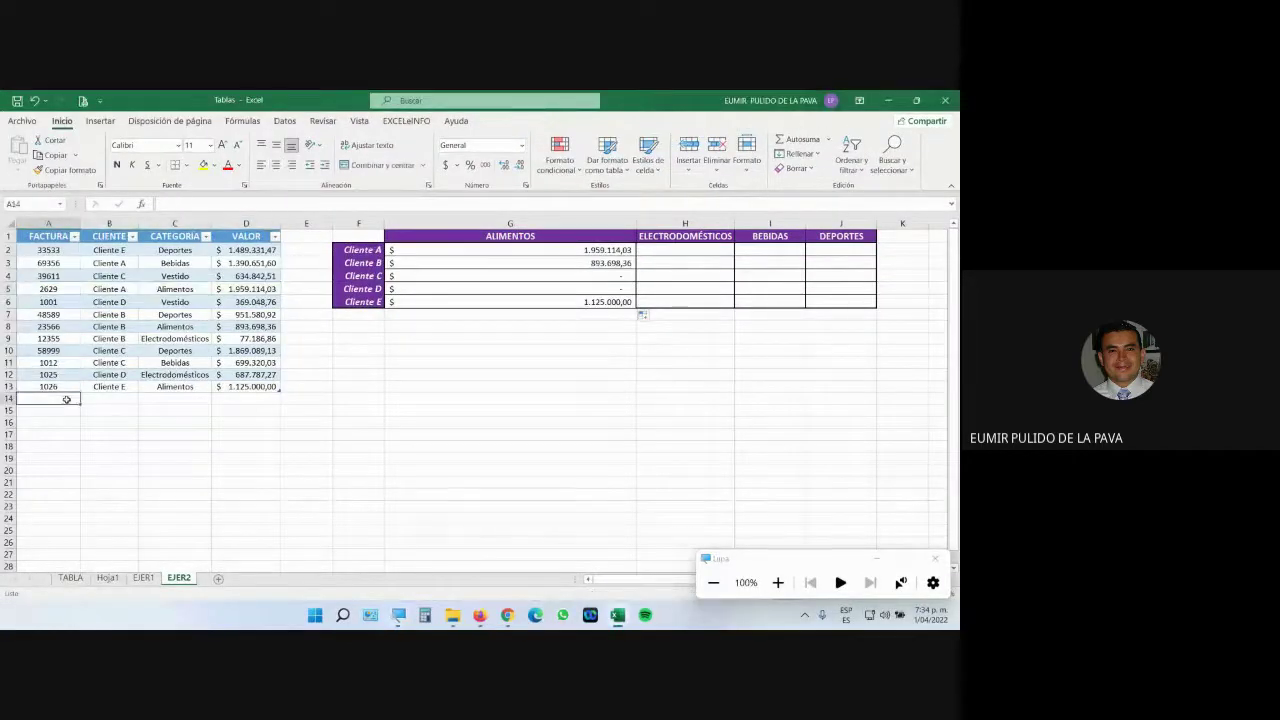
{"action": "type", "text": "64654"}
{"action": "key", "text": "Tab"}
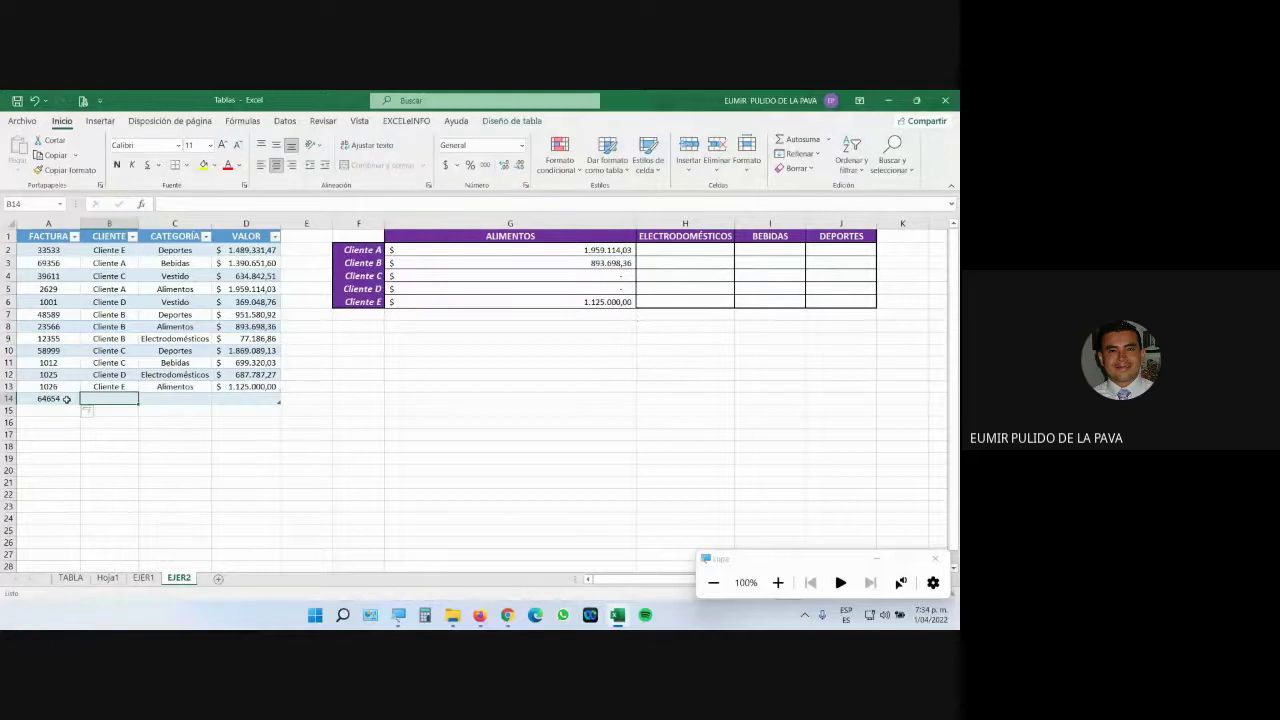
{"action": "type", "text": "Cliente"}
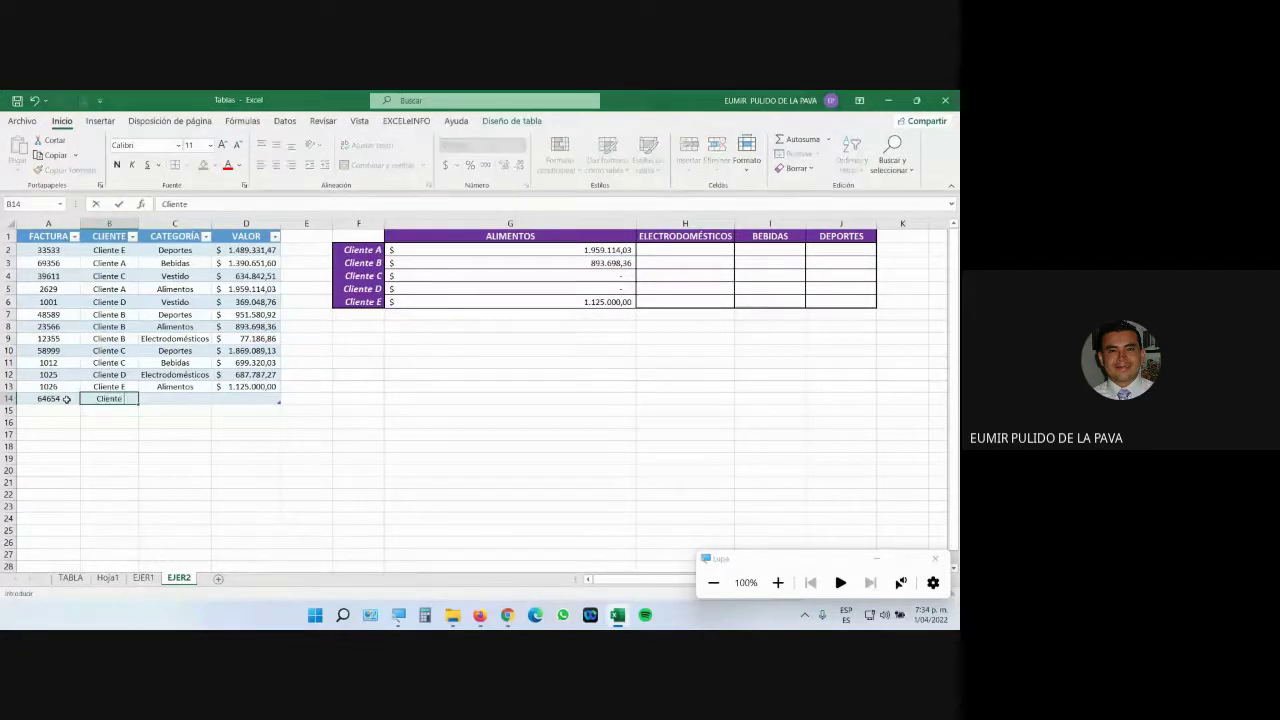
{"action": "type", "text": " A"}
{"action": "key", "text": "Tab"}
{"action": "type", "text": "Alim"}
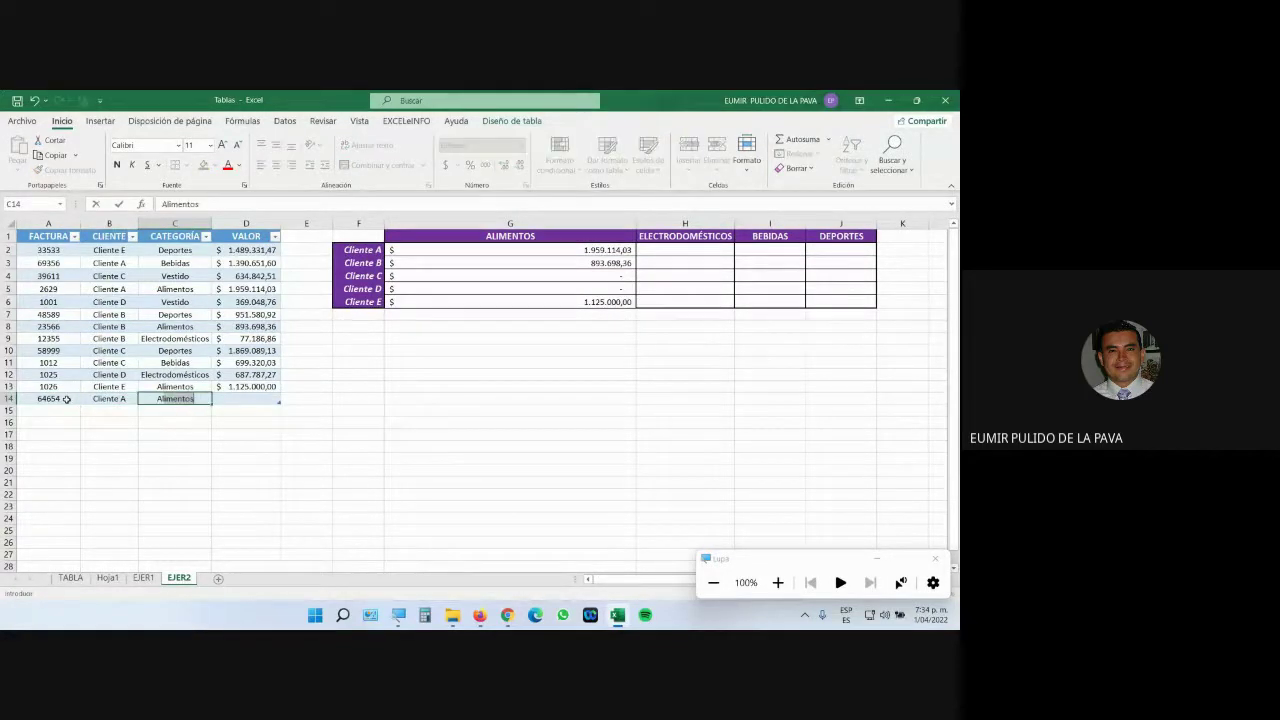
{"action": "key", "text": "Tab"}
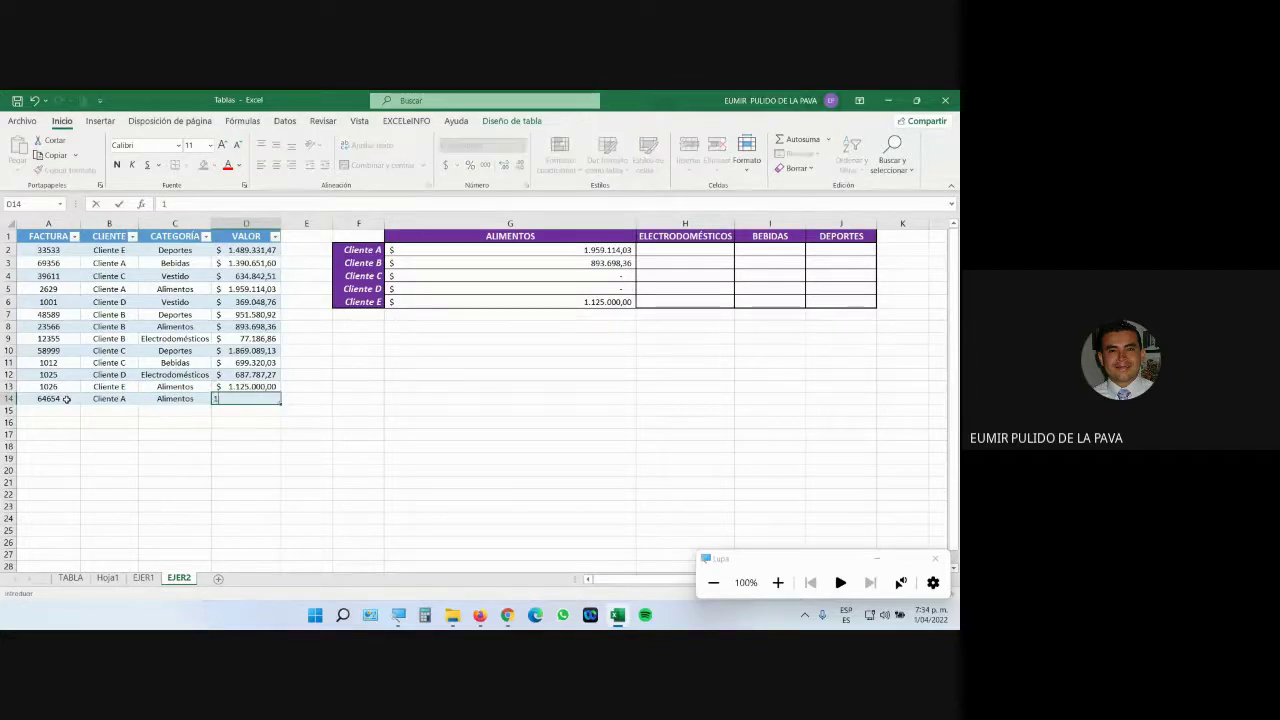
{"action": "type", "text": "1000000"}
{"action": "key", "text": "Return"}
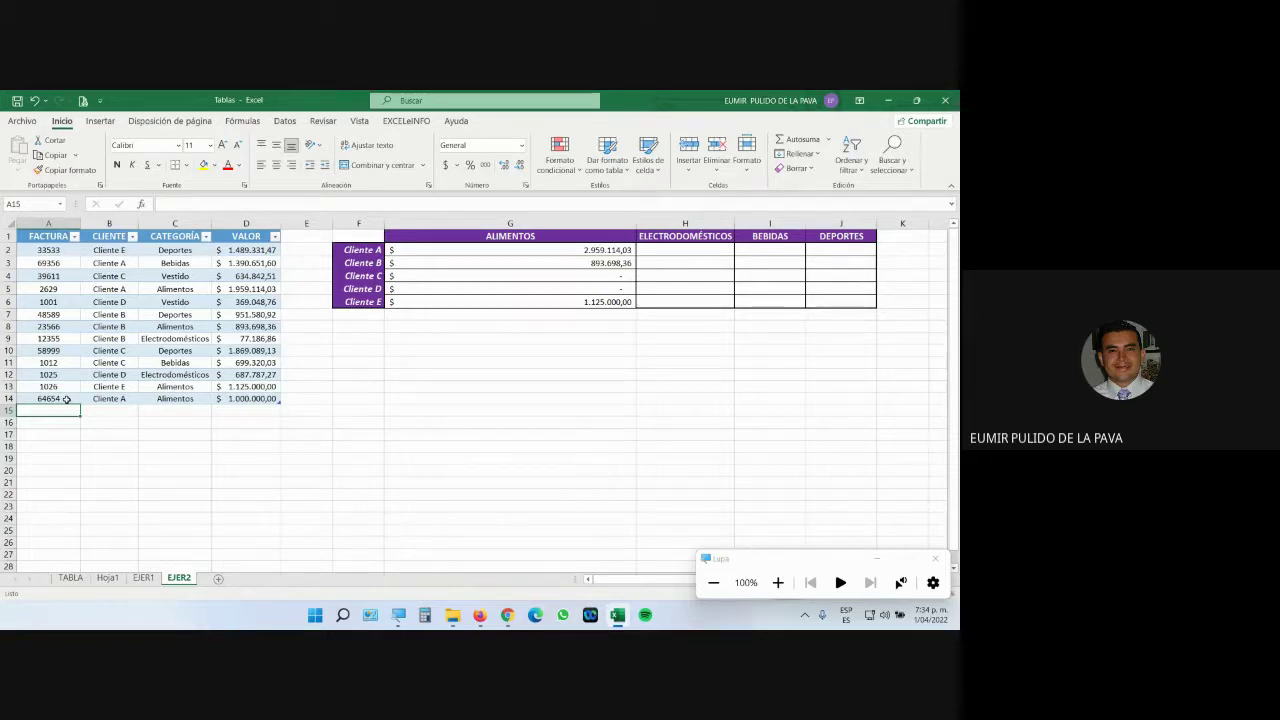
Switch from Excel to the Google Meet call window.
{"action": "left_click_drag", "start_coordinate": [66, 410], "coordinate": [72, 551]}
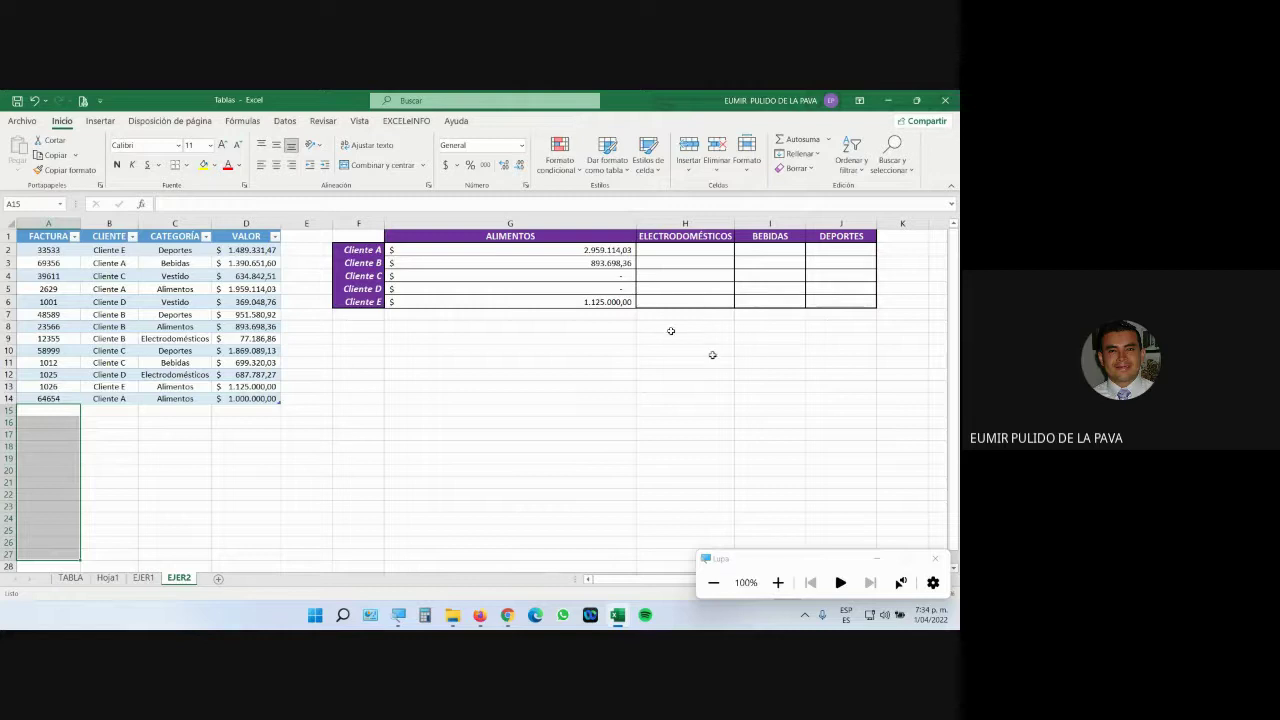
{"action": "mouse_move", "coordinate": [507, 615]}
{"action": "left_click", "coordinate": [477, 569]}
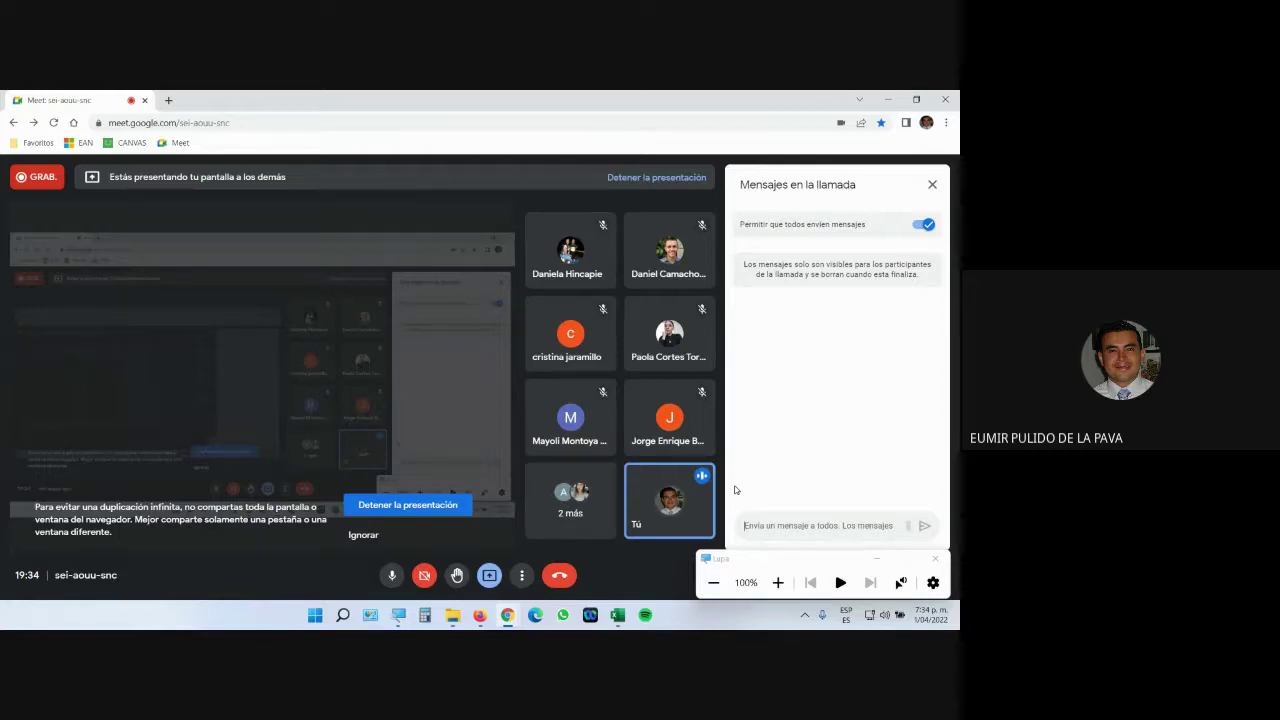
Minimize the Magnifier and bring the Tablas workbook back in front of Google Meet.
{"action": "left_click", "coordinate": [879, 558]}
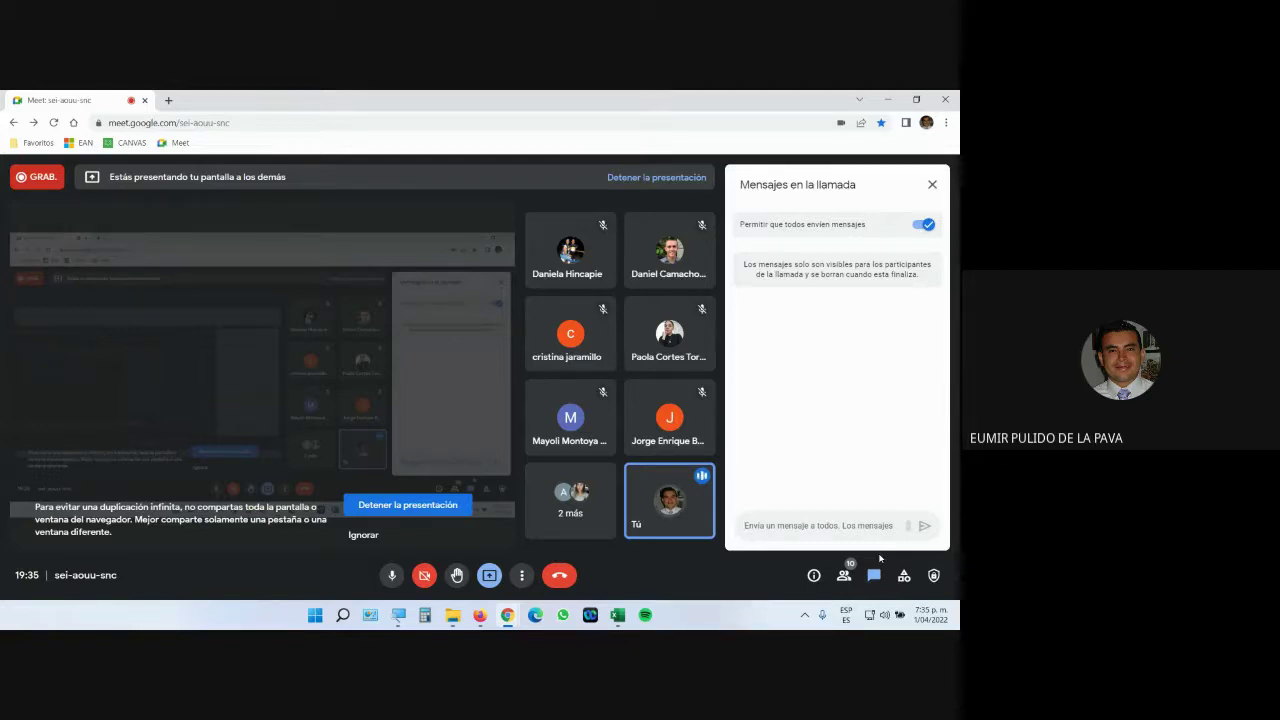
{"action": "left_click", "coordinate": [614, 615]}
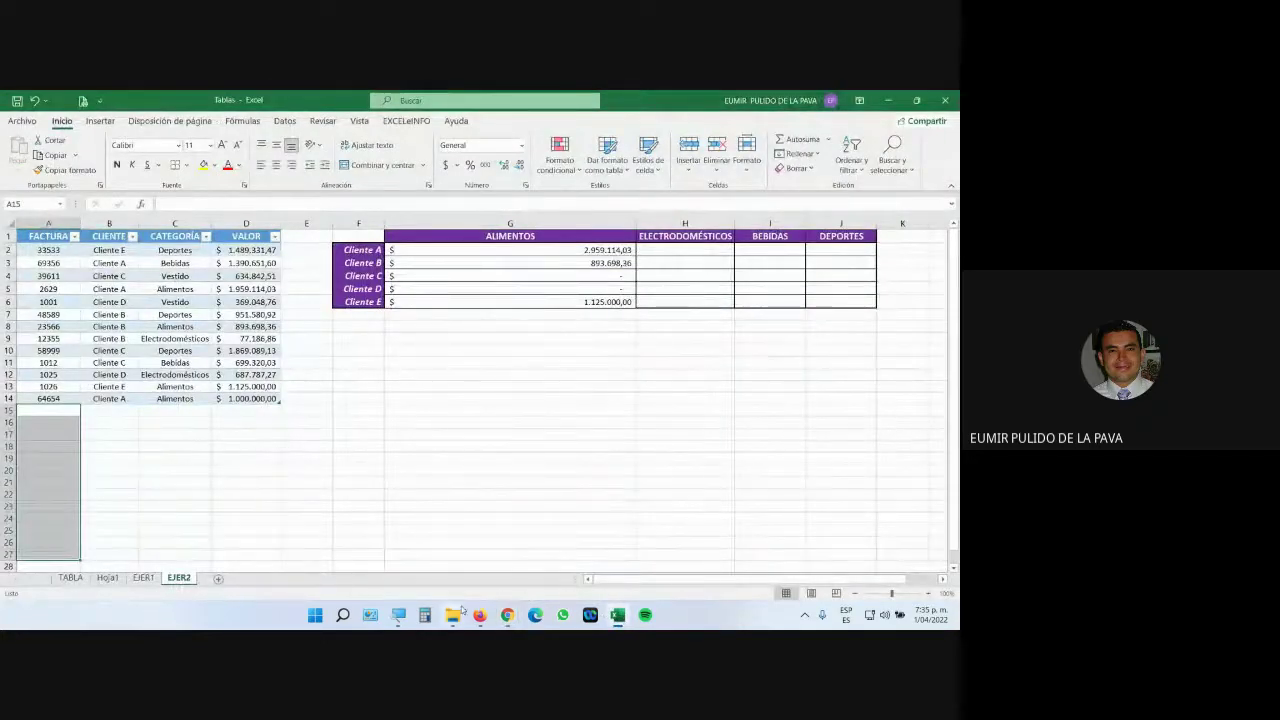
Auto-fit column G and fill Cliente A's ALIMENTOS formula right through J2 (DEPORTES).
{"action": "left_click", "coordinate": [398, 615]}
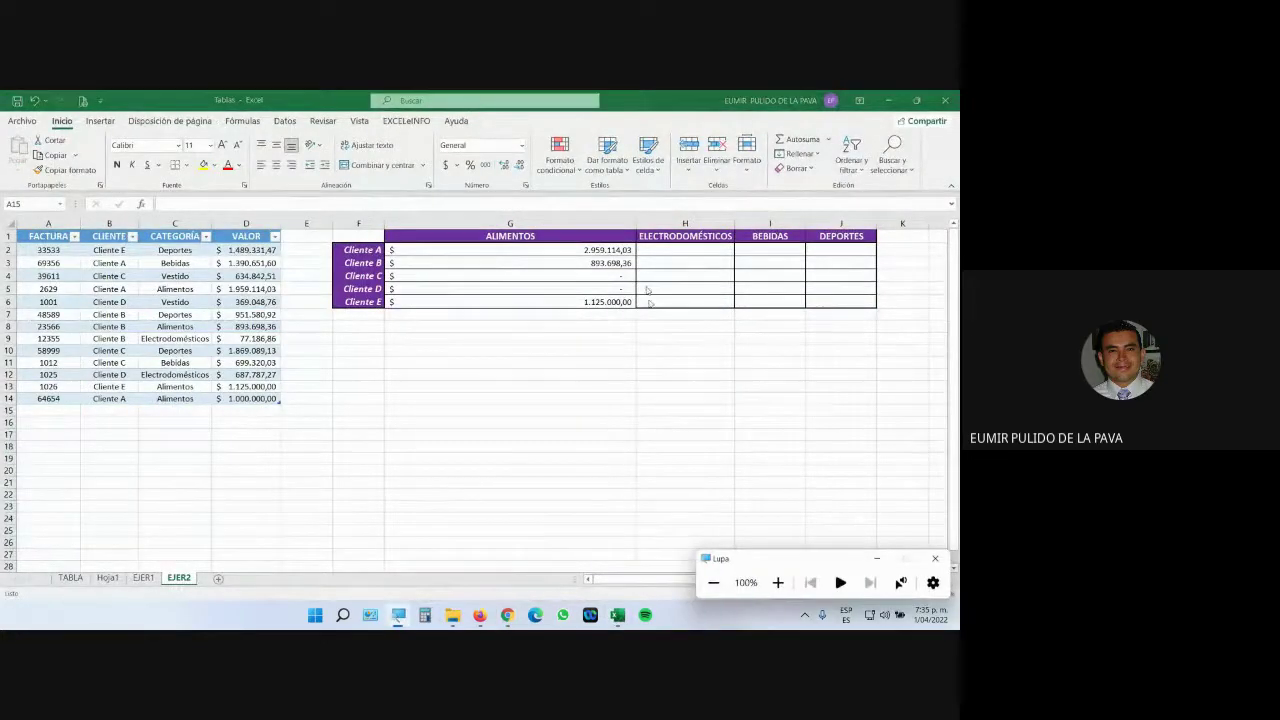
{"action": "double_click", "coordinate": [635, 224]}
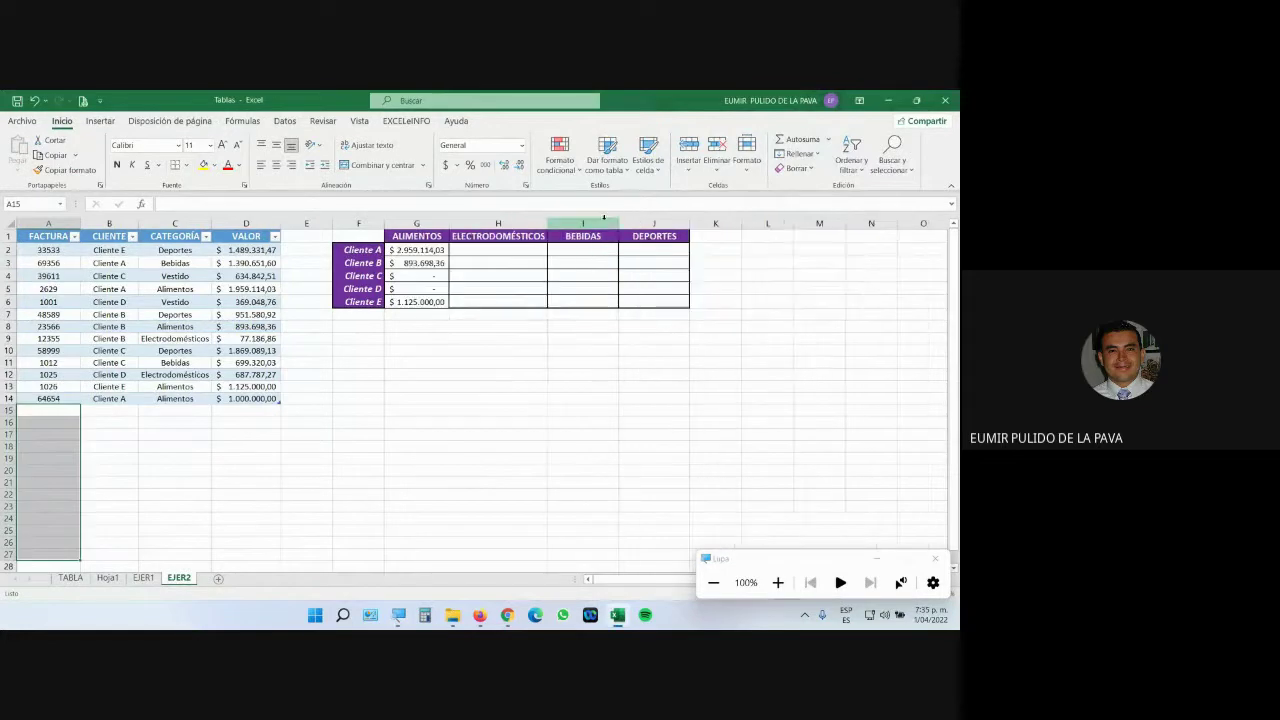
{"action": "left_click", "coordinate": [777, 582]}
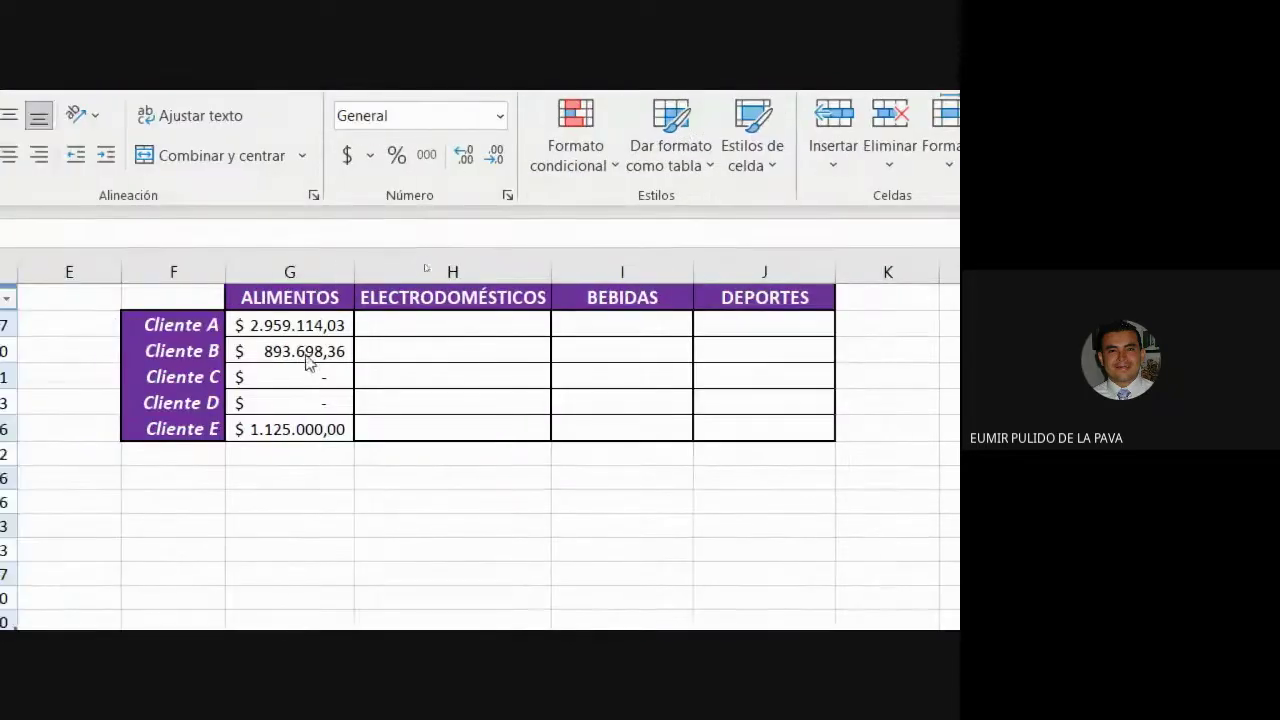
{"action": "left_click", "coordinate": [345, 328]}
{"action": "left_click_drag", "start_coordinate": [346, 332], "coordinate": [820, 348]}
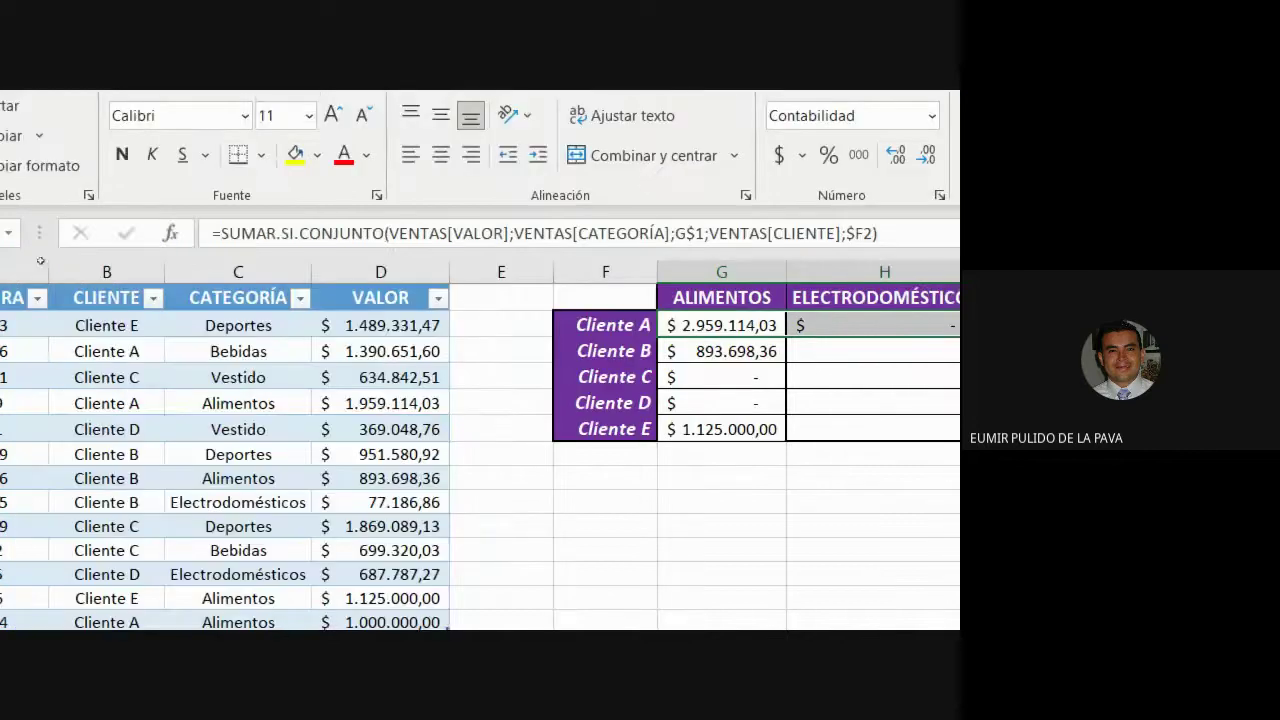
{"action": "left_click_drag", "start_coordinate": [120, 351], "coordinate": [505, 351]}
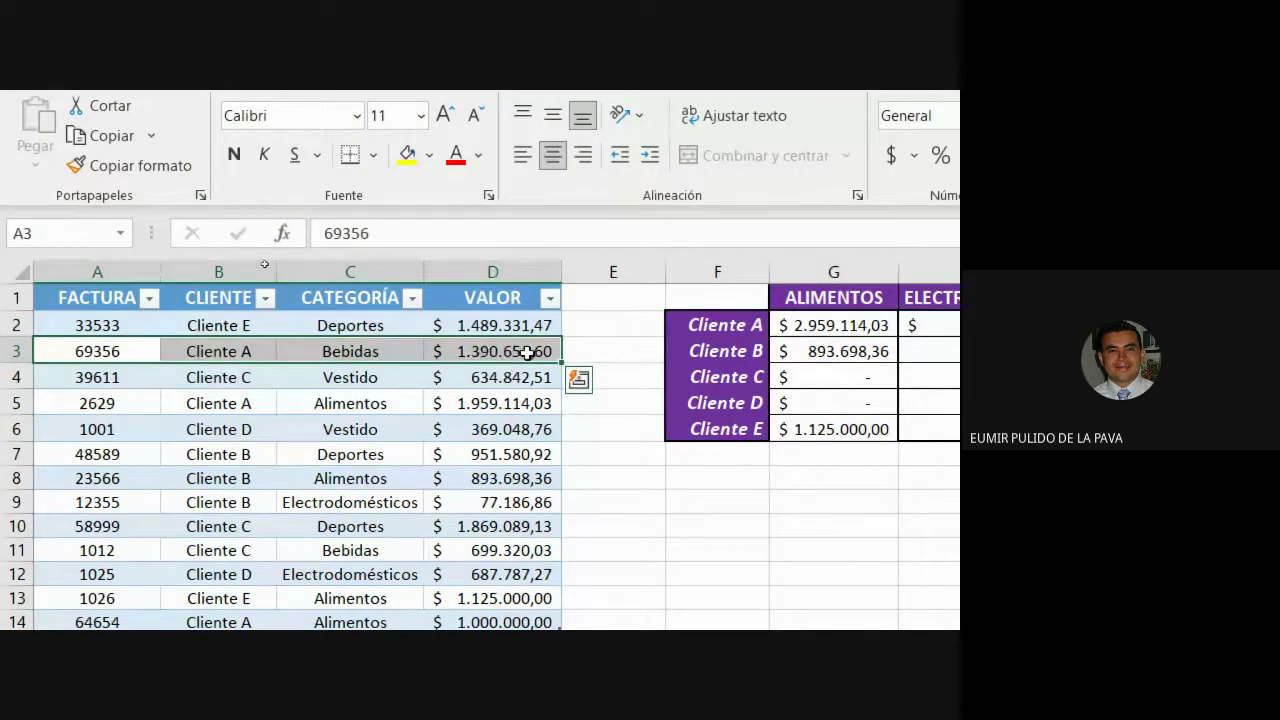
{"action": "left_click", "coordinate": [930, 325]}
{"action": "left_click_drag", "start_coordinate": [1095, 338], "coordinate": [1279, 330]}
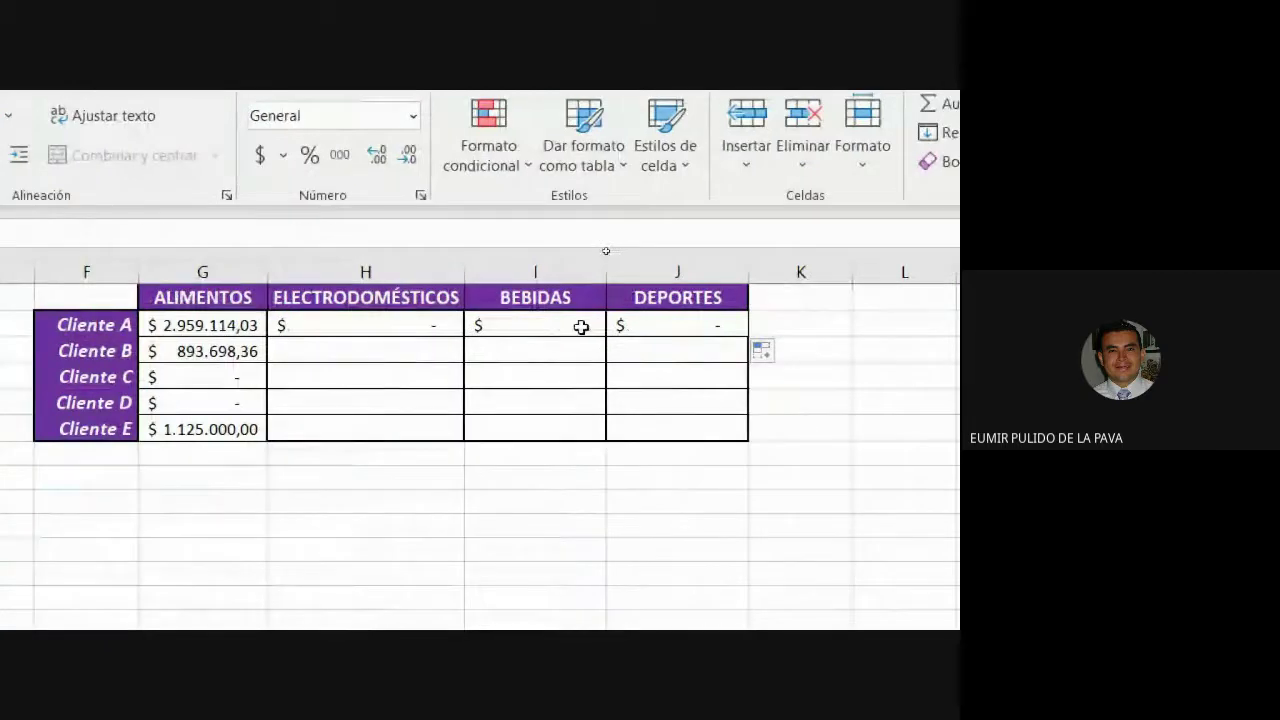
{"action": "left_click", "coordinate": [581, 327]}
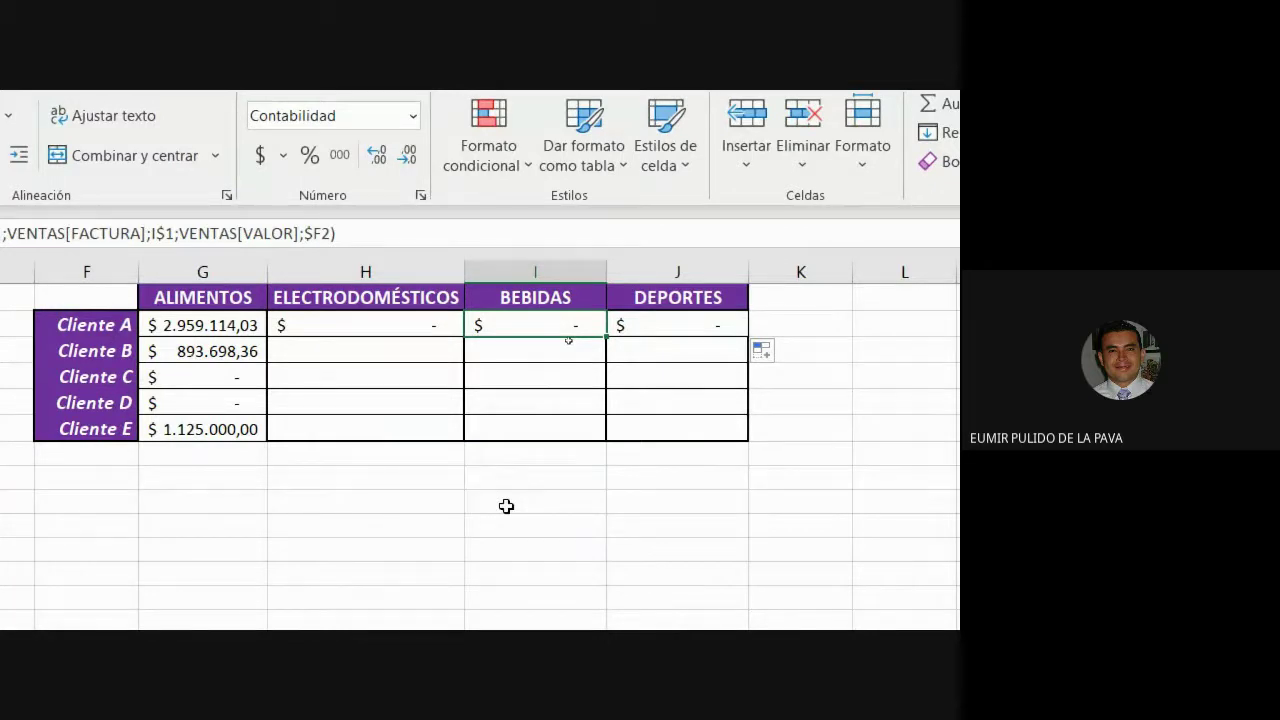
Widen the ELECTRODOMÉSTICOS column and discard an accidental edit in H2's formula.
{"action": "left_click", "coordinate": [465, 271]}
{"action": "left_click_drag", "start_coordinate": [746, 269], "coordinate": [756, 270]}
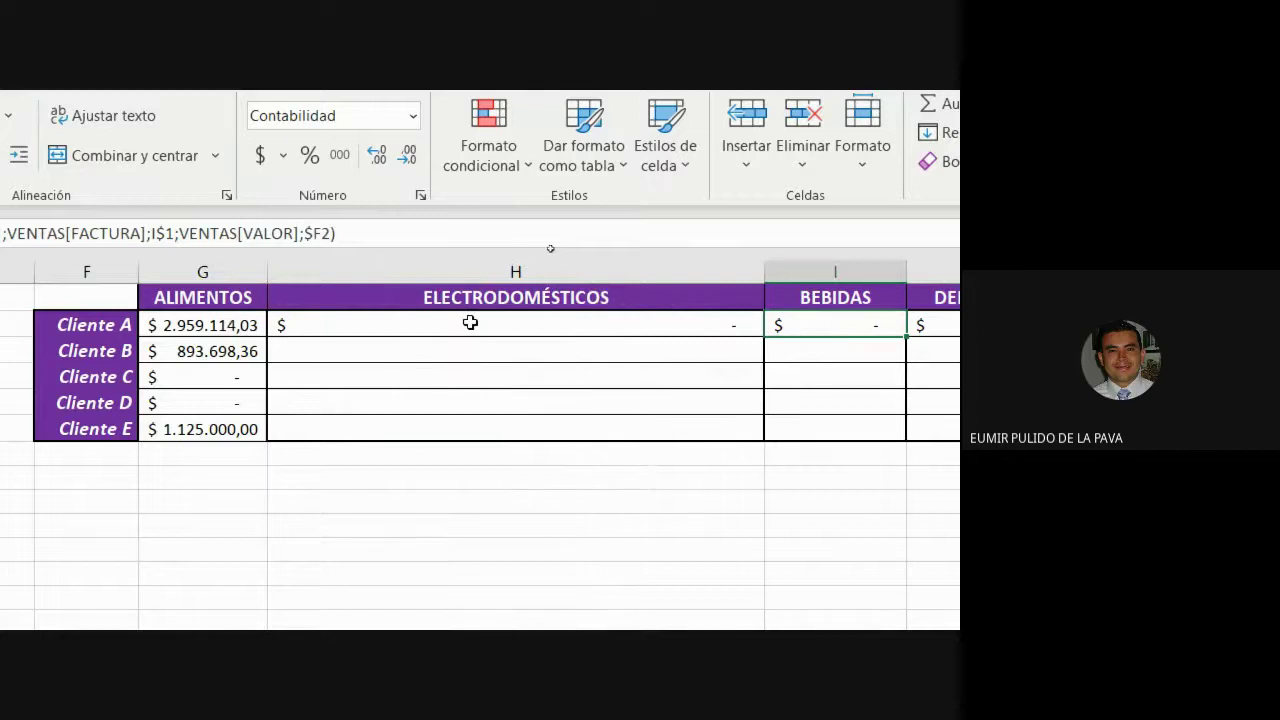
{"action": "double_click", "coordinate": [469, 323]}
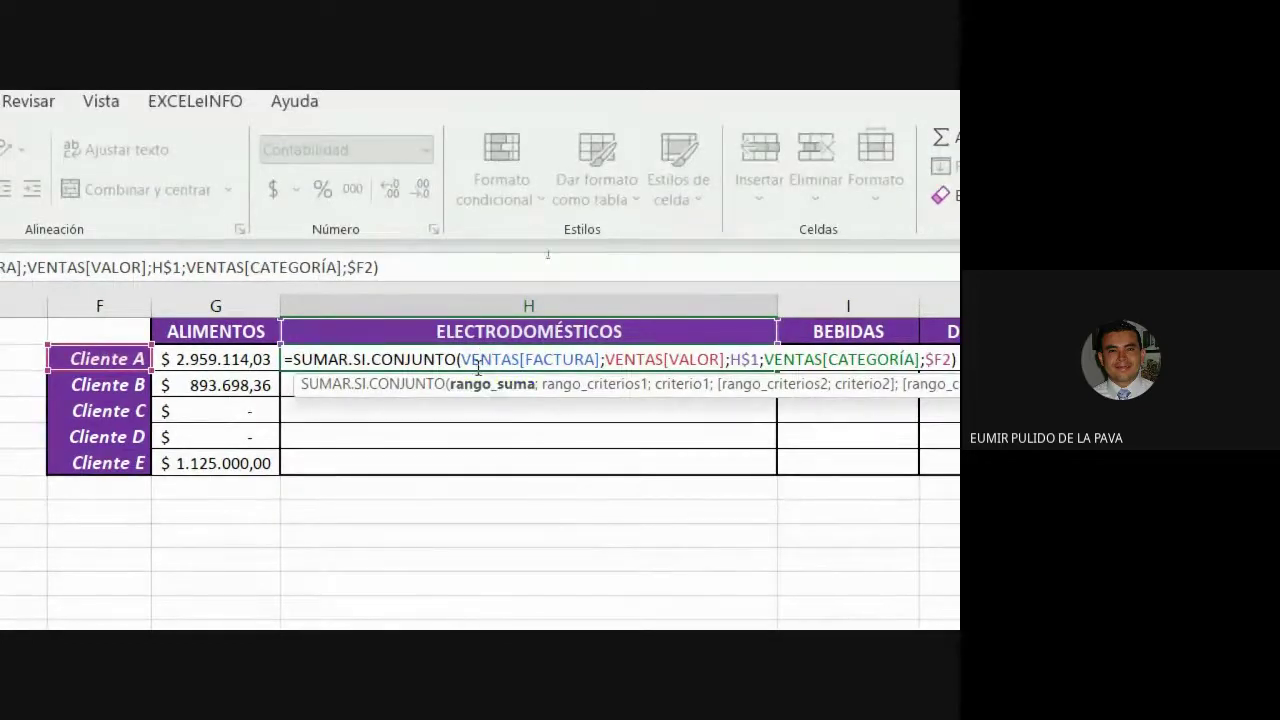
{"action": "left_click", "coordinate": [463, 359]}
{"action": "key", "text": "shift+Right"}
{"action": "key", "text": "shift+Right"}
{"action": "key", "text": "shift+Right"}
{"action": "key", "text": "shift+Right"}
{"action": "key", "text": "shift+Right"}
{"action": "key", "text": "shift+Right"}
{"action": "key", "text": "shift+Right"}
{"action": "key", "text": "shift+Right"}
{"action": "key", "text": "shift+Right"}
{"action": "key", "text": "shift+Right"}
{"action": "key", "text": "shift+Right"}
{"action": "key", "text": "shift+Right"}
{"action": "key", "text": "shift+Right"}
{"action": "key", "text": "shift+Right"}
{"action": "key", "text": "shift+Right"}
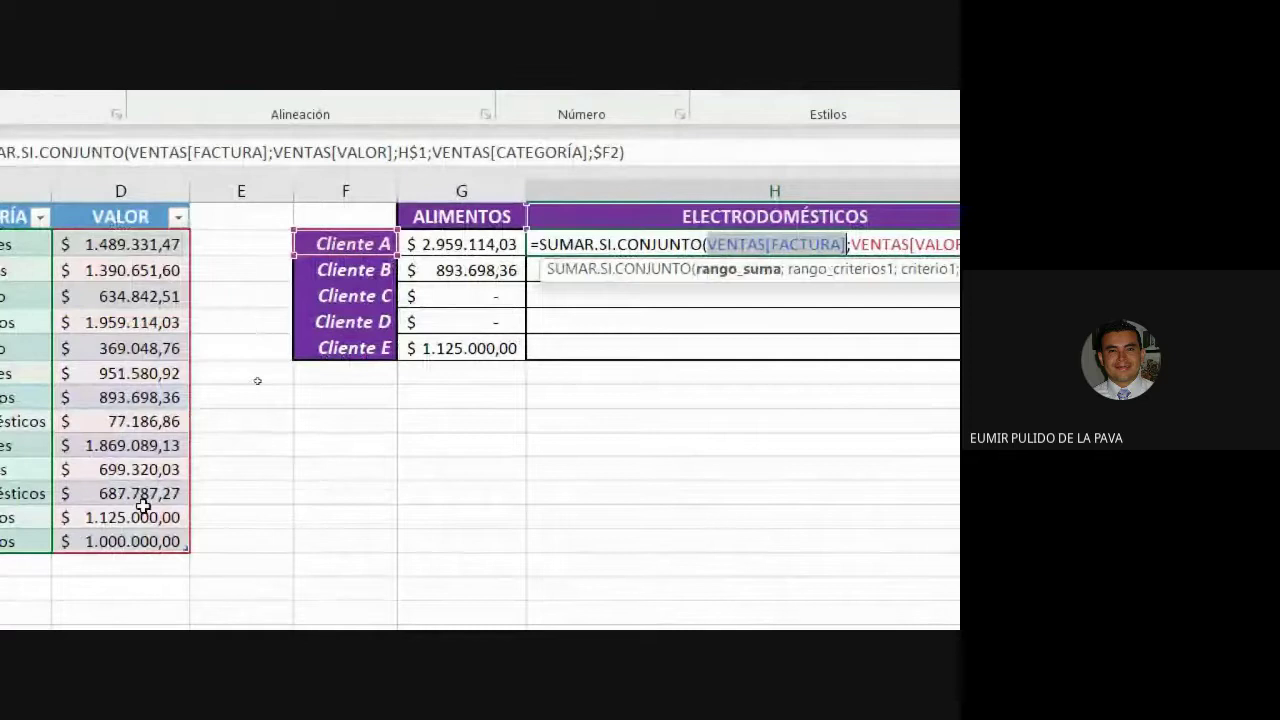
{"action": "type", "text": "º"}
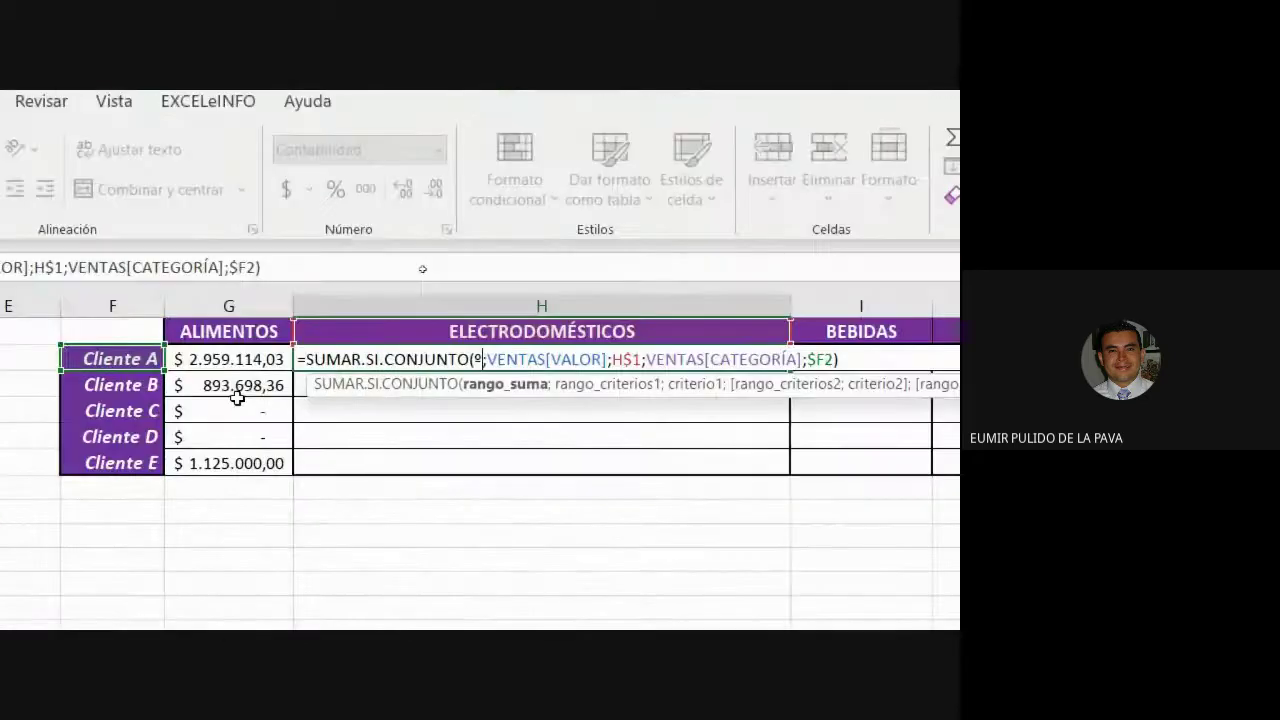
{"action": "key", "text": "BackSpace"}
{"action": "key", "text": "Escape"}
Review the ALIMENTOS formula's VENTAS[VALOR] sum range and its category and client criteria ranges.
{"action": "left_click", "coordinate": [245, 362]}
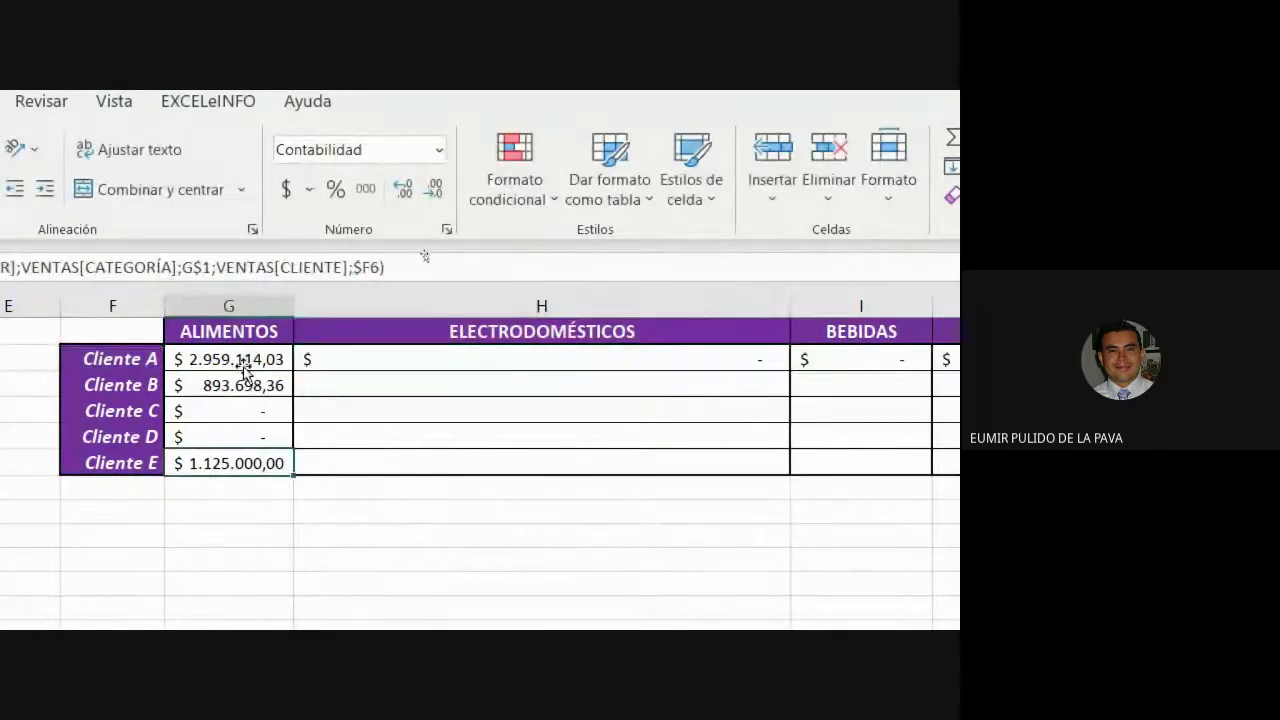
{"action": "double_click", "coordinate": [257, 358]}
{"action": "left_click_drag", "start_coordinate": [345, 359], "coordinate": [462, 359]}
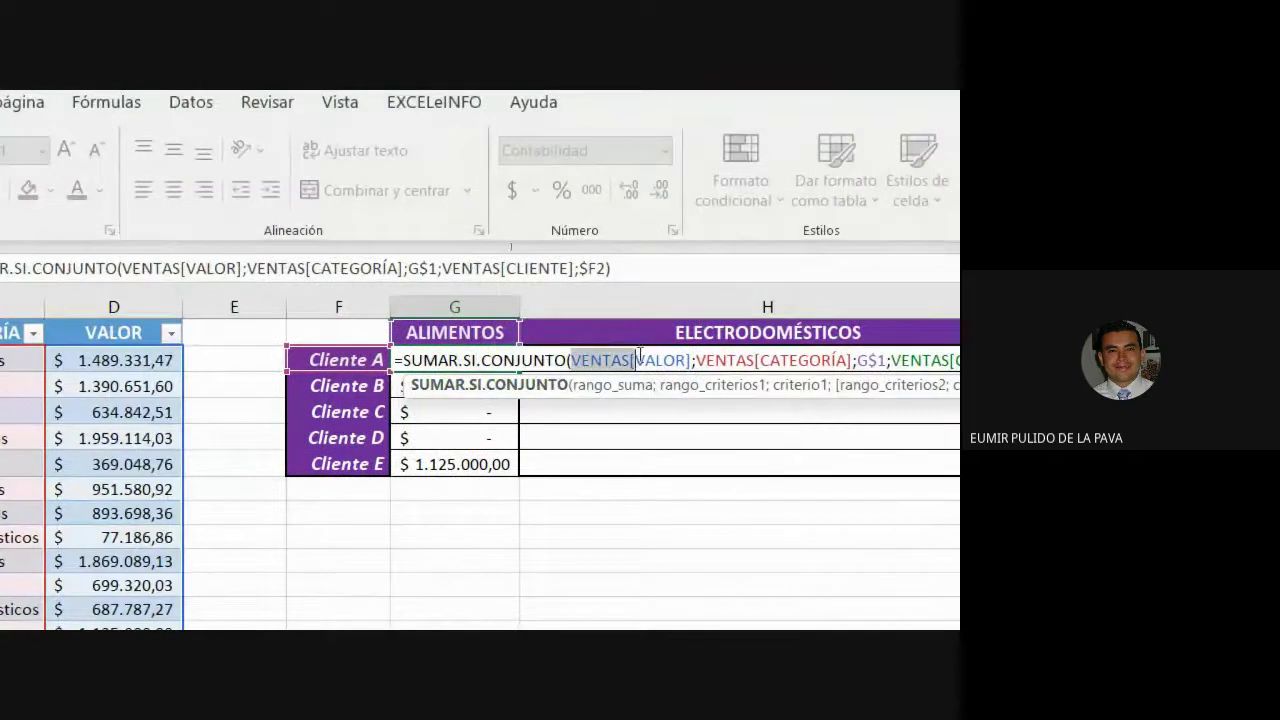
{"action": "left_click_drag", "start_coordinate": [687, 360], "coordinate": [695, 361]}
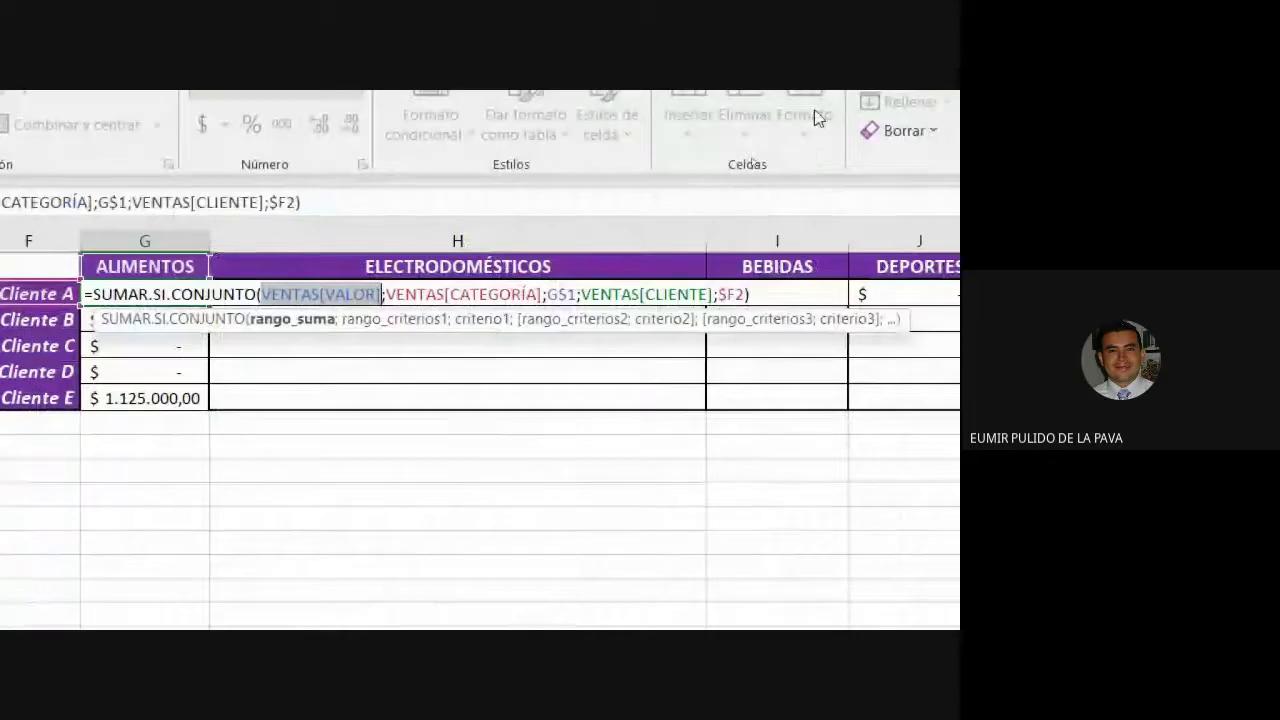
{"action": "key", "text": "ctrl+Return"}
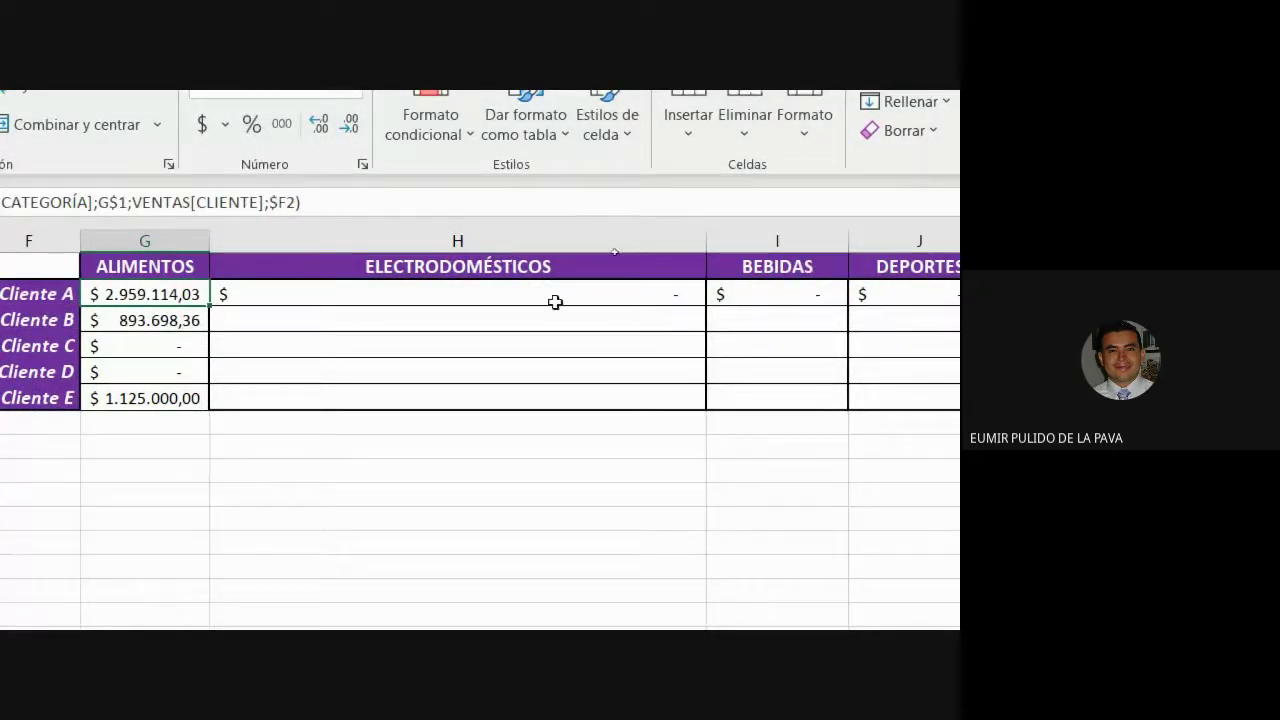
{"action": "double_click", "coordinate": [187, 291]}
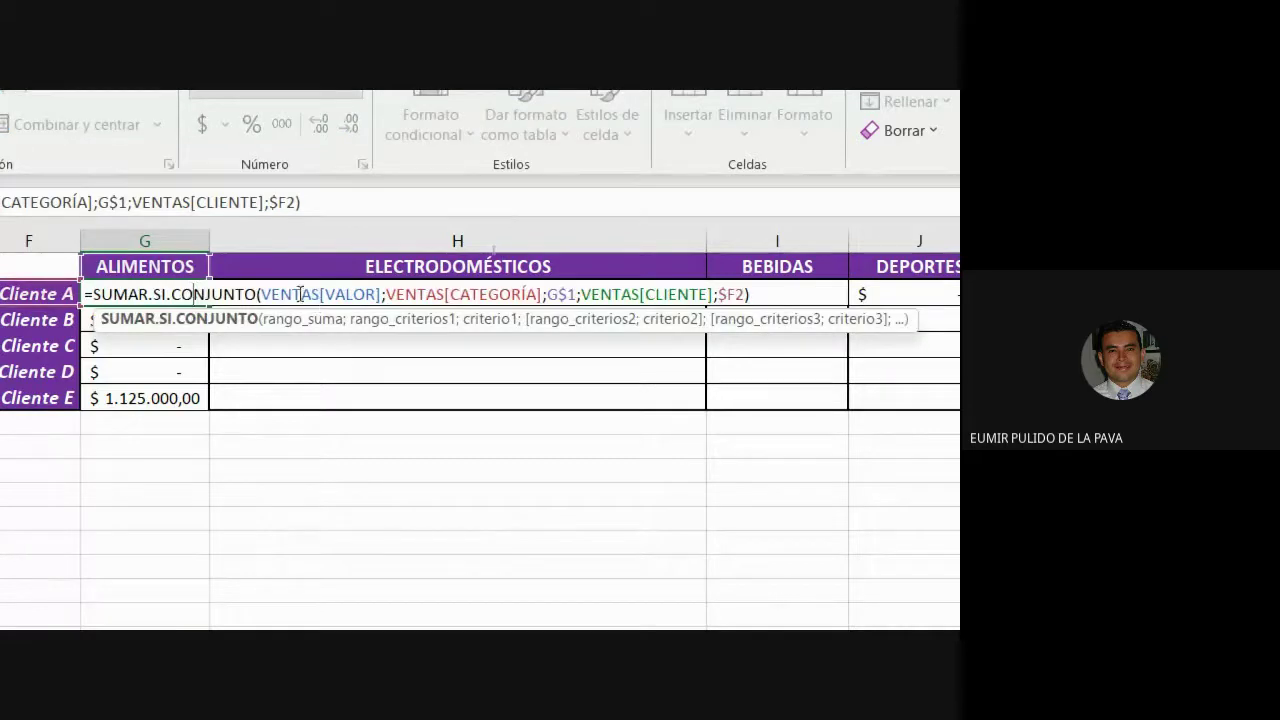
{"action": "left_click_drag", "start_coordinate": [262, 294], "coordinate": [503, 297]}
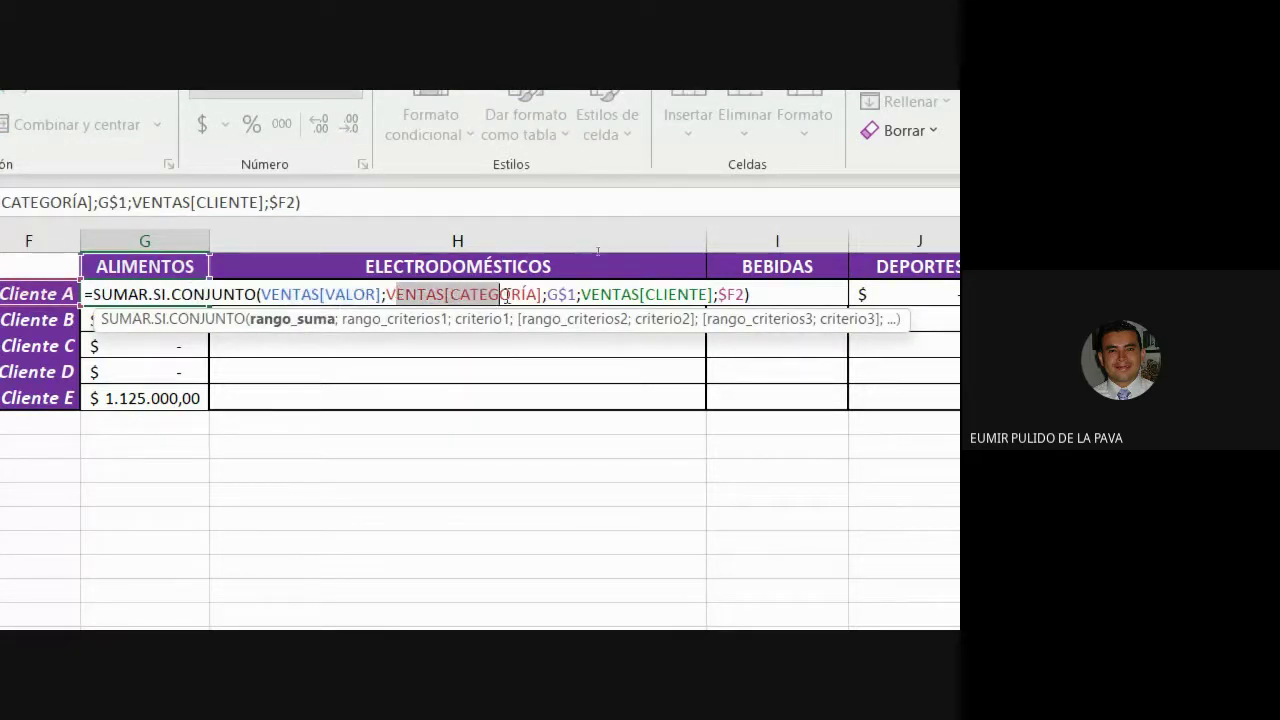
{"action": "left_click_drag", "start_coordinate": [598, 294], "coordinate": [701, 294]}
{"action": "key", "text": "Escape"}
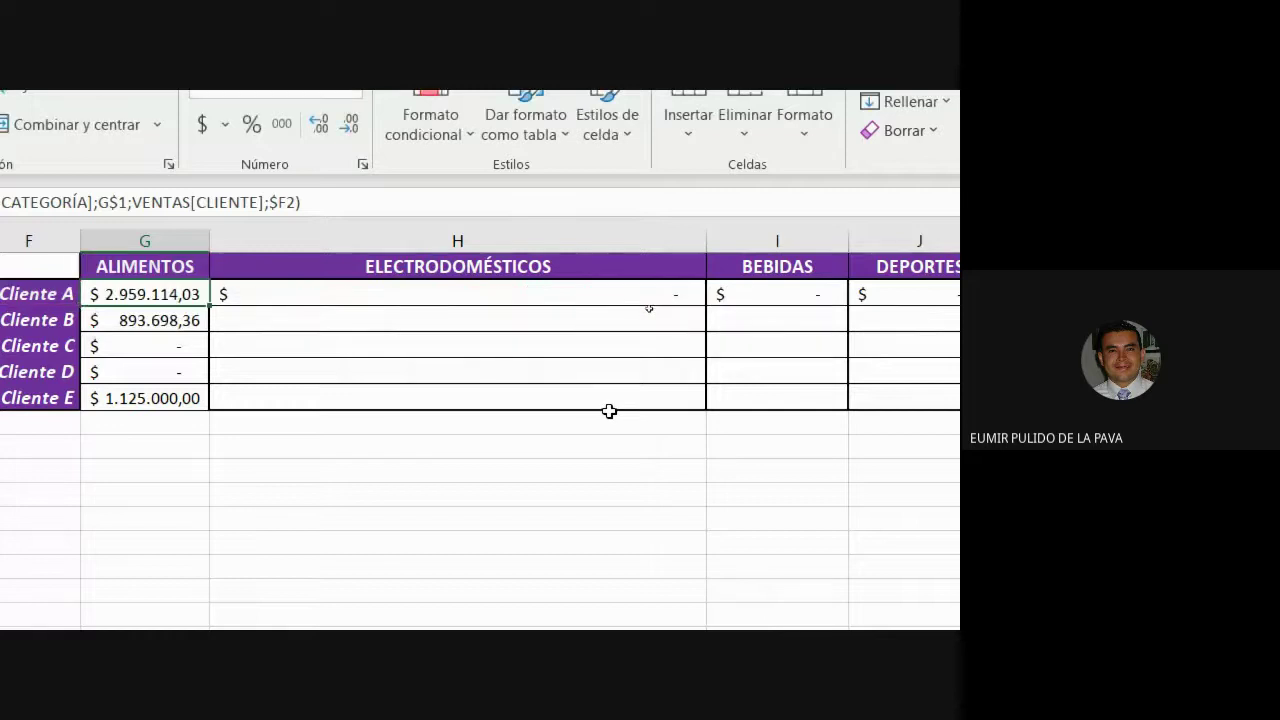
Compare the ELECTRODOMÉSTICOS and BEBIDAS formulas to see how their table column references shifted.
{"action": "left_click", "coordinate": [556, 294]}
{"action": "double_click", "coordinate": [556, 294]}
{"action": "left_click_drag", "start_coordinate": [458, 294], "coordinate": [798, 294]}
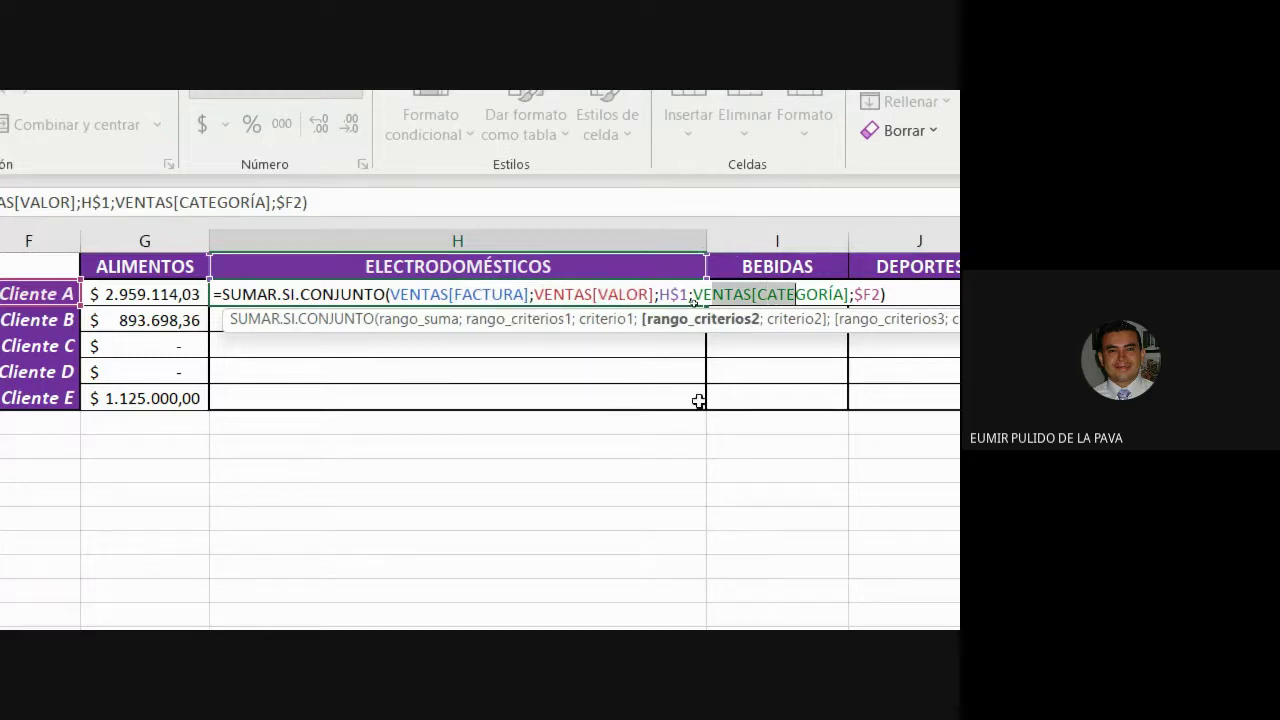
{"action": "key", "text": "Escape"}
{"action": "left_click", "coordinate": [740, 293]}
{"action": "double_click", "coordinate": [740, 293]}
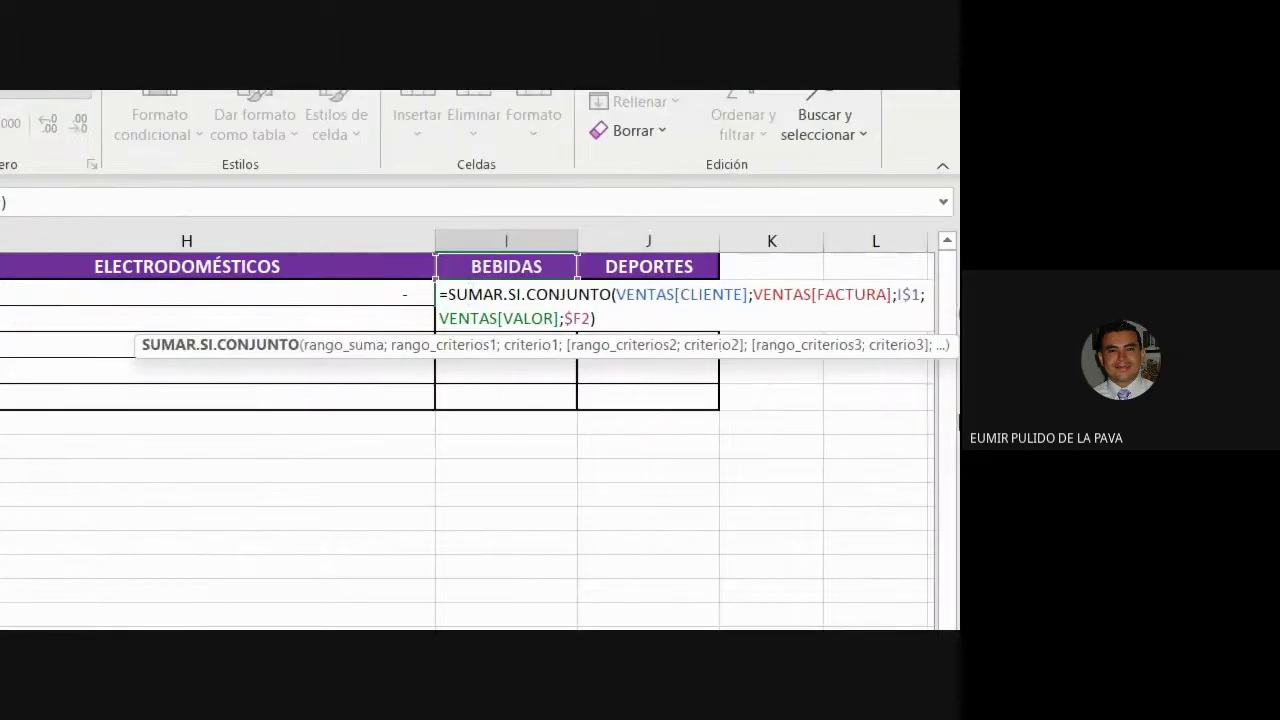
{"action": "left_click_drag", "start_coordinate": [656, 294], "coordinate": [730, 294]}
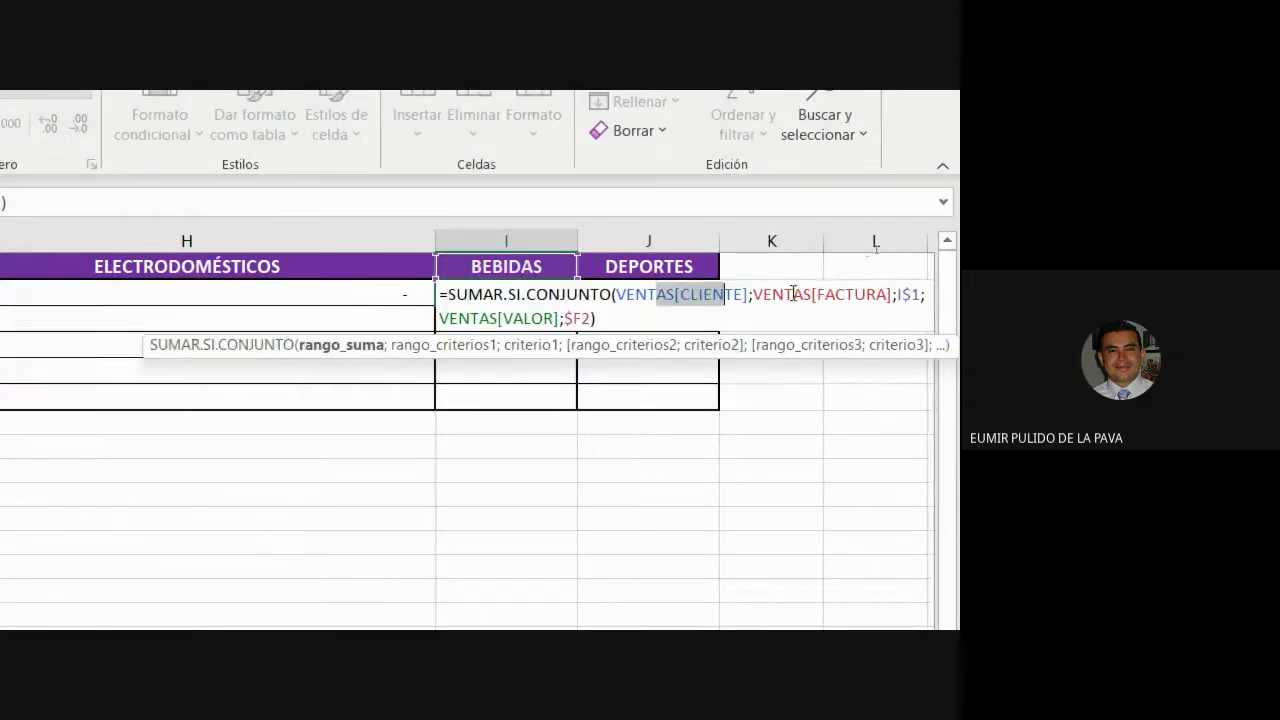
{"action": "left_click_drag", "start_coordinate": [812, 294], "coordinate": [855, 294]}
{"action": "left_click_drag", "start_coordinate": [497, 318], "coordinate": [548, 318]}
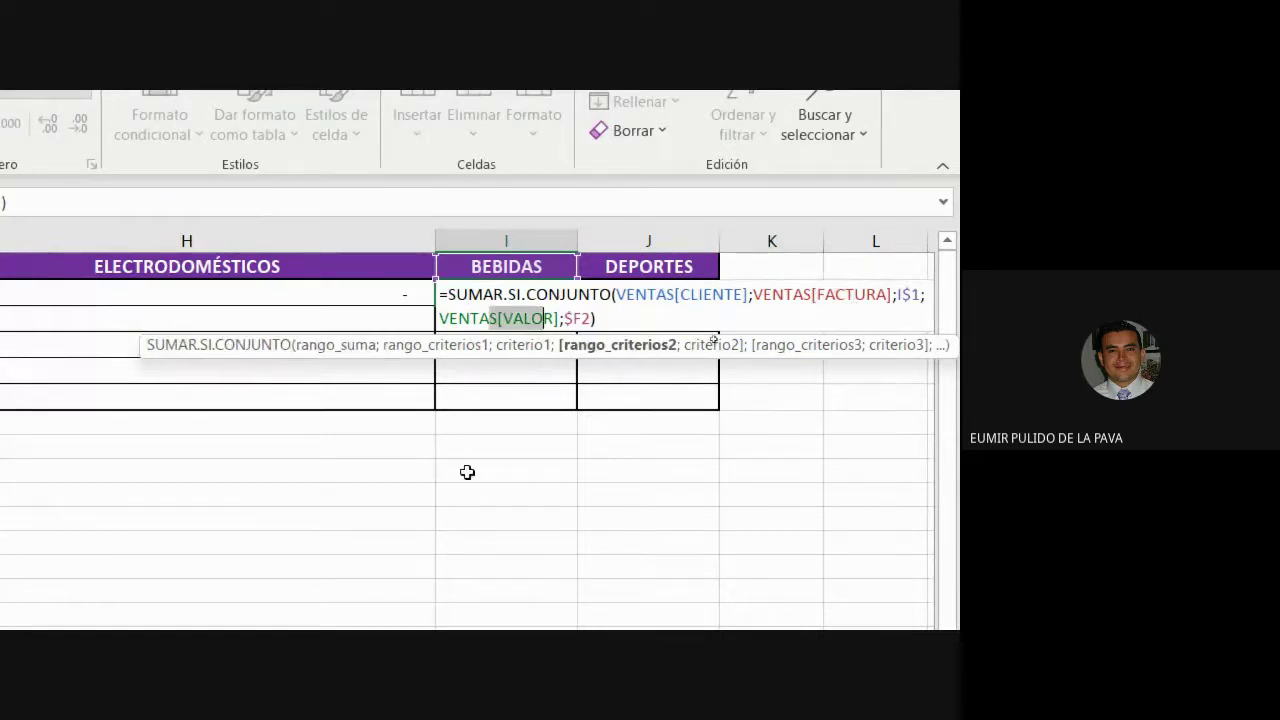
{"action": "key", "text": "Escape"}
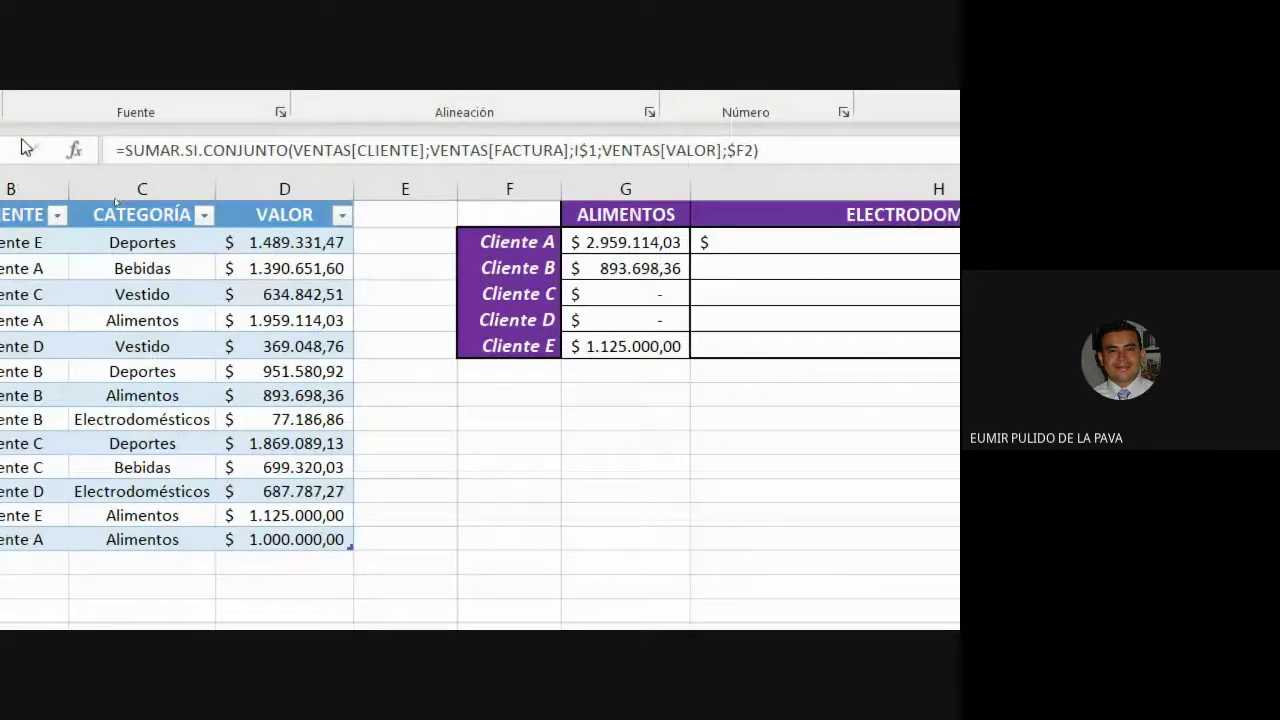
{"action": "double_click", "coordinate": [651, 243]}
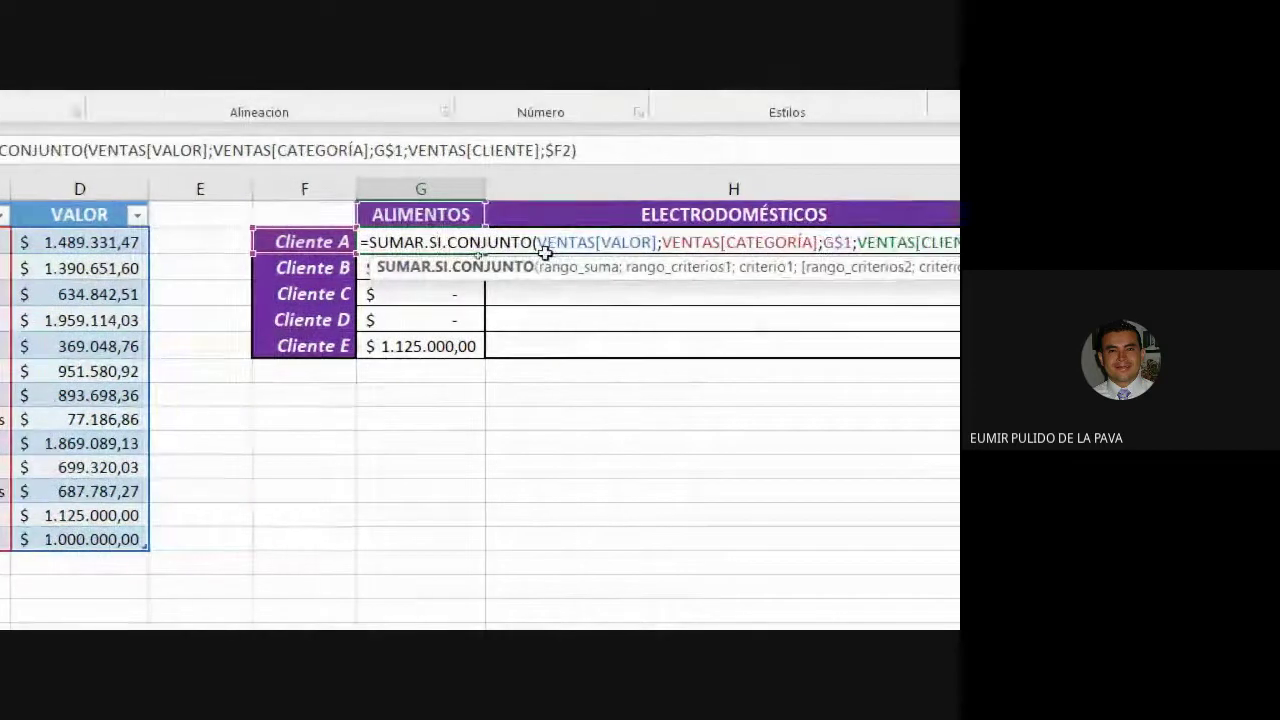
Replace VENTAS[VALOR] in G2's formula with the absolute sum range $D$2:$D$14.
{"action": "left_click_drag", "start_coordinate": [537, 243], "coordinate": [659, 243]}
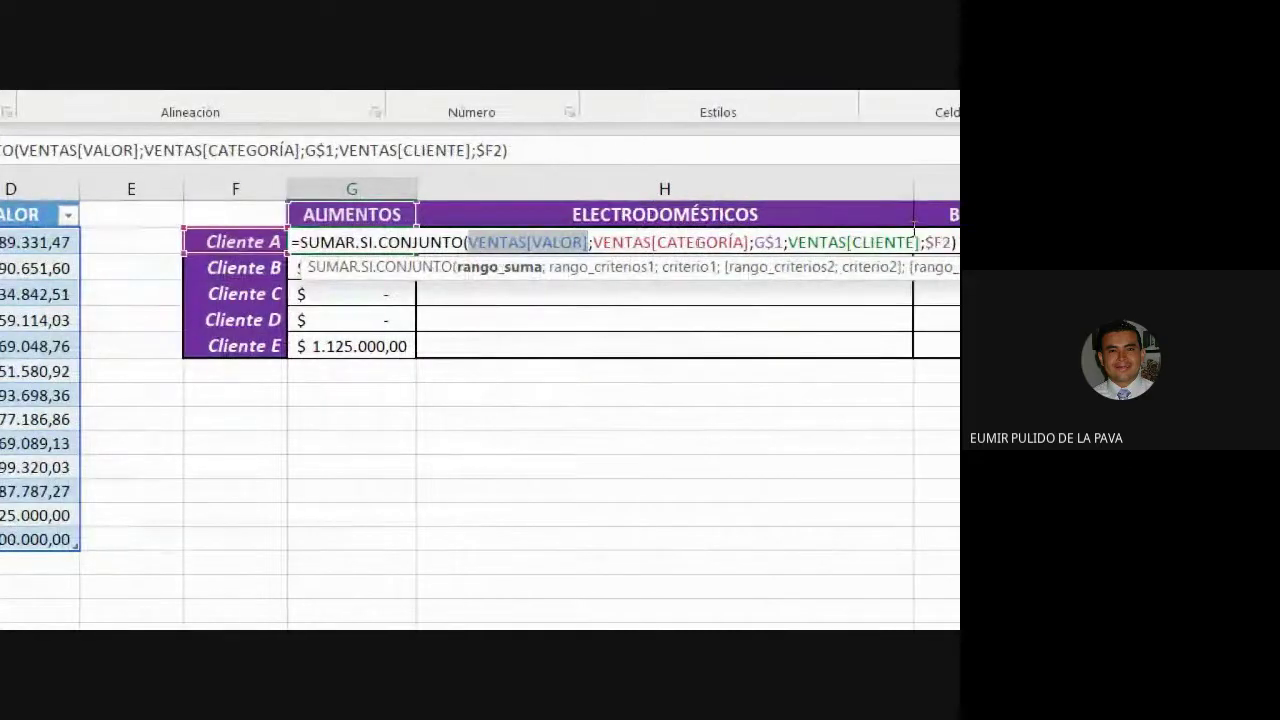
{"action": "type", "text": "d2:d14"}
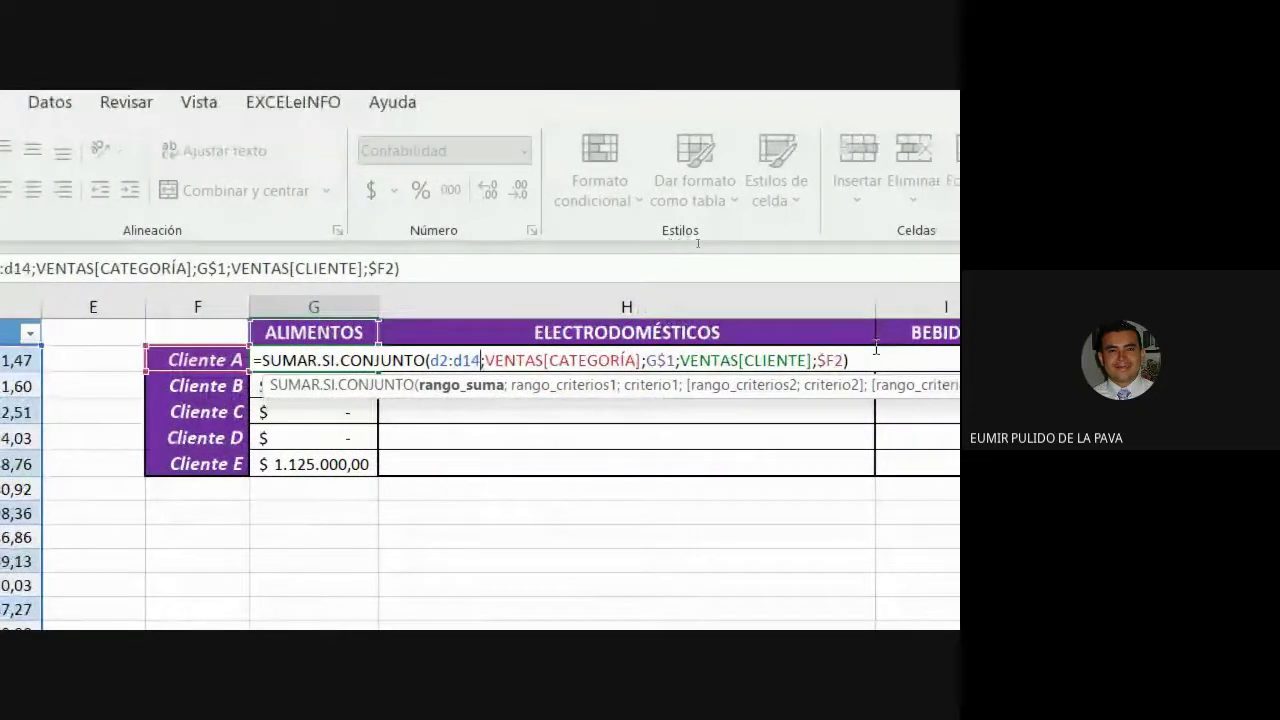
{"action": "key", "text": "shift+Left"}
{"action": "key", "text": "shift+Left"}
{"action": "key", "text": "shift+Left"}
{"action": "key", "text": "shift+Left"}
{"action": "key", "text": "shift+Left"}
{"action": "key", "text": "shift+Left"}
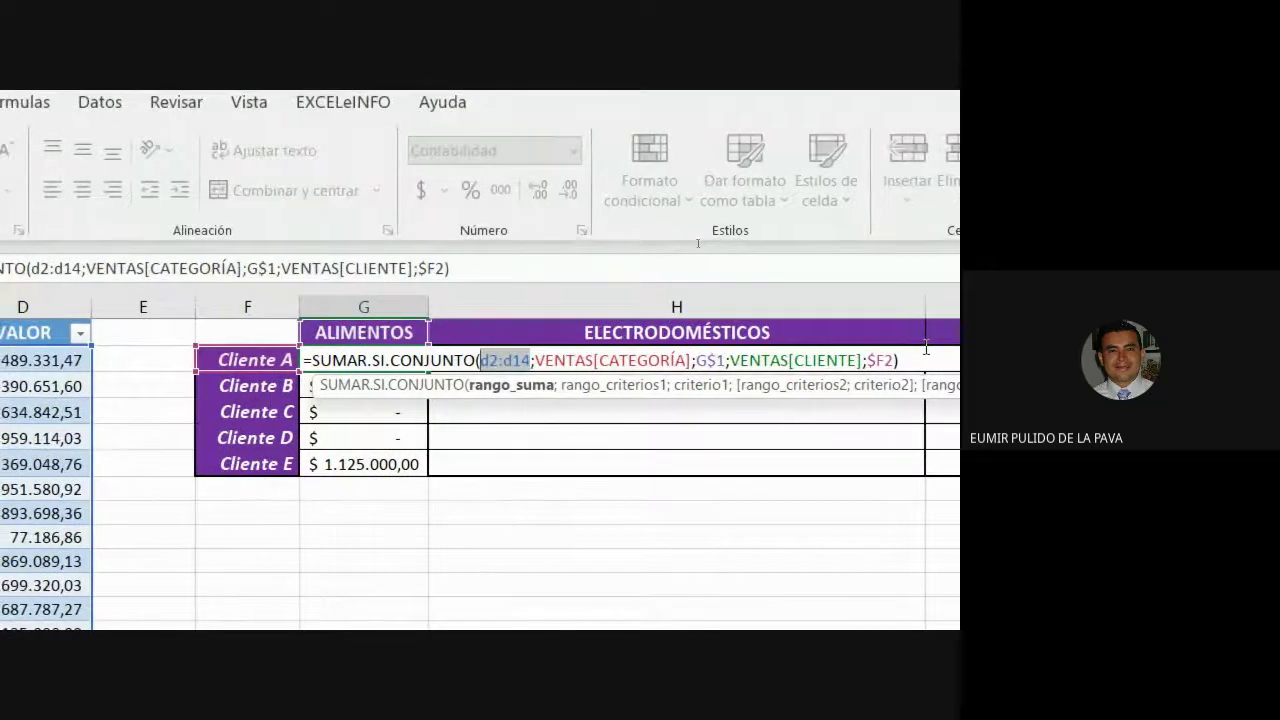
{"action": "key", "text": "F4"}
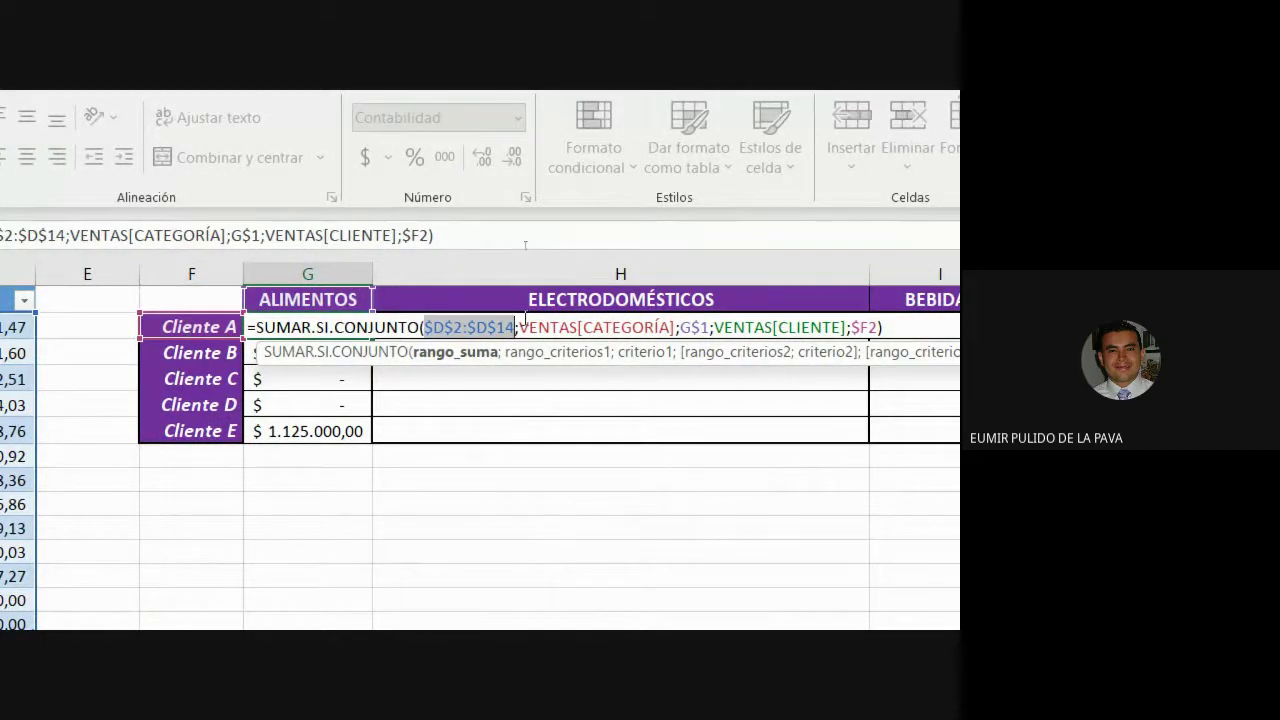
{"action": "left_click_drag", "start_coordinate": [519, 327], "coordinate": [675, 327]}
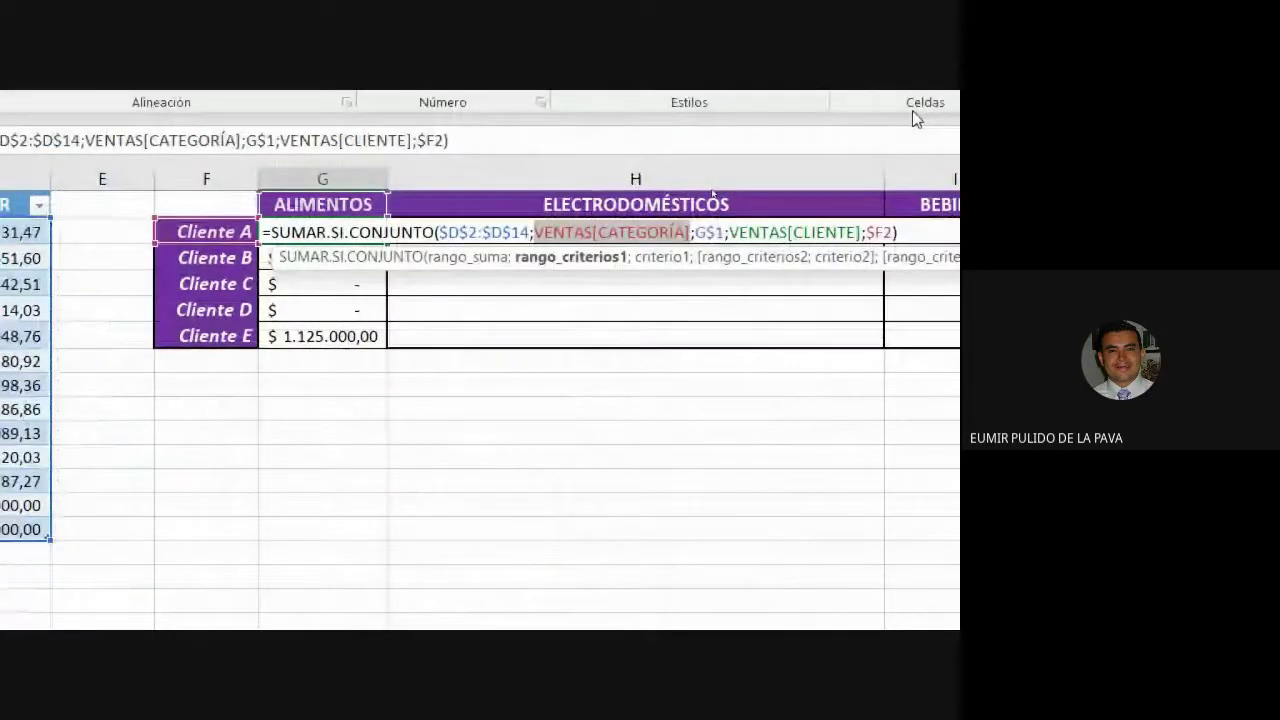
Change the category criteria range to the absolute range $C$2:$C$14.
{"action": "type", "text": "C2"}
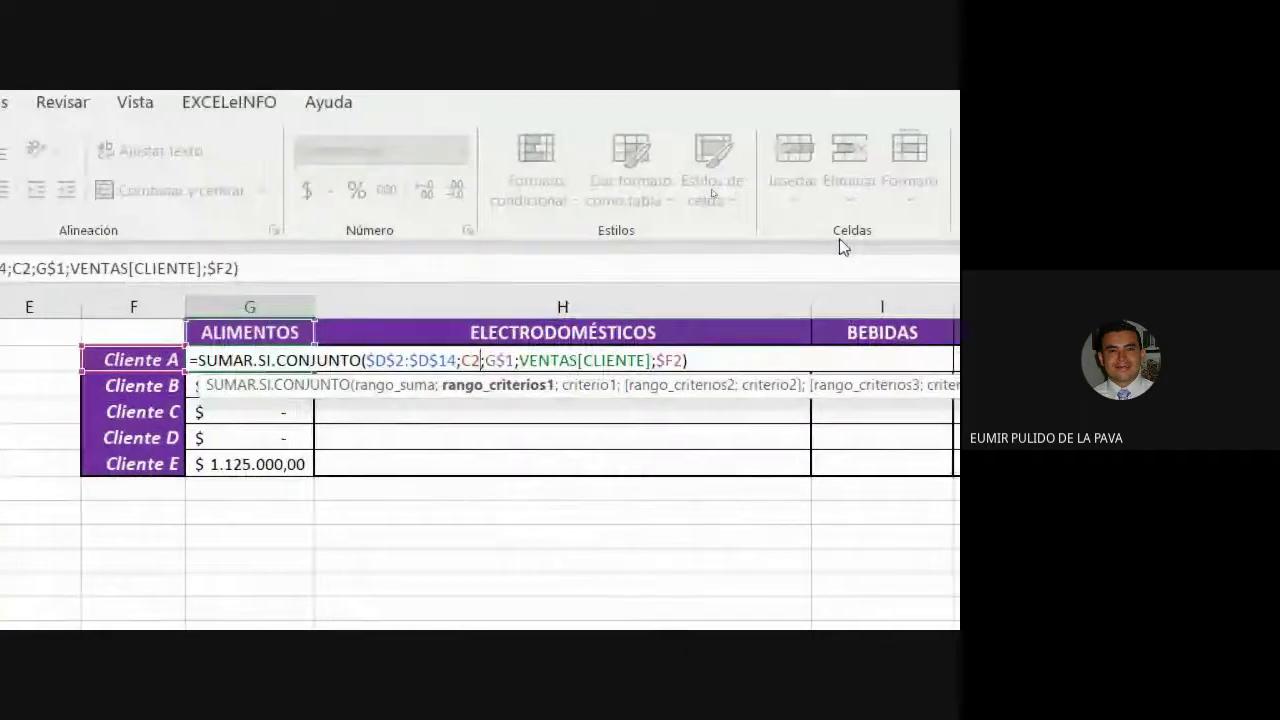
{"action": "type", "text": ";"}
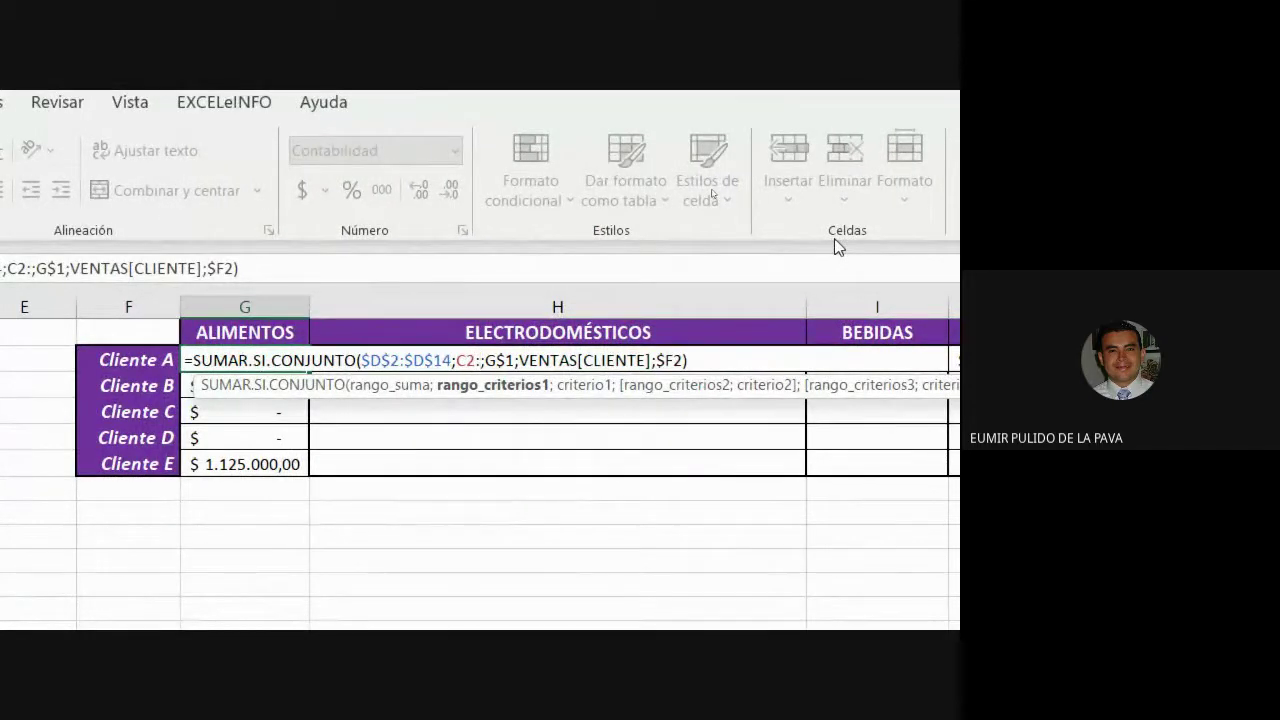
{"action": "type", "text": "14"}
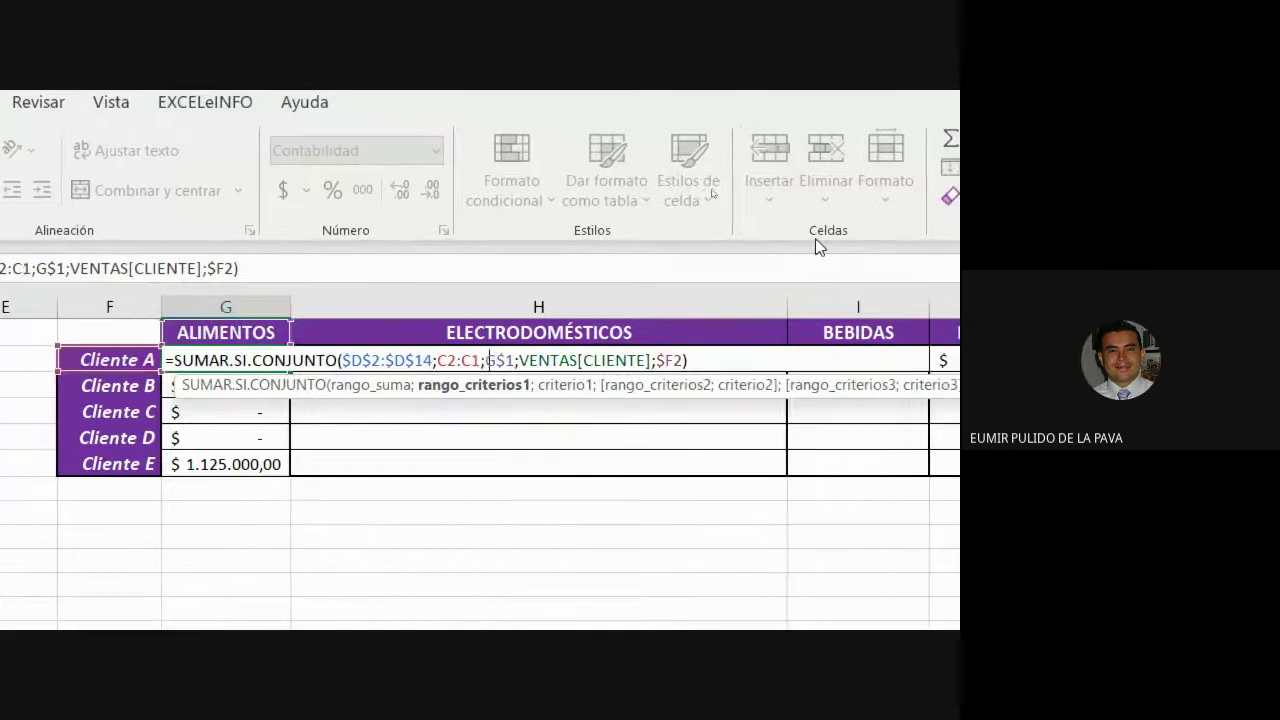
{"action": "key", "text": "shift+Left"}
{"action": "key", "text": "shift+Left"}
{"action": "key", "text": "shift+Left"}
{"action": "key", "text": "shift+Left"}
{"action": "key", "text": "shift+Left"}
{"action": "key", "text": "shift+Left"}
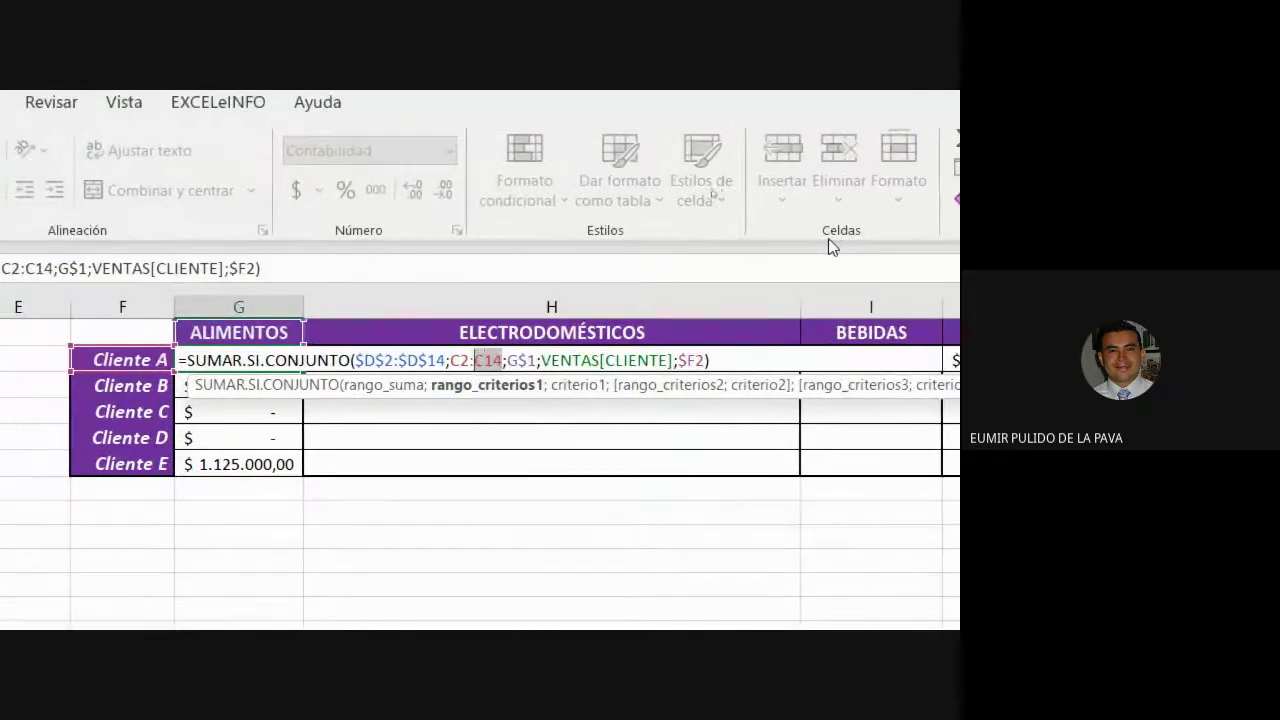
{"action": "key", "text": "F4"}
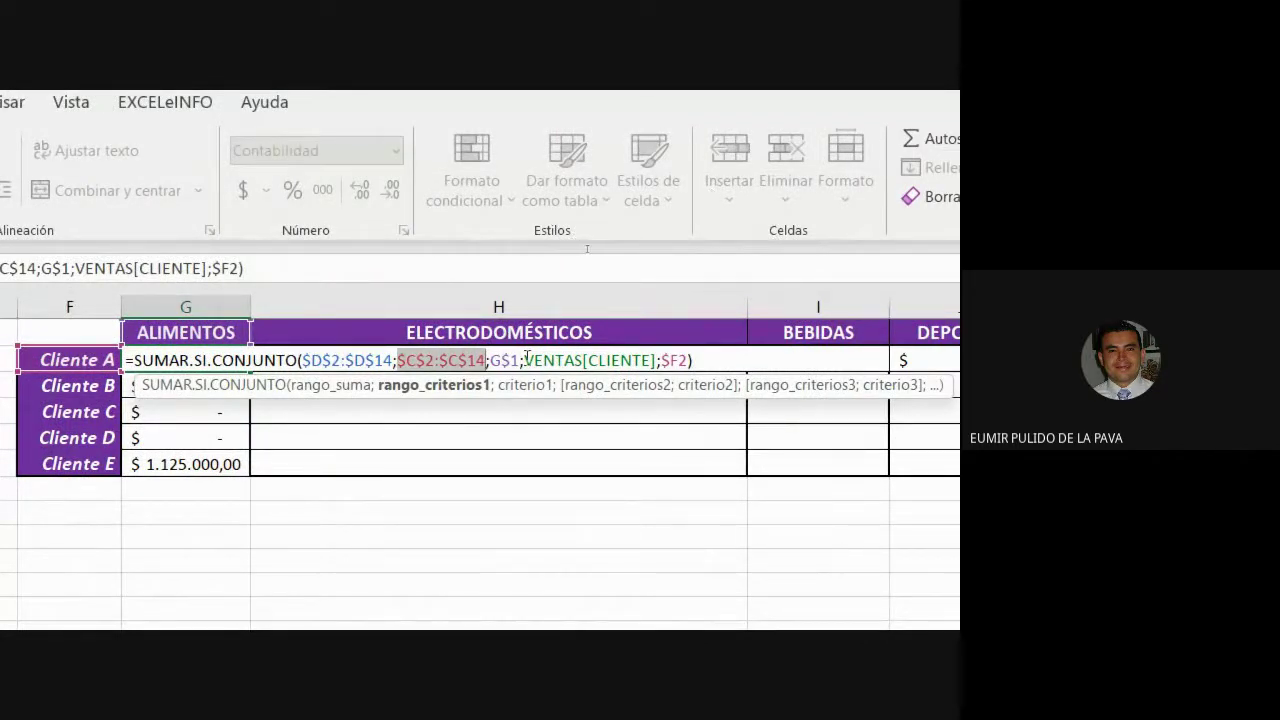
Replace VENTAS[CLIENTE] with the absolute client range $B$2:$B$14.
{"action": "left_click_drag", "start_coordinate": [525, 360], "coordinate": [657, 360]}
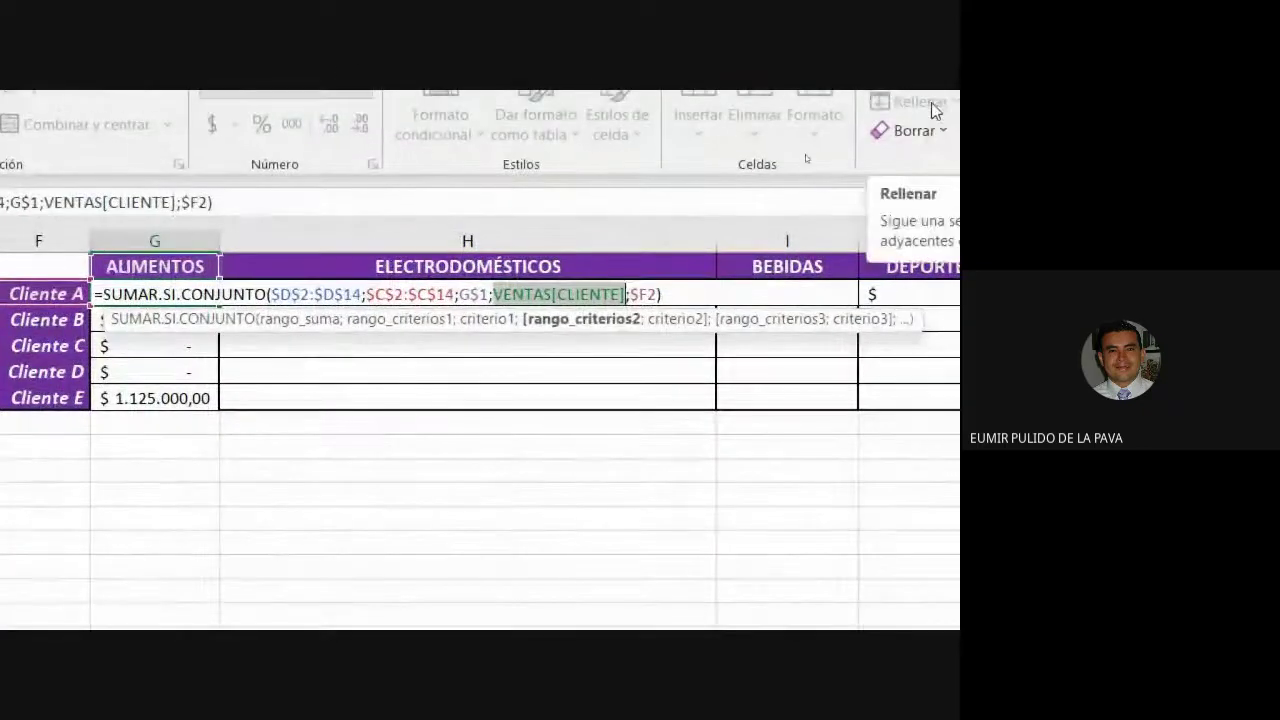
{"action": "type", "text": "B2:B14"}
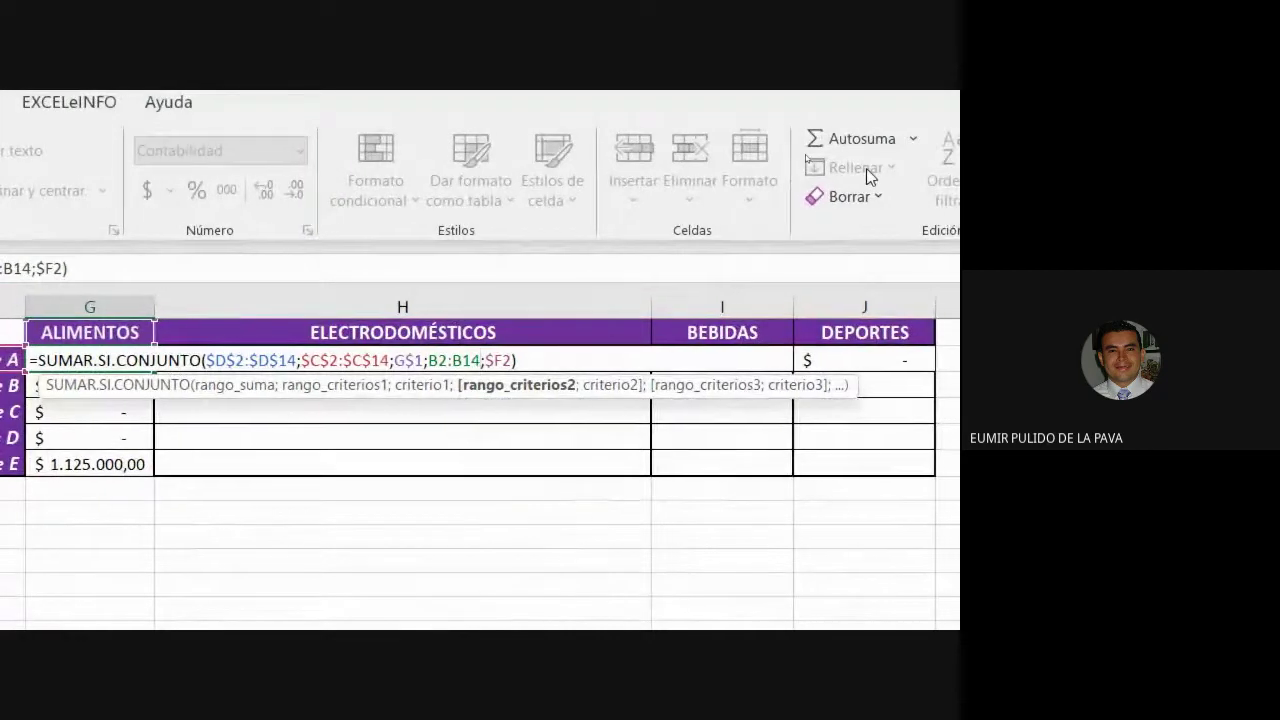
{"action": "key", "text": "shift+Left"}
{"action": "key", "text": "shift+Left"}
{"action": "key", "text": "shift+Left"}
{"action": "key", "text": "shift+Left"}
{"action": "key", "text": "shift+Left"}
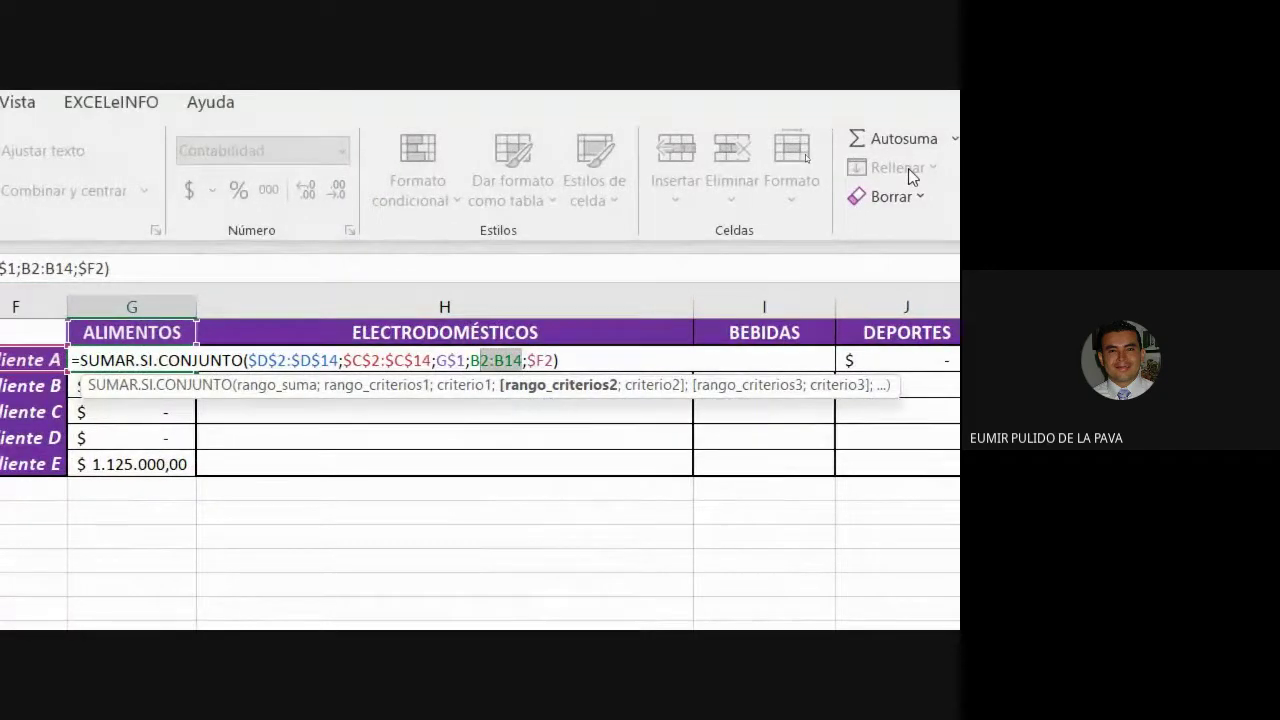
{"action": "key", "text": "F4"}
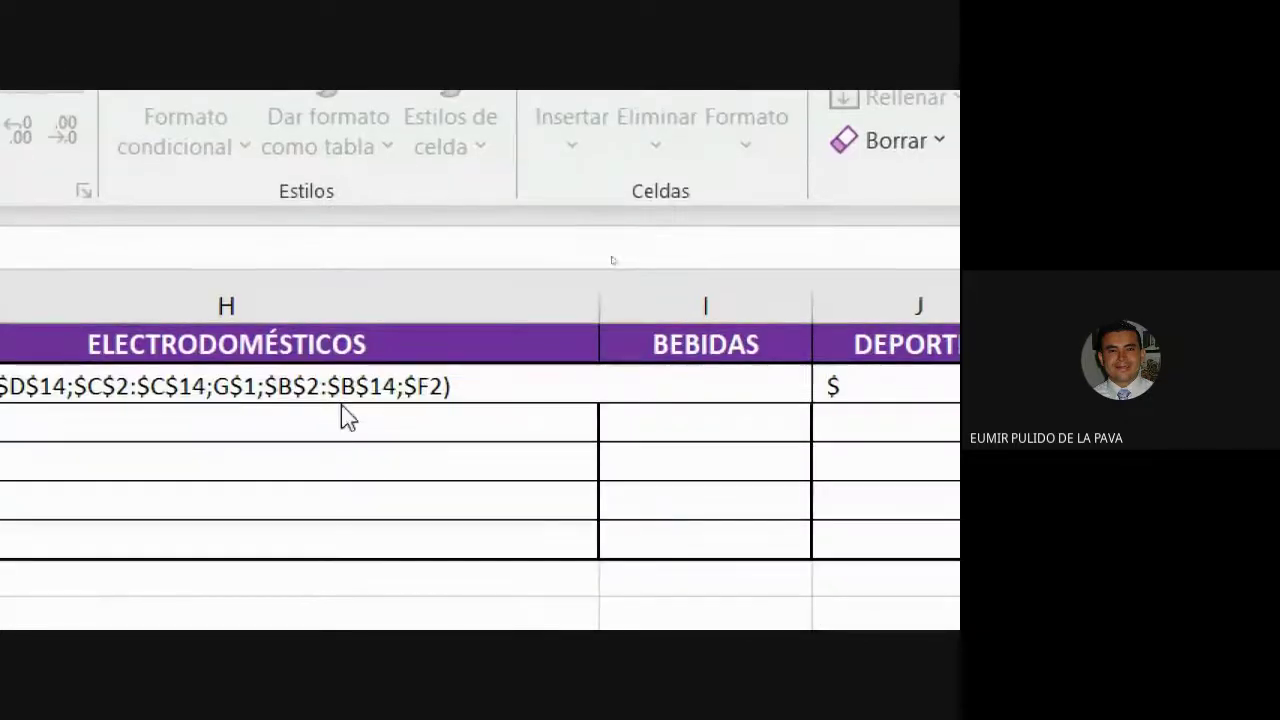
{"action": "double_click", "coordinate": [388, 386]}
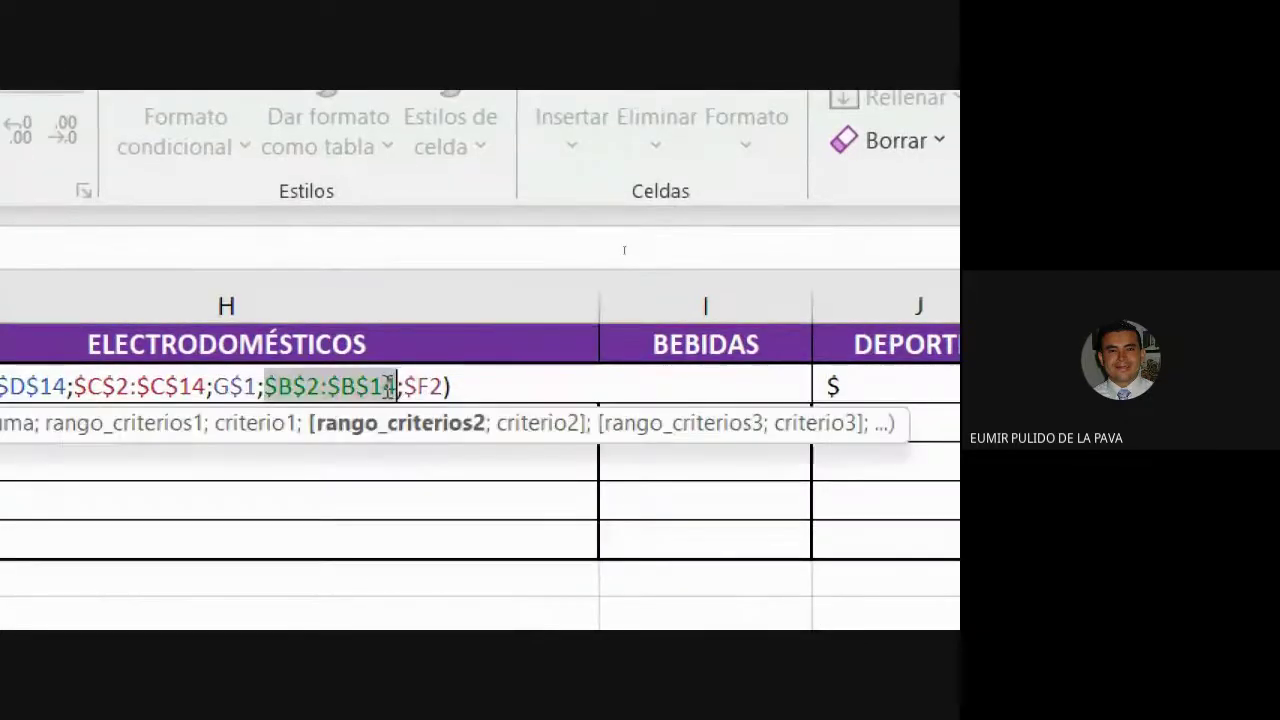
{"action": "left_click", "coordinate": [486, 386]}
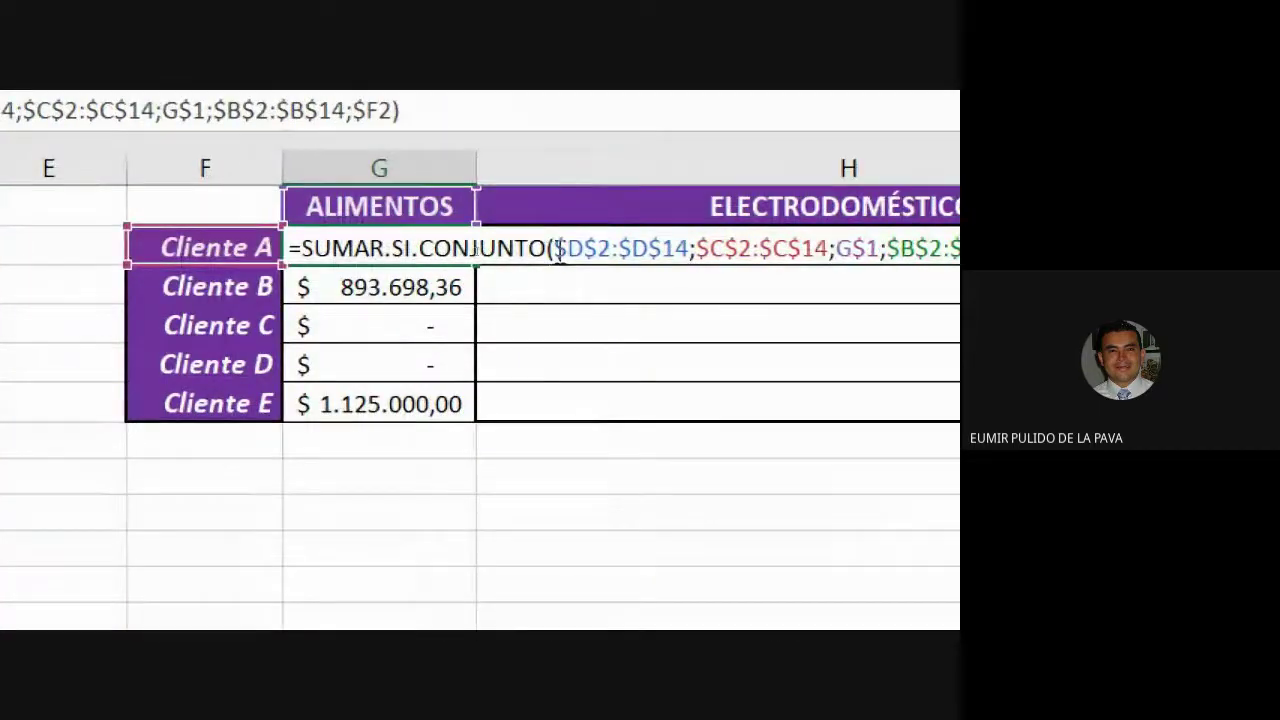
Fill the fixed-range formula from G2 across to J2 and down through row 6.
{"action": "left_click_drag", "start_coordinate": [556, 247], "coordinate": [686, 247]}
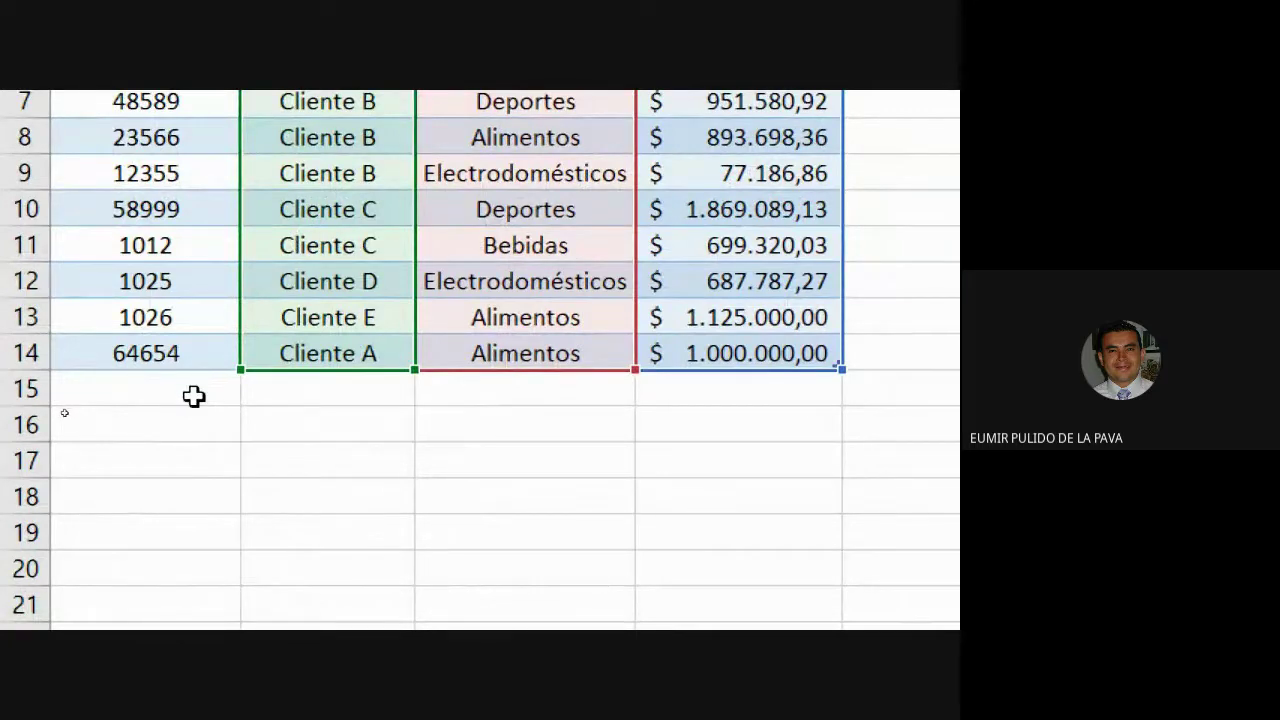
{"action": "scroll", "coordinate": [180, 608], "scroll_direction": "down", "scroll_amount": 2}
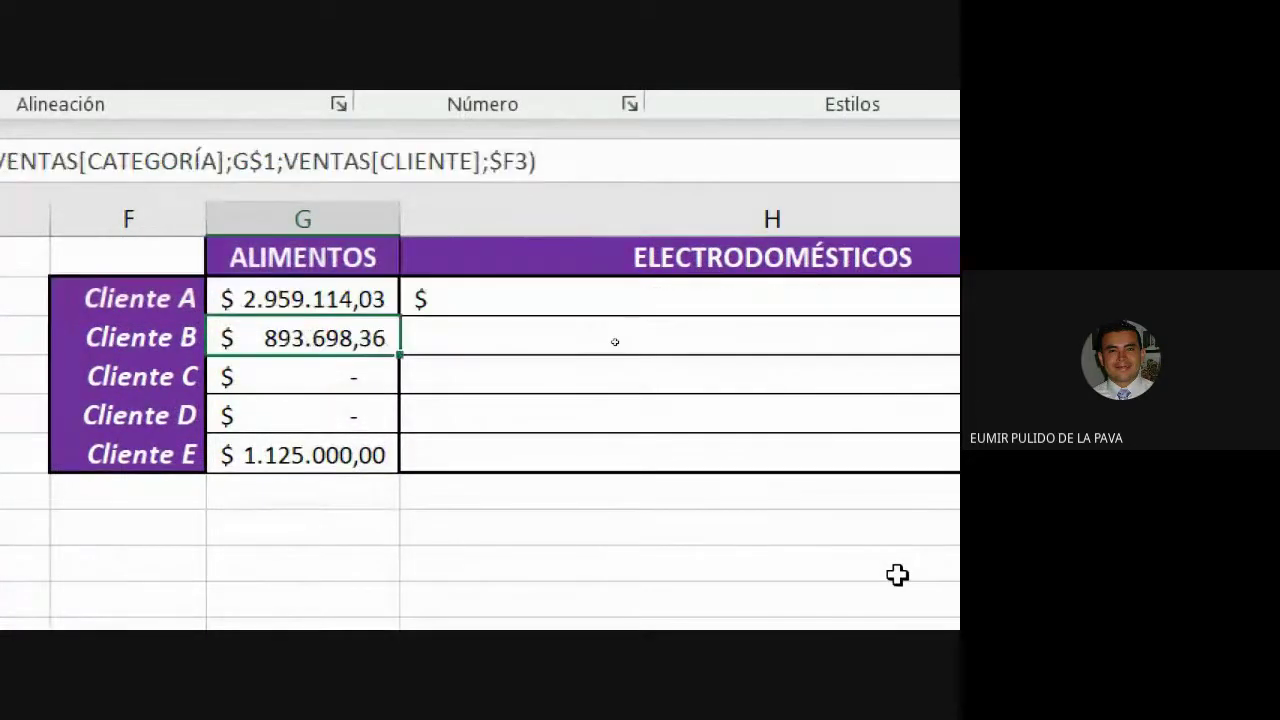
{"action": "left_click", "coordinate": [392, 300]}
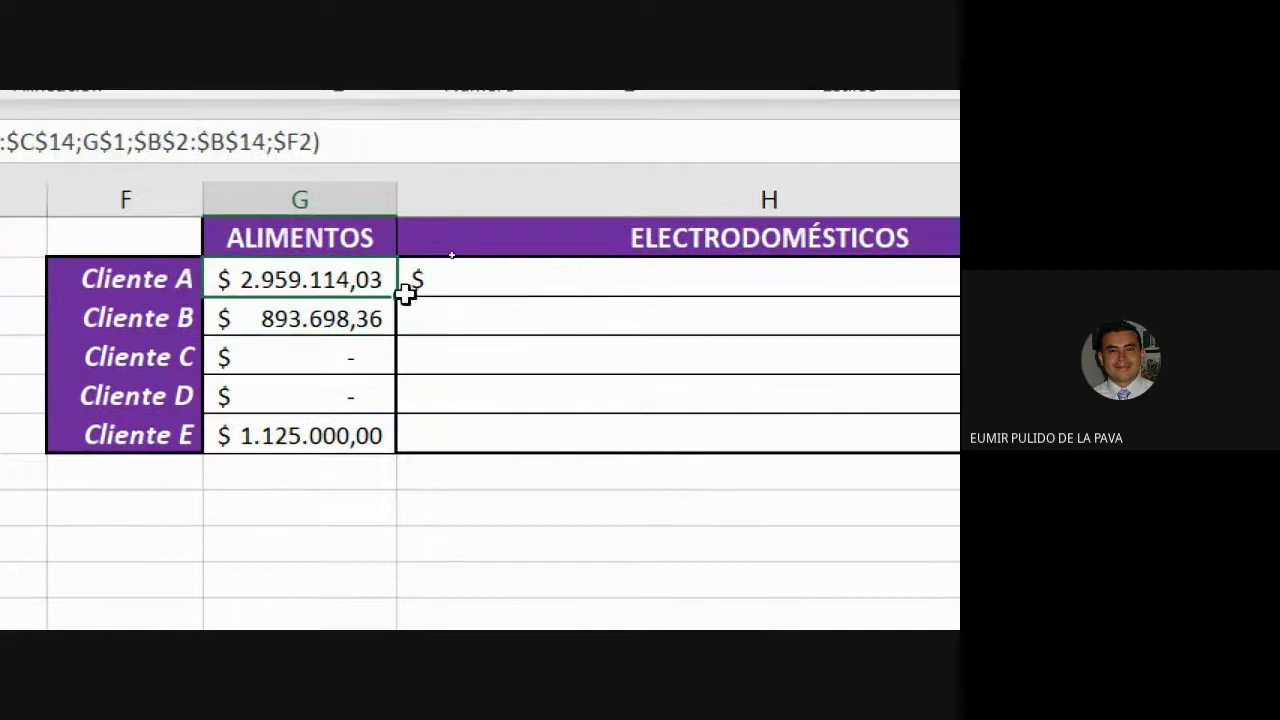
{"action": "left_click_drag", "start_coordinate": [401, 297], "coordinate": [383, 457]}
{"action": "left_click_drag", "start_coordinate": [397, 297], "coordinate": [1279, 322]}
{"action": "left_click_drag", "start_coordinate": [940, 322], "coordinate": [920, 323]}
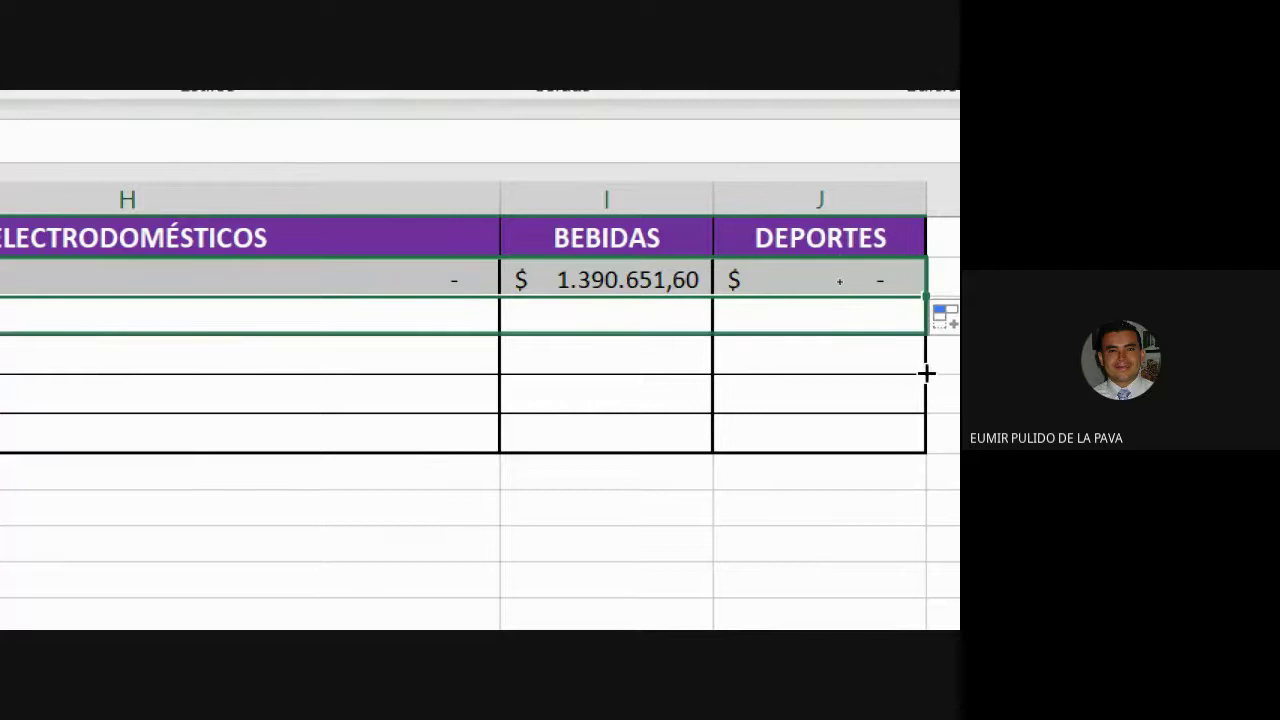
{"action": "left_click_drag", "start_coordinate": [926, 372], "coordinate": [917, 437]}
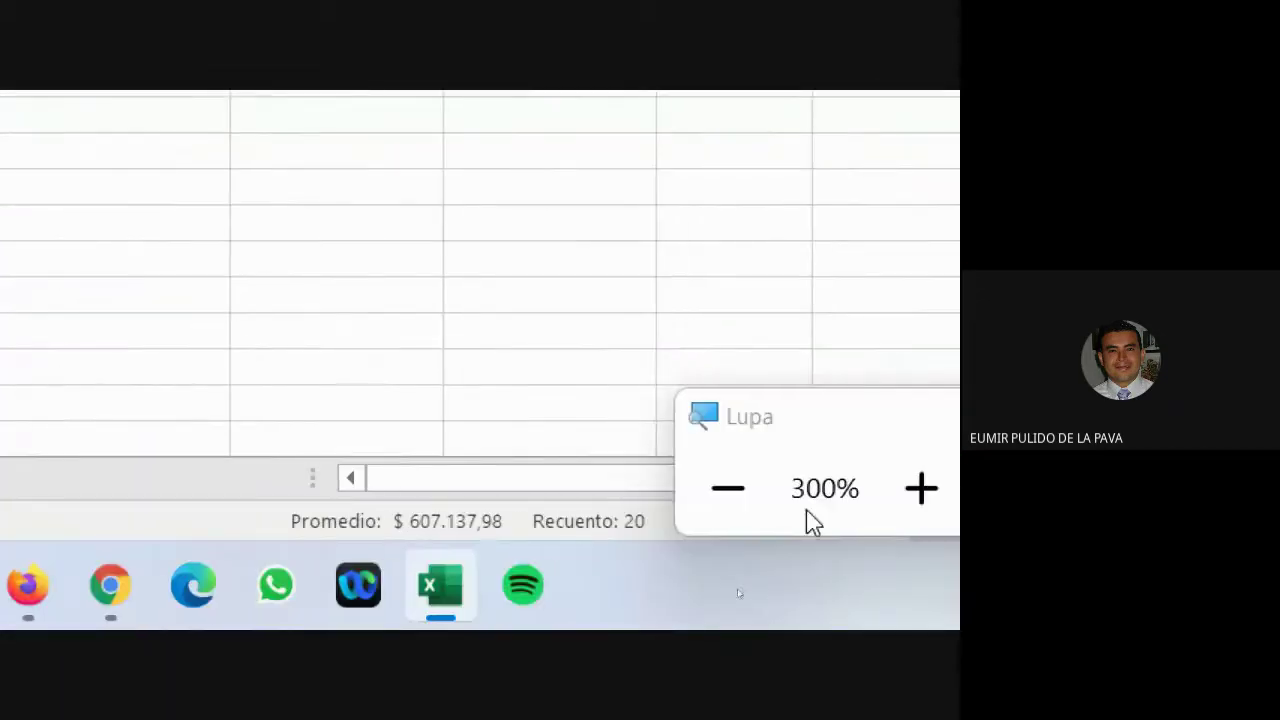
Zoom out and check the copied formulas in H2, H3 and H4.
{"action": "left_click", "coordinate": [728, 489]}
{"action": "left_click", "coordinate": [728, 536]}
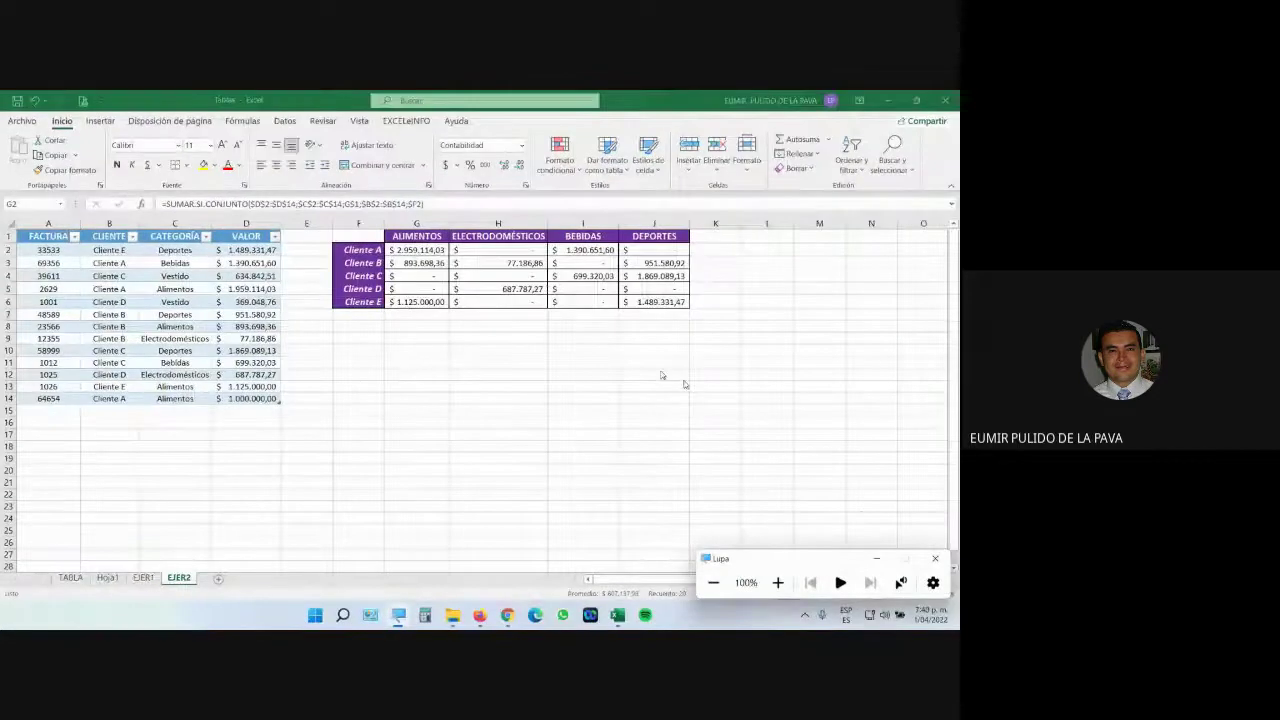
{"action": "left_click", "coordinate": [515, 262]}
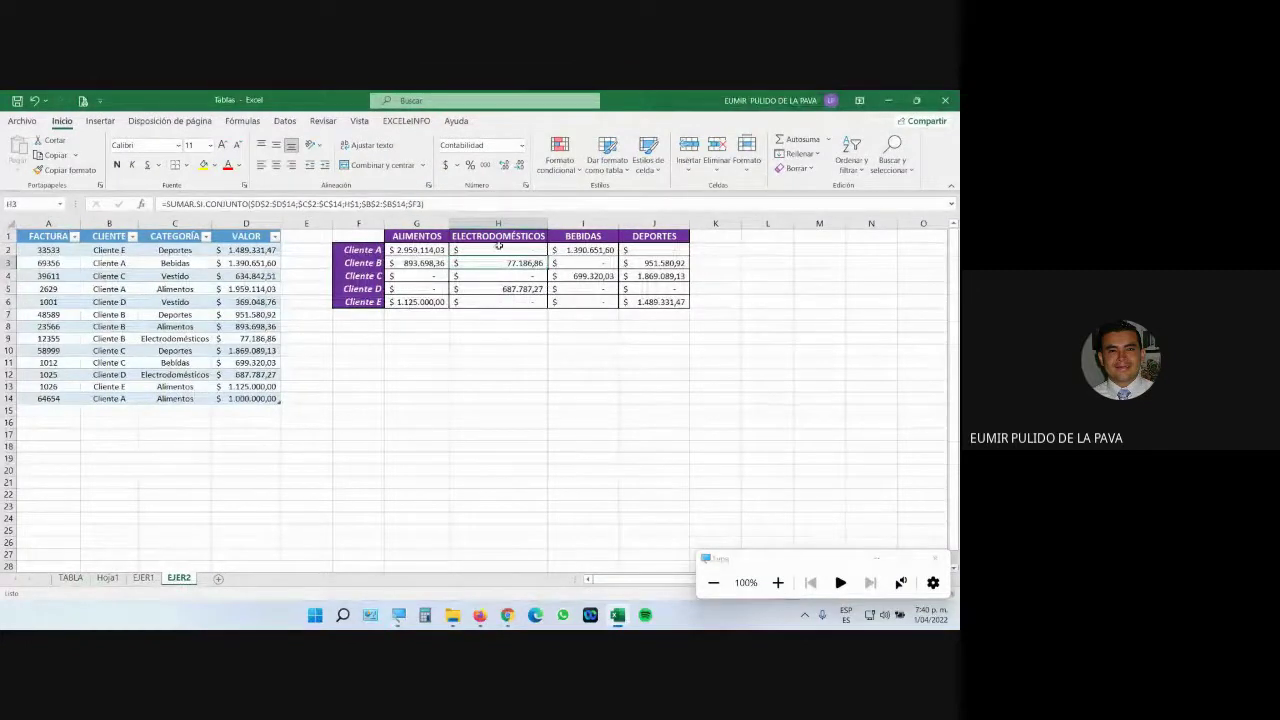
{"action": "left_click", "coordinate": [498, 245]}
{"action": "left_click", "coordinate": [512, 275]}
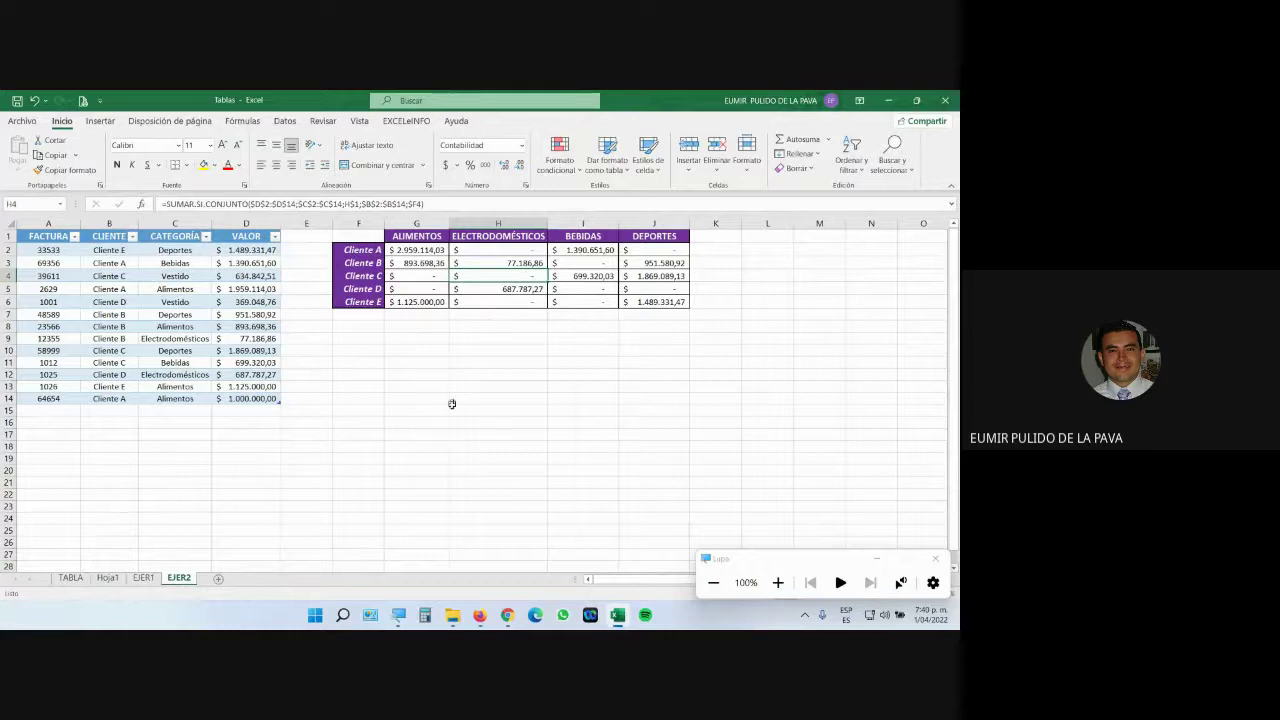
Add sale 56456 for Cliente C, Electrodomésticos, worth 2.500.000.
{"action": "left_click", "coordinate": [63, 411]}
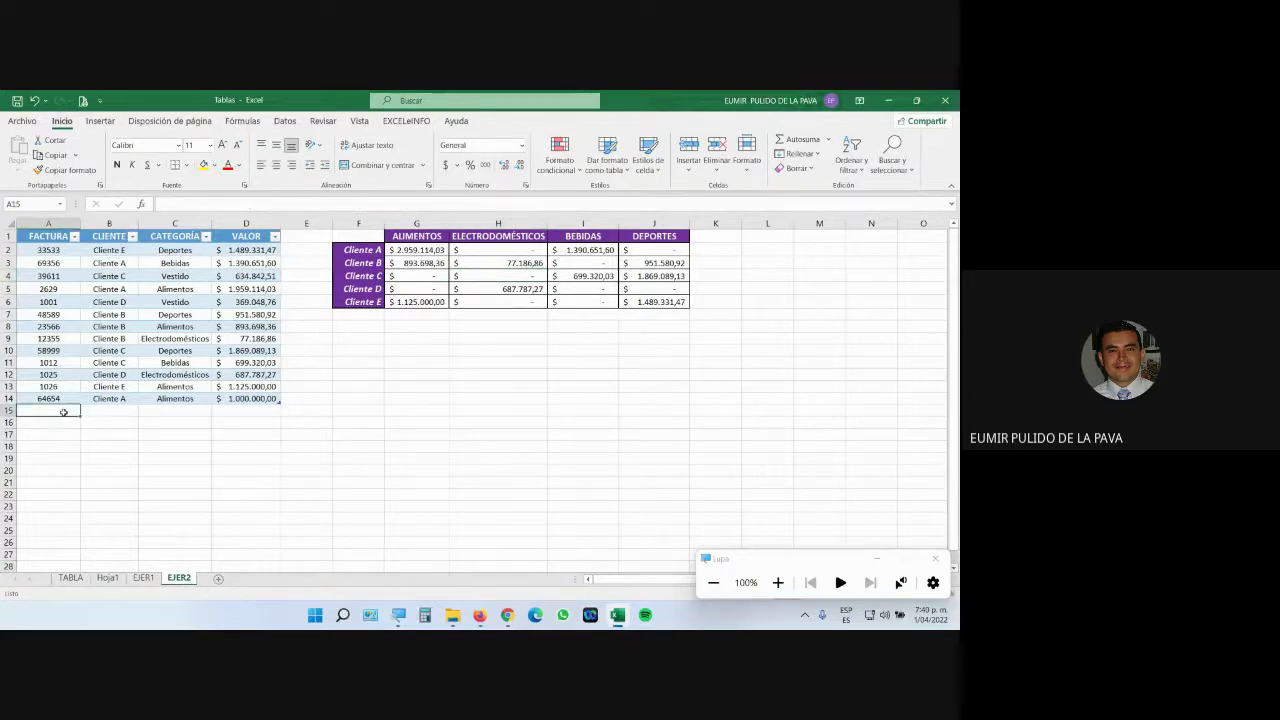
{"action": "type", "text": "56456"}
{"action": "key", "text": "Tab"}
{"action": "type", "text": "Cliente C"}
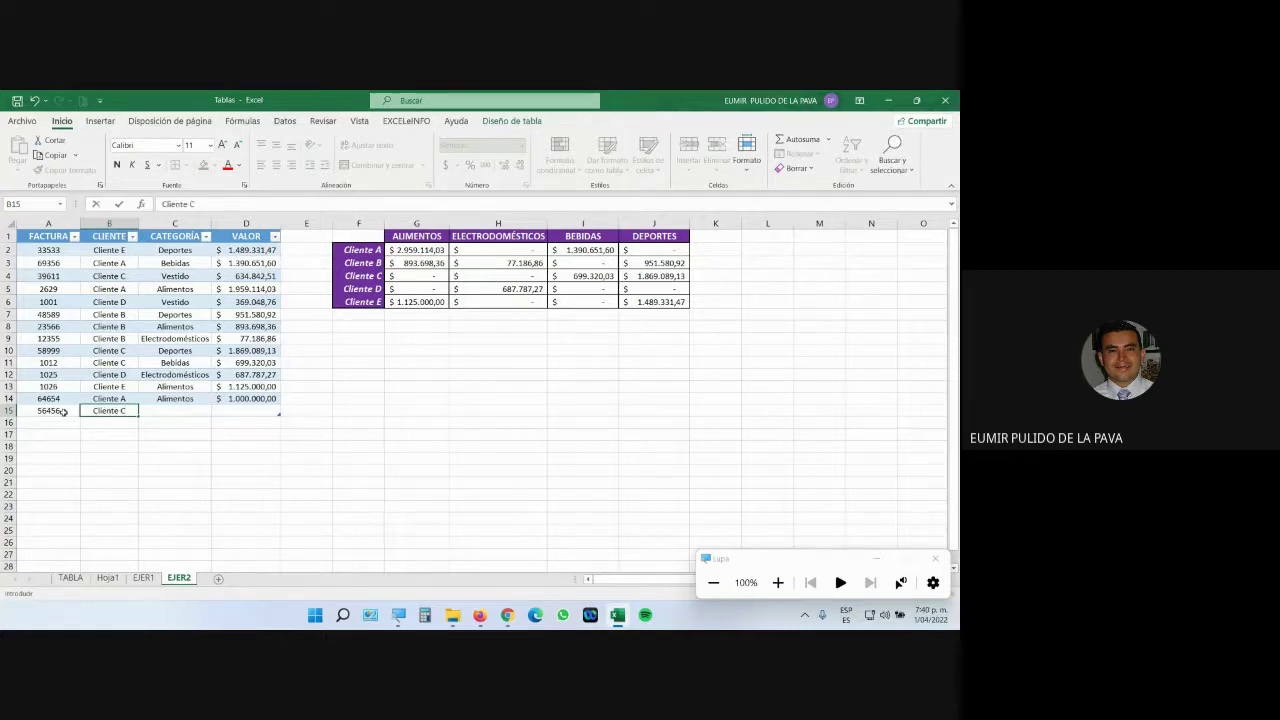
{"action": "key", "text": "Tab"}
{"action": "type", "text": "El"}
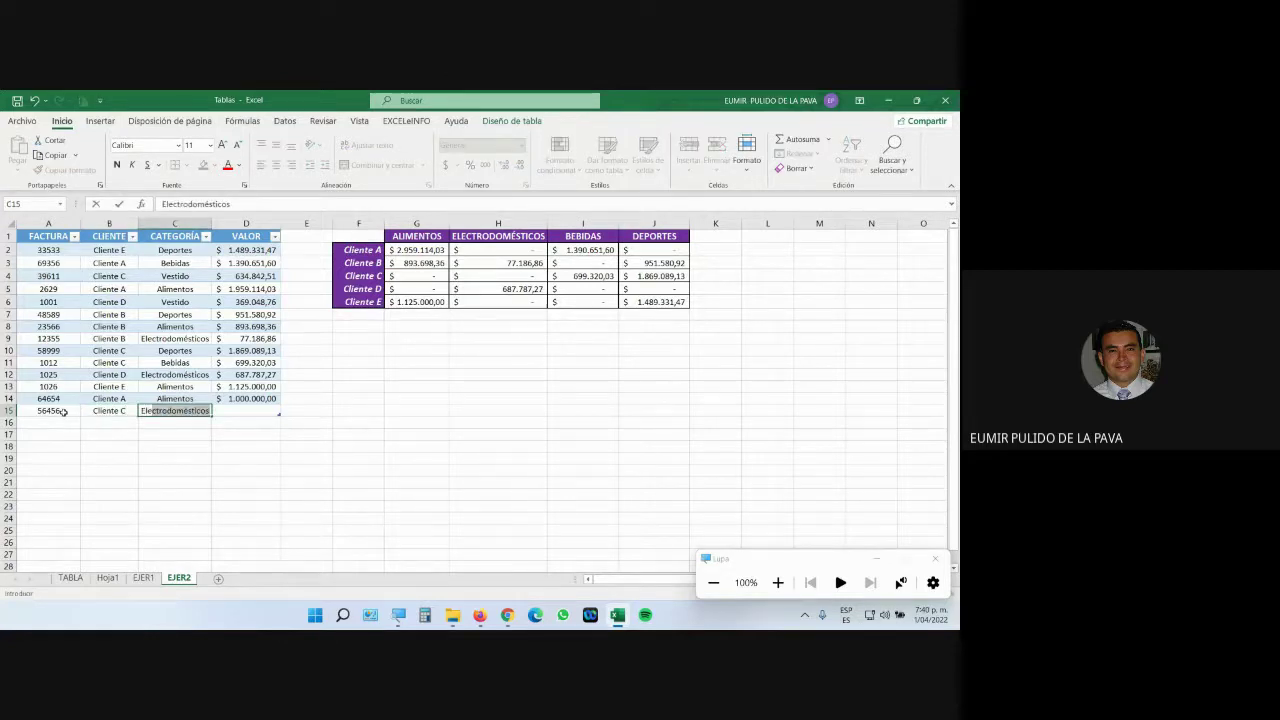
{"action": "key", "text": "Tab"}
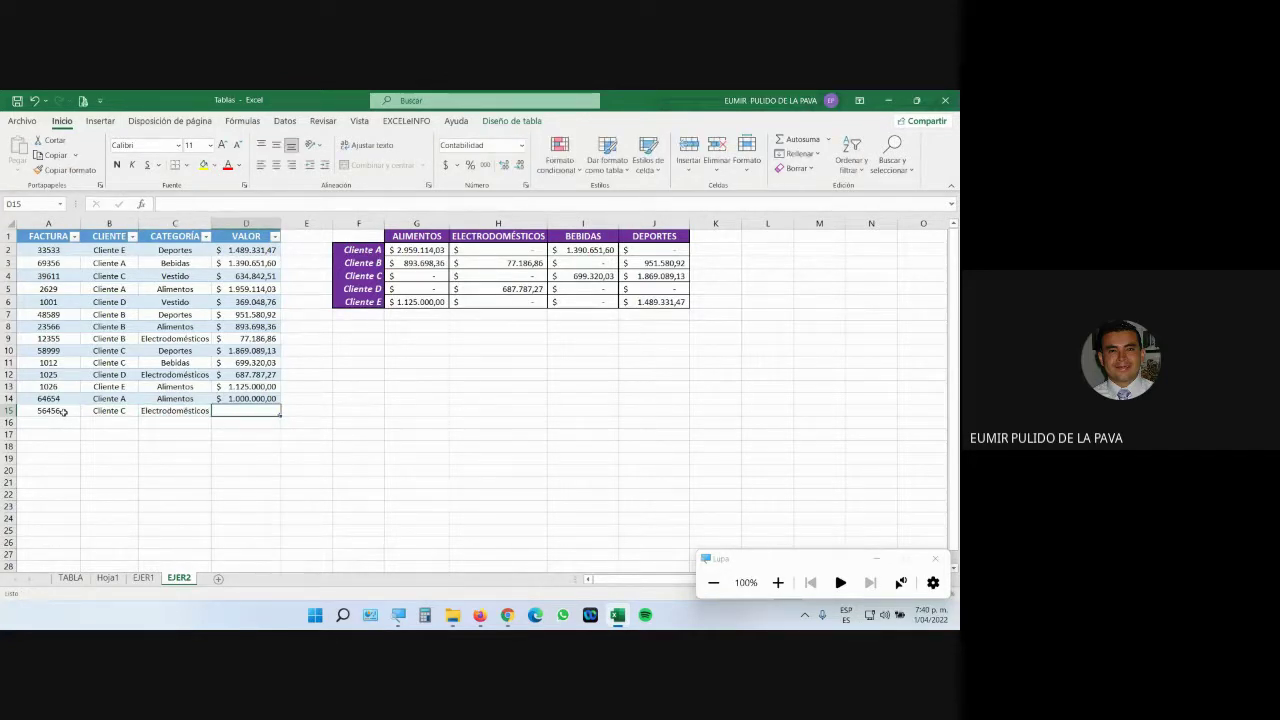
{"action": "type", "text": "2500000"}
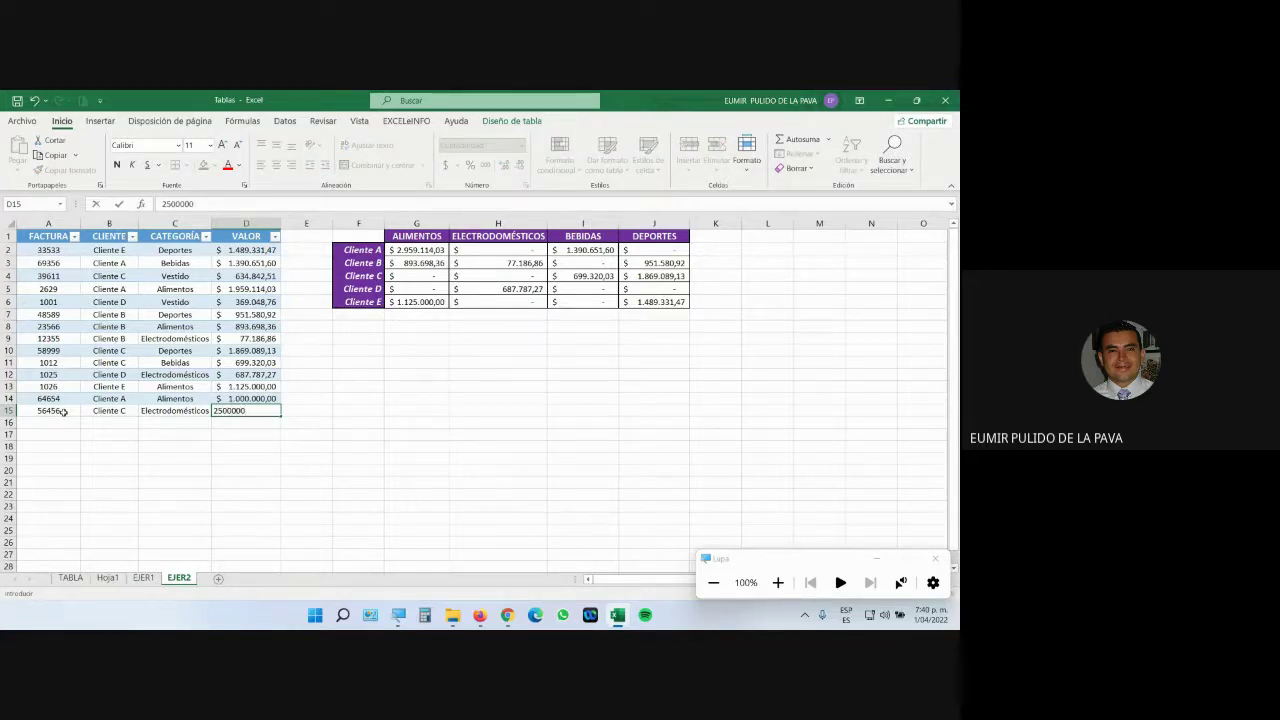
{"action": "key", "text": "Return"}
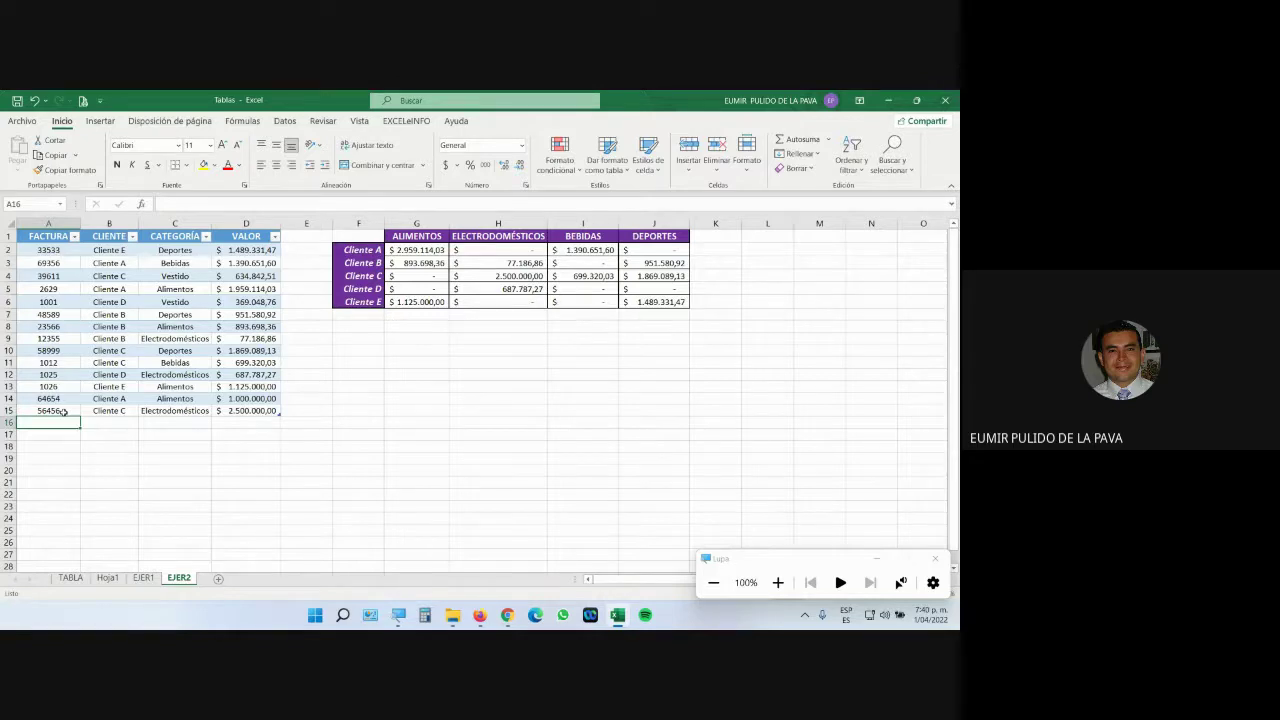
Add sale 65465 for Cliente A, Alimentos, worth 750.000.
{"action": "type", "text": "65465"}
{"action": "key", "text": "Tab"}
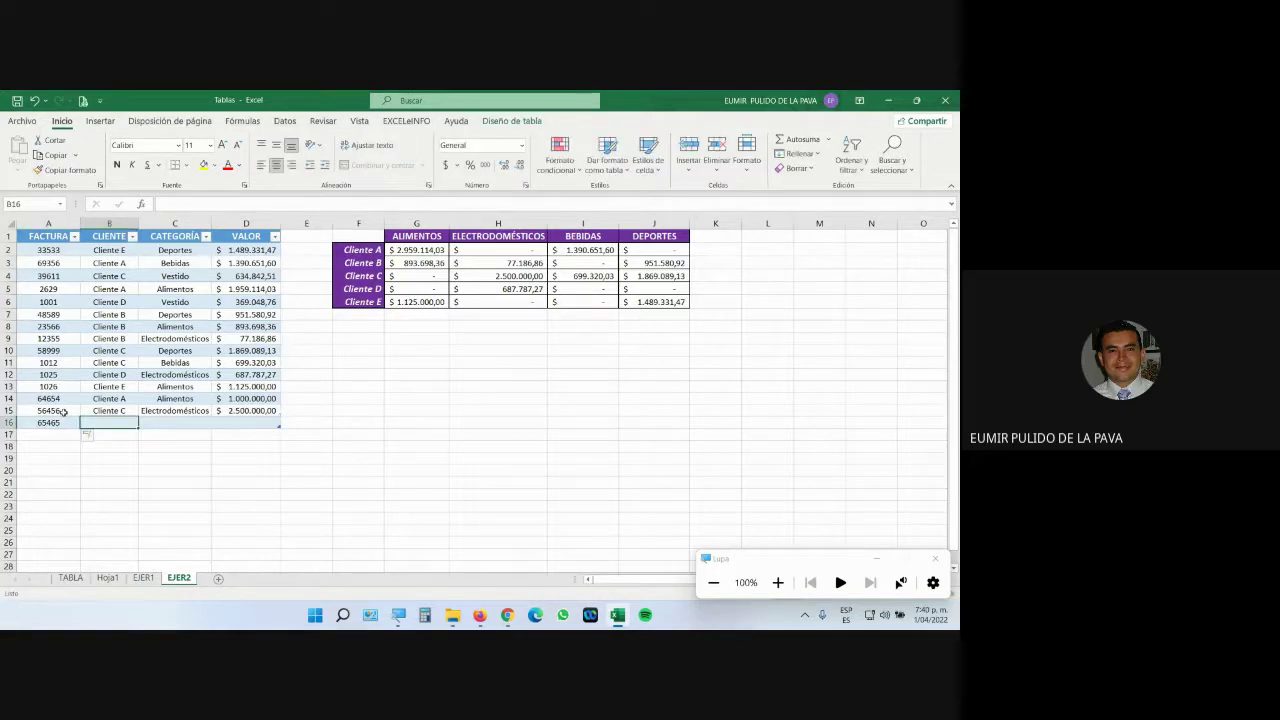
{"action": "type", "text": "Cliente A"}
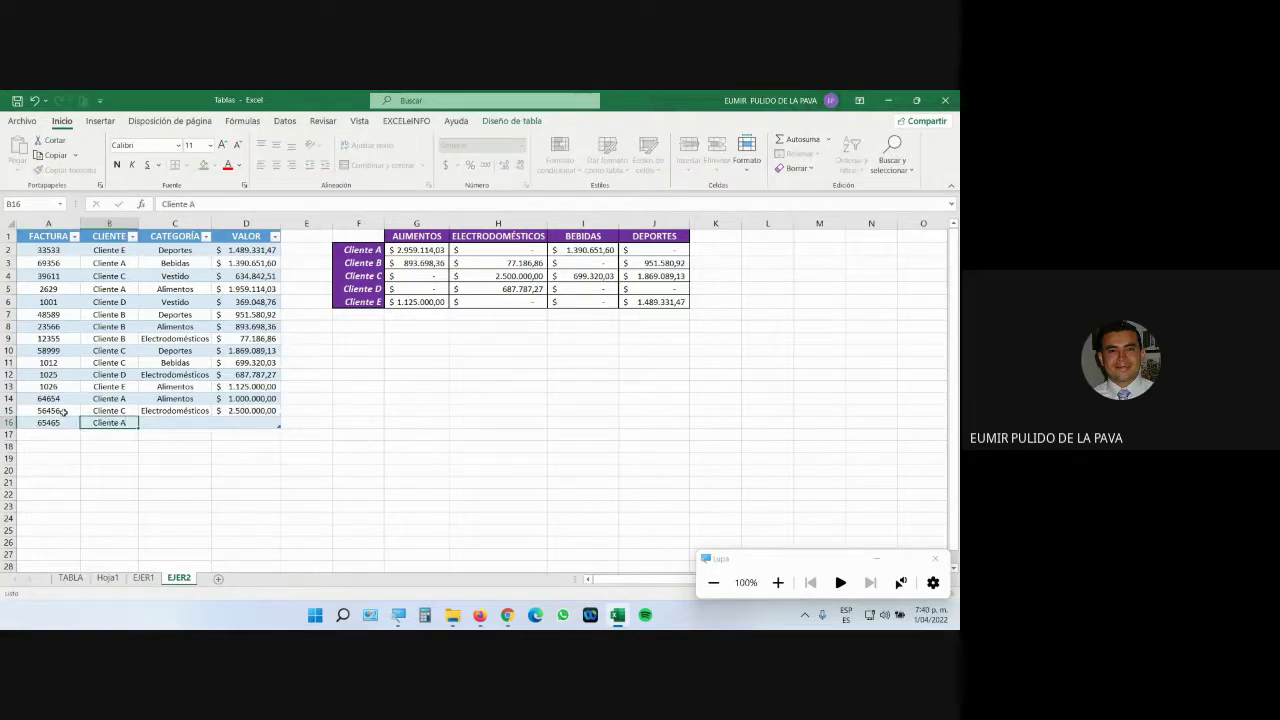
{"action": "key", "text": "Tab"}
{"action": "type", "text": "A"}
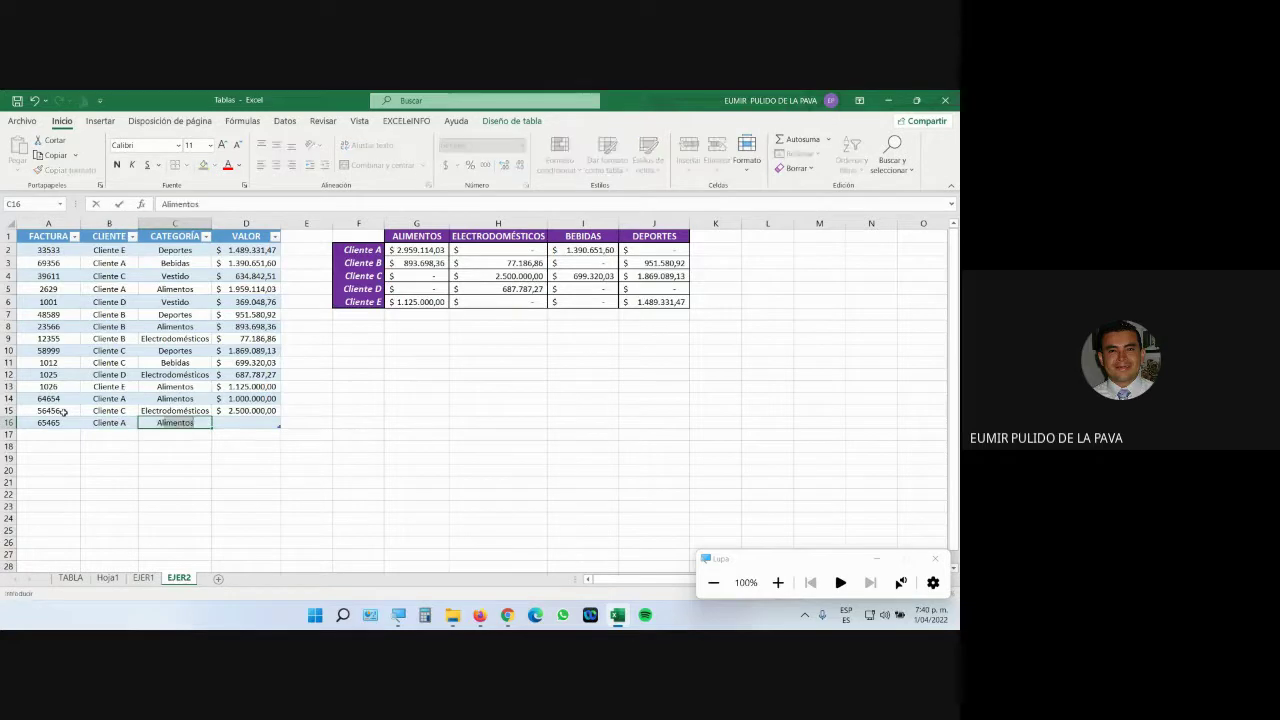
{"action": "key", "text": "Tab"}
{"action": "type", "text": "75"}
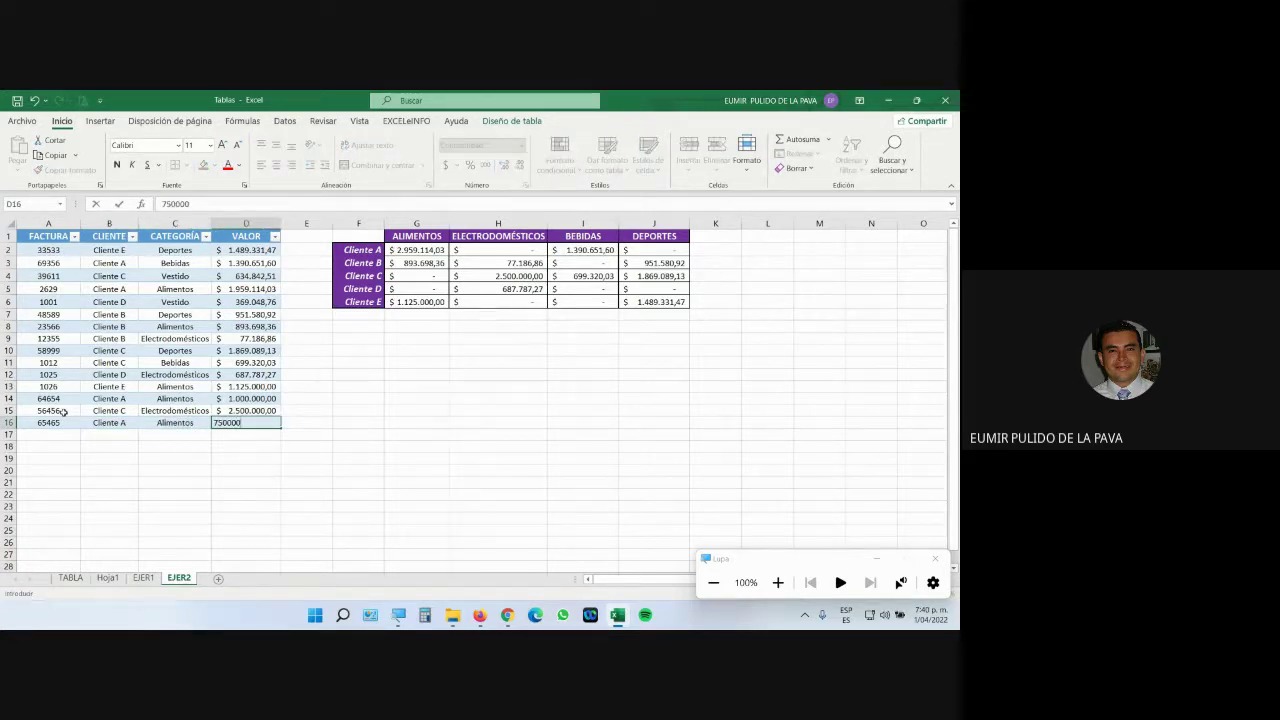
{"action": "type", "text": "0.000"}
{"action": "key", "text": "Return"}
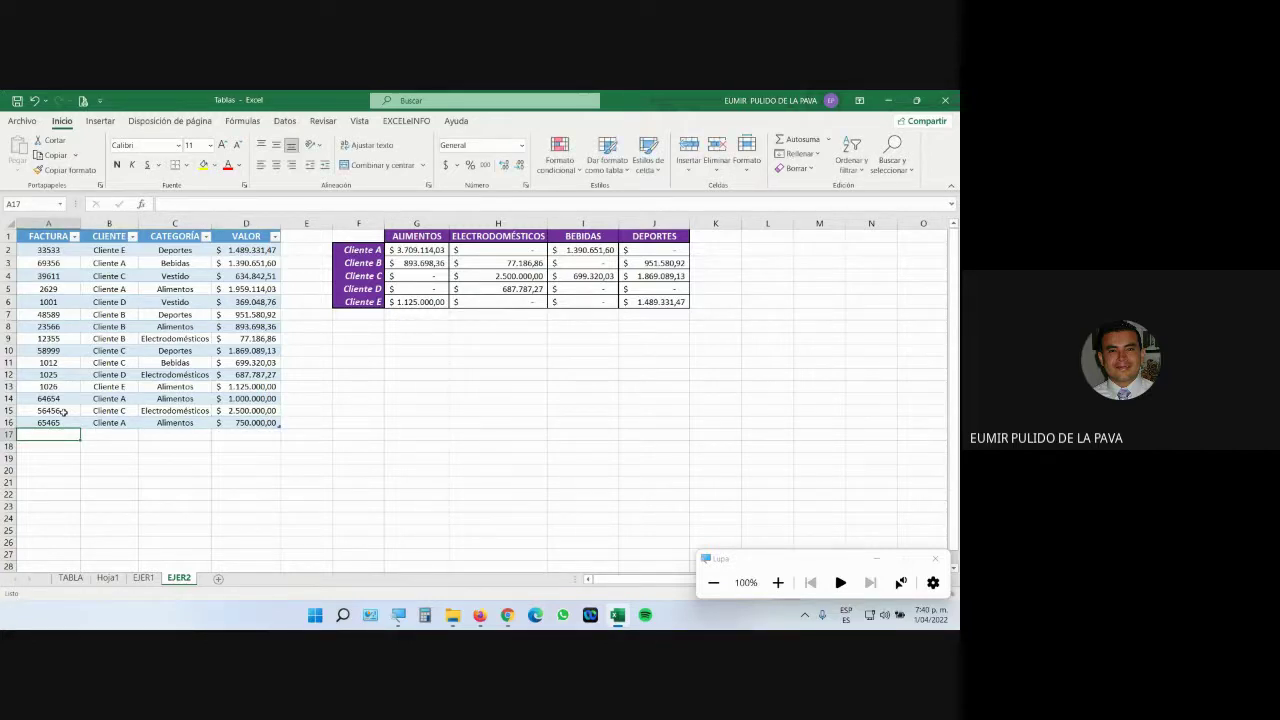
Add invoice 98798 for Cliente E, Bebidas, worth 150.000.
{"action": "type", "text": "98798"}
{"action": "key", "text": "Tab"}
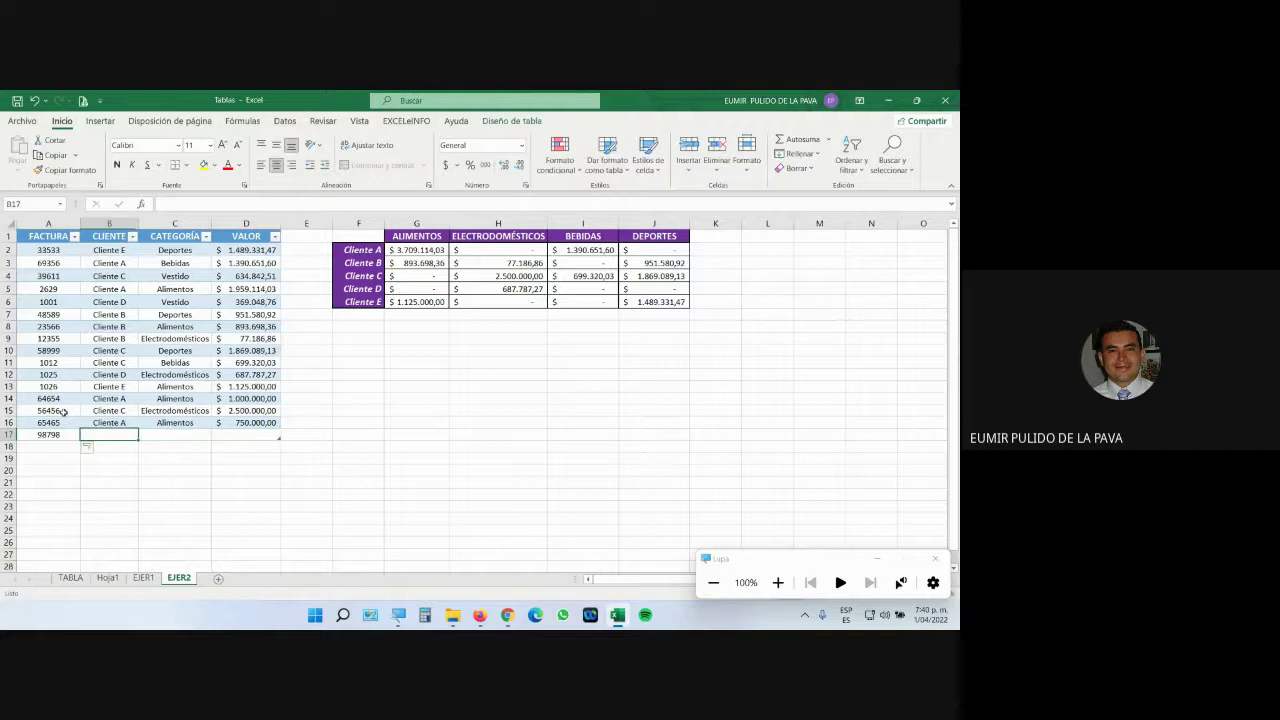
{"action": "type", "text": "Cliente E"}
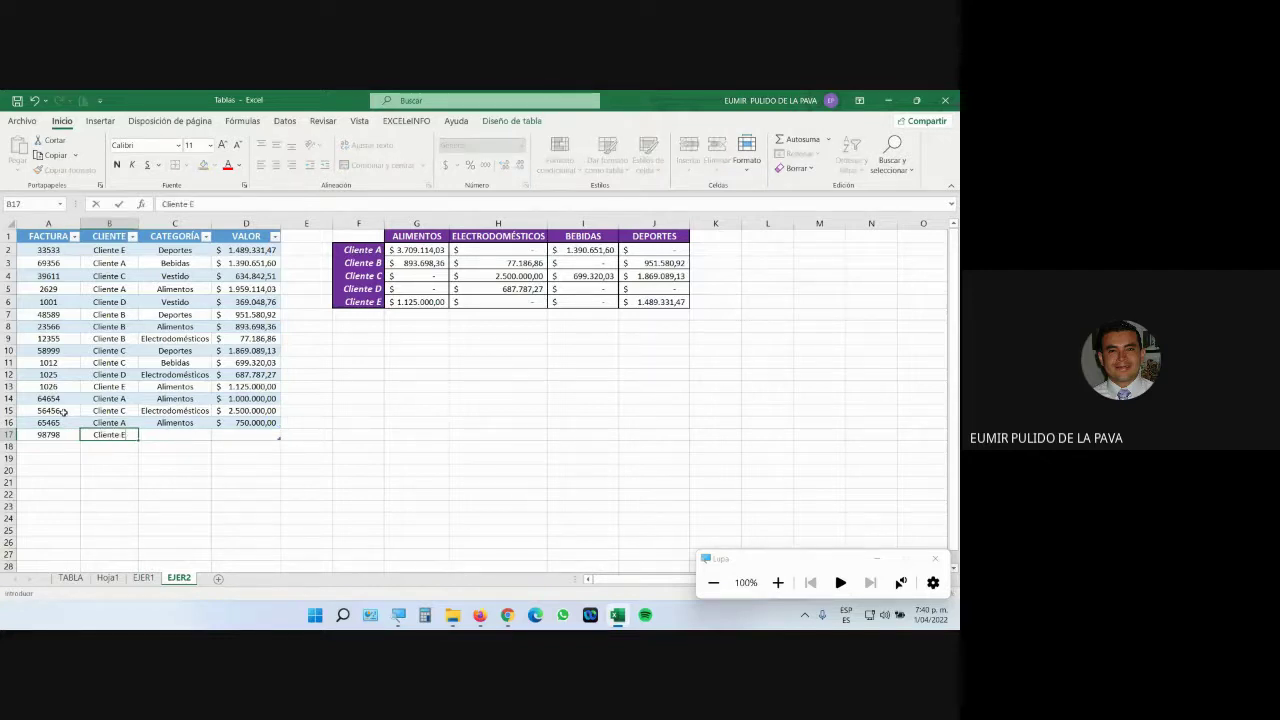
{"action": "key", "text": "Tab"}
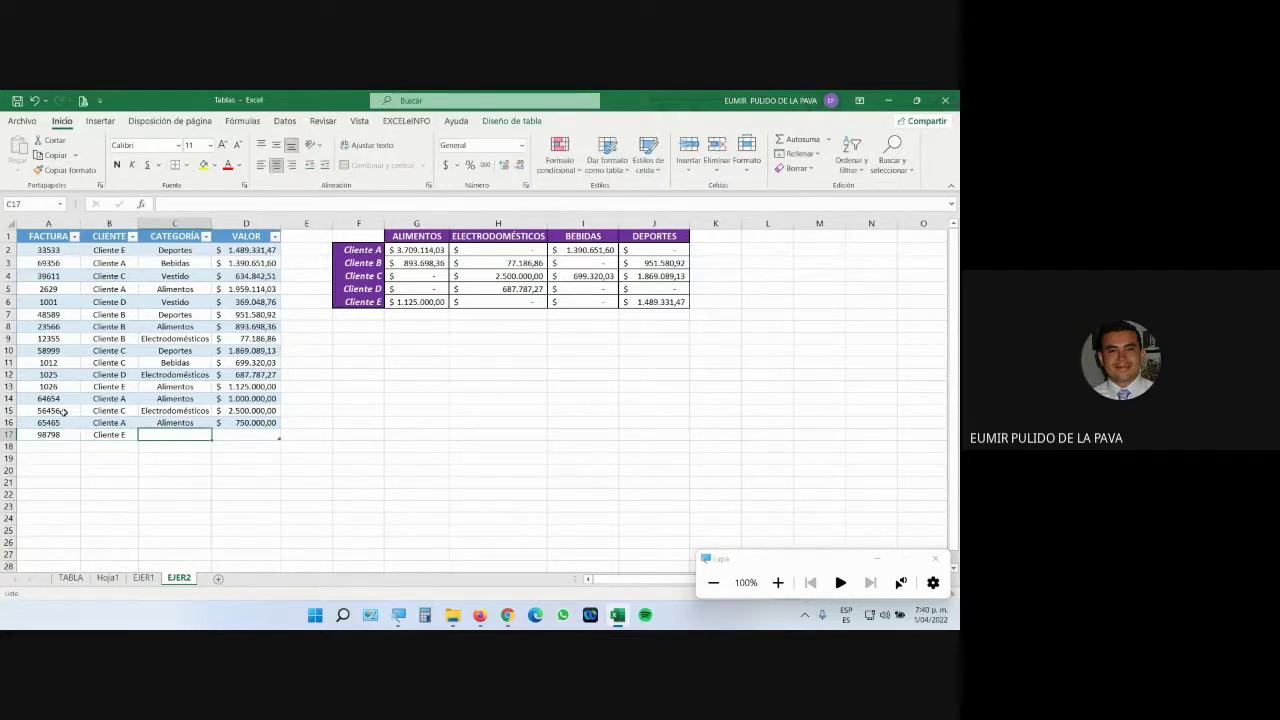
{"action": "type", "text": "Bebidas"}
{"action": "key", "text": "Tab"}
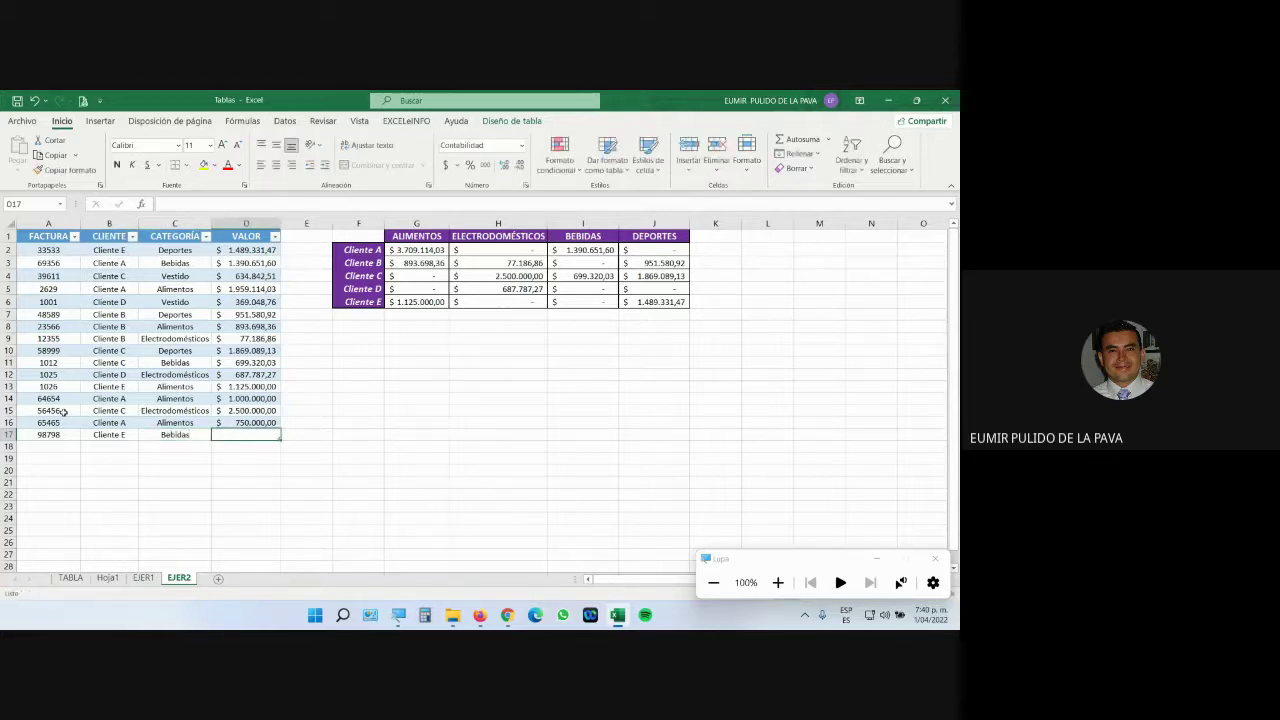
{"action": "type", "text": "150.00"}
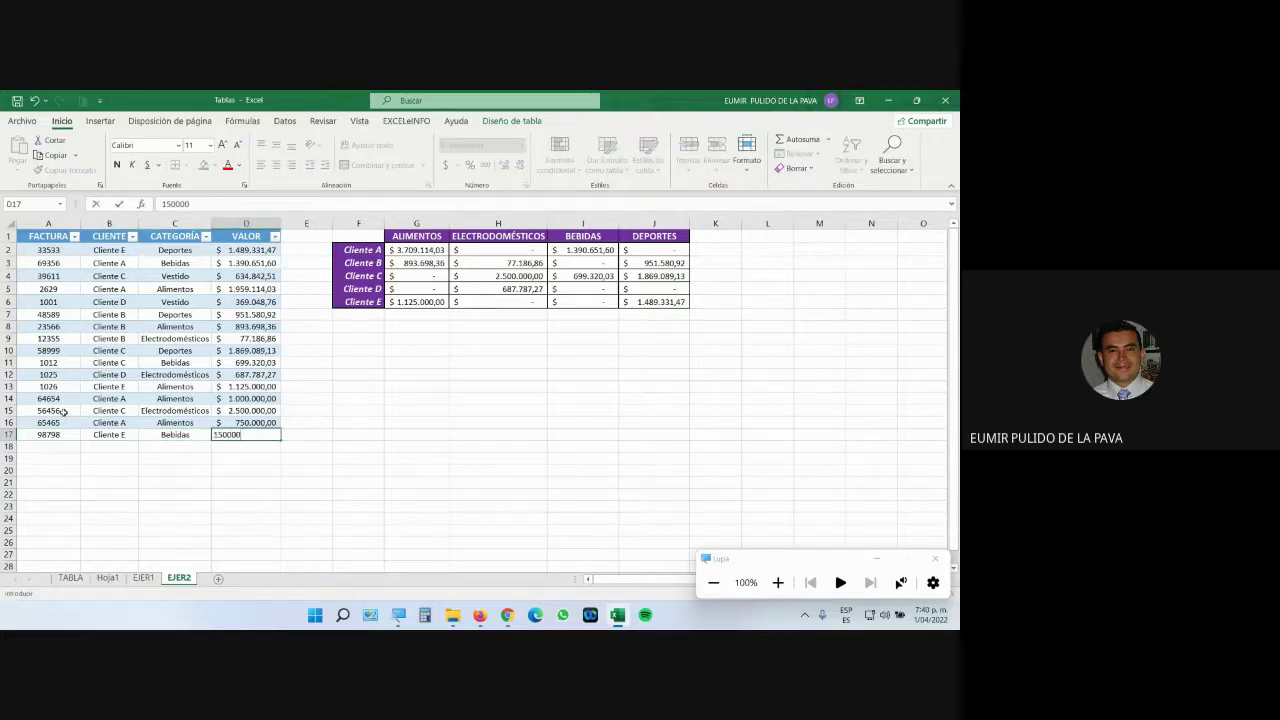
{"action": "type", "text": "0"}
{"action": "key", "text": "Return"}
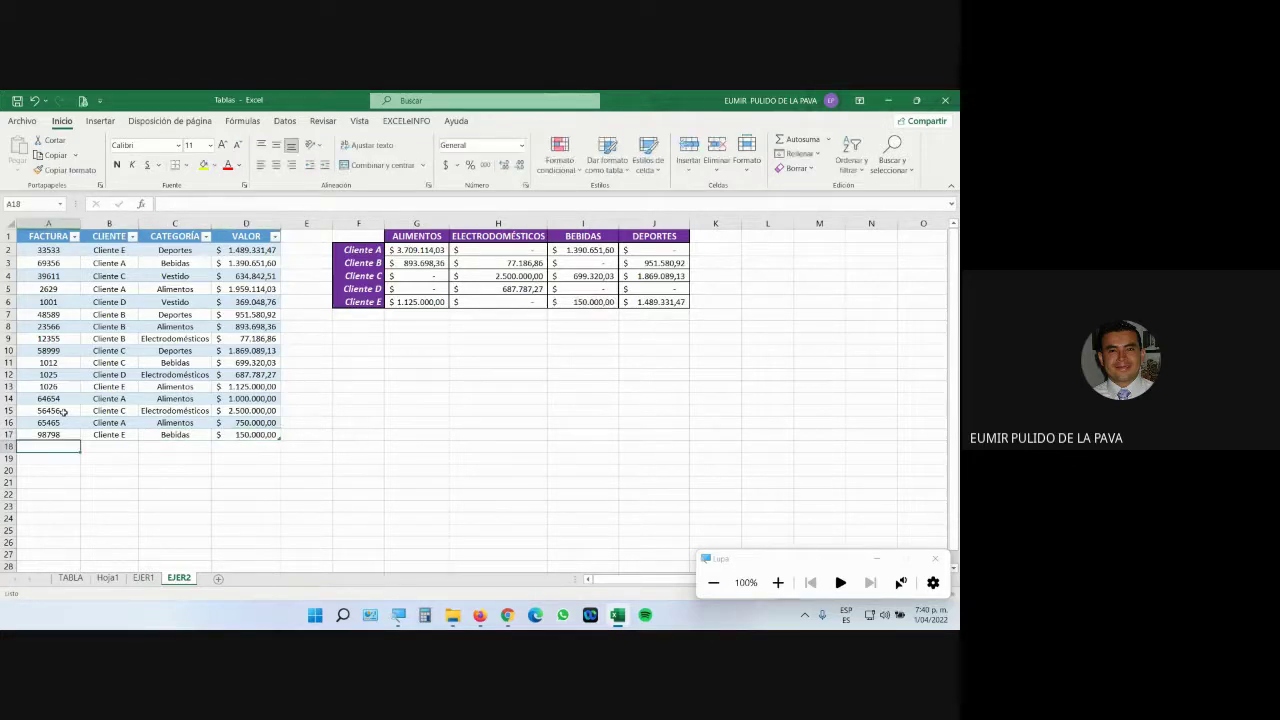
Add invoice 654654 for Cliente F, Aseo, worth 1.500.000.
{"action": "type", "text": "654654"}
{"action": "key", "text": "Tab"}
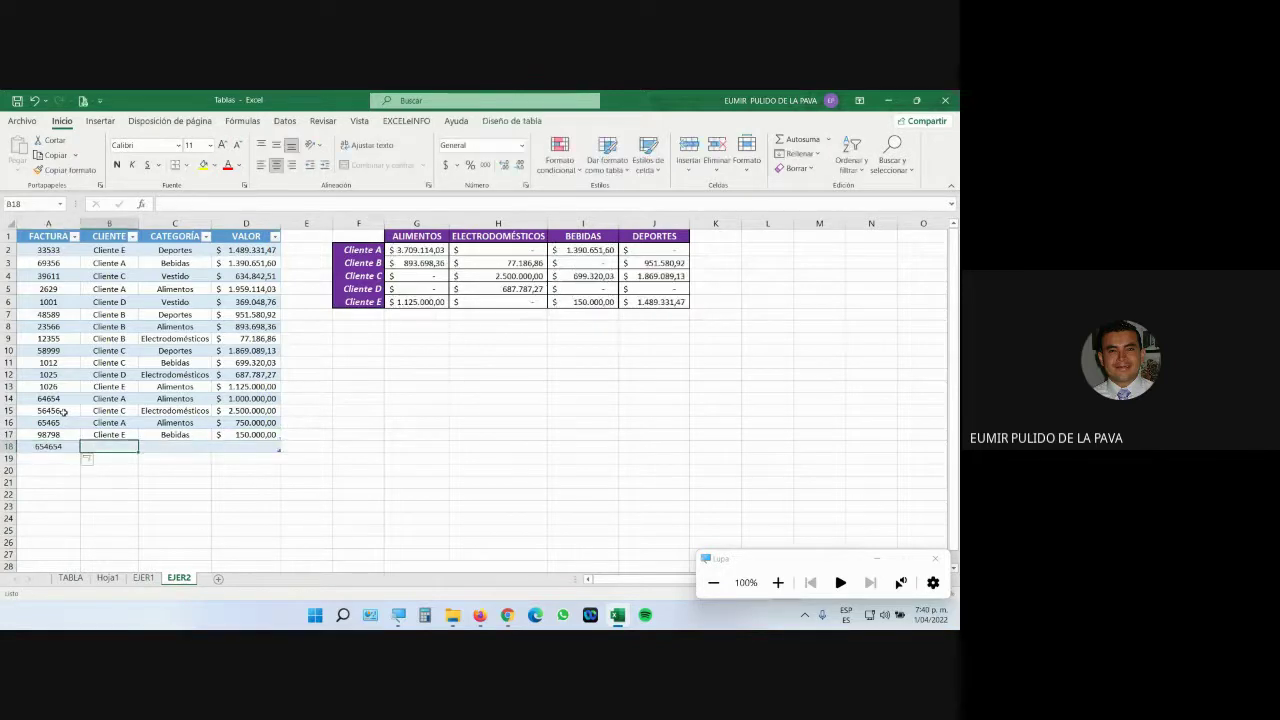
{"action": "type", "text": "Cliente"}
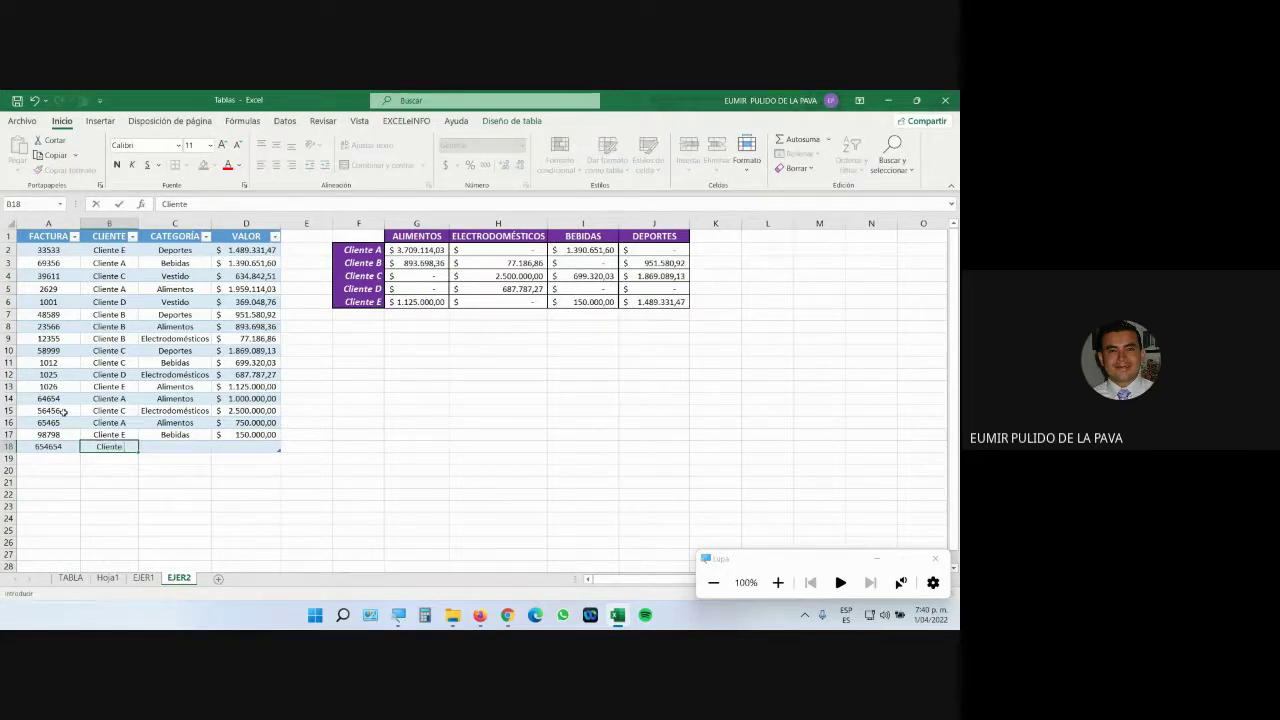
{"action": "type", "text": " F"}
{"action": "key", "text": "Tab"}
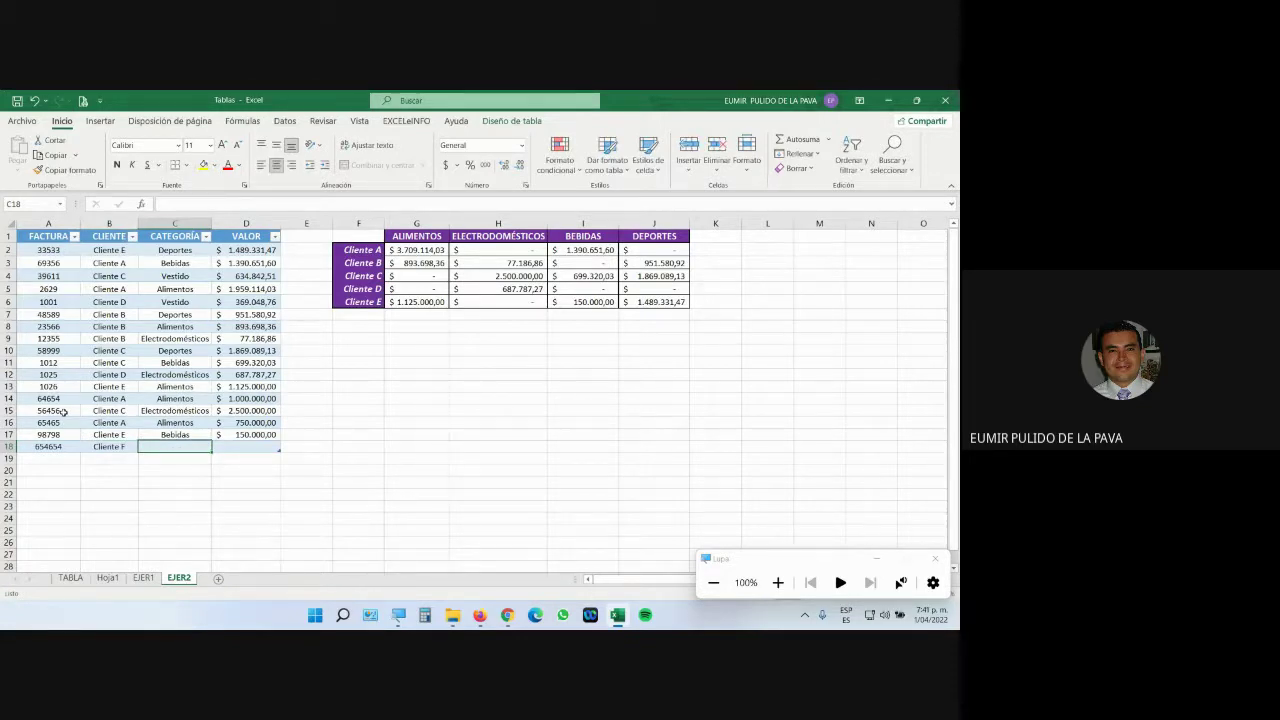
{"action": "type", "text": "AS"}
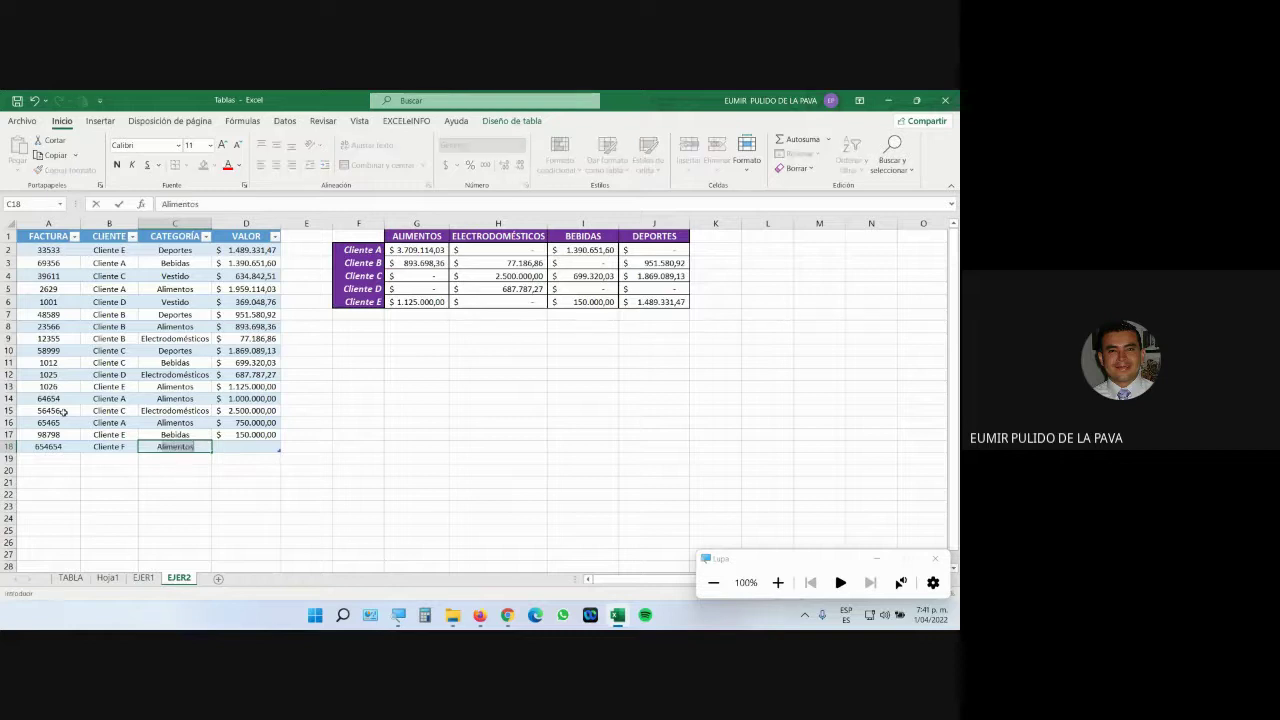
{"action": "type", "text": "E"}
{"action": "key", "text": "BackSpace"}
{"action": "key", "text": "BackSpace"}
{"action": "type", "text": "seo"}
{"action": "key", "text": "Tab"}
{"action": "type", "text": "1.500.0"}
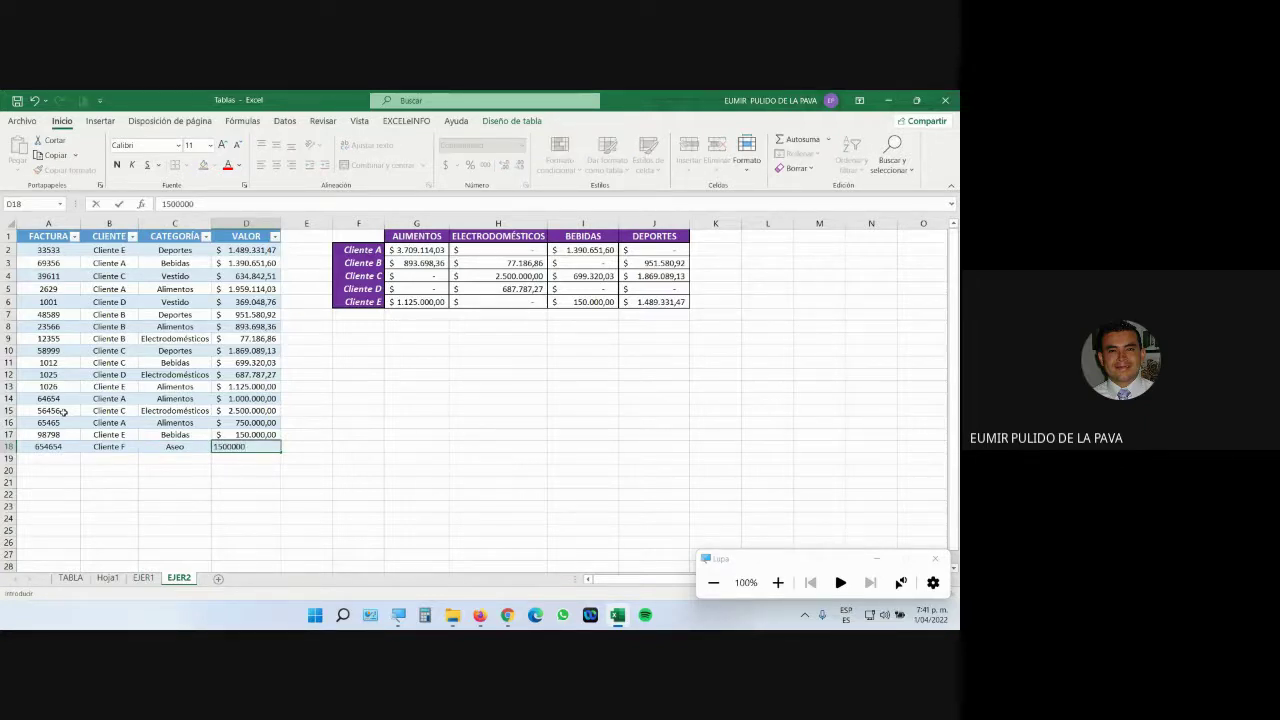
{"action": "type", "text": "00"}
{"action": "key", "text": "Return"}
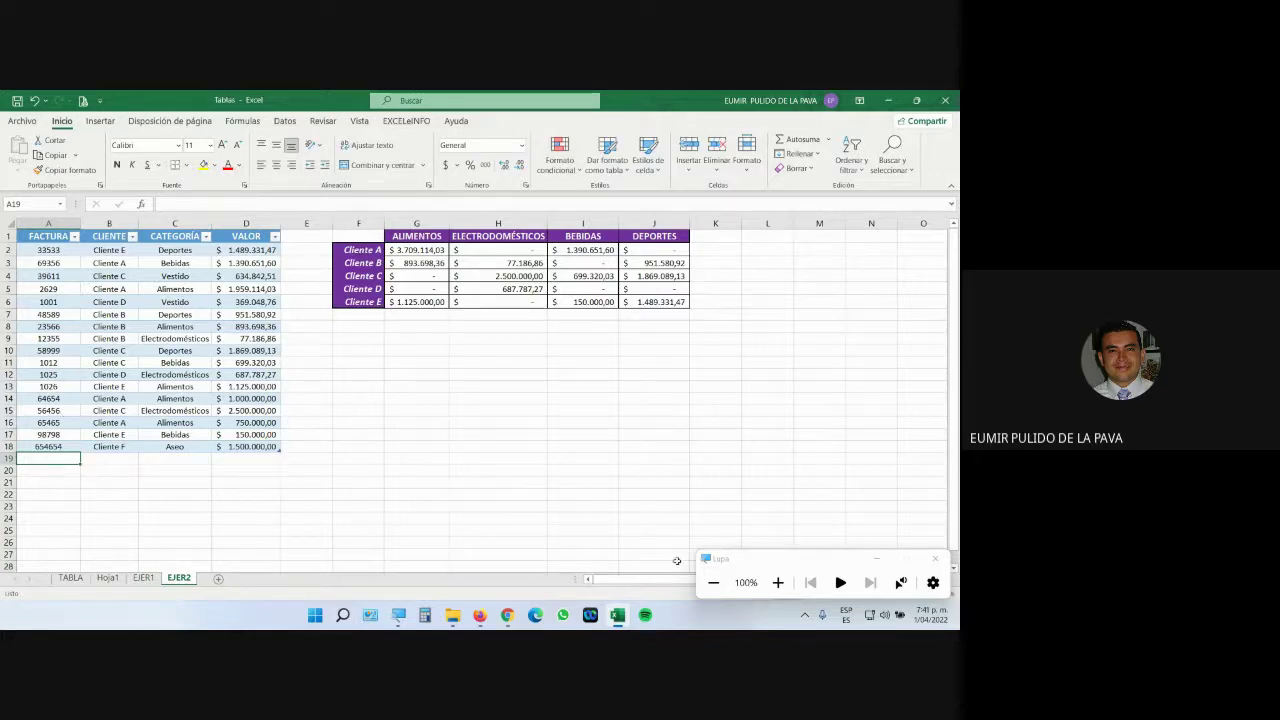
Magnify the screen and add a Cliente F row label below Cliente E.
{"action": "left_click", "coordinate": [778, 582]}
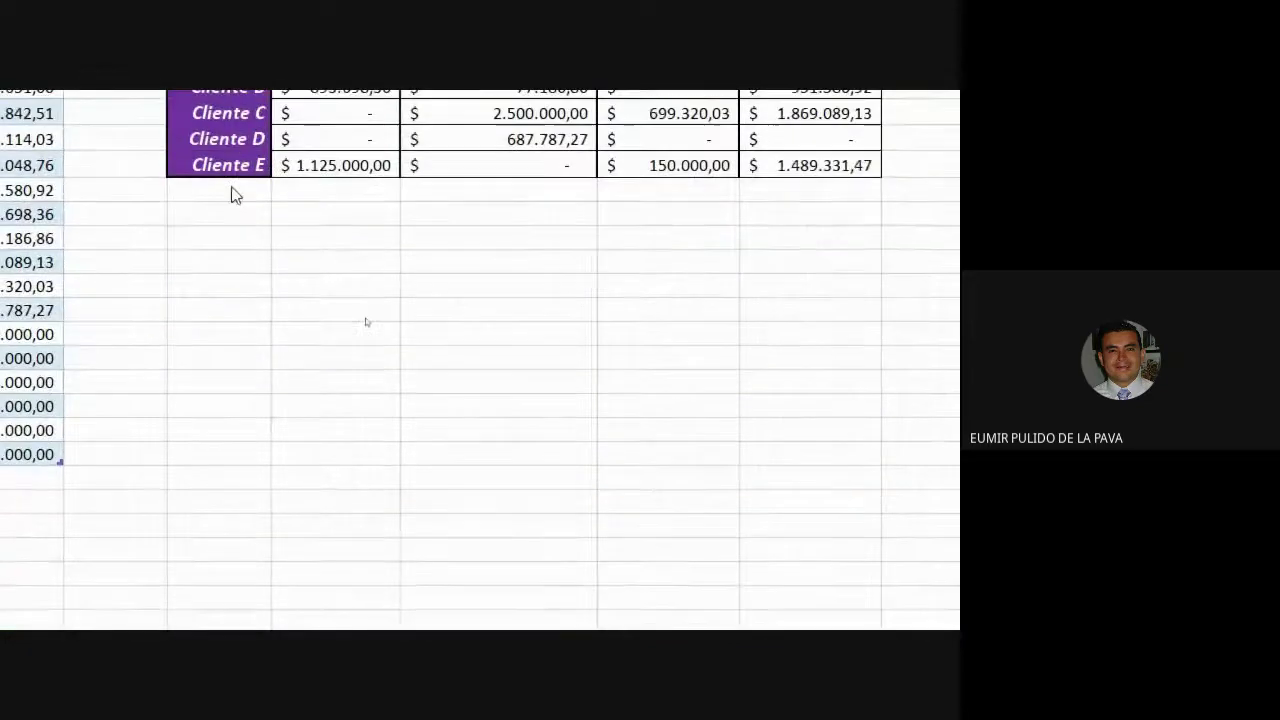
{"action": "left_click", "coordinate": [248, 194]}
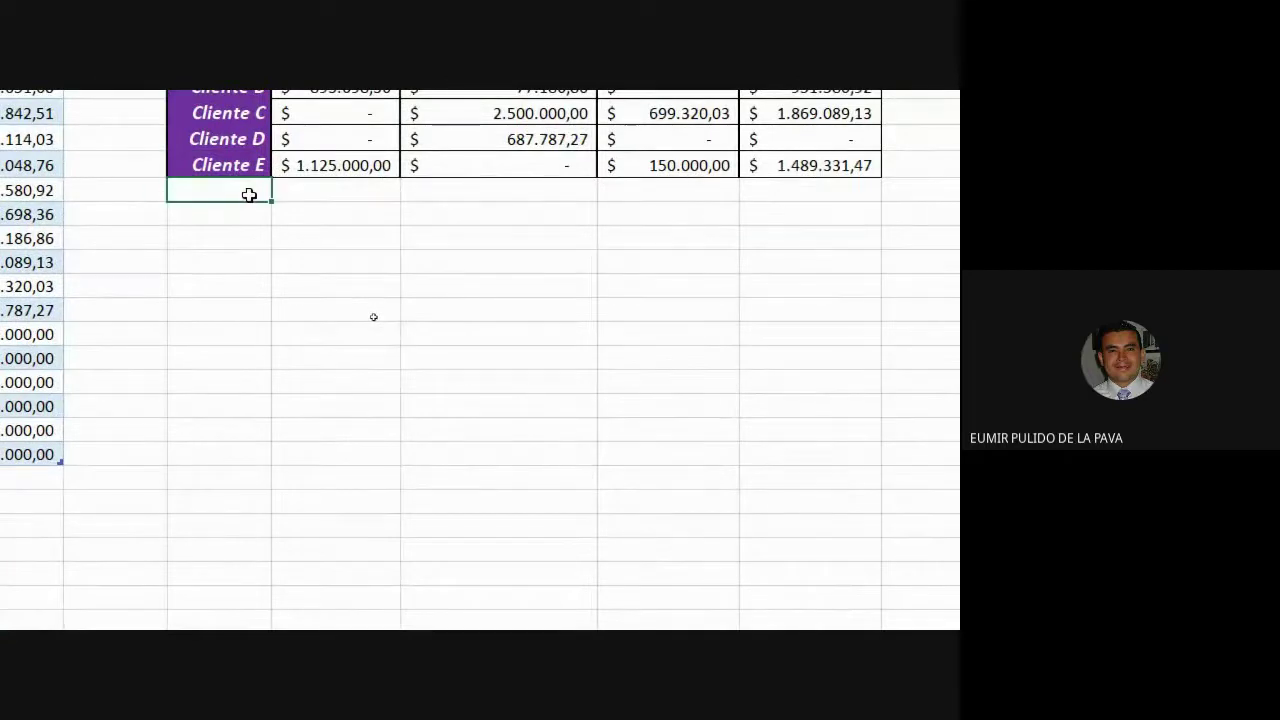
{"action": "type", "text": ">Client"}
{"action": "key", "text": "BackSpace"}
{"action": "key", "text": "BackSpace"}
{"action": "key", "text": "BackSpace"}
{"action": "key", "text": "BackSpace"}
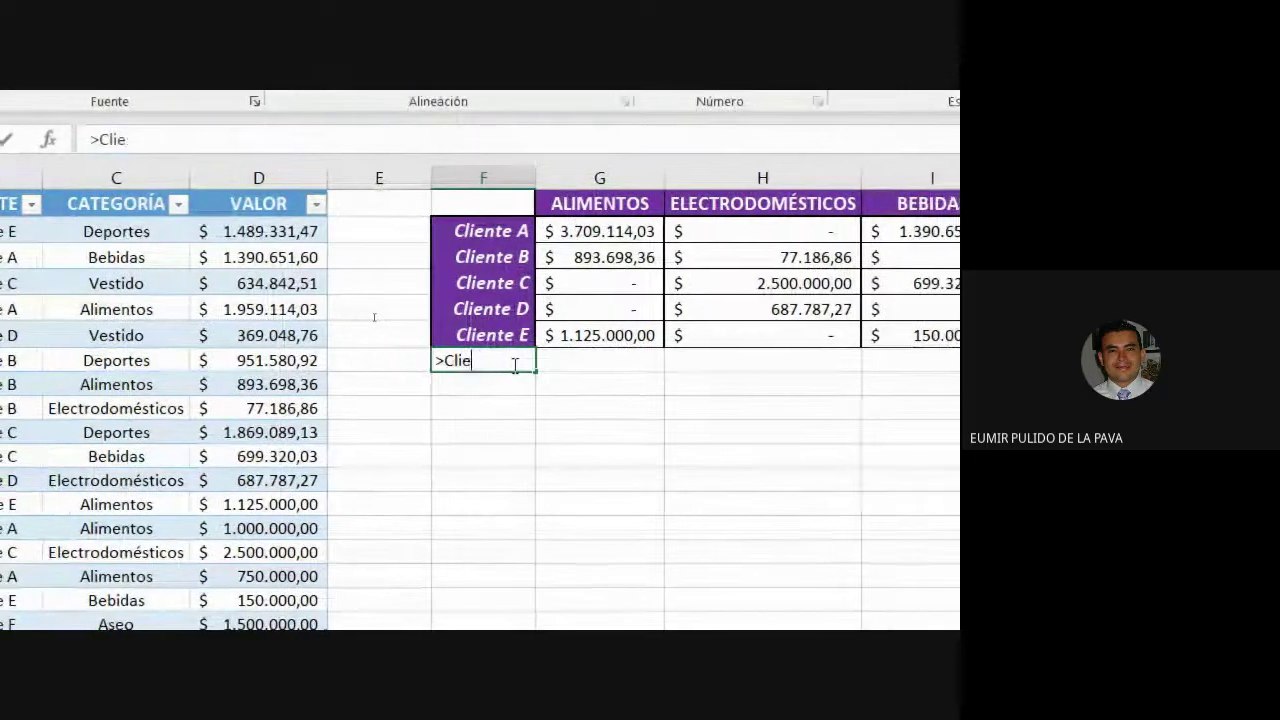
{"action": "key", "text": "BackSpace"}
{"action": "key", "text": "BackSpace"}
{"action": "key", "text": "BackSpace"}
{"action": "type", "text": "Clien"}
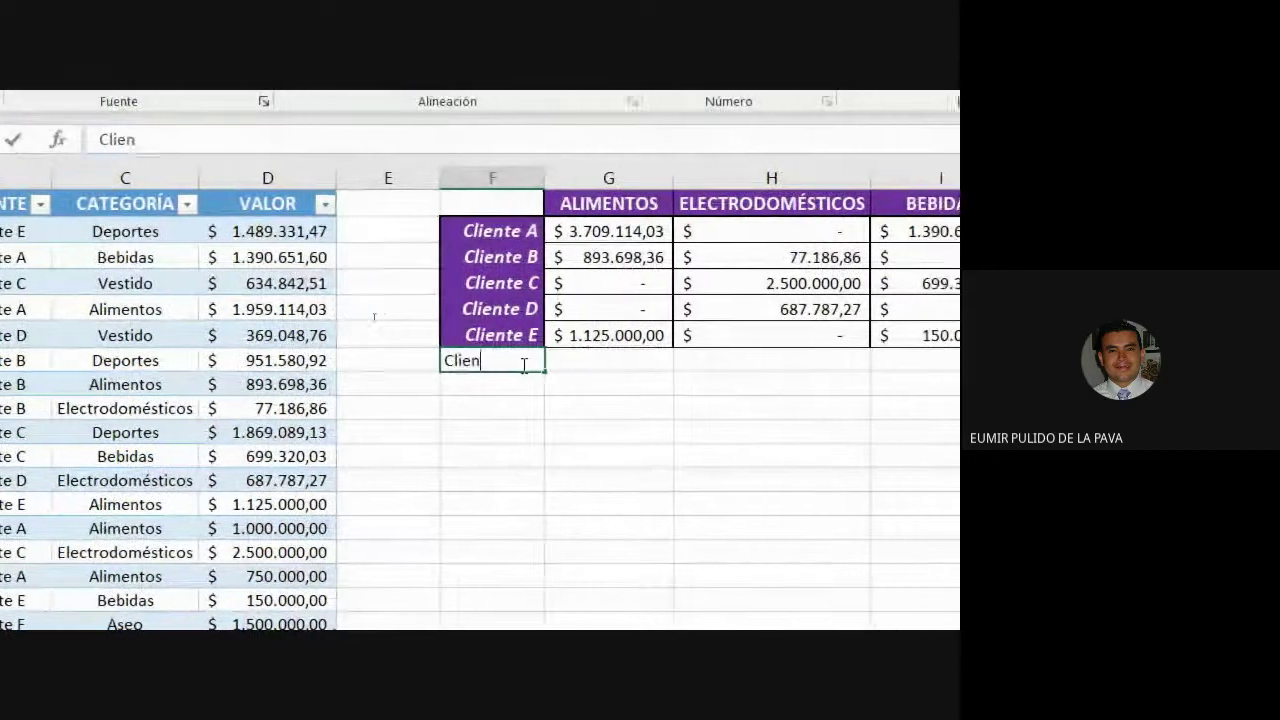
{"action": "type", "text": "te F"}
{"action": "key", "text": "Tab"}
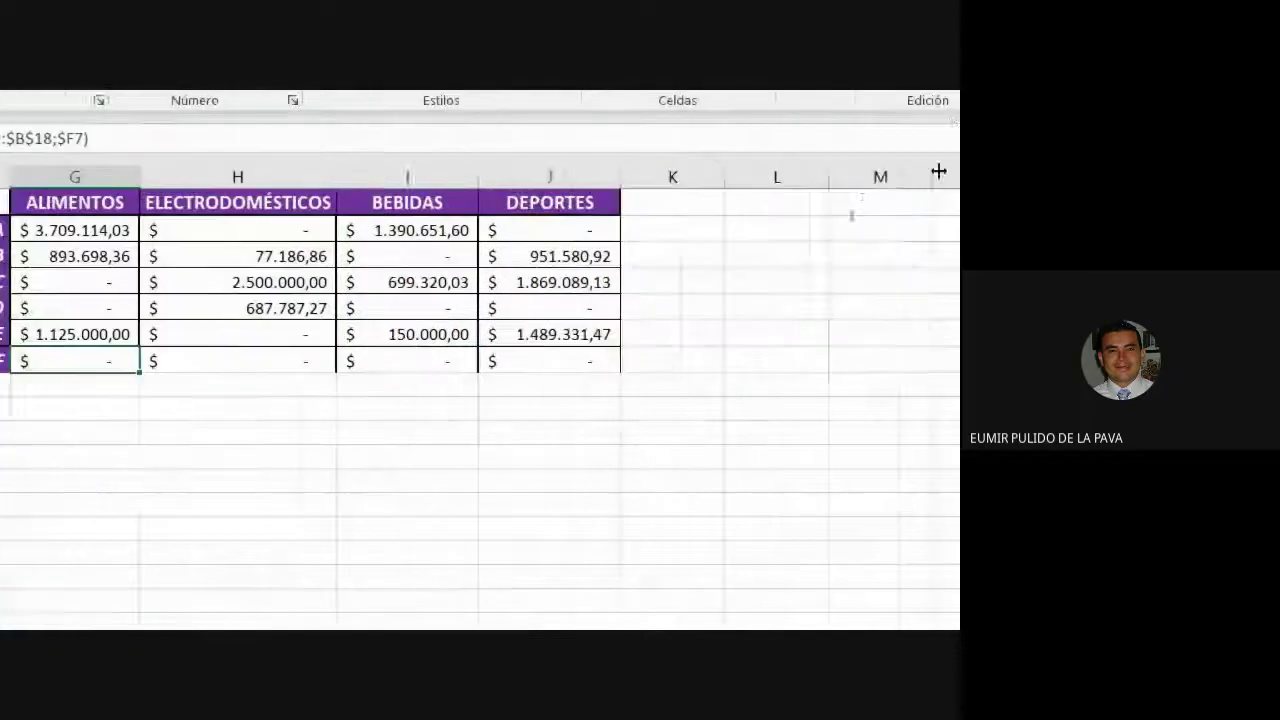
Add an aseo header in column K and fill the totals formulas down to Cliente F.
{"action": "left_click", "coordinate": [651, 200]}
{"action": "type", "text": "asec"}
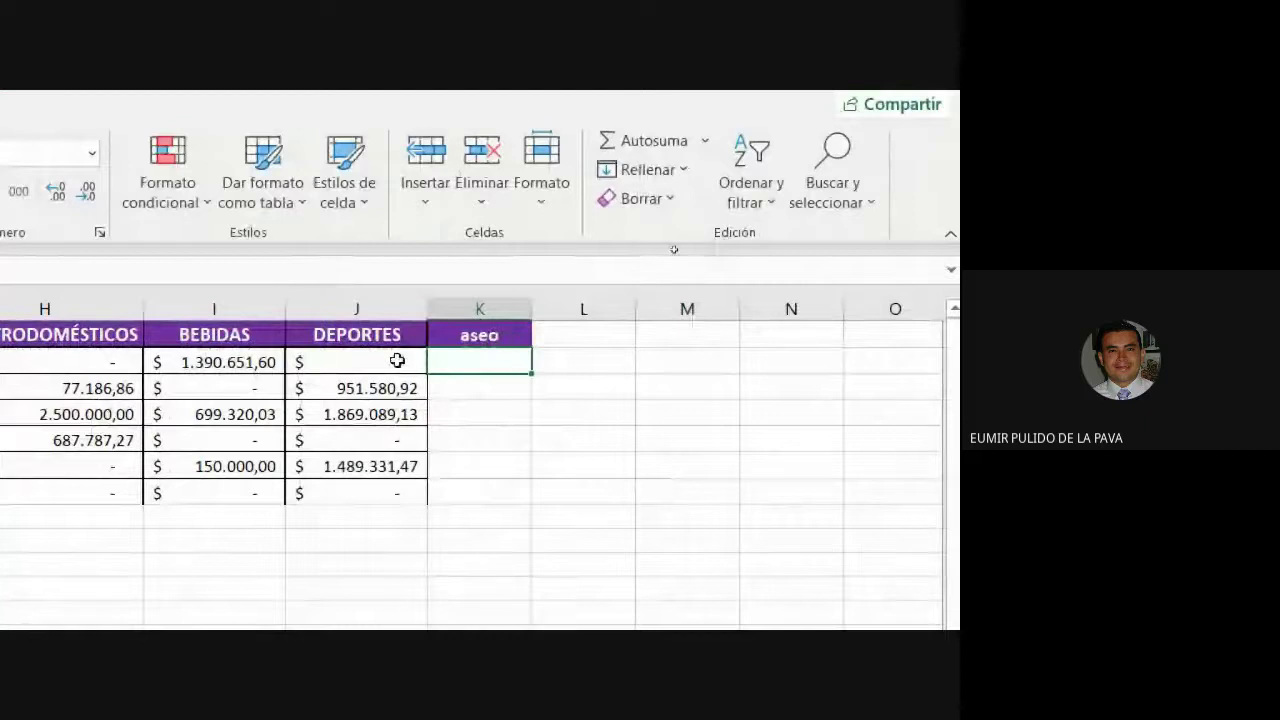
{"action": "left_click", "coordinate": [426, 368]}
{"action": "left_click_drag", "start_coordinate": [430, 372], "coordinate": [528, 366]}
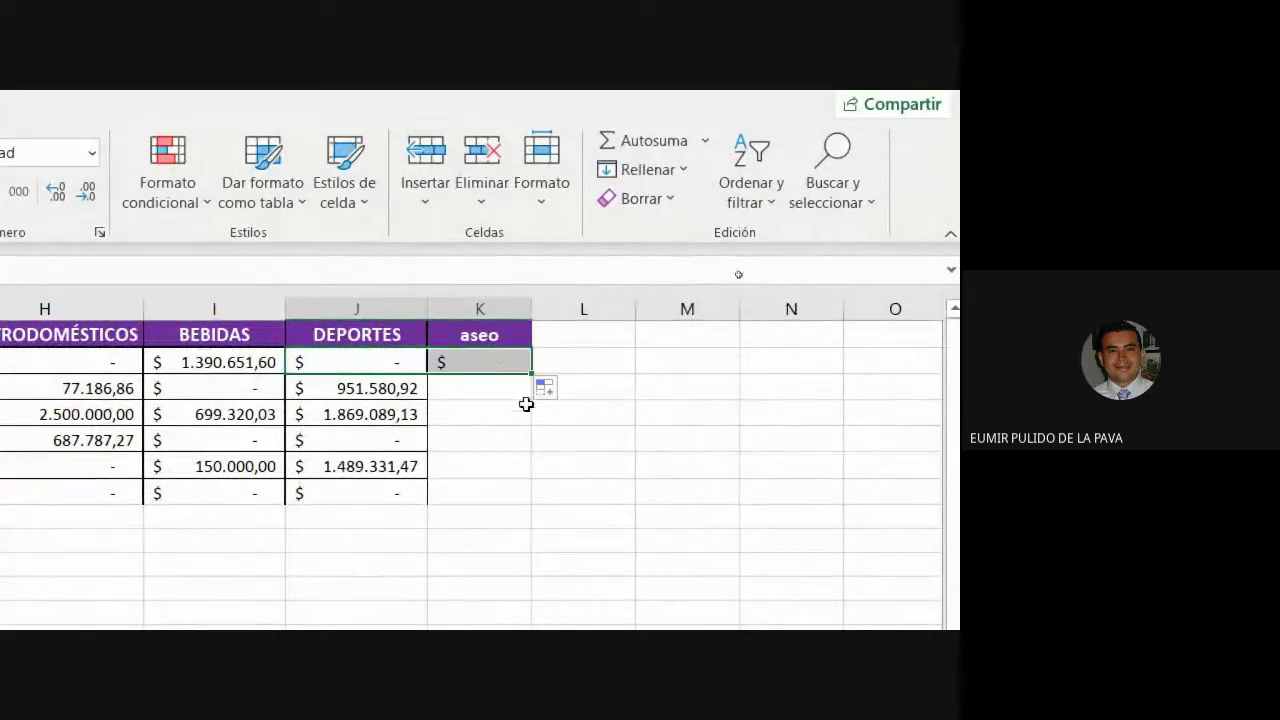
{"action": "left_click_drag", "start_coordinate": [229, 363], "coordinate": [783, 354]}
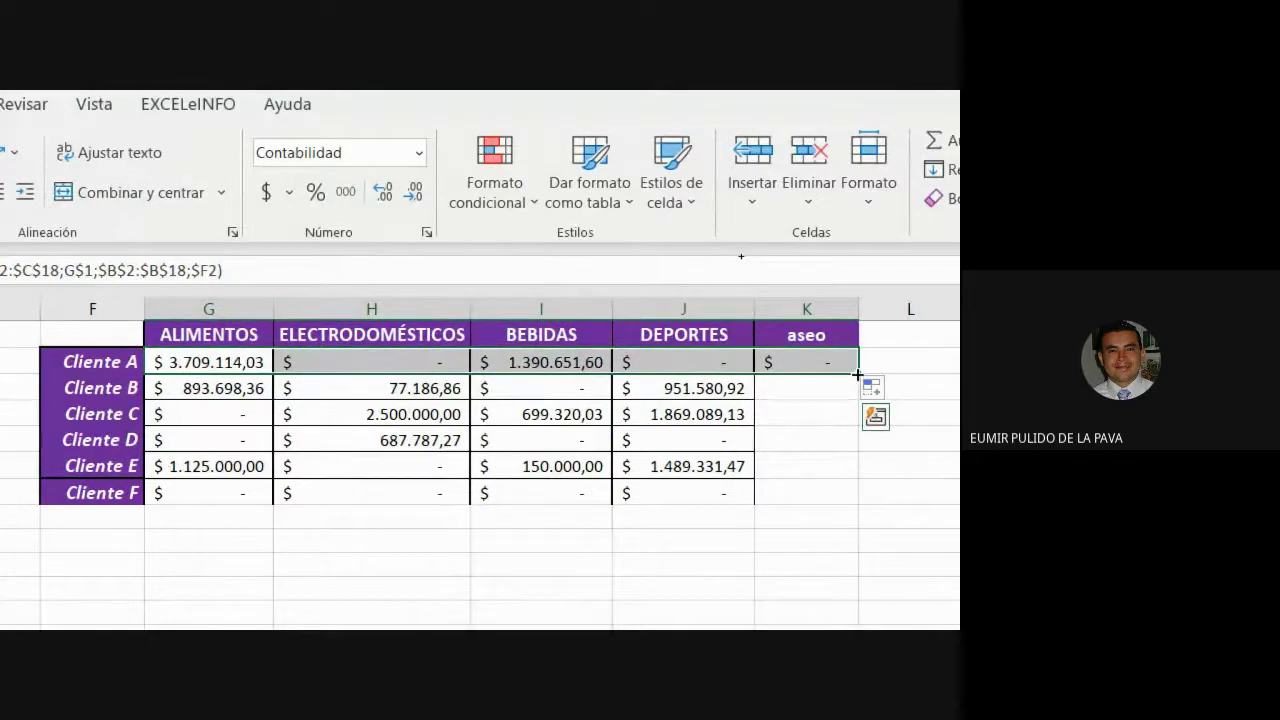
{"action": "left_click_drag", "start_coordinate": [857, 376], "coordinate": [833, 500]}
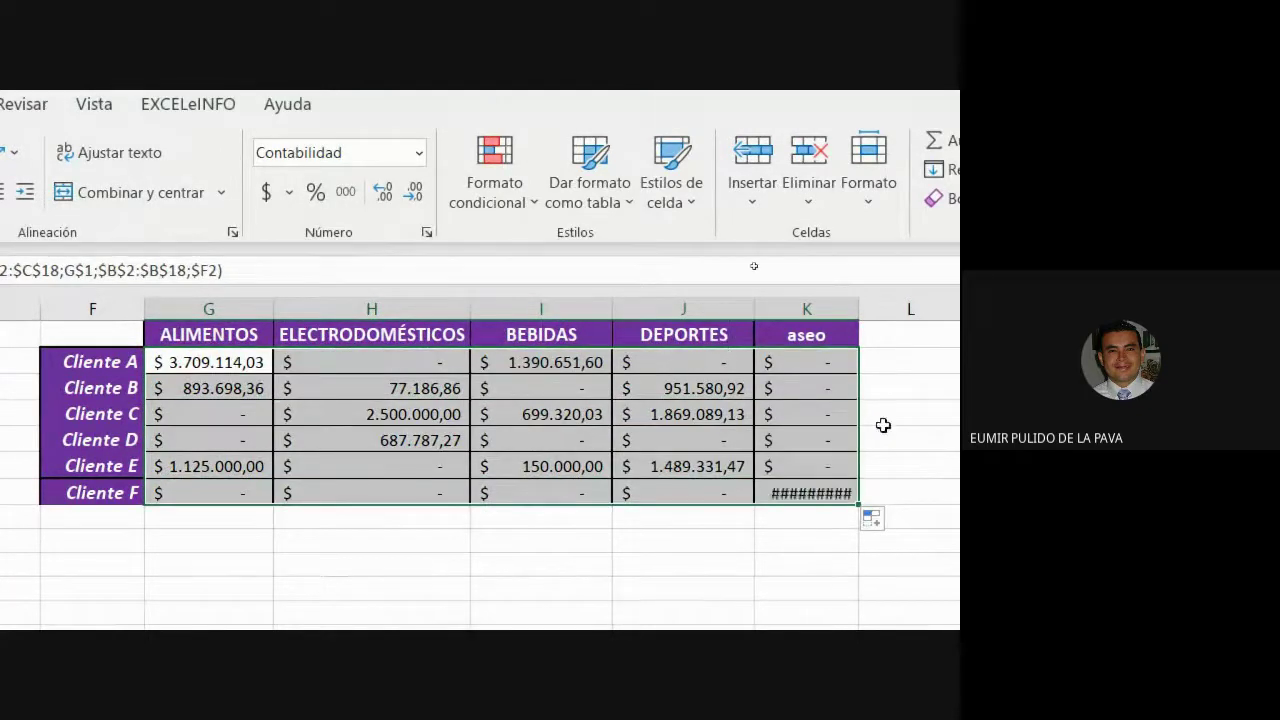
Autofit column K and retype its header as uppercase ASEO.
{"action": "double_click", "coordinate": [859, 305]}
{"action": "left_click", "coordinate": [856, 334]}
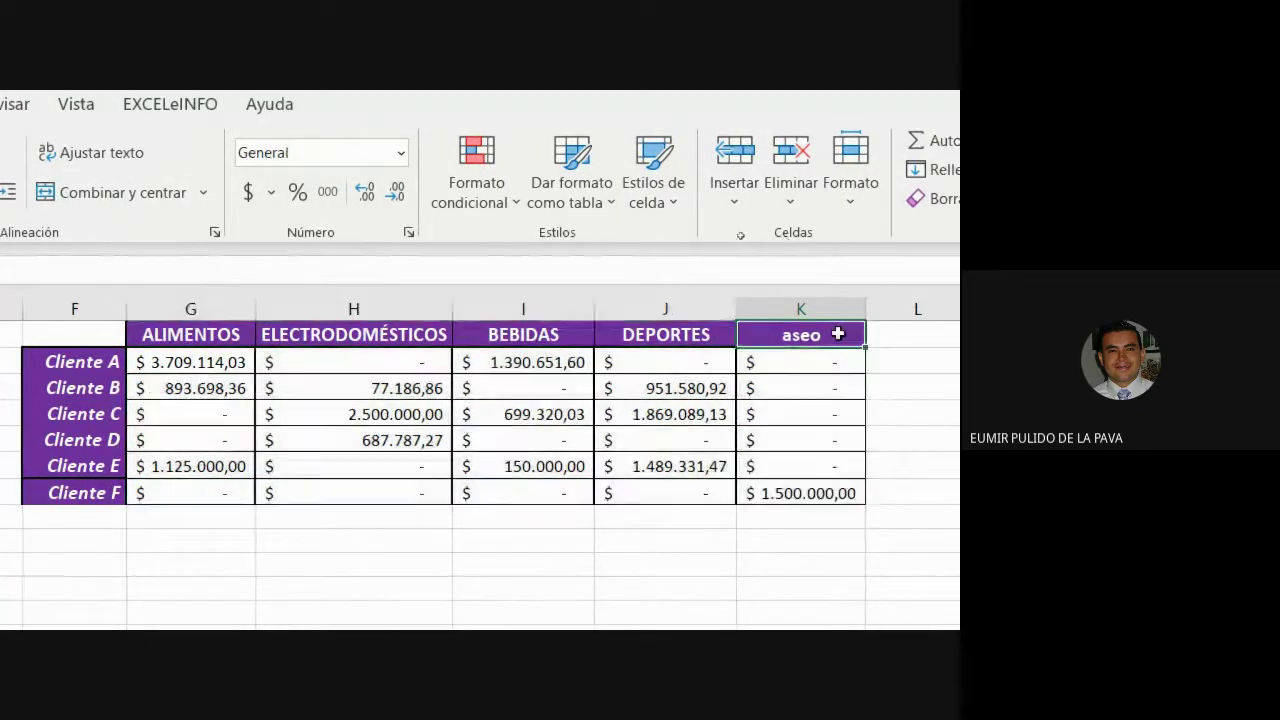
{"action": "type", "text": "ASEO"}
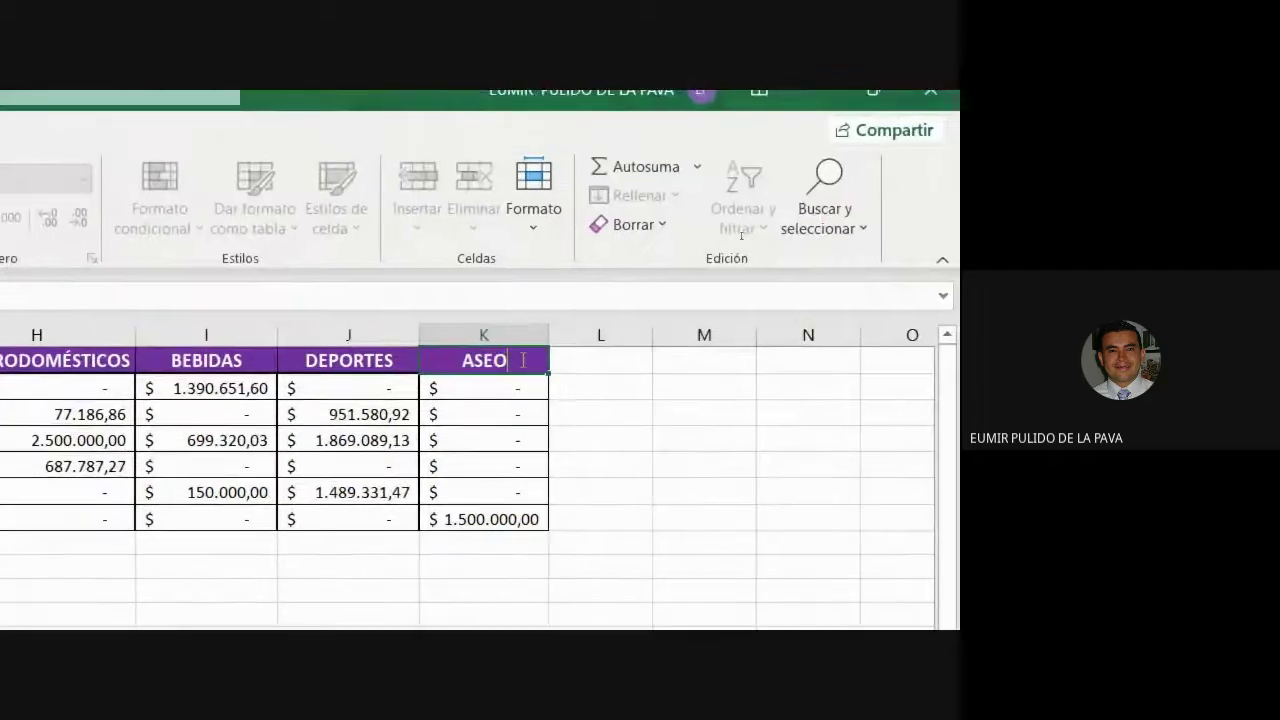
{"action": "key", "text": "Return"}
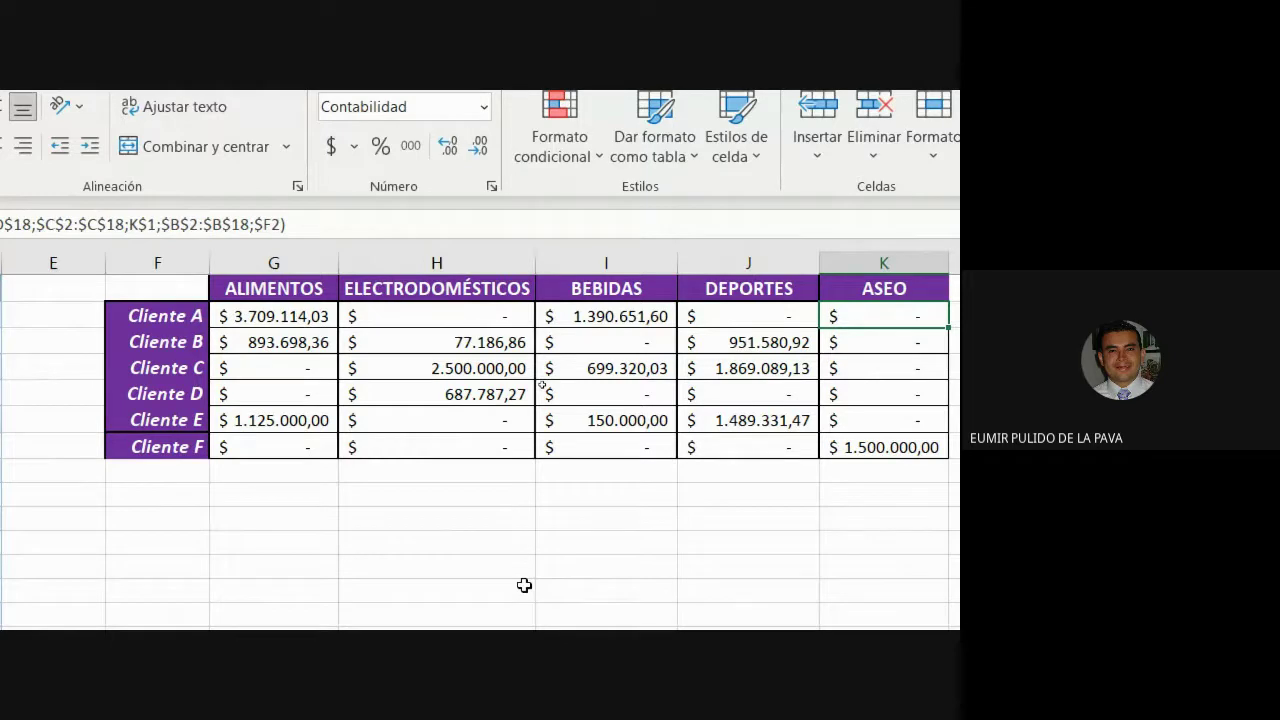
Inspect the SUMAR.SI.CONJUNTO formula behind the Cliente A ALIMENTOS total and its sum range.
{"action": "double_click", "coordinate": [303, 310]}
{"action": "left_click_drag", "start_coordinate": [390, 310], "coordinate": [481, 310]}
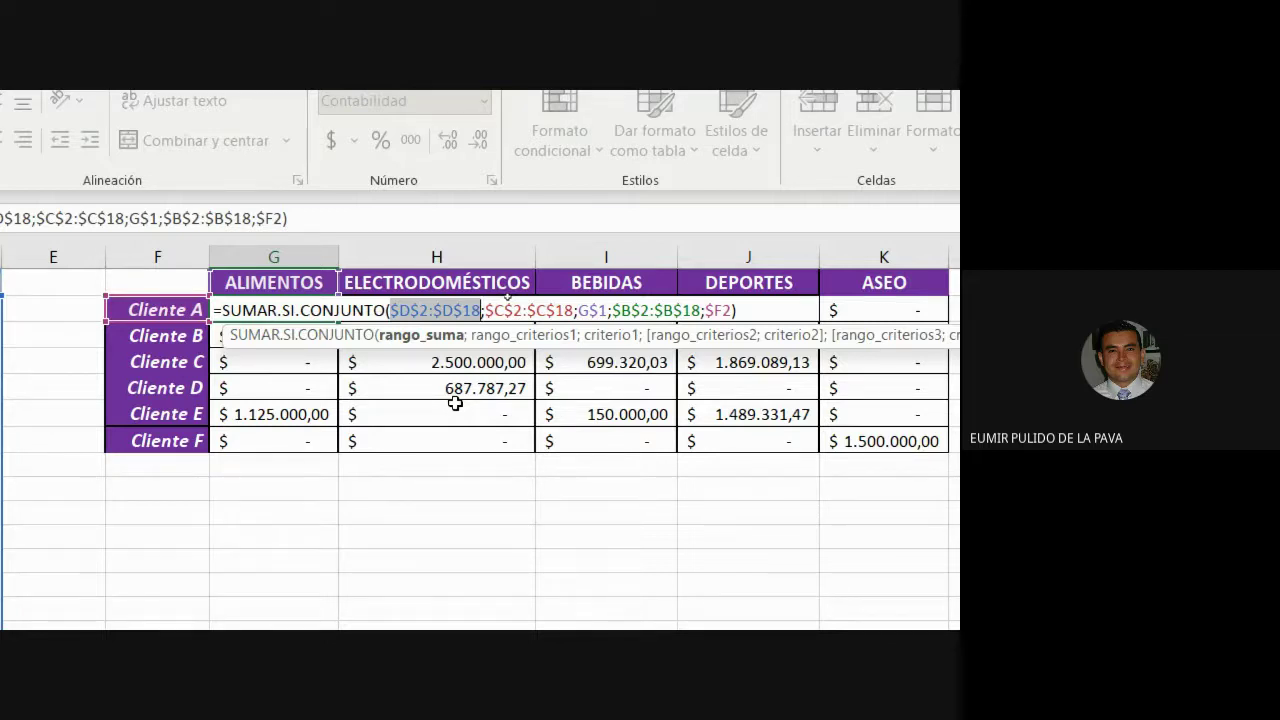
{"action": "key", "text": "Return"}
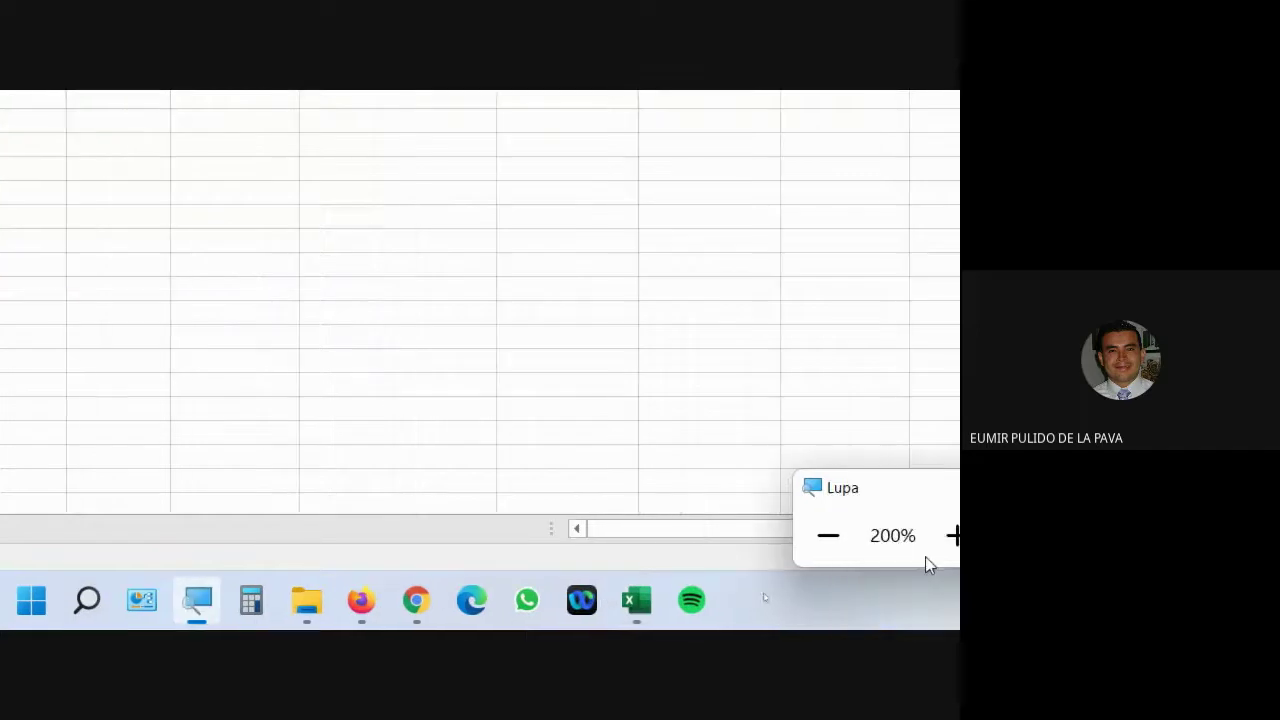
Reset screen magnification to normal and close the Magnifier.
{"action": "left_click", "coordinate": [763, 558]}
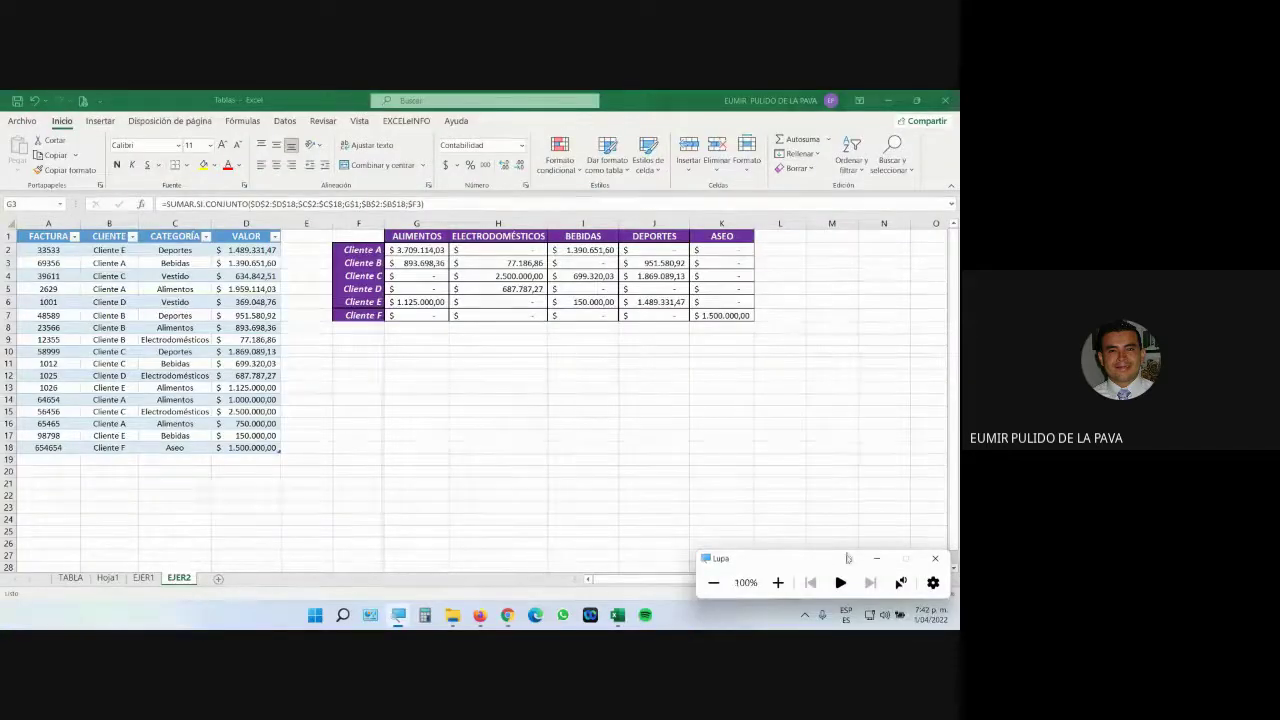
{"action": "left_click", "coordinate": [876, 558]}
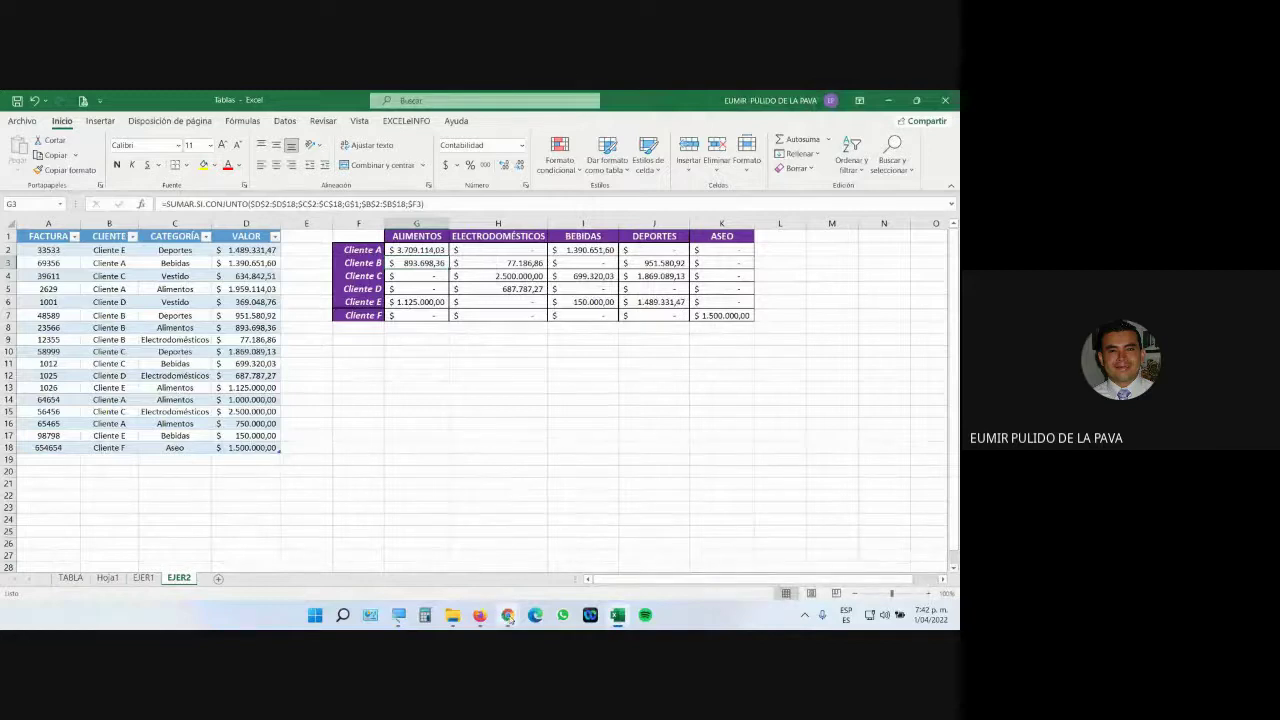
{"action": "mouse_move", "coordinate": [508, 615]}
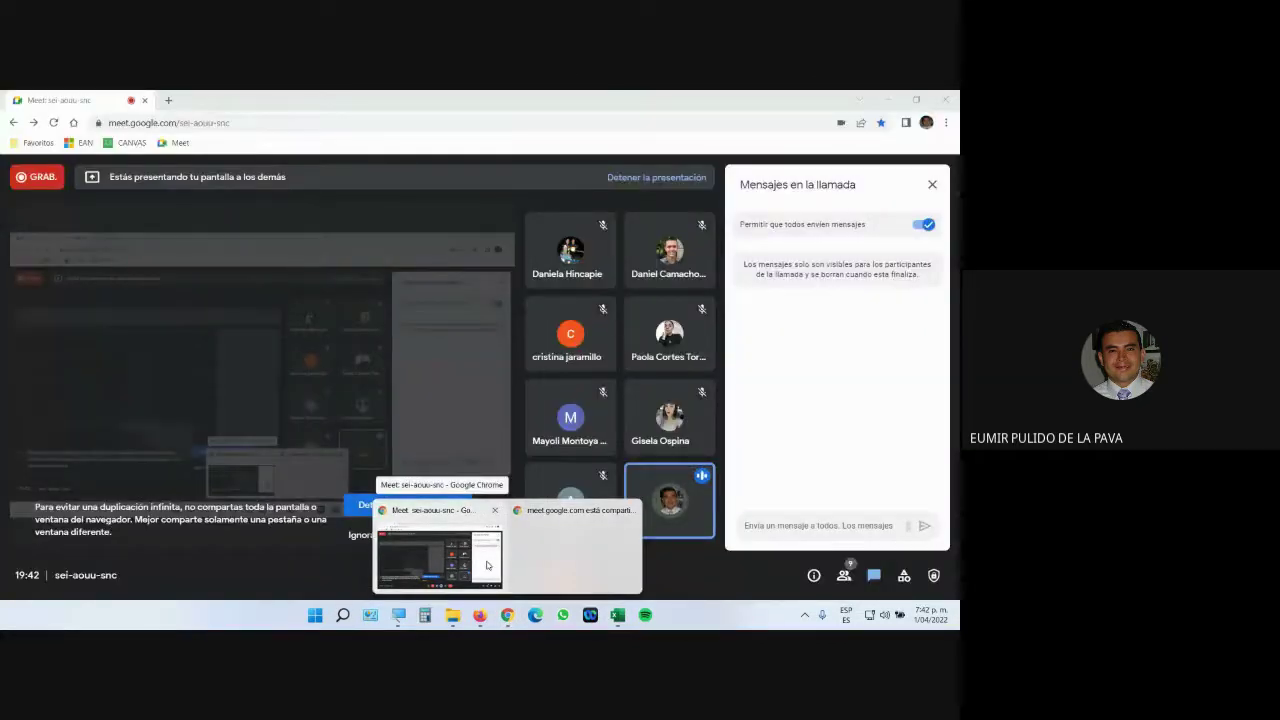
{"action": "left_click", "coordinate": [487, 565]}
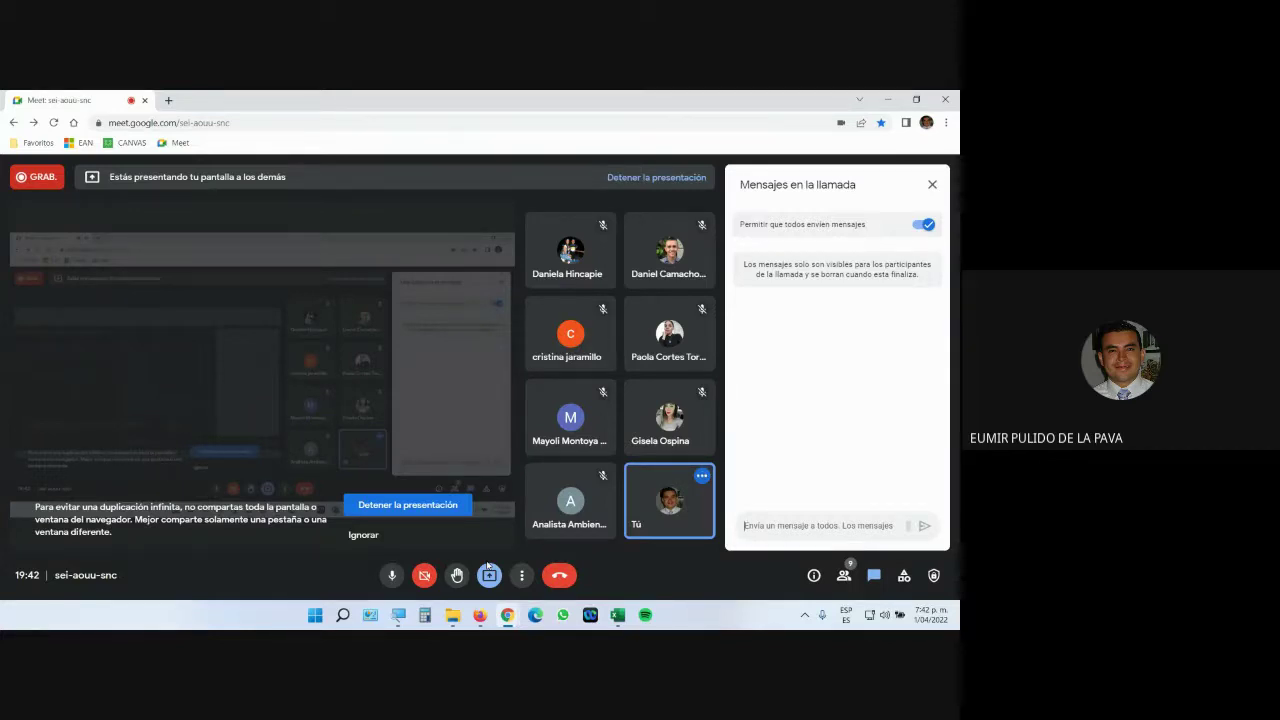
{"action": "left_click", "coordinate": [844, 575]}
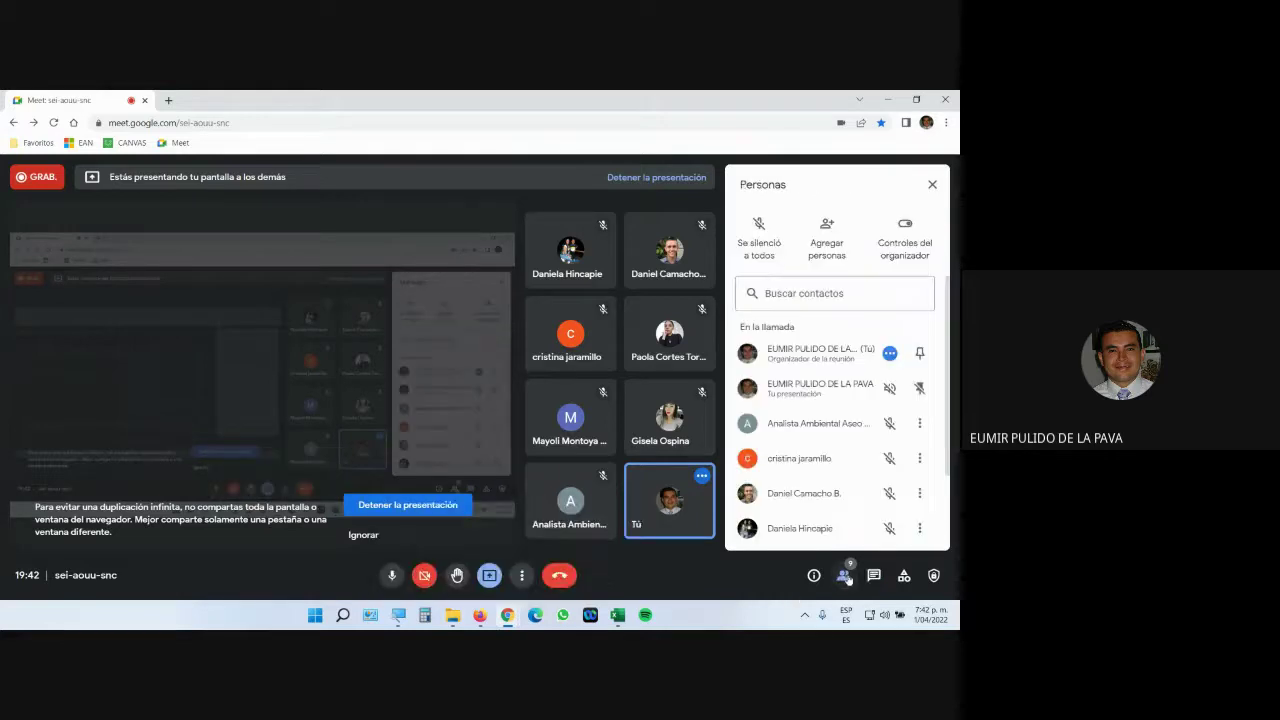
{"action": "scroll", "coordinate": [840, 520], "scroll_direction": "down", "scroll_amount": 2}
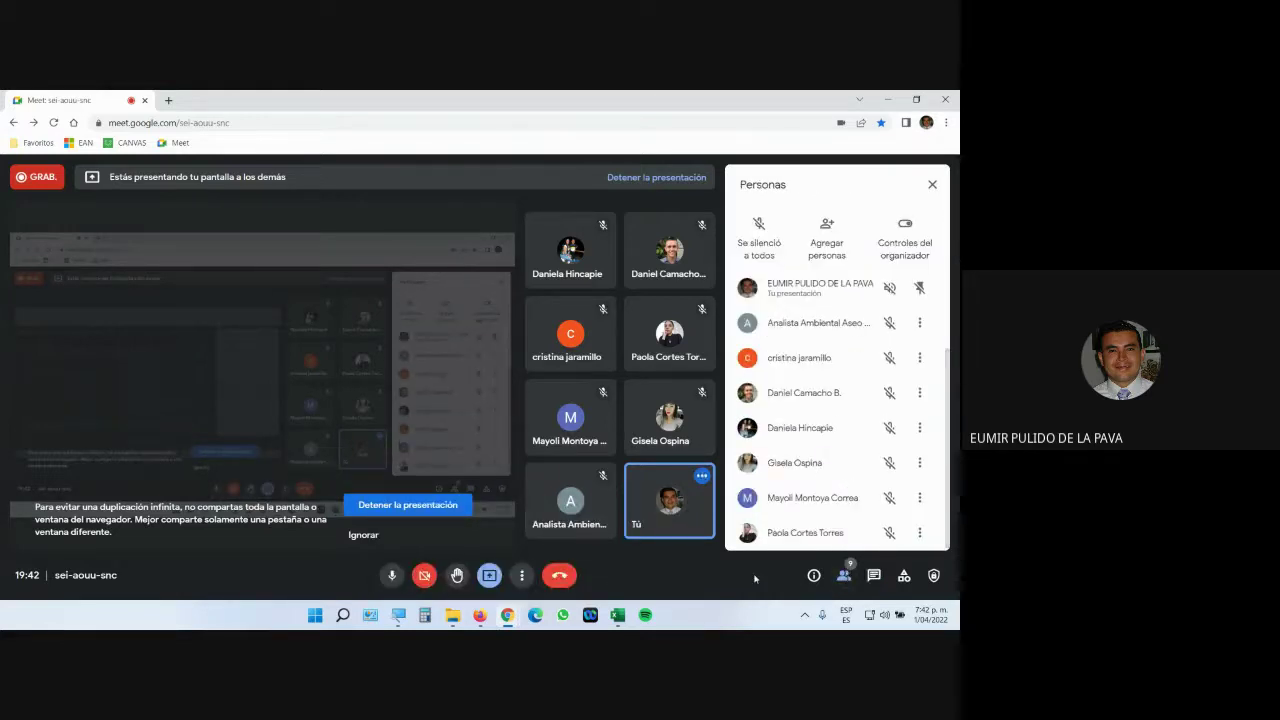
{"action": "left_click", "coordinate": [873, 575]}
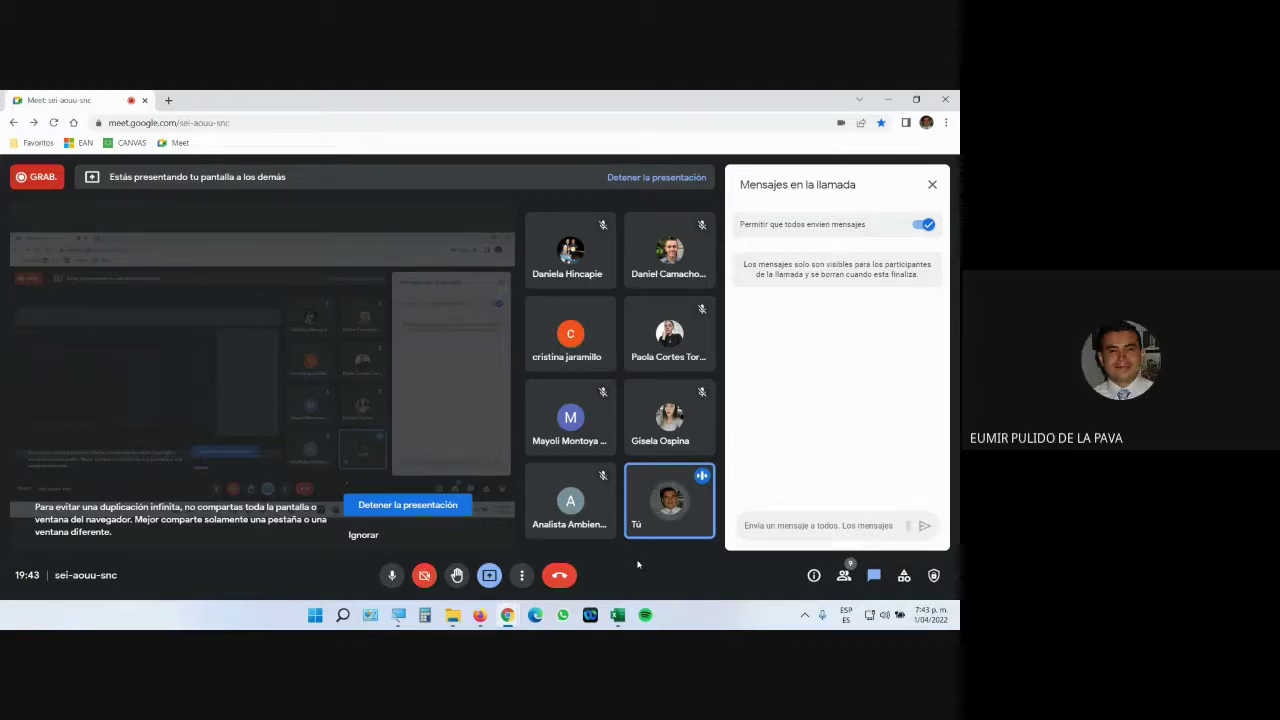
Close the Tablas workbook, choosing 'No guardar' to discard its changes.
{"action": "left_click", "coordinate": [618, 615]}
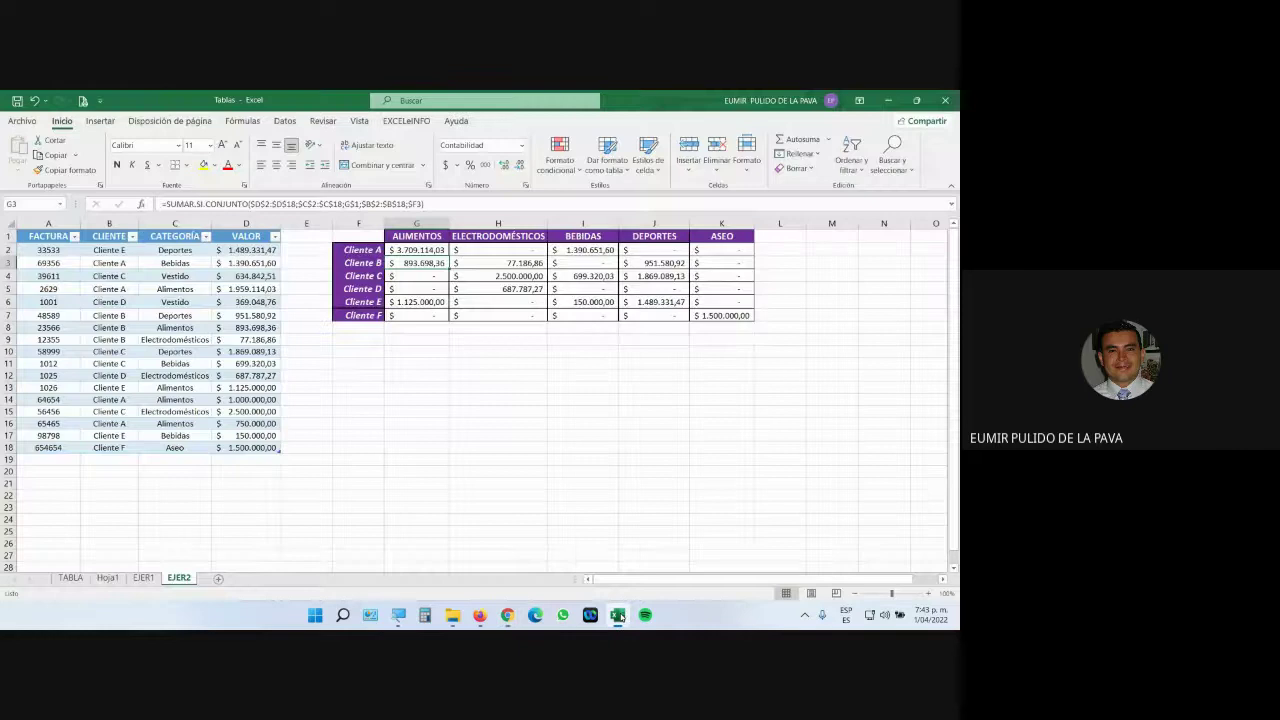
{"action": "mouse_move", "coordinate": [480, 615]}
{"action": "left_click", "coordinate": [545, 550]}
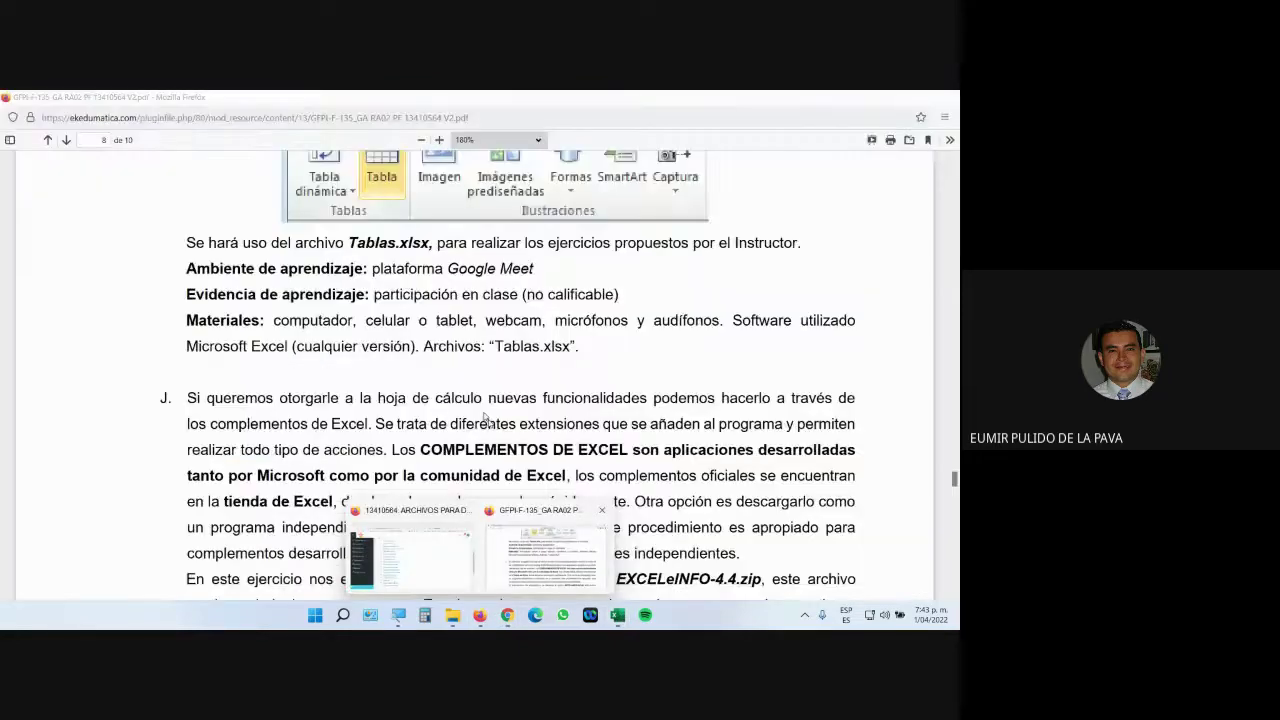
{"action": "left_click", "coordinate": [946, 100]}
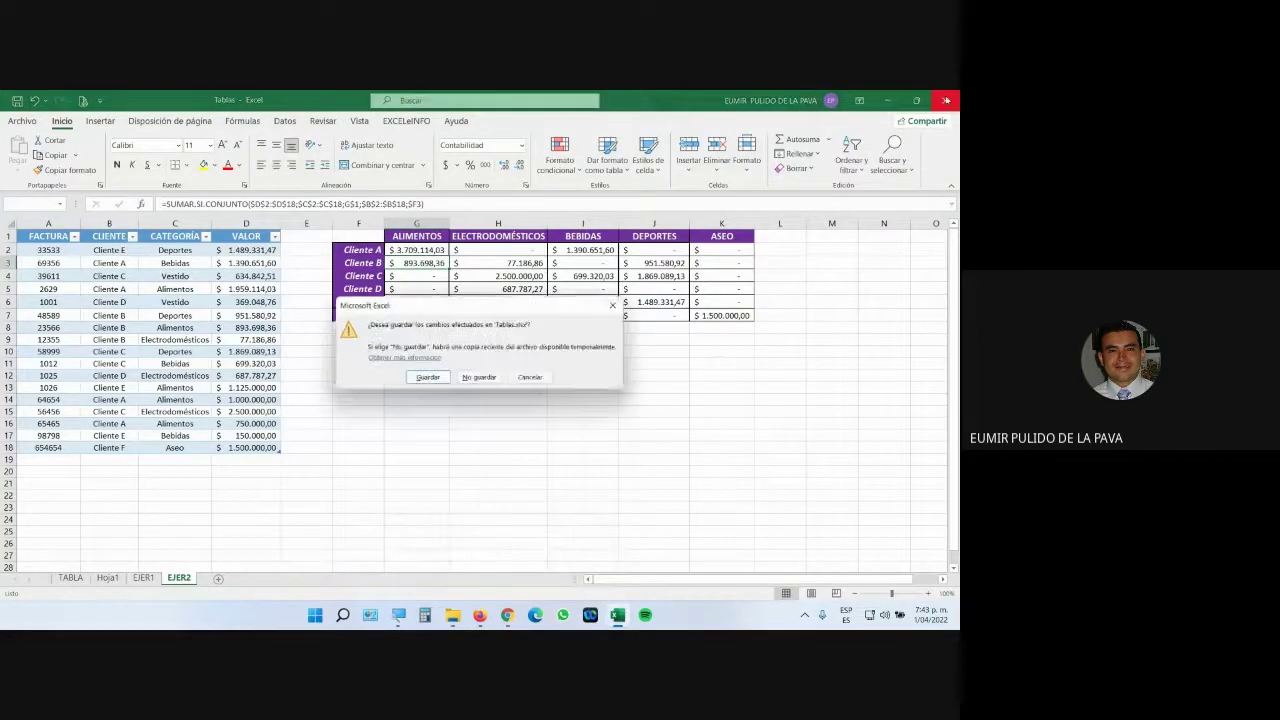
{"action": "left_click", "coordinate": [475, 379]}
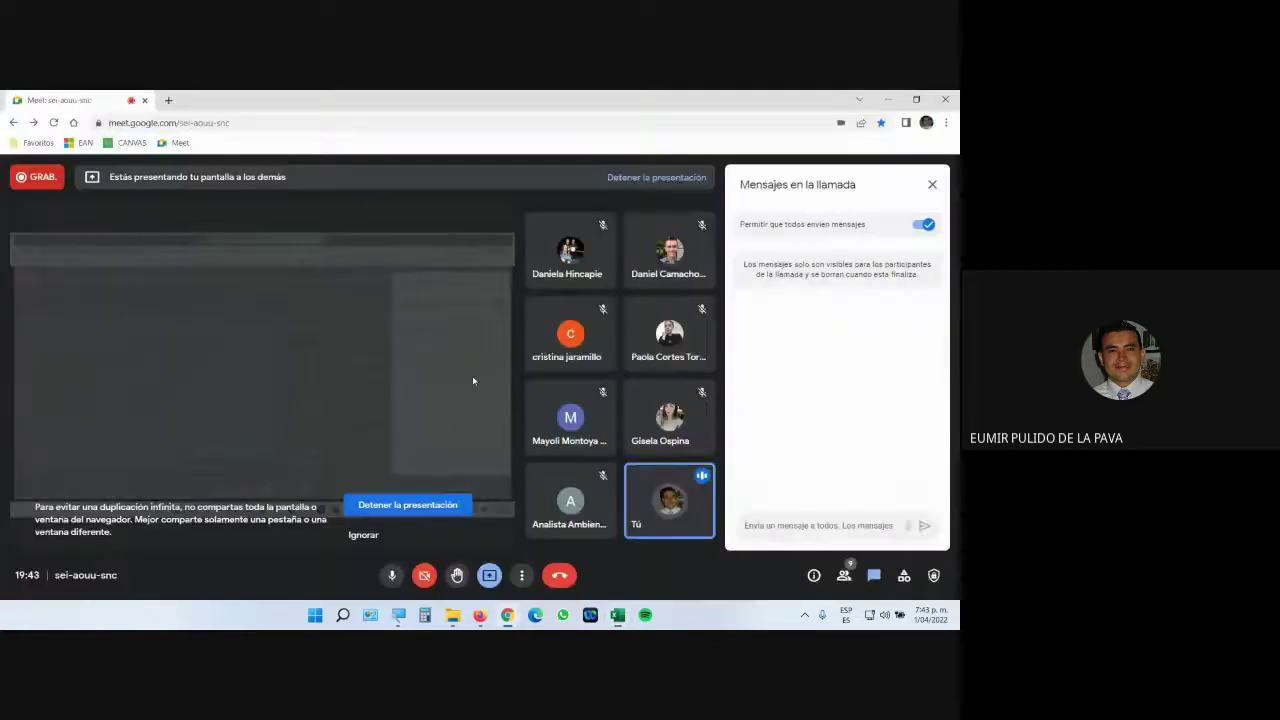
Bring up the GFPI guide PDF at section J, zoomed to 200%.
{"action": "mouse_move", "coordinate": [480, 615]}
{"action": "left_click", "coordinate": [545, 548]}
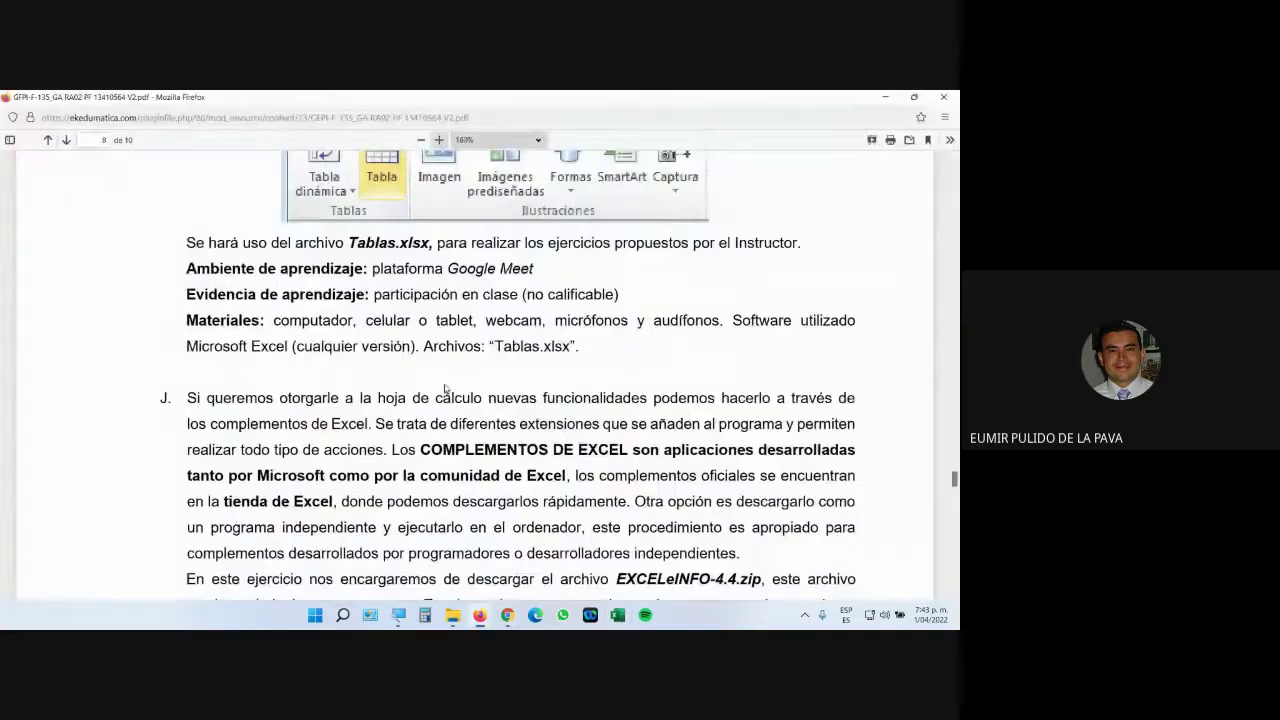
{"action": "scroll", "coordinate": [446, 390], "scroll_direction": "down", "scroll_amount": 3}
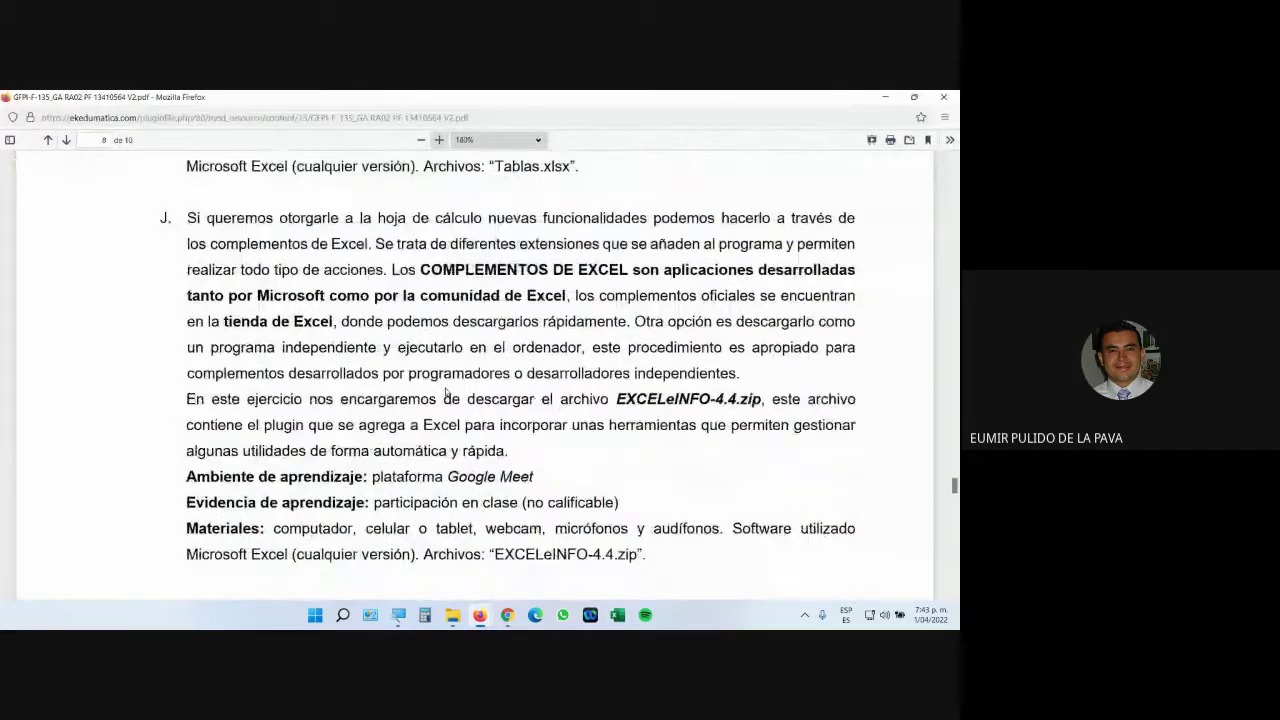
{"action": "left_click", "coordinate": [438, 140]}
Highlight 'COMPLEMENTOS DE EXCEL' and 'EXCELeINFO-4.4.zip' in section J.
{"action": "left_click_drag", "start_coordinate": [591, 594], "coordinate": [681, 594]}
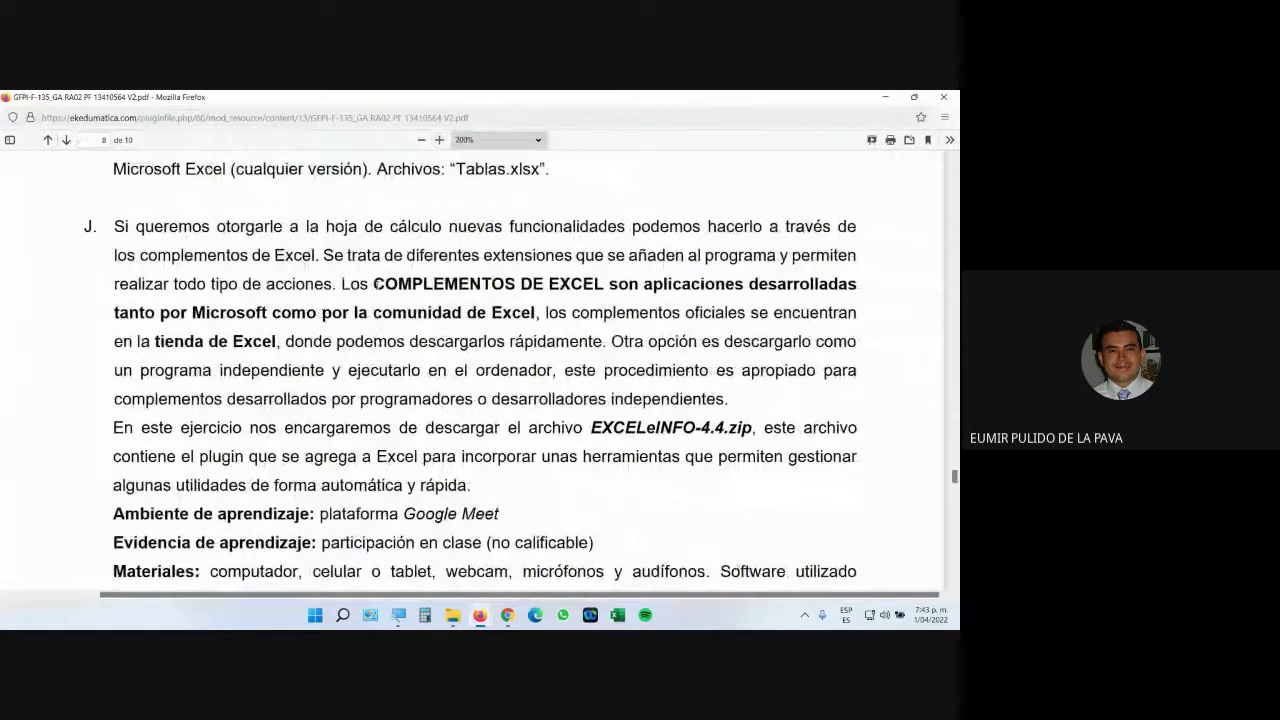
{"action": "left_click_drag", "start_coordinate": [373, 284], "coordinate": [607, 284]}
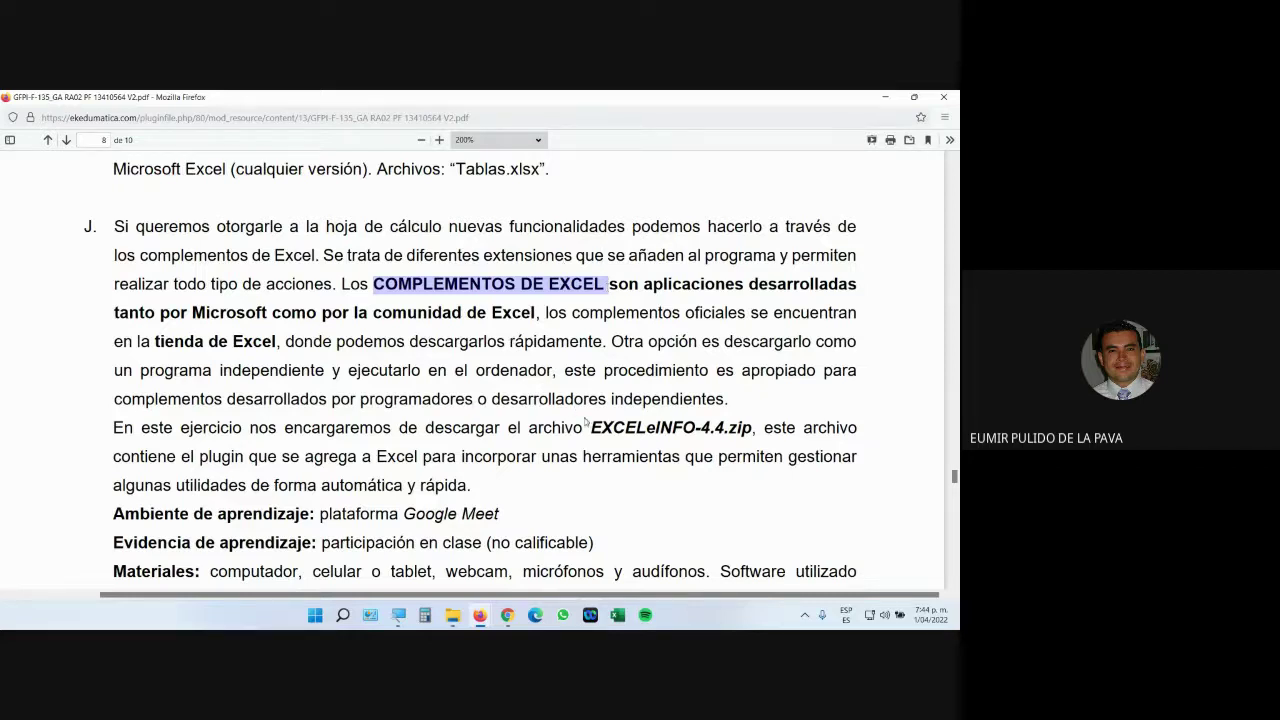
{"action": "left_click_drag", "start_coordinate": [588, 427], "coordinate": [752, 430]}
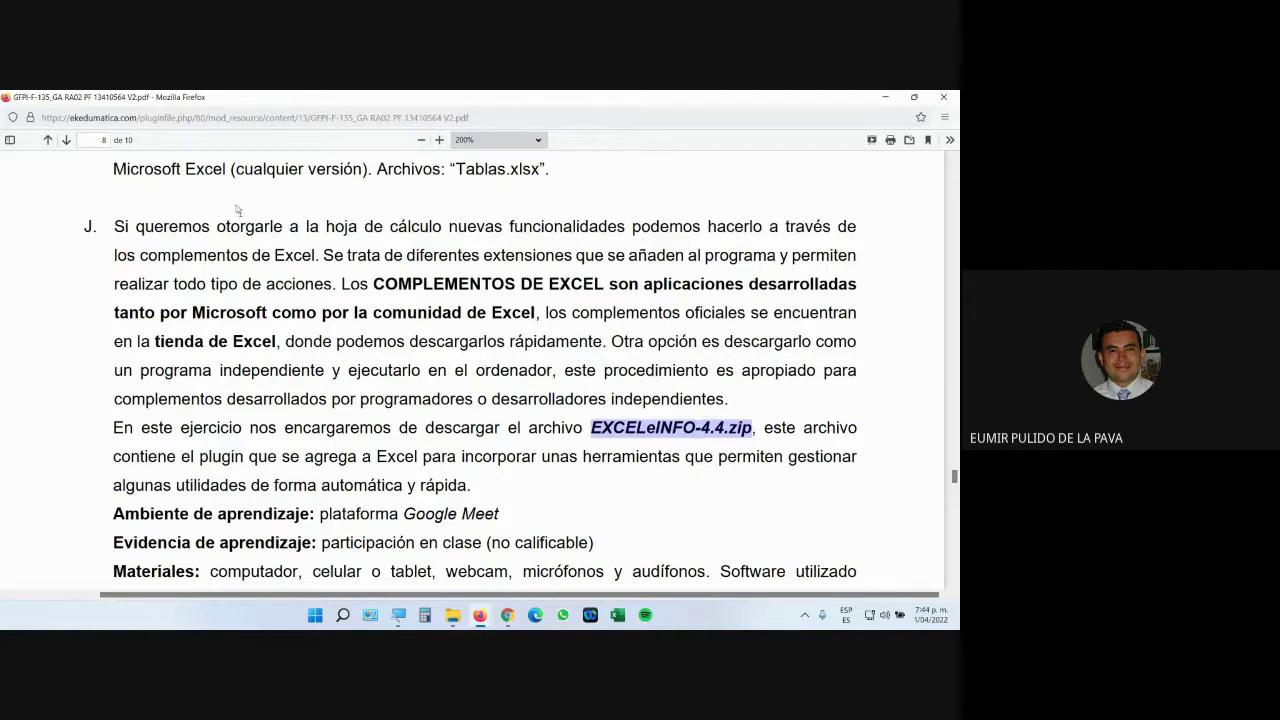
{"action": "mouse_move", "coordinate": [480, 617]}
{"action": "left_click", "coordinate": [426, 533]}
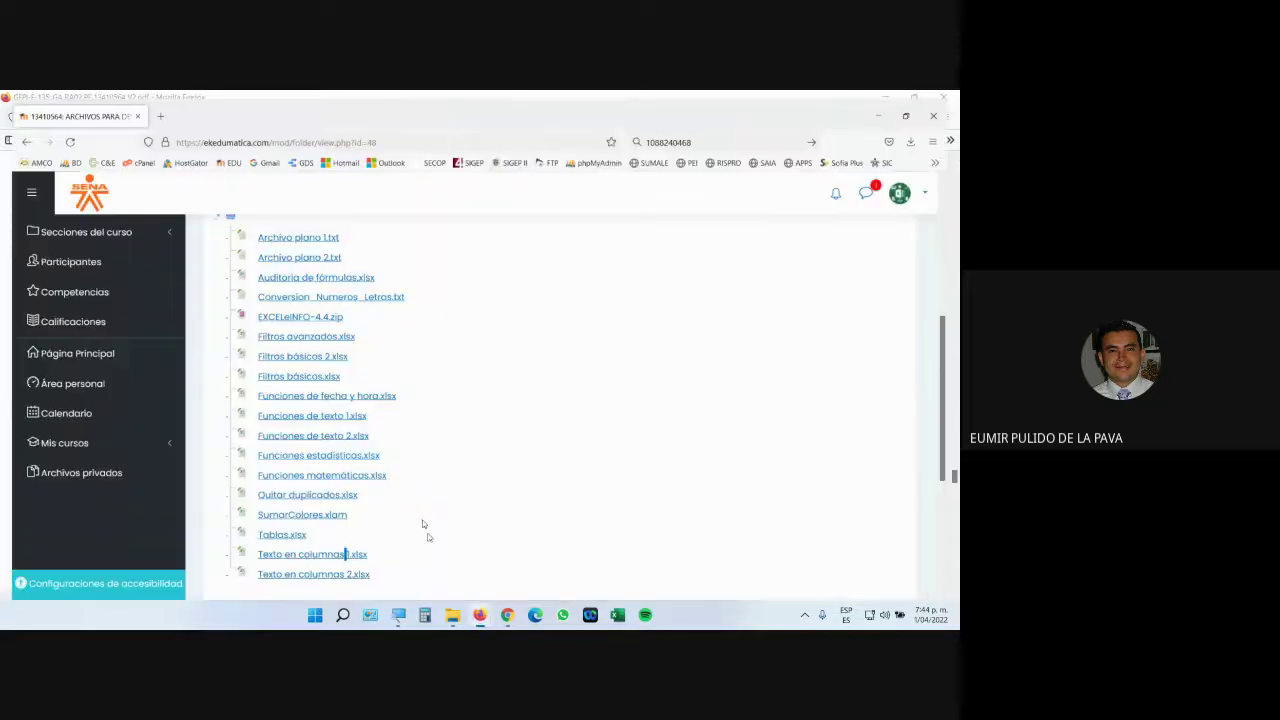
Magnify the screen, save EXCELeINFO-4.4.zip into Descargas, and open its containing folder.
{"action": "left_click", "coordinate": [398, 615]}
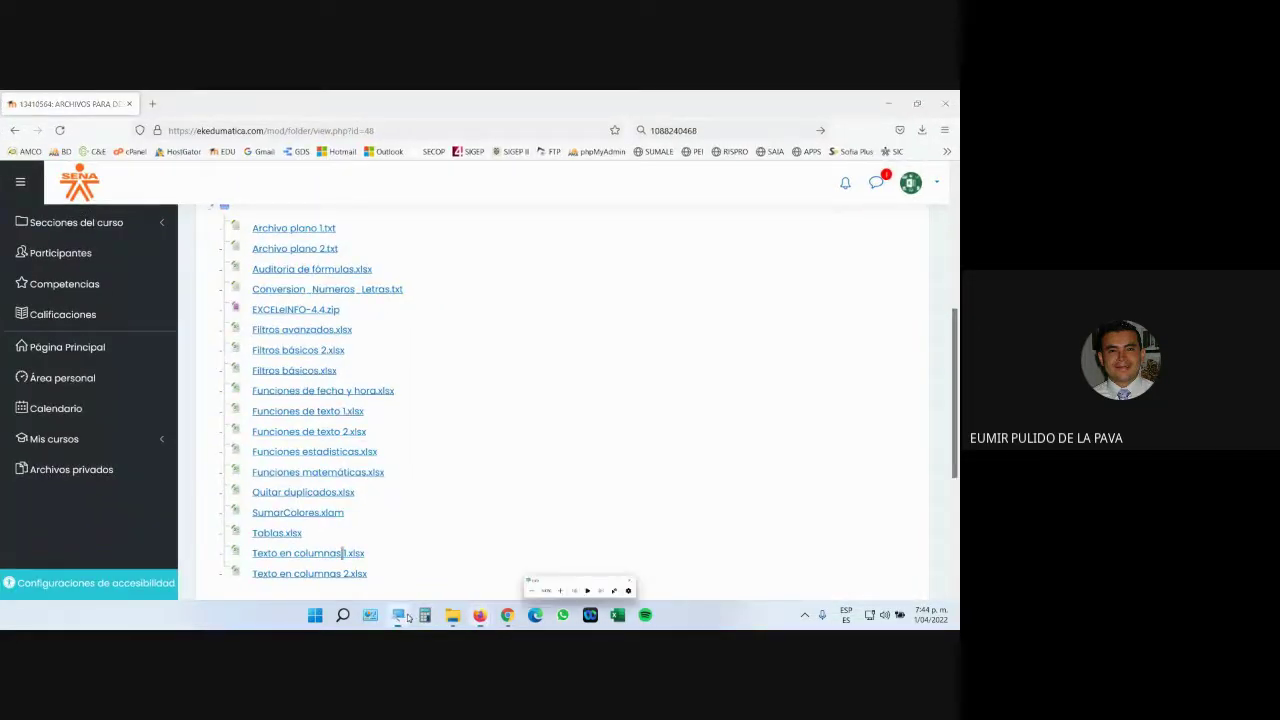
{"action": "left_click", "coordinate": [778, 582]}
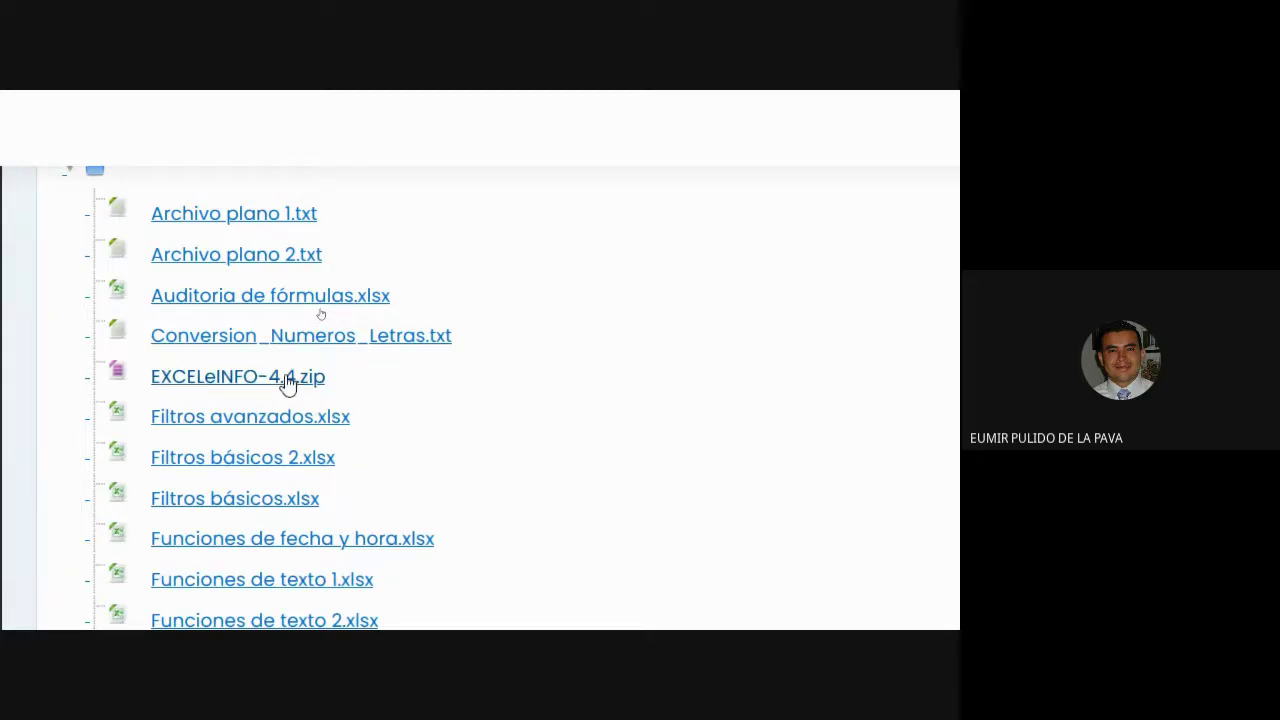
{"action": "left_click", "coordinate": [288, 380]}
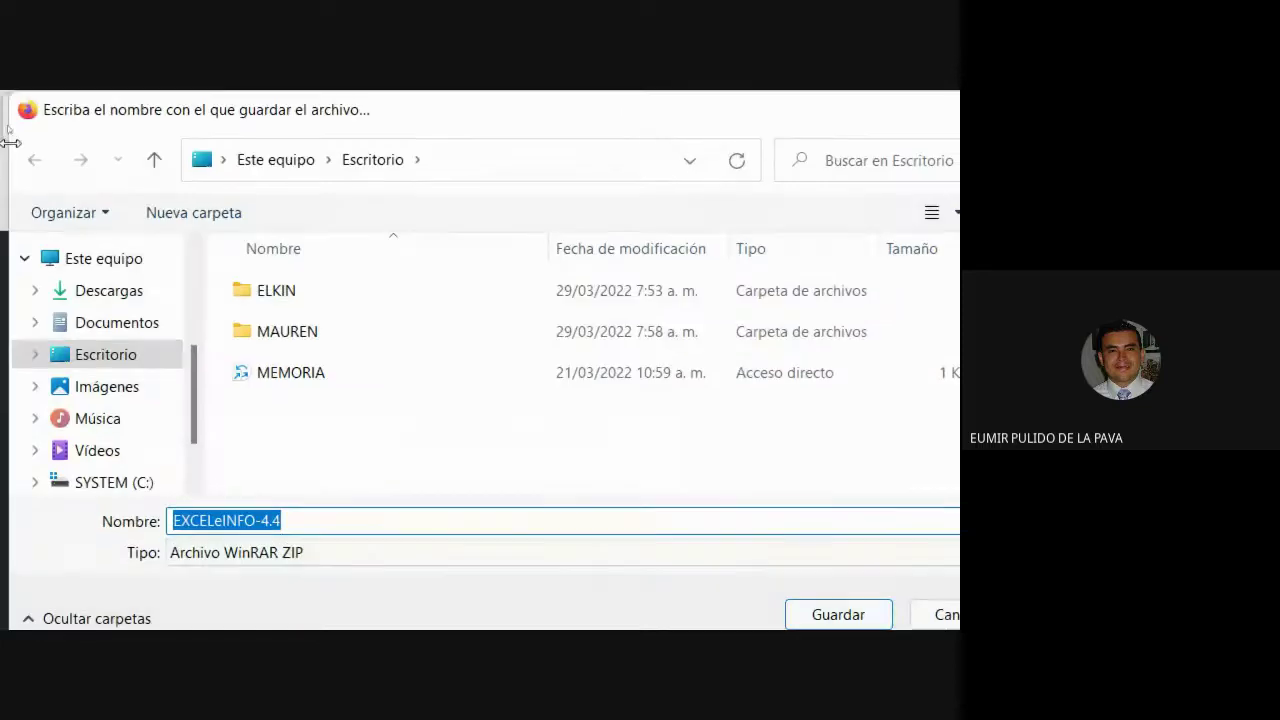
{"action": "left_click", "coordinate": [110, 291]}
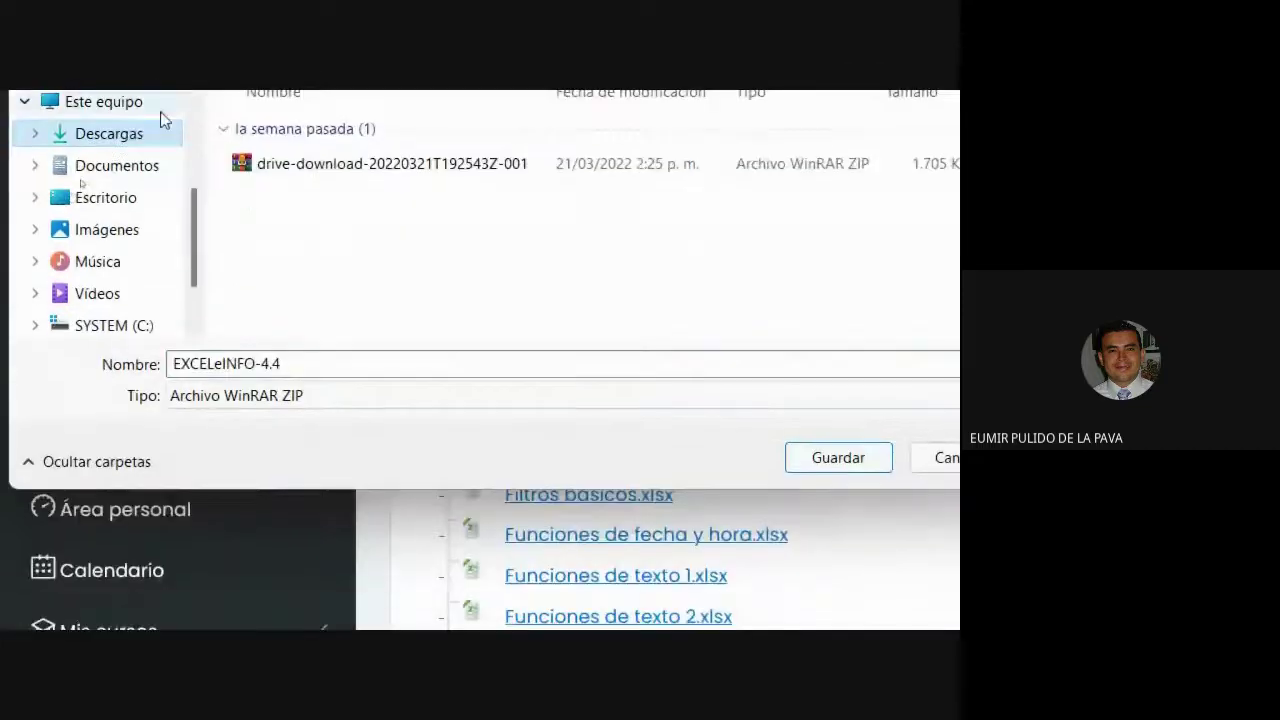
{"action": "left_click", "coordinate": [806, 534]}
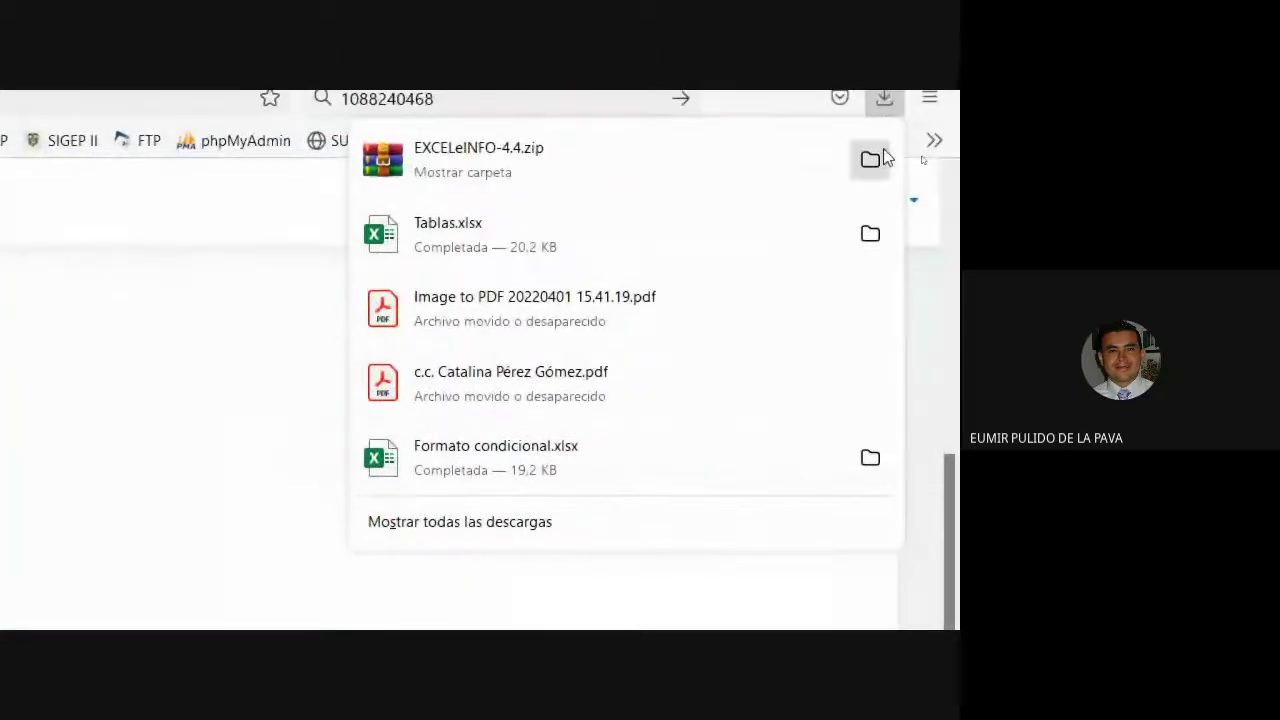
{"action": "left_click", "coordinate": [884, 157]}
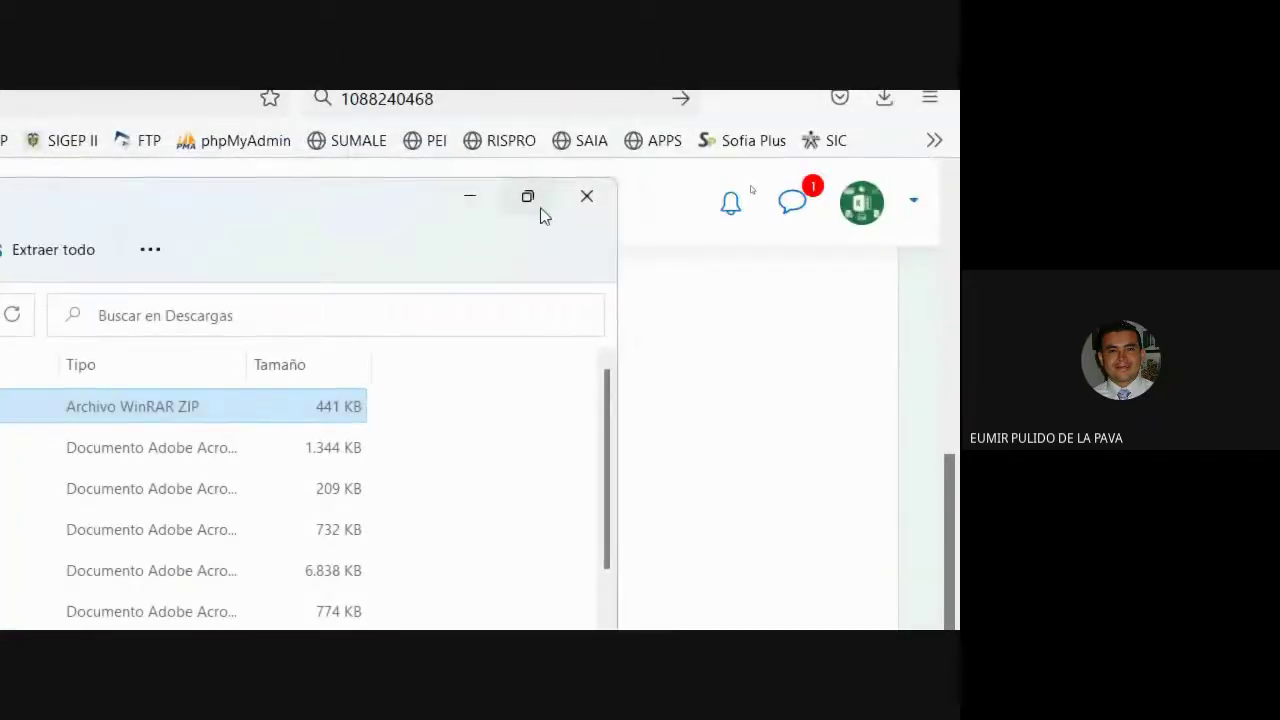
Maximize Descargas in large-icon view, select EXCELeINFO-4.4, and reset magnification to 100%.
{"action": "left_click", "coordinate": [530, 200]}
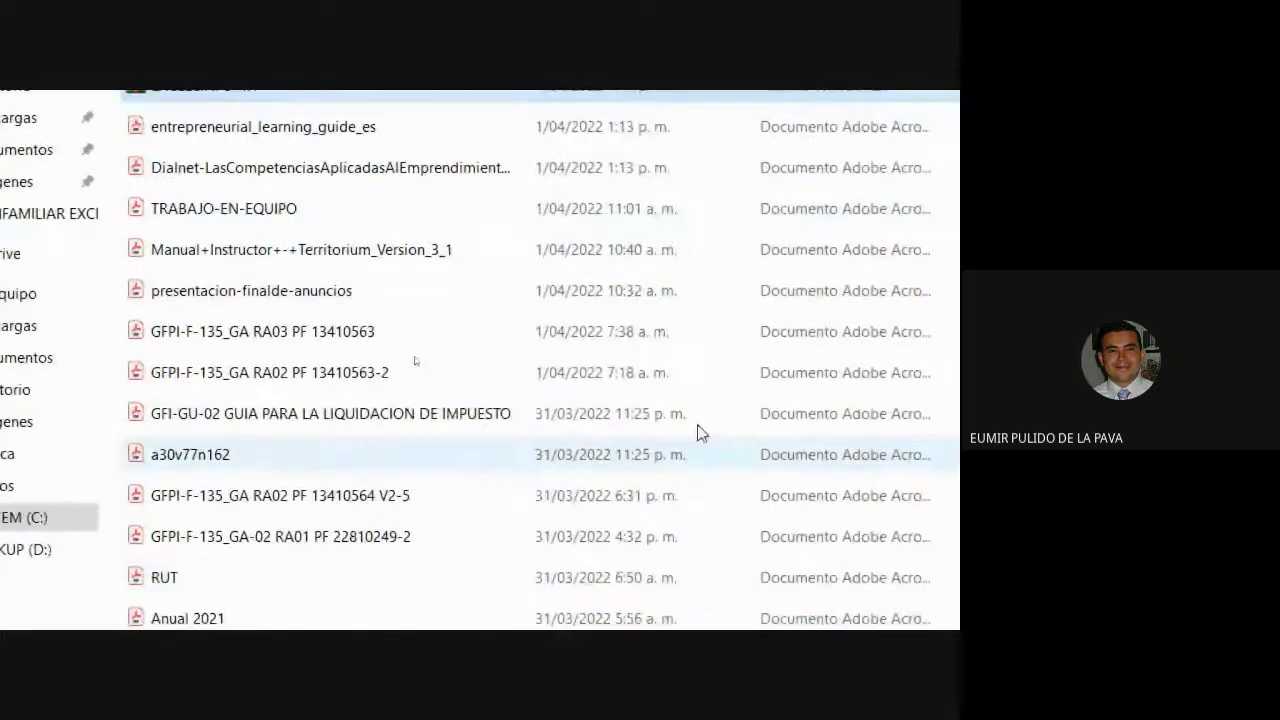
{"action": "right_click", "coordinate": [716, 208]}
{"action": "mouse_move", "coordinate": [780, 248]}
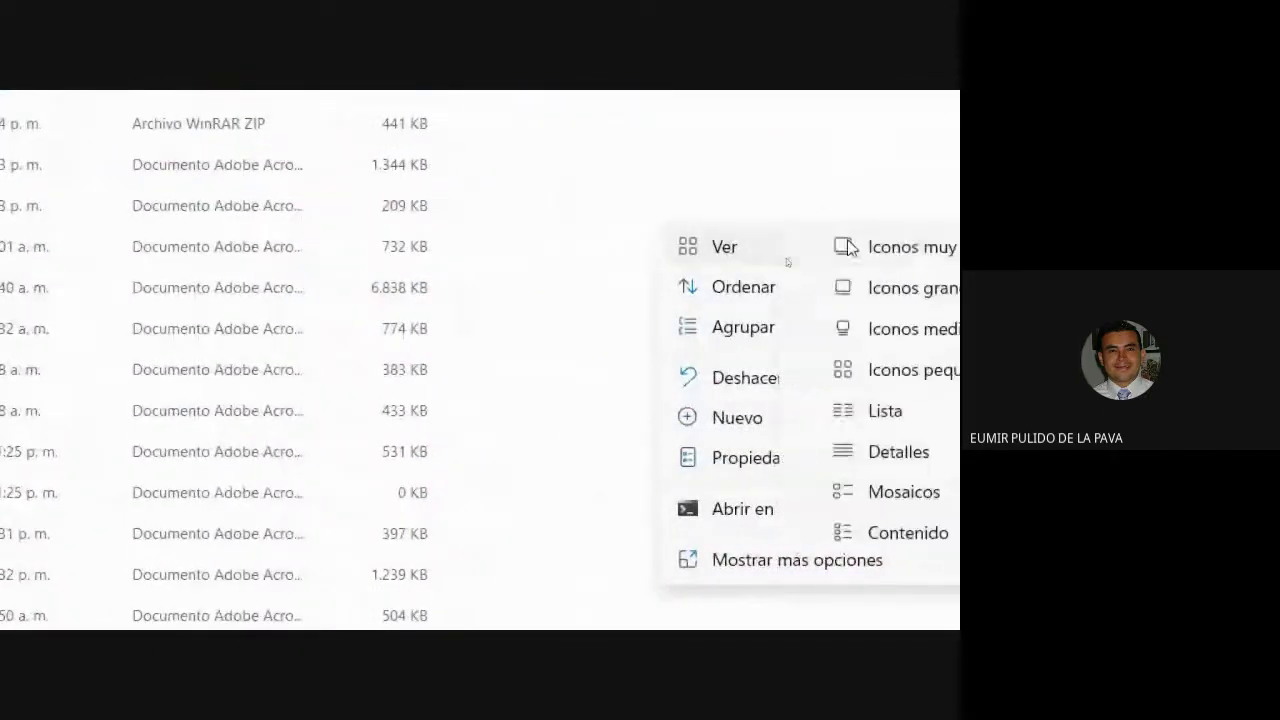
{"action": "left_click", "coordinate": [940, 292]}
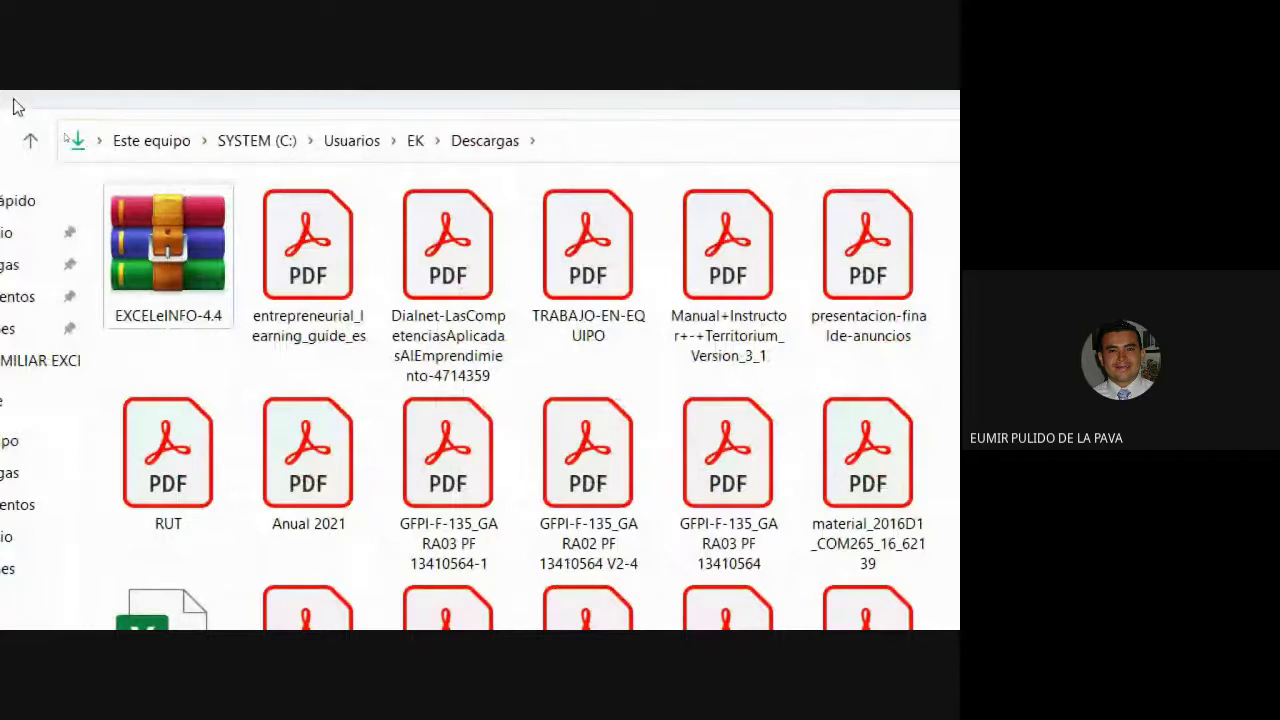
{"action": "left_click", "coordinate": [156, 290]}
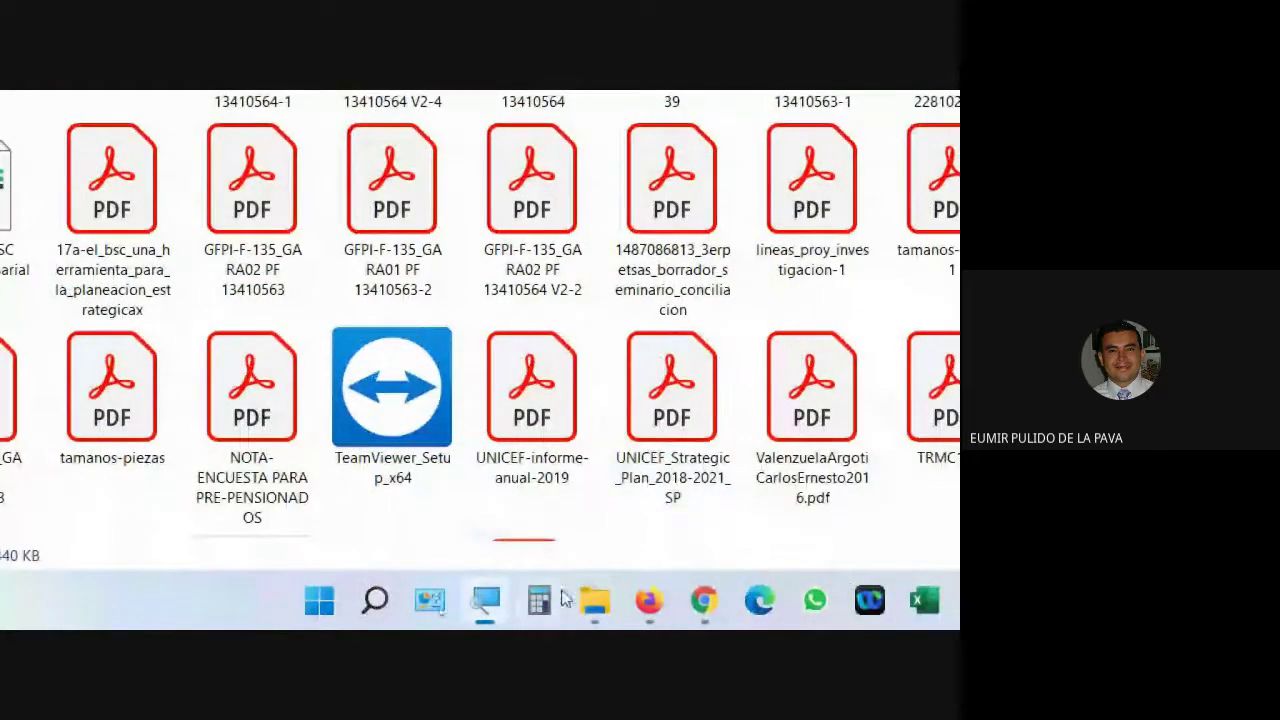
{"action": "left_click", "coordinate": [486, 604]}
{"action": "left_click", "coordinate": [467, 536]}
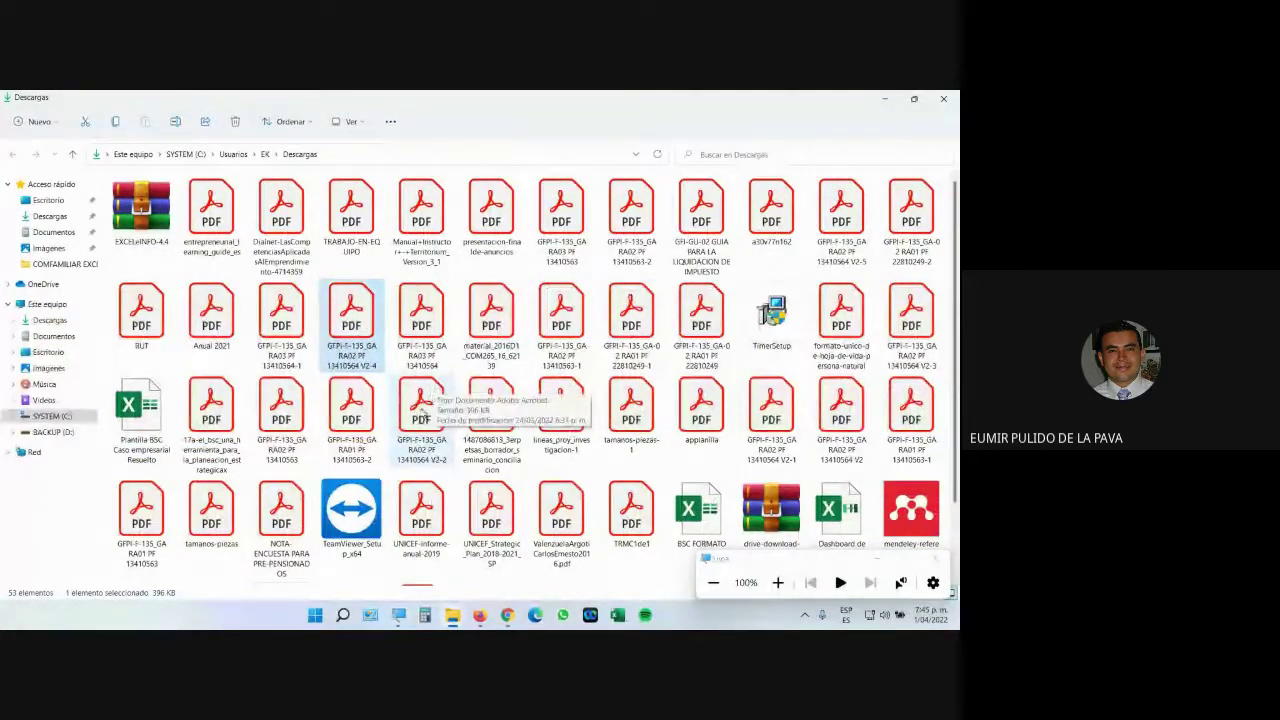
Delete every file in Descargas except EXCELeINFO-4.4, then reselect it and magnify the screen.
{"action": "key", "text": "ctrl+a"}
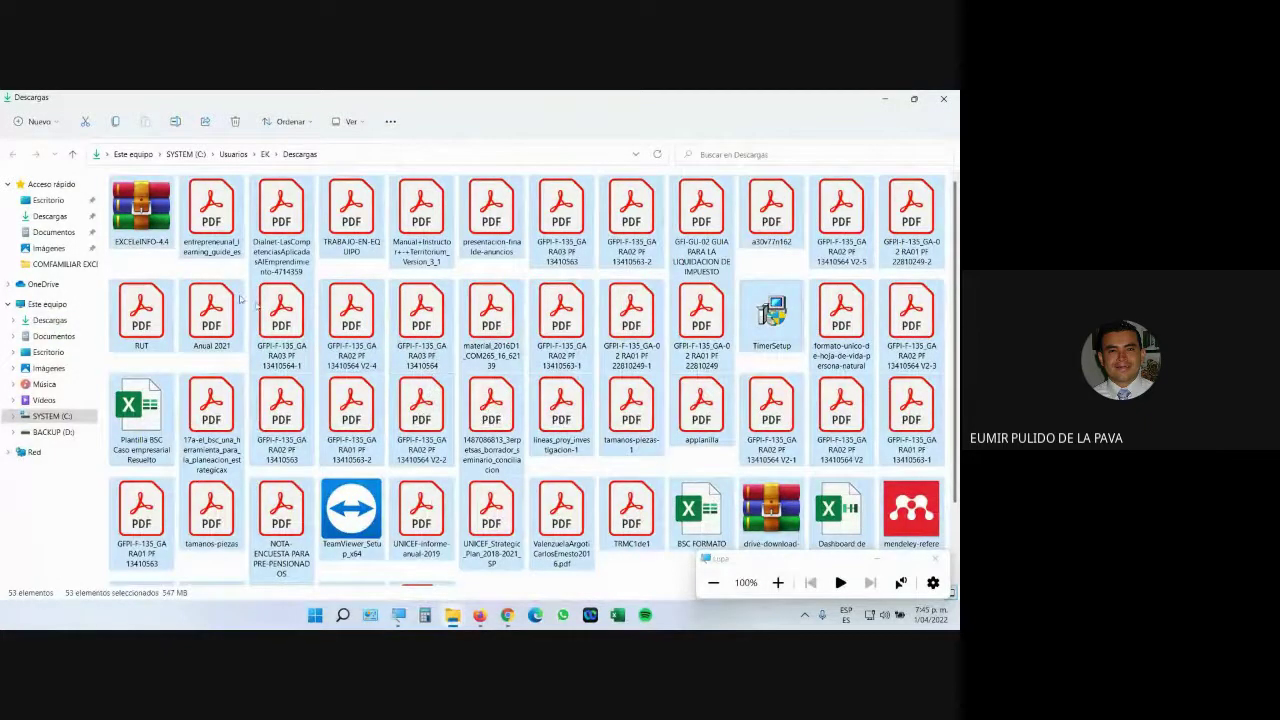
{"action": "left_click", "coordinate": [155, 218], "text": "ctrl"}
{"action": "scroll", "coordinate": [776, 520], "scroll_direction": "down", "scroll_amount": 1}
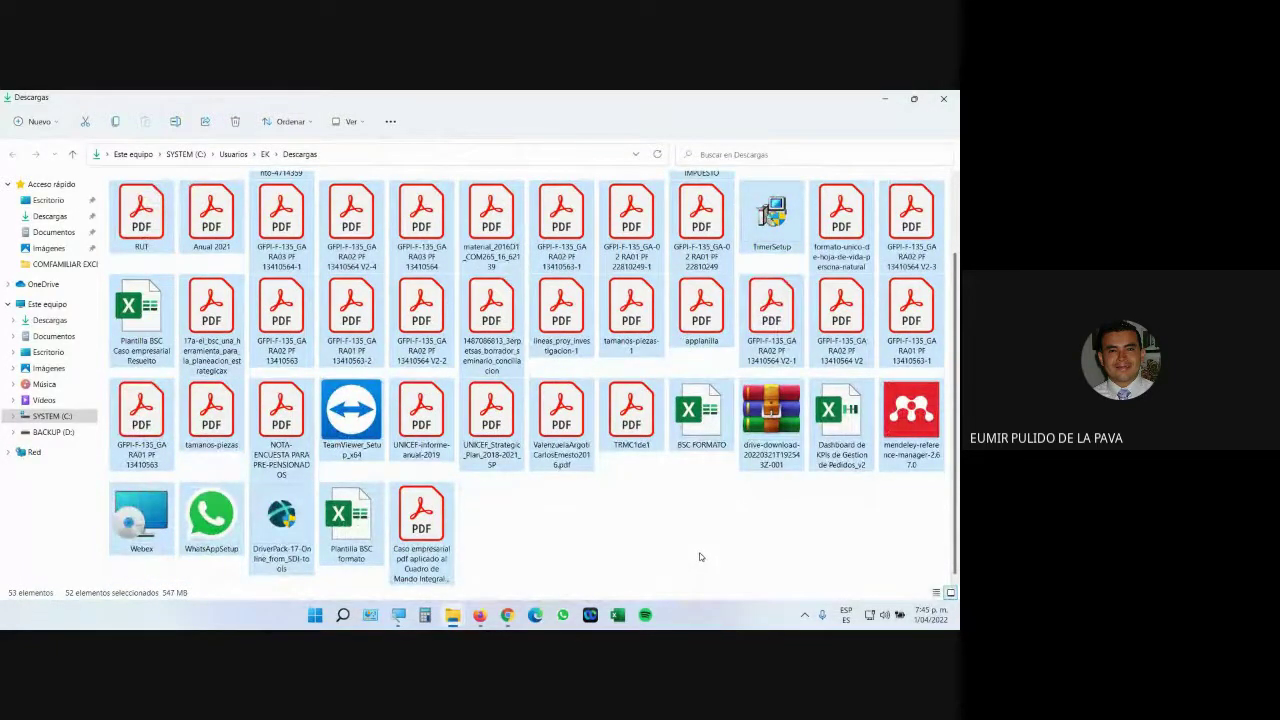
{"action": "key", "text": "Delete"}
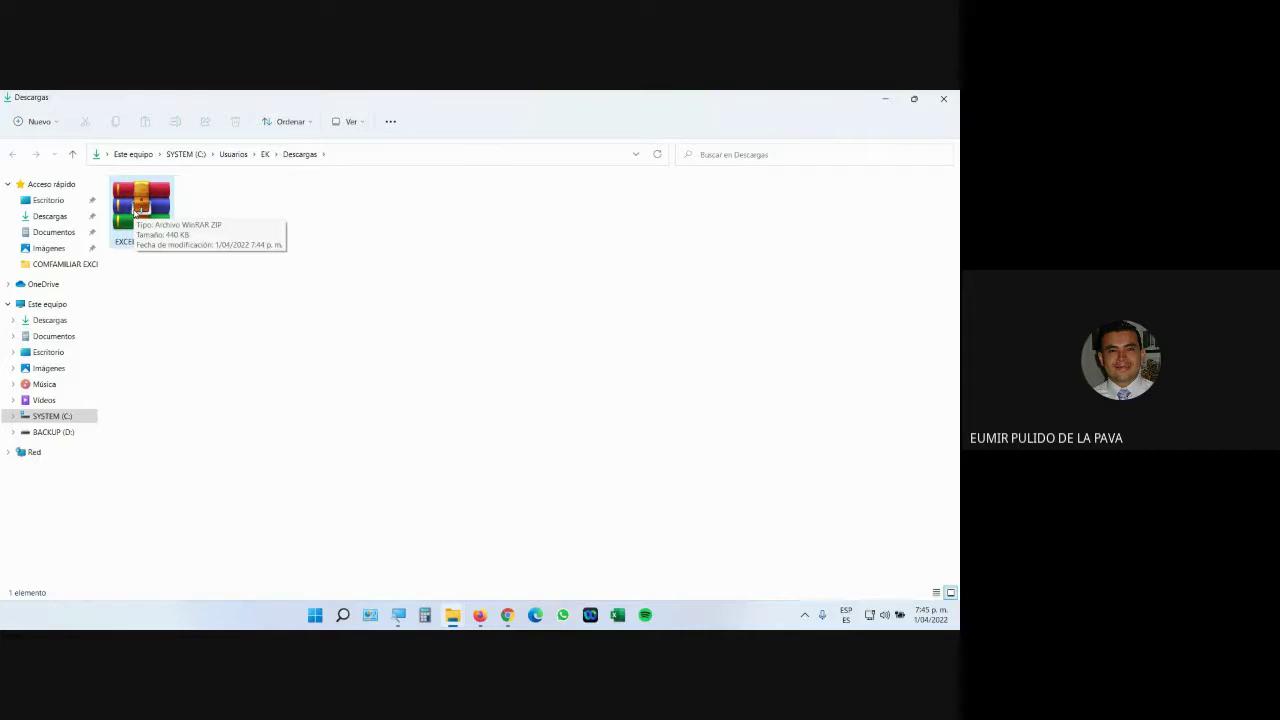
{"action": "left_click", "coordinate": [155, 210]}
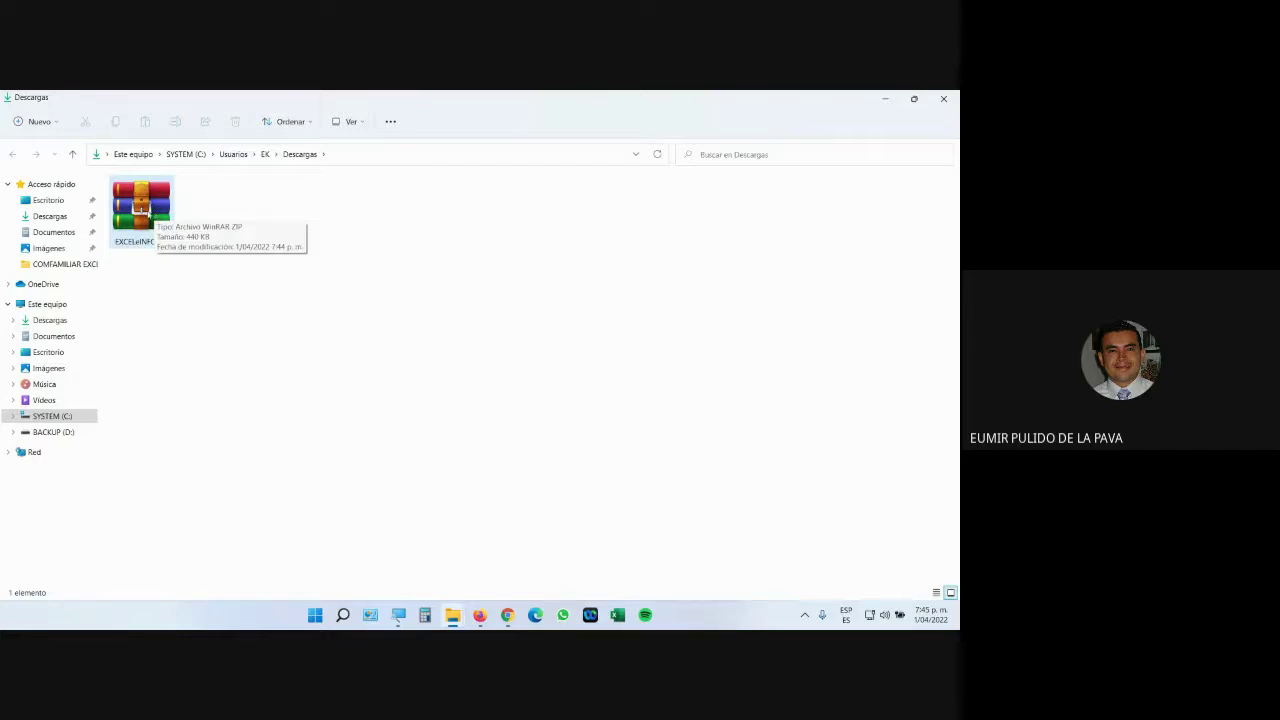
{"action": "left_click", "coordinate": [397, 615]}
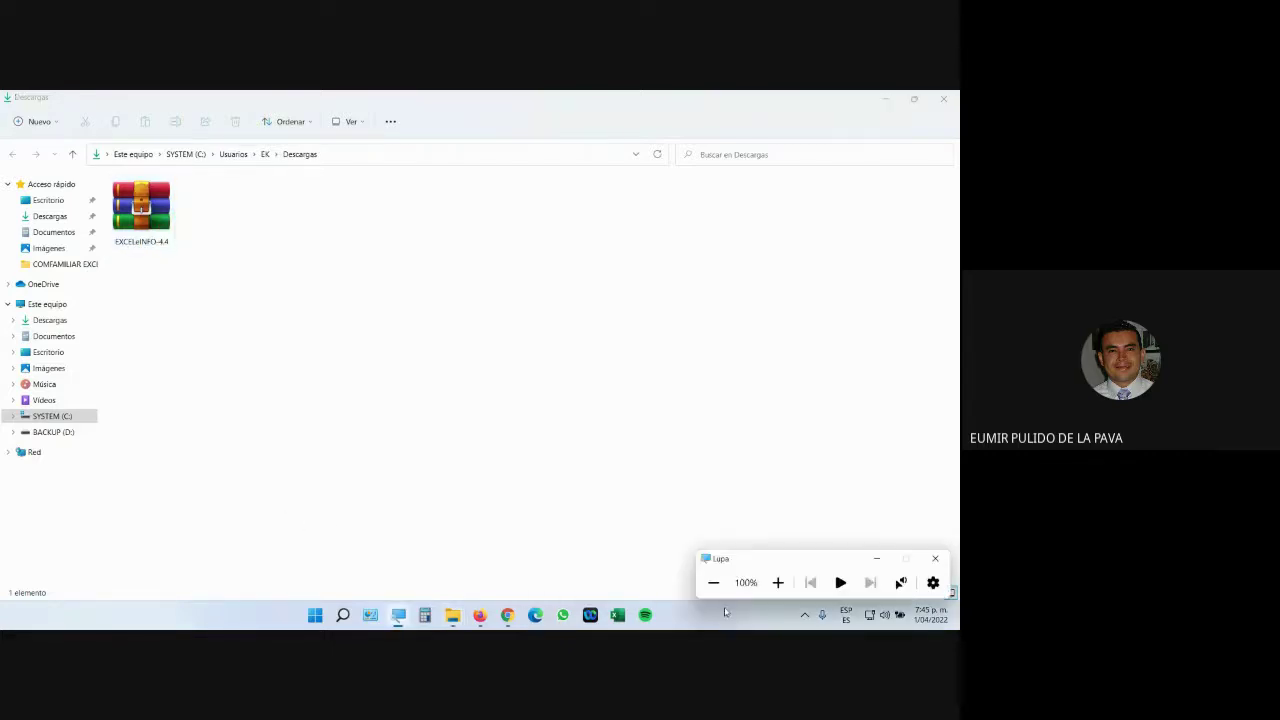
{"action": "left_click", "coordinate": [778, 584]}
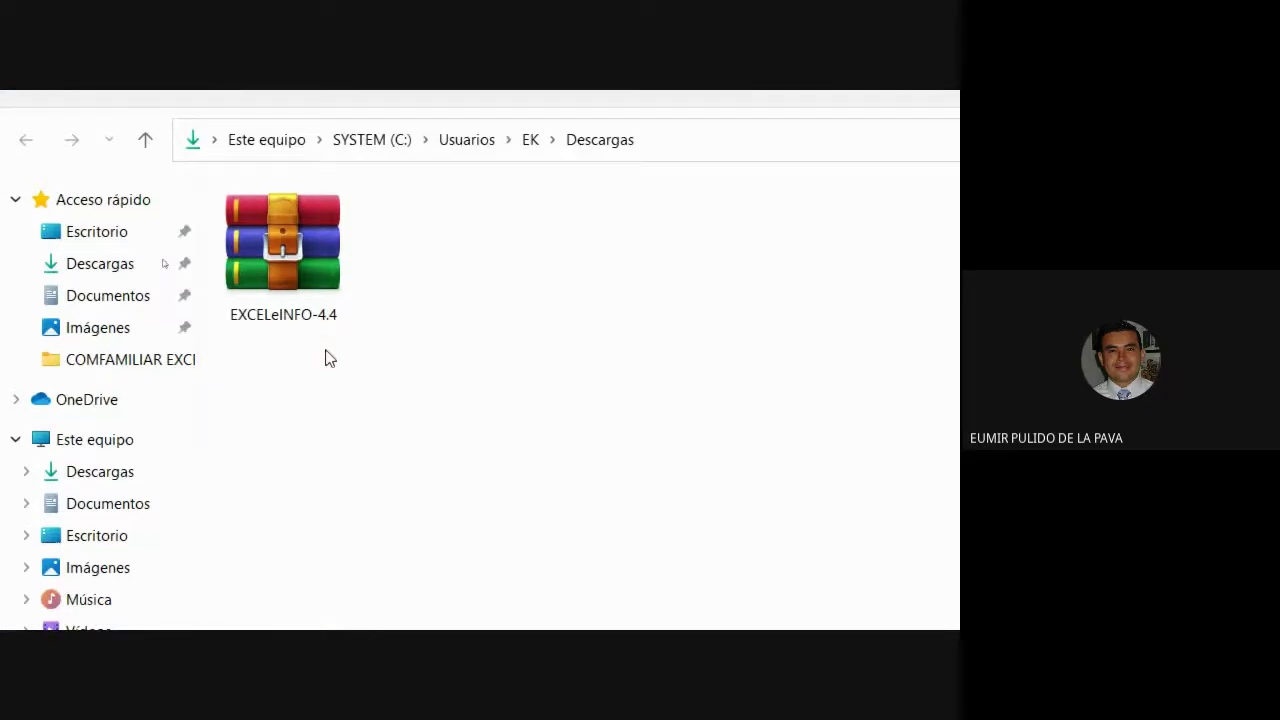
Extract EXCELeINFO-4.4 here, delete the zip, and select the EXCELeINFO add-in and Acerca de EXCELeINFO files.
{"action": "right_click", "coordinate": [288, 249]}
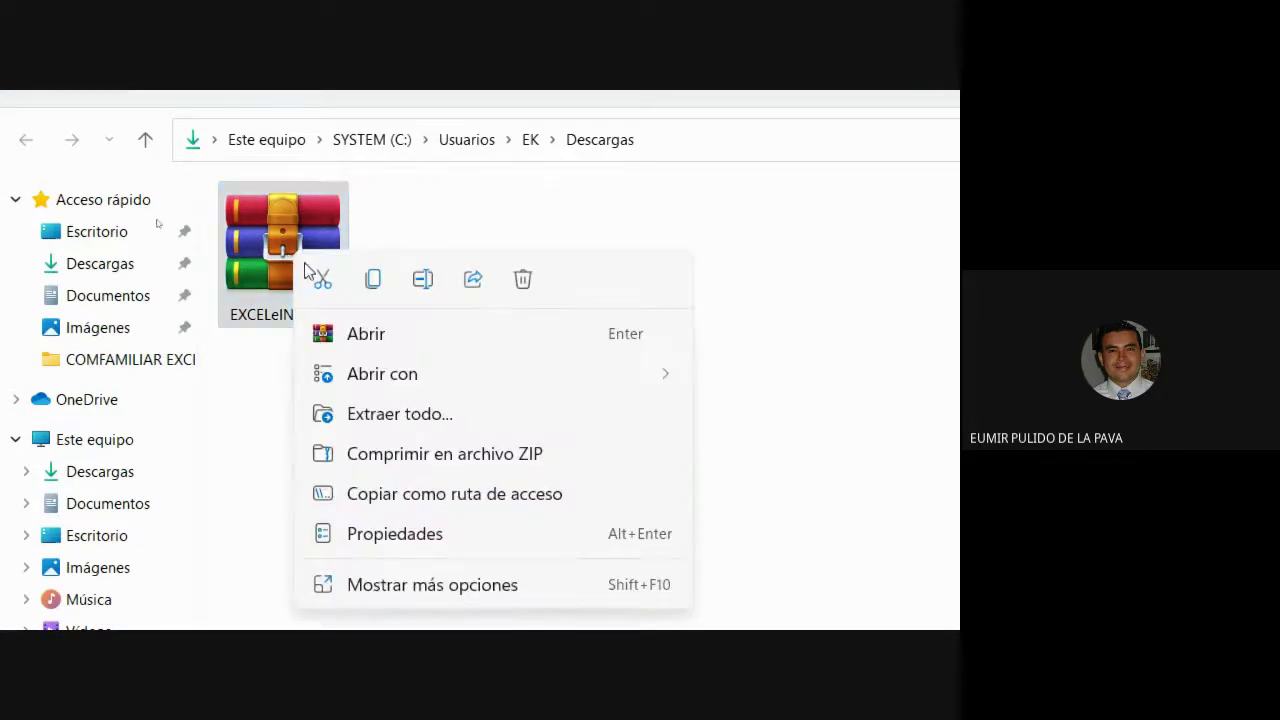
{"action": "left_click", "coordinate": [408, 585]}
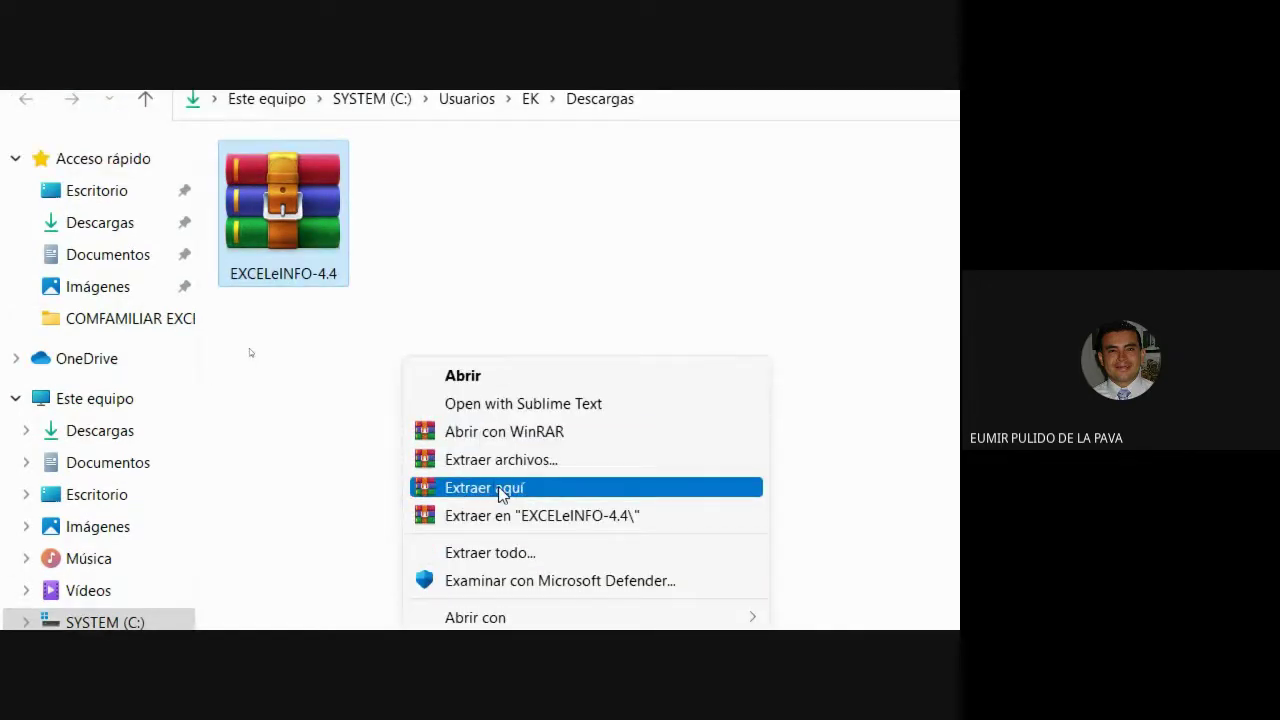
{"action": "left_click", "coordinate": [511, 491]}
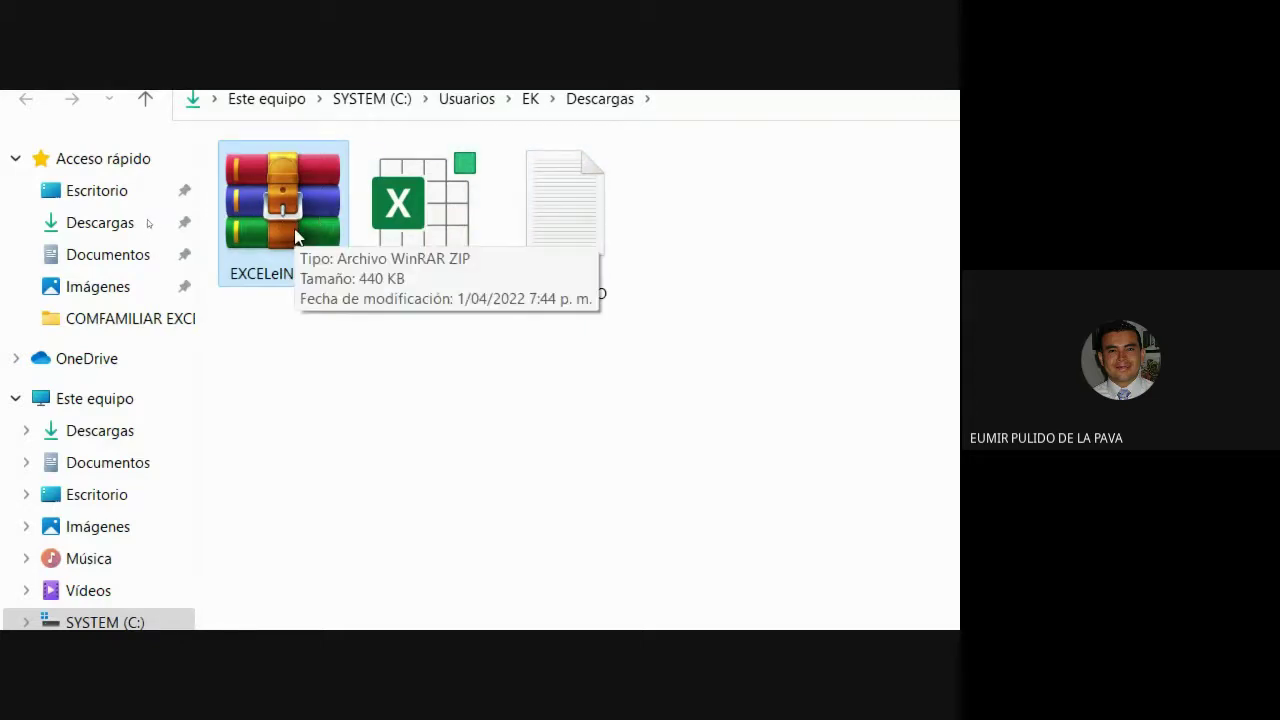
{"action": "key", "text": "Delete"}
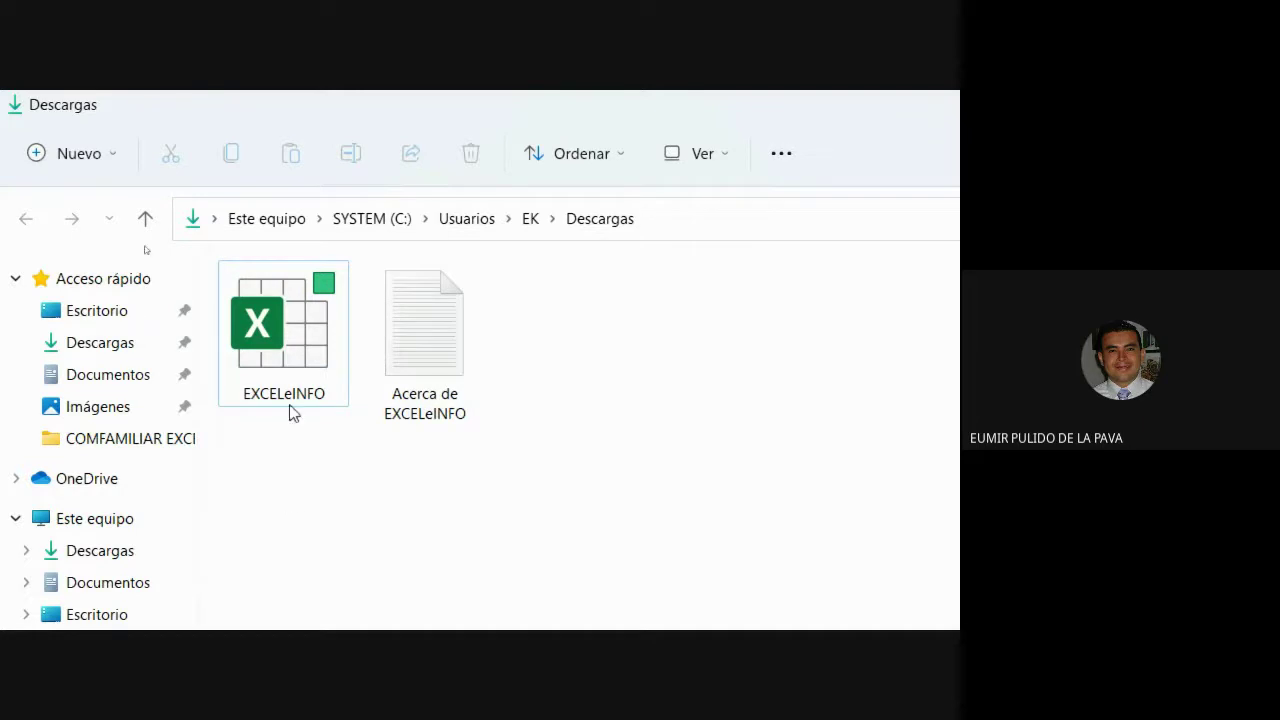
{"action": "left_click", "coordinate": [313, 330]}
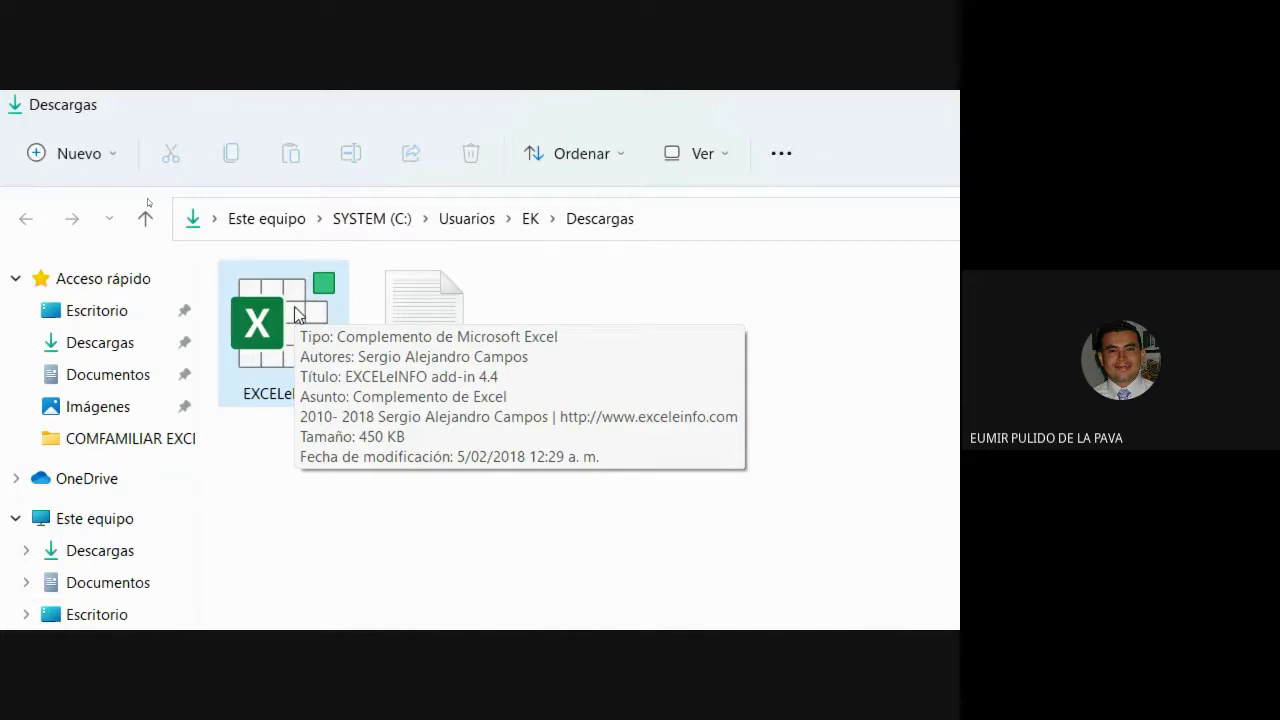
{"action": "left_click", "coordinate": [432, 352]}
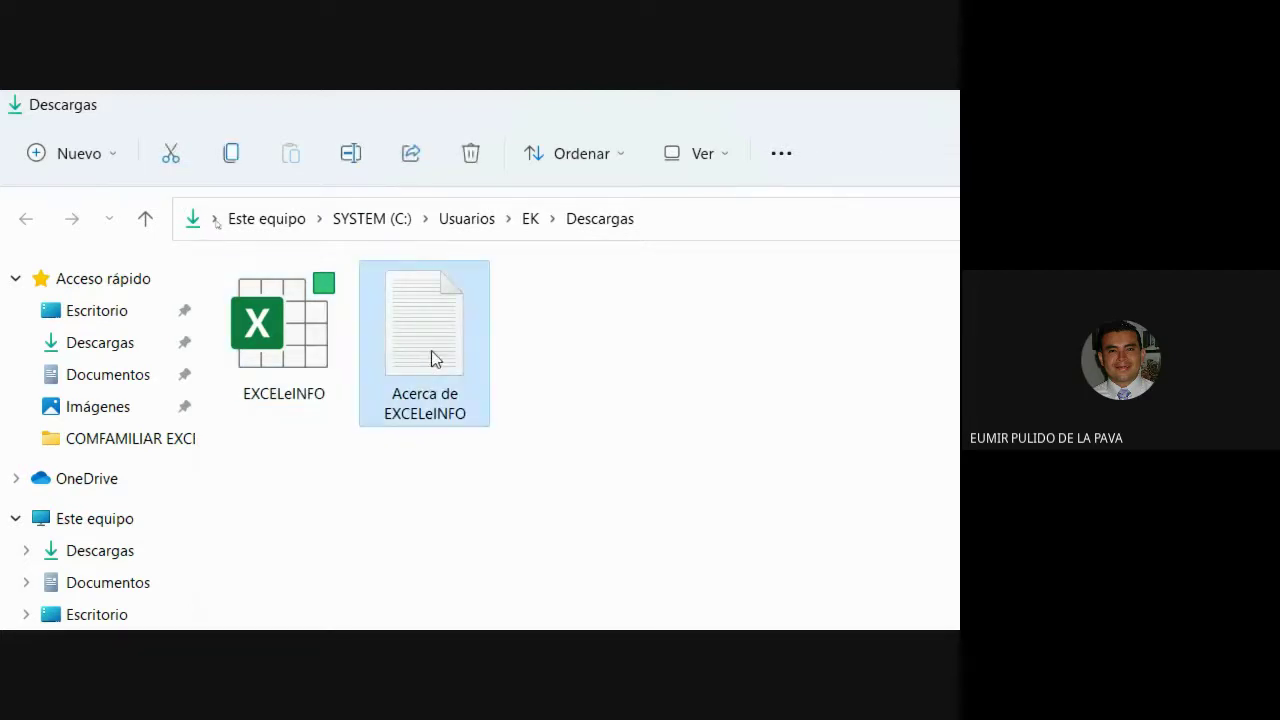
Open Acerca de EXCELeINFO in Notepad and highlight the author credit and product name.
{"action": "double_click", "coordinate": [435, 358]}
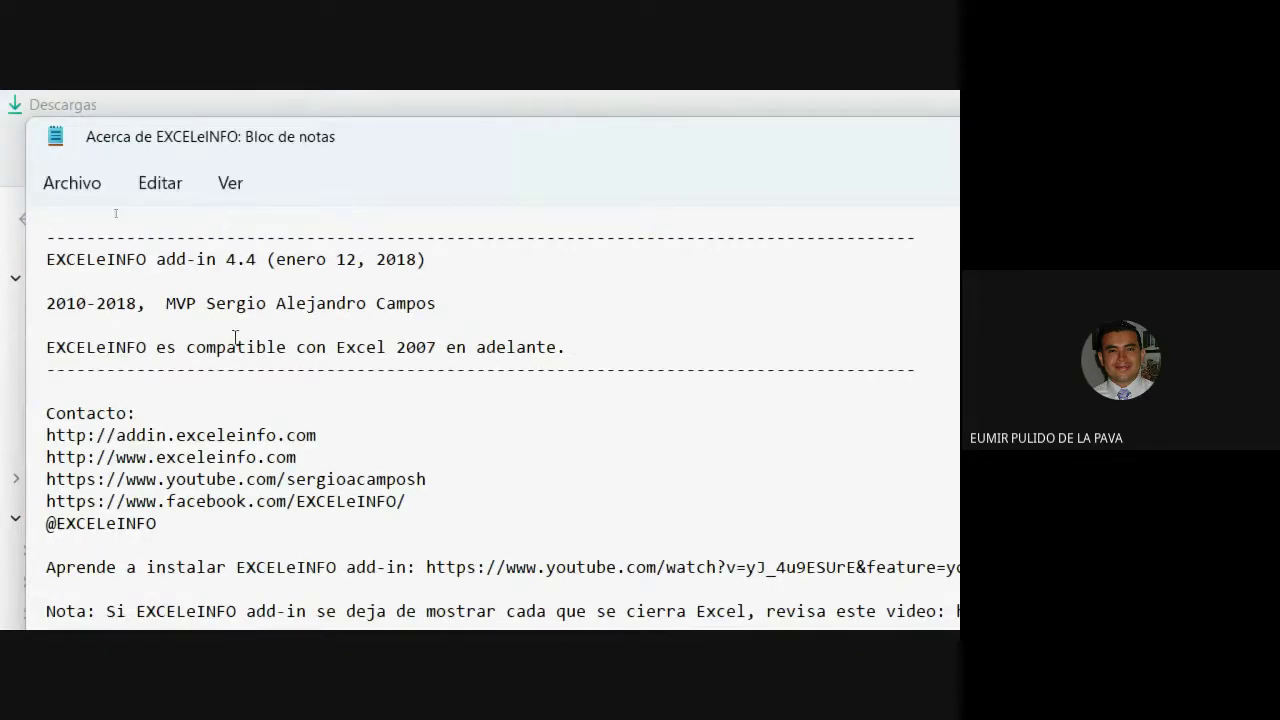
{"action": "left_click_drag", "start_coordinate": [166, 304], "coordinate": [436, 306]}
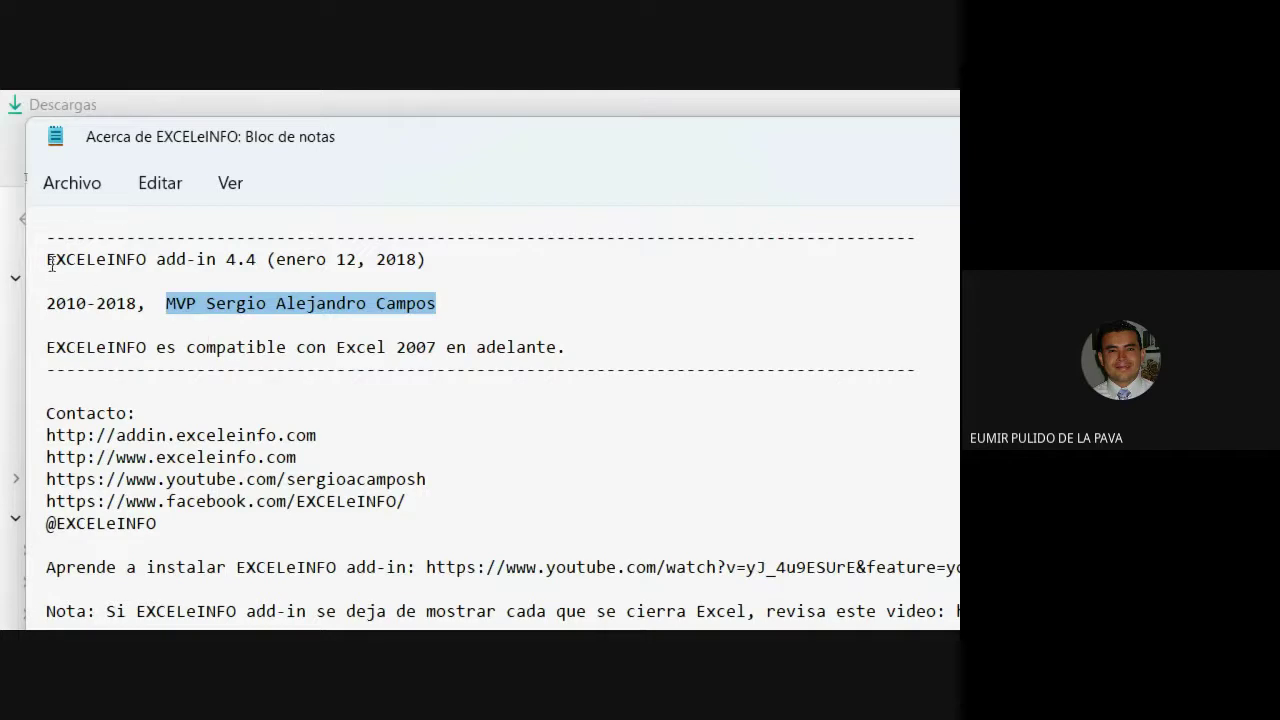
{"action": "left_click_drag", "start_coordinate": [47, 260], "coordinate": [180, 265]}
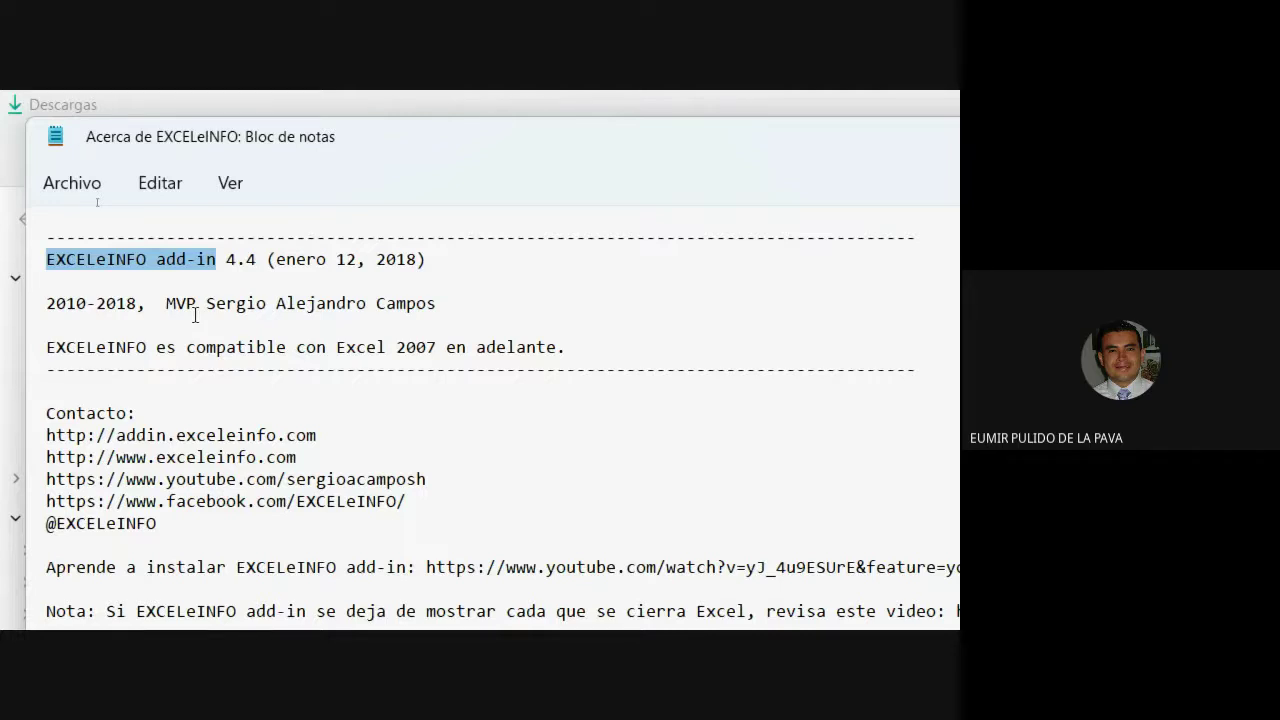
{"action": "scroll", "coordinate": [480, 360], "scroll_direction": "down", "scroll_amount": 5}
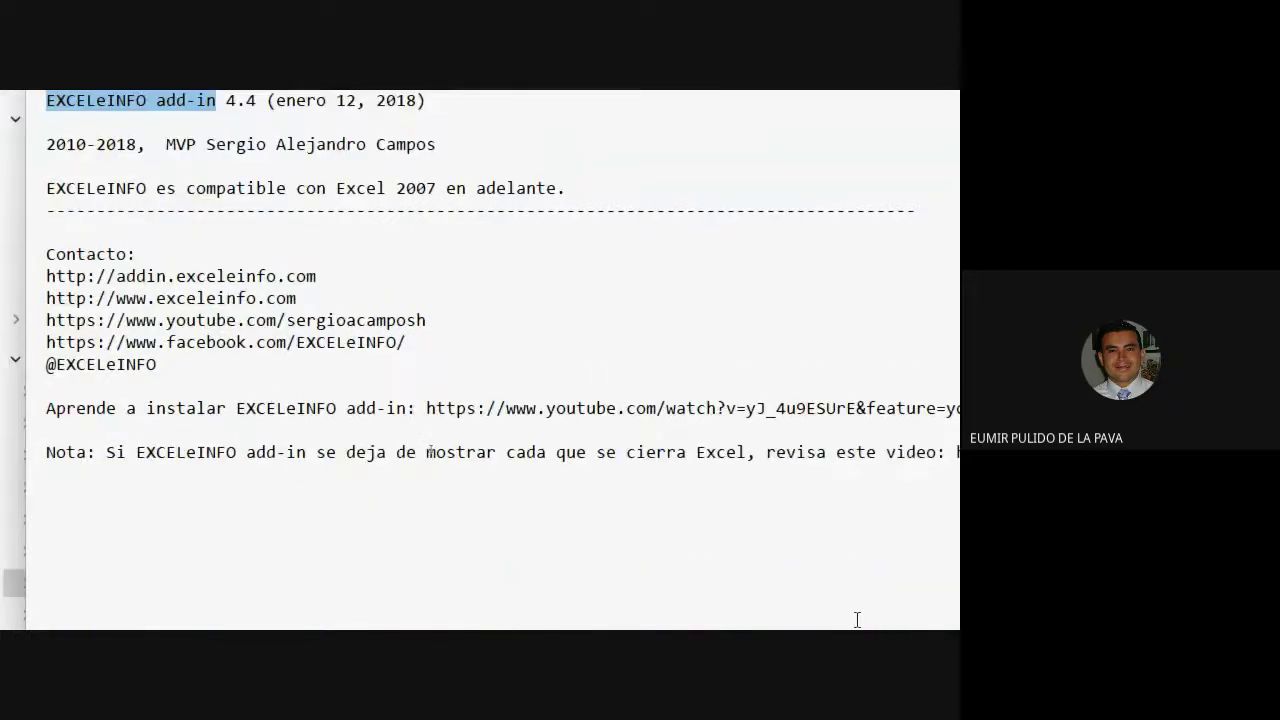
{"action": "scroll", "coordinate": [806, 520], "scroll_direction": "up", "scroll_amount": 5}
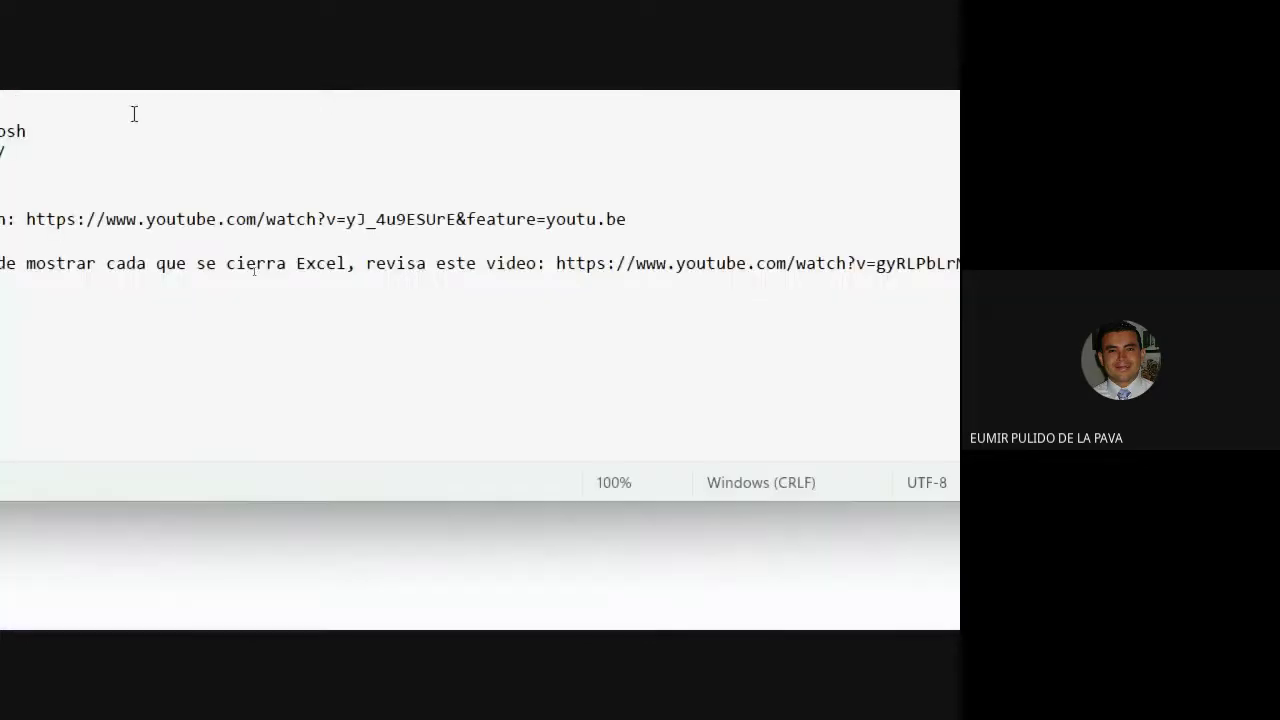
{"action": "scroll", "coordinate": [2, 110], "scroll_direction": "up", "scroll_amount": 2}
{"action": "scroll", "coordinate": [2, 110], "scroll_direction": "left", "scroll_amount": 2}
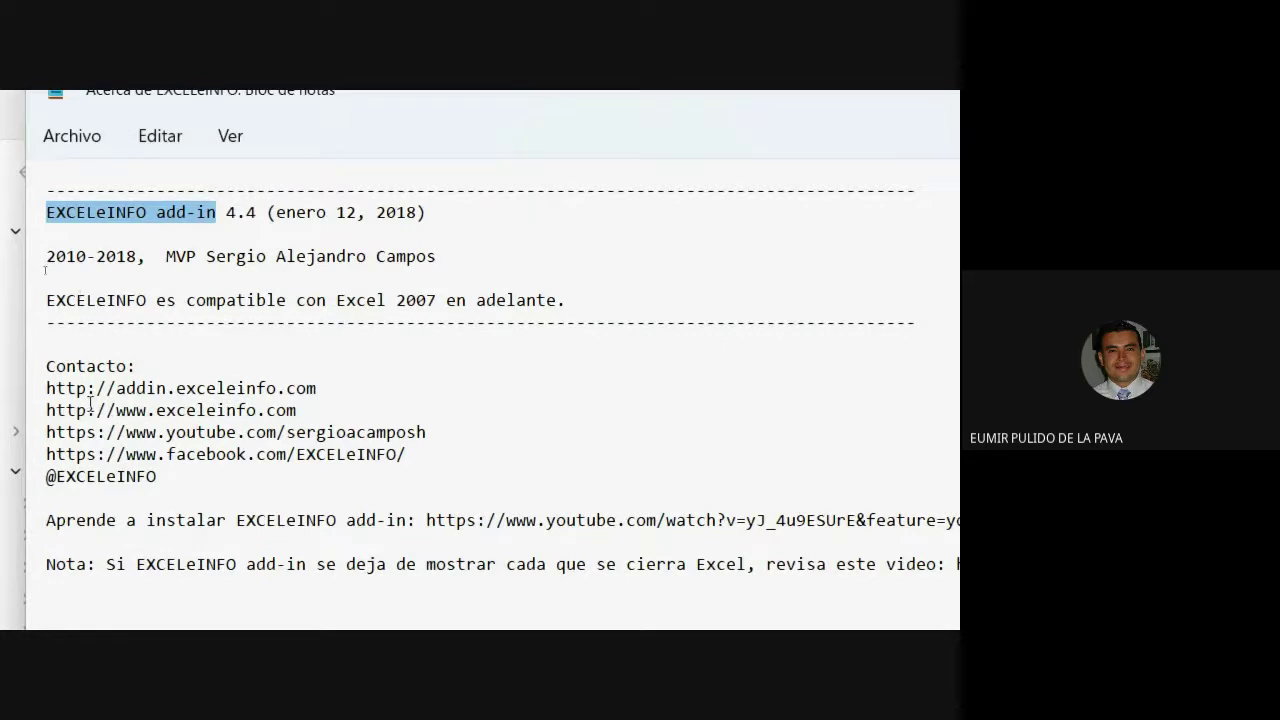
{"action": "triple_click", "coordinate": [50, 394]}
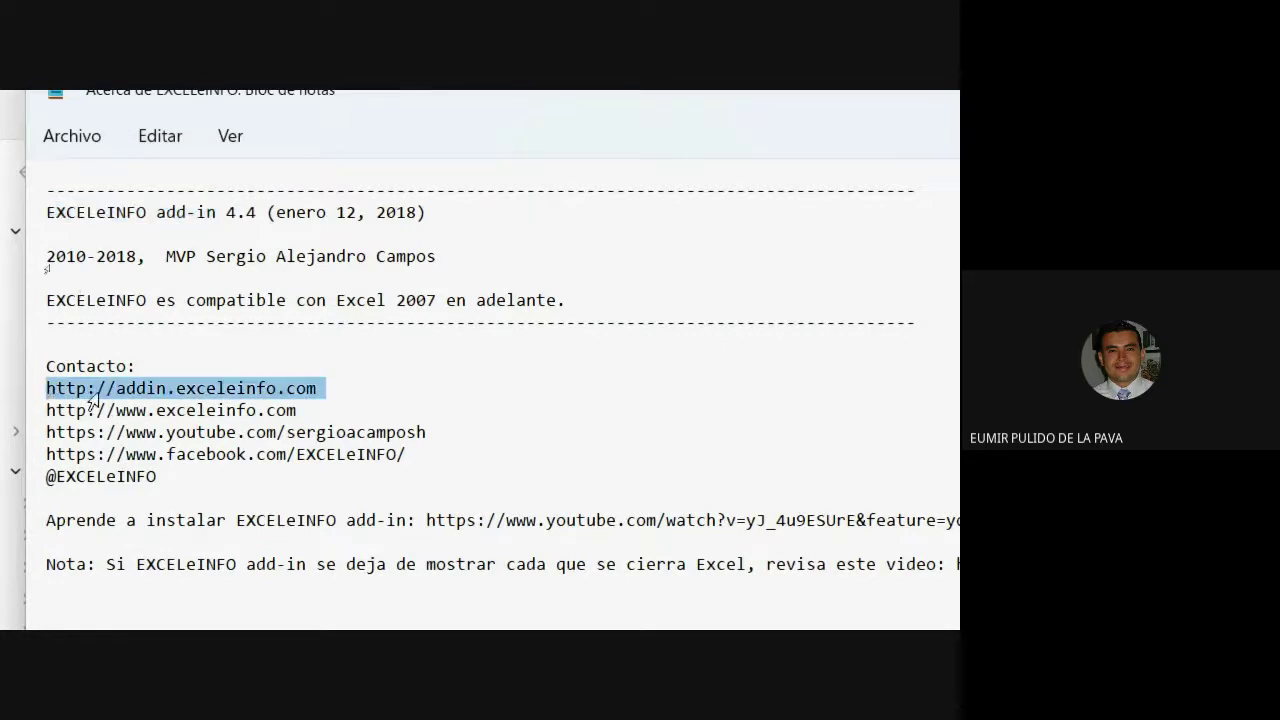
{"action": "left_click", "coordinate": [215, 432]}
{"action": "left_click_drag", "start_coordinate": [57, 410], "coordinate": [266, 410]}
{"action": "triple_click", "coordinate": [142, 368]}
{"action": "key", "text": "ctrl+c"}
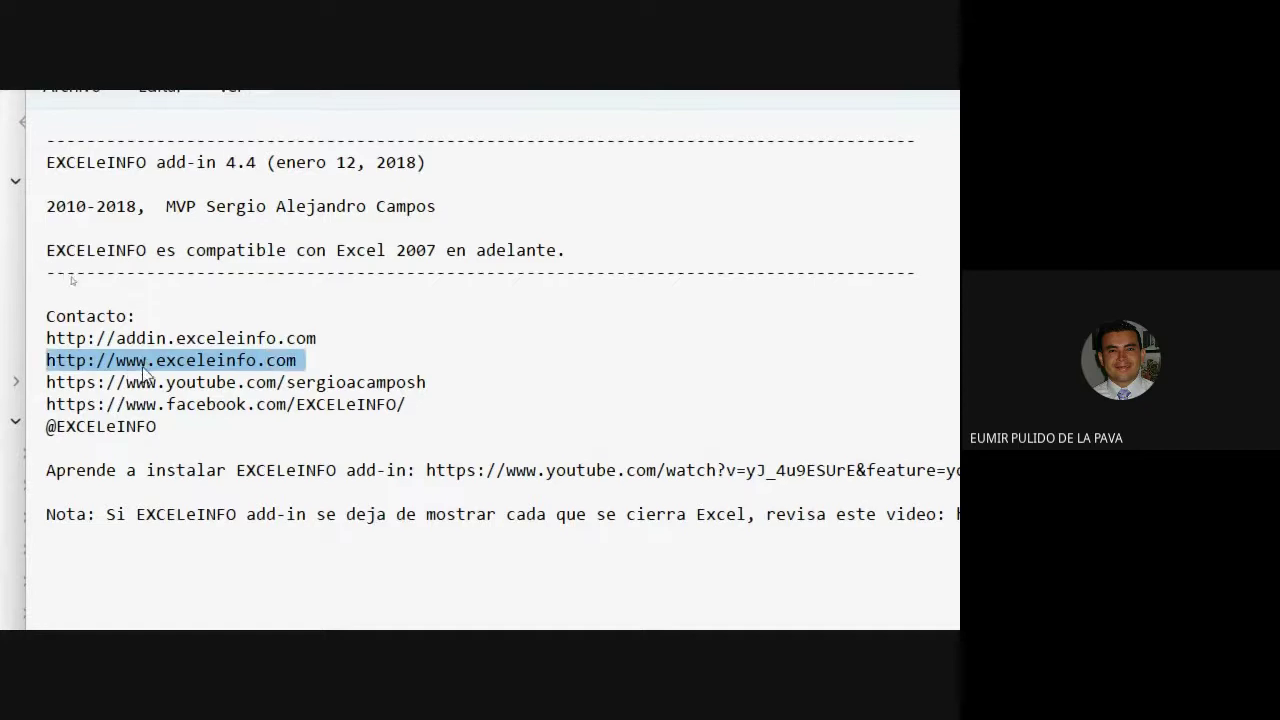
{"action": "right_click", "coordinate": [145, 372]}
{"action": "left_click", "coordinate": [222, 501]}
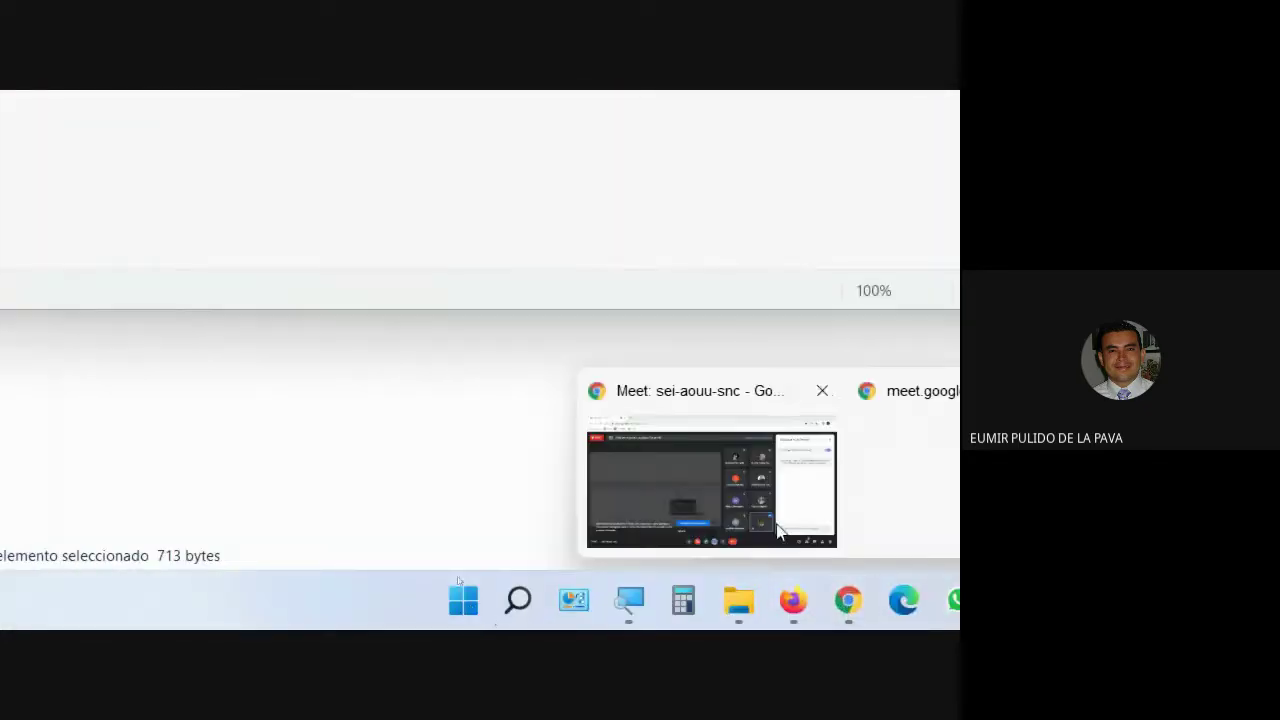
Load the copied exceleinfo.com address in a new Chrome tab.
{"action": "left_click", "coordinate": [845, 605]}
{"action": "left_click", "coordinate": [330, 112]}
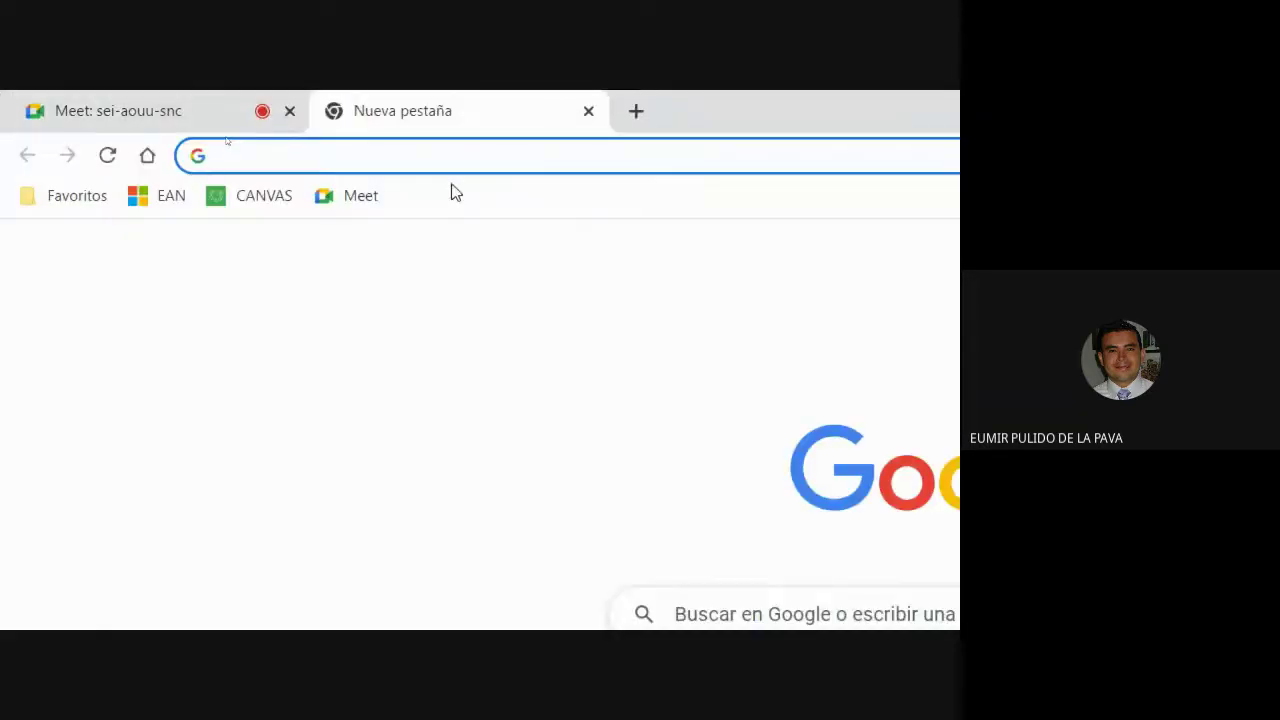
{"action": "key", "text": "ctrl+v"}
{"action": "key", "text": "Return"}
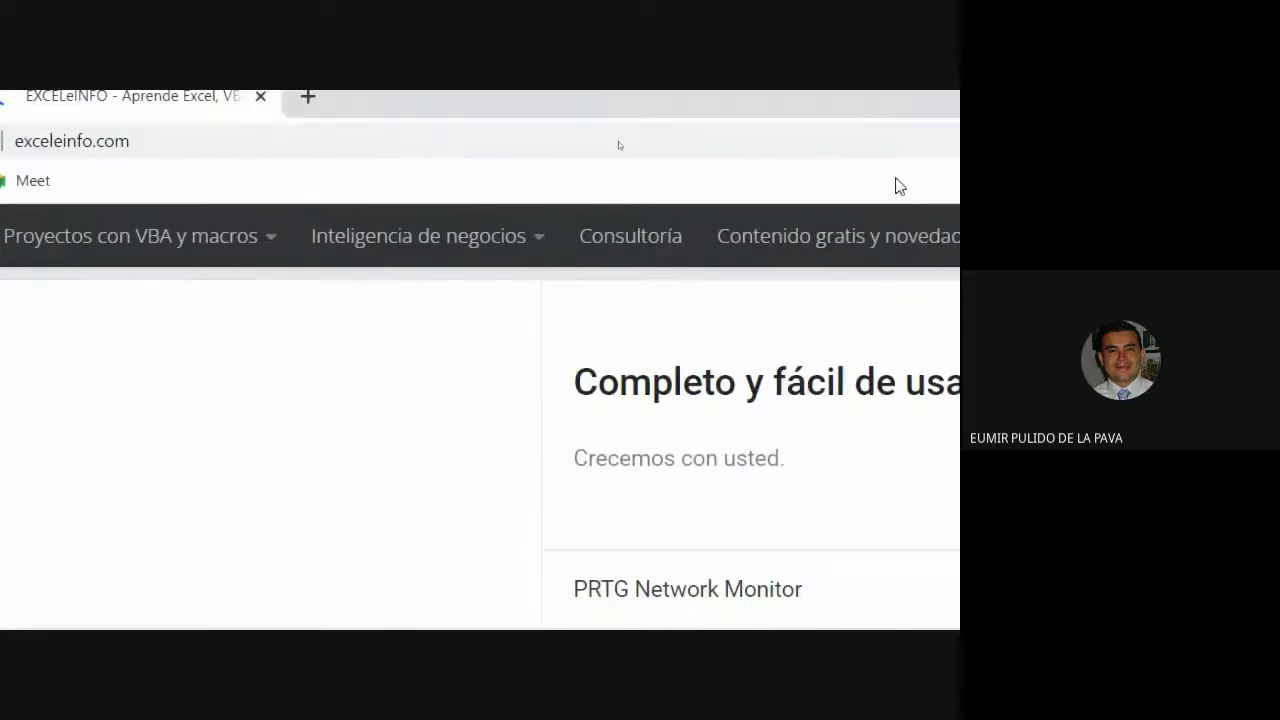
Scroll down the exceleinfo.com homepage to the TUTORIALES BLOG posts.
{"action": "scroll", "coordinate": [197, 595], "scroll_direction": "down", "scroll_amount": 5}
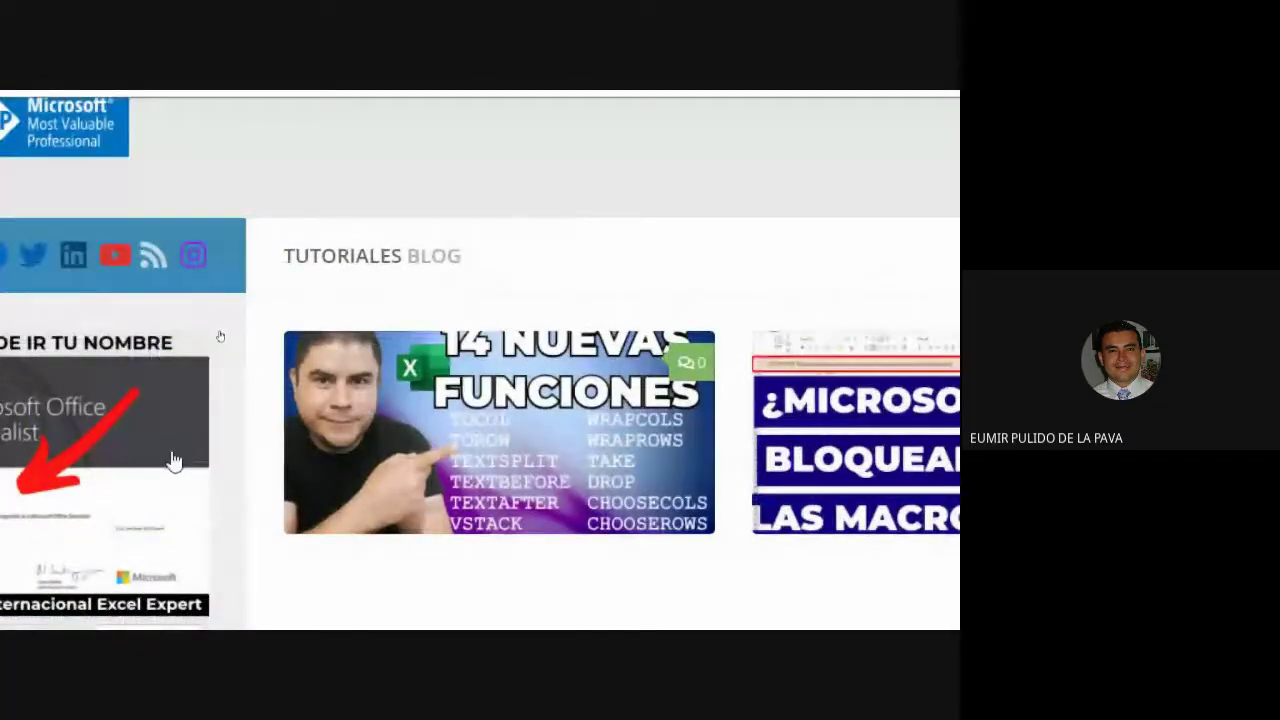
{"action": "scroll", "coordinate": [635, 523], "scroll_direction": "down", "scroll_amount": 4}
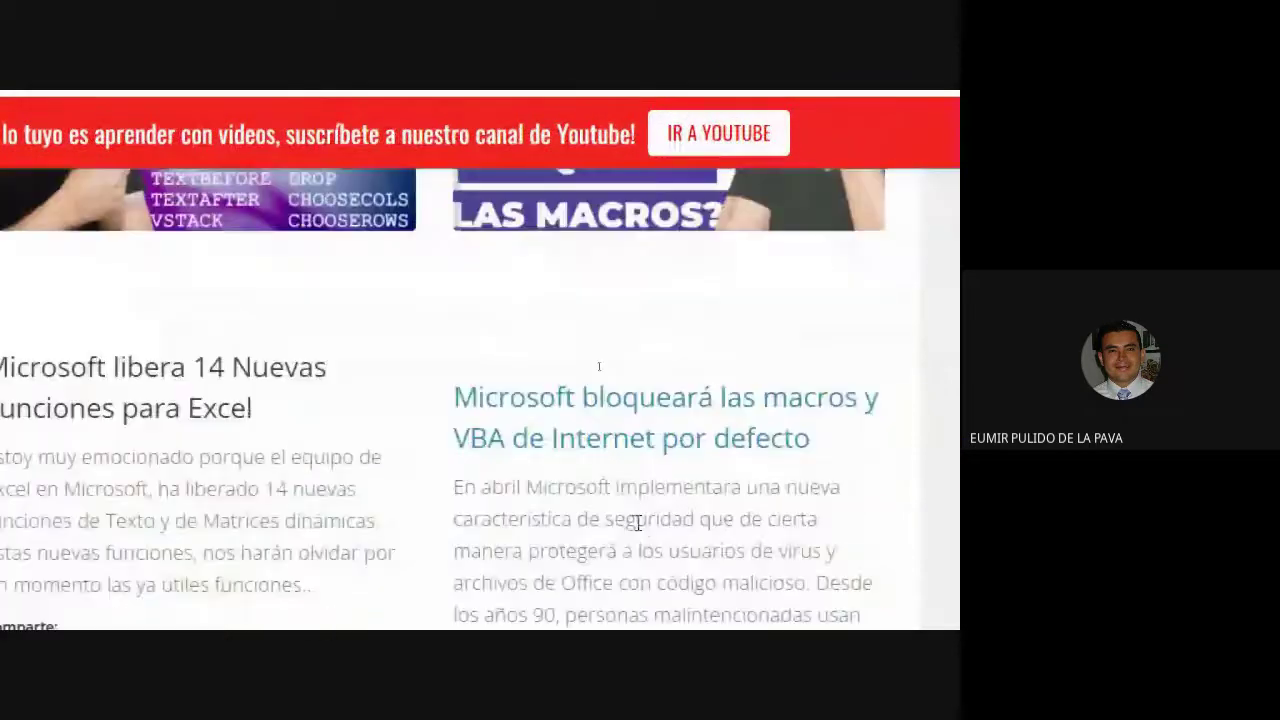
{"action": "scroll", "coordinate": [494, 437], "scroll_direction": "up", "scroll_amount": 5}
{"action": "scroll", "coordinate": [40, 597], "scroll_direction": "down", "scroll_amount": 3}
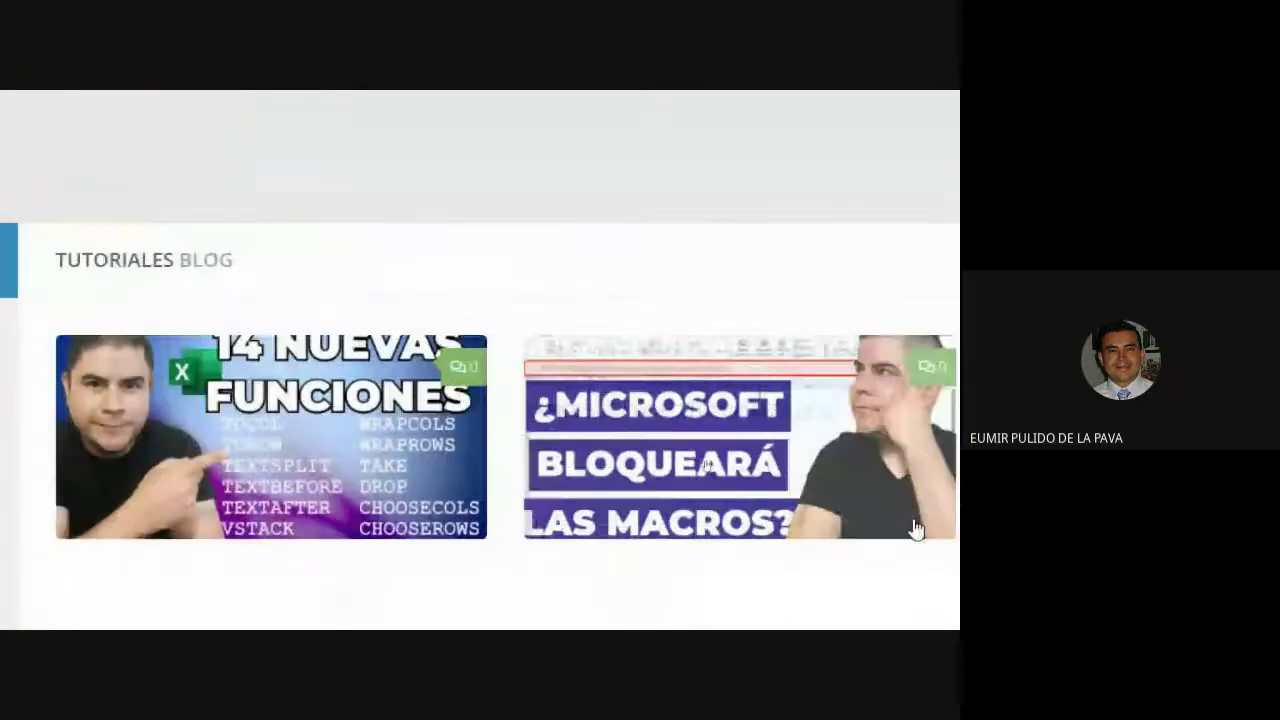
{"action": "scroll", "coordinate": [85, 470], "scroll_direction": "down", "scroll_amount": 9}
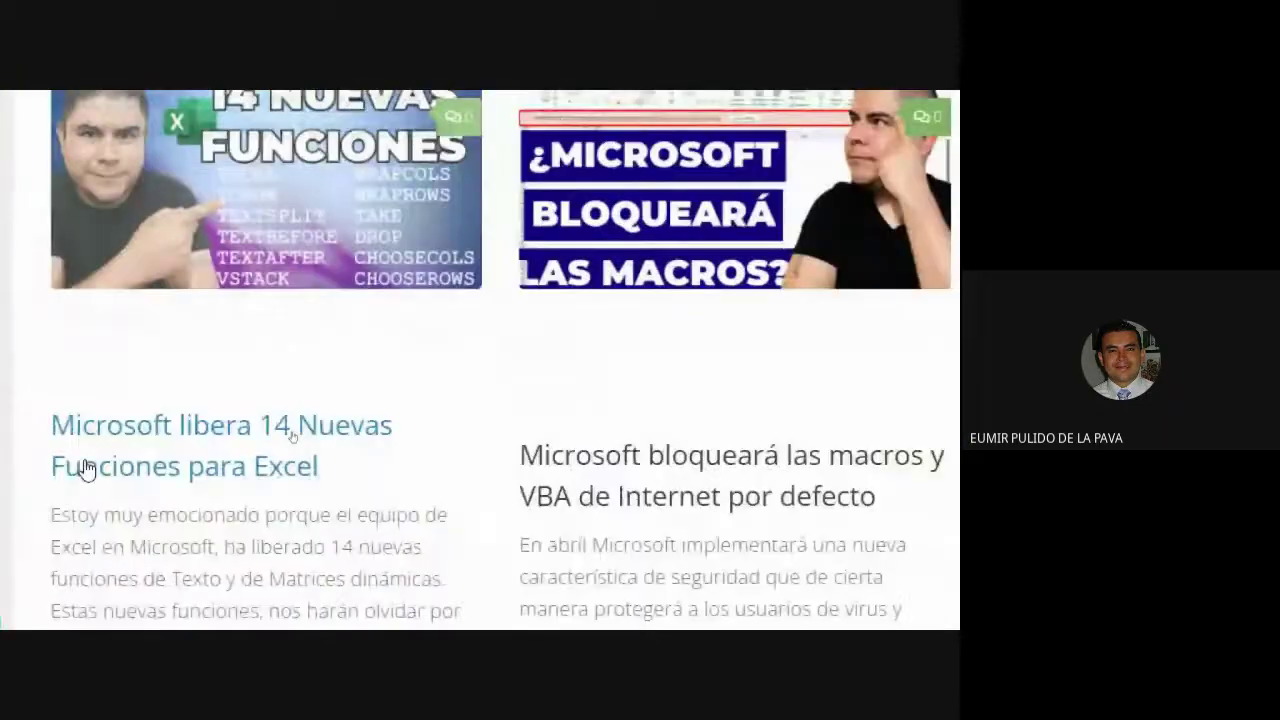
{"action": "scroll", "coordinate": [88, 508], "scroll_direction": "down", "scroll_amount": 3}
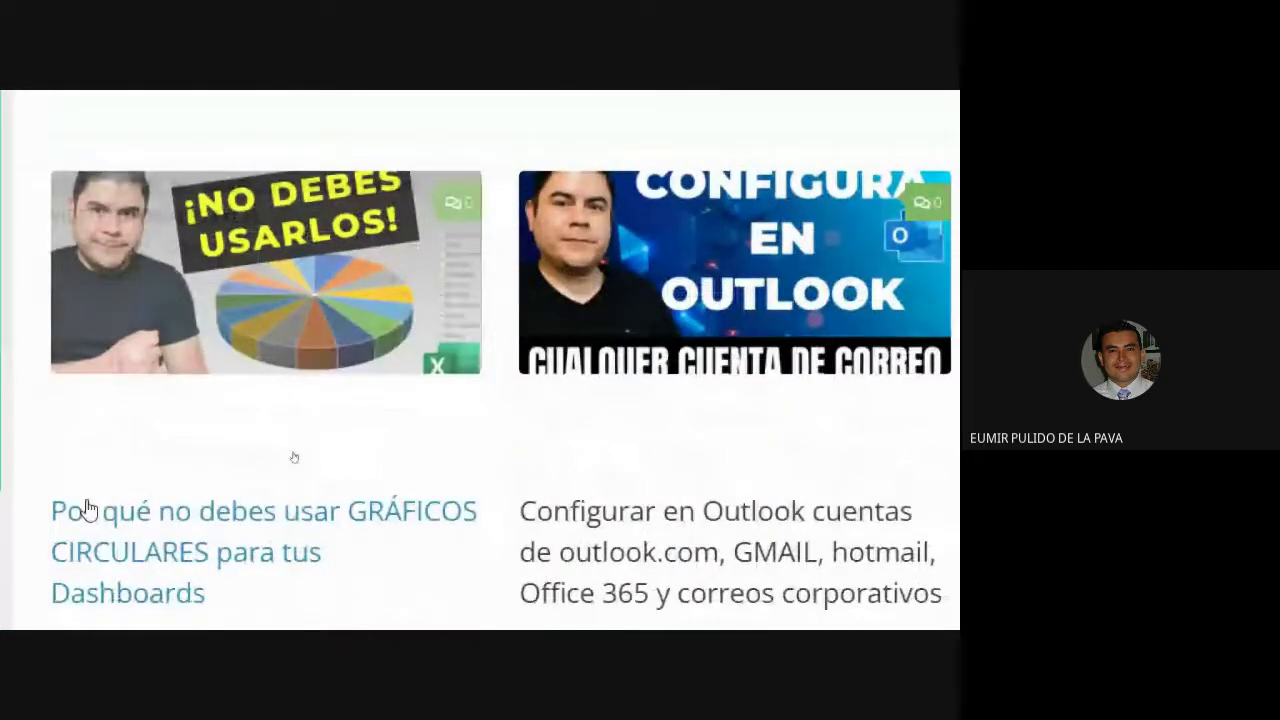
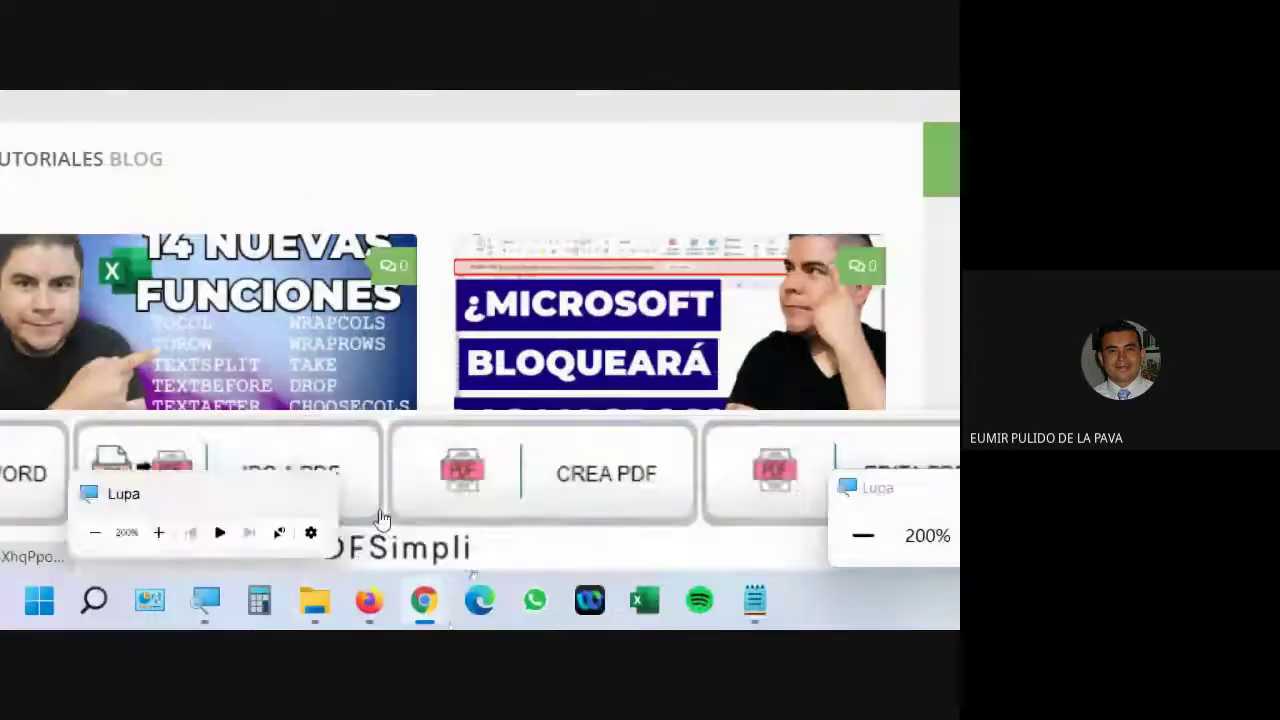
Open the EXCELeINFO 4.4 add-in file from the Descargas folder in File Explorer.
{"action": "mouse_move", "coordinate": [338, 607]}
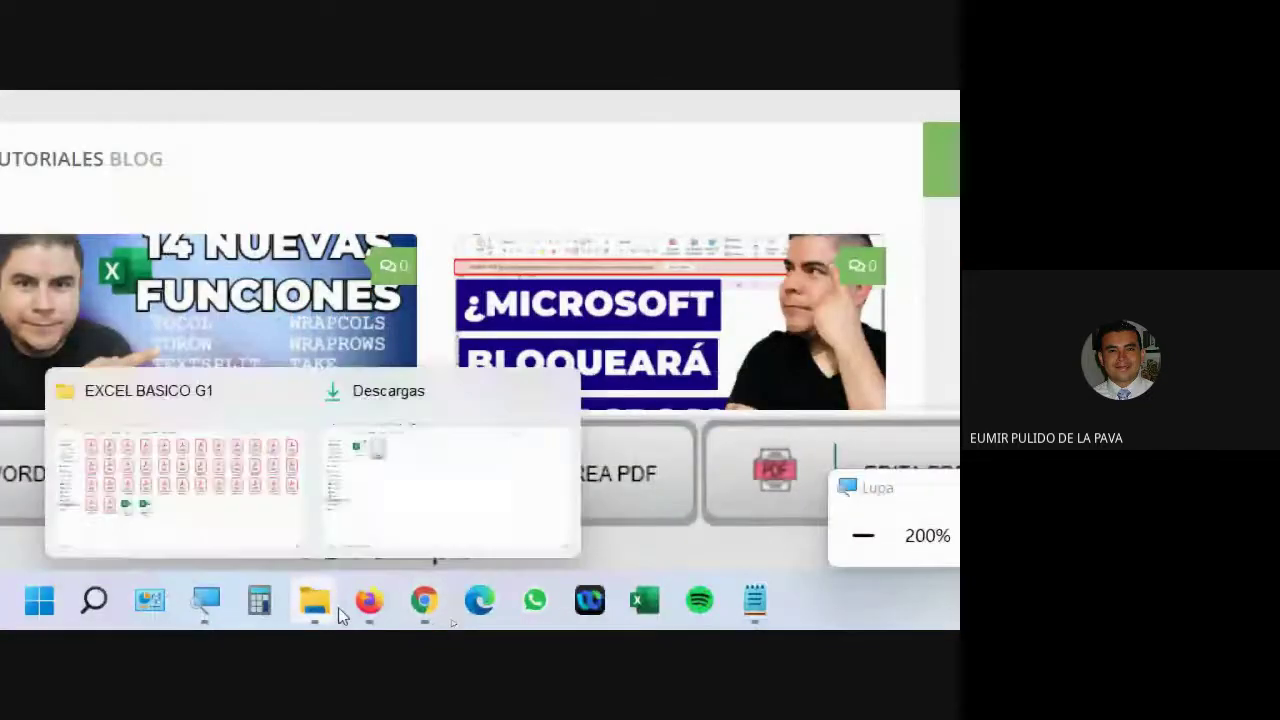
{"action": "left_click", "coordinate": [389, 517]}
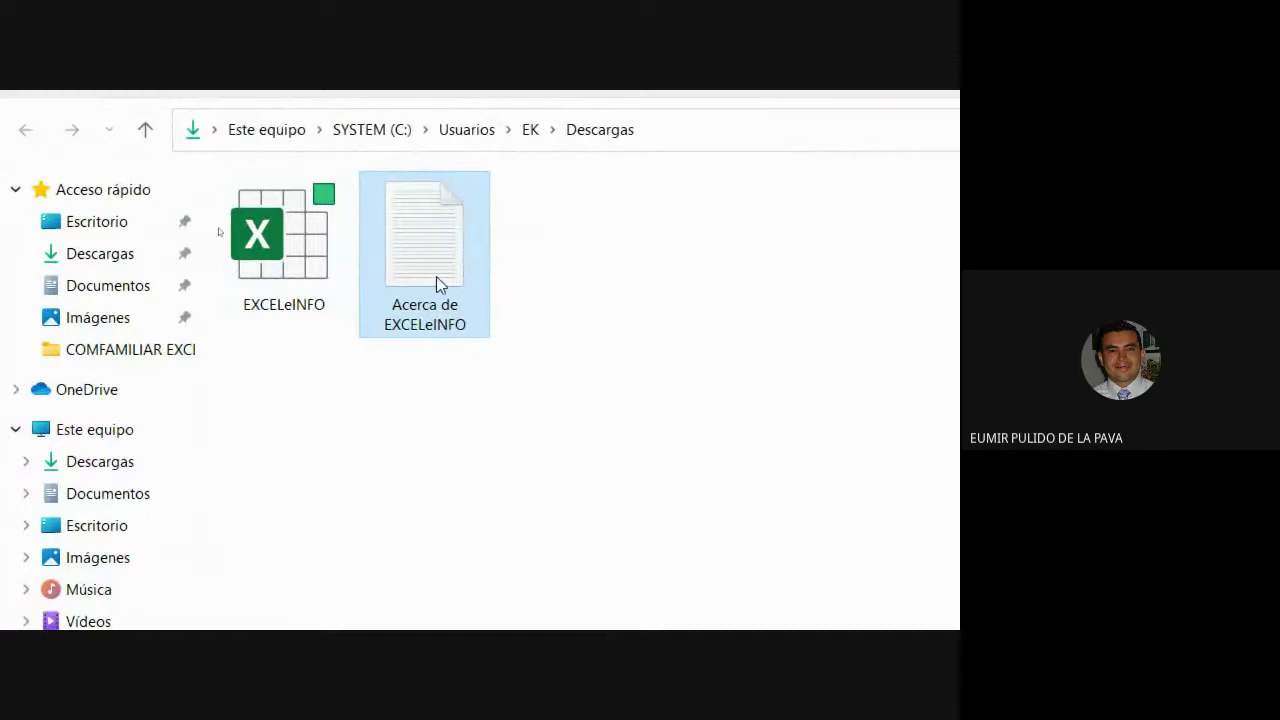
{"action": "mouse_move", "coordinate": [295, 257]}
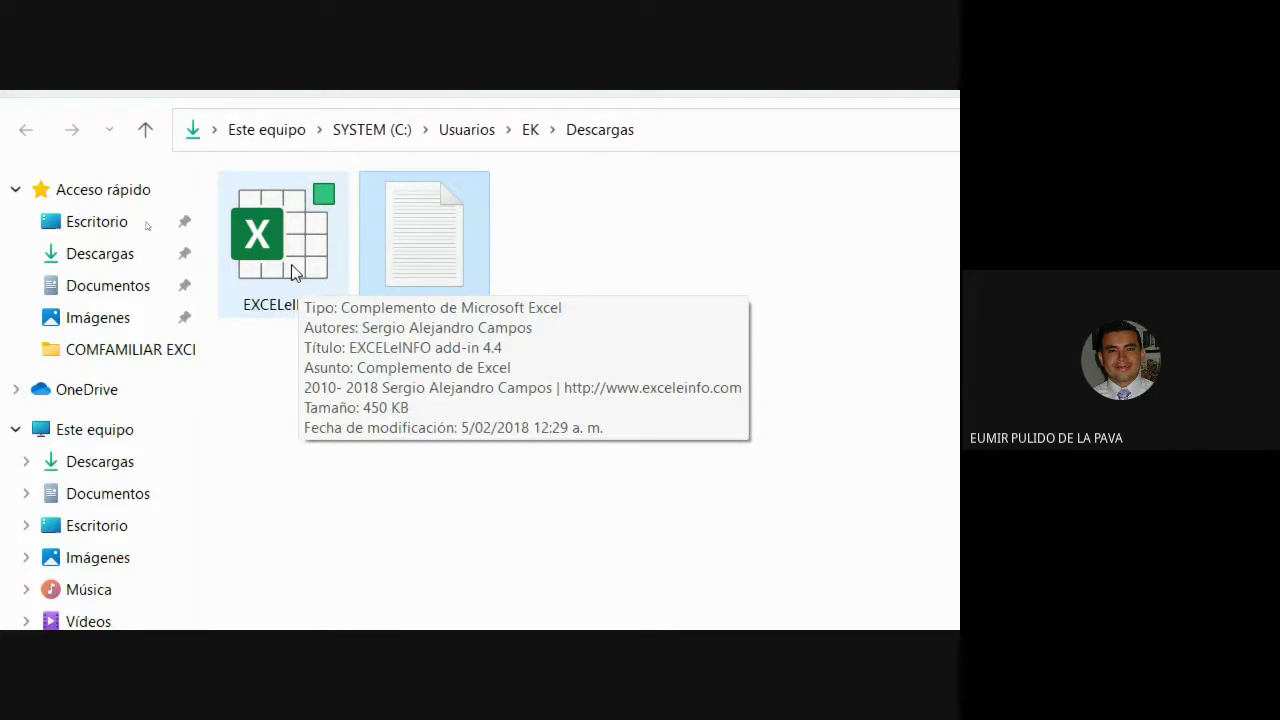
{"action": "double_click", "coordinate": [294, 273]}
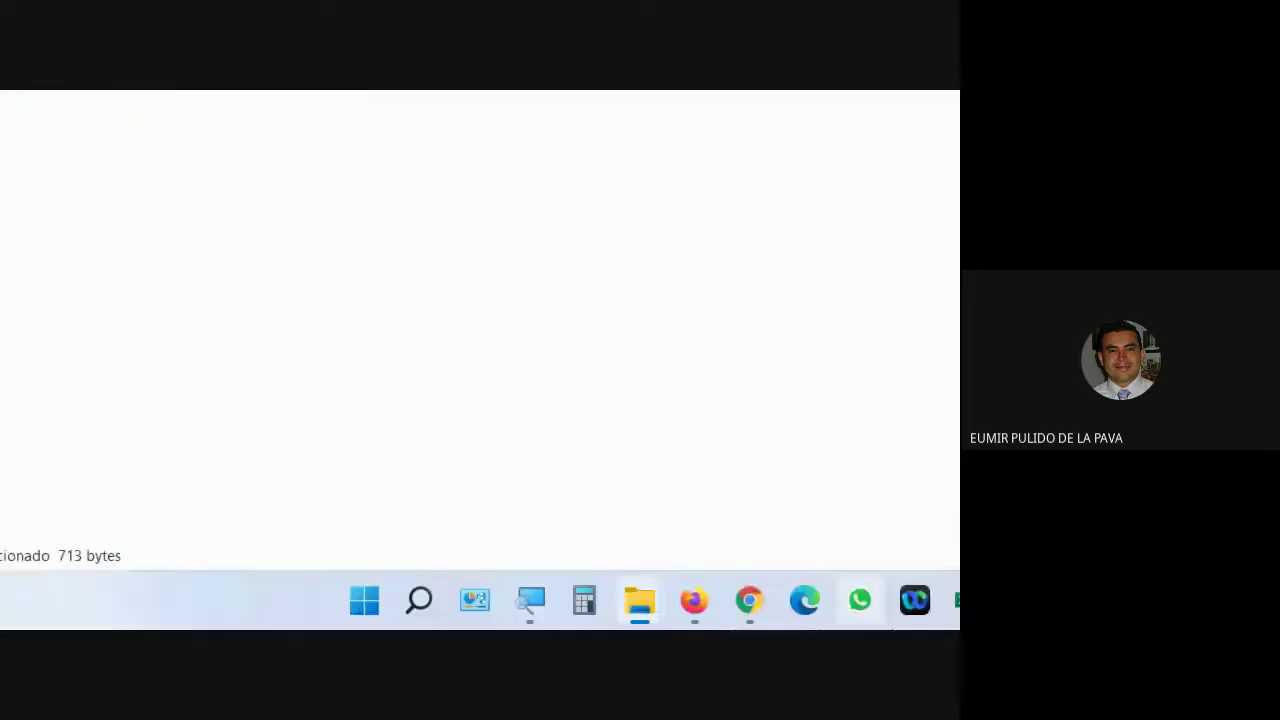
Launch Excel and start a new blank workbook.
{"action": "left_click", "coordinate": [686, 603]}
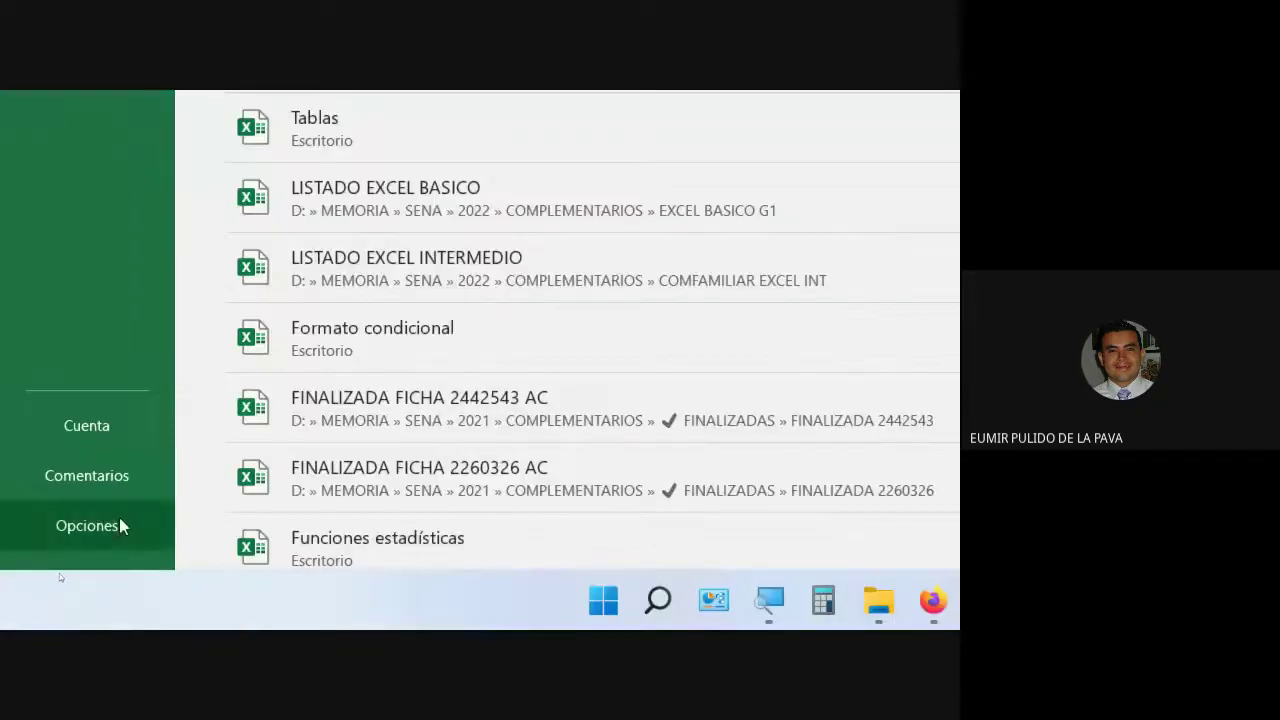
{"action": "left_click", "coordinate": [100, 528]}
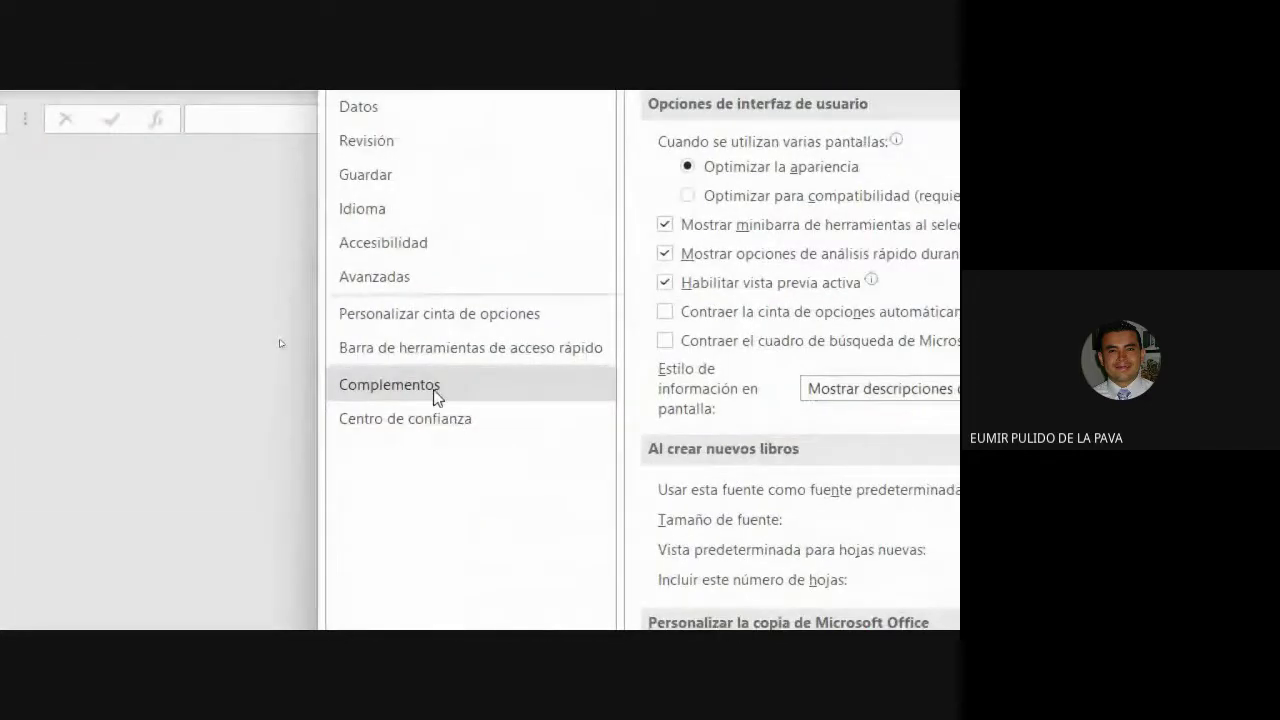
{"action": "left_click", "coordinate": [400, 386]}
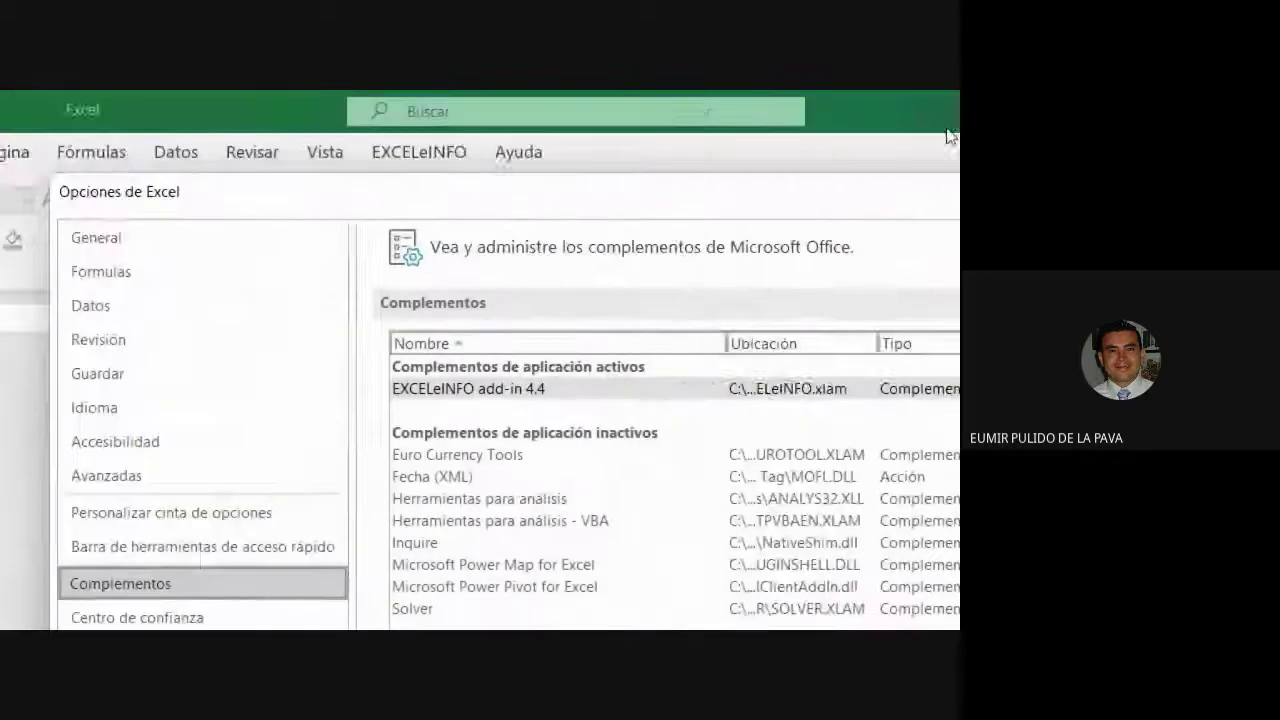
{"action": "left_click", "coordinate": [729, 191]}
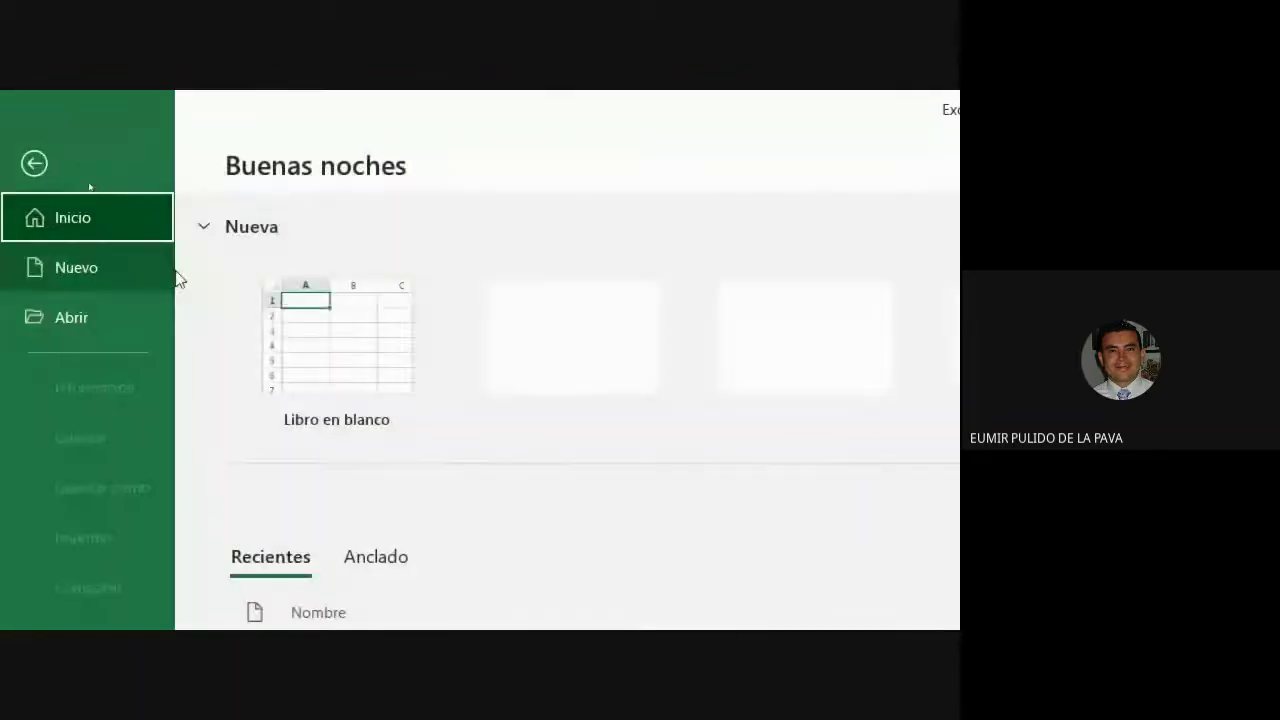
{"action": "left_click", "coordinate": [280, 288]}
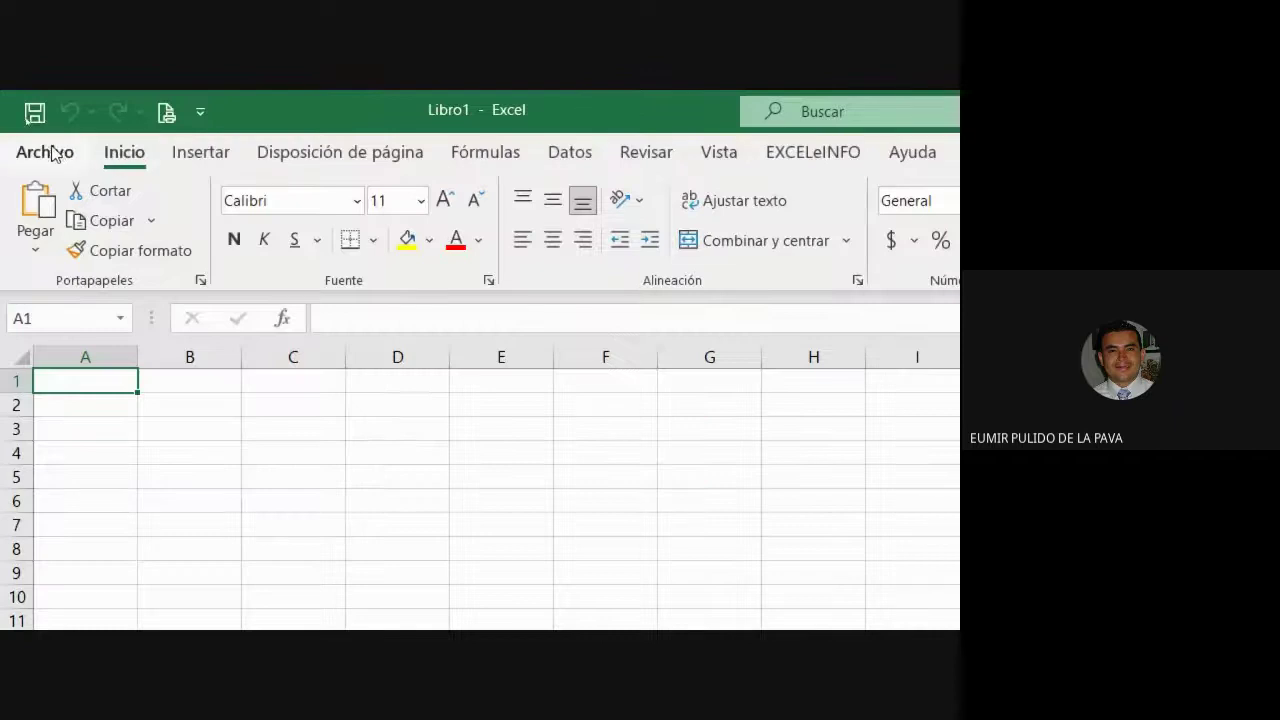
Open the Excel Add-ins manager via File > Options > Add-ins > Go.
{"action": "left_click", "coordinate": [48, 152]}
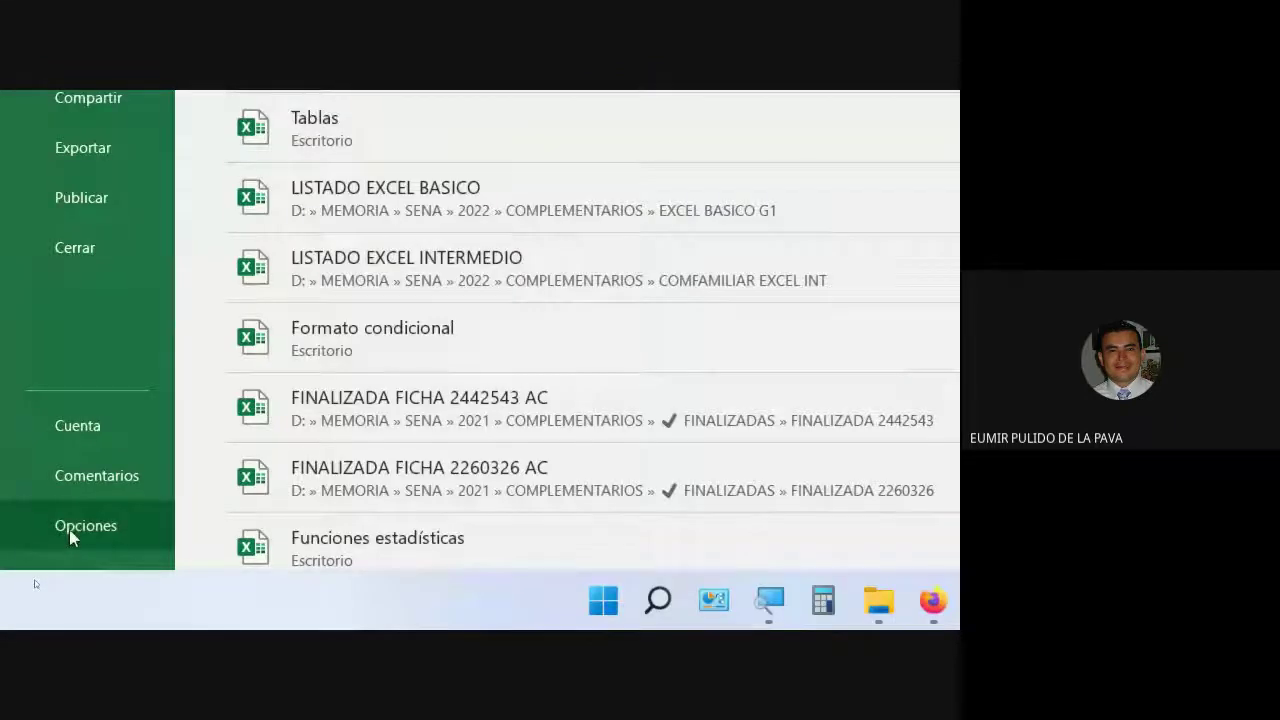
{"action": "left_click", "coordinate": [69, 529]}
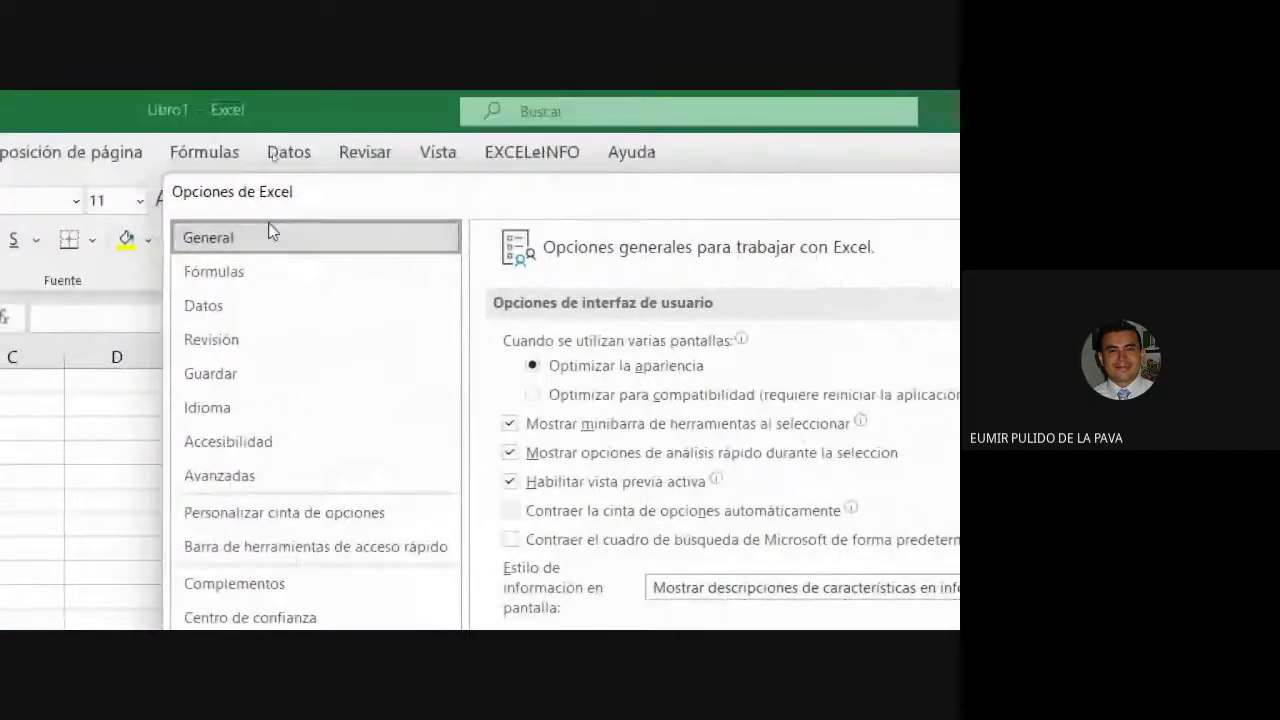
{"action": "left_click", "coordinate": [235, 455]}
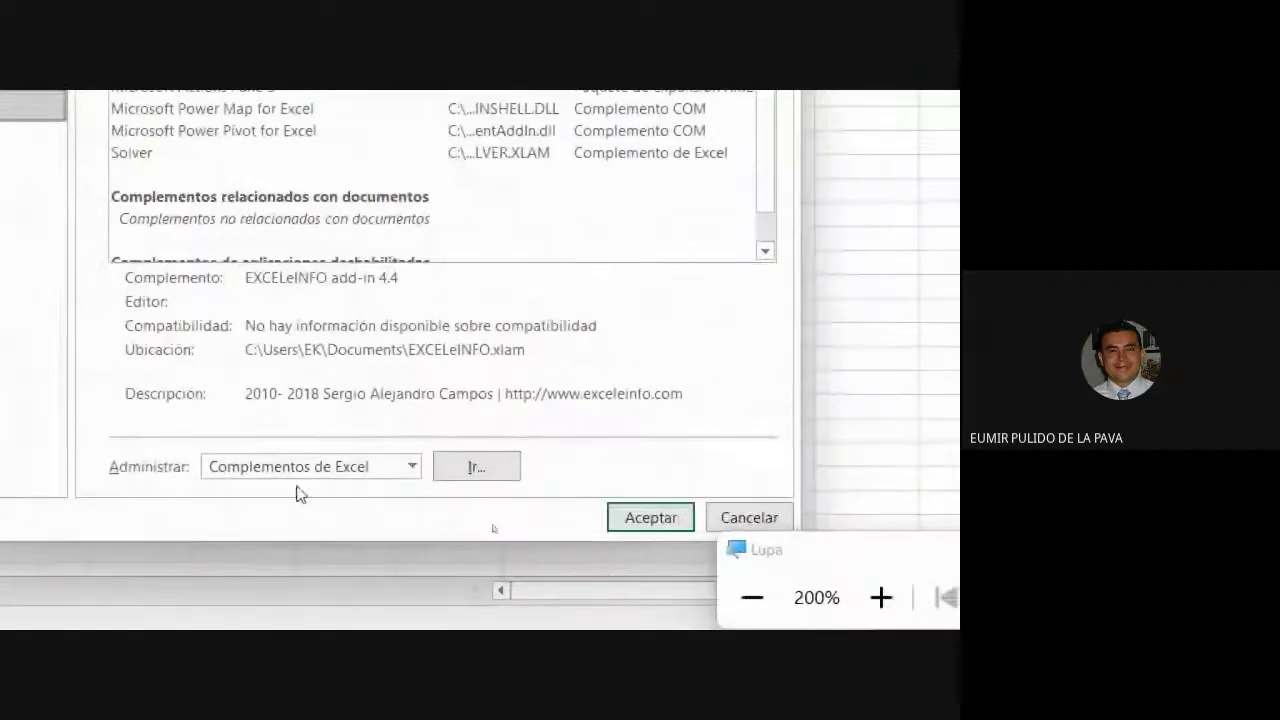
{"action": "left_click", "coordinate": [490, 478]}
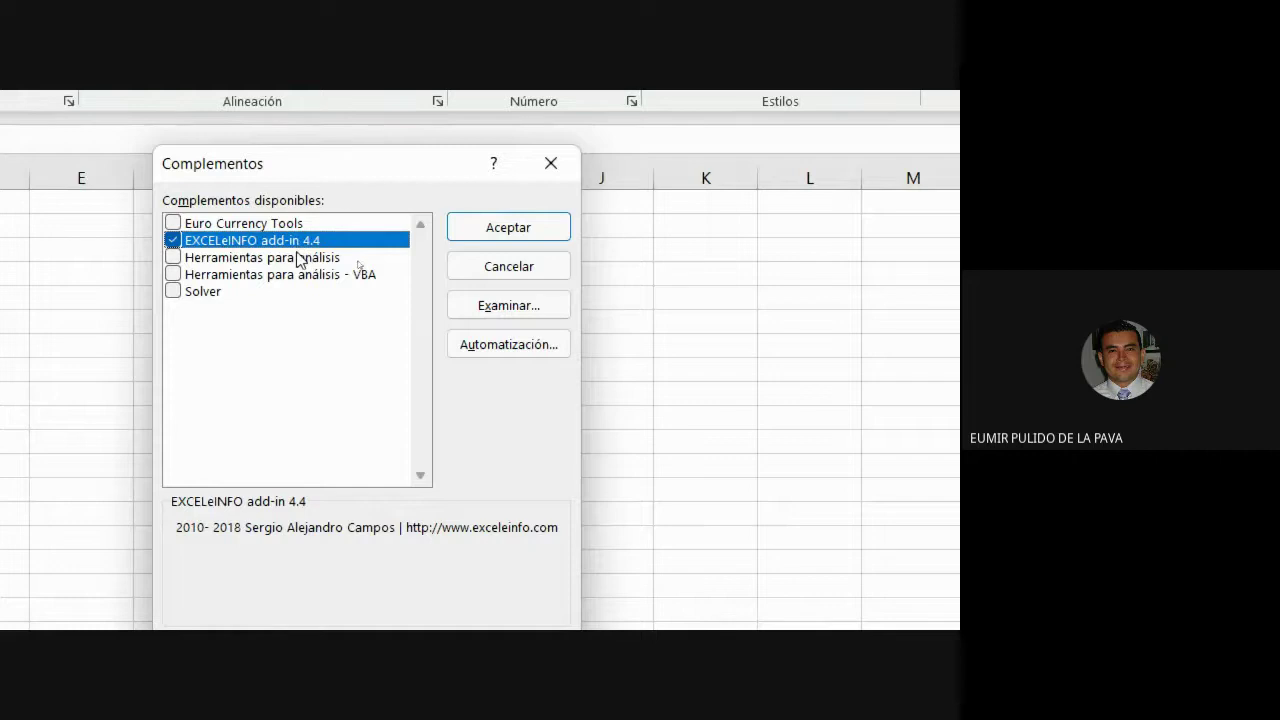
Add the EXCELeINFO 4.4 add-in from Descargas and enable it in Complementos.
{"action": "left_click", "coordinate": [507, 313]}
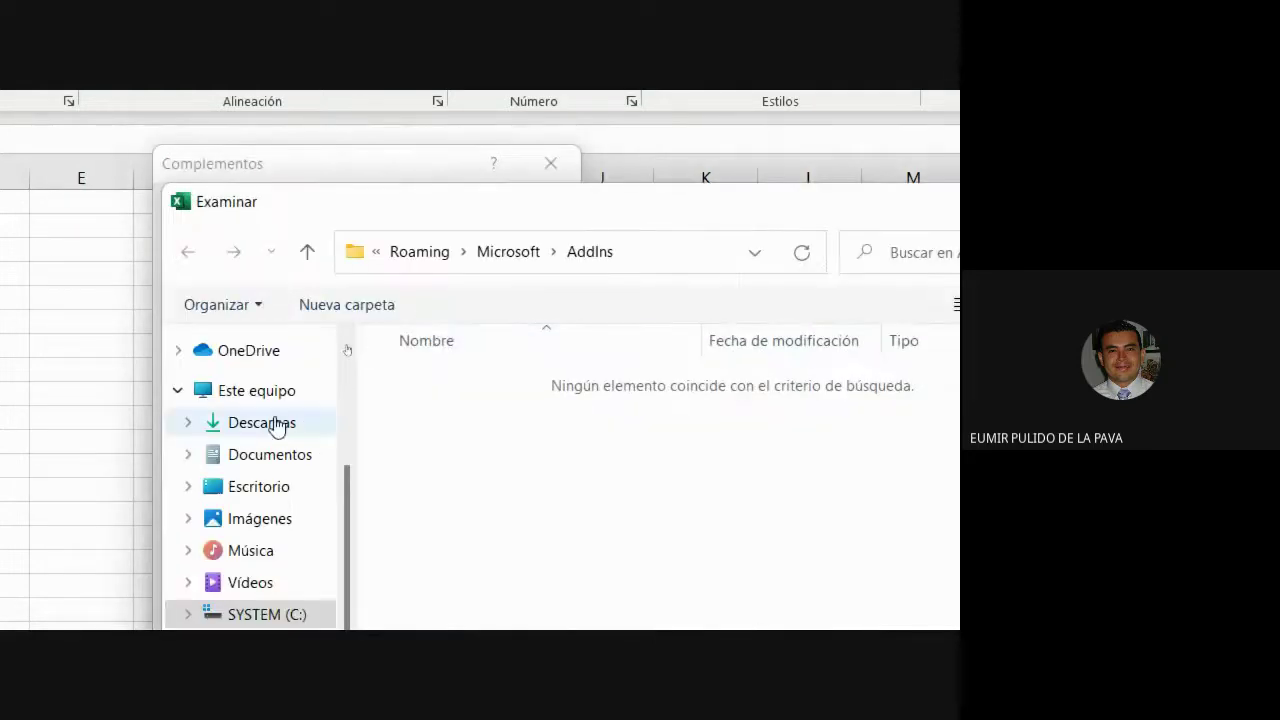
{"action": "left_click", "coordinate": [264, 436]}
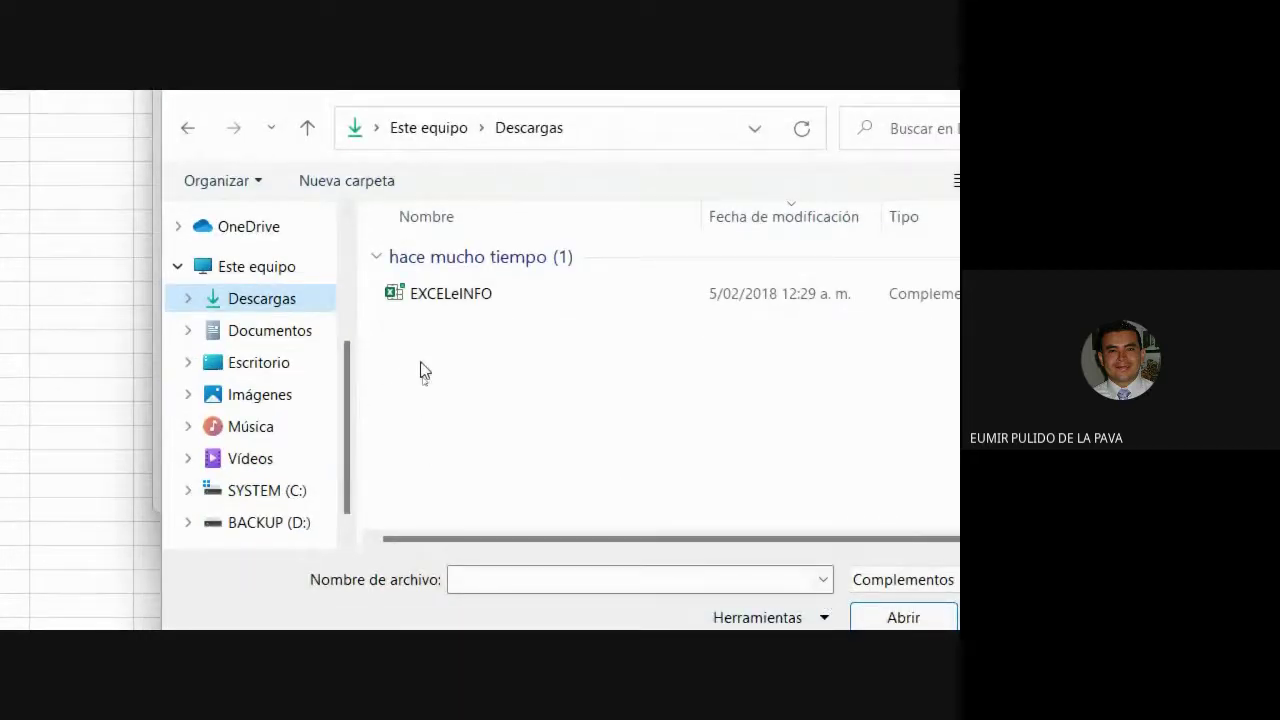
{"action": "left_click", "coordinate": [447, 298]}
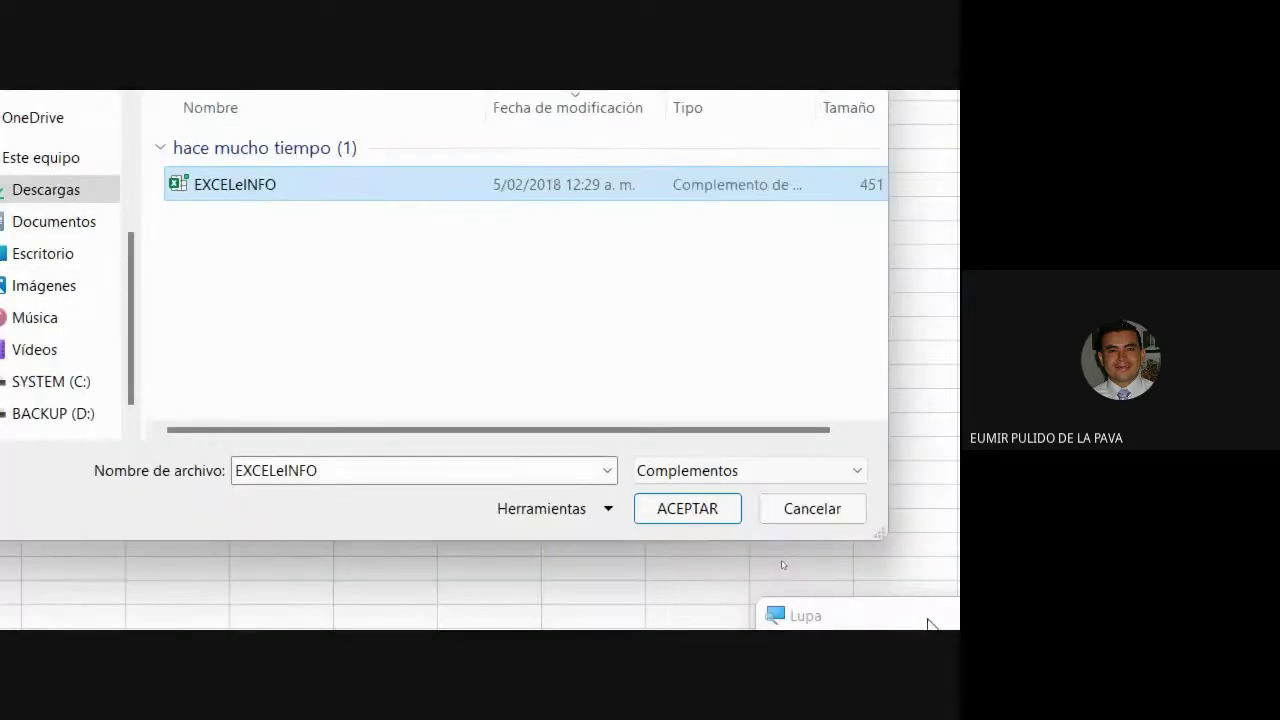
{"action": "left_click", "coordinate": [695, 508]}
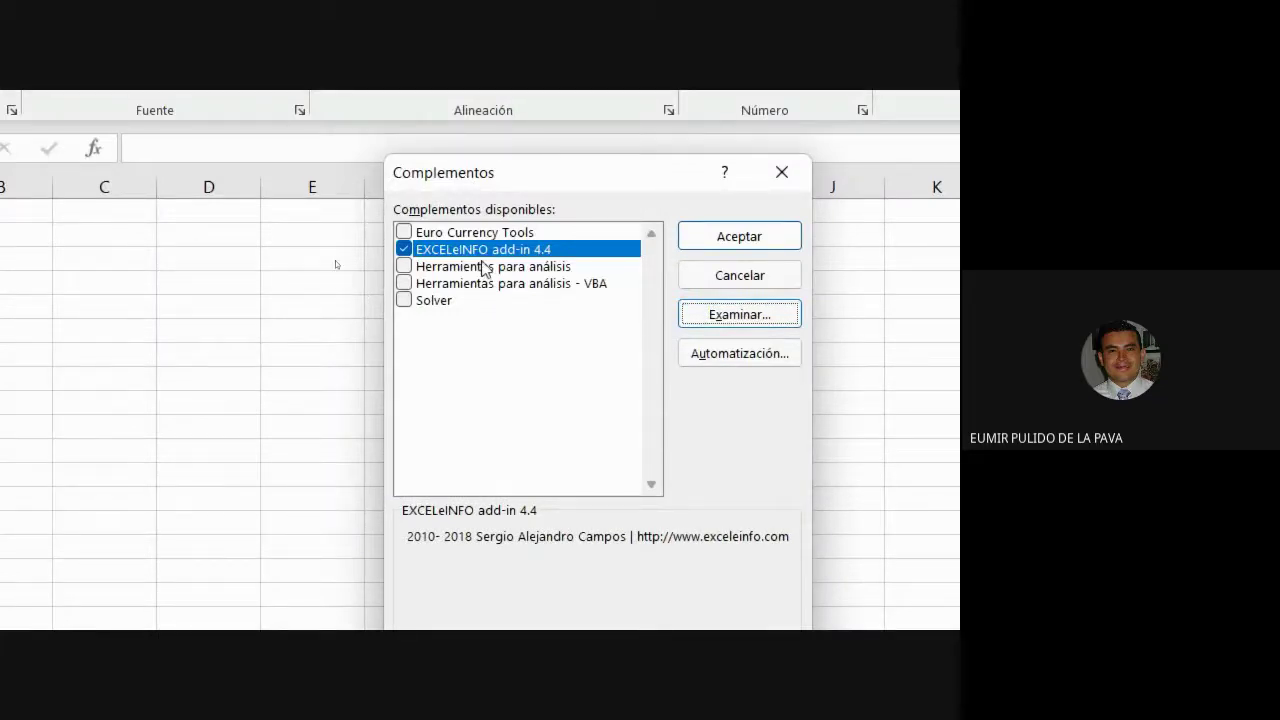
{"action": "left_click", "coordinate": [738, 237]}
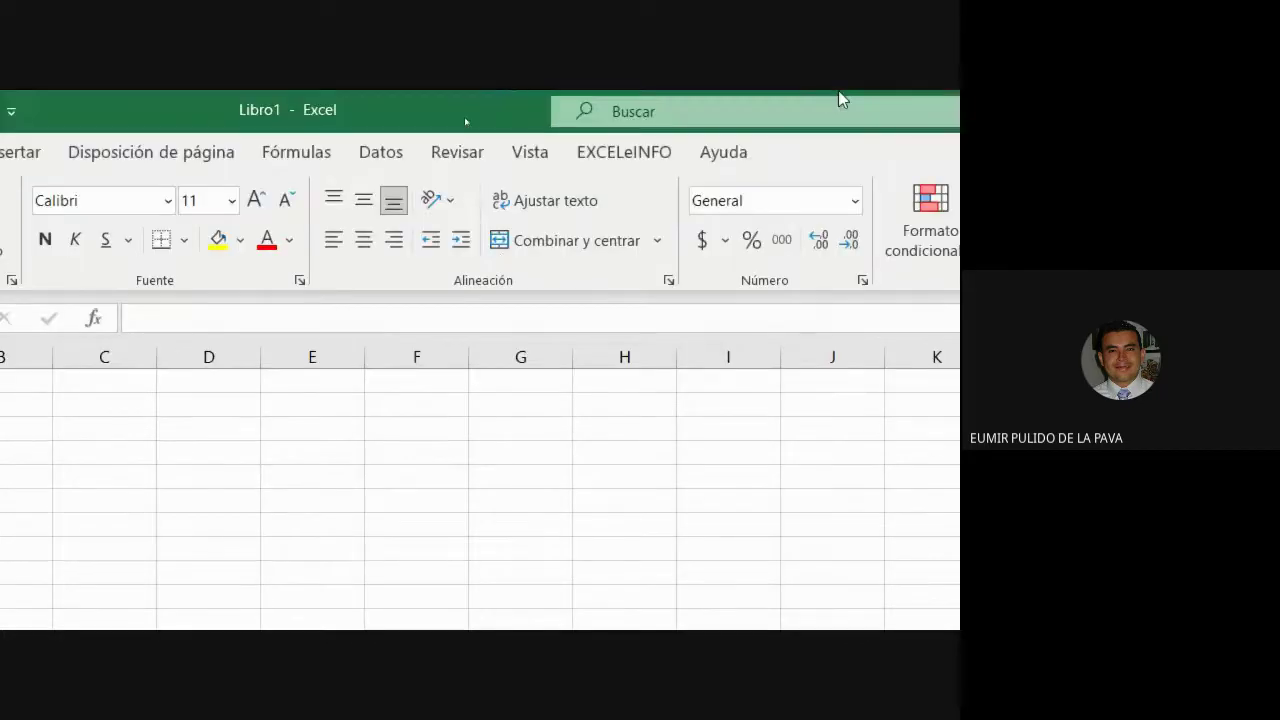
Show the EXCELeINFO ribbon tab's tools and select cell C2.
{"action": "left_click", "coordinate": [625, 155]}
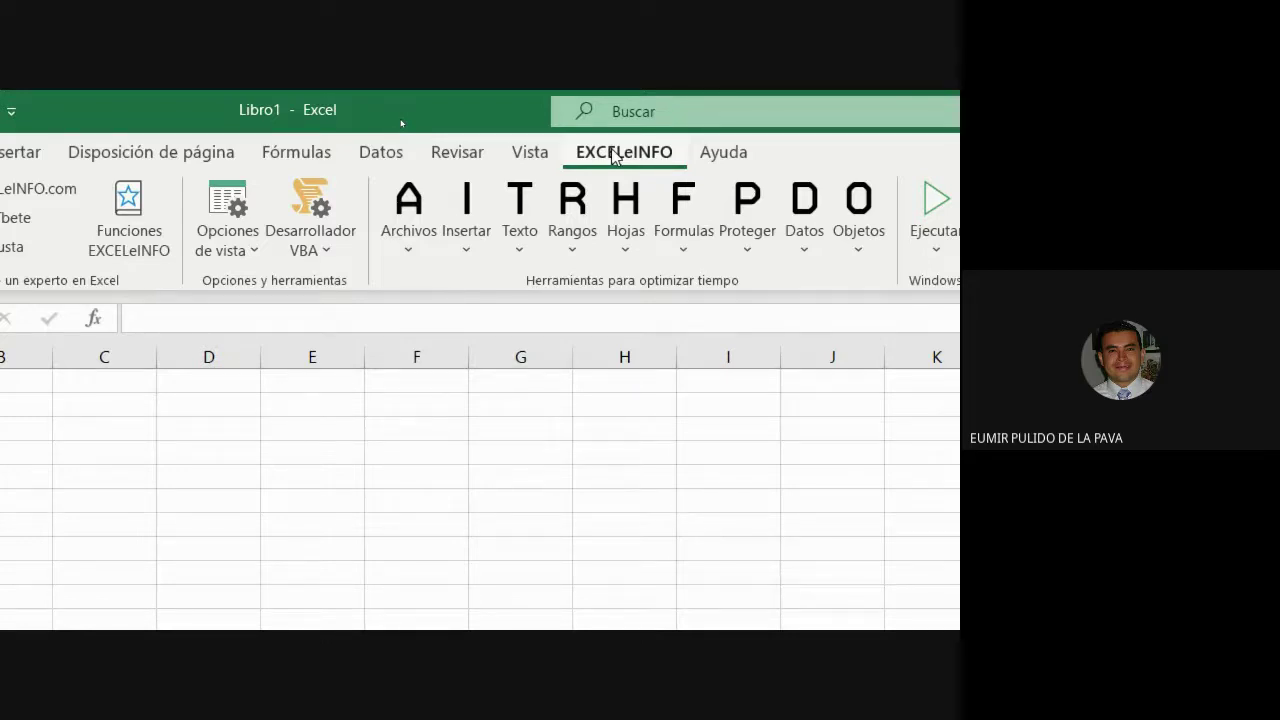
{"action": "left_click", "coordinate": [85, 409]}
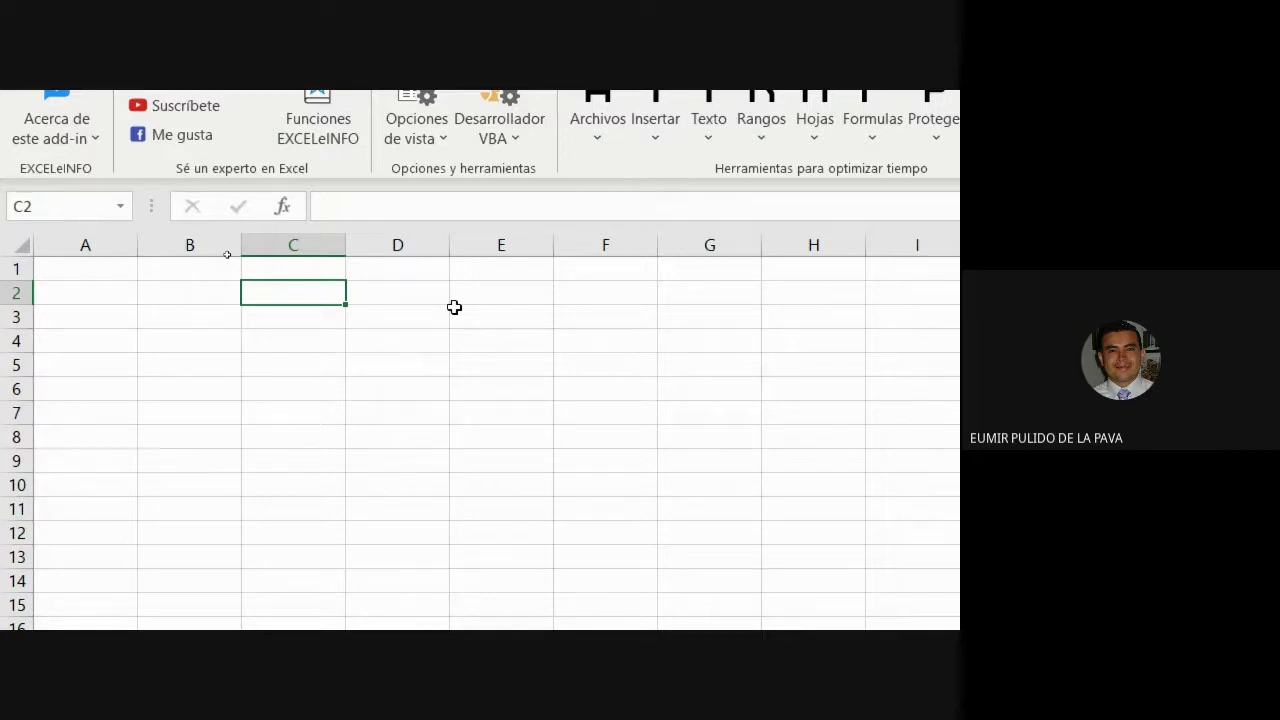
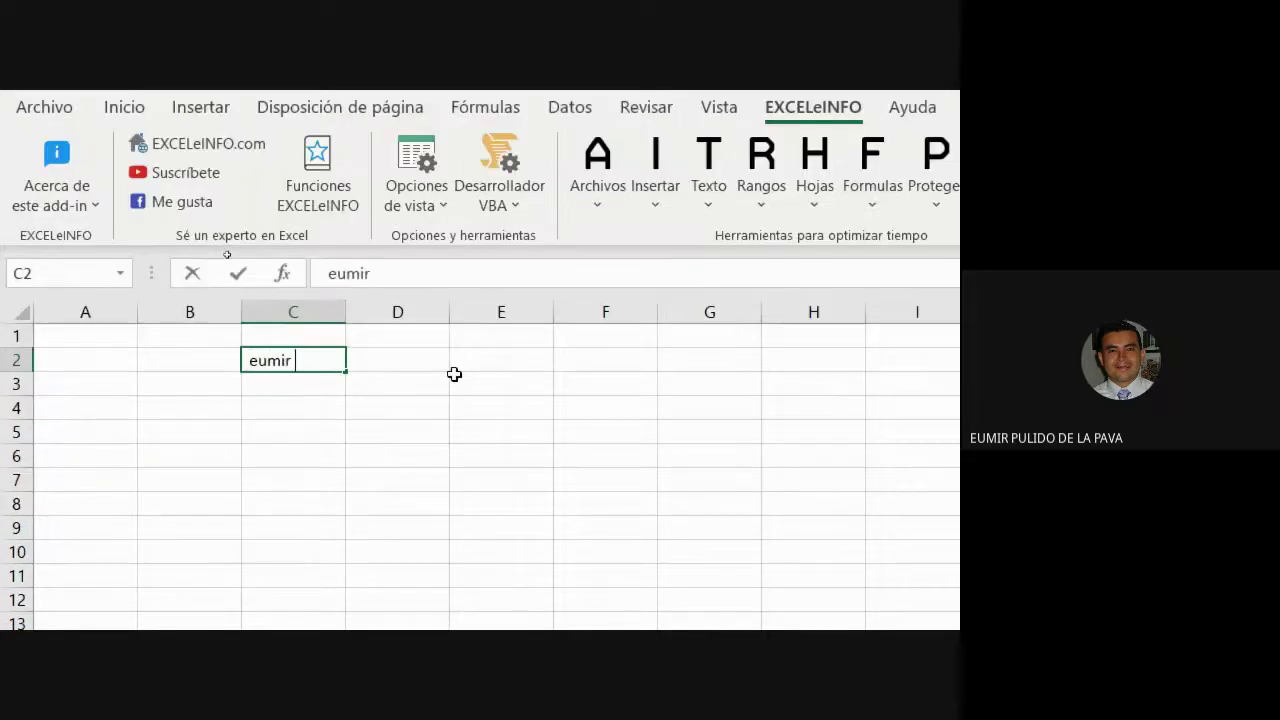
{"action": "key", "text": "Tab"}
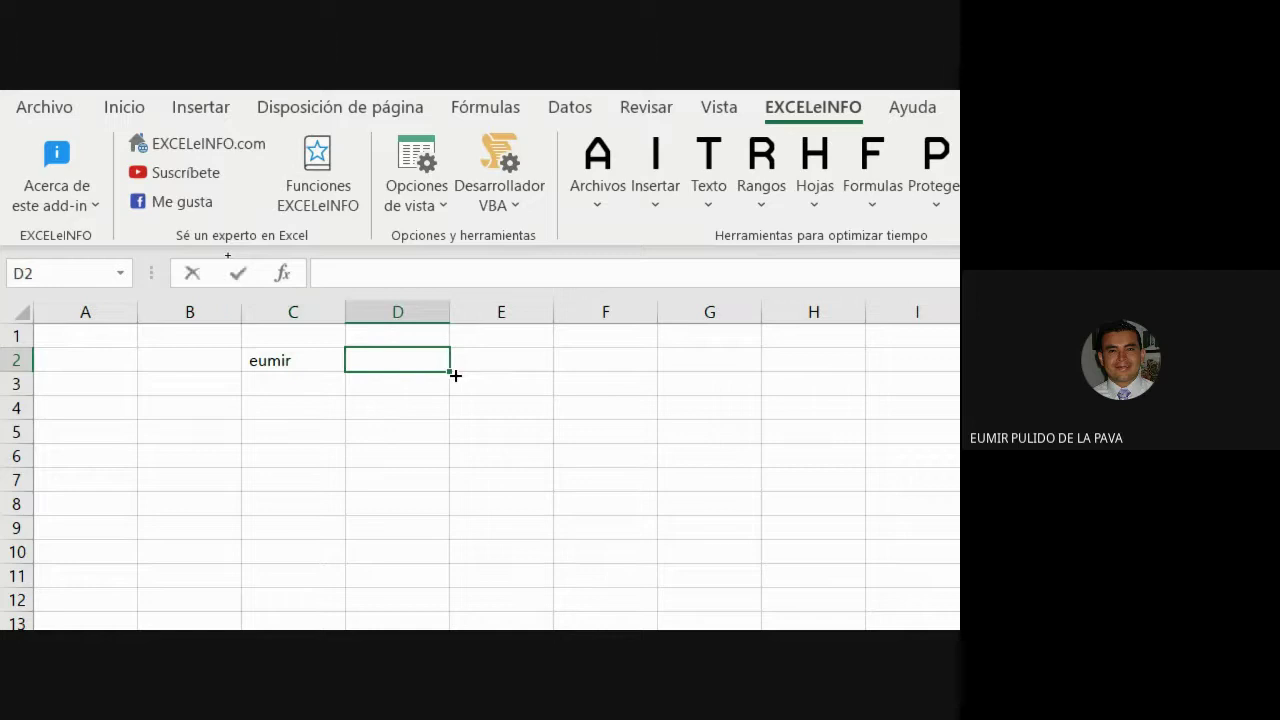
{"action": "key", "text": "Return"}
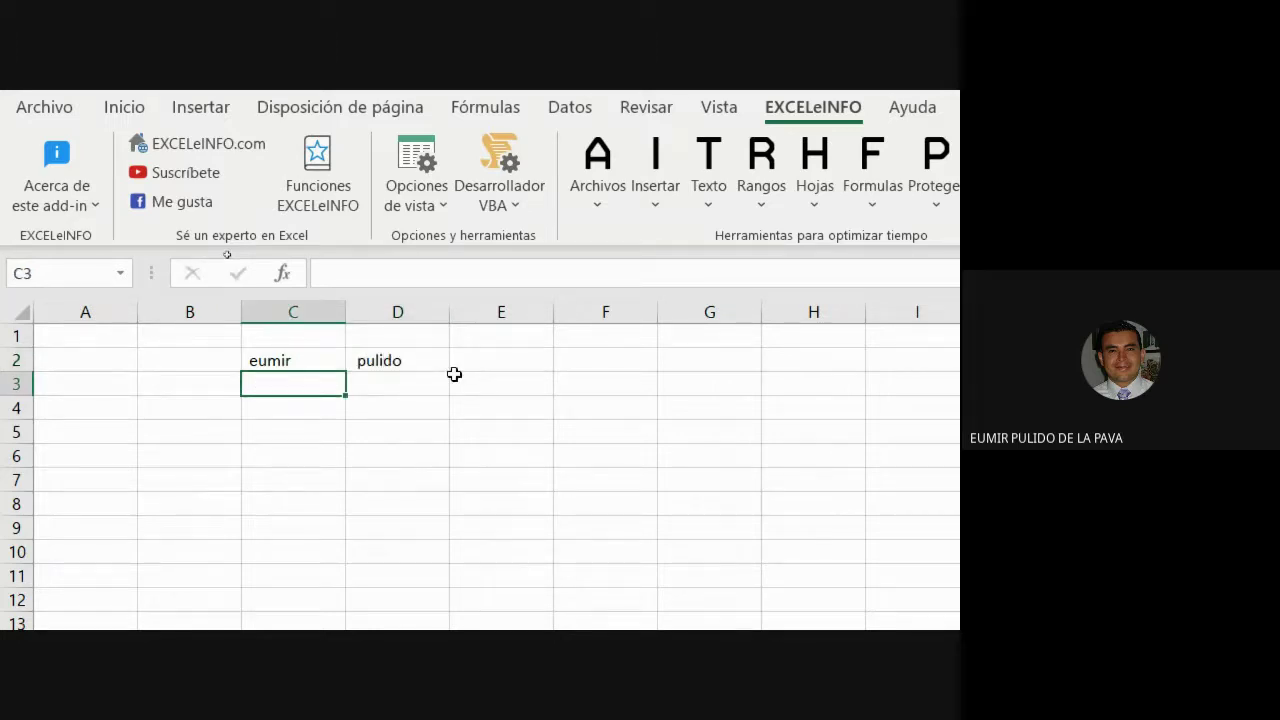
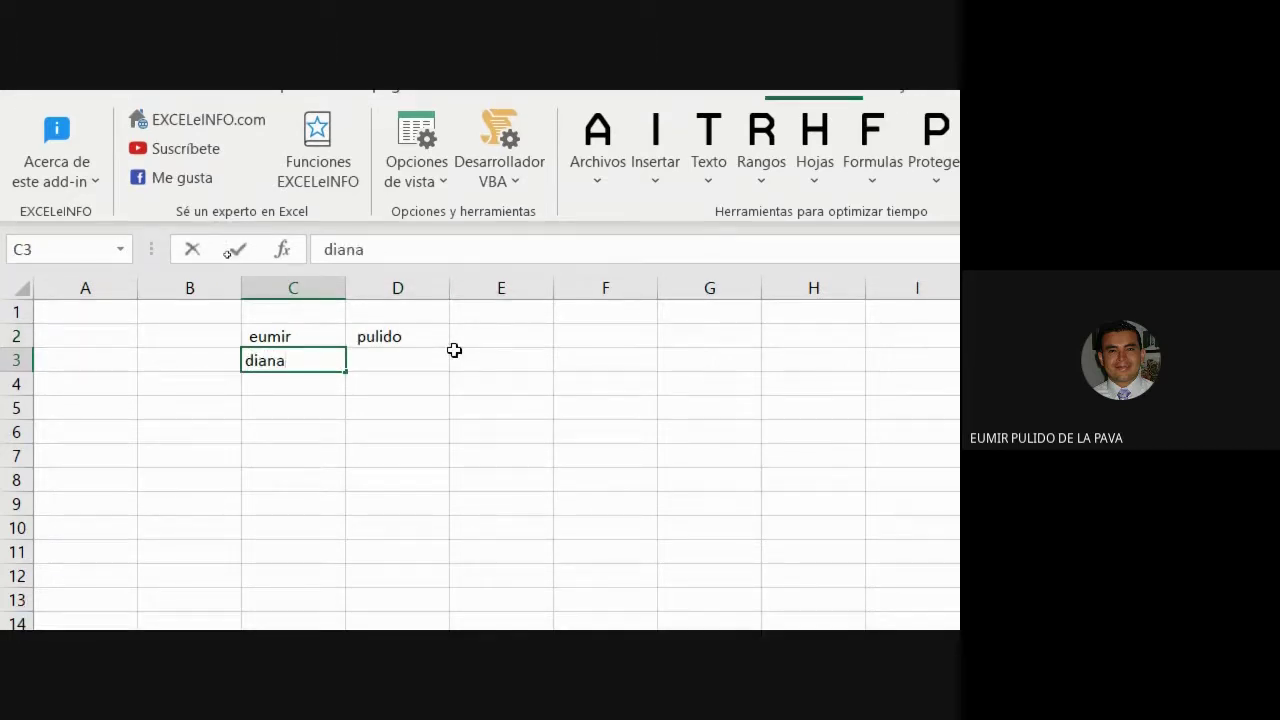
{"action": "key", "text": "Tab"}
{"action": "type", "text": "K"}
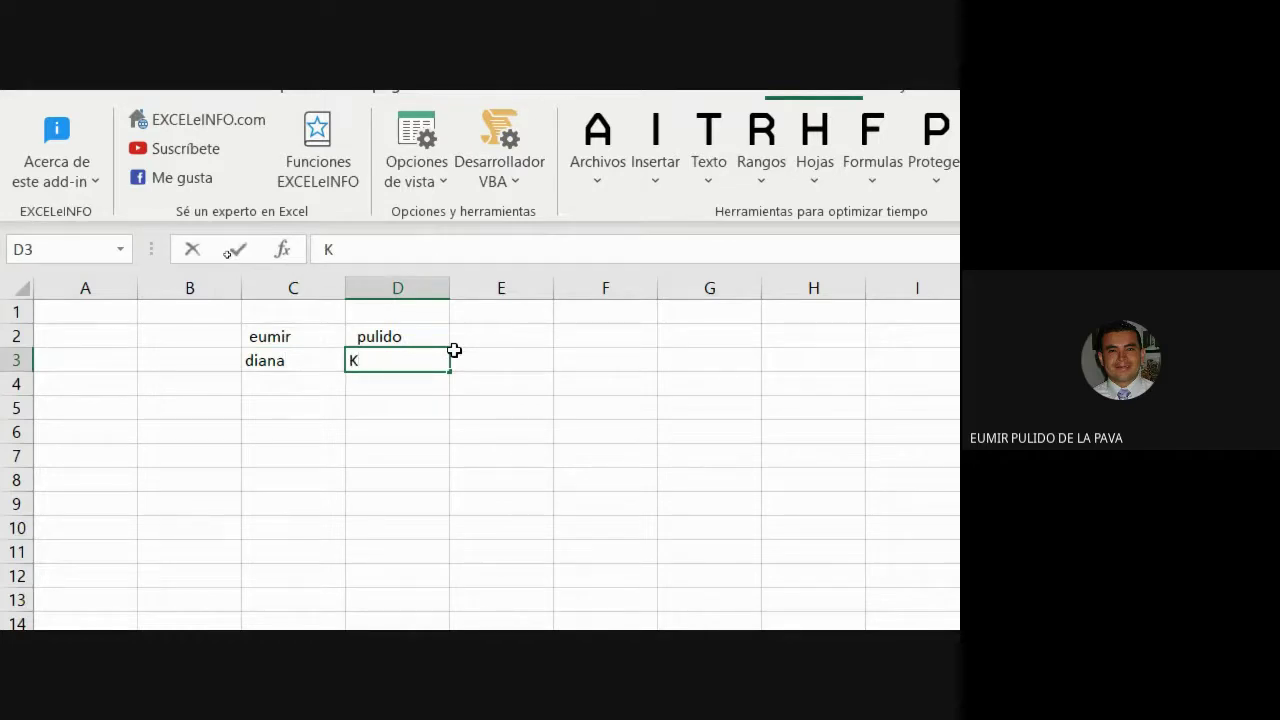
{"action": "key", "text": "BackSpace"}
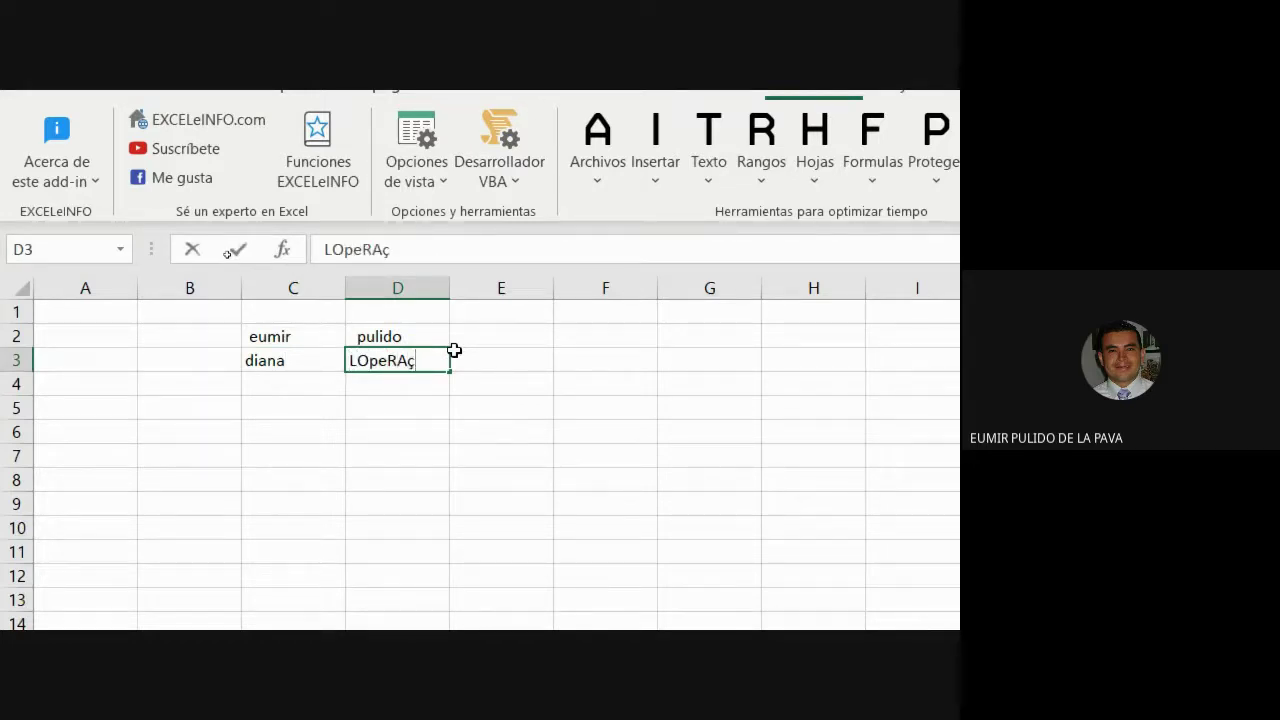
{"action": "key", "text": "Return"}
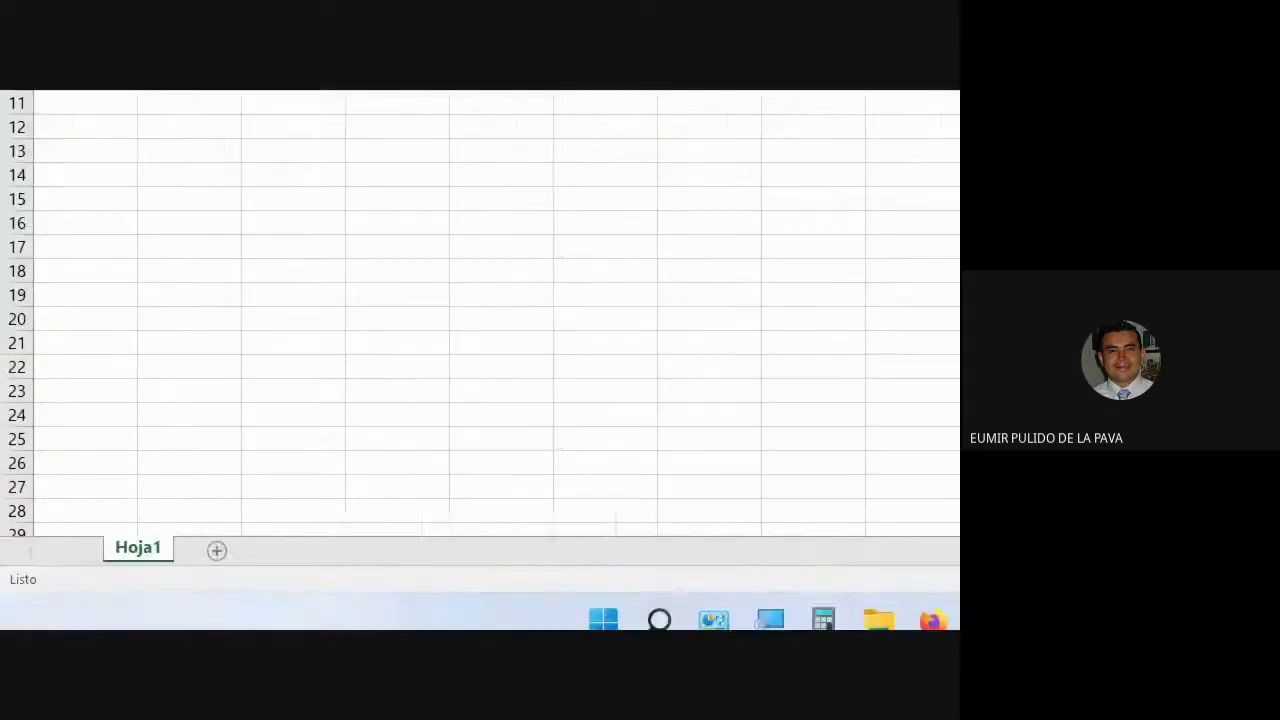
Admit the waiting guest in Google Meet, then return to Excel and select C2:D3.
{"action": "mouse_move", "coordinate": [362, 600]}
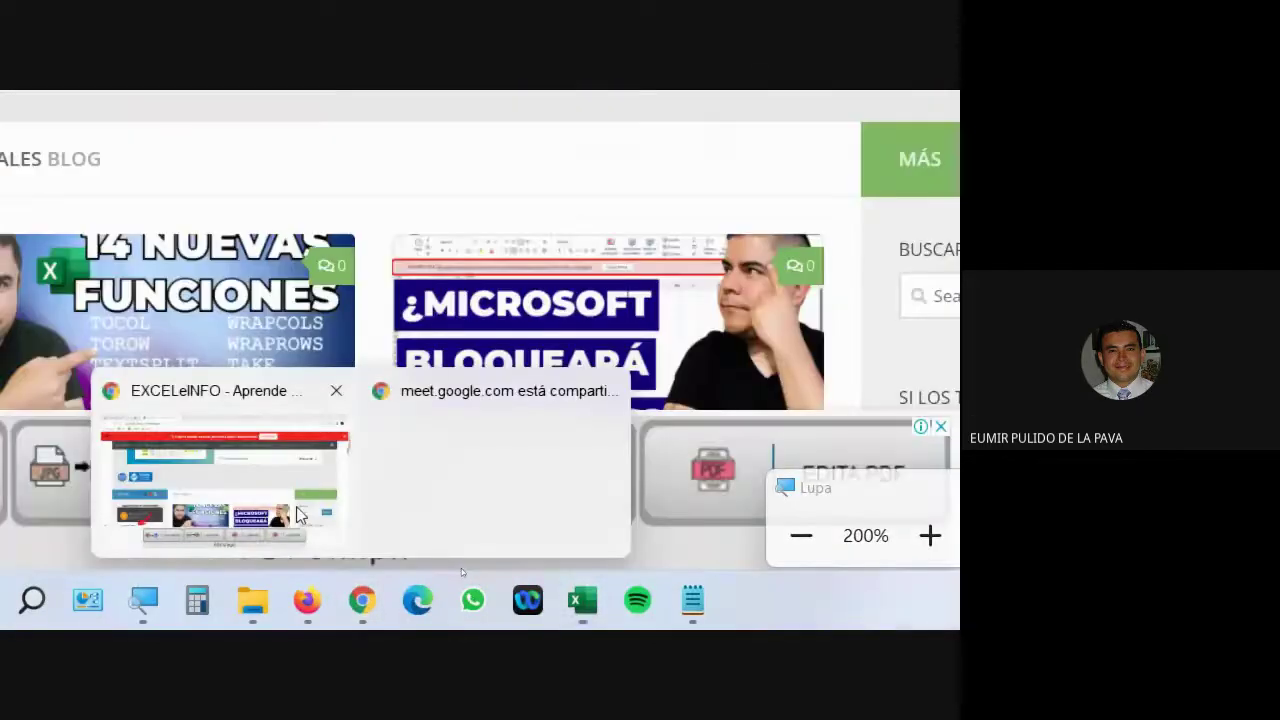
{"action": "left_click", "coordinate": [298, 515]}
{"action": "left_click", "coordinate": [60, 106]}
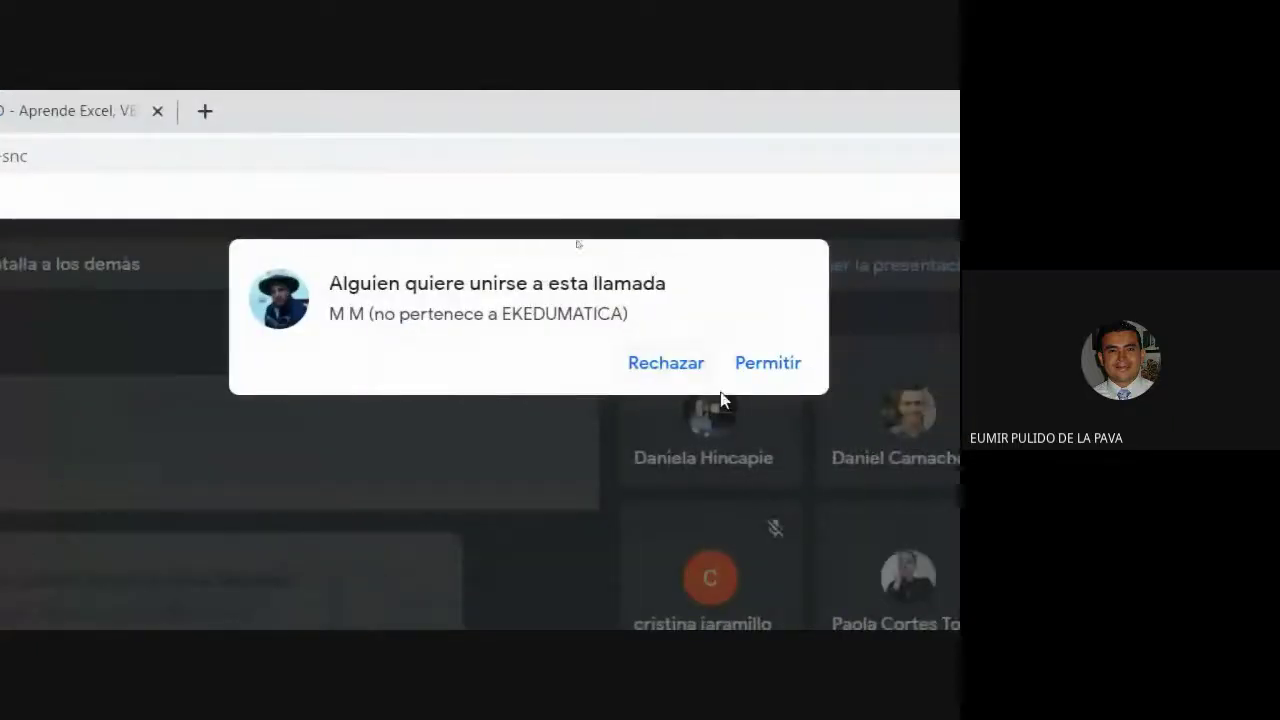
{"action": "left_click", "coordinate": [748, 372]}
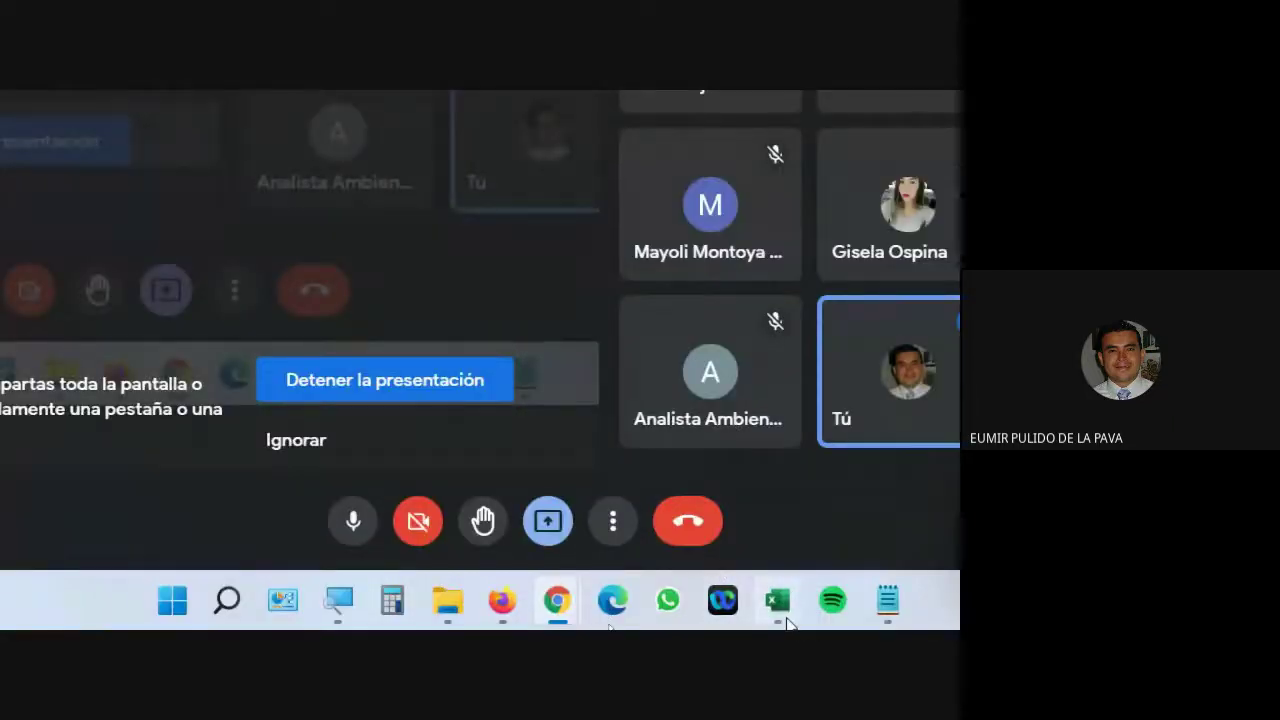
{"action": "left_click", "coordinate": [786, 619]}
{"action": "left_click_drag", "start_coordinate": [294, 291], "coordinate": [395, 328]}
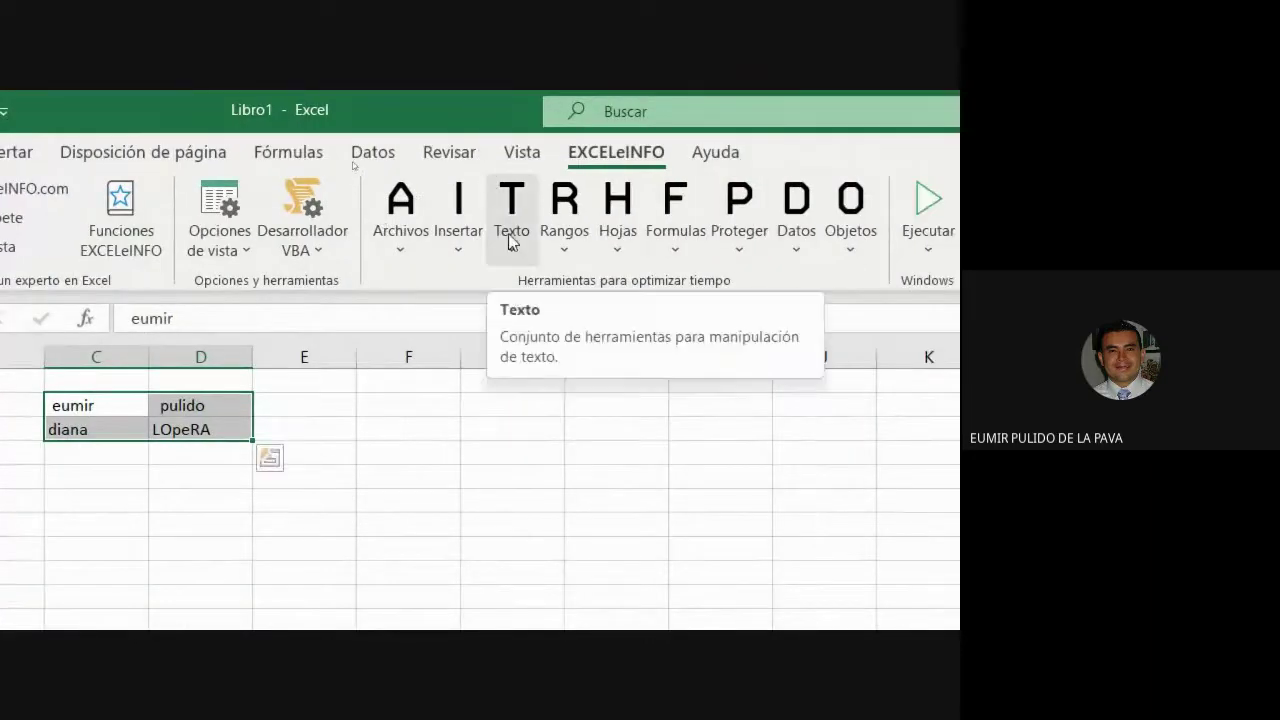
Apply EXCELeINFO Texto MAYUSC, NOMPROPIO, then Eliminar espacios excesivos to C2:D3.
{"action": "left_click", "coordinate": [510, 240]}
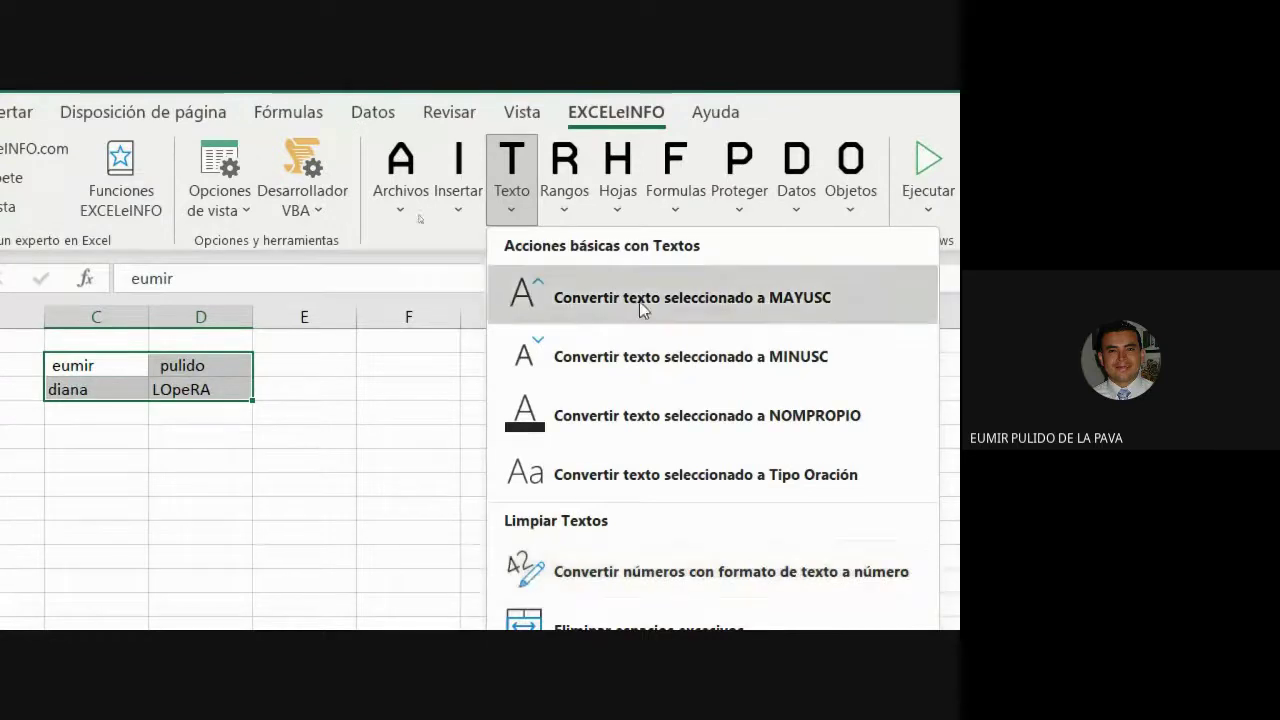
{"action": "left_click", "coordinate": [641, 298]}
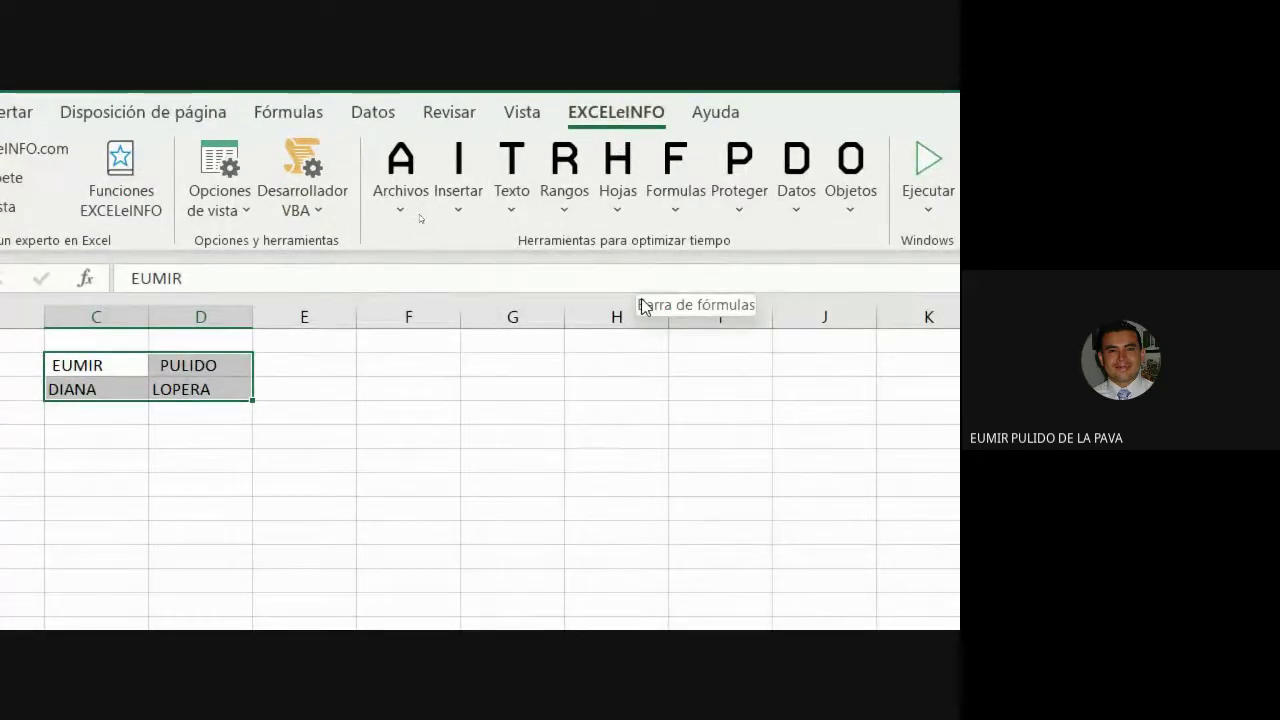
{"action": "left_click", "coordinate": [528, 192]}
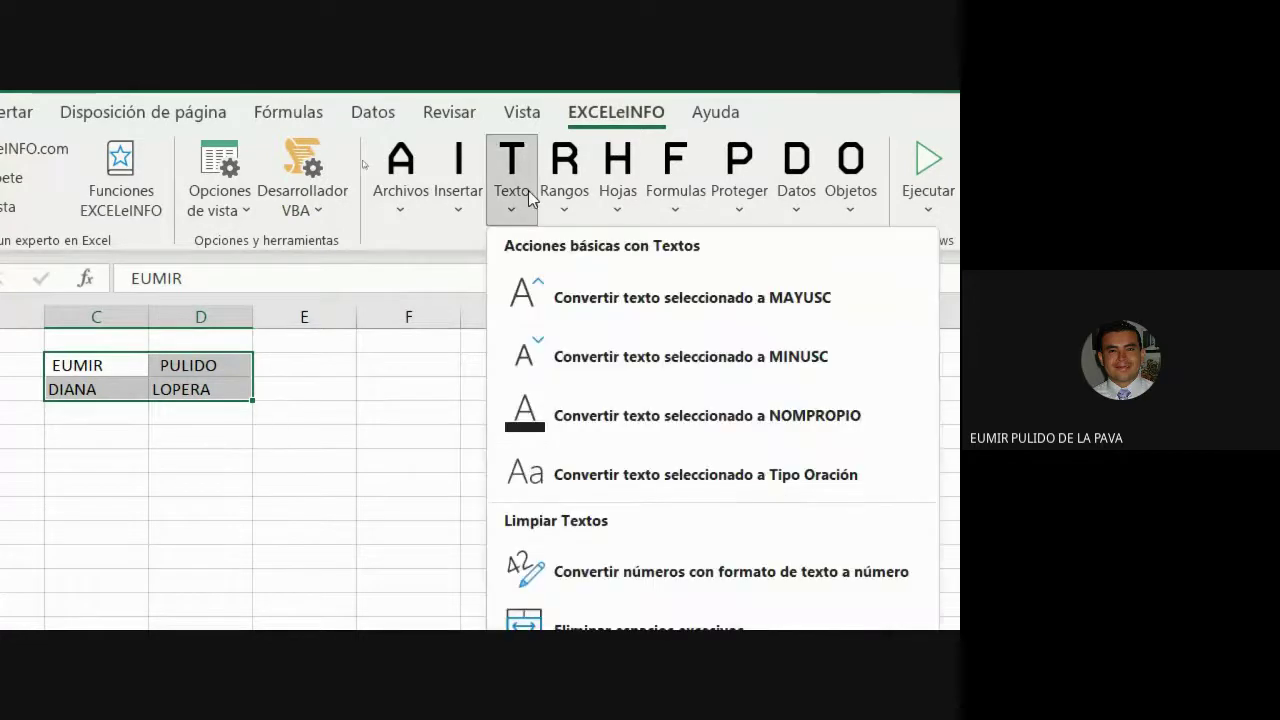
{"action": "left_click", "coordinate": [707, 419]}
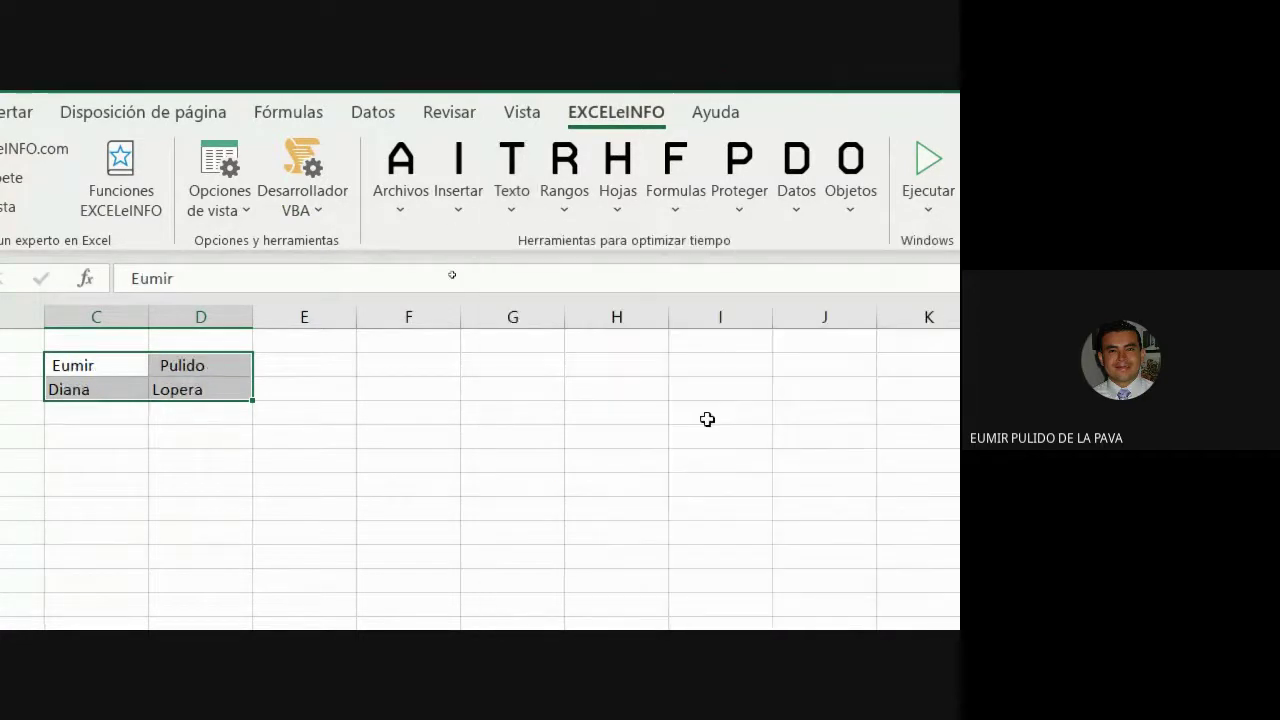
{"action": "left_click", "coordinate": [512, 190]}
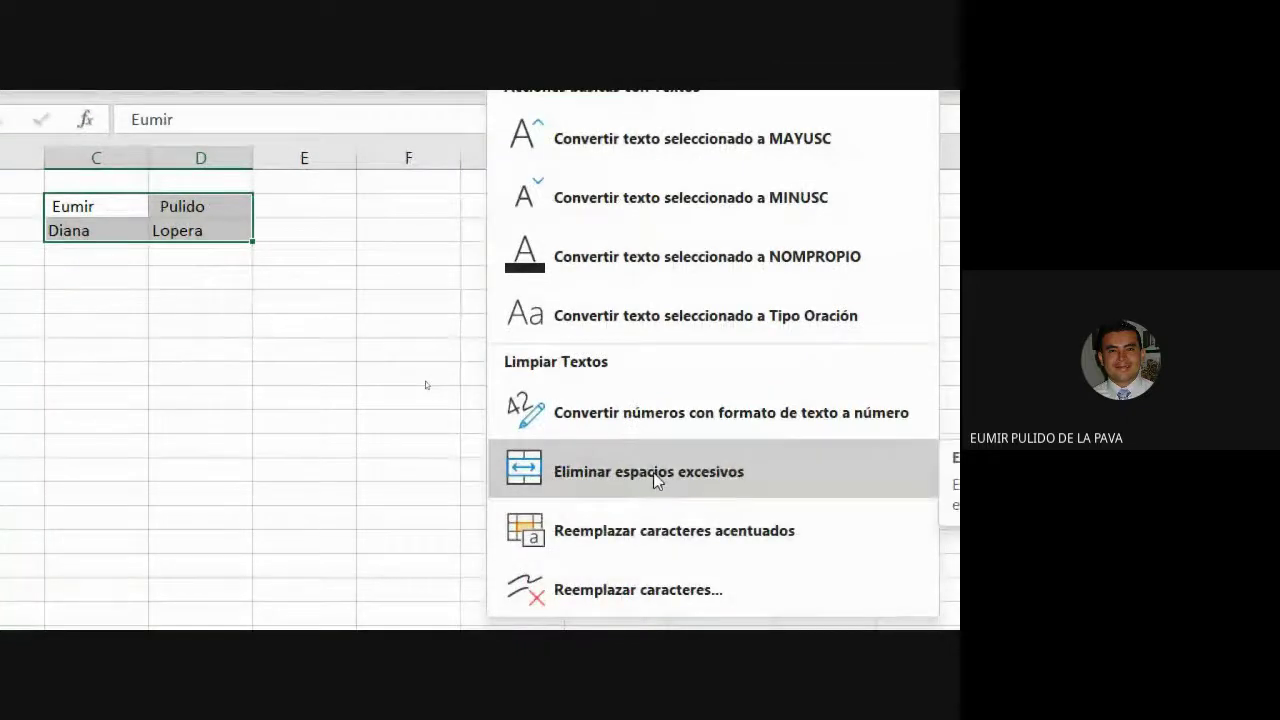
{"action": "left_click", "coordinate": [653, 472]}
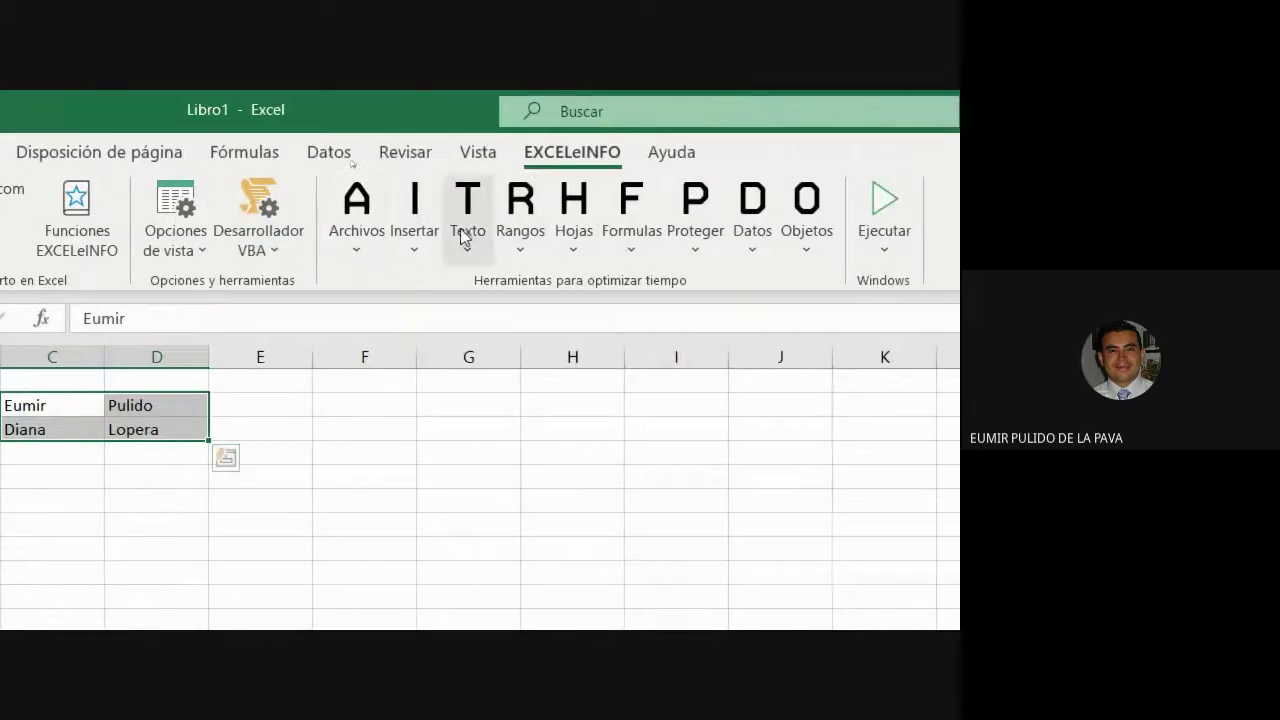
{"action": "left_click", "coordinate": [818, 245]}
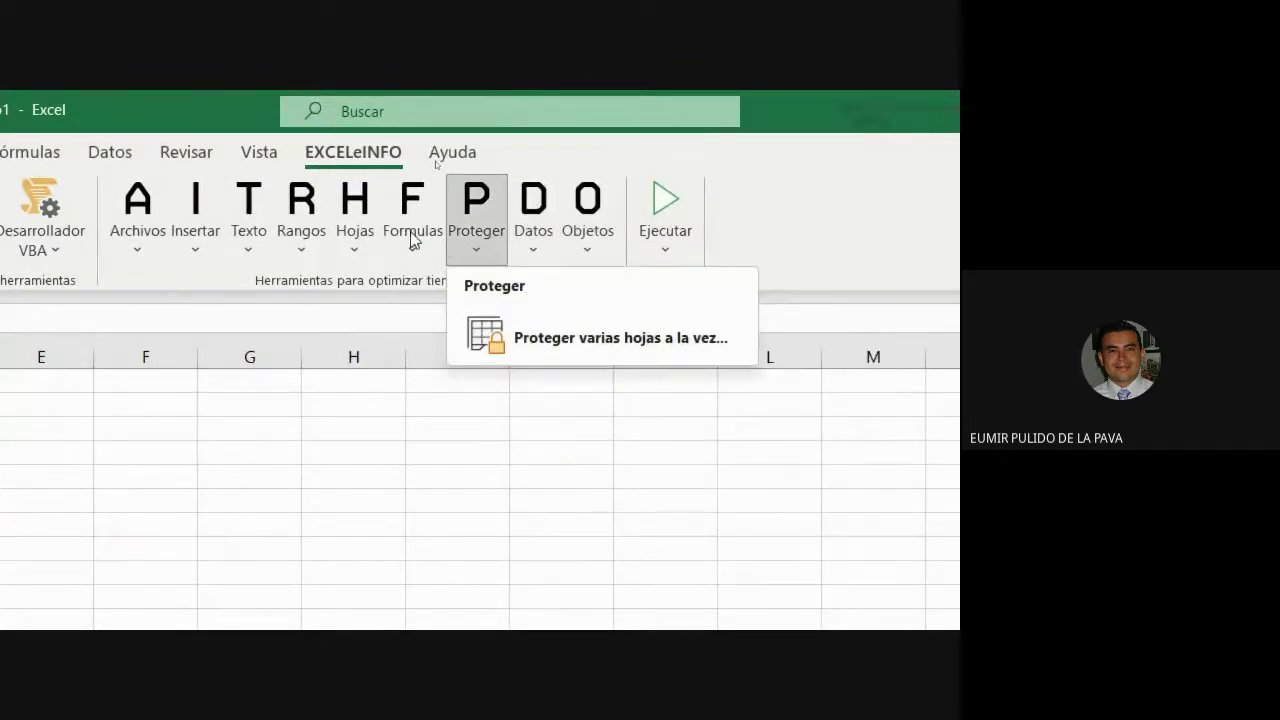
{"action": "mouse_move", "coordinate": [414, 241]}
{"action": "mouse_move", "coordinate": [242, 240]}
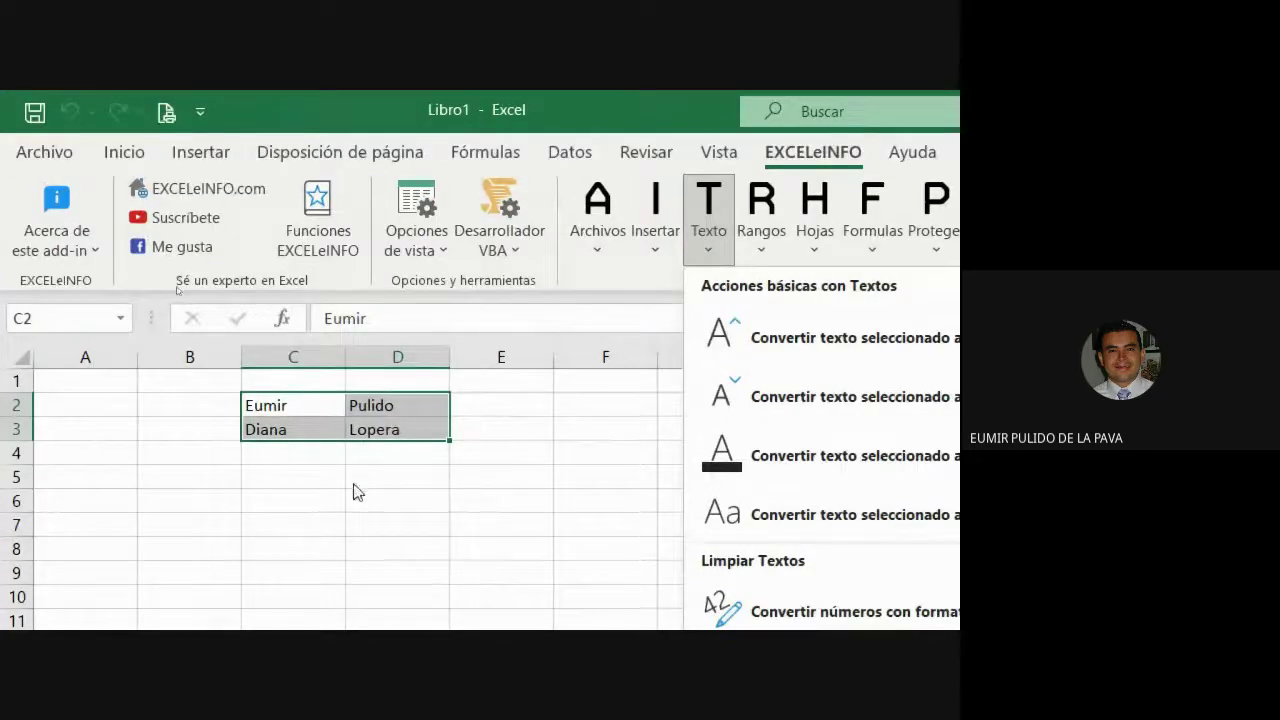
{"action": "left_click", "coordinate": [353, 488]}
{"action": "left_click", "coordinate": [354, 486]}
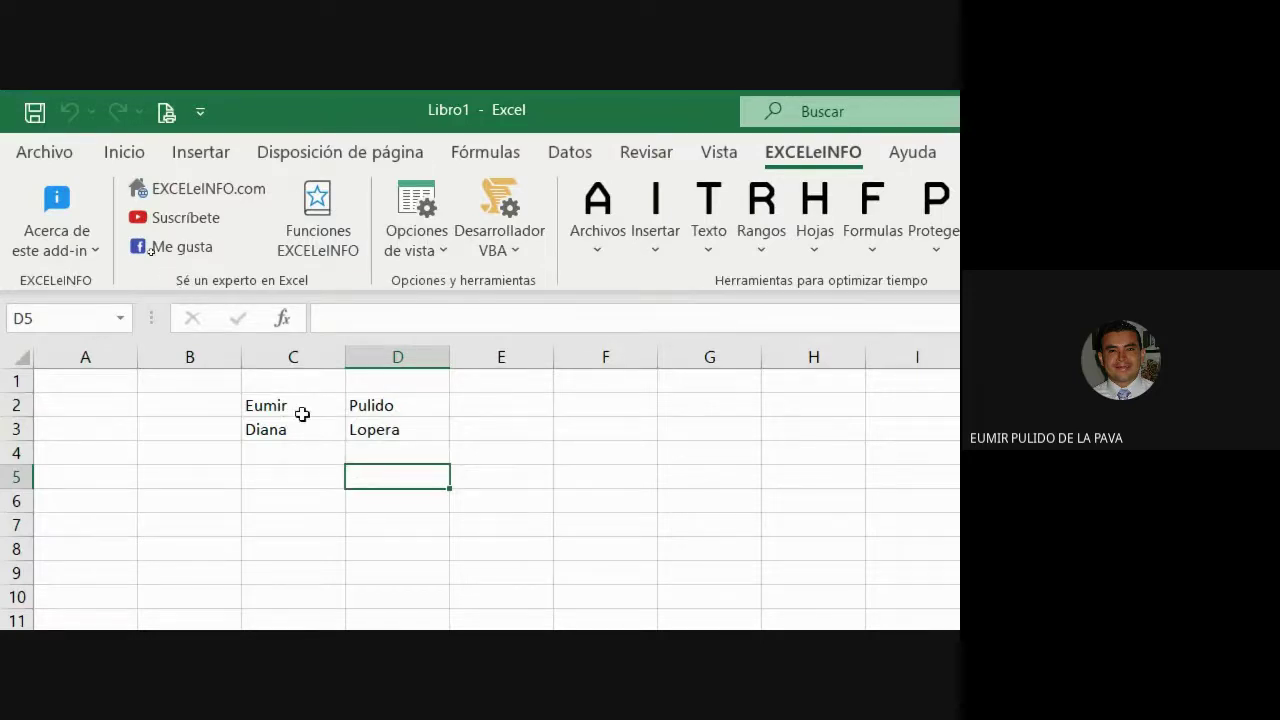
{"action": "left_click_drag", "start_coordinate": [300, 414], "coordinate": [372, 432]}
{"action": "left_click", "coordinate": [762, 235]}
{"action": "left_click", "coordinate": [714, 243]}
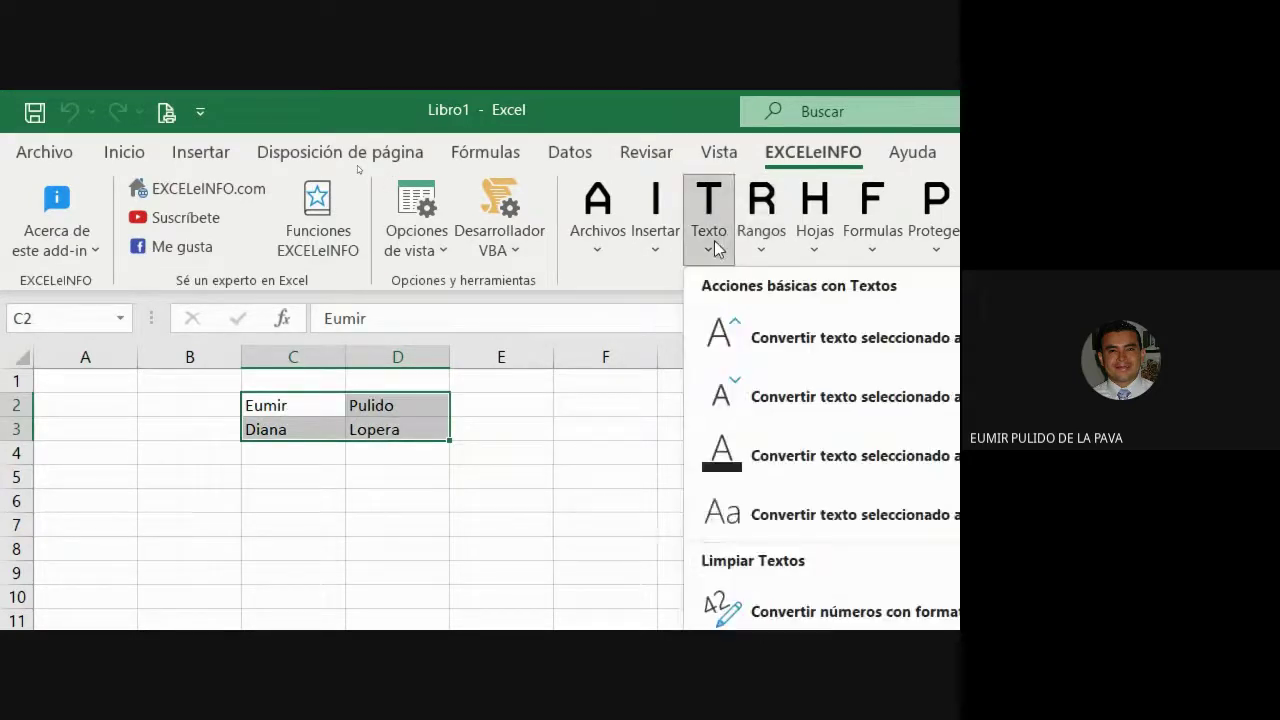
{"action": "key", "text": "Escape"}
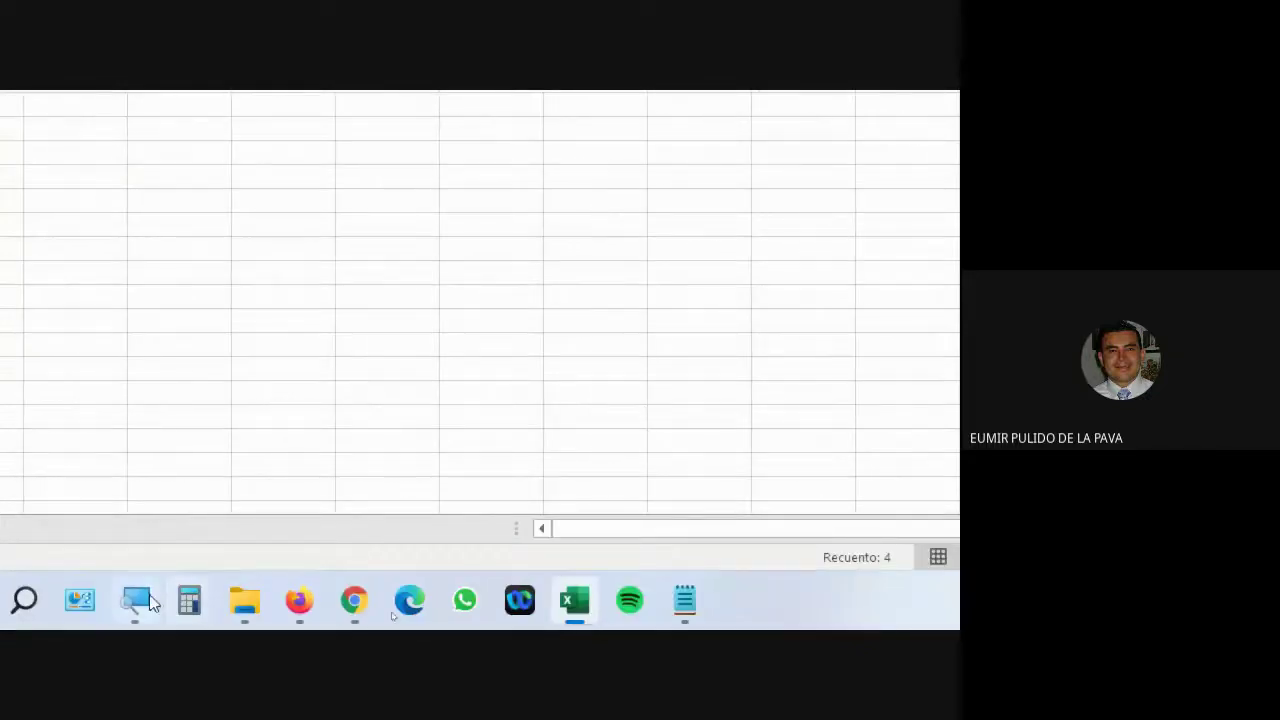
Zoom the Magnifier out to 100% and switch to the Google Meet call.
{"action": "left_click", "coordinate": [791, 534]}
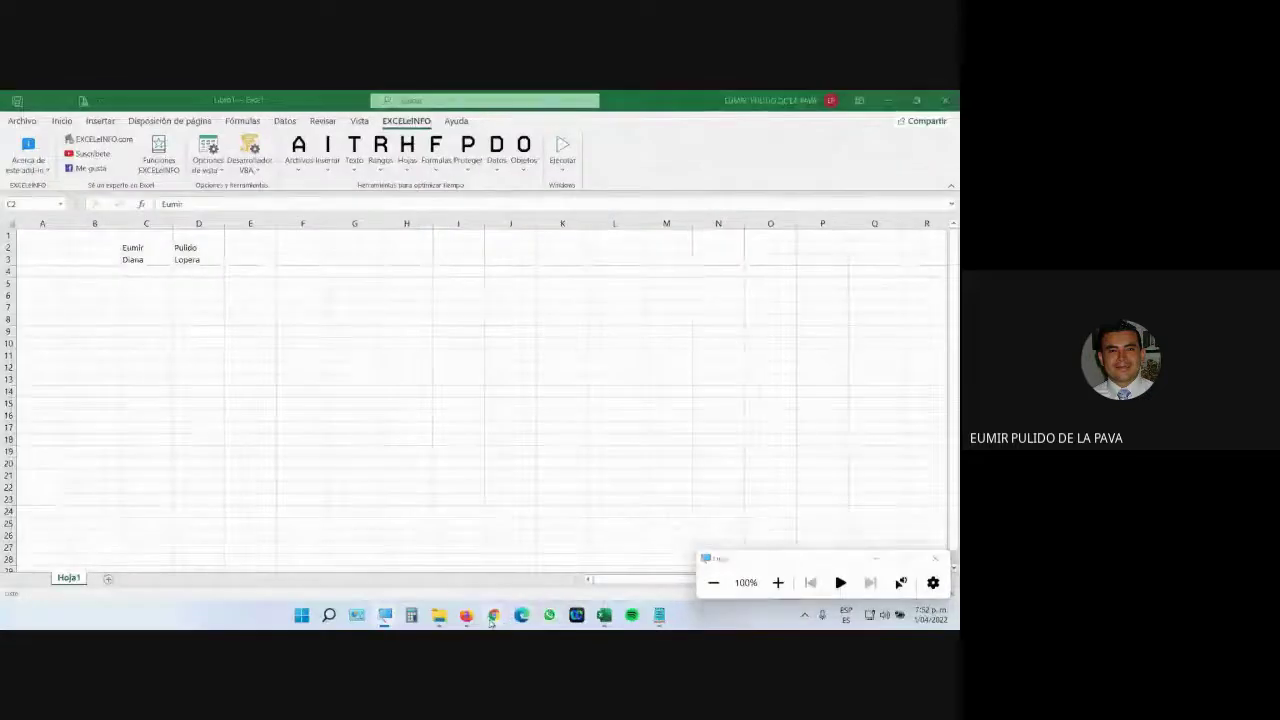
{"action": "mouse_move", "coordinate": [494, 615]}
{"action": "left_click", "coordinate": [423, 550]}
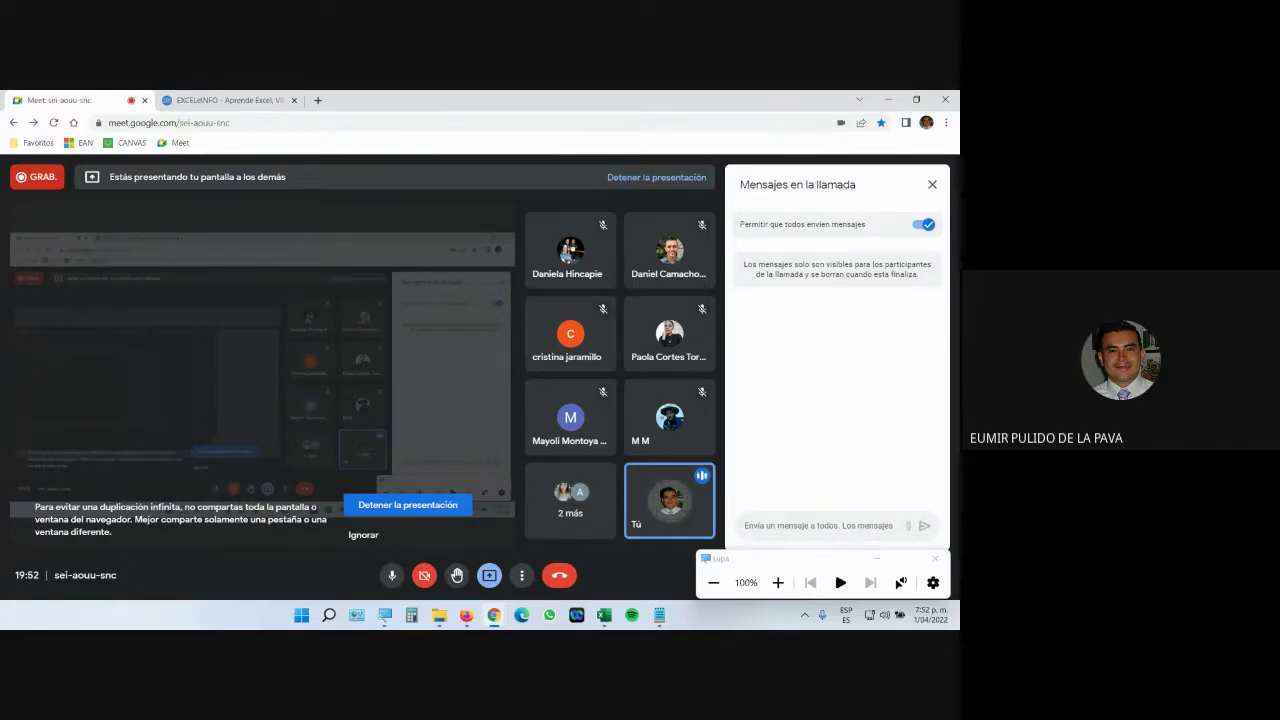
Minimize the Magnifier and bring the exercise PDF in Firefox forward.
{"action": "left_click", "coordinate": [877, 558]}
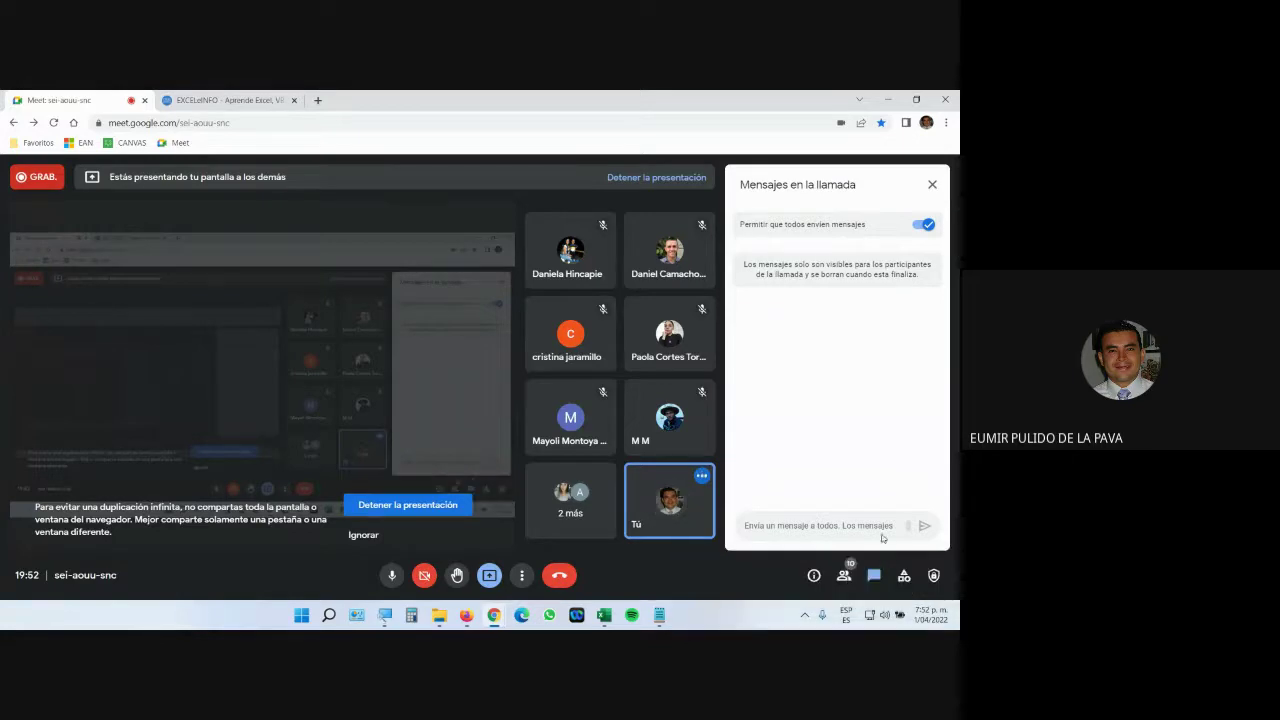
{"action": "mouse_move", "coordinate": [466, 615]}
{"action": "left_click", "coordinate": [522, 540]}
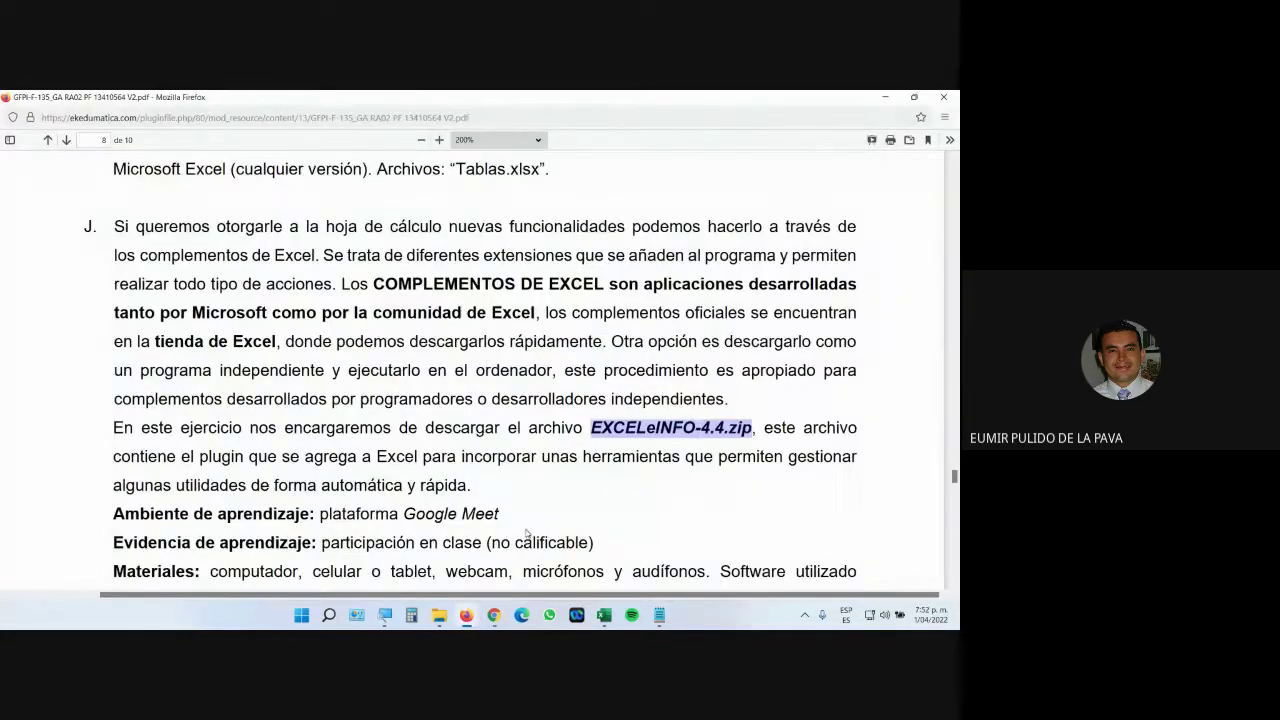
Find section K in the PDF and save Quitar duplicados.xlsx to Escritorio.
{"action": "scroll", "coordinate": [526, 533], "scroll_direction": "down", "scroll_amount": 3}
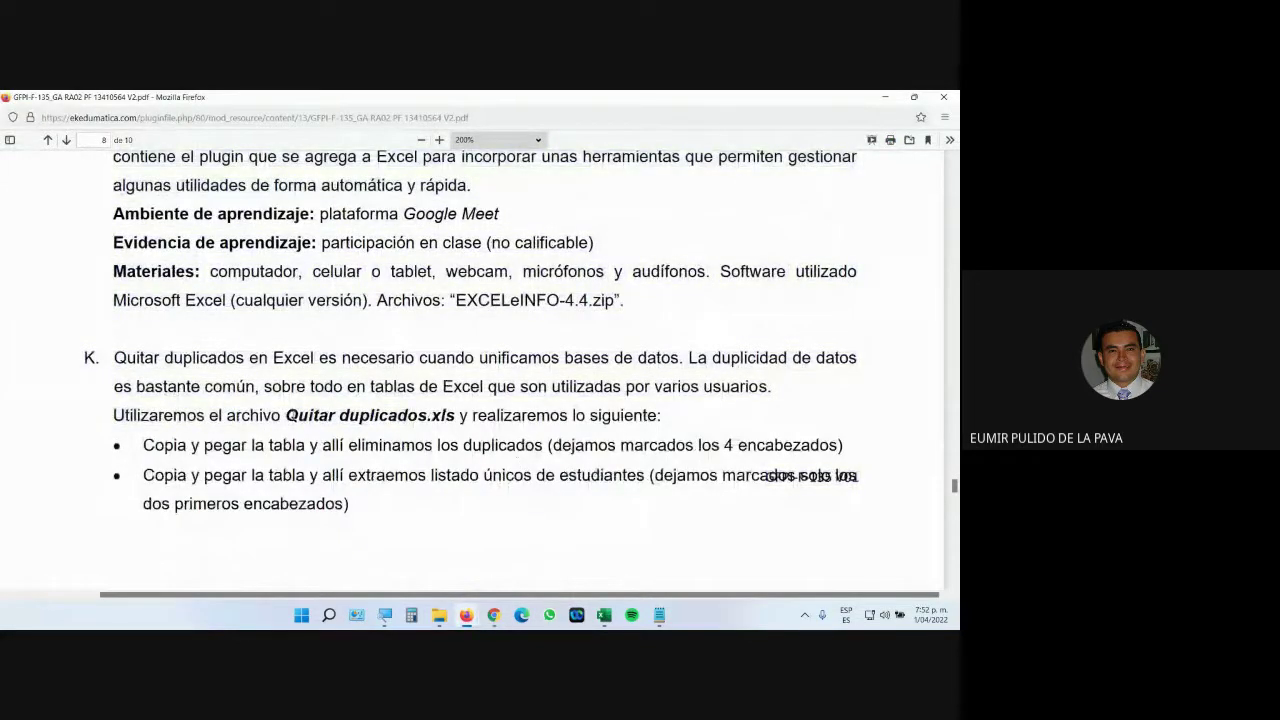
{"action": "left_click_drag", "start_coordinate": [286, 415], "coordinate": [441, 415]}
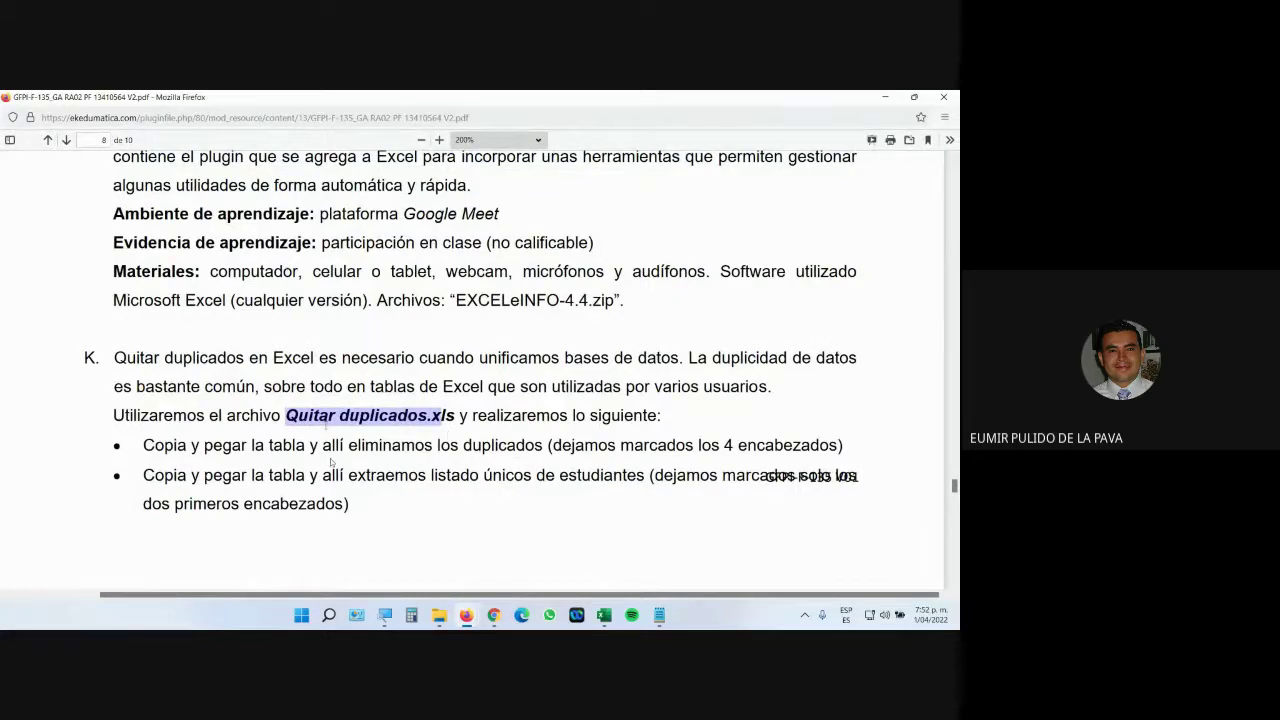
{"action": "left_click", "coordinate": [420, 530]}
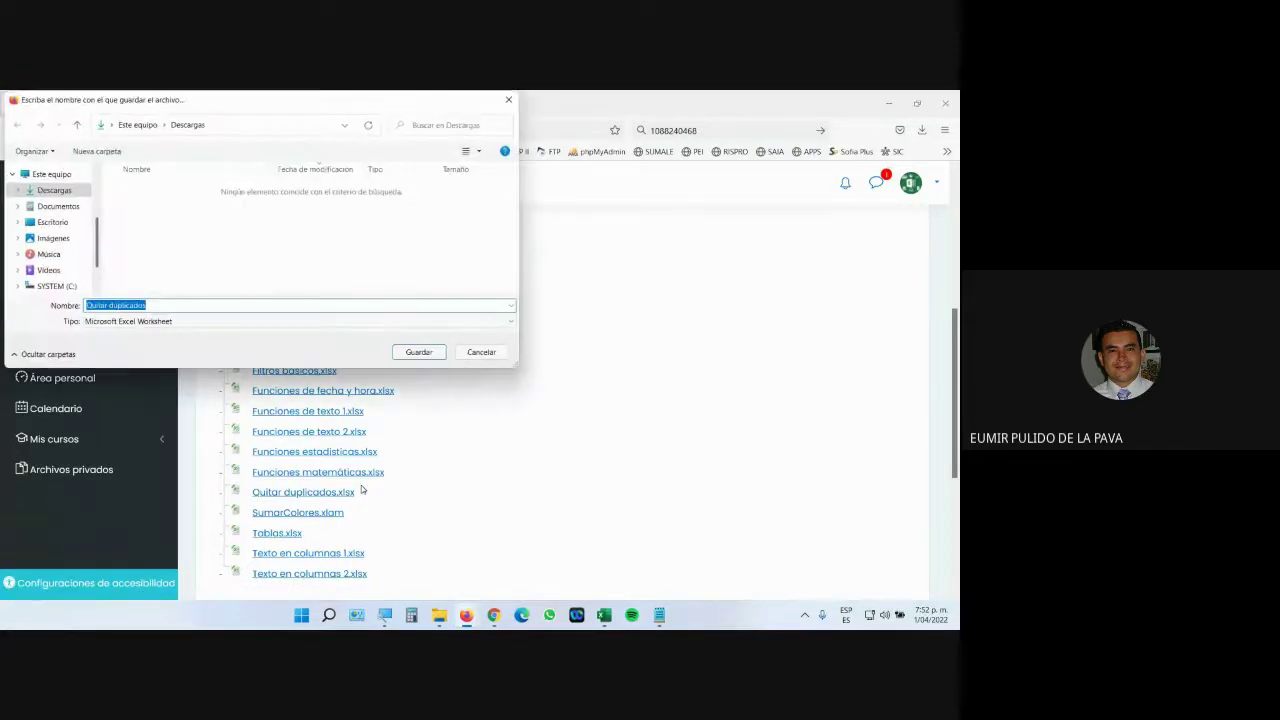
{"action": "left_click", "coordinate": [52, 222]}
{"action": "left_click", "coordinate": [417, 352]}
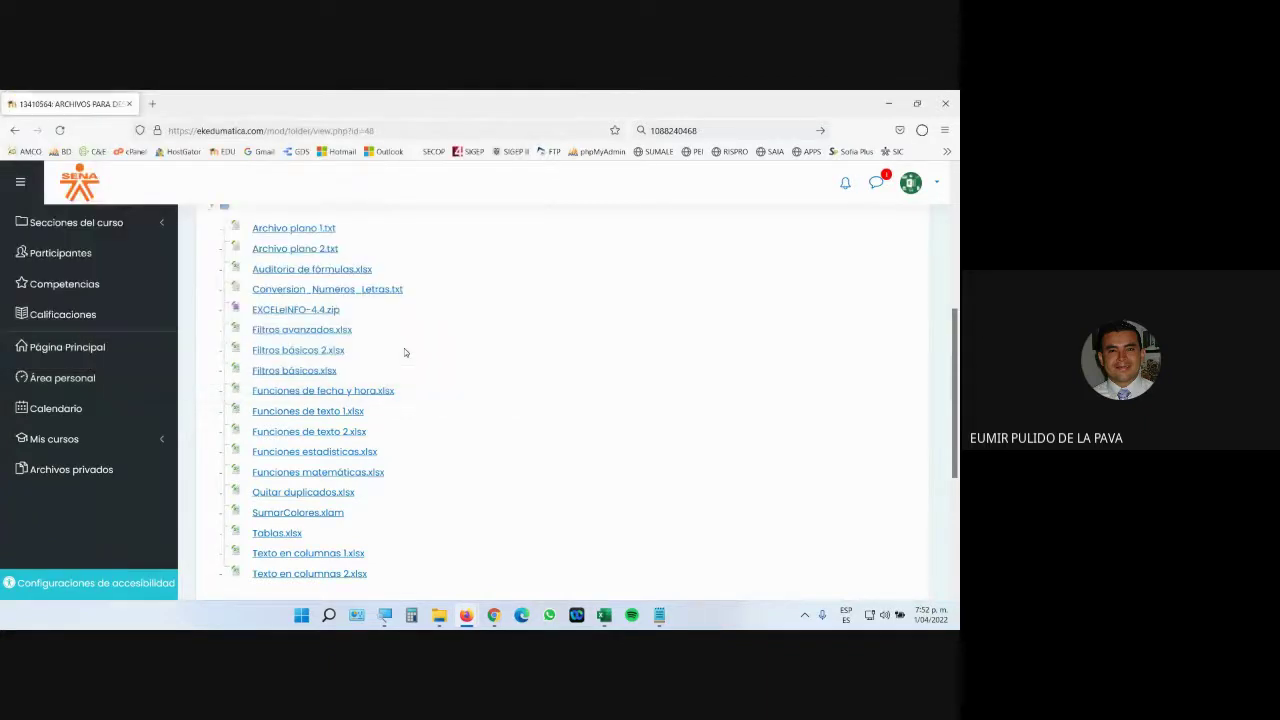